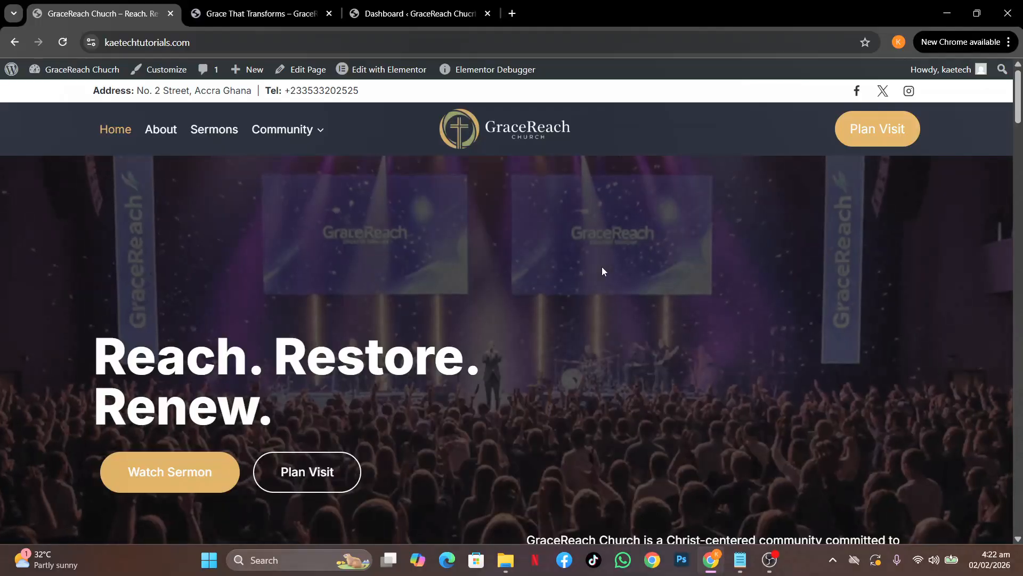
Switch to the GraceReach Church WordPress admin dashboard
{"action": "scroll", "coordinate": [603, 269], "scroll_direction": "down", "scroll_amount": 8}
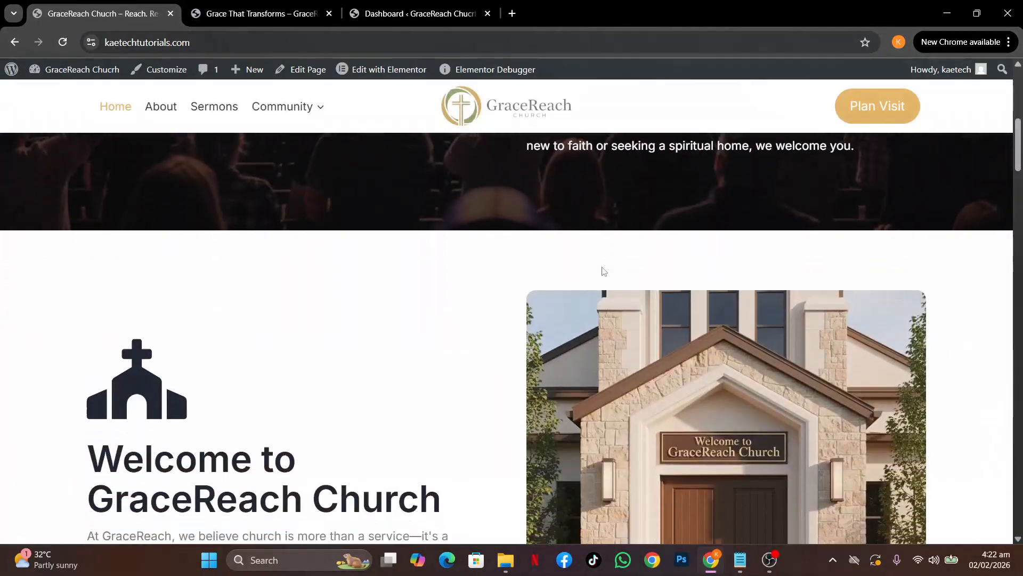
{"action": "scroll", "coordinate": [602, 269], "scroll_direction": "up", "scroll_amount": 8}
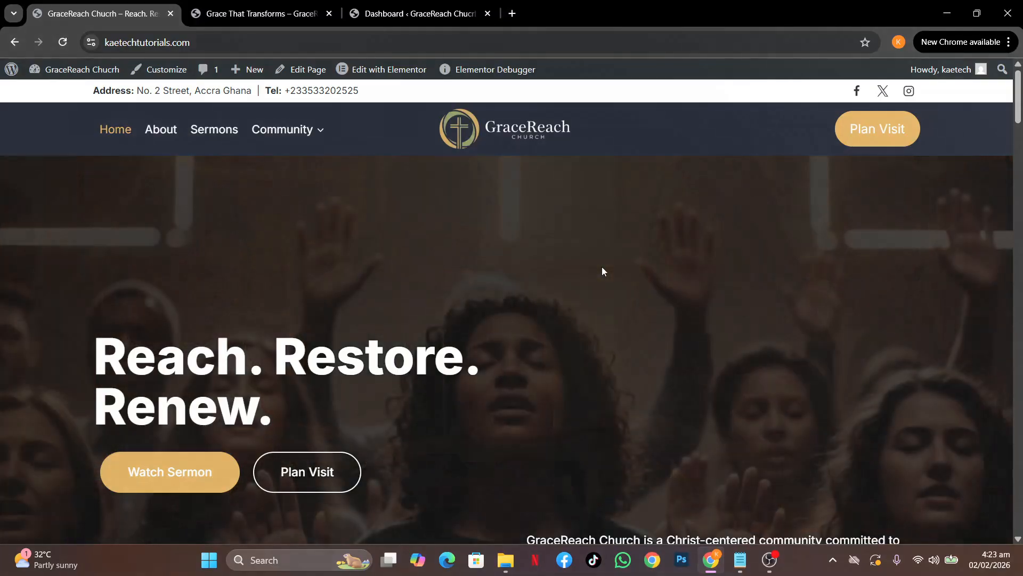
{"action": "scroll", "coordinate": [602, 271], "scroll_direction": "down", "scroll_amount": 5}
{"action": "scroll", "coordinate": [602, 271], "scroll_direction": "down", "scroll_amount": 6}
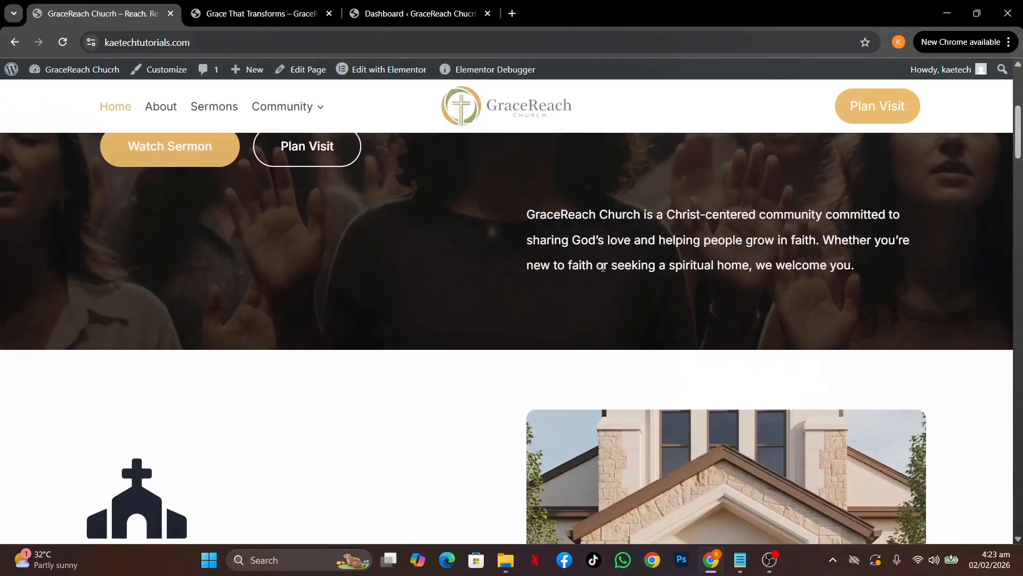
{"action": "scroll", "coordinate": [602, 271], "scroll_direction": "up", "scroll_amount": 11}
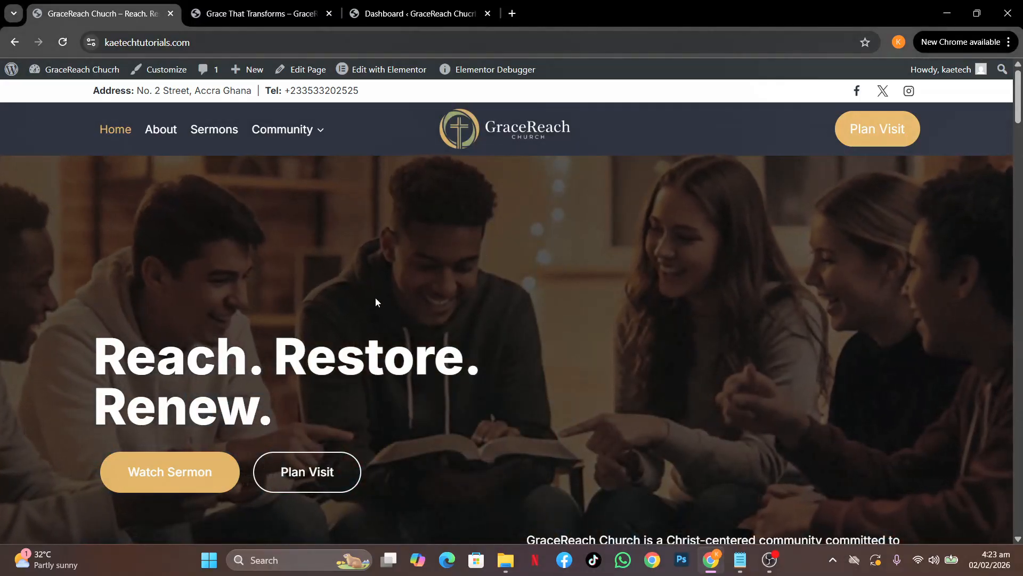
{"action": "left_click", "coordinate": [391, 6]}
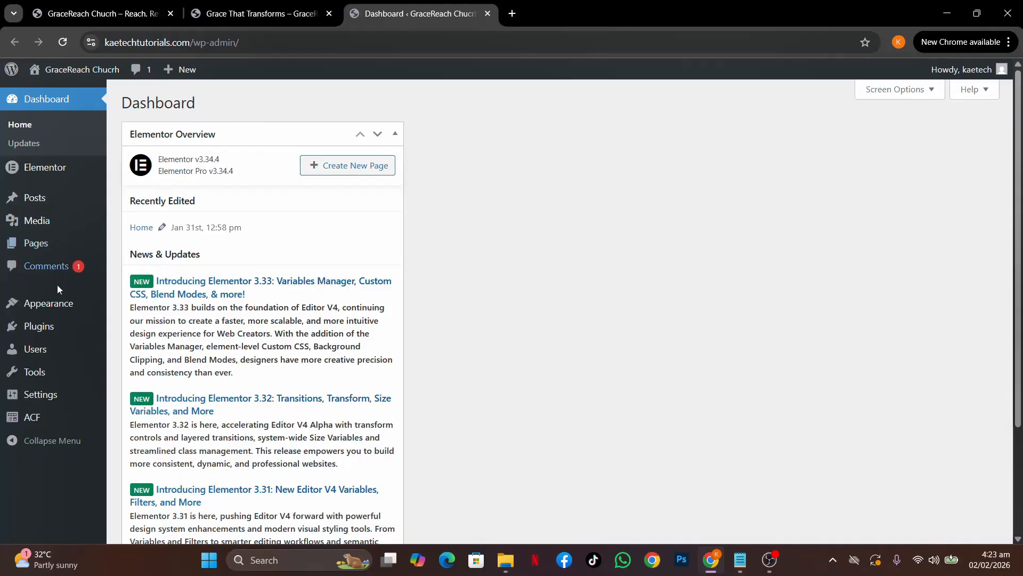
Check the 'Grace That Transforms' sermon page and home page, then return to the dashboard
{"action": "mouse_move", "coordinate": [30, 424]}
{"action": "left_click", "coordinate": [258, 13]}
{"action": "mouse_move", "coordinate": [335, 192]}
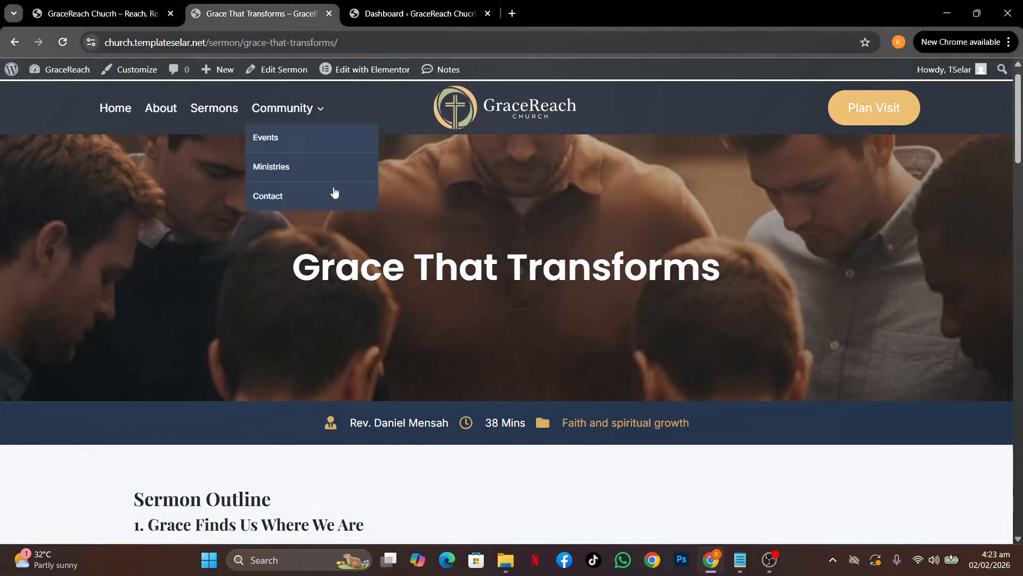
{"action": "scroll", "coordinate": [240, 160], "scroll_direction": "up", "scroll_amount": 1}
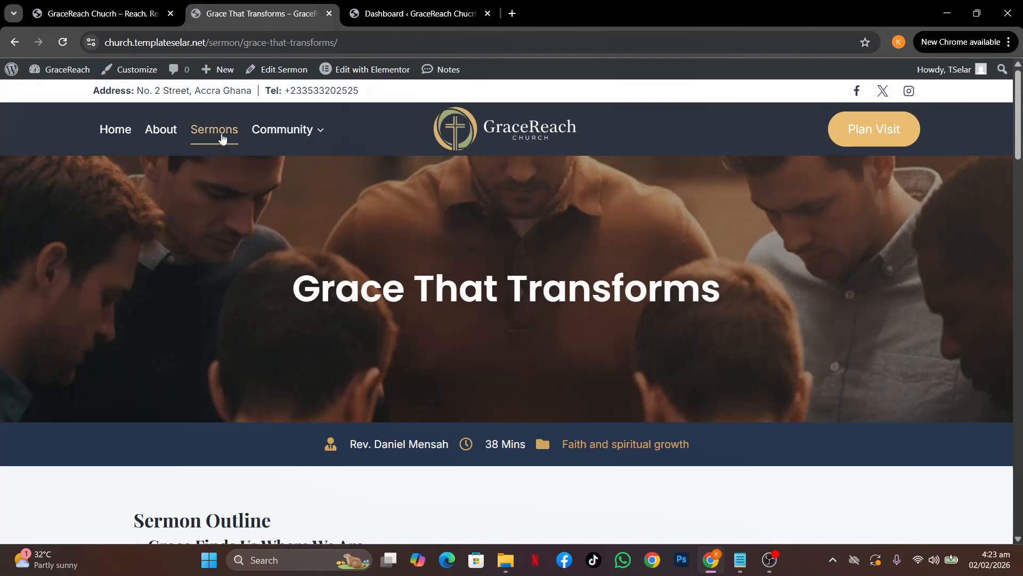
{"action": "mouse_move", "coordinate": [253, 138]}
{"action": "left_click", "coordinate": [107, 13]}
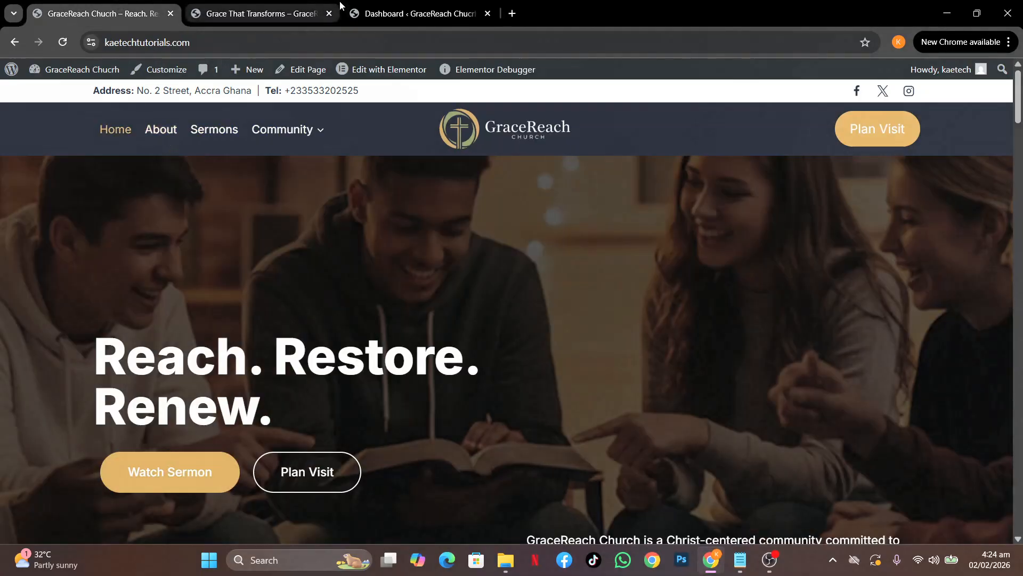
{"action": "left_click", "coordinate": [408, 15]}
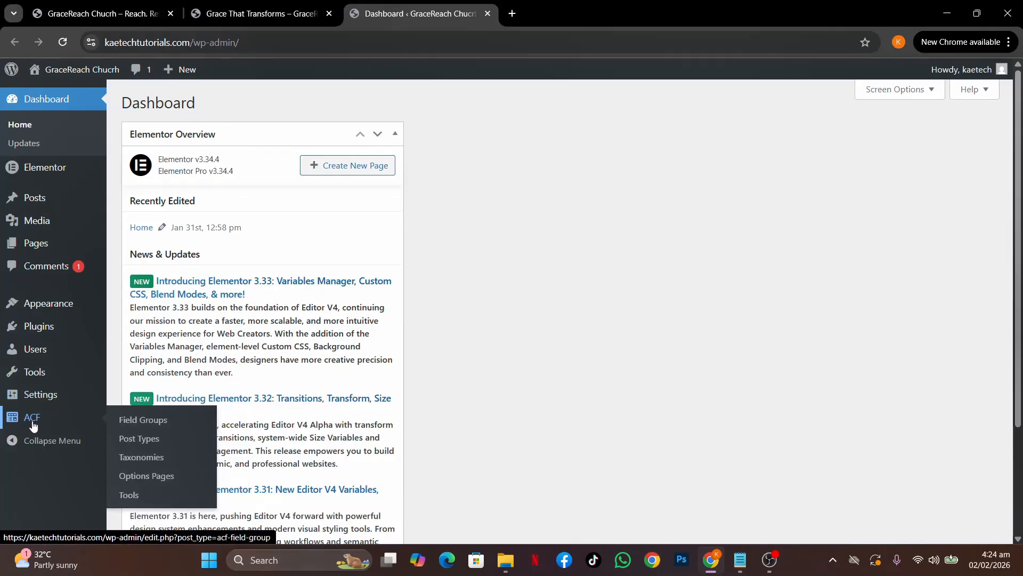
Start a new post type from ACF's Post Types list
{"action": "left_click", "coordinate": [147, 447]}
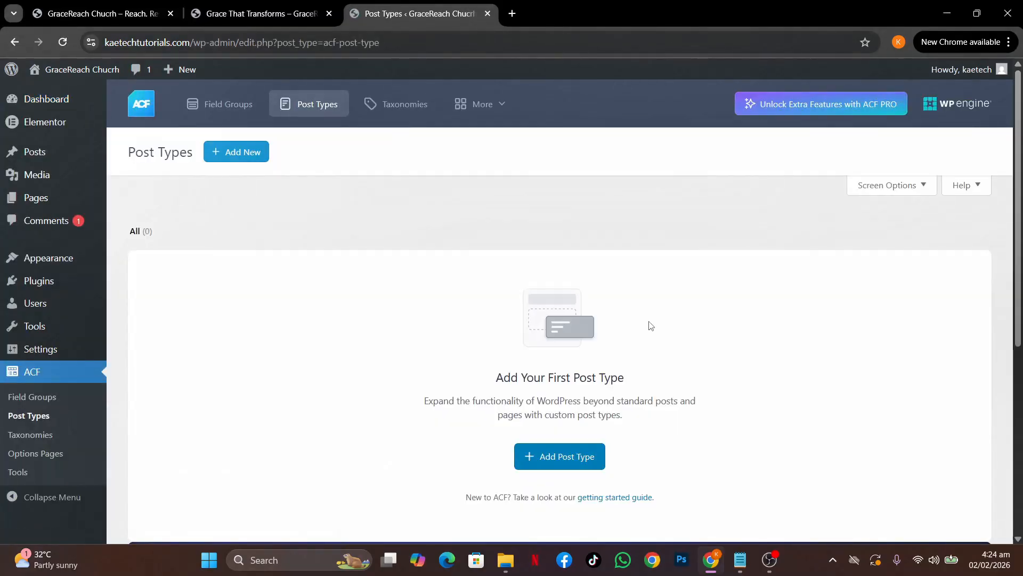
{"action": "scroll", "coordinate": [651, 326], "scroll_direction": "down", "scroll_amount": 2}
{"action": "scroll", "coordinate": [651, 326], "scroll_direction": "up", "scroll_amount": 1}
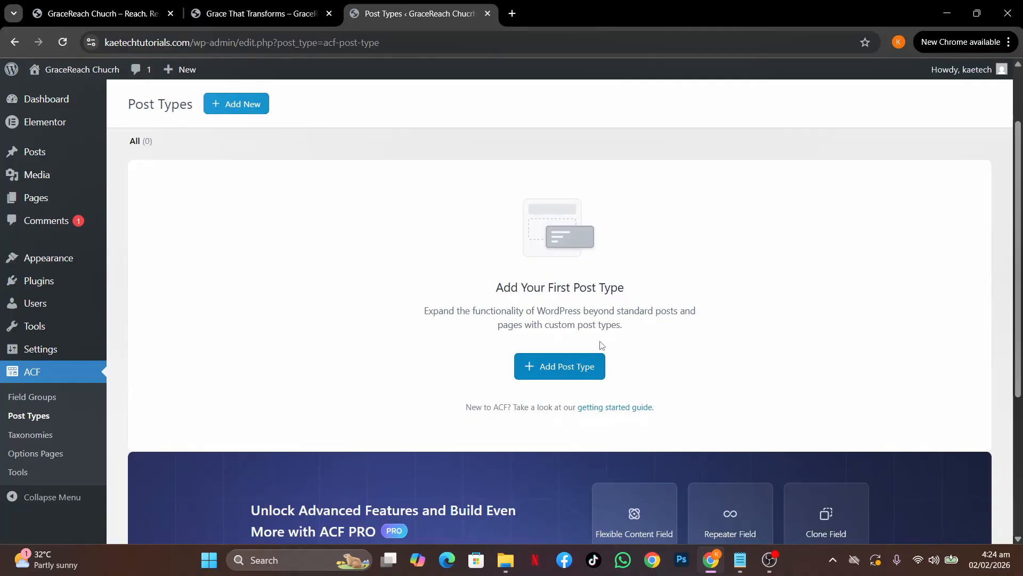
{"action": "left_click", "coordinate": [572, 364]}
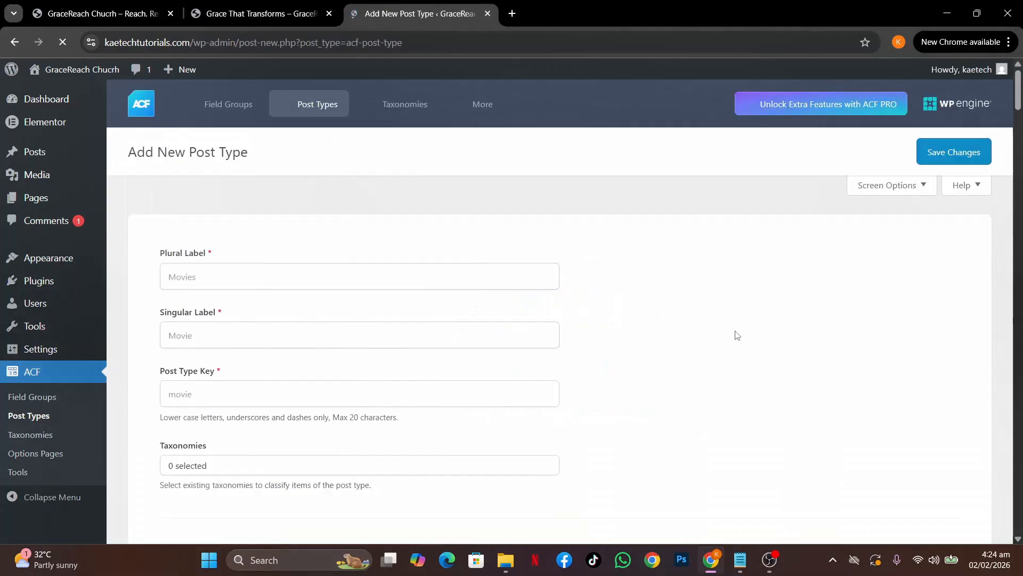
Label the post type Sermons (plural) and Sermon (singular), giving the key sermon
{"action": "left_click", "coordinate": [238, 277]}
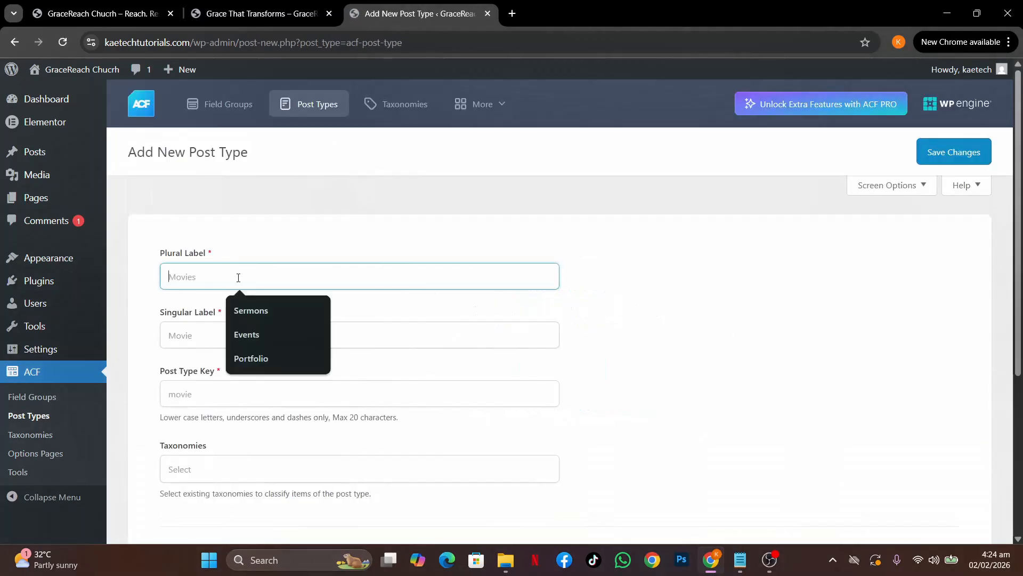
{"action": "type", "text": "S"}
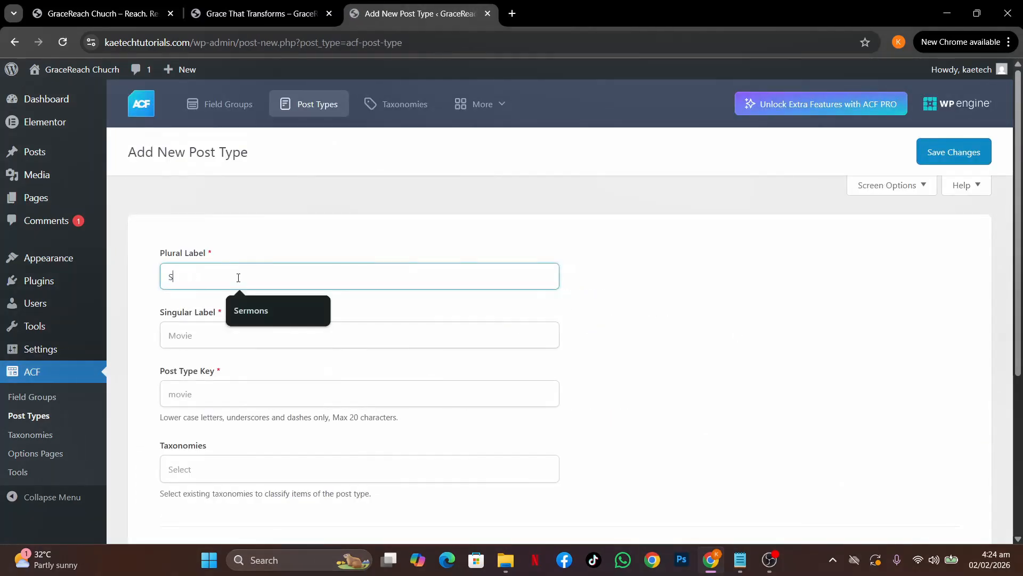
{"action": "type", "text": "ermons"}
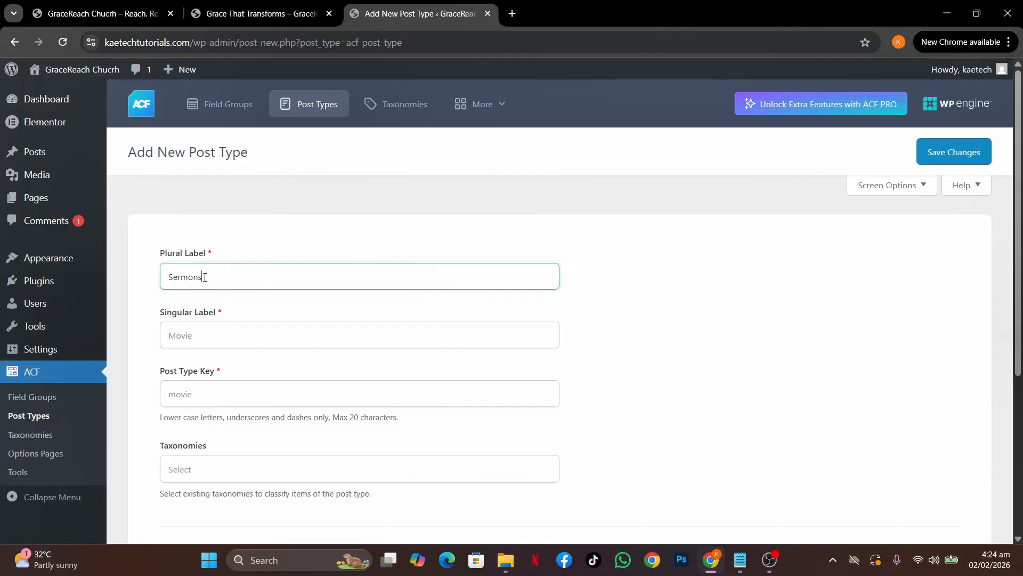
{"action": "left_click", "coordinate": [210, 337]}
{"action": "type", "text": "S"}
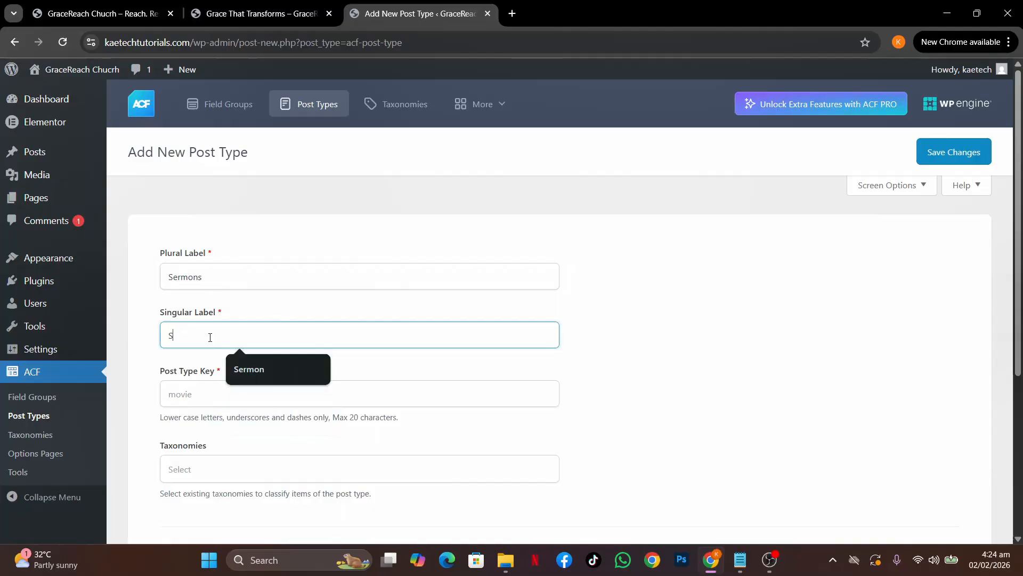
{"action": "type", "text": "ermon"}
{"action": "scroll", "coordinate": [305, 393], "scroll_direction": "down", "scroll_amount": 3}
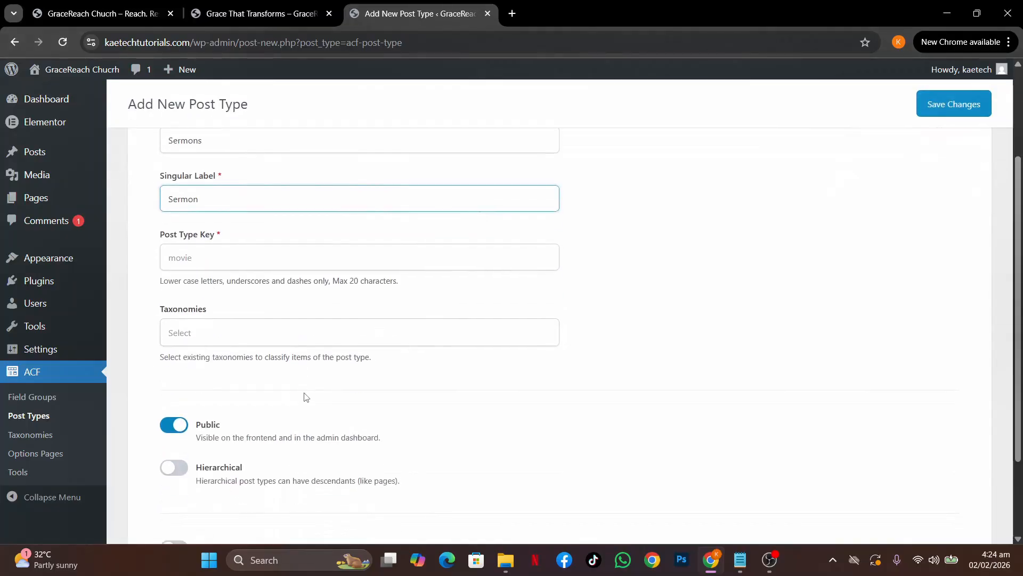
{"action": "left_click", "coordinate": [308, 235]}
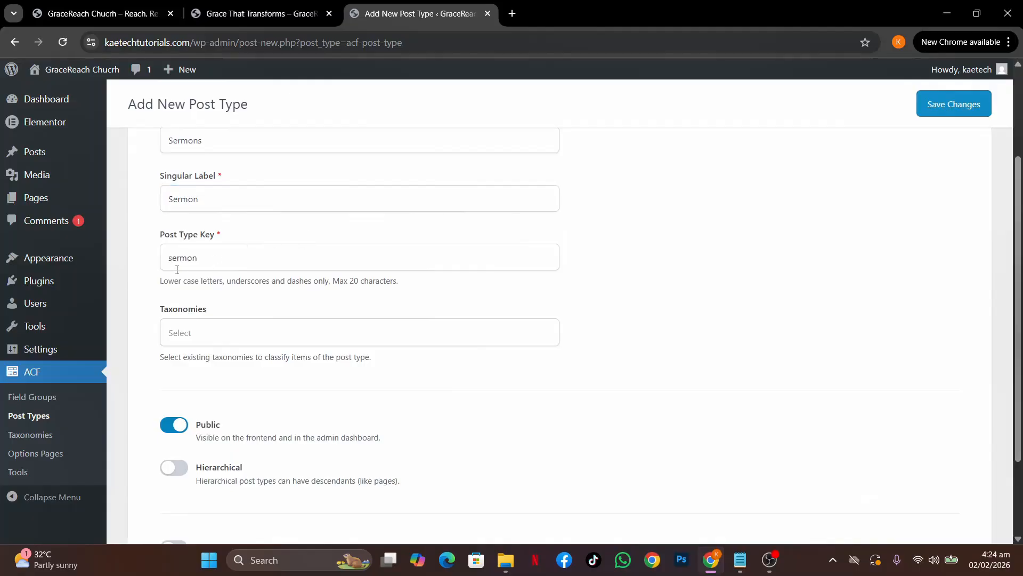
Attach the Category taxonomy to the Sermons post type
{"action": "scroll", "coordinate": [259, 303], "scroll_direction": "down", "scroll_amount": 2}
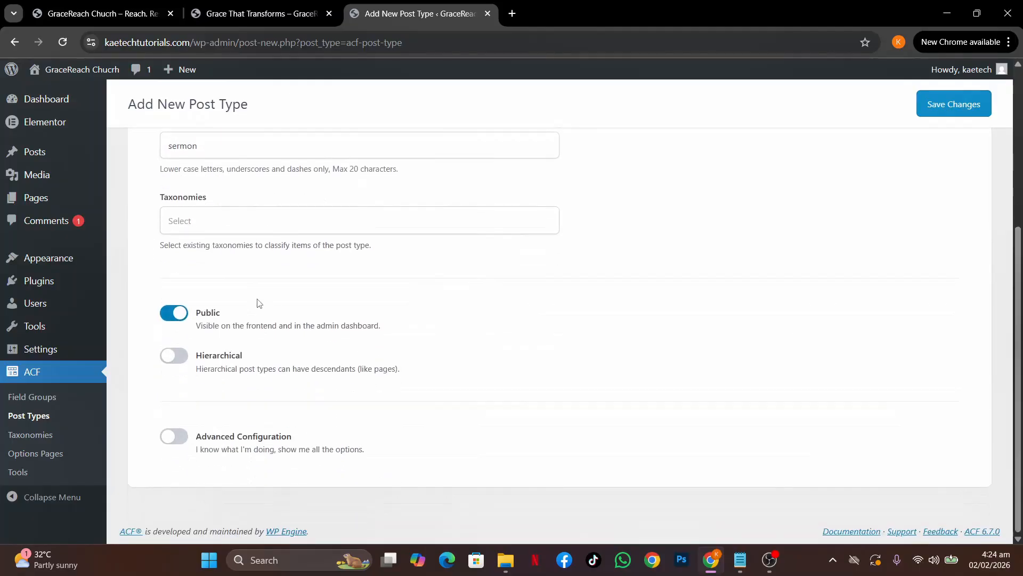
{"action": "left_click", "coordinate": [230, 219]}
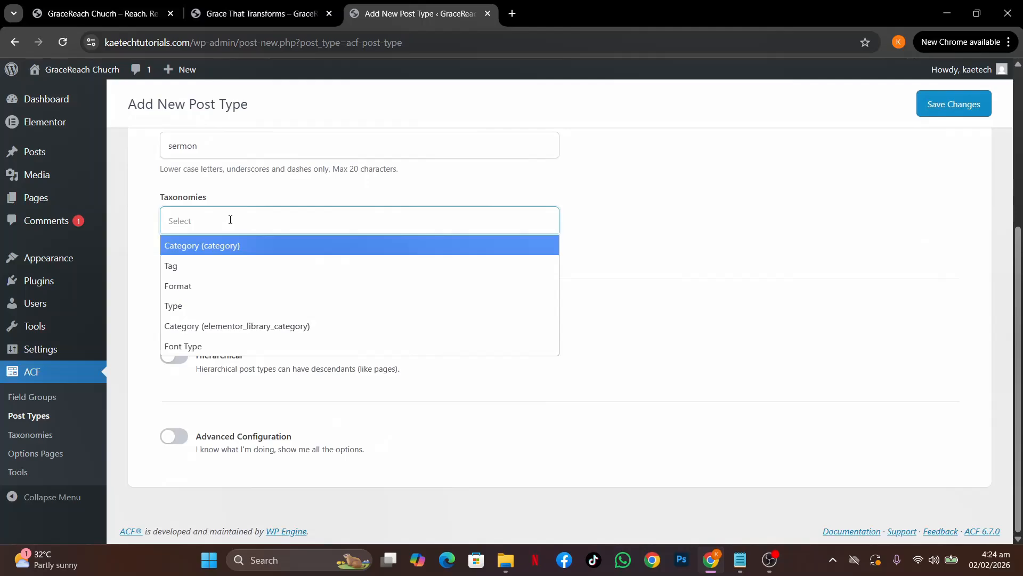
{"action": "left_click", "coordinate": [229, 247]}
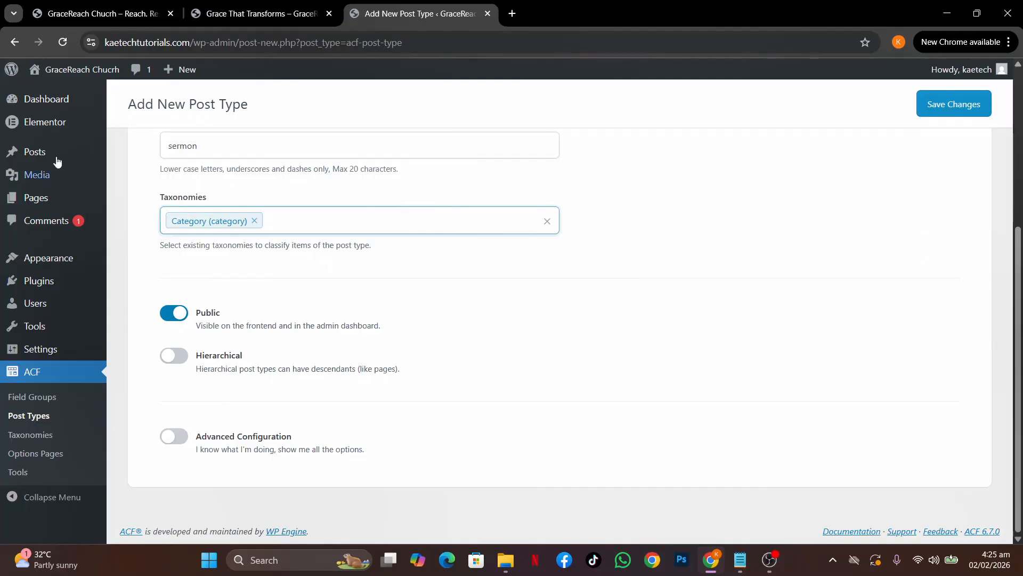
{"action": "mouse_move", "coordinate": [85, 156]}
In Advanced Configuration, enable Post Formats and Page Attributes support for sermons
{"action": "left_click", "coordinate": [173, 436]}
{"action": "scroll", "coordinate": [368, 424], "scroll_direction": "down", "scroll_amount": 2}
{"action": "scroll", "coordinate": [402, 424], "scroll_direction": "down", "scroll_amount": 5}
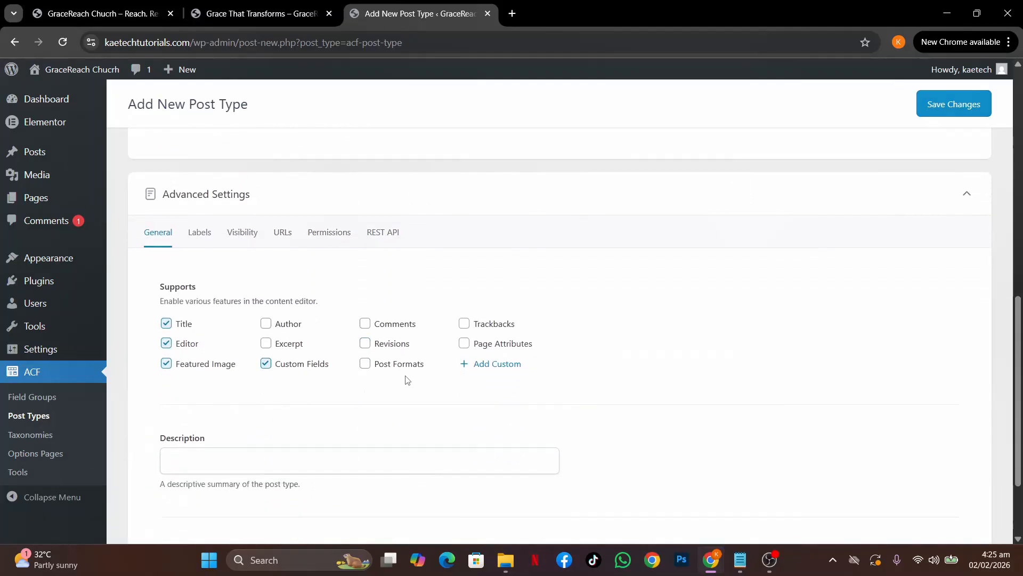
{"action": "left_click", "coordinate": [365, 364]}
{"action": "left_click", "coordinate": [464, 345]}
{"action": "scroll", "coordinate": [309, 411], "scroll_direction": "down", "scroll_amount": 2}
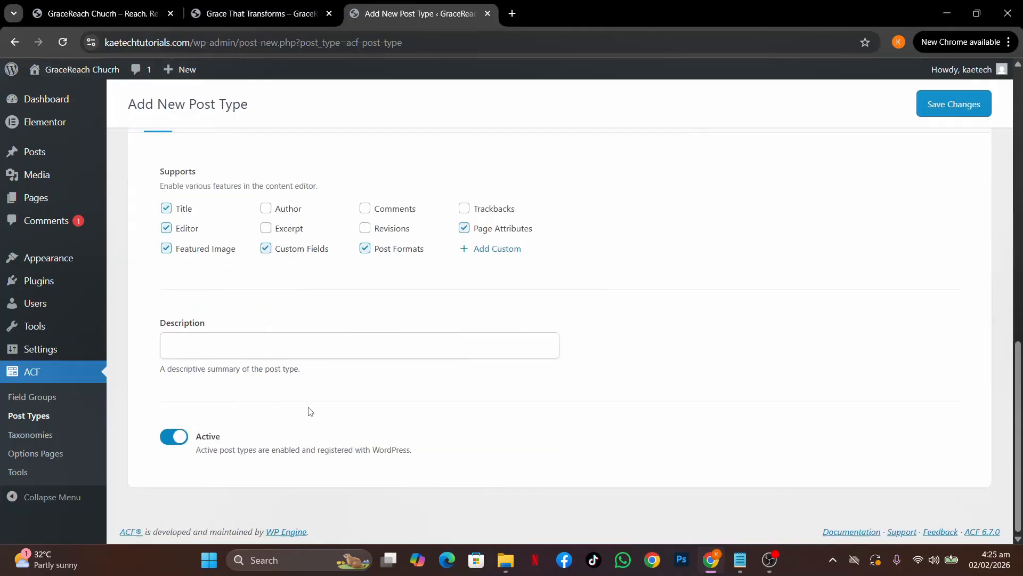
{"action": "scroll", "coordinate": [309, 411], "scroll_direction": "up", "scroll_amount": 3}
Look over the Labels settings, then move to the Visibility settings
{"action": "left_click", "coordinate": [204, 290]}
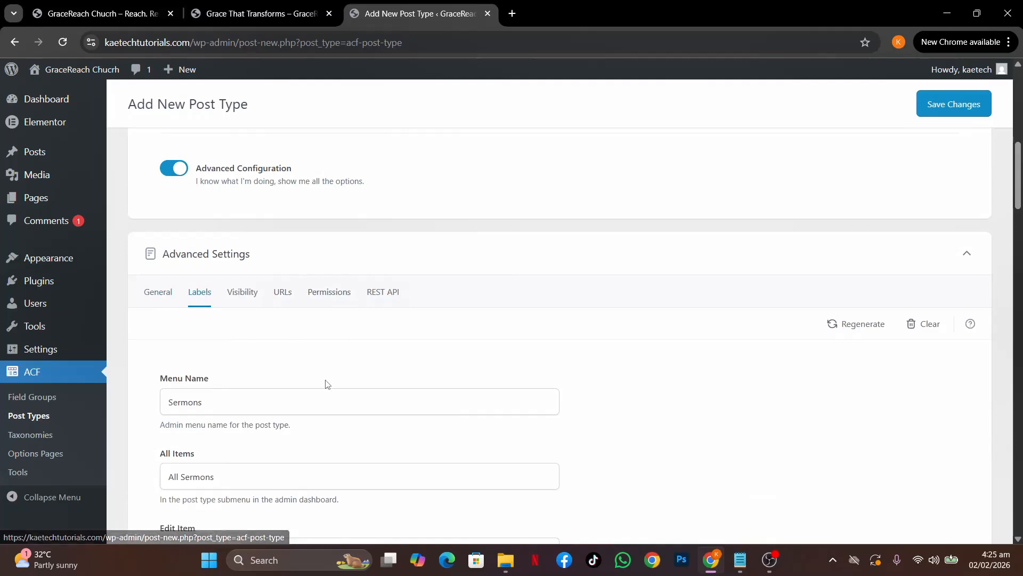
{"action": "scroll", "coordinate": [326, 383], "scroll_direction": "down", "scroll_amount": 7}
{"action": "scroll", "coordinate": [327, 380], "scroll_direction": "down", "scroll_amount": 3}
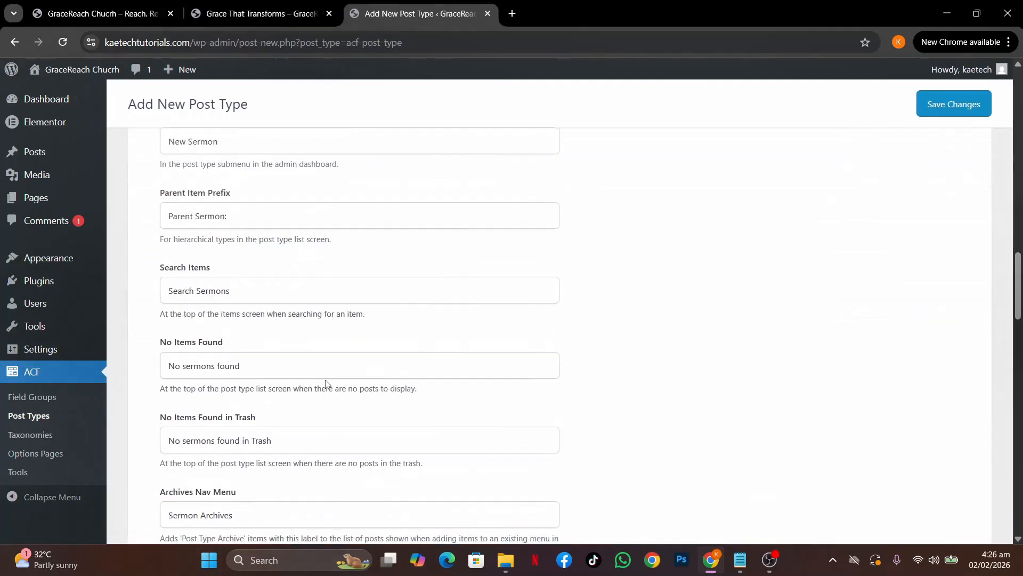
{"action": "scroll", "coordinate": [326, 382], "scroll_direction": "up", "scroll_amount": 8}
{"action": "scroll", "coordinate": [326, 384], "scroll_direction": "up", "scroll_amount": 5}
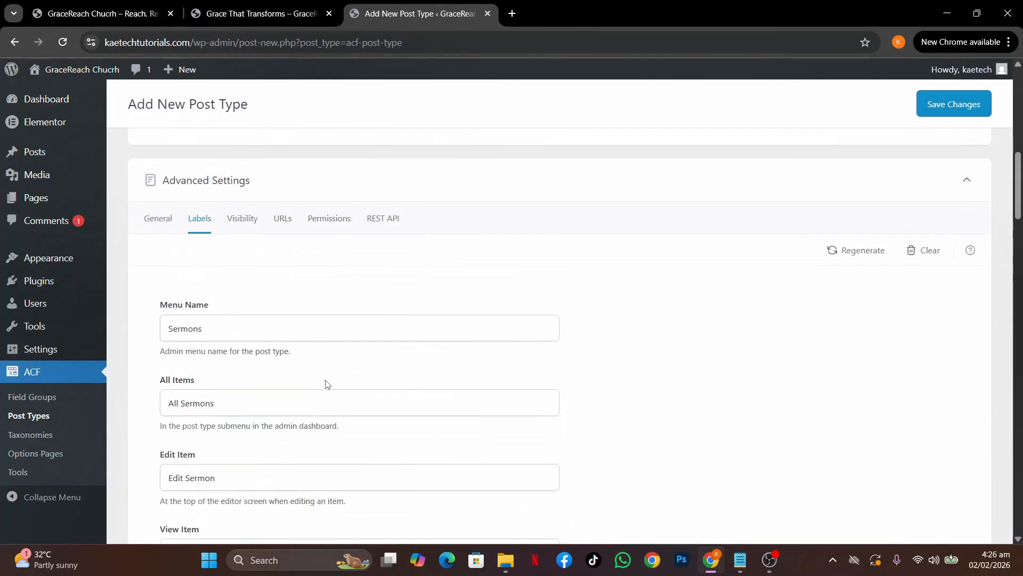
{"action": "left_click", "coordinate": [245, 269]}
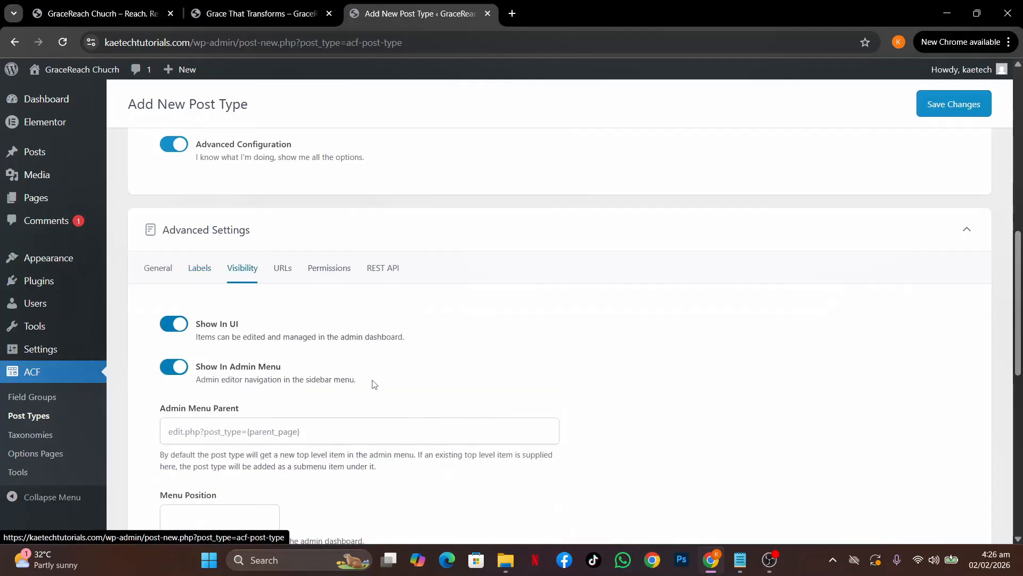
{"action": "scroll", "coordinate": [373, 384], "scroll_direction": "down", "scroll_amount": 3}
{"action": "scroll", "coordinate": [373, 383], "scroll_direction": "down", "scroll_amount": 3}
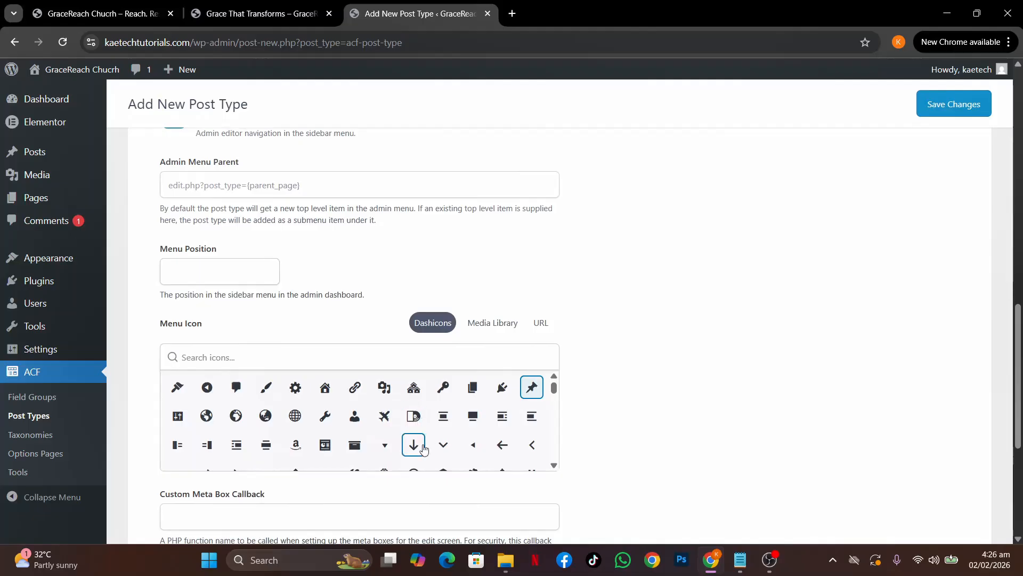
Search Dashicons for 'boo' and choose the book icon as the menu icon
{"action": "left_click", "coordinate": [317, 358]}
{"action": "type", "text": "book"}
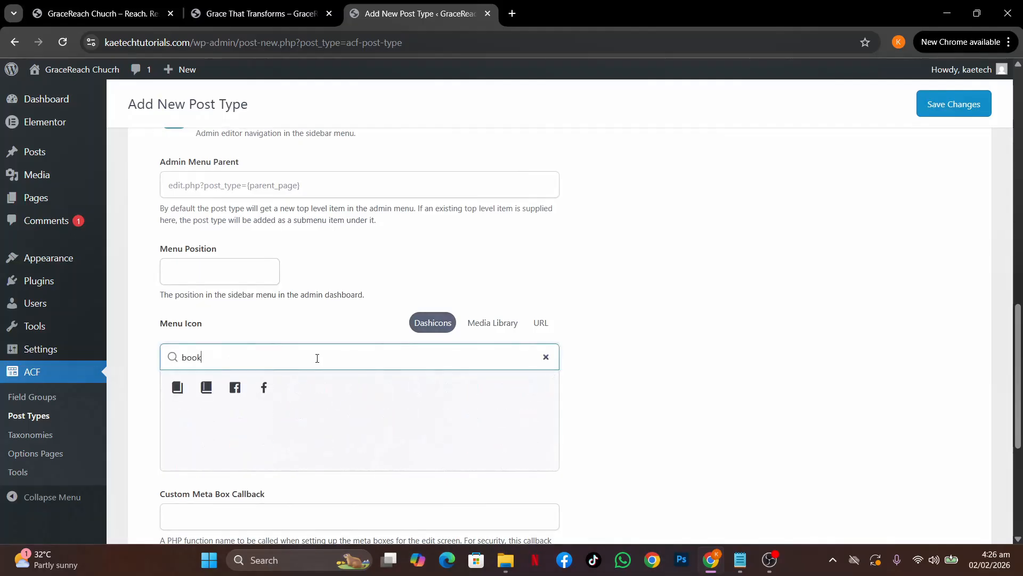
{"action": "left_click", "coordinate": [178, 387]}
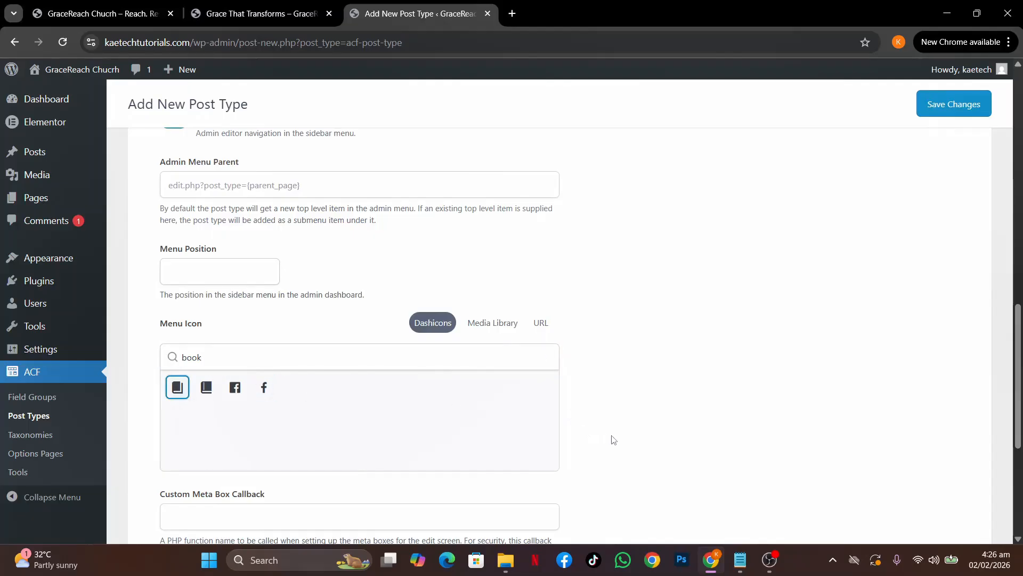
{"action": "scroll", "coordinate": [616, 441], "scroll_direction": "down", "scroll_amount": 2}
{"action": "scroll", "coordinate": [616, 440], "scroll_direction": "up", "scroll_amount": 3}
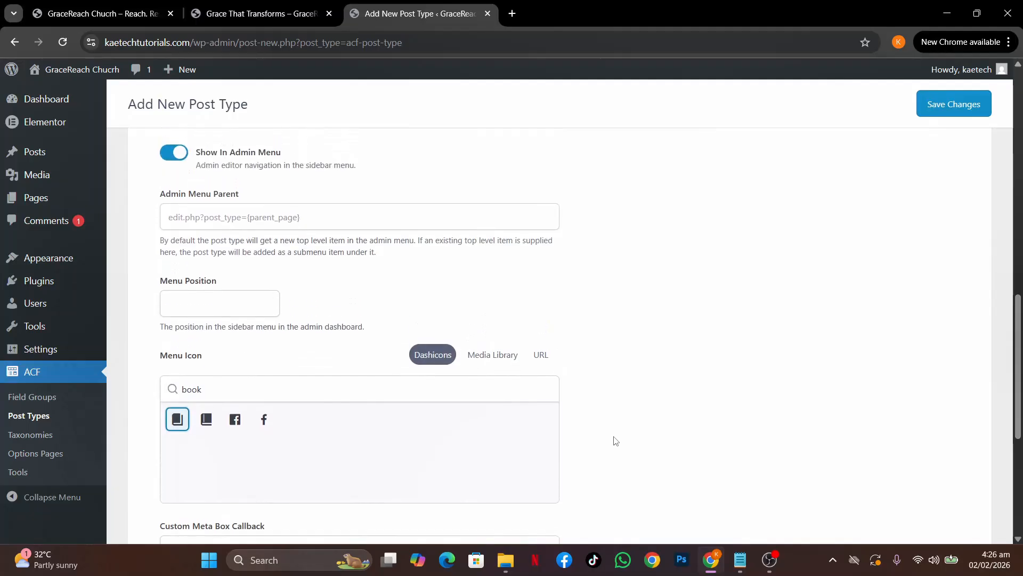
{"action": "scroll", "coordinate": [616, 440], "scroll_direction": "up", "scroll_amount": 3}
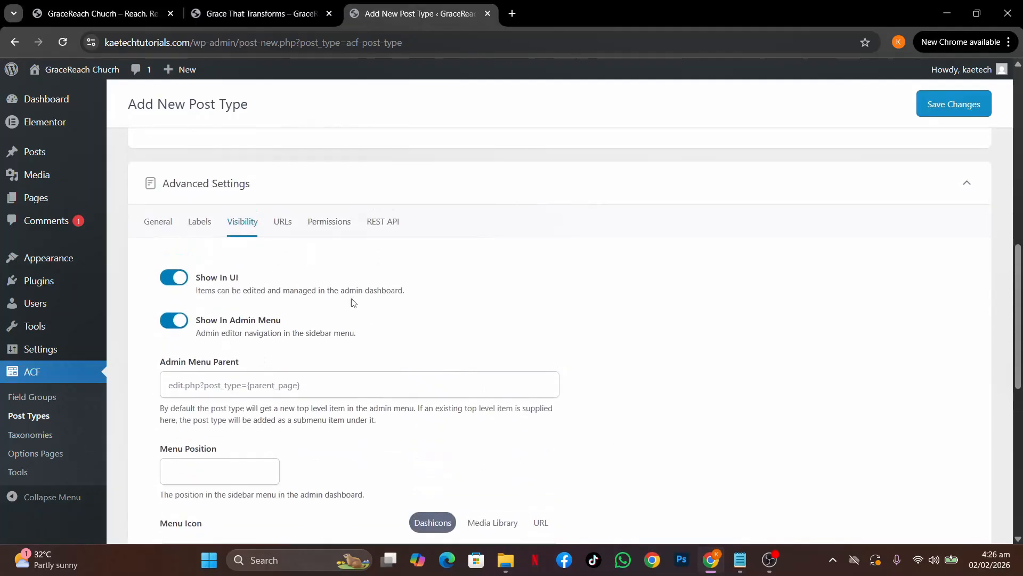
In URLs settings, enable Archive with the archive slug 'sermons'
{"action": "left_click", "coordinate": [280, 221]}
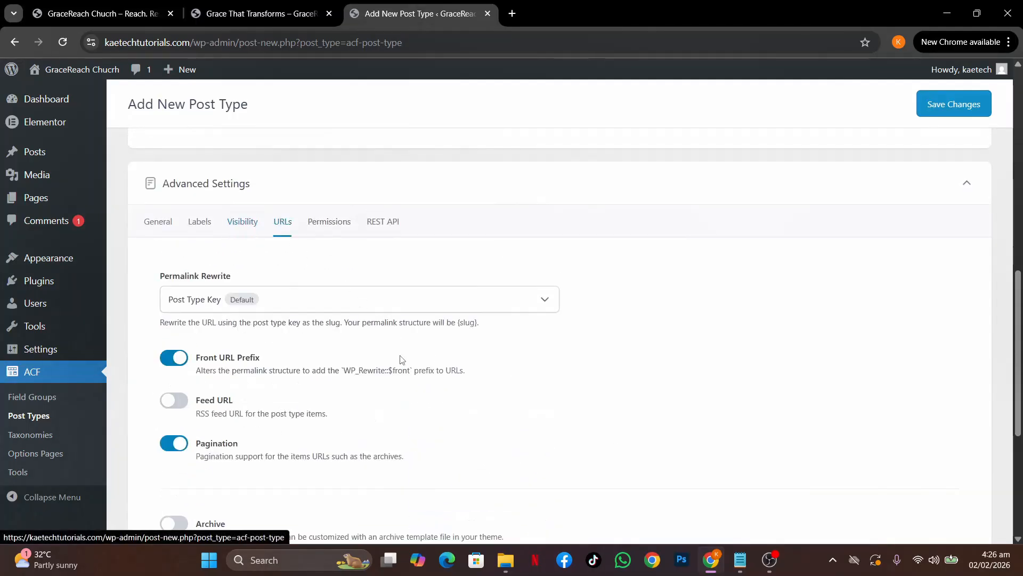
{"action": "scroll", "coordinate": [401, 361], "scroll_direction": "down", "scroll_amount": 1}
{"action": "scroll", "coordinate": [402, 359], "scroll_direction": "down", "scroll_amount": 2}
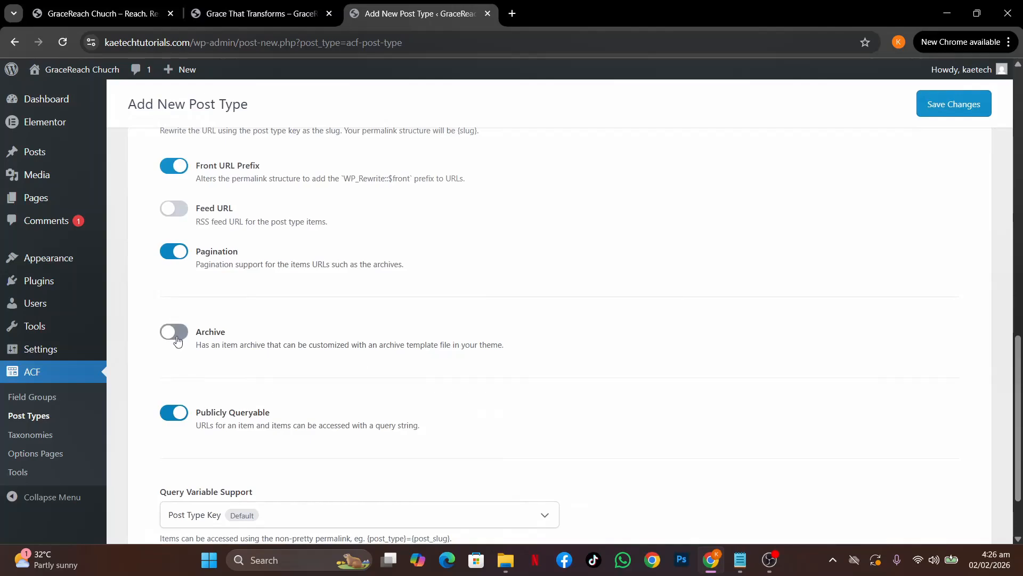
{"action": "left_click", "coordinate": [177, 340]}
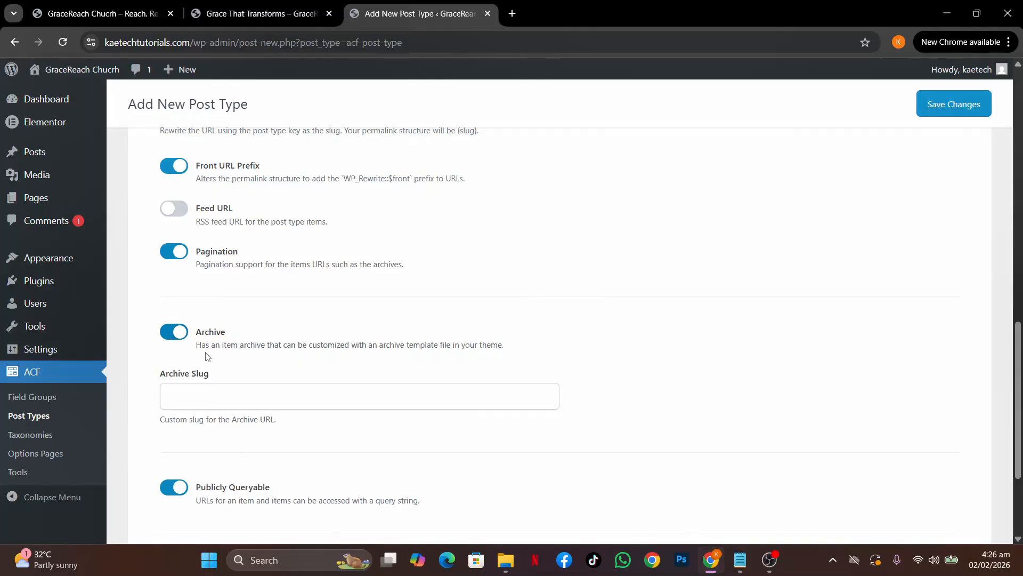
{"action": "left_click", "coordinate": [204, 394]}
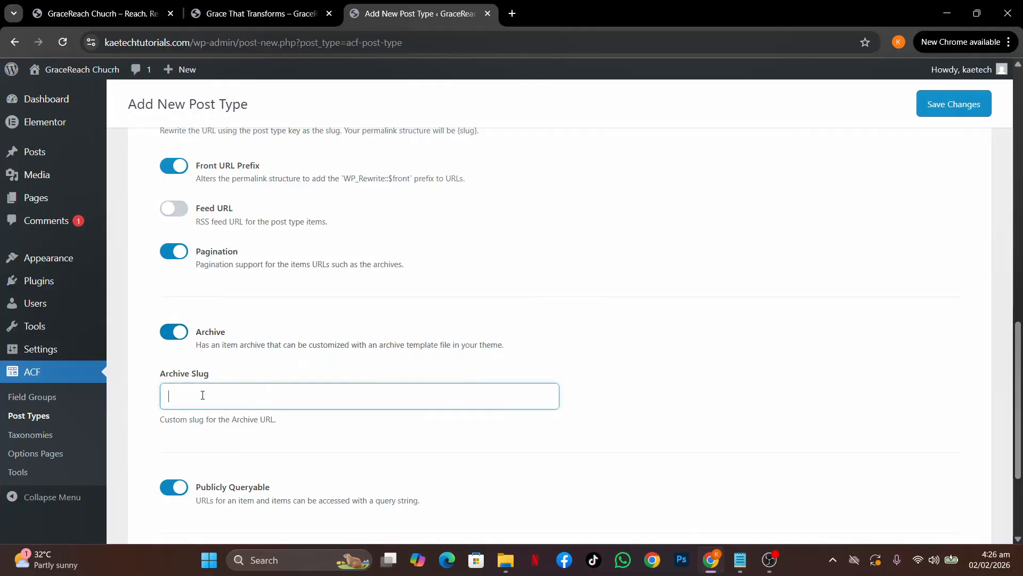
{"action": "type", "text": "s"}
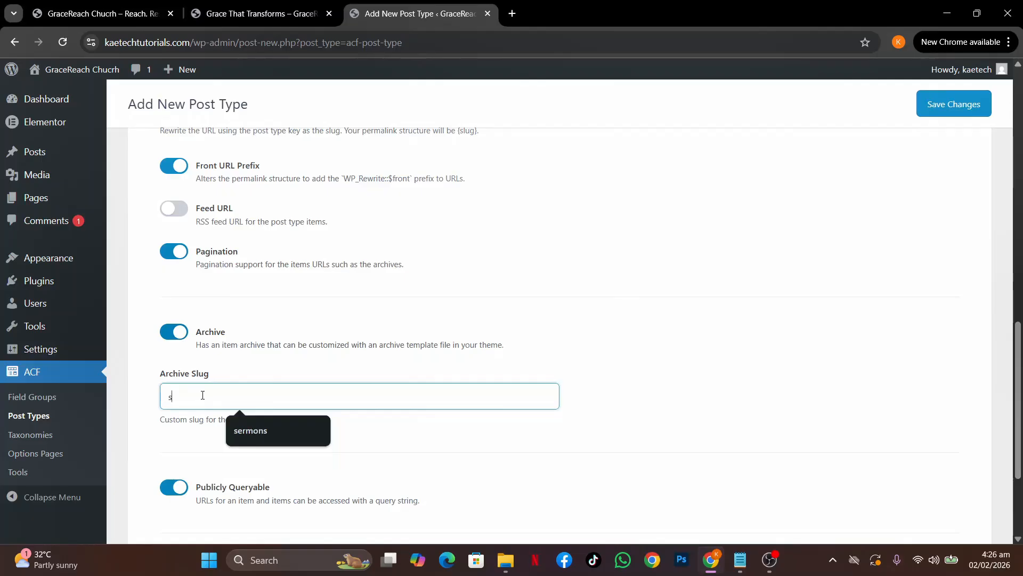
{"action": "type", "text": "ermons"}
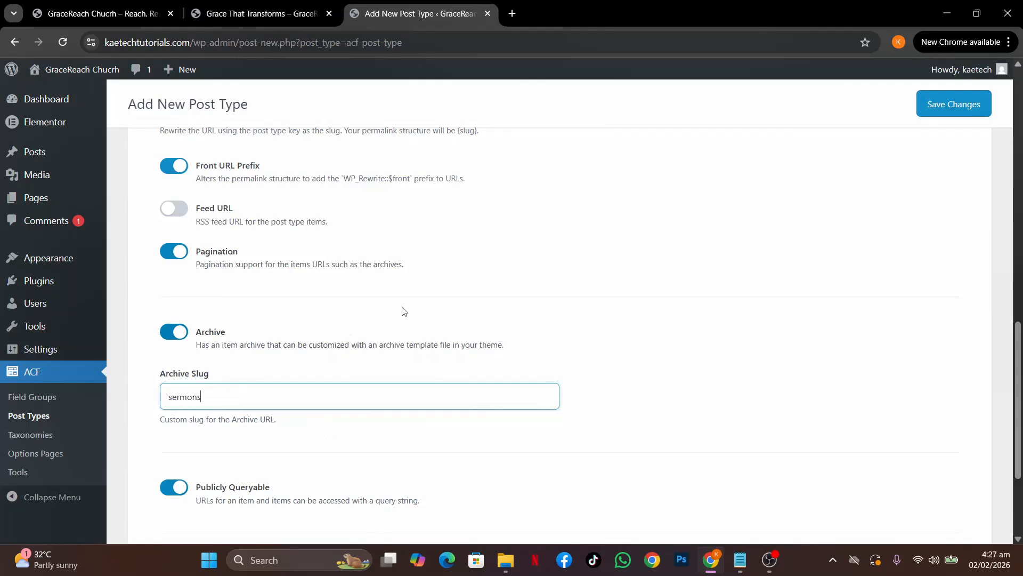
Compare against the live 'Grace That Transforms' sermon page, then return to the post type form
{"action": "left_click", "coordinate": [234, 10]}
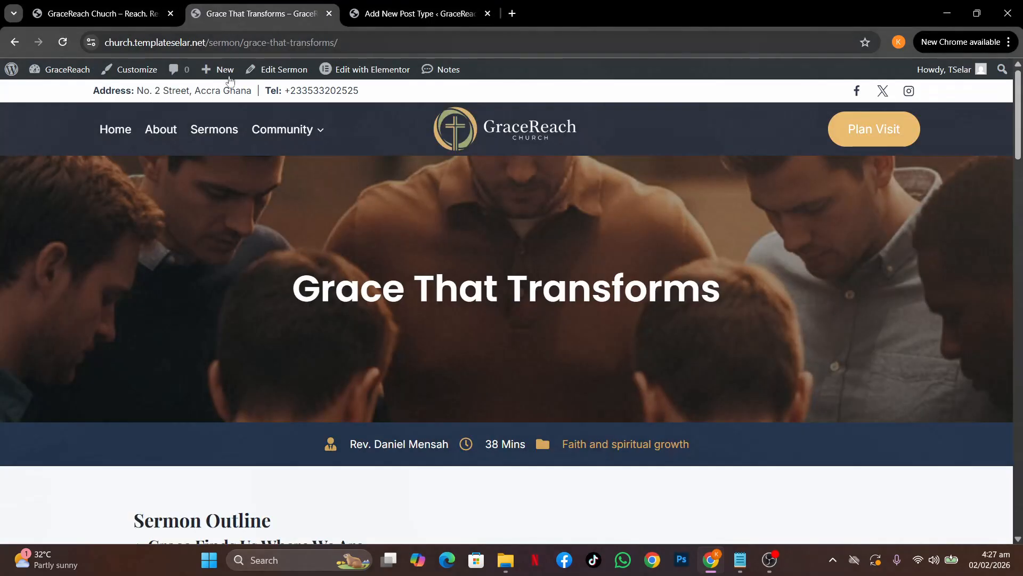
{"action": "mouse_move", "coordinate": [253, 143]}
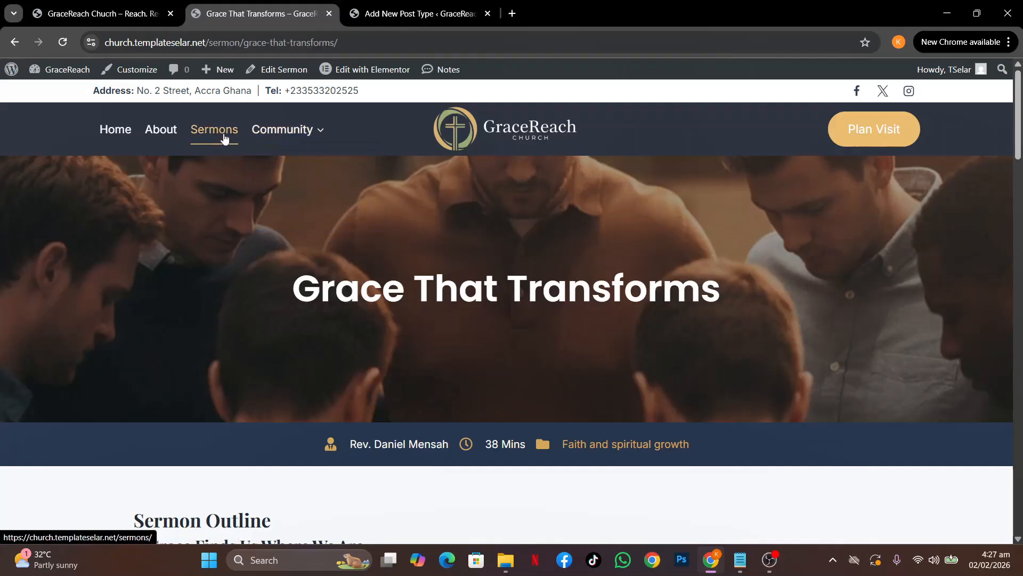
{"action": "left_click", "coordinate": [402, 13]}
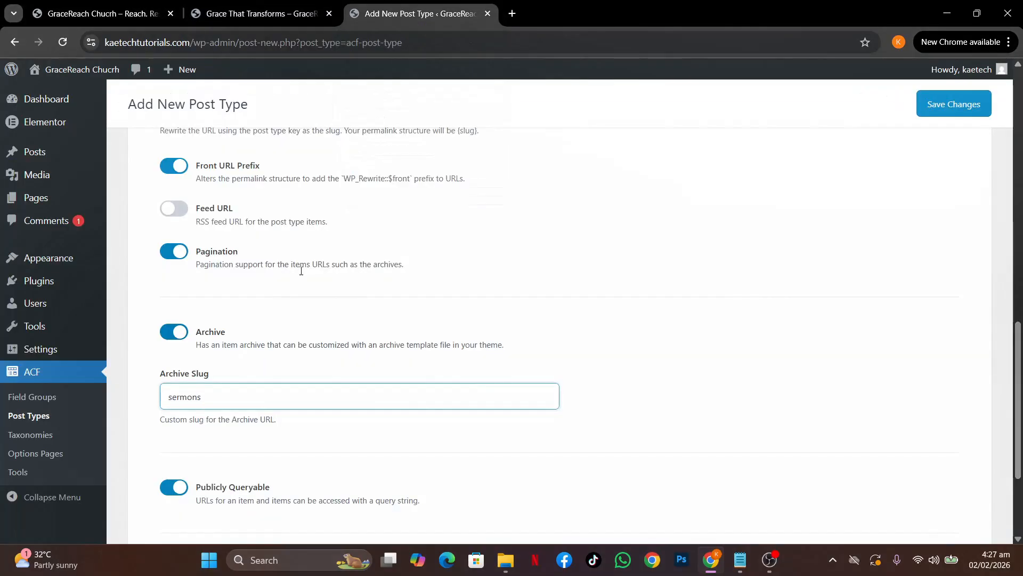
{"action": "scroll", "coordinate": [481, 377], "scroll_direction": "down", "scroll_amount": 3}
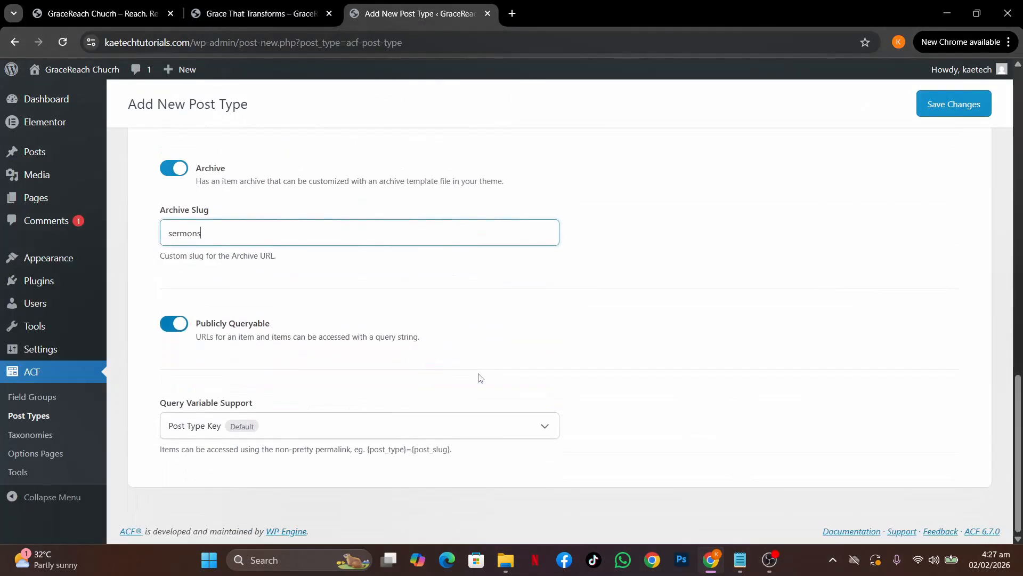
{"action": "scroll", "coordinate": [481, 378], "scroll_direction": "up", "scroll_amount": 9}
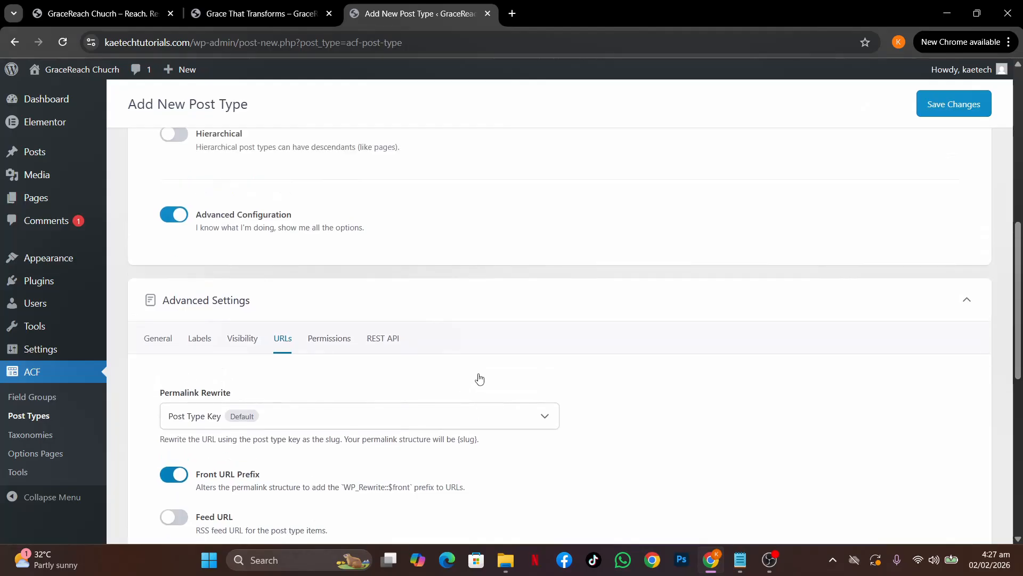
Review the Permissions settings and scroll back to the top of the form
{"action": "left_click", "coordinate": [324, 340]}
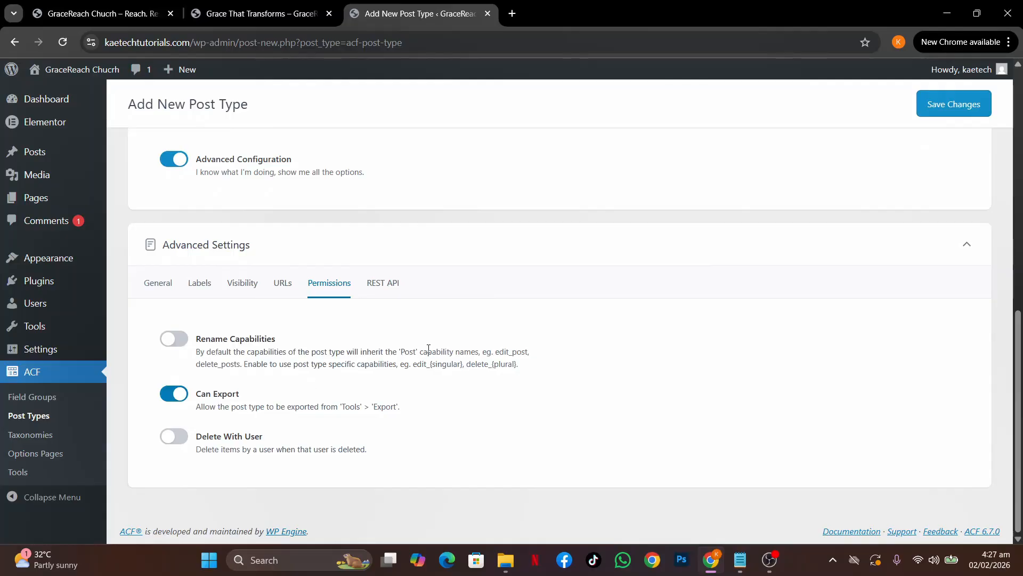
{"action": "scroll", "coordinate": [429, 349], "scroll_direction": "up", "scroll_amount": 6}
{"action": "scroll", "coordinate": [428, 349], "scroll_direction": "up", "scroll_amount": 3}
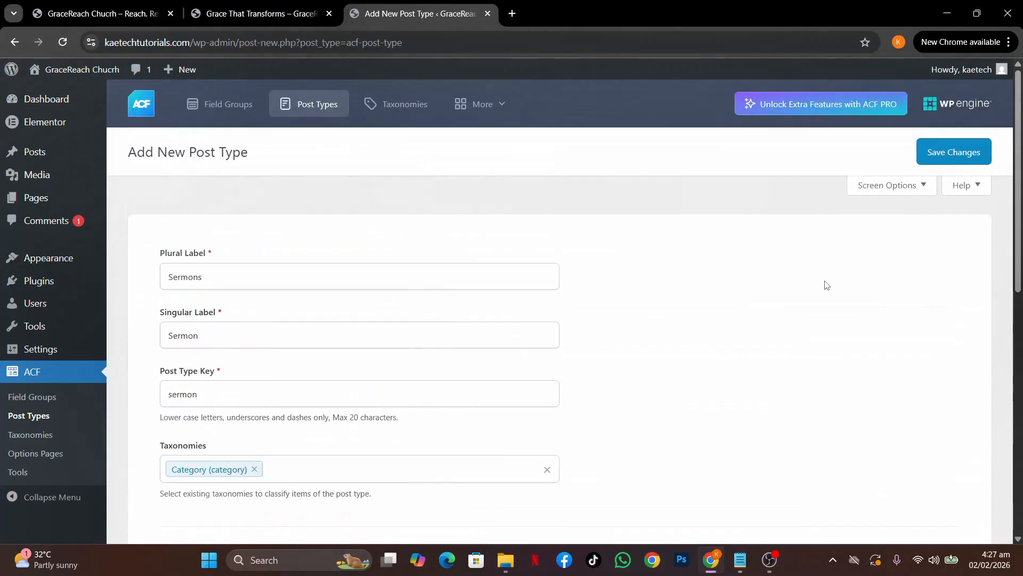
Save the Sermons post type and create a 'Sermon fields' field group from the success notice
{"action": "left_click", "coordinate": [959, 155]}
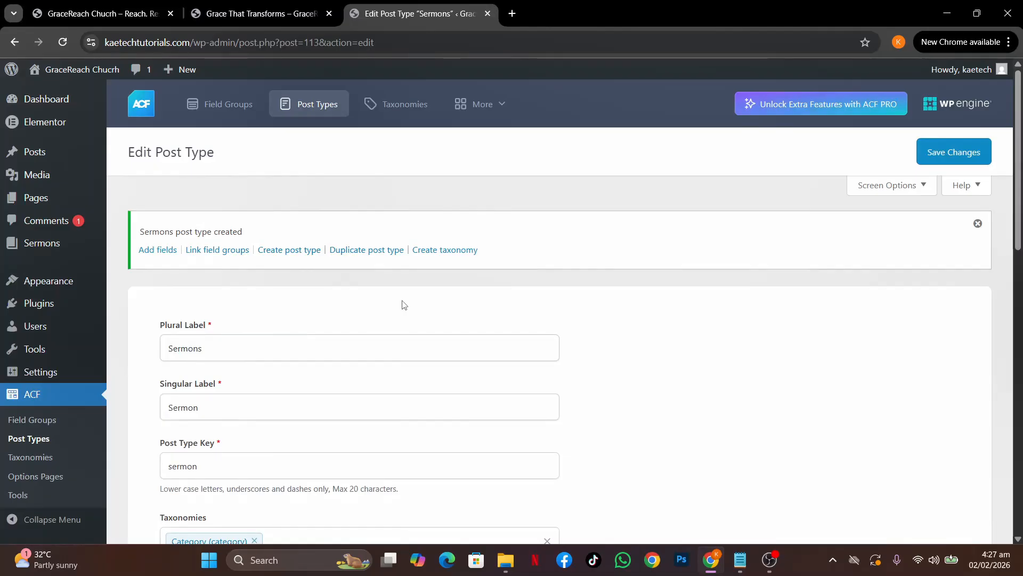
{"action": "mouse_move", "coordinate": [44, 240]}
{"action": "left_click", "coordinate": [153, 255]}
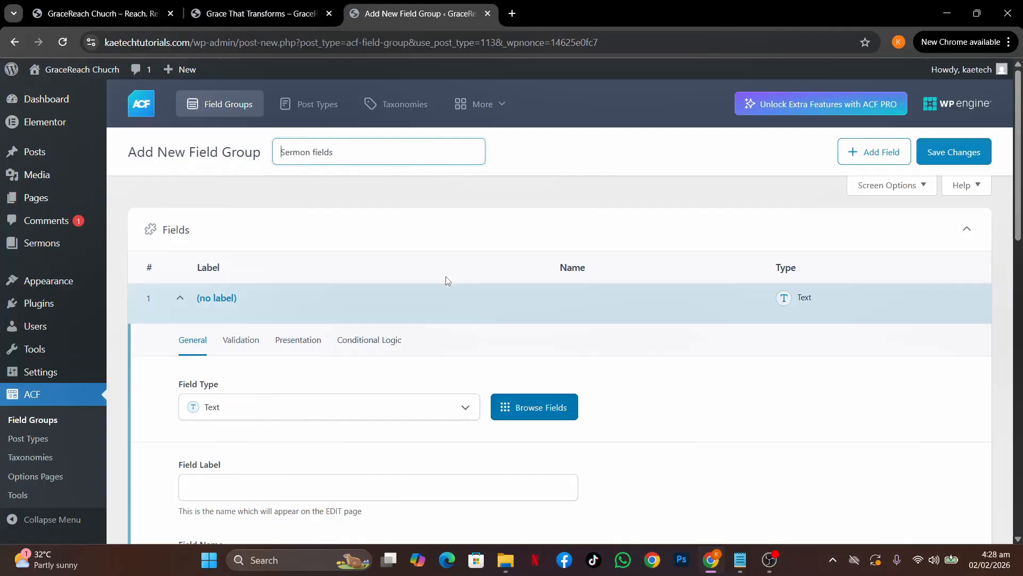
Add a Text Area field labelled 'Sermon Summary' (sermon_summary) and collapse it
{"action": "scroll", "coordinate": [452, 291], "scroll_direction": "down", "scroll_amount": 2}
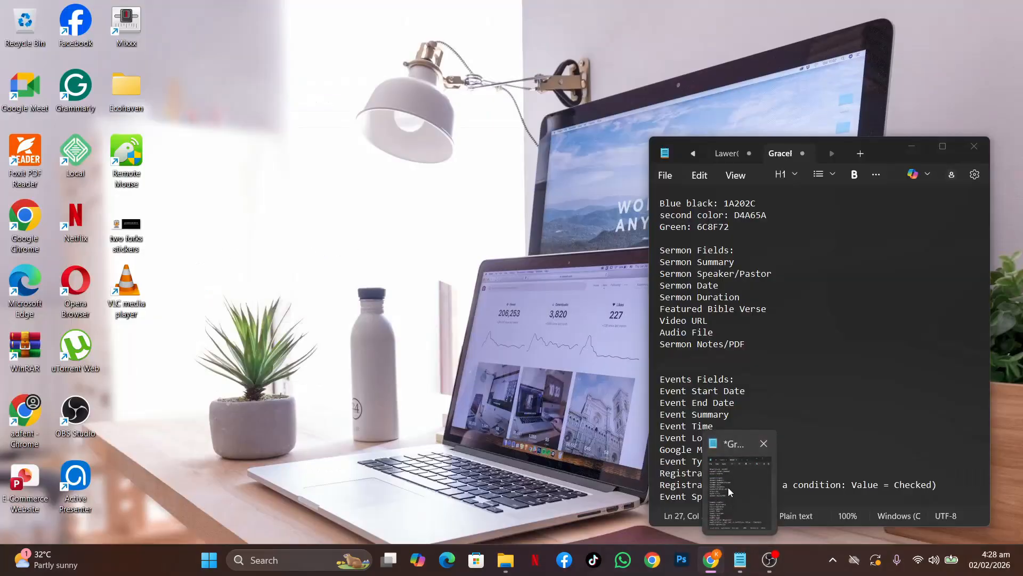
{"action": "left_click", "coordinate": [728, 487]}
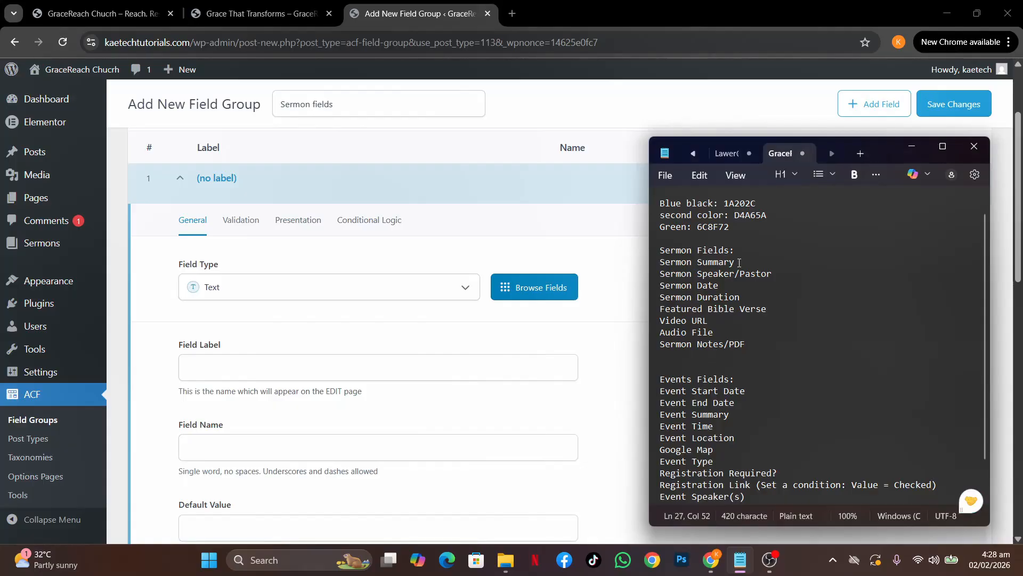
{"action": "left_click_drag", "start_coordinate": [739, 263], "coordinate": [655, 267]}
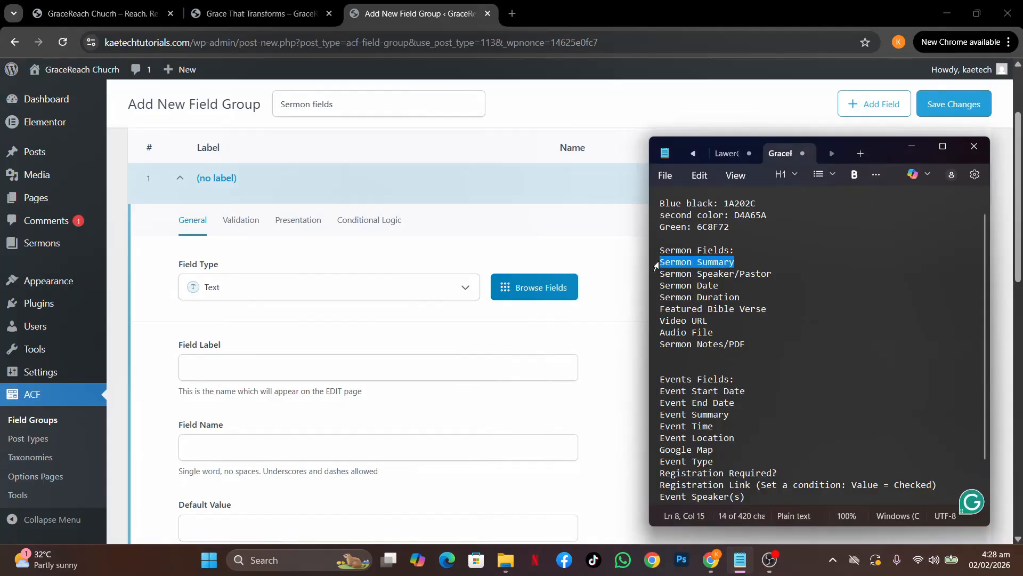
{"action": "left_click", "coordinate": [265, 293]}
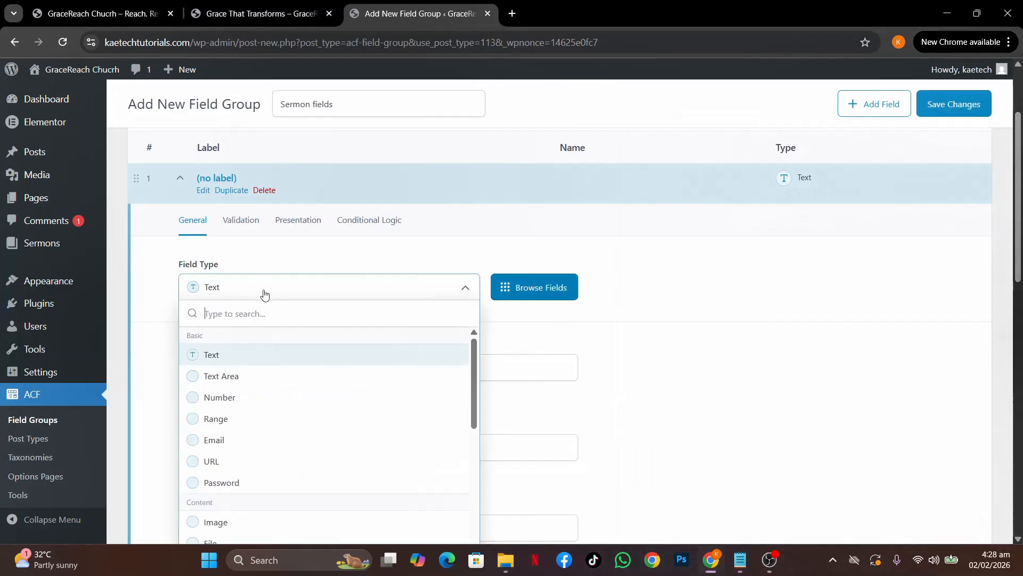
{"action": "left_click", "coordinate": [235, 377]}
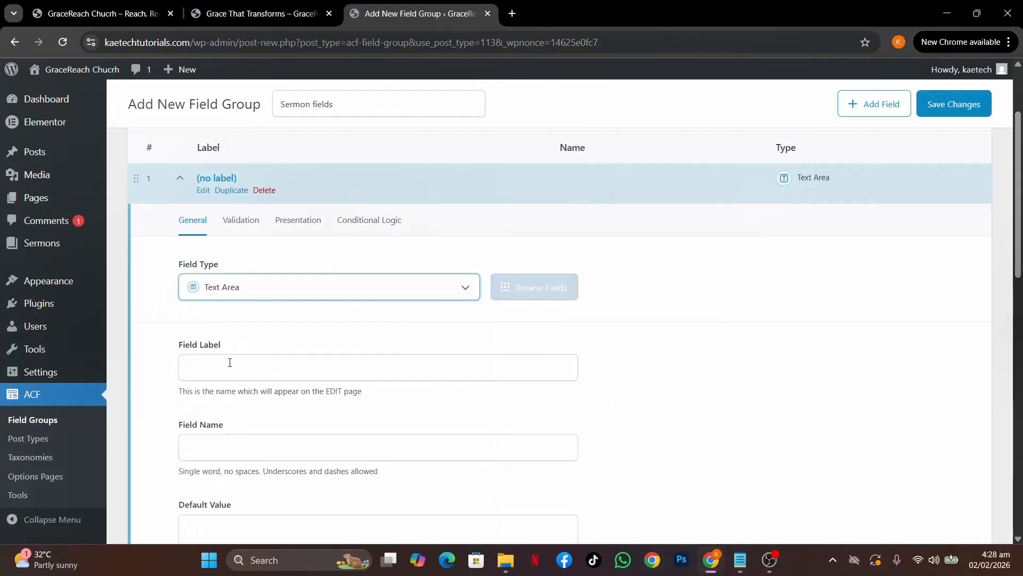
{"action": "left_click", "coordinate": [222, 366]}
{"action": "type", "text": "Sermon Summary"}
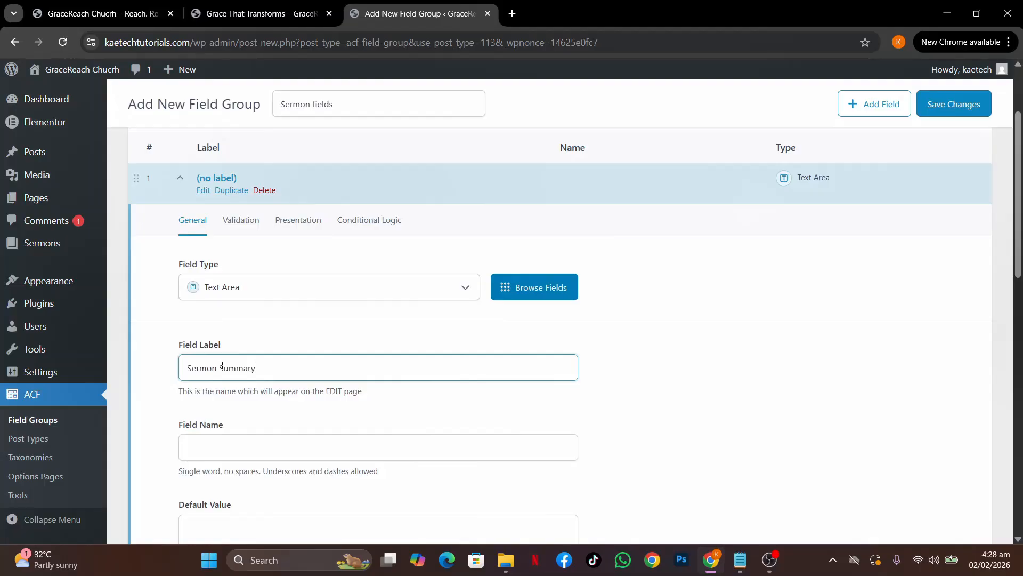
{"action": "left_click", "coordinate": [305, 415]}
{"action": "scroll", "coordinate": [306, 415], "scroll_direction": "down", "scroll_amount": 3}
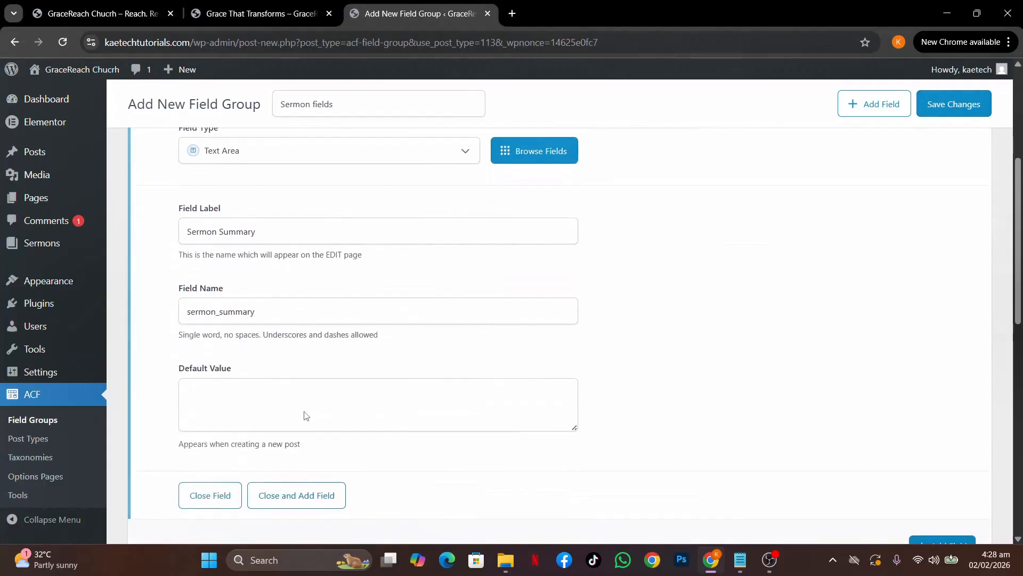
{"action": "scroll", "coordinate": [385, 389], "scroll_direction": "up", "scroll_amount": 4}
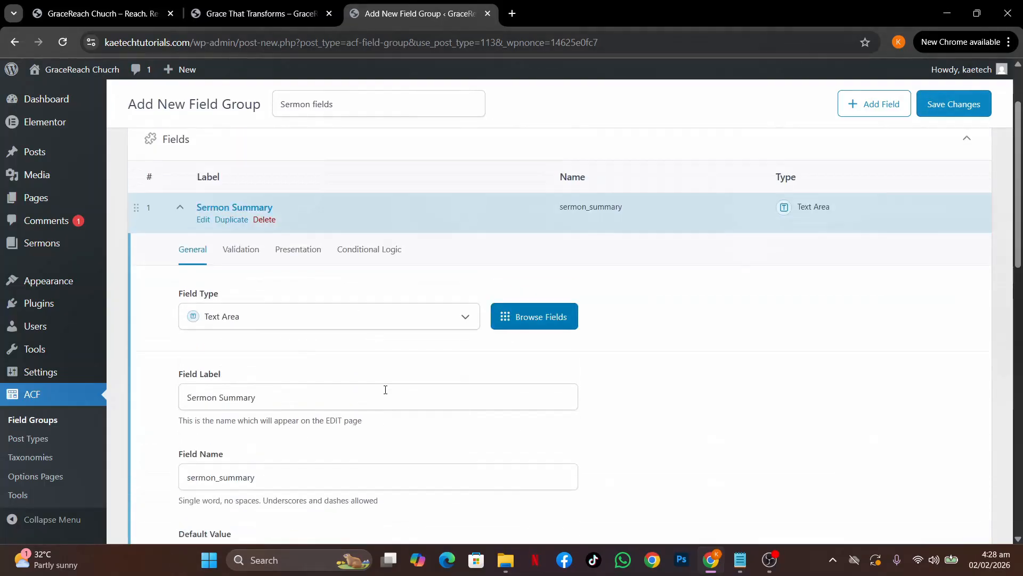
{"action": "double_click", "coordinate": [180, 224]}
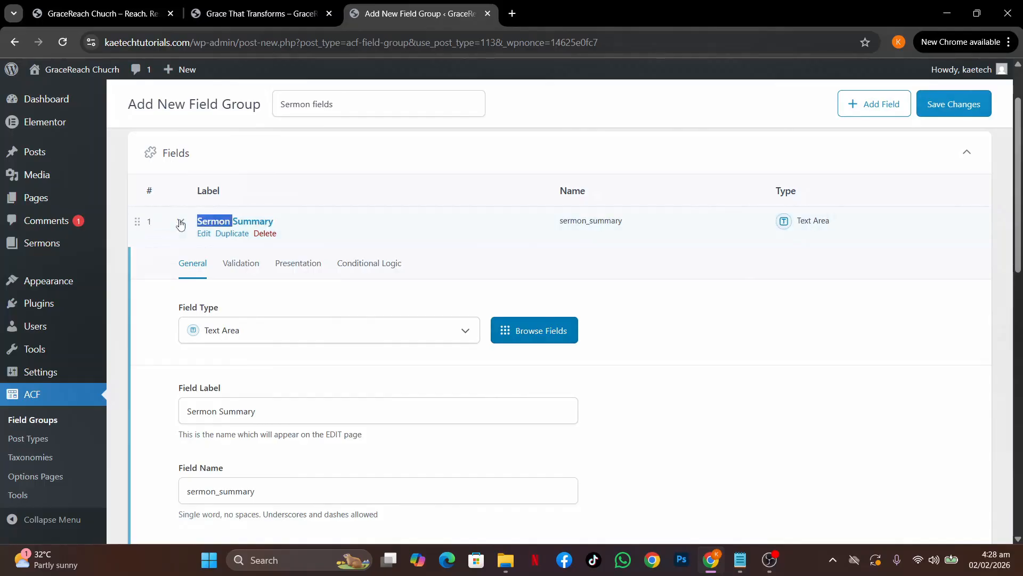
{"action": "left_click", "coordinate": [180, 223]}
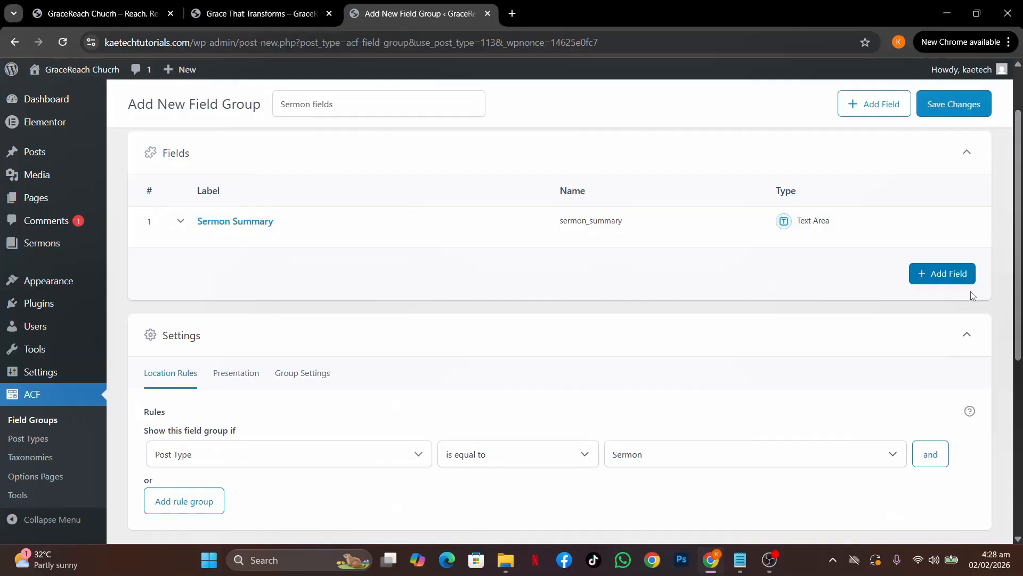
Add a second Text field labelled 'Sermon Speaker/Pastor', pasted from the notes (sermon_speakerpastor)
{"action": "left_click", "coordinate": [941, 276]}
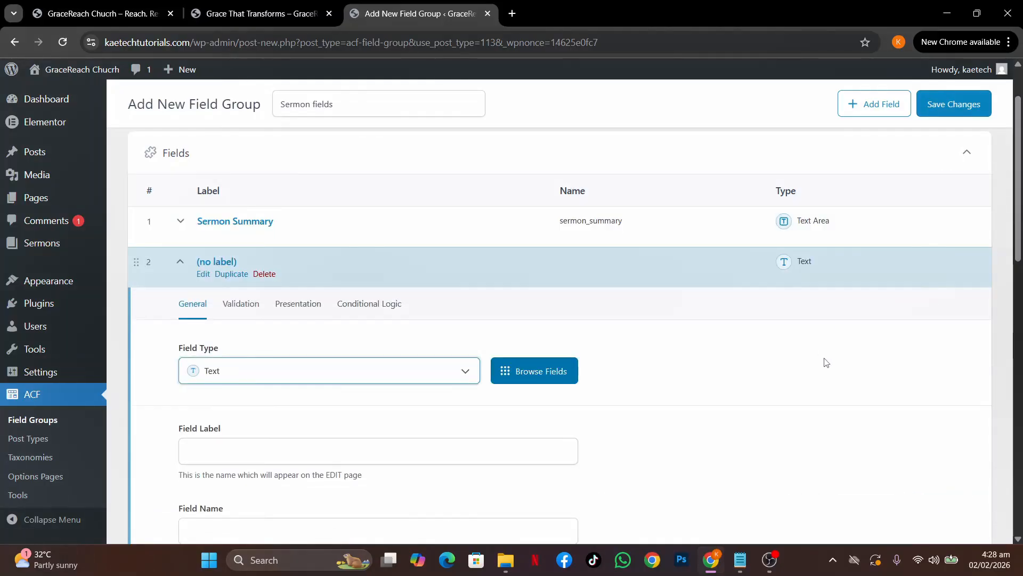
{"action": "mouse_move", "coordinate": [742, 561]}
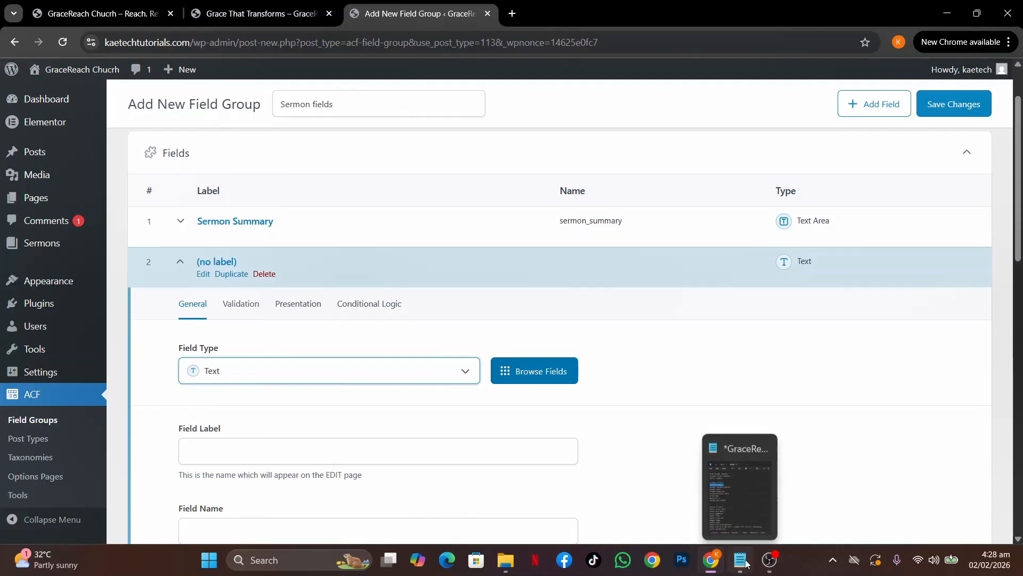
{"action": "left_click", "coordinate": [739, 498]}
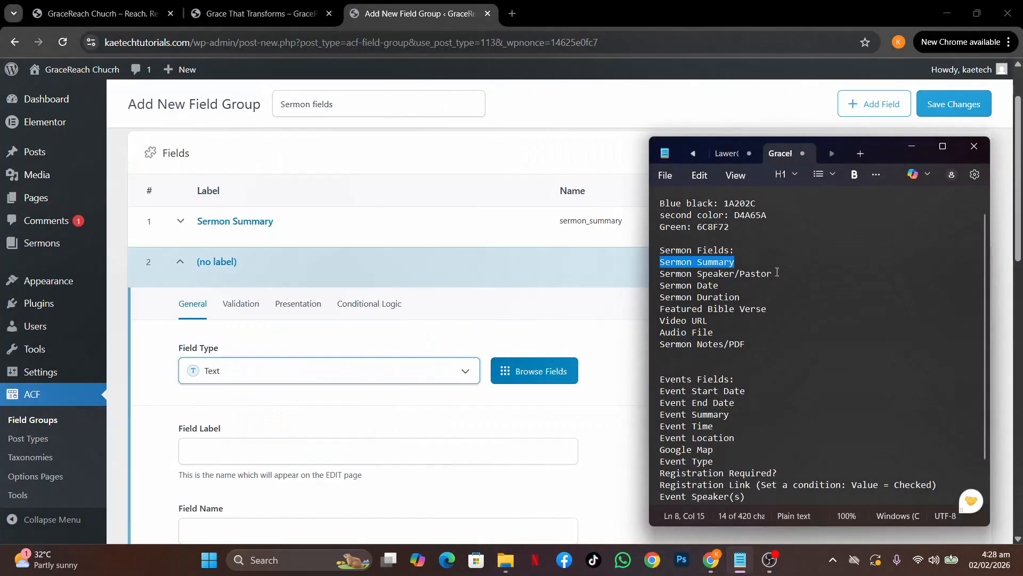
{"action": "left_click", "coordinate": [777, 272]}
{"action": "left_click_drag", "start_coordinate": [777, 273], "coordinate": [660, 271]}
{"action": "key", "text": "ctrl+c"}
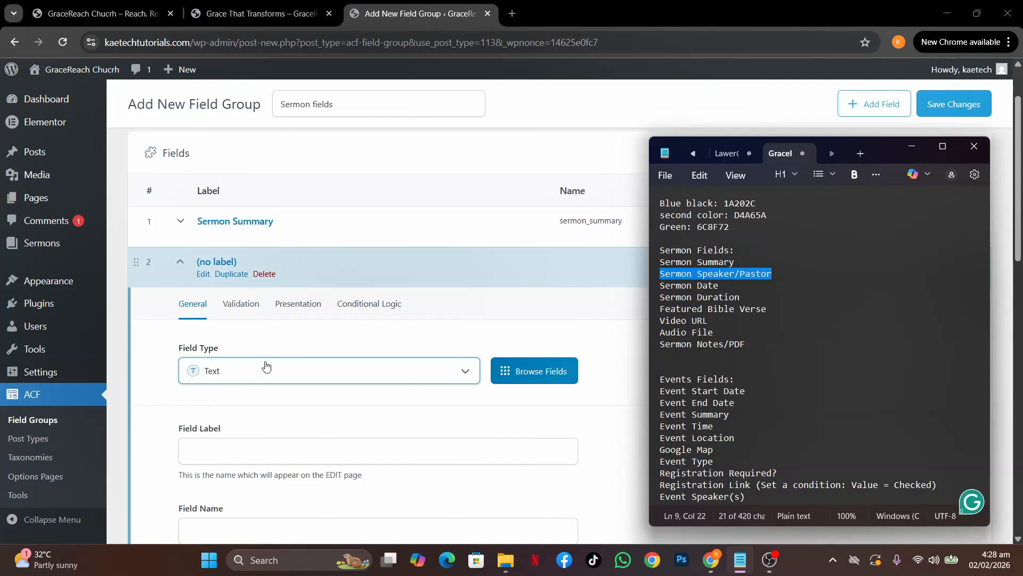
{"action": "scroll", "coordinate": [270, 368], "scroll_direction": "down", "scroll_amount": 1}
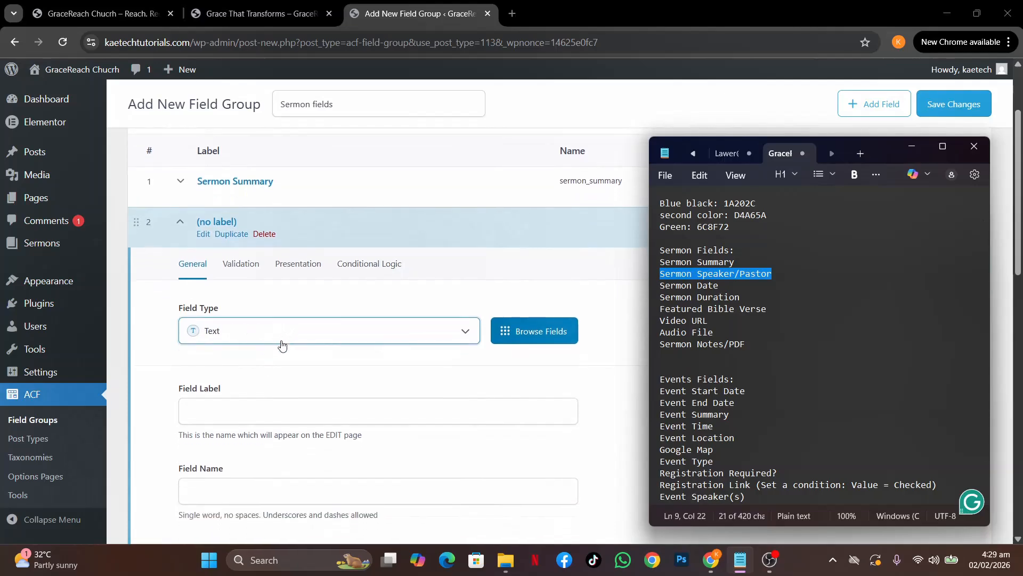
{"action": "left_click", "coordinate": [270, 378]}
{"action": "left_click", "coordinate": [218, 415]}
{"action": "key", "text": "ctrl+v"}
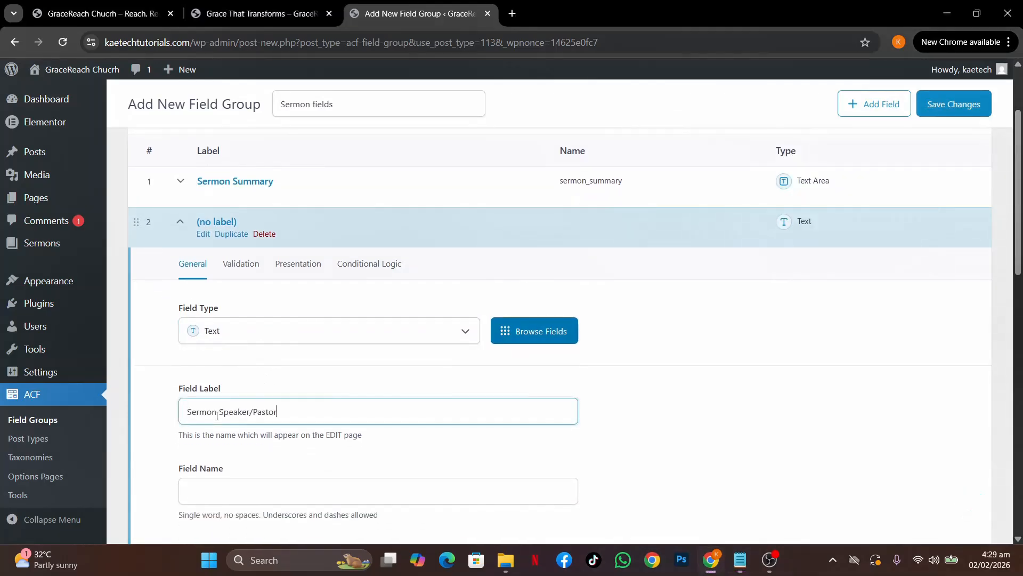
{"action": "scroll", "coordinate": [364, 444], "scroll_direction": "down", "scroll_amount": 2}
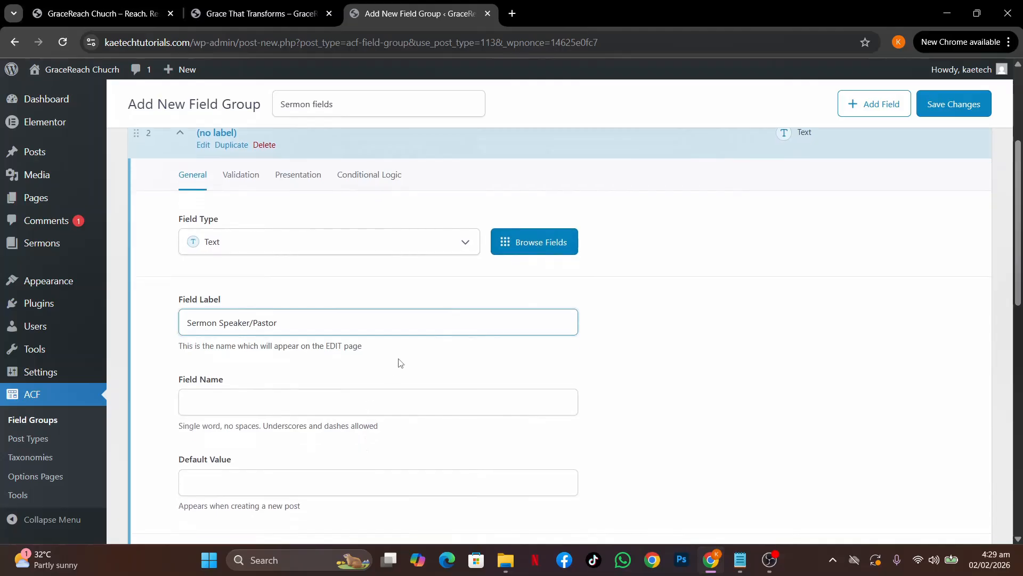
{"action": "left_click", "coordinate": [433, 351]}
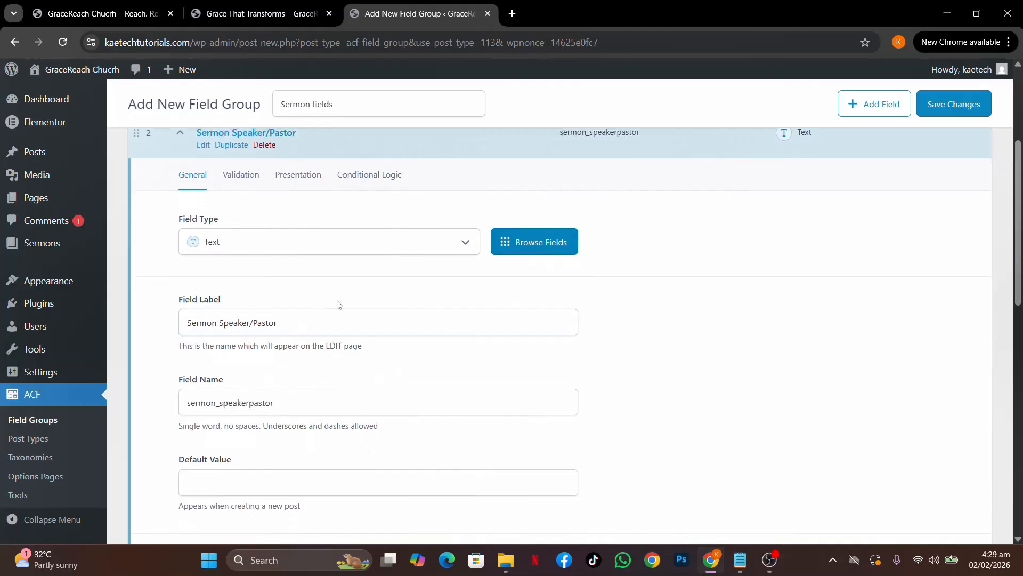
Review its Validation, Presentation and Conditional Logic tabs, close it, and add a third field
{"action": "scroll", "coordinate": [339, 305], "scroll_direction": "down", "scroll_amount": 3}
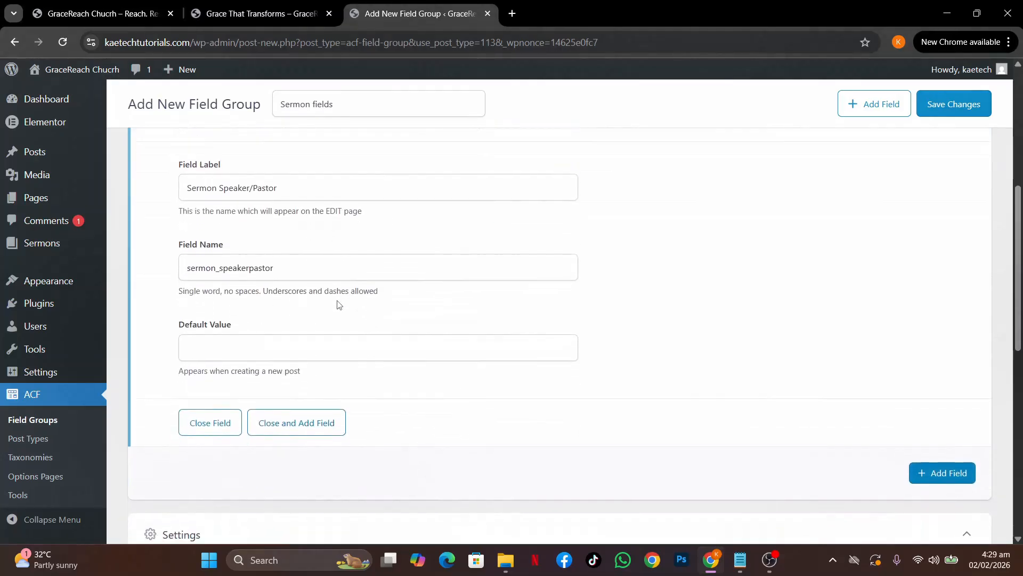
{"action": "scroll", "coordinate": [339, 304], "scroll_direction": "up", "scroll_amount": 4}
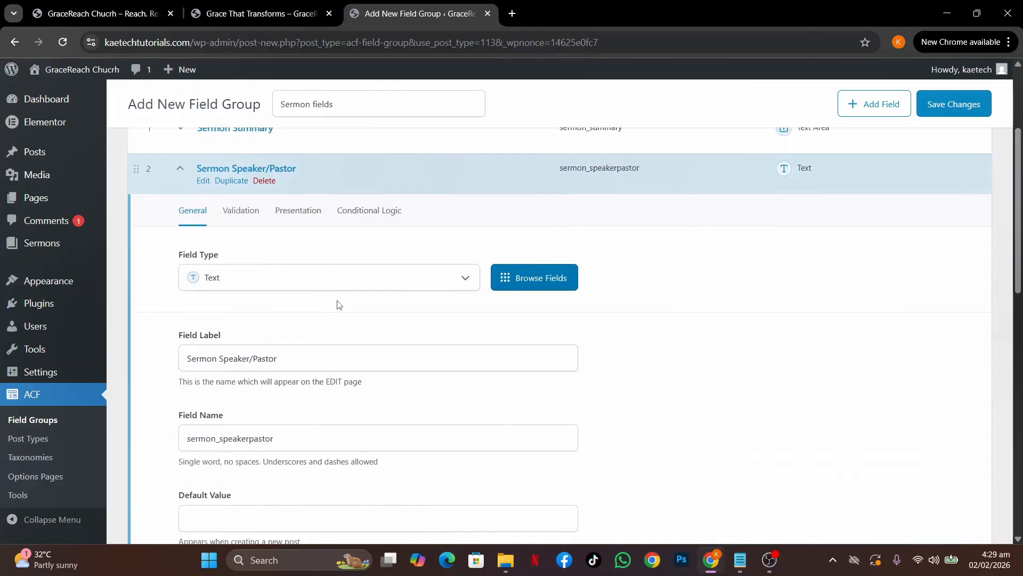
{"action": "left_click", "coordinate": [241, 211]}
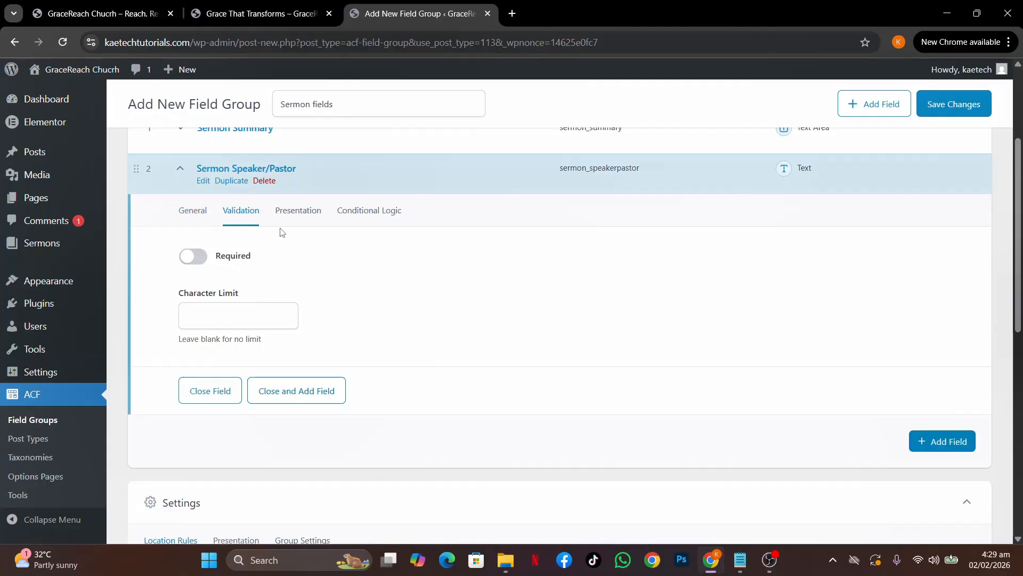
{"action": "left_click", "coordinate": [299, 219]}
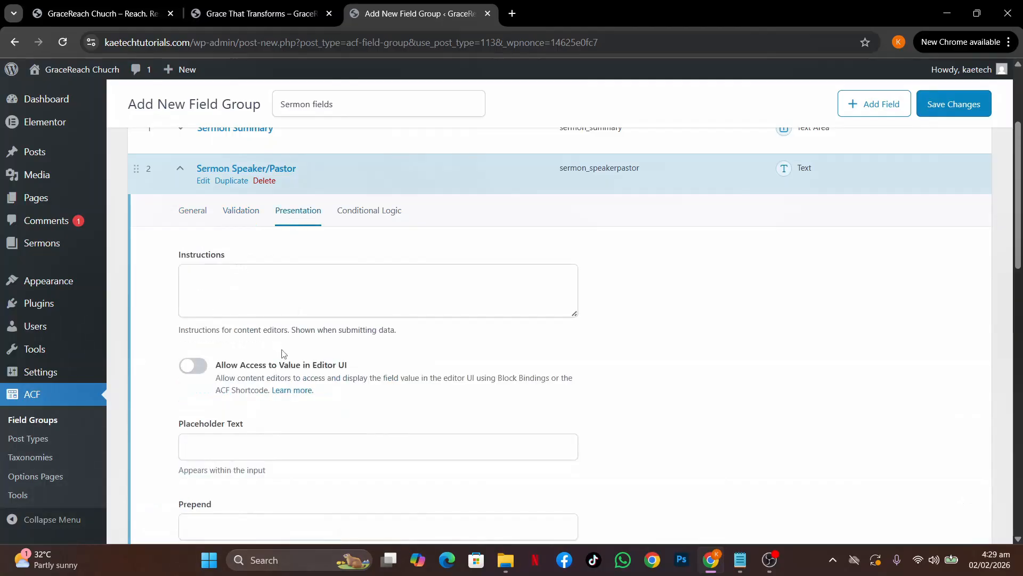
{"action": "left_click", "coordinate": [355, 216]}
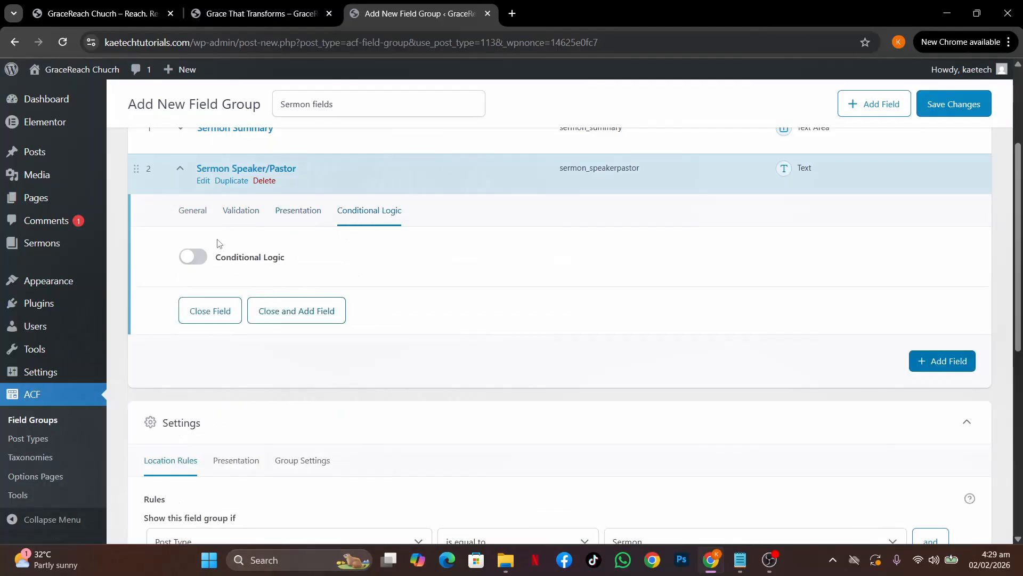
{"action": "left_click", "coordinate": [192, 214]}
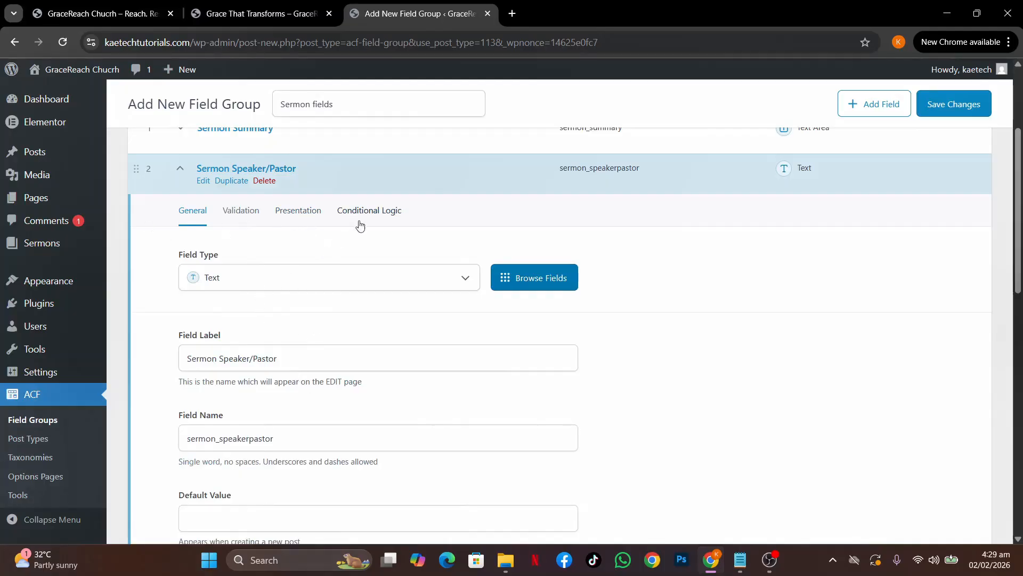
{"action": "left_click", "coordinate": [178, 169]}
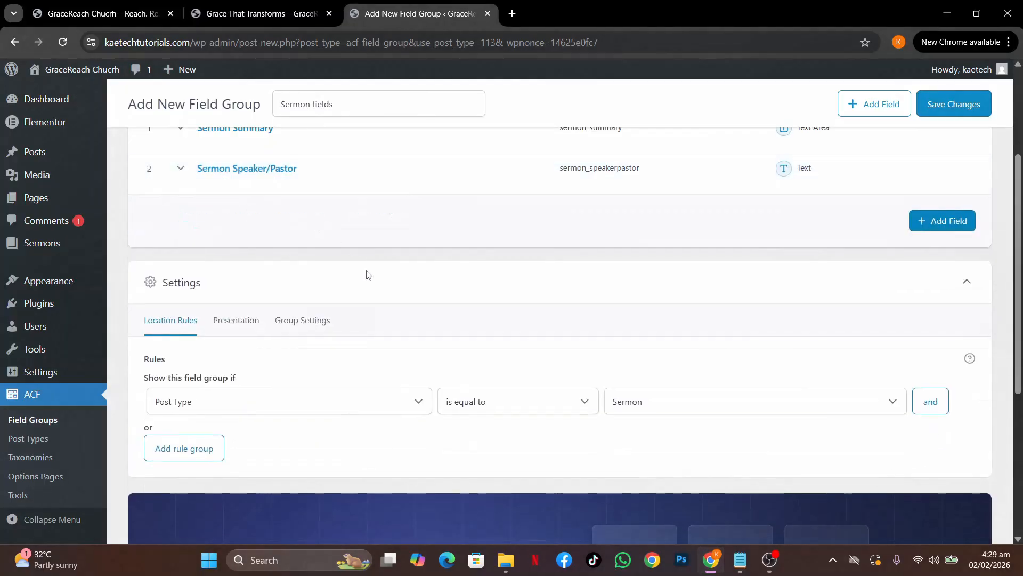
{"action": "left_click", "coordinate": [942, 216]}
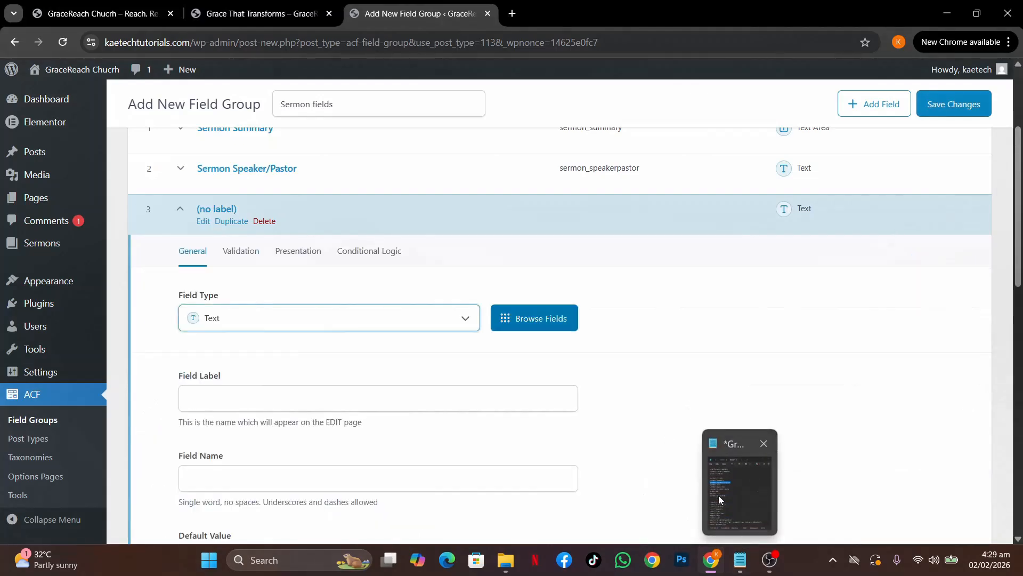
Make the third field a Date Picker labelled 'Sermon Date'
{"action": "left_click", "coordinate": [722, 498]}
{"action": "left_click", "coordinate": [728, 288]}
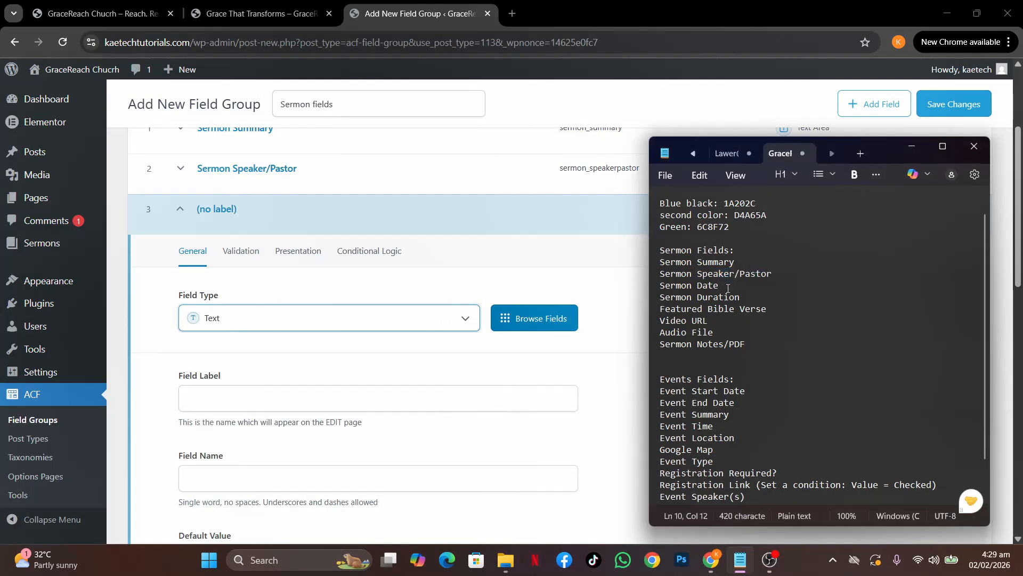
{"action": "left_click_drag", "start_coordinate": [728, 288], "coordinate": [658, 288]}
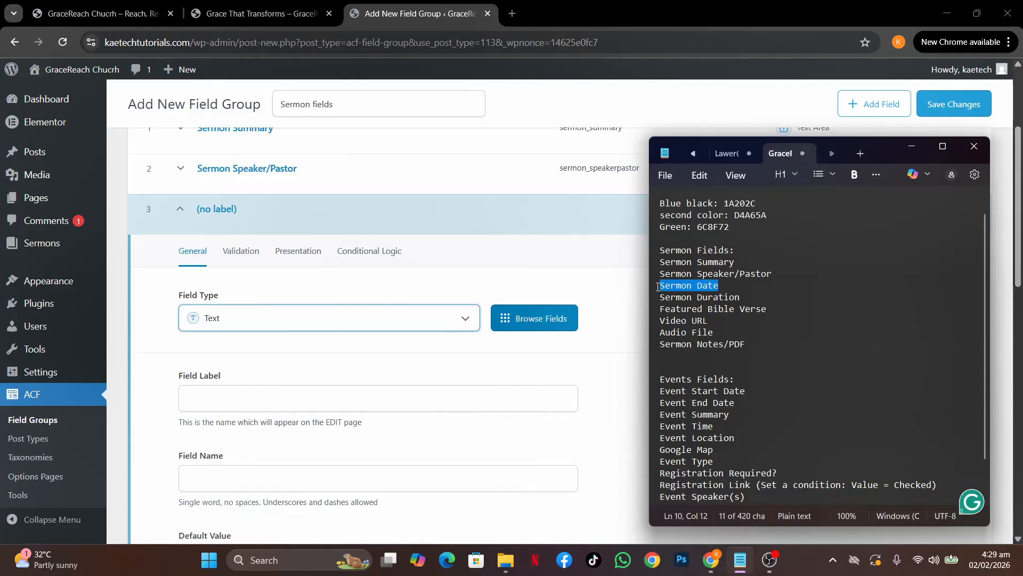
{"action": "left_click", "coordinate": [655, 288]}
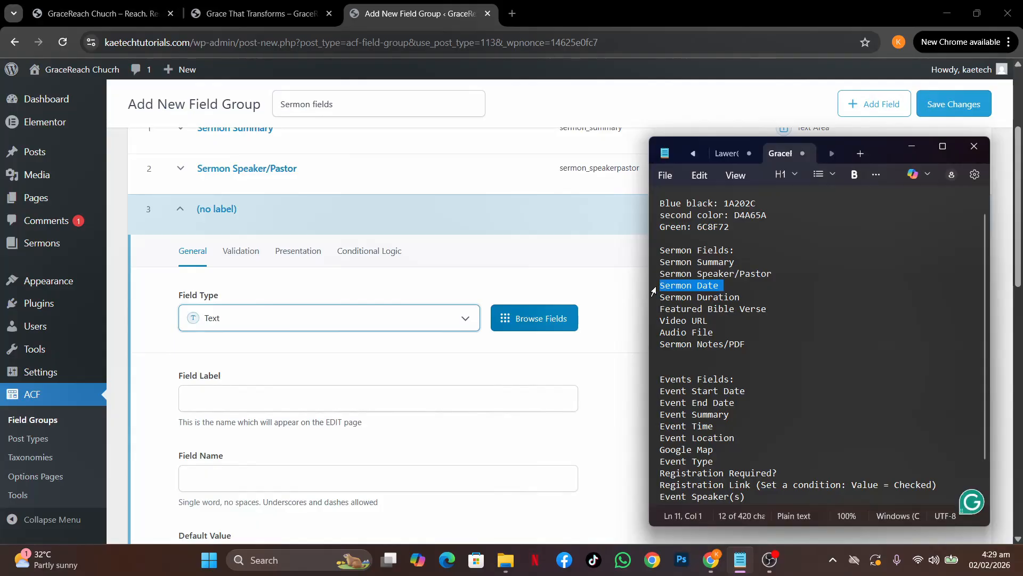
{"action": "left_click", "coordinate": [292, 325]}
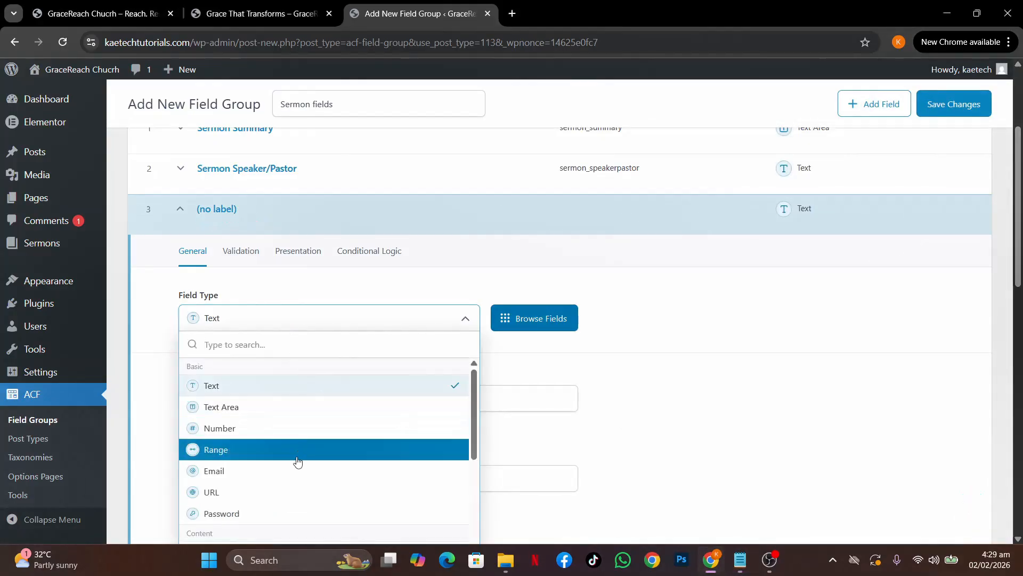
{"action": "type", "text": "date"}
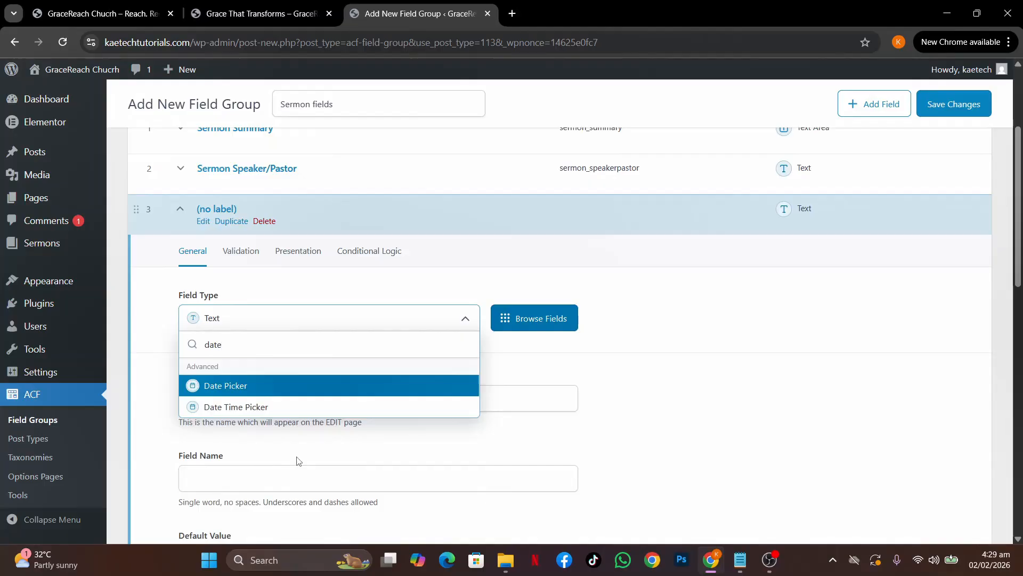
{"action": "left_click", "coordinate": [225, 386]}
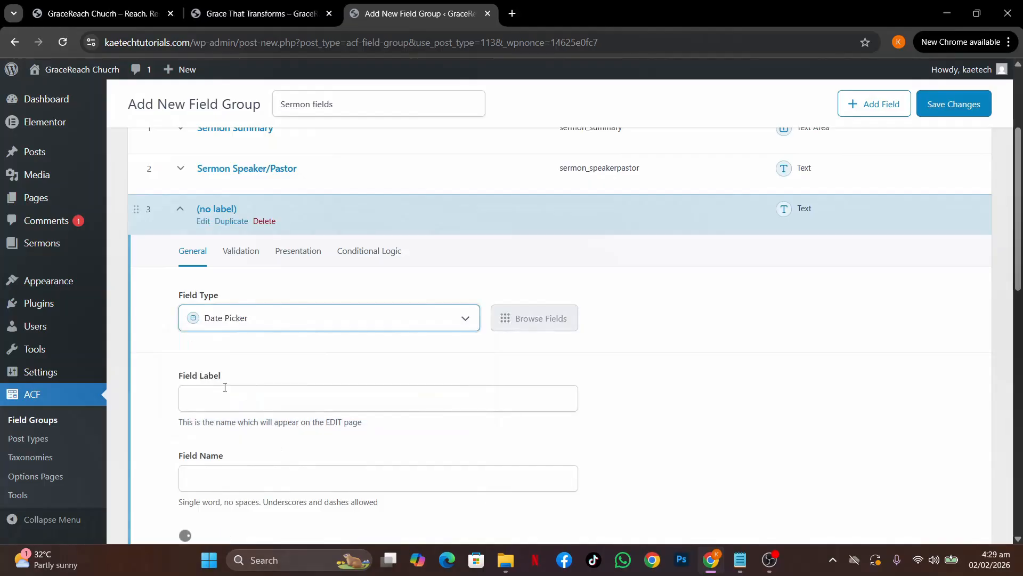
{"action": "left_click", "coordinate": [233, 396]}
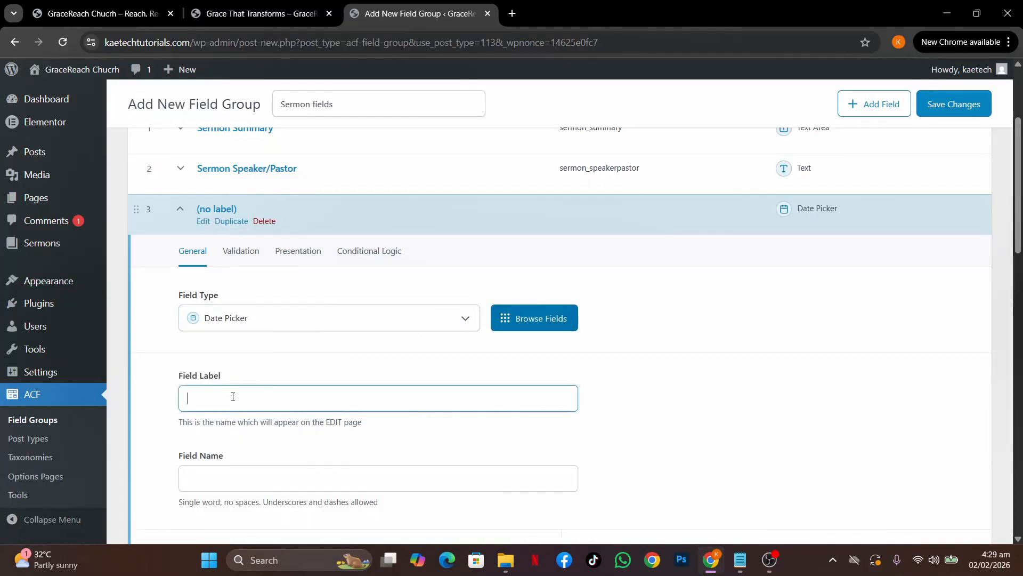
{"action": "type", "text": "Sermon Date"}
{"action": "left_click", "coordinate": [342, 430]}
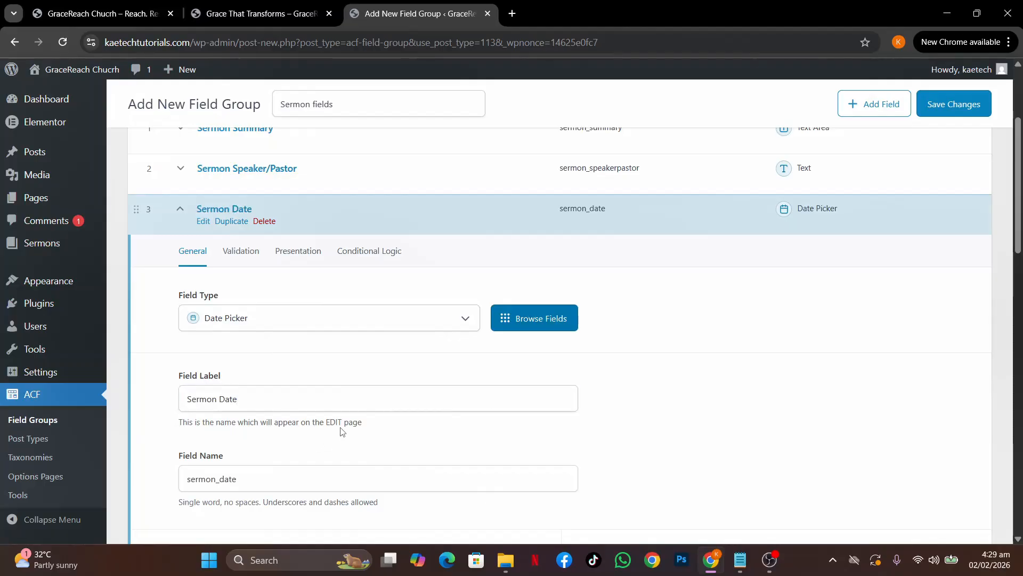
Set the Sermon Date display format to F j, Y (February 2, 2026)
{"action": "scroll", "coordinate": [342, 431], "scroll_direction": "down", "scroll_amount": 4}
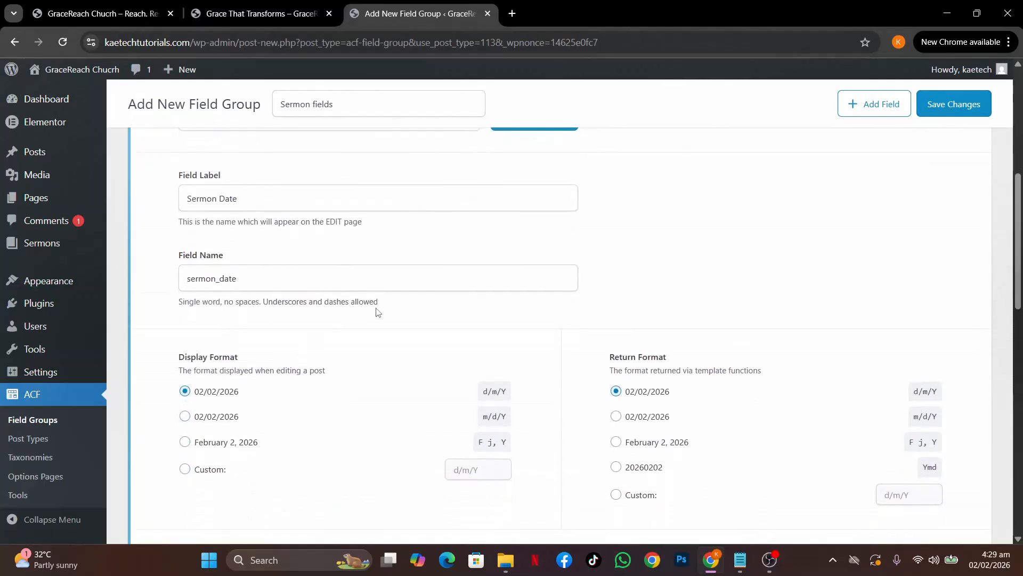
{"action": "scroll", "coordinate": [402, 357], "scroll_direction": "down", "scroll_amount": 2}
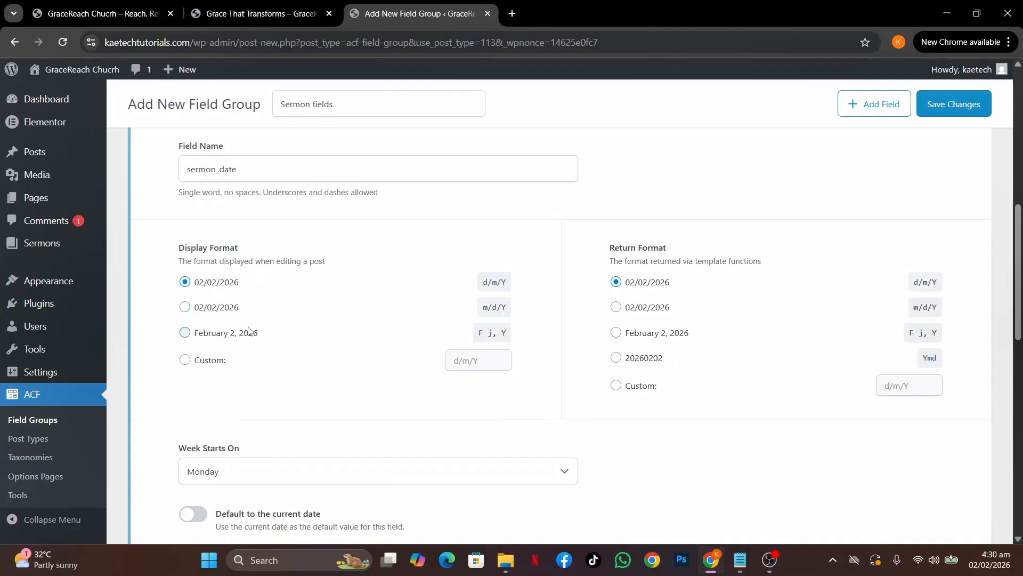
{"action": "left_click", "coordinate": [185, 333]}
On the live site, open the Sermons listing and the 'Grace That Transforms' sermon
{"action": "left_click", "coordinate": [263, 8]}
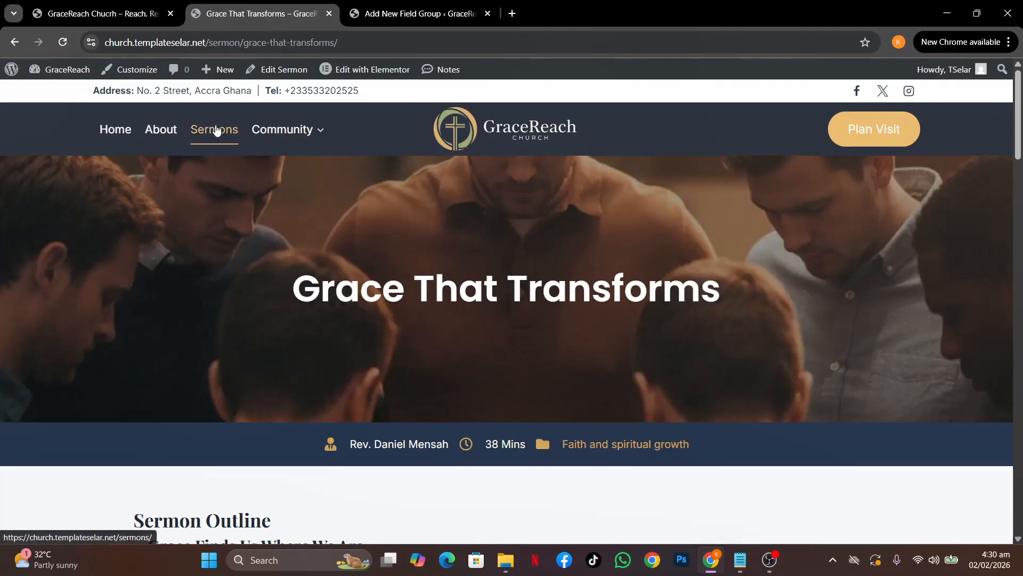
{"action": "left_click", "coordinate": [216, 131]}
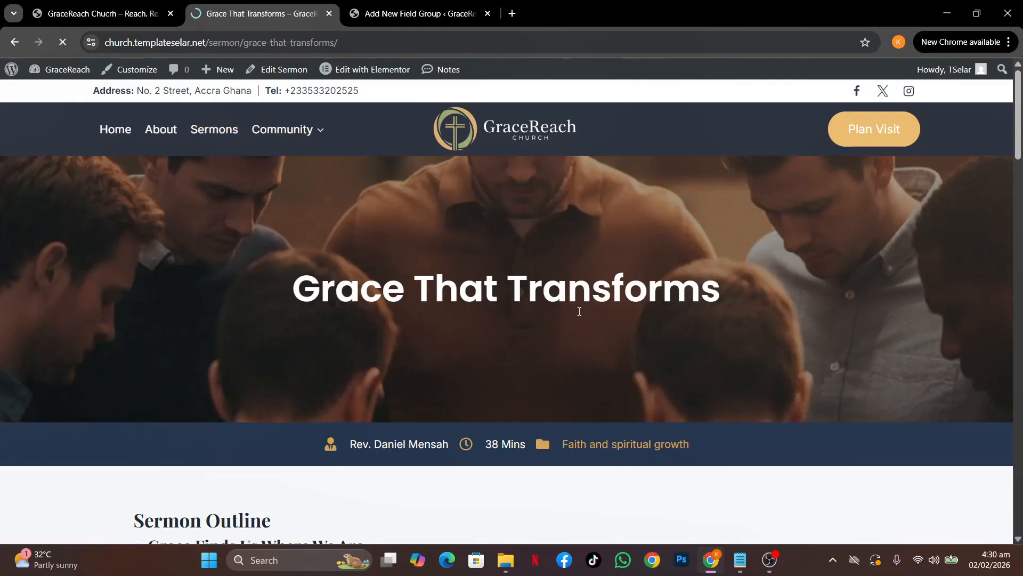
{"action": "scroll", "coordinate": [579, 313], "scroll_direction": "down", "scroll_amount": 5}
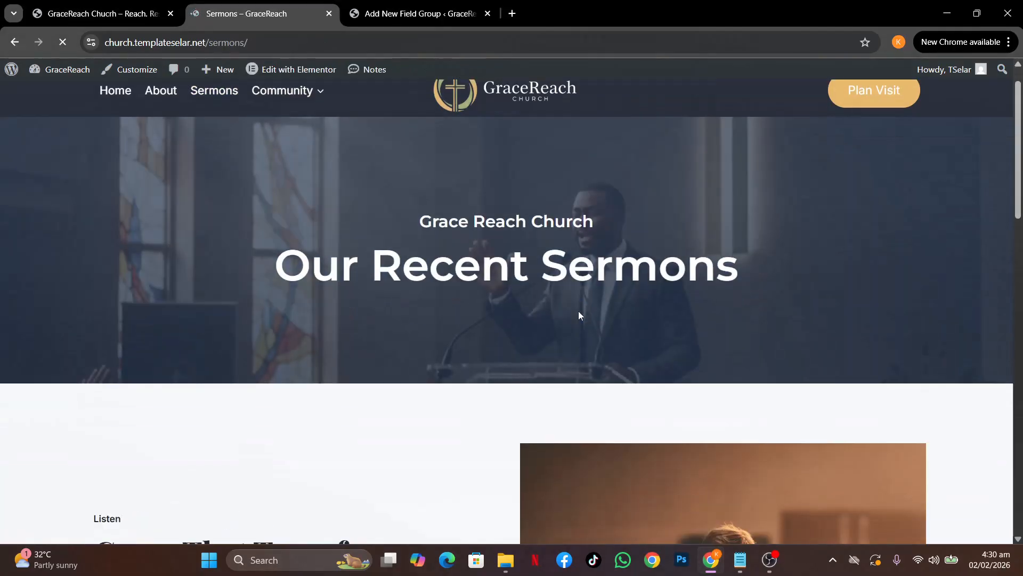
{"action": "scroll", "coordinate": [579, 315], "scroll_direction": "down", "scroll_amount": 2}
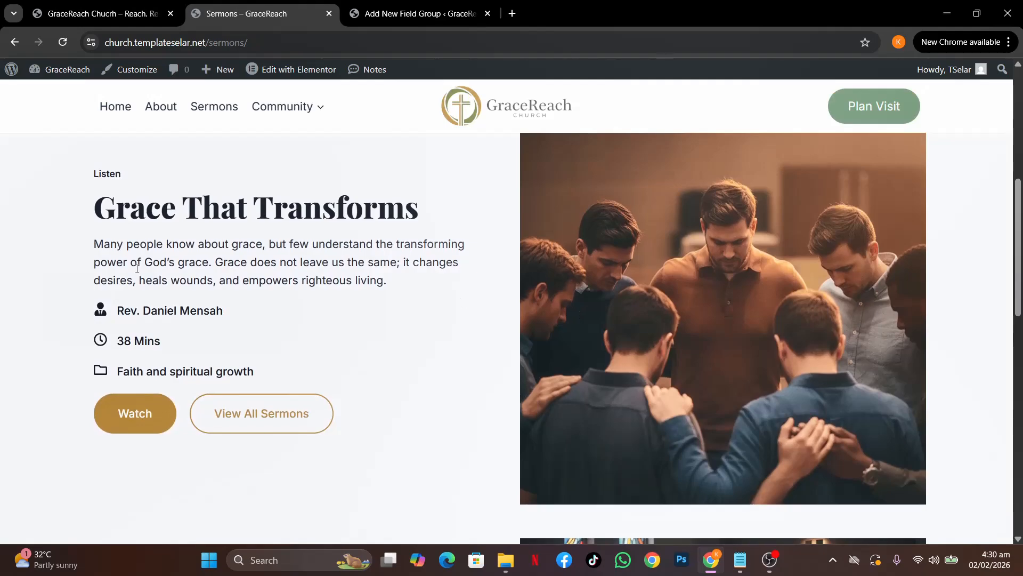
{"action": "left_click", "coordinate": [133, 415]}
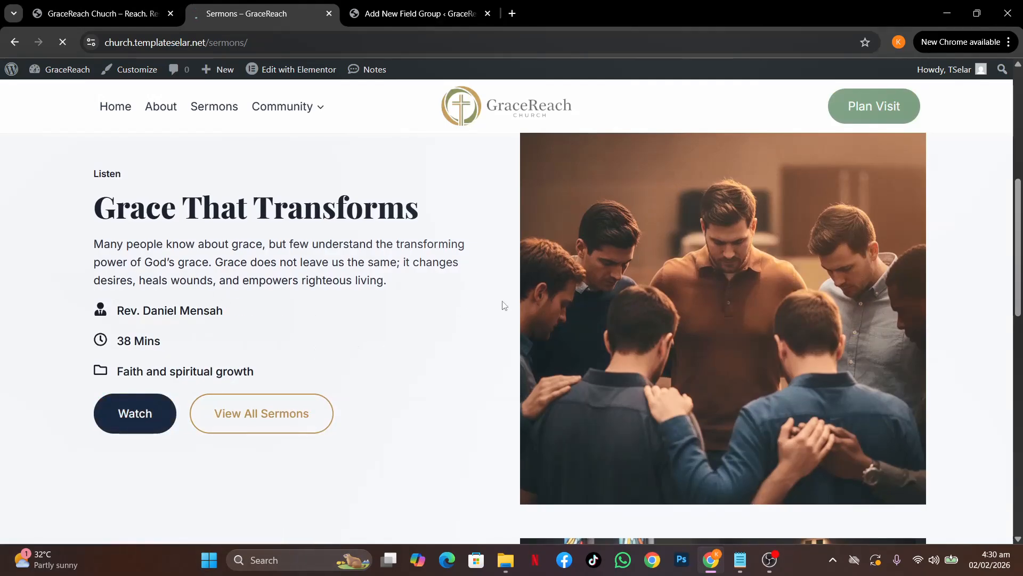
Scroll through the sermon page, then return to the Sermon fields editor
{"action": "scroll", "coordinate": [571, 379], "scroll_direction": "down", "scroll_amount": 3}
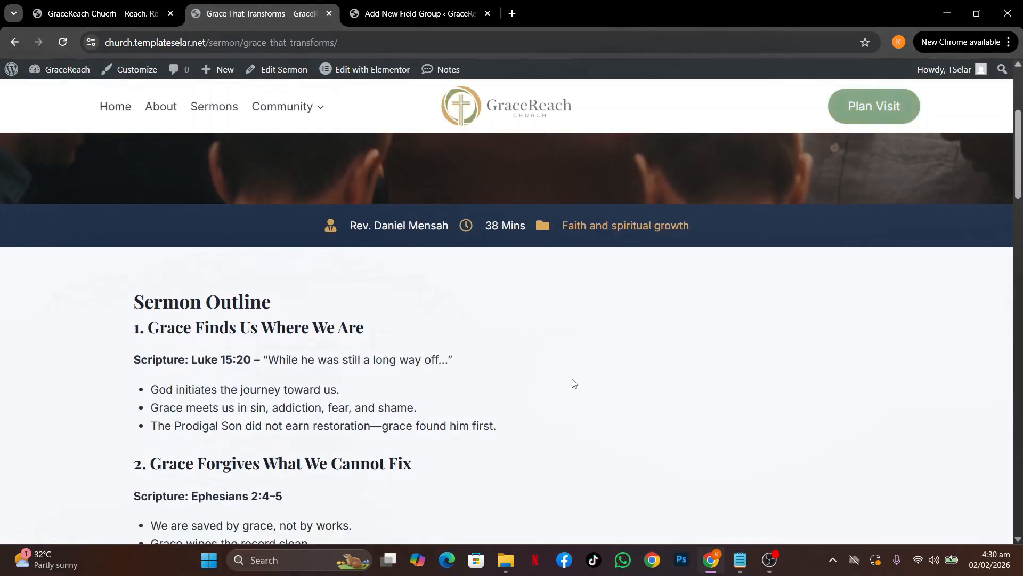
{"action": "scroll", "coordinate": [574, 382], "scroll_direction": "down", "scroll_amount": 6}
{"action": "scroll", "coordinate": [574, 383], "scroll_direction": "down", "scroll_amount": 3}
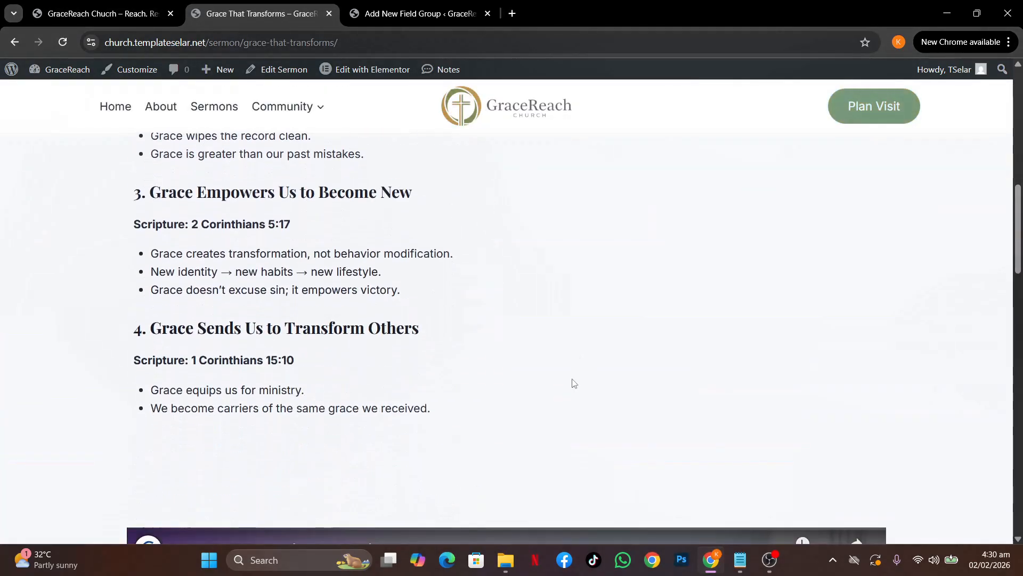
{"action": "scroll", "coordinate": [574, 383], "scroll_direction": "up", "scroll_amount": 10}
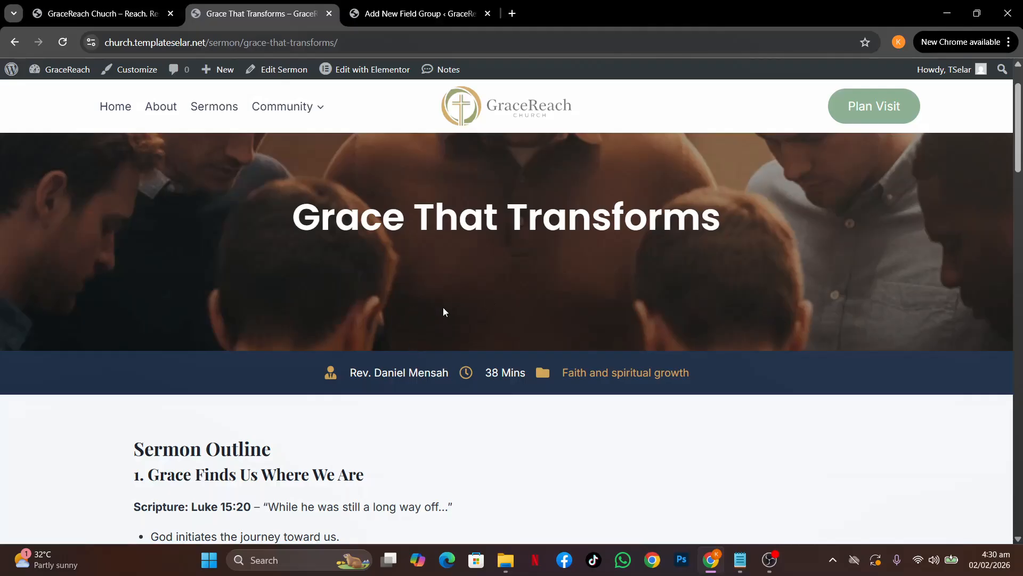
{"action": "scroll", "coordinate": [554, 431], "scroll_direction": "down", "scroll_amount": 5}
{"action": "scroll", "coordinate": [566, 440], "scroll_direction": "up", "scroll_amount": 6}
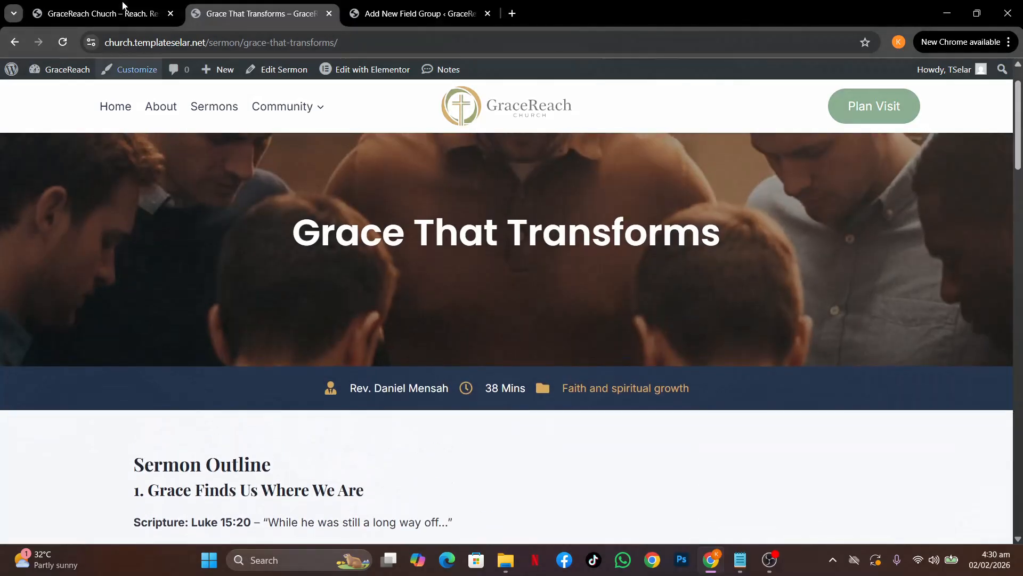
{"action": "left_click", "coordinate": [375, 14]}
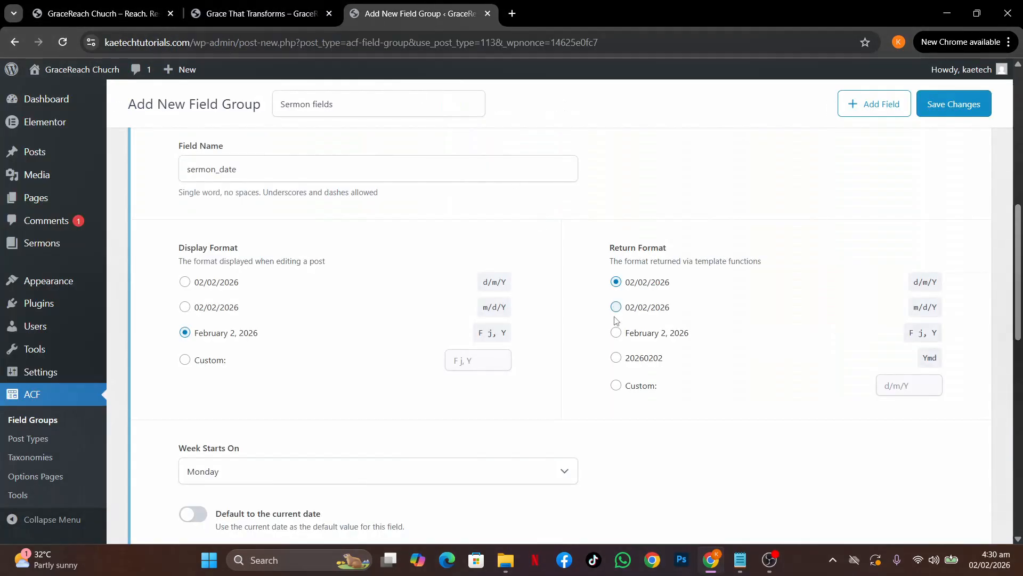
Set the Sermon Date return format to F j, Y (February 2, 2026)
{"action": "left_click", "coordinate": [616, 338]}
{"action": "scroll", "coordinate": [525, 424], "scroll_direction": "down", "scroll_amount": 3}
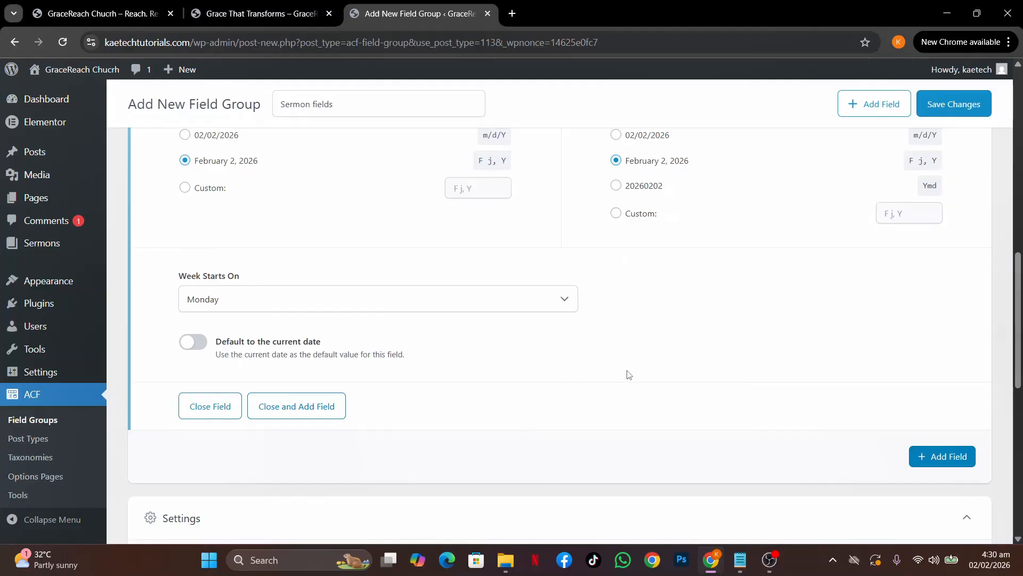
{"action": "scroll", "coordinate": [628, 374], "scroll_direction": "up", "scroll_amount": 8}
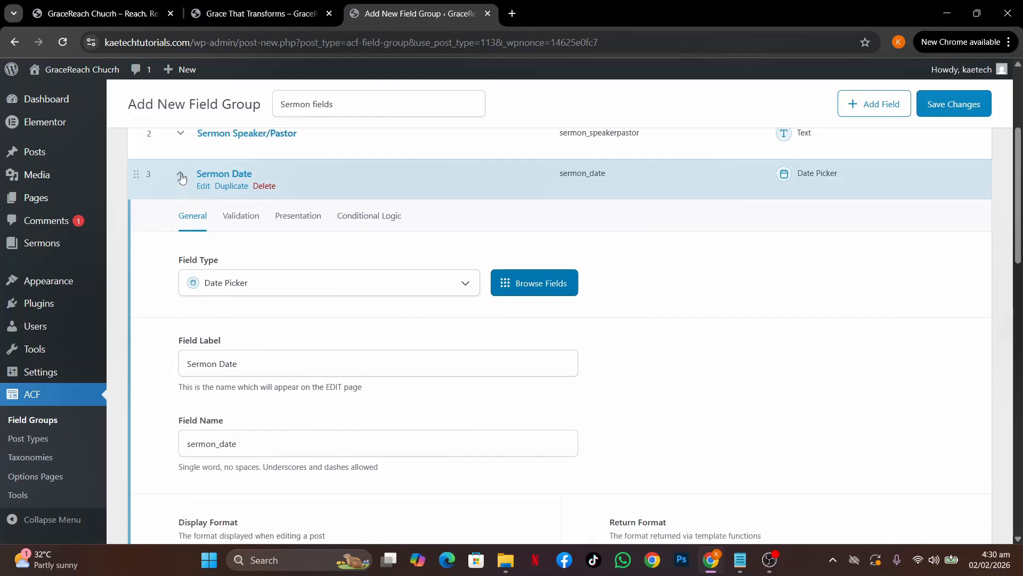
Add a 'Sermon Duration' text field, pasting its label from the notes so it's named sermon_duration
{"action": "left_click", "coordinate": [181, 176]}
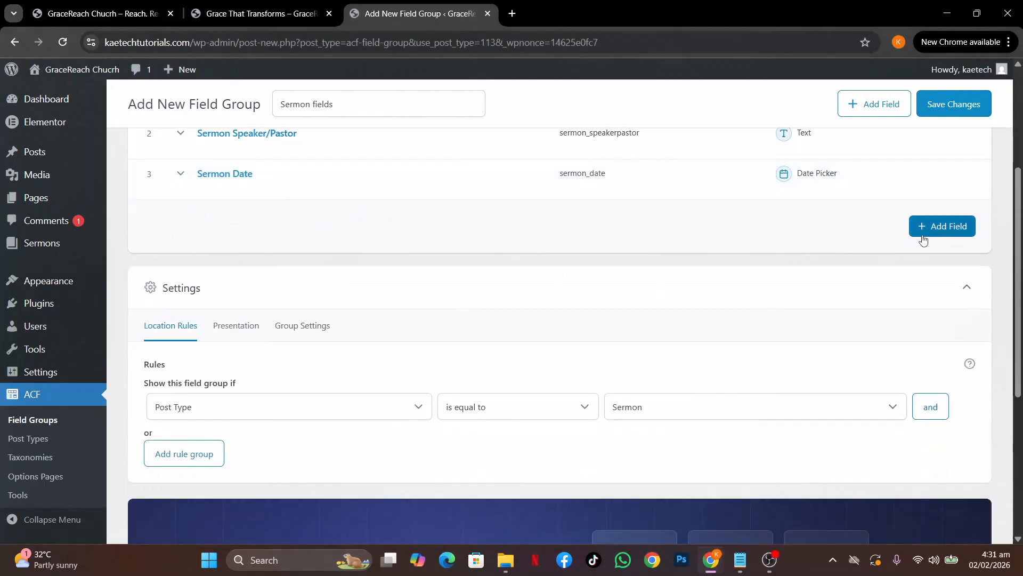
{"action": "left_click", "coordinate": [924, 238]}
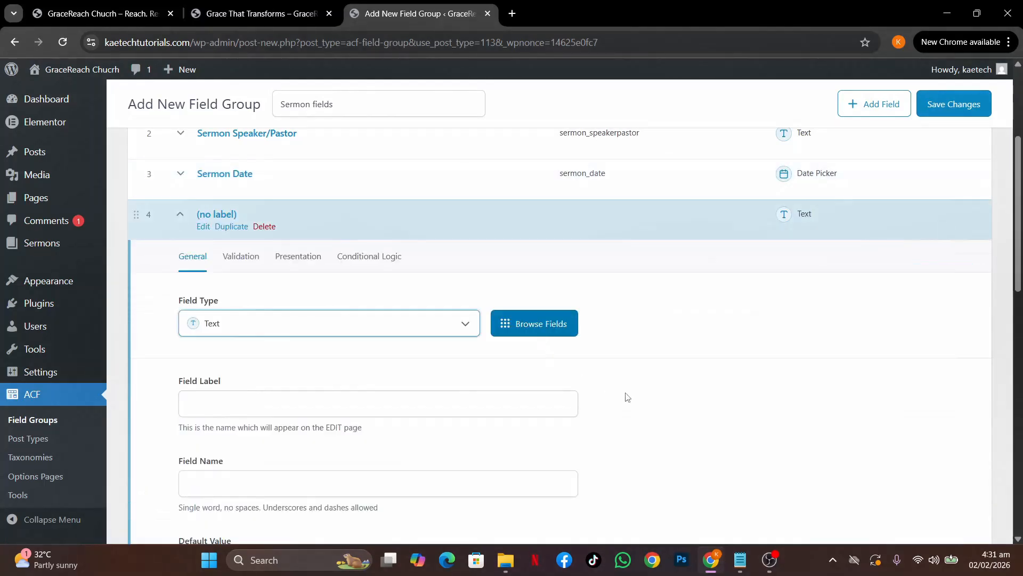
{"action": "mouse_move", "coordinate": [741, 559]}
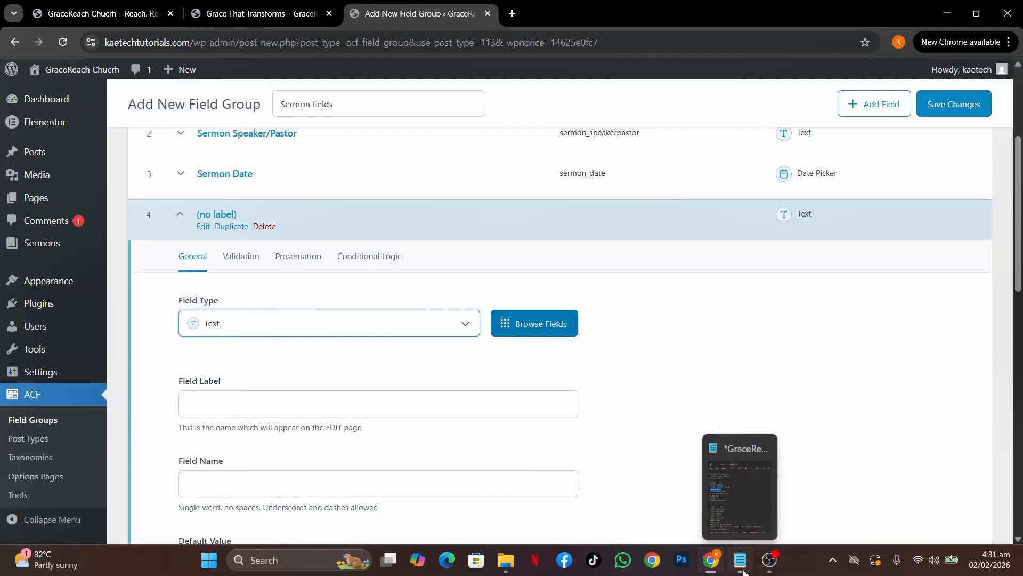
{"action": "left_click", "coordinate": [715, 447]}
{"action": "left_click", "coordinate": [741, 298]}
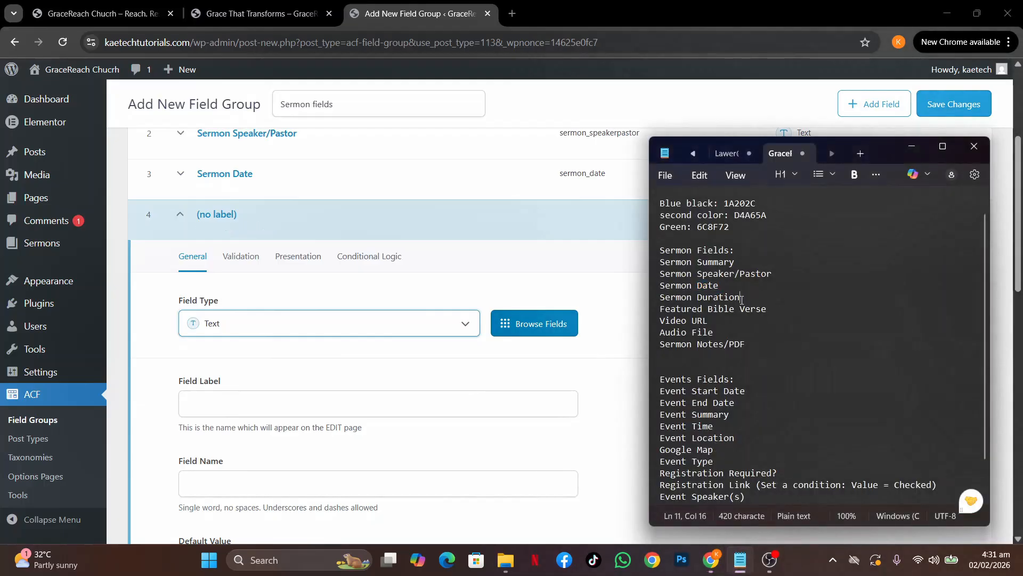
{"action": "left_click_drag", "start_coordinate": [742, 299], "coordinate": [655, 300]}
{"action": "key", "text": "ctrl+c"}
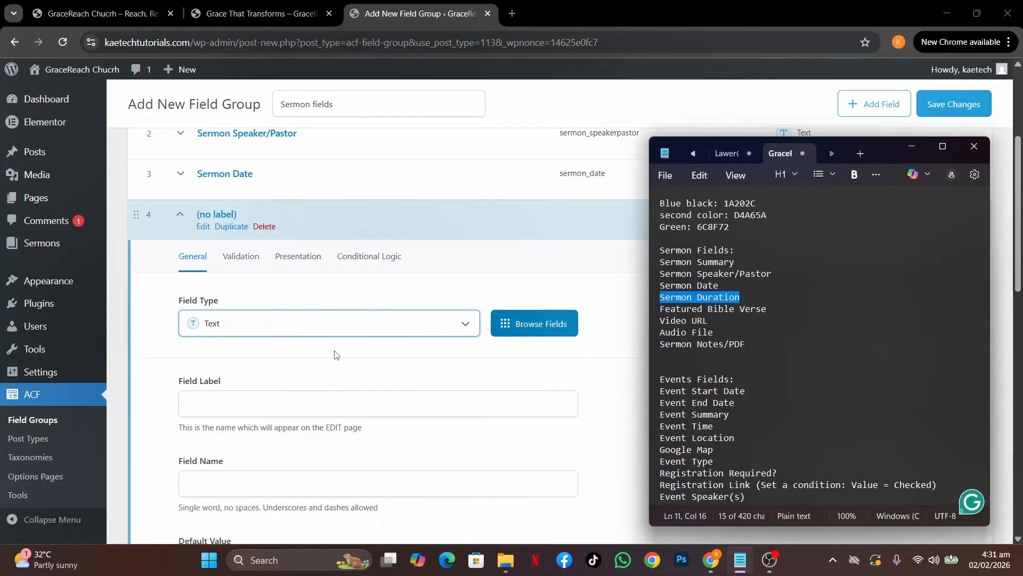
{"action": "left_click", "coordinate": [246, 404]}
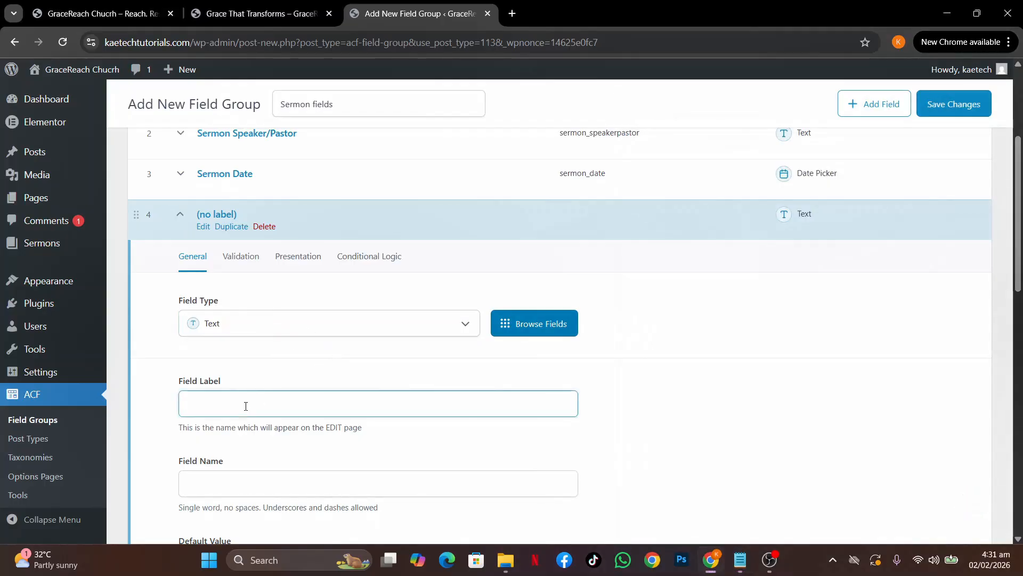
{"action": "key", "text": "ctrl+v"}
{"action": "left_click", "coordinate": [312, 374]}
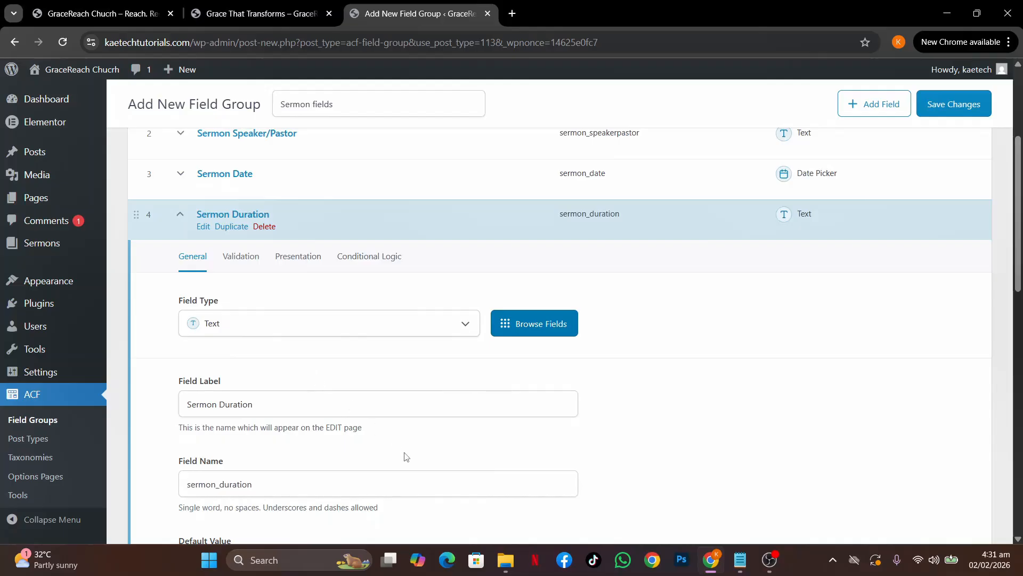
{"action": "scroll", "coordinate": [406, 456], "scroll_direction": "down", "scroll_amount": 4}
{"action": "scroll", "coordinate": [405, 453], "scroll_direction": "up", "scroll_amount": 5}
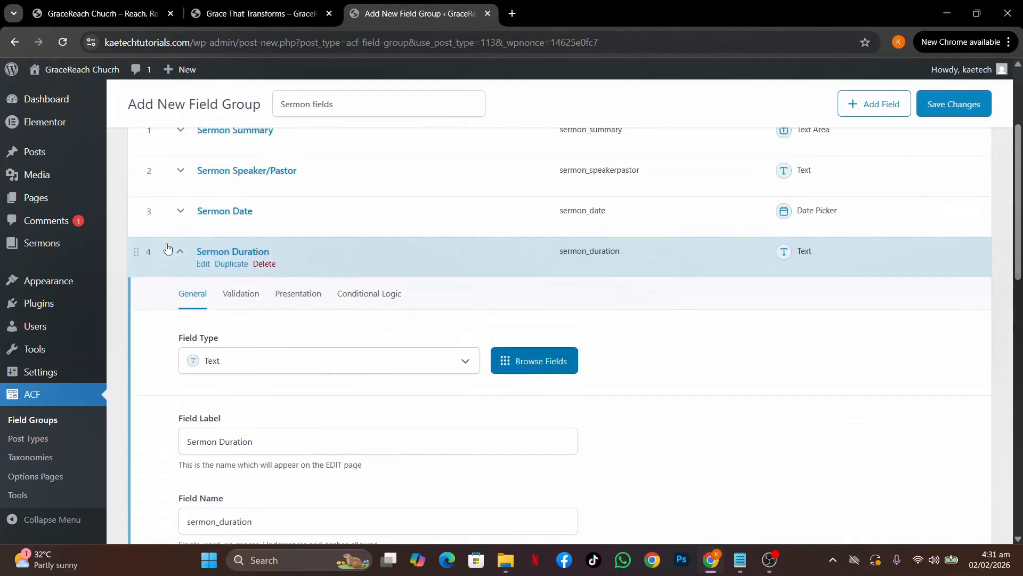
Add a 'Featured Bible Verse' text field (featured_bible_verse) with its label pasted from the notes
{"action": "left_click", "coordinate": [180, 253]}
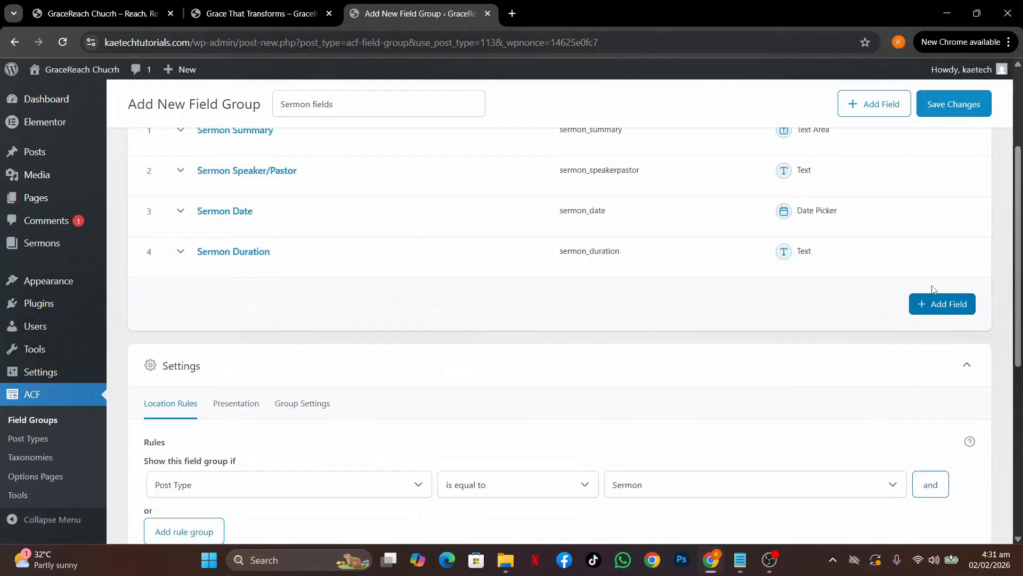
{"action": "left_click", "coordinate": [941, 304]}
{"action": "mouse_move", "coordinate": [739, 559]}
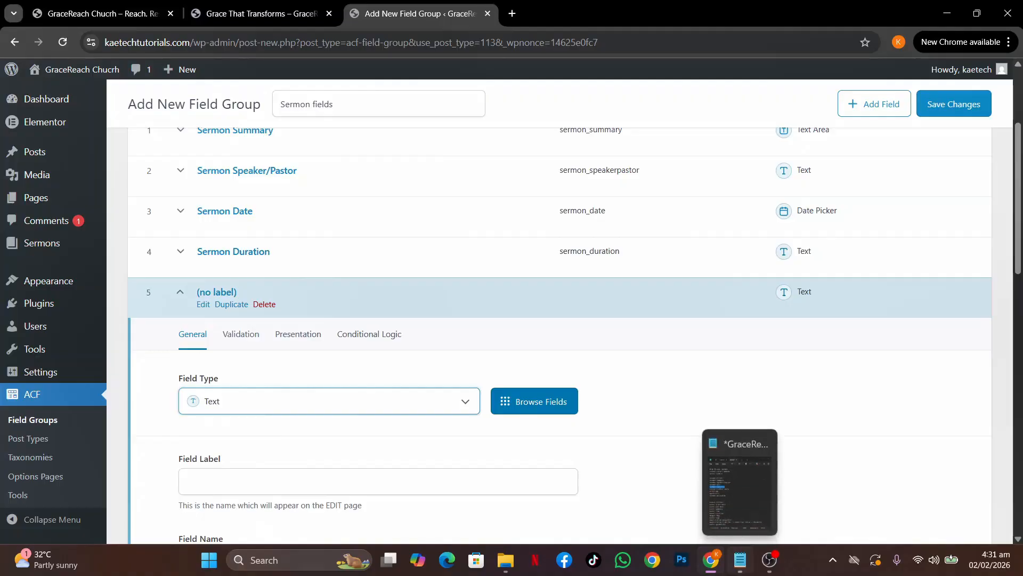
{"action": "left_click", "coordinate": [742, 509]}
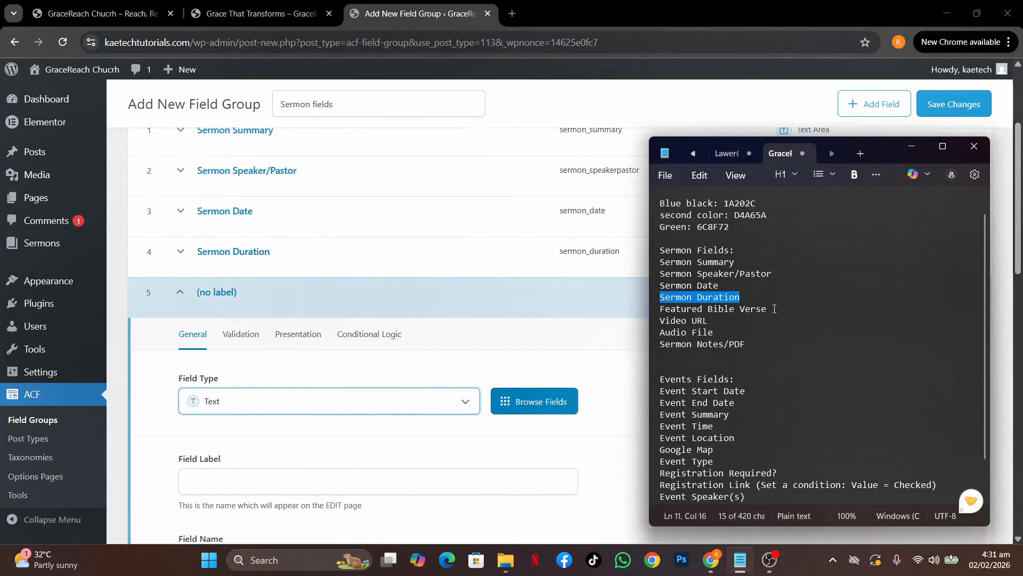
{"action": "left_click_drag", "start_coordinate": [774, 308], "coordinate": [646, 318]}
{"action": "key", "text": "ctrl+c"}
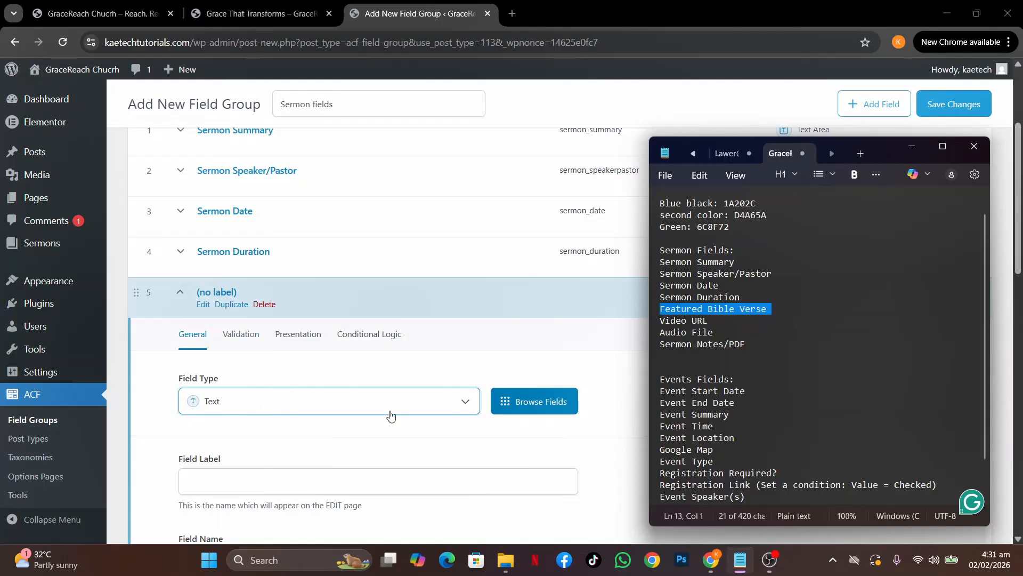
{"action": "scroll", "coordinate": [389, 431], "scroll_direction": "down", "scroll_amount": 2}
{"action": "left_click", "coordinate": [408, 336]}
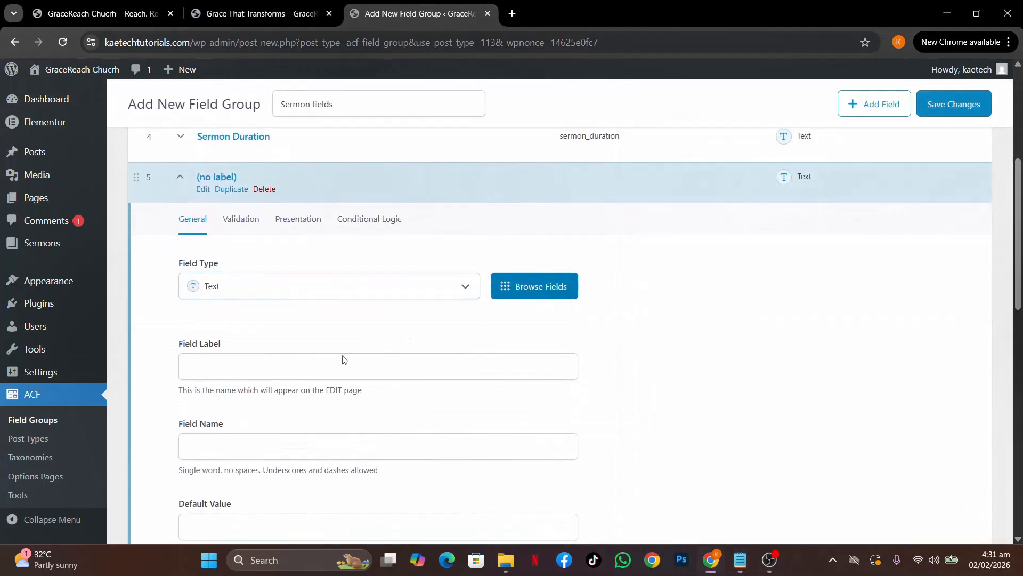
{"action": "left_click", "coordinate": [284, 372]}
{"action": "key", "text": "ctrl+v"}
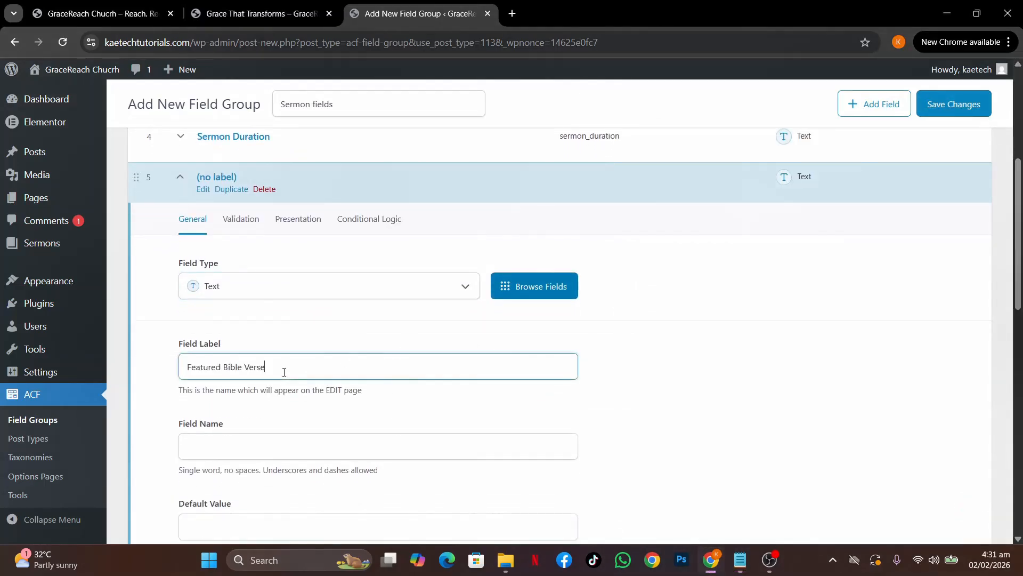
{"action": "left_click", "coordinate": [399, 405]}
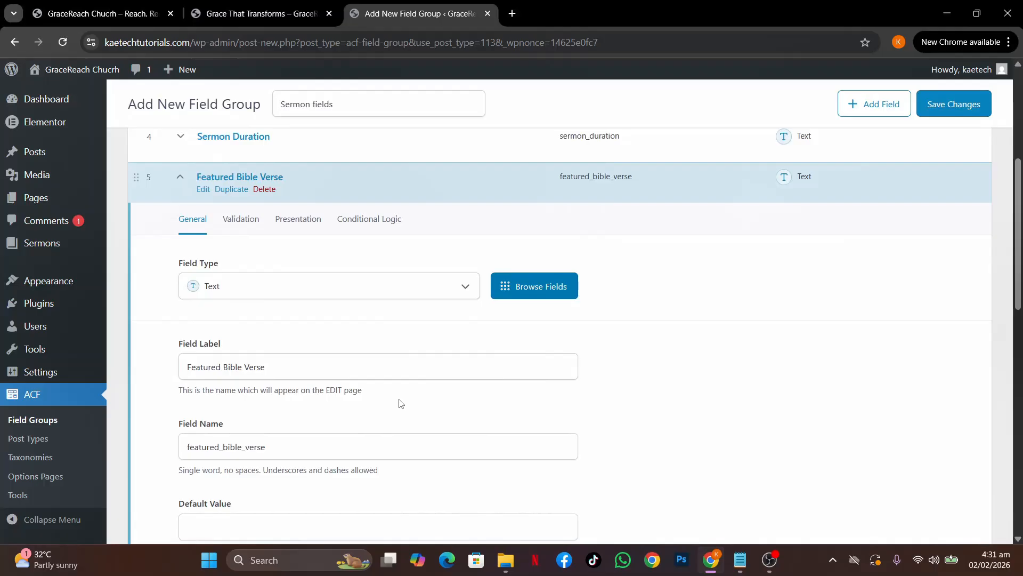
{"action": "left_click", "coordinate": [180, 176]}
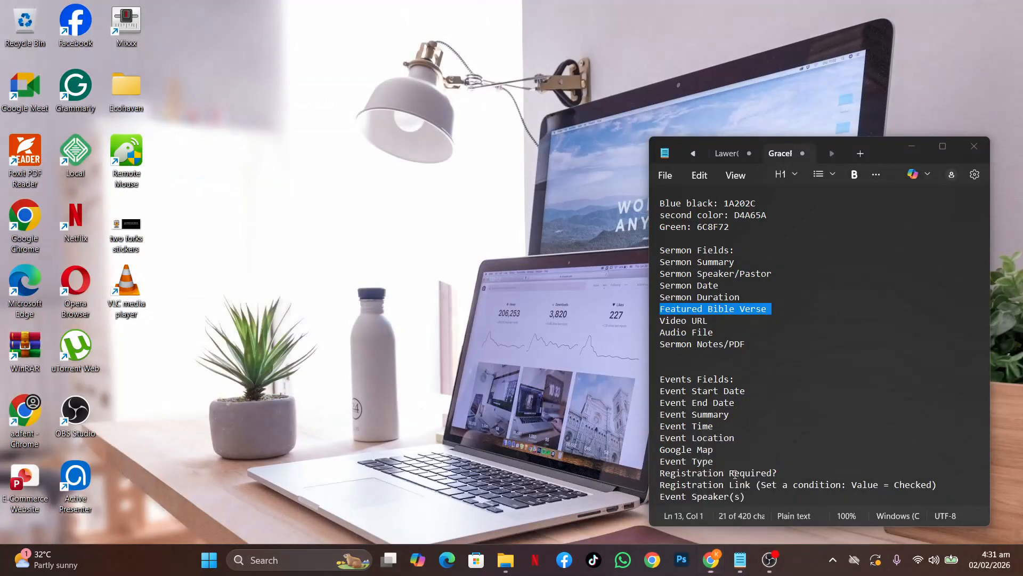
Copy the Video URL line from the sermon field notes
{"action": "left_click", "coordinate": [729, 496]}
{"action": "left_click_drag", "start_coordinate": [709, 320], "coordinate": [656, 328]}
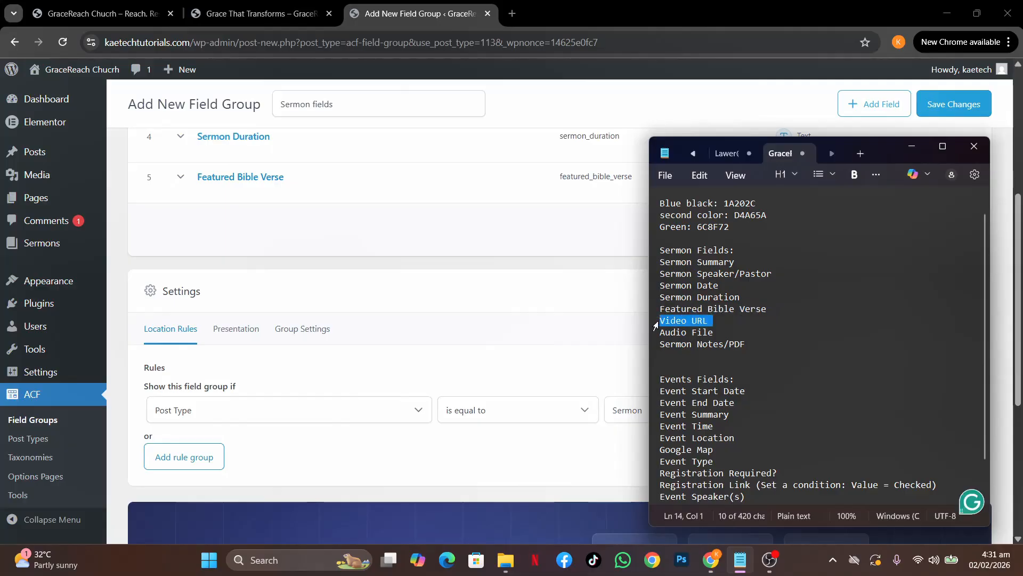
{"action": "left_click", "coordinate": [327, 230]}
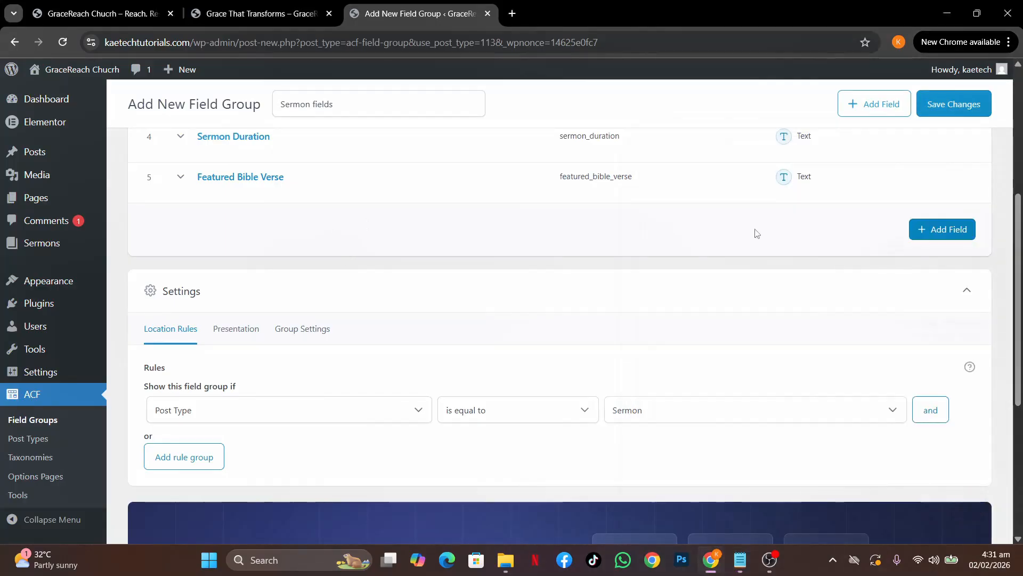
Add a sixth field and set its type to URL
{"action": "left_click", "coordinate": [920, 230]}
{"action": "left_click", "coordinate": [238, 334]}
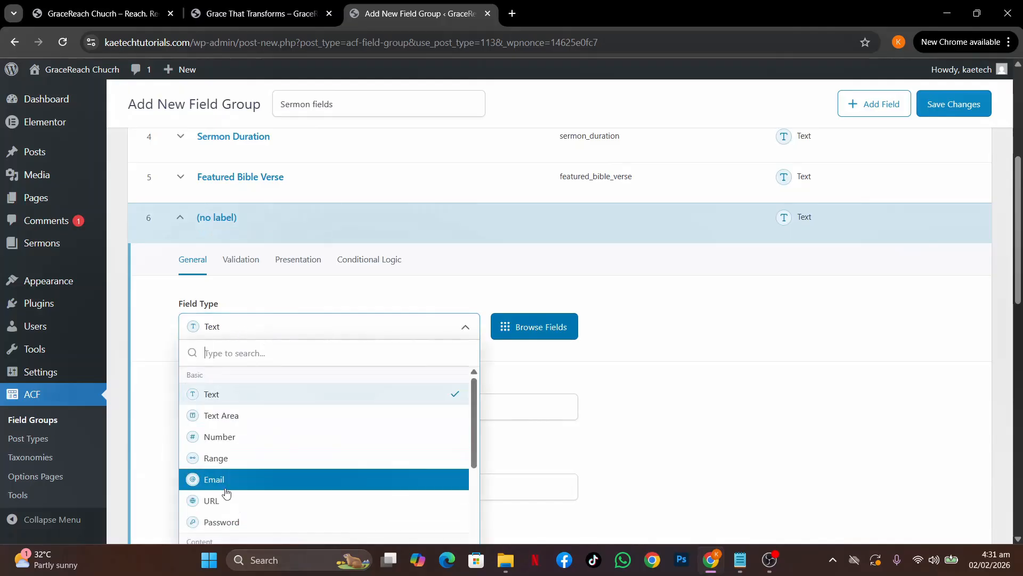
{"action": "scroll", "coordinate": [221, 501], "scroll_direction": "down", "scroll_amount": 2}
{"action": "scroll", "coordinate": [221, 504], "scroll_direction": "down", "scroll_amount": 5}
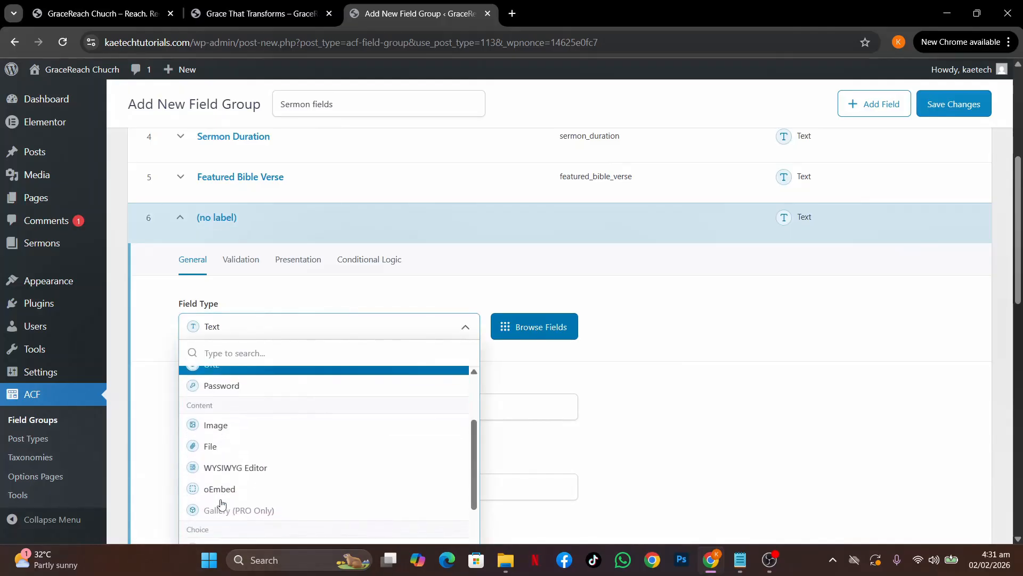
{"action": "scroll", "coordinate": [221, 504], "scroll_direction": "down", "scroll_amount": 5}
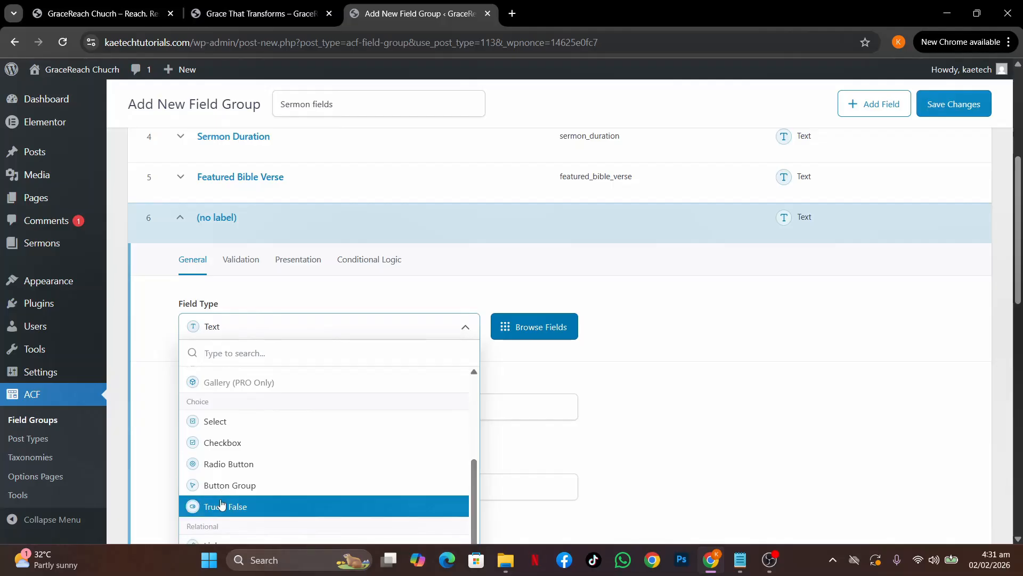
{"action": "scroll", "coordinate": [221, 503], "scroll_direction": "down", "scroll_amount": 3}
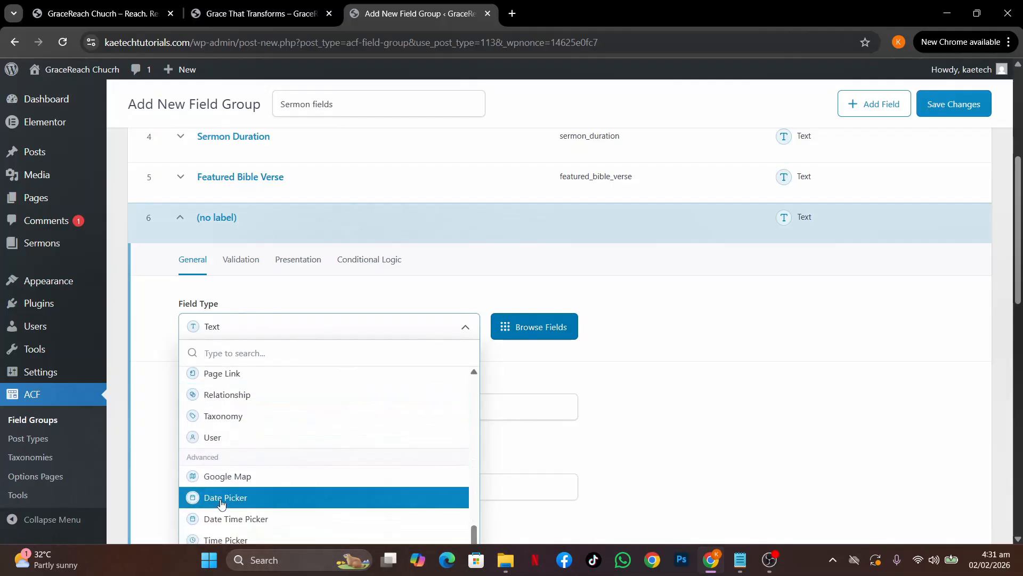
{"action": "scroll", "coordinate": [222, 504], "scroll_direction": "up", "scroll_amount": 5}
{"action": "scroll", "coordinate": [223, 504], "scroll_direction": "up", "scroll_amount": 5}
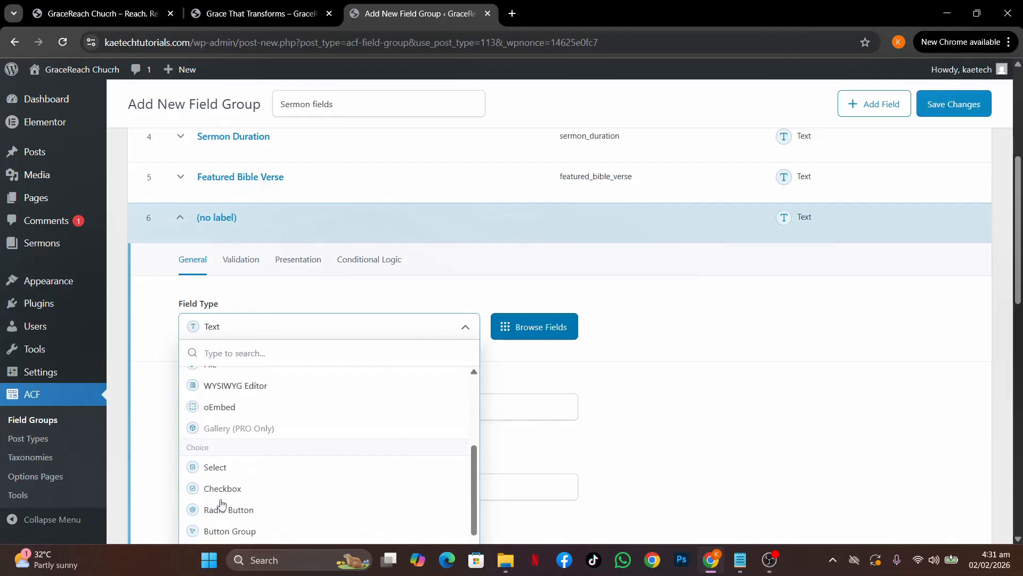
{"action": "scroll", "coordinate": [236, 436], "scroll_direction": "up", "scroll_amount": 2}
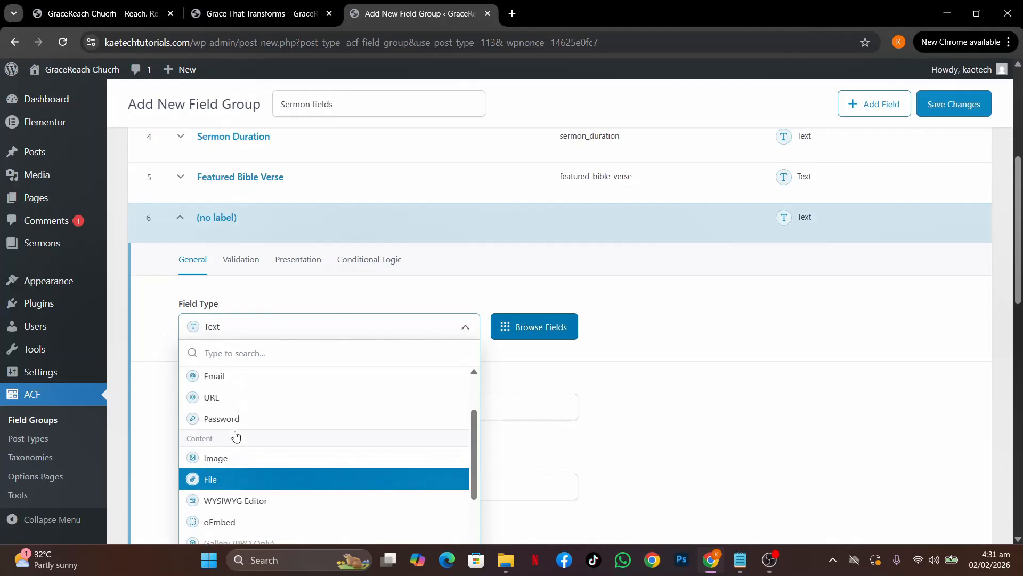
{"action": "left_click", "coordinate": [236, 423]}
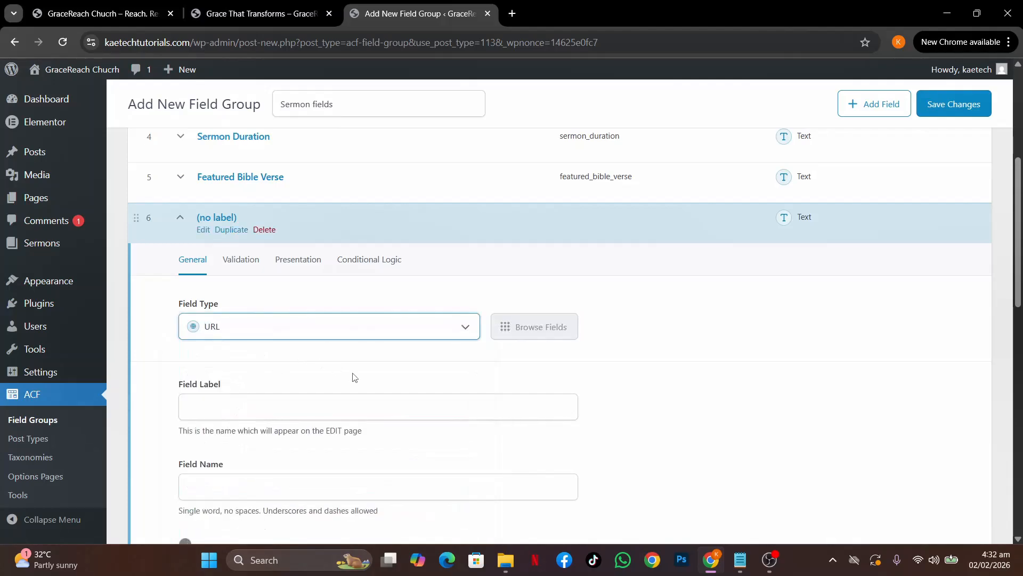
Label the URL field 'Video URL' (video_url) and collapse its settings
{"action": "scroll", "coordinate": [352, 377], "scroll_direction": "down", "scroll_amount": 1}
{"action": "left_click", "coordinate": [268, 338]}
{"action": "type", "text": "Video URL"}
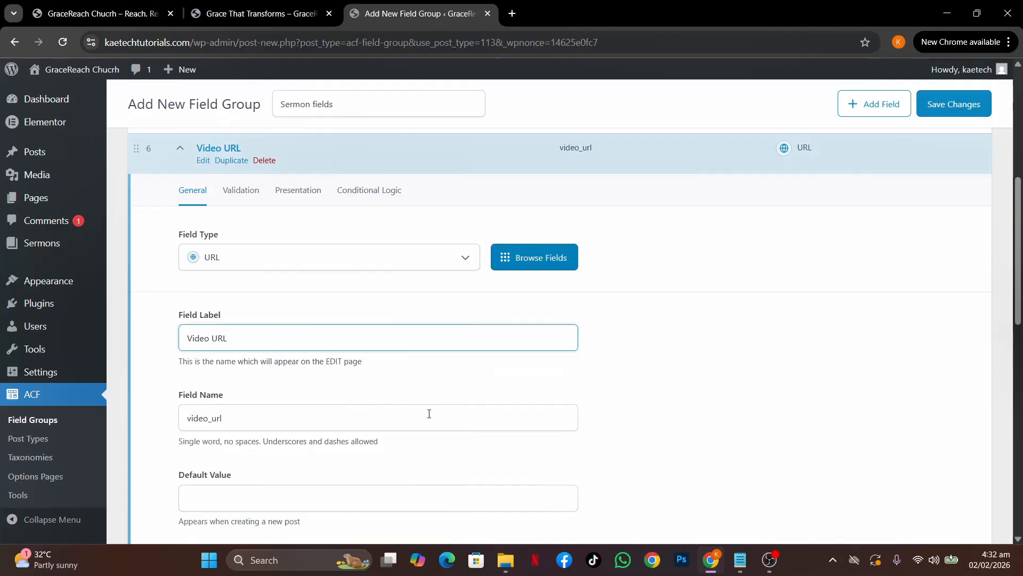
{"action": "scroll", "coordinate": [429, 414], "scroll_direction": "down", "scroll_amount": 2}
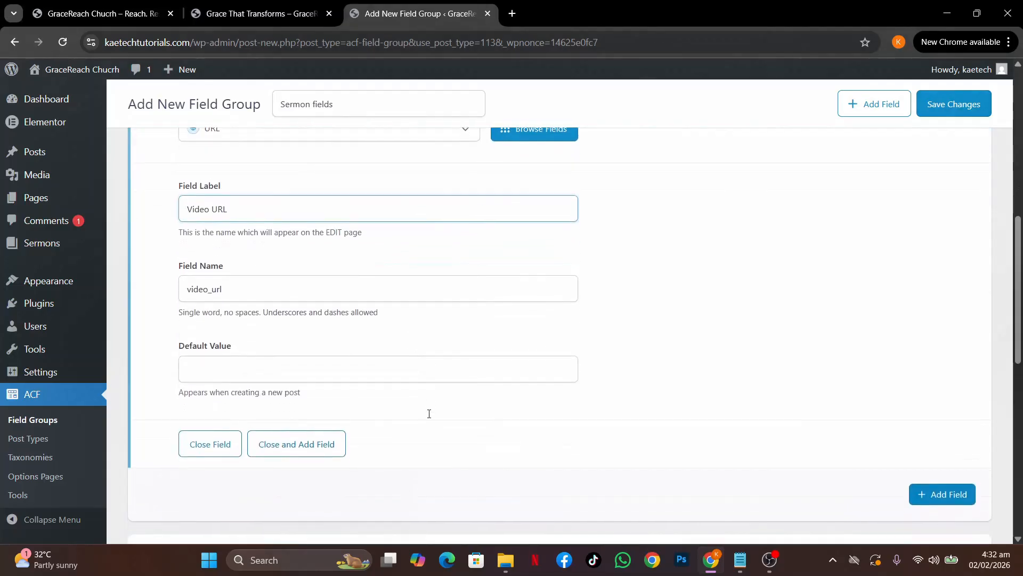
{"action": "scroll", "coordinate": [430, 417], "scroll_direction": "up", "scroll_amount": 3}
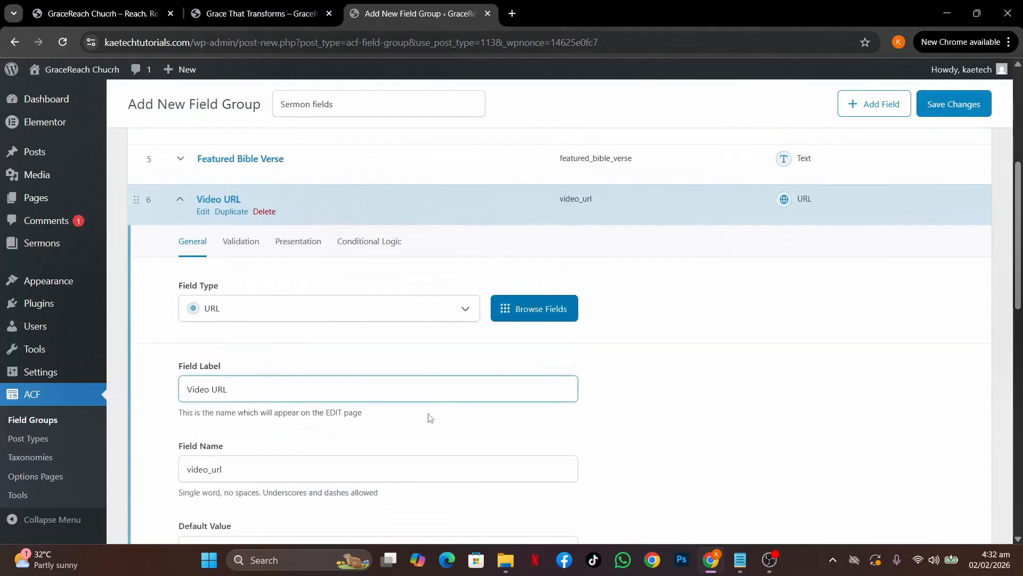
{"action": "left_click", "coordinate": [401, 219]}
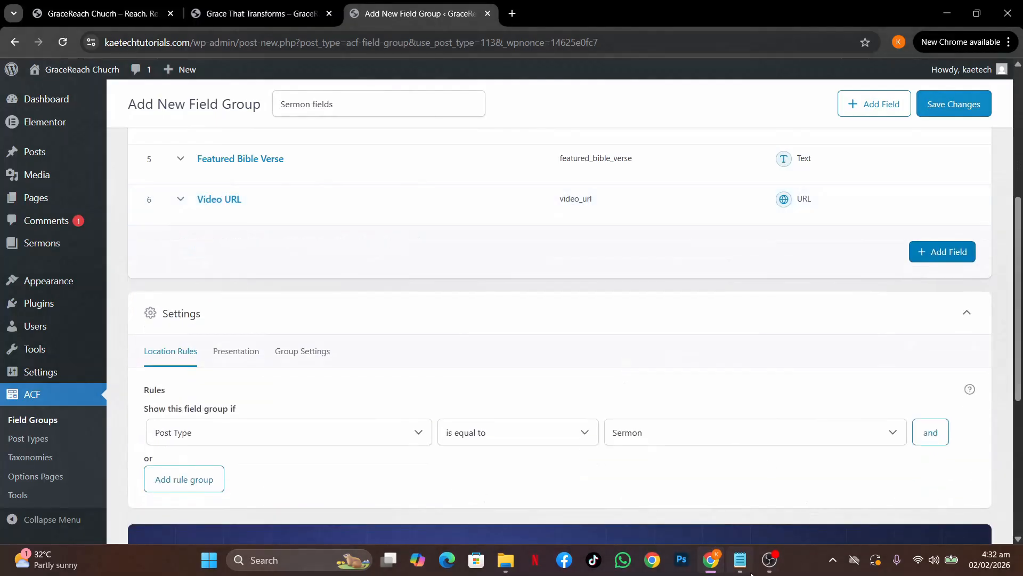
Copy the Audio File line from the field-list notes
{"action": "mouse_move", "coordinate": [743, 563]}
{"action": "left_click", "coordinate": [741, 482]}
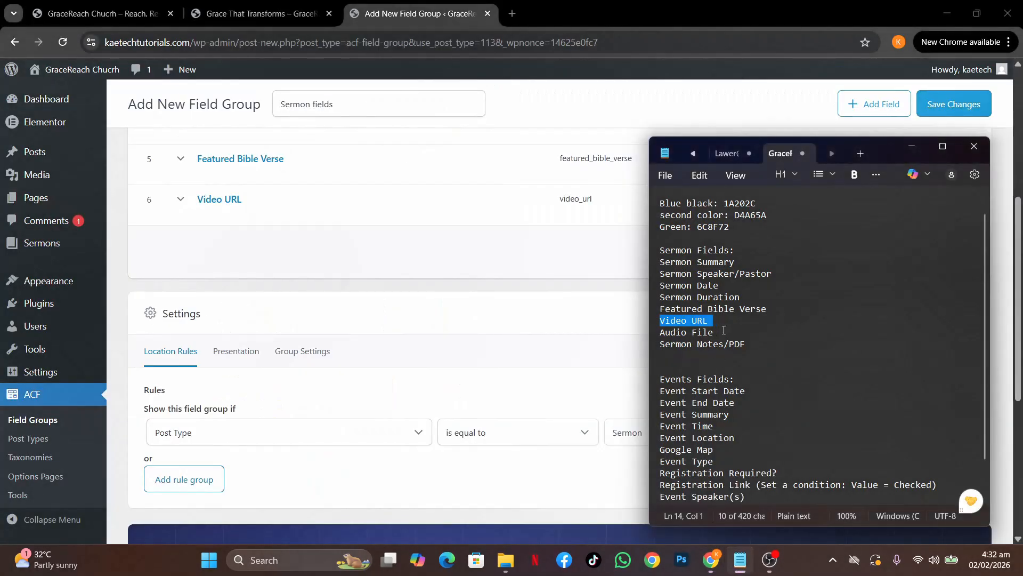
{"action": "left_click_drag", "start_coordinate": [714, 332], "coordinate": [662, 335]}
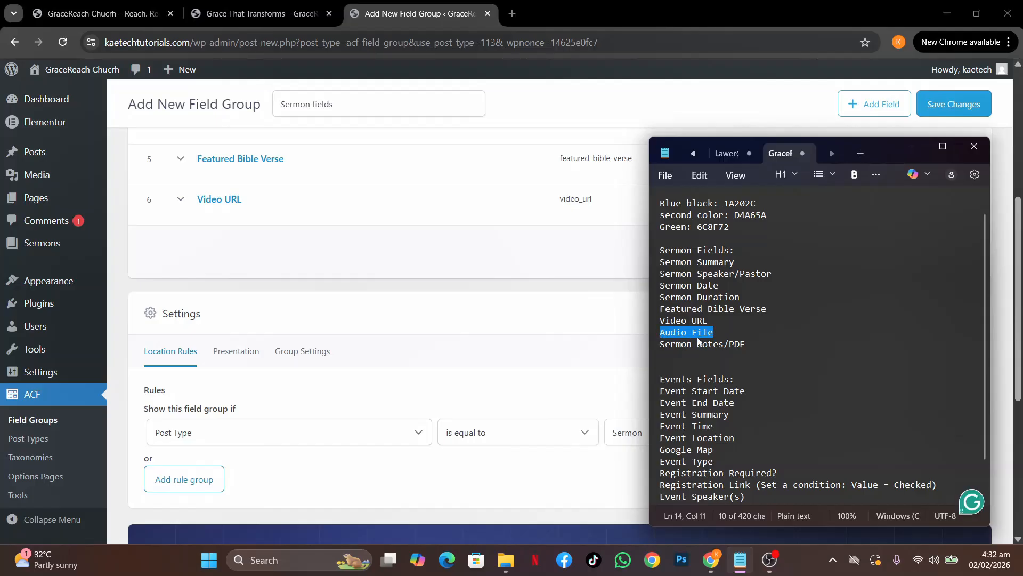
{"action": "left_click", "coordinate": [391, 254]}
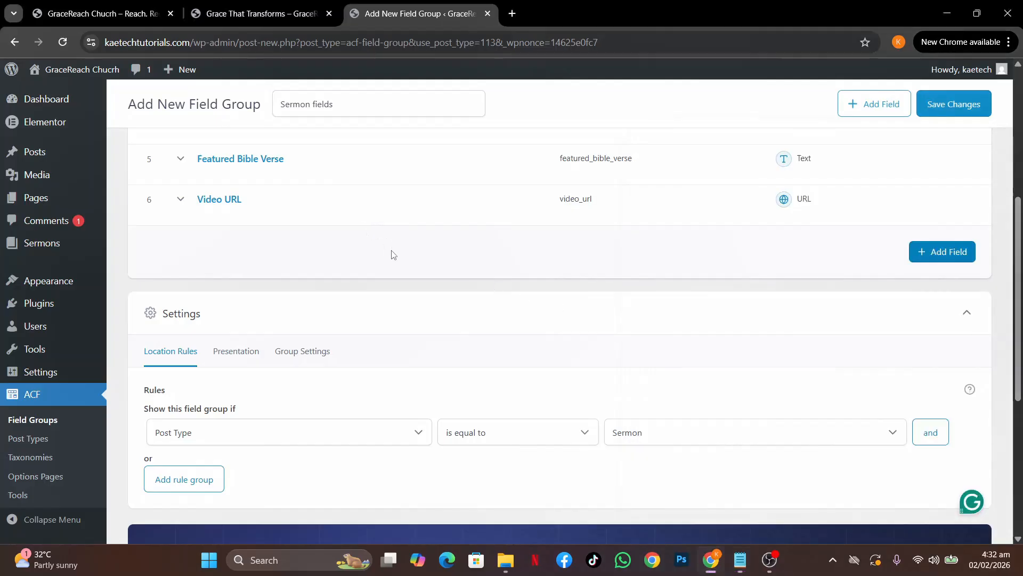
Add a File field labelled 'Audio File' with the name auto-filled as audio_file
{"action": "left_click", "coordinate": [927, 254]}
{"action": "left_click", "coordinate": [267, 351]}
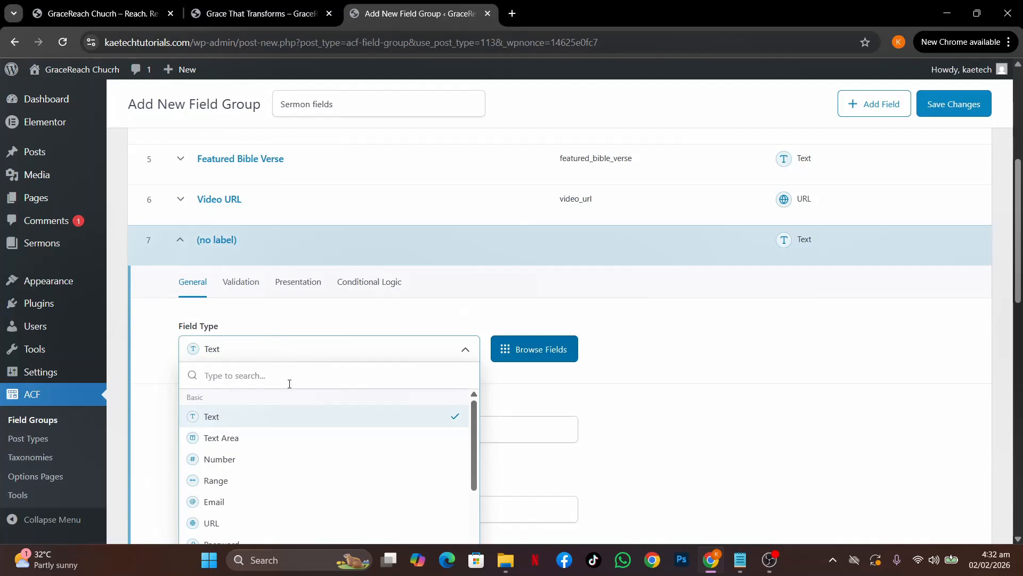
{"action": "type", "text": "file"}
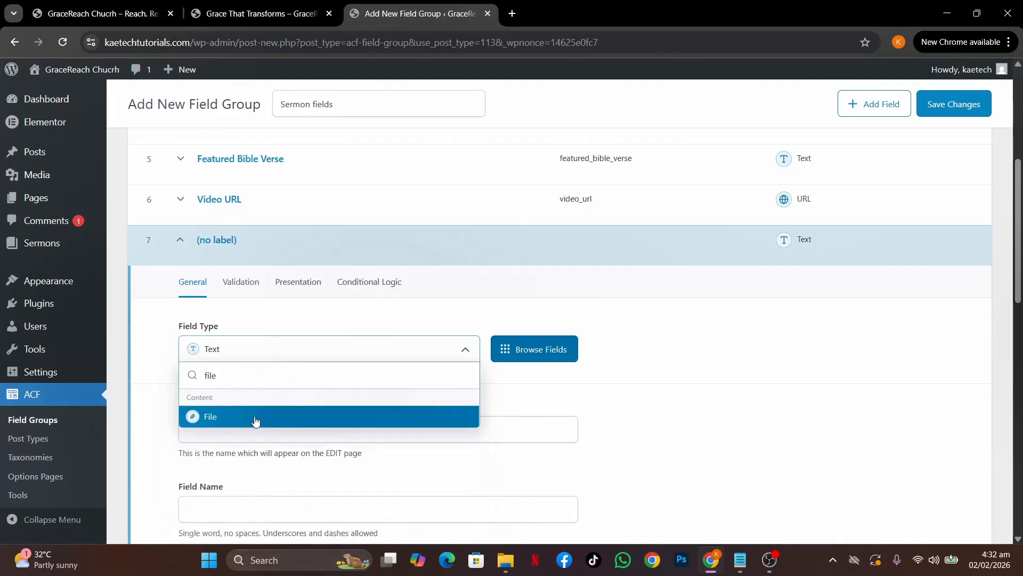
{"action": "left_click", "coordinate": [259, 417]}
{"action": "scroll", "coordinate": [322, 393], "scroll_direction": "down", "scroll_amount": 2}
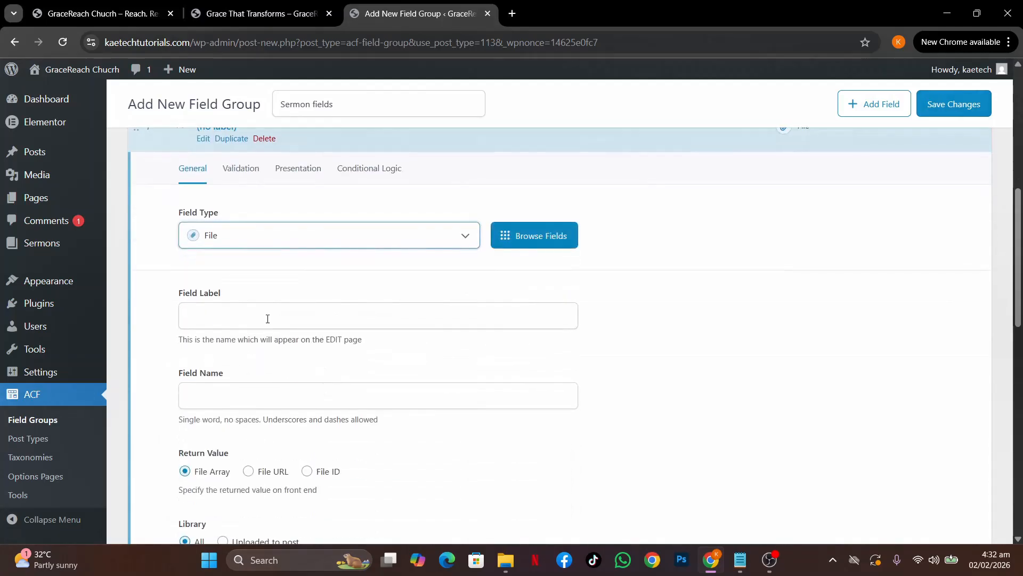
{"action": "left_click", "coordinate": [267, 318]}
{"action": "type", "text": "Audio File"}
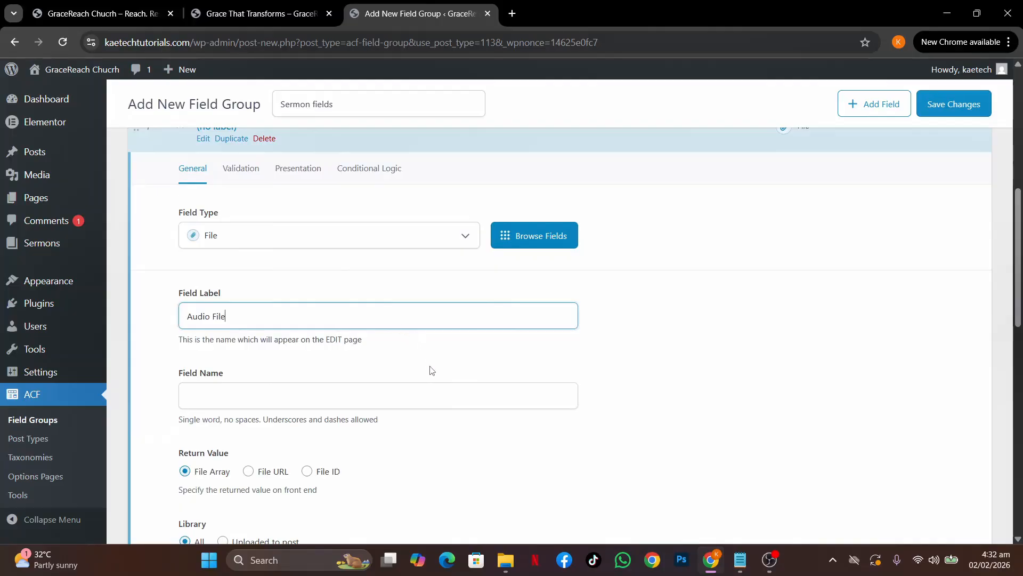
{"action": "scroll", "coordinate": [465, 366], "scroll_direction": "down", "scroll_amount": 2}
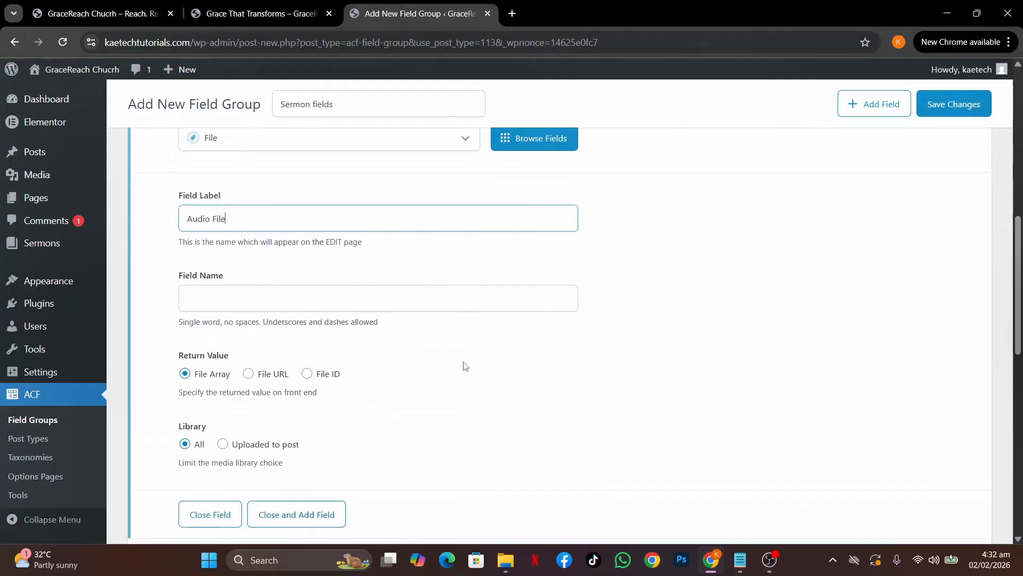
{"action": "left_click", "coordinate": [415, 247]}
{"action": "scroll", "coordinate": [506, 359], "scroll_direction": "down", "scroll_amount": 3}
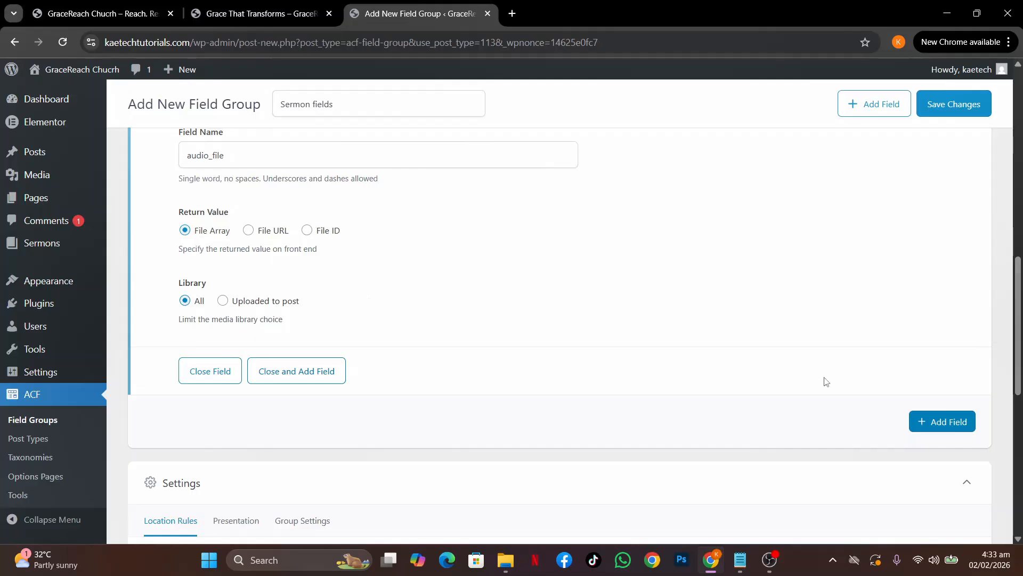
Add an eighth field and copy the Sermon Notes/PDF line from the notes
{"action": "left_click", "coordinate": [957, 429]}
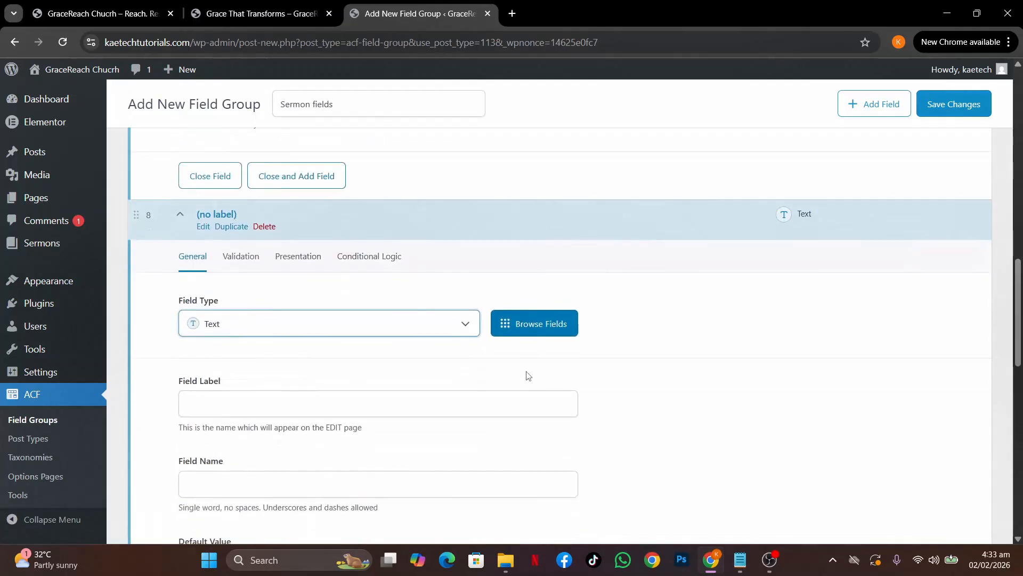
{"action": "mouse_move", "coordinate": [740, 560]}
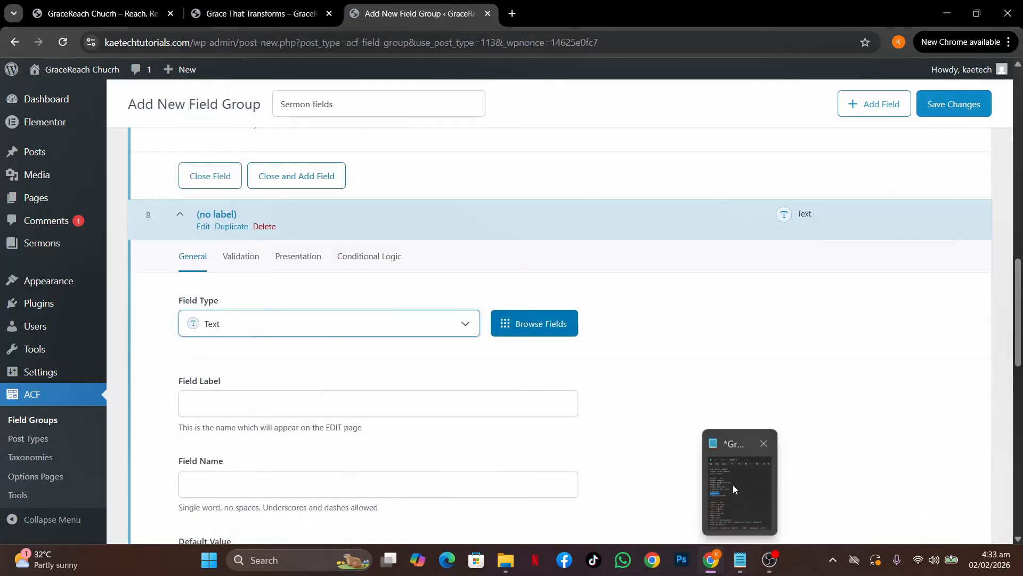
{"action": "left_click", "coordinate": [734, 484]}
{"action": "left_click_drag", "start_coordinate": [746, 344], "coordinate": [659, 347]}
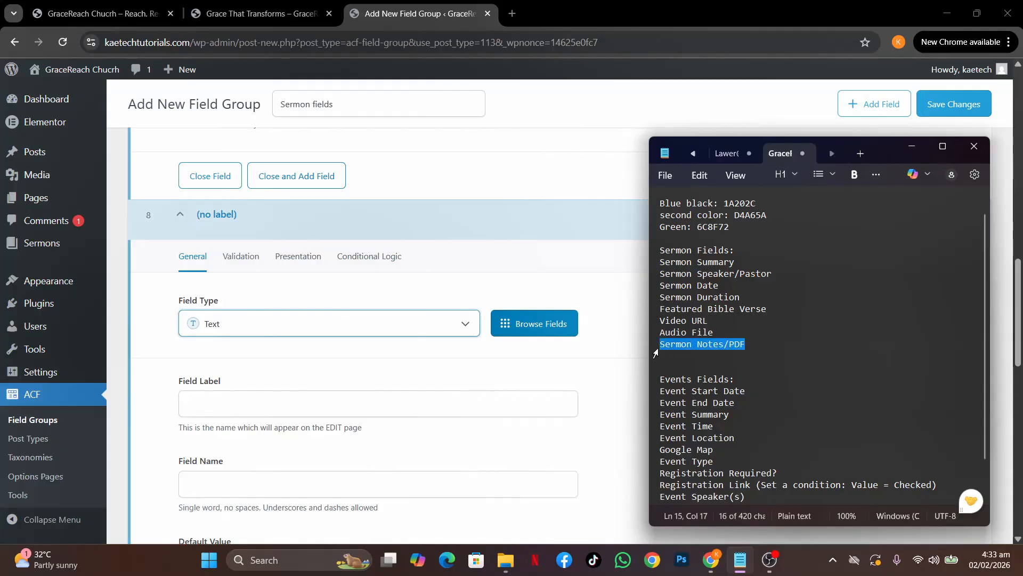
{"action": "left_click", "coordinate": [371, 376]}
Make the eighth field a File field labelled 'Sermon Notes/PDF', named sermon_notespdf
{"action": "scroll", "coordinate": [372, 376], "scroll_direction": "down", "scroll_amount": 3}
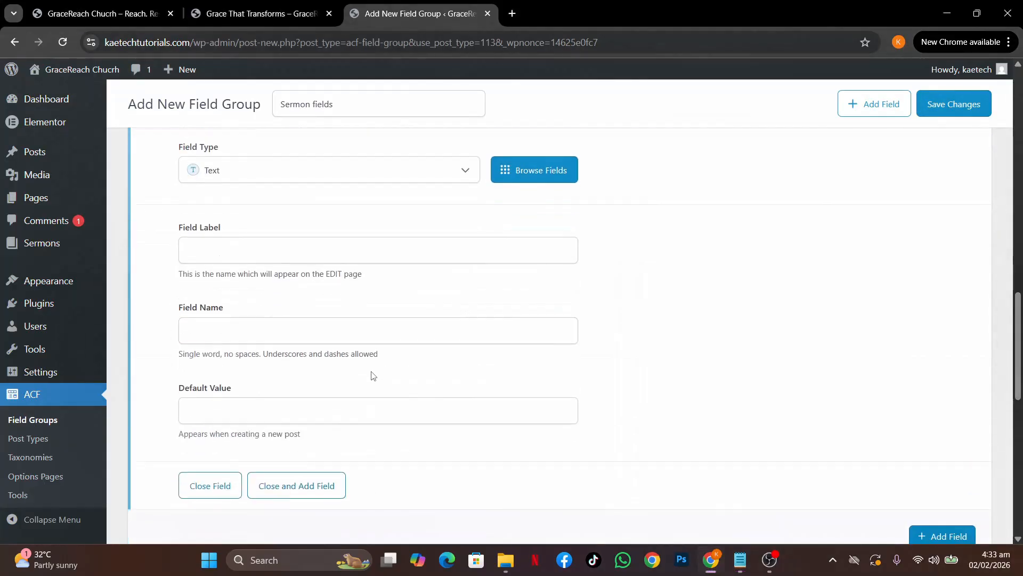
{"action": "left_click", "coordinate": [257, 242]}
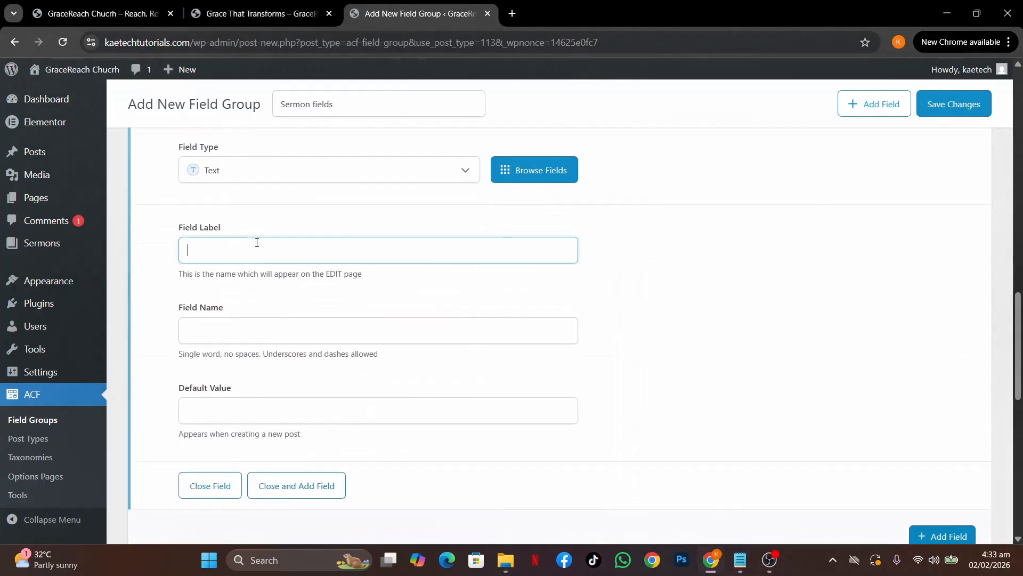
{"action": "left_click", "coordinate": [254, 167]}
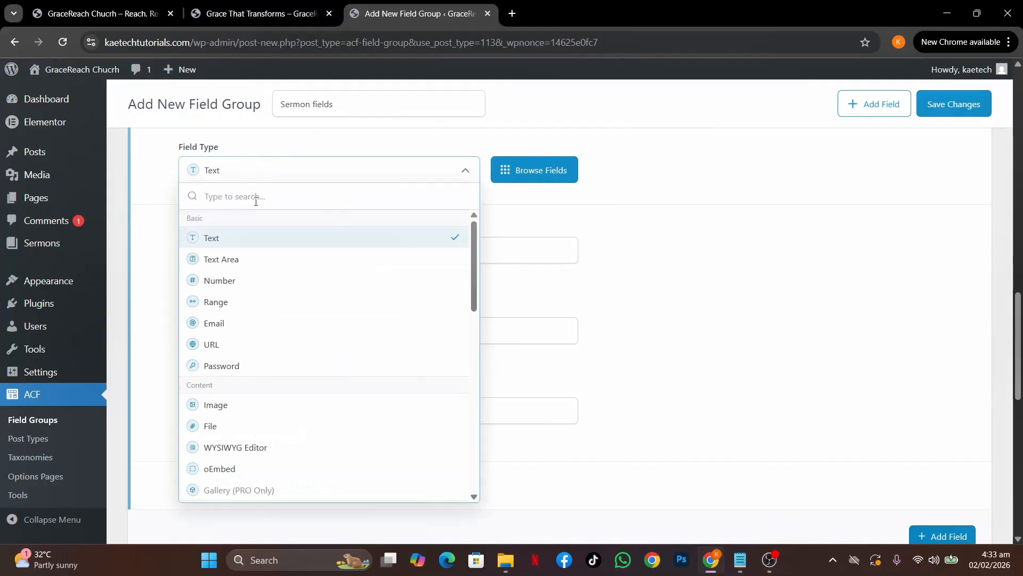
{"action": "type", "text": "file"}
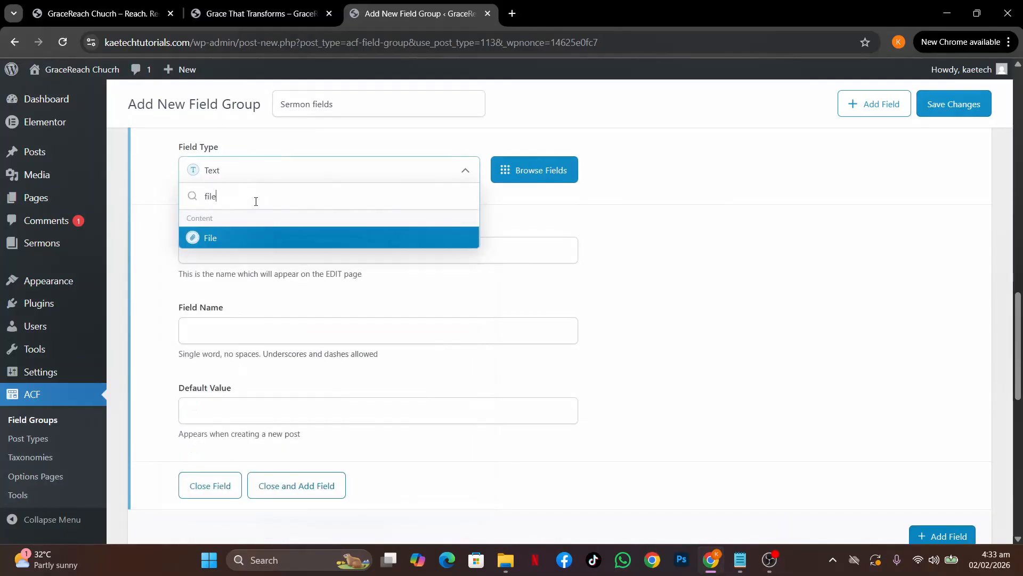
{"action": "left_click", "coordinate": [231, 241]}
{"action": "left_click", "coordinate": [230, 250]}
{"action": "type", "text": "Sermon Notes/PDF"}
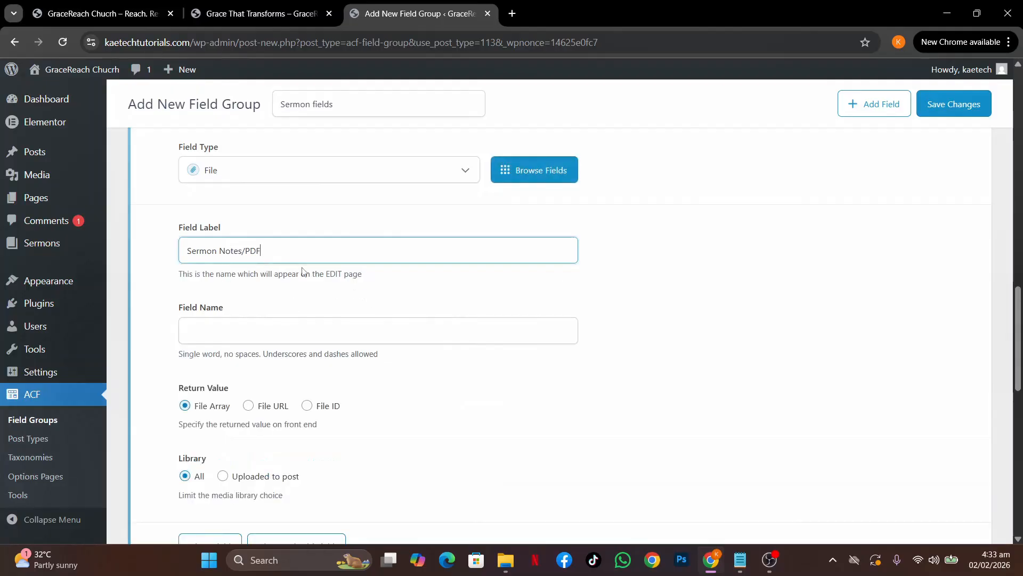
{"action": "scroll", "coordinate": [331, 292], "scroll_direction": "down", "scroll_amount": 3}
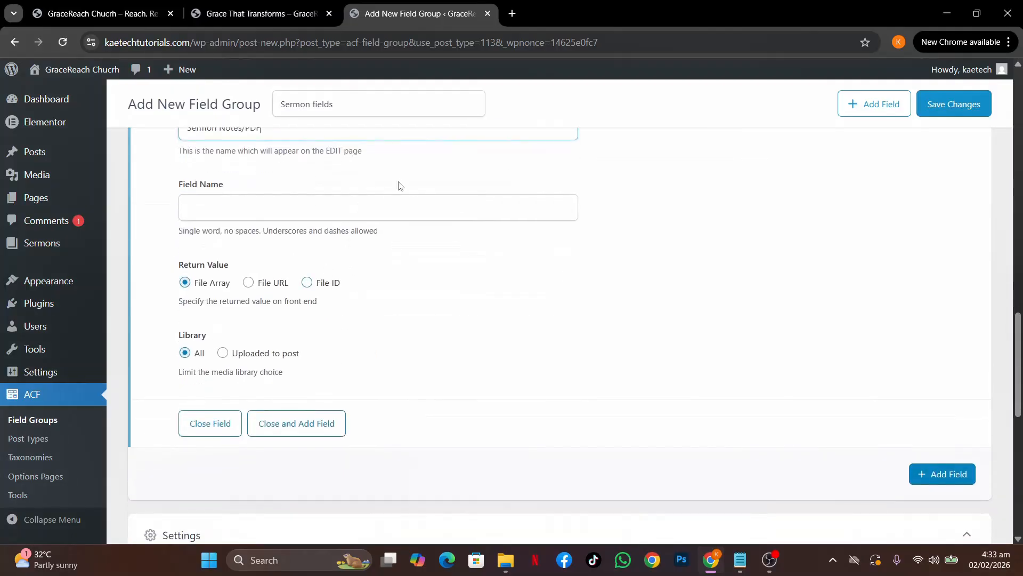
{"action": "left_click", "coordinate": [402, 197]}
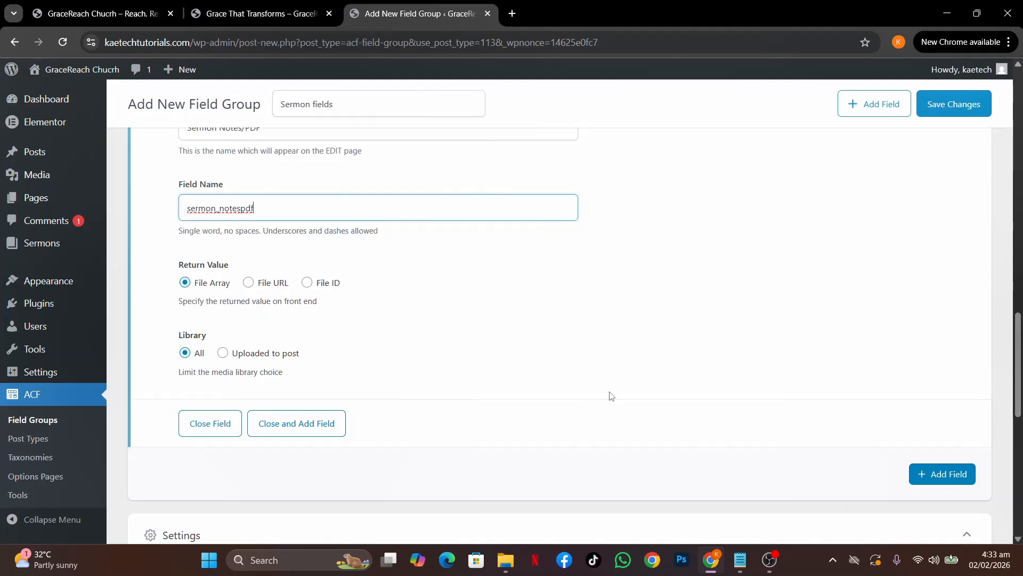
Collapse the Sermon Notes/PDF and Audio File field settings
{"action": "scroll", "coordinate": [611, 395], "scroll_direction": "up", "scroll_amount": 8}
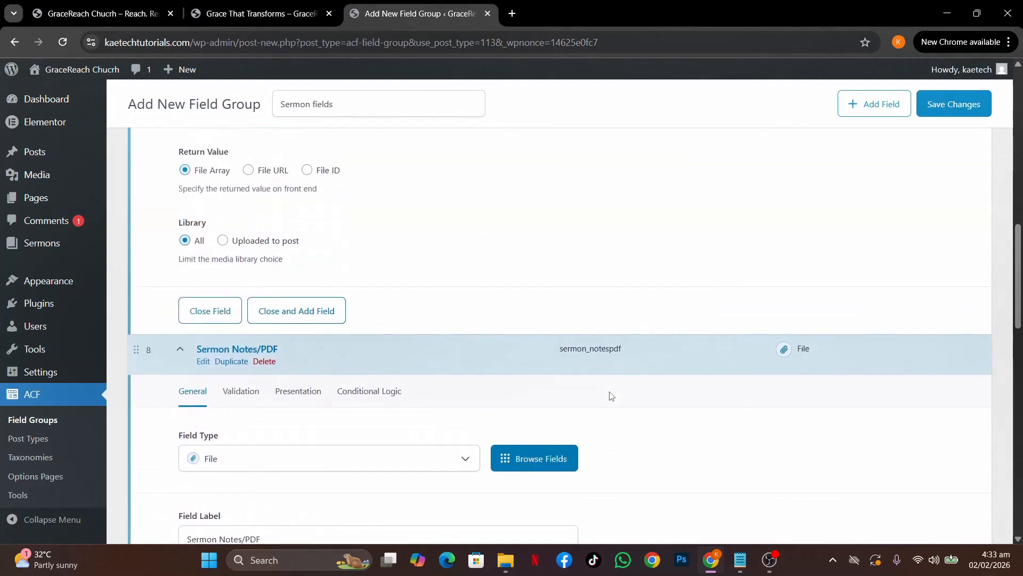
{"action": "left_click", "coordinate": [195, 346]}
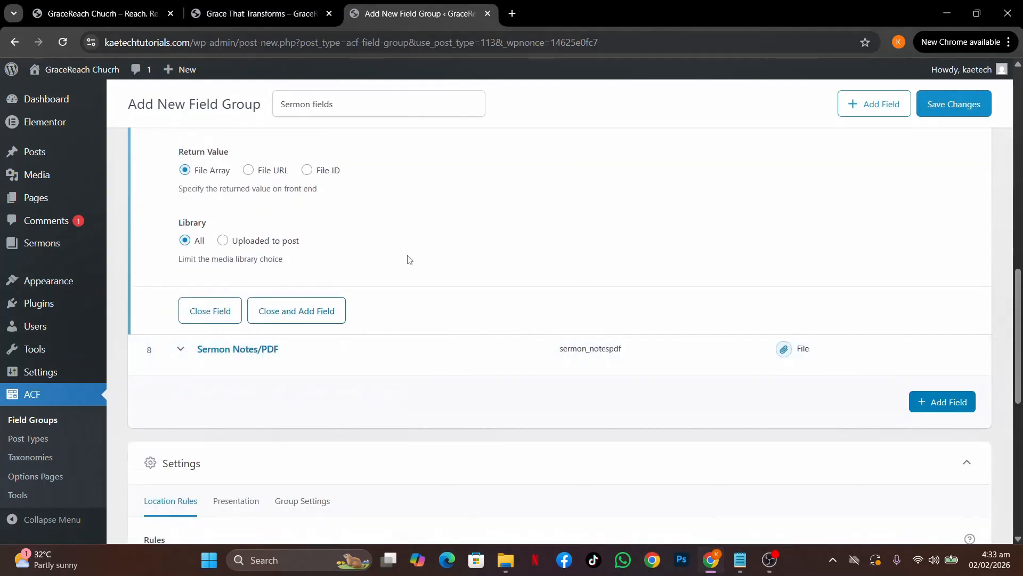
{"action": "scroll", "coordinate": [407, 258], "scroll_direction": "up", "scroll_amount": 9}
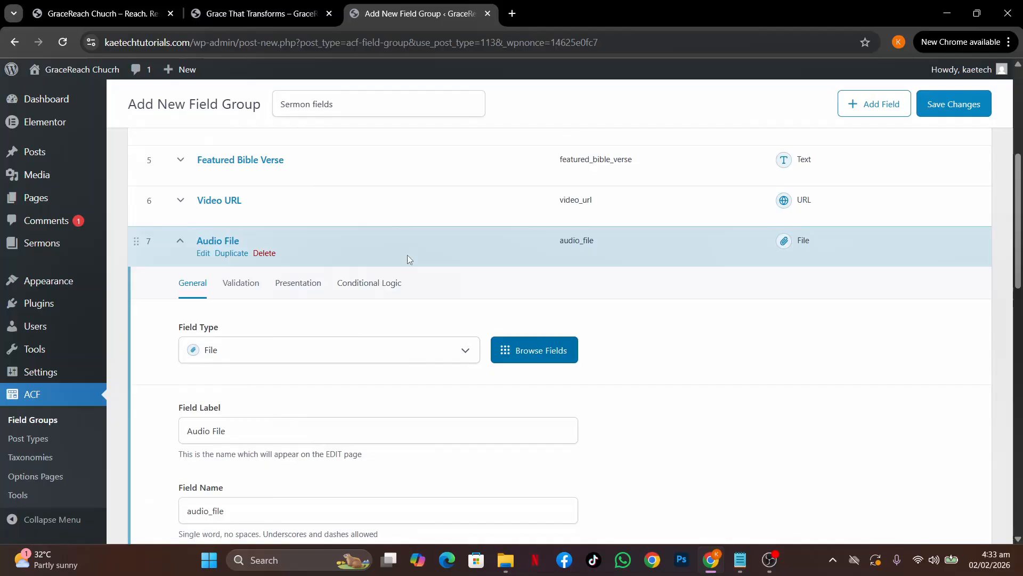
{"action": "left_click", "coordinate": [180, 241]}
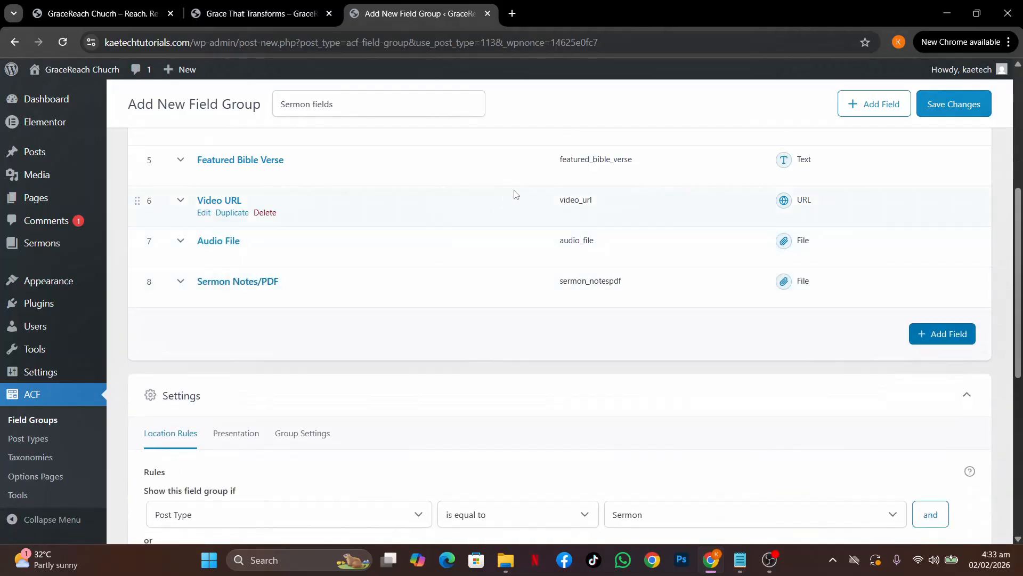
{"action": "scroll", "coordinate": [513, 194], "scroll_direction": "up", "scroll_amount": 3}
Review the field group's Presentation and Group Settings tabs
{"action": "scroll", "coordinate": [513, 194], "scroll_direction": "down", "scroll_amount": 7}
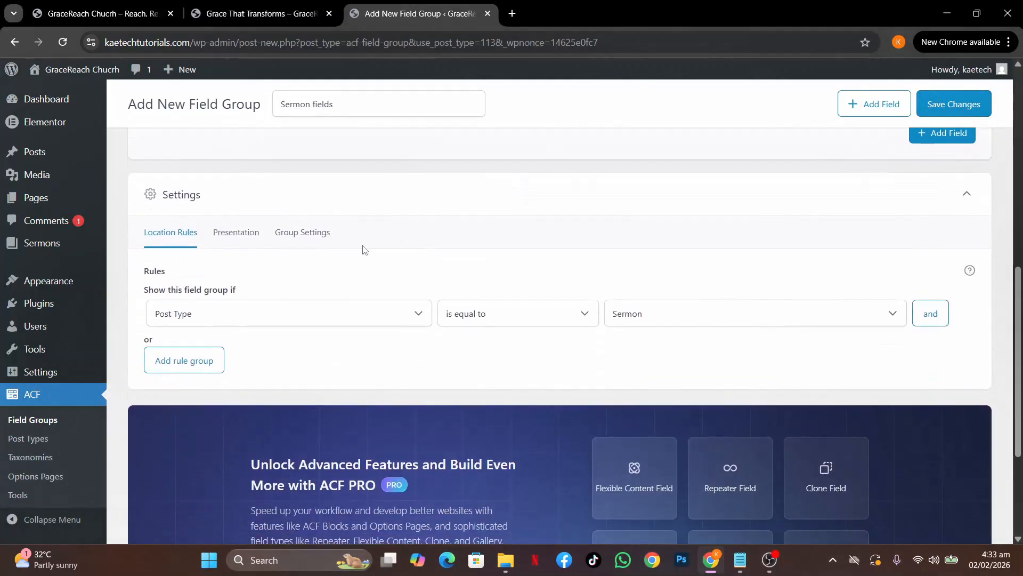
{"action": "left_click", "coordinate": [238, 238]}
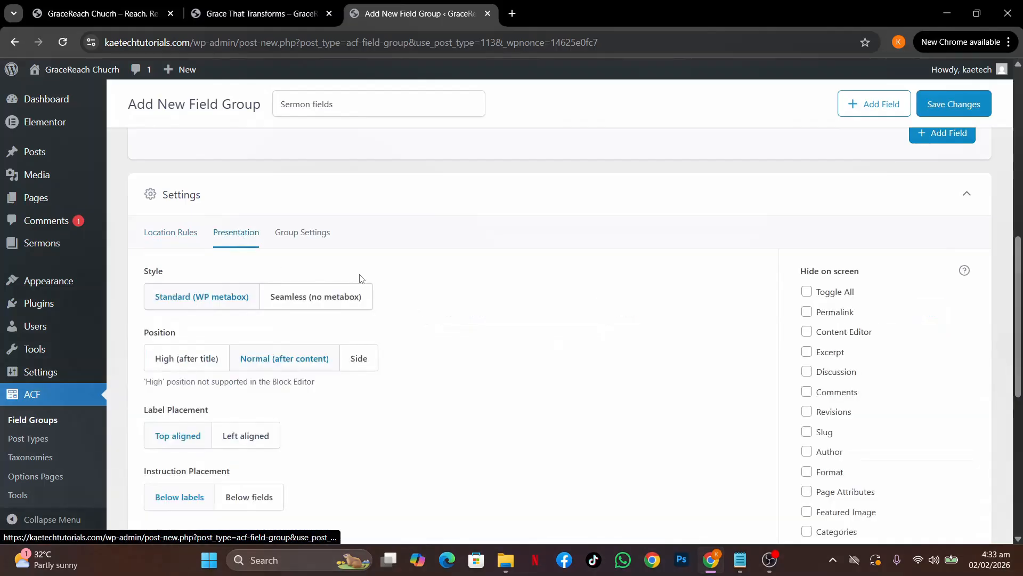
{"action": "scroll", "coordinate": [421, 352], "scroll_direction": "down", "scroll_amount": 2}
{"action": "scroll", "coordinate": [421, 352], "scroll_direction": "up", "scroll_amount": 1}
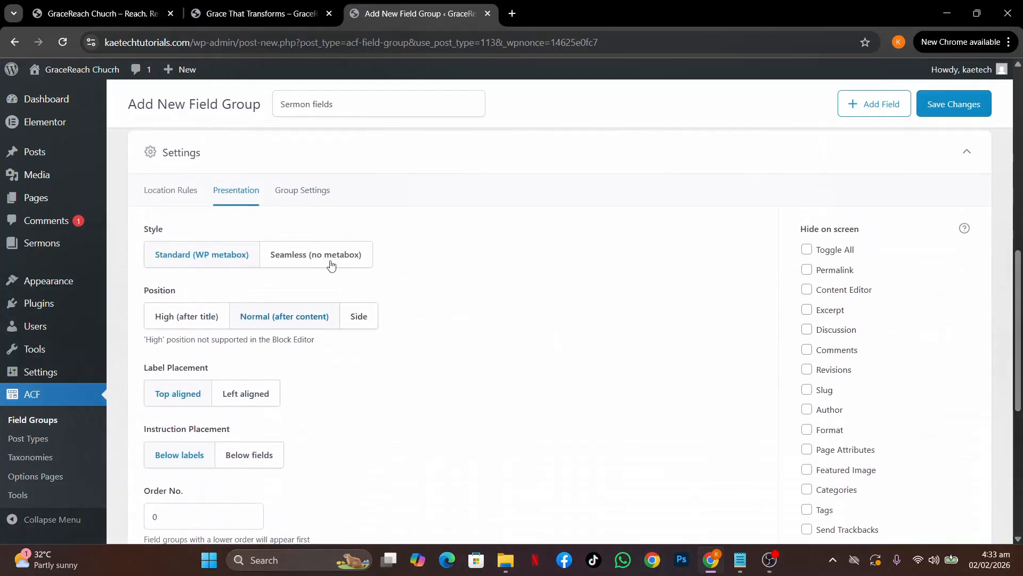
{"action": "left_click", "coordinate": [312, 190]}
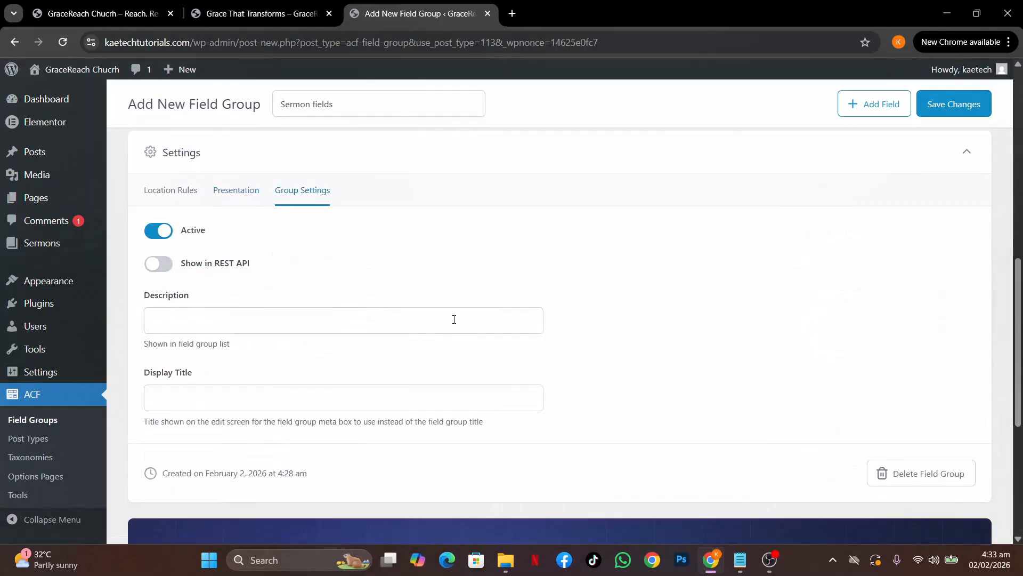
{"action": "scroll", "coordinate": [542, 350], "scroll_direction": "down", "scroll_amount": 2}
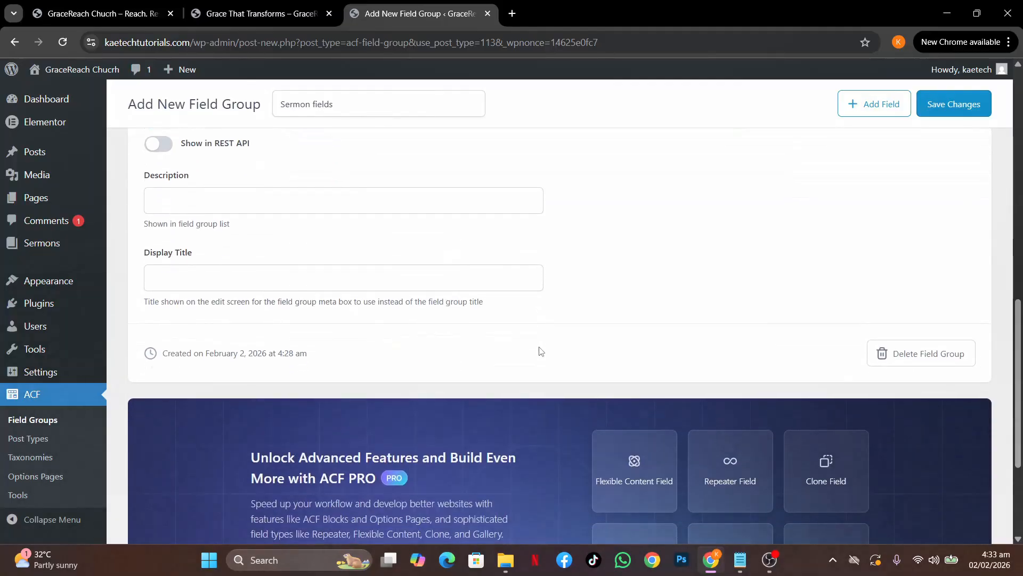
{"action": "scroll", "coordinate": [541, 350], "scroll_direction": "up", "scroll_amount": 2}
{"action": "scroll", "coordinate": [541, 350], "scroll_direction": "down", "scroll_amount": 1}
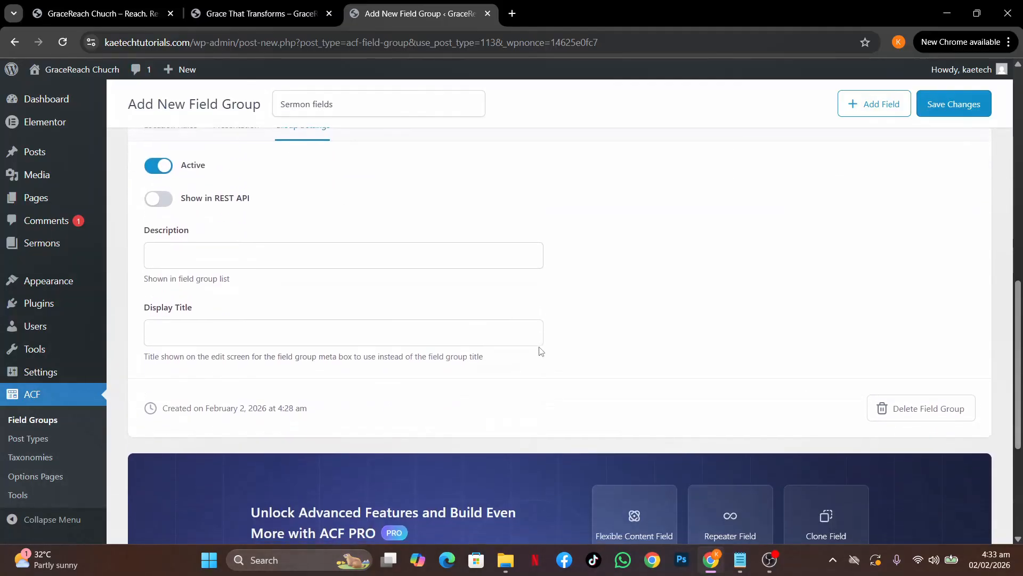
Check the Display Title and Description fields, then save the group with Save Changes
{"action": "left_click", "coordinate": [264, 327]}
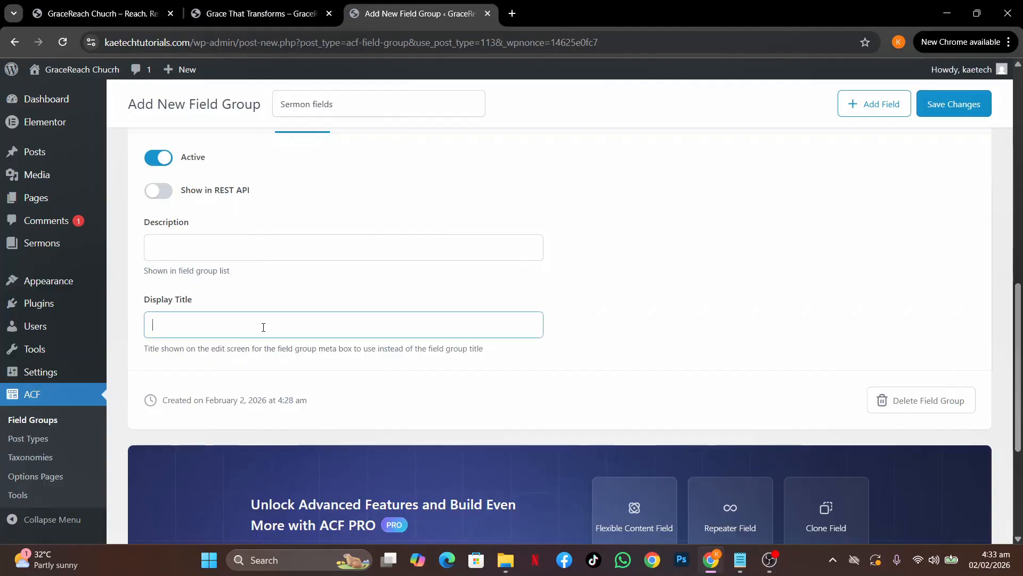
{"action": "left_click", "coordinate": [314, 301]}
{"action": "left_click", "coordinate": [192, 255]}
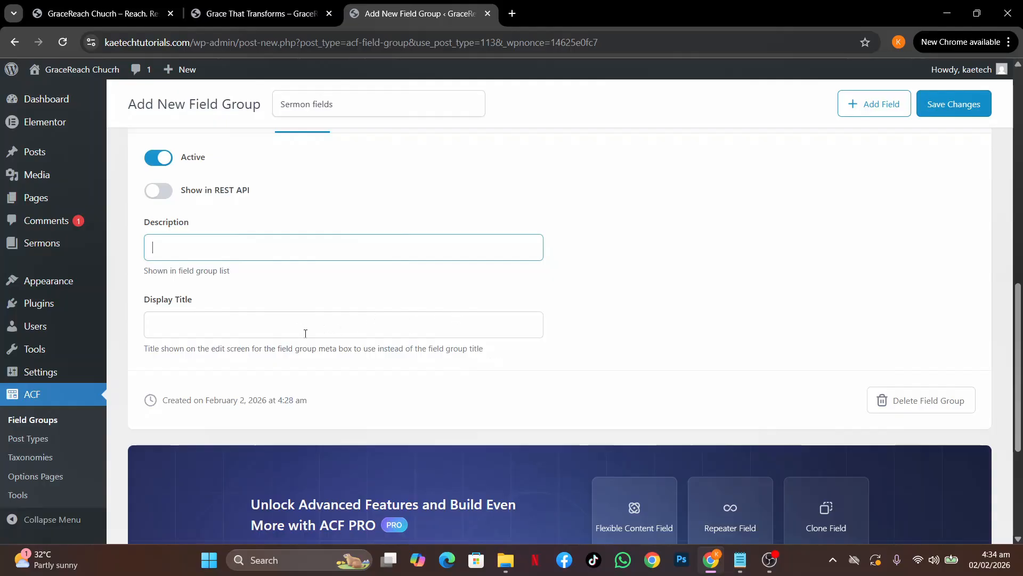
{"action": "left_click", "coordinate": [276, 320]}
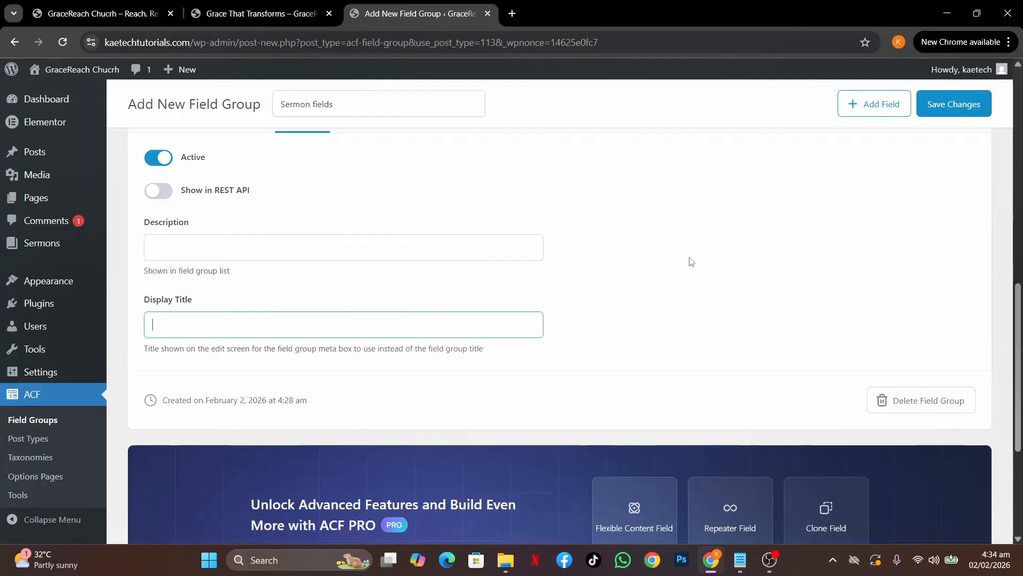
{"action": "scroll", "coordinate": [804, 272], "scroll_direction": "up", "scroll_amount": 12}
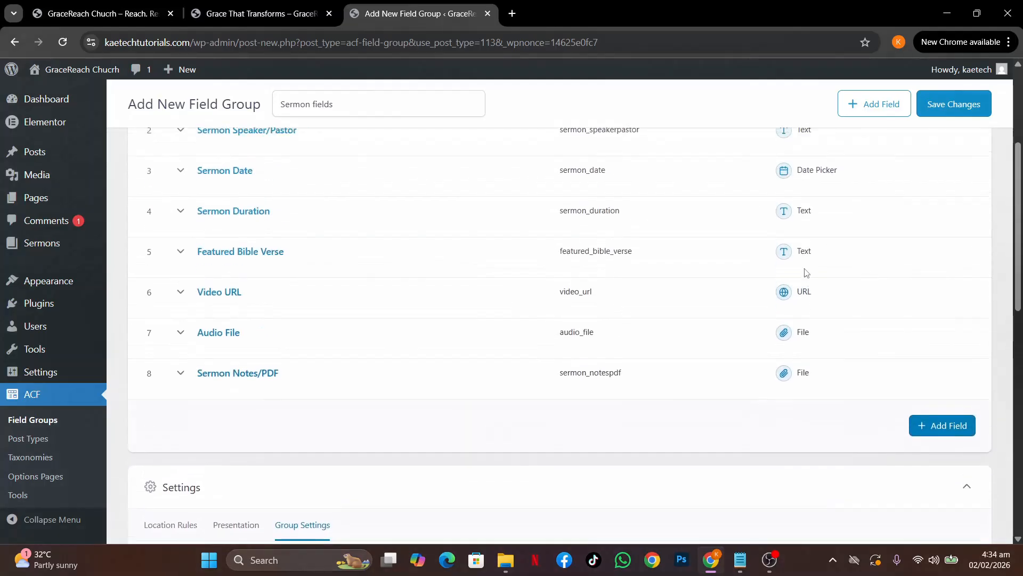
{"action": "left_click", "coordinate": [964, 153]}
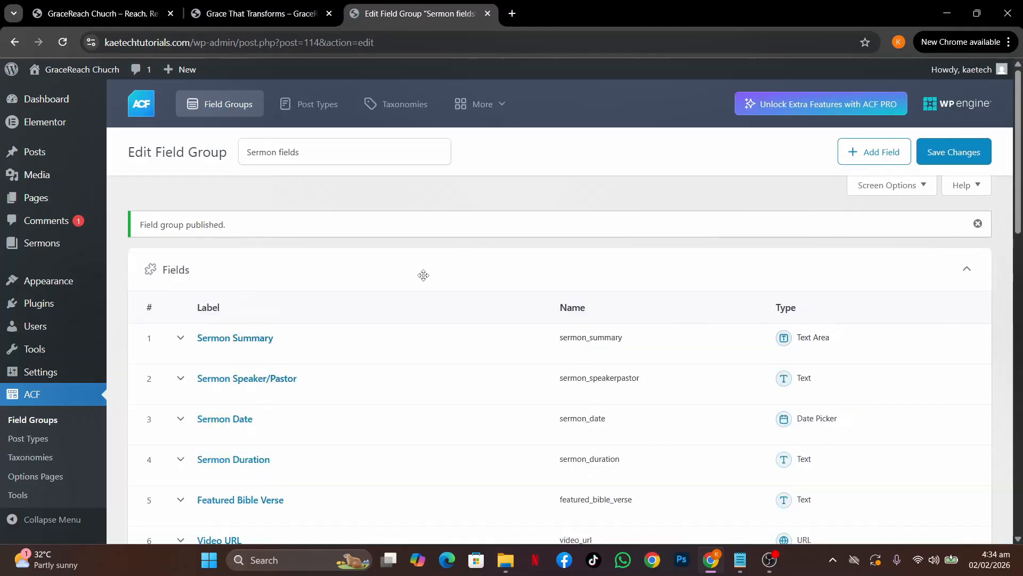
Open Add New Sermon in a new tab and collapse the Meta Boxes panel to reveal the title
{"action": "scroll", "coordinate": [405, 348], "scroll_direction": "down", "scroll_amount": 8}
{"action": "scroll", "coordinate": [404, 347], "scroll_direction": "up", "scroll_amount": 8}
{"action": "mouse_move", "coordinate": [40, 243]}
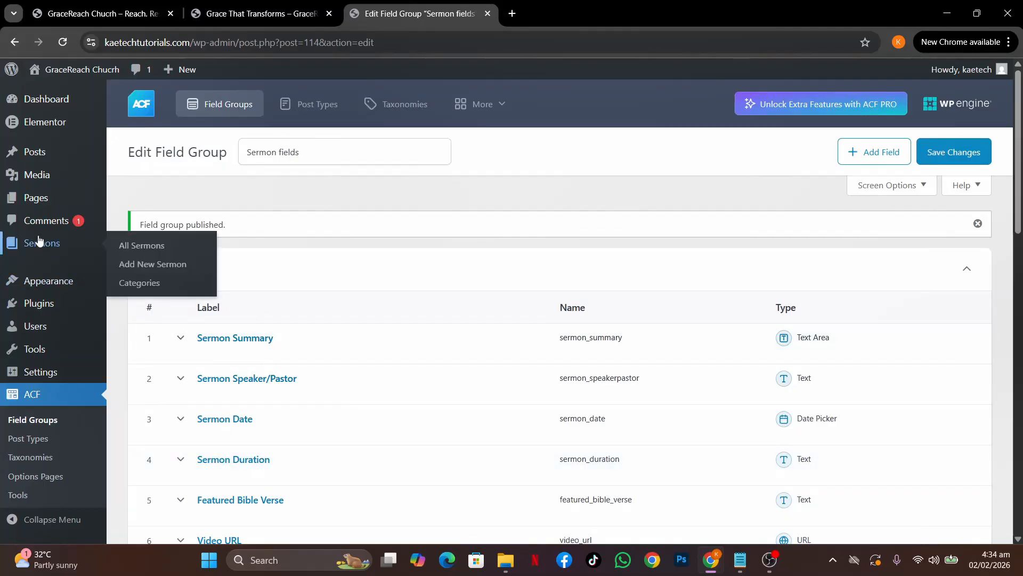
{"action": "middle_click", "coordinate": [164, 261]}
{"action": "left_click", "coordinate": [564, 8]}
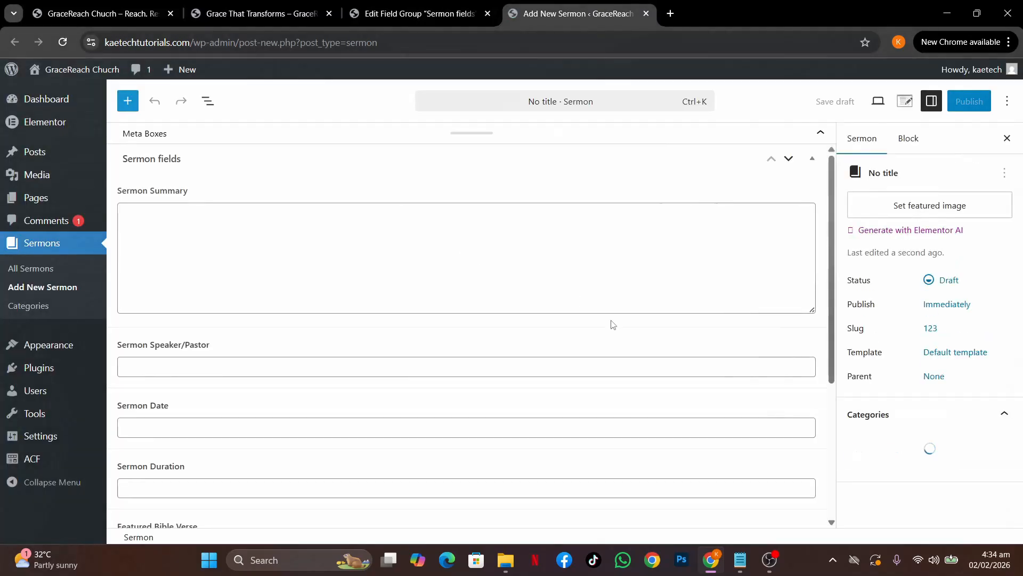
{"action": "scroll", "coordinate": [399, 393], "scroll_direction": "down", "scroll_amount": 4}
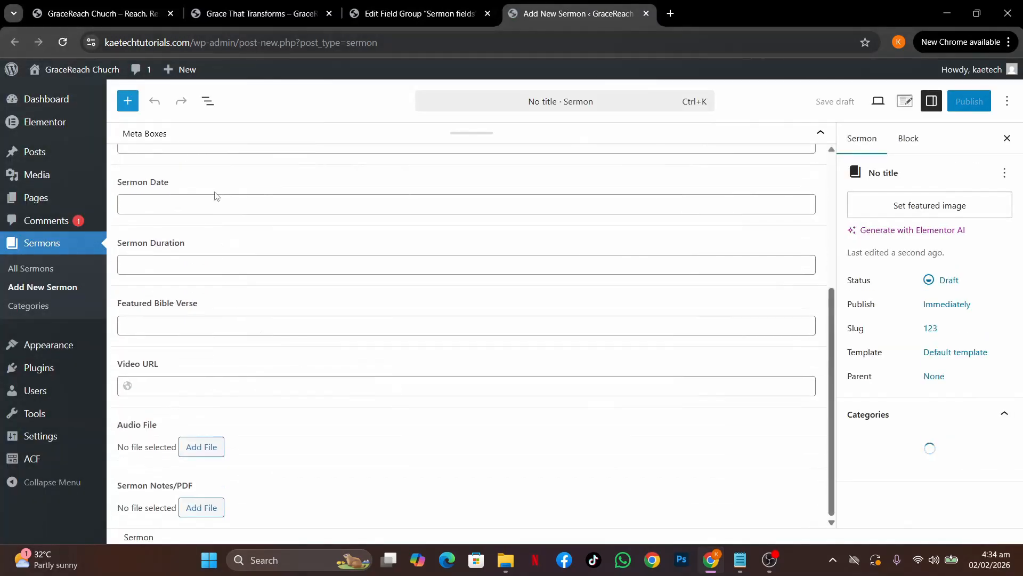
{"action": "scroll", "coordinate": [367, 457], "scroll_direction": "up", "scroll_amount": 3}
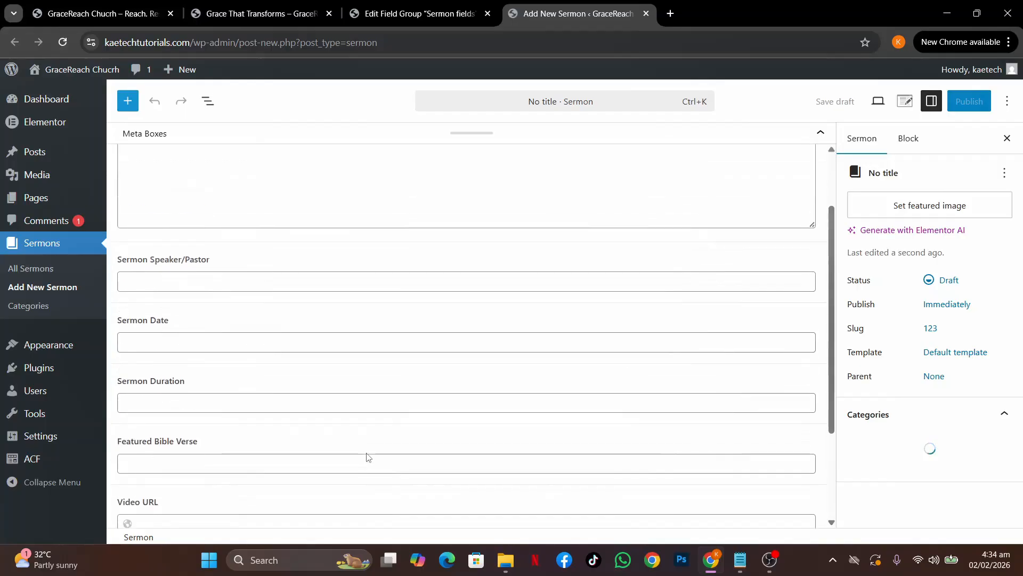
{"action": "scroll", "coordinate": [367, 457], "scroll_direction": "up", "scroll_amount": 2}
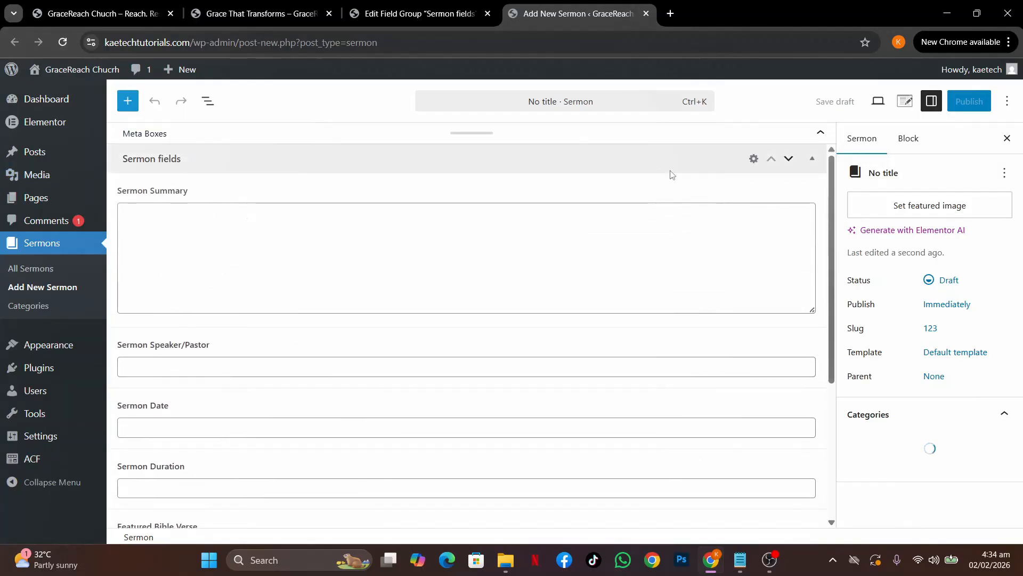
{"action": "left_click", "coordinate": [822, 133]}
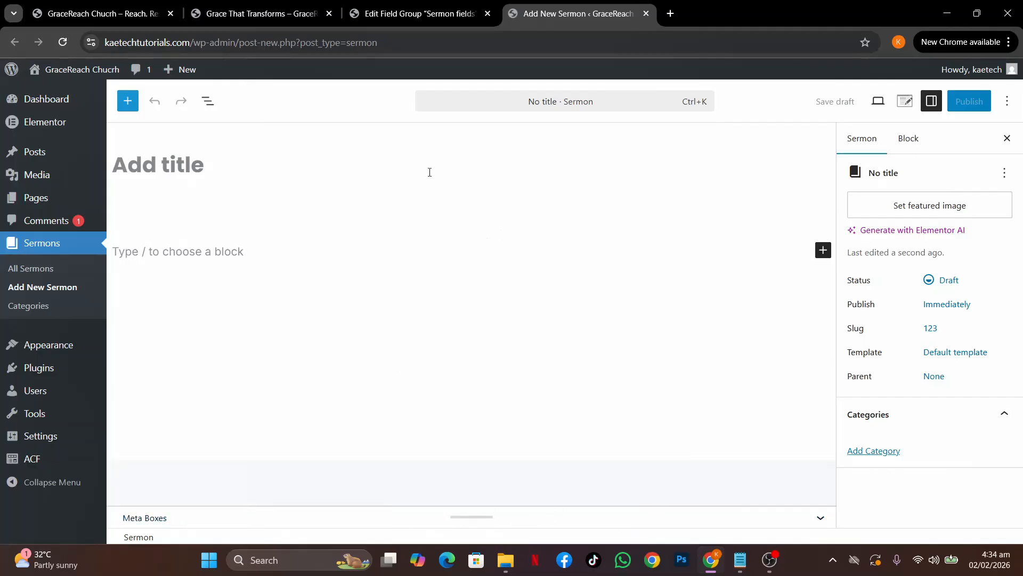
Copy 'Grace That Transforms' from the live sermon page and paste it as the title
{"action": "left_click", "coordinate": [245, 14]}
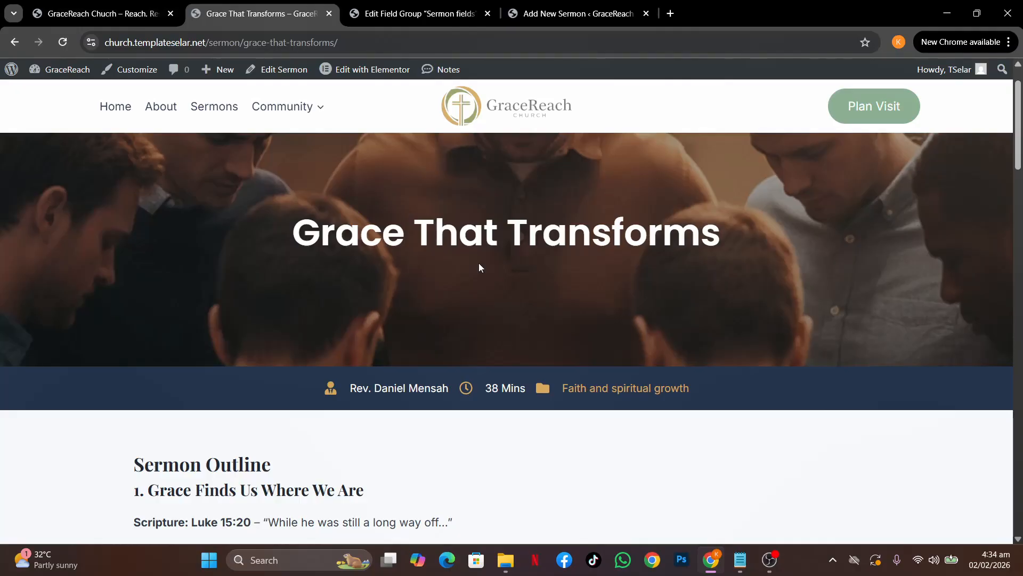
{"action": "scroll", "coordinate": [479, 267], "scroll_direction": "down", "scroll_amount": 15}
{"action": "scroll", "coordinate": [479, 264], "scroll_direction": "up", "scroll_amount": 15}
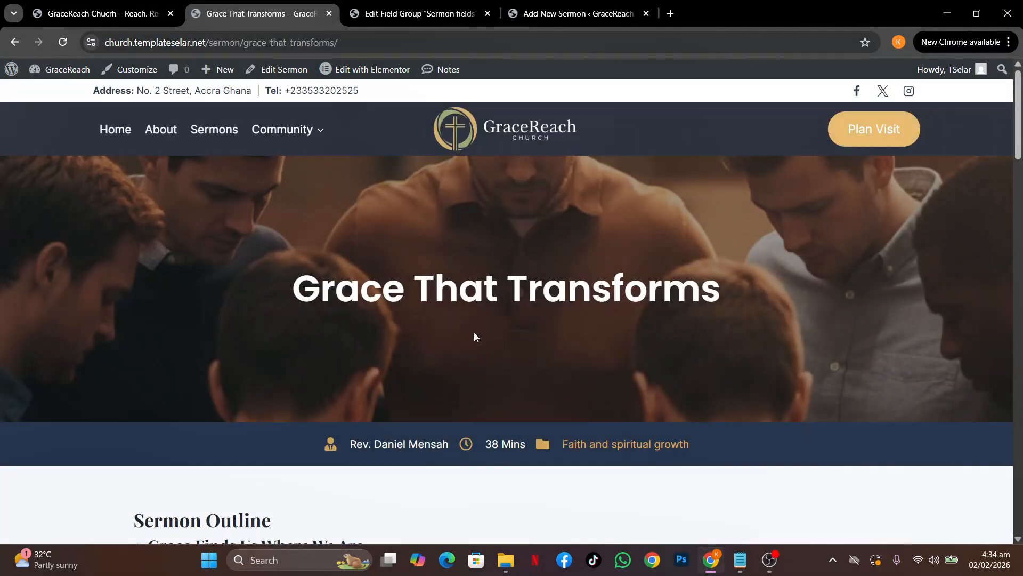
{"action": "left_click_drag", "start_coordinate": [293, 288], "coordinate": [723, 279]}
{"action": "left_click", "coordinate": [727, 277]}
{"action": "left_click_drag", "start_coordinate": [293, 288], "coordinate": [723, 282]}
{"action": "left_click", "coordinate": [725, 280]}
{"action": "triple_click", "coordinate": [712, 292]}
{"action": "key", "text": "ctrl+c"}
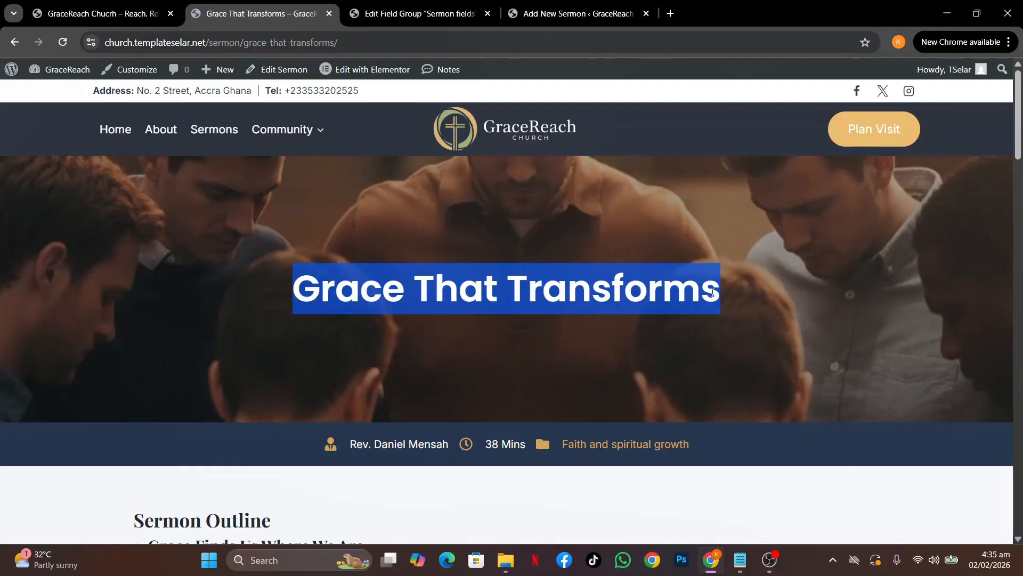
{"action": "left_click", "coordinate": [571, 14]}
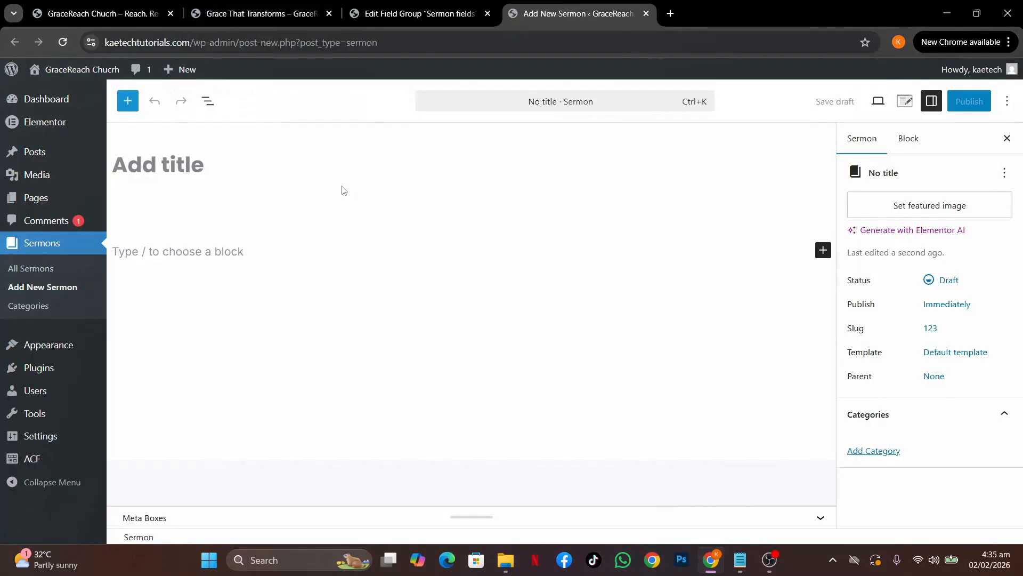
{"action": "left_click", "coordinate": [299, 175]}
{"action": "key", "text": "ctrl+v"}
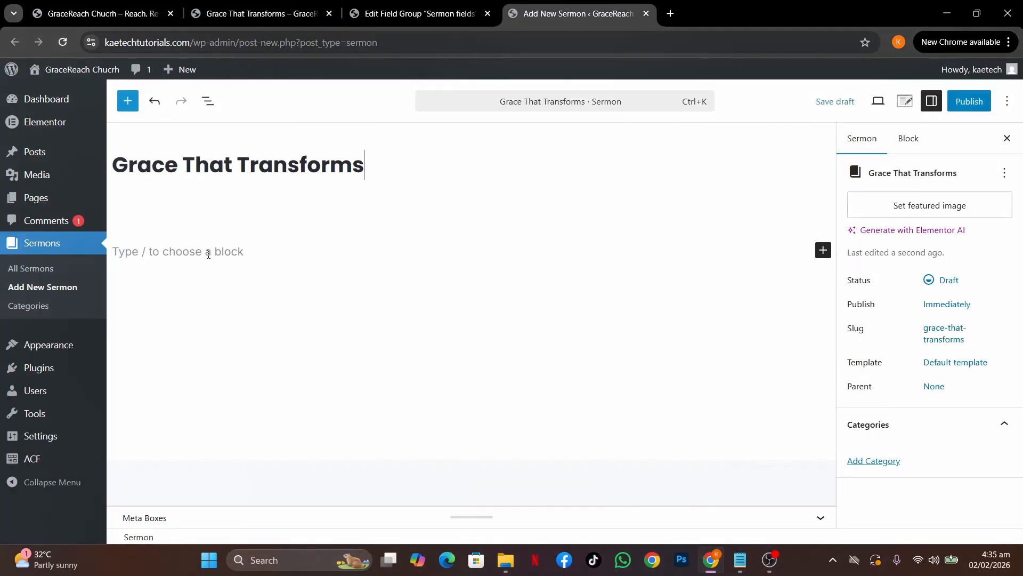
Copy the Sermon Outline from the live page and paste it into the sermon body
{"action": "left_click", "coordinate": [209, 254]}
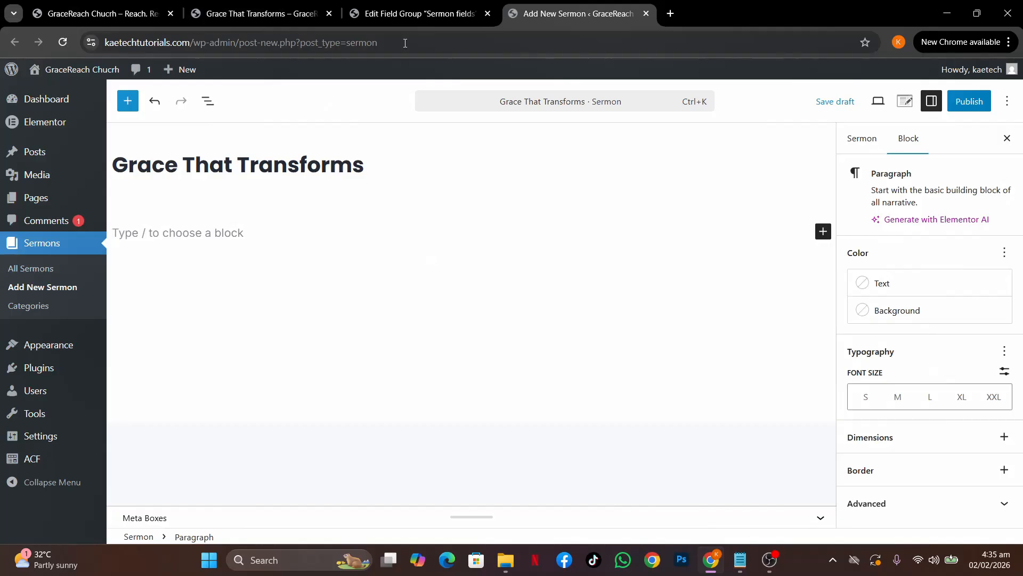
{"action": "left_click", "coordinate": [413, 14]}
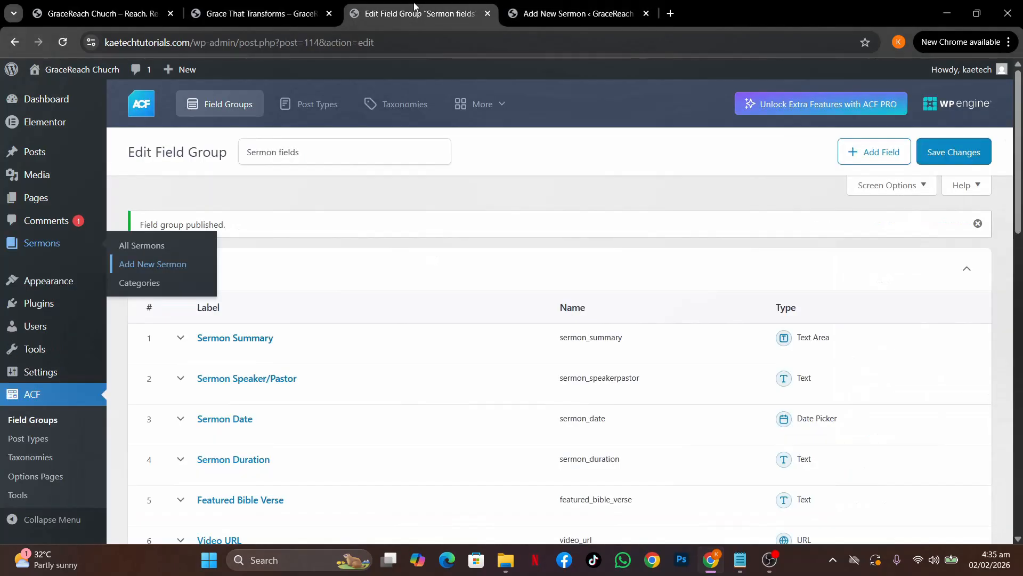
{"action": "left_click", "coordinate": [250, 16]}
{"action": "left_click", "coordinate": [369, 370]}
{"action": "scroll", "coordinate": [369, 370], "scroll_direction": "down", "scroll_amount": 5}
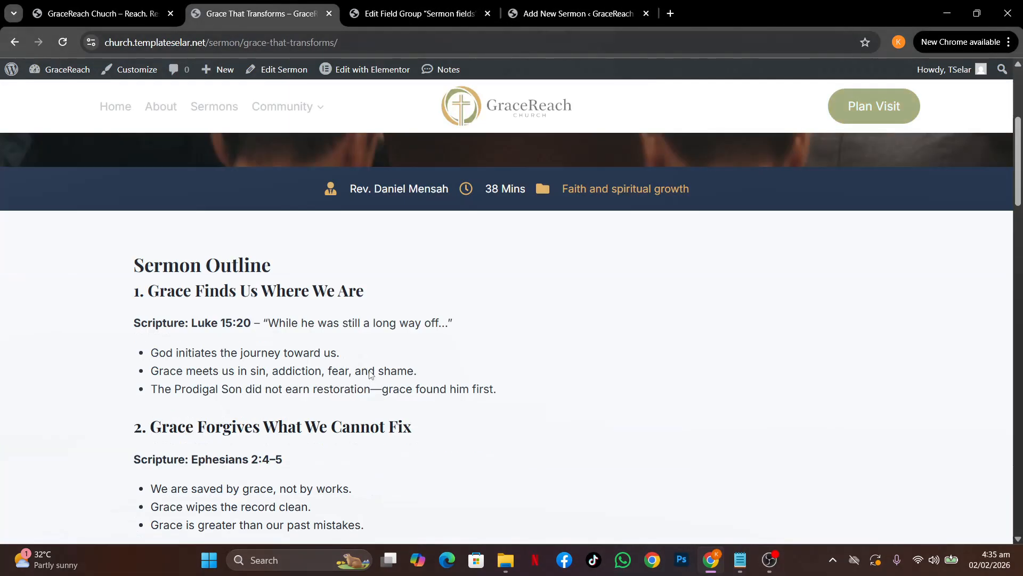
{"action": "scroll", "coordinate": [372, 374], "scroll_direction": "down", "scroll_amount": 2}
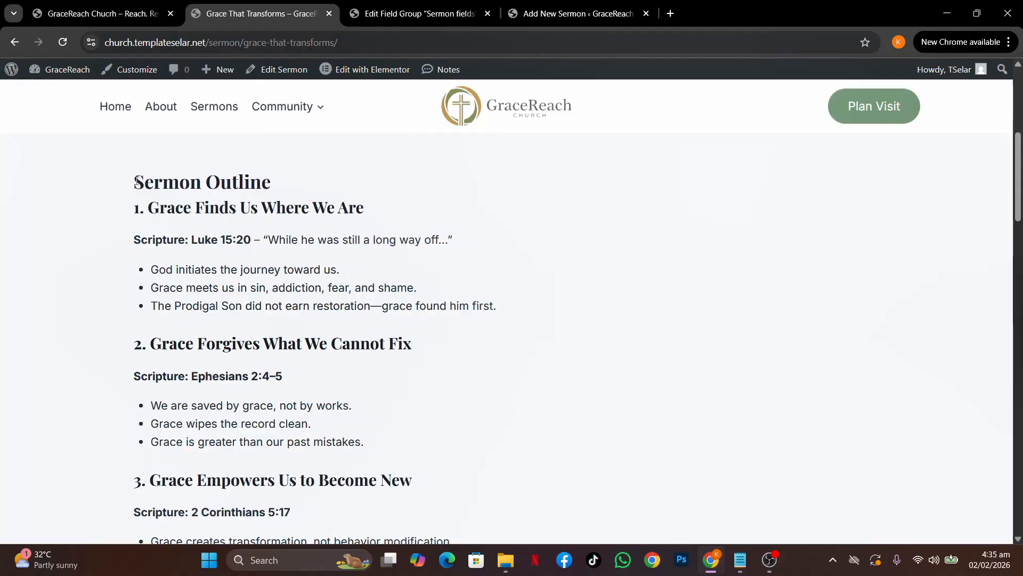
{"action": "left_click_drag", "start_coordinate": [137, 182], "coordinate": [448, 385]}
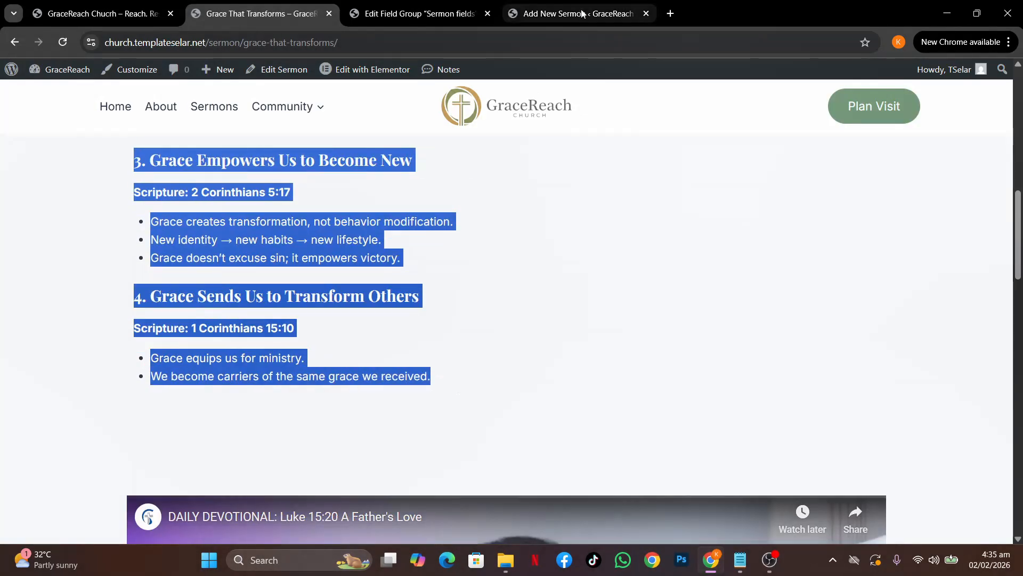
{"action": "left_click", "coordinate": [563, 15]}
{"action": "key", "text": "ctrl+v"}
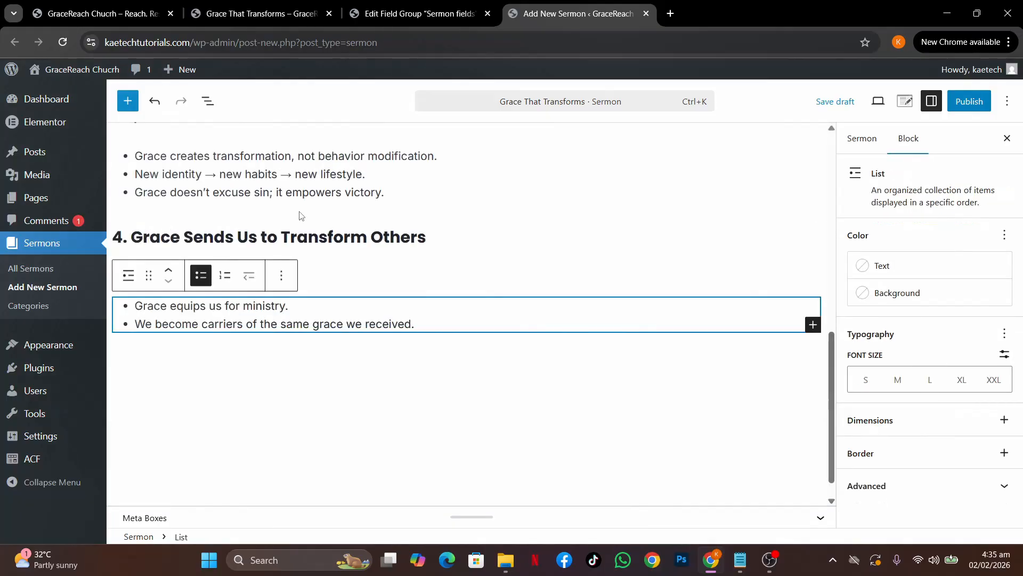
{"action": "scroll", "coordinate": [499, 225], "scroll_direction": "up", "scroll_amount": 10}
{"action": "scroll", "coordinate": [500, 226], "scroll_direction": "down", "scroll_amount": 8}
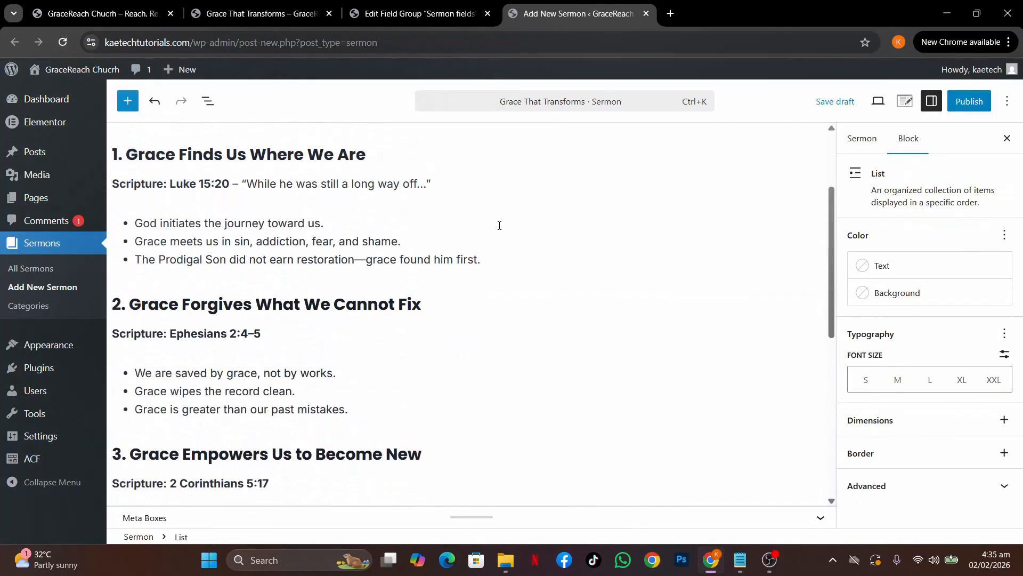
{"action": "scroll", "coordinate": [499, 225], "scroll_direction": "down", "scroll_amount": 3}
{"action": "scroll", "coordinate": [499, 226], "scroll_direction": "up", "scroll_amount": 10}
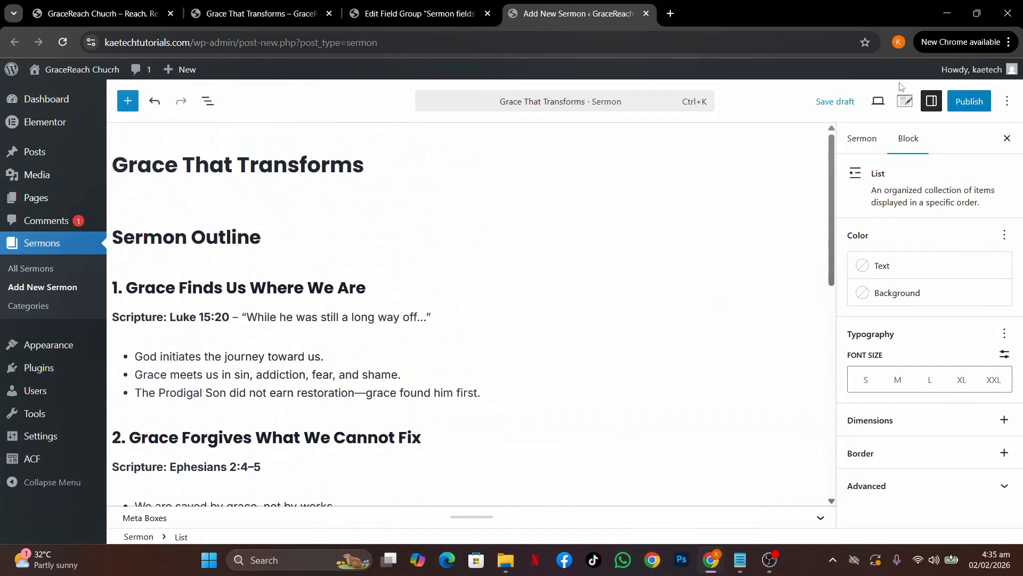
{"action": "left_click", "coordinate": [861, 139]}
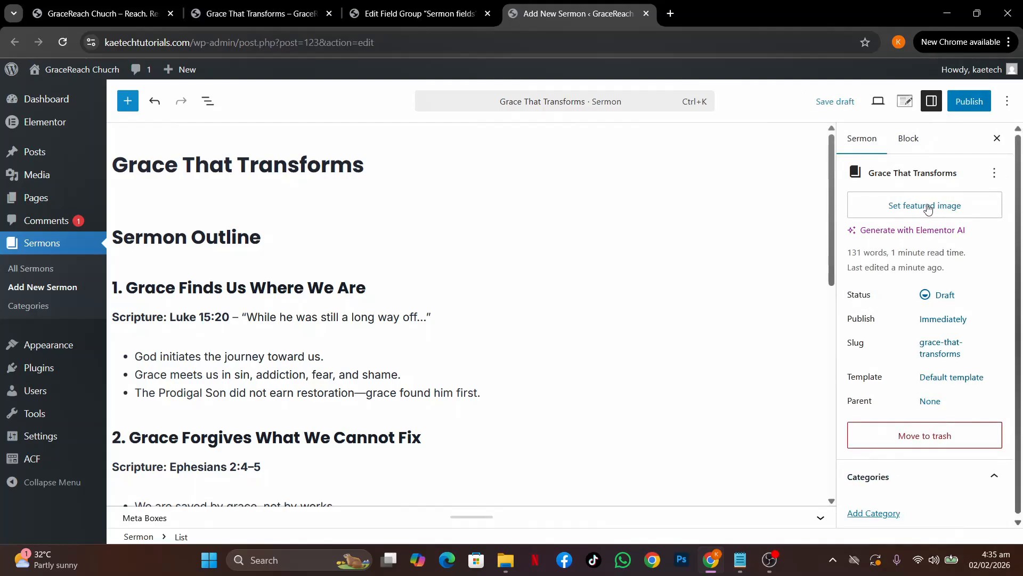
Set GraceReach-church-6.jpg, the preacher-at-pulpit photo, as the sermon's featured image
{"action": "left_click", "coordinate": [928, 208]}
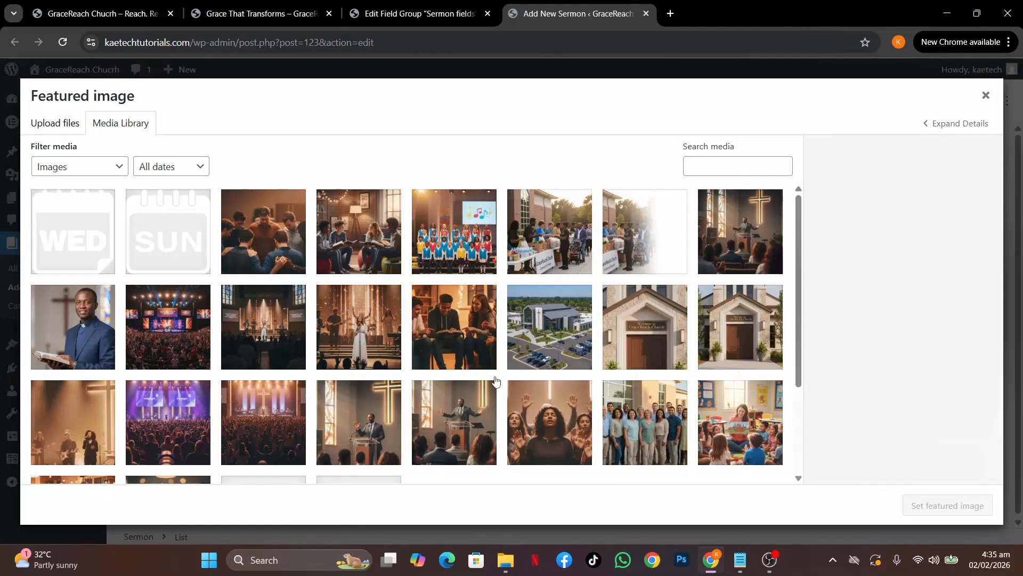
{"action": "left_click", "coordinate": [377, 421]}
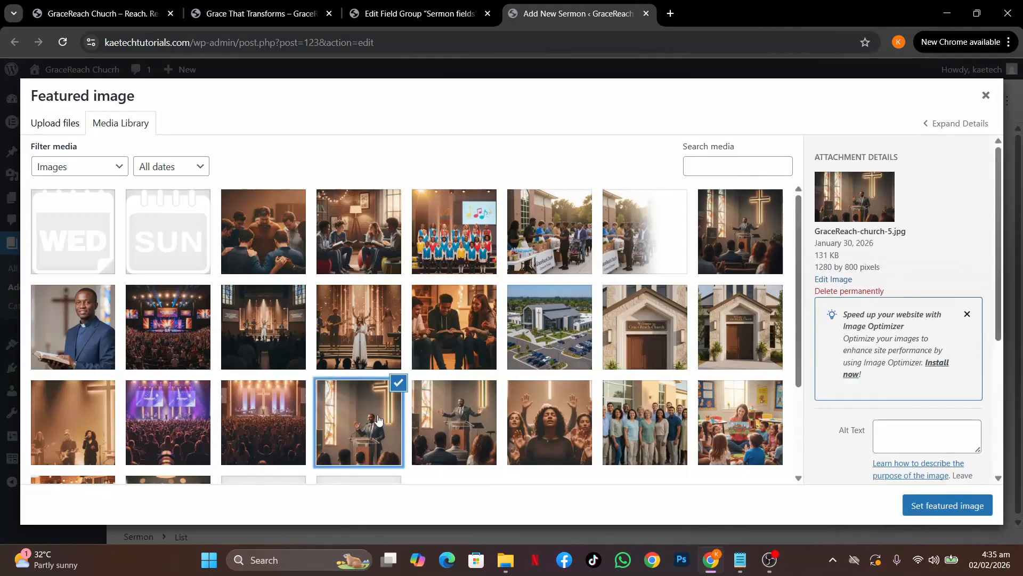
{"action": "left_click", "coordinate": [459, 421]}
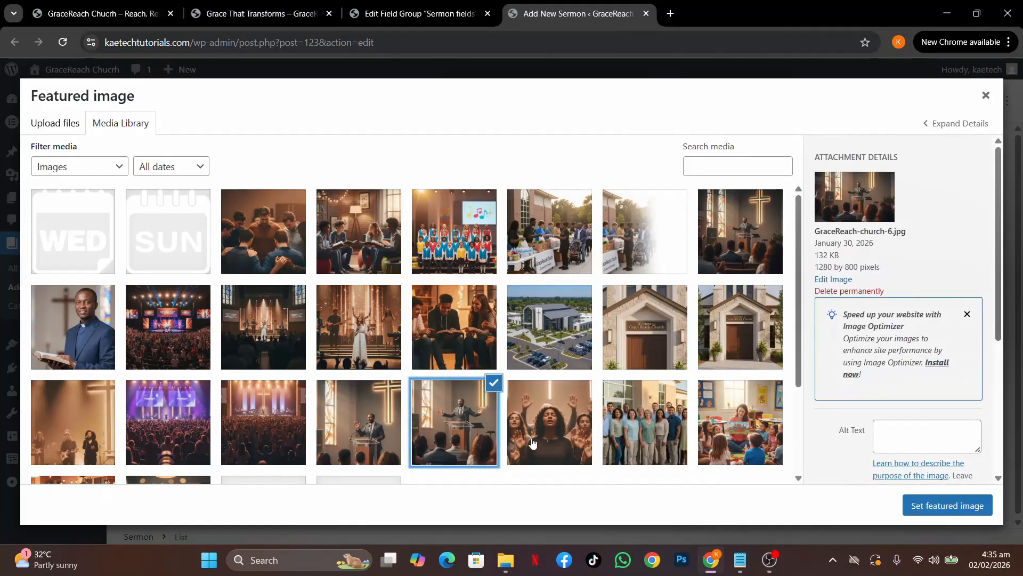
{"action": "left_click", "coordinate": [946, 512]}
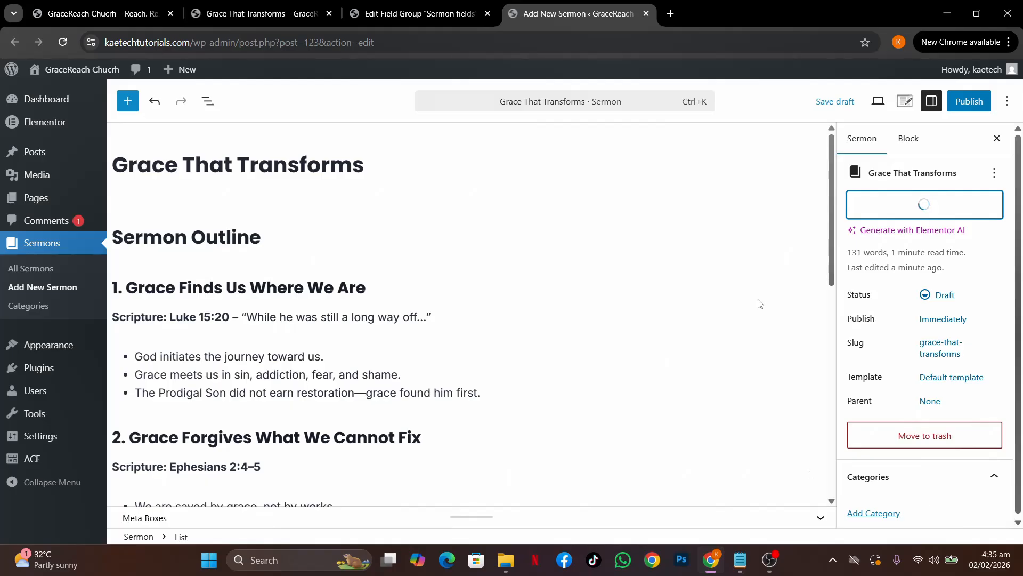
{"action": "scroll", "coordinate": [899, 420], "scroll_direction": "down", "scroll_amount": 1}
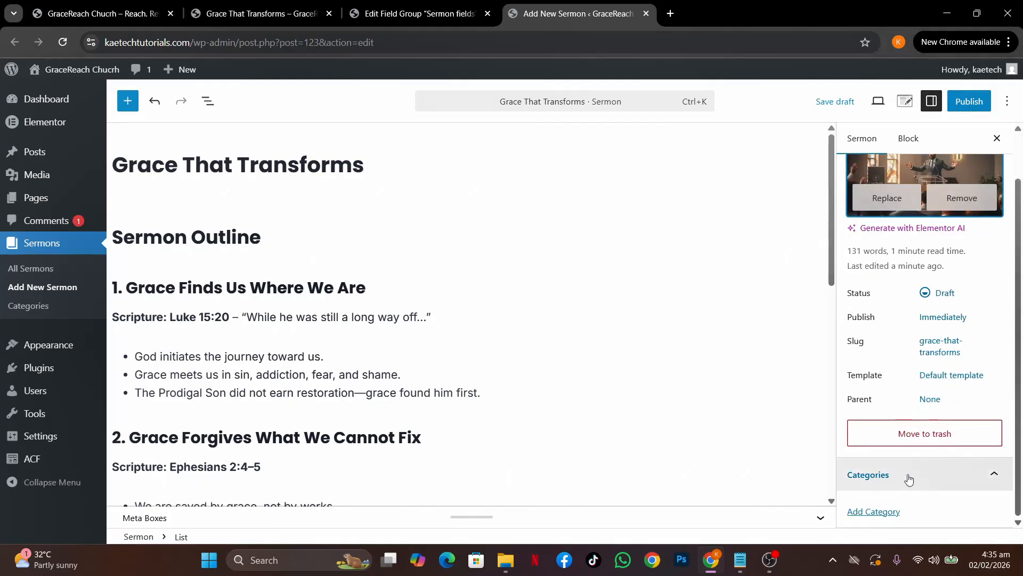
{"action": "left_click", "coordinate": [893, 513]}
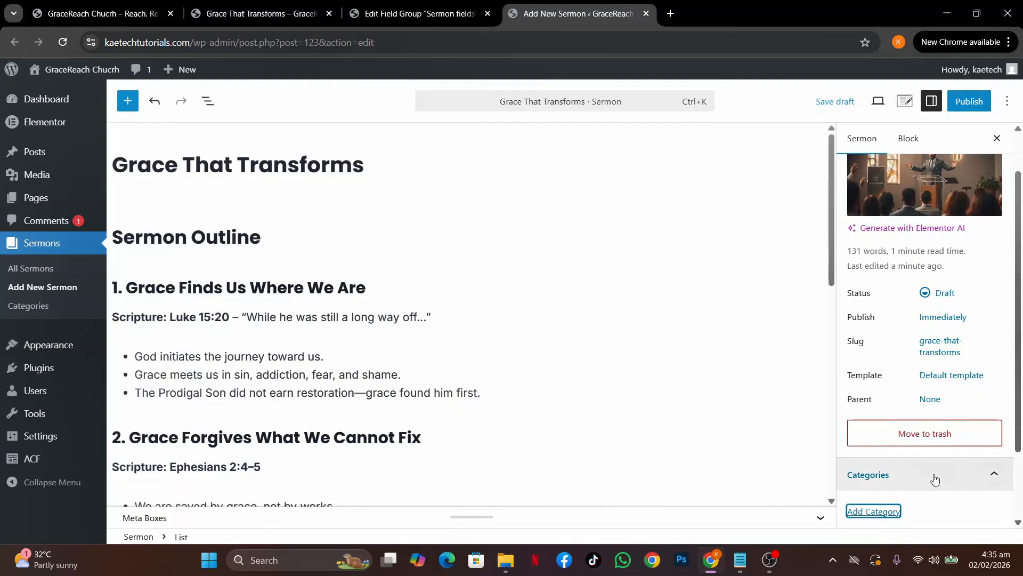
{"action": "scroll", "coordinate": [934, 479], "scroll_direction": "down", "scroll_amount": 2}
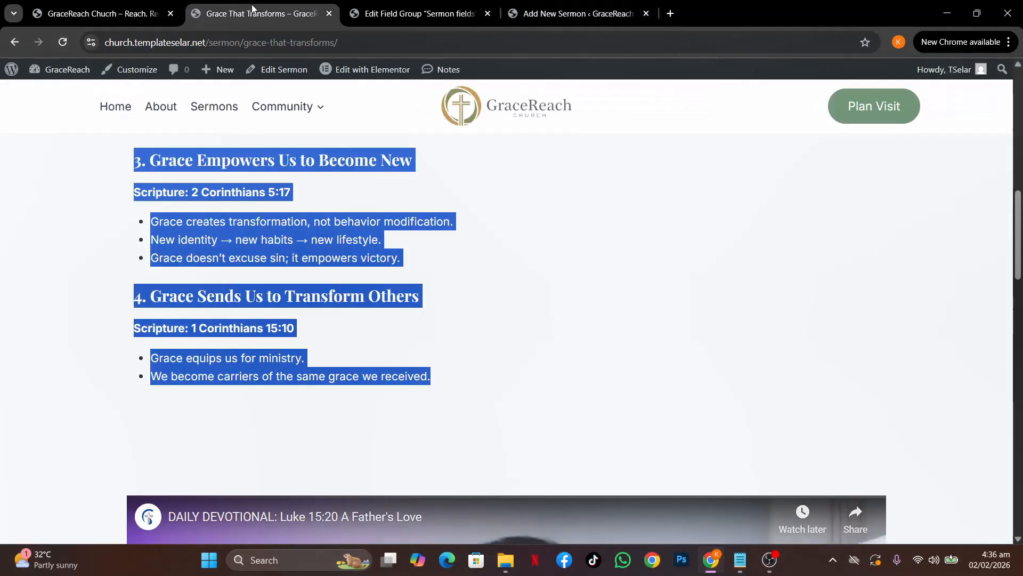
Create and check a 'Faith and spiritual growth' category, copying the name from the live page
{"action": "right_click", "coordinate": [435, 172]}
{"action": "left_click", "coordinate": [413, 167]}
{"action": "left_click", "coordinate": [413, 167]}
{"action": "scroll", "coordinate": [414, 165], "scroll_direction": "up", "scroll_amount": 12}
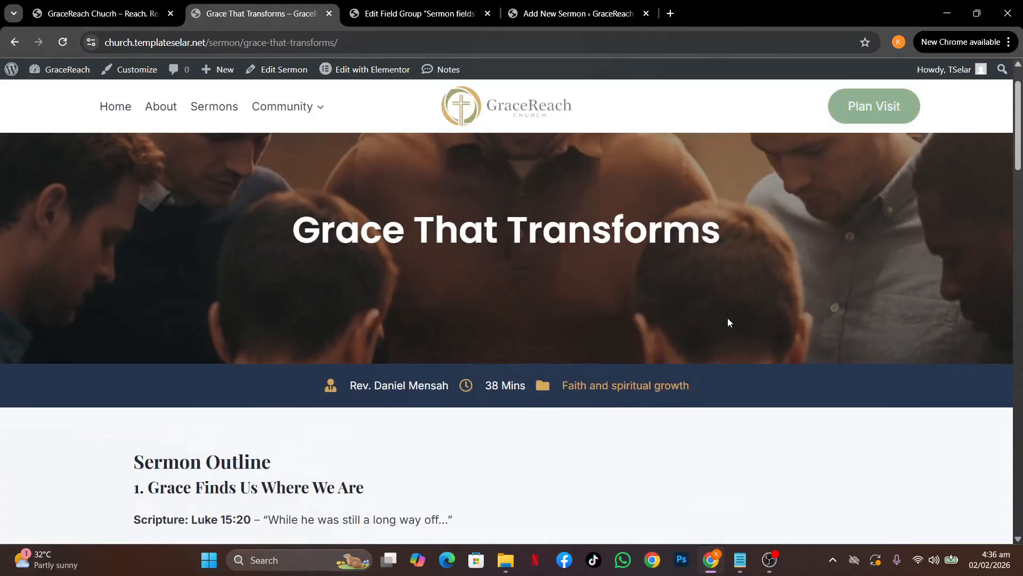
{"action": "left_click_drag", "start_coordinate": [703, 383], "coordinate": [566, 391]}
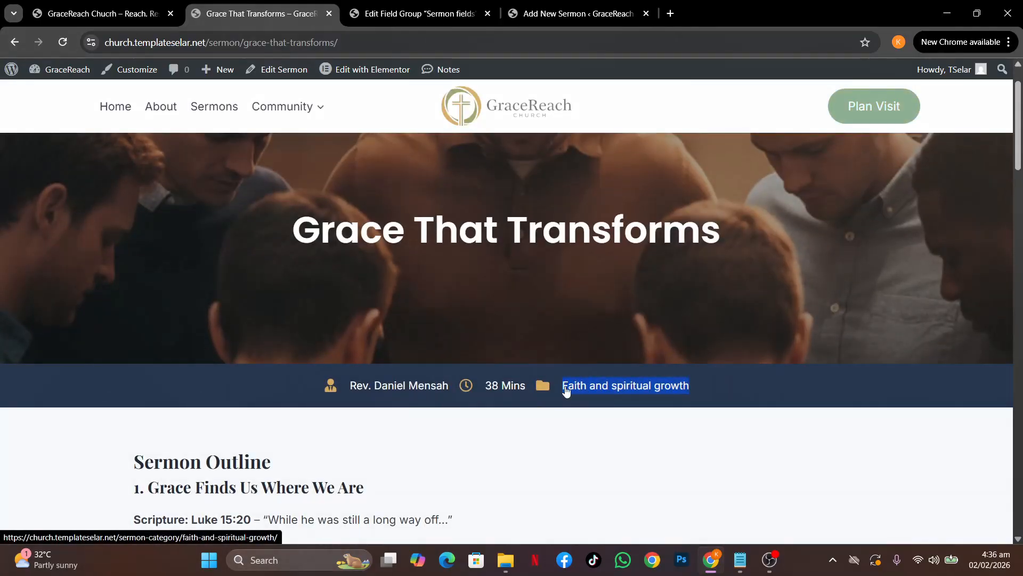
{"action": "left_click", "coordinate": [578, 13]}
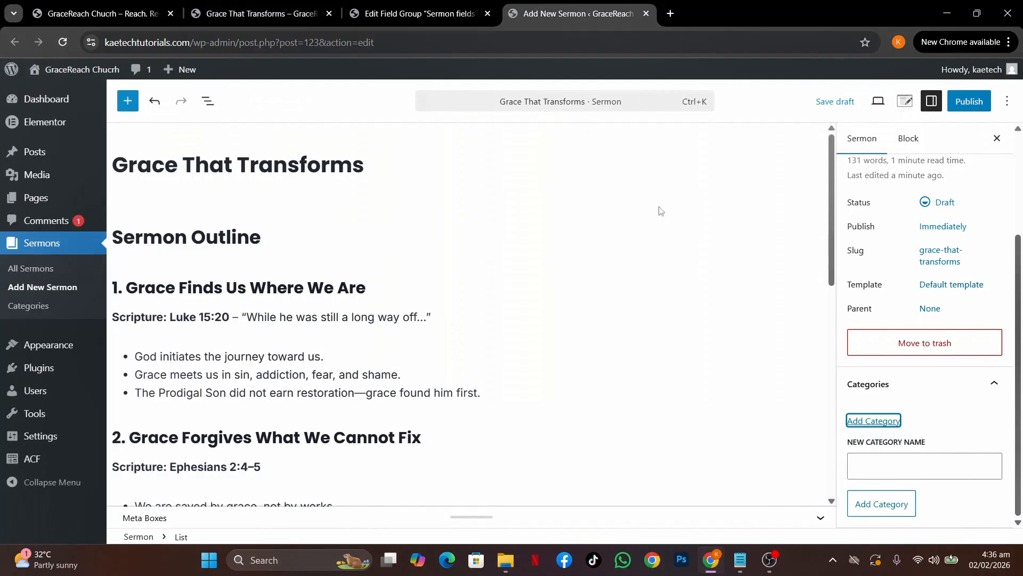
{"action": "left_click", "coordinate": [886, 464]}
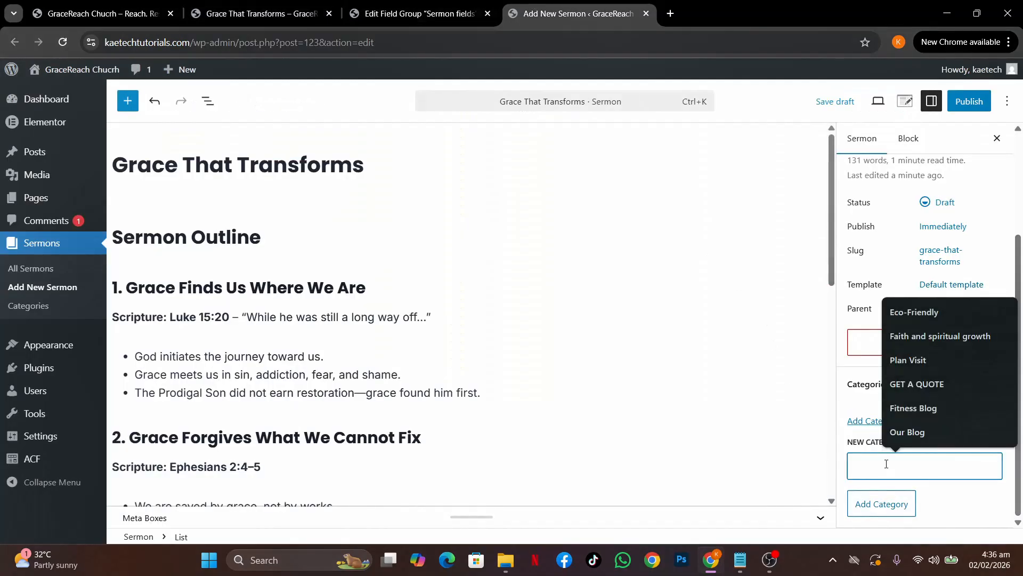
{"action": "left_click", "coordinate": [978, 336]}
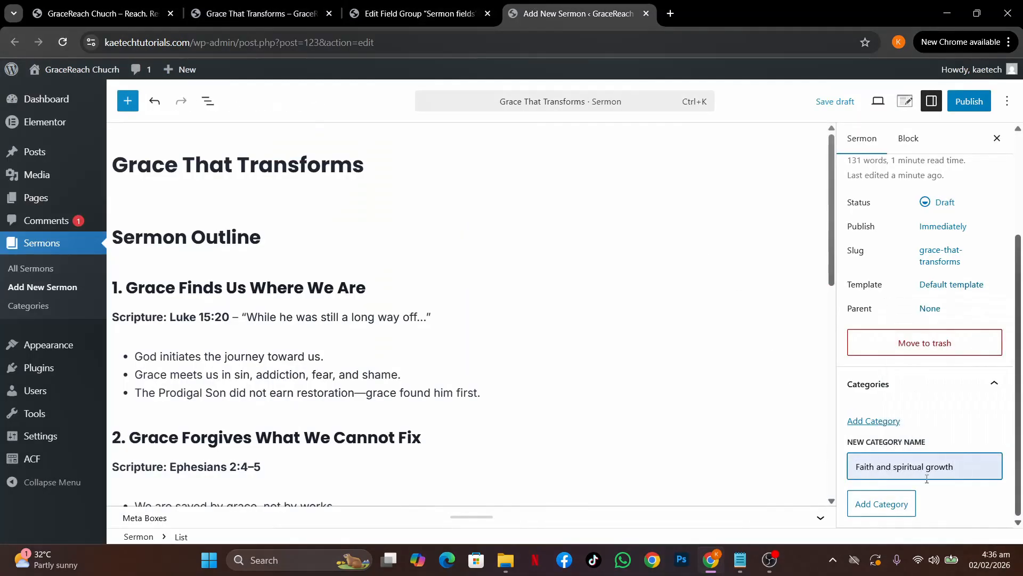
{"action": "left_click", "coordinate": [882, 504]}
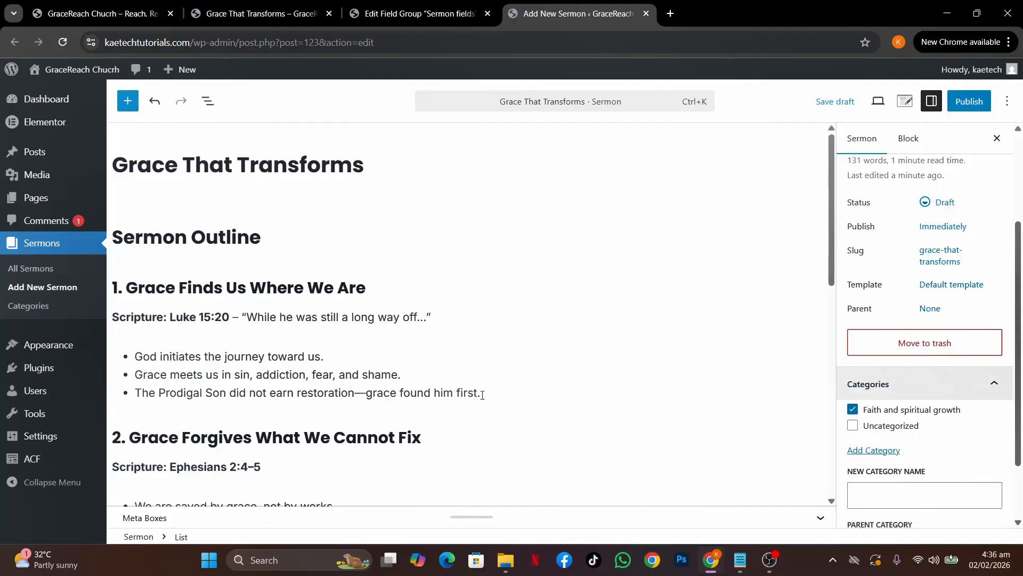
Expand the sermon custom fields and paste the live page's sermon description into Sermon Summary
{"action": "scroll", "coordinate": [377, 387], "scroll_direction": "down", "scroll_amount": 7}
{"action": "scroll", "coordinate": [377, 387], "scroll_direction": "down", "scroll_amount": 3}
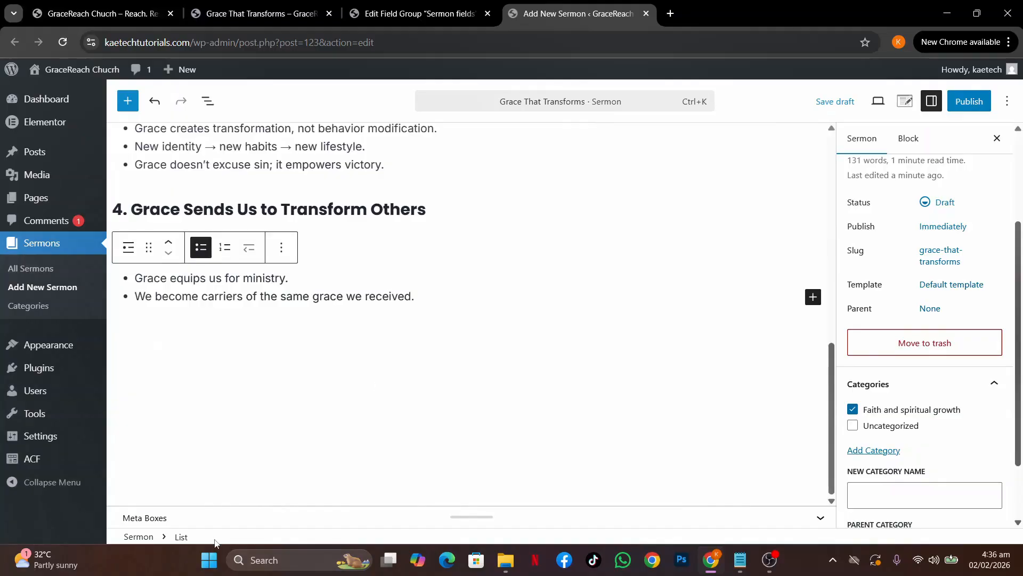
{"action": "left_click", "coordinate": [745, 518]}
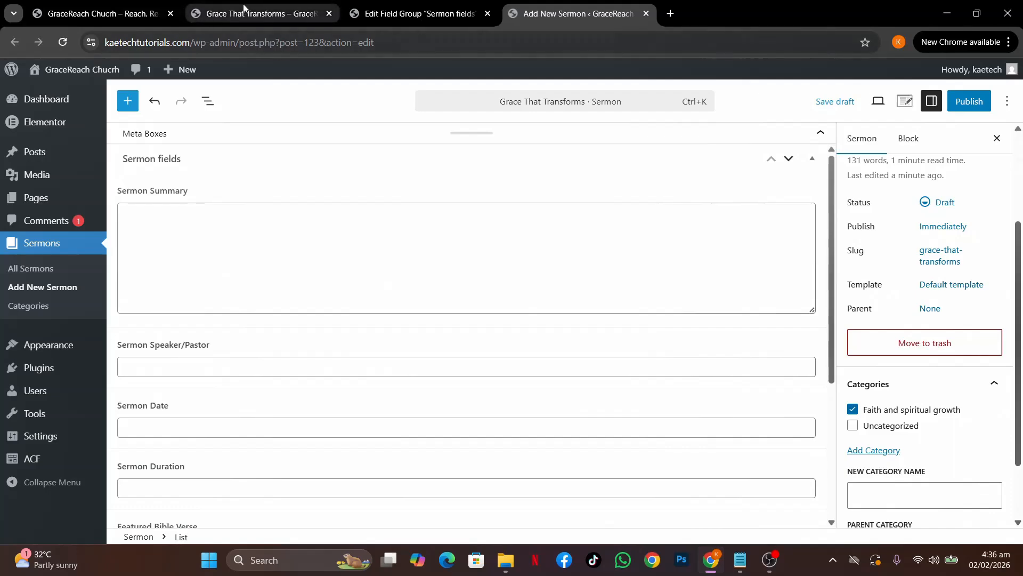
{"action": "left_click", "coordinate": [261, 13]}
{"action": "scroll", "coordinate": [319, 286], "scroll_direction": "down", "scroll_amount": 13}
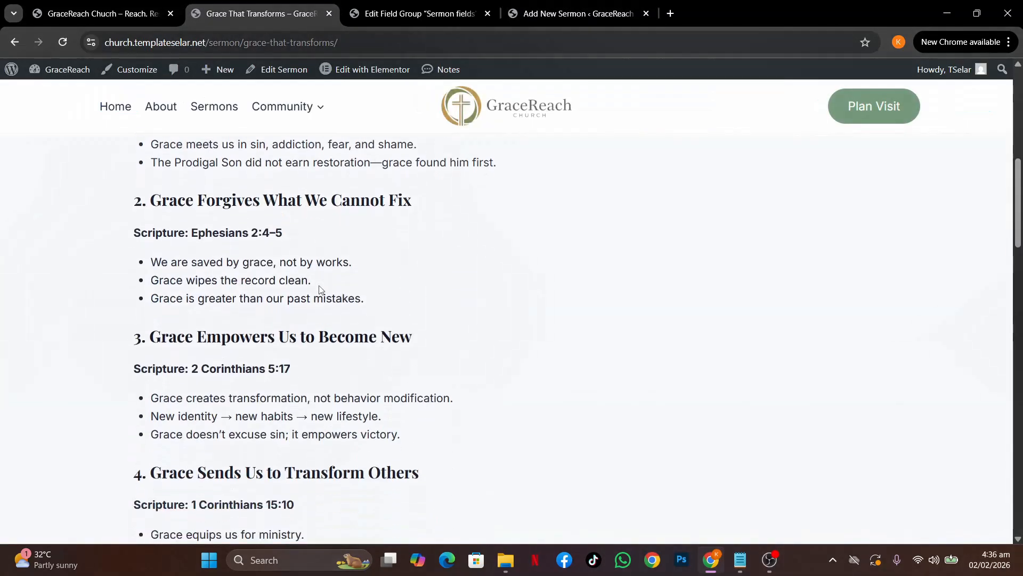
{"action": "scroll", "coordinate": [319, 286], "scroll_direction": "up", "scroll_amount": 8}
{"action": "left_click", "coordinate": [15, 43]}
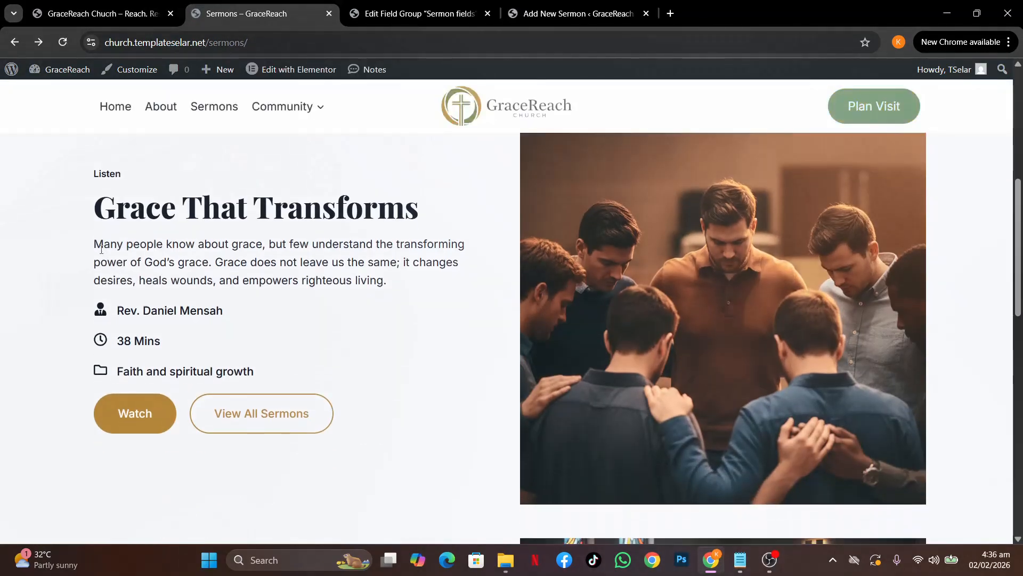
{"action": "left_click_drag", "start_coordinate": [96, 244], "coordinate": [389, 282]}
{"action": "key", "text": "ctrl+c"}
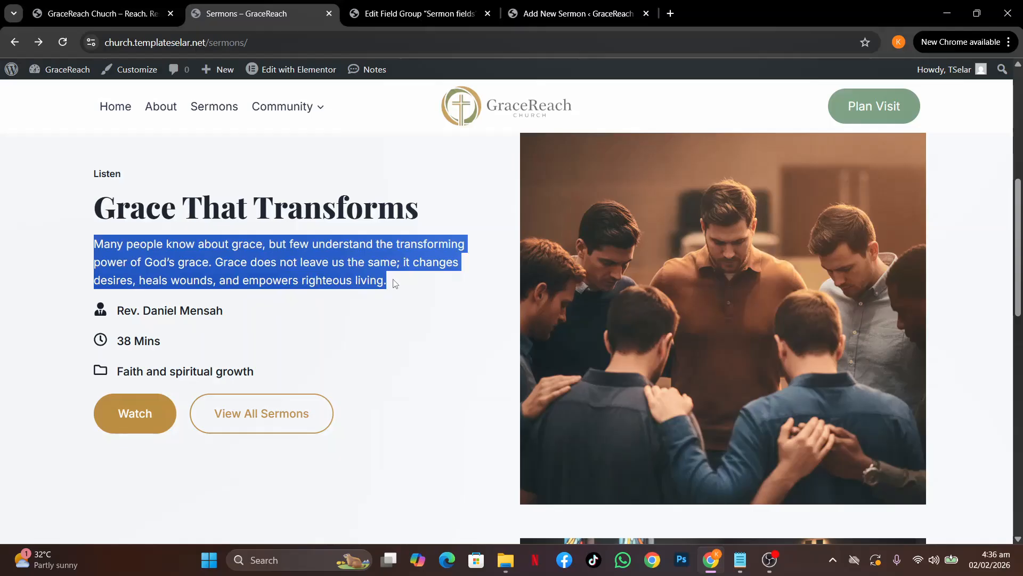
{"action": "left_click", "coordinate": [520, 23]}
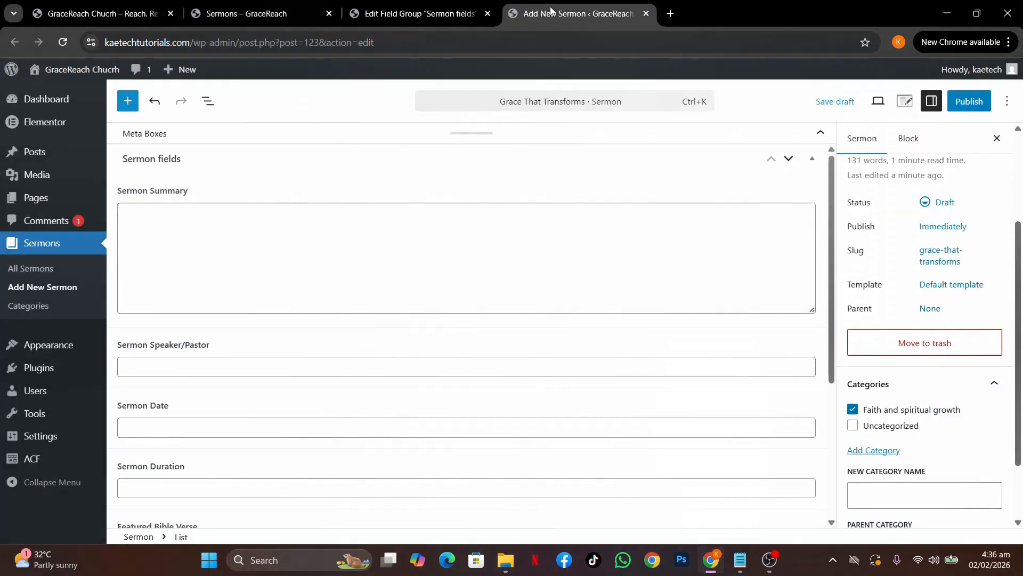
{"action": "left_click", "coordinate": [290, 242]}
{"action": "key", "text": "ctrl+v"}
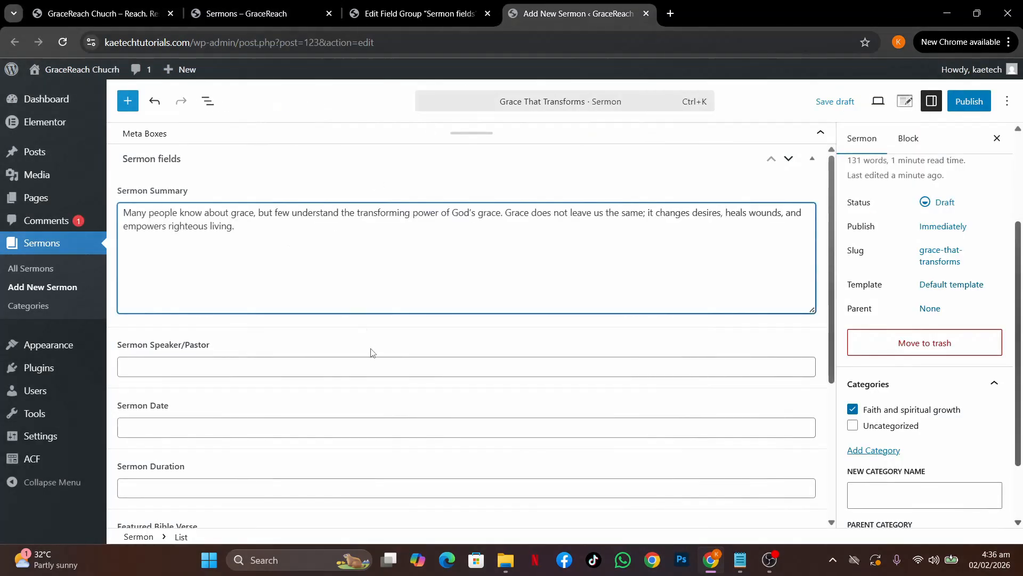
Copy the preacher's name from the live Sermons page into the Sermon Speaker/Pastor field
{"action": "scroll", "coordinate": [371, 355], "scroll_direction": "down", "scroll_amount": 2}
{"action": "left_click", "coordinate": [263, 280]}
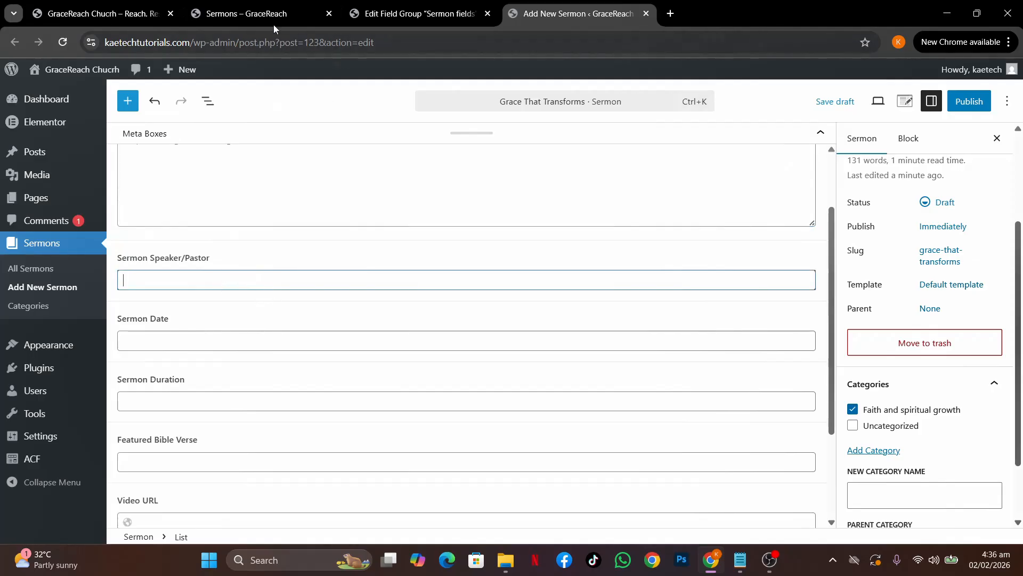
{"action": "left_click", "coordinate": [265, 17]}
{"action": "left_click", "coordinate": [277, 297]}
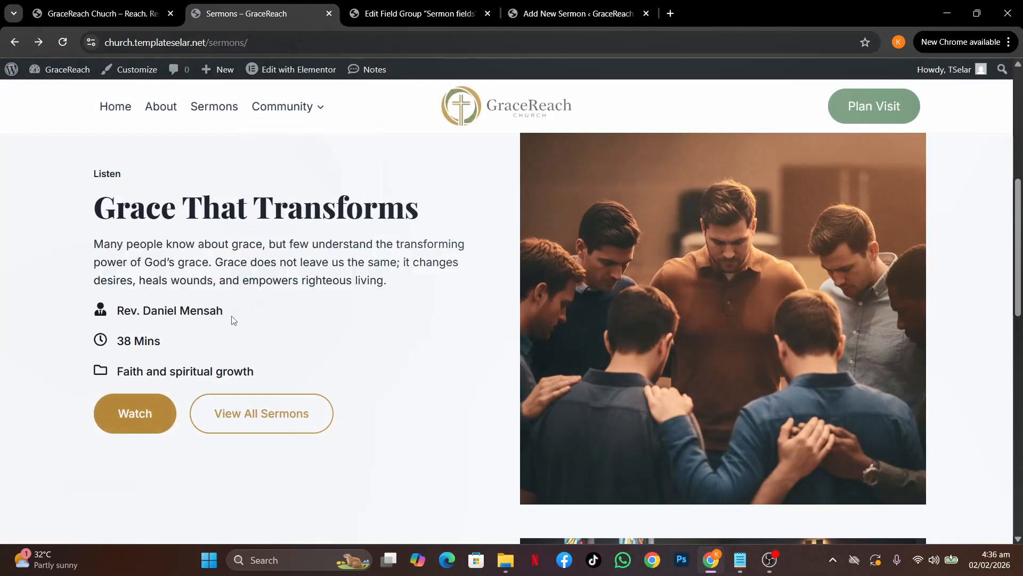
{"action": "left_click_drag", "start_coordinate": [224, 312], "coordinate": [115, 313]}
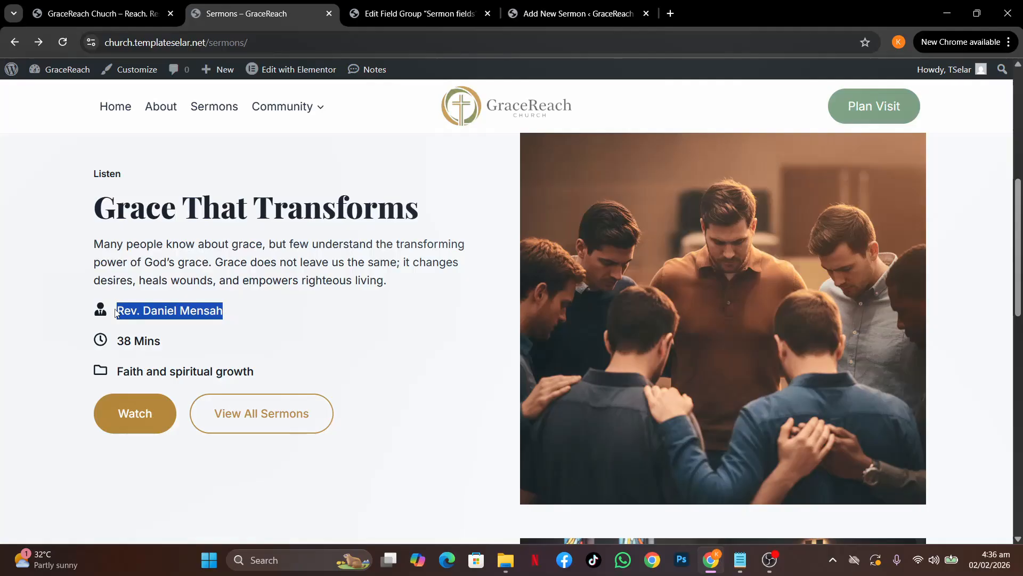
{"action": "key", "text": "ctrl+c"}
{"action": "left_click", "coordinate": [541, 14]}
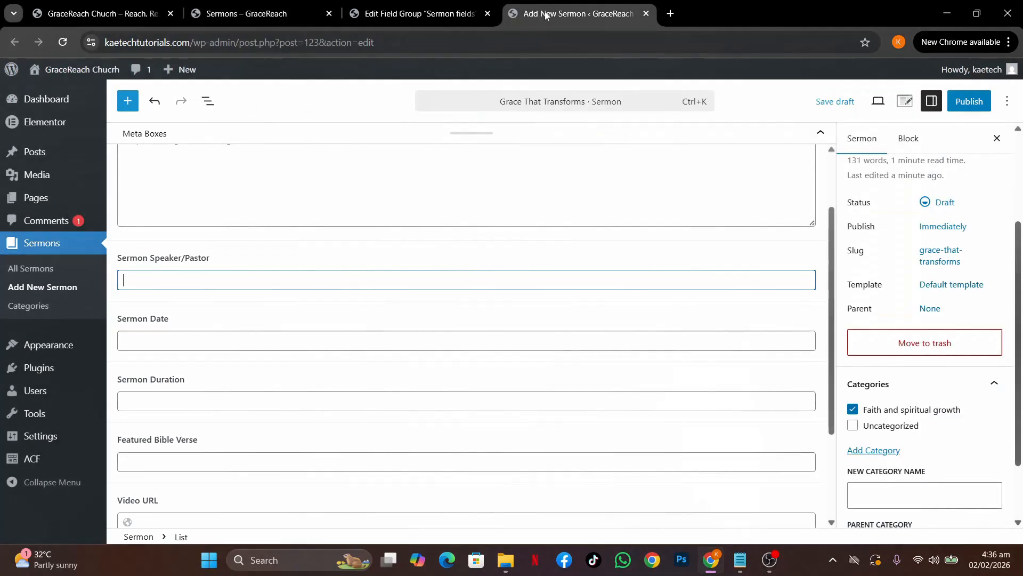
{"action": "left_click", "coordinate": [201, 273]}
{"action": "key", "text": "ctrl+v"}
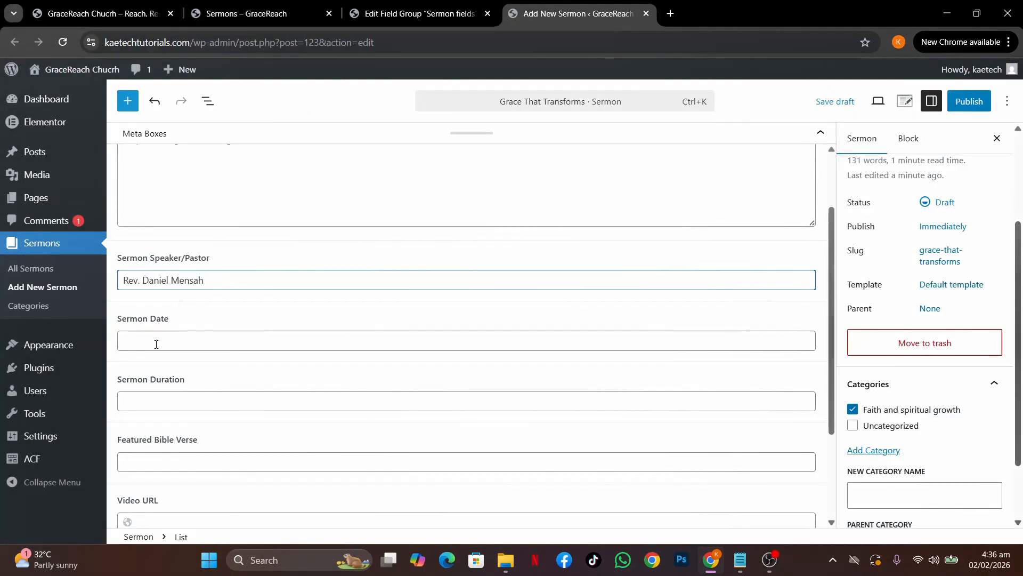
Set the Sermon Date to January 25, 2026 and the Duration to '30 Min'
{"action": "left_click", "coordinate": [157, 344]}
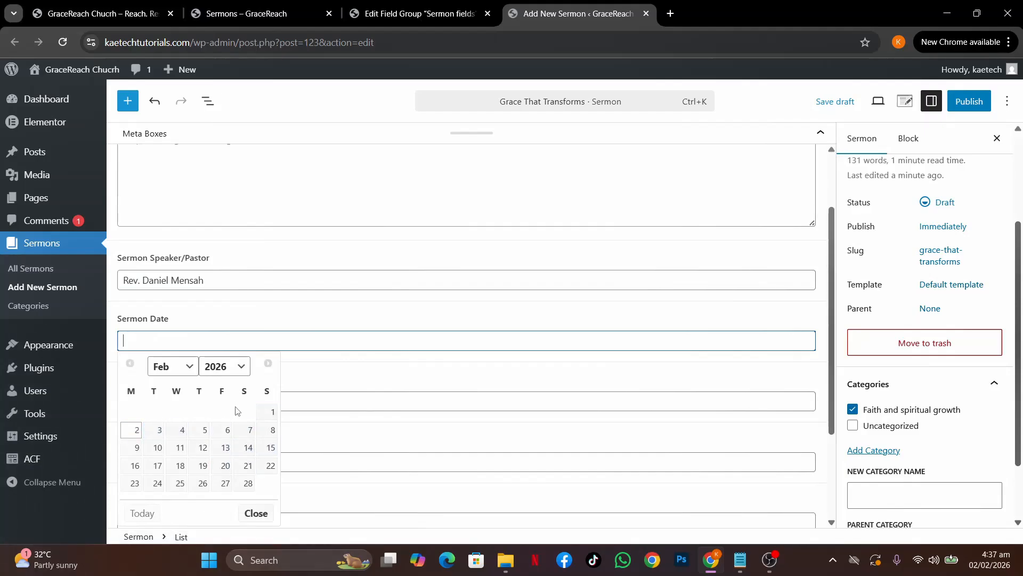
{"action": "left_click", "coordinate": [184, 367]}
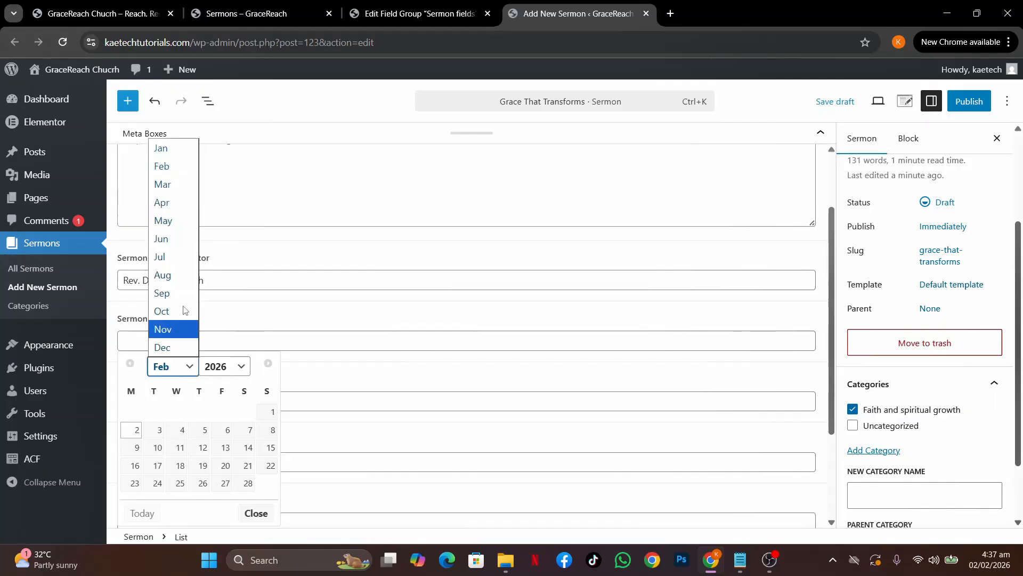
{"action": "left_click", "coordinate": [161, 149]}
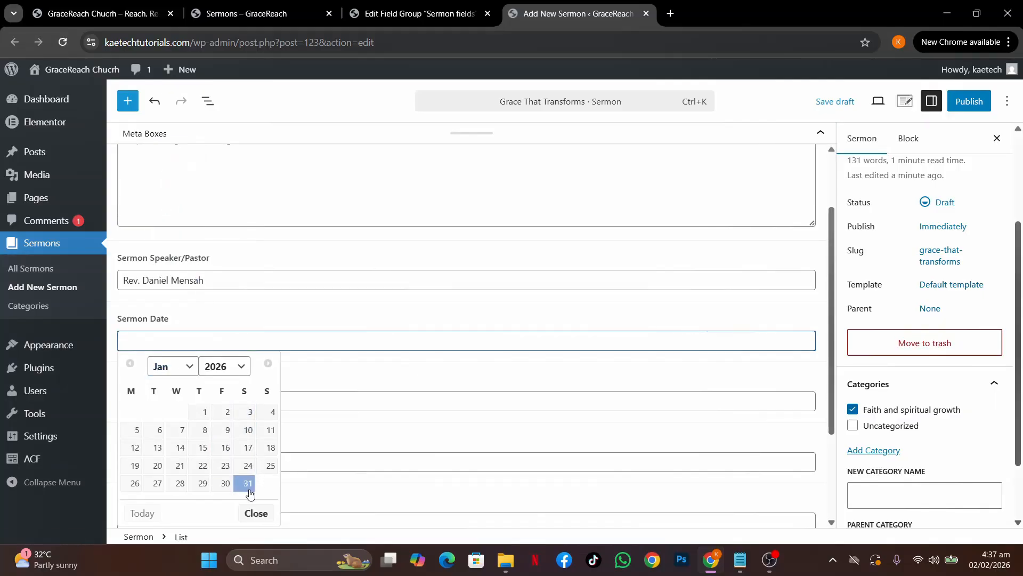
{"action": "left_click", "coordinate": [269, 469]}
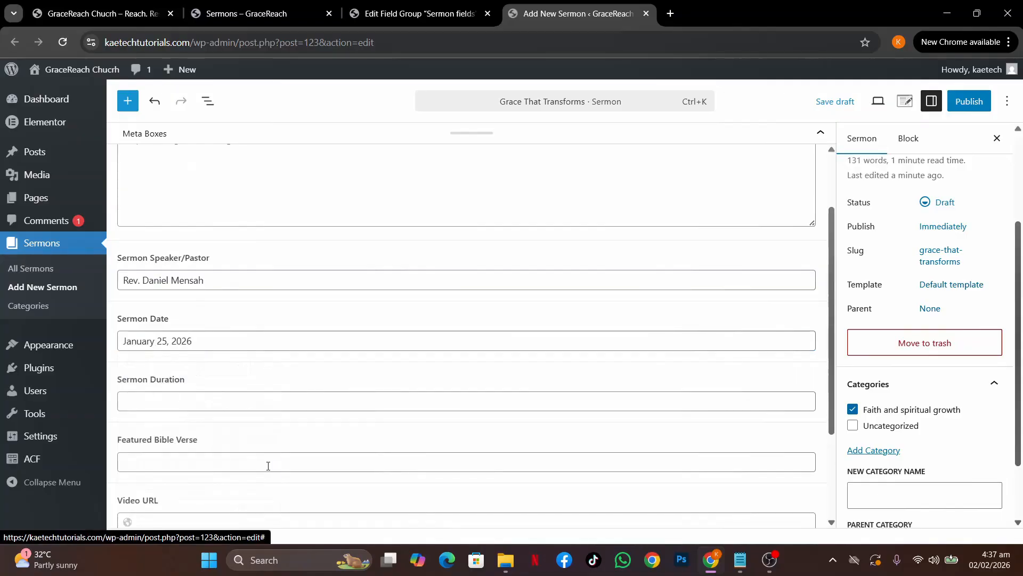
{"action": "left_click", "coordinate": [167, 404]}
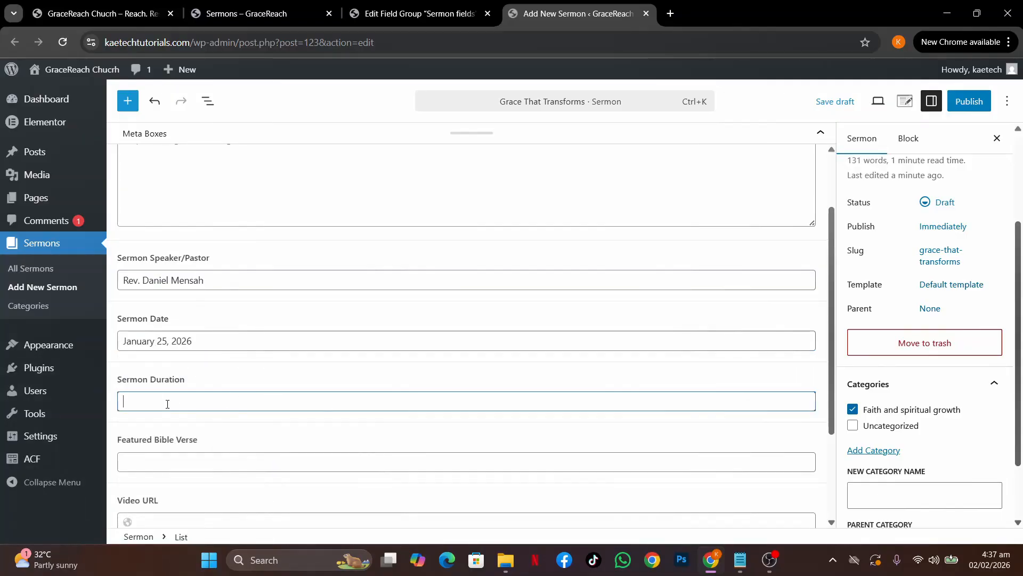
{"action": "type", "text": "30 Minis"}
{"action": "scroll", "coordinate": [168, 404], "scroll_direction": "down", "scroll_amount": 2}
Enter 'Jeremiah 29:11' as the Featured Bible Verse
{"action": "left_click", "coordinate": [145, 335]}
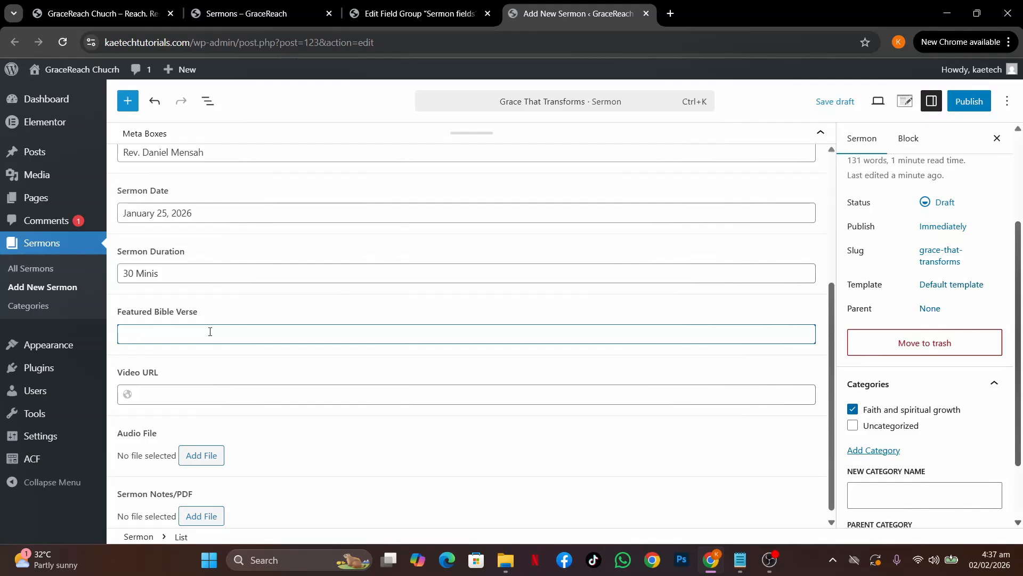
{"action": "type", "text": "eremiah"}
{"action": "type", "text": "29:11"}
{"action": "scroll", "coordinate": [195, 402], "scroll_direction": "down", "scroll_amount": 1}
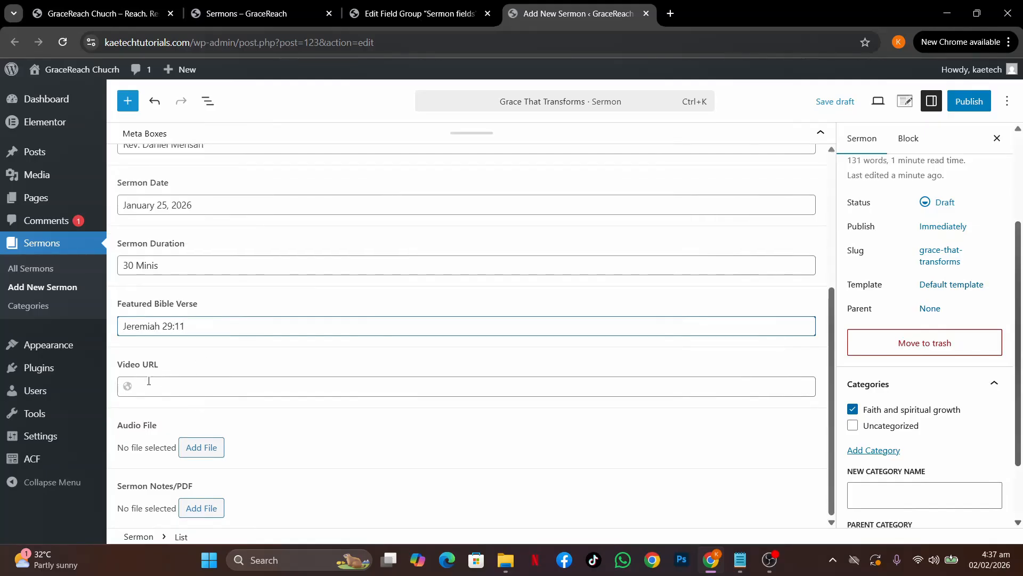
Copy the embedded YouTube link from the Grace That Transforms page into the Video URL field
{"action": "left_click", "coordinate": [178, 387]}
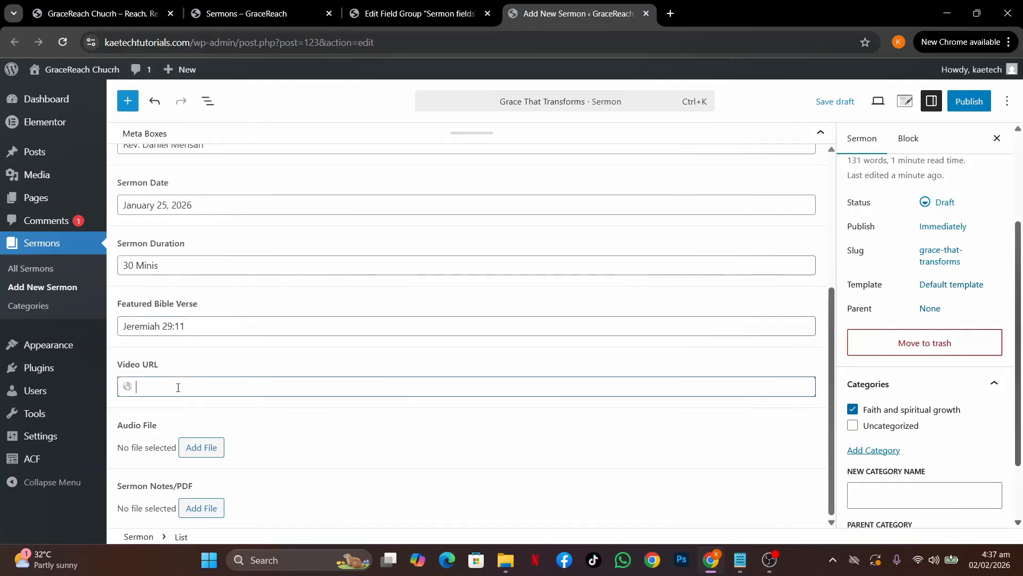
{"action": "left_click", "coordinate": [252, 15]}
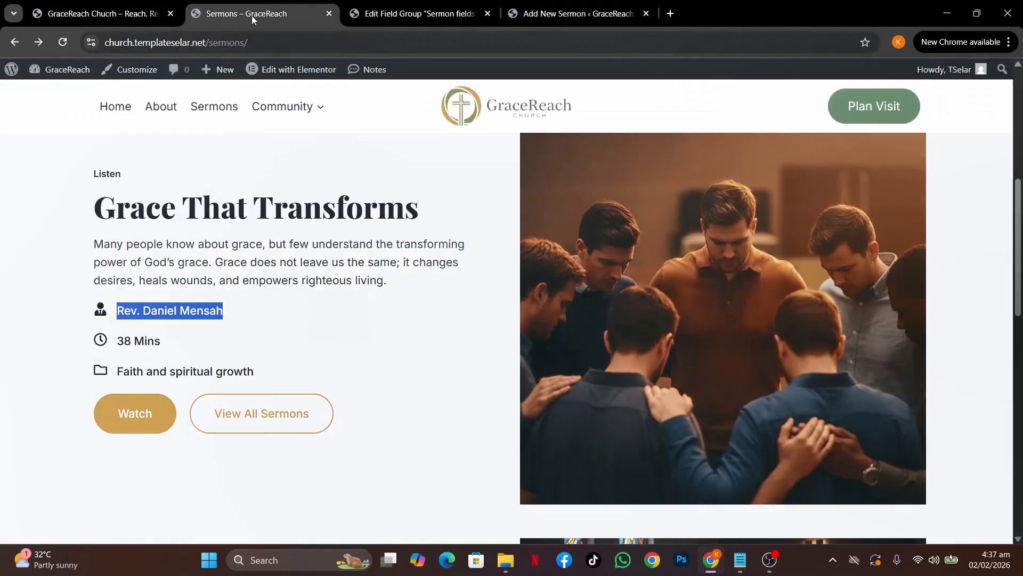
{"action": "right_click", "coordinate": [403, 305]}
{"action": "left_click_drag", "start_coordinate": [251, 262], "coordinate": [255, 263]}
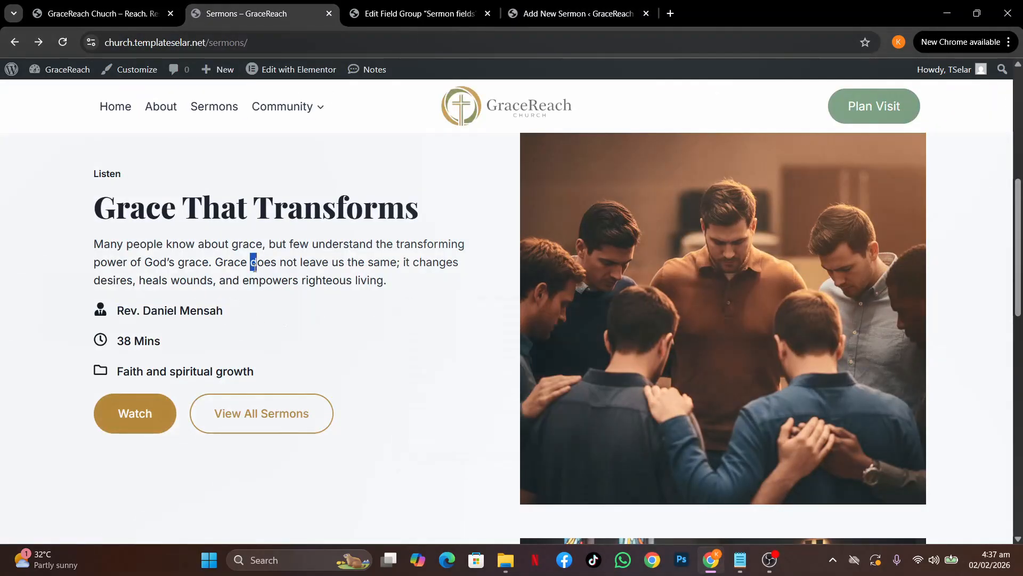
{"action": "left_click", "coordinate": [210, 273]}
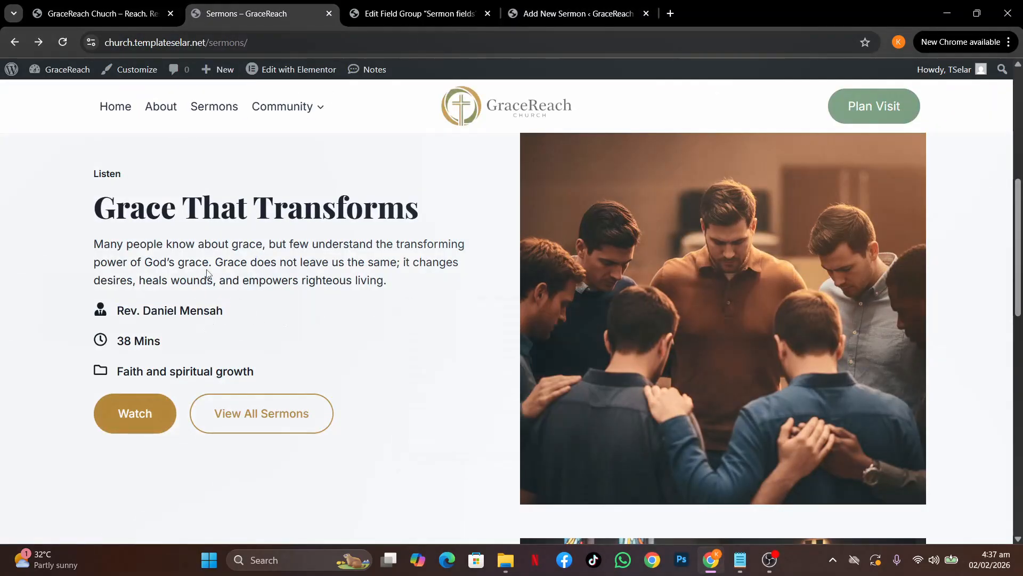
{"action": "left_click", "coordinate": [137, 417]}
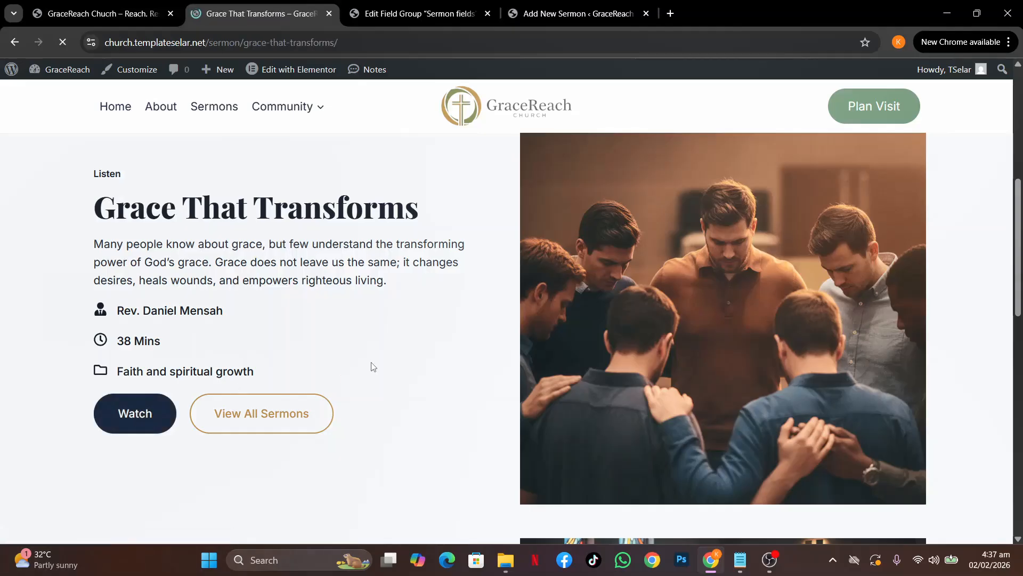
{"action": "scroll", "coordinate": [372, 367], "scroll_direction": "down", "scroll_amount": 3}
{"action": "scroll", "coordinate": [372, 366], "scroll_direction": "down", "scroll_amount": 10}
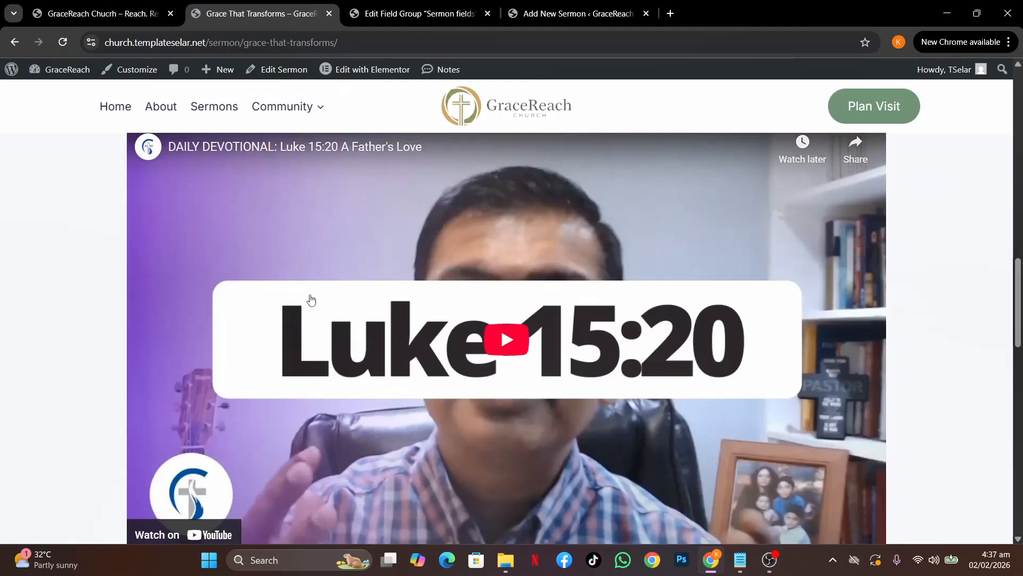
{"action": "right_click", "coordinate": [292, 263]}
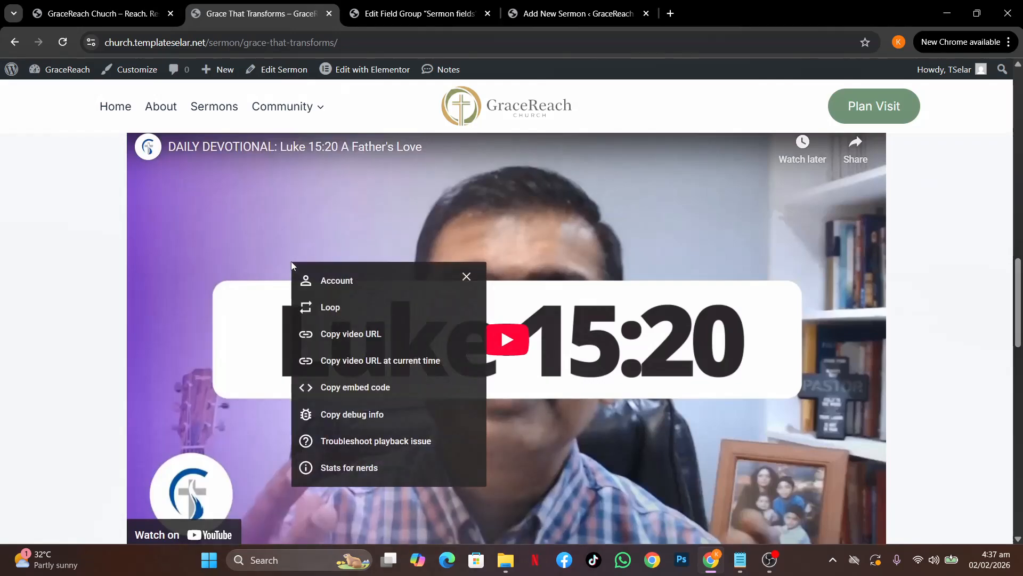
{"action": "left_click", "coordinate": [343, 334]}
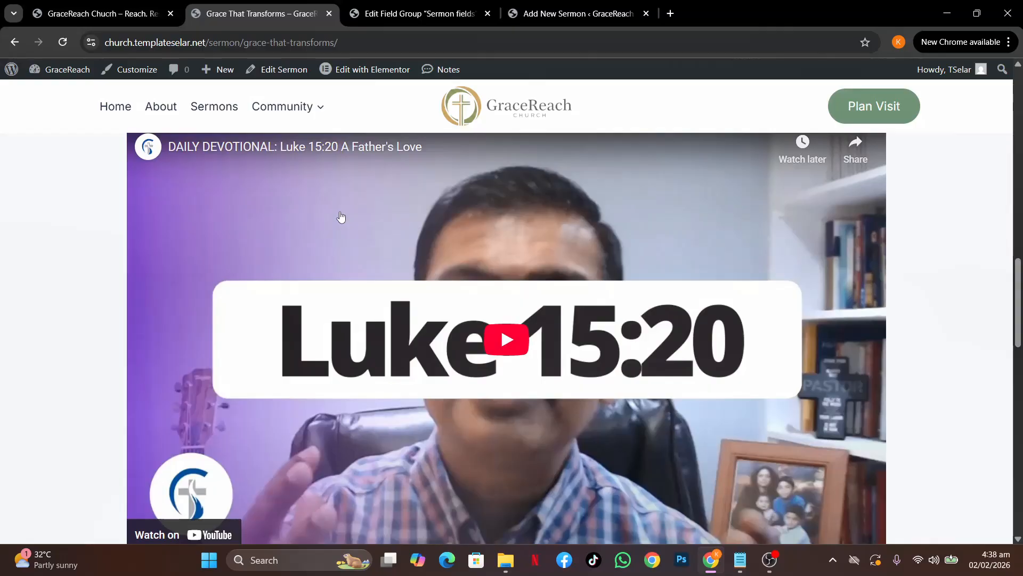
{"action": "left_click", "coordinate": [573, 13]}
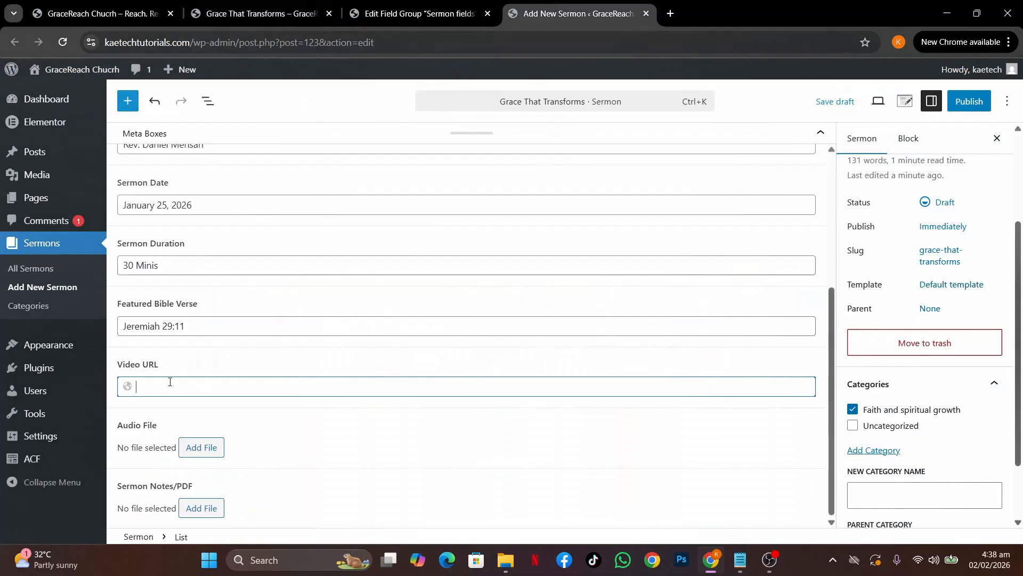
{"action": "key", "text": "ctrl+v"}
Replace the Featured Bible Verse with 'Luke 15:20', skipping the audio file and choosing a notes file
{"action": "left_click_drag", "start_coordinate": [196, 326], "coordinate": [97, 321]}
{"action": "type", "text": "L"}
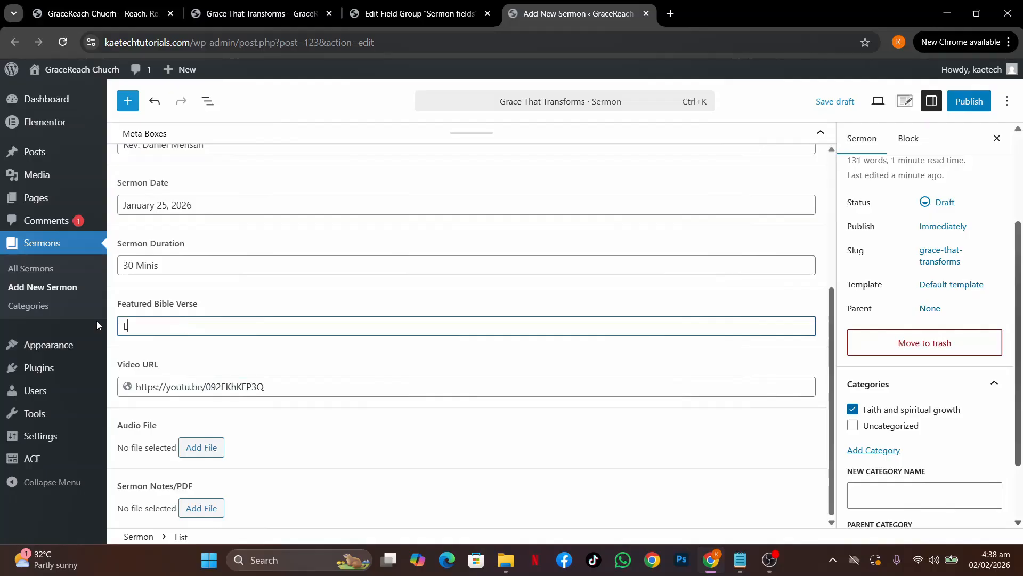
{"action": "type", "text": "uke 15:20"}
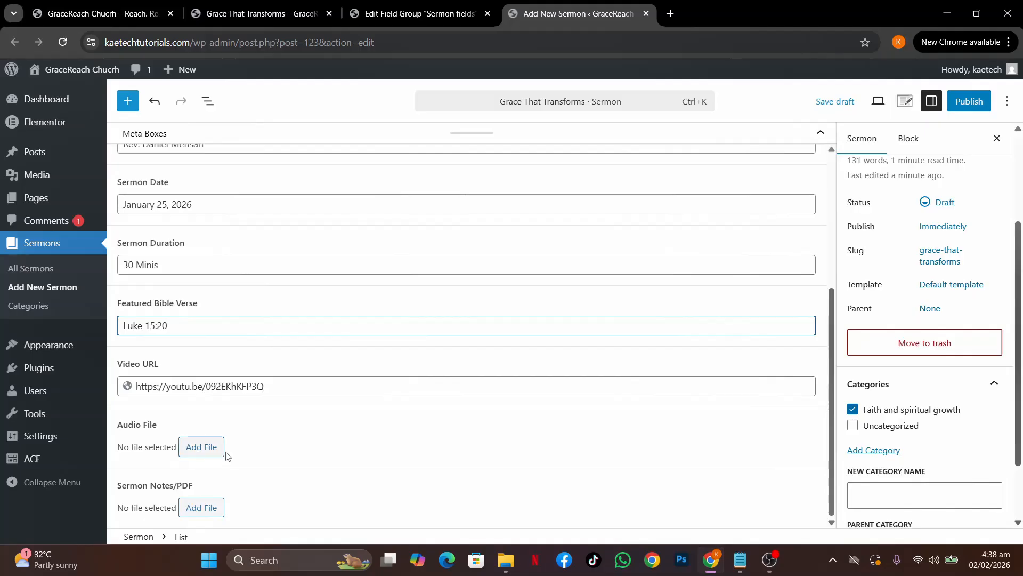
{"action": "left_click", "coordinate": [198, 452]}
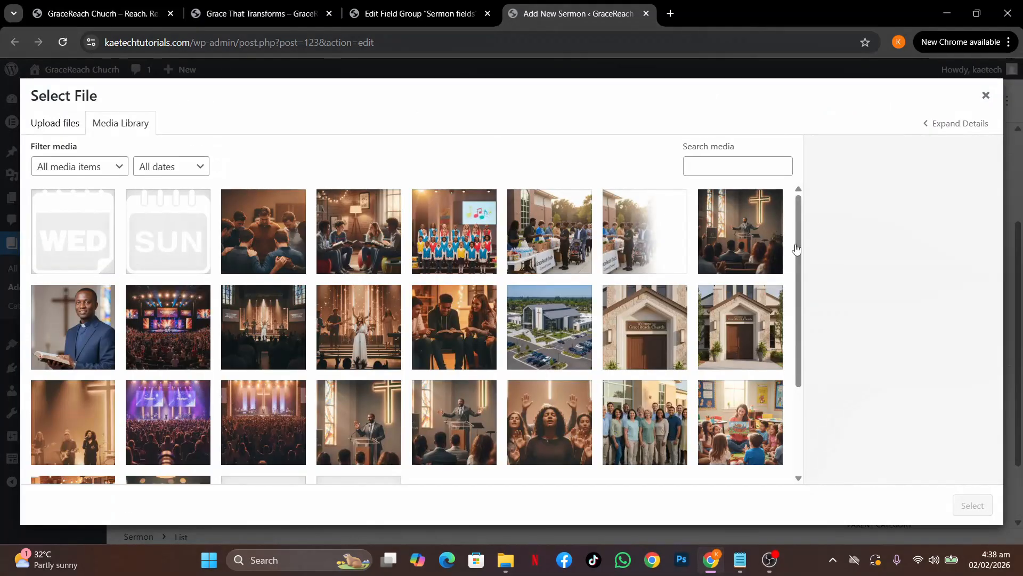
{"action": "left_click", "coordinate": [986, 96]}
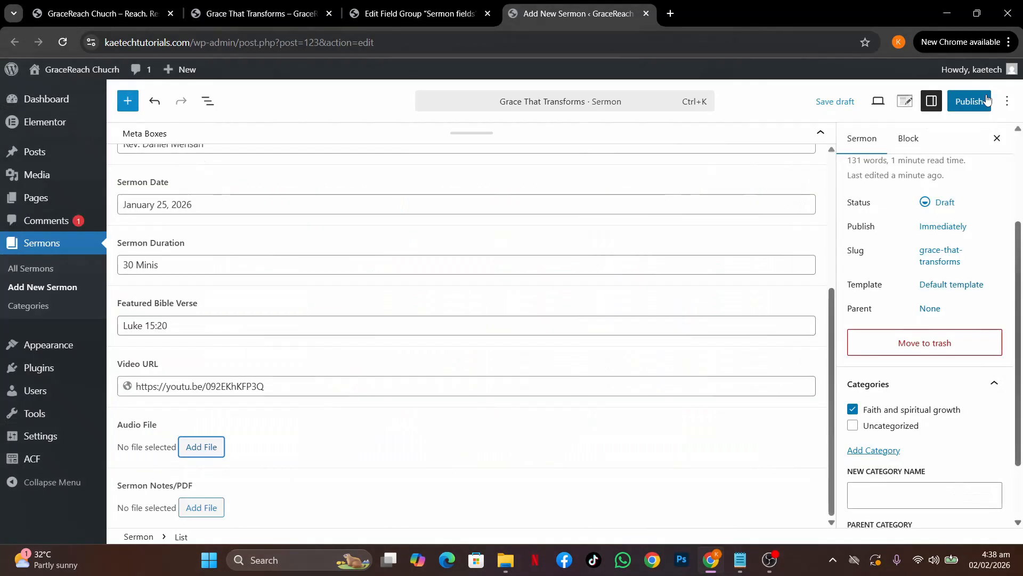
{"action": "left_click", "coordinate": [192, 513]}
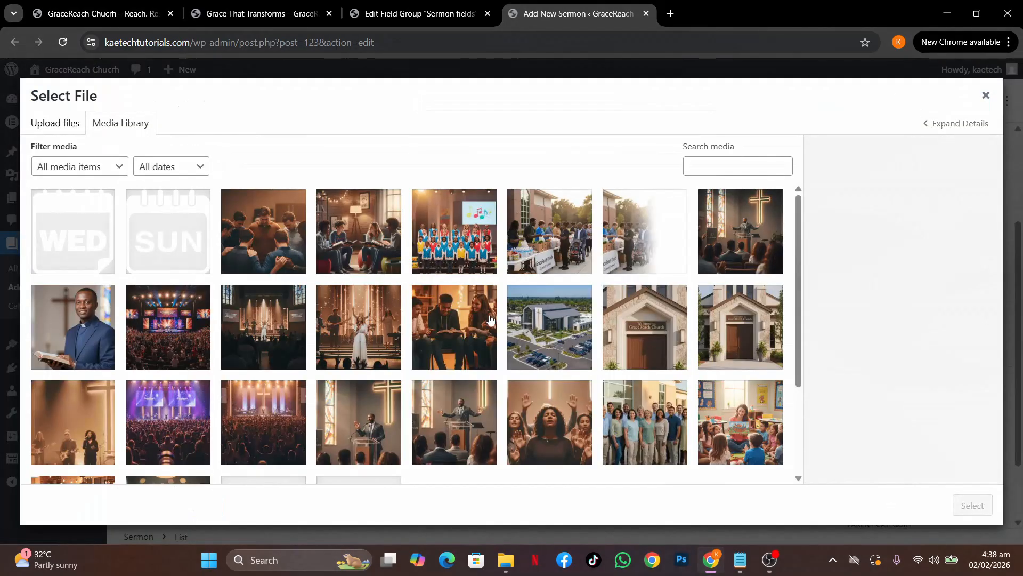
Close the file picker without attaching anything and publish the sermon
{"action": "left_click", "coordinate": [986, 96]}
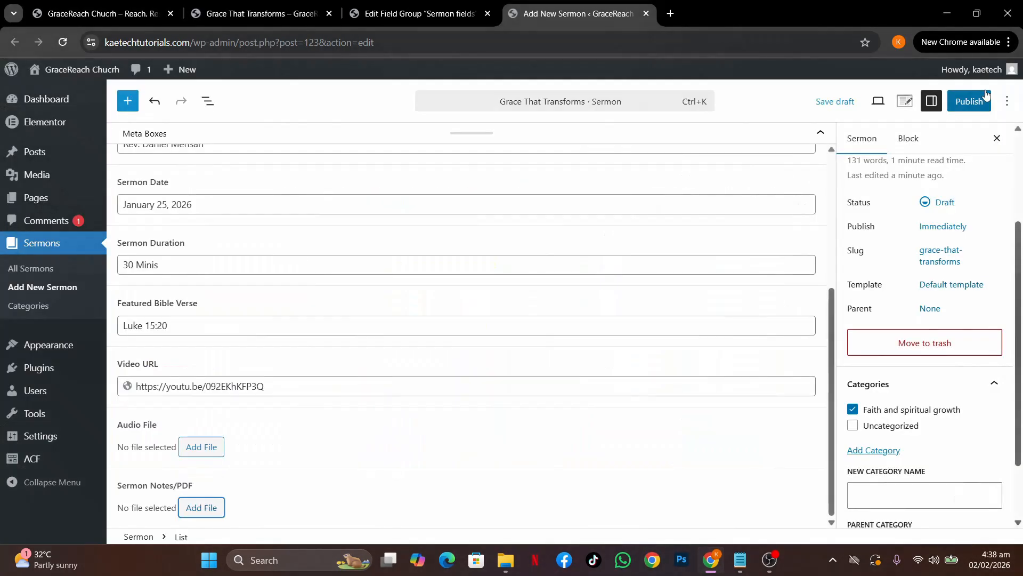
{"action": "scroll", "coordinate": [744, 362], "scroll_direction": "up", "scroll_amount": 4}
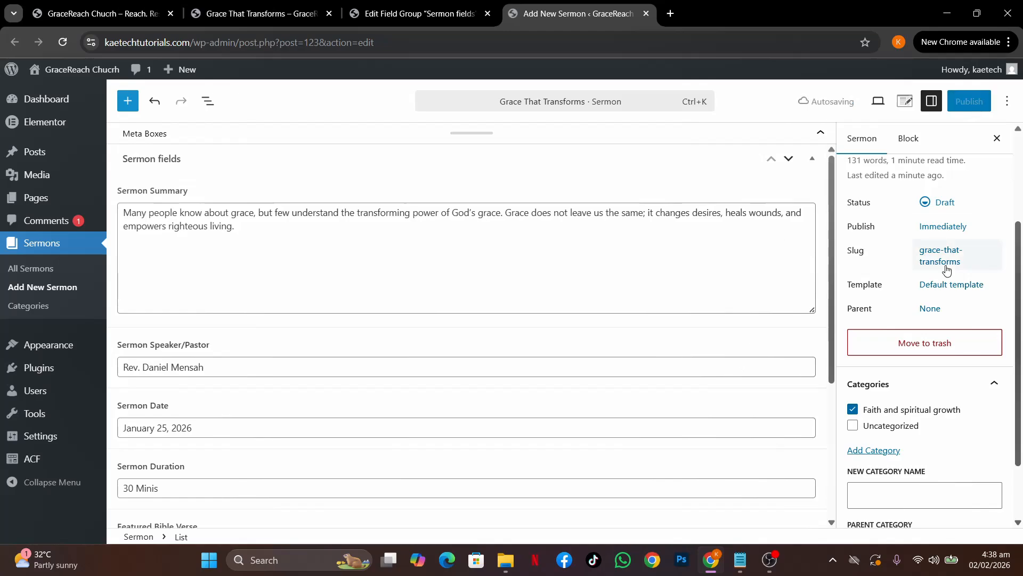
{"action": "scroll", "coordinate": [919, 264], "scroll_direction": "up", "scroll_amount": 3}
{"action": "left_click", "coordinate": [969, 101]}
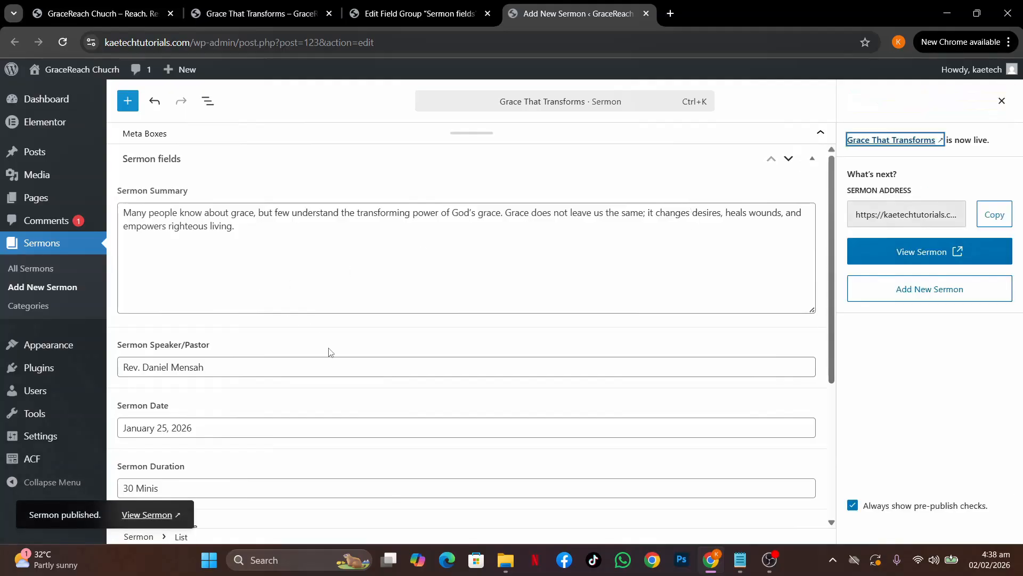
View the published sermon and compare it against the reference sermon page before returning to the editor
{"action": "left_click", "coordinate": [139, 515]}
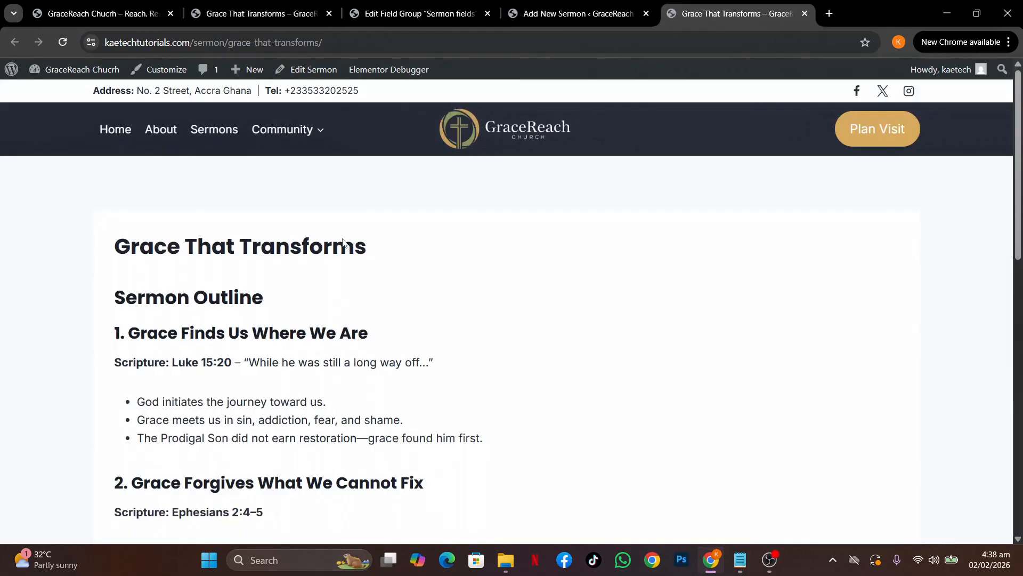
{"action": "scroll", "coordinate": [523, 338], "scroll_direction": "down", "scroll_amount": 15}
{"action": "scroll", "coordinate": [524, 339], "scroll_direction": "up", "scroll_amount": 15}
{"action": "left_click", "coordinate": [272, 14]}
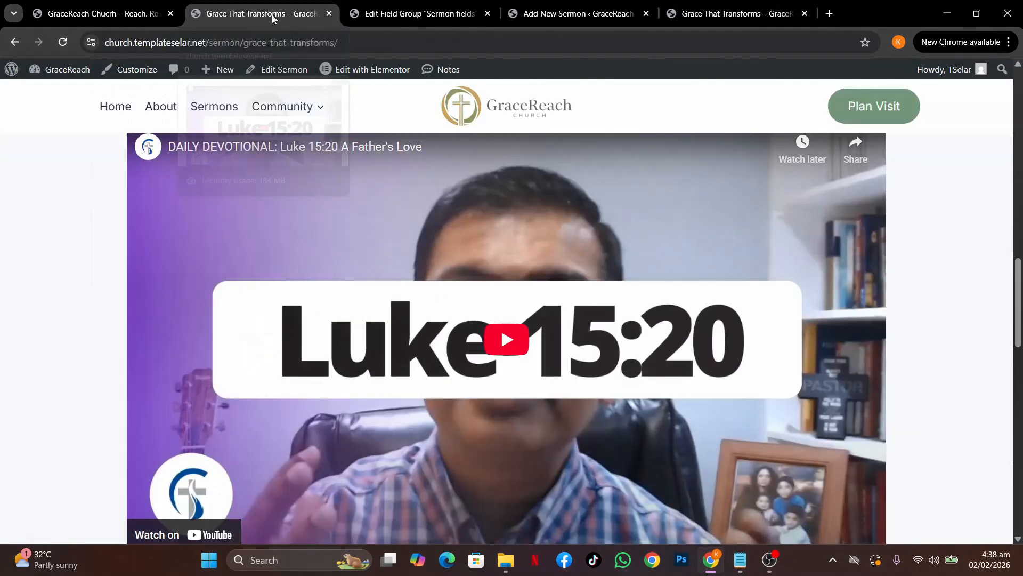
{"action": "scroll", "coordinate": [445, 263], "scroll_direction": "down", "scroll_amount": 5}
{"action": "scroll", "coordinate": [445, 264], "scroll_direction": "up", "scroll_amount": 6}
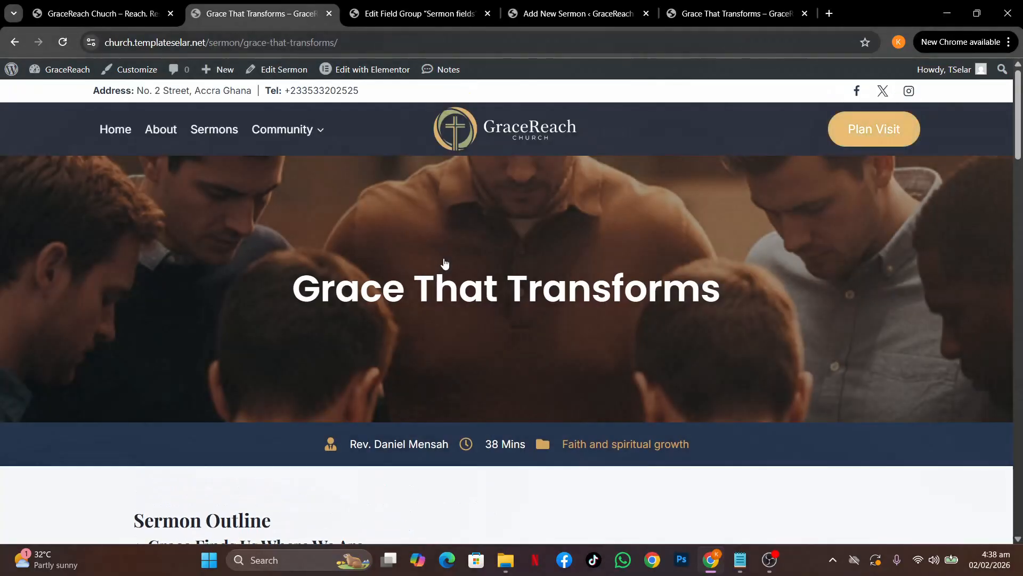
{"action": "scroll", "coordinate": [445, 264], "scroll_direction": "down", "scroll_amount": 15}
{"action": "scroll", "coordinate": [445, 263], "scroll_direction": "up", "scroll_amount": 14}
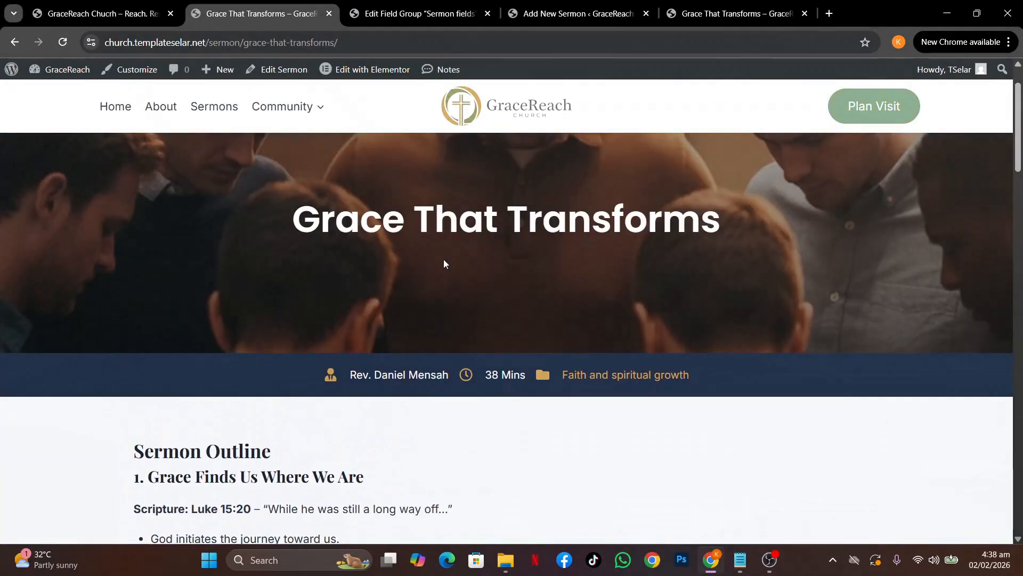
{"action": "scroll", "coordinate": [444, 263], "scroll_direction": "up", "scroll_amount": 2}
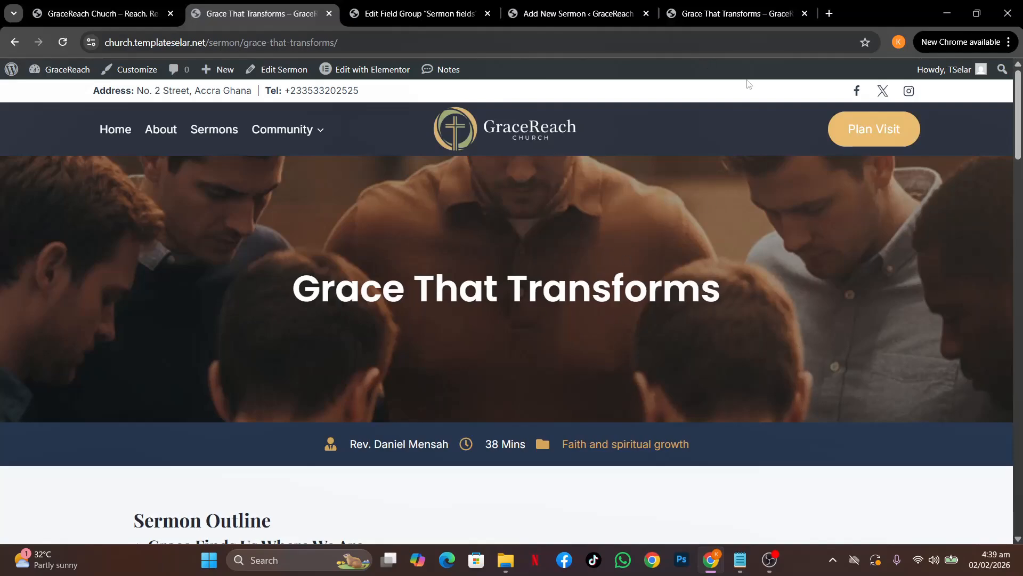
{"action": "left_click", "coordinate": [576, 16]}
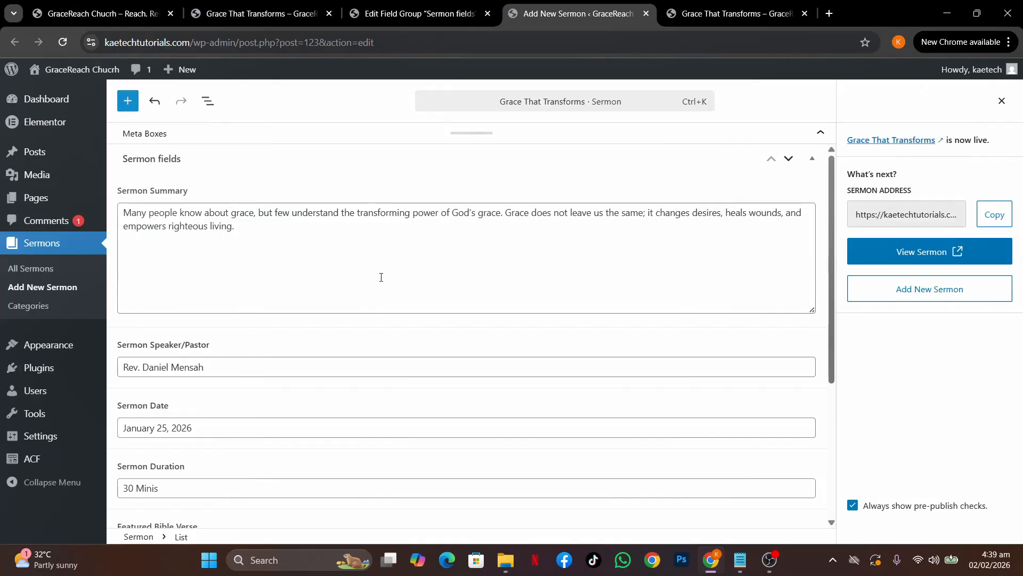
{"action": "left_click", "coordinate": [293, 15]}
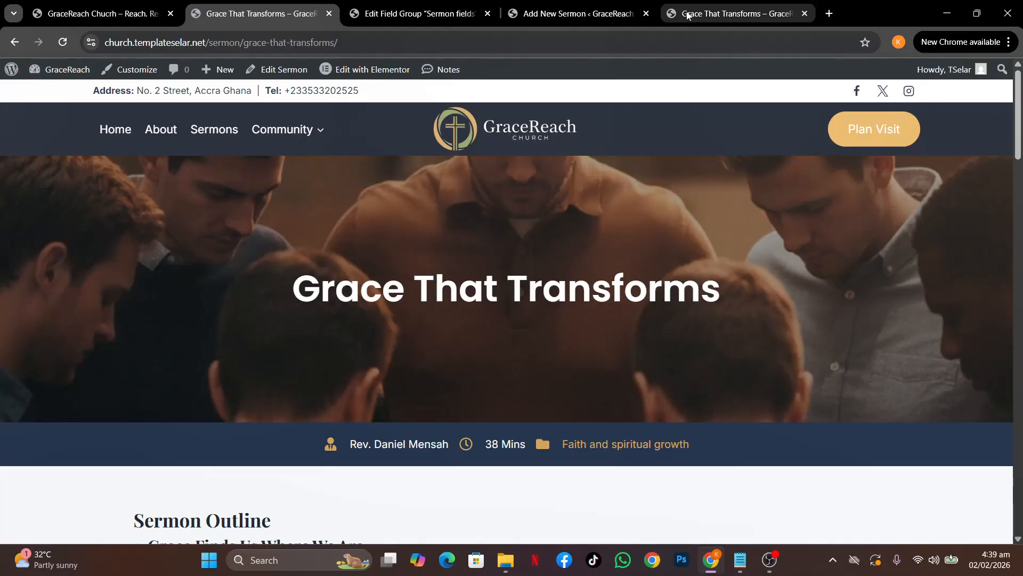
{"action": "mouse_move", "coordinate": [688, 16]}
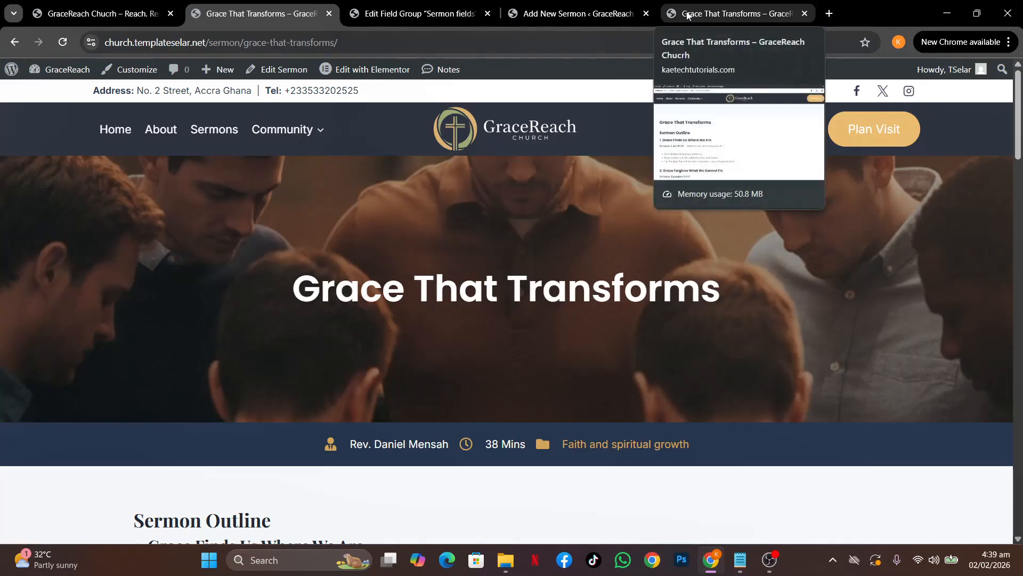
{"action": "left_click", "coordinate": [555, 15]}
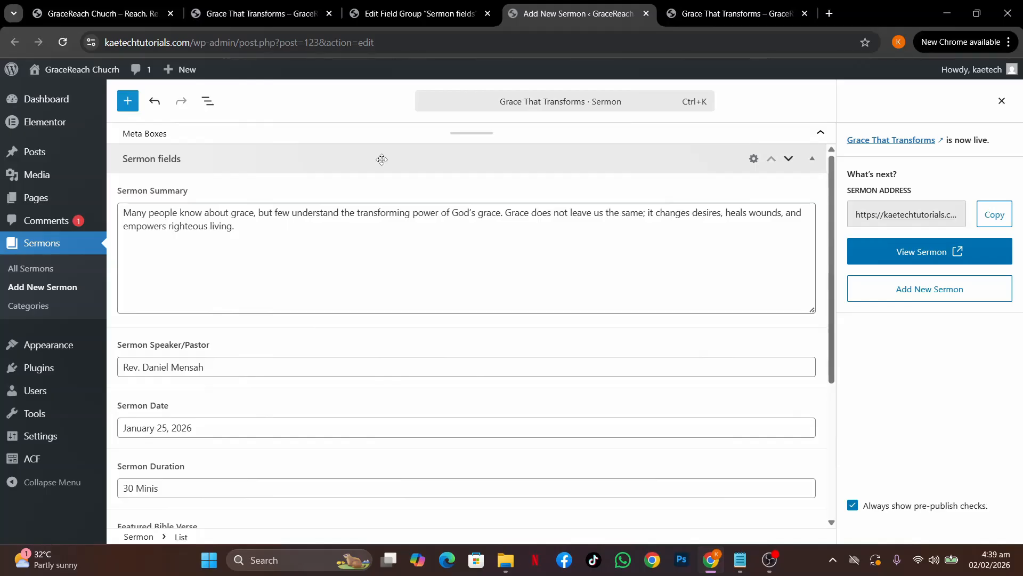
Leave the Sermon fields group for ACF's Post Types list and start a new post type
{"action": "left_click", "coordinate": [398, 15]}
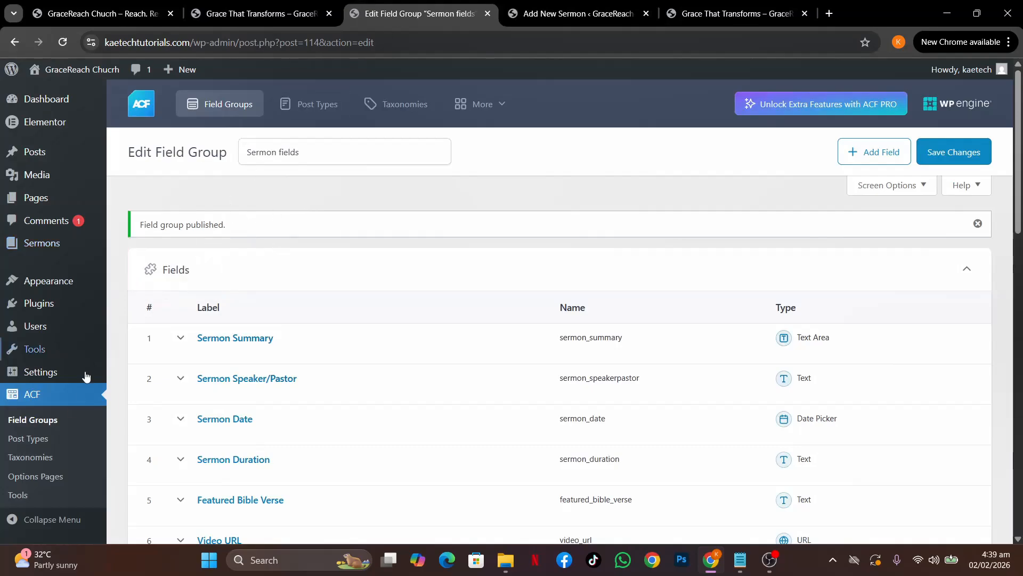
{"action": "left_click", "coordinate": [26, 439]}
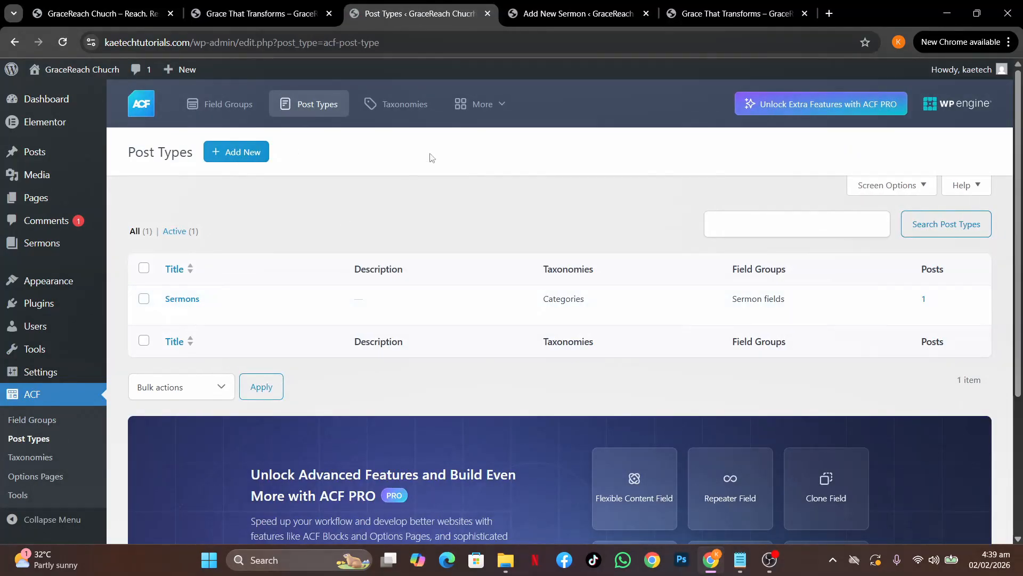
{"action": "left_click", "coordinate": [239, 154]}
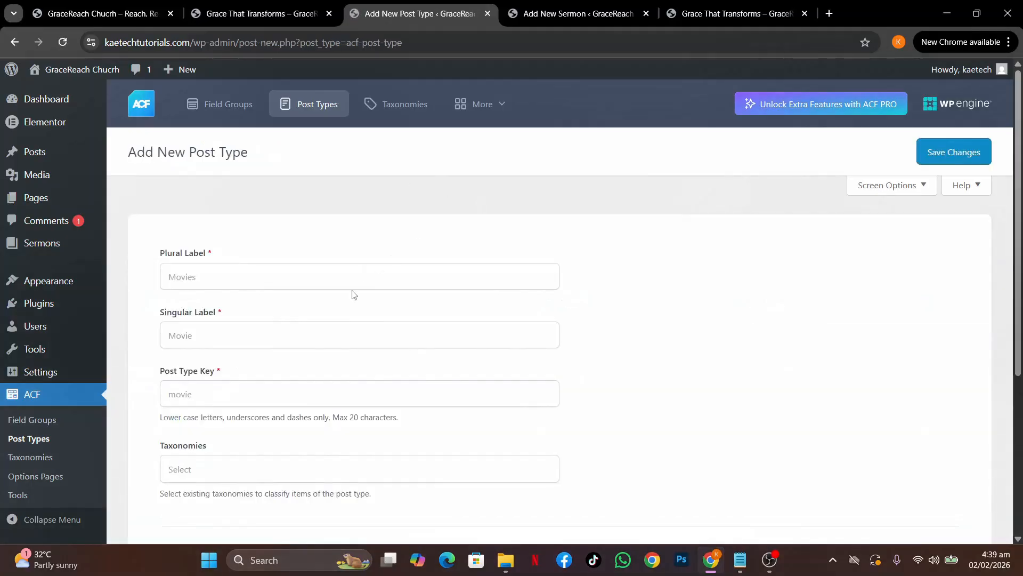
Label the post type 'Events' (plural) and 'Event' (singular), letting the key fill as event
{"action": "left_click", "coordinate": [320, 278]}
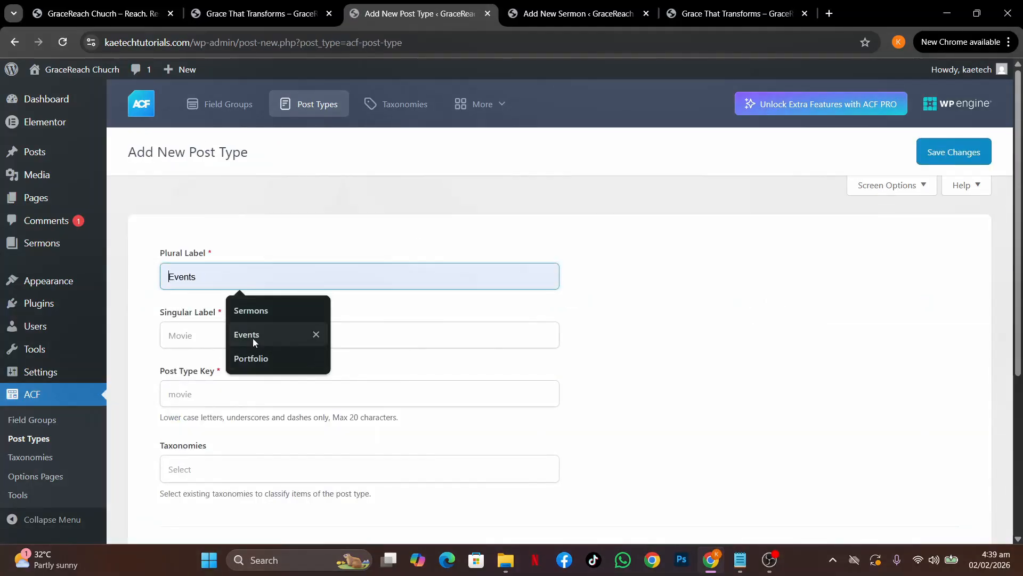
{"action": "left_click", "coordinate": [253, 336]}
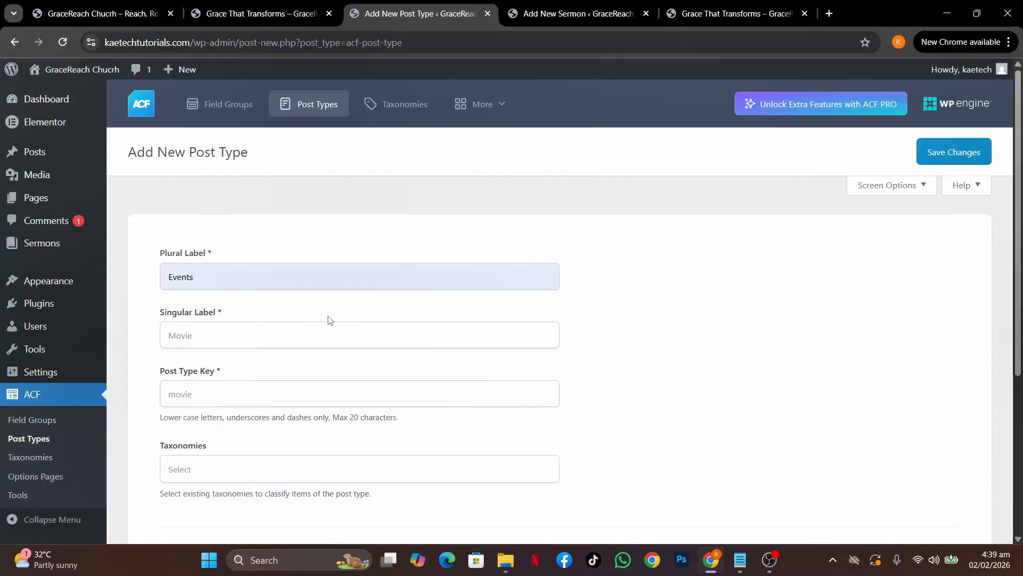
{"action": "left_click", "coordinate": [264, 281]}
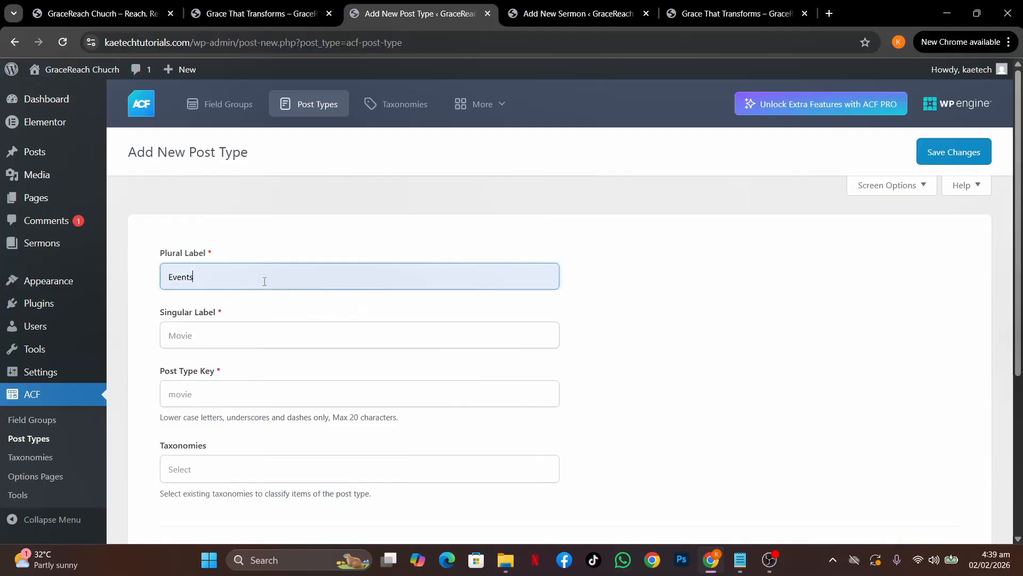
{"action": "key", "text": "BackSpace"}
{"action": "type", "text": "s"}
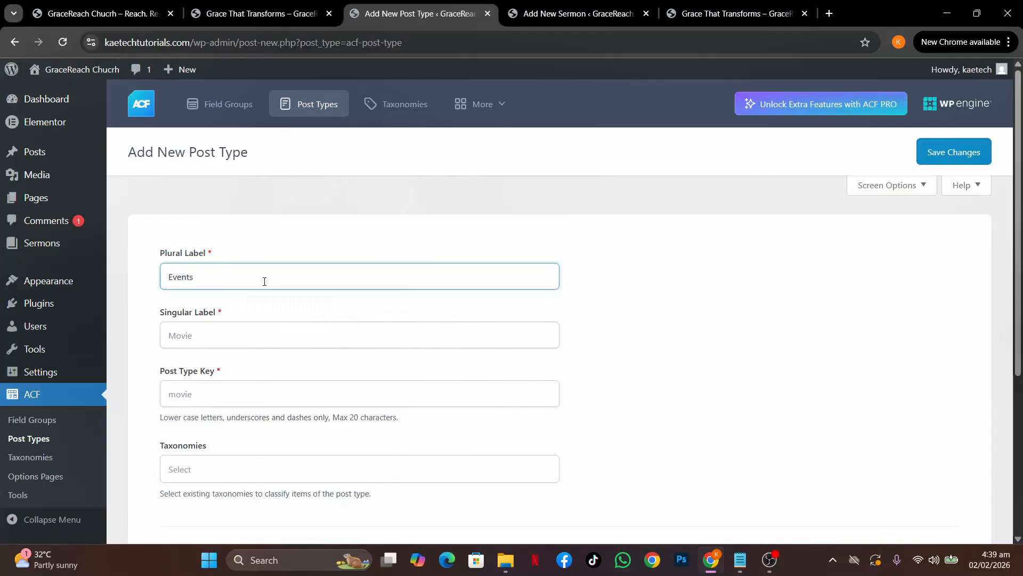
{"action": "left_click", "coordinate": [270, 316]}
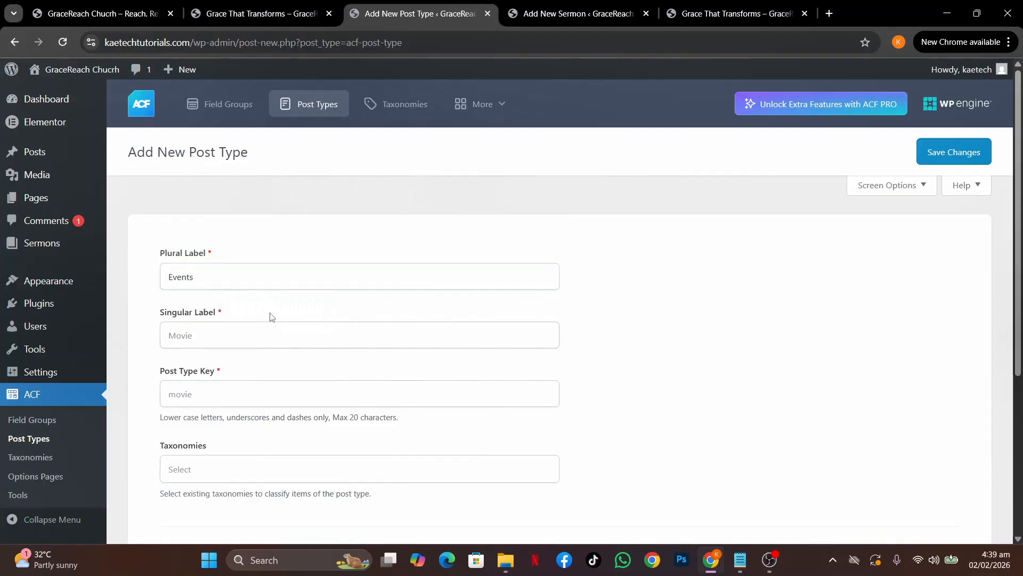
{"action": "left_click", "coordinate": [190, 335]}
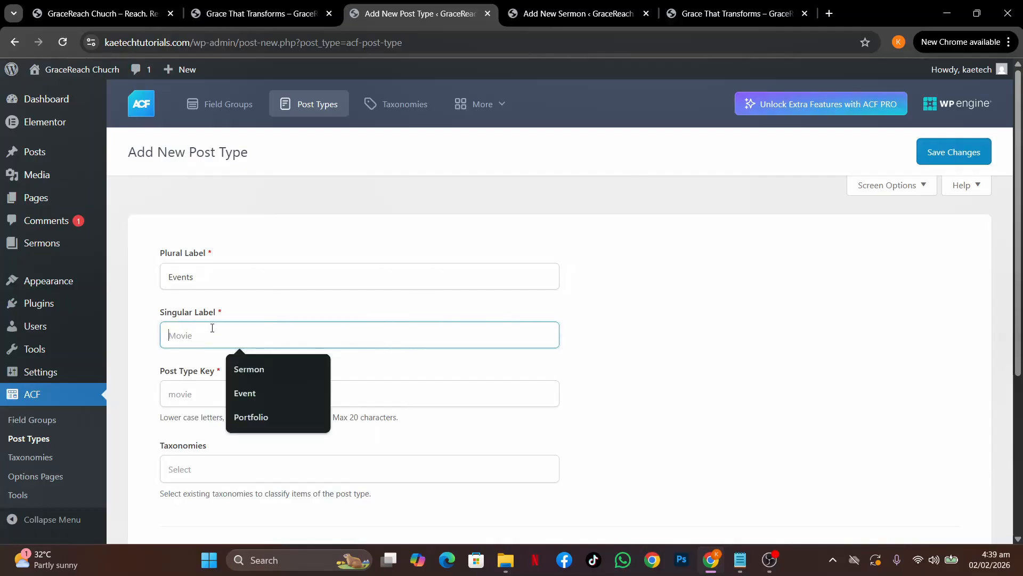
{"action": "left_click", "coordinate": [245, 393]}
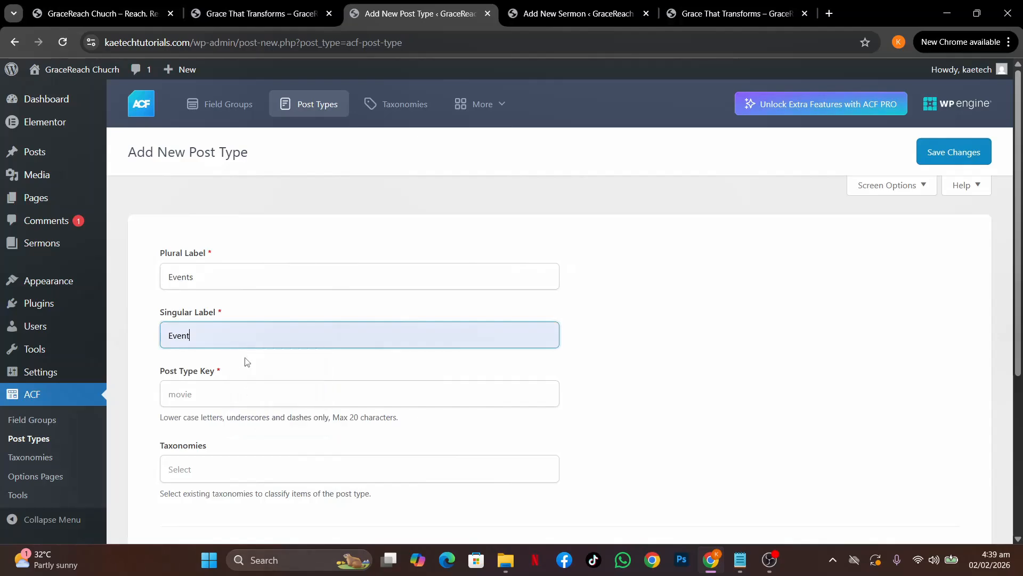
{"action": "left_click", "coordinate": [284, 316]}
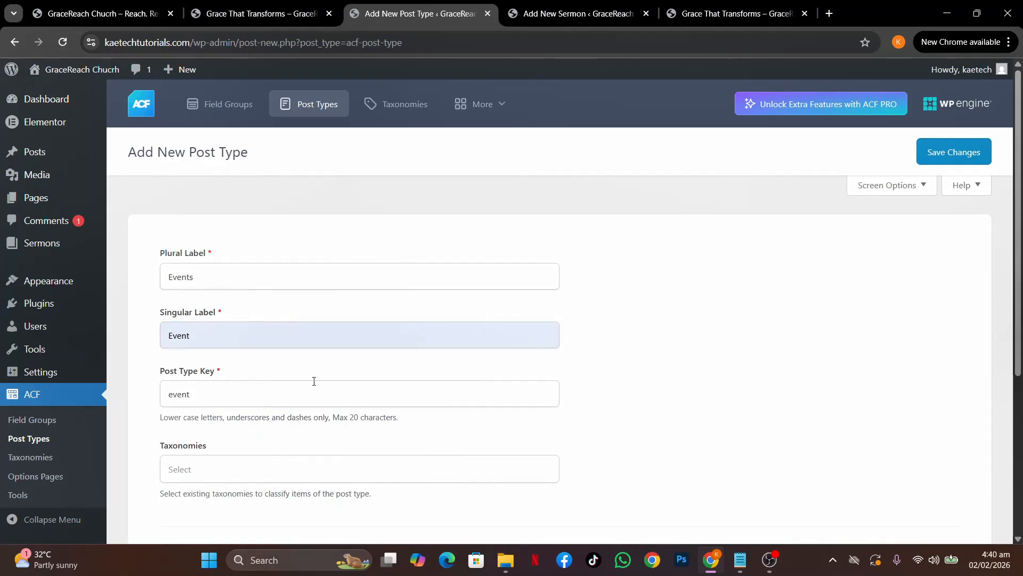
Attach the Category taxonomy to the new post type
{"action": "scroll", "coordinate": [314, 380], "scroll_direction": "down", "scroll_amount": 2}
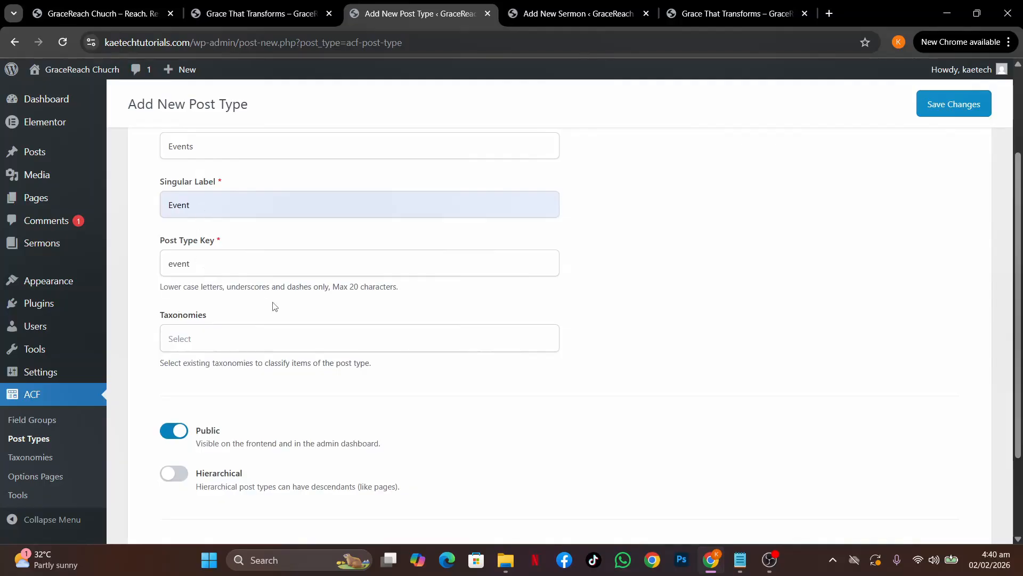
{"action": "scroll", "coordinate": [274, 306], "scroll_direction": "down", "scroll_amount": 1}
{"action": "left_click", "coordinate": [194, 276]}
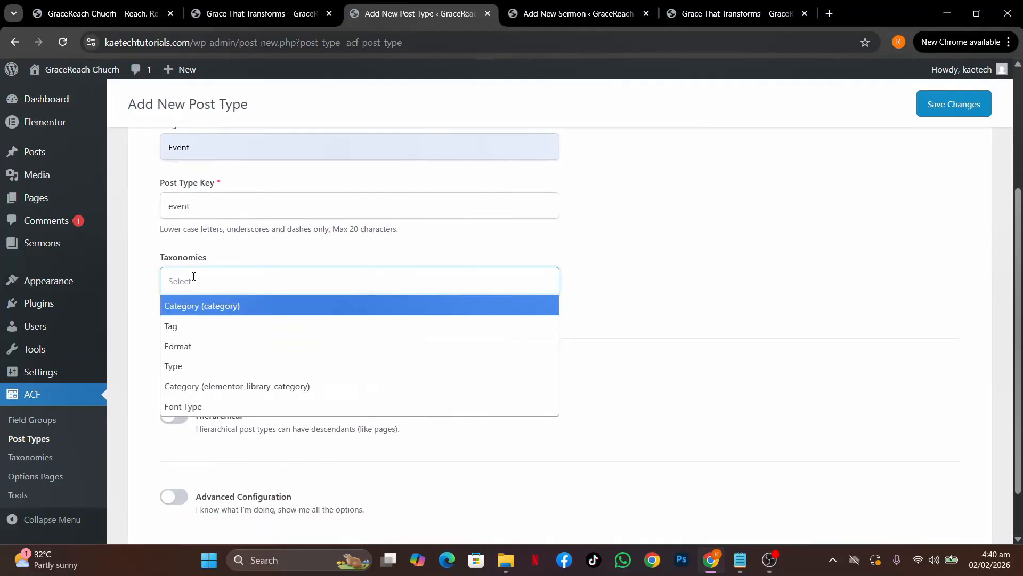
{"action": "left_click", "coordinate": [225, 305]}
{"action": "scroll", "coordinate": [341, 352], "scroll_direction": "down", "scroll_amount": 1}
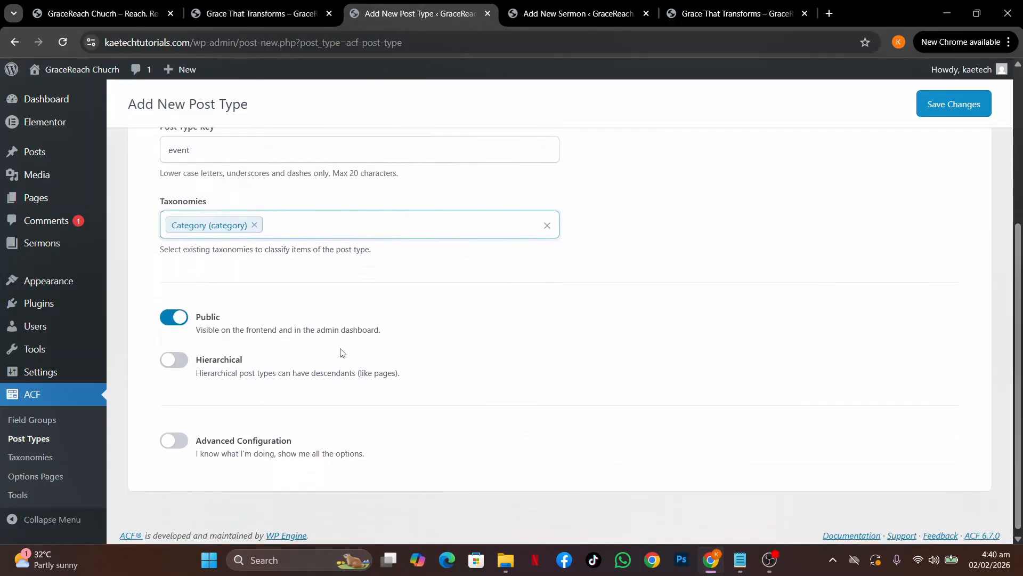
Turn on Advanced Configuration and enable Post Formats and Page Attributes support
{"action": "left_click", "coordinate": [173, 436]}
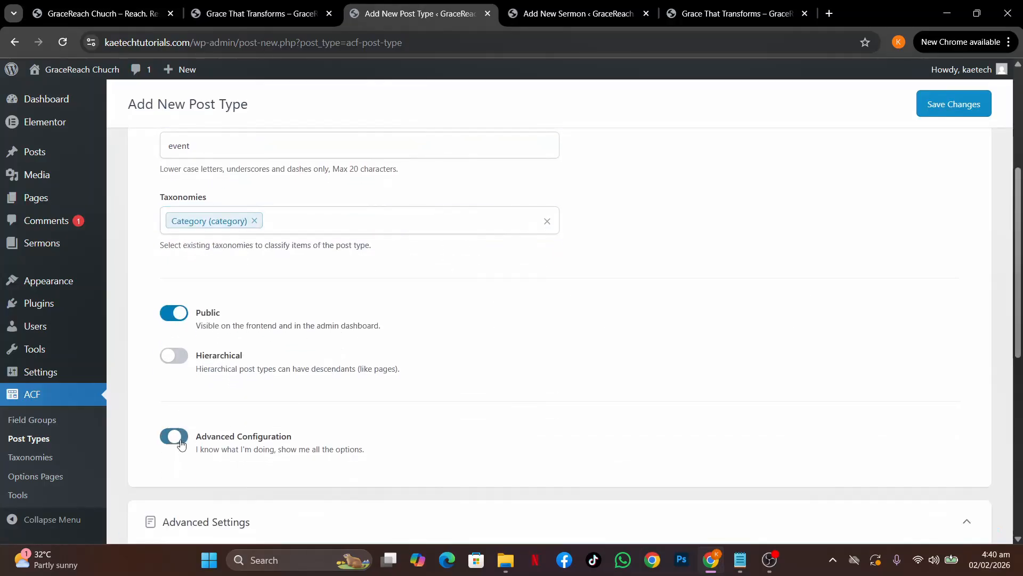
{"action": "scroll", "coordinate": [473, 439], "scroll_direction": "down", "scroll_amount": 5}
{"action": "scroll", "coordinate": [474, 438], "scroll_direction": "down", "scroll_amount": 2}
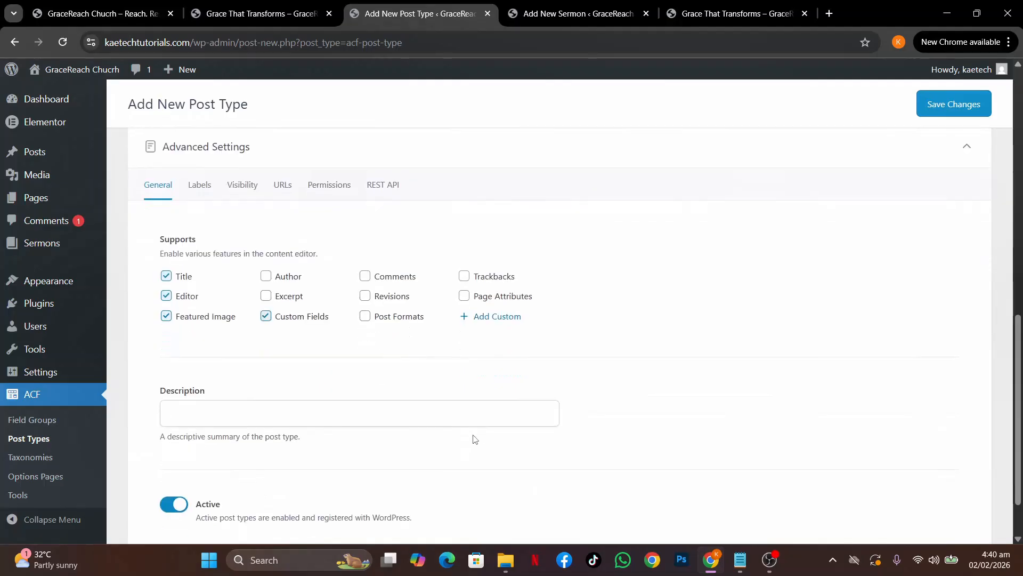
{"action": "left_click", "coordinate": [365, 316]}
{"action": "left_click", "coordinate": [463, 295]}
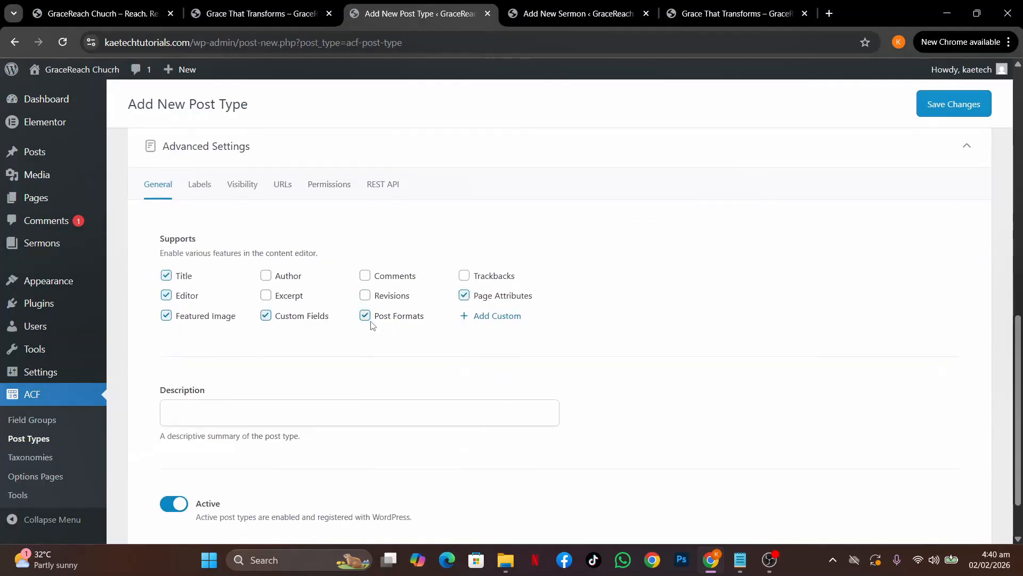
Review the Labels settings, then bring up the Visibility and menu icon settings
{"action": "scroll", "coordinate": [537, 322], "scroll_direction": "down", "scroll_amount": 2}
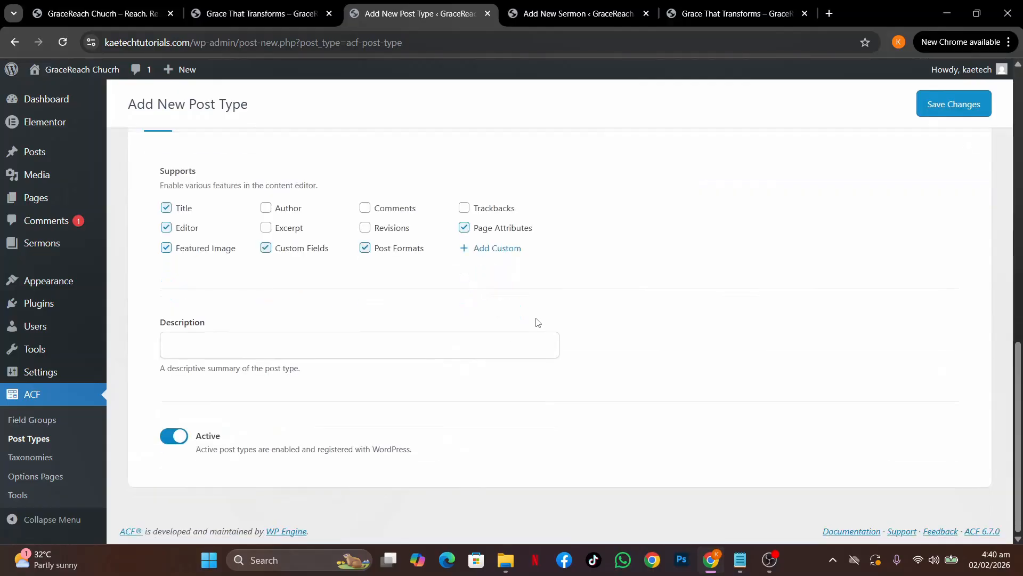
{"action": "scroll", "coordinate": [537, 321], "scroll_direction": "up", "scroll_amount": 2}
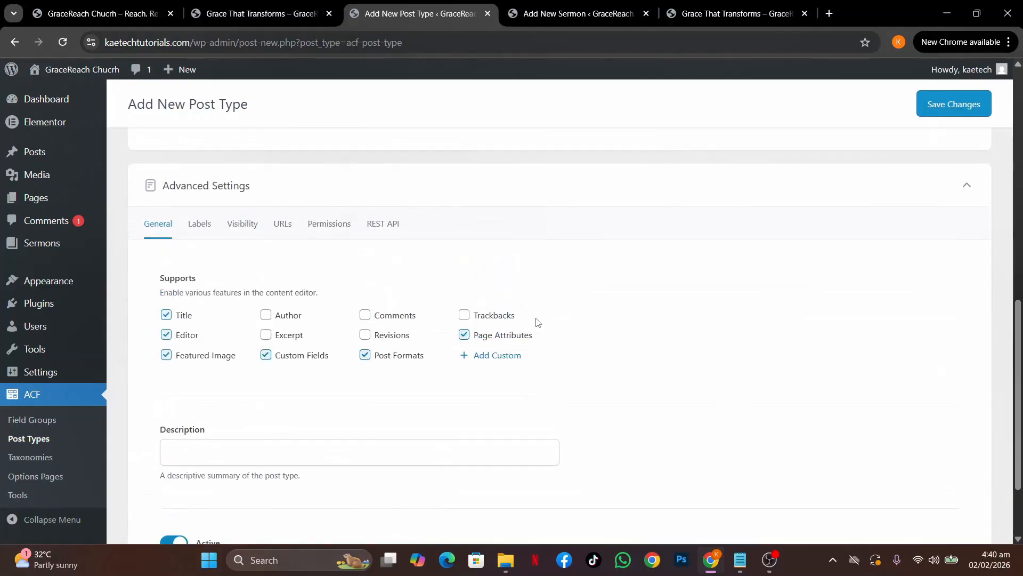
{"action": "left_click", "coordinate": [201, 241]}
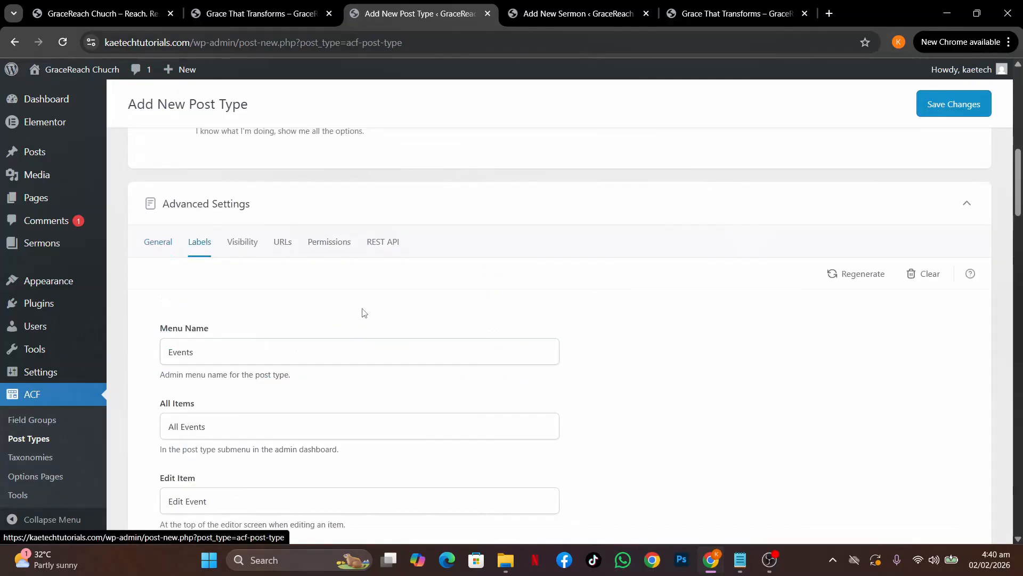
{"action": "scroll", "coordinate": [362, 313], "scroll_direction": "down", "scroll_amount": 8}
{"action": "scroll", "coordinate": [363, 313], "scroll_direction": "up", "scroll_amount": 10}
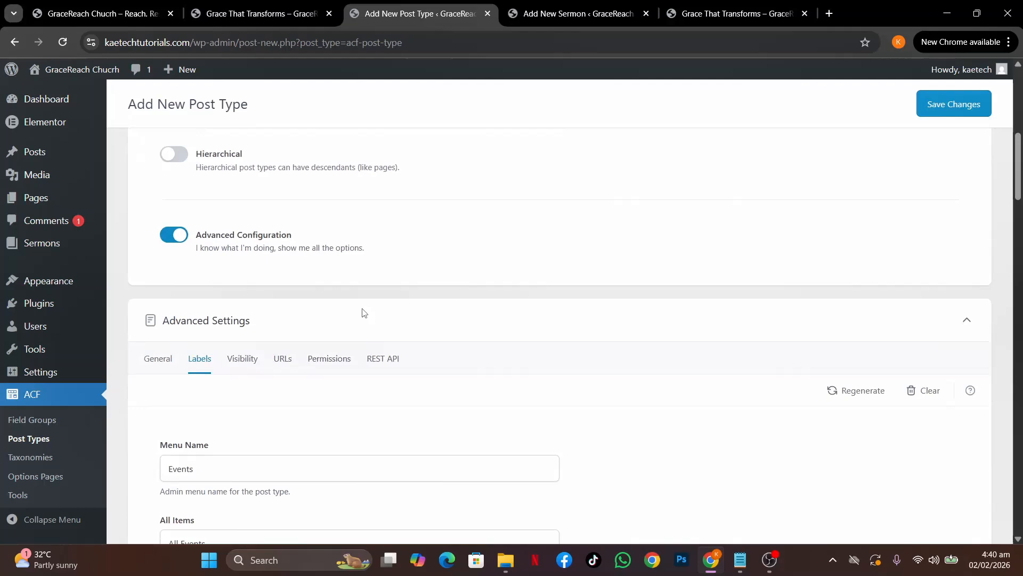
{"action": "left_click", "coordinate": [249, 368]}
{"action": "scroll", "coordinate": [370, 423], "scroll_direction": "down", "scroll_amount": 5}
{"action": "scroll", "coordinate": [371, 422], "scroll_direction": "down", "scroll_amount": 1}
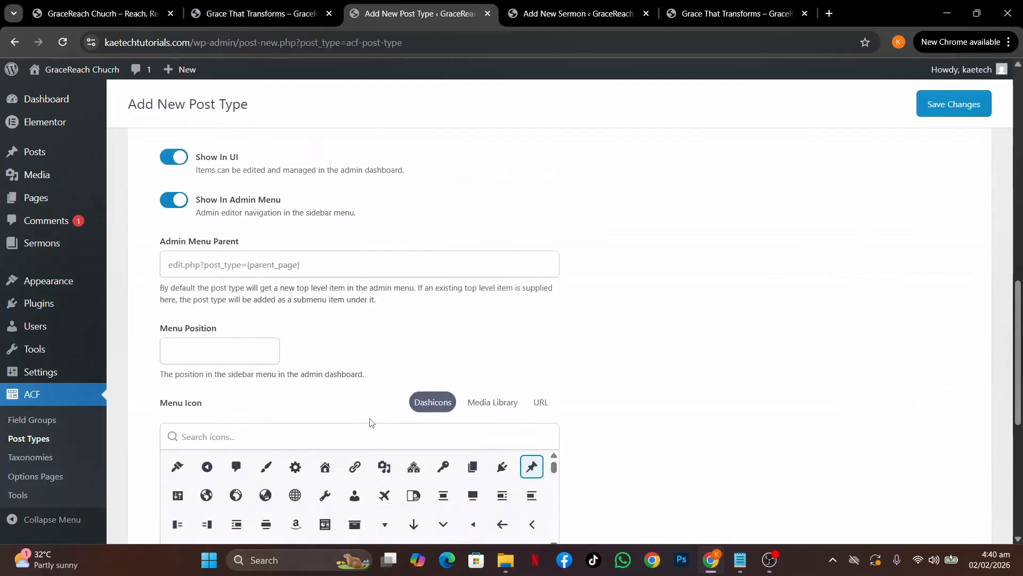
{"action": "scroll", "coordinate": [371, 422], "scroll_direction": "down", "scroll_amount": 5}
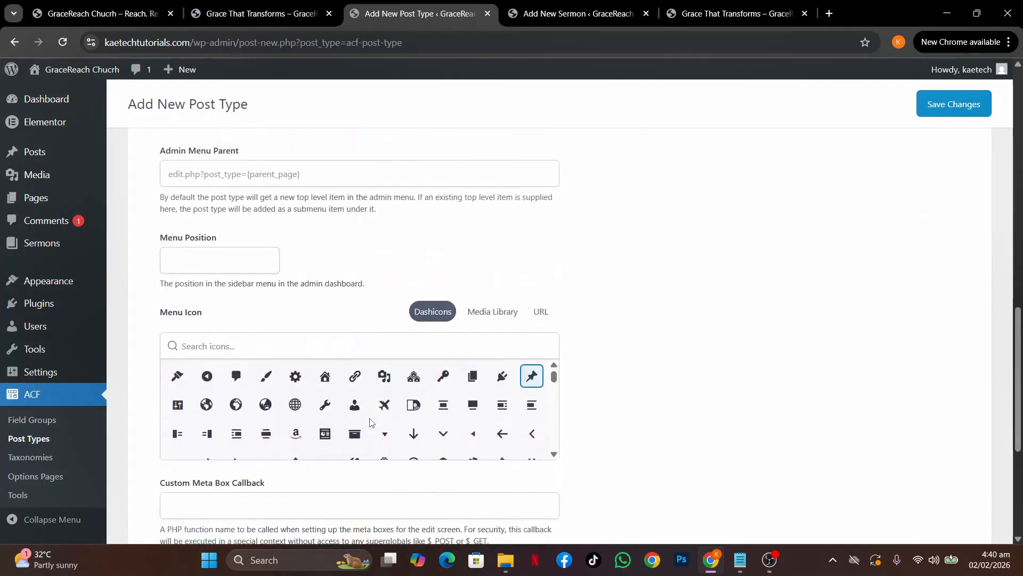
{"action": "scroll", "coordinate": [371, 423], "scroll_direction": "up", "scroll_amount": 2}
{"action": "scroll", "coordinate": [432, 433], "scroll_direction": "down", "scroll_amount": 1}
{"action": "scroll", "coordinate": [432, 433], "scroll_direction": "up", "scroll_amount": 1}
Search icons for 'loc', clear the search, and pick the Calendar (alt) dashicon as menu icon
{"action": "left_click", "coordinate": [314, 346]}
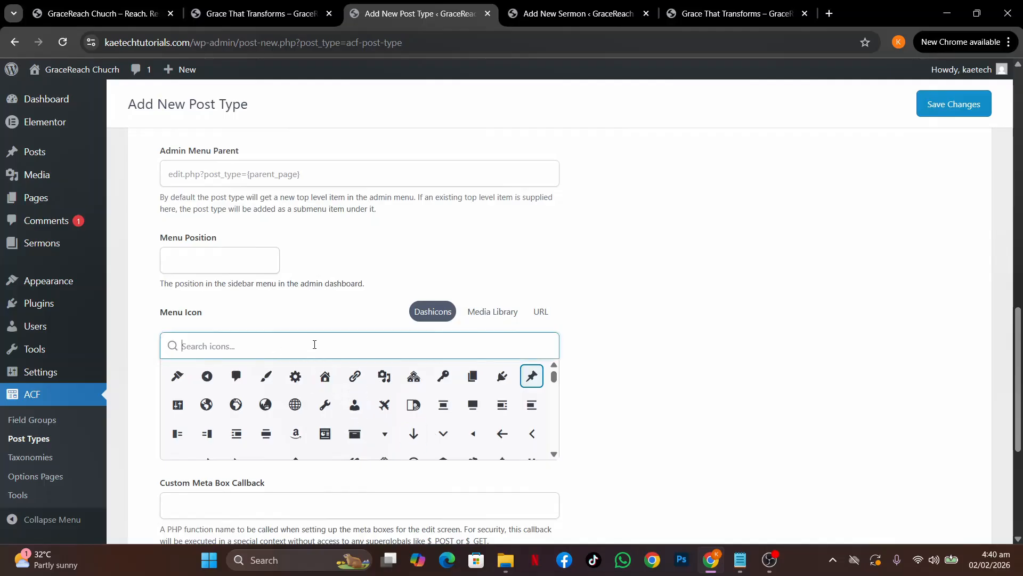
{"action": "type", "text": "loc"}
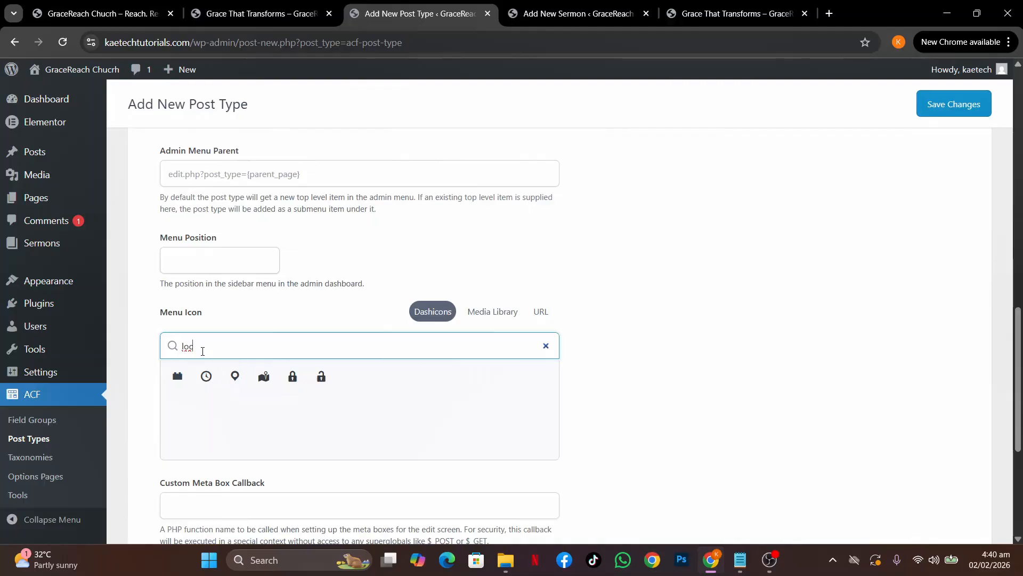
{"action": "left_click_drag", "start_coordinate": [203, 351], "coordinate": [179, 352]}
{"action": "key", "text": "BackSpace"}
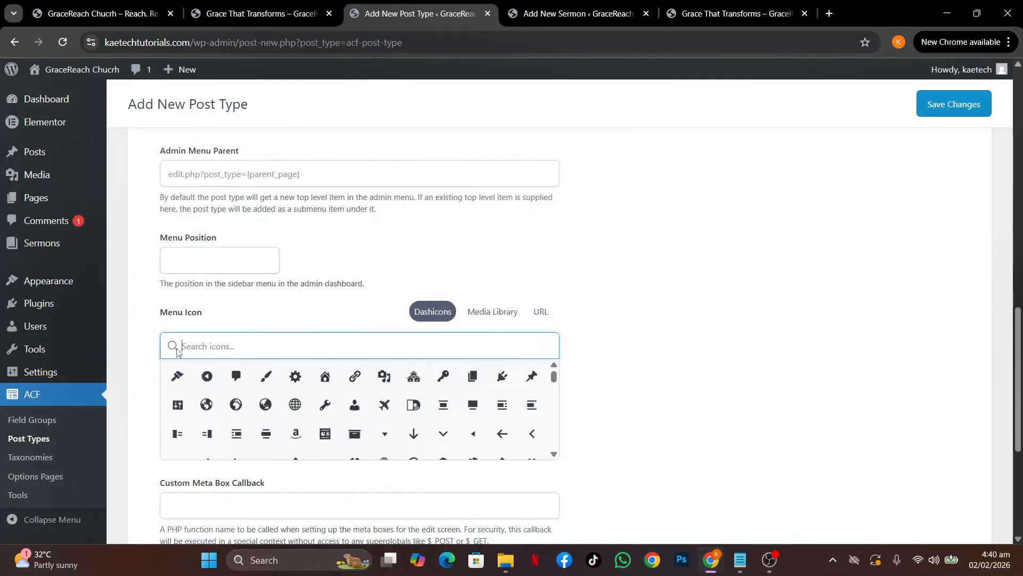
{"action": "scroll", "coordinate": [386, 426], "scroll_direction": "down", "scroll_amount": 5}
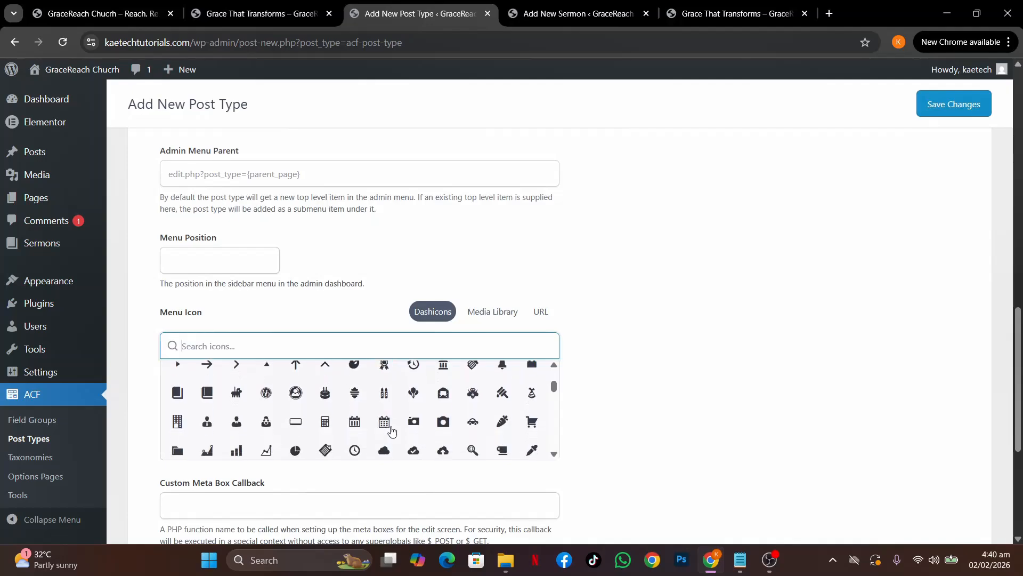
{"action": "scroll", "coordinate": [392, 430], "scroll_direction": "down", "scroll_amount": 1}
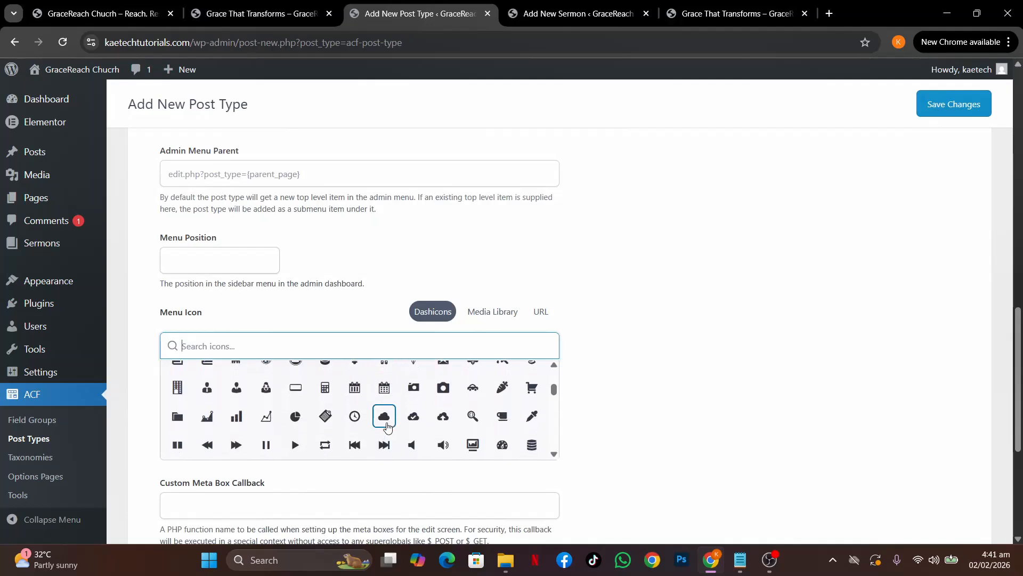
{"action": "left_click", "coordinate": [382, 394]}
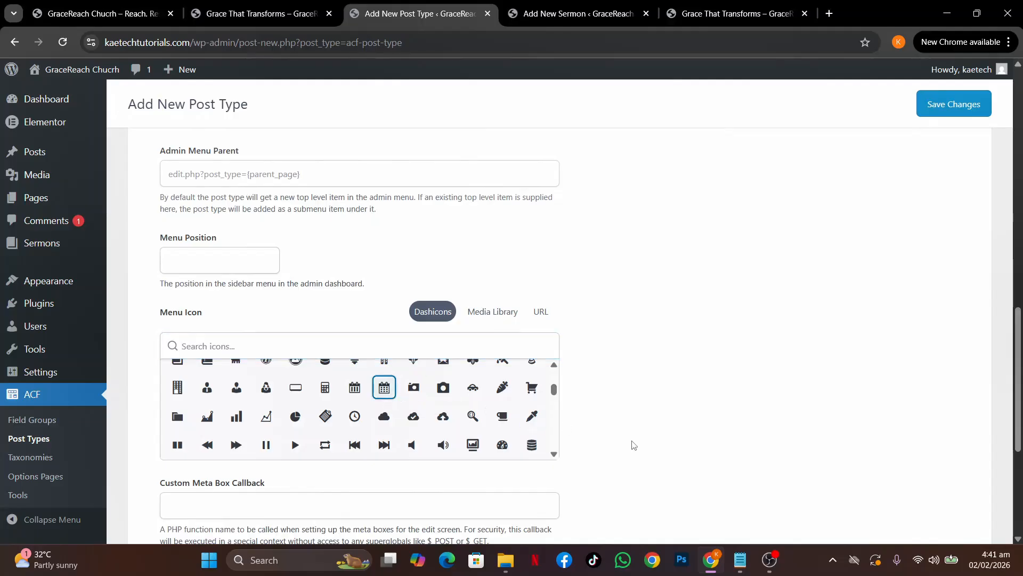
{"action": "scroll", "coordinate": [590, 384], "scroll_direction": "down", "scroll_amount": 5}
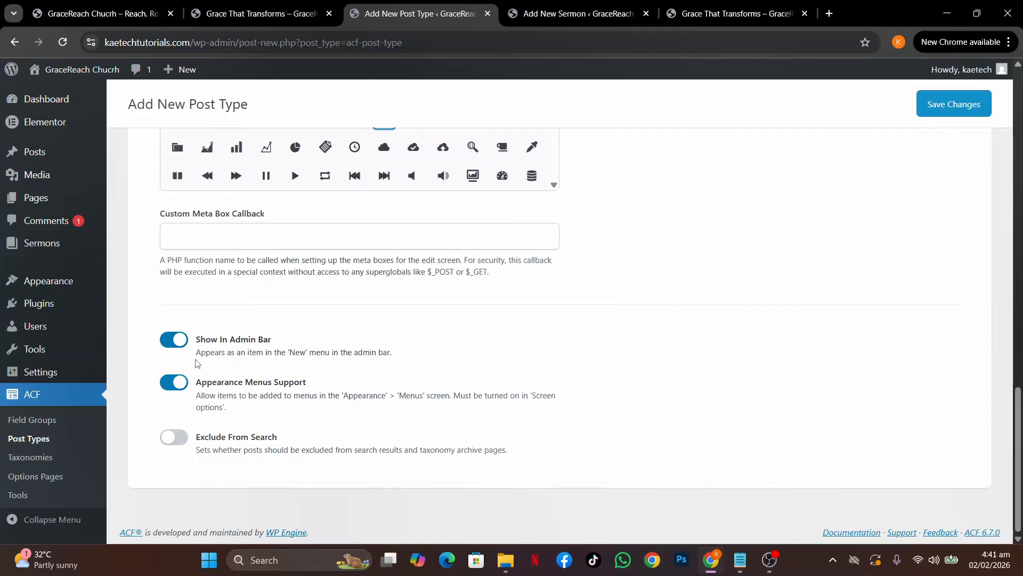
{"action": "scroll", "coordinate": [659, 302], "scroll_direction": "up", "scroll_amount": 10}
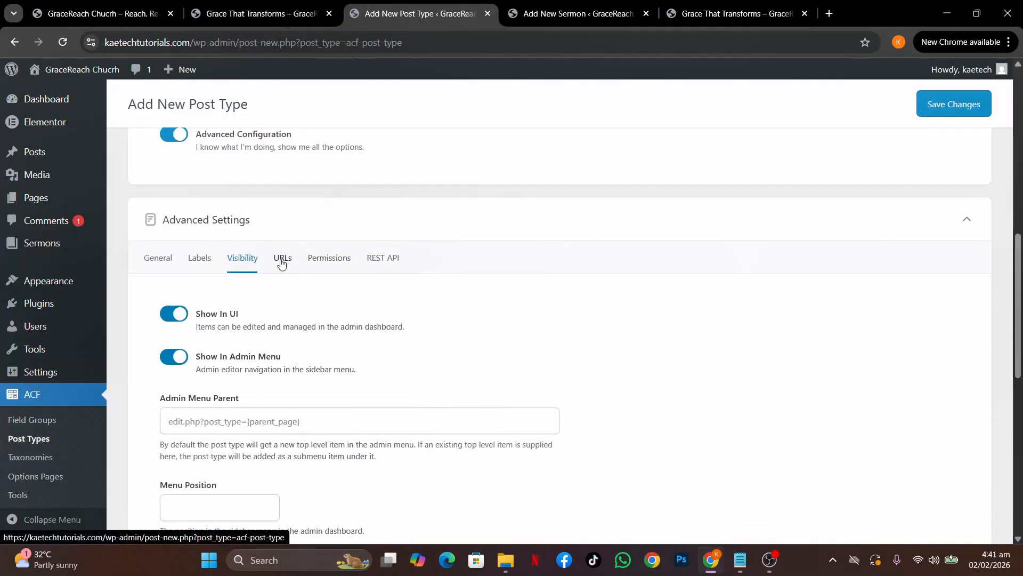
Enable an archive for the post type with the archive slug 'events'
{"action": "left_click", "coordinate": [294, 252]}
{"action": "scroll", "coordinate": [542, 393], "scroll_direction": "down", "scroll_amount": 2}
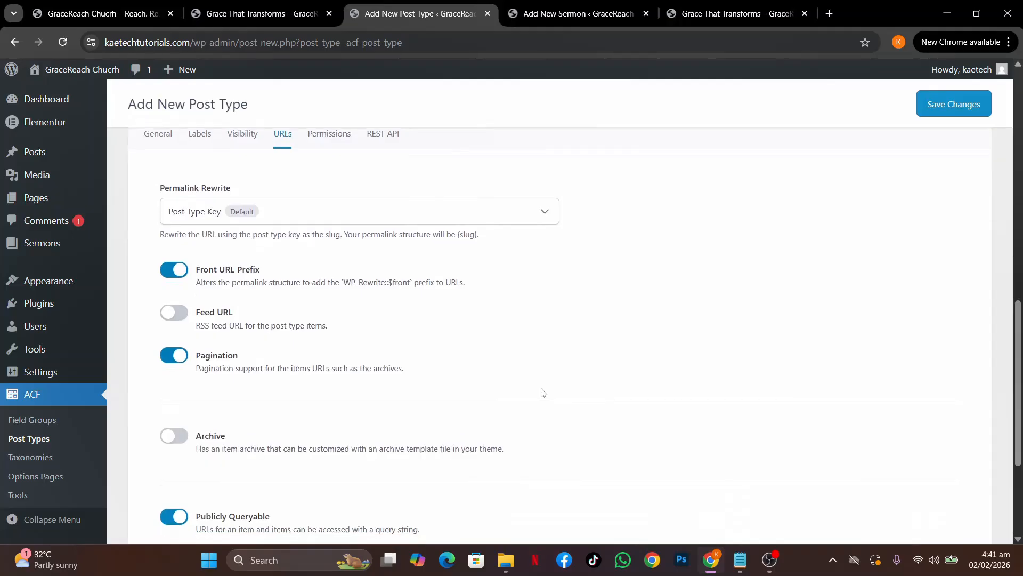
{"action": "left_click", "coordinate": [202, 440]}
{"action": "scroll", "coordinate": [405, 464], "scroll_direction": "down", "scroll_amount": 2}
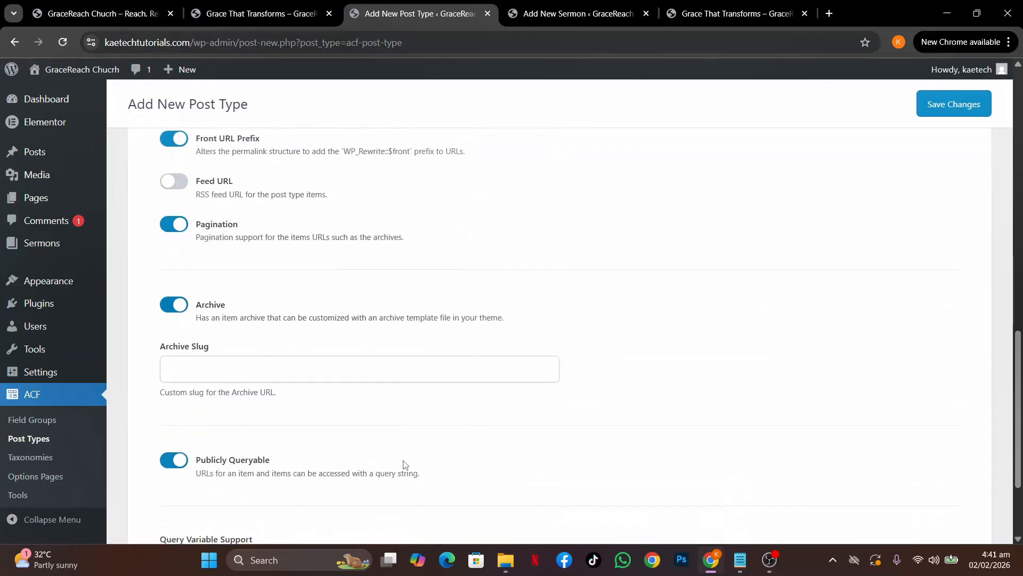
{"action": "left_click", "coordinate": [203, 366]}
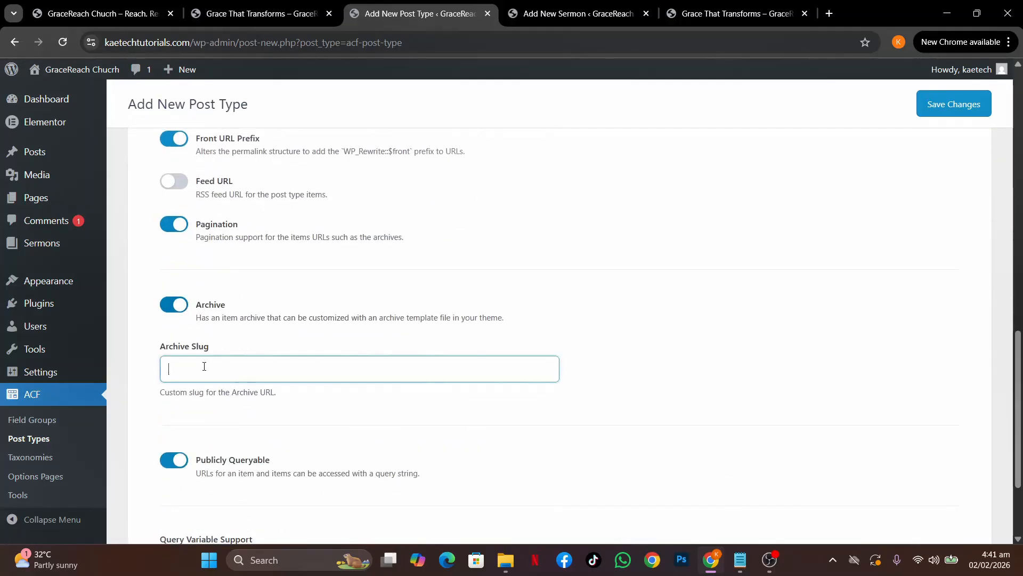
{"action": "left_click", "coordinate": [246, 427]}
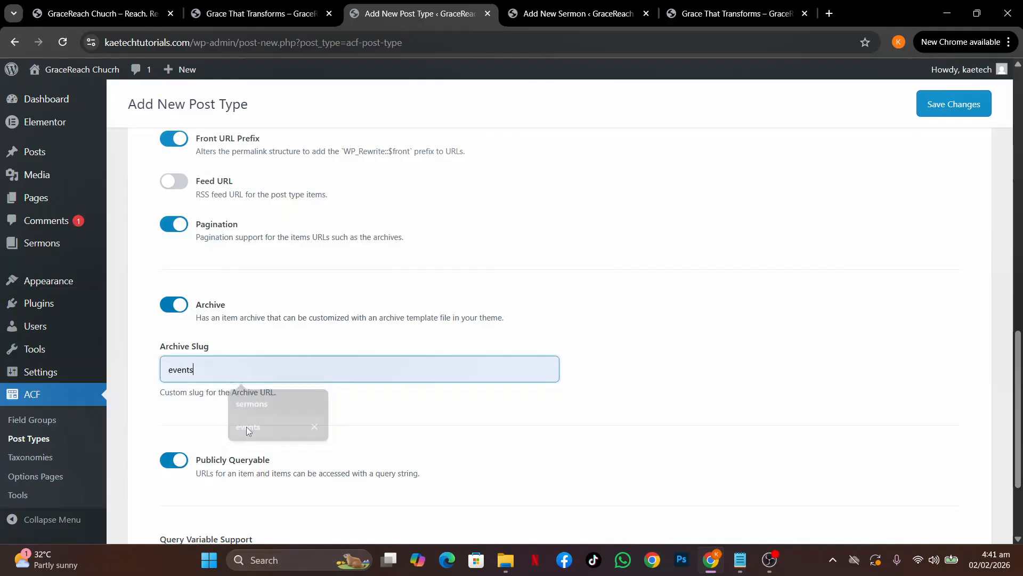
{"action": "left_click", "coordinate": [551, 348]}
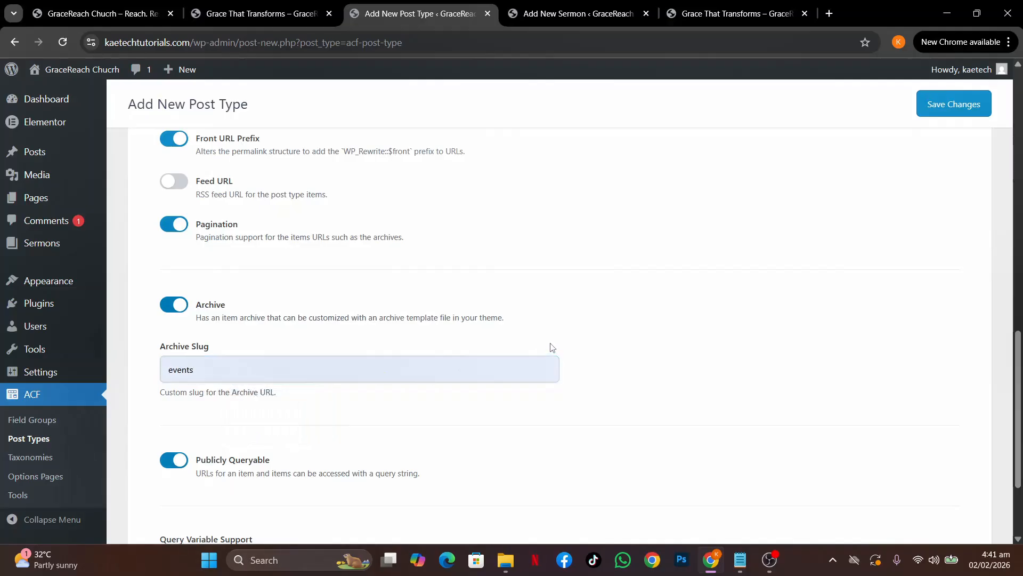
{"action": "scroll", "coordinate": [550, 346], "scroll_direction": "up", "scroll_amount": 5}
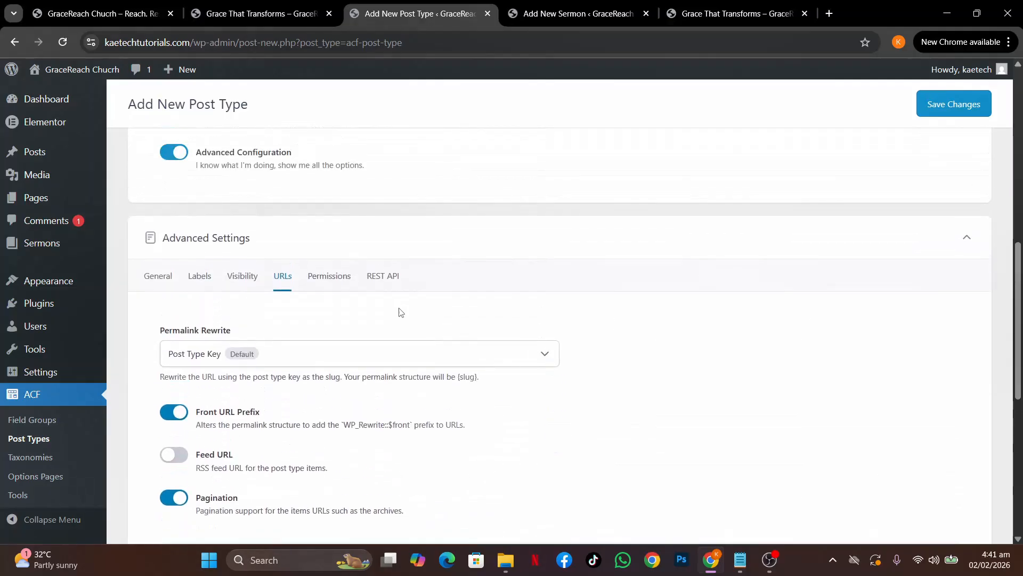
Check the Permissions settings and save, creating the Events post type
{"action": "left_click", "coordinate": [323, 275]}
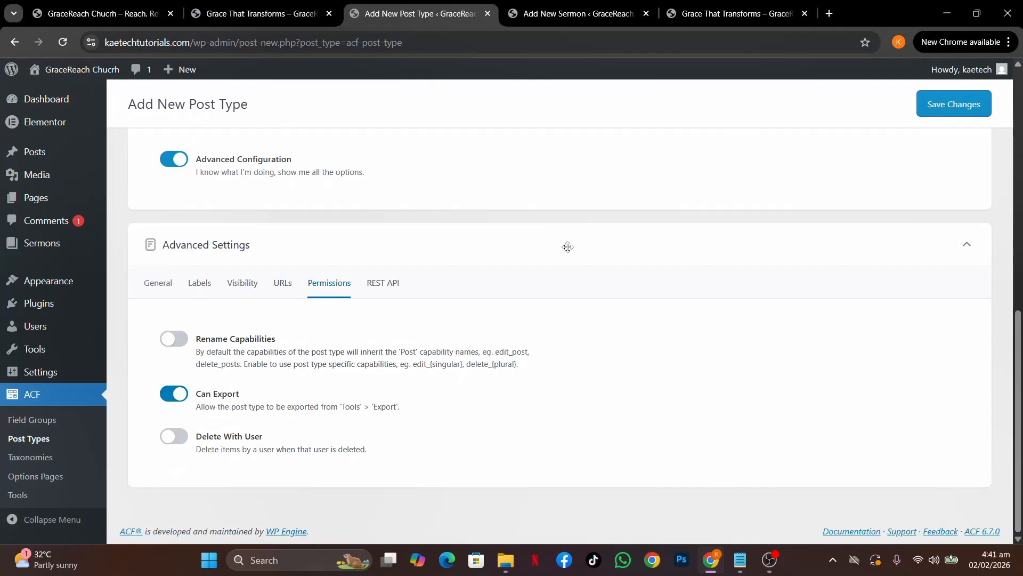
{"action": "scroll", "coordinate": [567, 245], "scroll_direction": "up", "scroll_amount": 15}
{"action": "left_click", "coordinate": [951, 153]}
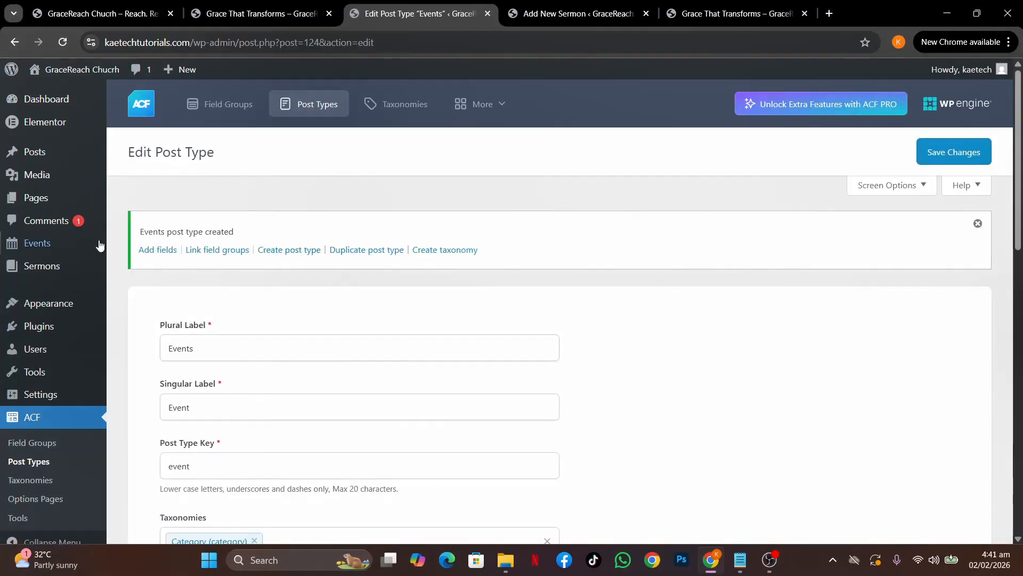
Start adding fields for Events and select the Event Start Date line in the field notes
{"action": "mouse_move", "coordinate": [33, 247]}
{"action": "left_click", "coordinate": [160, 251]}
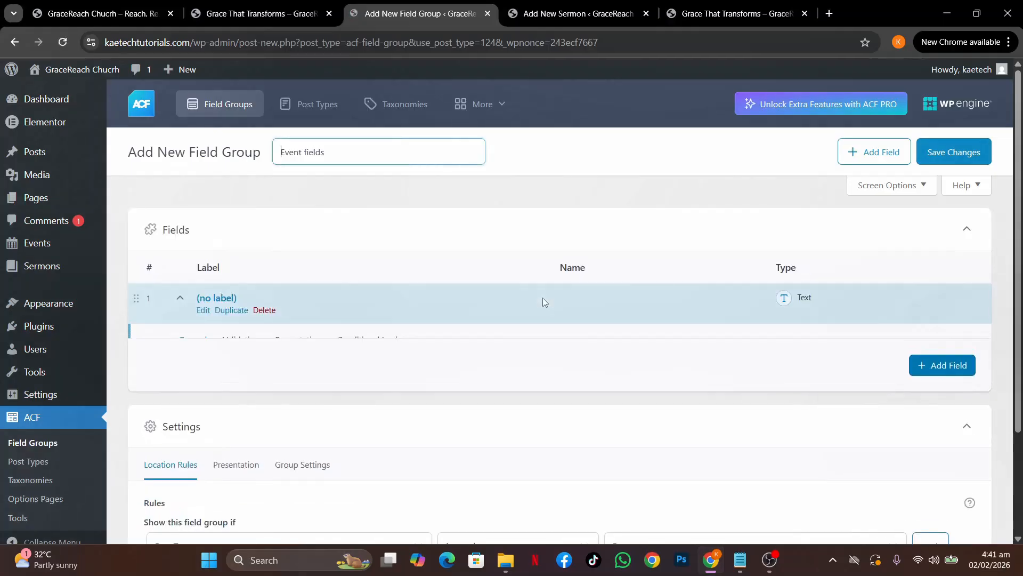
{"action": "scroll", "coordinate": [542, 298], "scroll_direction": "down", "scroll_amount": 2}
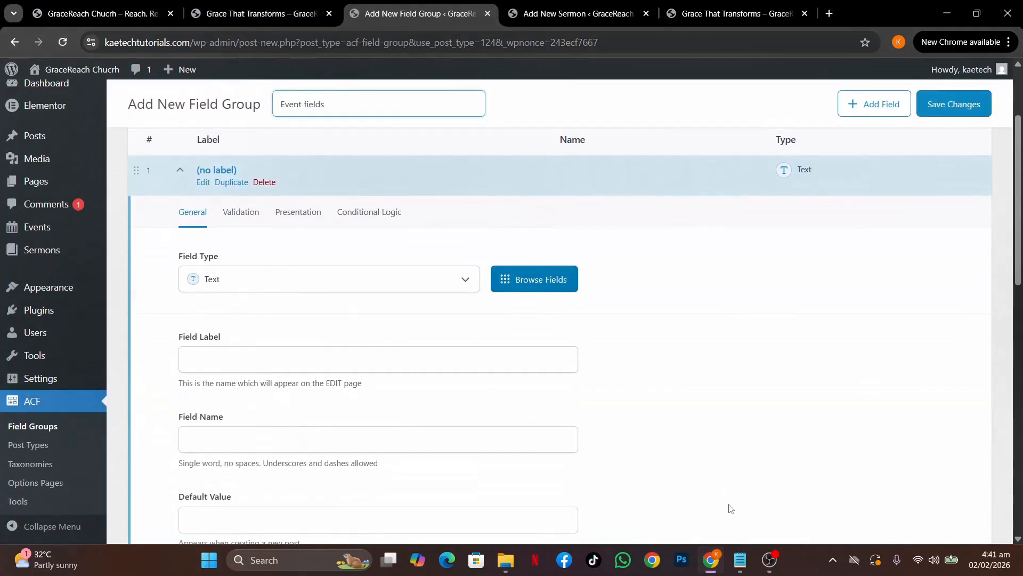
{"action": "mouse_move", "coordinate": [742, 563]}
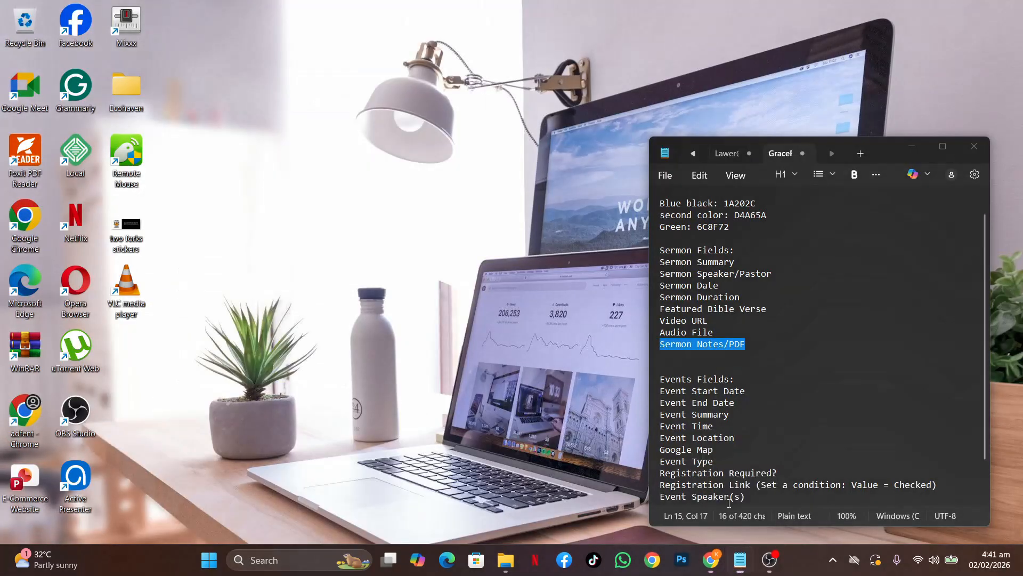
{"action": "left_click", "coordinate": [737, 512]}
{"action": "scroll", "coordinate": [744, 405], "scroll_direction": "down", "scroll_amount": 1}
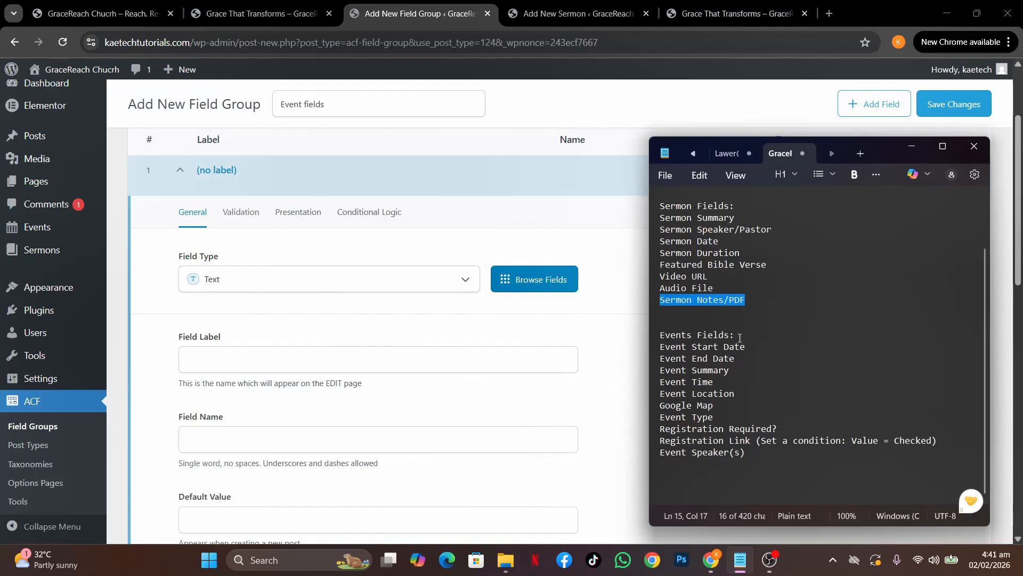
{"action": "left_click_drag", "start_coordinate": [753, 345], "coordinate": [661, 348]}
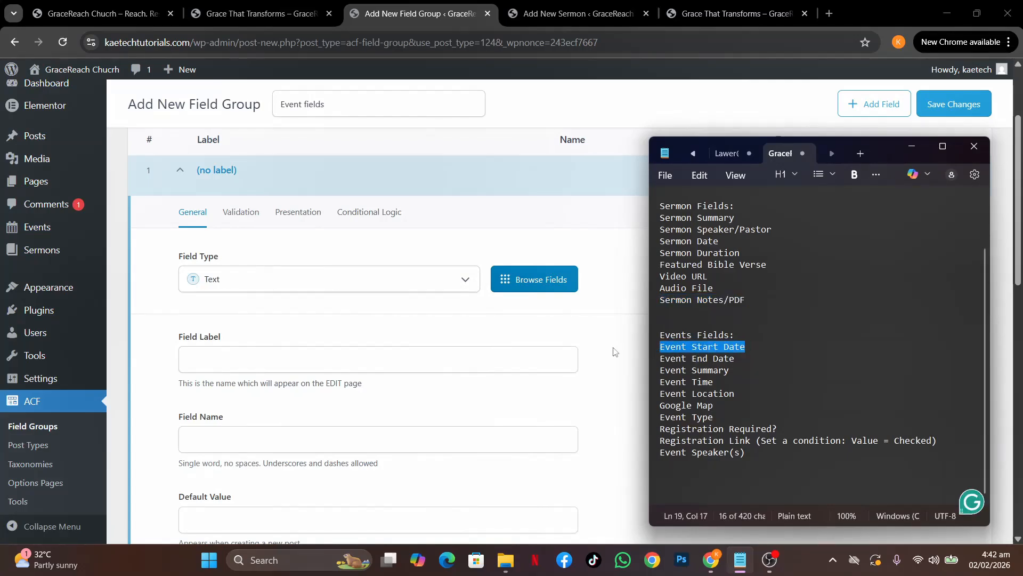
{"action": "key", "text": "alt+Tab"}
Make the first field a Date Picker labelled 'Event Start Date'
{"action": "left_click", "coordinate": [293, 285]}
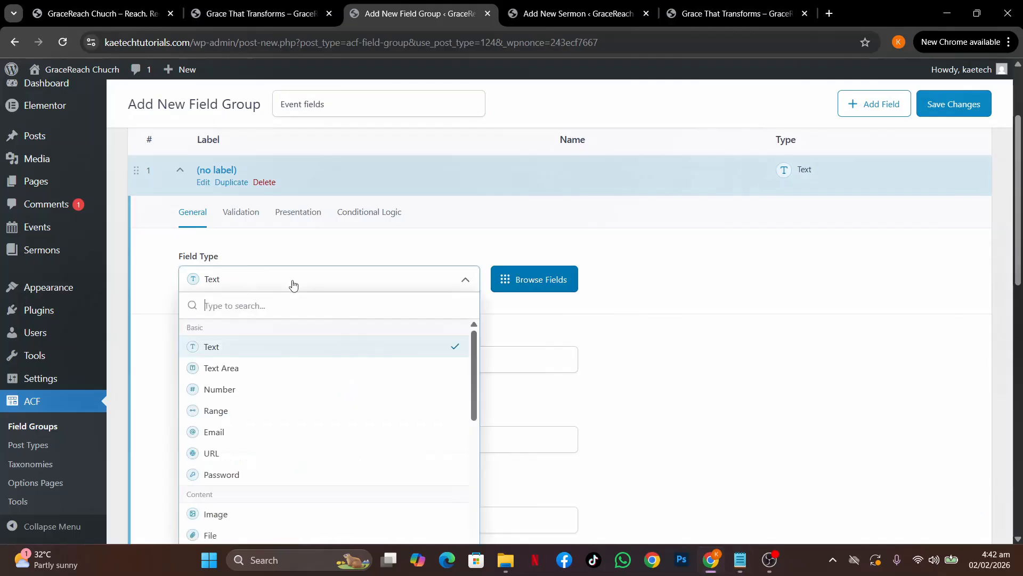
{"action": "type", "text": "dat"}
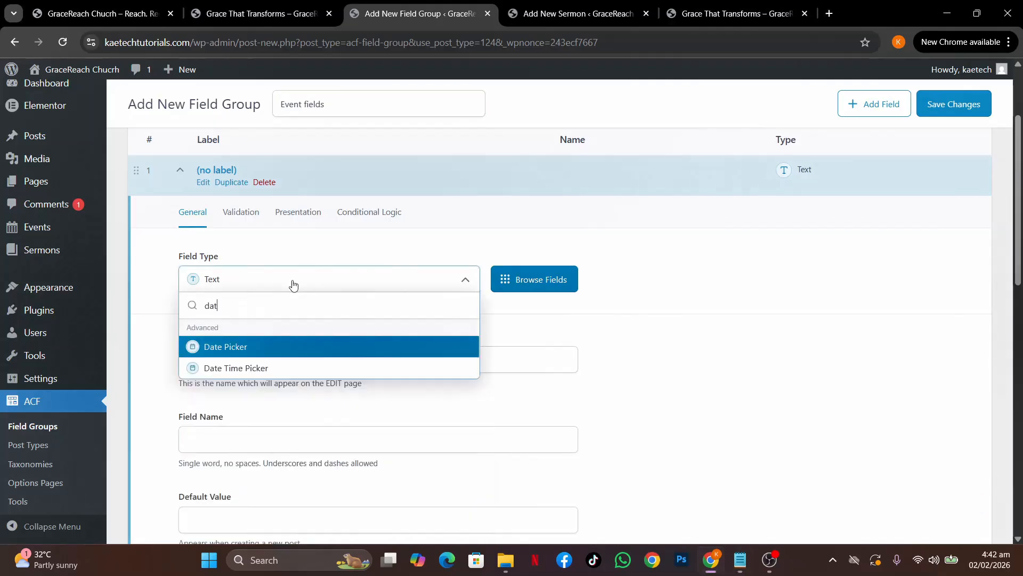
{"action": "left_click", "coordinate": [255, 346]}
{"action": "left_click", "coordinate": [226, 358]}
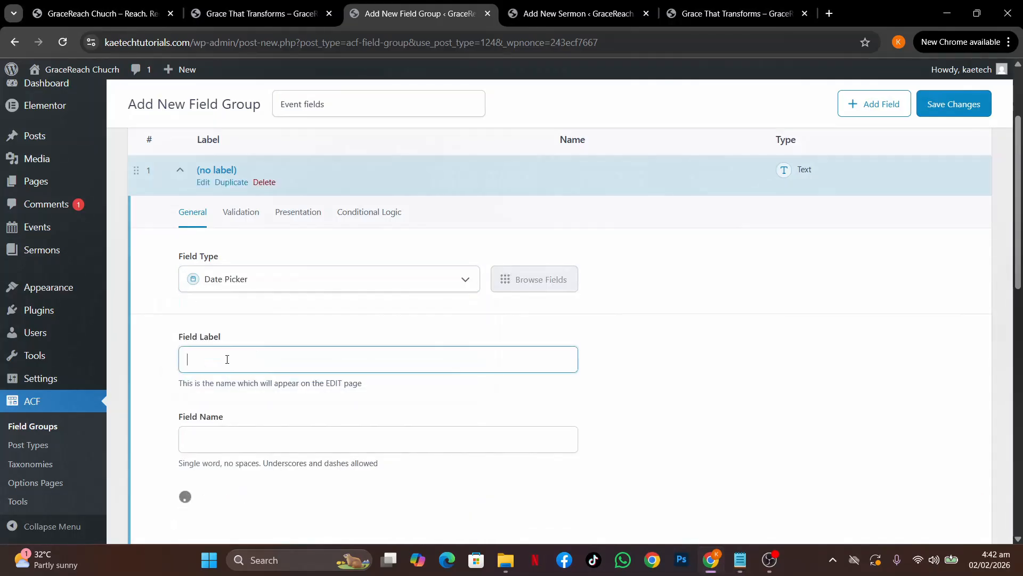
{"action": "type", "text": "Event Start Date"}
{"action": "left_click", "coordinate": [352, 332]}
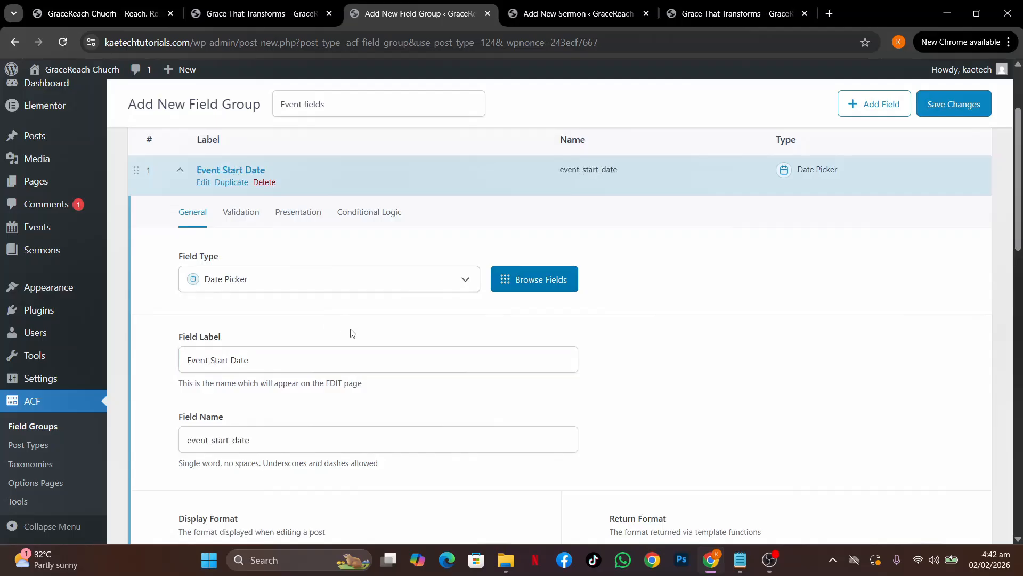
{"action": "scroll", "coordinate": [352, 333], "scroll_direction": "down", "scroll_amount": 3}
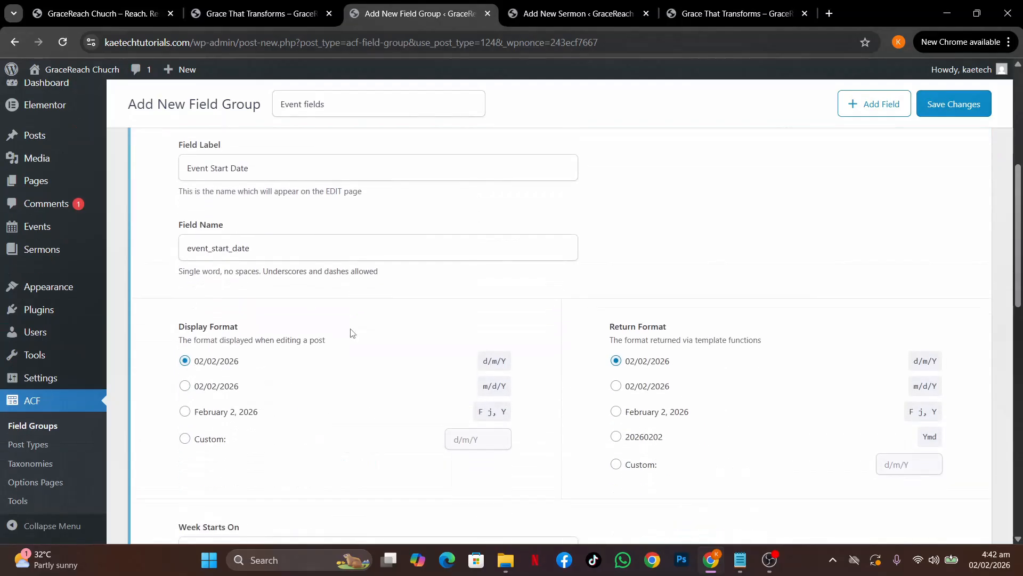
{"action": "scroll", "coordinate": [351, 333], "scroll_direction": "down", "scroll_amount": 1}
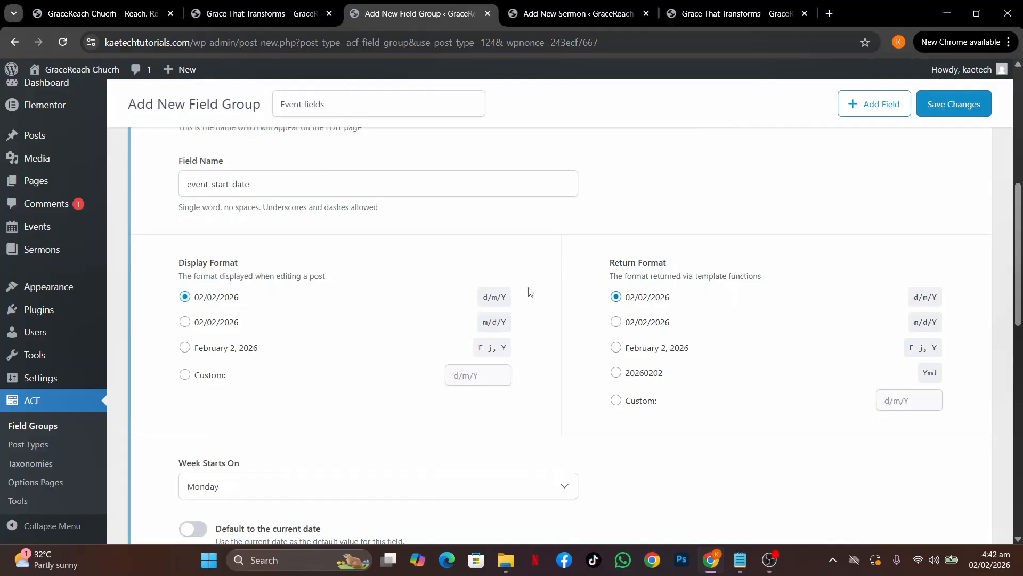
Check the live site's events page for reference
{"action": "left_click", "coordinate": [272, 14]}
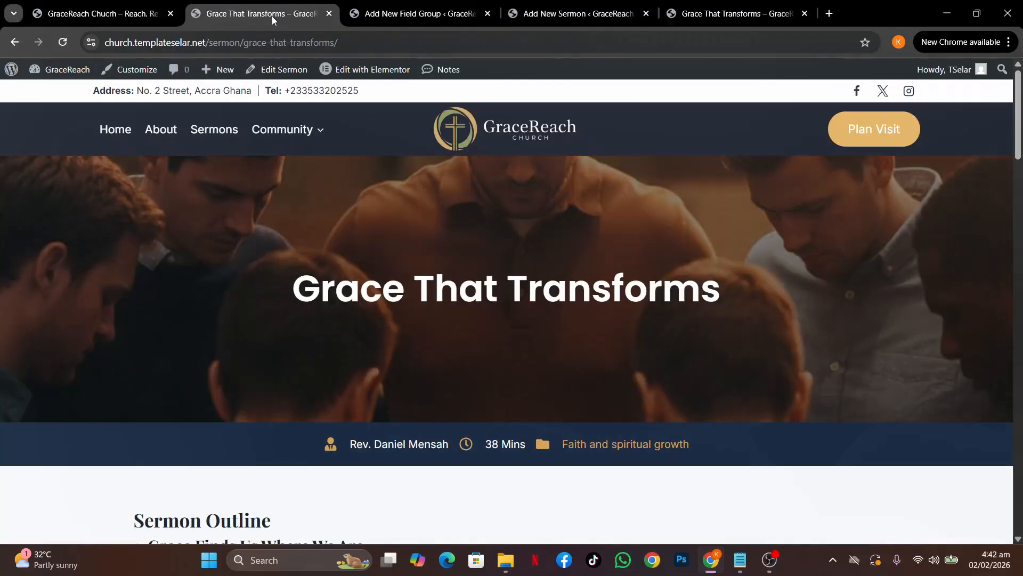
{"action": "mouse_move", "coordinate": [288, 138]}
{"action": "left_click", "coordinate": [281, 167]}
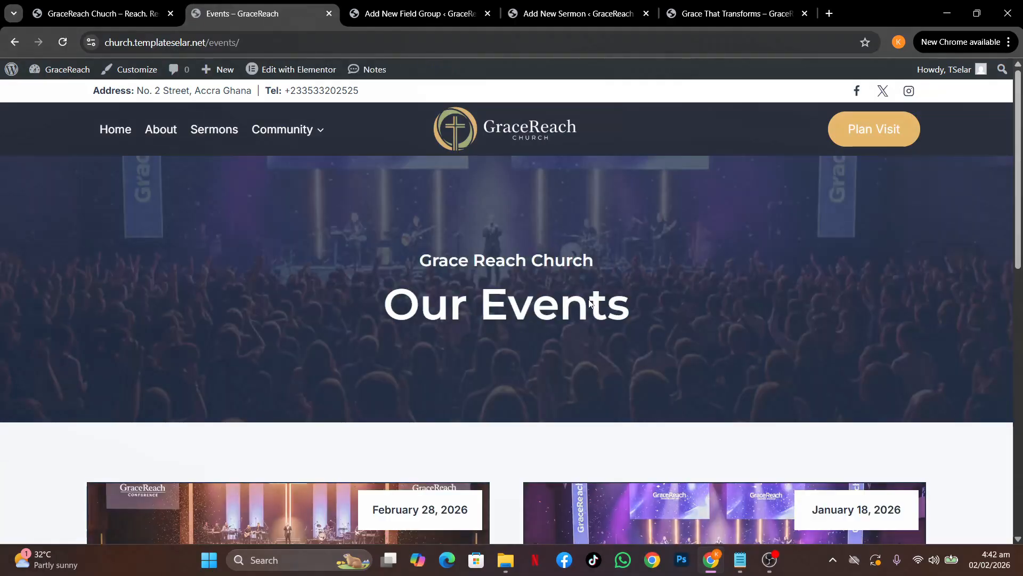
{"action": "scroll", "coordinate": [589, 303], "scroll_direction": "down", "scroll_amount": 5}
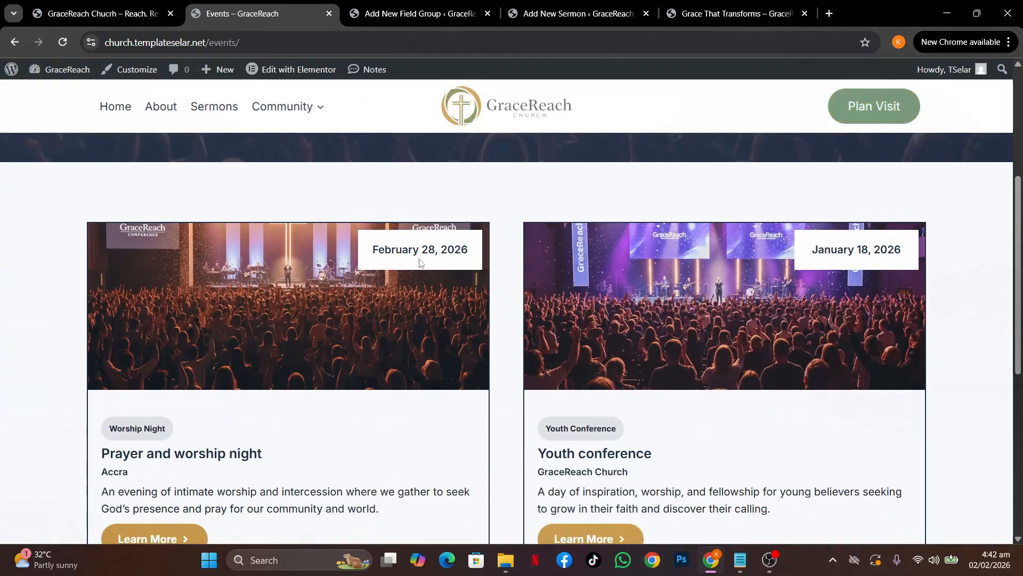
{"action": "left_click", "coordinate": [415, 13]}
Set the Return Format to F j, Y (February 2, 2026) and collapse the field
{"action": "left_click", "coordinate": [616, 347]}
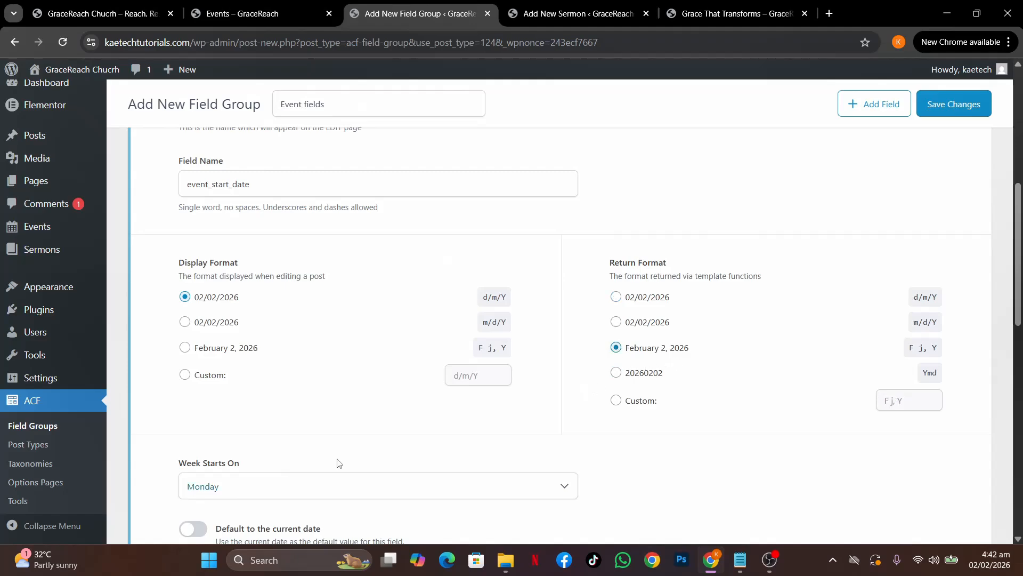
{"action": "scroll", "coordinate": [336, 464], "scroll_direction": "down", "scroll_amount": 3}
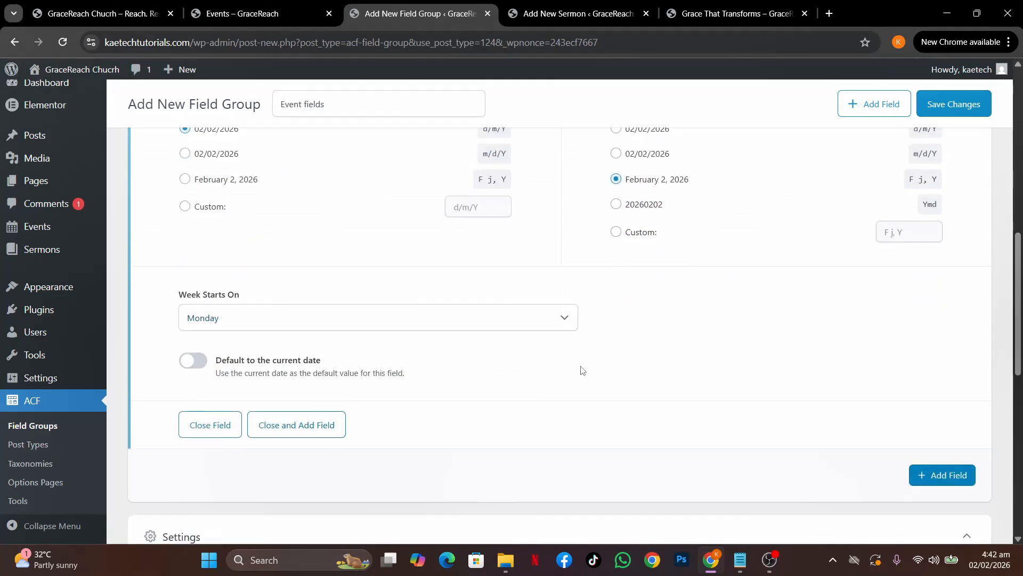
{"action": "scroll", "coordinate": [634, 343], "scroll_direction": "up", "scroll_amount": 10}
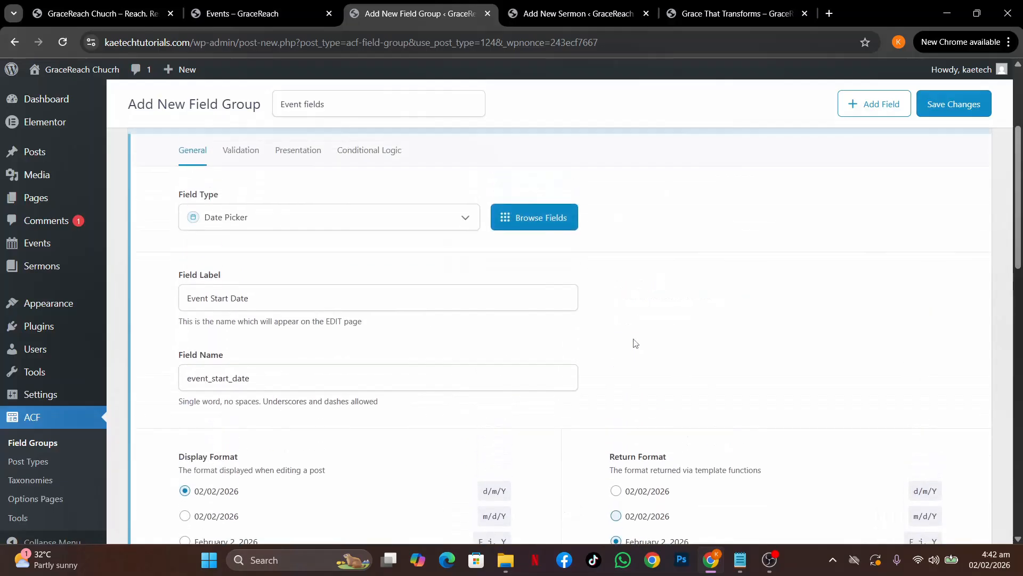
{"action": "scroll", "coordinate": [634, 343], "scroll_direction": "down", "scroll_amount": 1}
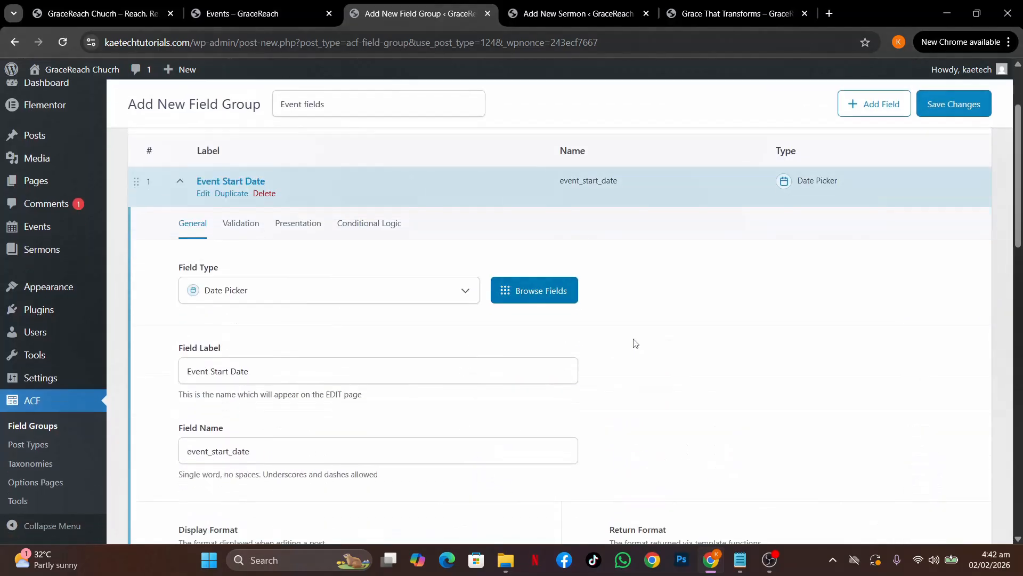
{"action": "left_click", "coordinate": [184, 184]}
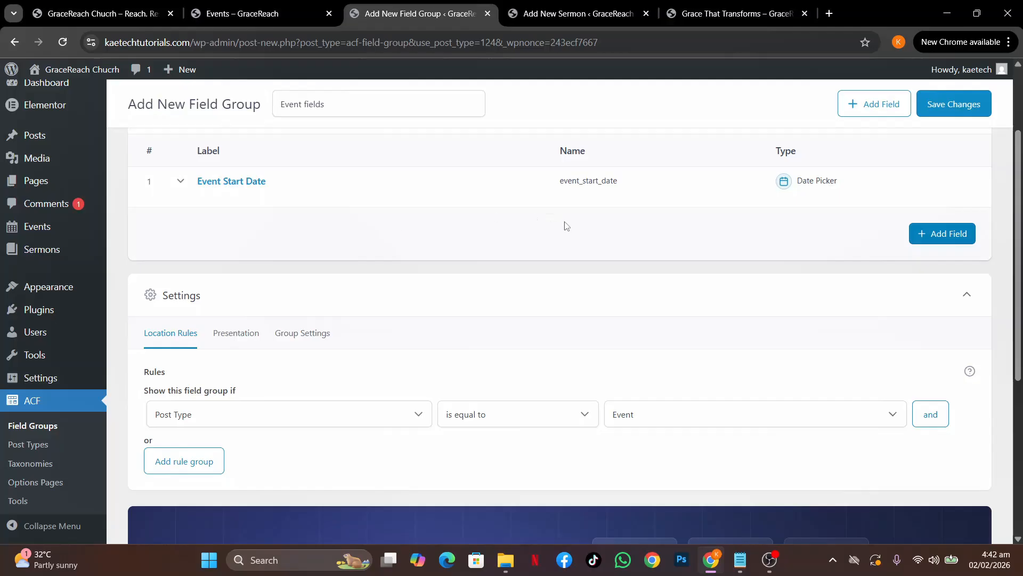
Add a second Date Picker field labelled 'Event End Date'
{"action": "left_click", "coordinate": [941, 234]}
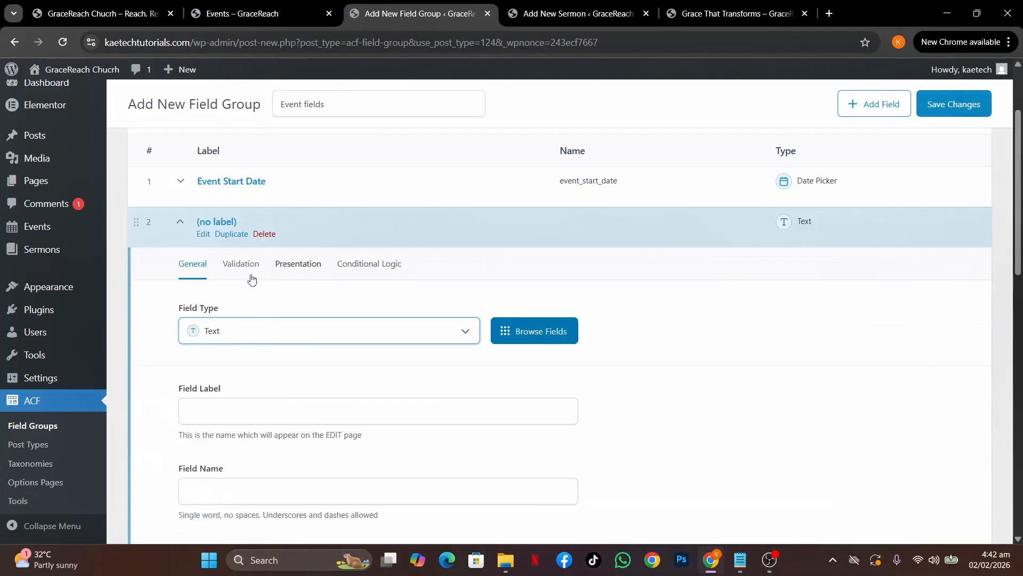
{"action": "left_click", "coordinate": [230, 330]}
{"action": "type", "text": "date"}
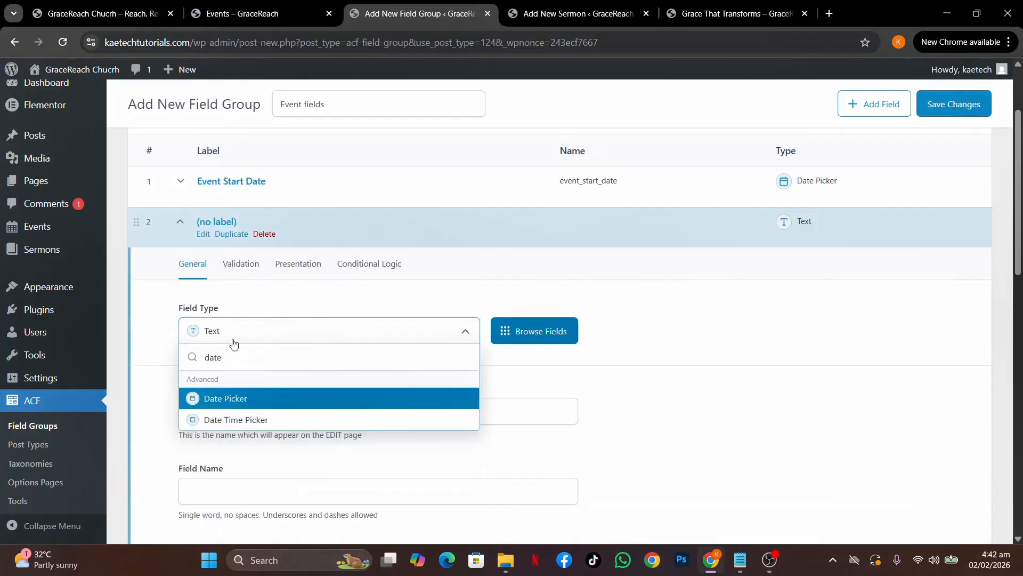
{"action": "left_click", "coordinate": [232, 400]}
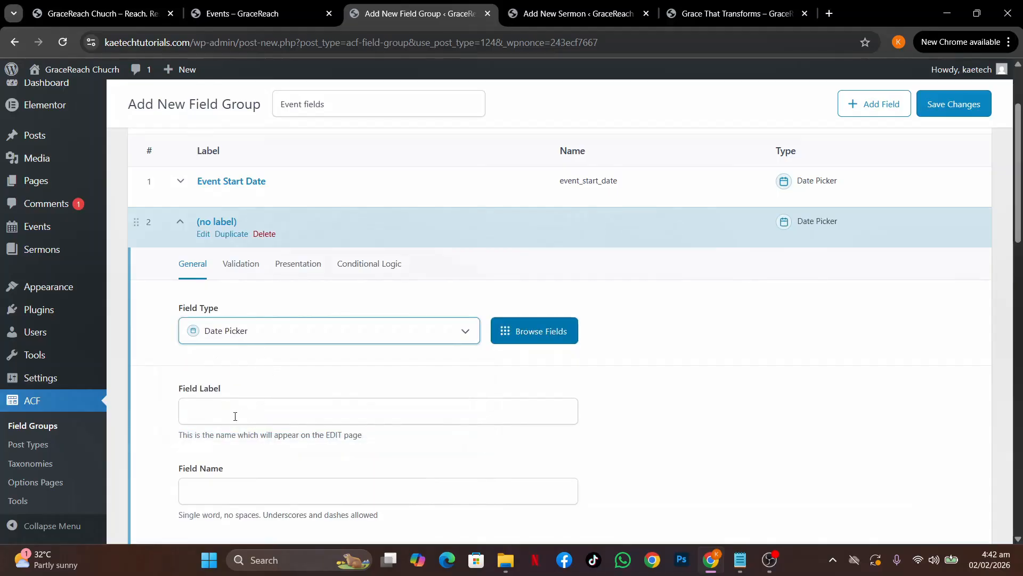
{"action": "left_click", "coordinate": [235, 416]}
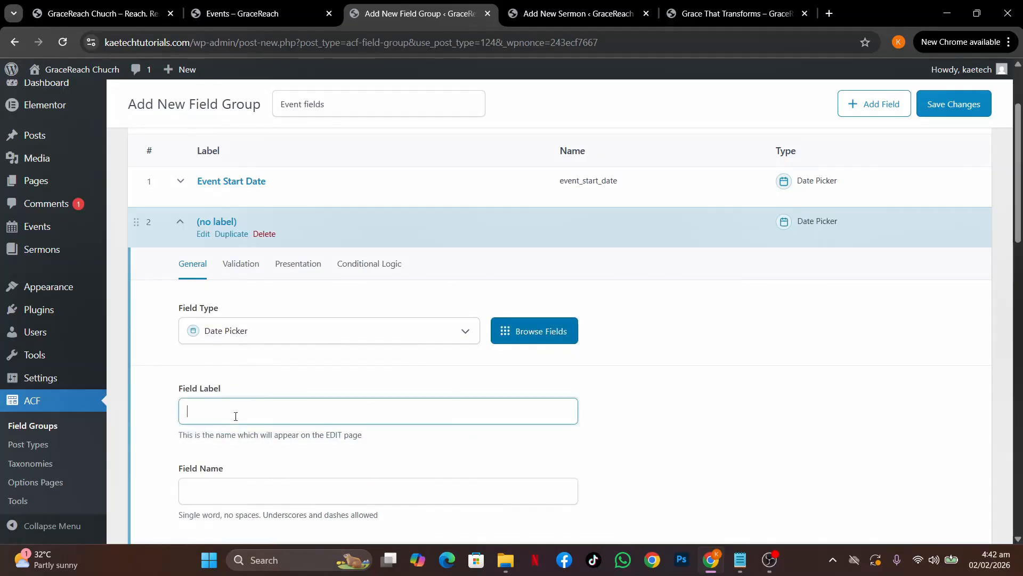
{"action": "type", "text": "Event Start Date"}
{"action": "key", "text": "BackSpace"}
{"action": "key", "text": "BackSpace"}
{"action": "key", "text": "BackSpace"}
{"action": "key", "text": "BackSpace"}
{"action": "key", "text": "BackSpace"}
{"action": "type", "text": "End"}
{"action": "scroll", "coordinate": [334, 413], "scroll_direction": "down", "scroll_amount": 3}
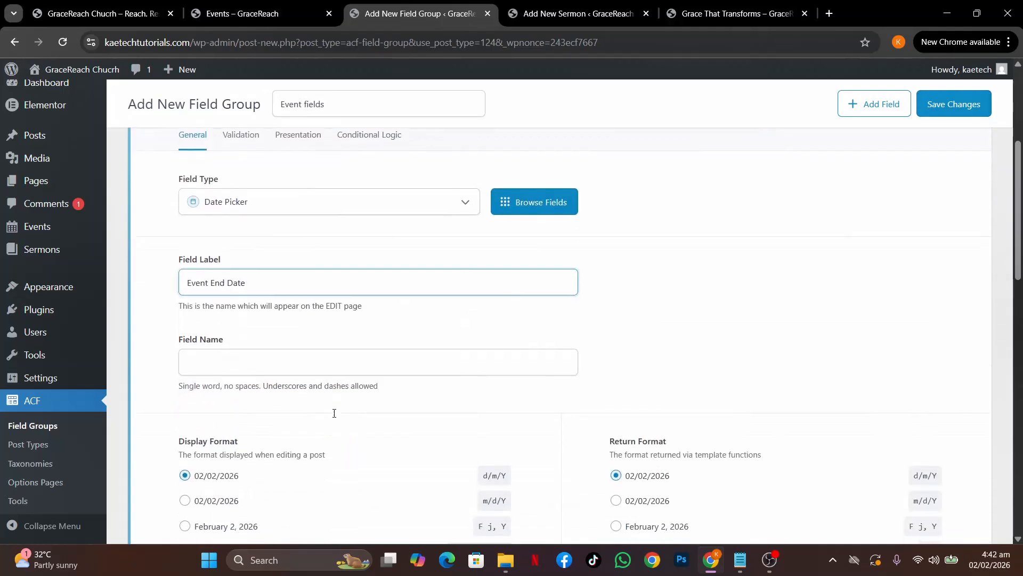
{"action": "left_click", "coordinate": [417, 323]}
Set its Return Format to F j, Y (February 2, 2026) and collapse the field
{"action": "scroll", "coordinate": [417, 322], "scroll_direction": "down", "scroll_amount": 1}
{"action": "scroll", "coordinate": [417, 323], "scroll_direction": "down", "scroll_amount": 2}
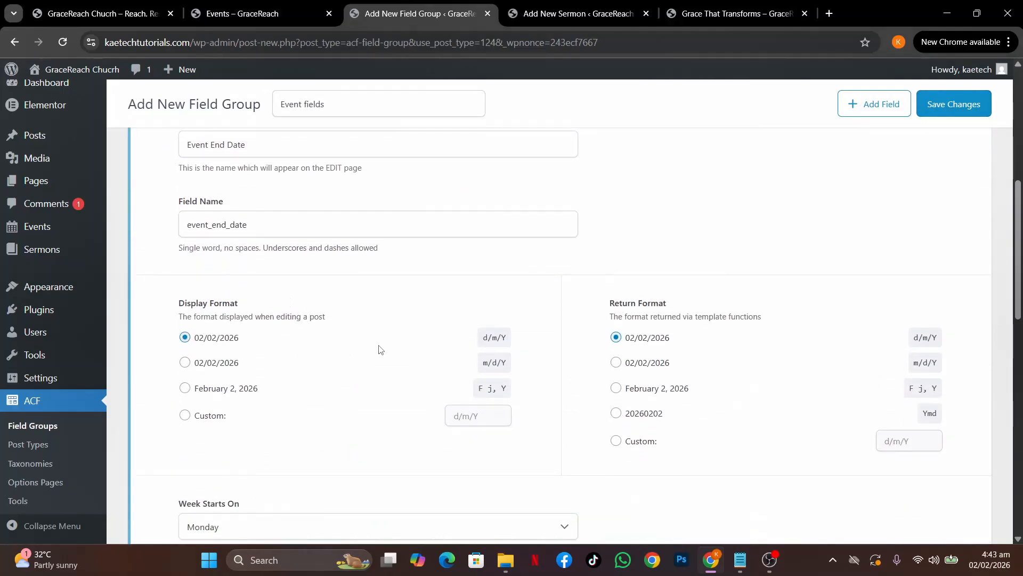
{"action": "left_click", "coordinate": [616, 389]}
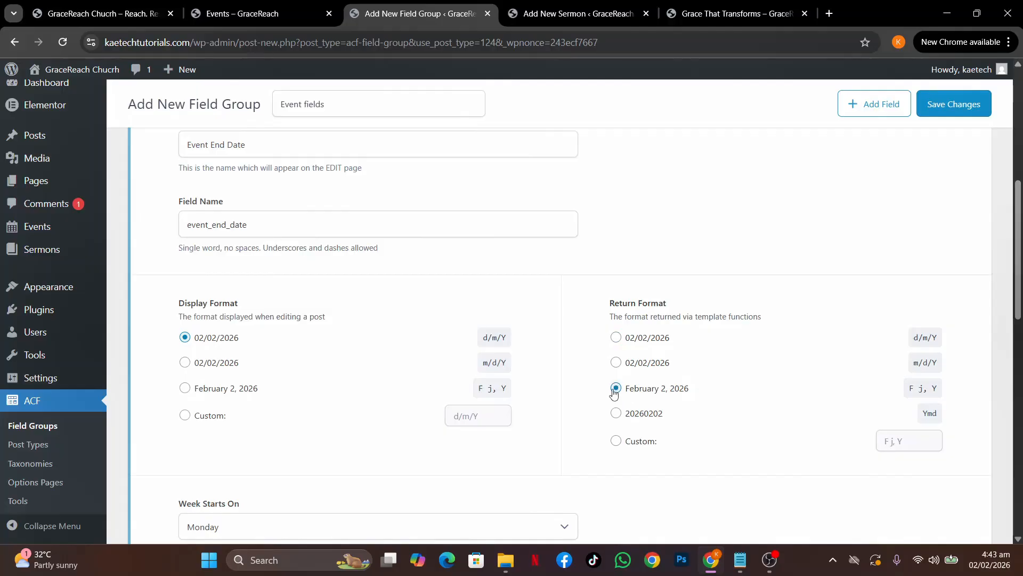
{"action": "scroll", "coordinate": [356, 416], "scroll_direction": "down", "scroll_amount": 5}
{"action": "scroll", "coordinate": [356, 415], "scroll_direction": "up", "scroll_amount": 10}
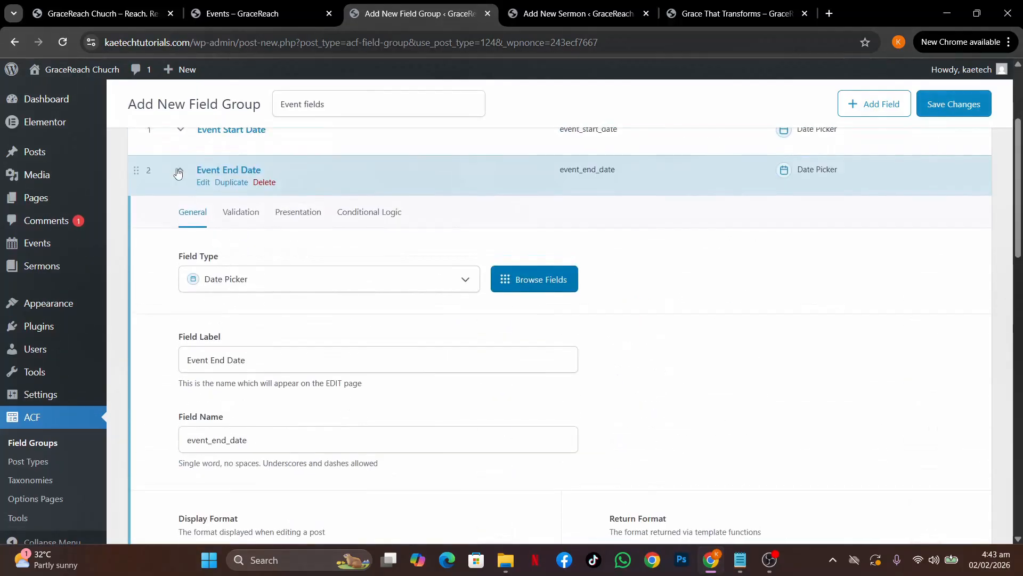
{"action": "left_click", "coordinate": [178, 172]}
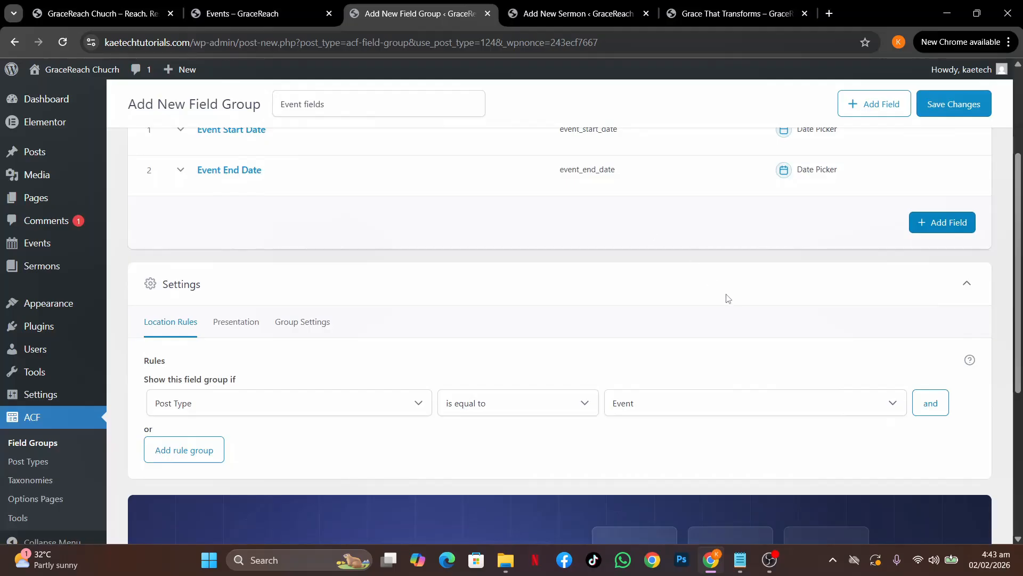
Copy 'Event Summary' from the field notes
{"action": "mouse_move", "coordinate": [740, 559]}
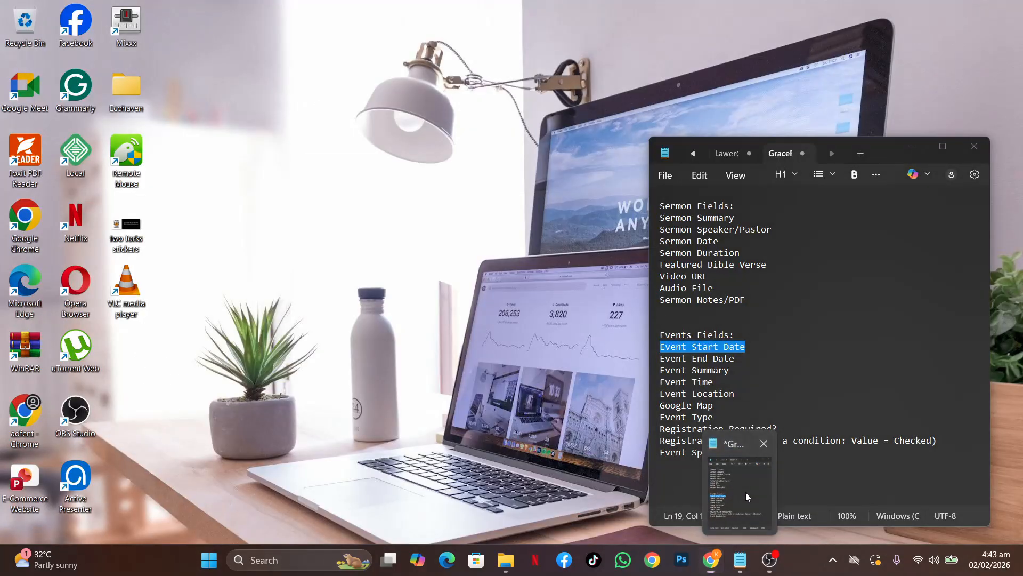
{"action": "left_click", "coordinate": [746, 492]}
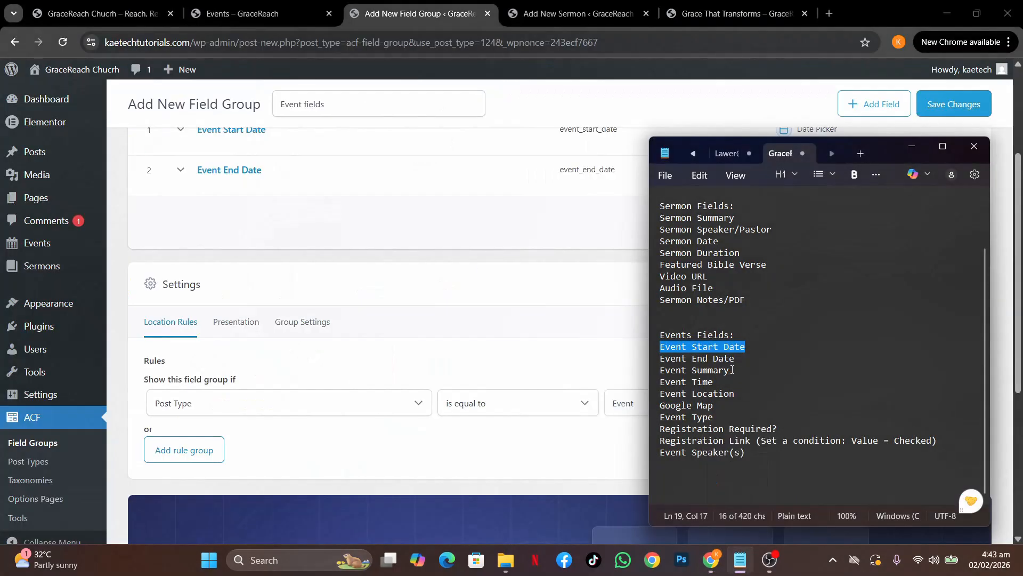
{"action": "left_click_drag", "start_coordinate": [733, 370], "coordinate": [661, 369]}
{"action": "key", "text": "ctrl+c"}
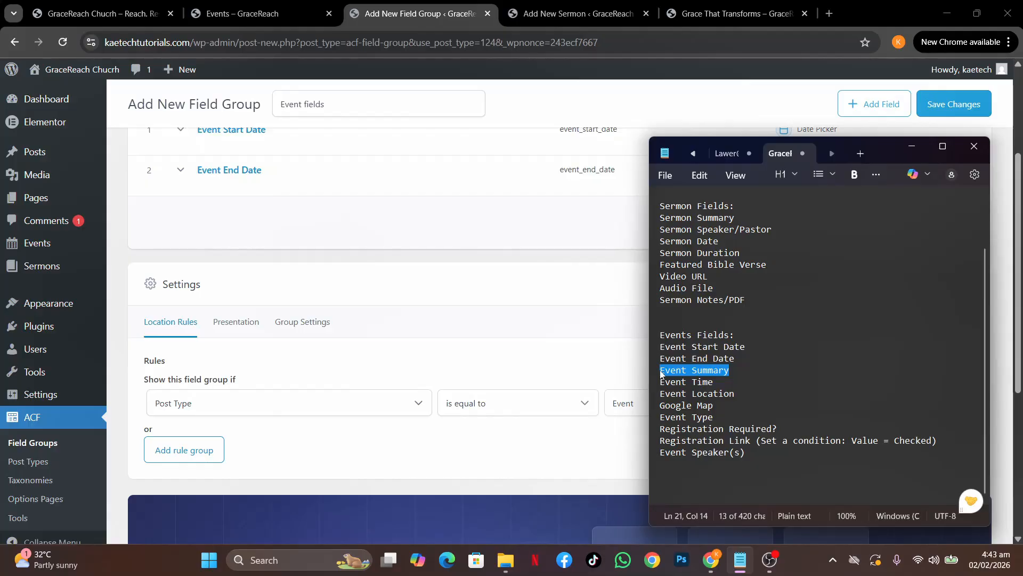
{"action": "left_click", "coordinate": [391, 238]}
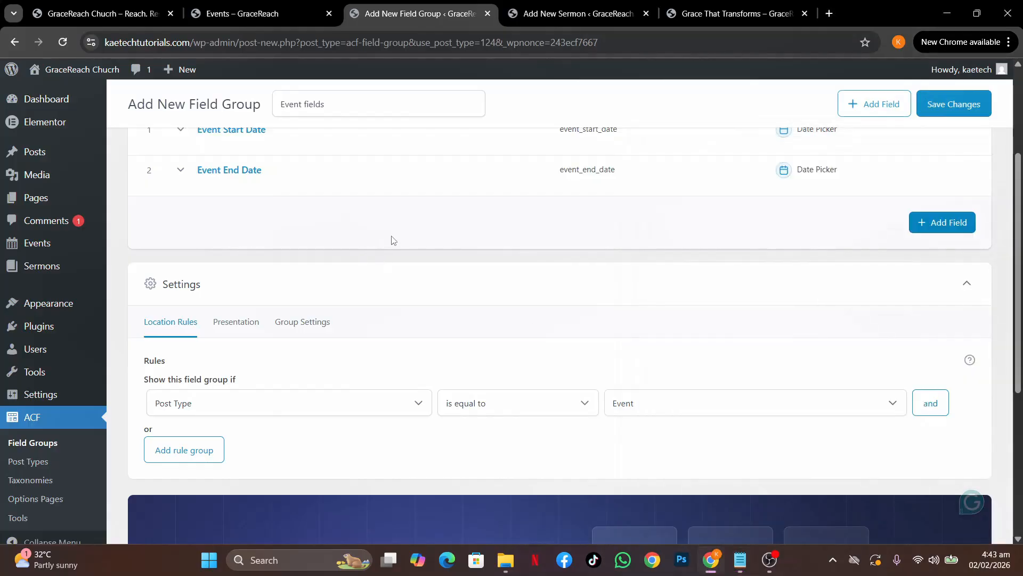
Add a Text Area field labelled 'Event Summary'
{"action": "left_click", "coordinate": [932, 223]}
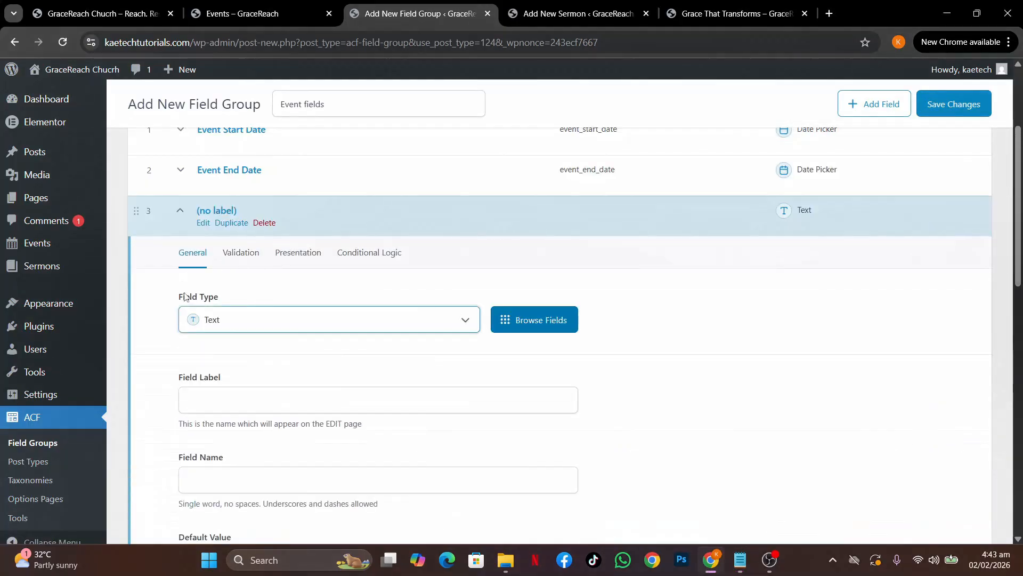
{"action": "left_click", "coordinate": [250, 329]}
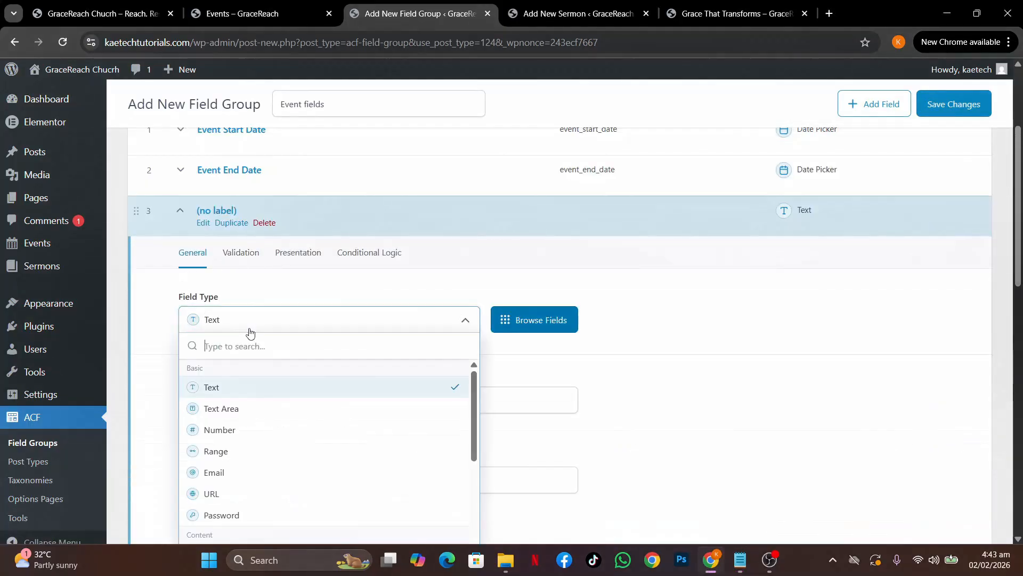
{"action": "left_click", "coordinate": [239, 414]}
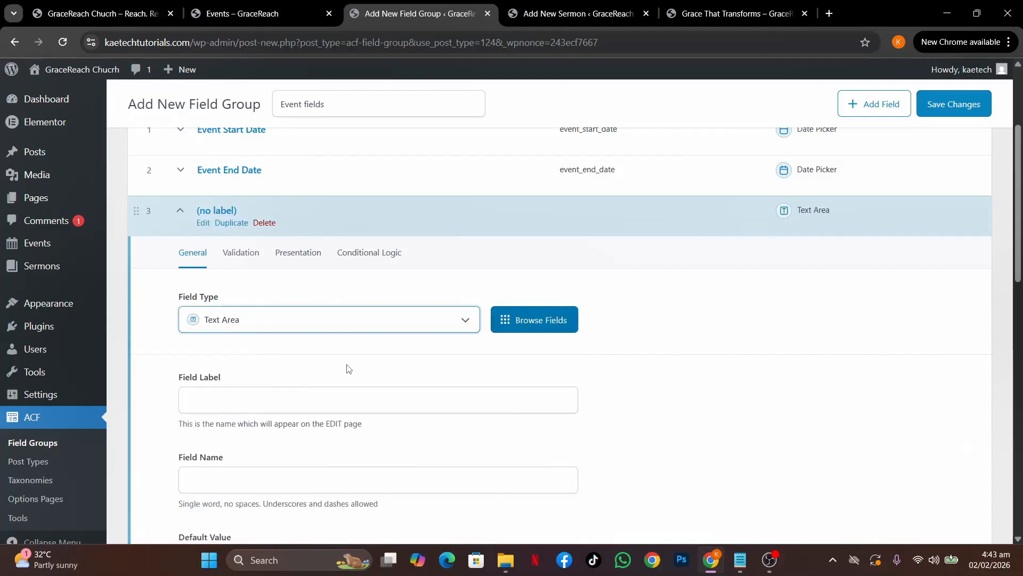
{"action": "scroll", "coordinate": [346, 368], "scroll_direction": "down", "scroll_amount": 1}
{"action": "left_click", "coordinate": [282, 336]}
{"action": "key", "text": "ctrl+v"}
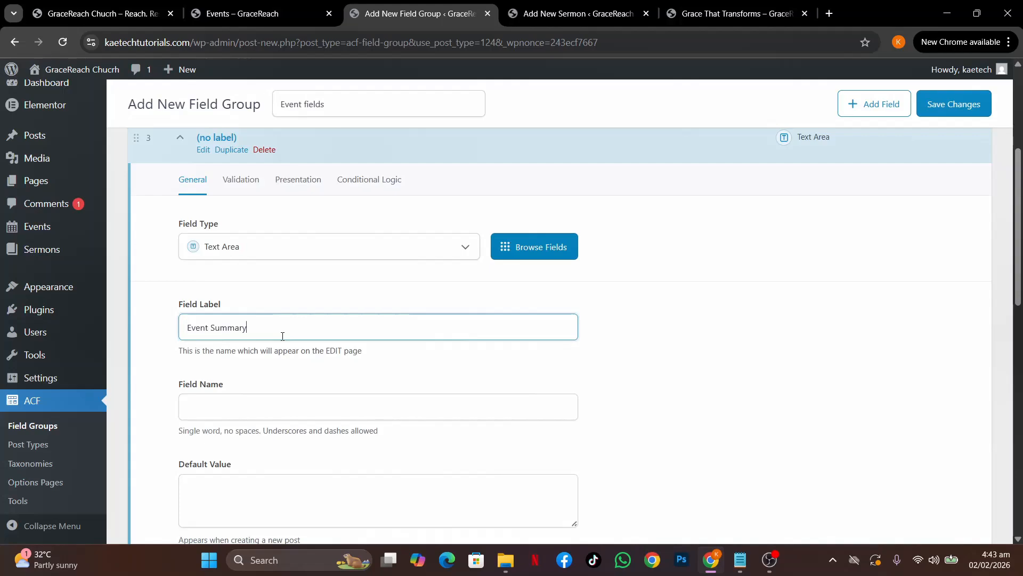
{"action": "left_click", "coordinate": [371, 291]}
{"action": "scroll", "coordinate": [334, 393], "scroll_direction": "down", "scroll_amount": 3}
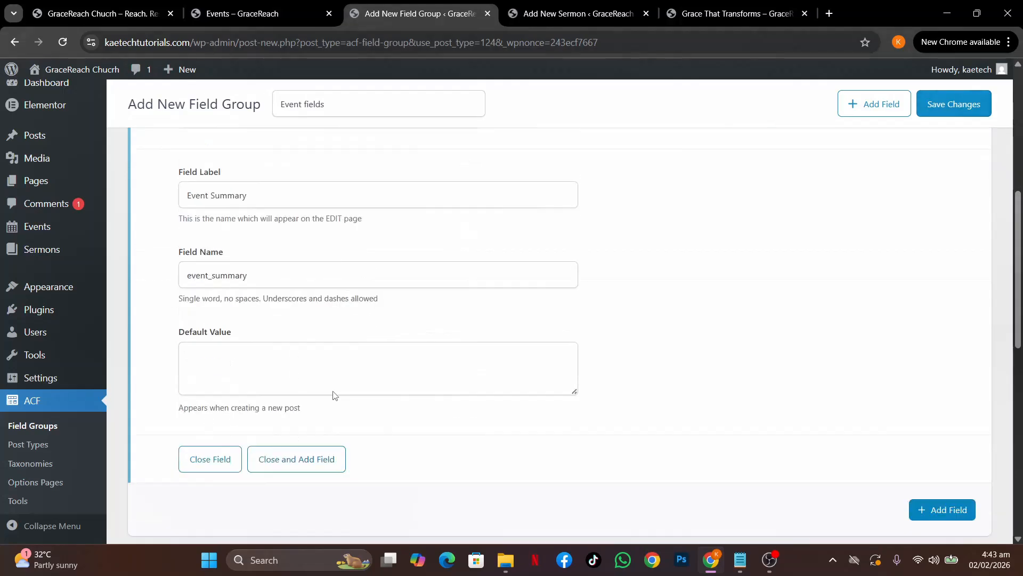
{"action": "scroll", "coordinate": [333, 393], "scroll_direction": "up", "scroll_amount": 3}
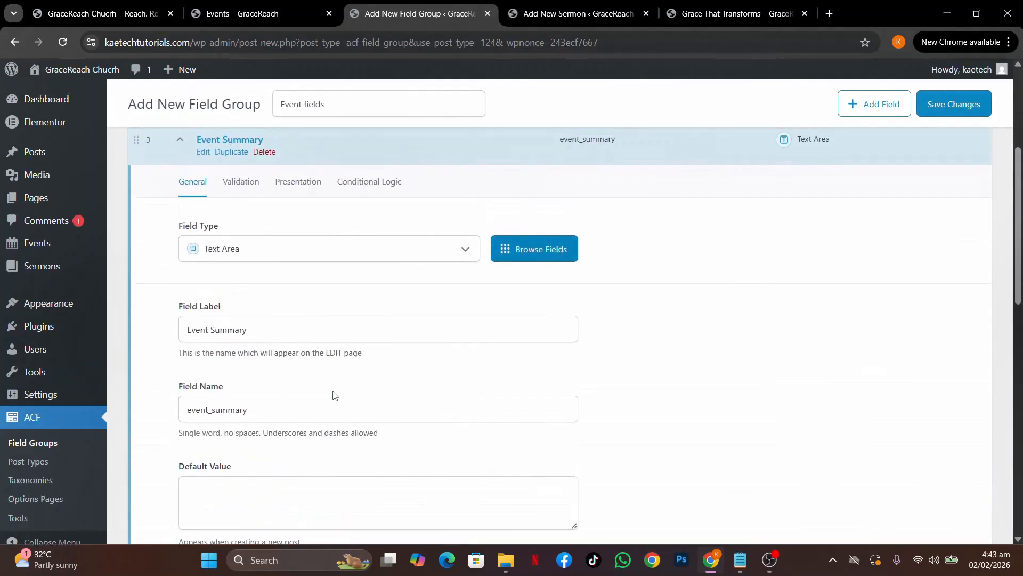
Review its Validation, Presentation and Conditional Logic tabs, collapse it, then start a fourth field
{"action": "left_click", "coordinate": [238, 182]}
{"action": "left_click", "coordinate": [293, 186]}
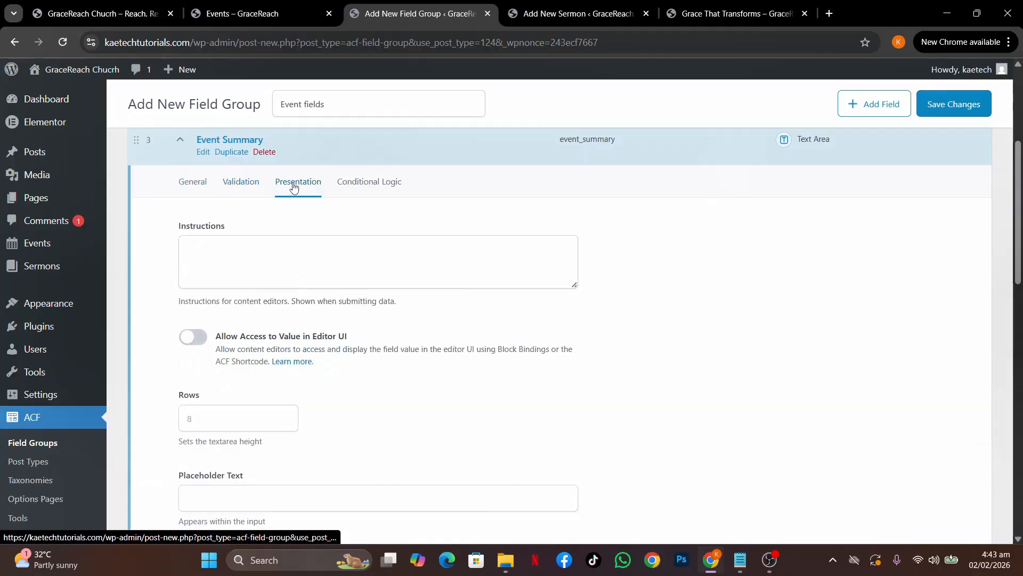
{"action": "left_click", "coordinate": [375, 182]}
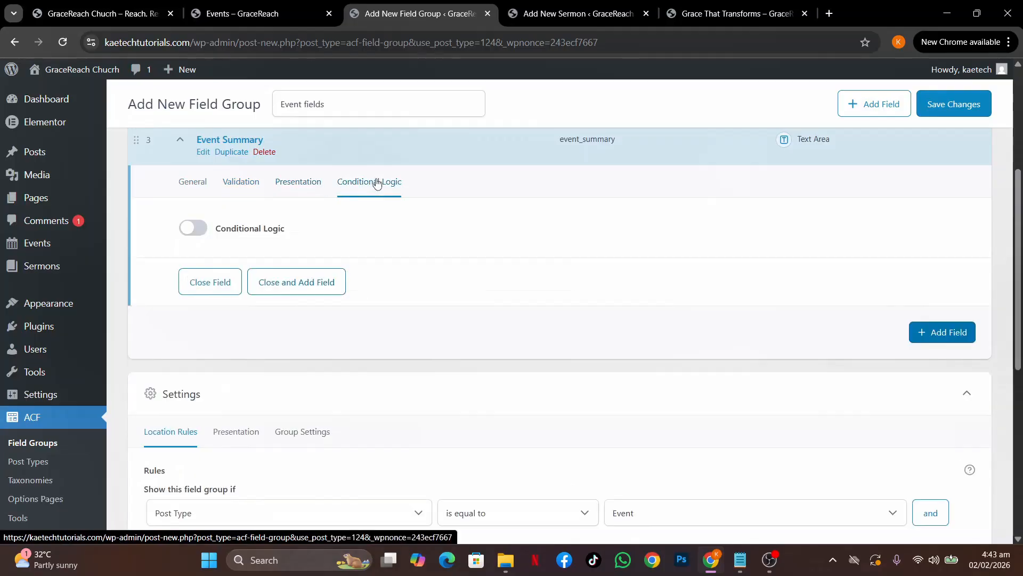
{"action": "left_click", "coordinate": [191, 183]}
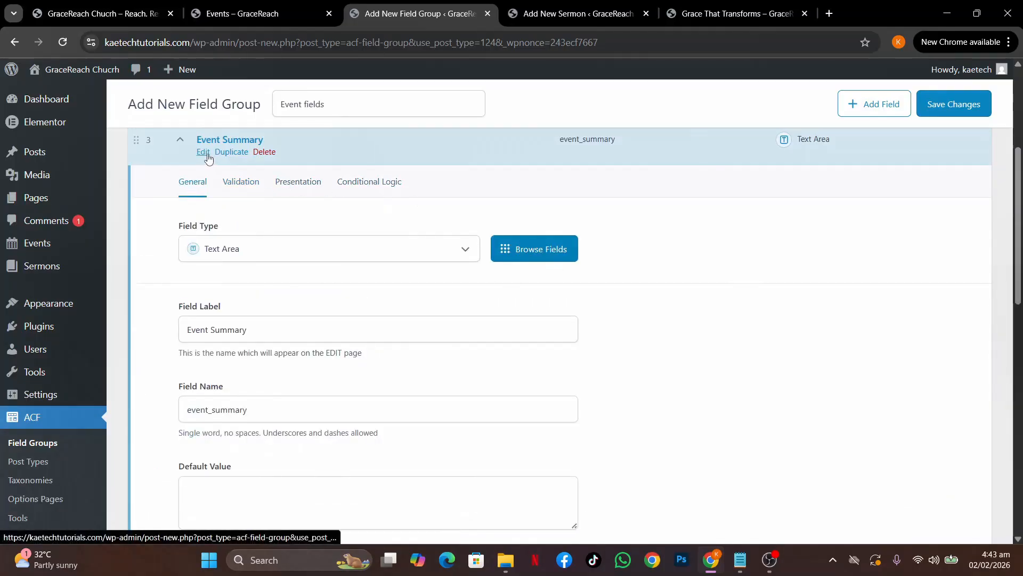
{"action": "left_click", "coordinate": [179, 145]}
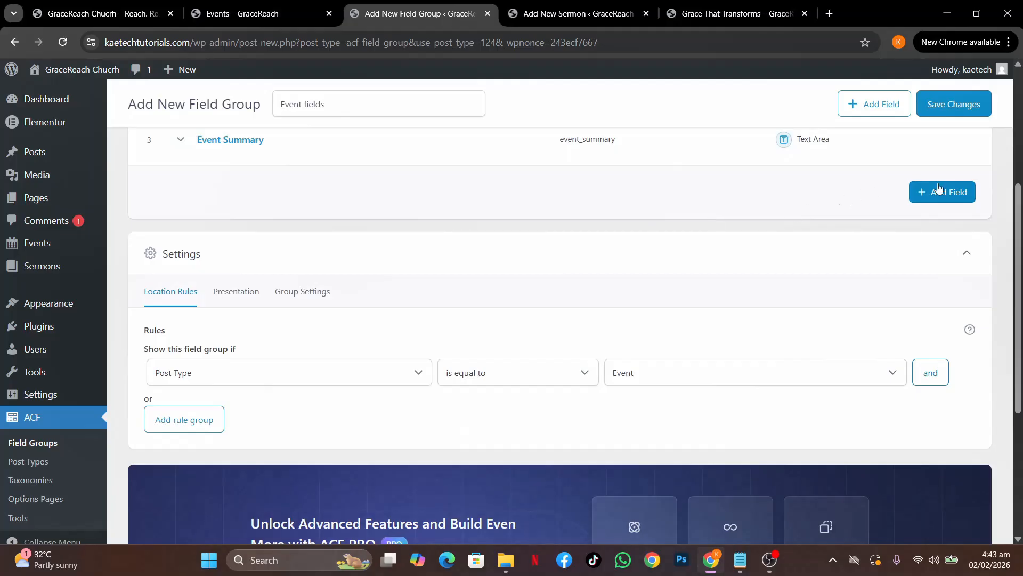
{"action": "left_click", "coordinate": [941, 188]}
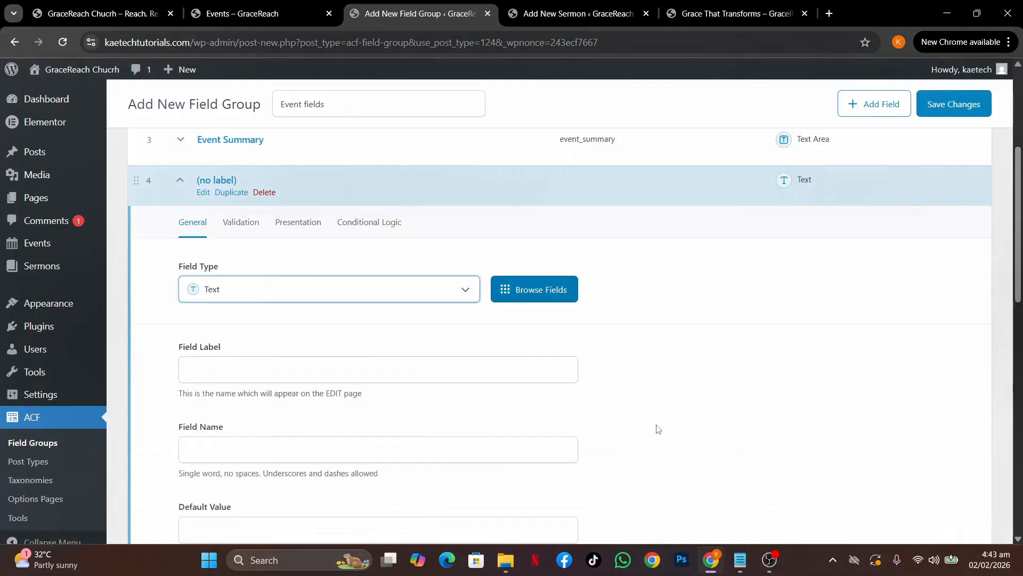
Select 'Event Time' in the field notes
{"action": "mouse_move", "coordinate": [740, 560]}
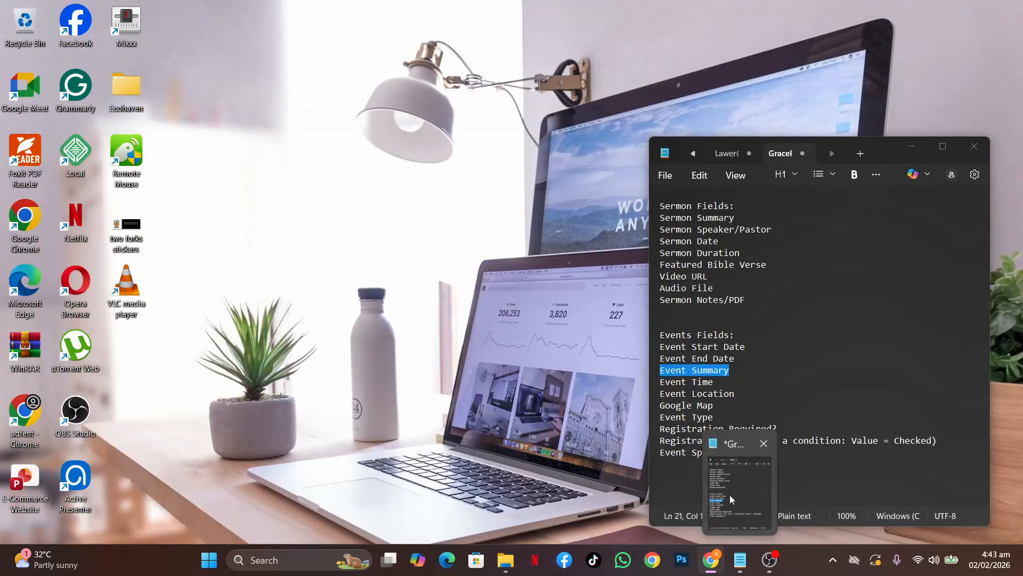
{"action": "left_click", "coordinate": [730, 499]}
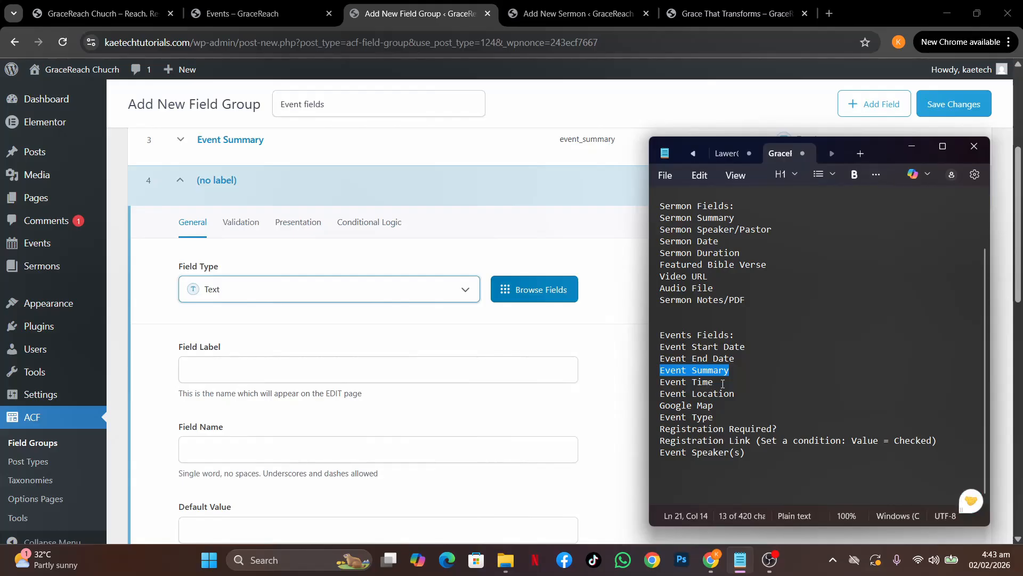
{"action": "left_click_drag", "start_coordinate": [723, 384], "coordinate": [660, 382]}
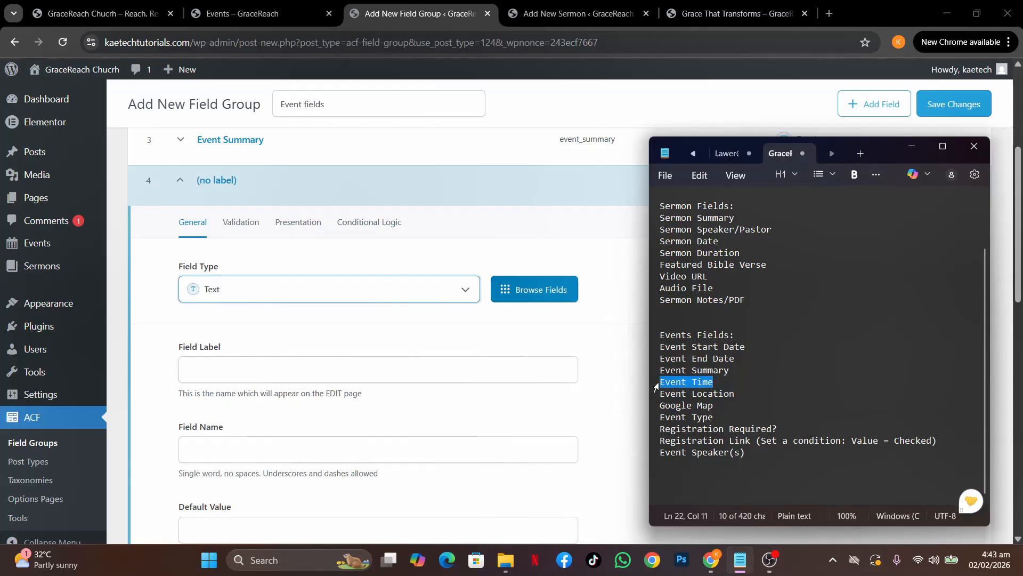
Make the new field a Time Picker labelled 'Event Time'
{"action": "left_click", "coordinate": [312, 287]}
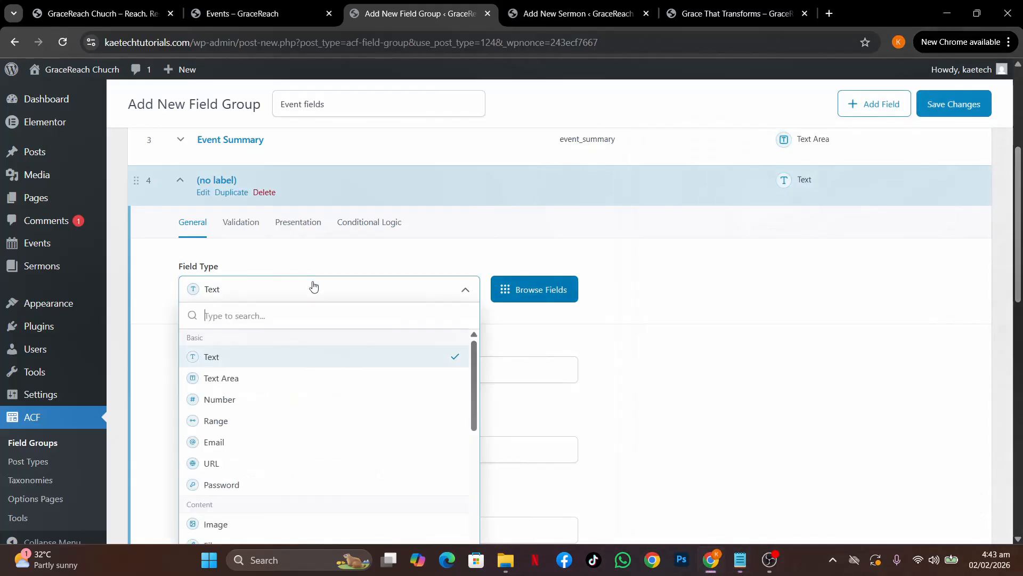
{"action": "type", "text": "time"}
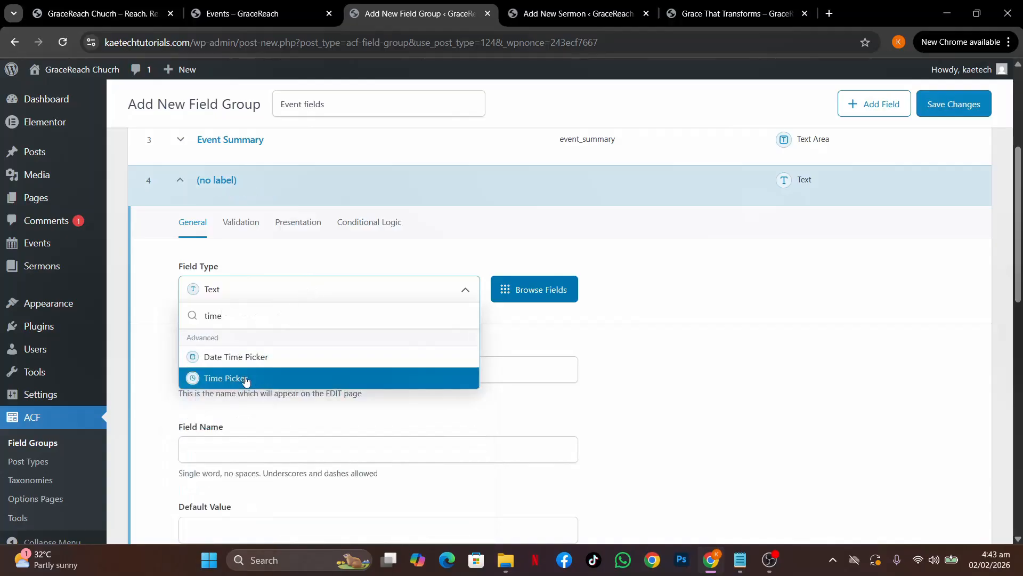
{"action": "left_click", "coordinate": [245, 378]}
{"action": "left_click", "coordinate": [227, 366]}
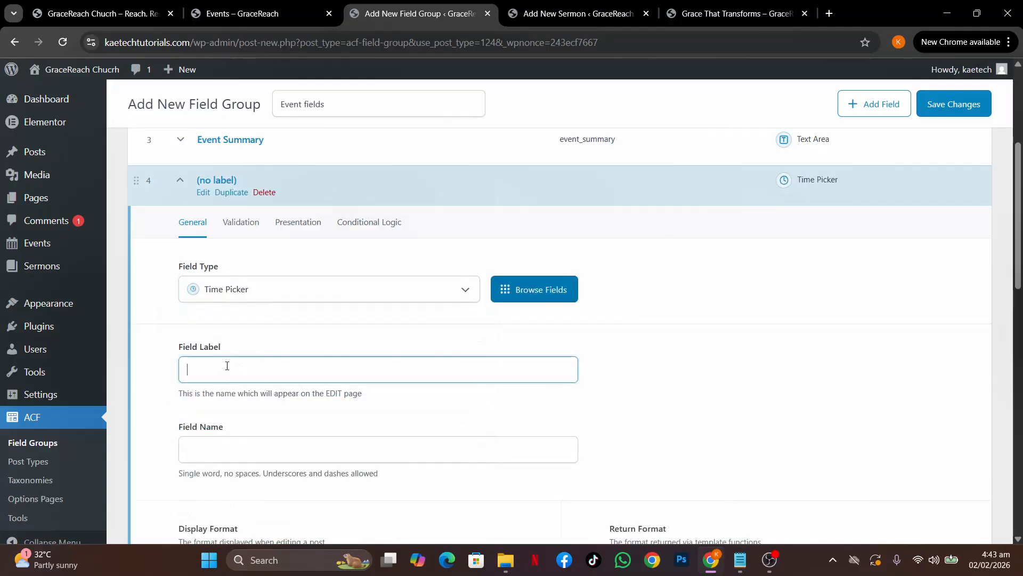
{"action": "type", "text": "Event Time"}
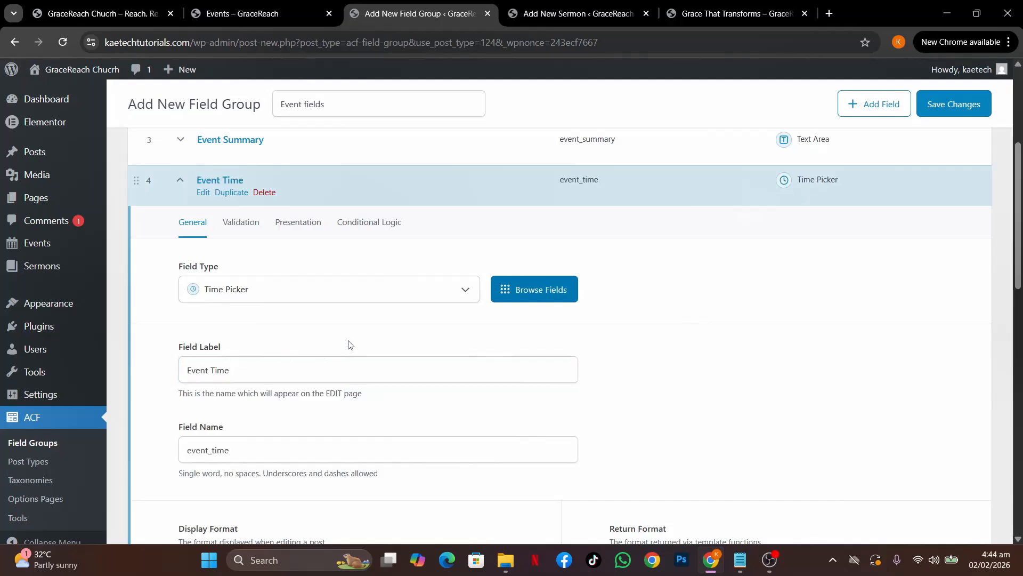
{"action": "scroll", "coordinate": [463, 410], "scroll_direction": "down", "scroll_amount": 4}
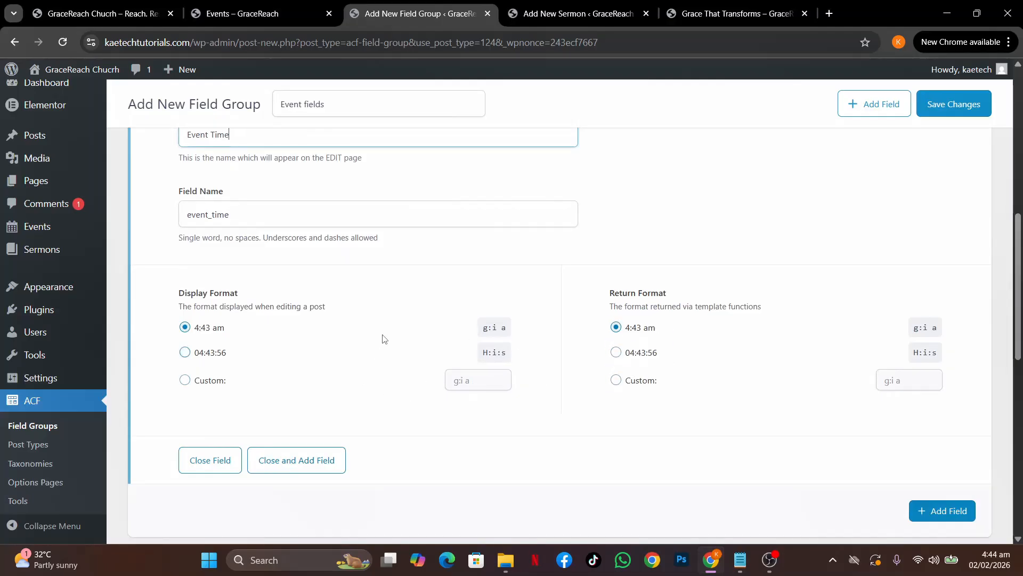
{"action": "scroll", "coordinate": [383, 337], "scroll_direction": "up", "scroll_amount": 4}
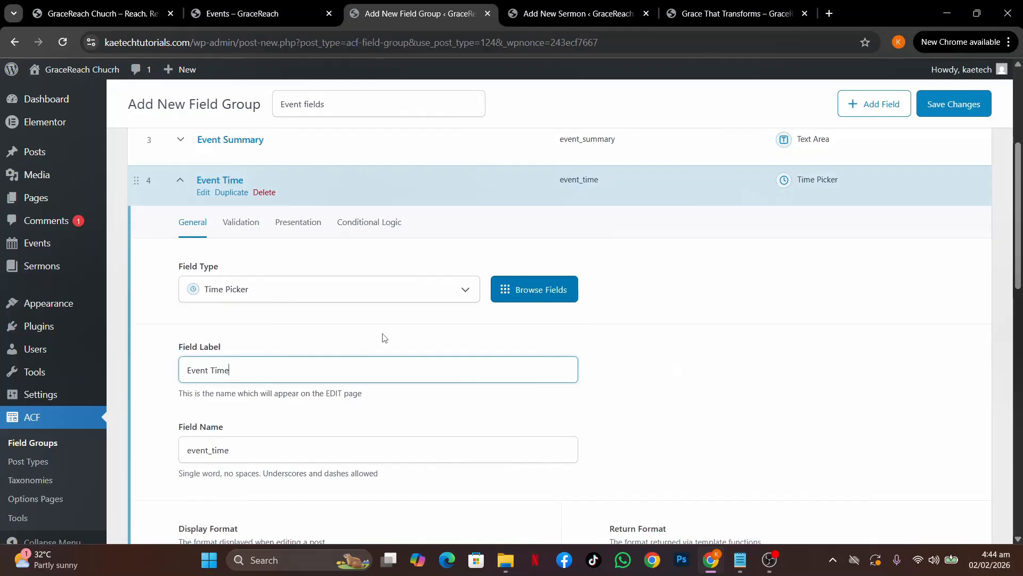
Review the Event Time field's Validation, Presentation and Conditional Logic tabs, then collapse it
{"action": "left_click", "coordinate": [244, 229]}
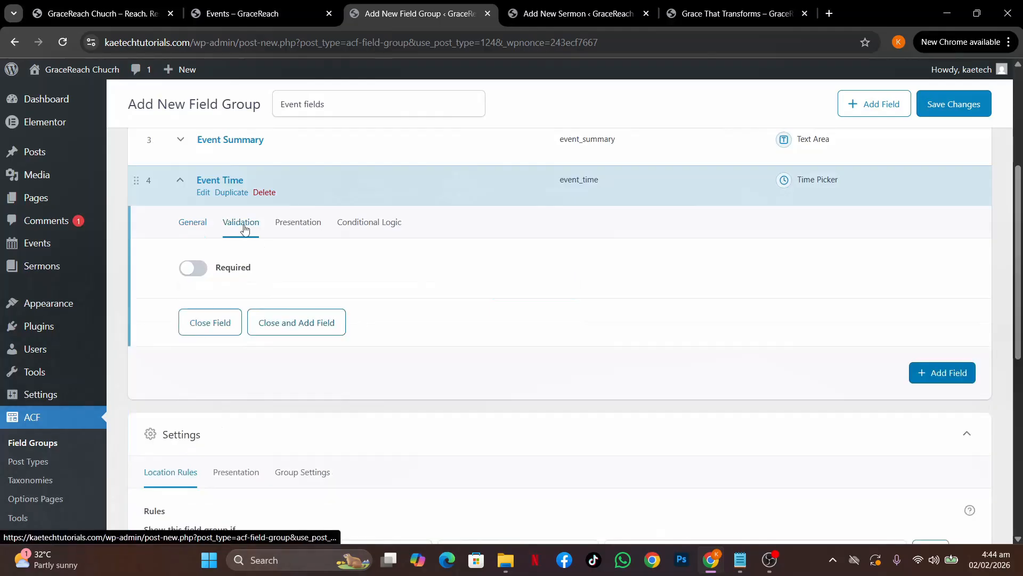
{"action": "left_click", "coordinate": [307, 225]}
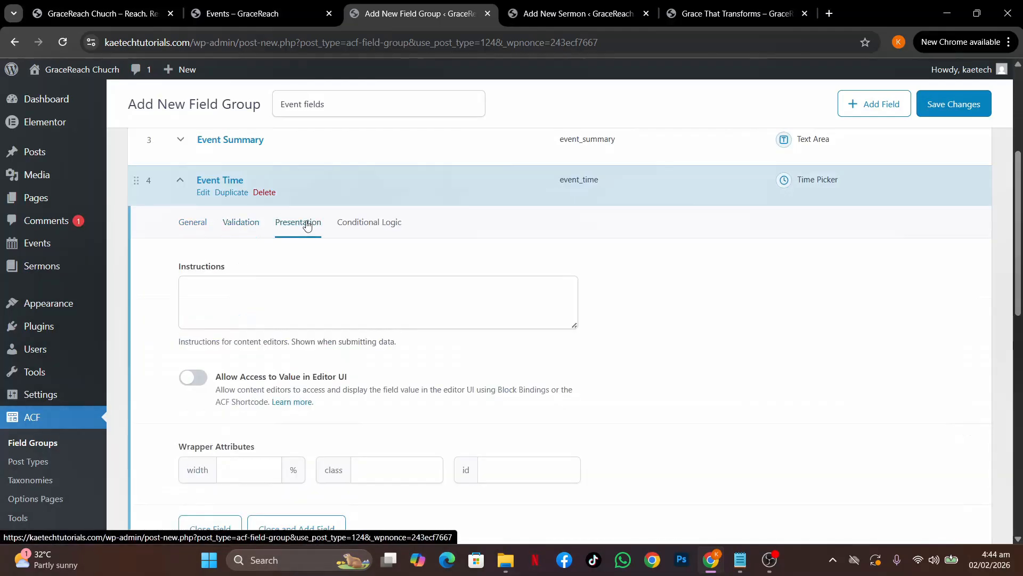
{"action": "left_click", "coordinate": [367, 224]}
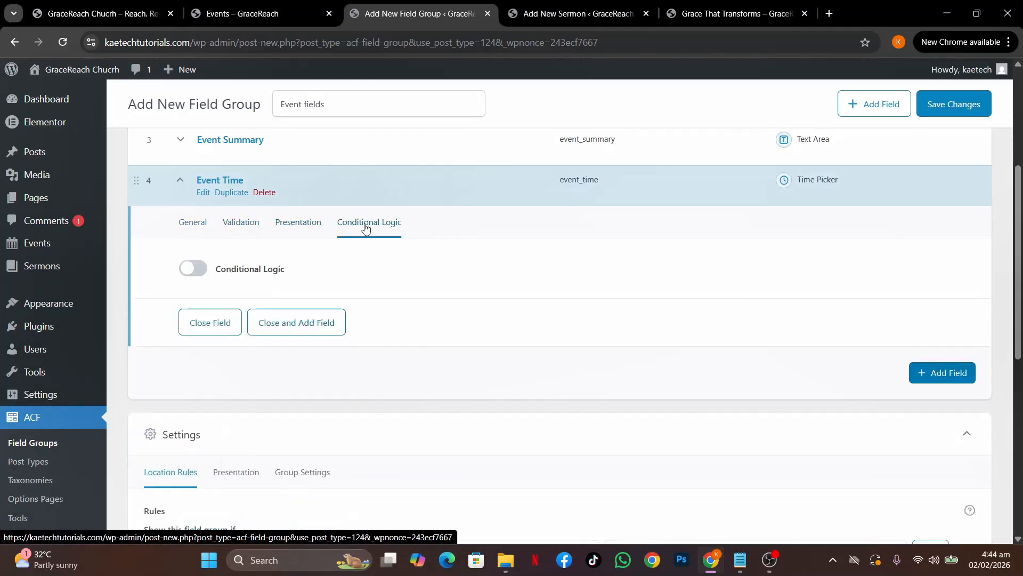
{"action": "left_click", "coordinate": [194, 225]}
{"action": "left_click", "coordinate": [180, 179]}
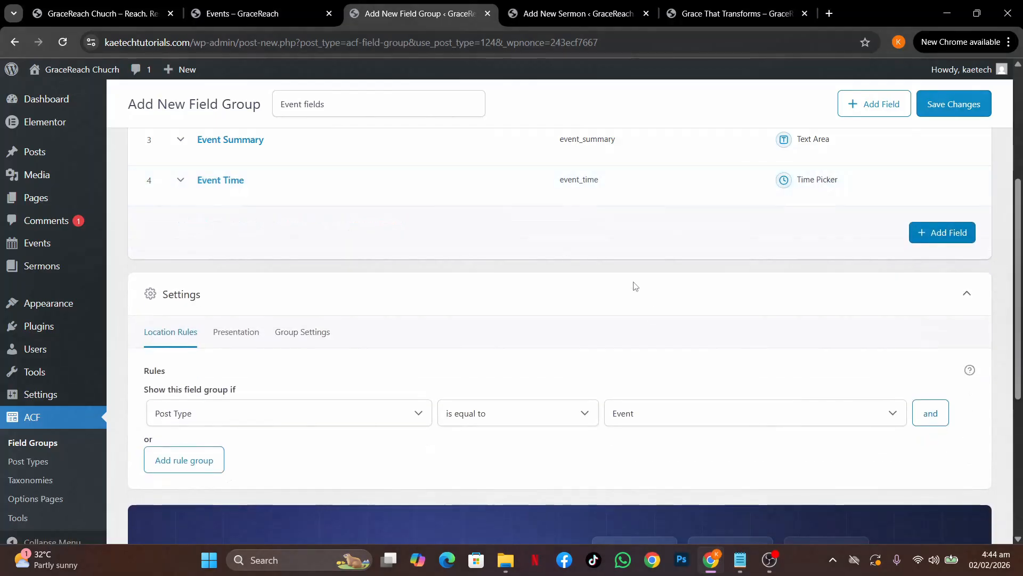
Mark Event Location as the next field in the notes
{"action": "mouse_move", "coordinate": [740, 560]}
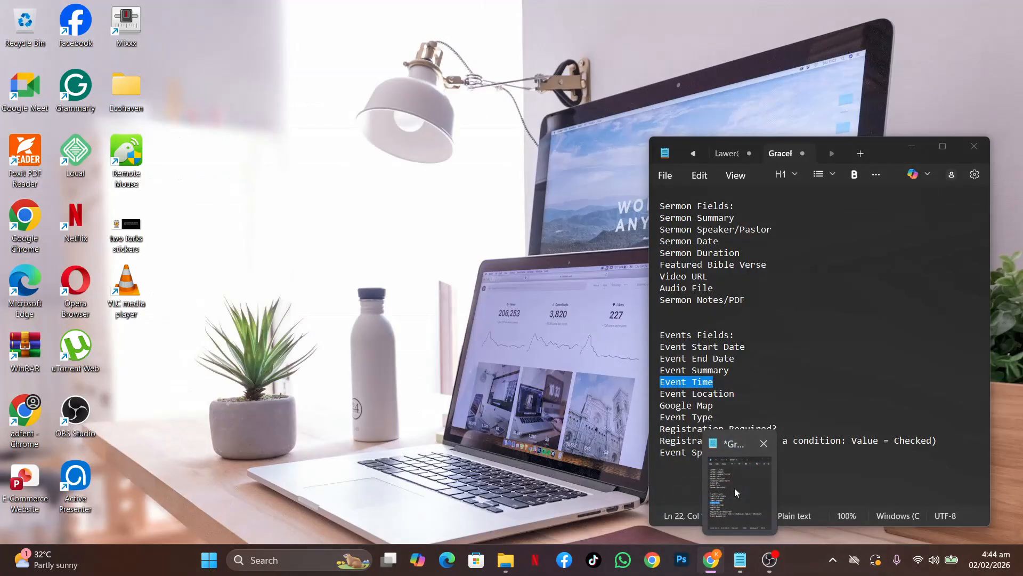
{"action": "left_click", "coordinate": [734, 488]}
{"action": "left_click_drag", "start_coordinate": [735, 393], "coordinate": [661, 397]}
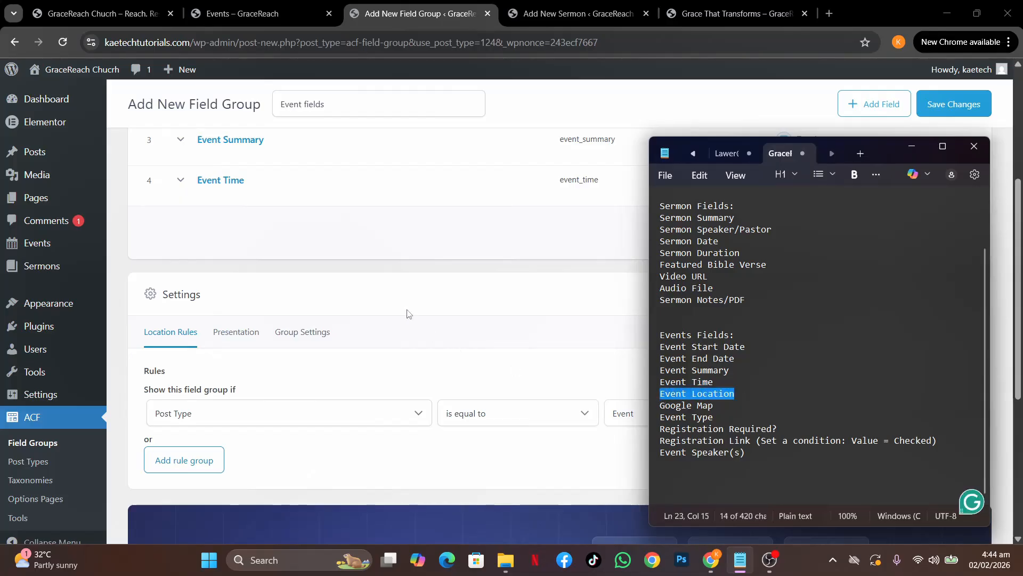
Add a fifth field and set its type to Text, after briefly trying Google Map
{"action": "left_click", "coordinate": [383, 275]}
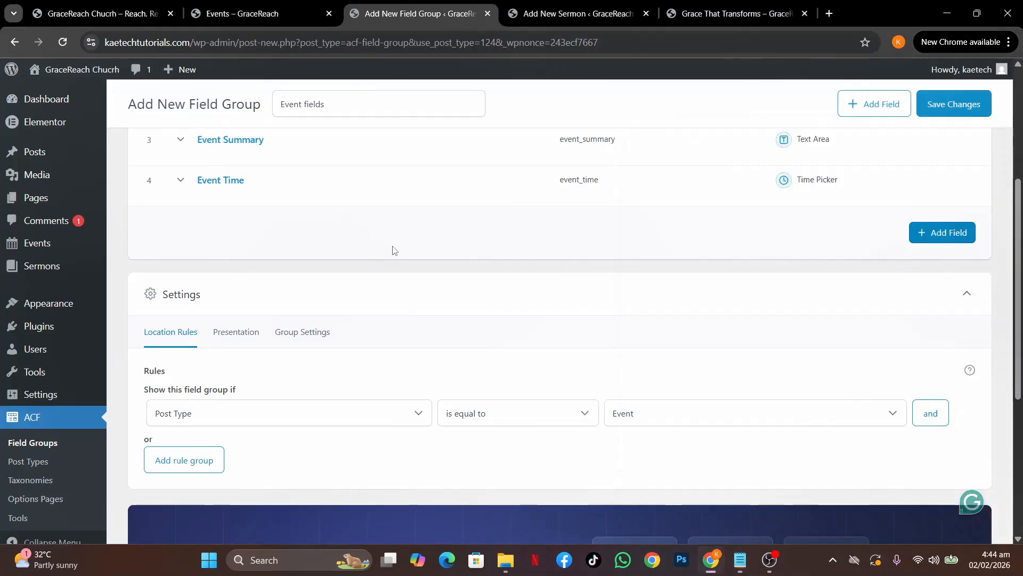
{"action": "left_click", "coordinate": [933, 232]}
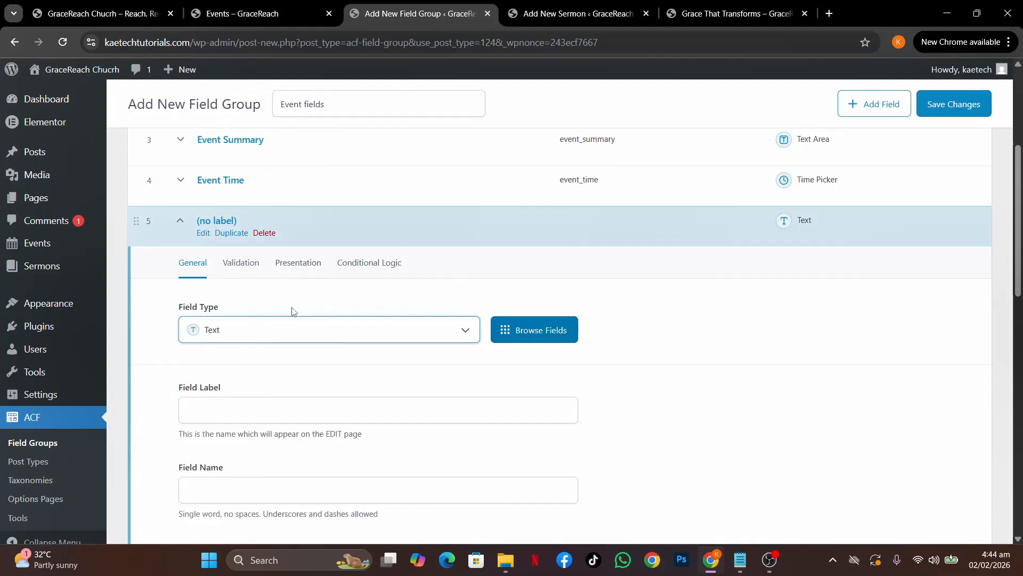
{"action": "scroll", "coordinate": [313, 383], "scroll_direction": "down", "scroll_amount": 2}
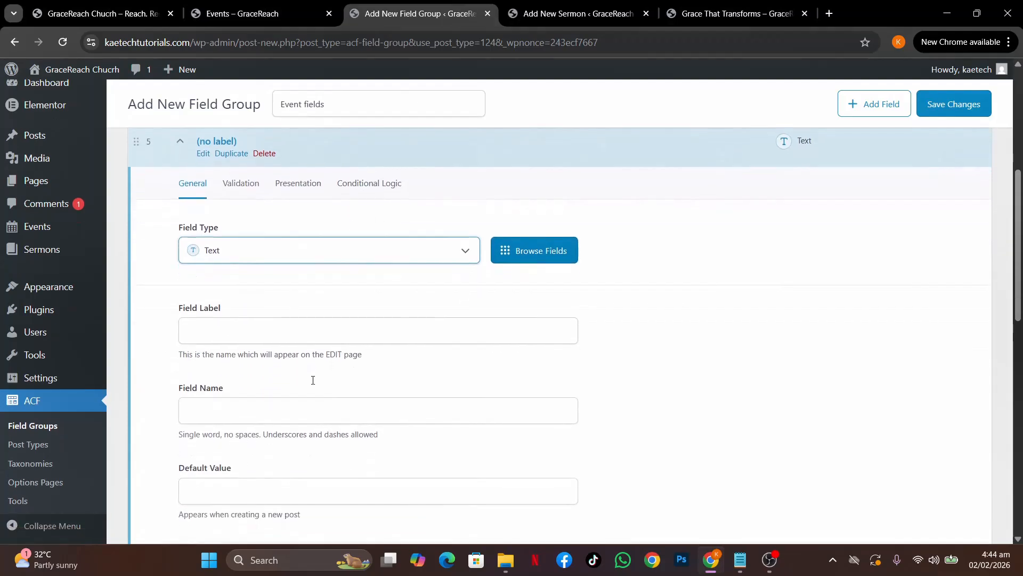
{"action": "left_click", "coordinate": [324, 253]}
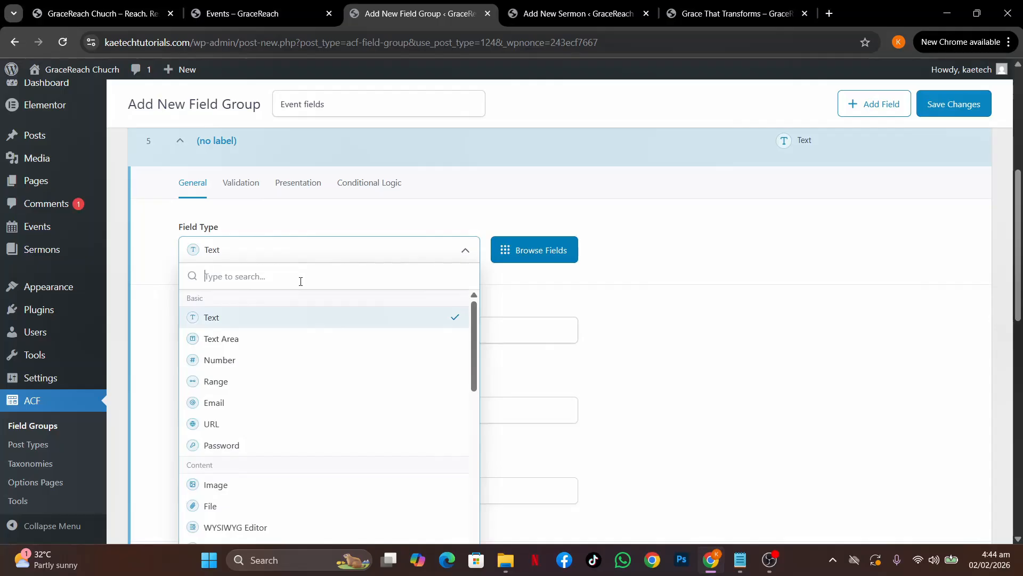
{"action": "type", "text": "map"}
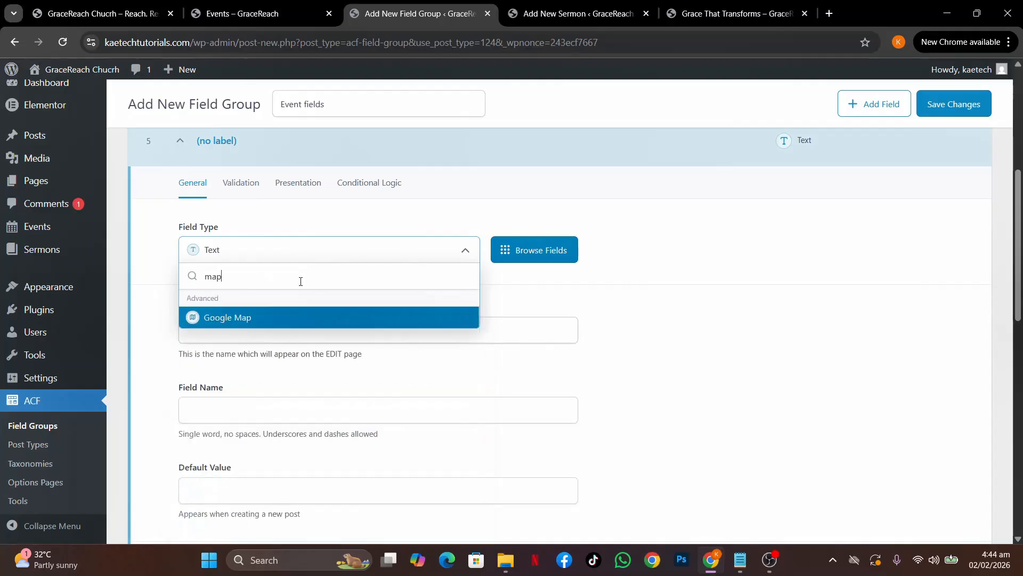
{"action": "left_click", "coordinate": [243, 318]}
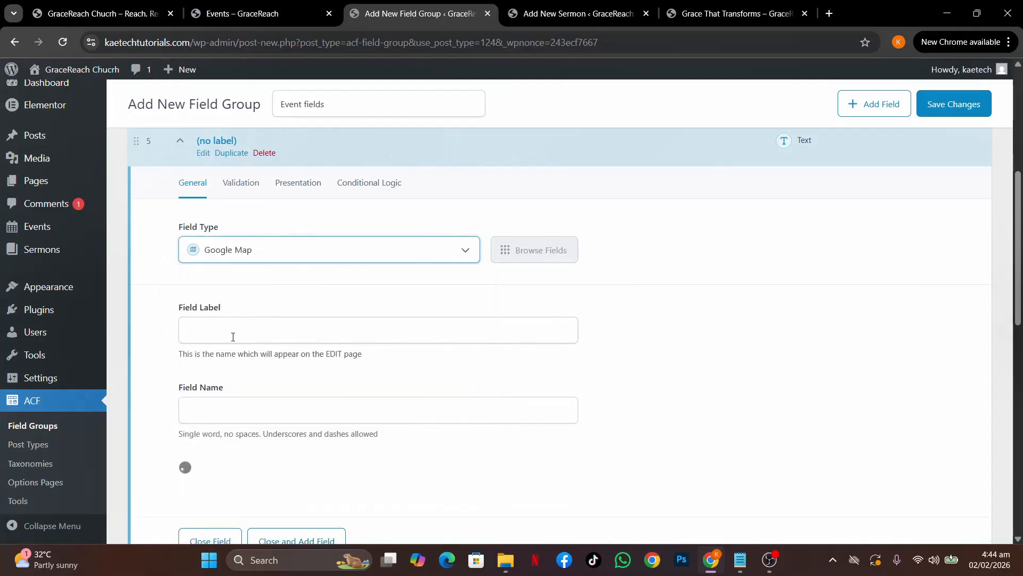
{"action": "left_click", "coordinate": [283, 254]}
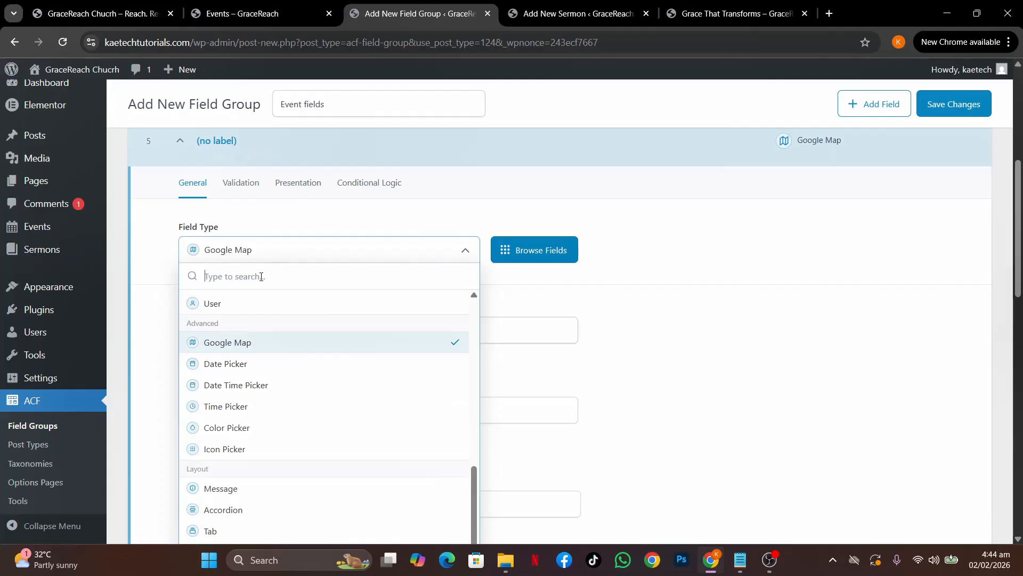
{"action": "type", "text": "t"}
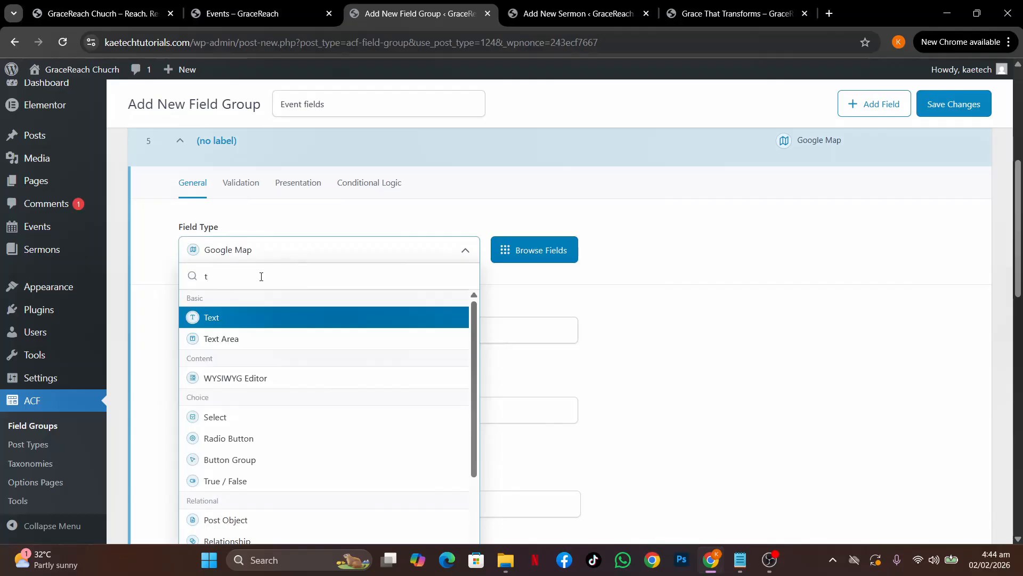
{"action": "left_click", "coordinate": [239, 318]}
Label the field 'Event Location' so its name fills in as event_location, then collapse it
{"action": "left_click", "coordinate": [228, 334]}
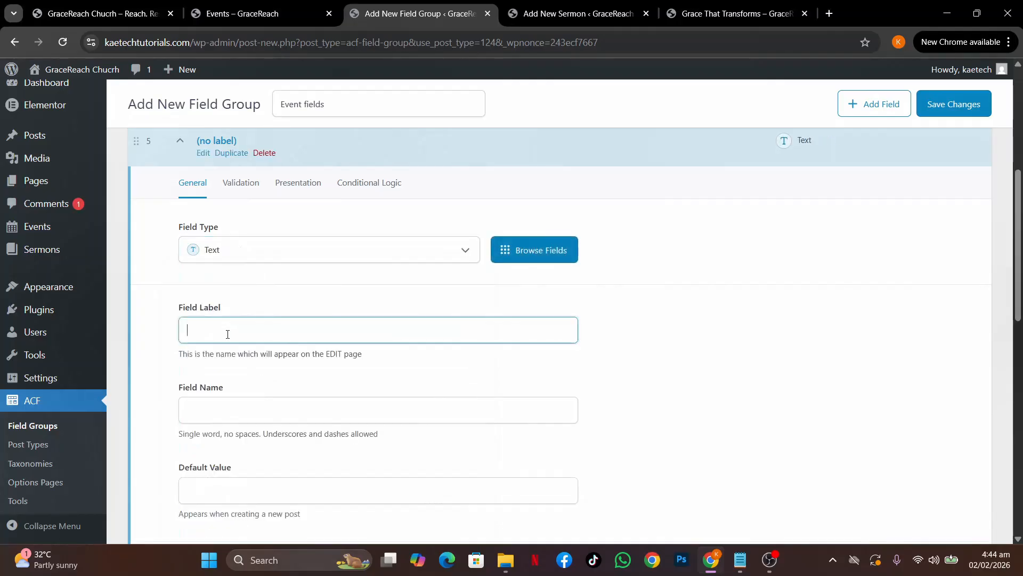
{"action": "type", "text": "Event Location"}
{"action": "left_click", "coordinate": [349, 304]}
{"action": "scroll", "coordinate": [350, 415], "scroll_direction": "down", "scroll_amount": 4}
{"action": "scroll", "coordinate": [349, 415], "scroll_direction": "up", "scroll_amount": 4}
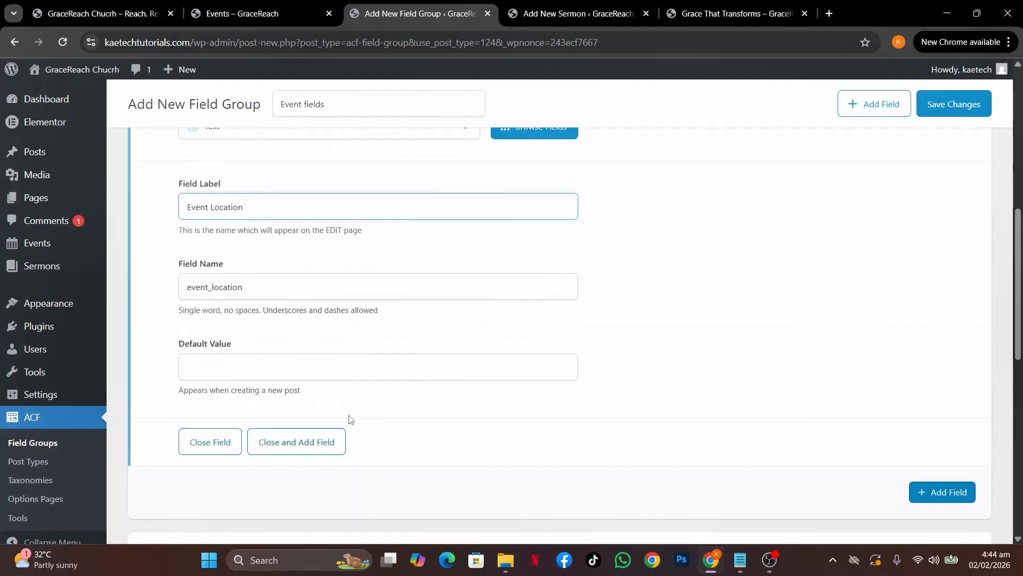
{"action": "scroll", "coordinate": [330, 314], "scroll_direction": "up", "scroll_amount": 2}
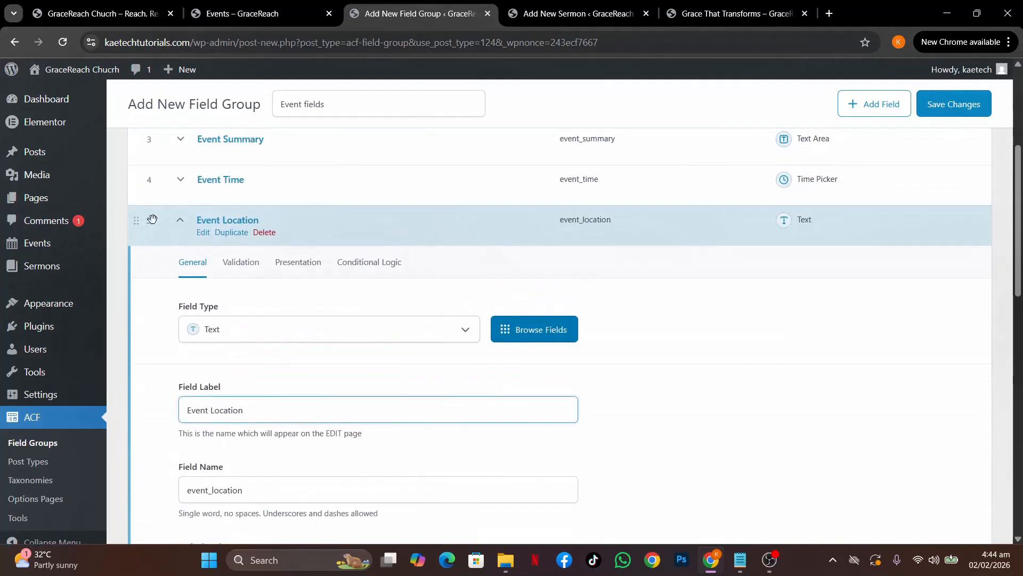
{"action": "left_click", "coordinate": [181, 229]}
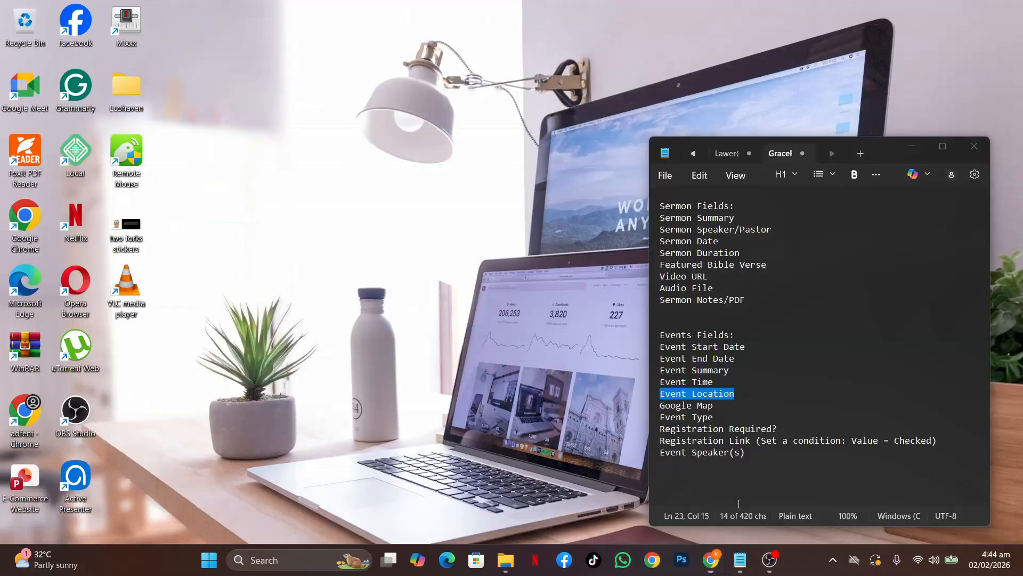
Mark Google Map as the next field in the notes list
{"action": "left_click", "coordinate": [739, 503]}
{"action": "left_click_drag", "start_coordinate": [714, 405], "coordinate": [656, 409]}
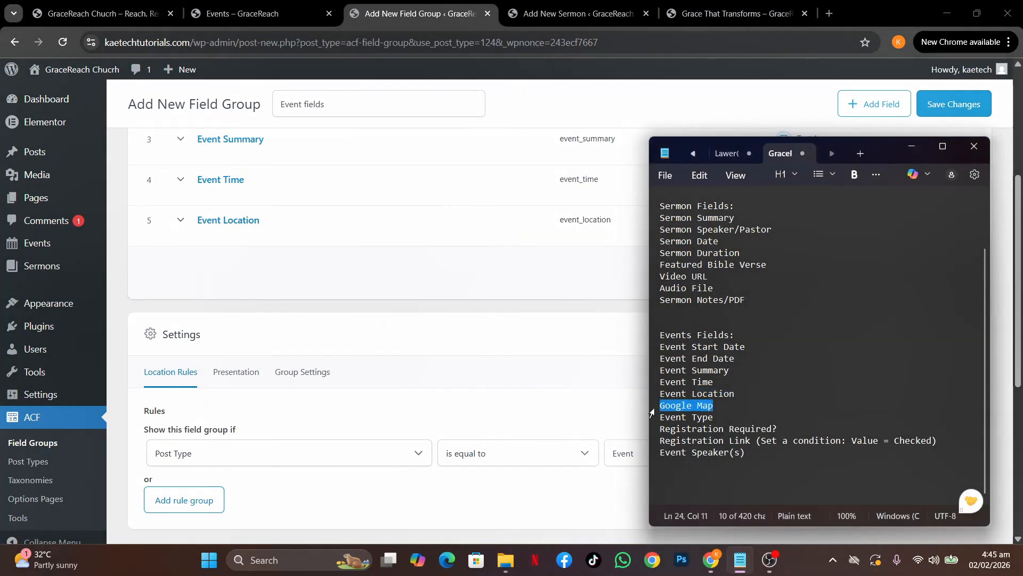
{"action": "left_click", "coordinate": [419, 282]}
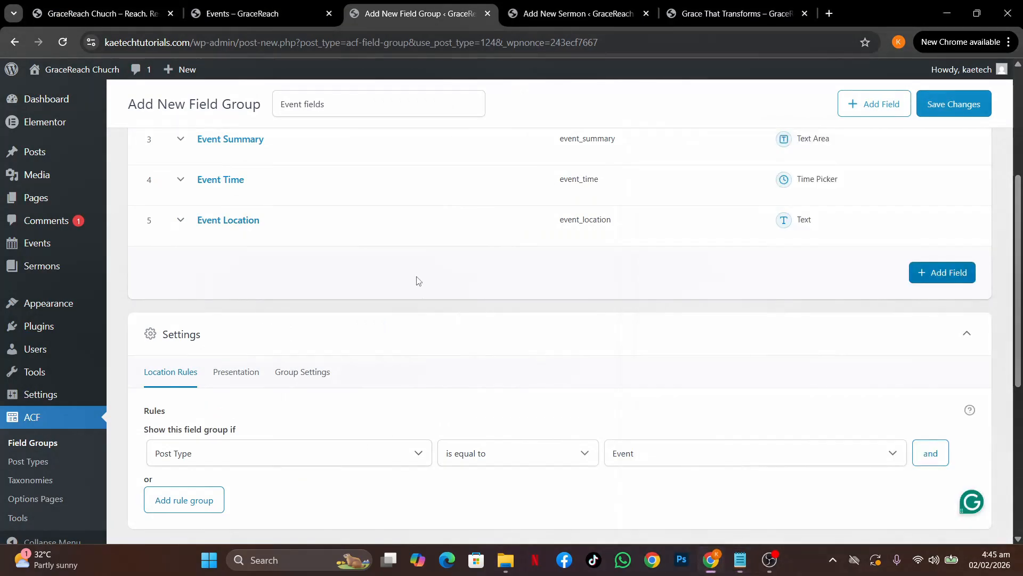
Add a sixth field of type Google Map labelled 'Google Map'
{"action": "left_click", "coordinate": [918, 275]}
{"action": "left_click", "coordinate": [229, 373]}
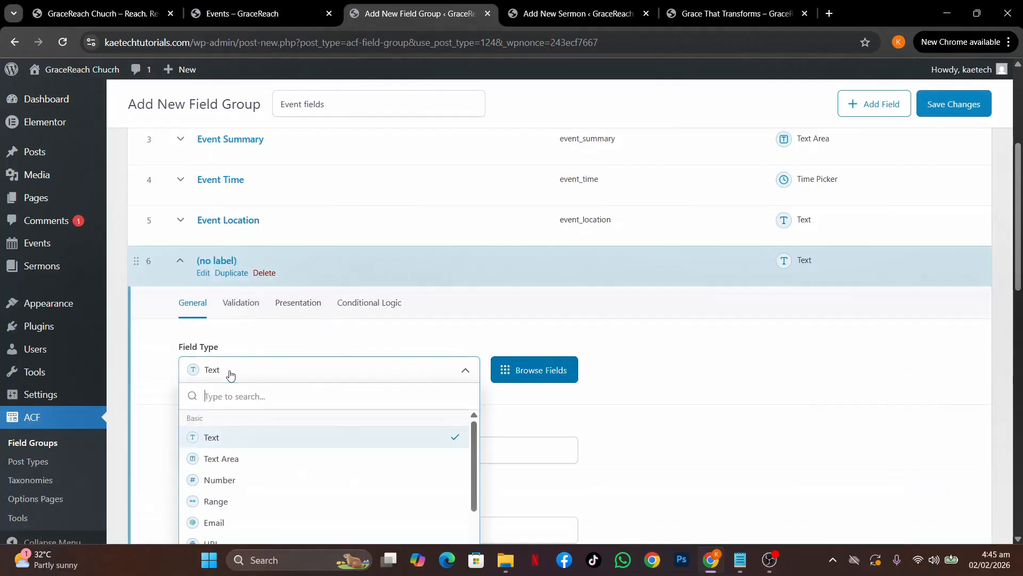
{"action": "type", "text": "map"}
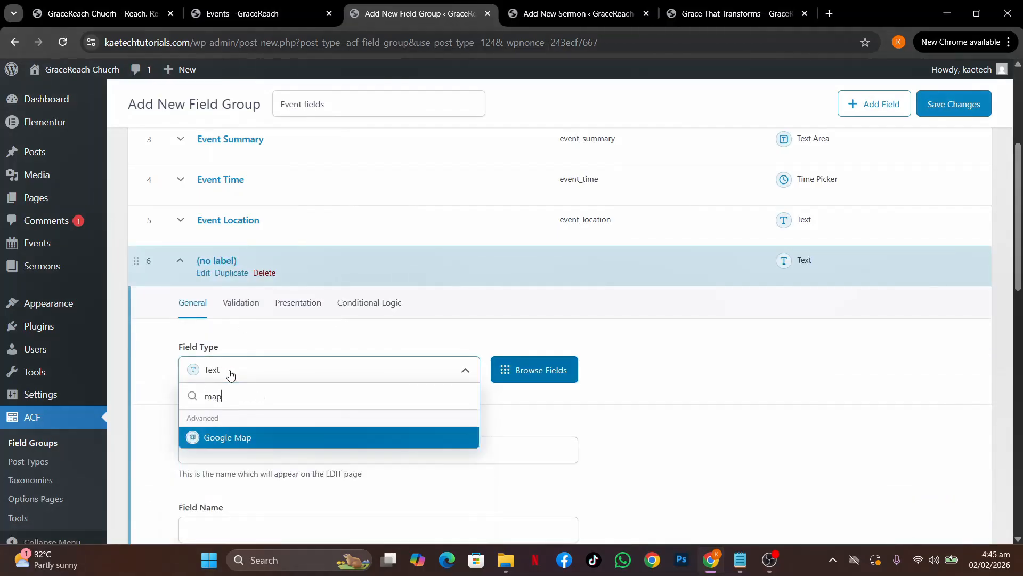
{"action": "left_click", "coordinate": [233, 438]}
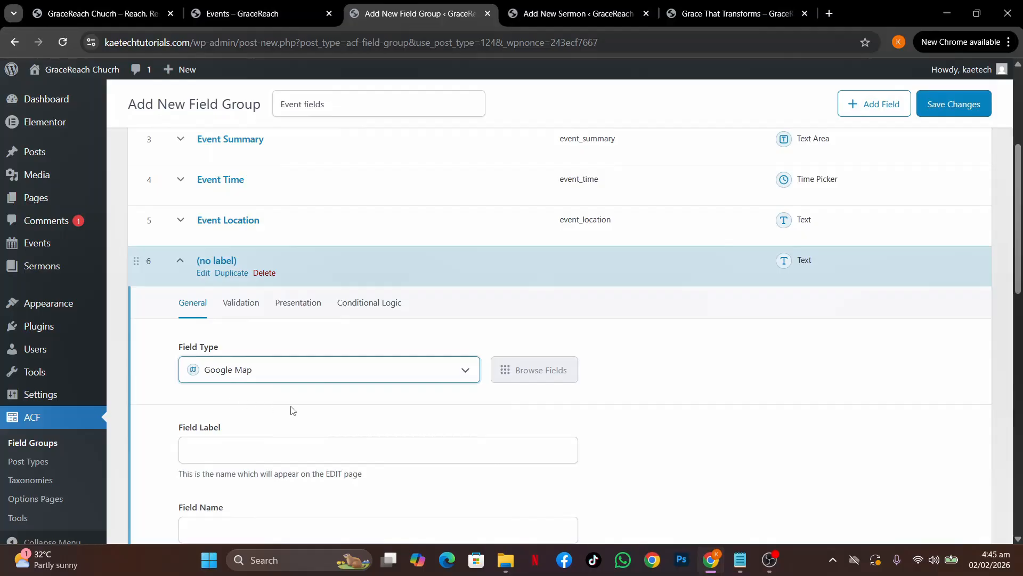
{"action": "scroll", "coordinate": [292, 408], "scroll_direction": "down", "scroll_amount": 2}
{"action": "left_click", "coordinate": [265, 344]}
{"action": "type", "text": "Google Map"}
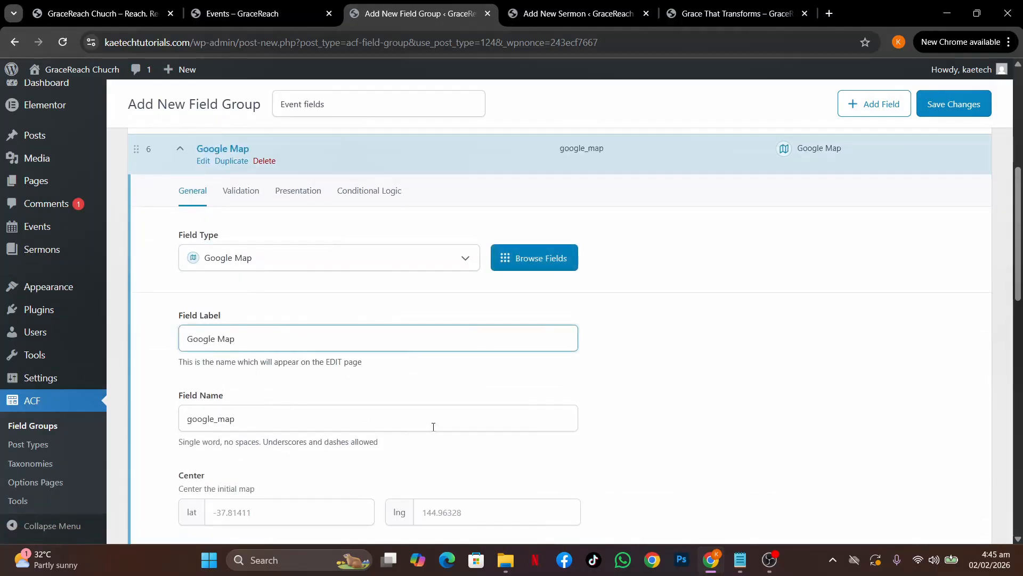
Review the Google Map field's Validation, Presentation and Conditional Logic tabs, then collapse it
{"action": "scroll", "coordinate": [447, 427], "scroll_direction": "down", "scroll_amount": 2}
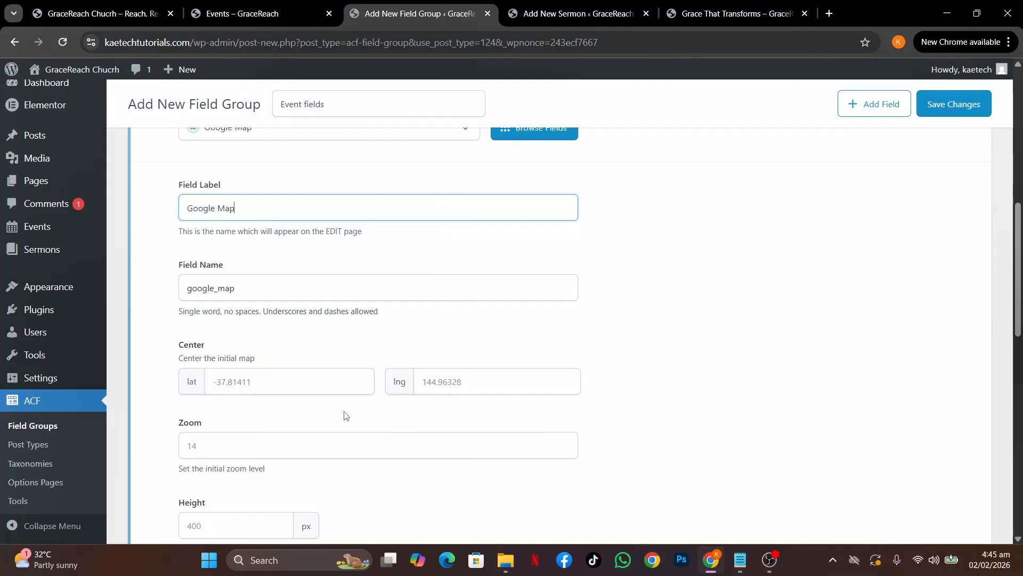
{"action": "scroll", "coordinate": [357, 415], "scroll_direction": "down", "scroll_amount": 3}
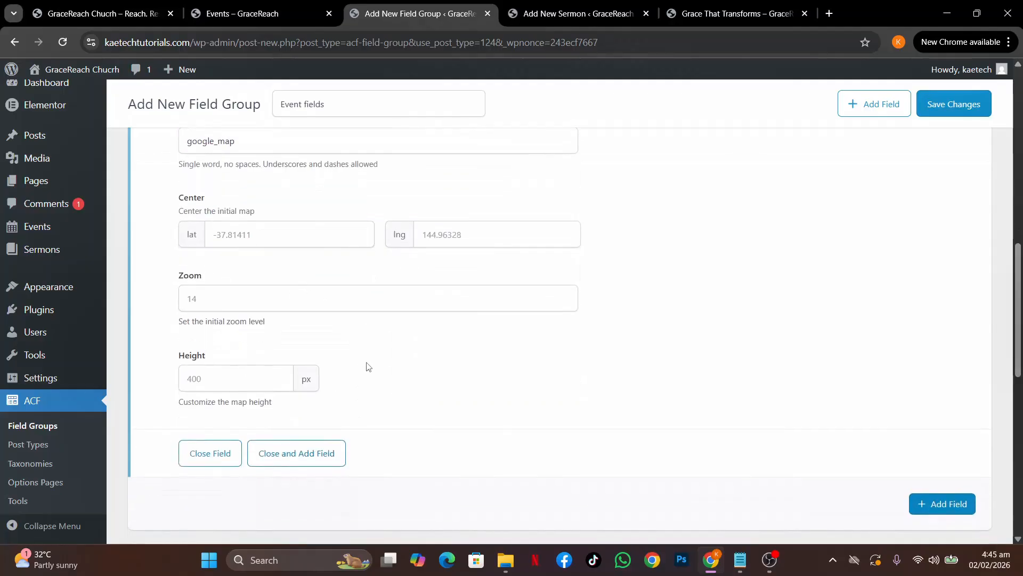
{"action": "scroll", "coordinate": [375, 379], "scroll_direction": "up", "scroll_amount": 7}
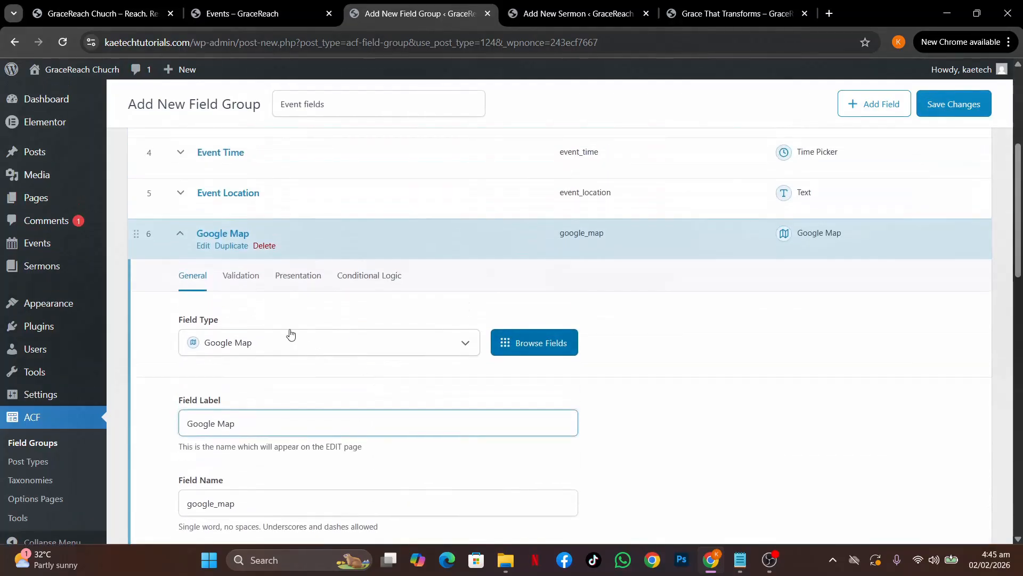
{"action": "left_click", "coordinate": [231, 275]}
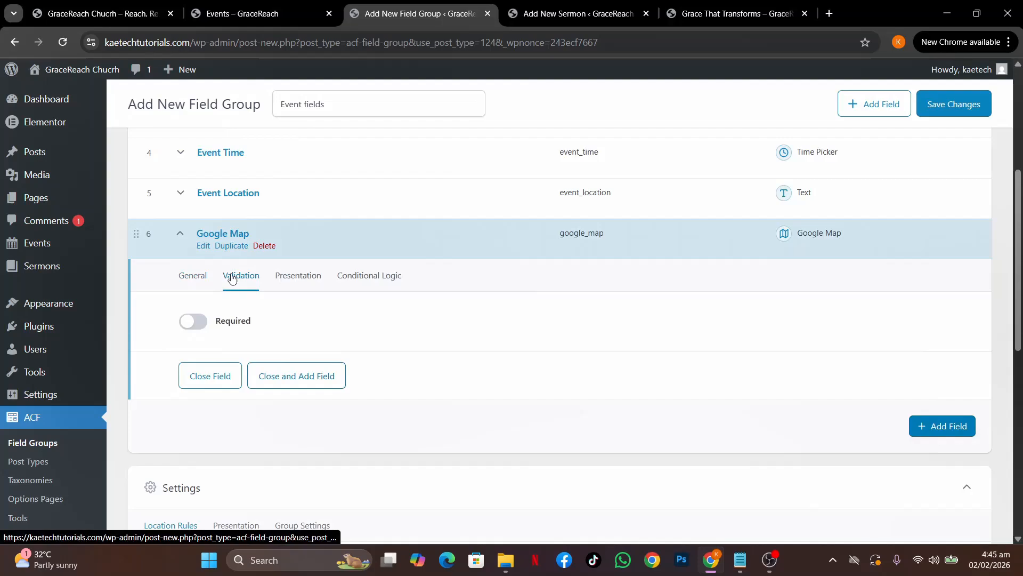
{"action": "left_click", "coordinate": [292, 276]}
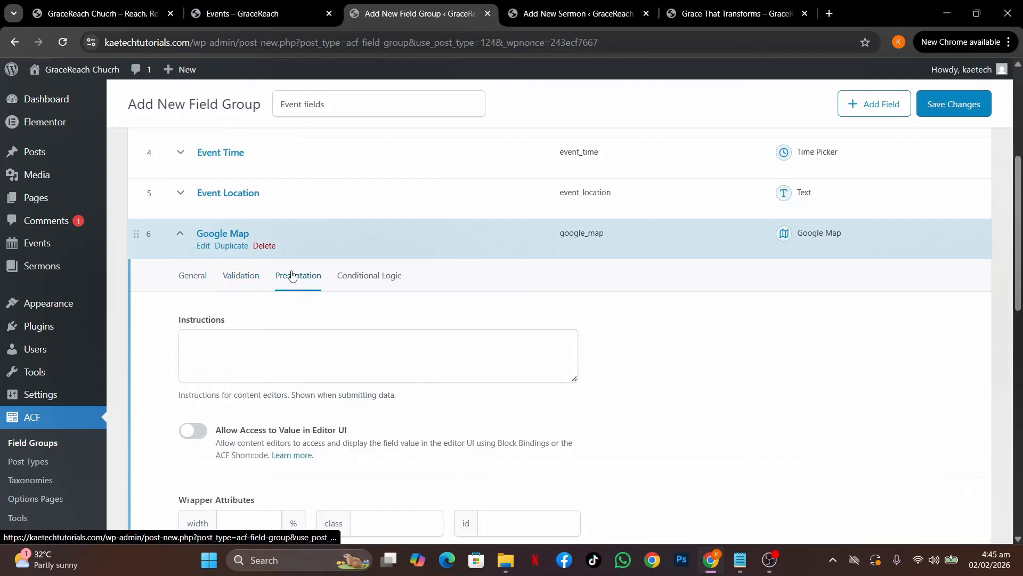
{"action": "left_click", "coordinate": [366, 277]}
{"action": "left_click", "coordinate": [194, 277]}
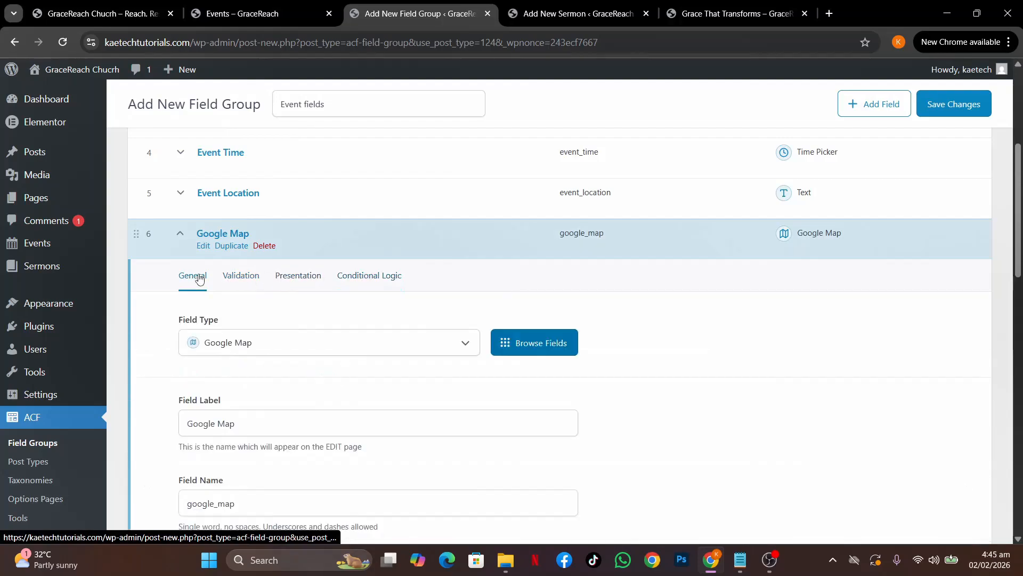
{"action": "left_click", "coordinate": [181, 235]}
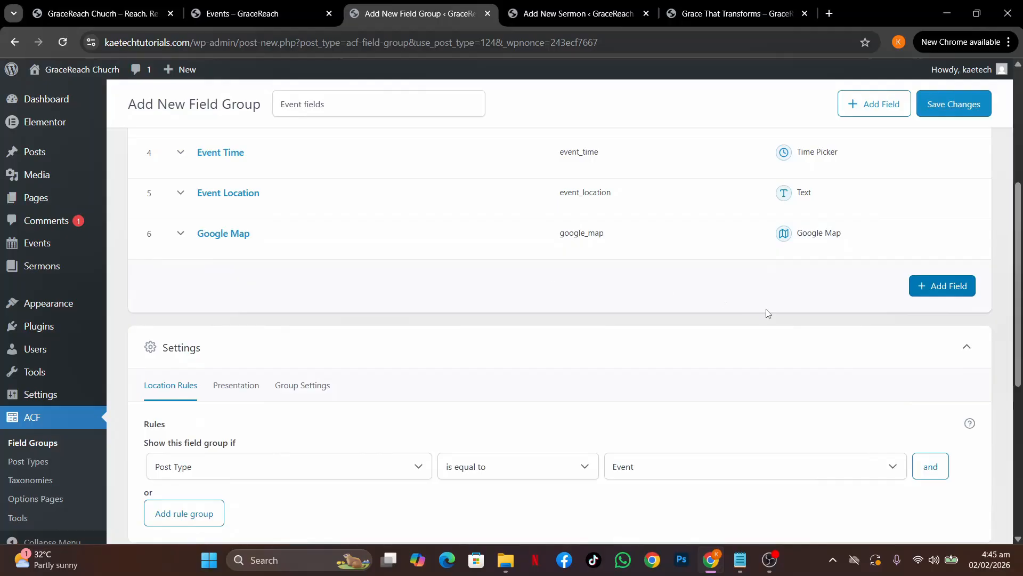
Add a seventh field and copy the Event Type line from the notes
{"action": "left_click", "coordinate": [930, 287]}
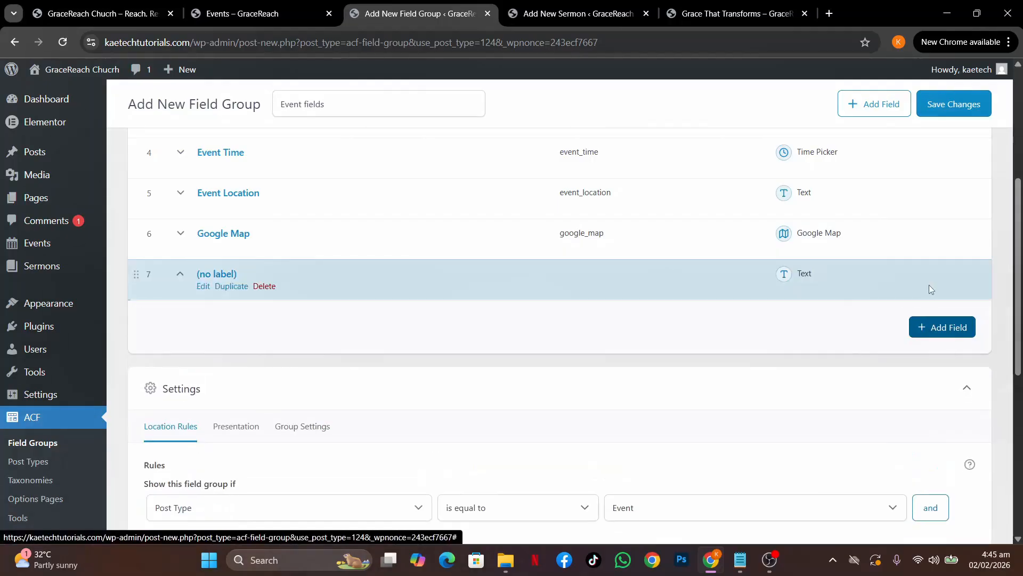
{"action": "mouse_move", "coordinate": [737, 563]}
{"action": "left_click", "coordinate": [738, 487]}
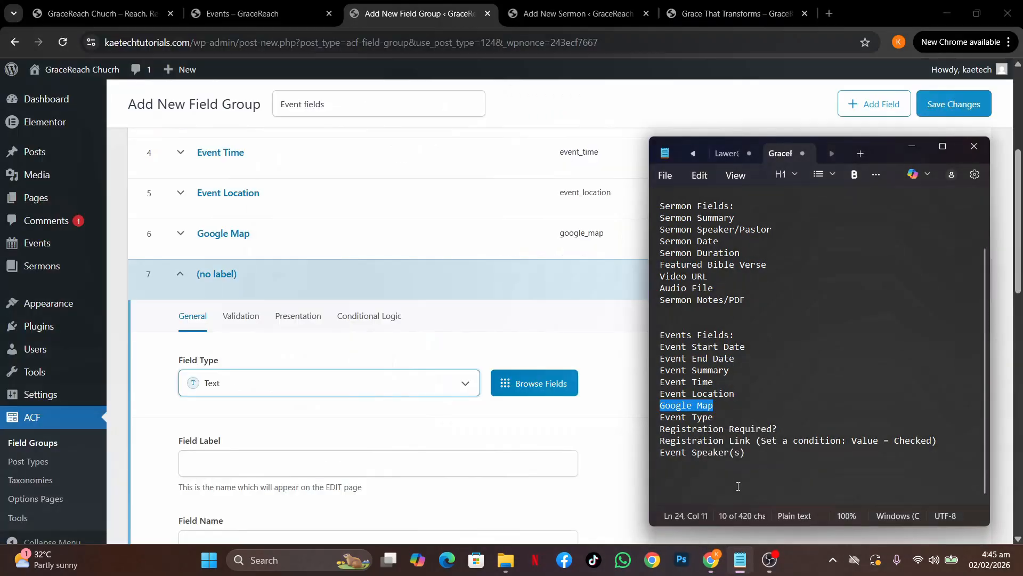
{"action": "left_click_drag", "start_coordinate": [718, 419], "coordinate": [661, 420]}
{"action": "key", "text": "ctrl+c"}
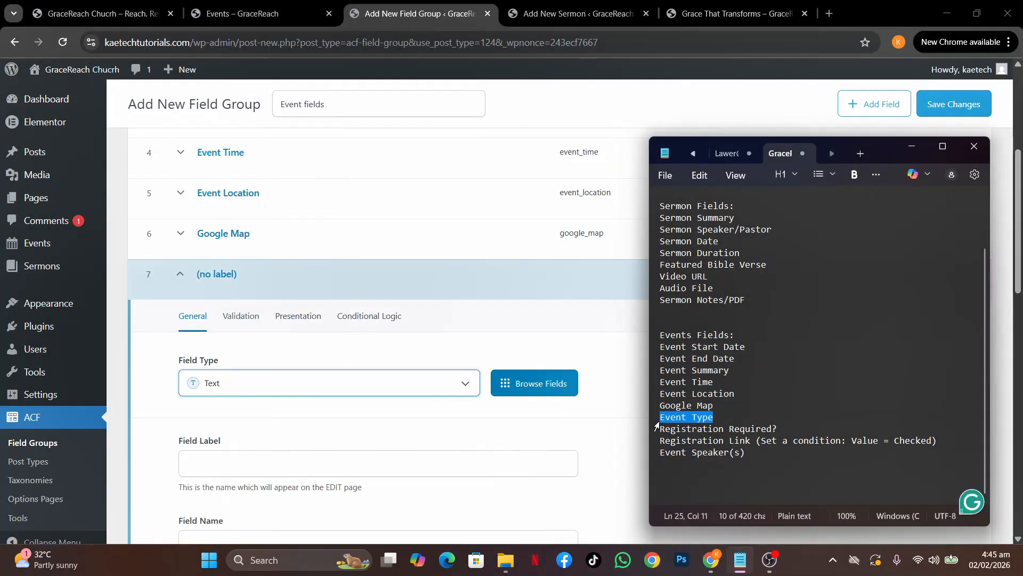
{"action": "left_click", "coordinate": [328, 394]}
Make field 7 a Select field labelled Event Type (event_type), then view the live Events page
{"action": "left_click", "coordinate": [328, 393]}
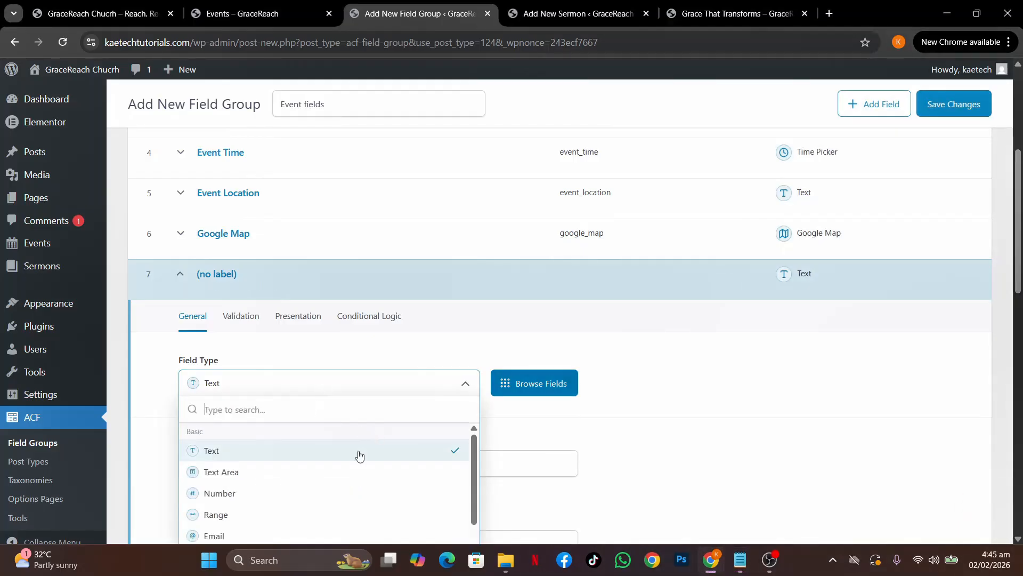
{"action": "scroll", "coordinate": [331, 496], "scroll_direction": "down", "scroll_amount": 3}
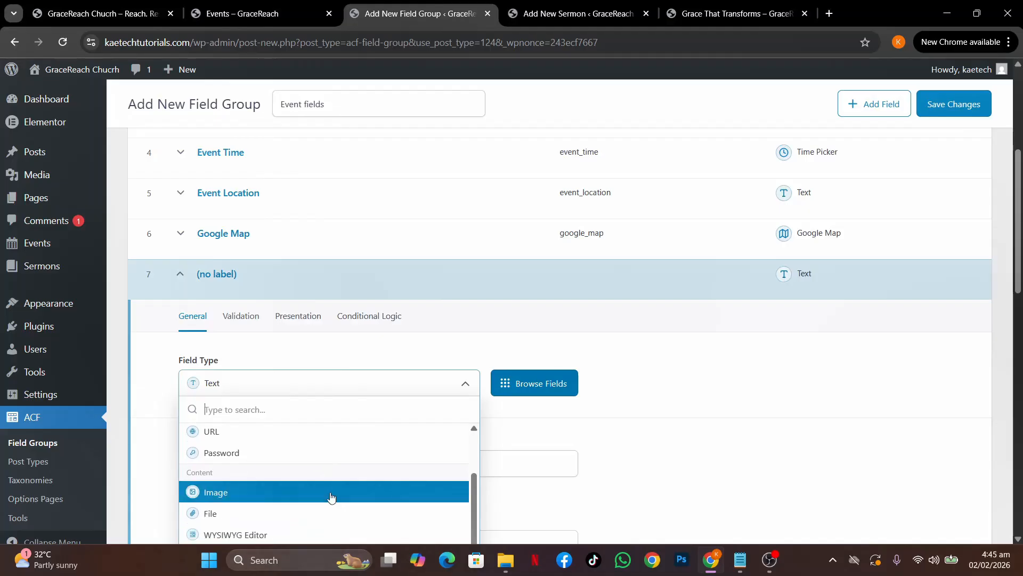
{"action": "scroll", "coordinate": [331, 496], "scroll_direction": "down", "scroll_amount": 3}
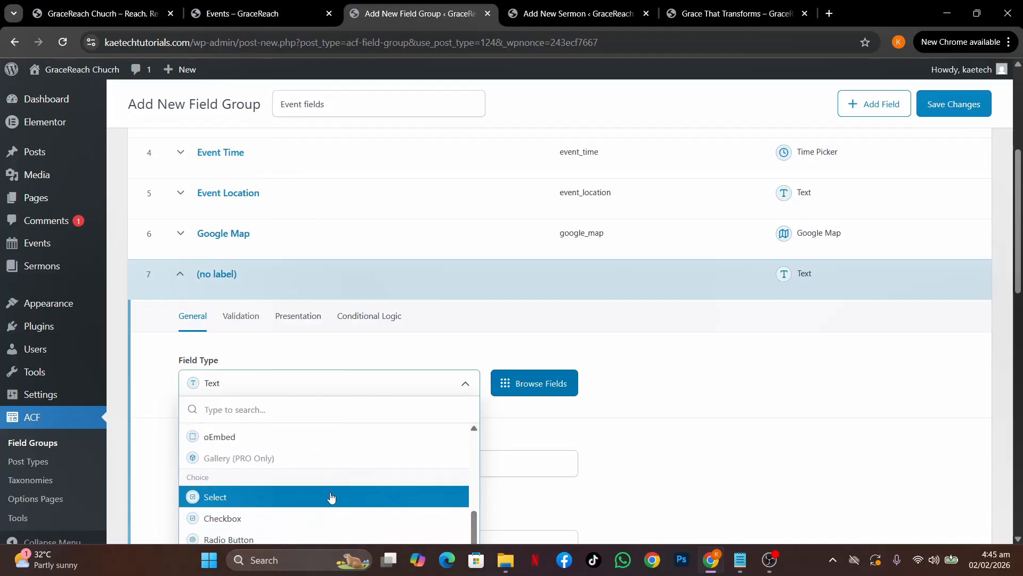
{"action": "scroll", "coordinate": [331, 497], "scroll_direction": "down", "scroll_amount": 2}
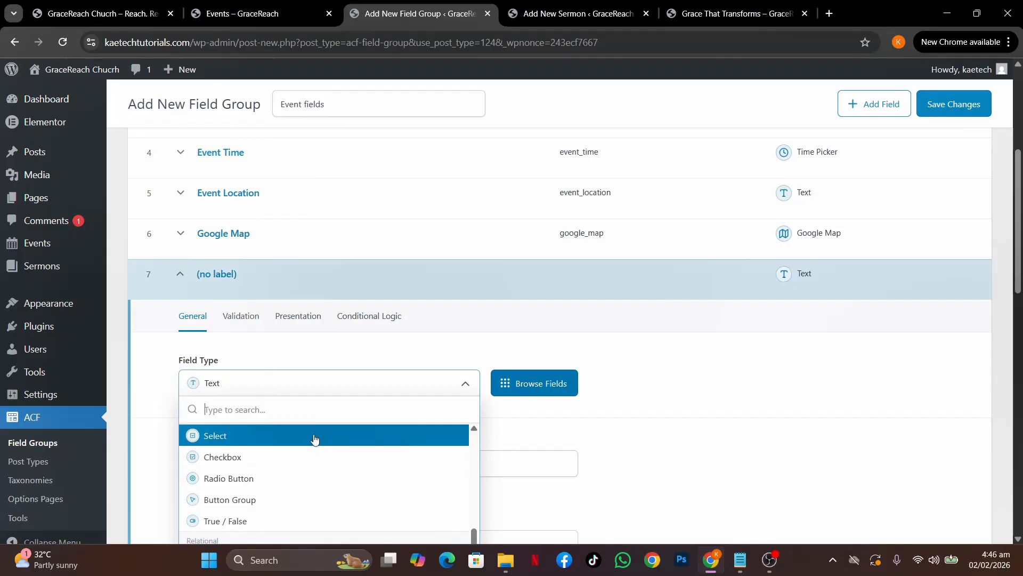
{"action": "left_click", "coordinate": [284, 444]}
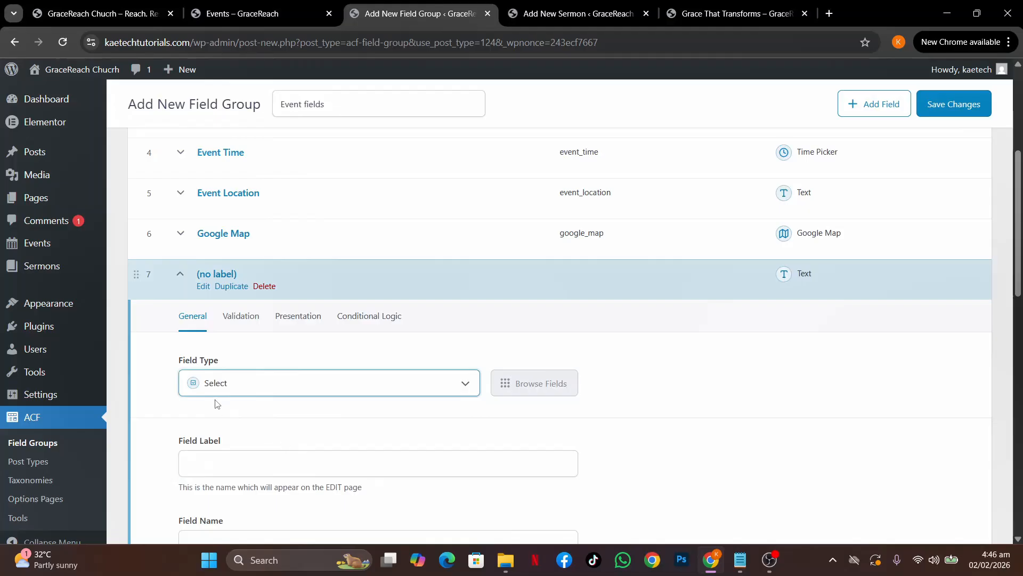
{"action": "scroll", "coordinate": [302, 430], "scroll_direction": "down", "scroll_amount": 3}
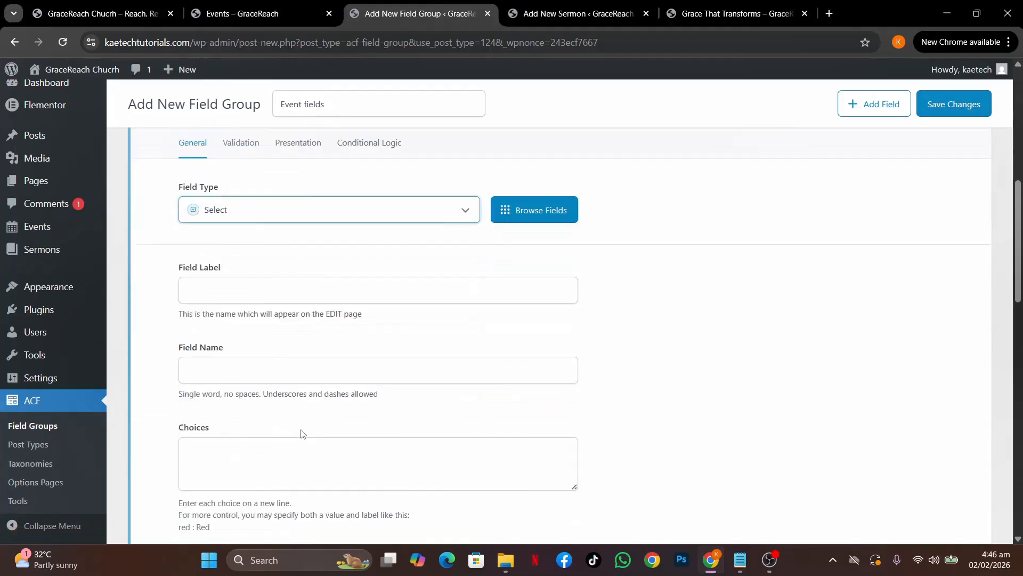
{"action": "scroll", "coordinate": [301, 430], "scroll_direction": "up", "scroll_amount": 1}
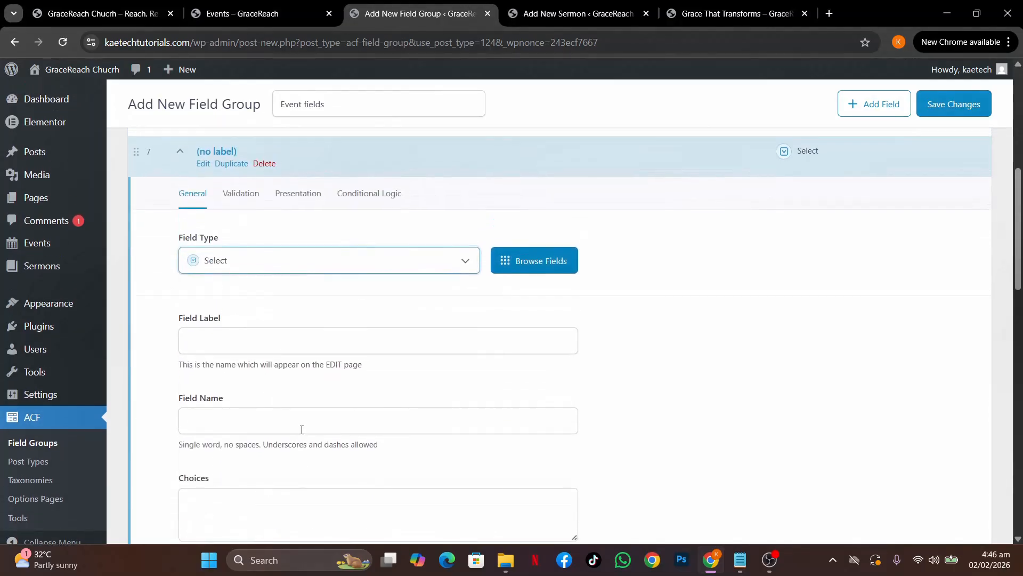
{"action": "left_click", "coordinate": [235, 343]}
{"action": "key", "text": "ctrl+v"}
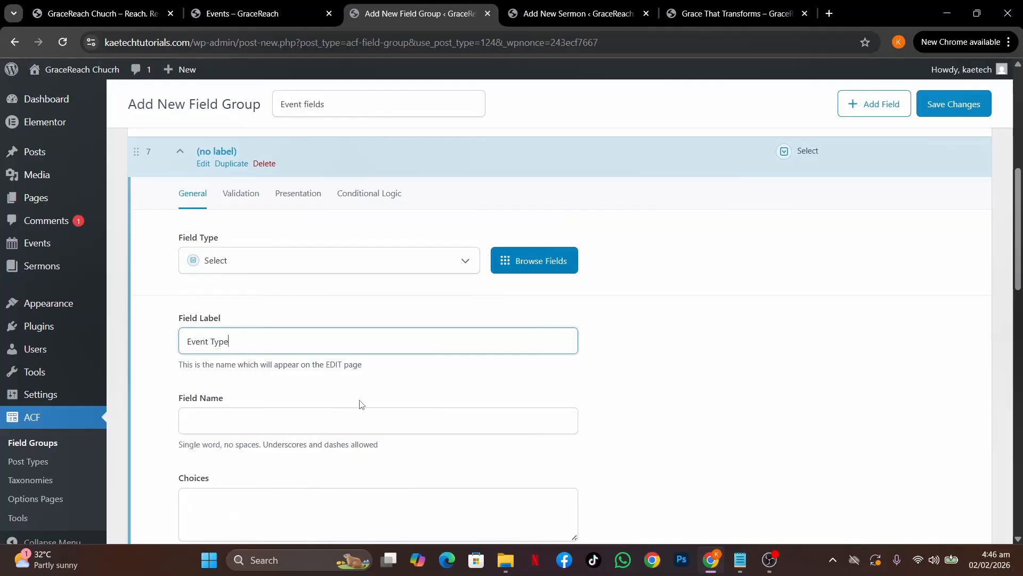
{"action": "scroll", "coordinate": [359, 402], "scroll_direction": "down", "scroll_amount": 2}
{"action": "left_click", "coordinate": [275, 376]}
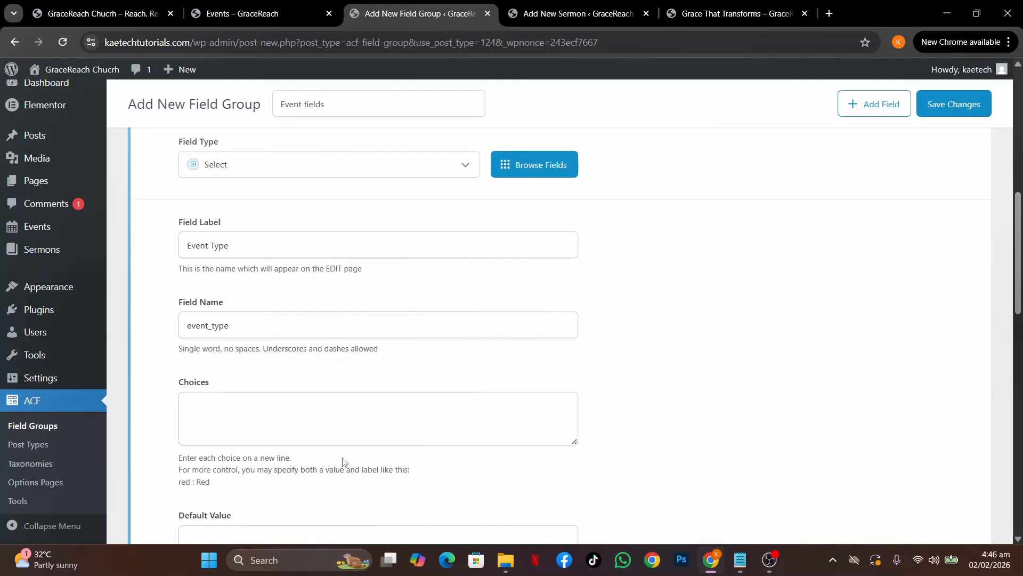
{"action": "left_click", "coordinate": [265, 8]}
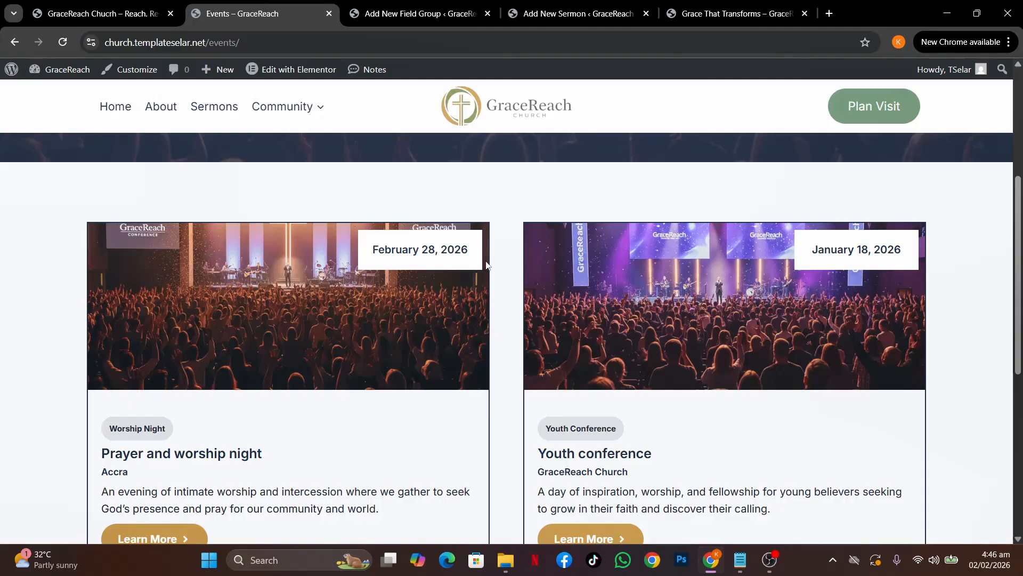
Check the Worship Night and Youth Conference badges on the Events page, then return to Event Type's Choices box
{"action": "scroll", "coordinate": [486, 266], "scroll_direction": "down", "scroll_amount": 1}
{"action": "scroll", "coordinate": [486, 265], "scroll_direction": "up", "scroll_amount": 1}
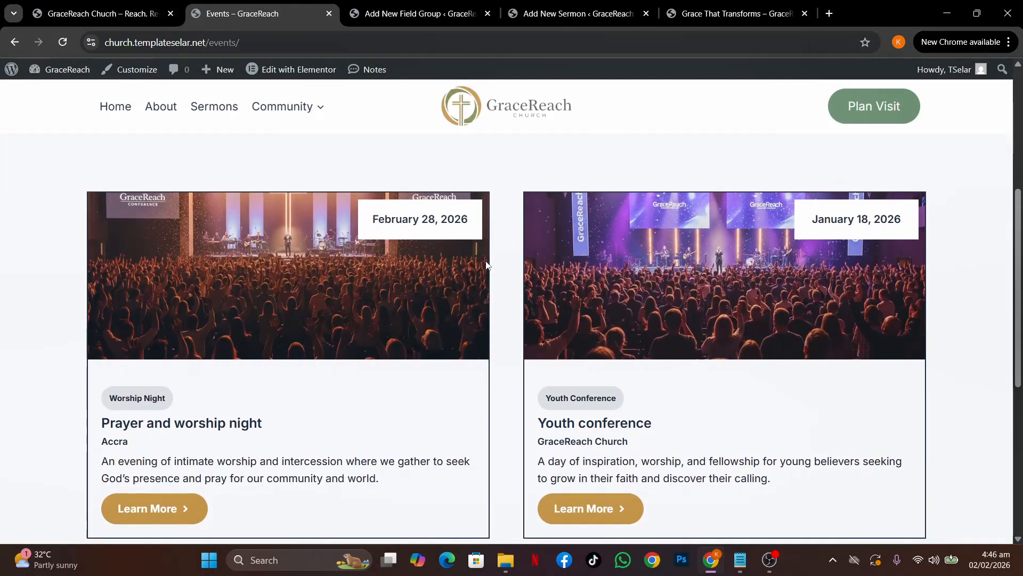
{"action": "left_click", "coordinate": [428, 11]}
{"action": "left_click", "coordinate": [224, 402]}
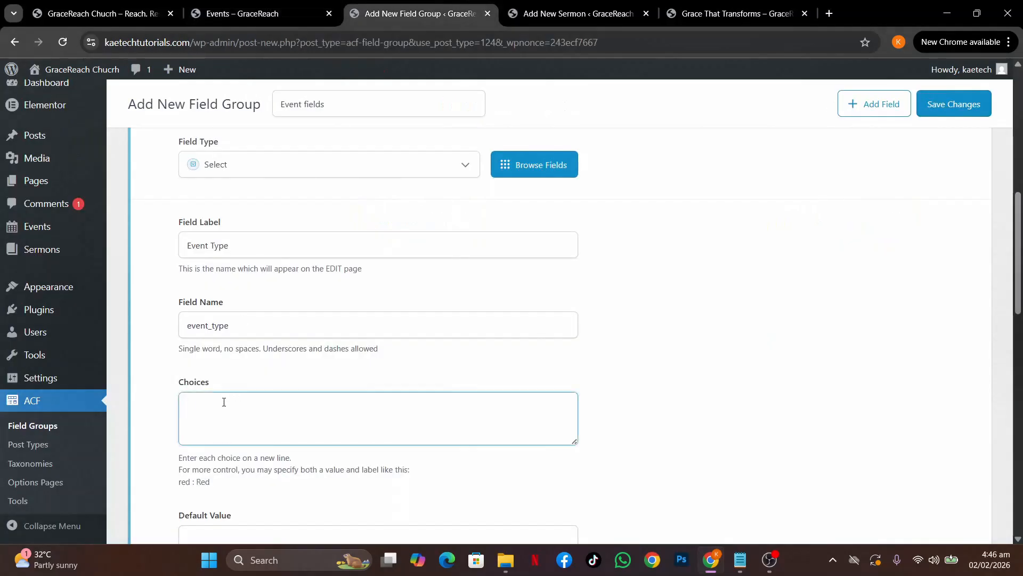
Enter the choices Worship Night, Youth Conference and Prayer Time, one per line
{"action": "type", "text": "Worsh"}
{"action": "type", "text": "ip Ni"}
{"action": "type", "text": "ght "}
{"action": "type", "text": "Youth"}
{"action": "type", "text": " Conference"}
{"action": "key", "text": "Return"}
{"action": "type", "text": "Prayer Time"}
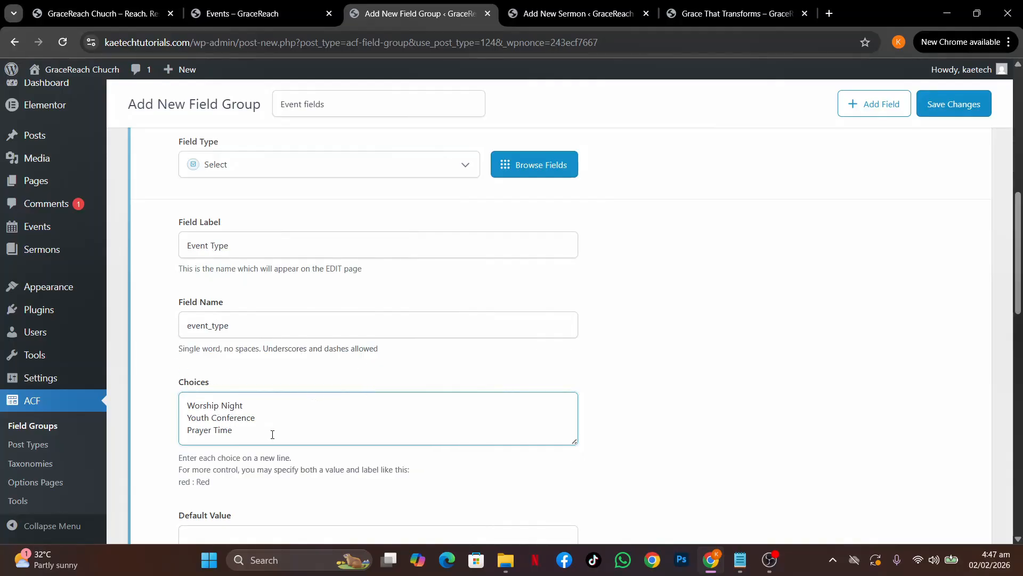
{"action": "mouse_move", "coordinate": [59, 250]}
Review the Event Type field's Validation, Presentation and Conditional Logic tabs, then collapse it
{"action": "scroll", "coordinate": [343, 374], "scroll_direction": "down", "scroll_amount": 3}
{"action": "scroll", "coordinate": [342, 374], "scroll_direction": "down", "scroll_amount": 1}
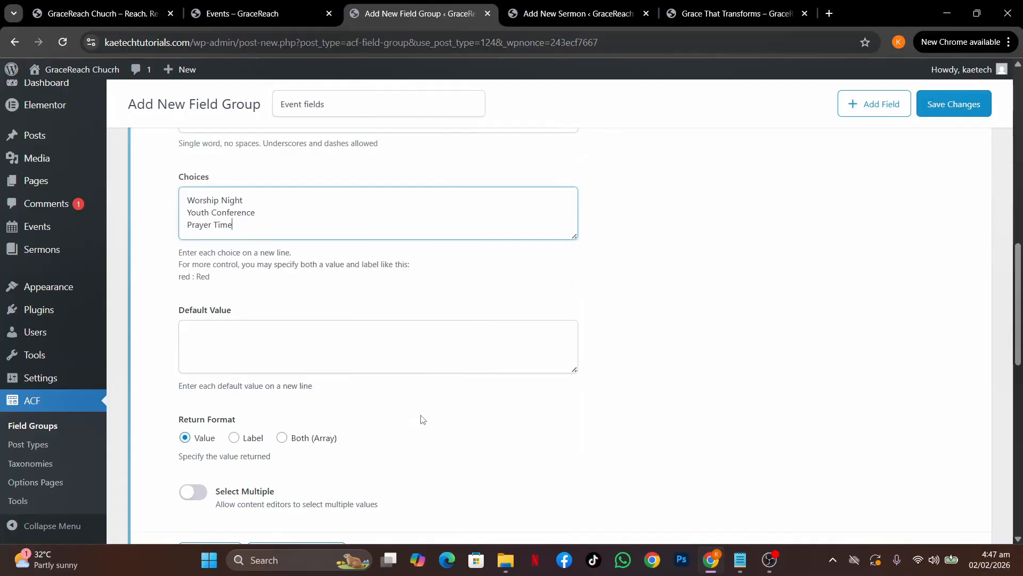
{"action": "scroll", "coordinate": [419, 420], "scroll_direction": "down", "scroll_amount": 2}
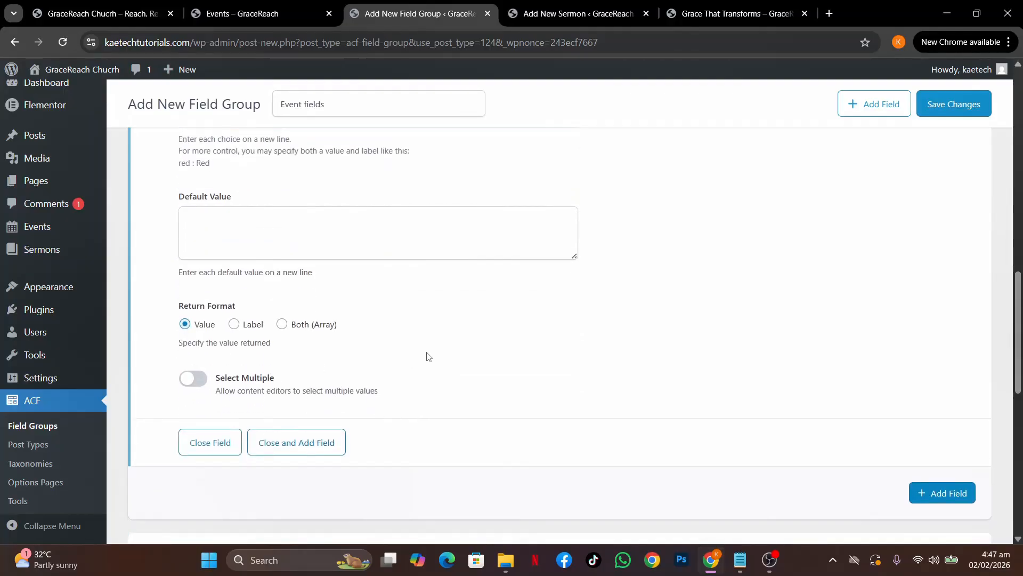
{"action": "scroll", "coordinate": [425, 354], "scroll_direction": "up", "scroll_amount": 5}
{"action": "scroll", "coordinate": [427, 356], "scroll_direction": "down", "scroll_amount": 3}
{"action": "scroll", "coordinate": [427, 356], "scroll_direction": "down", "scroll_amount": 3}
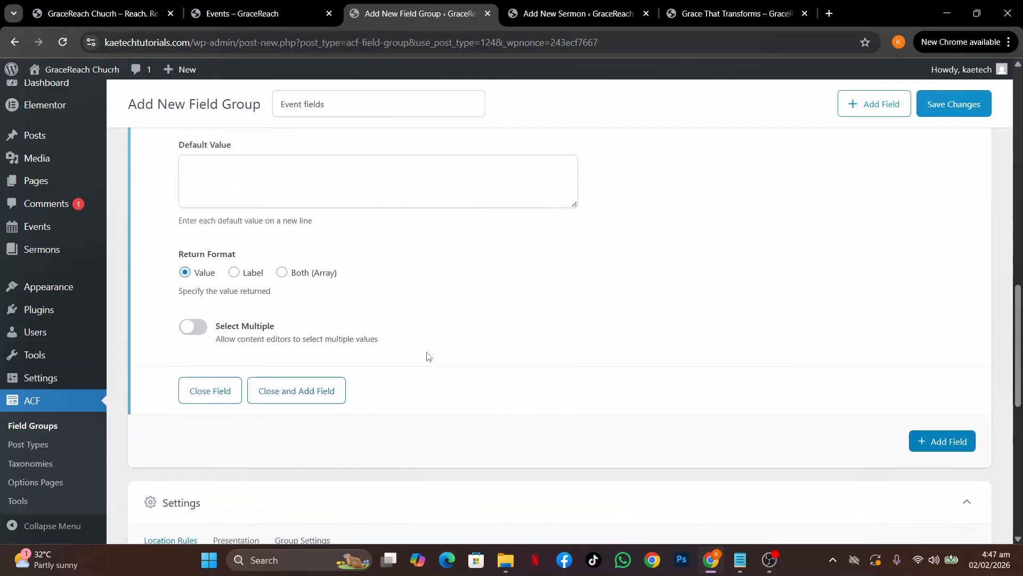
{"action": "scroll", "coordinate": [435, 329], "scroll_direction": "up", "scroll_amount": 1}
{"action": "scroll", "coordinate": [435, 330], "scroll_direction": "up", "scroll_amount": 10}
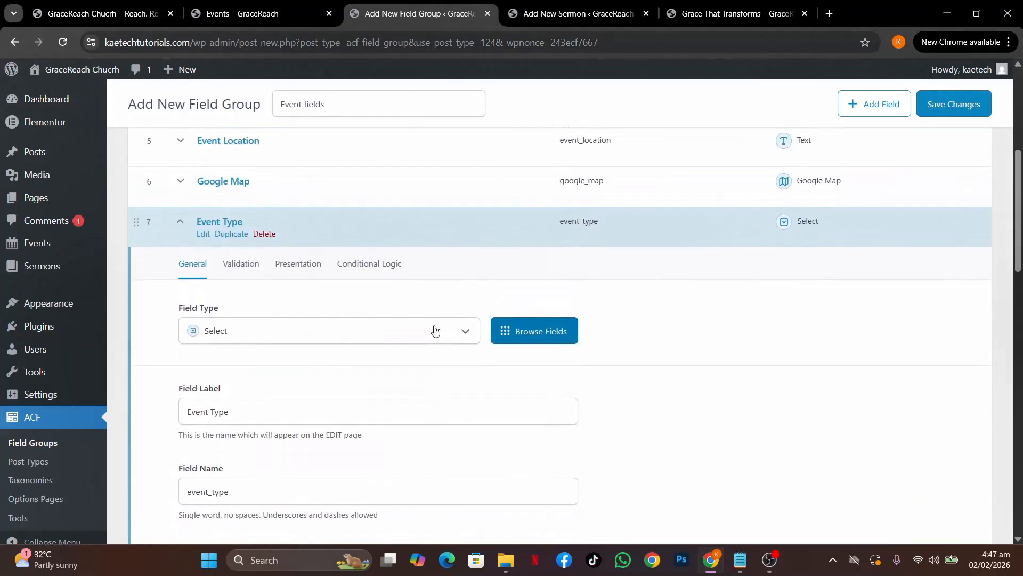
{"action": "left_click", "coordinate": [240, 267]}
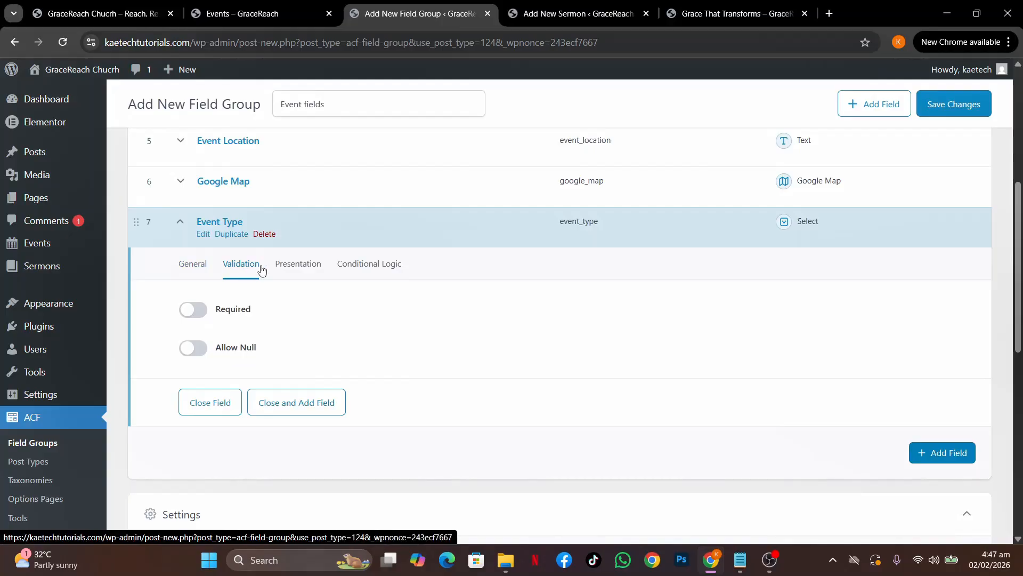
{"action": "left_click", "coordinate": [298, 264]}
{"action": "left_click", "coordinate": [385, 267]}
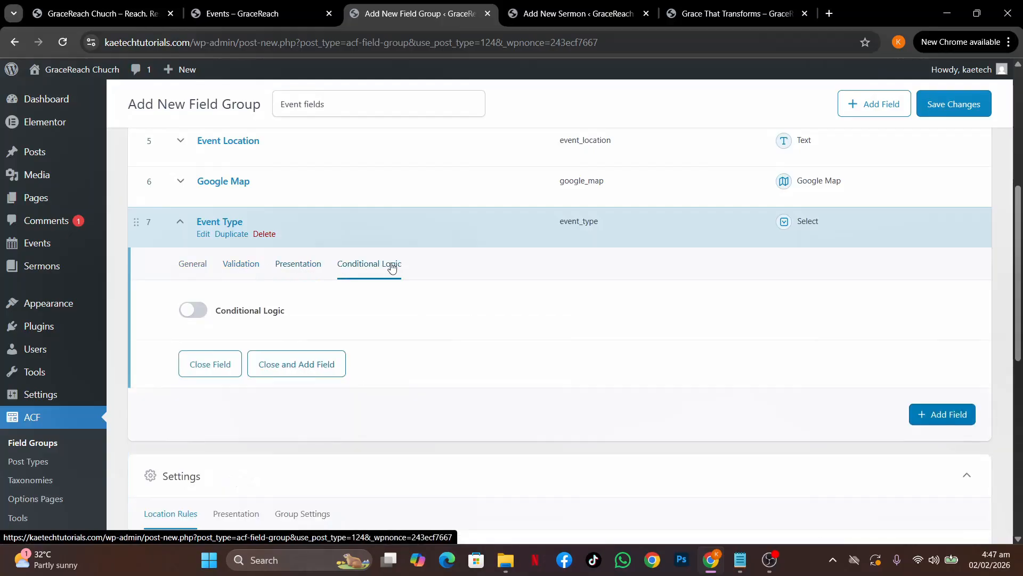
{"action": "left_click", "coordinate": [178, 227]}
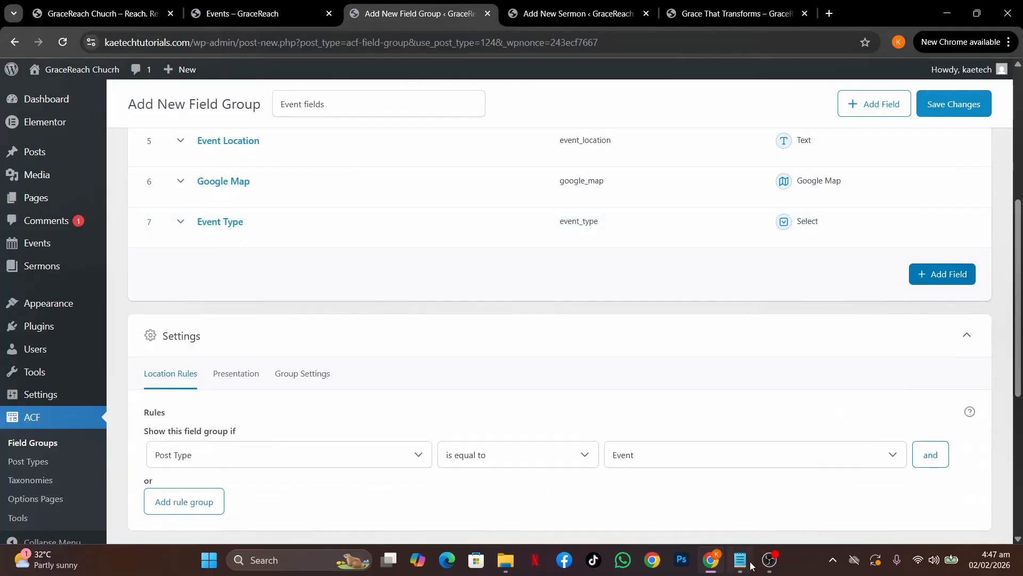
Copy the Registration Required? line from the notes and add an eighth field to the group
{"action": "mouse_move", "coordinate": [746, 563]}
{"action": "left_click", "coordinate": [746, 490]}
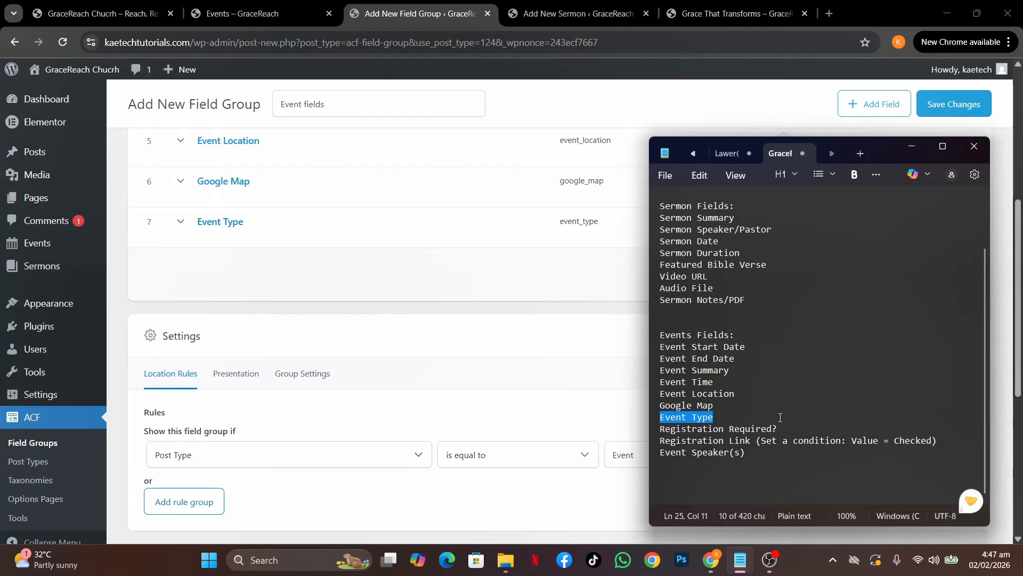
{"action": "left_click_drag", "start_coordinate": [785, 428], "coordinate": [651, 436]}
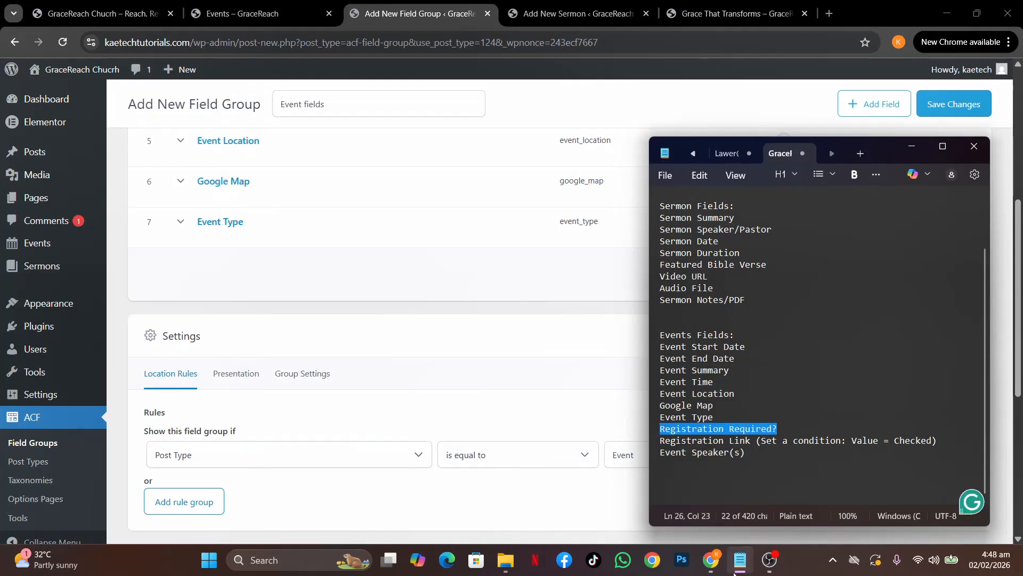
{"action": "mouse_move", "coordinate": [711, 561]}
{"action": "left_click", "coordinate": [701, 507]}
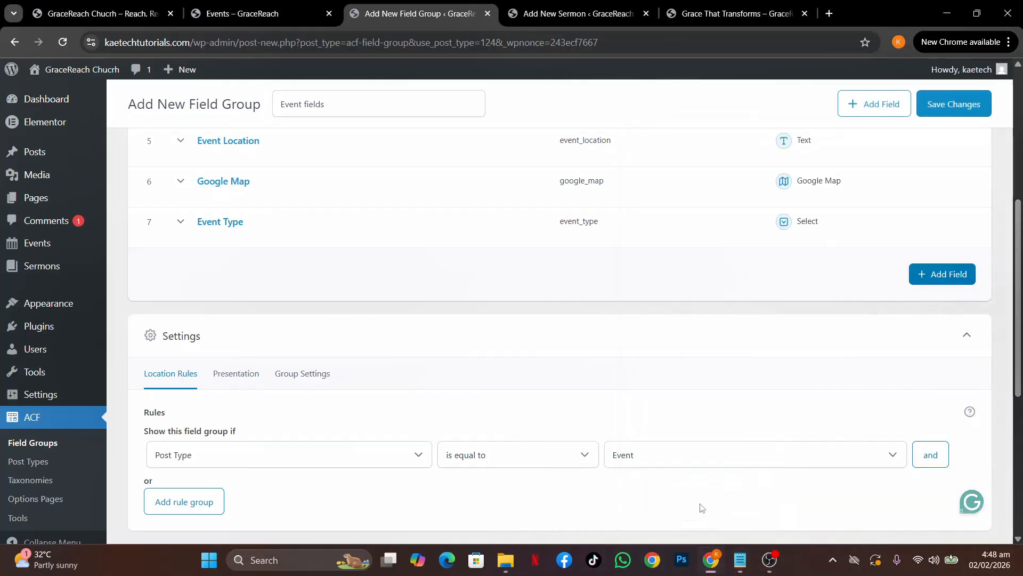
{"action": "left_click", "coordinate": [948, 283]}
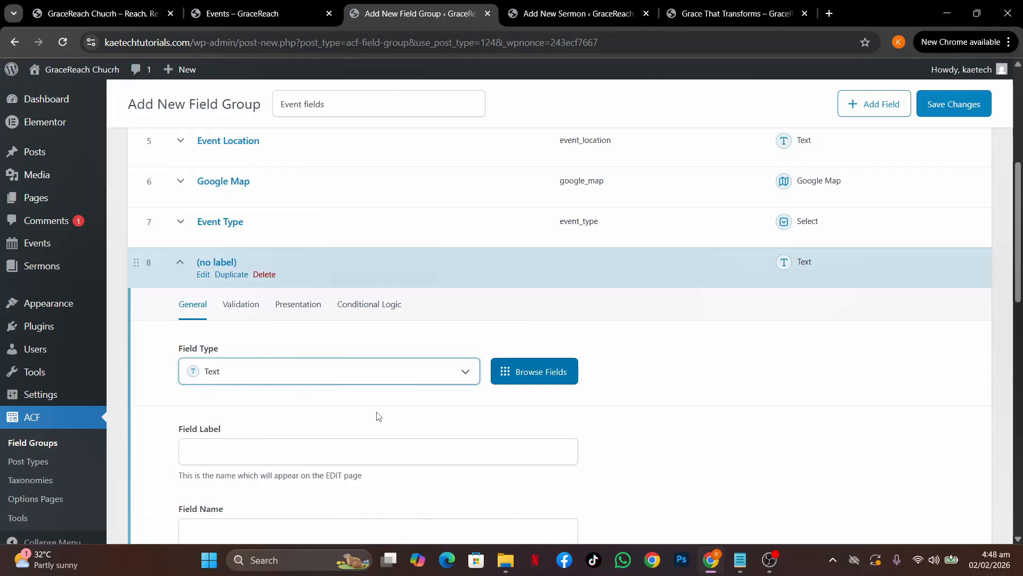
Make the eighth field a True / False field labelled 'Registration Required?' (registration_required)
{"action": "scroll", "coordinate": [378, 415], "scroll_direction": "down", "scroll_amount": 3}
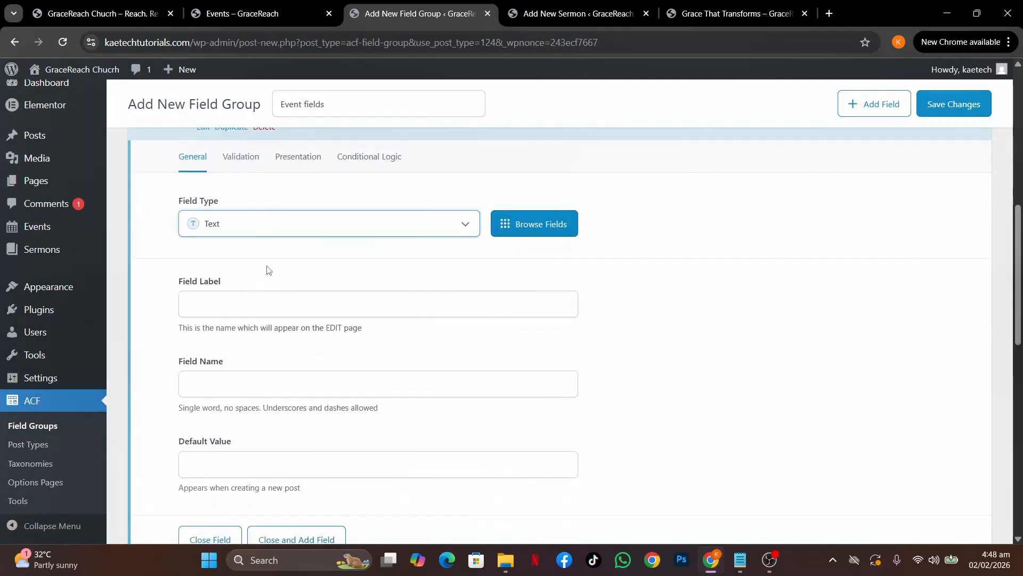
{"action": "left_click", "coordinate": [302, 223]}
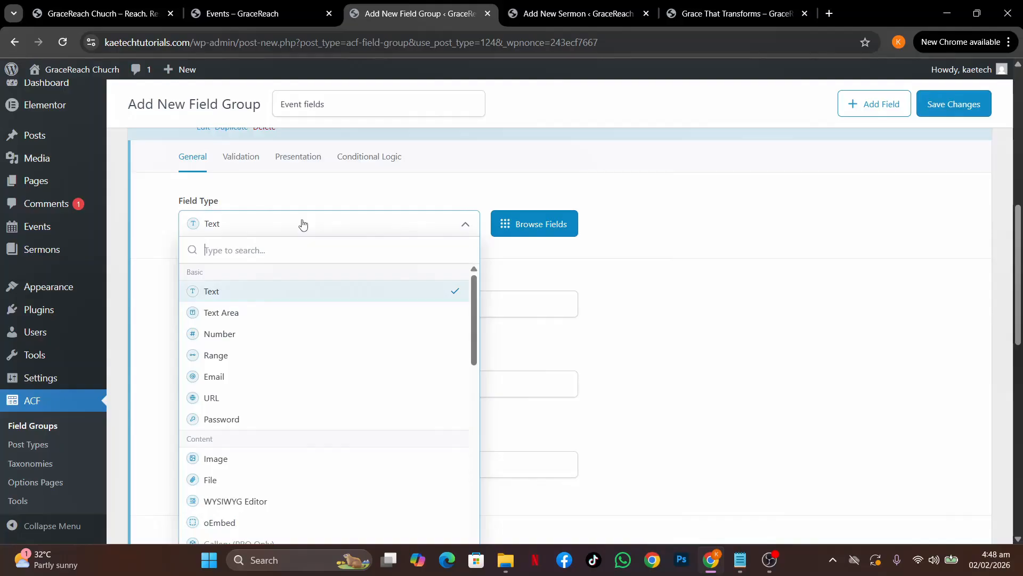
{"action": "type", "text": "tru"}
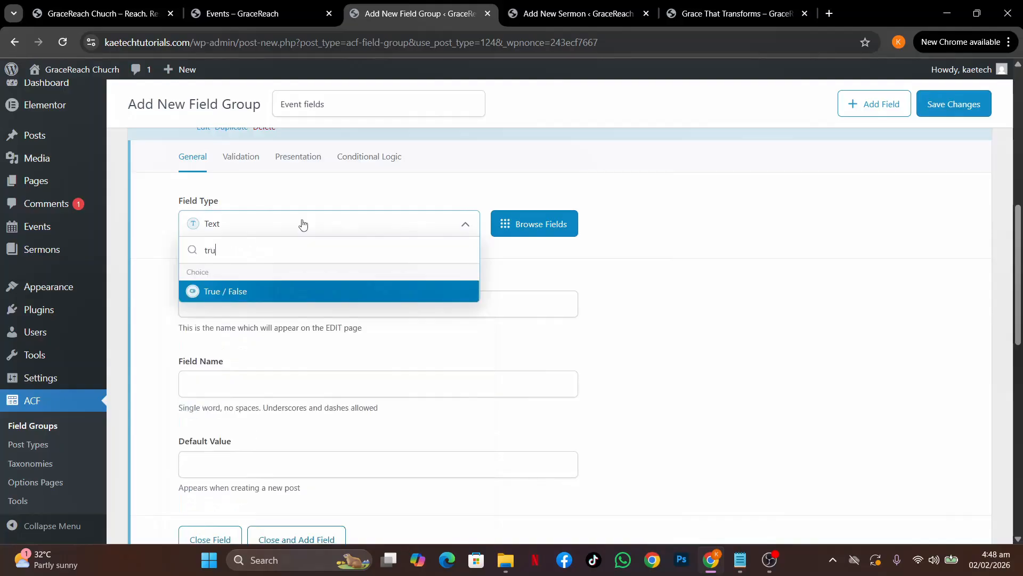
{"action": "left_click", "coordinate": [244, 297]}
{"action": "left_click", "coordinate": [245, 303]}
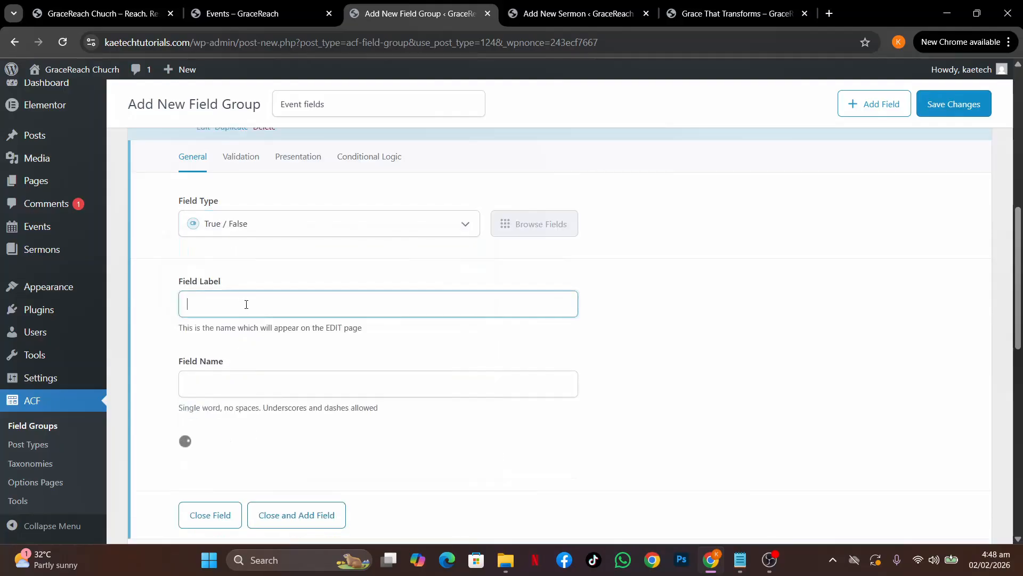
{"action": "type", "text": "Registration Required?"}
{"action": "left_click", "coordinate": [388, 339]}
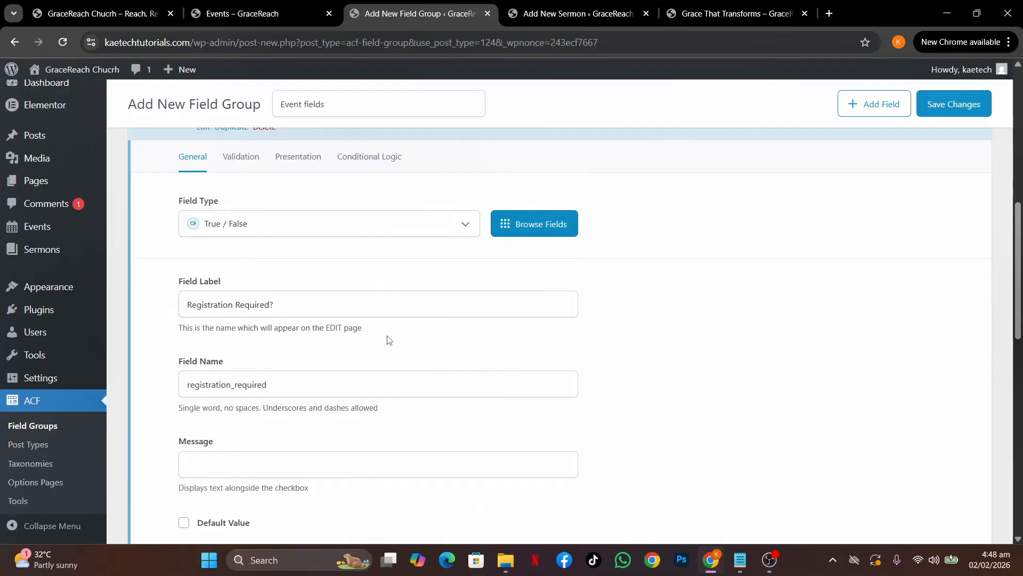
Review its Validation, Presentation and Conditional Logic tabs, then collapse the field
{"action": "scroll", "coordinate": [374, 409], "scroll_direction": "down", "scroll_amount": 3}
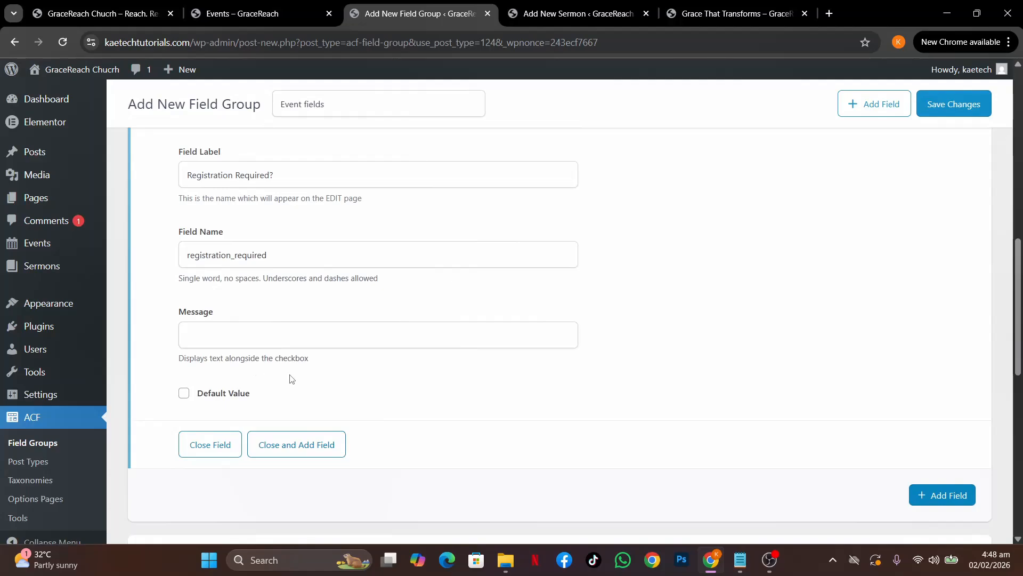
{"action": "scroll", "coordinate": [331, 329], "scroll_direction": "up", "scroll_amount": 3}
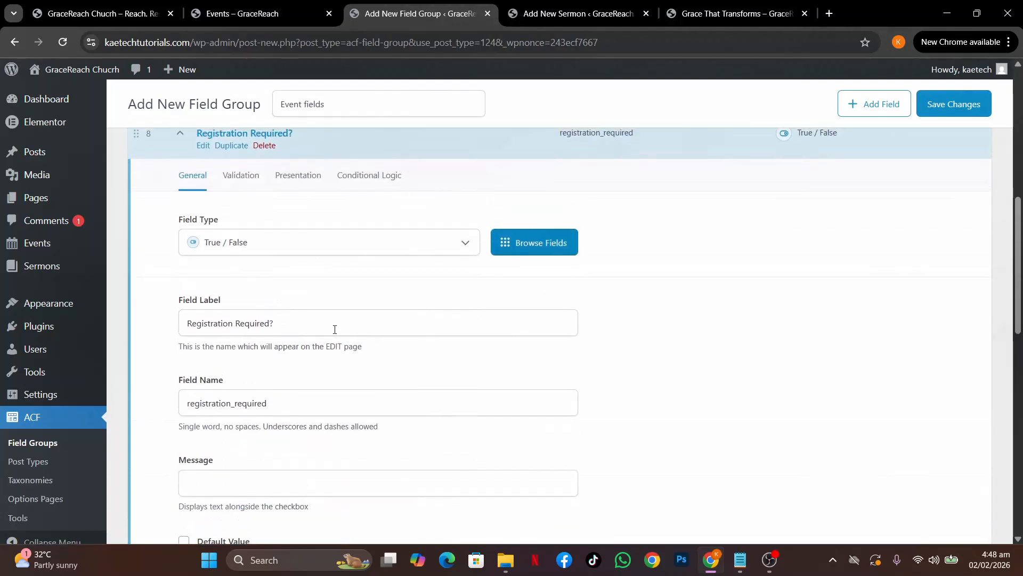
{"action": "left_click", "coordinate": [248, 214]}
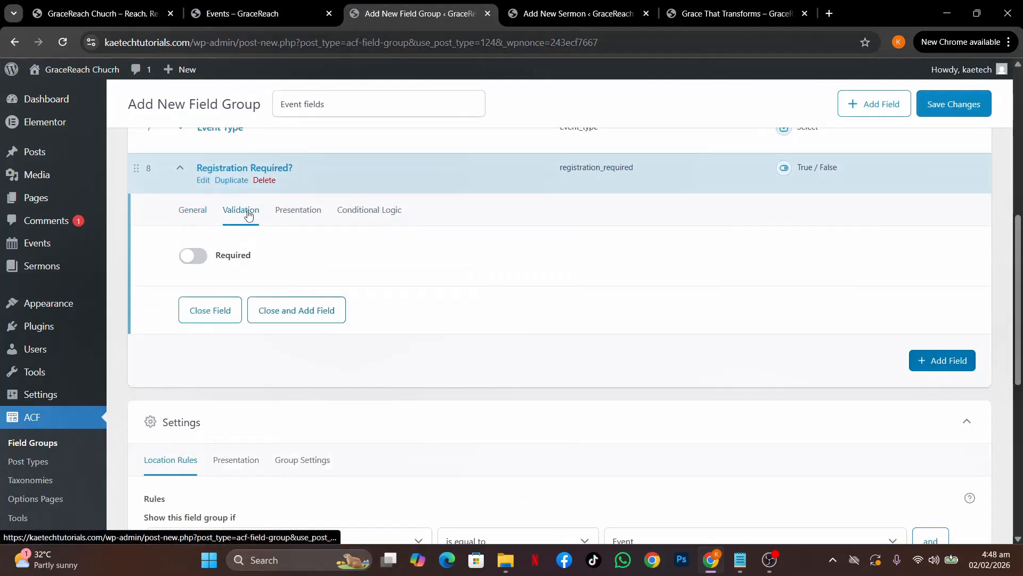
{"action": "left_click", "coordinate": [291, 215]}
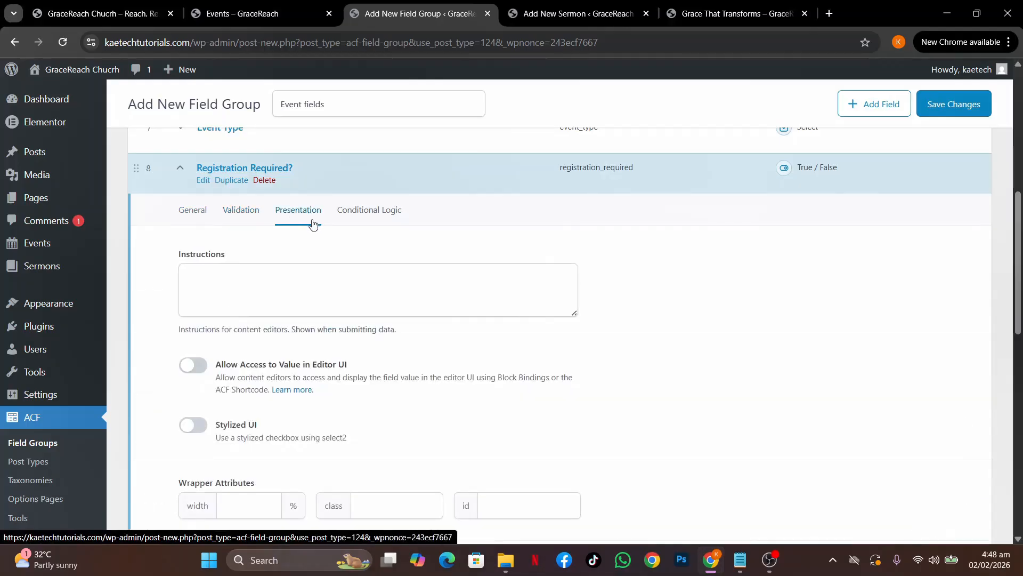
{"action": "scroll", "coordinate": [355, 389], "scroll_direction": "down", "scroll_amount": 2}
{"action": "scroll", "coordinate": [355, 389], "scroll_direction": "up", "scroll_amount": 2}
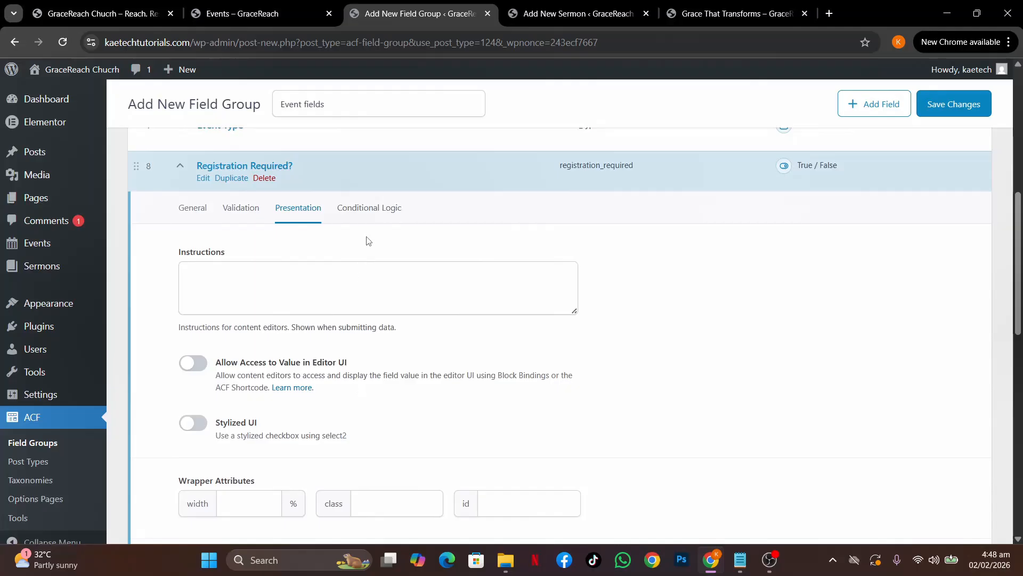
{"action": "left_click", "coordinate": [377, 212]}
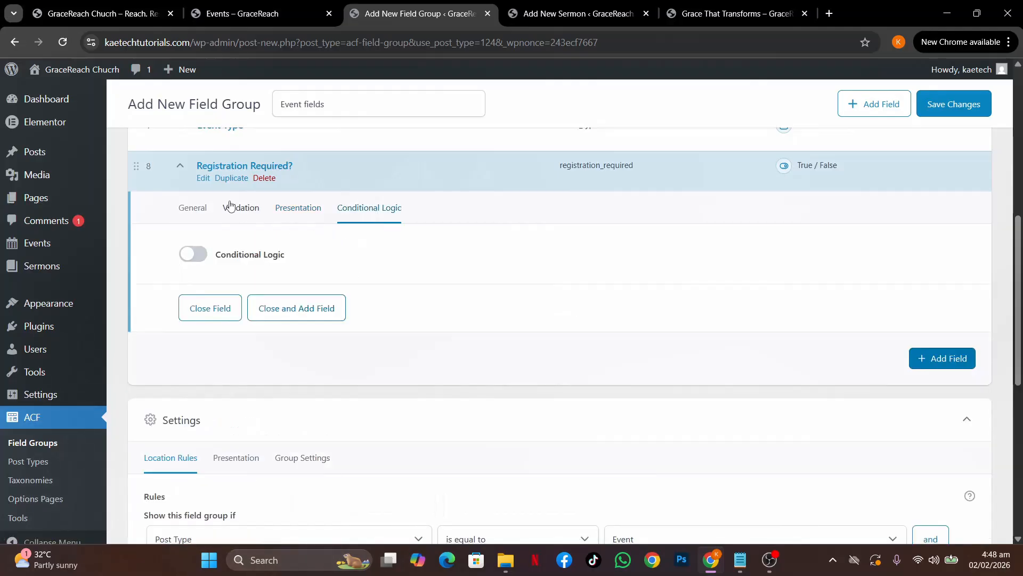
{"action": "left_click", "coordinate": [180, 167]}
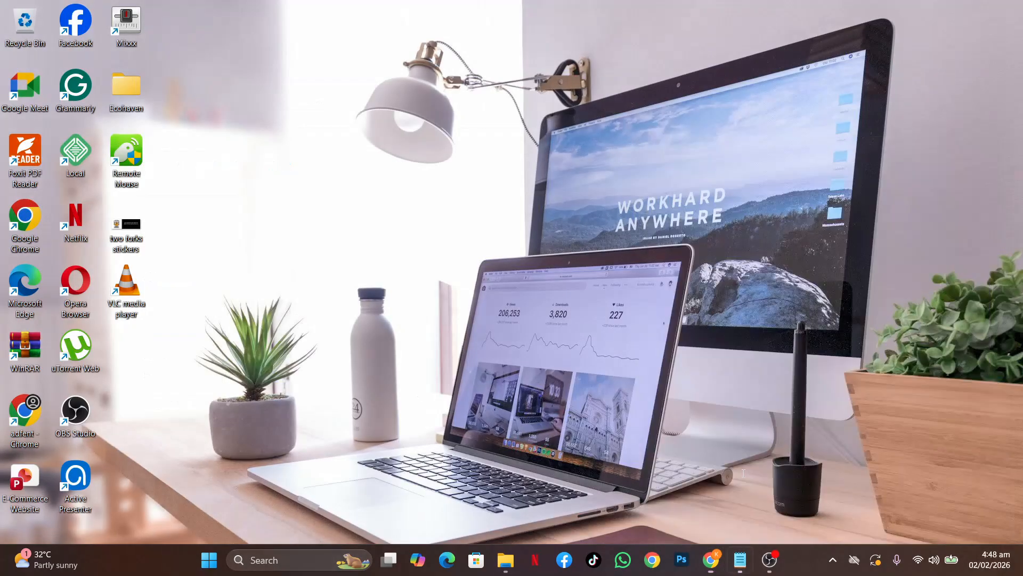
Select Registration Link in the notes, collapse Settings and add a ninth field
{"action": "left_click", "coordinate": [741, 470]}
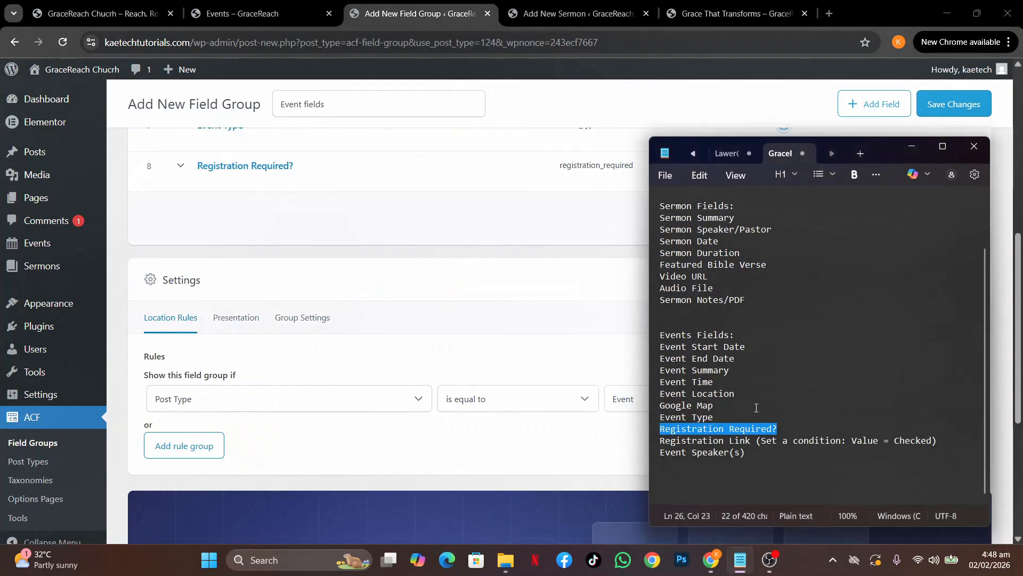
{"action": "left_click_drag", "start_coordinate": [751, 442], "coordinate": [656, 449]}
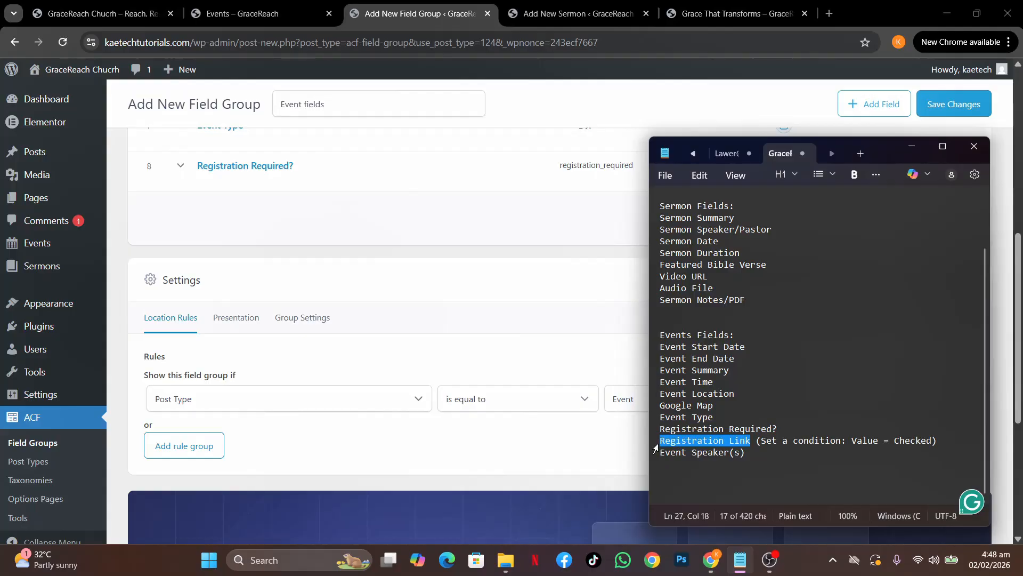
{"action": "left_click", "coordinate": [449, 279]}
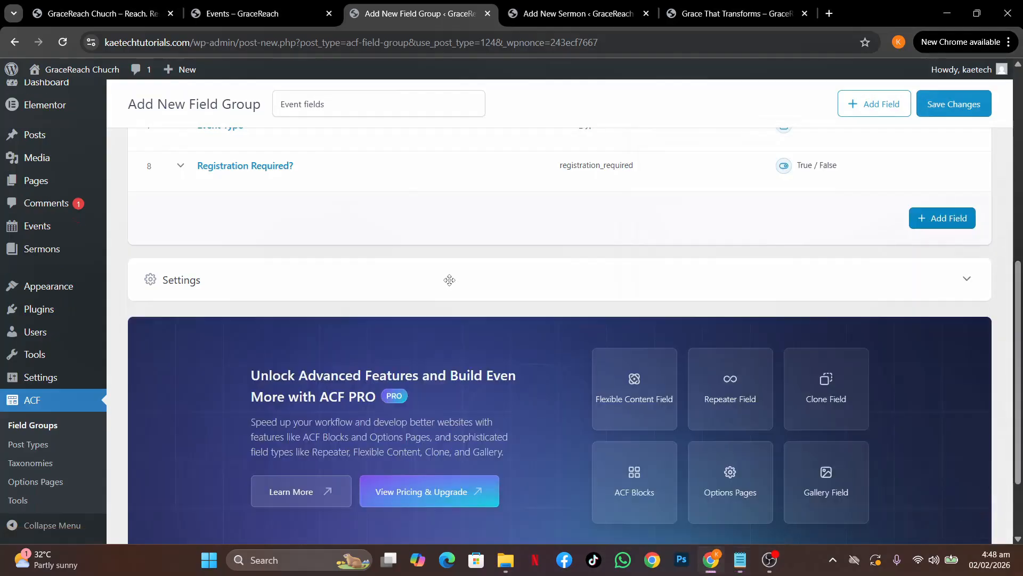
{"action": "left_click", "coordinate": [938, 218]}
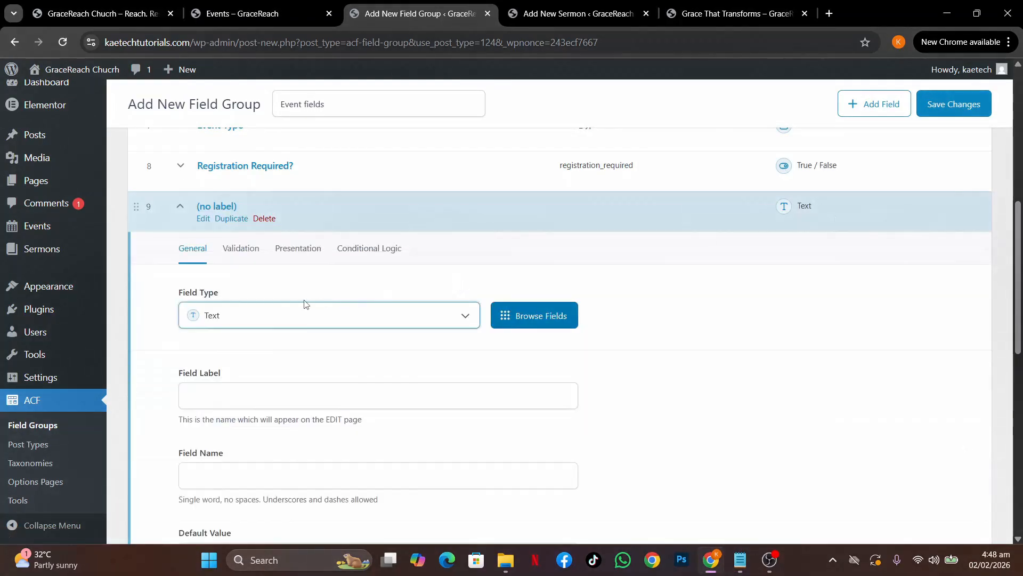
Make field 9 a URL field labelled Registration Link (registration_link)
{"action": "left_click", "coordinate": [296, 315]}
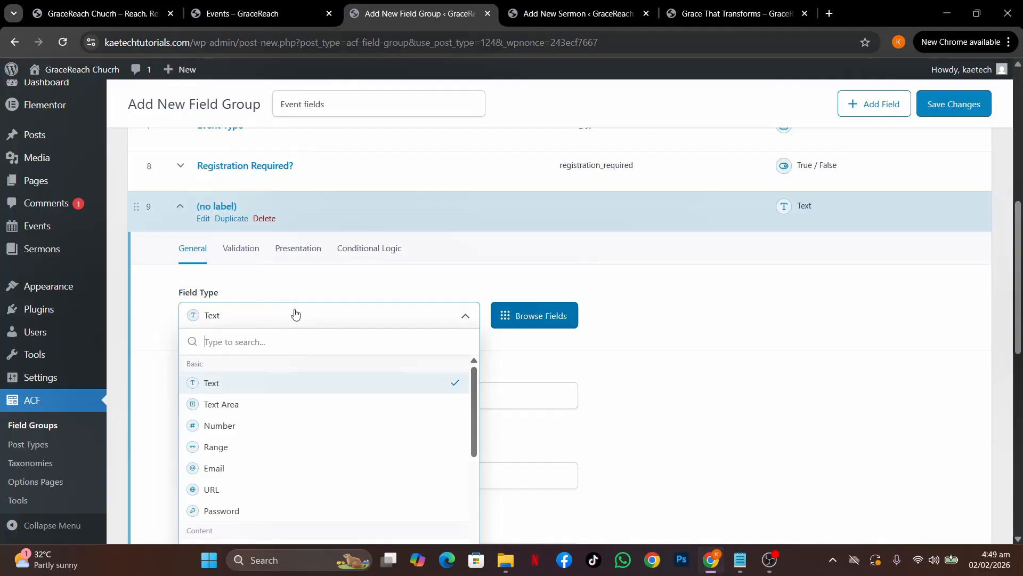
{"action": "type", "text": "u"}
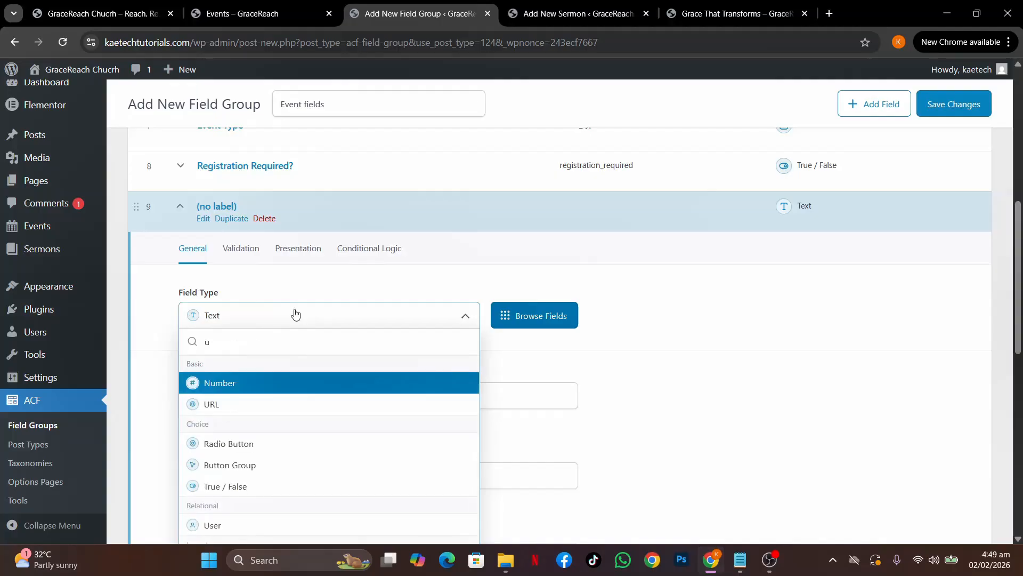
{"action": "left_click", "coordinate": [250, 405]}
{"action": "left_click", "coordinate": [257, 387]}
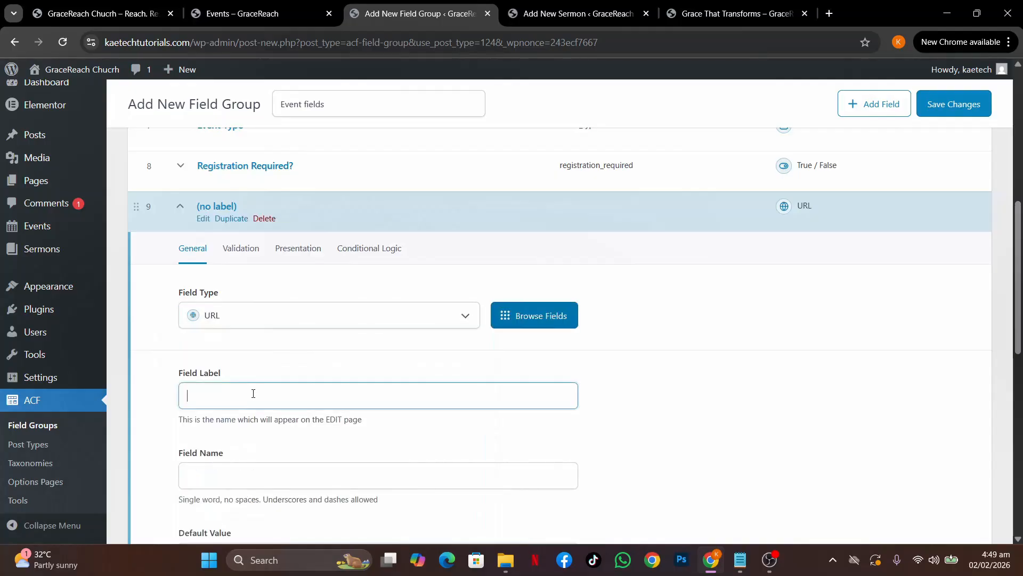
{"action": "type", "text": "Registration Link"}
{"action": "left_click", "coordinate": [603, 419]}
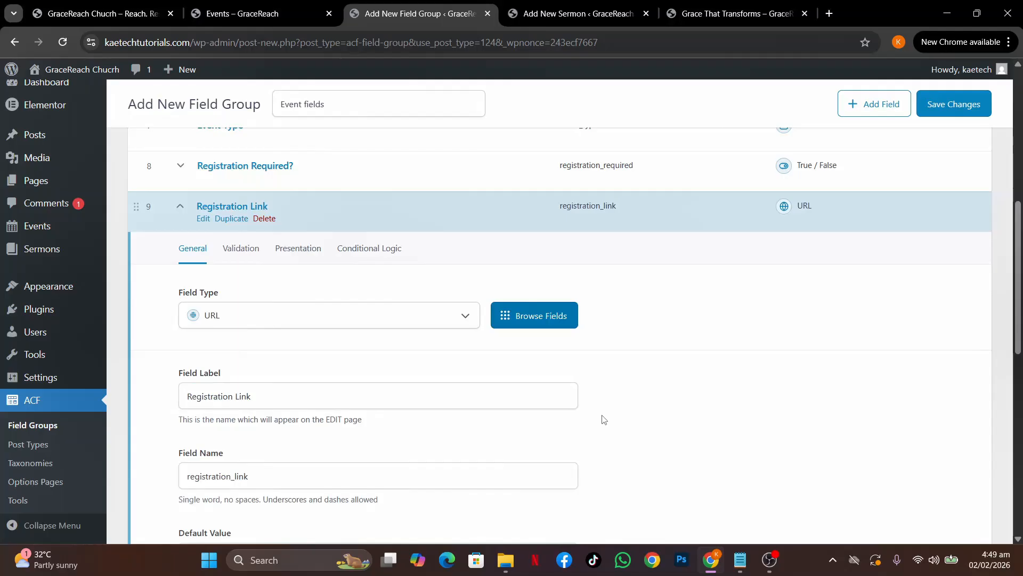
Check its Validation and Presentation tabs, then switch on Conditional Logic
{"action": "scroll", "coordinate": [603, 419], "scroll_direction": "down", "scroll_amount": 3}
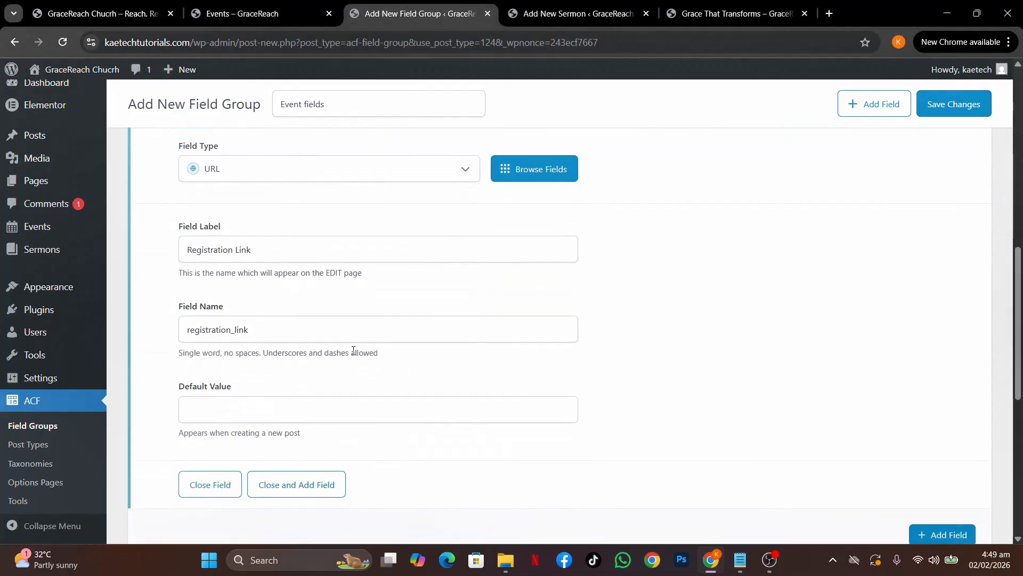
{"action": "scroll", "coordinate": [353, 350], "scroll_direction": "up", "scroll_amount": 4}
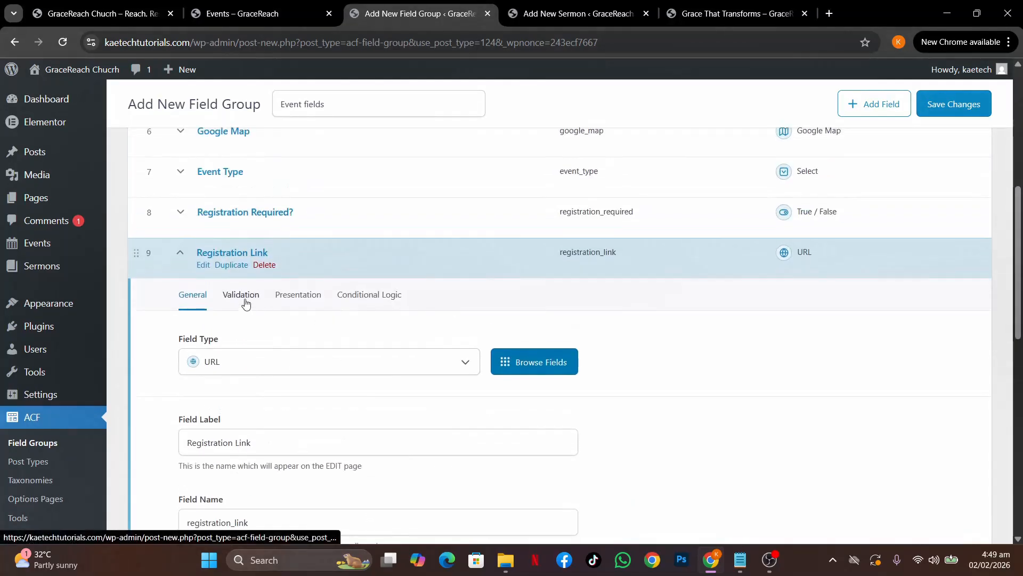
{"action": "left_click", "coordinate": [242, 302]}
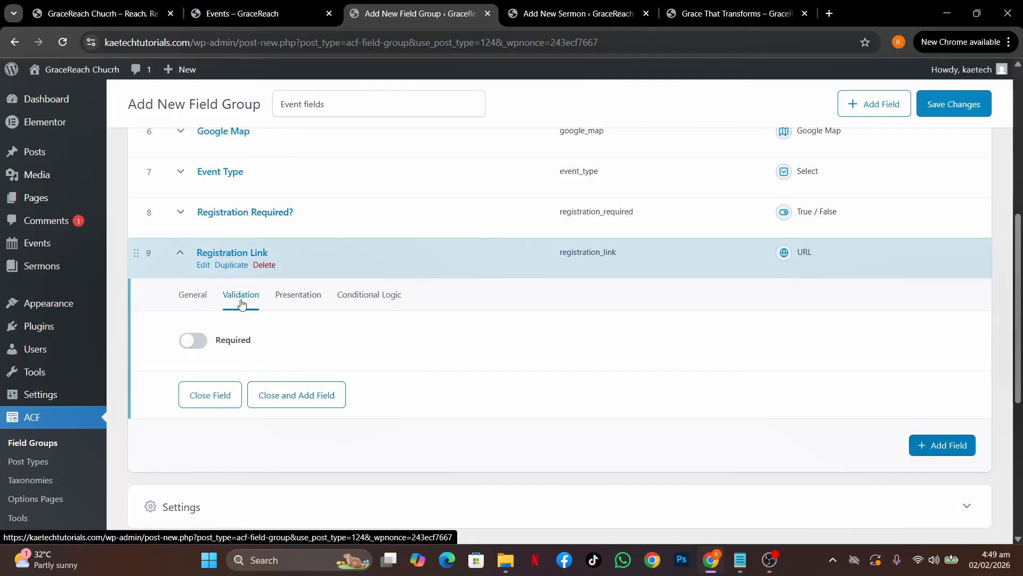
{"action": "left_click", "coordinate": [304, 301]}
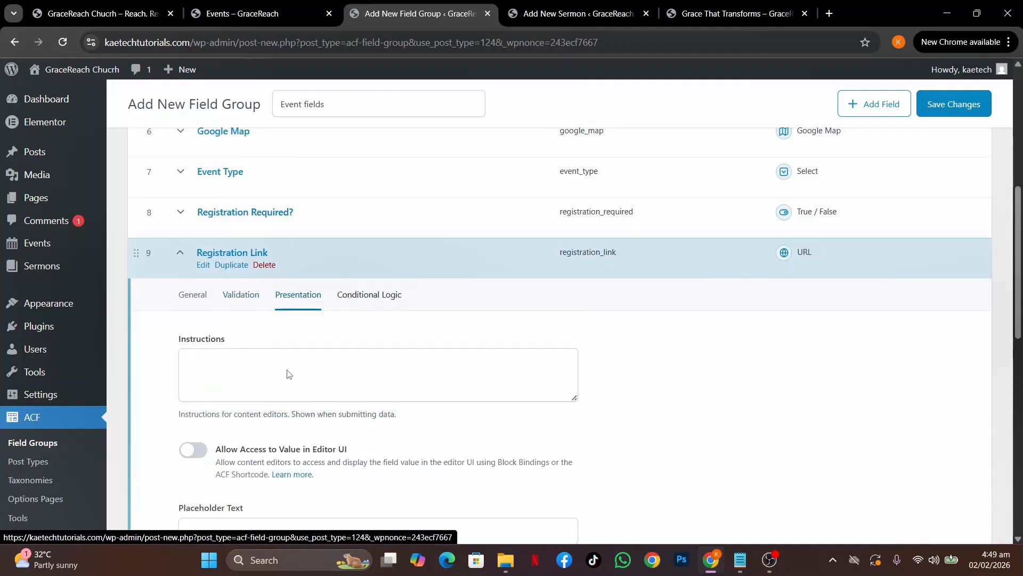
{"action": "scroll", "coordinate": [289, 374], "scroll_direction": "down", "scroll_amount": 2}
{"action": "scroll", "coordinate": [314, 320], "scroll_direction": "up", "scroll_amount": 1}
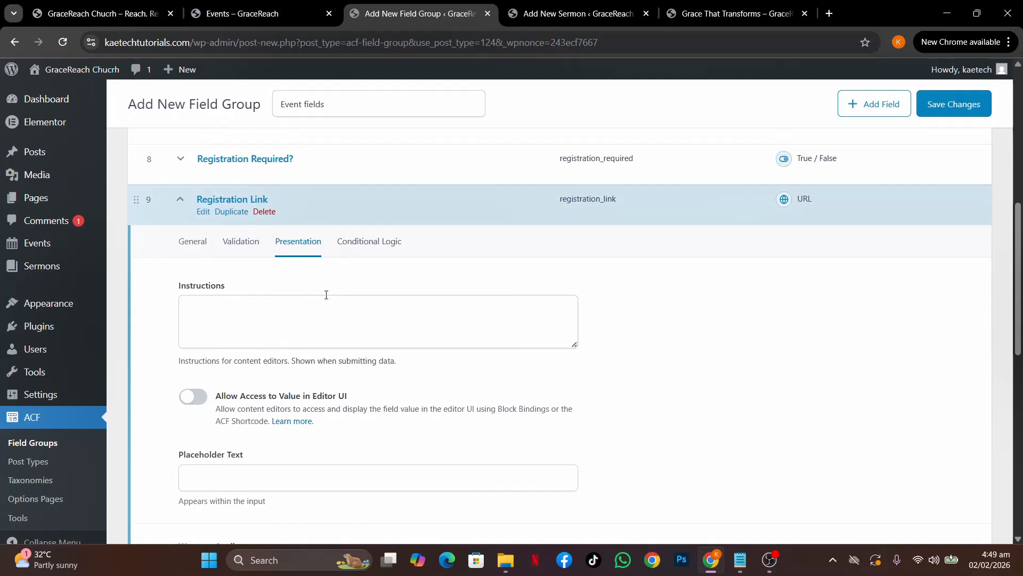
{"action": "left_click", "coordinate": [371, 246]}
{"action": "left_click", "coordinate": [194, 288]}
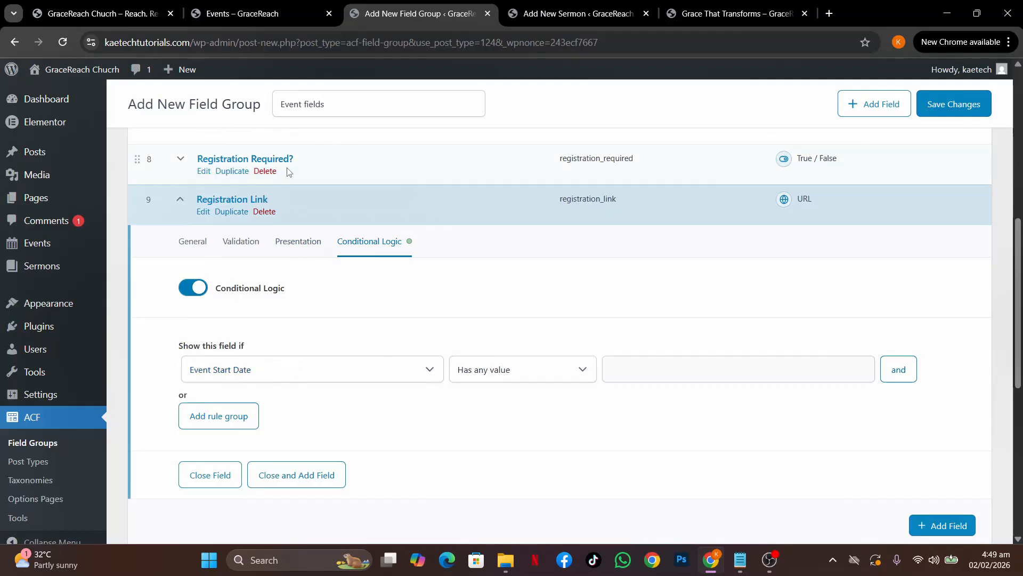
Show Registration Link only when Registration Required? is Checked; mark Event Speaker(s) next in the notes
{"action": "left_click", "coordinate": [328, 375]}
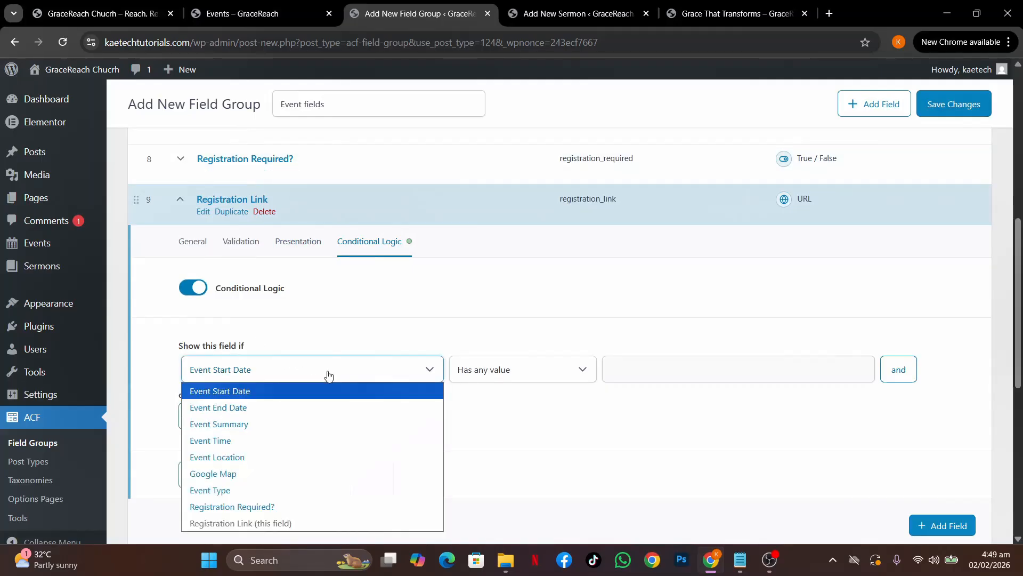
{"action": "left_click", "coordinate": [250, 508]}
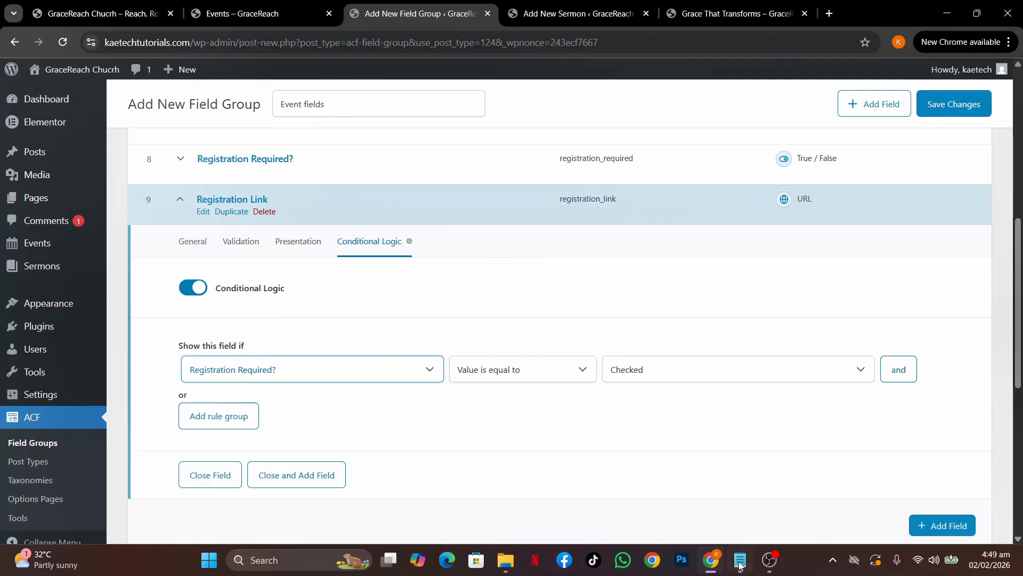
{"action": "mouse_move", "coordinate": [740, 565]}
{"action": "left_click", "coordinate": [734, 491]}
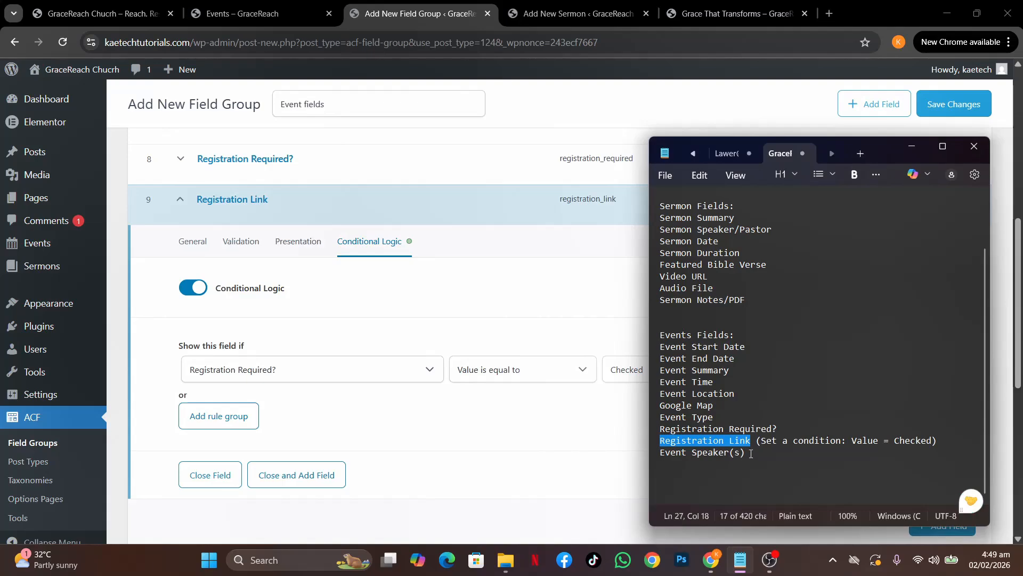
{"action": "left_click_drag", "start_coordinate": [751, 454], "coordinate": [660, 453]}
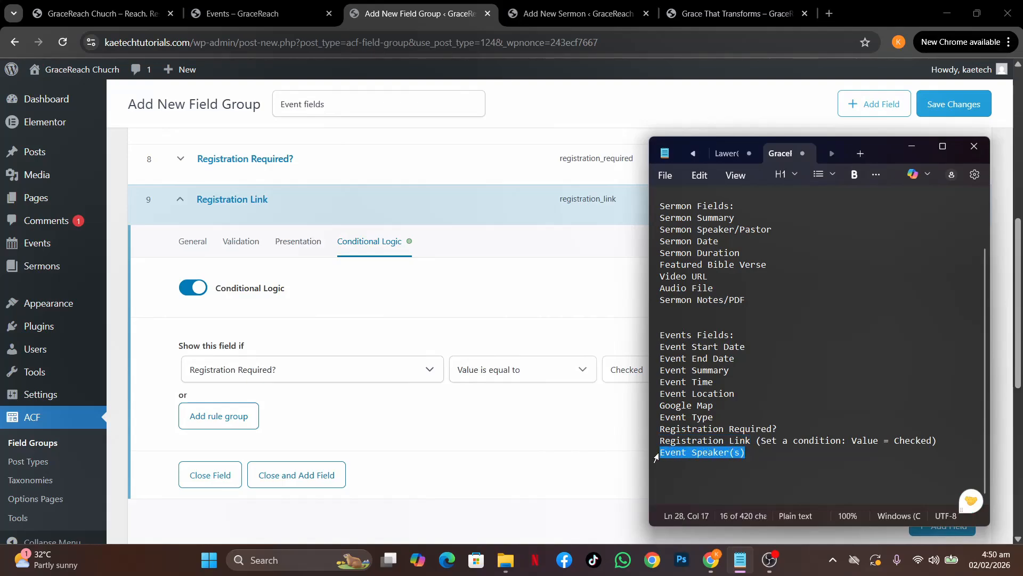
{"action": "left_click", "coordinate": [500, 449]}
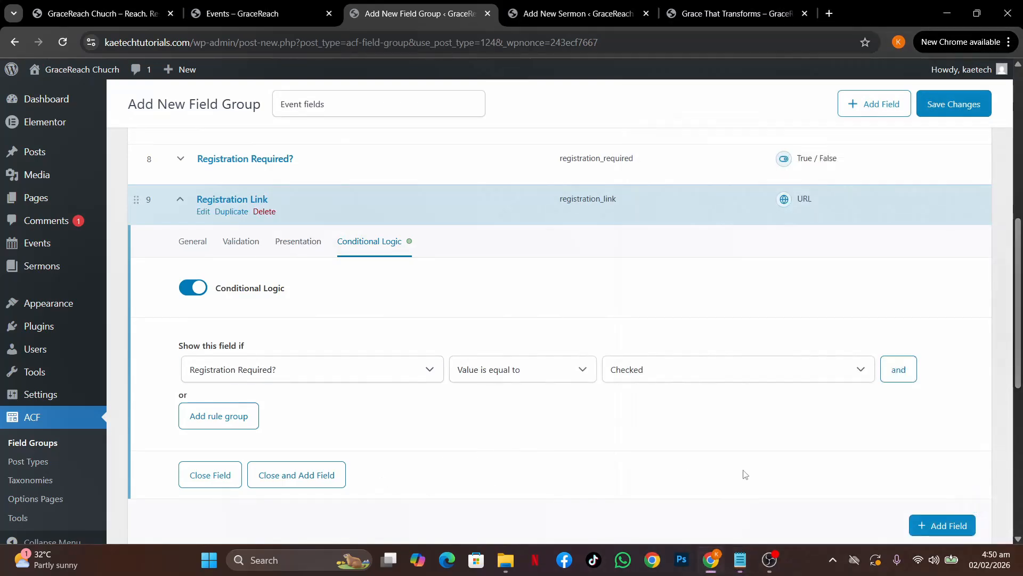
Add a blank tenth field, then collapse fields 10 and 9
{"action": "left_click", "coordinate": [939, 525]}
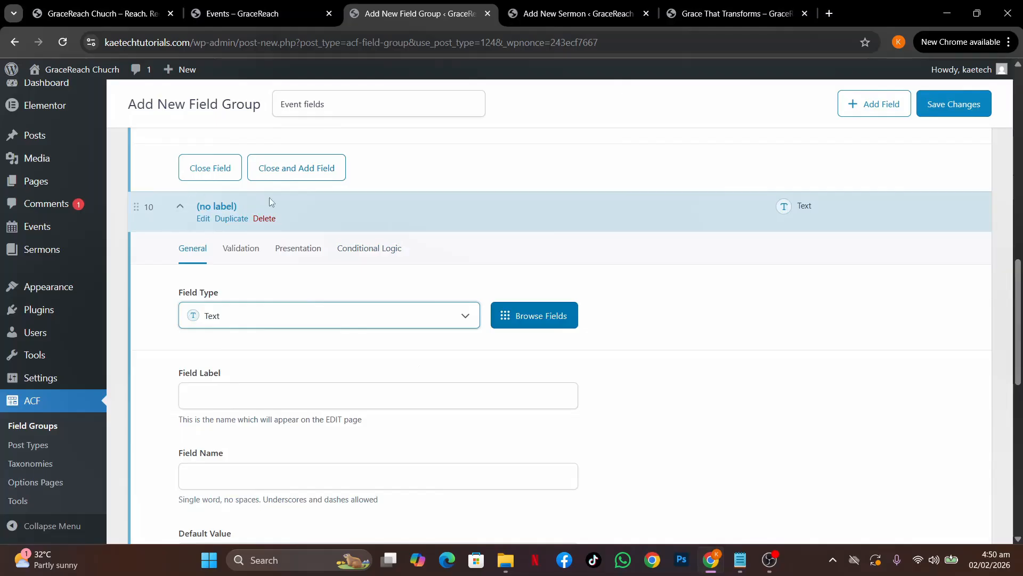
{"action": "left_click", "coordinate": [340, 204]}
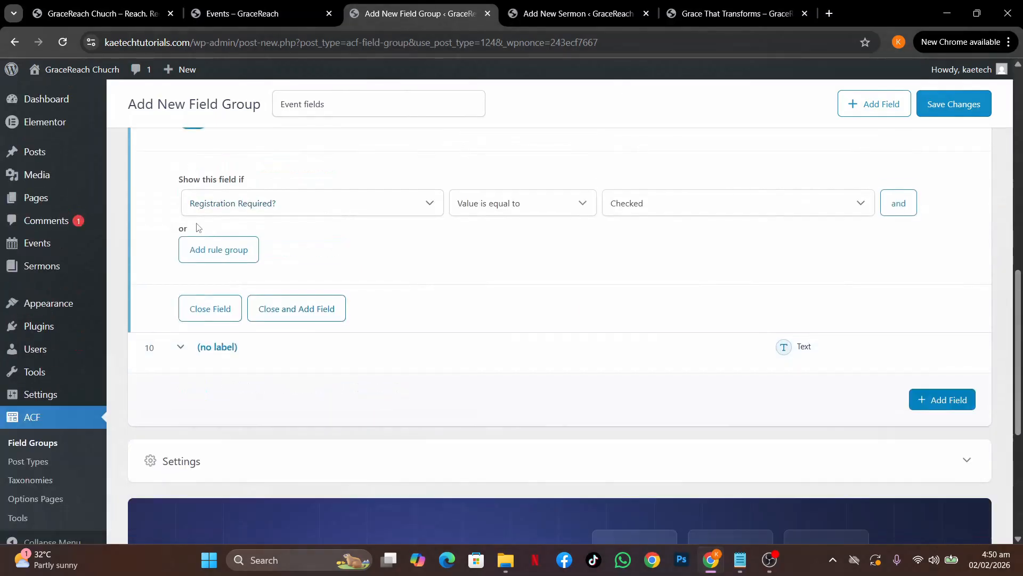
{"action": "scroll", "coordinate": [196, 227], "scroll_direction": "up", "scroll_amount": 3}
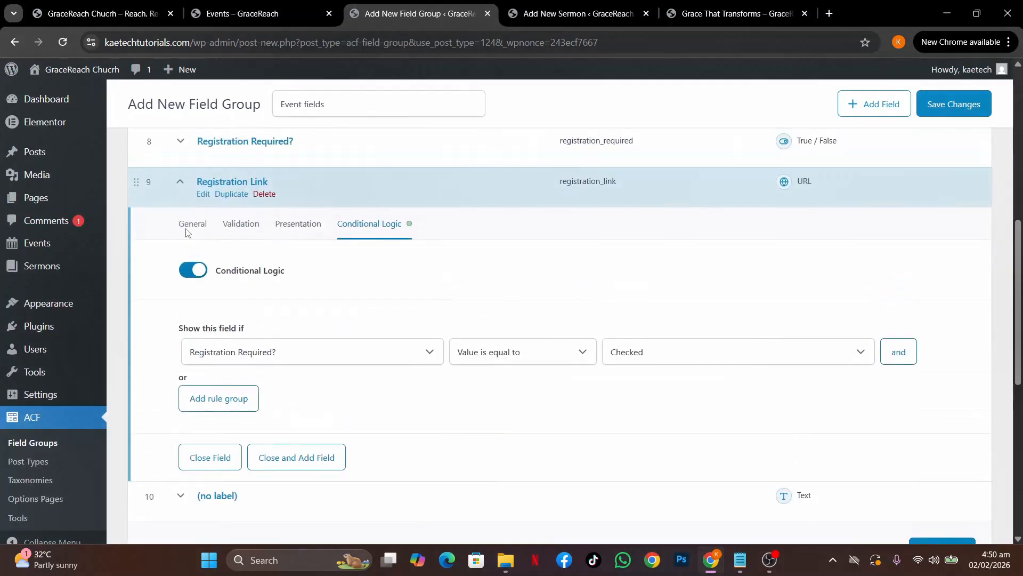
{"action": "left_click", "coordinate": [180, 182]}
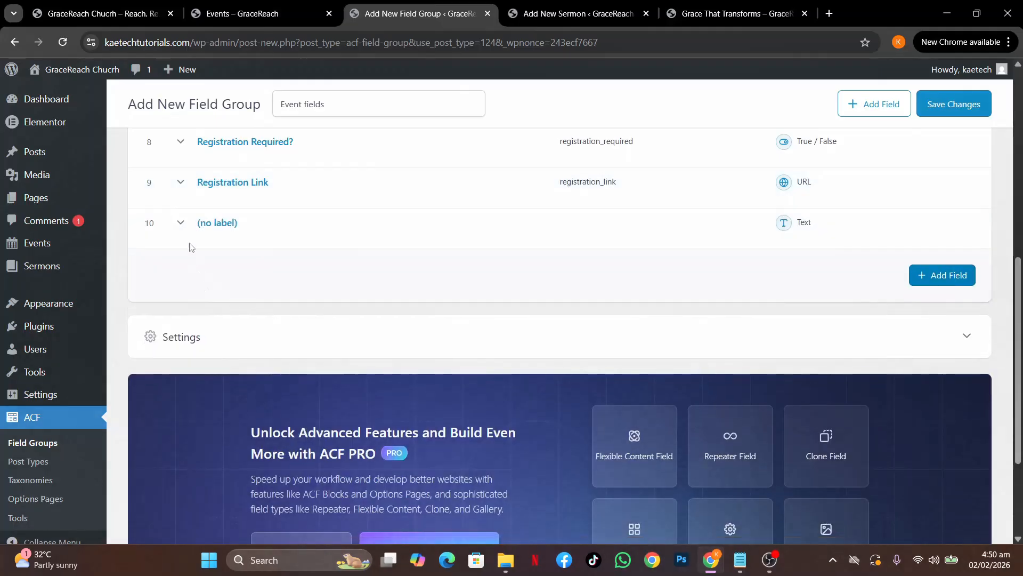
Make field 10 a Text Area labelled 'Event Speaker(s)' and collapse its settings
{"action": "left_click", "coordinate": [180, 223]}
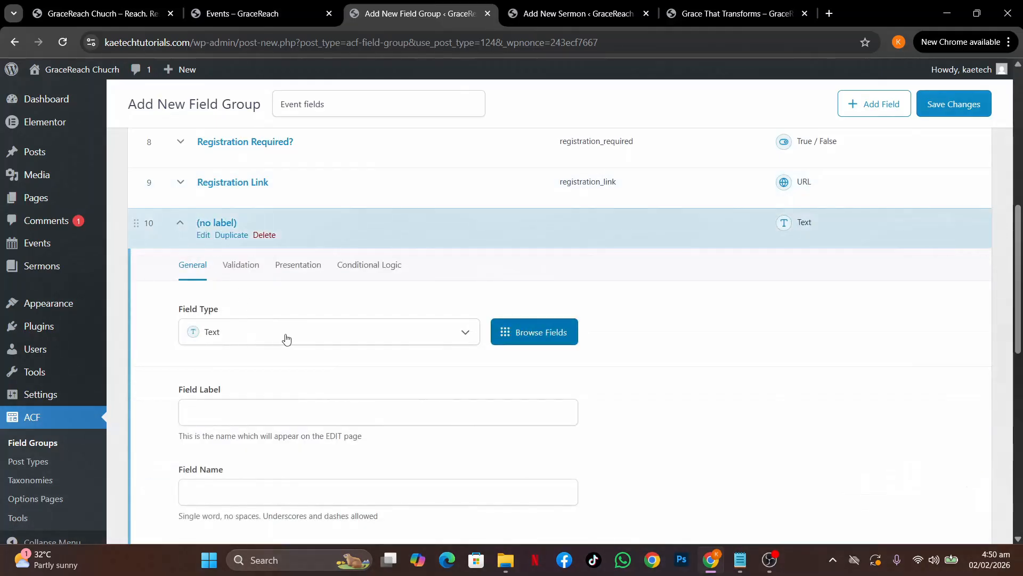
{"action": "left_click", "coordinate": [287, 339]}
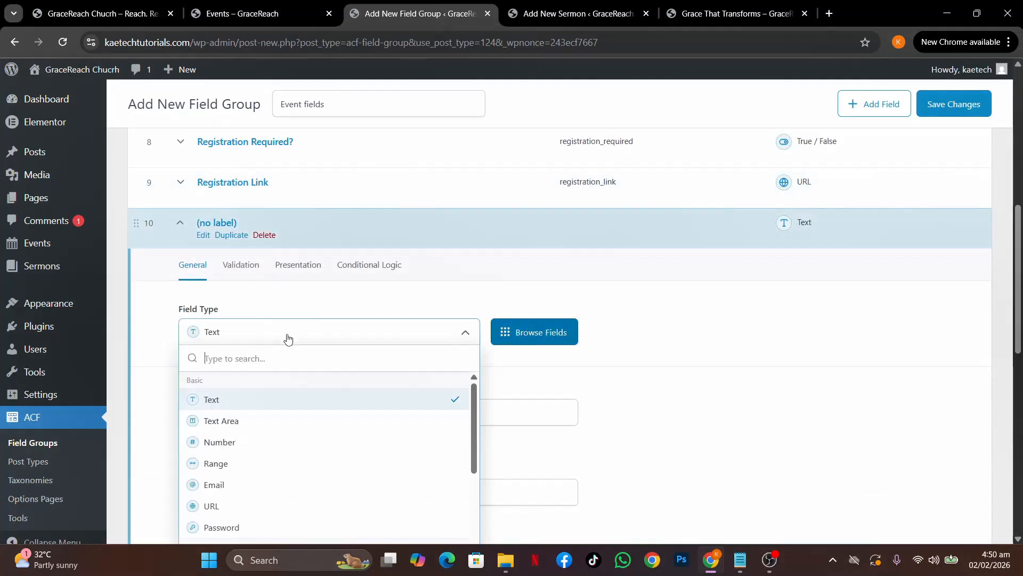
{"action": "left_click", "coordinate": [255, 424]}
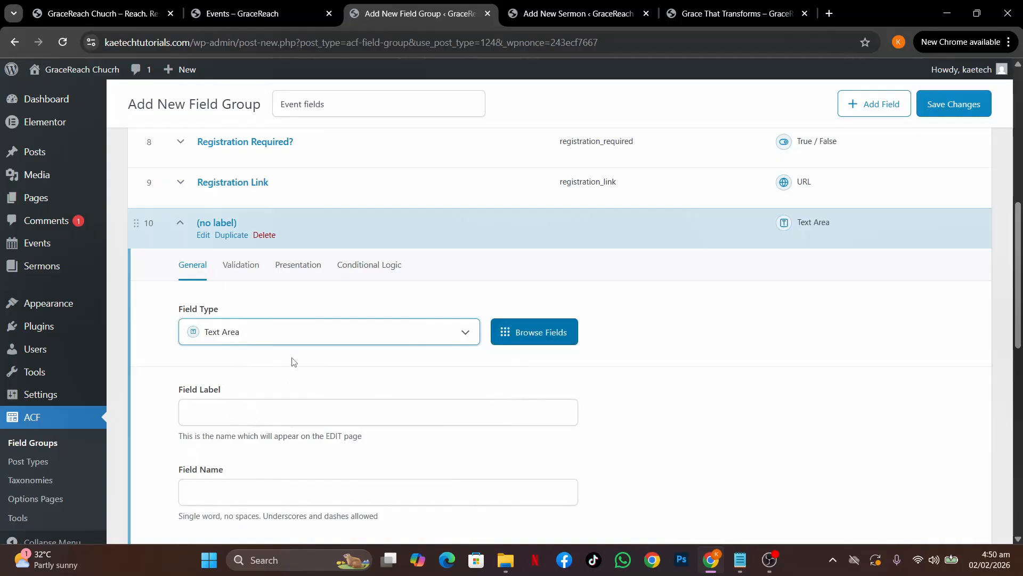
{"action": "scroll", "coordinate": [293, 363], "scroll_direction": "down", "scroll_amount": 2}
{"action": "left_click", "coordinate": [225, 321]}
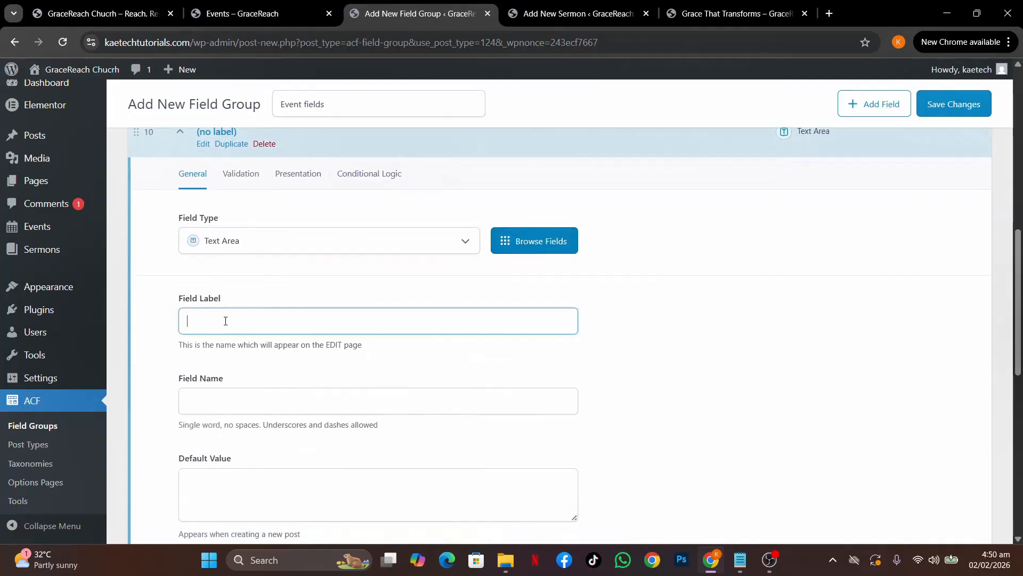
{"action": "type", "text": "Event Speaker(s)"}
{"action": "left_click", "coordinate": [430, 365]}
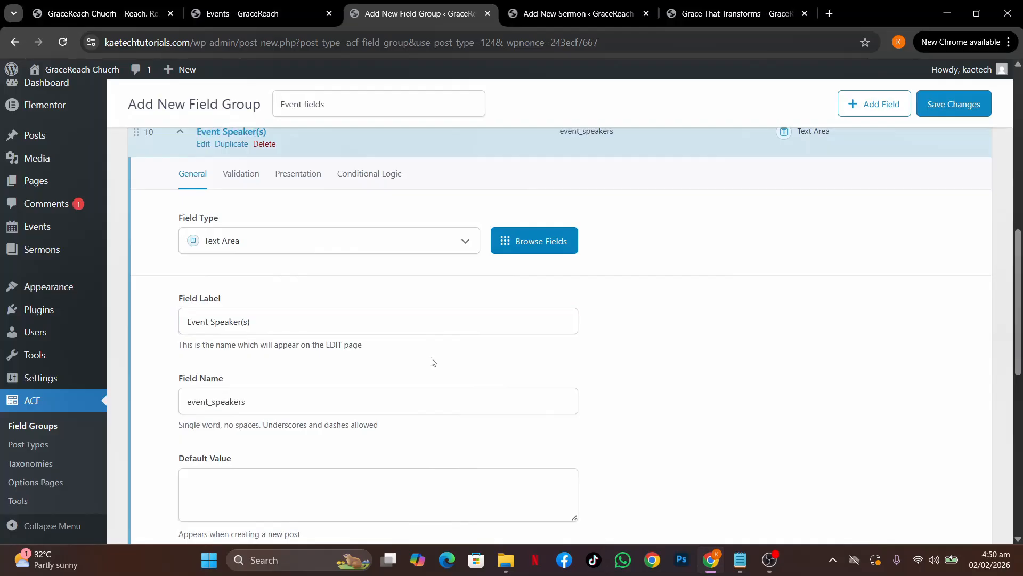
{"action": "scroll", "coordinate": [432, 362], "scroll_direction": "down", "scroll_amount": 4}
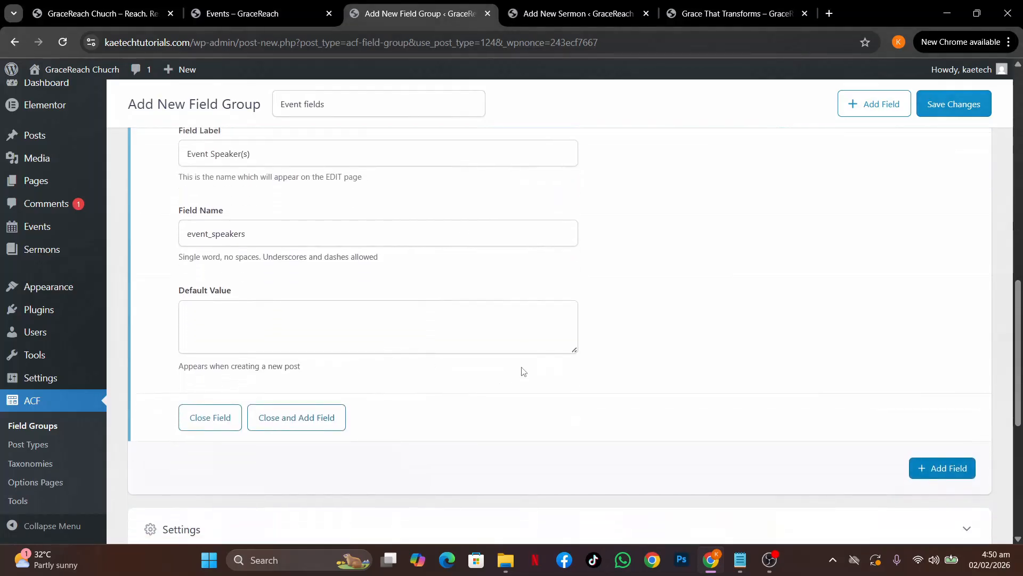
{"action": "scroll", "coordinate": [522, 371], "scroll_direction": "up", "scroll_amount": 9}
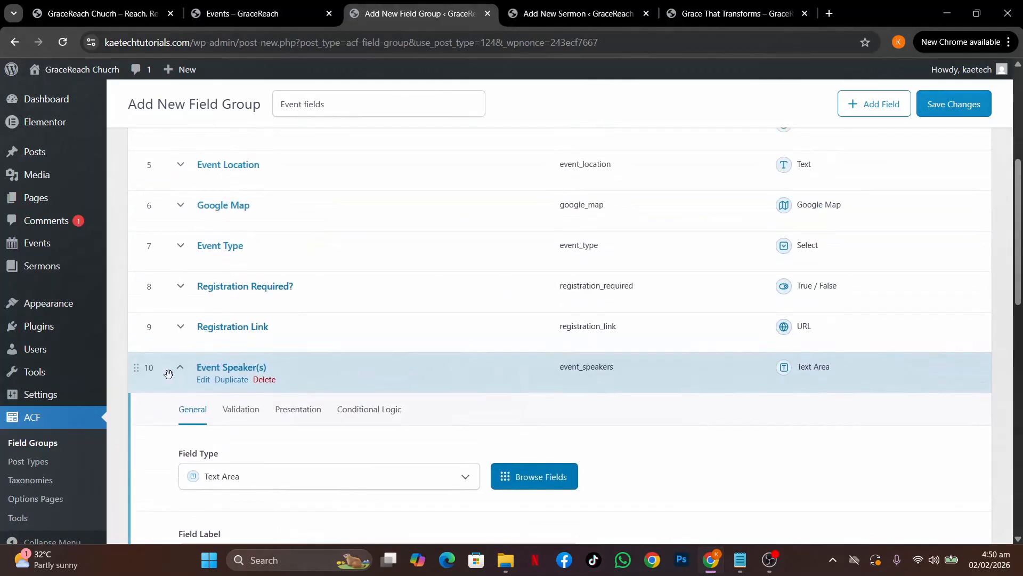
{"action": "left_click", "coordinate": [180, 368]}
Save the Event fields group with the new event_speakers field
{"action": "scroll", "coordinate": [452, 330], "scroll_direction": "up", "scroll_amount": 4}
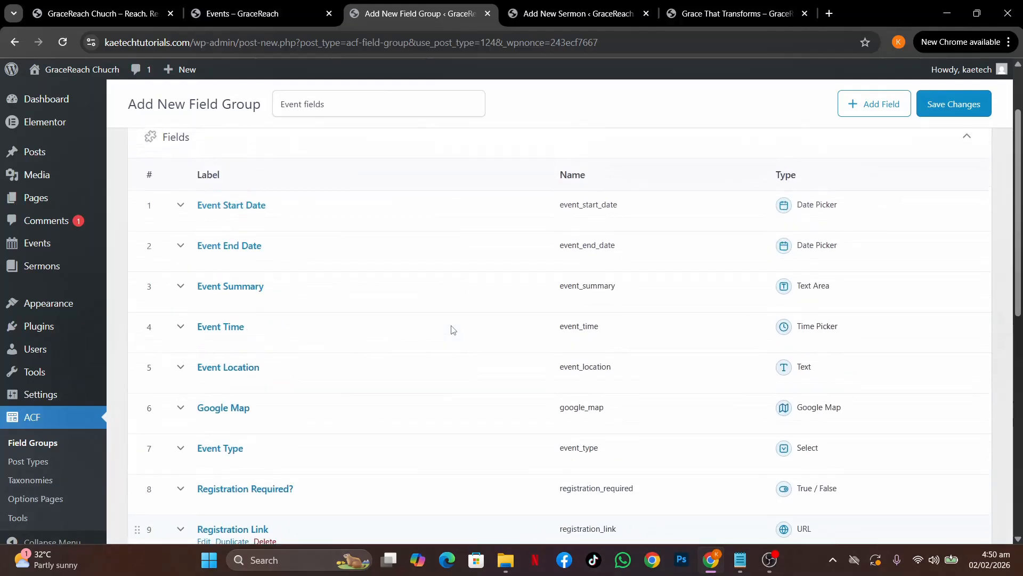
{"action": "scroll", "coordinate": [451, 329], "scroll_direction": "up", "scroll_amount": 2}
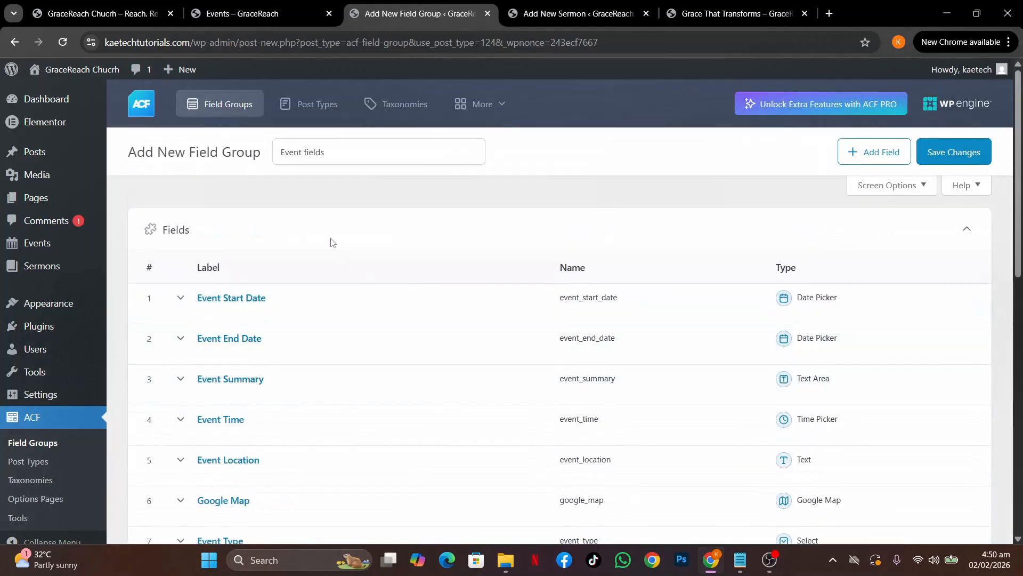
{"action": "left_click", "coordinate": [956, 151]}
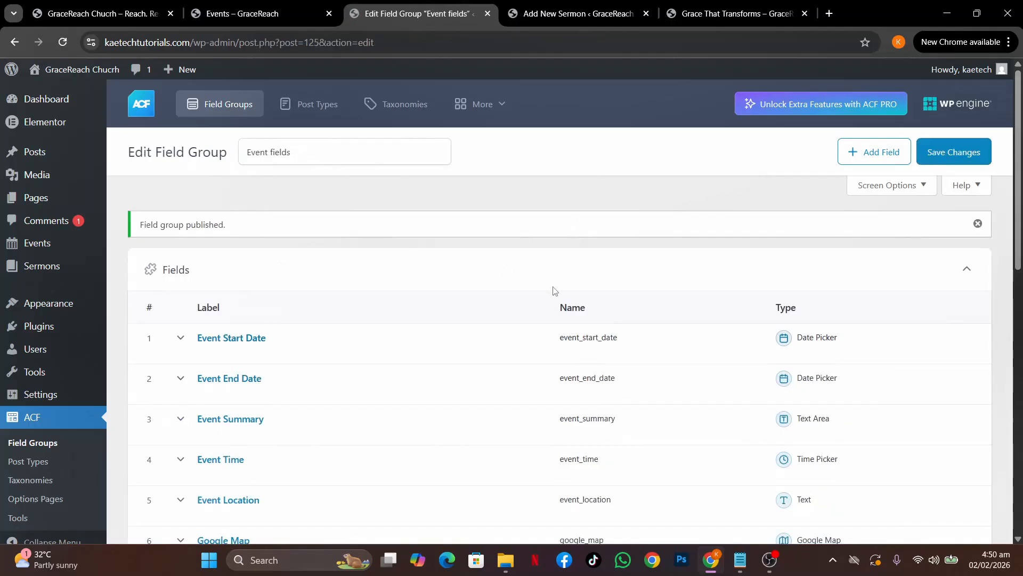
{"action": "scroll", "coordinate": [553, 291], "scroll_direction": "down", "scroll_amount": 5}
{"action": "scroll", "coordinate": [552, 291], "scroll_direction": "up", "scroll_amount": 5}
{"action": "mouse_move", "coordinate": [34, 255]}
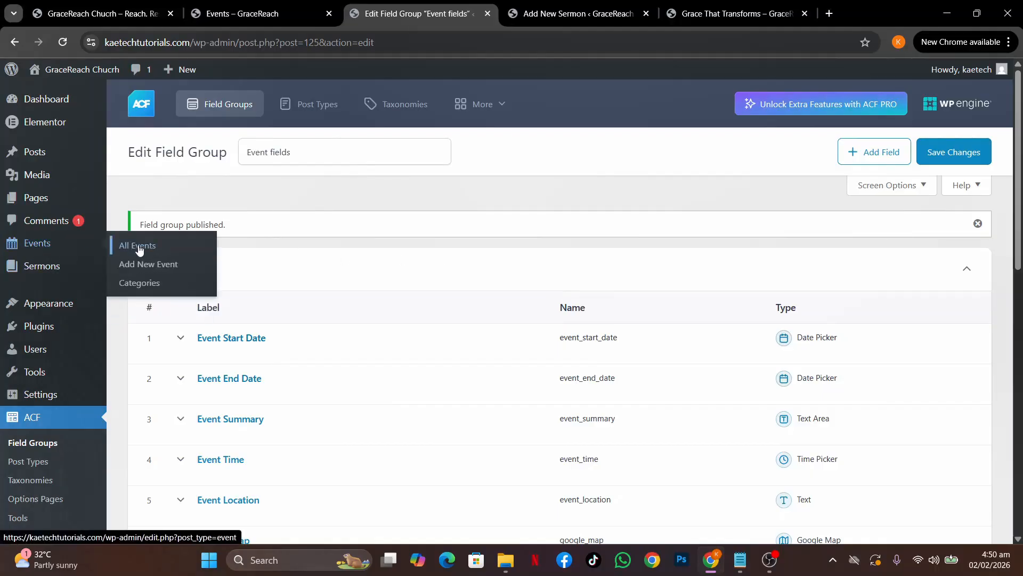
Start a new Event post and collapse the event fields meta box to reveal the title
{"action": "left_click", "coordinate": [144, 247]}
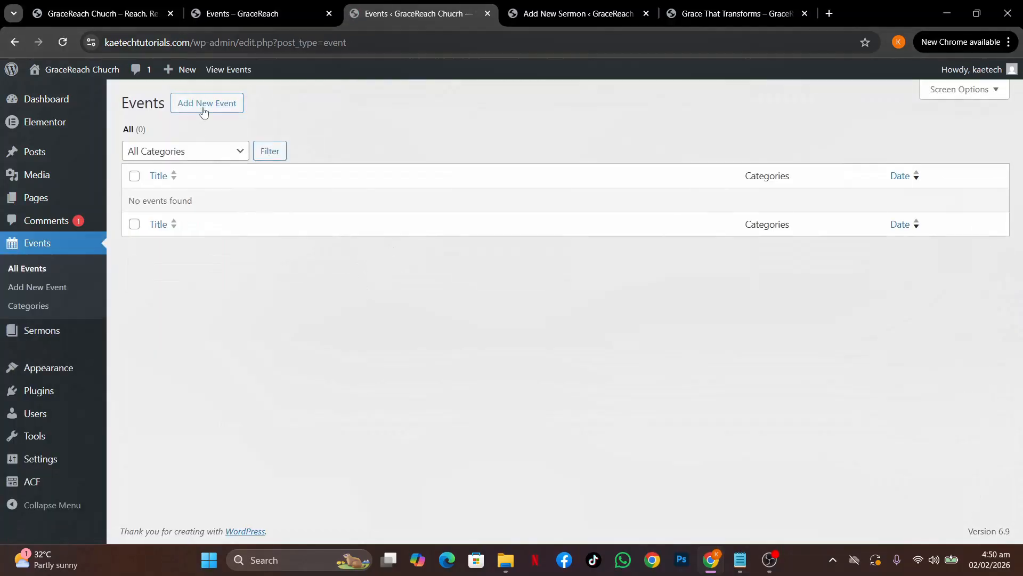
{"action": "left_click", "coordinate": [204, 109]}
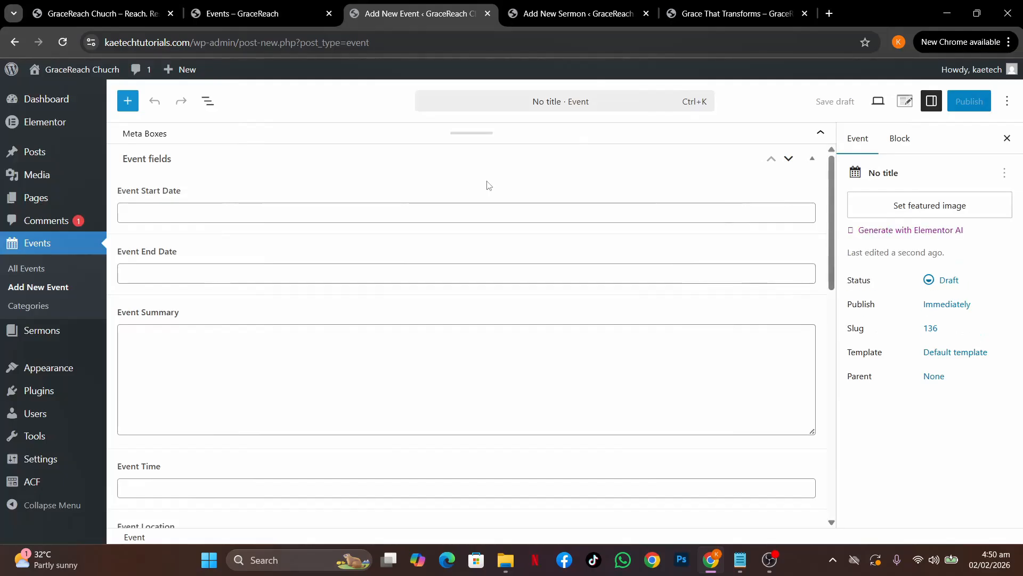
{"action": "scroll", "coordinate": [551, 254], "scroll_direction": "down", "scroll_amount": 10}
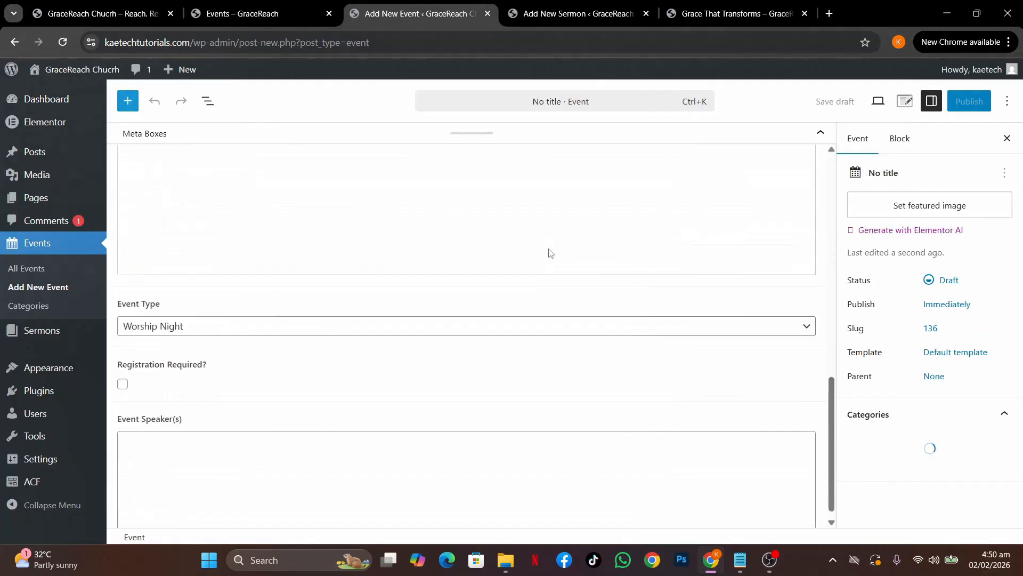
{"action": "scroll", "coordinate": [552, 253], "scroll_direction": "up", "scroll_amount": 10}
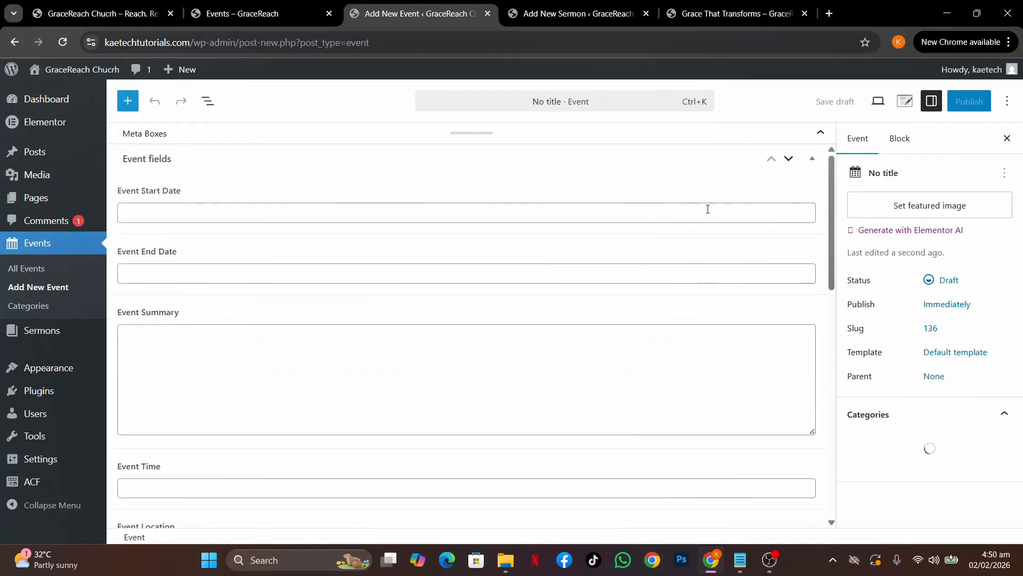
{"action": "left_click", "coordinate": [596, 139]}
{"action": "left_click", "coordinate": [212, 164]}
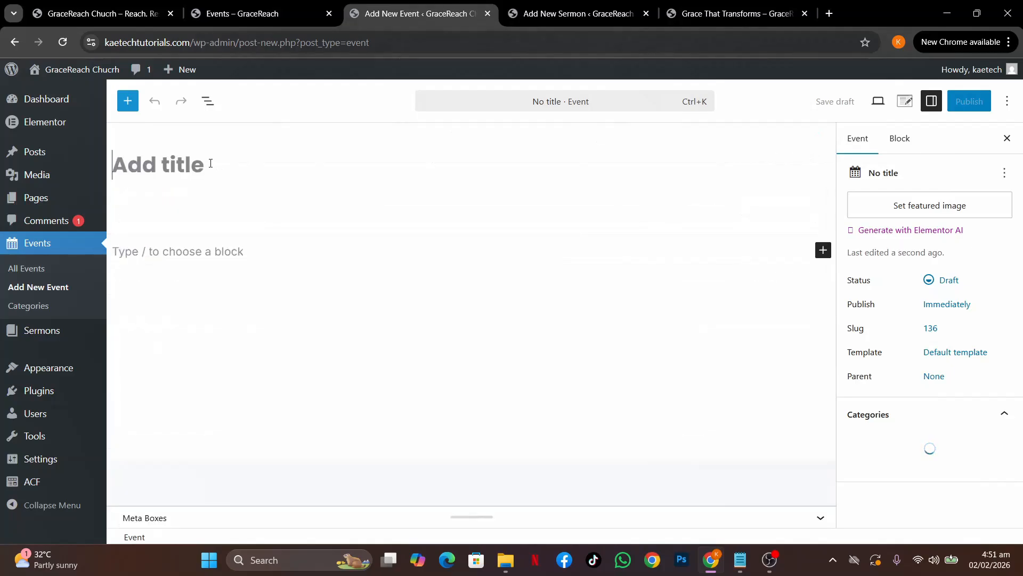
{"action": "left_click", "coordinate": [235, 251]}
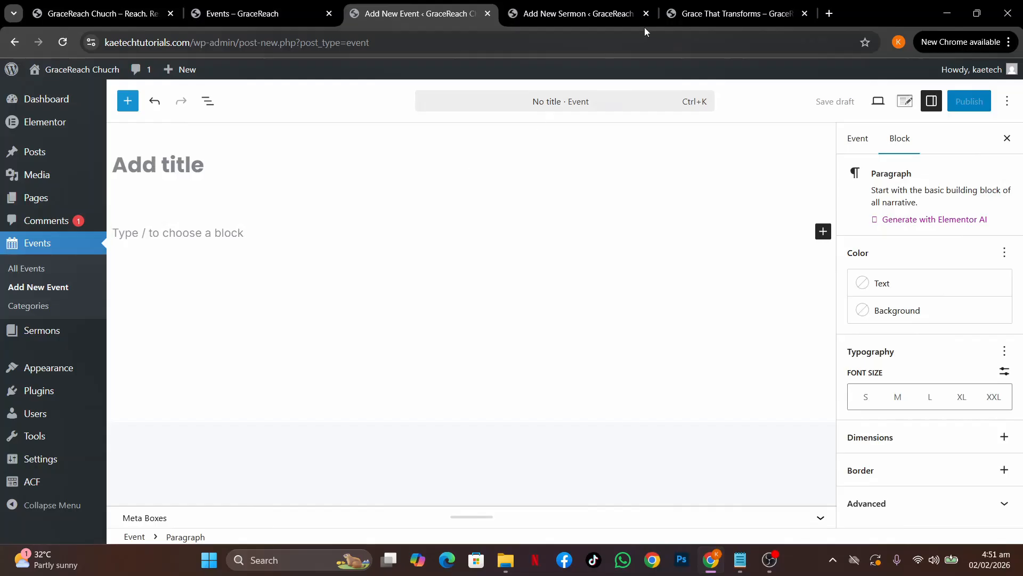
Copy 'Prayer and worship night' from the public events page into the event title
{"action": "left_click", "coordinate": [243, 14]}
{"action": "scroll", "coordinate": [444, 273], "scroll_direction": "down", "scroll_amount": 2}
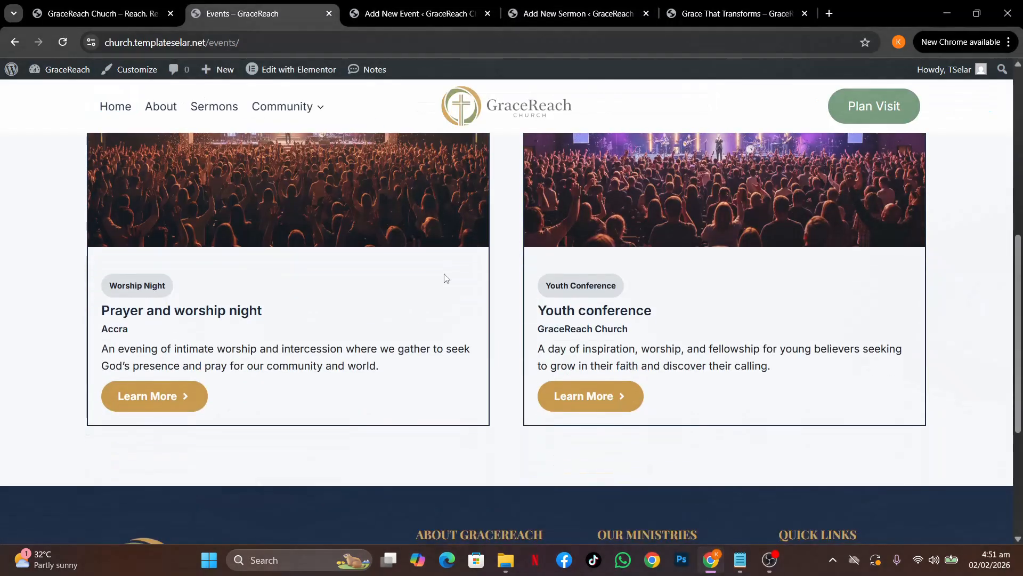
{"action": "left_click_drag", "start_coordinate": [264, 311], "coordinate": [100, 312]}
{"action": "key", "text": "ctrl+c"}
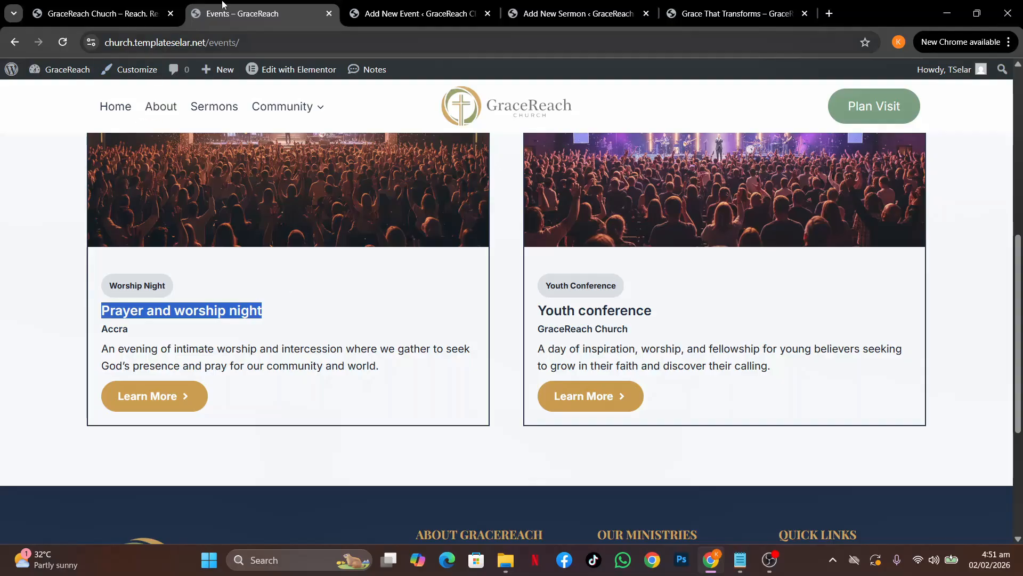
{"action": "left_click", "coordinate": [435, 15]}
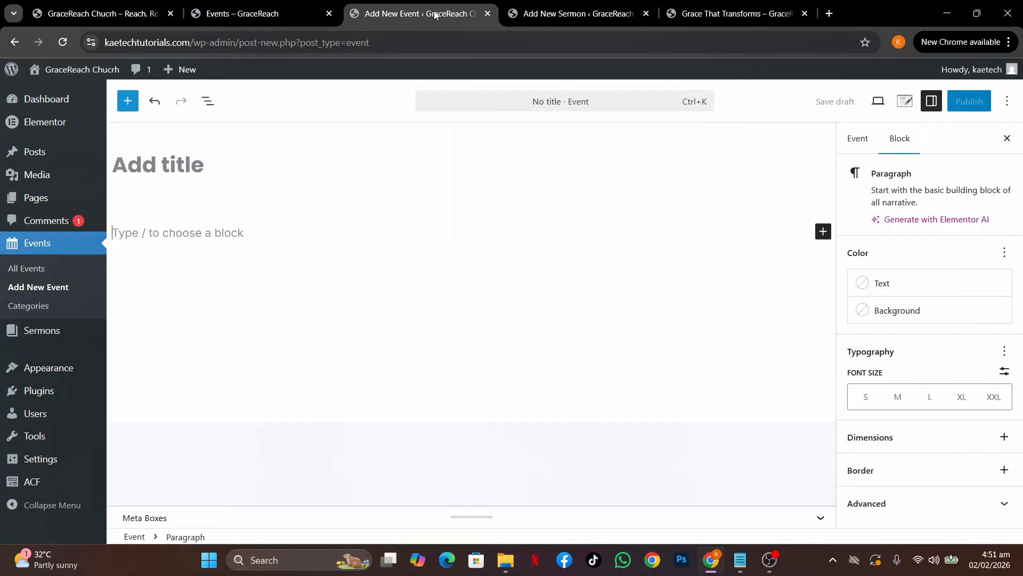
{"action": "left_click", "coordinate": [269, 151]}
{"action": "key", "text": "ctrl+v"}
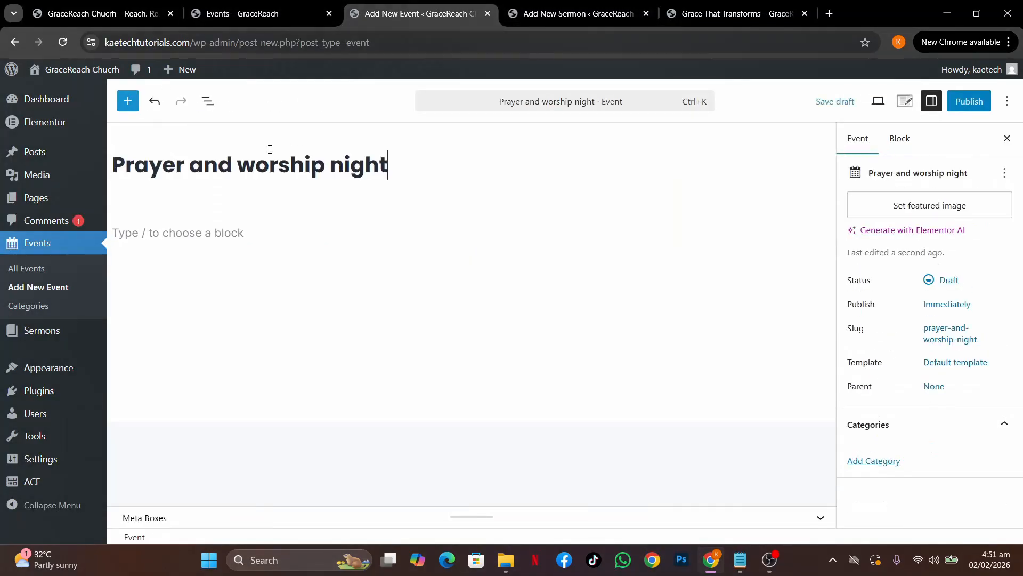
{"action": "left_click", "coordinate": [259, 20]}
Open the Prayer and worship night detail page in a new tab and copy its Event Description paragraph
{"action": "middle_click", "coordinate": [175, 396]}
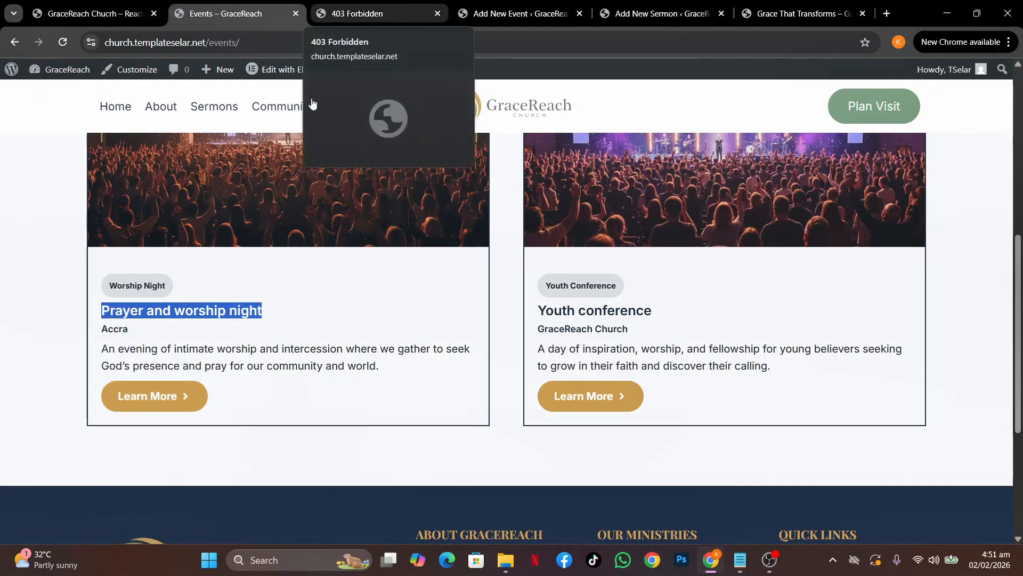
{"action": "left_click", "coordinate": [155, 396]}
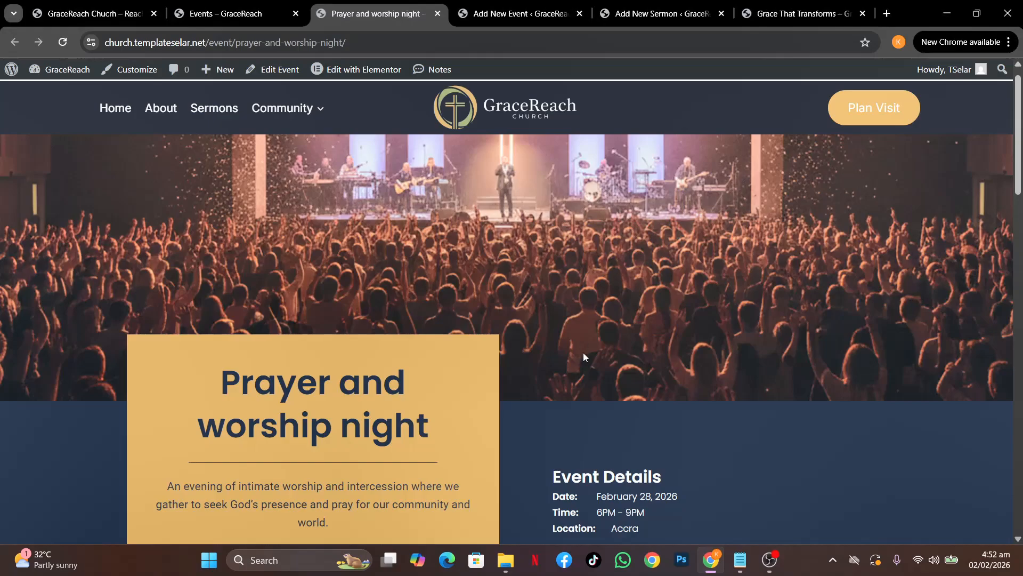
{"action": "scroll", "coordinate": [583, 353], "scroll_direction": "down", "scroll_amount": 7}
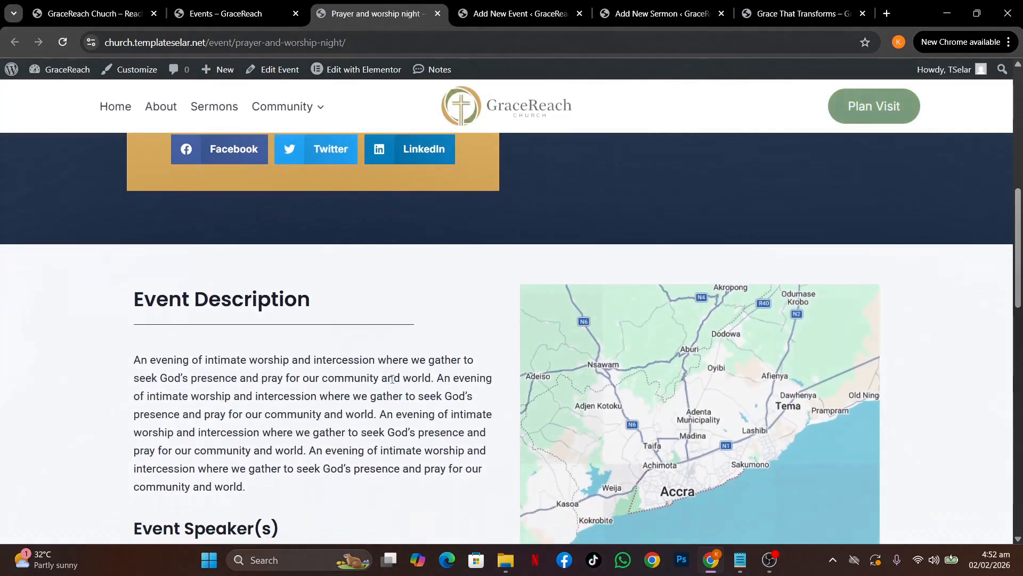
{"action": "scroll", "coordinate": [392, 379], "scroll_direction": "down", "scroll_amount": 12}
{"action": "scroll", "coordinate": [394, 383], "scroll_direction": "up", "scroll_amount": 17}
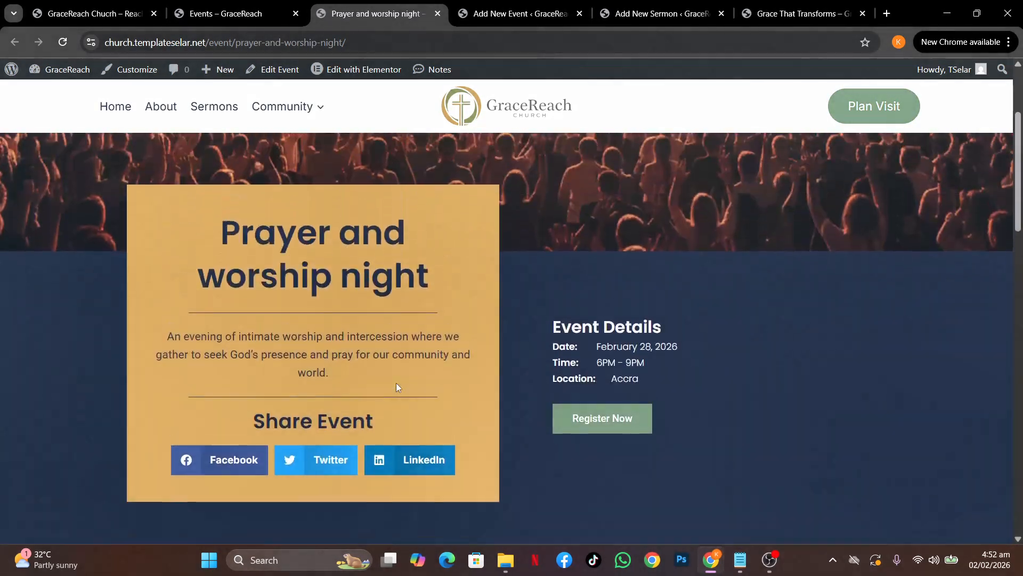
{"action": "scroll", "coordinate": [396, 383], "scroll_direction": "up", "scroll_amount": 3}
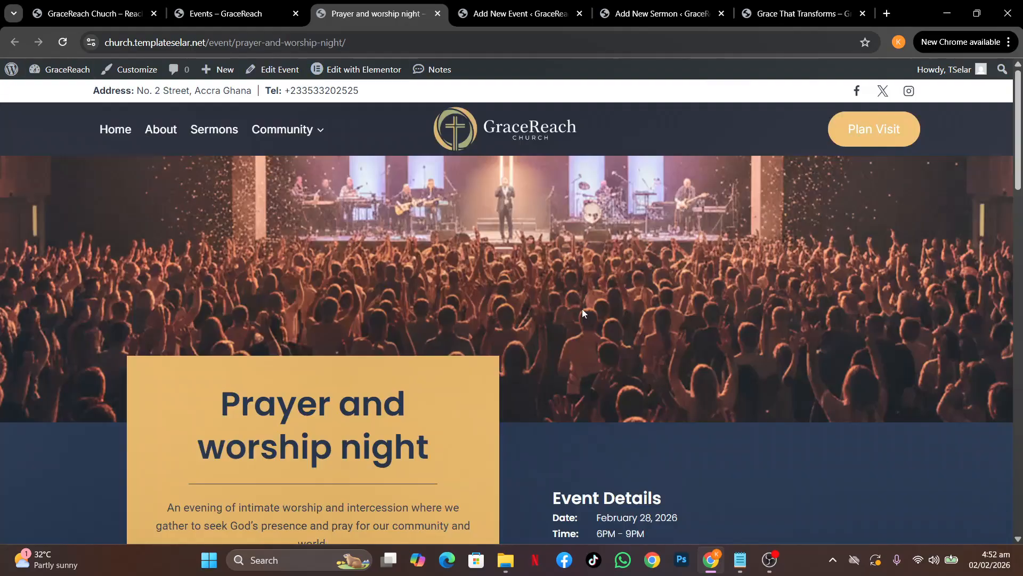
{"action": "scroll", "coordinate": [583, 313], "scroll_direction": "down", "scroll_amount": 3}
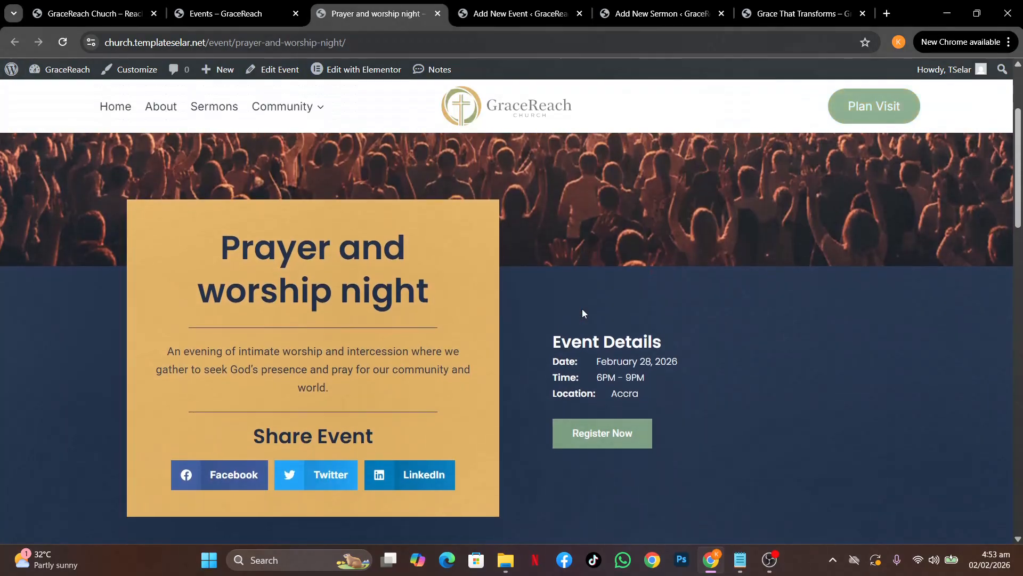
{"action": "scroll", "coordinate": [419, 361], "scroll_direction": "down", "scroll_amount": 9}
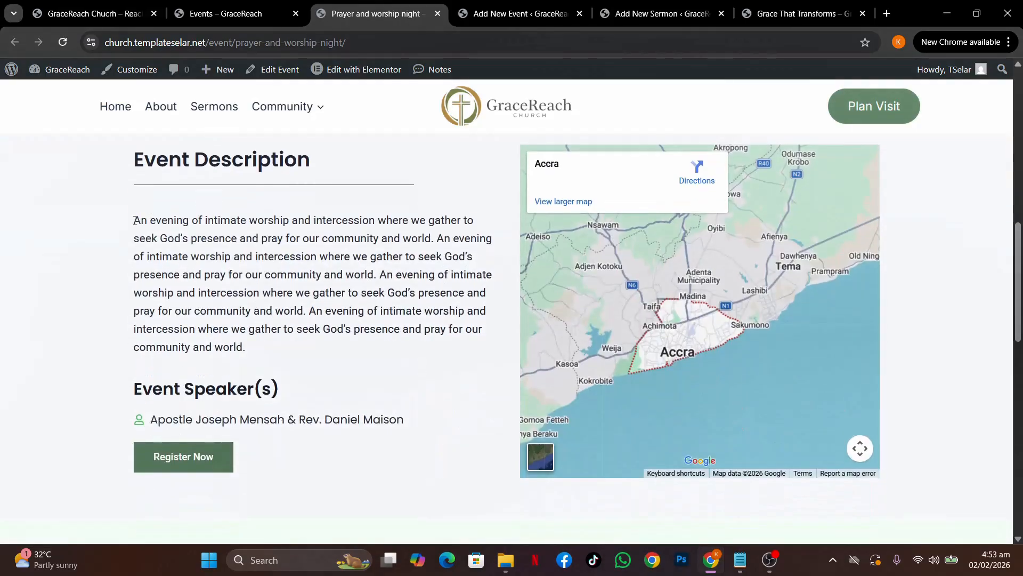
{"action": "left_click_drag", "start_coordinate": [135, 221], "coordinate": [272, 351]}
{"action": "key", "text": "ctrl+c"}
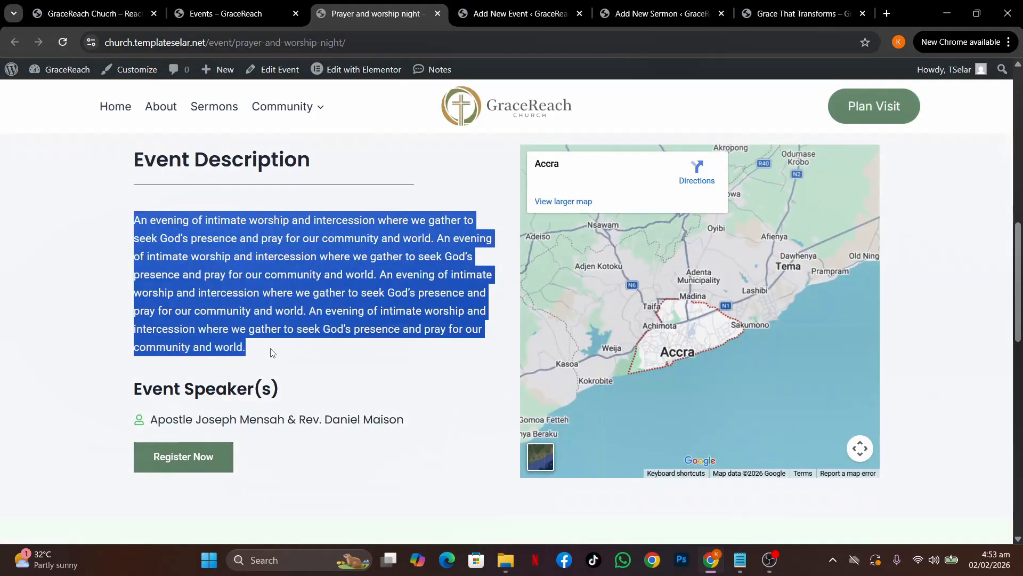
{"action": "left_click", "coordinate": [520, 13]}
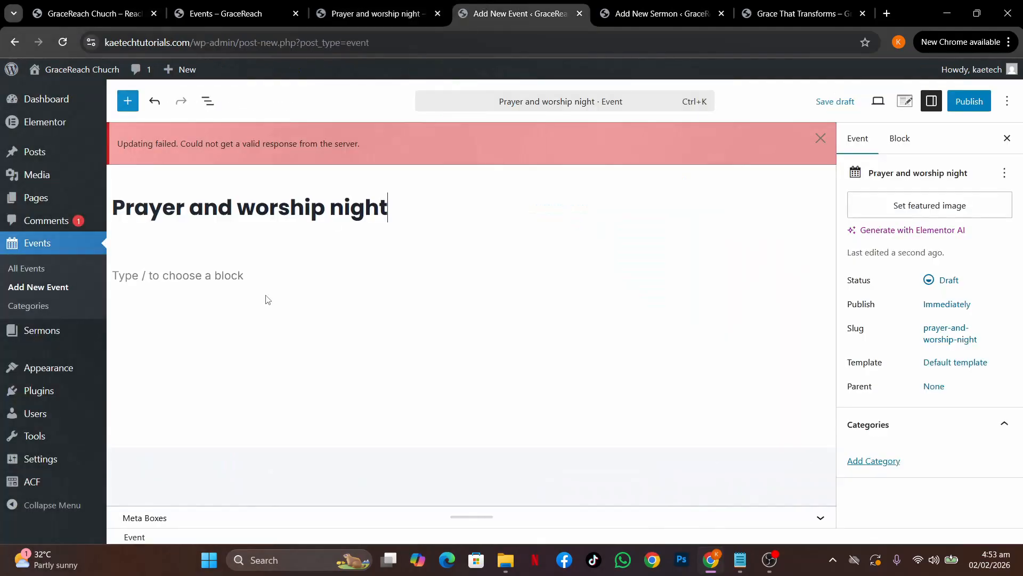
Paste the copied description into the event body and dismiss the Updating failed notice
{"action": "left_click", "coordinate": [249, 275]}
{"action": "key", "text": "ctrl+v"}
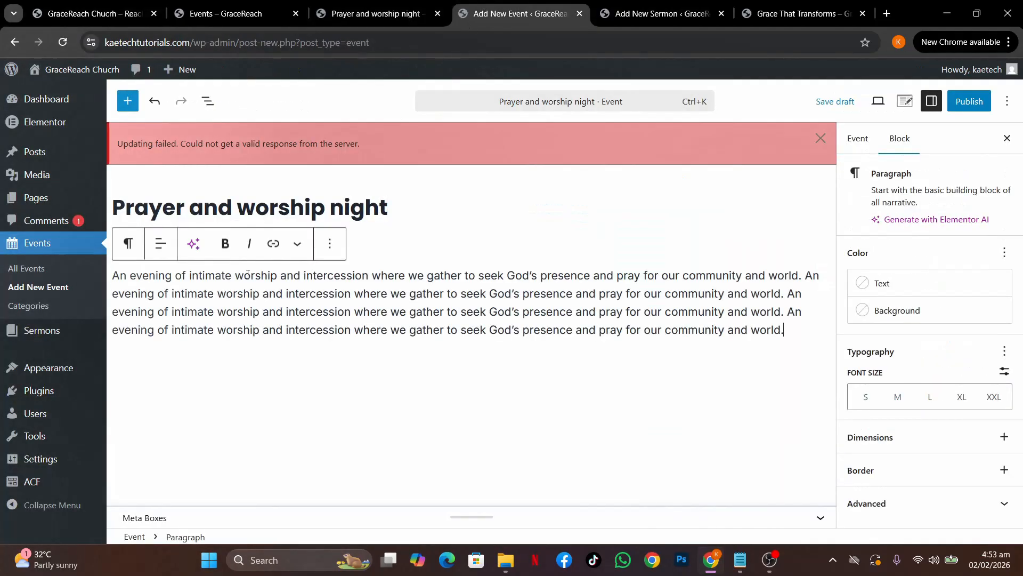
{"action": "left_click", "coordinate": [821, 138]}
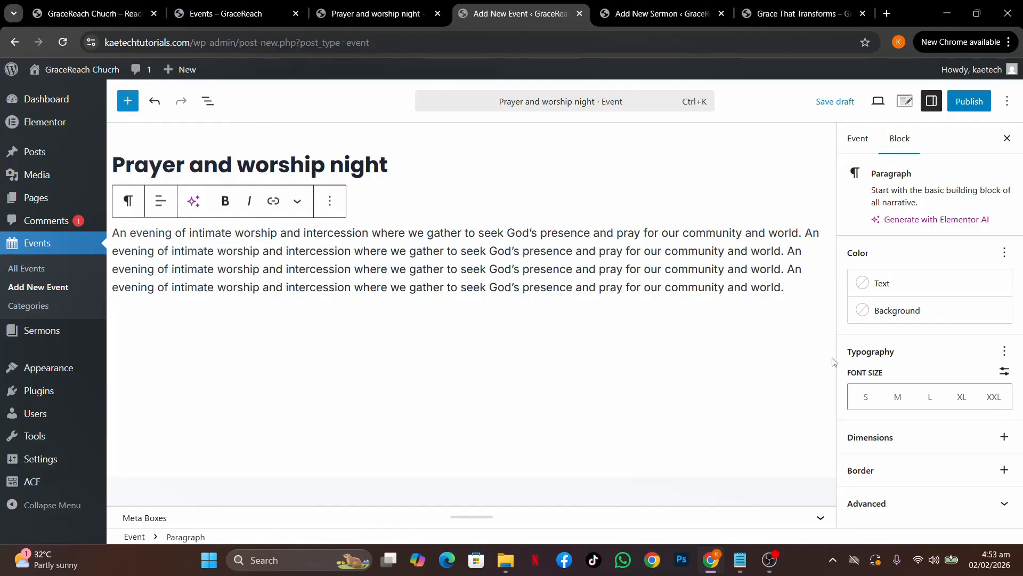
{"action": "left_click", "coordinate": [586, 520]}
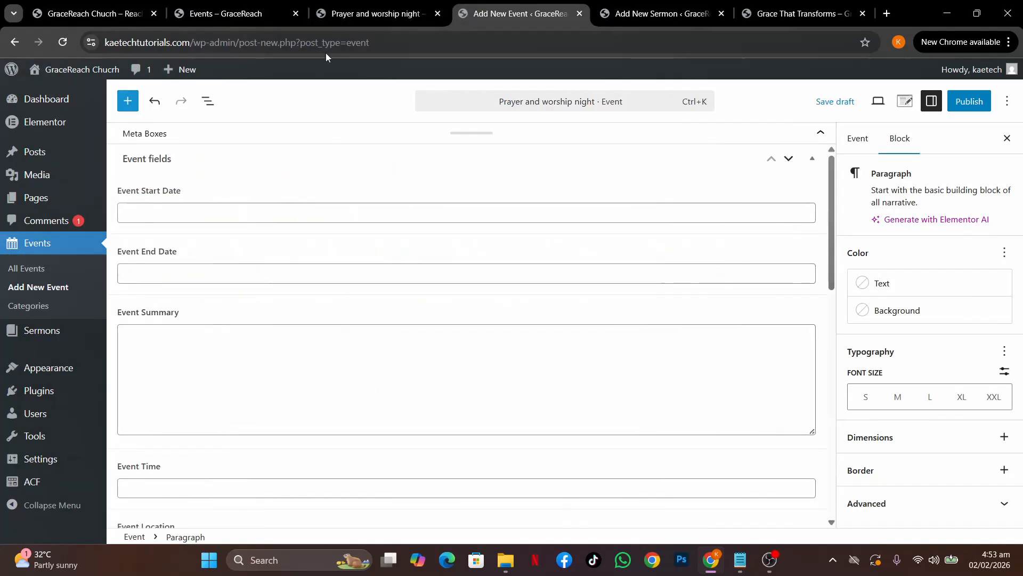
Set both Event Start Date and Event End Date to 28 February 2026
{"action": "left_click", "coordinate": [363, 13]}
{"action": "left_click", "coordinate": [357, 210]}
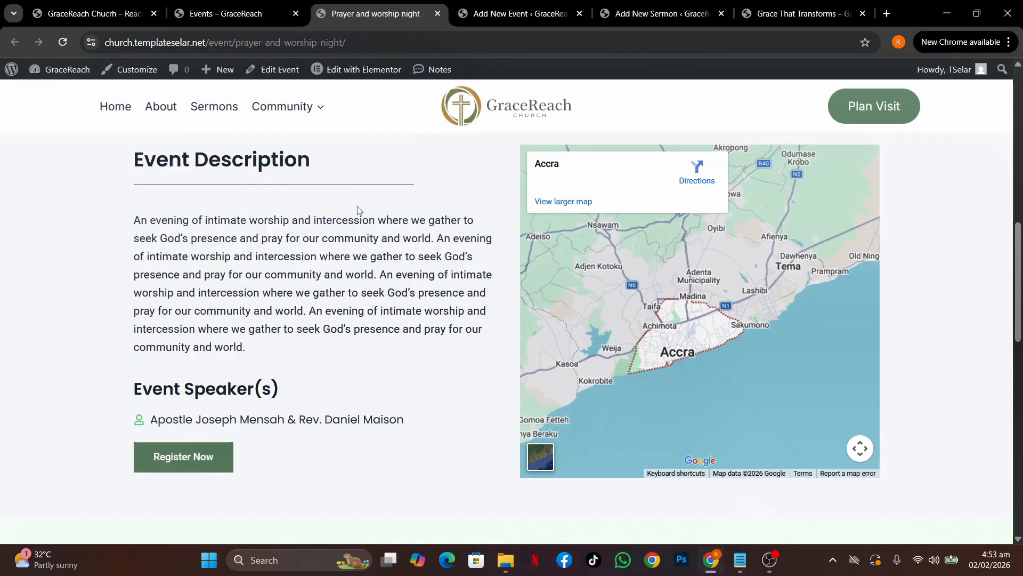
{"action": "scroll", "coordinate": [357, 208], "scroll_direction": "up", "scroll_amount": 8}
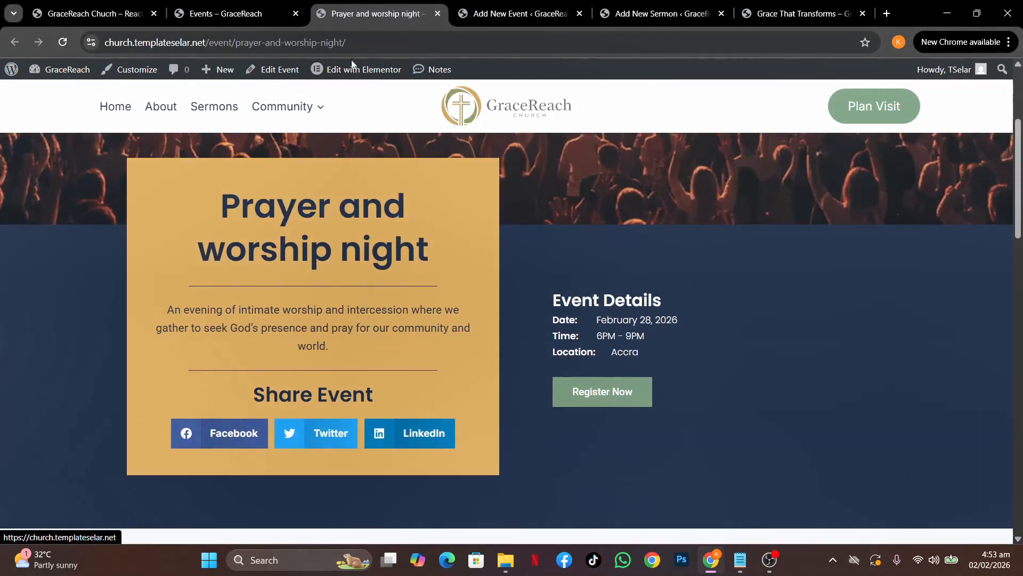
{"action": "left_click", "coordinate": [472, 14]}
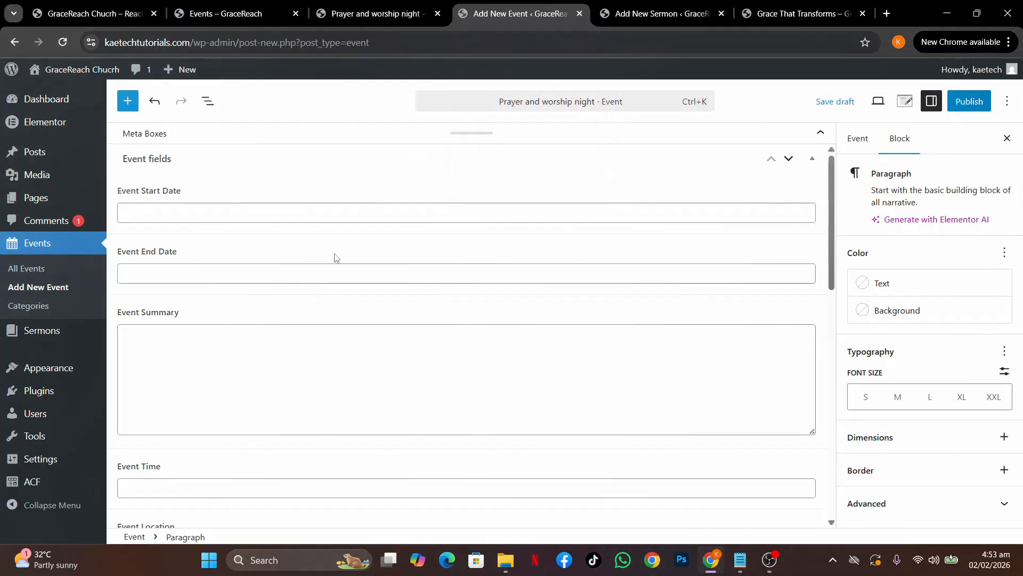
{"action": "left_click", "coordinate": [287, 216]}
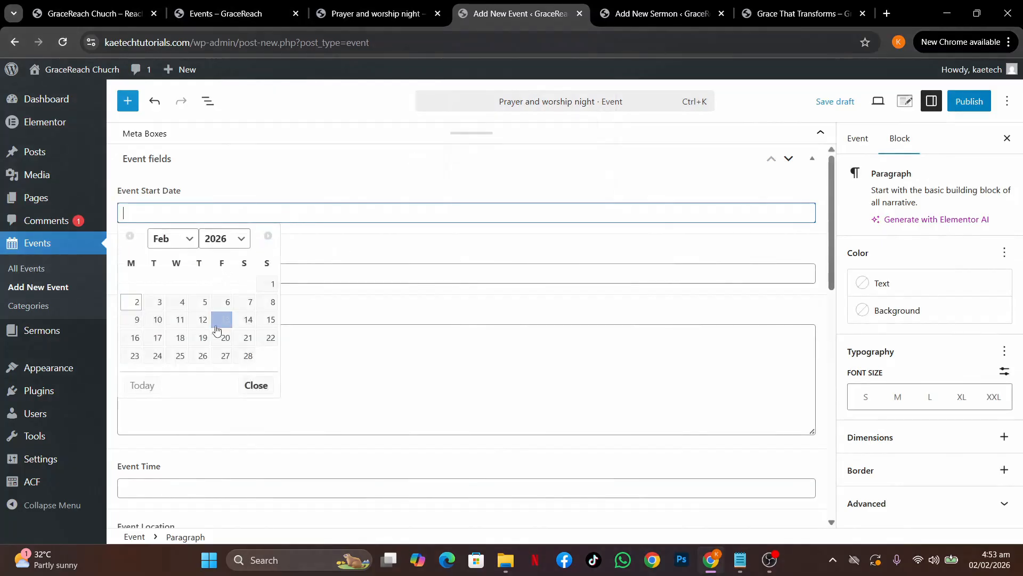
{"action": "left_click", "coordinate": [248, 356]}
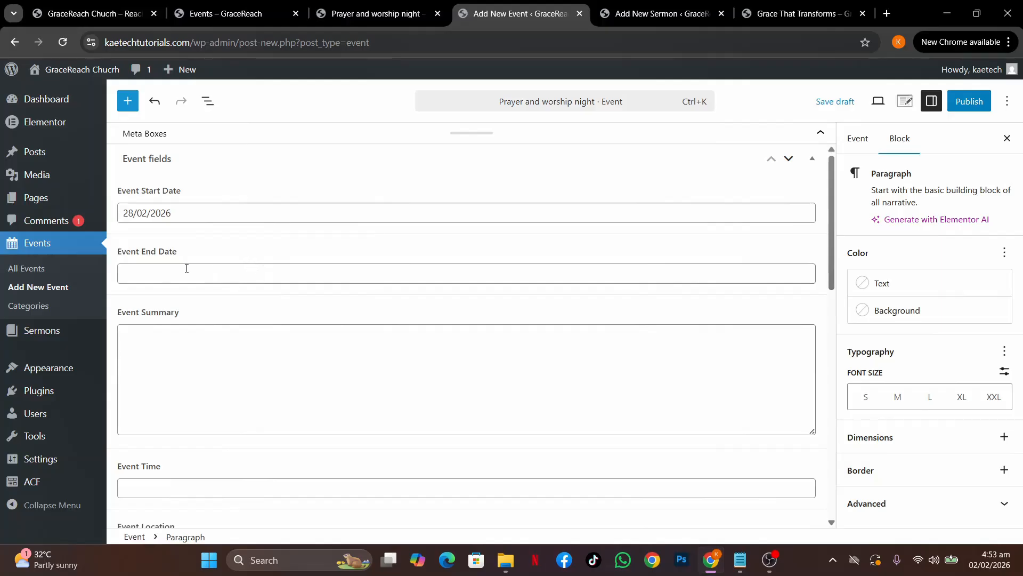
{"action": "left_click", "coordinate": [235, 273]}
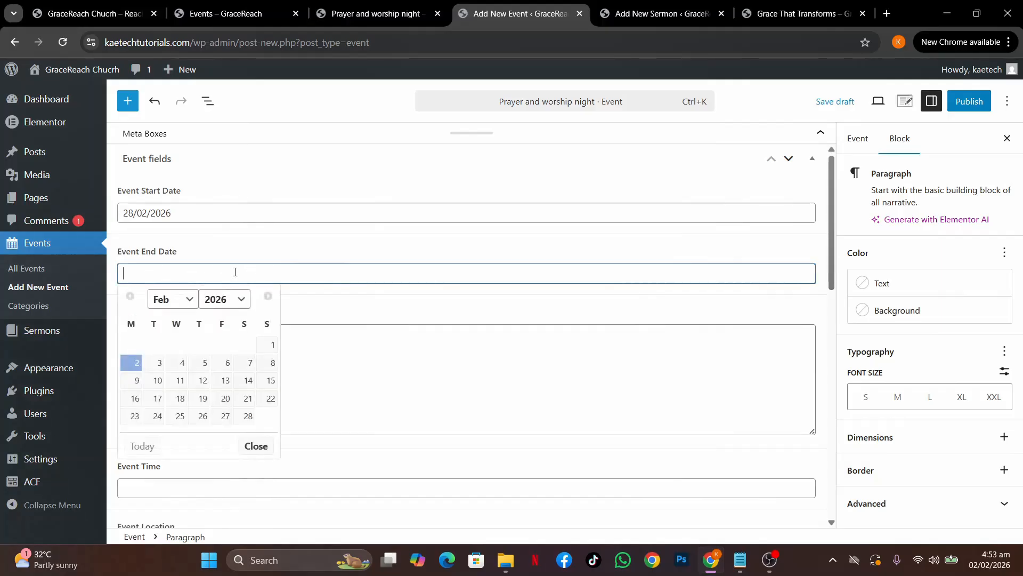
{"action": "left_click", "coordinate": [247, 416]}
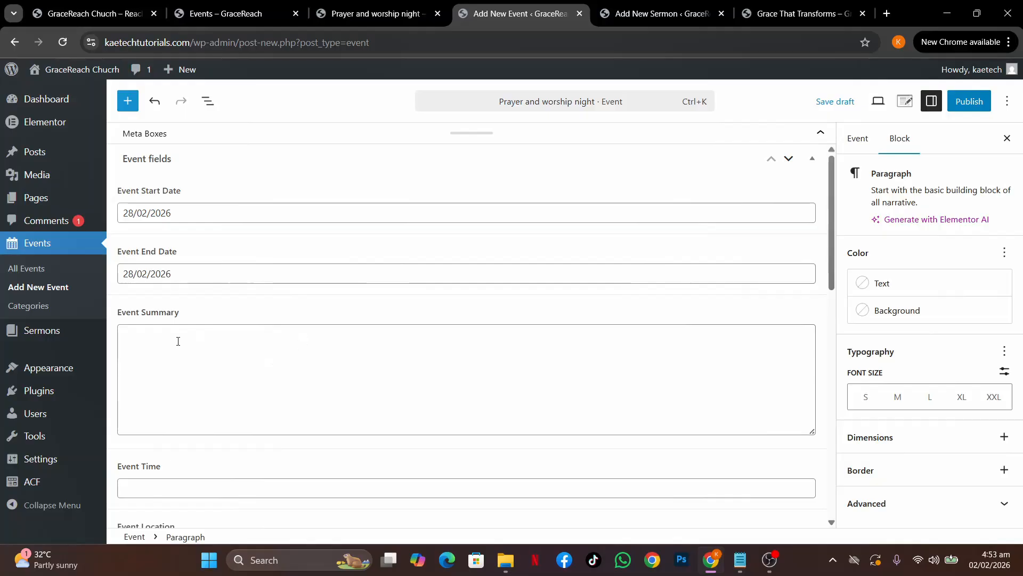
Copy the front-end event description paragraph and paste it into Event Summary
{"action": "left_click", "coordinate": [388, 14]}
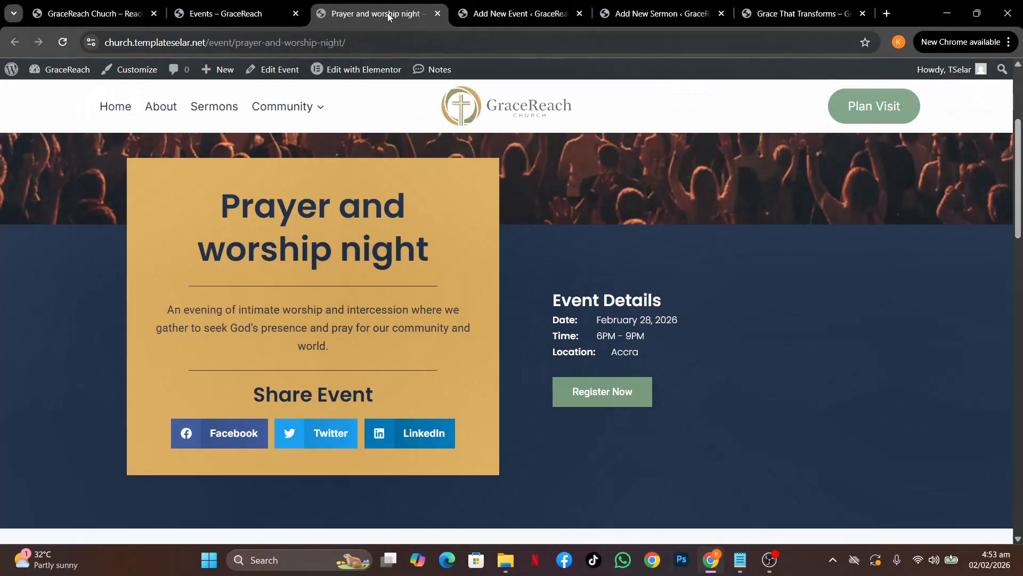
{"action": "left_click_drag", "start_coordinate": [166, 308], "coordinate": [358, 345]}
{"action": "key", "text": "ctrl+c"}
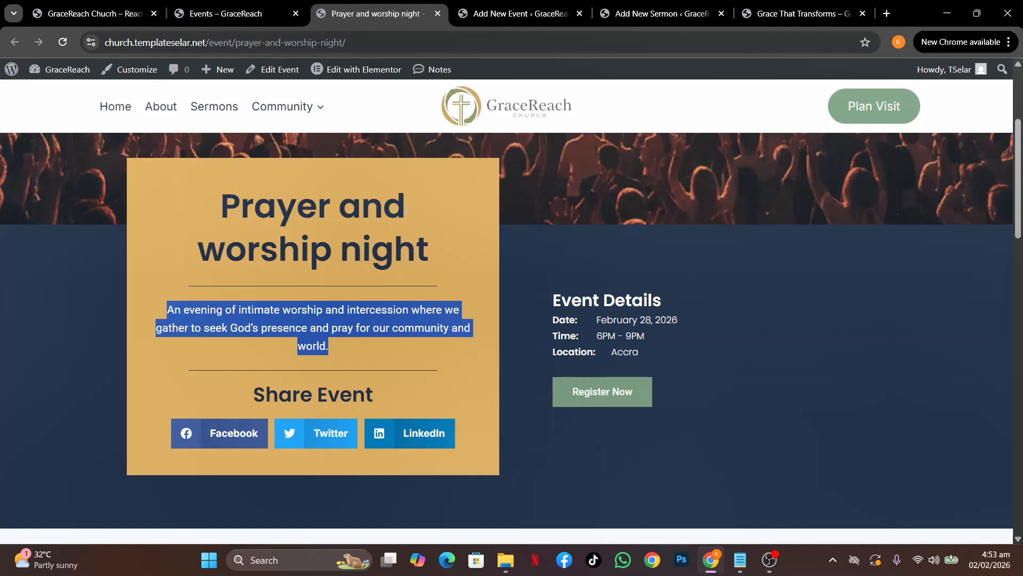
{"action": "left_click", "coordinate": [502, 12]}
{"action": "left_click", "coordinate": [216, 347]}
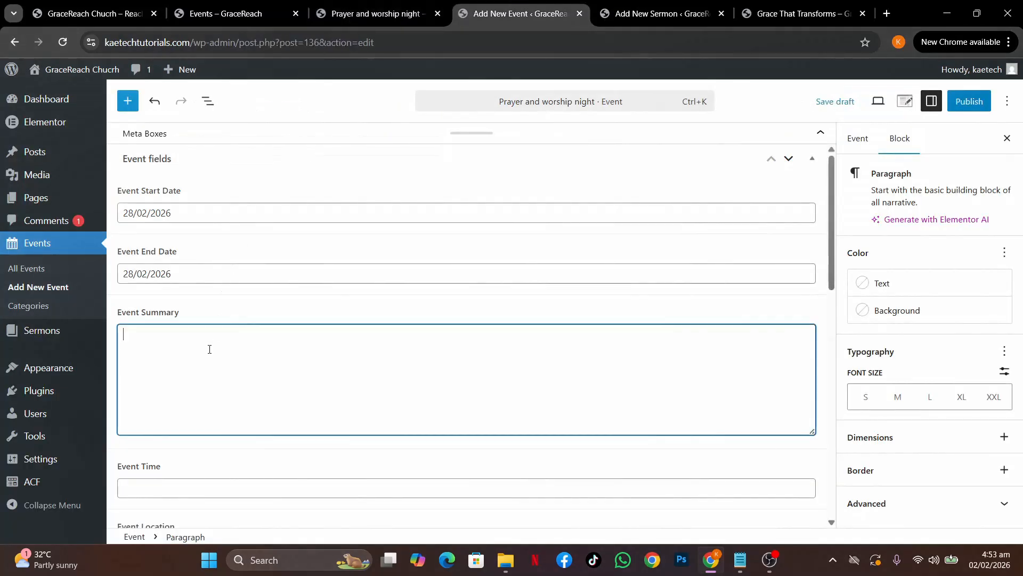
{"action": "key", "text": "ctrl+v"}
{"action": "scroll", "coordinate": [209, 350], "scroll_direction": "down", "scroll_amount": 4}
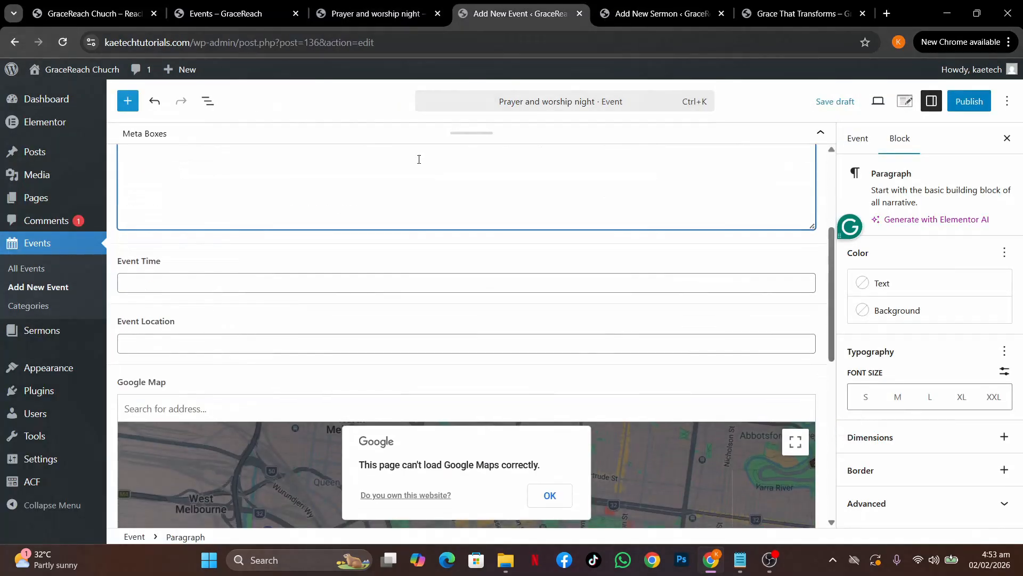
{"action": "left_click", "coordinate": [648, 13]}
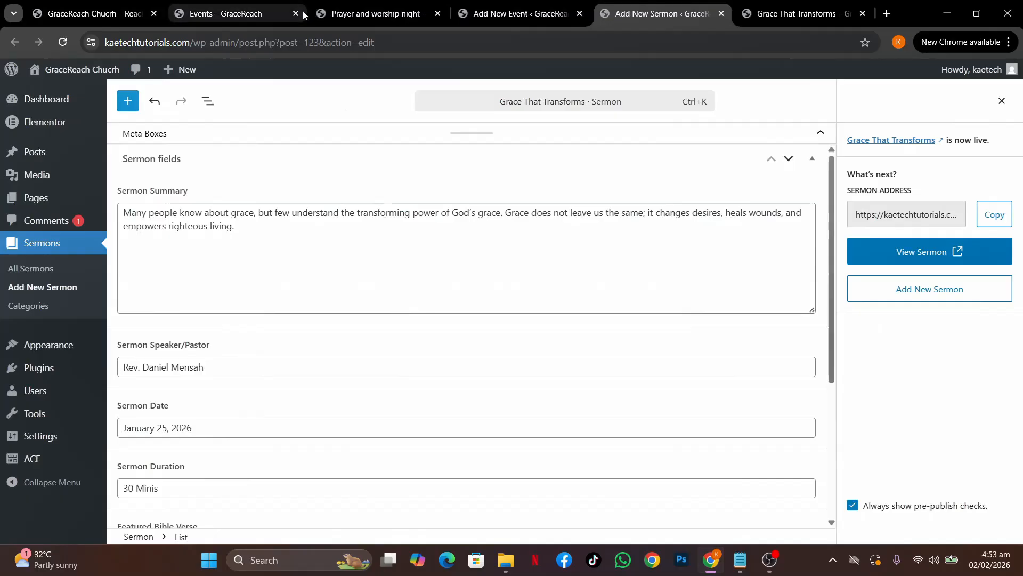
{"action": "left_click", "coordinate": [244, 12]}
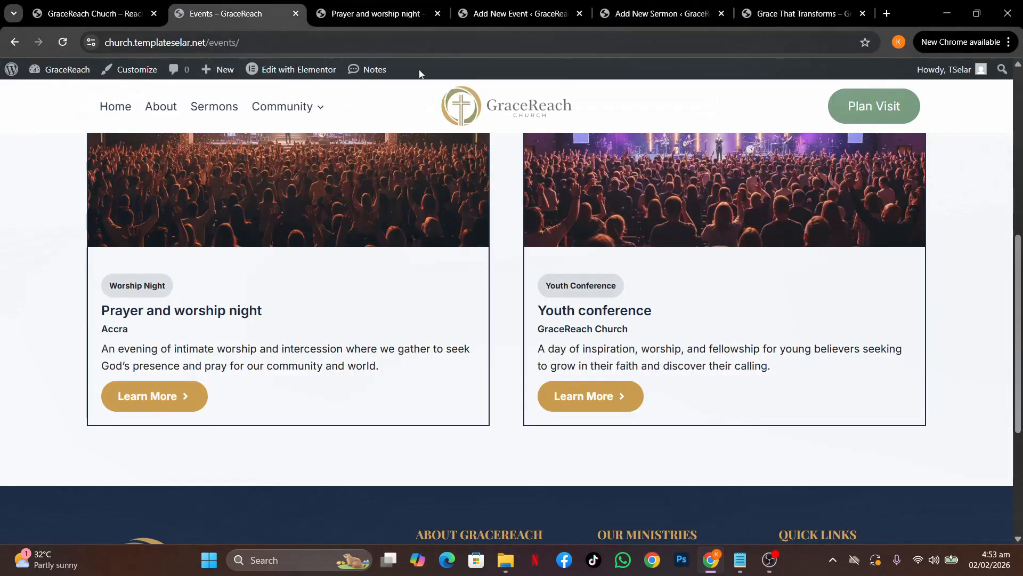
Check the 6PM - 9PM time on the live page, then set Event Time to 6:00 pm
{"action": "left_click", "coordinate": [385, 15]}
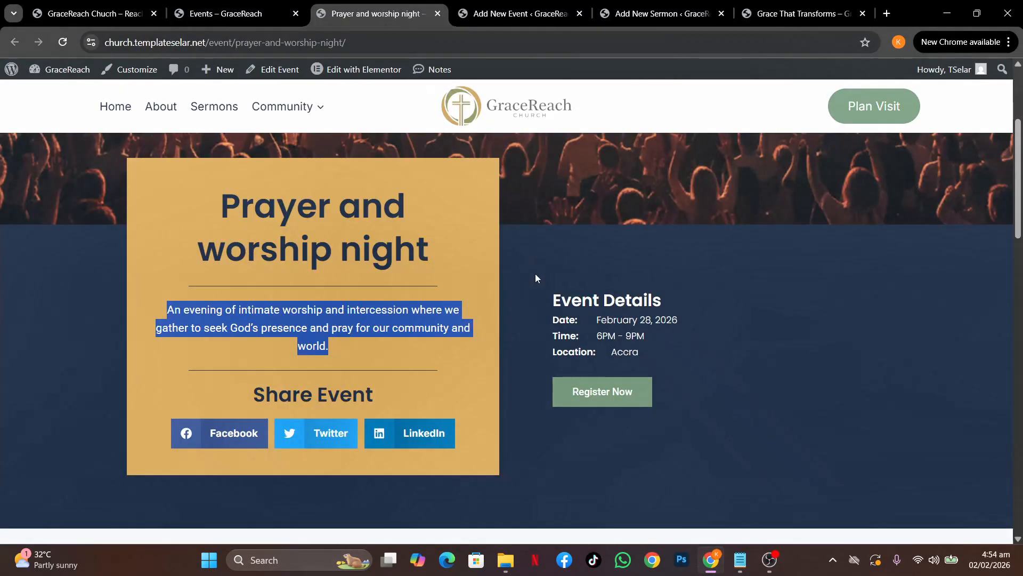
{"action": "left_click_drag", "start_coordinate": [653, 336], "coordinate": [596, 338]}
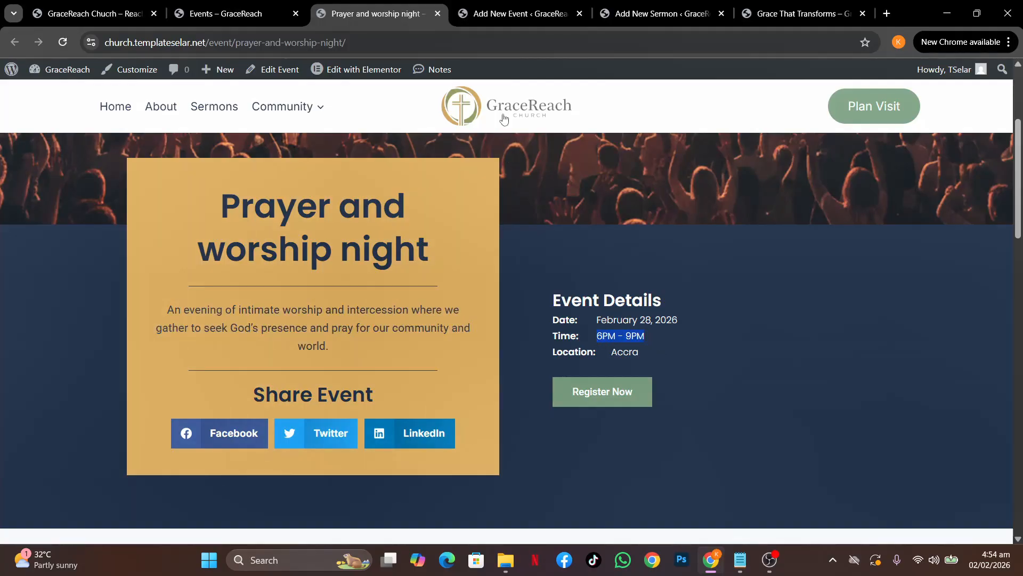
{"action": "left_click", "coordinate": [488, 15]}
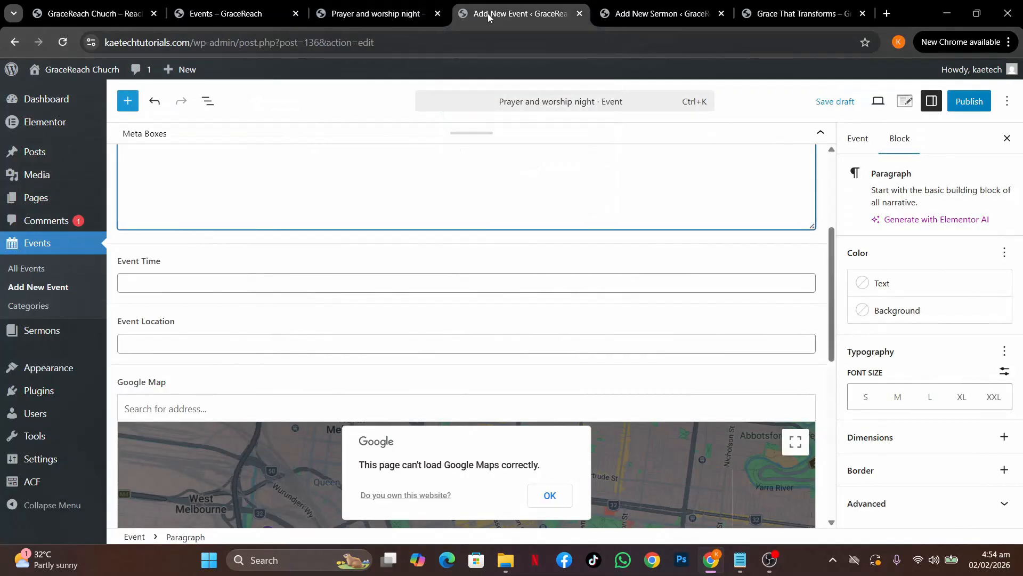
{"action": "left_click", "coordinate": [200, 281]}
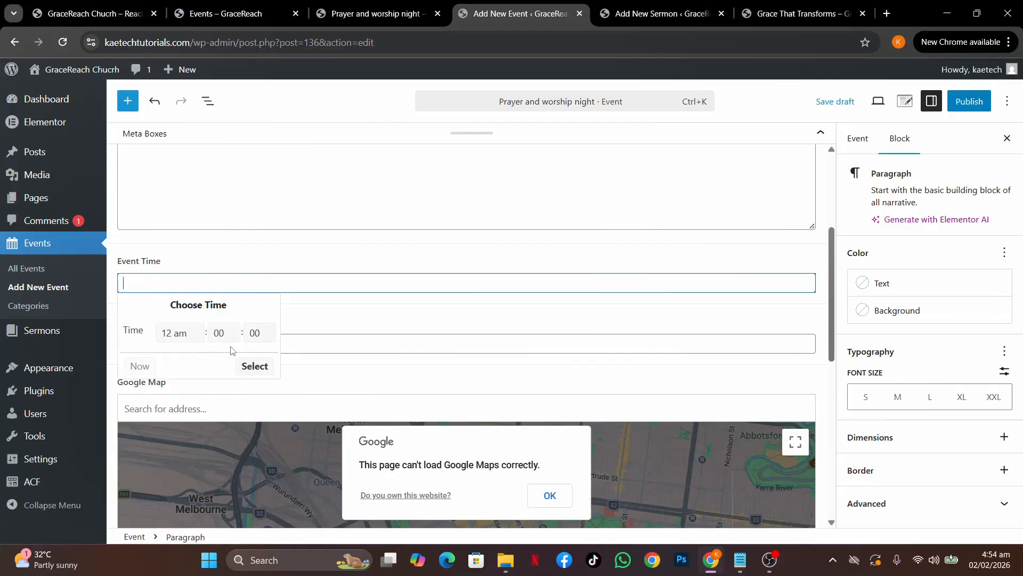
{"action": "left_click", "coordinate": [178, 335]}
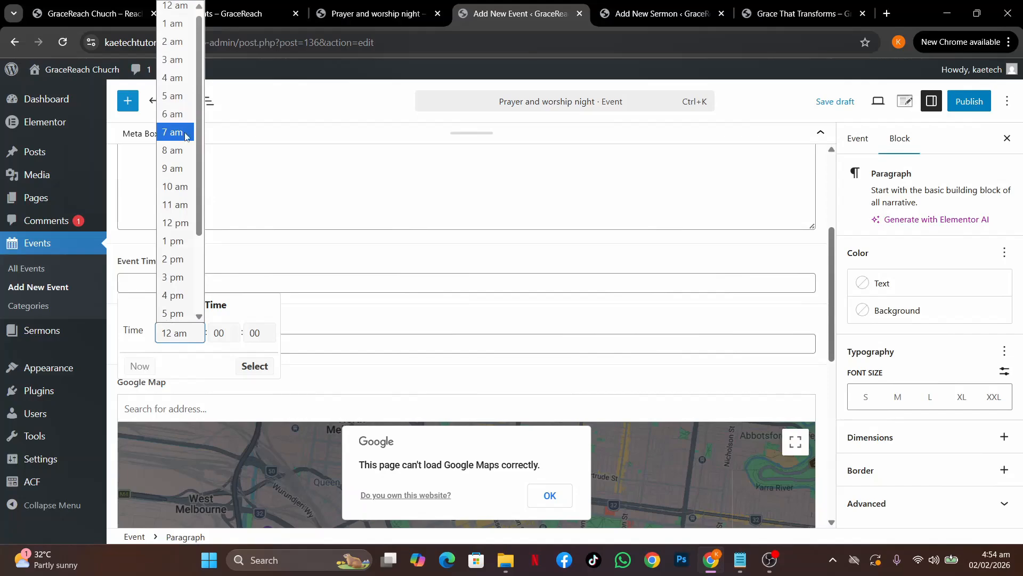
{"action": "scroll", "coordinate": [175, 299], "scroll_direction": "down", "scroll_amount": 1}
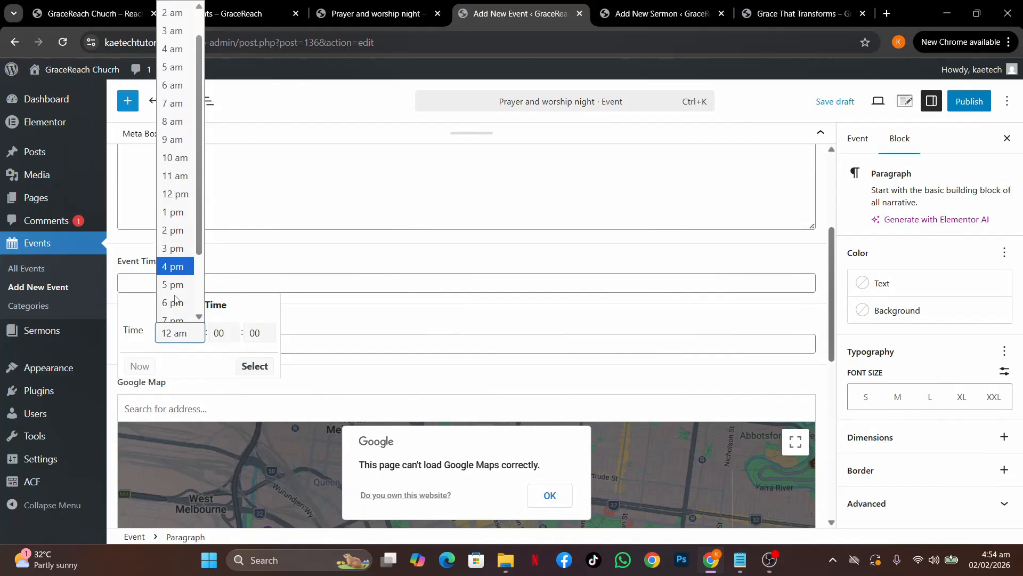
{"action": "left_click", "coordinate": [175, 294]}
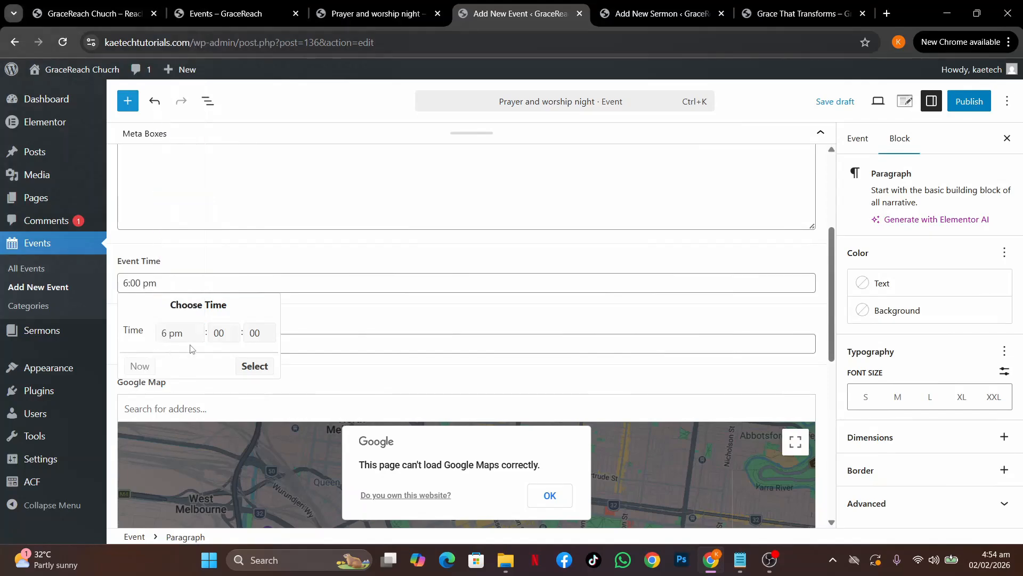
{"action": "left_click", "coordinate": [255, 368]}
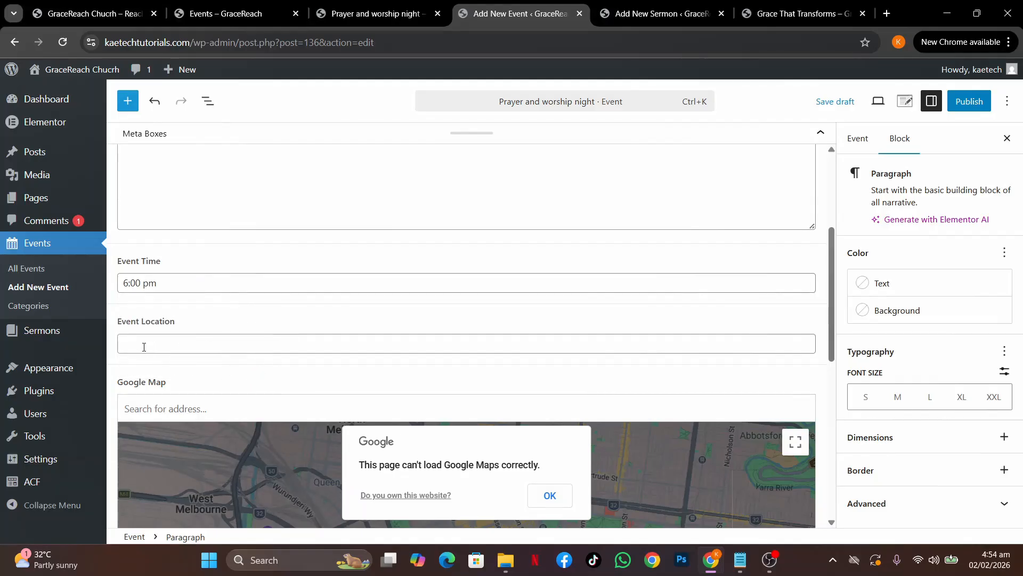
Try searching the Event Location map for 'Acc' and dismiss the Google Maps error
{"action": "left_click", "coordinate": [172, 346]}
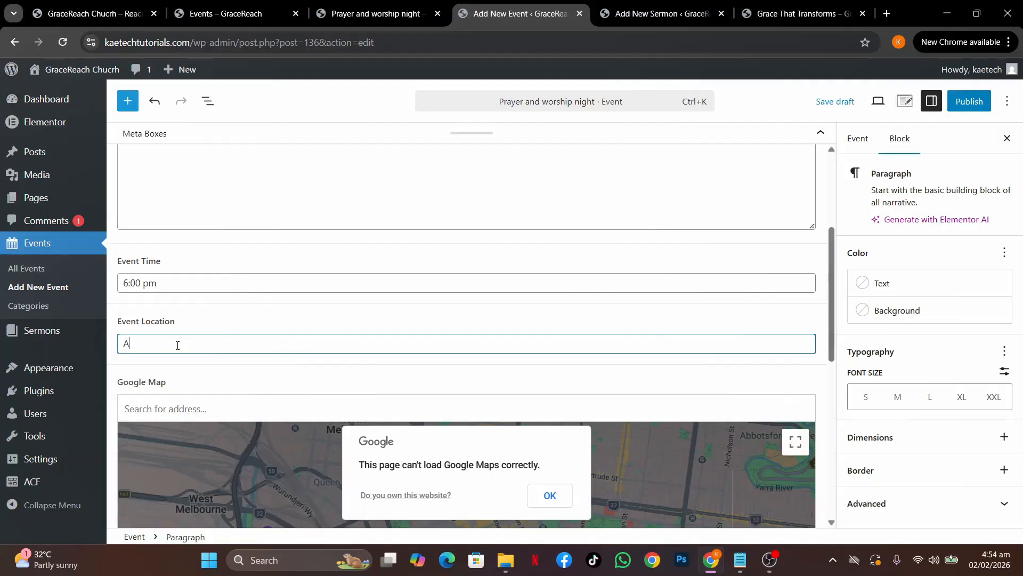
{"action": "scroll", "coordinate": [177, 345], "scroll_direction": "down", "scroll_amount": 3}
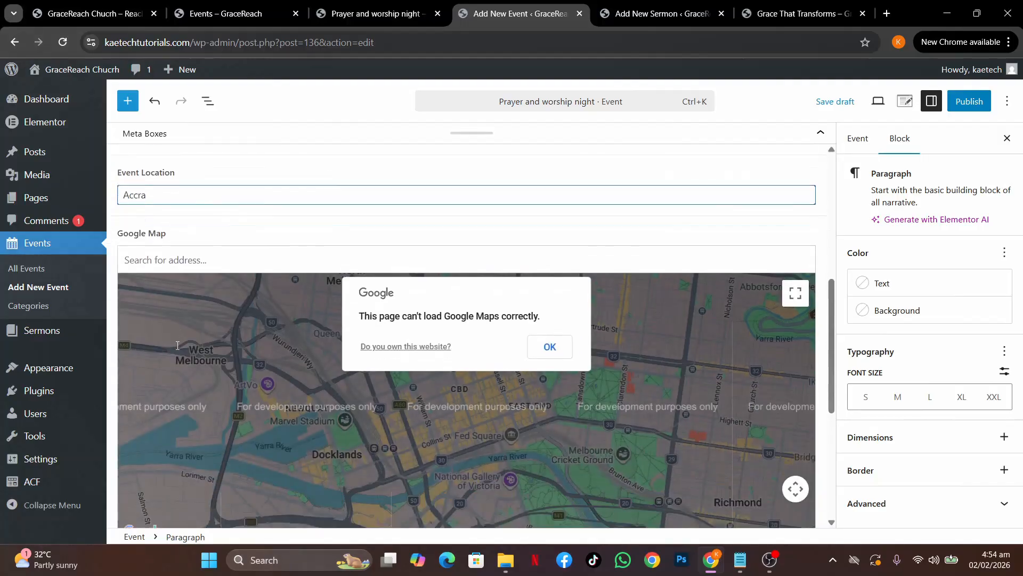
{"action": "left_click", "coordinate": [346, 242]}
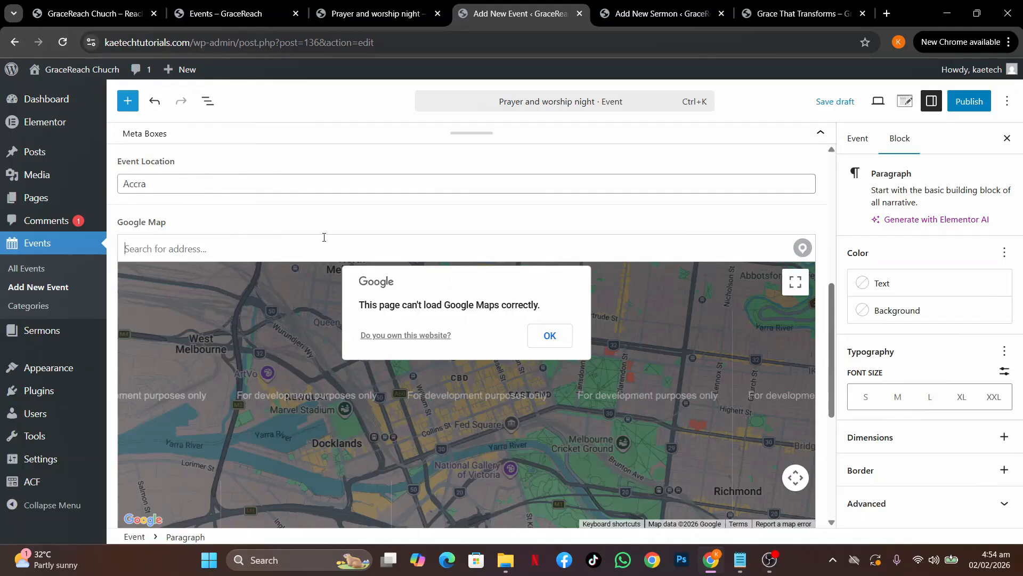
{"action": "type", "text": "Accra"}
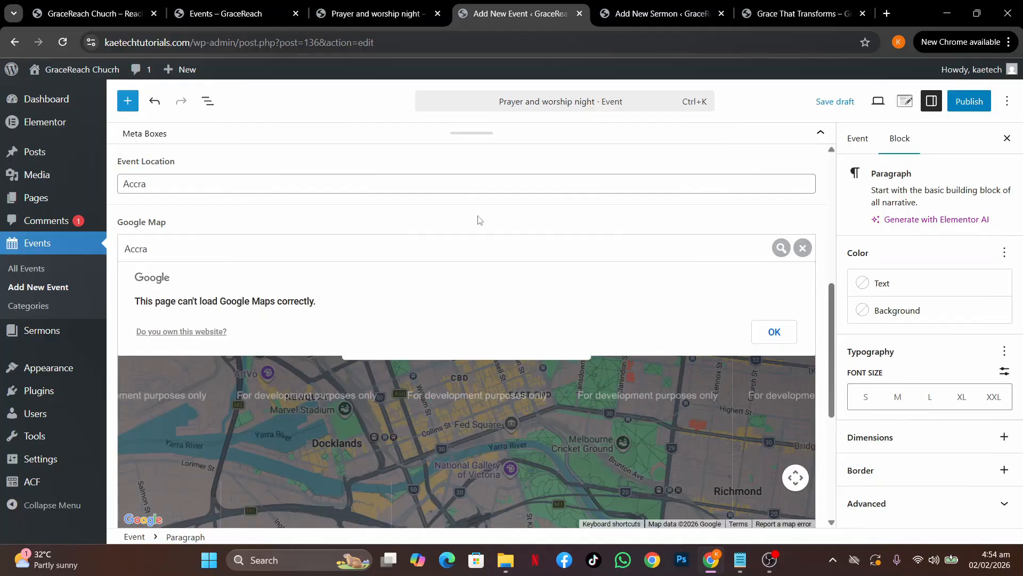
{"action": "left_click", "coordinate": [773, 334]}
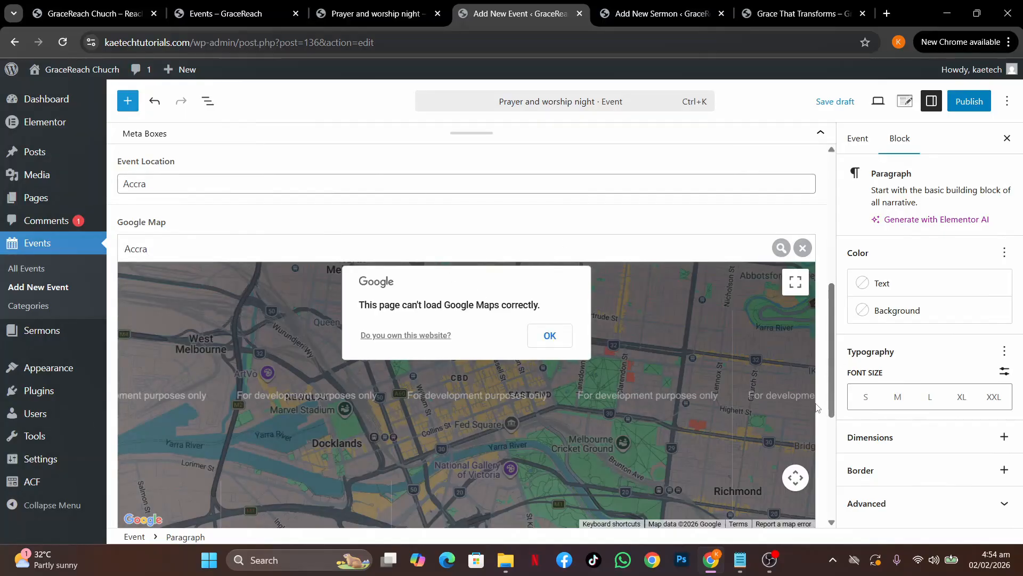
{"action": "scroll", "coordinate": [818, 408], "scroll_direction": "down", "scroll_amount": 5}
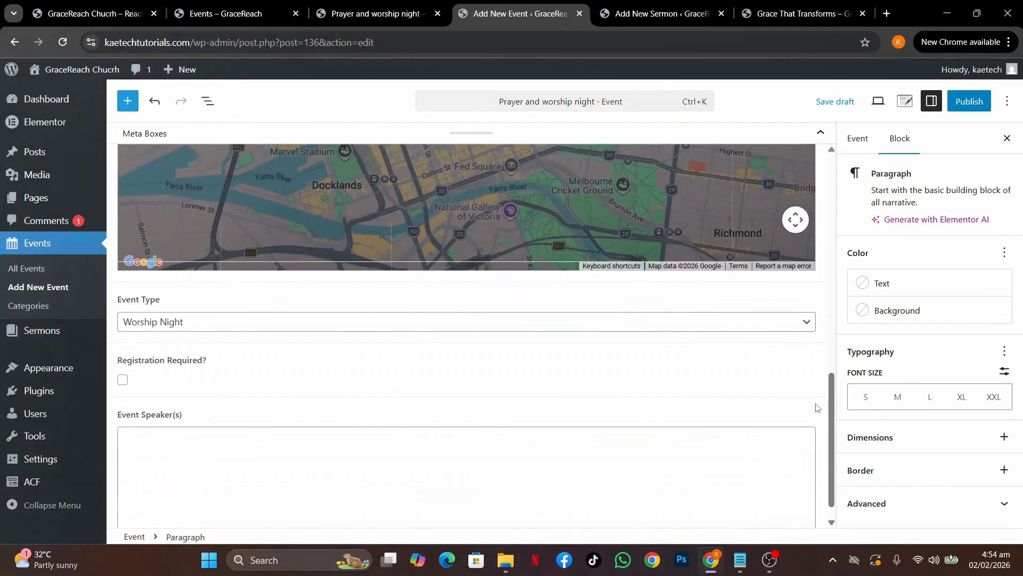
Set Event Type to Worship Night and leave Registration Required? unchecked
{"action": "left_click", "coordinate": [239, 324]}
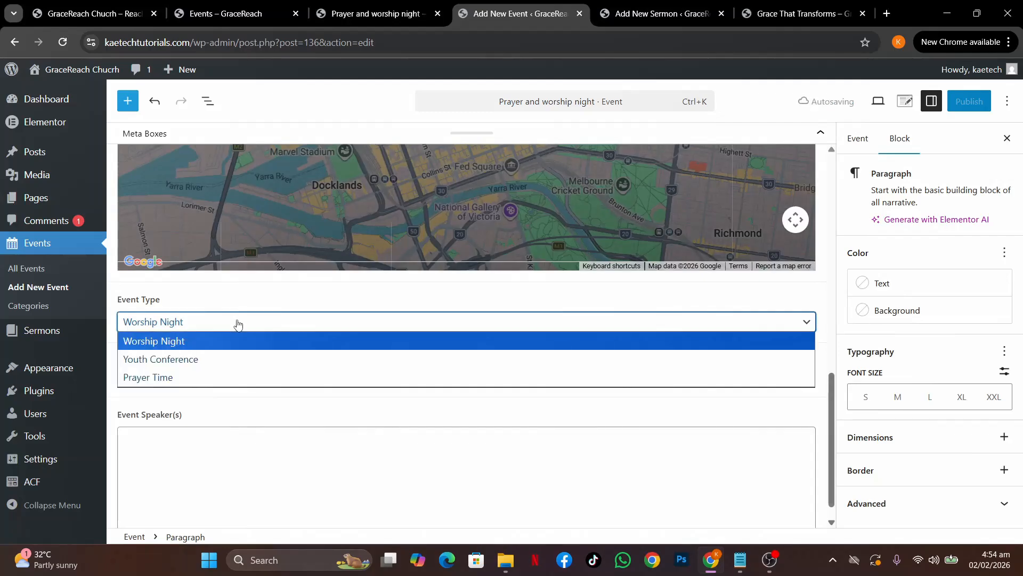
{"action": "left_click", "coordinate": [204, 345]}
{"action": "scroll", "coordinate": [307, 379], "scroll_direction": "down", "scroll_amount": 1}
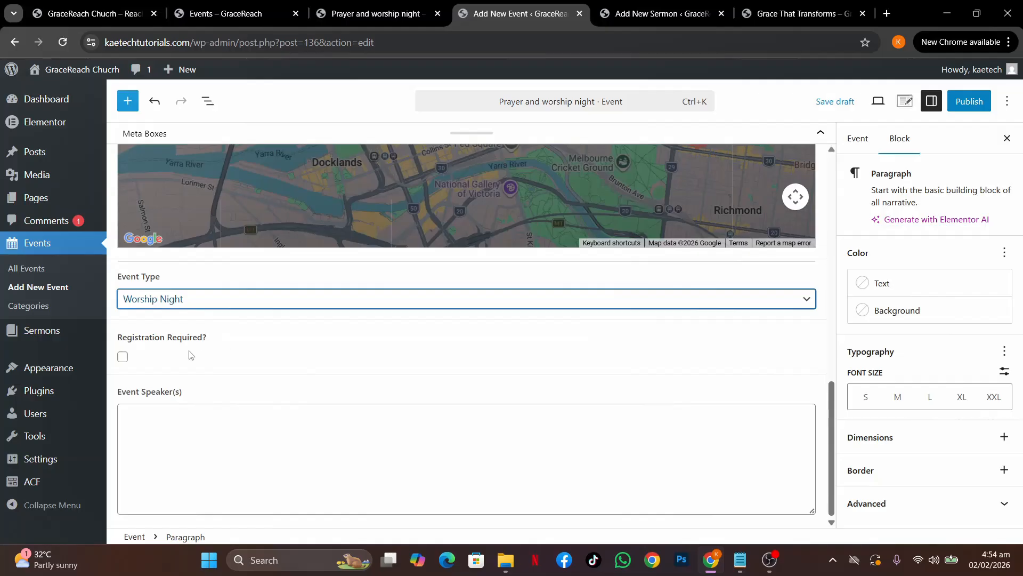
{"action": "left_click", "coordinate": [122, 357]}
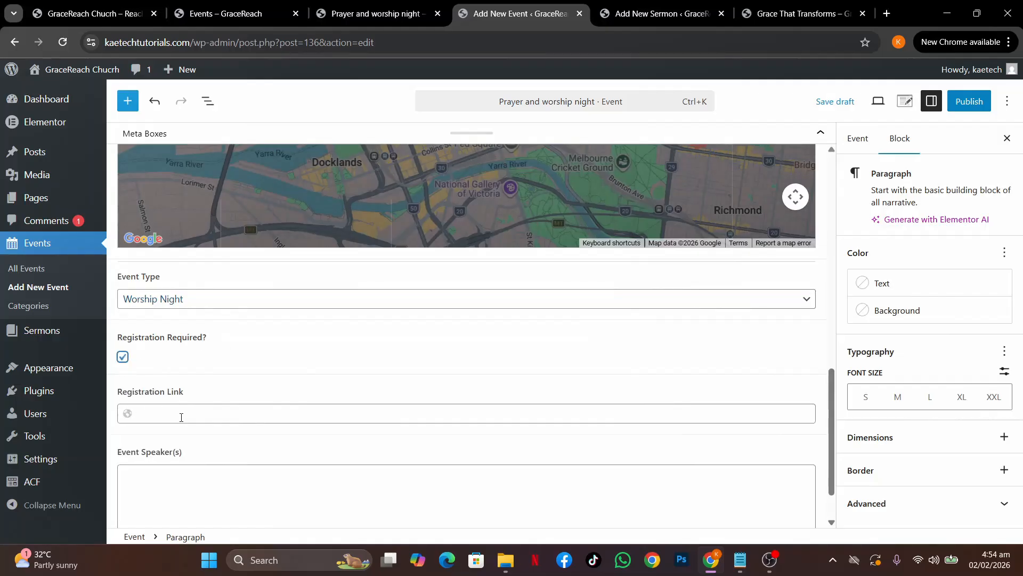
{"action": "left_click", "coordinate": [123, 356]}
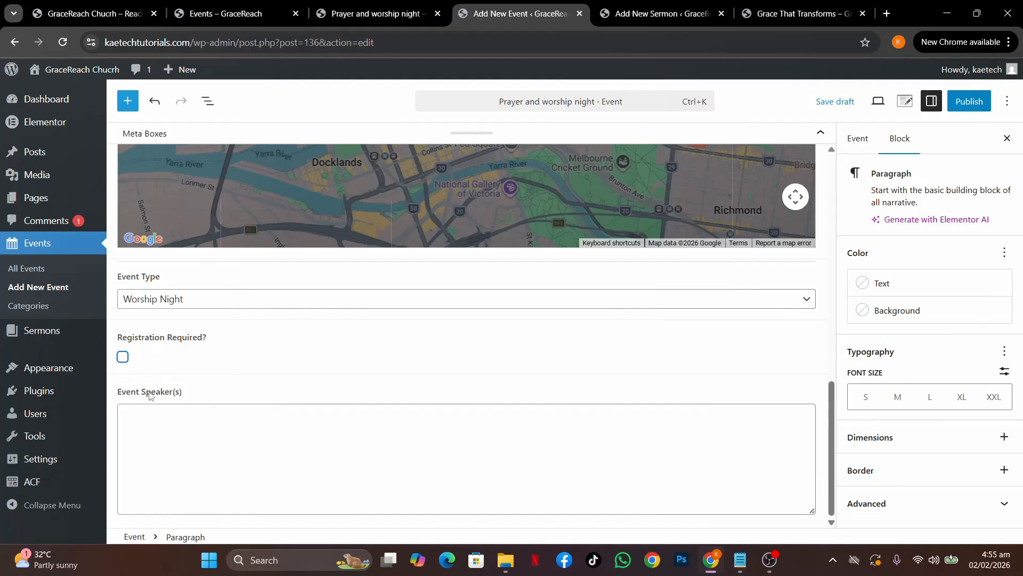
{"action": "left_click", "coordinate": [157, 422]}
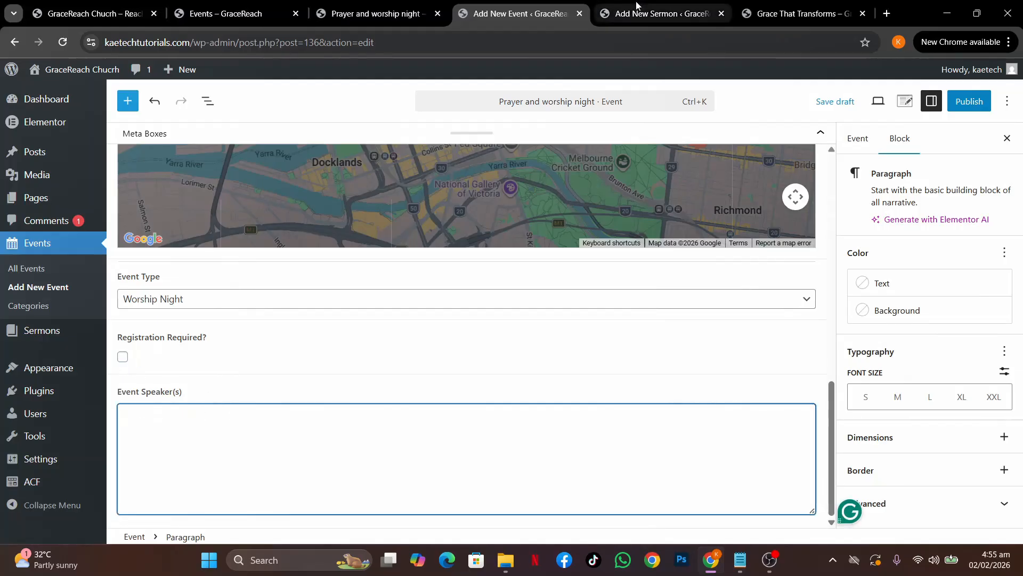
{"action": "left_click", "coordinate": [377, 15]}
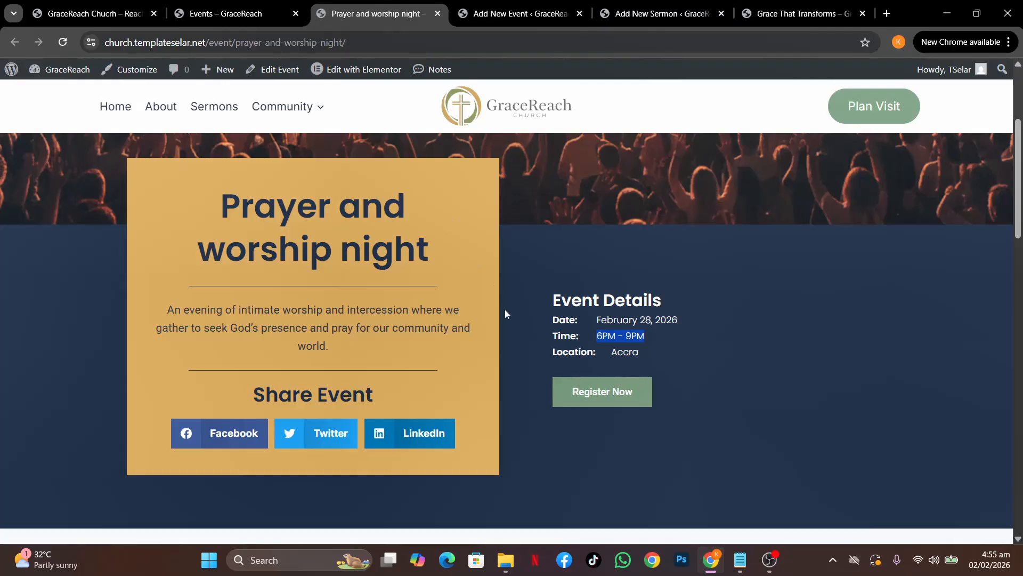
Copy the speaker line from the live event page and paste it into Event Speaker(s)
{"action": "scroll", "coordinate": [508, 313], "scroll_direction": "up", "scroll_amount": 3}
{"action": "scroll", "coordinate": [507, 313], "scroll_direction": "down", "scroll_amount": 10}
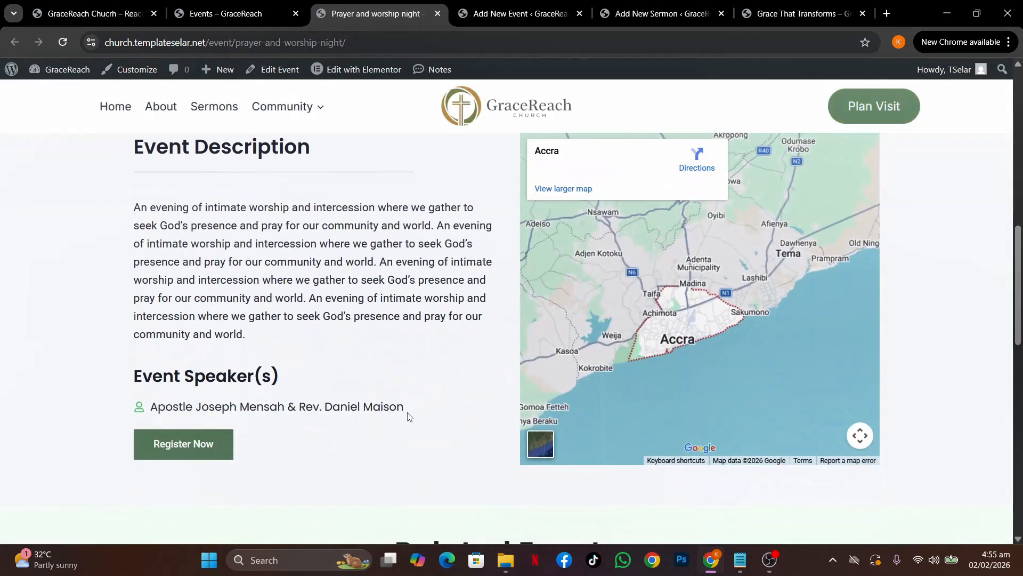
{"action": "left_click_drag", "start_coordinate": [410, 414], "coordinate": [152, 411]}
{"action": "key", "text": "ctrl+c"}
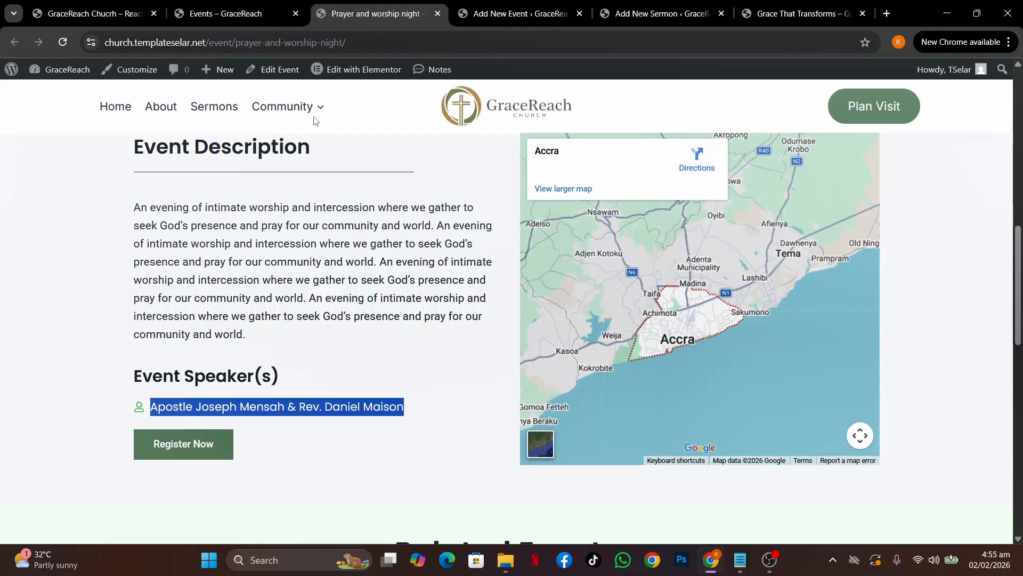
{"action": "left_click", "coordinate": [506, 13]}
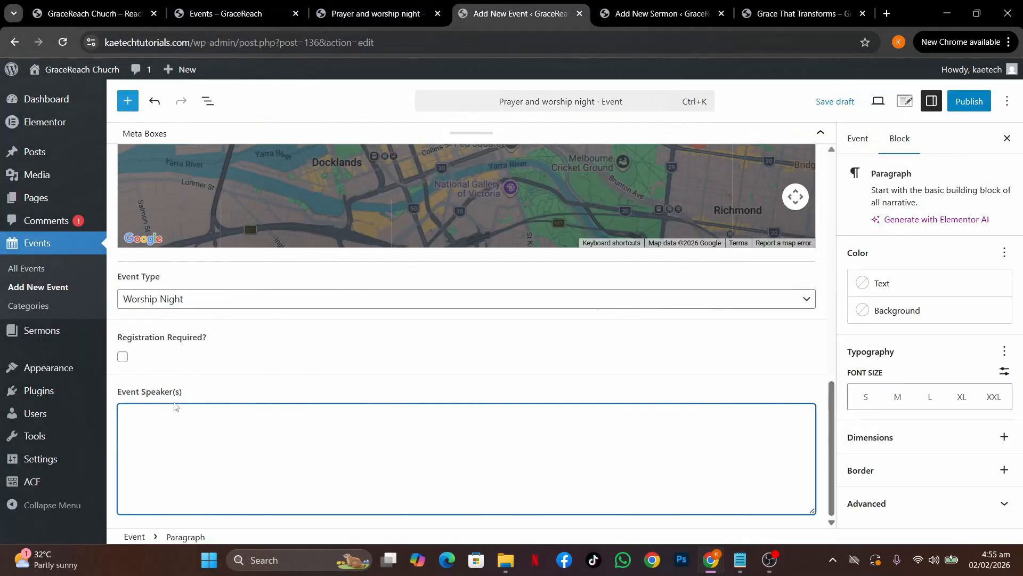
{"action": "key", "text": "ctrl+v"}
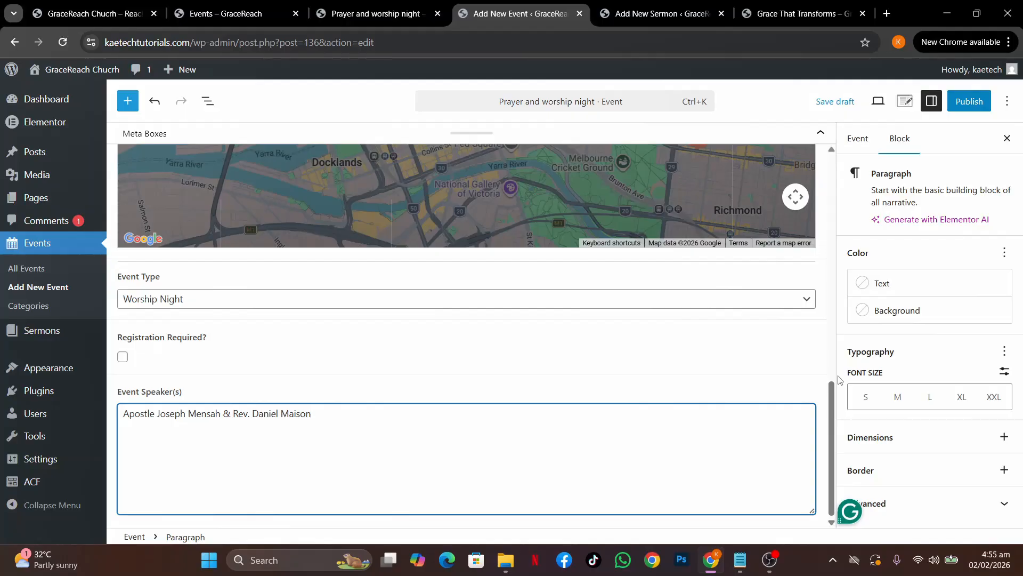
{"action": "scroll", "coordinate": [775, 346], "scroll_direction": "up", "scroll_amount": 3}
{"action": "scroll", "coordinate": [774, 344], "scroll_direction": "up", "scroll_amount": 4}
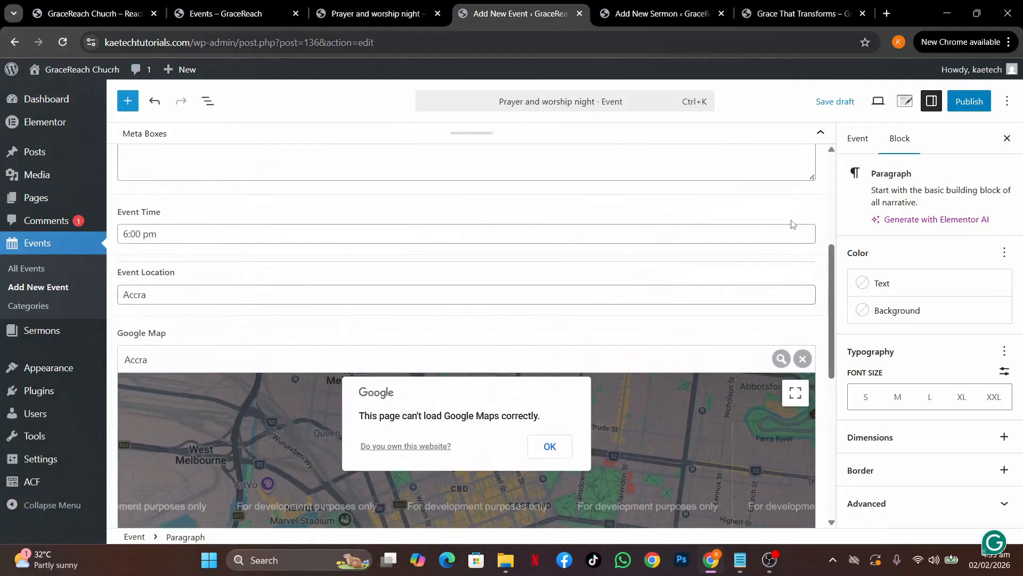
{"action": "scroll", "coordinate": [791, 224], "scroll_direction": "up", "scroll_amount": 5}
Compare the live page's banner, then set GraceReach-church-4.jpg as the event's featured image
{"action": "left_click", "coordinate": [866, 145]}
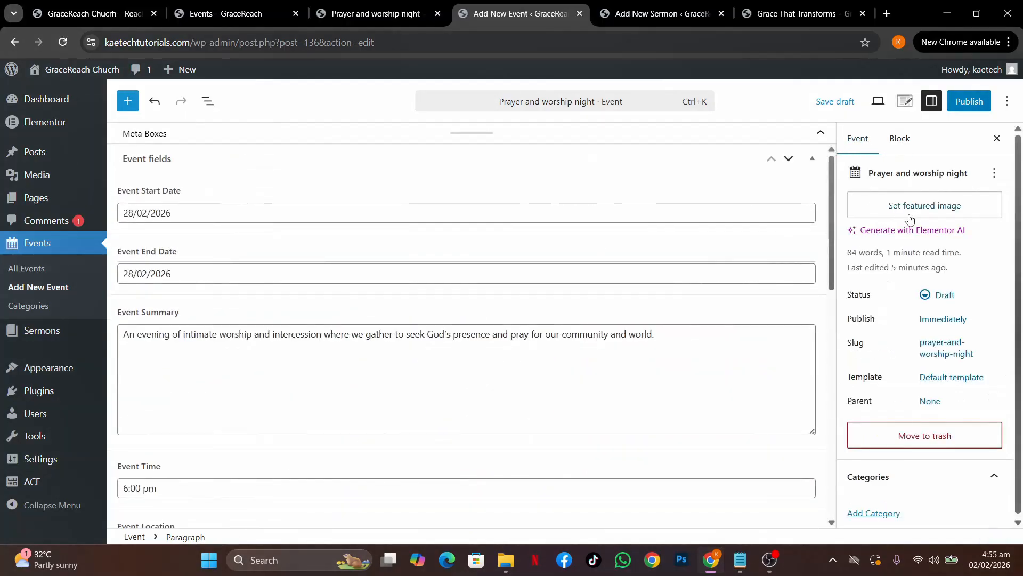
{"action": "left_click", "coordinate": [387, 13]}
{"action": "scroll", "coordinate": [430, 230], "scroll_direction": "up", "scroll_amount": 10}
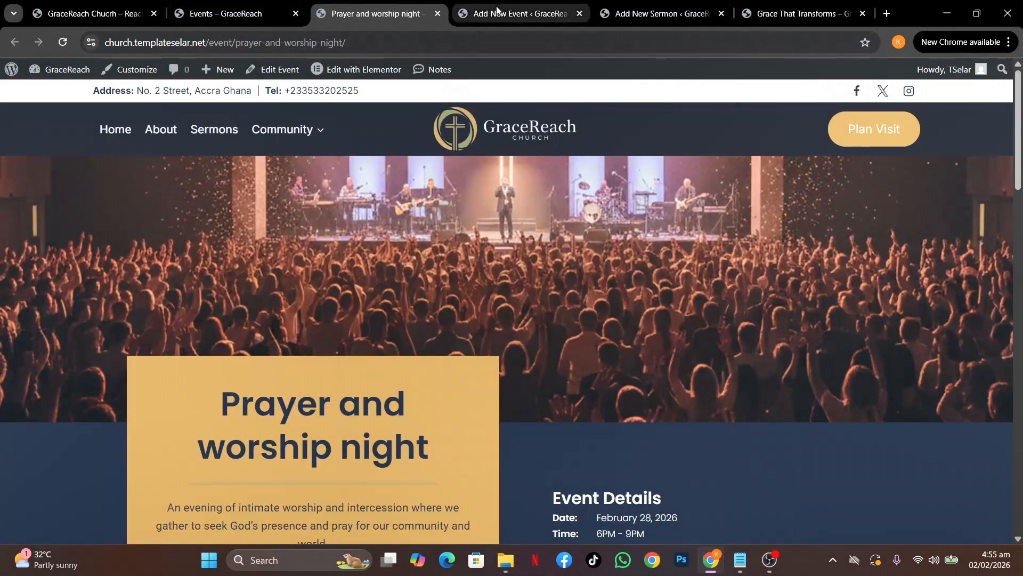
{"action": "left_click", "coordinate": [520, 13]}
{"action": "left_click", "coordinate": [887, 208]}
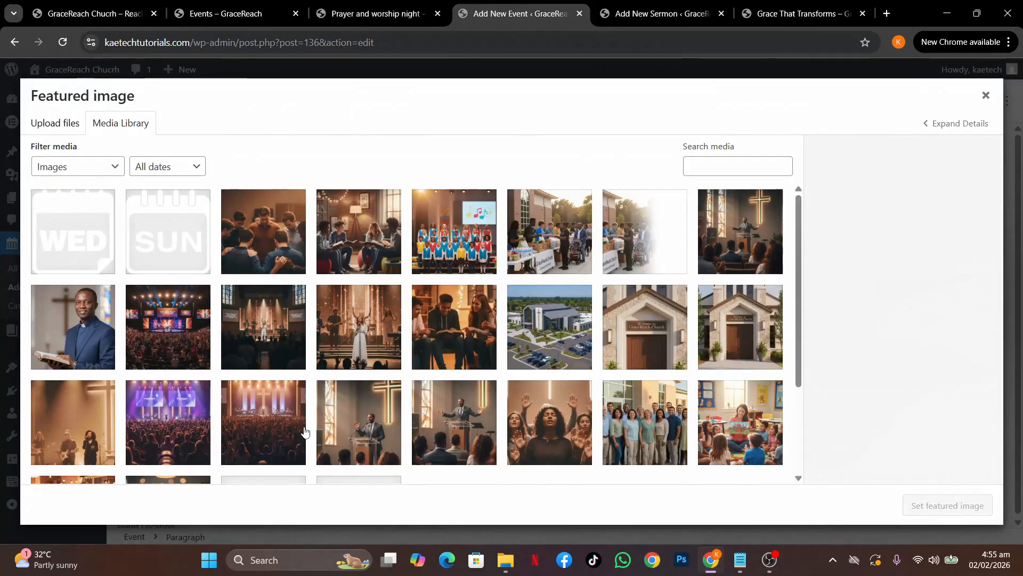
{"action": "left_click", "coordinate": [266, 429]}
{"action": "scroll", "coordinate": [473, 404], "scroll_direction": "down", "scroll_amount": 3}
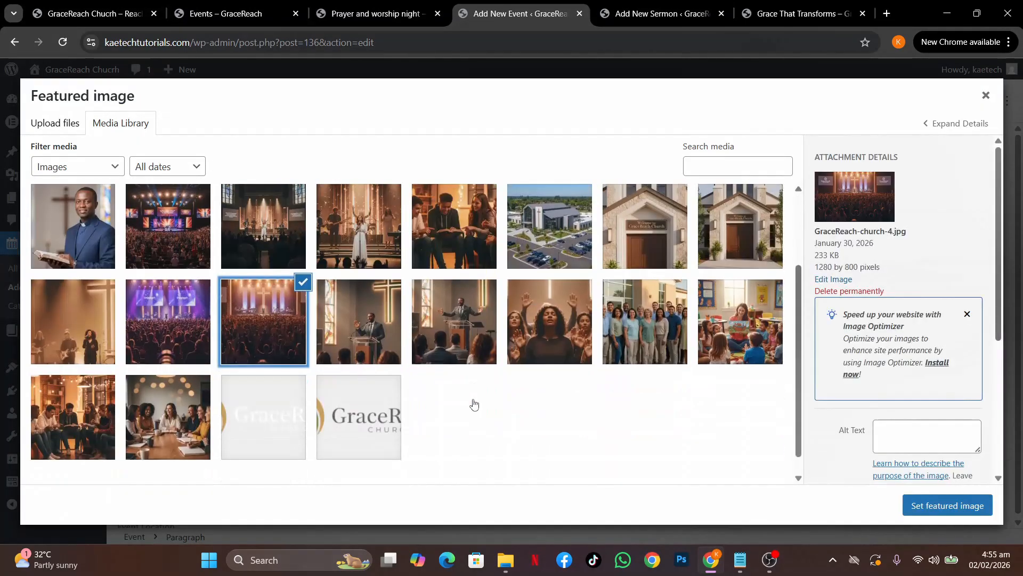
{"action": "left_click", "coordinate": [946, 505]}
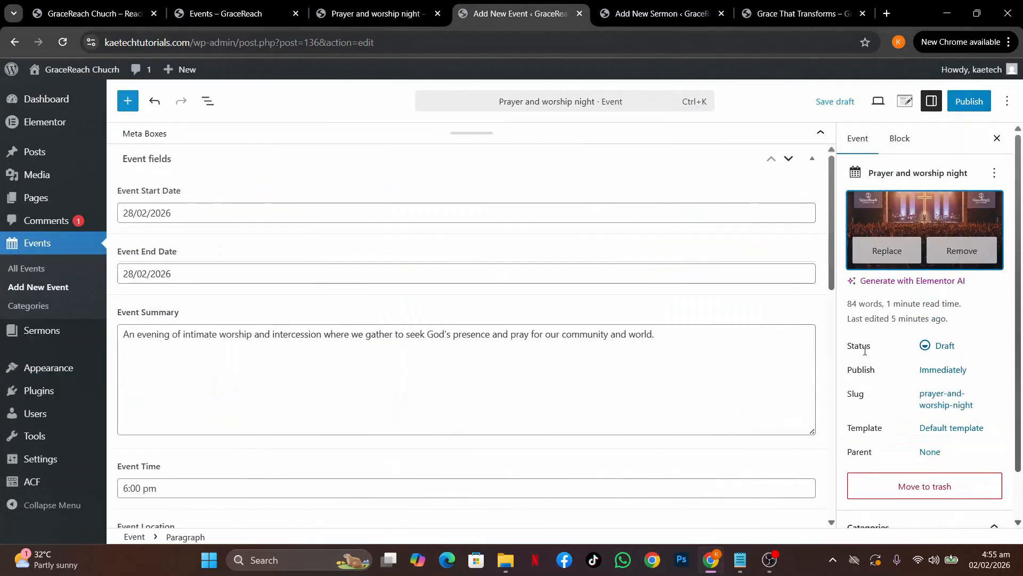
{"action": "scroll", "coordinate": [864, 350], "scroll_direction": "down", "scroll_amount": 1}
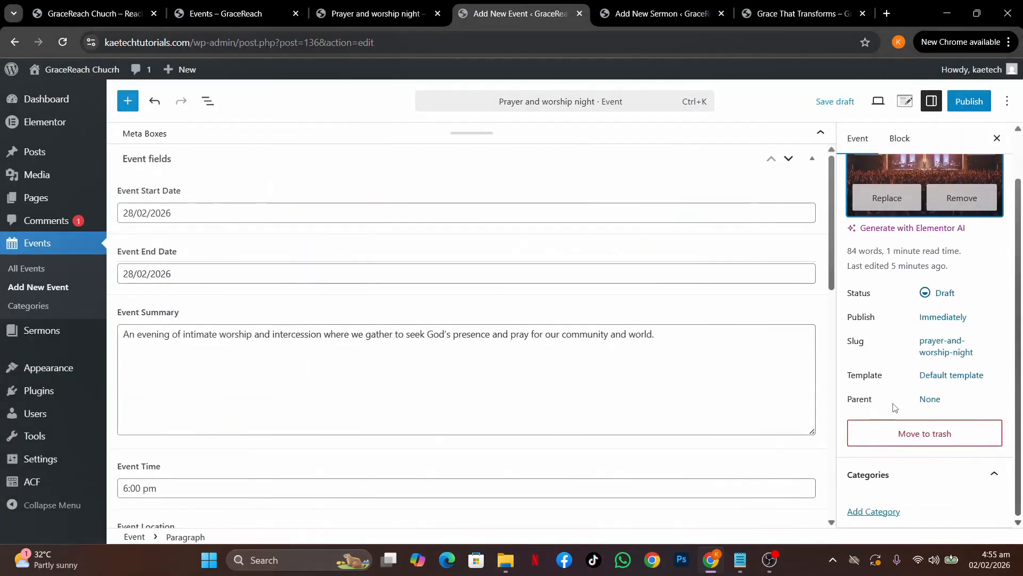
Add a new 'Worship Night' category from the Categories panel so it is ticked for this event
{"action": "left_click", "coordinate": [880, 512]}
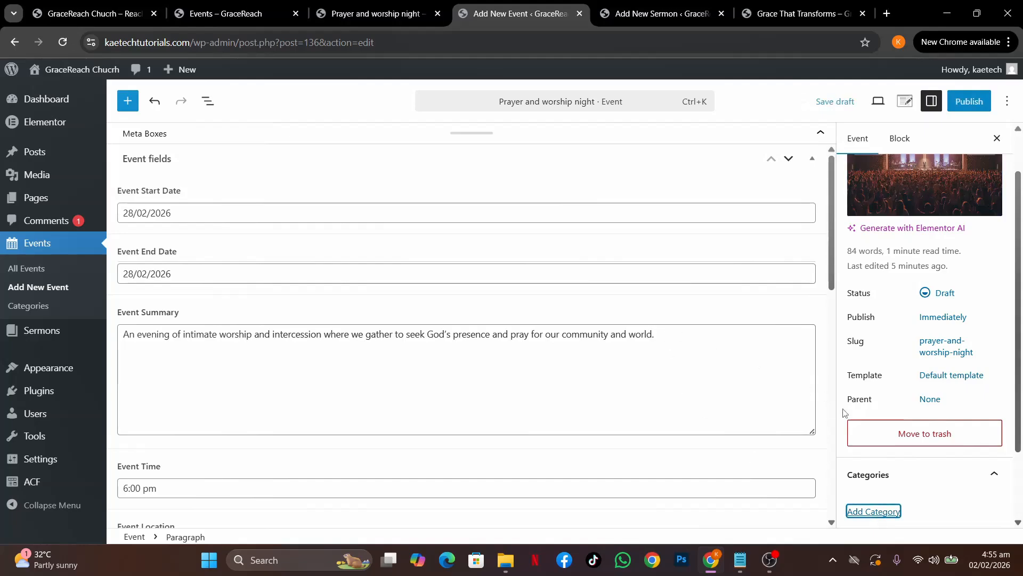
{"action": "scroll", "coordinate": [906, 390], "scroll_direction": "down", "scroll_amount": 2}
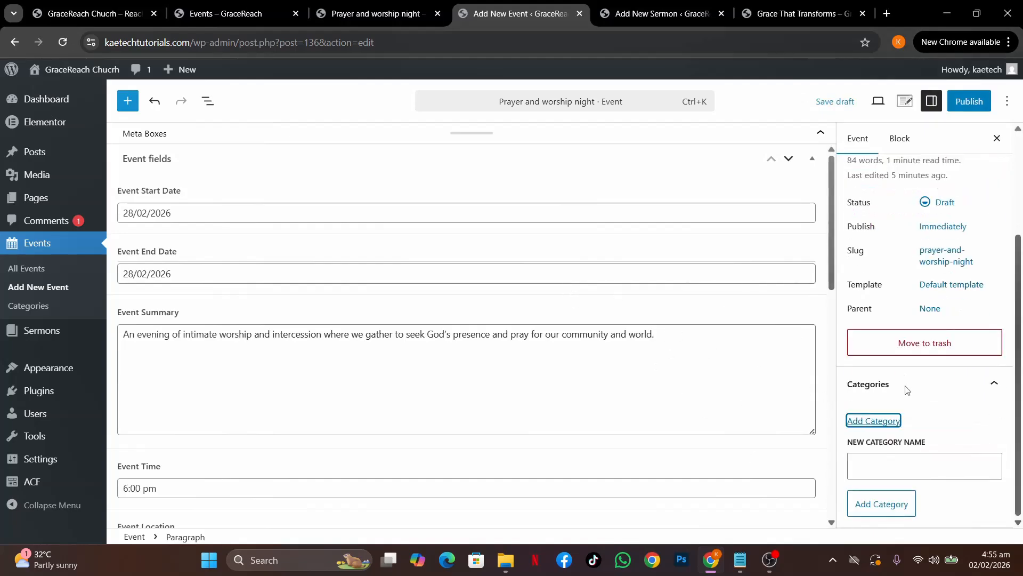
{"action": "left_click", "coordinate": [867, 462]}
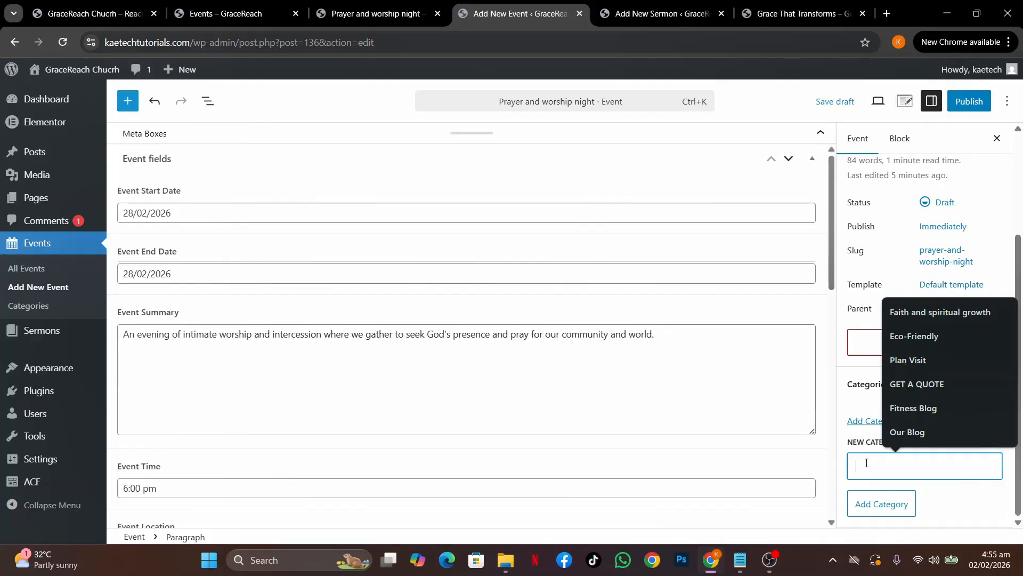
{"action": "type", "text": "W"}
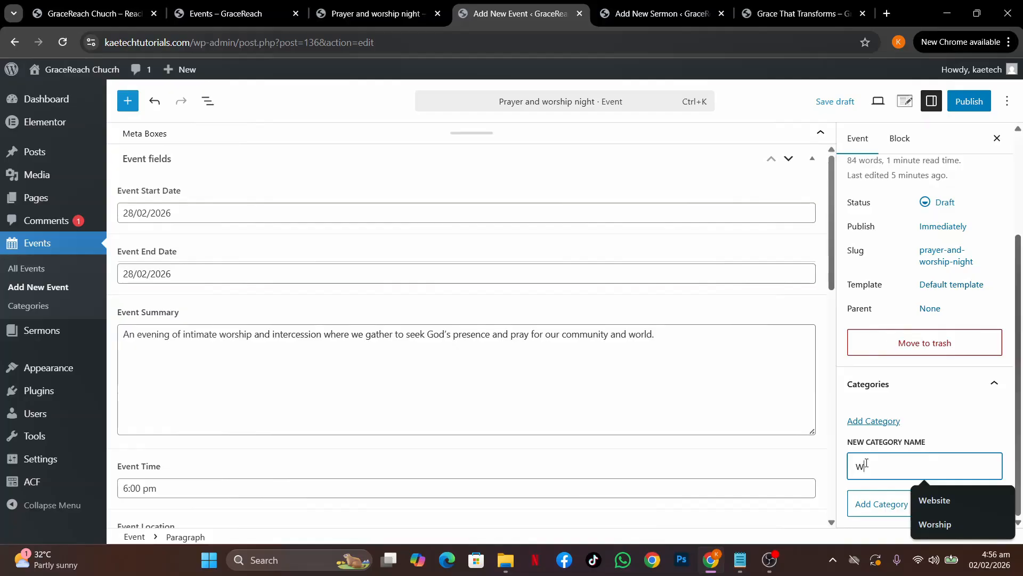
{"action": "type", "text": "orshi"}
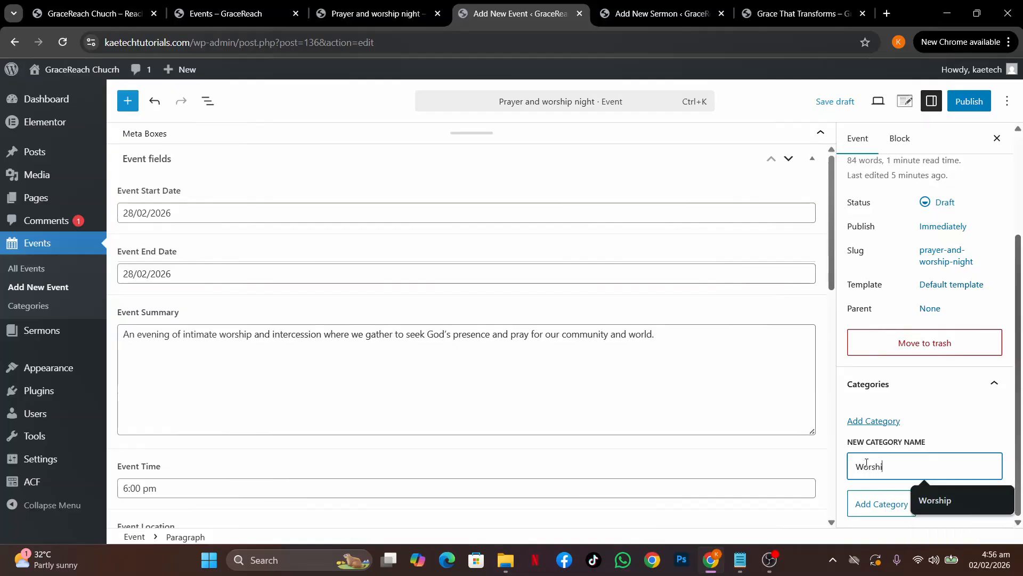
{"action": "type", "text": "p"}
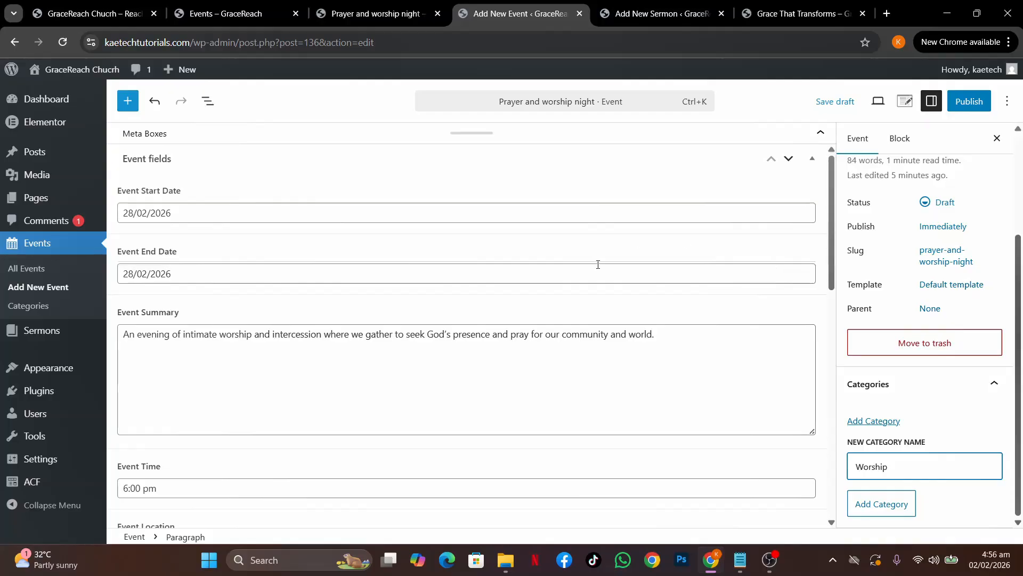
{"action": "scroll", "coordinate": [598, 264], "scroll_direction": "down", "scroll_amount": 10}
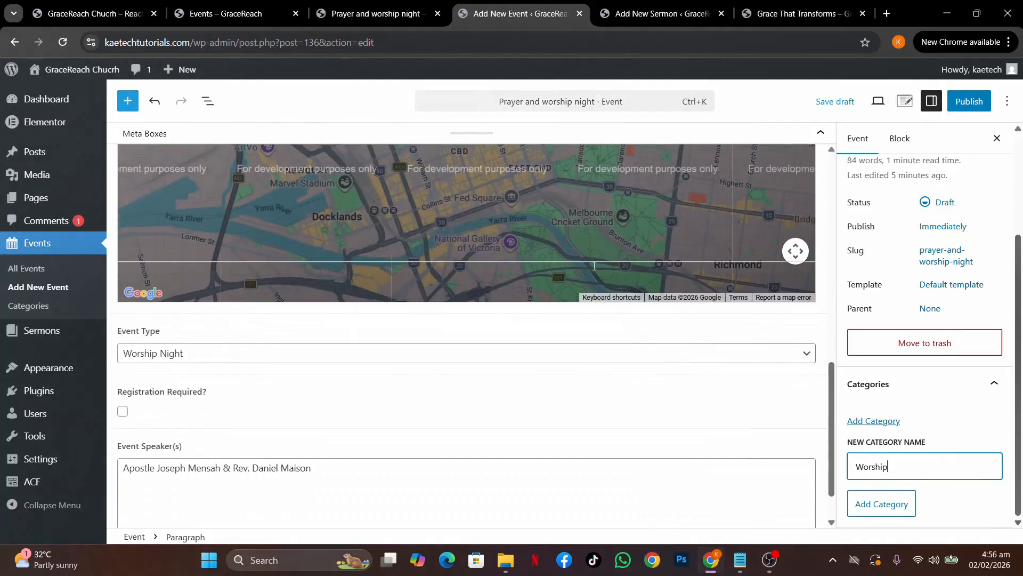
{"action": "scroll", "coordinate": [594, 265], "scroll_direction": "down", "scroll_amount": 1}
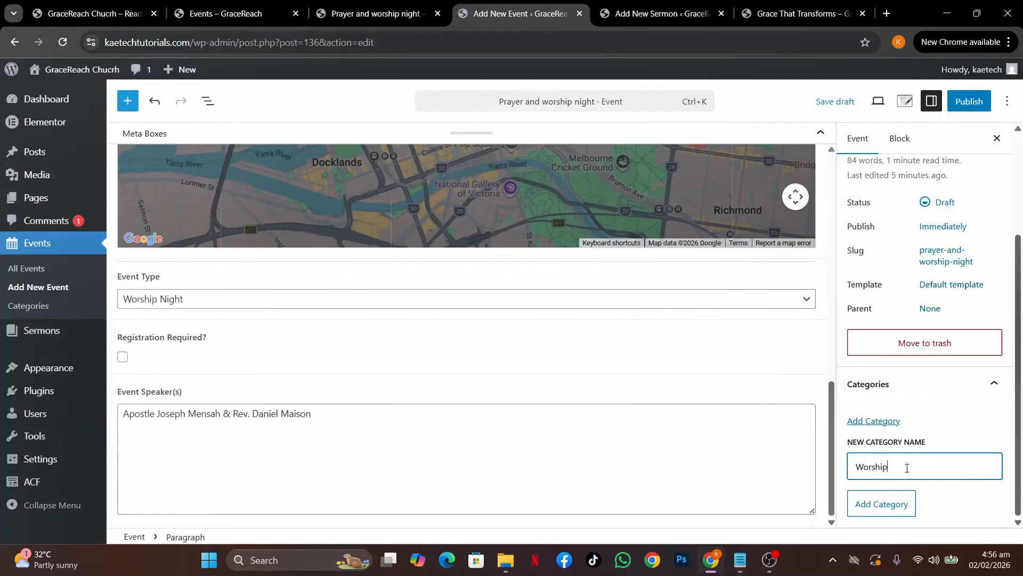
{"action": "type", "text": "Night"}
{"action": "left_click", "coordinate": [880, 504]}
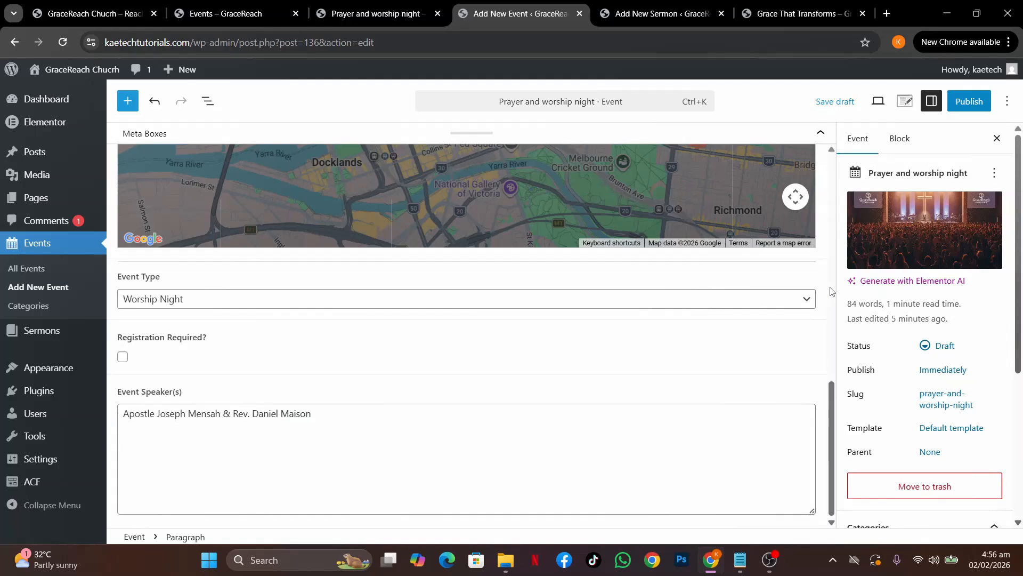
Publish the 'Prayer and worship night' event, check its live page, then return to the editor
{"action": "scroll", "coordinate": [906, 330], "scroll_direction": "down", "scroll_amount": 5}
{"action": "scroll", "coordinate": [906, 330], "scroll_direction": "up", "scroll_amount": 5}
{"action": "left_click", "coordinate": [973, 109]}
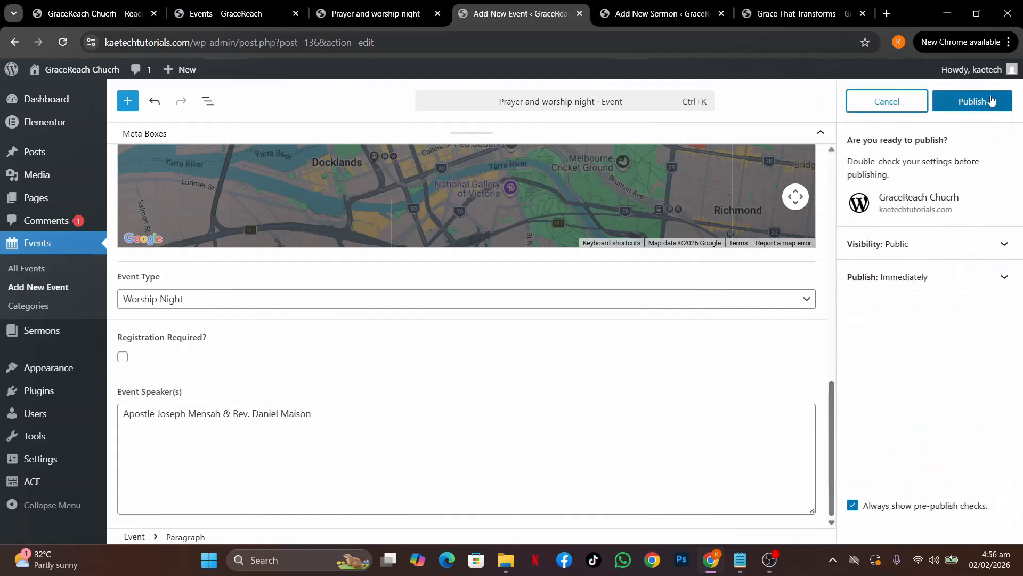
{"action": "left_click", "coordinate": [968, 103]}
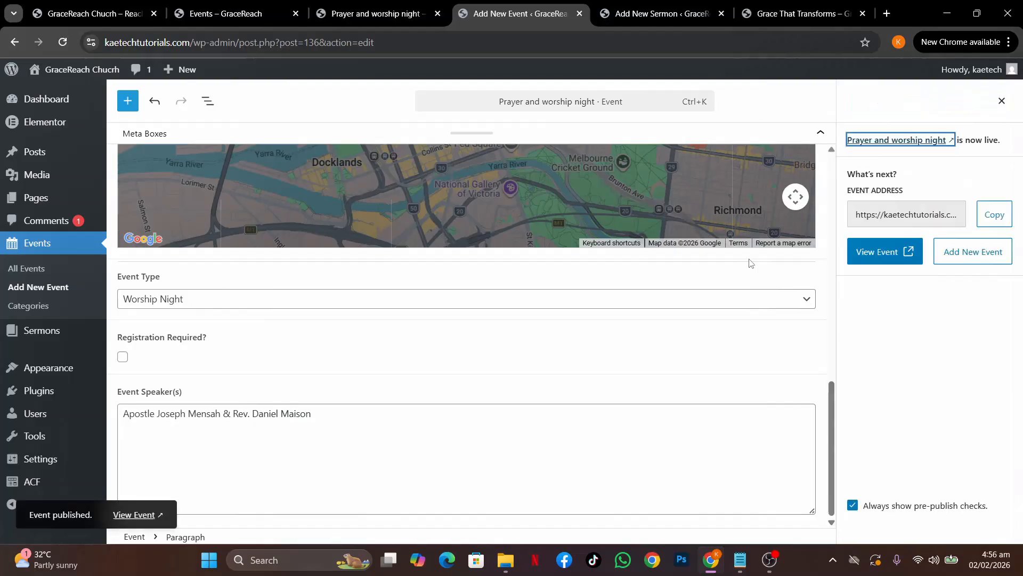
{"action": "left_click", "coordinate": [143, 520]}
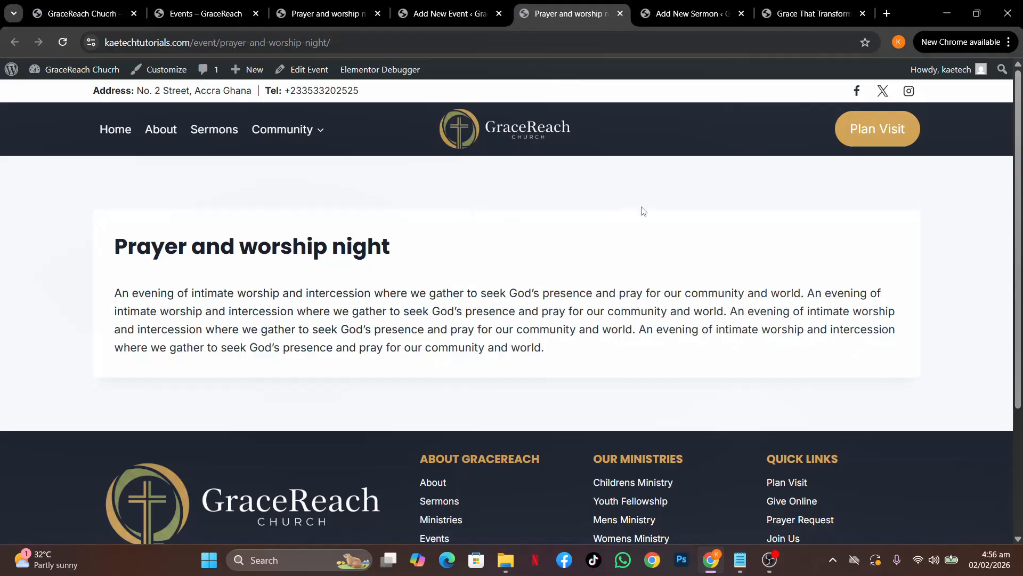
{"action": "left_click", "coordinate": [620, 14]}
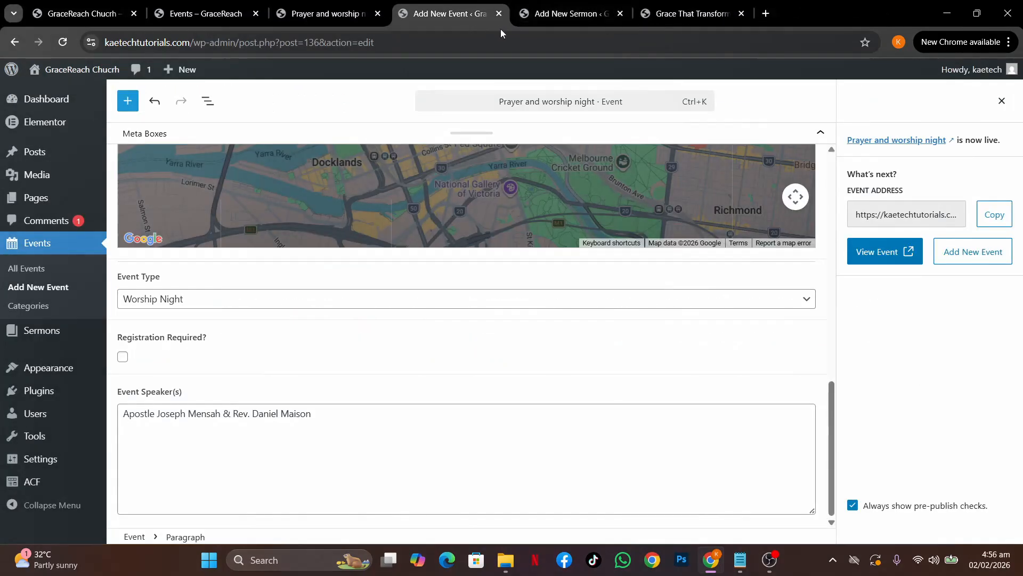
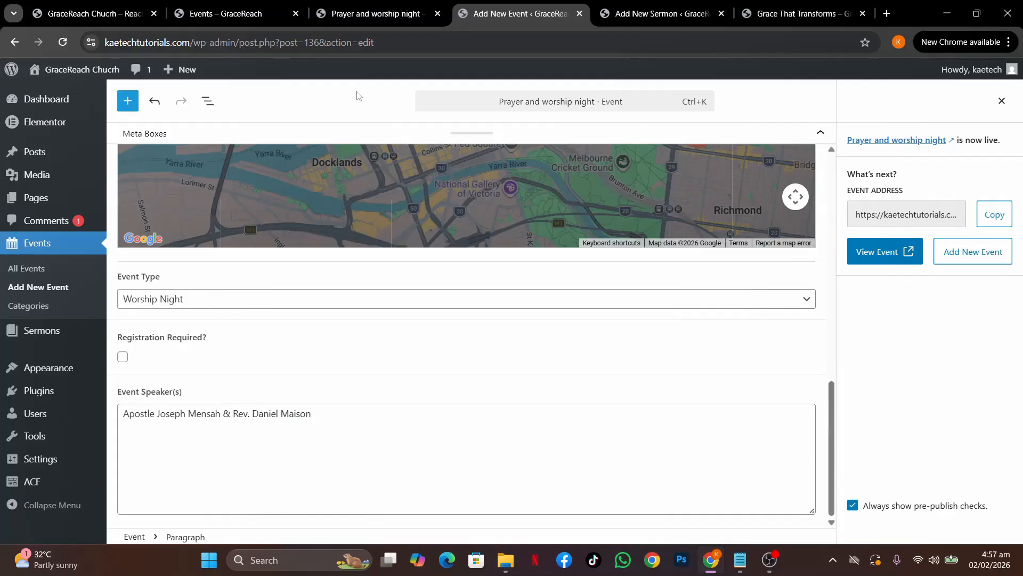
Look over the live events page and the Sermons page, then go back to the event editor
{"action": "left_click", "coordinate": [226, 14]}
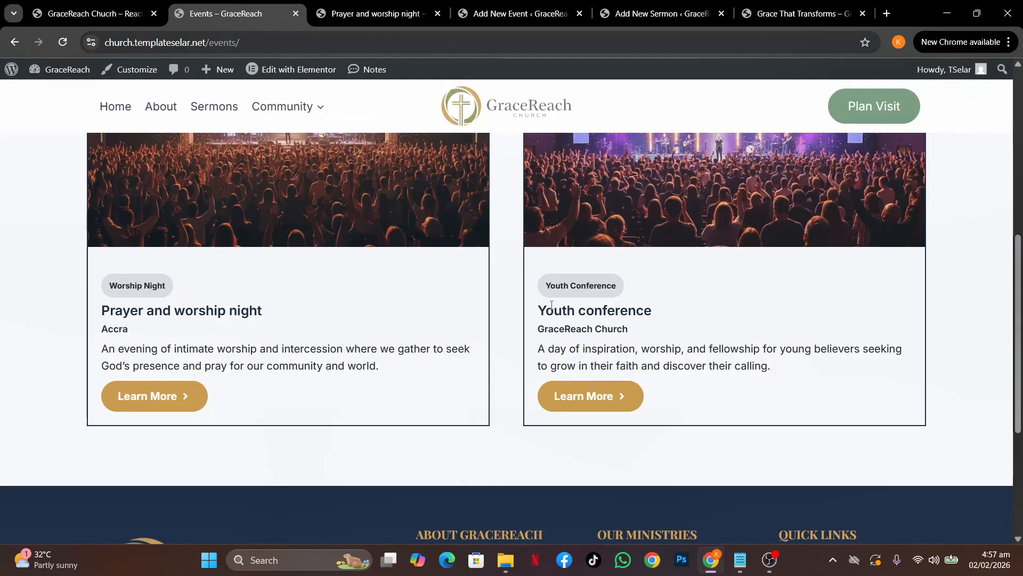
{"action": "scroll", "coordinate": [552, 305], "scroll_direction": "up", "scroll_amount": 4}
{"action": "scroll", "coordinate": [552, 305], "scroll_direction": "down", "scroll_amount": 3}
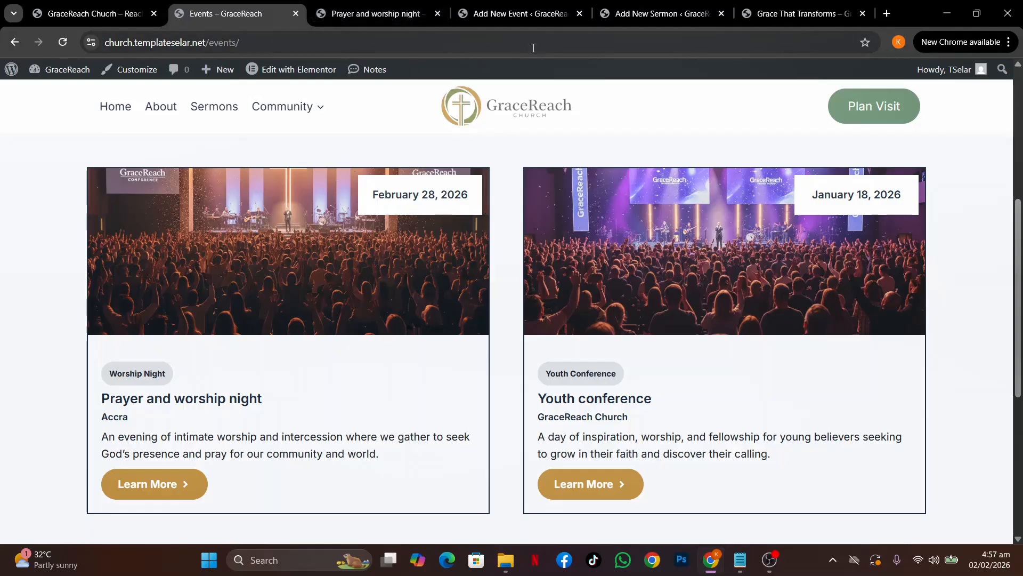
{"action": "left_click", "coordinate": [213, 107]}
{"action": "scroll", "coordinate": [604, 258], "scroll_direction": "down", "scroll_amount": 5}
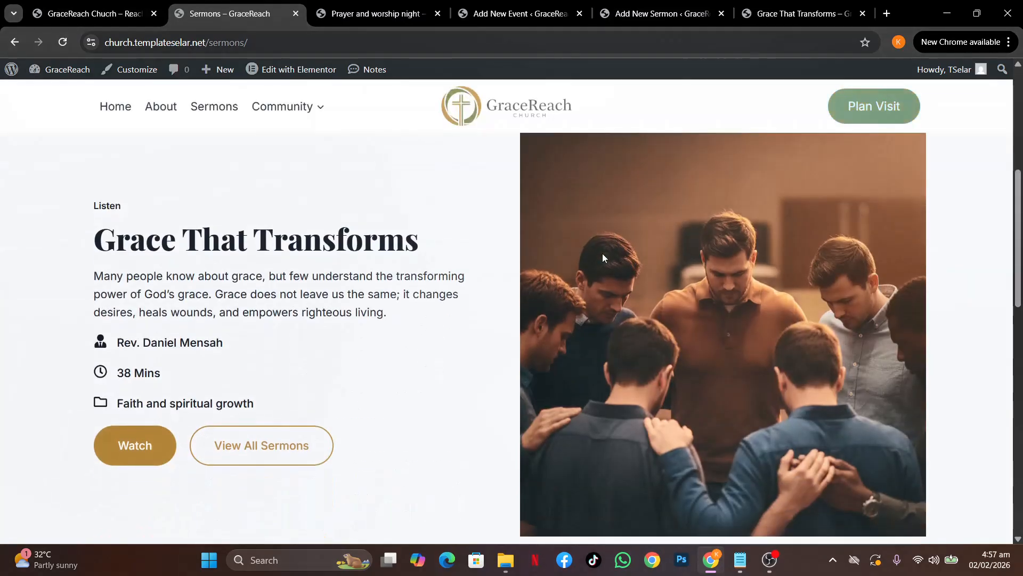
{"action": "scroll", "coordinate": [602, 258], "scroll_direction": "up", "scroll_amount": 1}
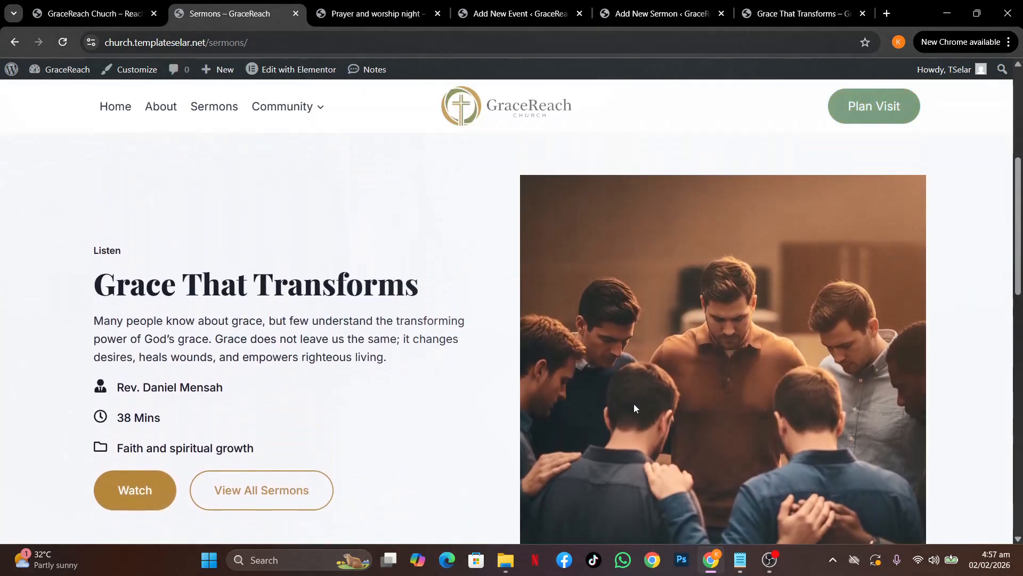
{"action": "scroll", "coordinate": [635, 408], "scroll_direction": "down", "scroll_amount": 3}
{"action": "scroll", "coordinate": [635, 407], "scroll_direction": "up", "scroll_amount": 3}
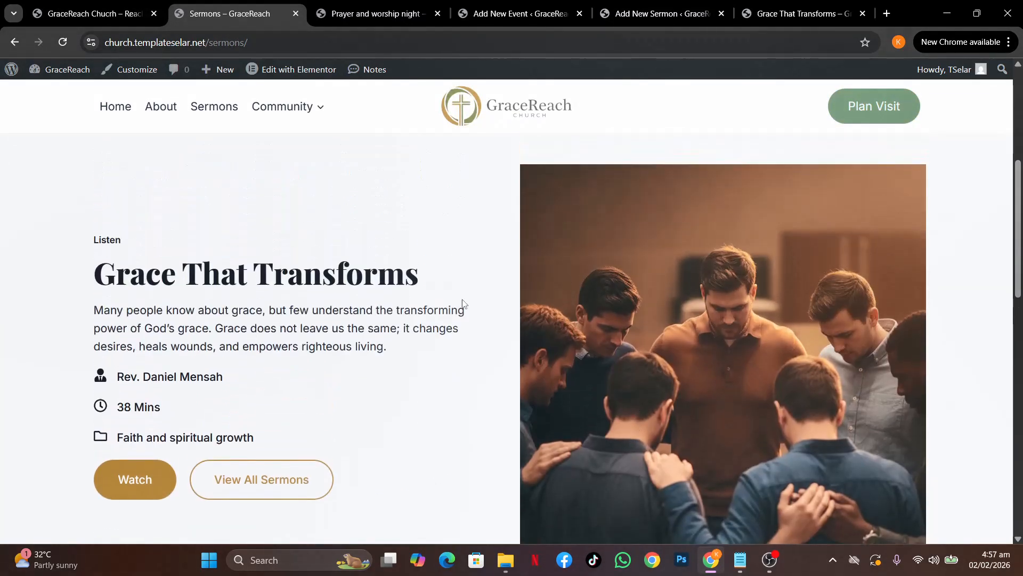
{"action": "left_click", "coordinate": [510, 15]}
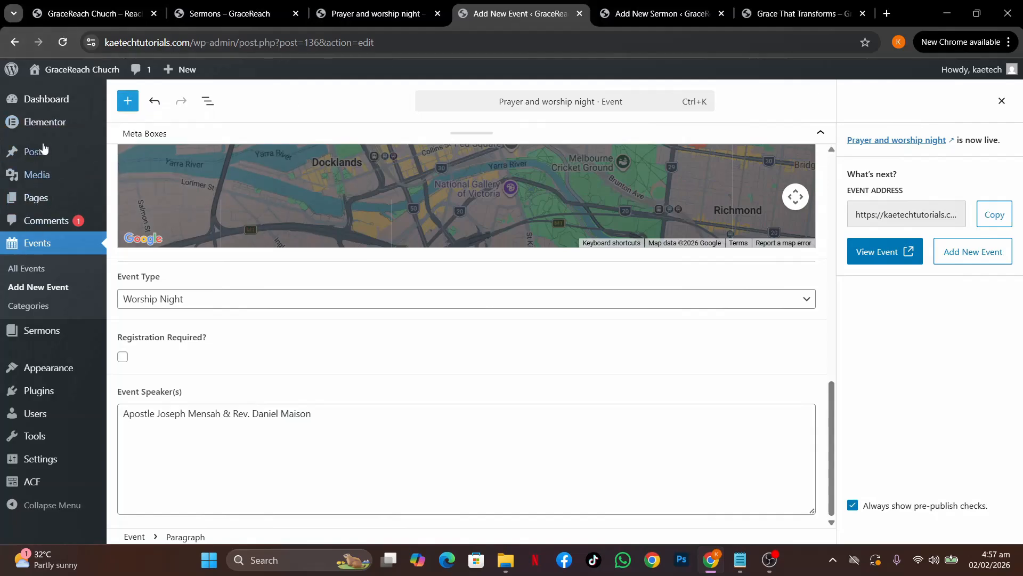
Open Theme Builder in its own tab, close the extra tabs, and add a new Loop Item template
{"action": "mouse_move", "coordinate": [47, 125]}
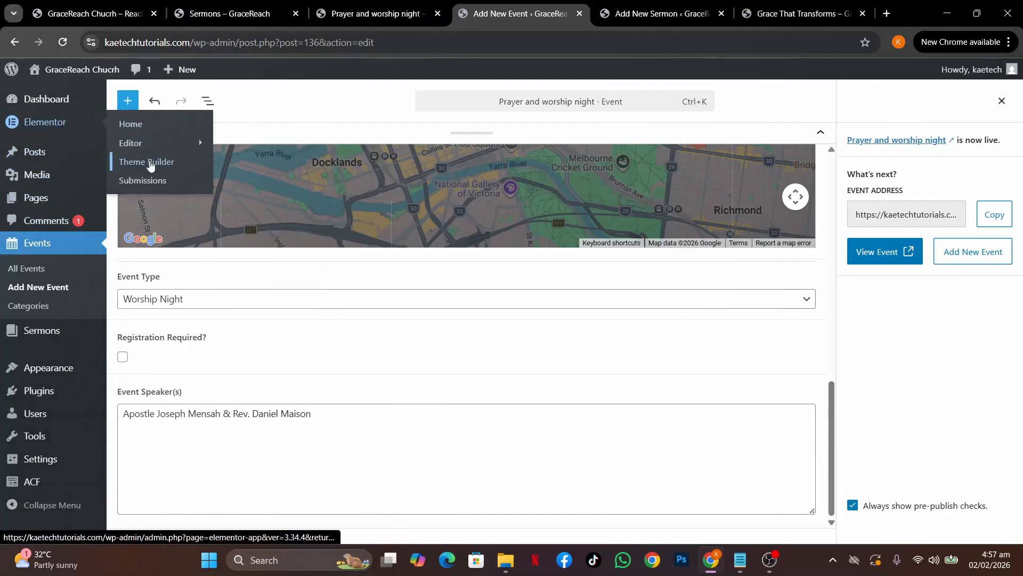
{"action": "middle_click", "coordinate": [150, 165]}
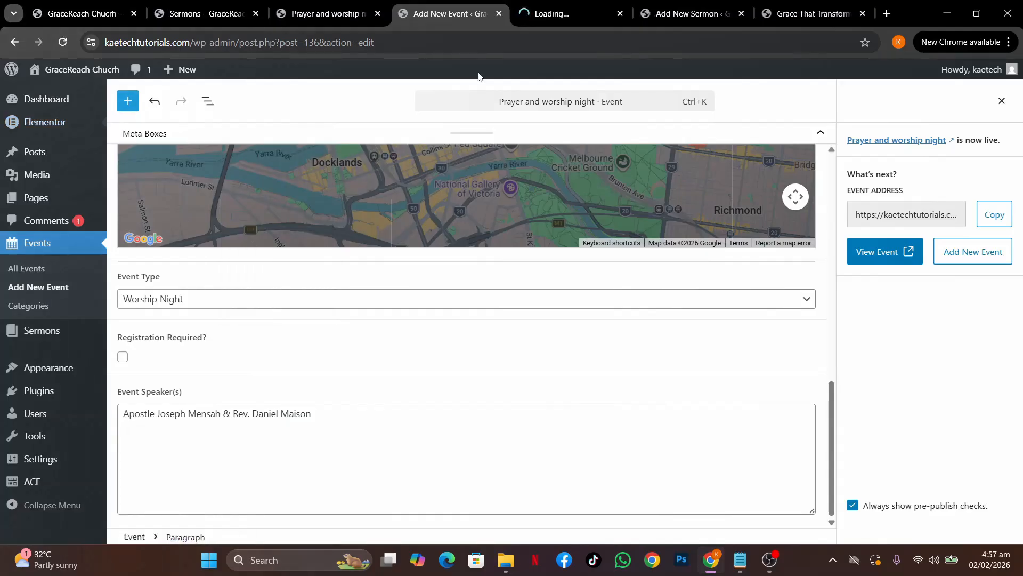
{"action": "left_click", "coordinate": [559, 12]}
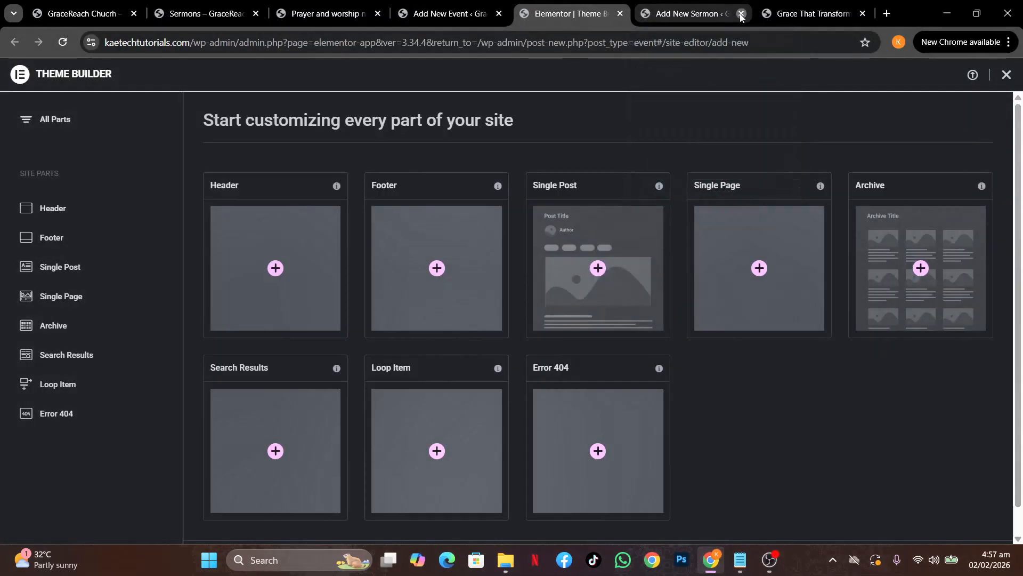
{"action": "left_click", "coordinate": [741, 14]}
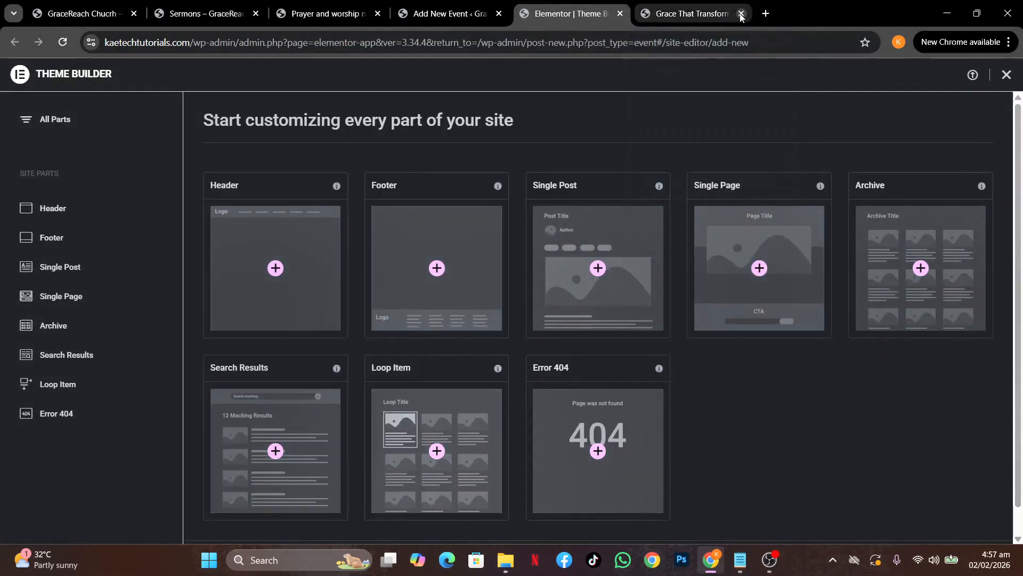
{"action": "left_click", "coordinate": [741, 14]}
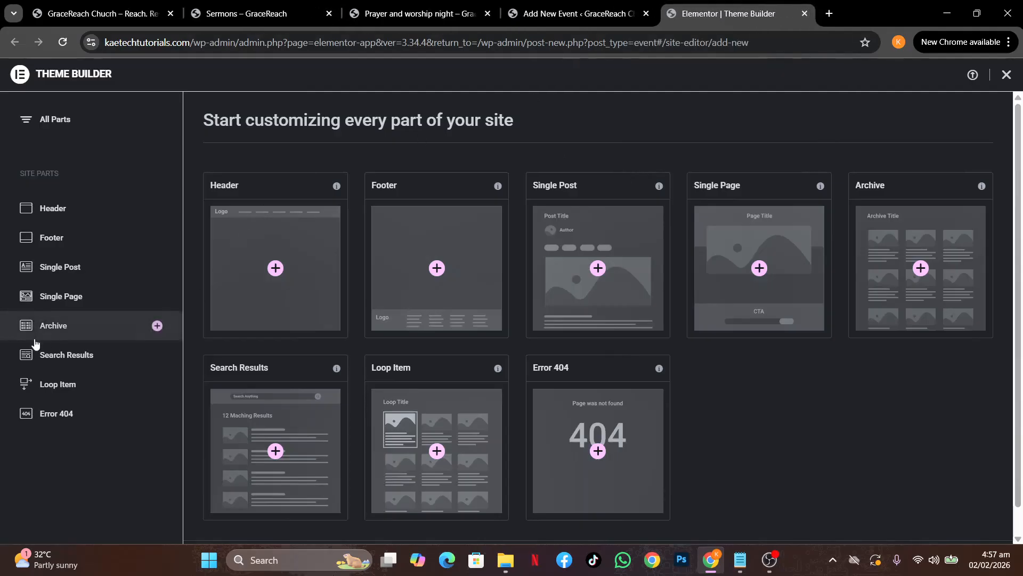
{"action": "left_click", "coordinate": [62, 386]}
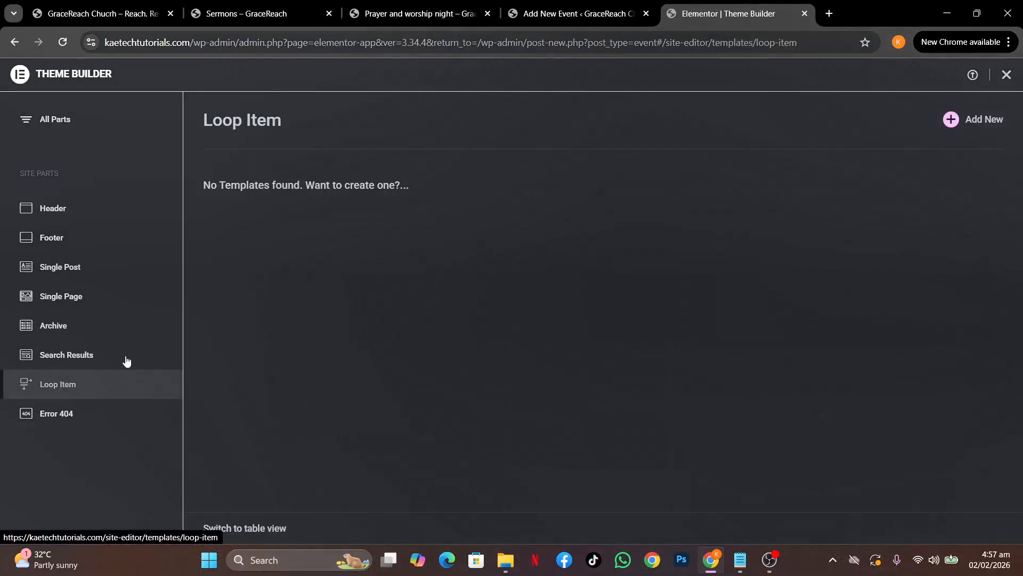
{"action": "left_click", "coordinate": [984, 122]}
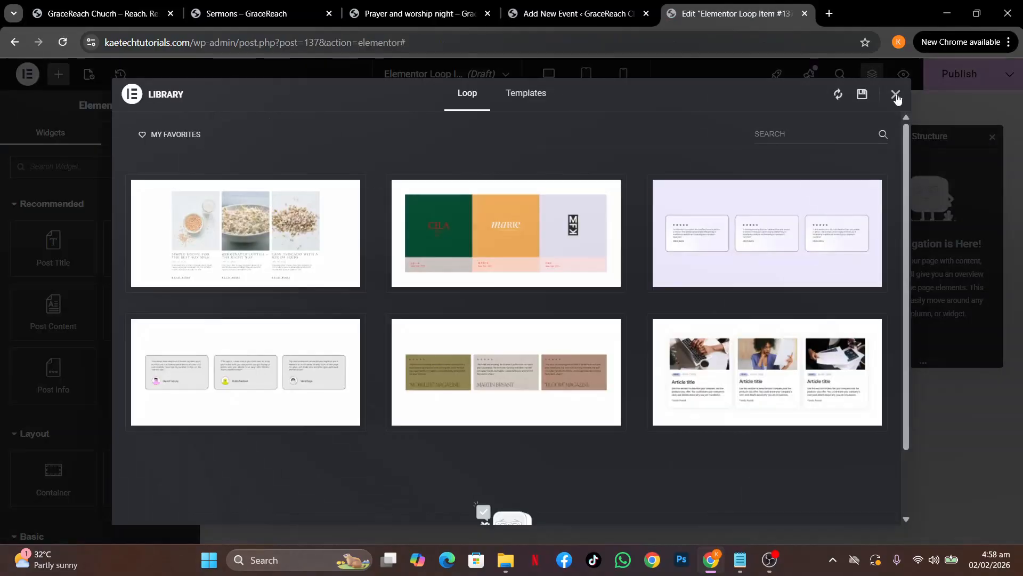
Dismiss the template library and preview the blank canvas at tablet, mobile and desktop widths
{"action": "left_click", "coordinate": [897, 96]}
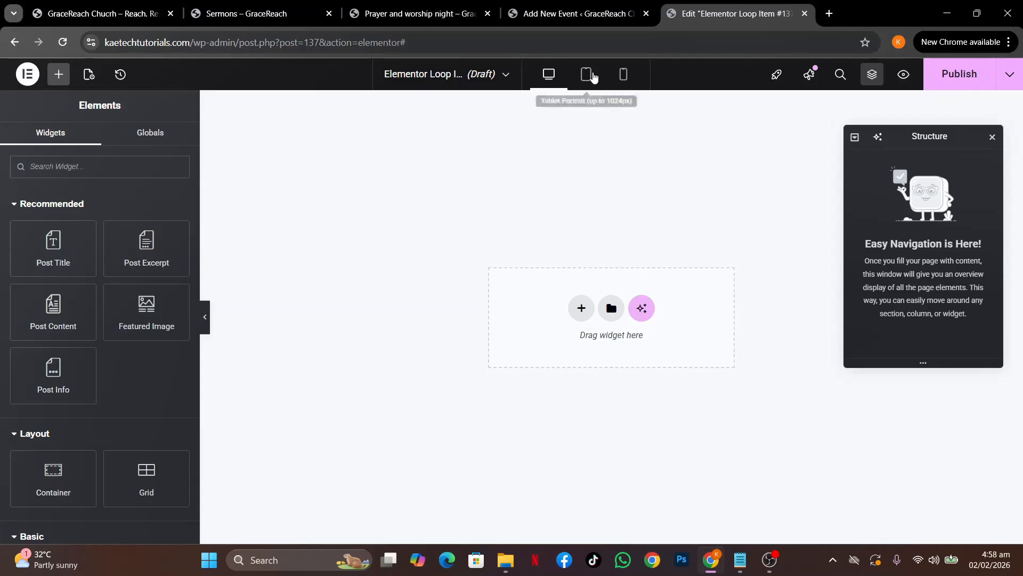
{"action": "left_click", "coordinate": [587, 77]}
{"action": "left_click", "coordinate": [623, 75]}
{"action": "left_click", "coordinate": [550, 77]}
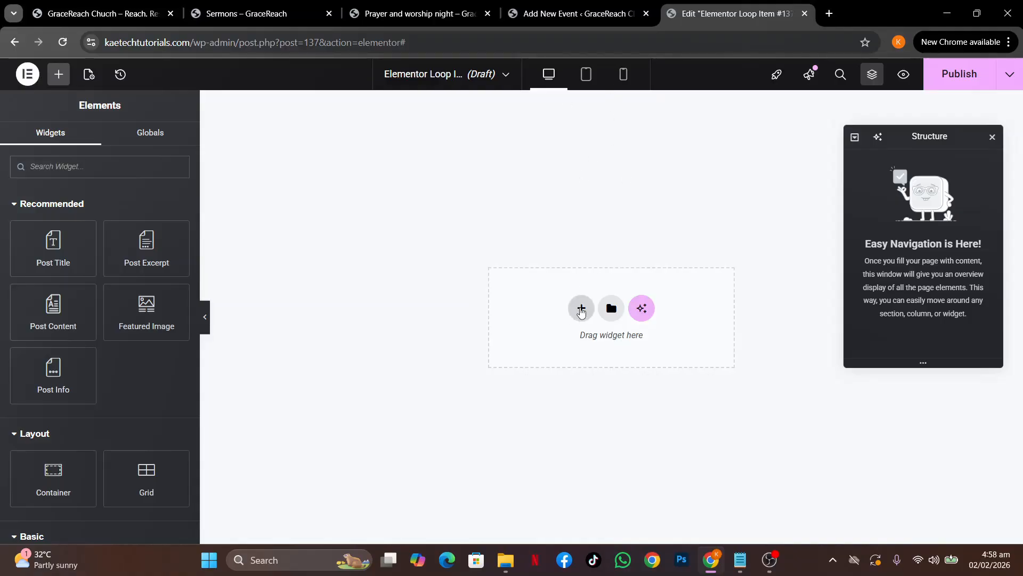
Add a single-column Flexbox container to the Loop Item canvas
{"action": "left_click", "coordinate": [582, 312]}
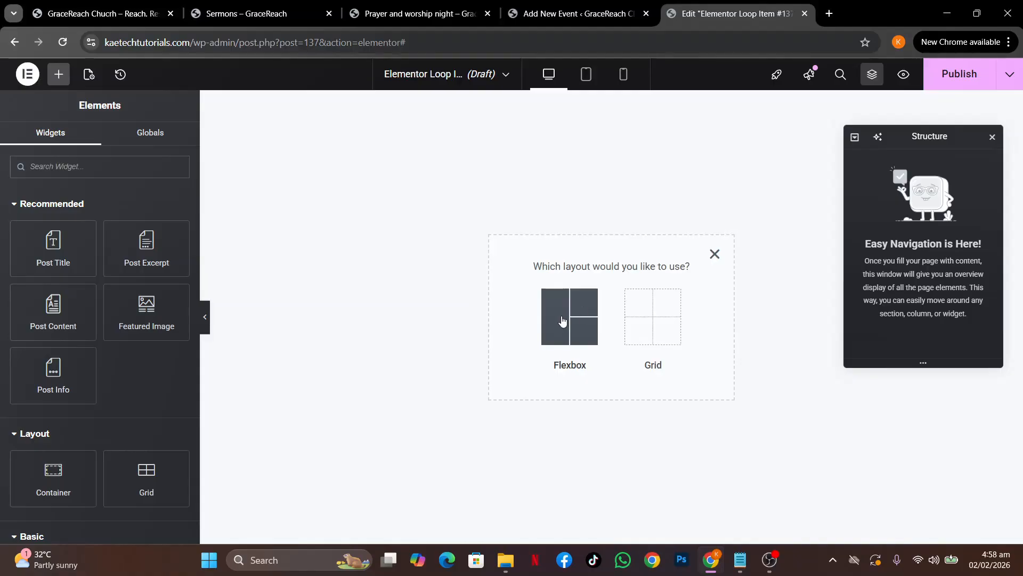
{"action": "left_click", "coordinate": [562, 321]}
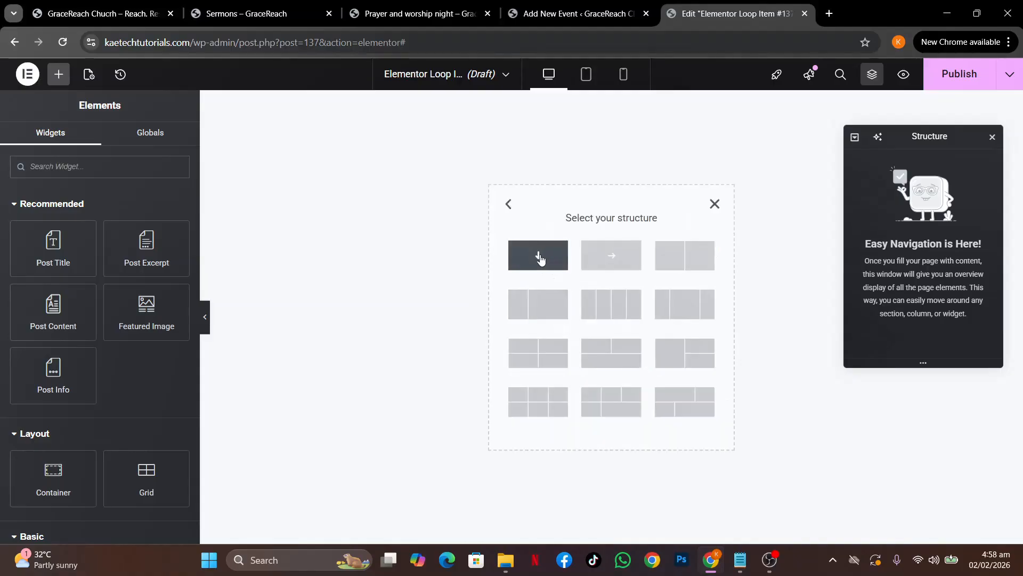
{"action": "left_click", "coordinate": [536, 259]}
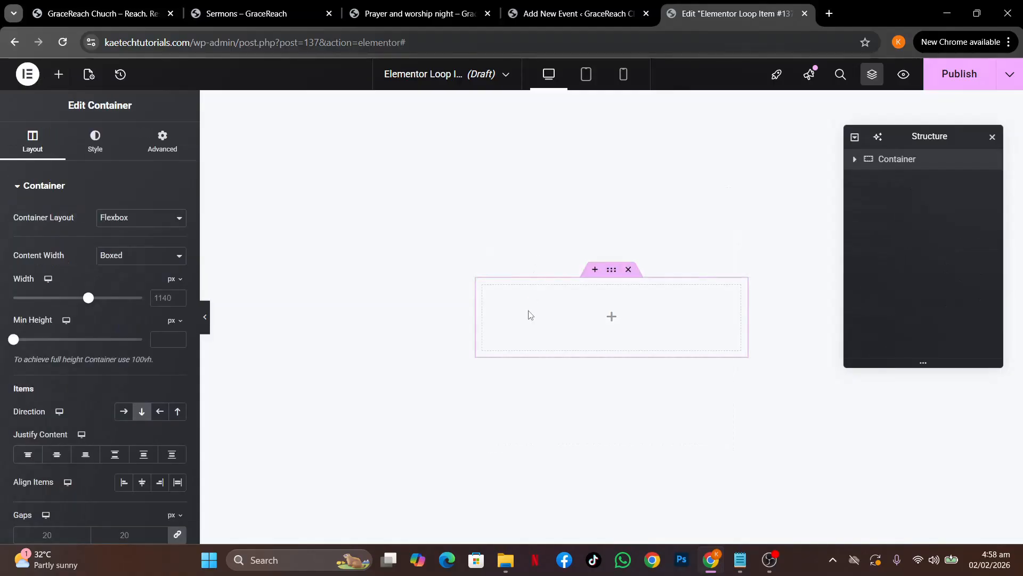
{"action": "left_click", "coordinate": [612, 320]}
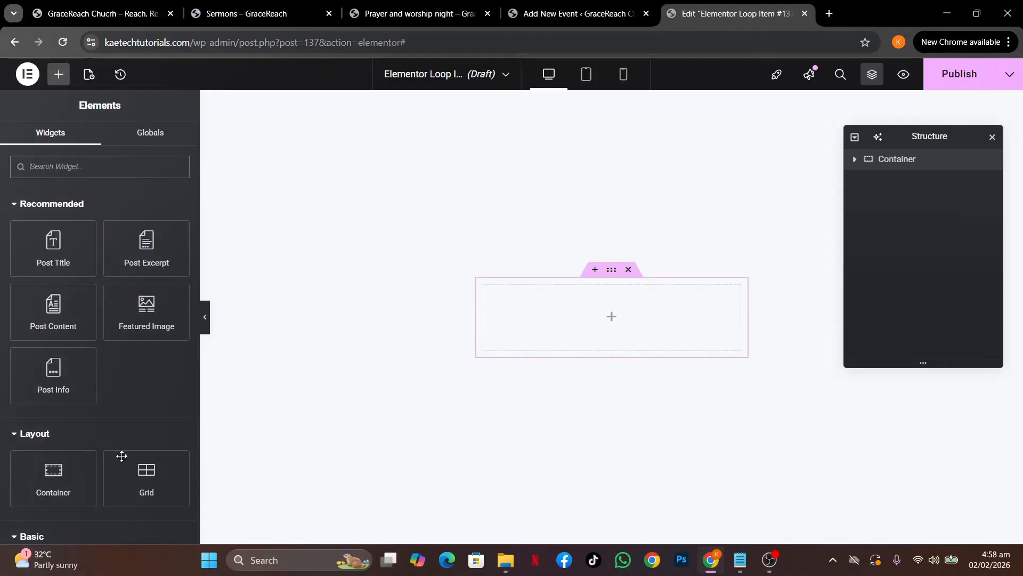
Drop a Container into the main container, duplicate it, and set the parent's direction to Row
{"action": "left_click_drag", "start_coordinate": [53, 471], "coordinate": [574, 325]}
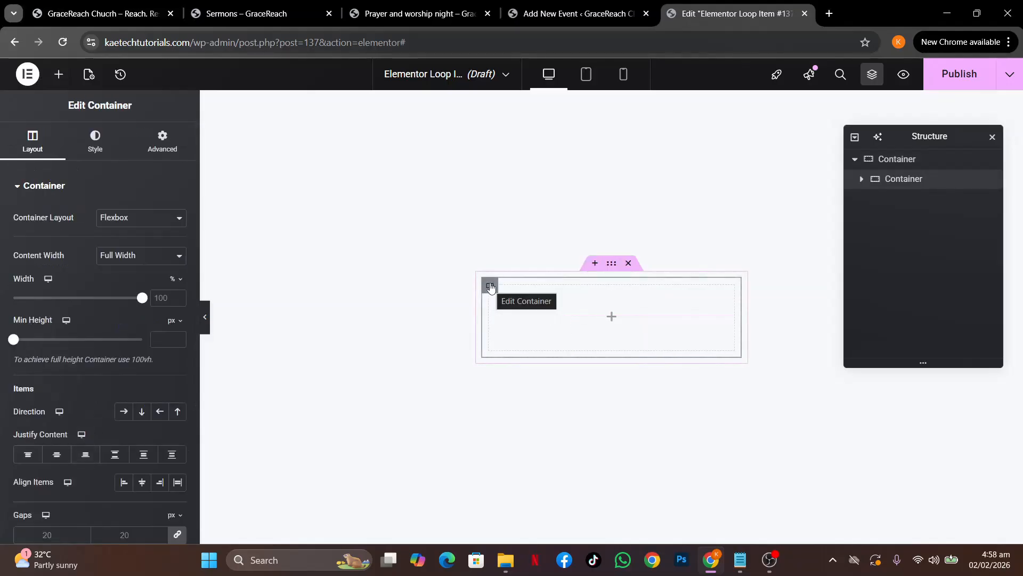
{"action": "left_click", "coordinate": [613, 317]}
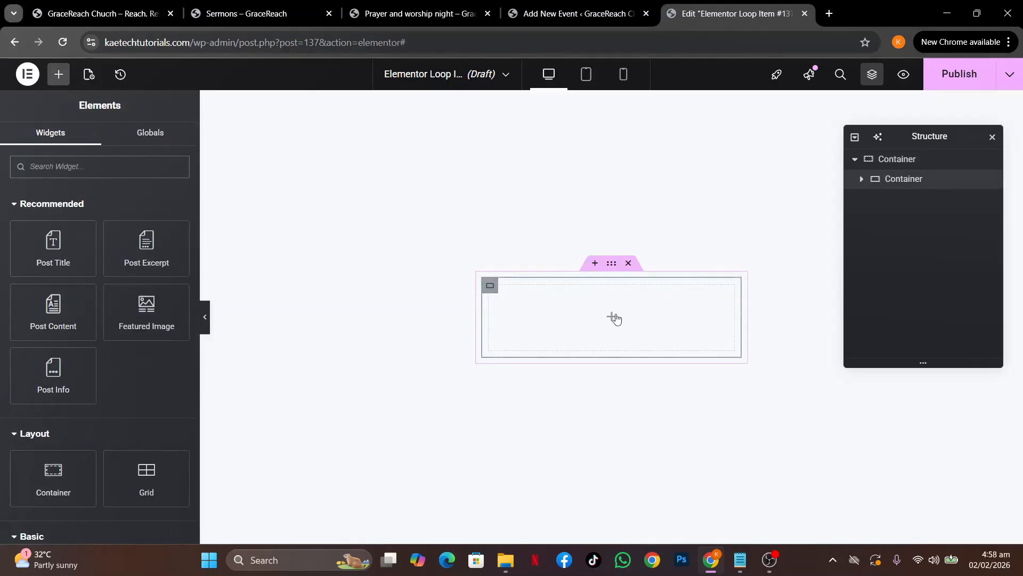
{"action": "left_click", "coordinate": [490, 288]}
{"action": "right_click", "coordinate": [491, 288]}
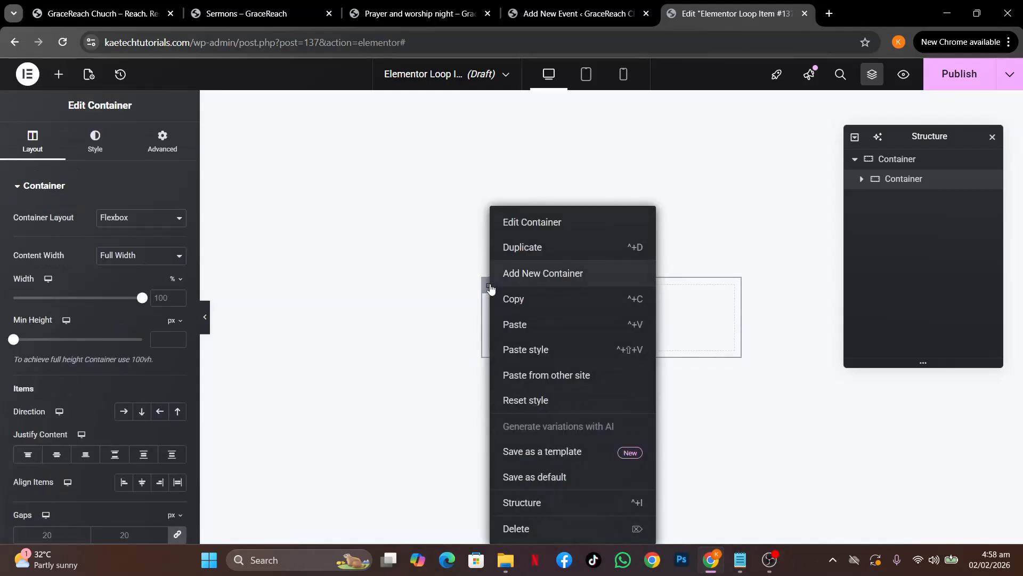
{"action": "left_click", "coordinate": [534, 250]}
{"action": "left_click", "coordinate": [611, 216]}
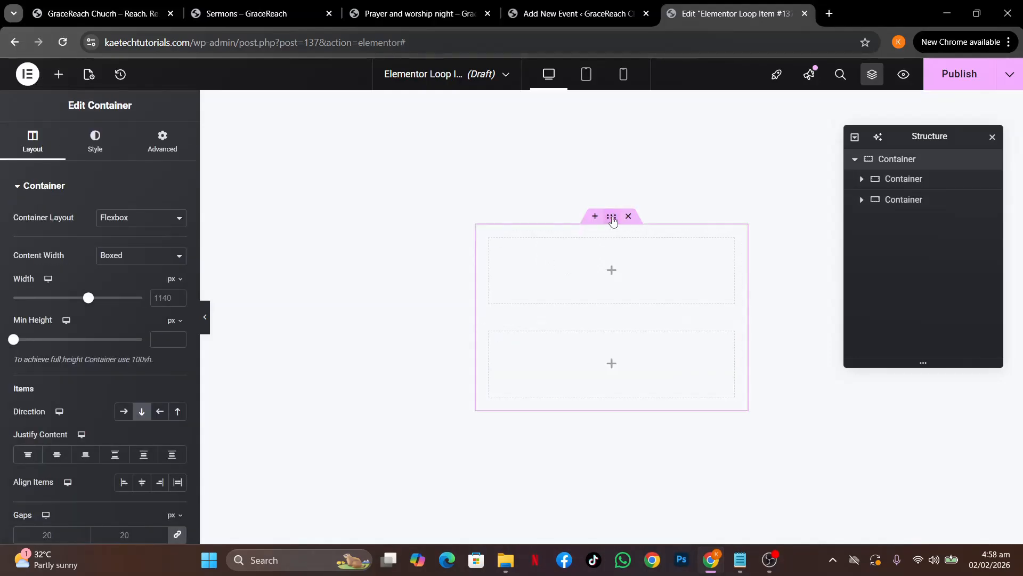
{"action": "left_click", "coordinate": [123, 411]}
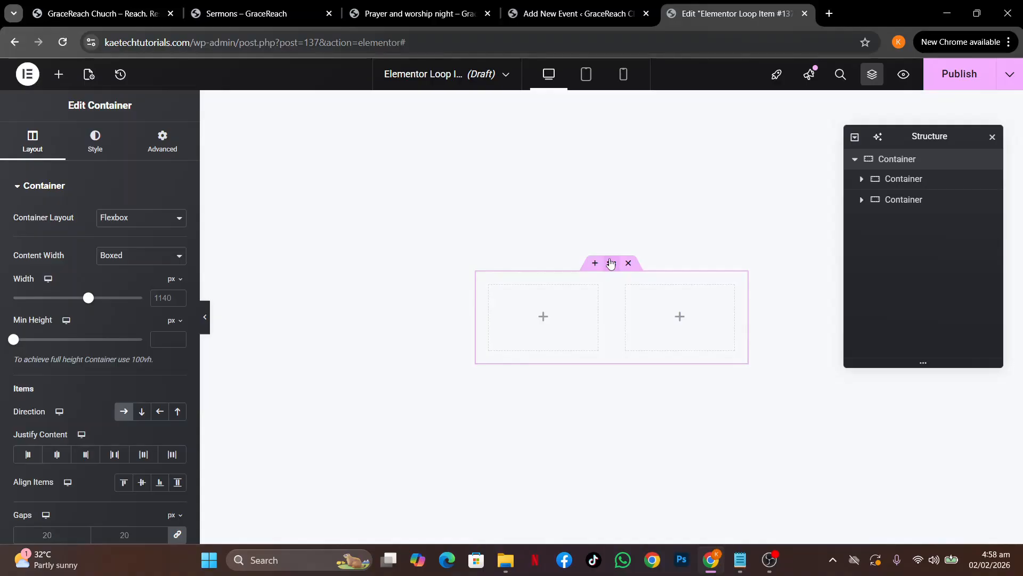
{"action": "left_click", "coordinate": [91, 75]}
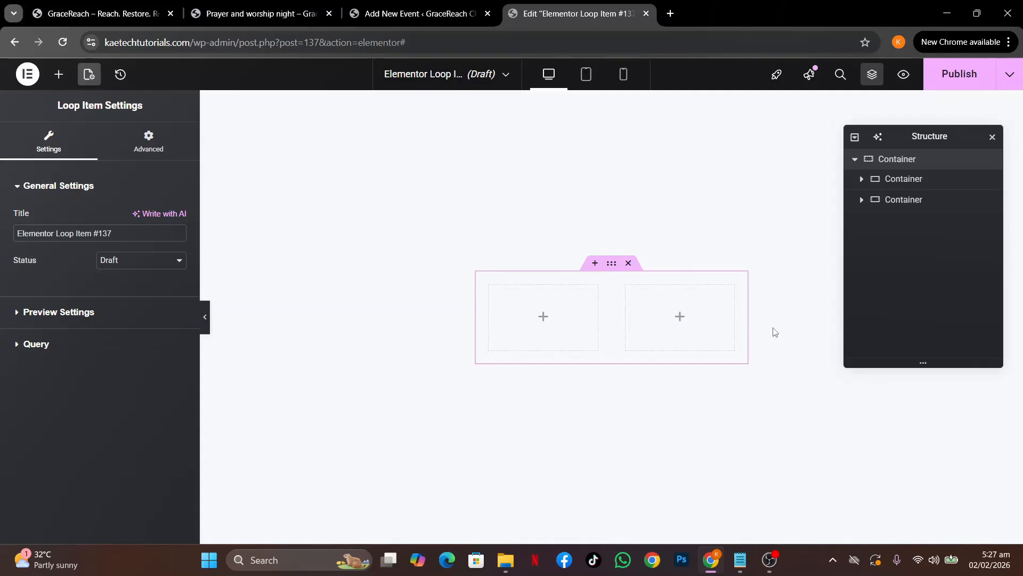
Place a Featured Image widget in the right column and choose Sermon as the preview content
{"action": "left_click", "coordinate": [680, 318]}
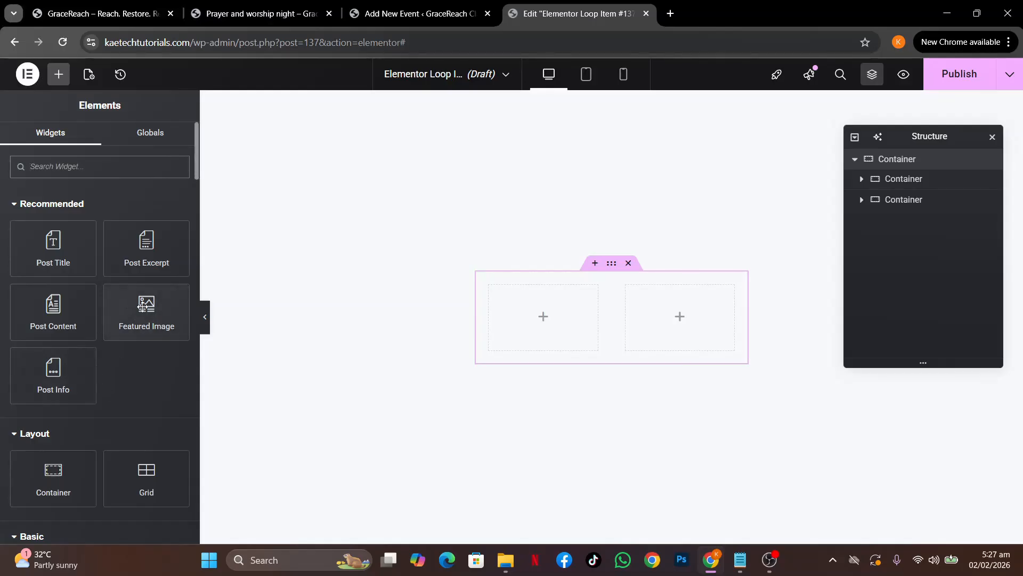
{"action": "left_click_drag", "start_coordinate": [142, 308], "coordinate": [665, 313]}
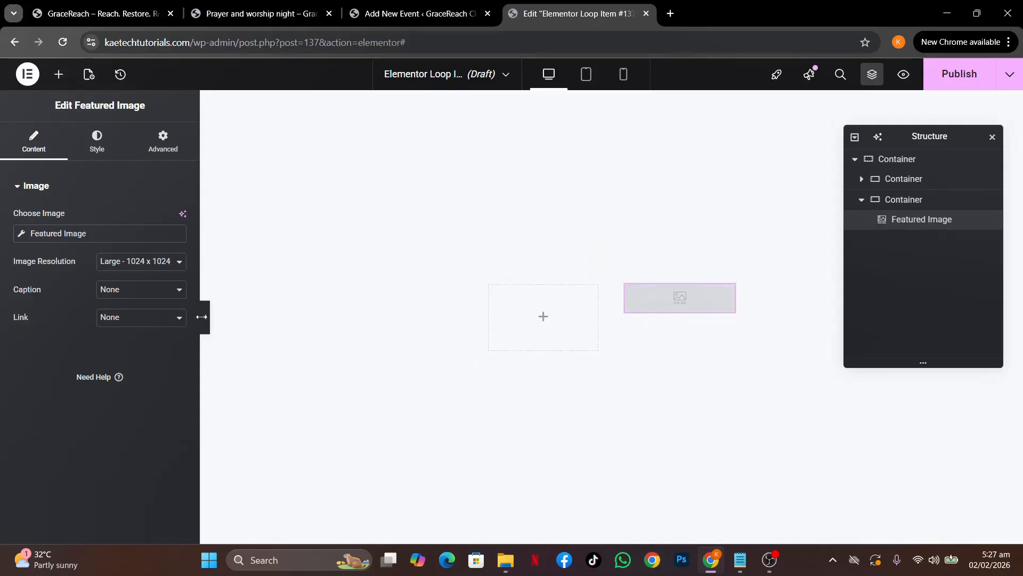
{"action": "left_click", "coordinate": [89, 74]}
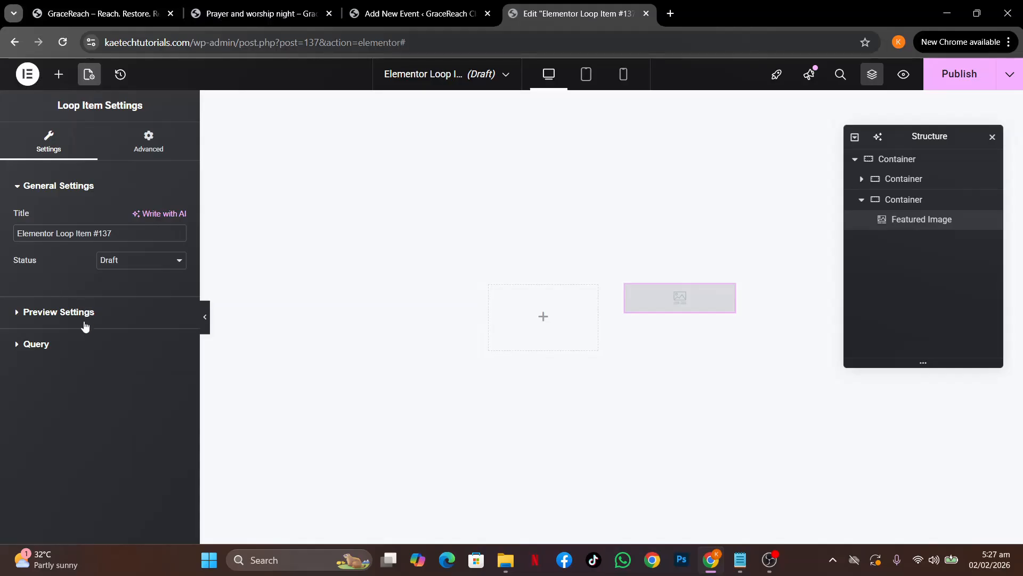
{"action": "left_click", "coordinate": [54, 343]}
{"action": "left_click", "coordinate": [143, 283]}
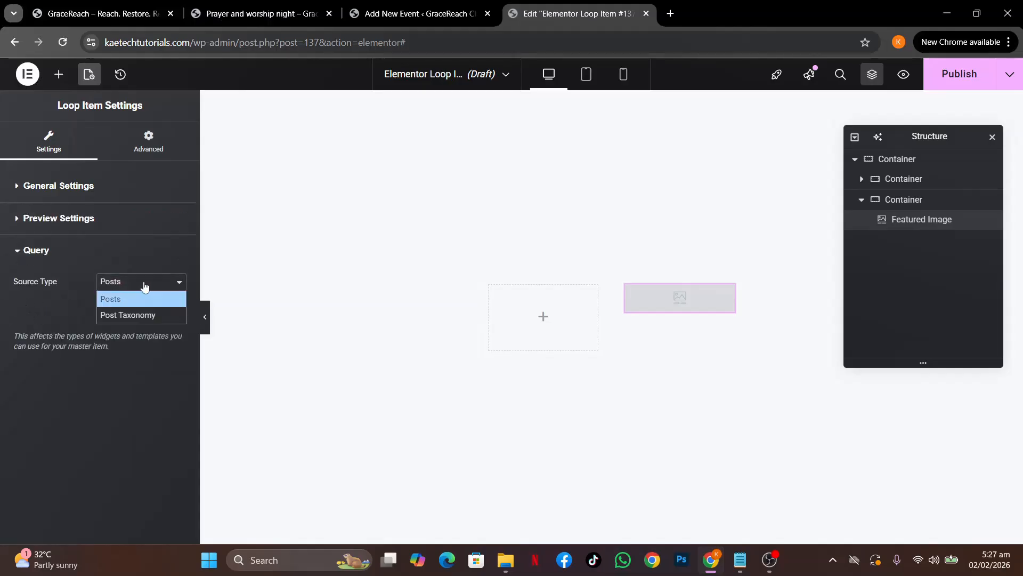
{"action": "left_click", "coordinate": [144, 286]}
{"action": "left_click", "coordinate": [30, 221]}
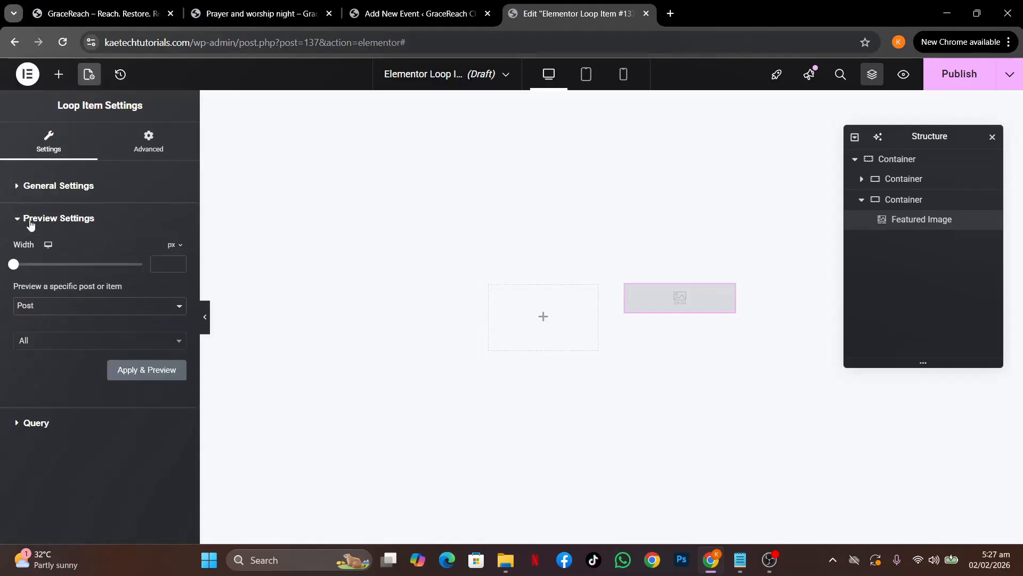
{"action": "left_click", "coordinate": [63, 307]}
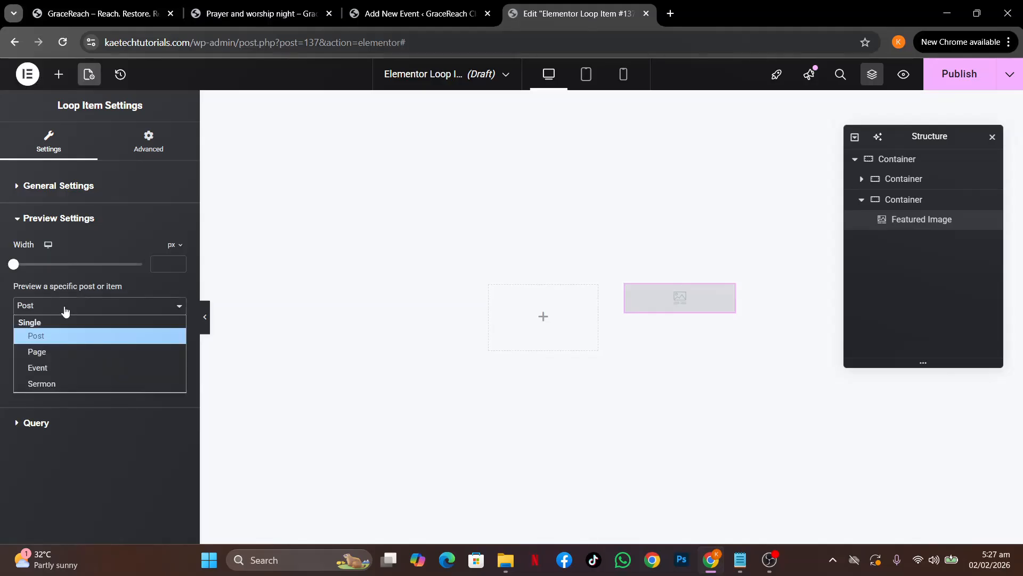
{"action": "left_click", "coordinate": [44, 384]}
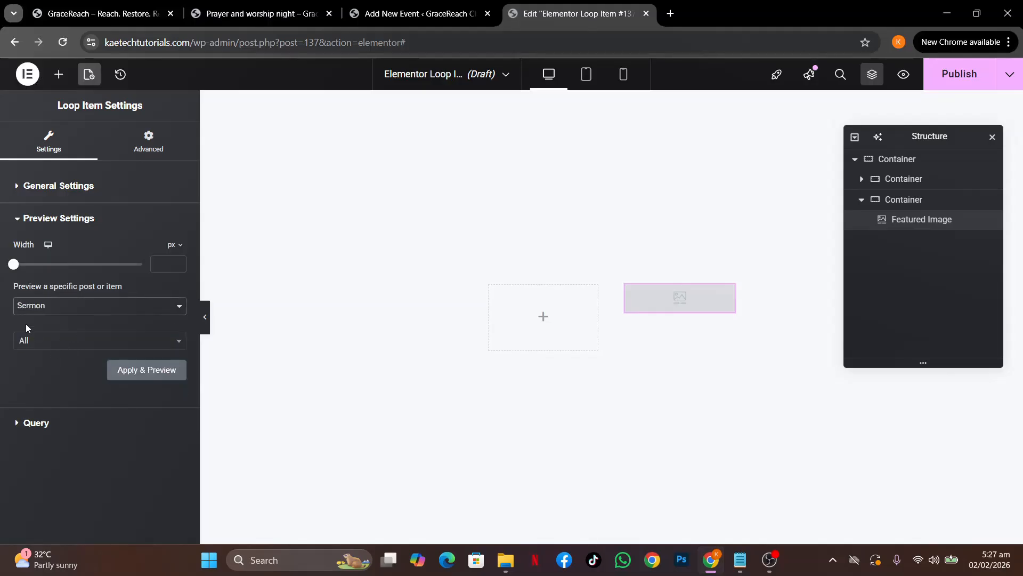
Rename the template to 'Sermon Loop' and apply the Sermon preview
{"action": "left_click", "coordinate": [74, 191]}
{"action": "left_click", "coordinate": [75, 188]}
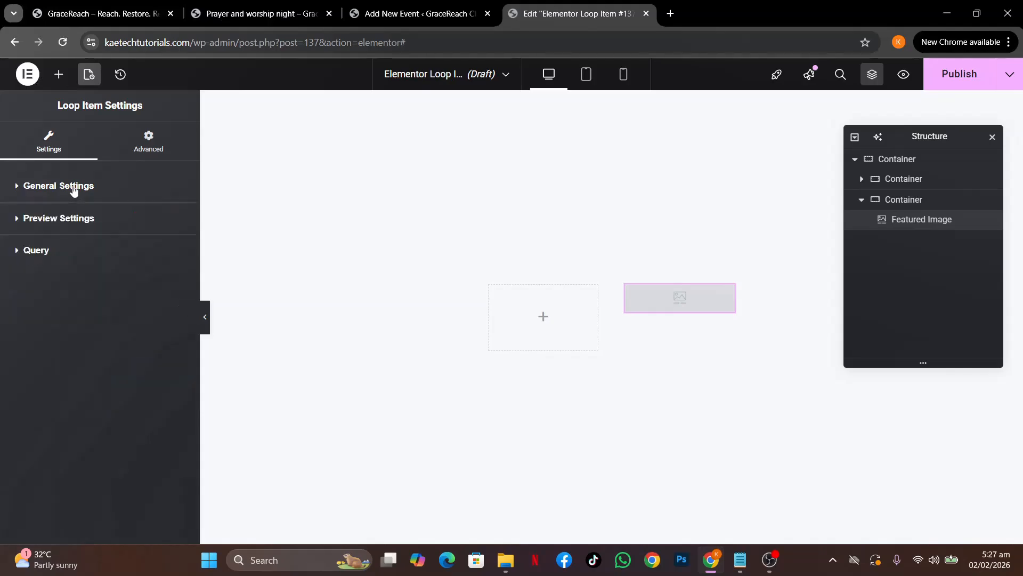
{"action": "left_click", "coordinate": [62, 220]}
{"action": "left_click", "coordinate": [79, 188]}
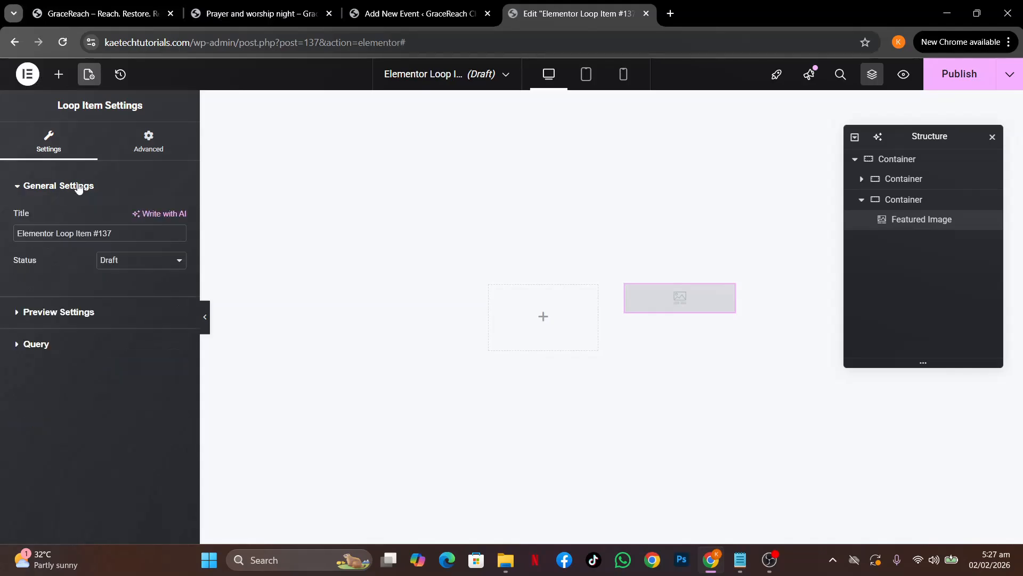
{"action": "left_click_drag", "start_coordinate": [129, 235], "coordinate": [1, 246]}
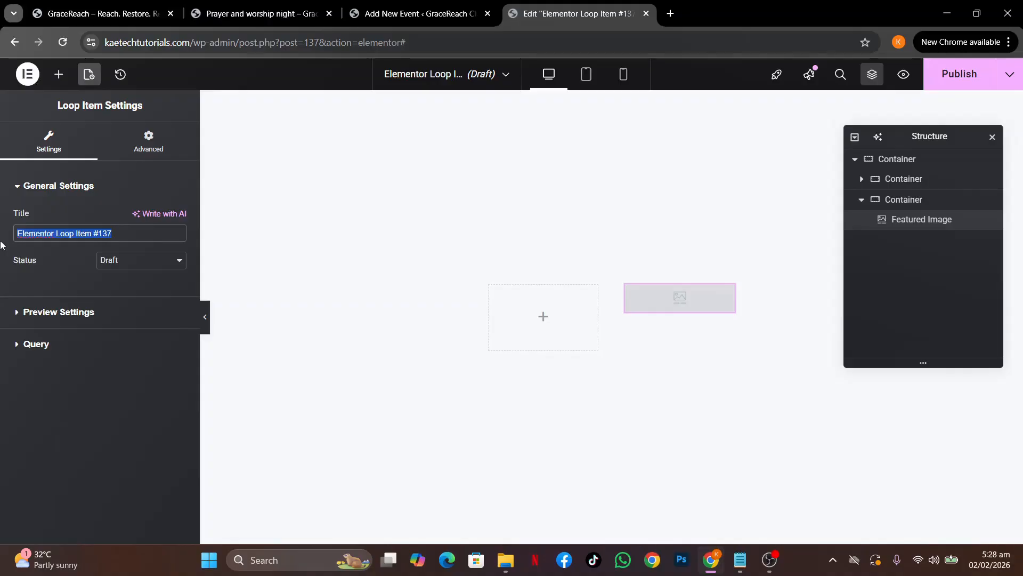
{"action": "type", "text": "Ser"}
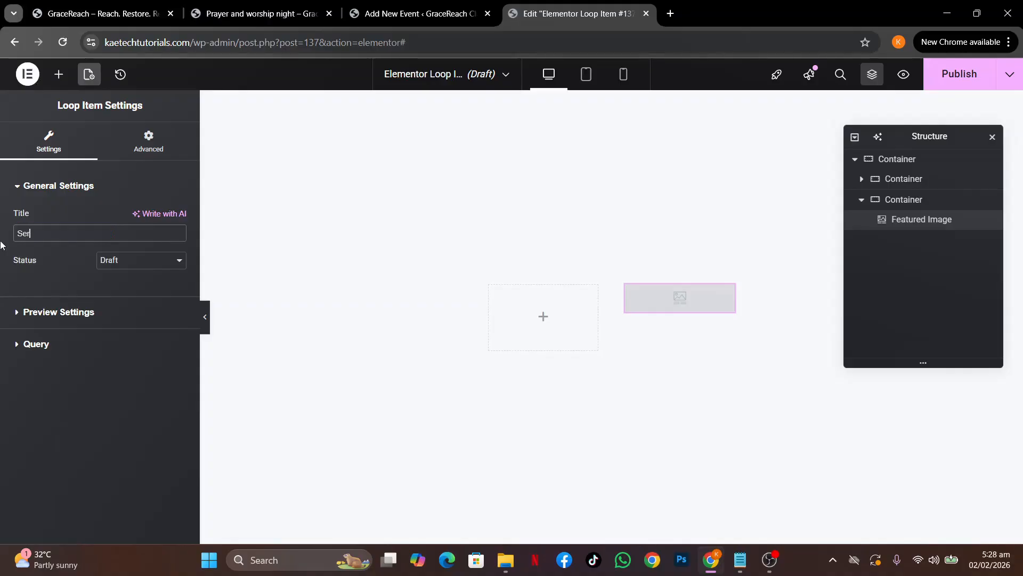
{"action": "type", "text": "mo"}
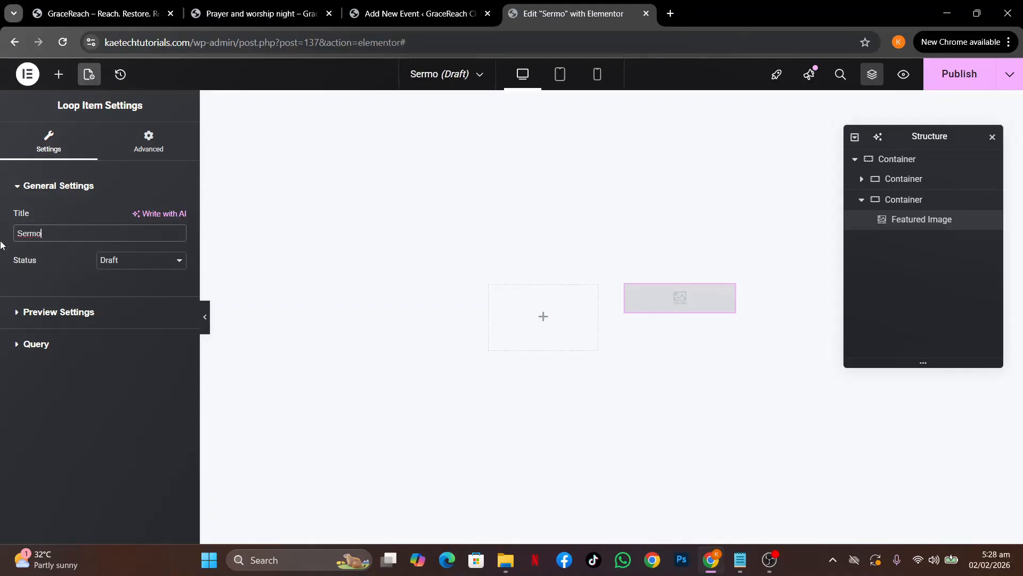
{"action": "type", "text": "n Loo"}
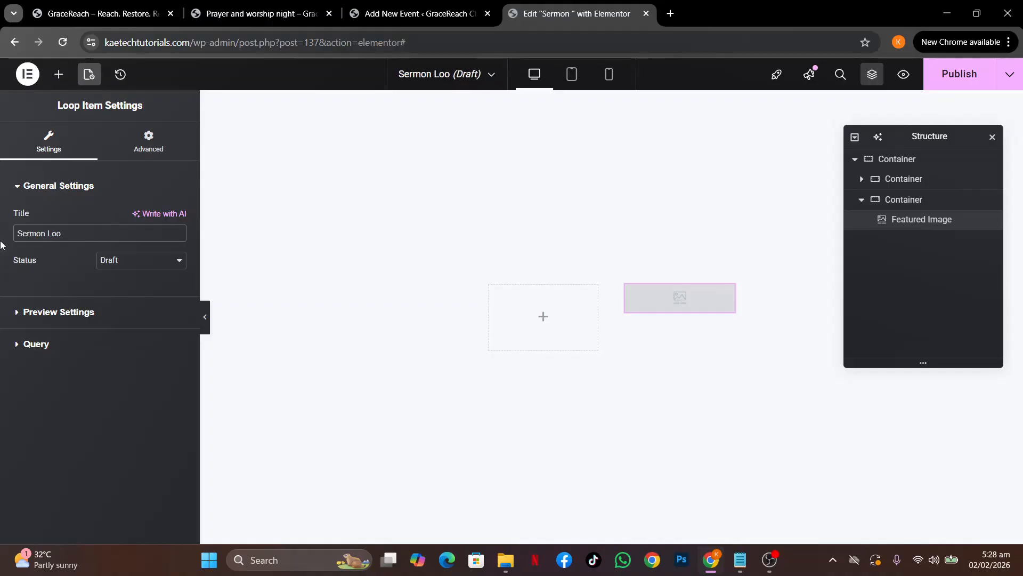
{"action": "type", "text": "p"}
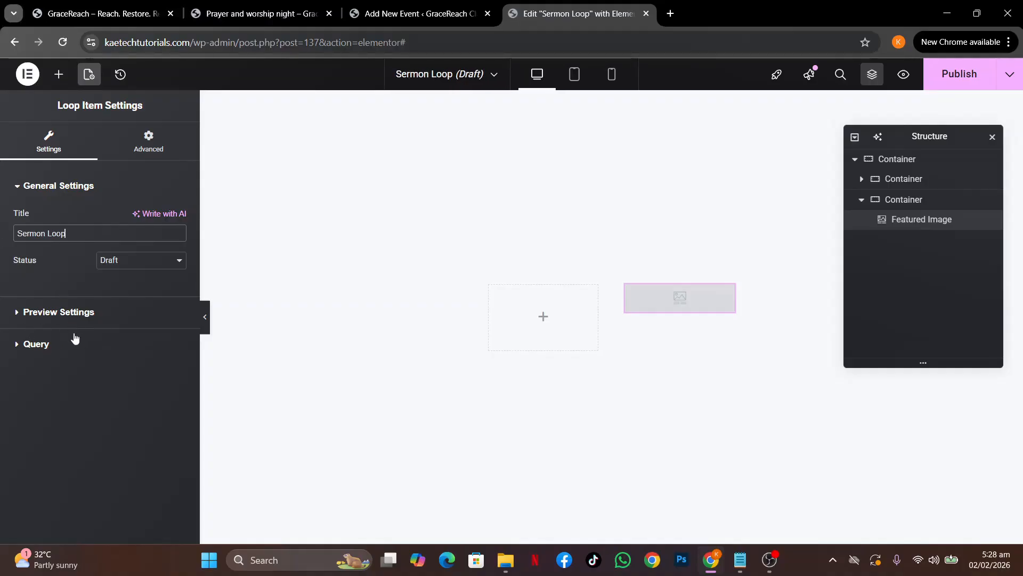
{"action": "left_click", "coordinate": [87, 314]}
{"action": "left_click", "coordinate": [132, 370]}
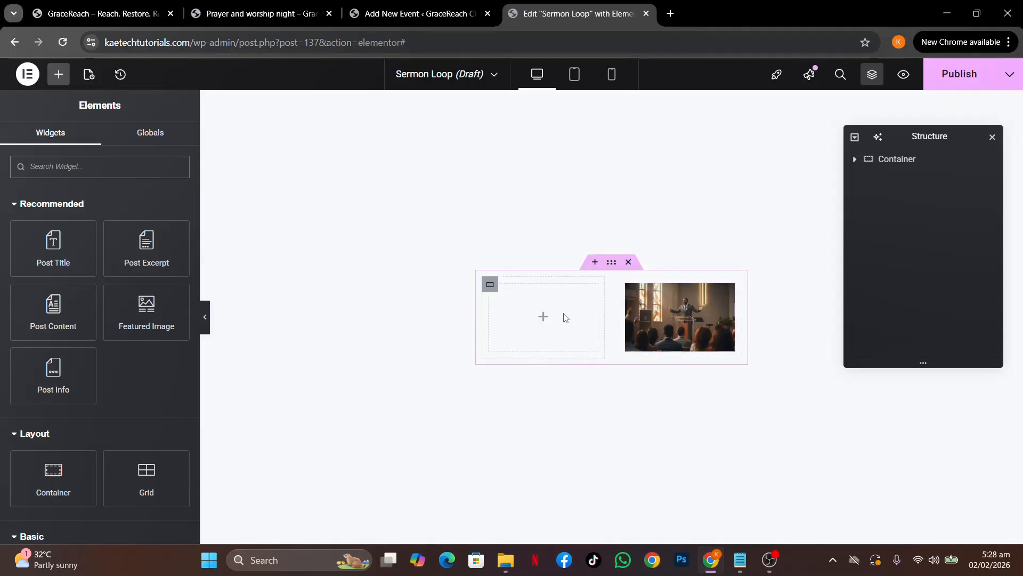
Browse the live Sermons page to study the Grace That Transforms layout, then return to Elementor
{"action": "left_click", "coordinate": [265, 14]}
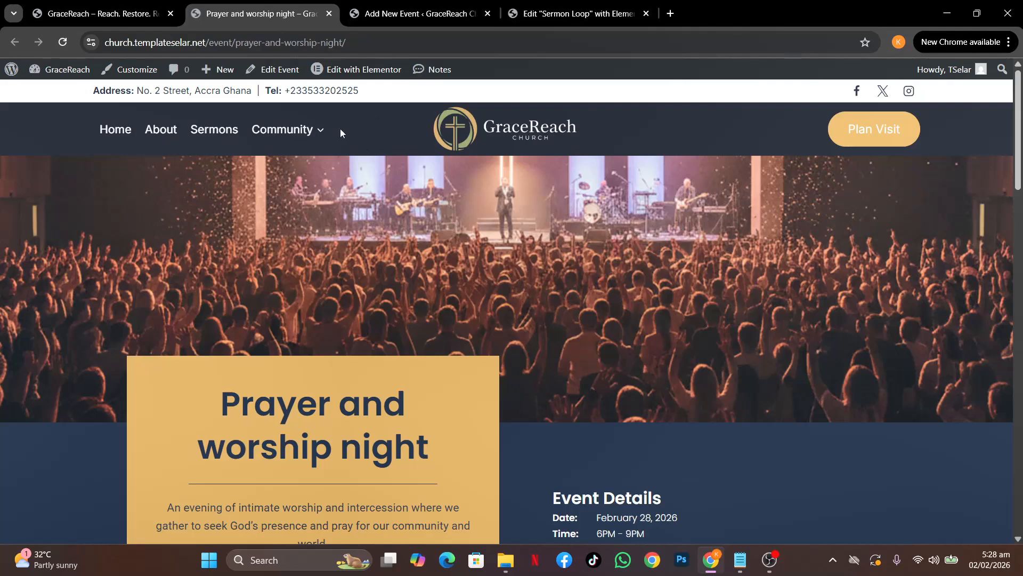
{"action": "left_click", "coordinate": [215, 129]}
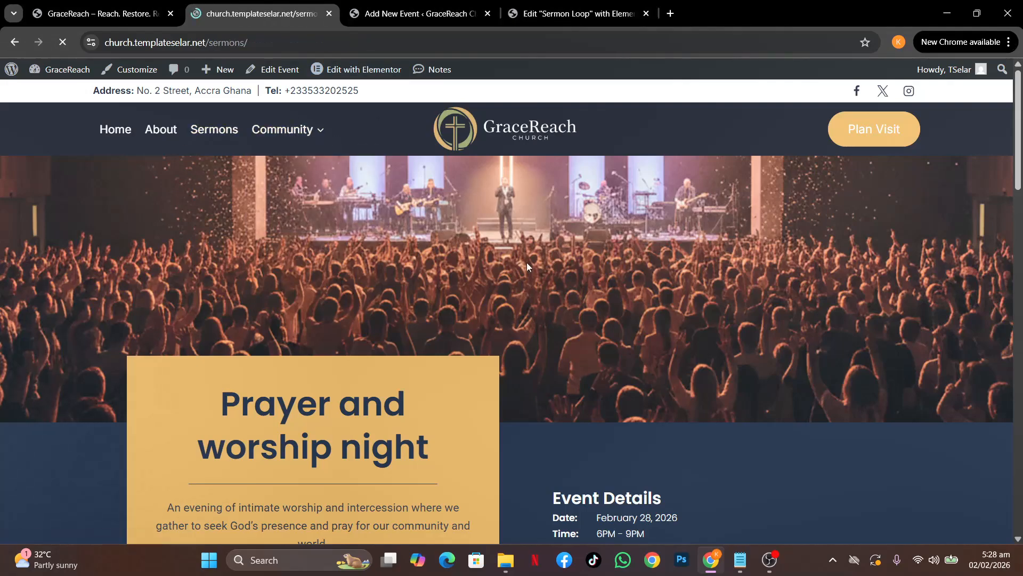
{"action": "scroll", "coordinate": [527, 265], "scroll_direction": "down", "scroll_amount": 4}
{"action": "scroll", "coordinate": [528, 266], "scroll_direction": "down", "scroll_amount": 2}
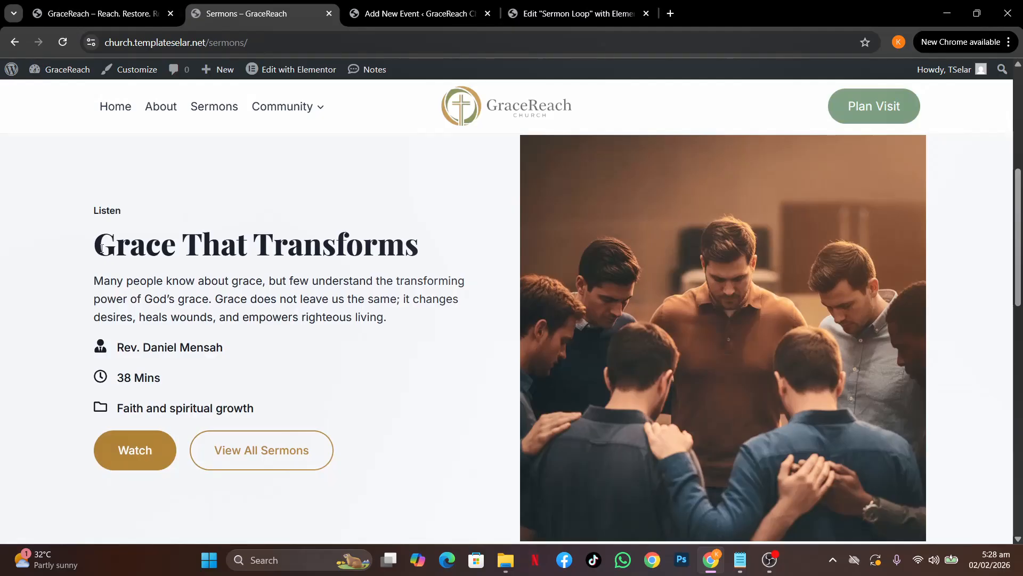
{"action": "scroll", "coordinate": [112, 406], "scroll_direction": "down", "scroll_amount": 4}
{"action": "scroll", "coordinate": [114, 406], "scroll_direction": "up", "scroll_amount": 3}
{"action": "scroll", "coordinate": [114, 407], "scroll_direction": "up", "scroll_amount": 1}
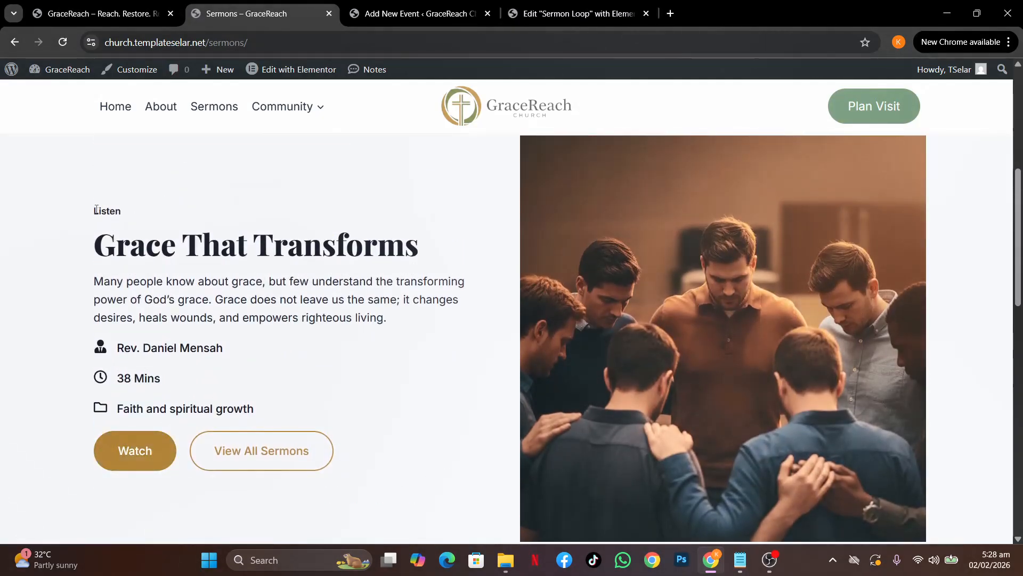
{"action": "scroll", "coordinate": [293, 359], "scroll_direction": "down", "scroll_amount": 10}
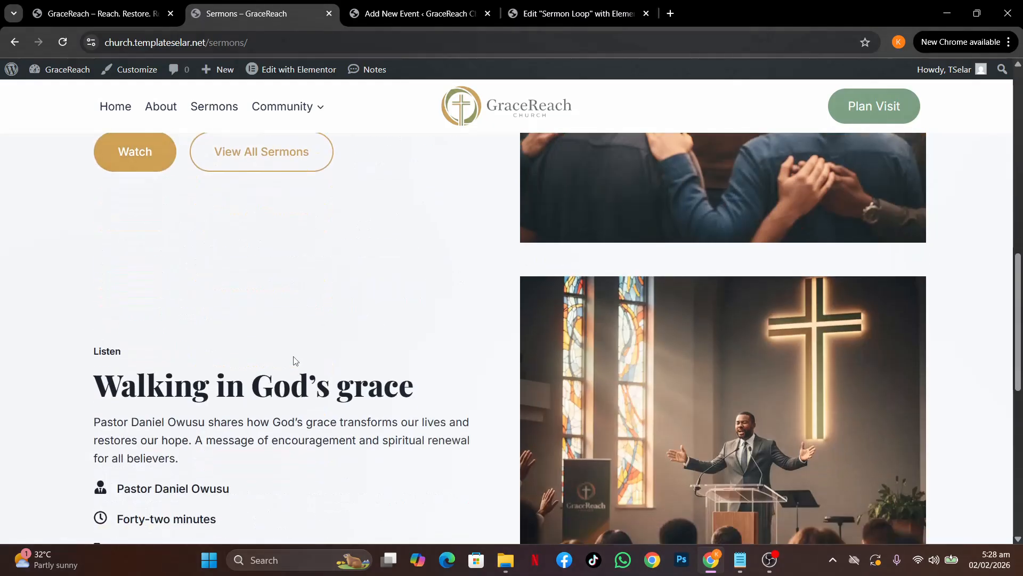
{"action": "scroll", "coordinate": [293, 360], "scroll_direction": "up", "scroll_amount": 6}
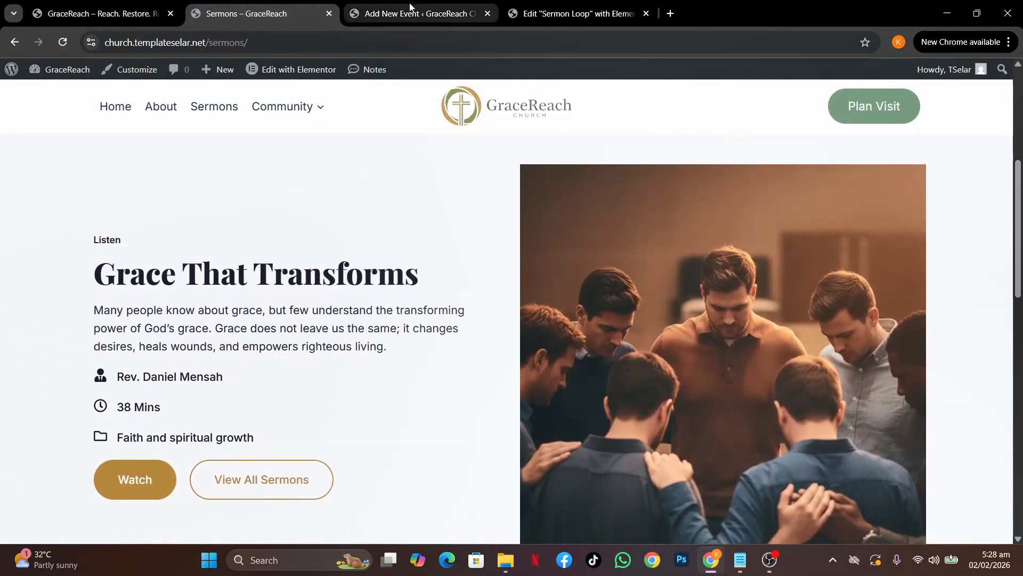
{"action": "left_click", "coordinate": [410, 7]}
{"action": "left_click", "coordinate": [580, 9]}
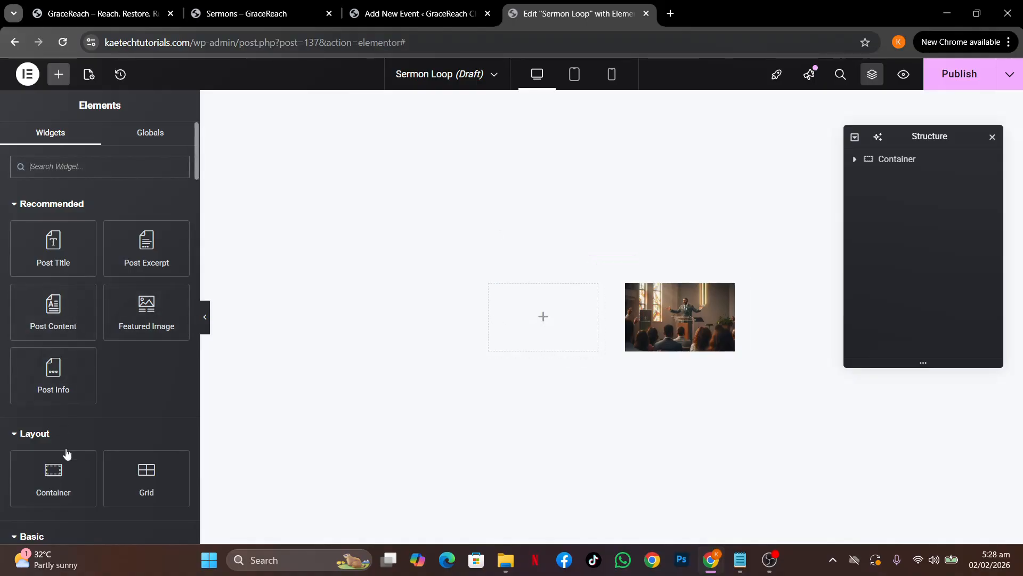
Add a Heading reading 'Listen' to the empty left column
{"action": "scroll", "coordinate": [76, 491], "scroll_direction": "down", "scroll_amount": 4}
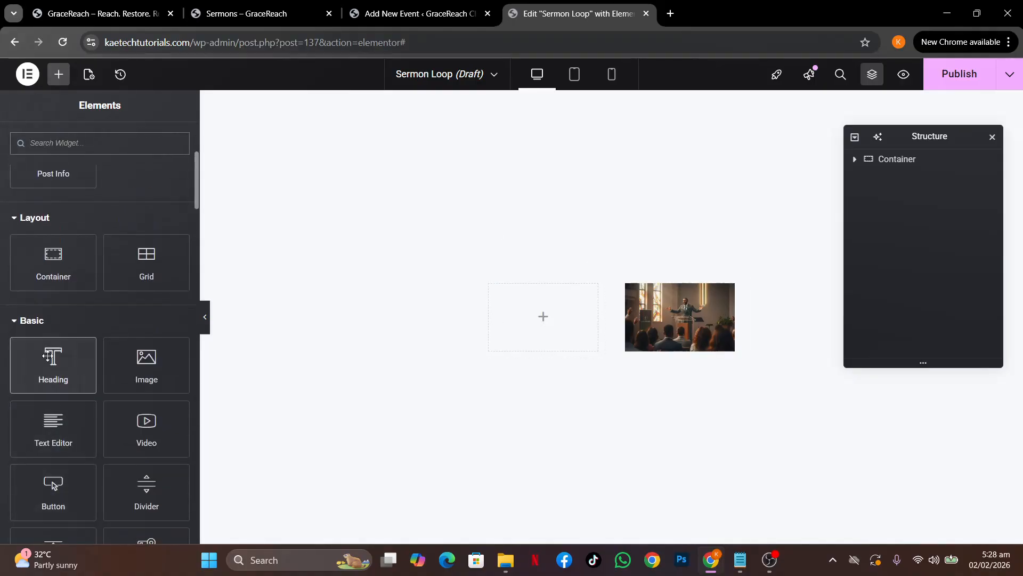
{"action": "left_click_drag", "start_coordinate": [54, 362], "coordinate": [533, 300]}
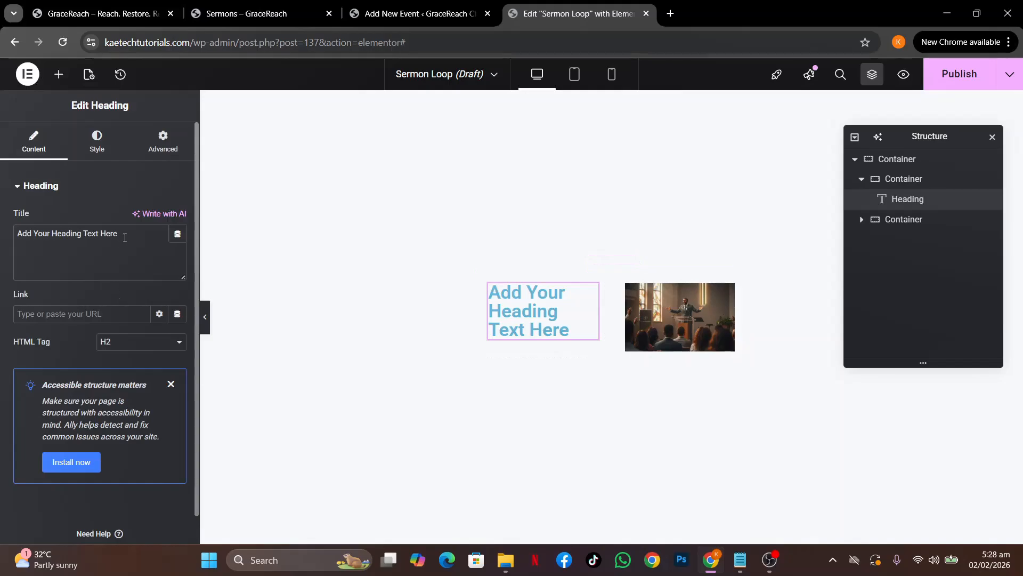
{"action": "left_click_drag", "start_coordinate": [126, 235], "coordinate": [2, 205]}
{"action": "type", "text": "Listen"}
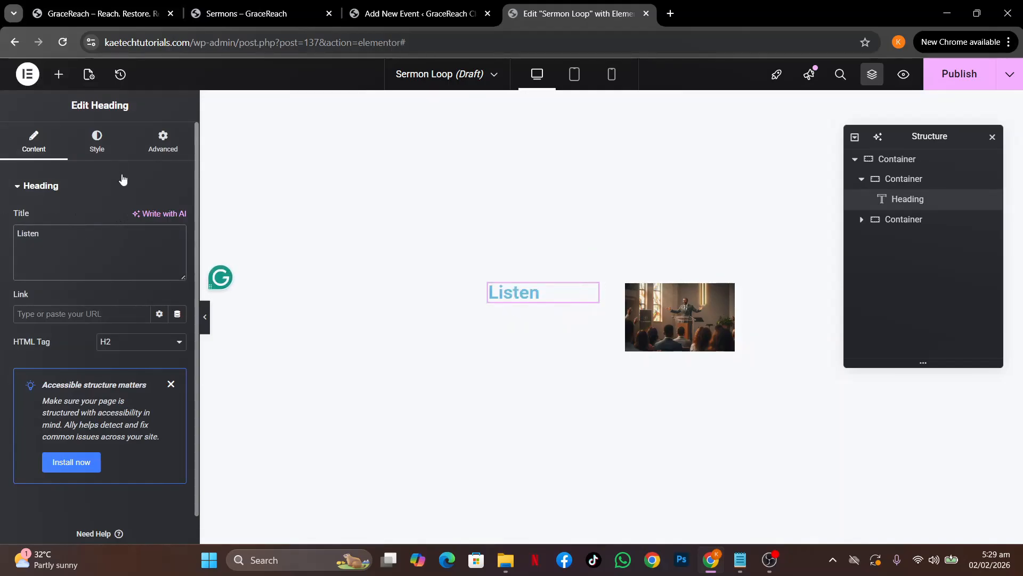
Place a Post Title widget below the Listen heading
{"action": "left_click", "coordinate": [58, 74]}
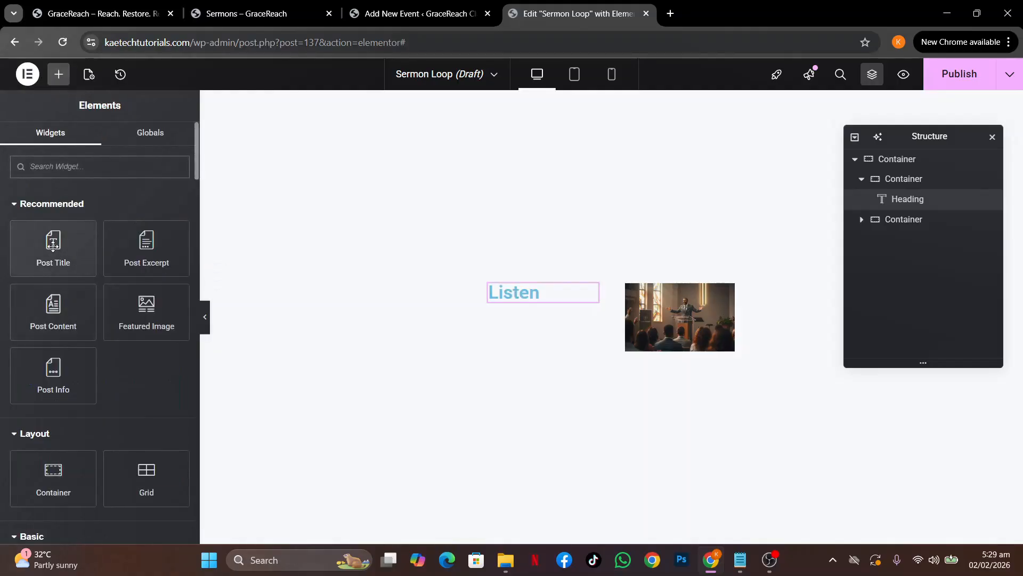
{"action": "left_click_drag", "start_coordinate": [53, 247], "coordinate": [523, 300]}
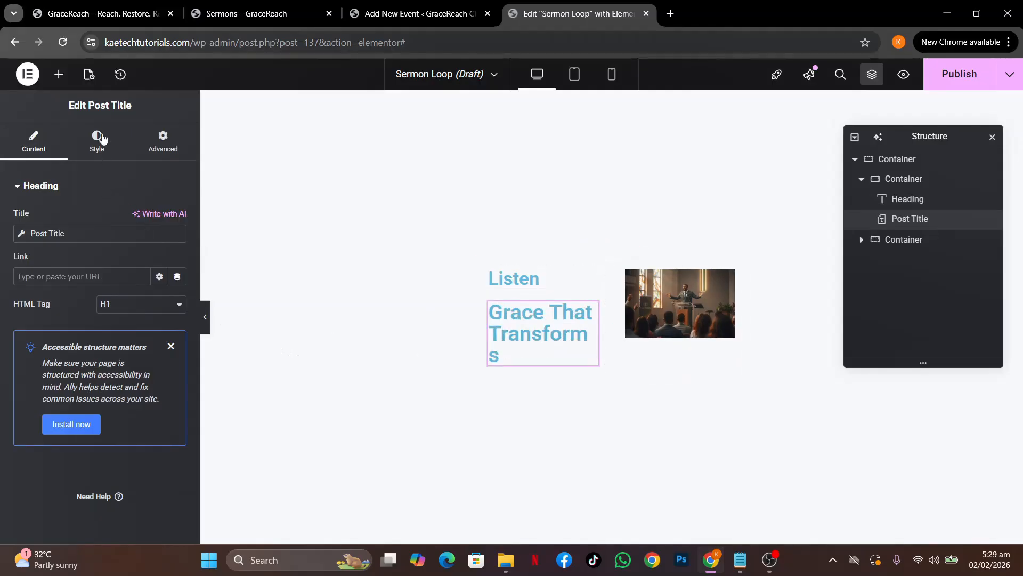
{"action": "left_click", "coordinate": [58, 74]}
{"action": "scroll", "coordinate": [93, 322], "scroll_direction": "down", "scroll_amount": 3}
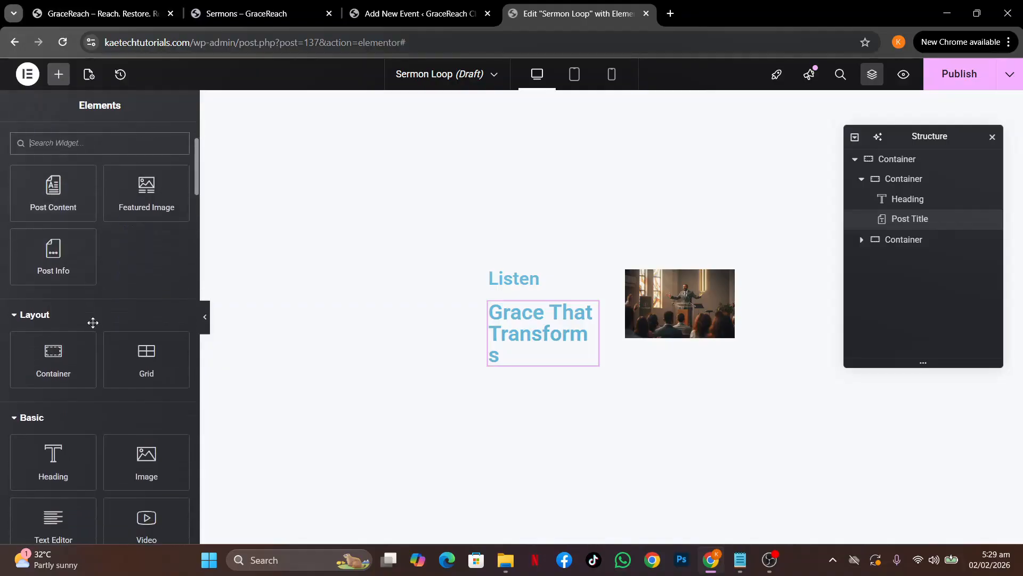
{"action": "scroll", "coordinate": [93, 321], "scroll_direction": "up", "scroll_amount": 3}
{"action": "scroll", "coordinate": [93, 322], "scroll_direction": "down", "scroll_amount": 5}
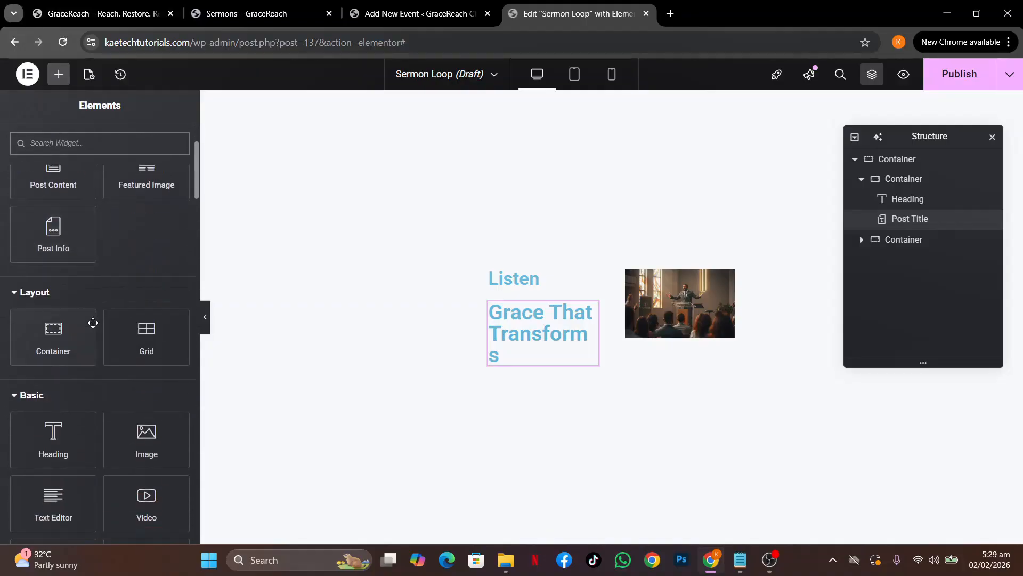
Add a Text Editor below the post title, bound to the ACF Sermon Summary field
{"action": "left_click_drag", "start_coordinate": [53, 349], "coordinate": [533, 358]}
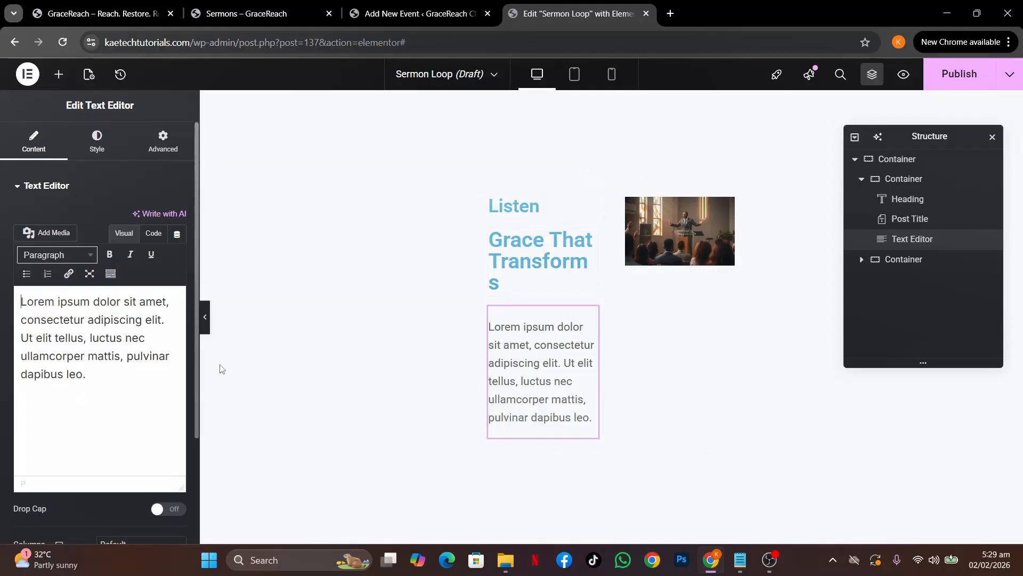
{"action": "left_click", "coordinate": [177, 237]}
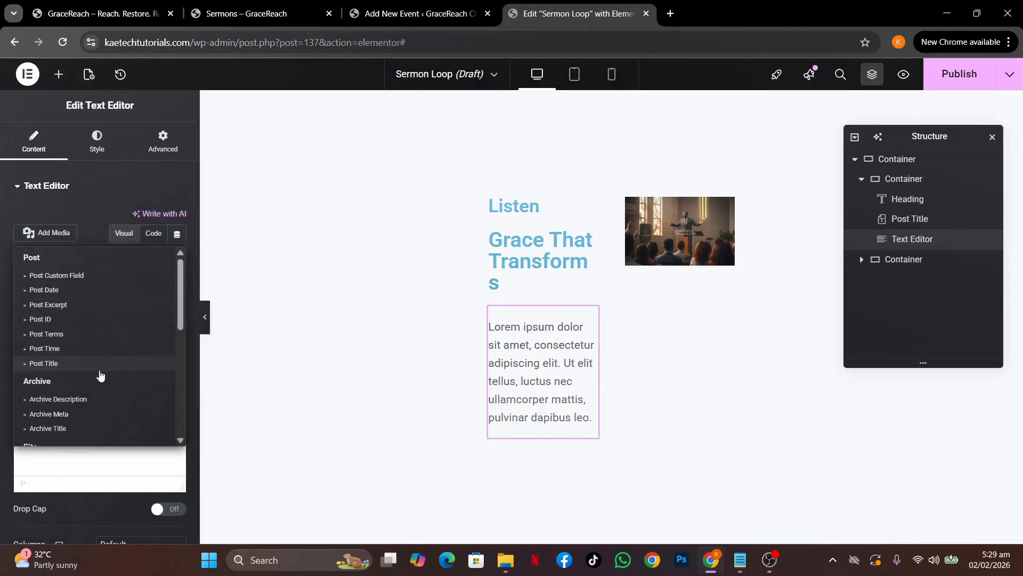
{"action": "scroll", "coordinate": [100, 373], "scroll_direction": "down", "scroll_amount": 5}
{"action": "left_click", "coordinate": [37, 434]}
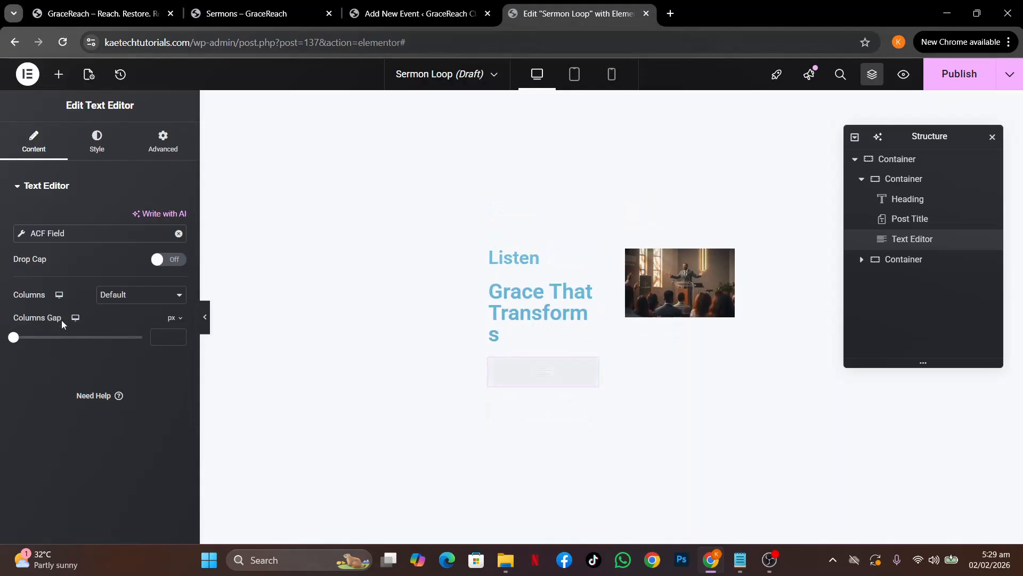
{"action": "left_click", "coordinate": [21, 236]}
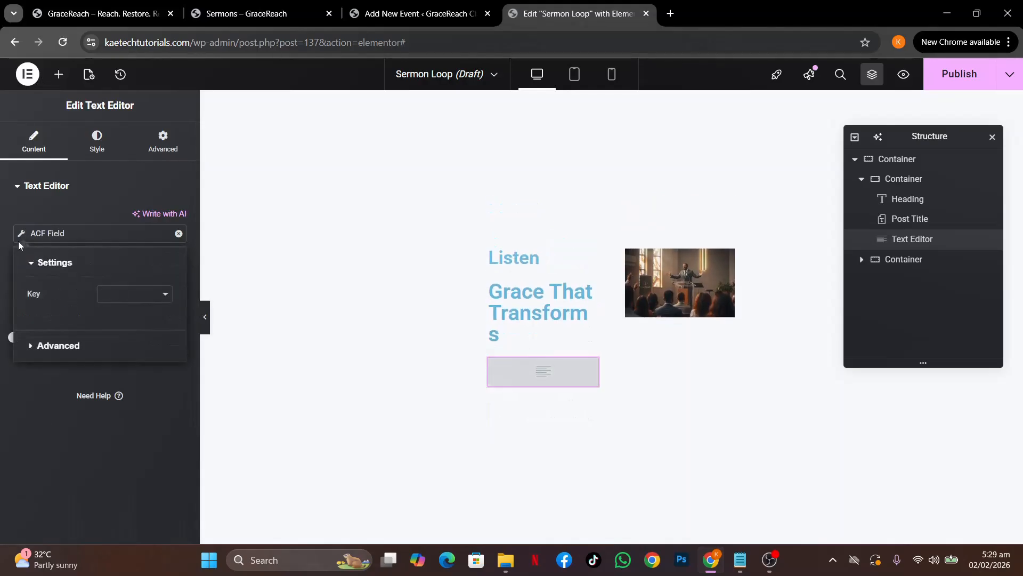
{"action": "left_click", "coordinate": [133, 299]}
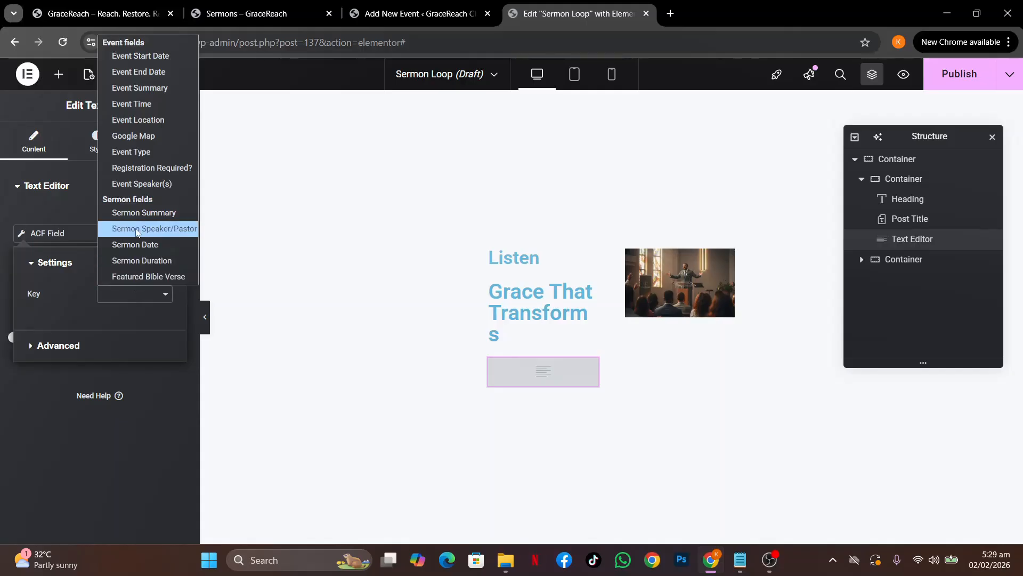
{"action": "left_click", "coordinate": [143, 212]}
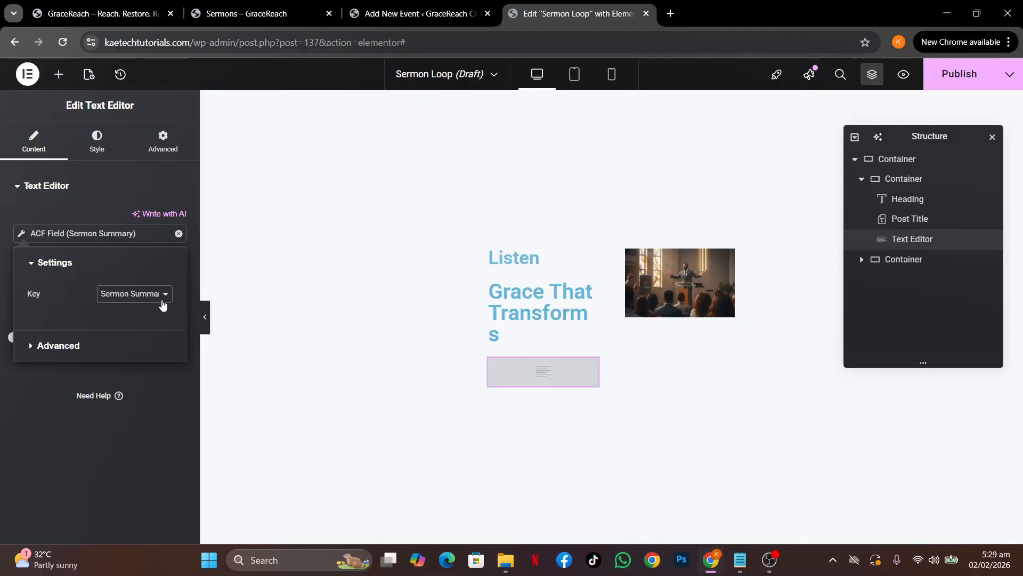
{"action": "left_click", "coordinate": [34, 386]}
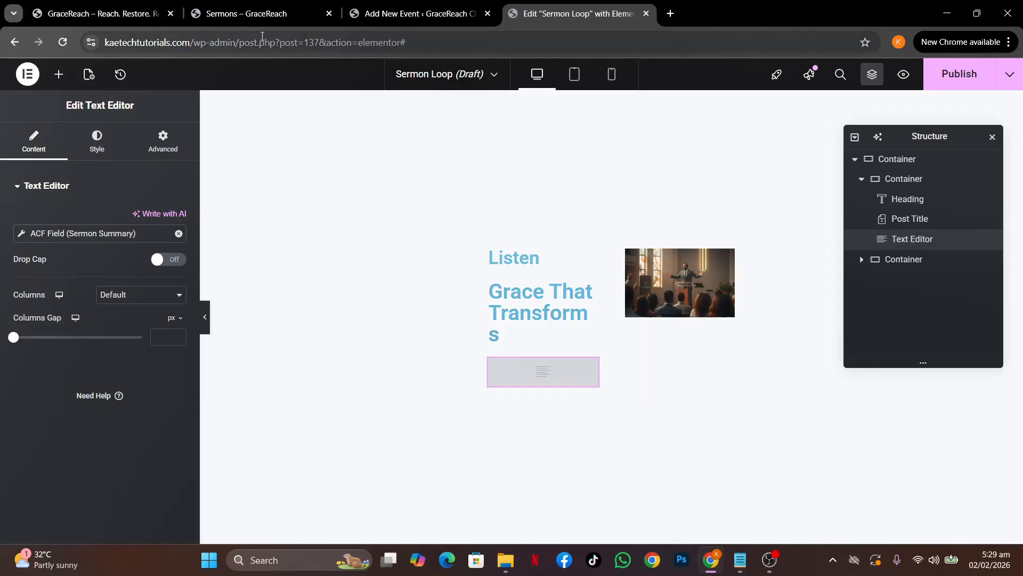
Glance at the live Sermons page for reference, then return to the editor
{"action": "left_click", "coordinate": [257, 21]}
{"action": "scroll", "coordinate": [285, 313], "scroll_direction": "down", "scroll_amount": 3}
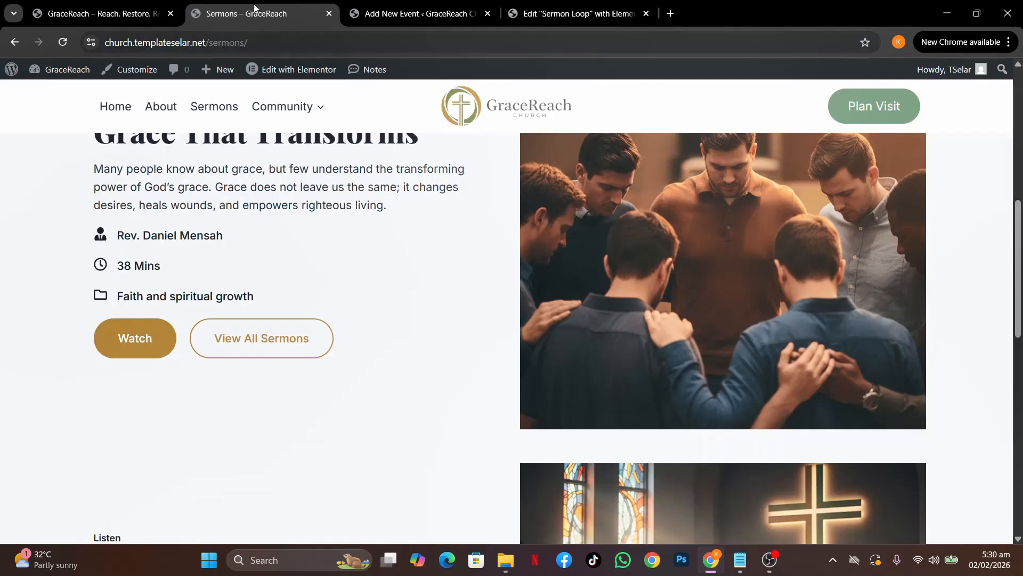
{"action": "left_click", "coordinate": [413, 13]}
{"action": "left_click", "coordinate": [556, 8]}
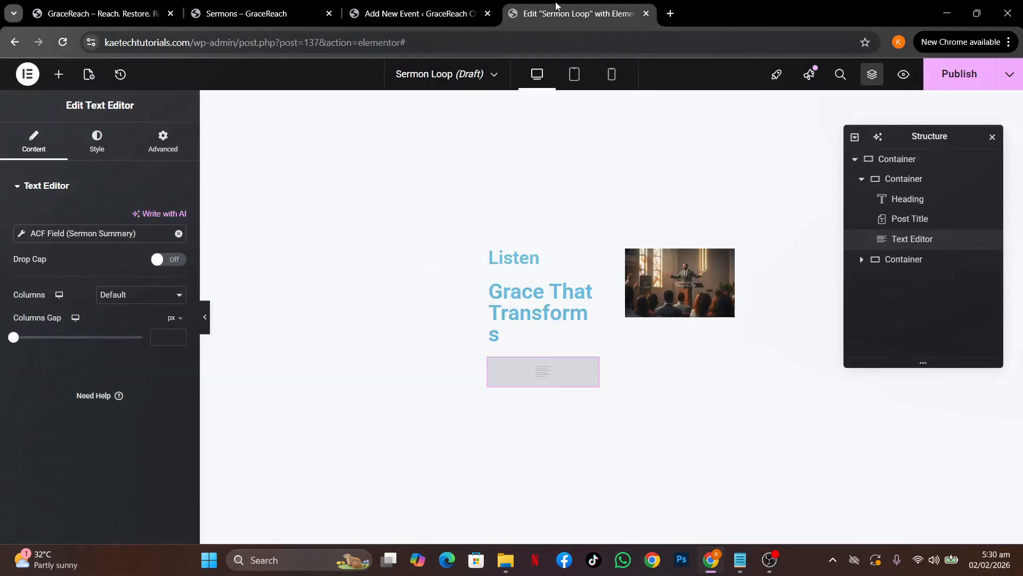
Add an Icon Box below the sermon text and delete its placeholder description
{"action": "left_click", "coordinate": [58, 76]}
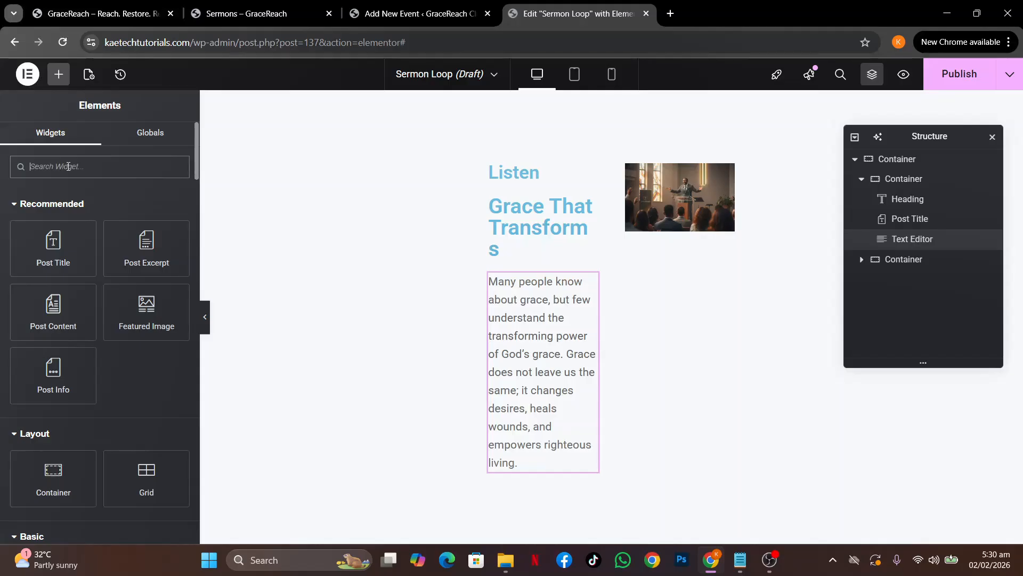
{"action": "type", "text": "icon"}
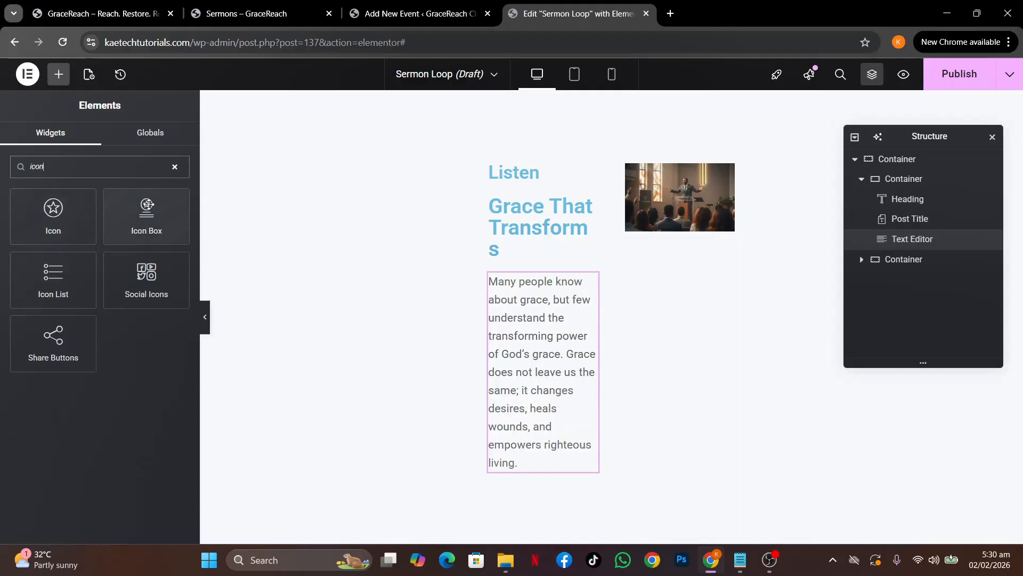
{"action": "left_click_drag", "start_coordinate": [147, 204], "coordinate": [528, 476]}
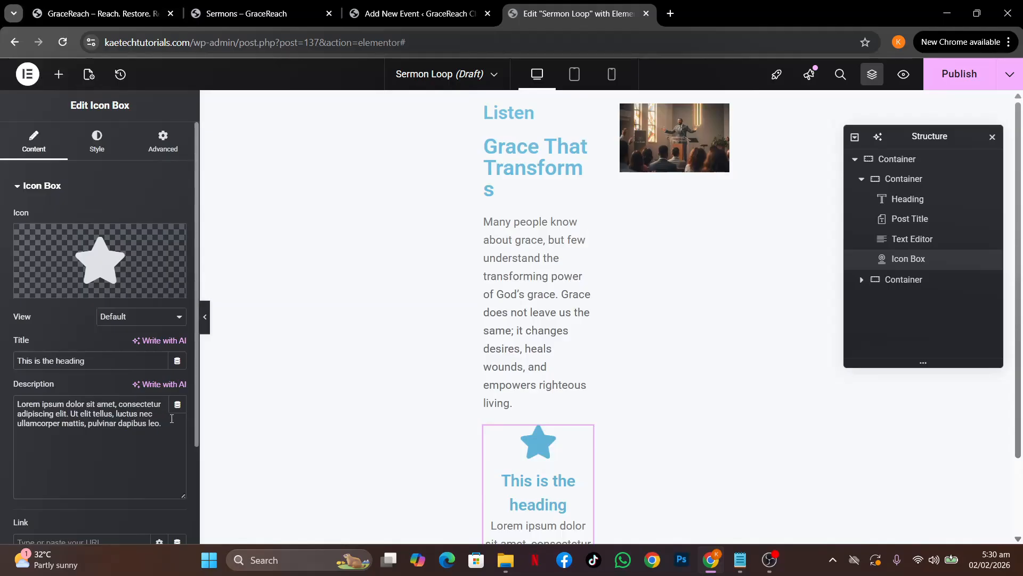
{"action": "left_click_drag", "start_coordinate": [168, 432], "coordinate": [1, 390]}
{"action": "key", "text": "BackSpace"}
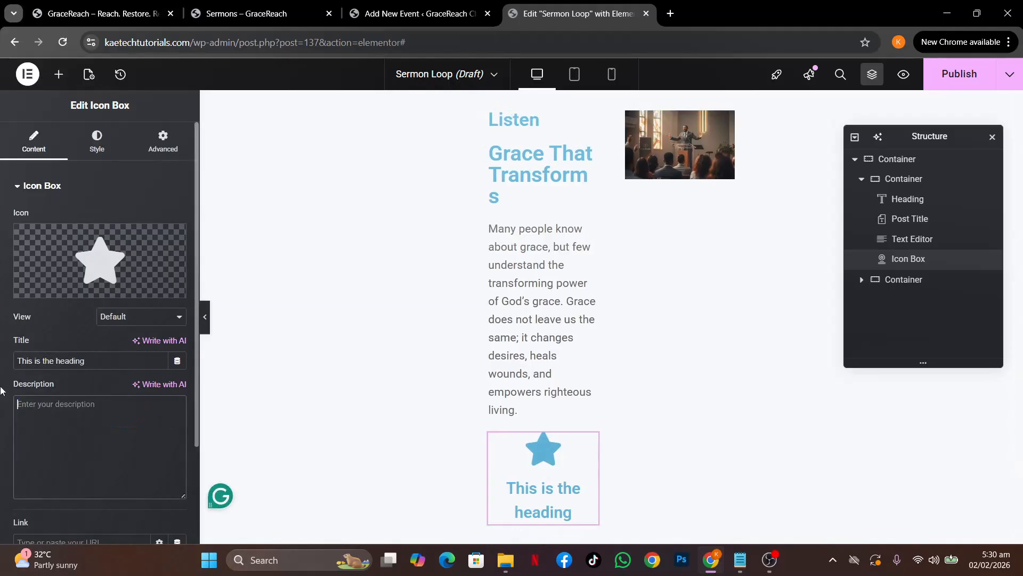
Bind the icon box title to the ACF Sermon Speaker/Pastor field
{"action": "left_click", "coordinate": [176, 362]}
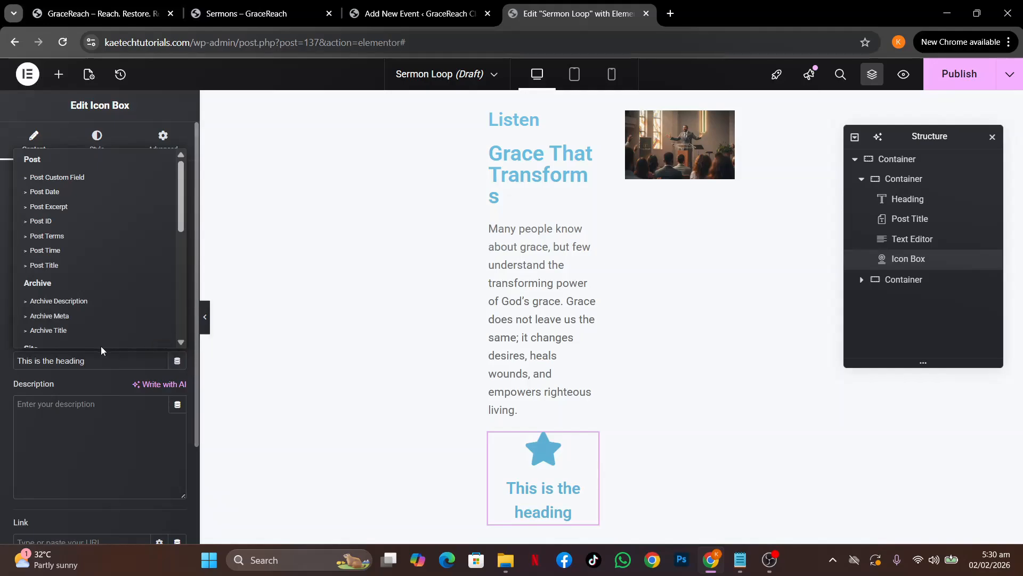
{"action": "scroll", "coordinate": [85, 328], "scroll_direction": "down", "scroll_amount": 5}
{"action": "left_click", "coordinate": [45, 336]}
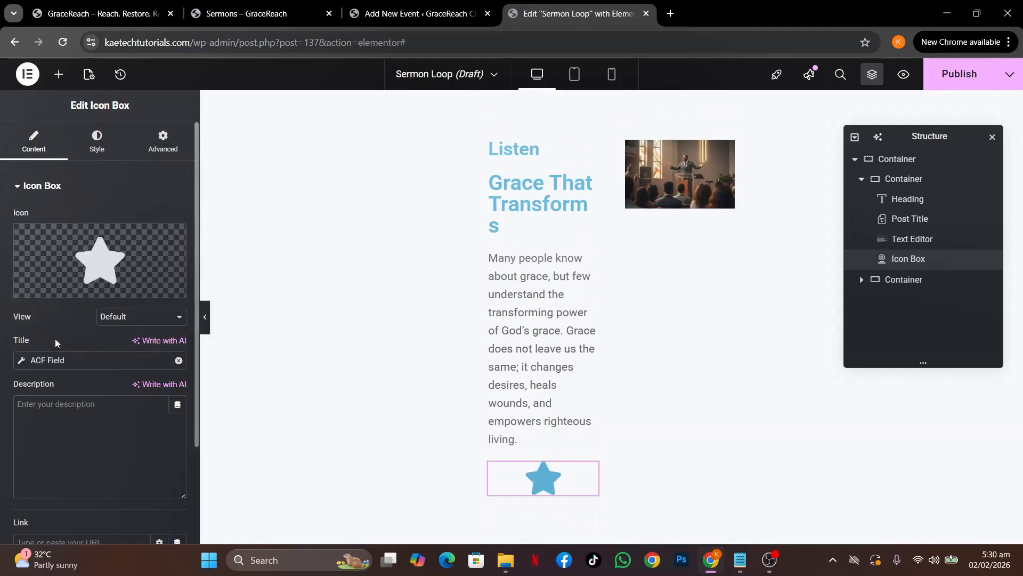
{"action": "left_click", "coordinate": [20, 365]}
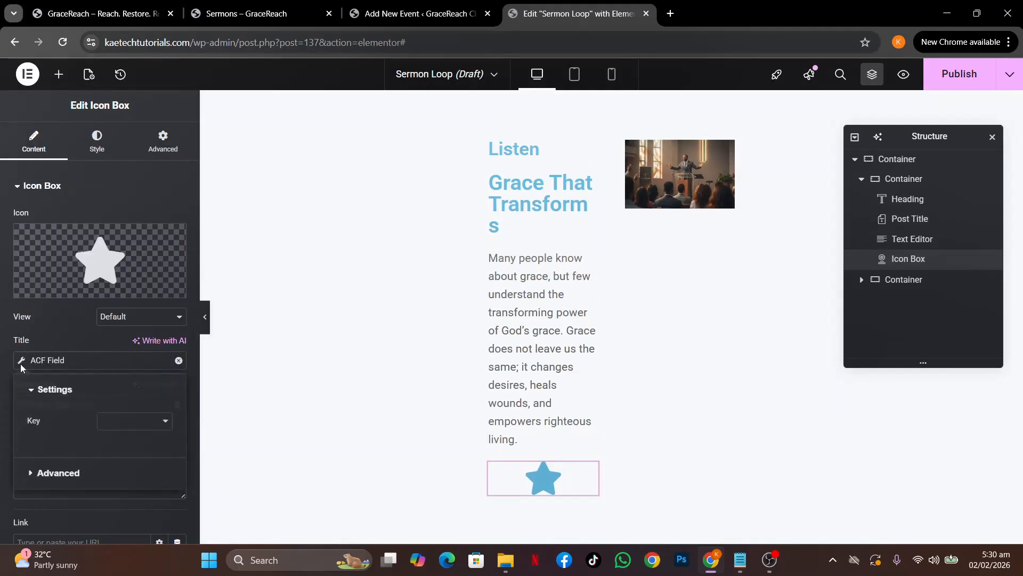
{"action": "left_click", "coordinate": [138, 425]}
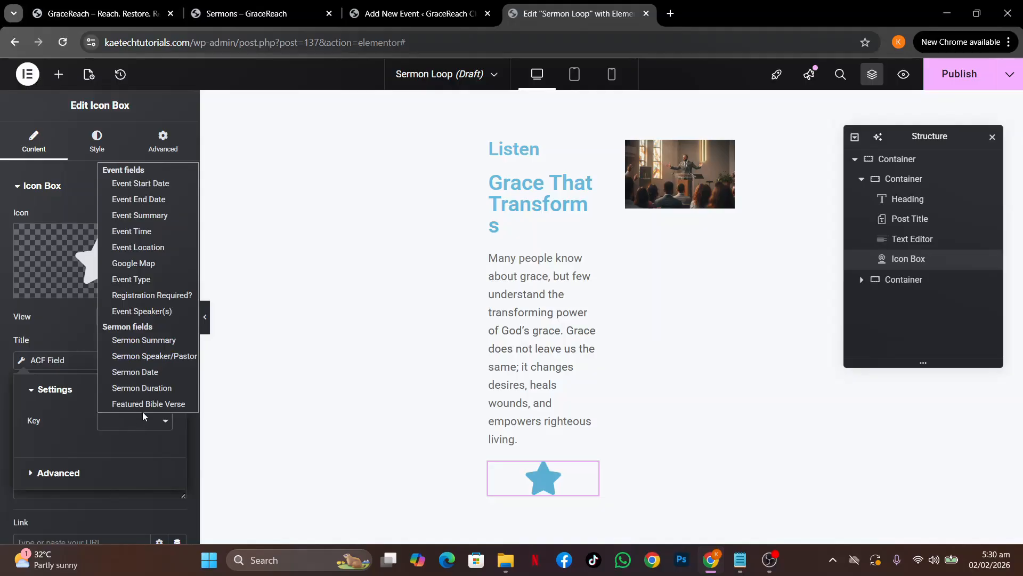
{"action": "left_click", "coordinate": [155, 363]}
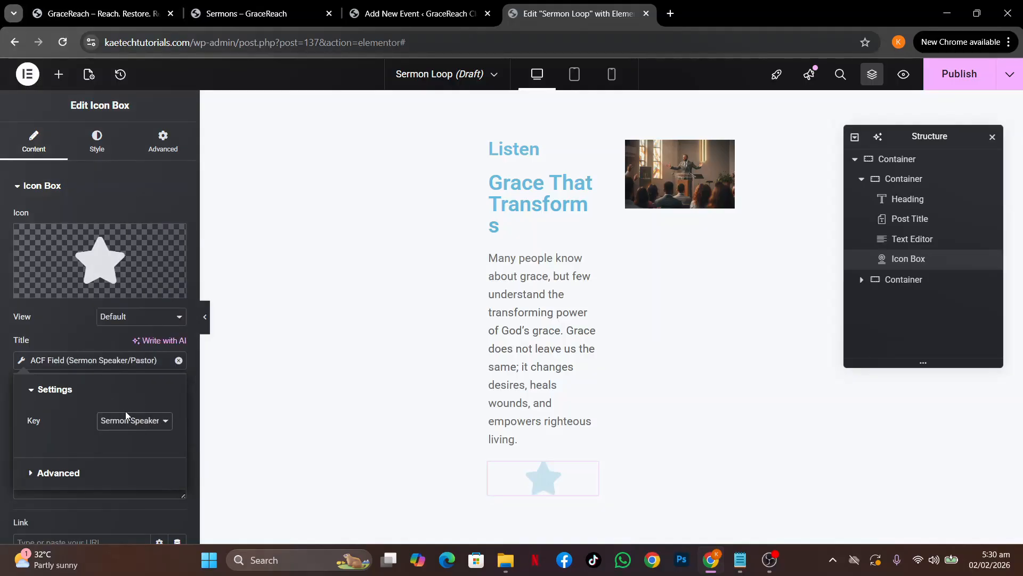
{"action": "left_click", "coordinate": [244, 15]}
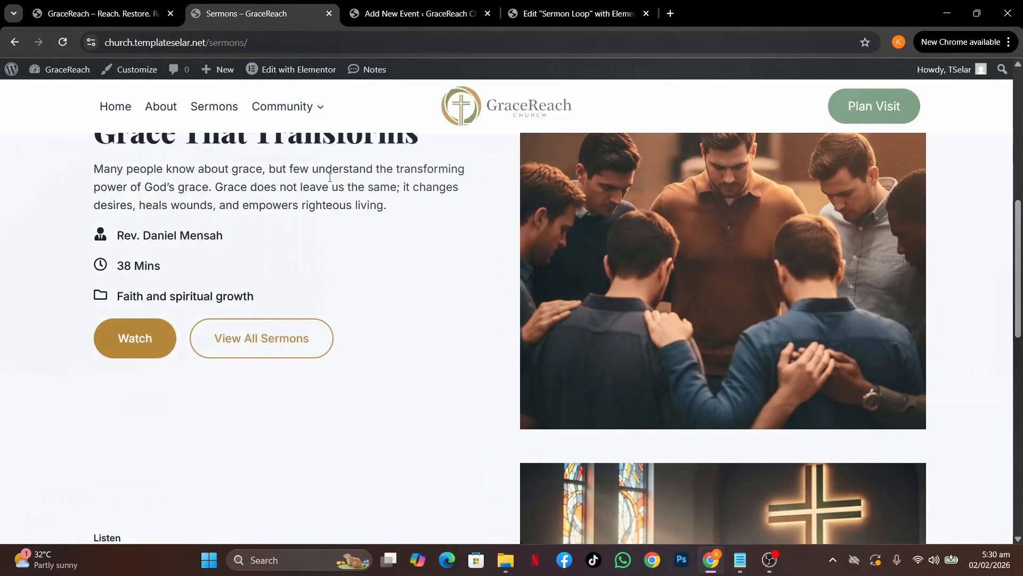
{"action": "left_click", "coordinate": [542, 13]}
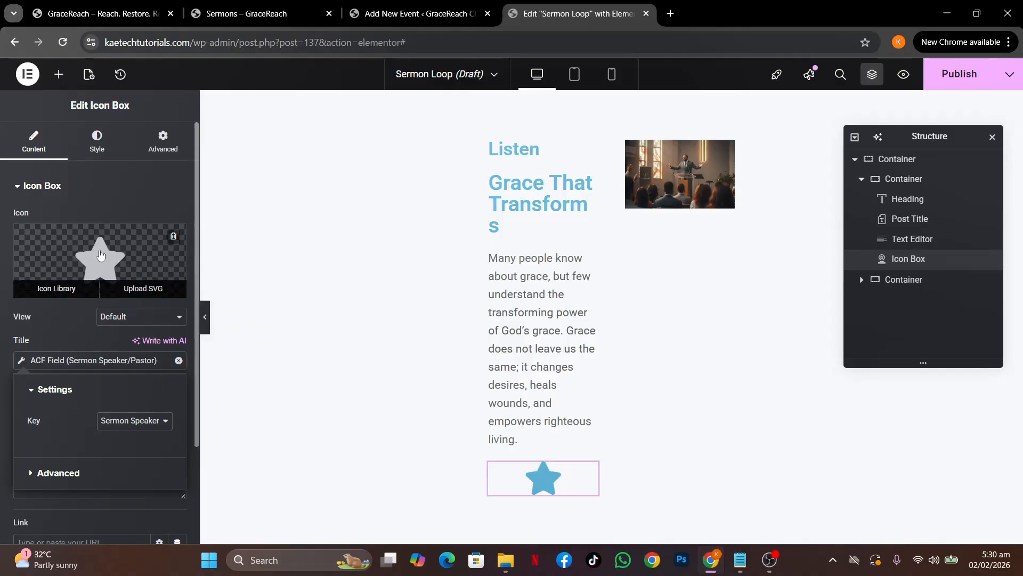
Swap the icon box's star for the User tie icon from the Icon Library
{"action": "left_click", "coordinate": [100, 255]}
{"action": "left_click", "coordinate": [542, 124]}
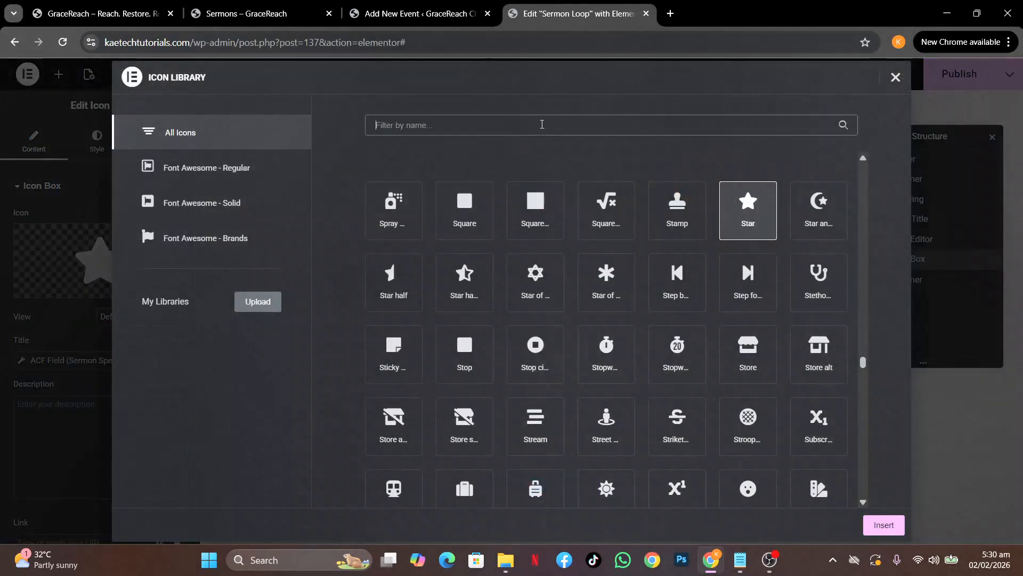
{"action": "type", "text": "user"}
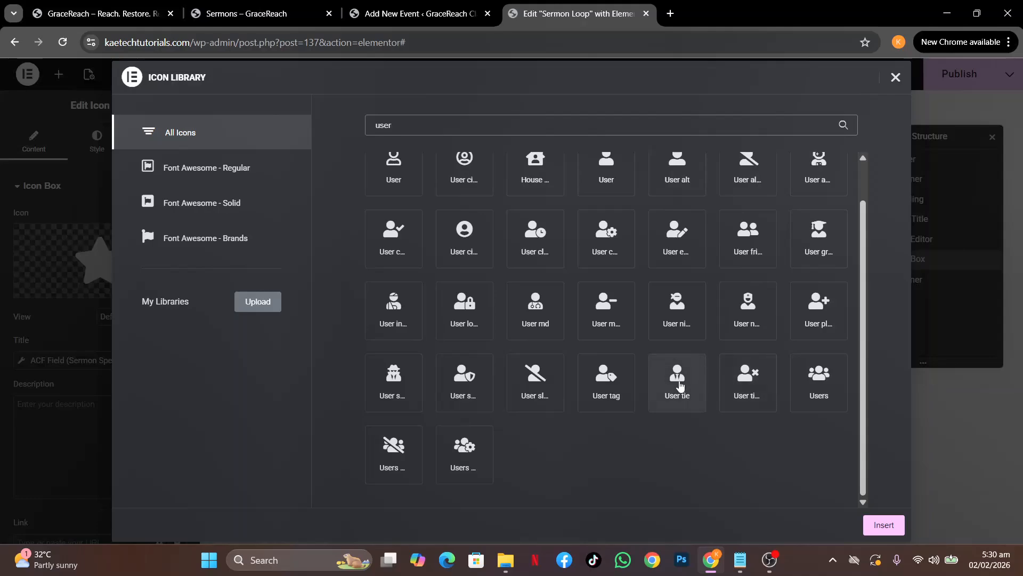
{"action": "left_click", "coordinate": [680, 384]}
{"action": "left_click", "coordinate": [879, 525]}
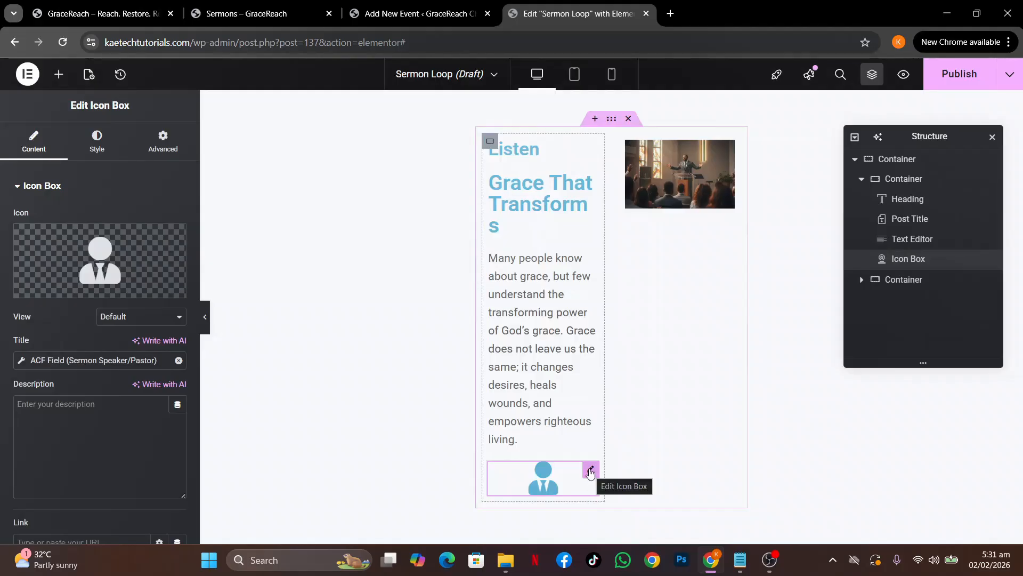
{"action": "left_click", "coordinate": [97, 142]}
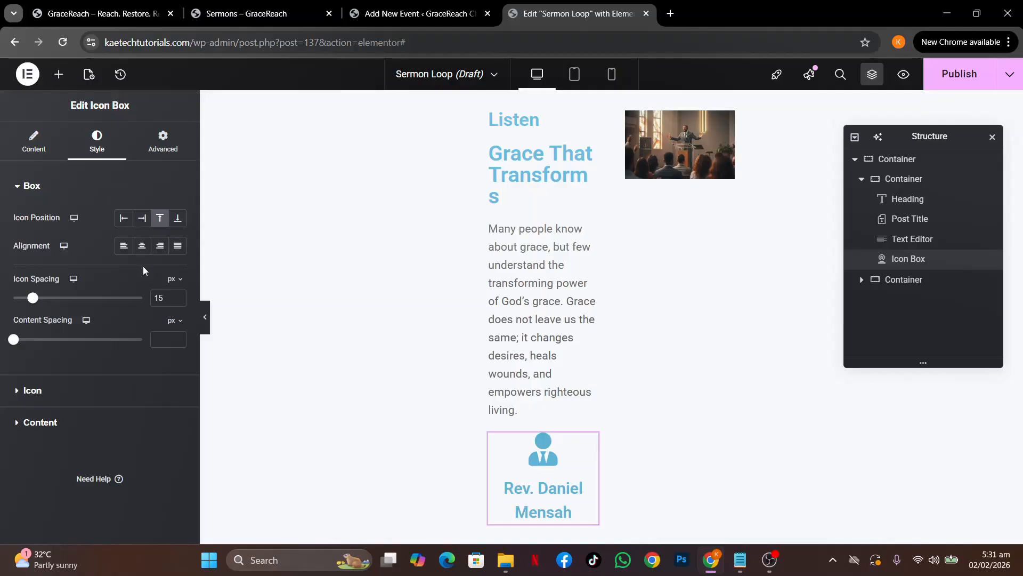
Place the icon at start, vertically centred, and set the title font to Inter 14 px
{"action": "left_click", "coordinate": [123, 218]}
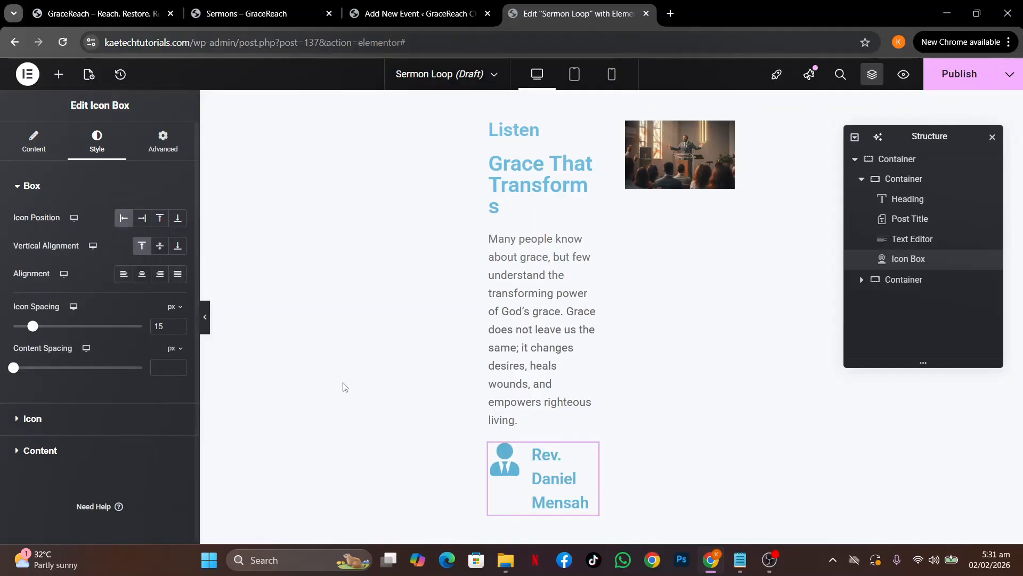
{"action": "left_click", "coordinate": [160, 246]}
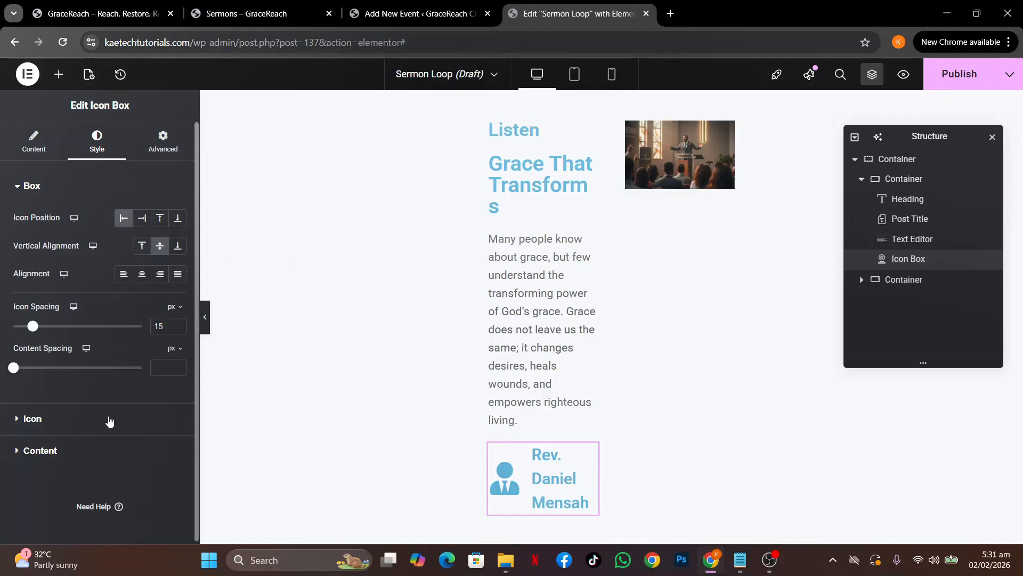
{"action": "left_click", "coordinate": [100, 452]}
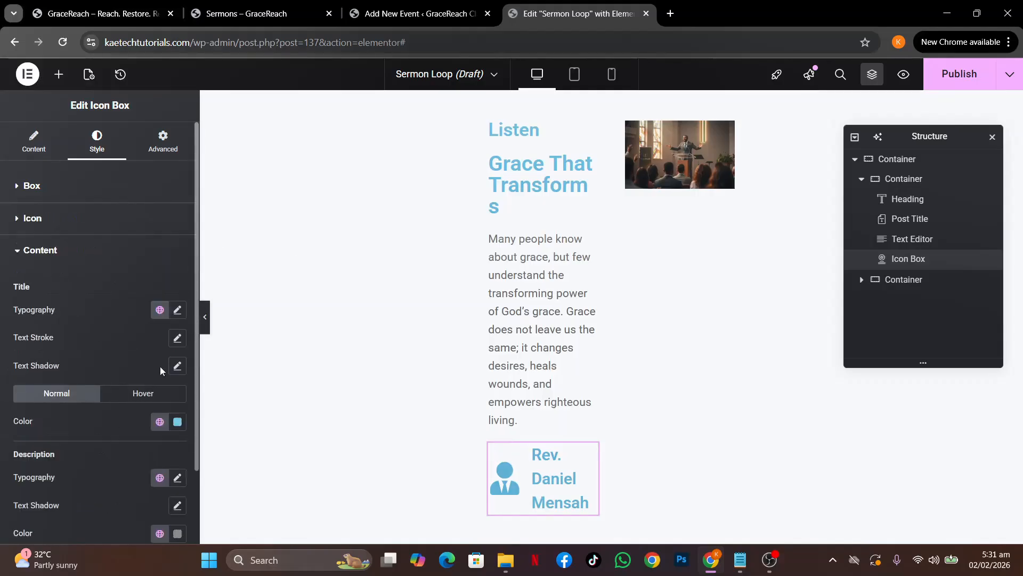
{"action": "left_click", "coordinate": [178, 310]}
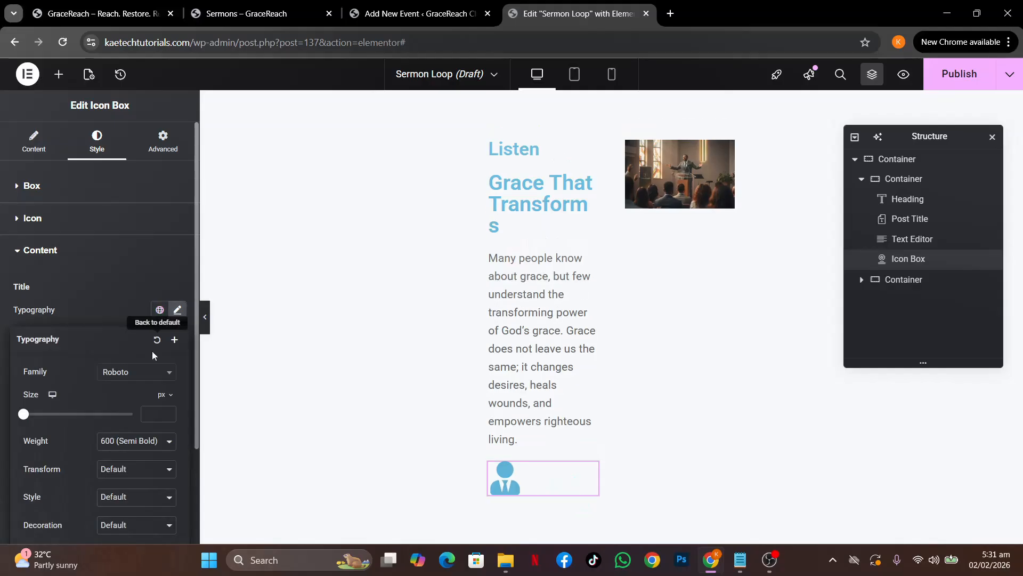
{"action": "left_click", "coordinate": [148, 380]}
{"action": "type", "text": "in"}
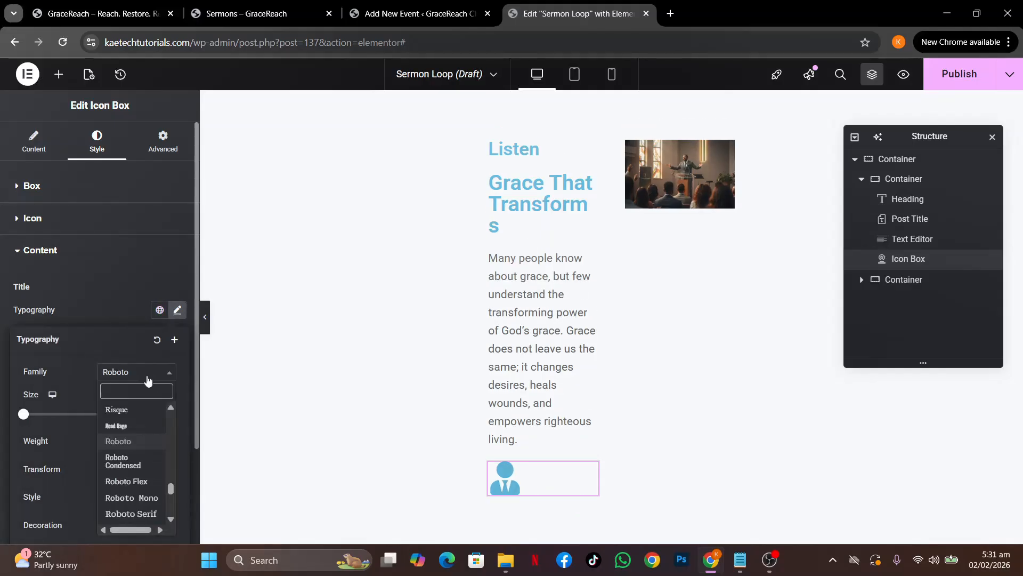
{"action": "type", "text": "ter"}
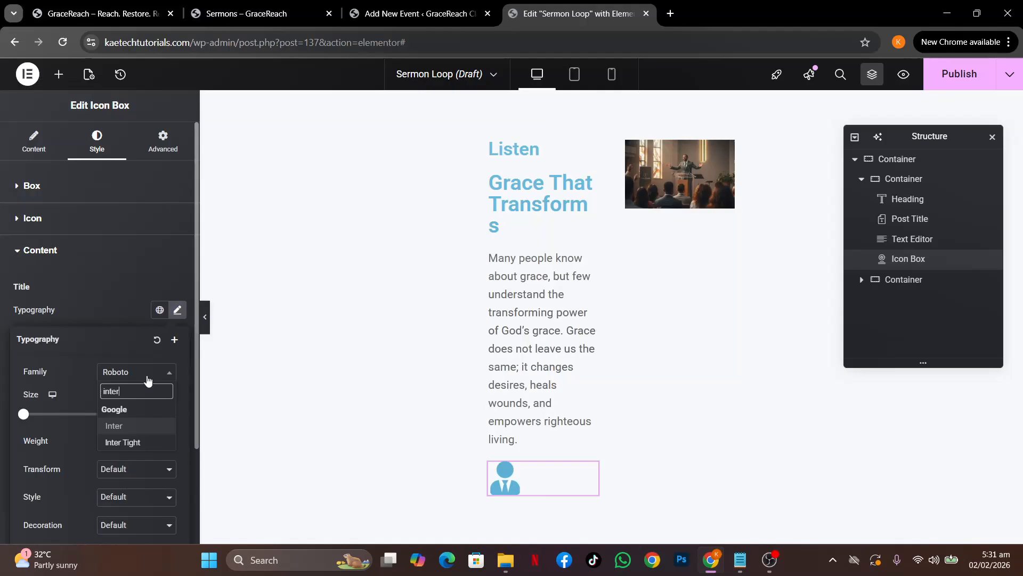
{"action": "left_click", "coordinate": [129, 425]}
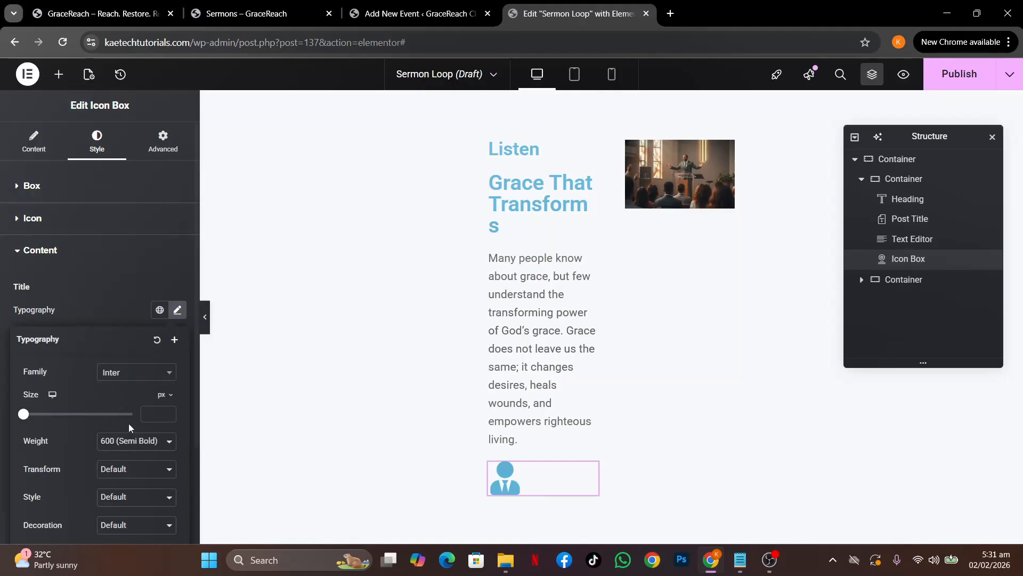
{"action": "left_click", "coordinate": [156, 413]}
{"action": "type", "text": "14"}
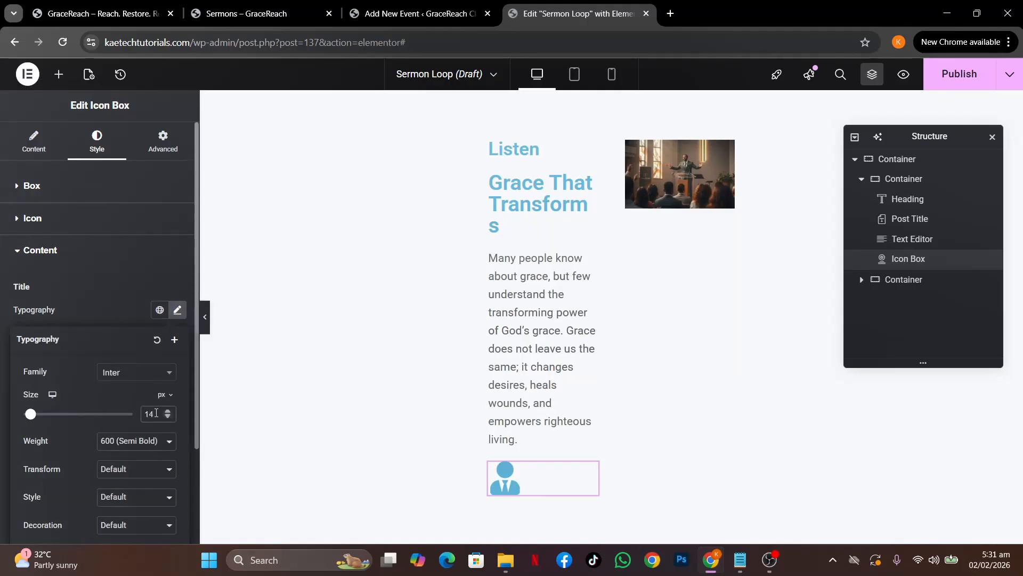
{"action": "left_click", "coordinate": [106, 304]}
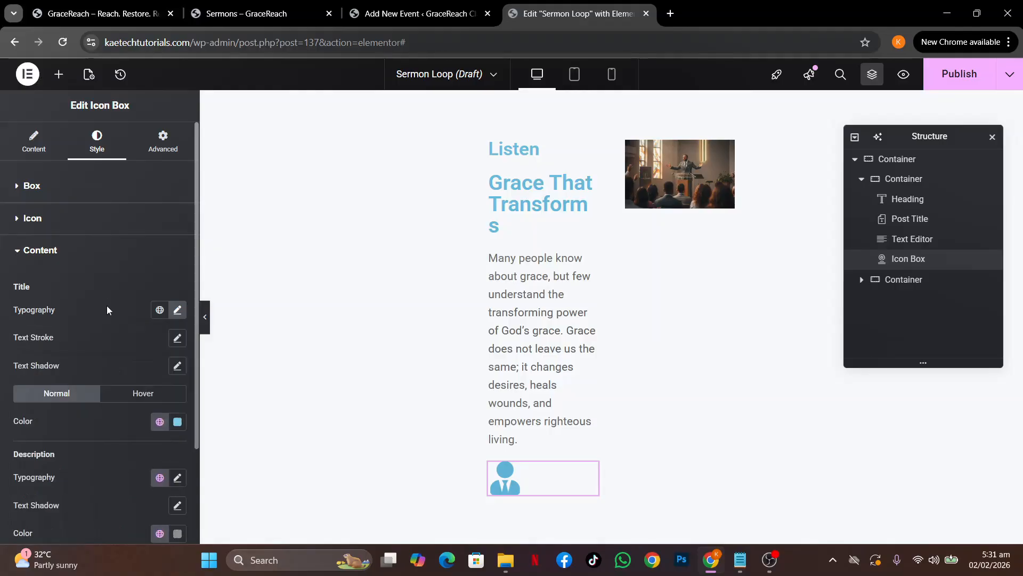
Colour the icon Theme Accent and size it to 25 px
{"action": "left_click", "coordinate": [117, 223]}
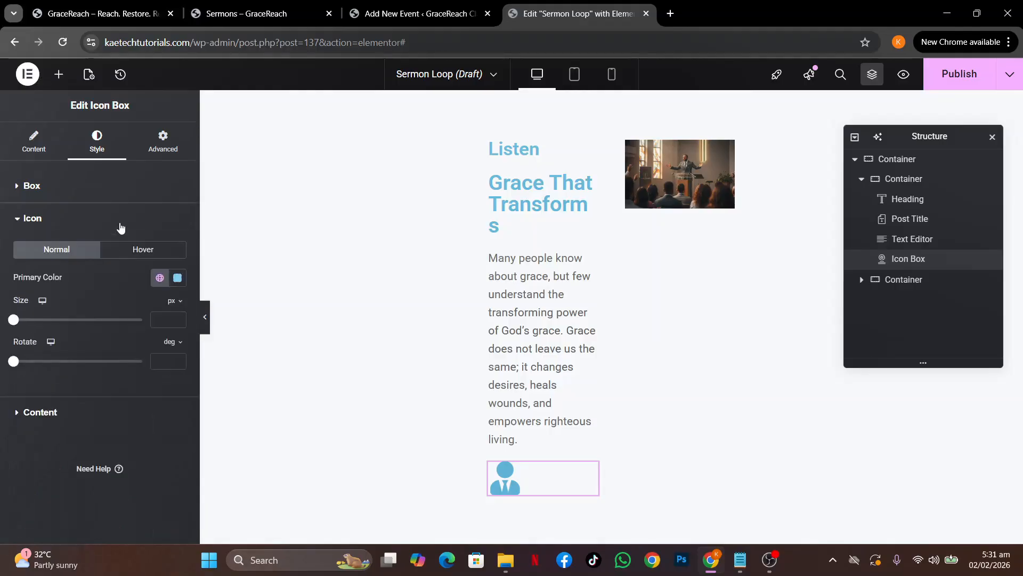
{"action": "left_click", "coordinate": [159, 280]}
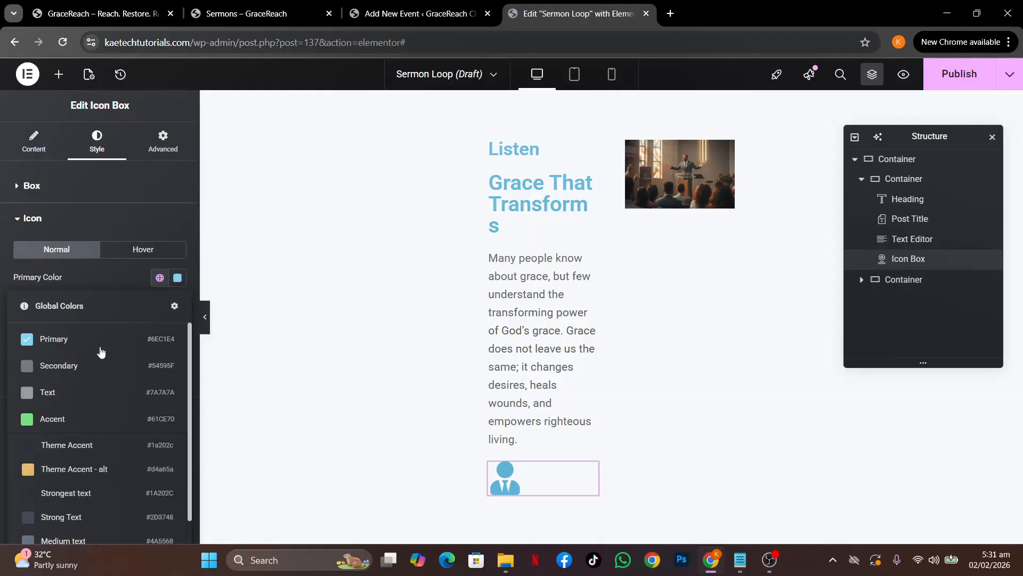
{"action": "left_click", "coordinate": [97, 448]}
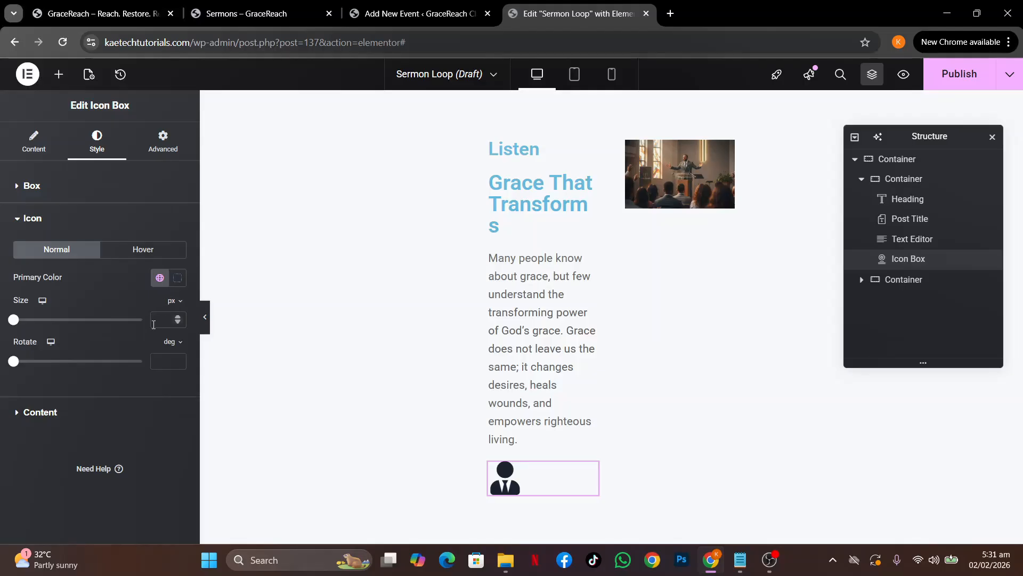
{"action": "type", "text": "15"}
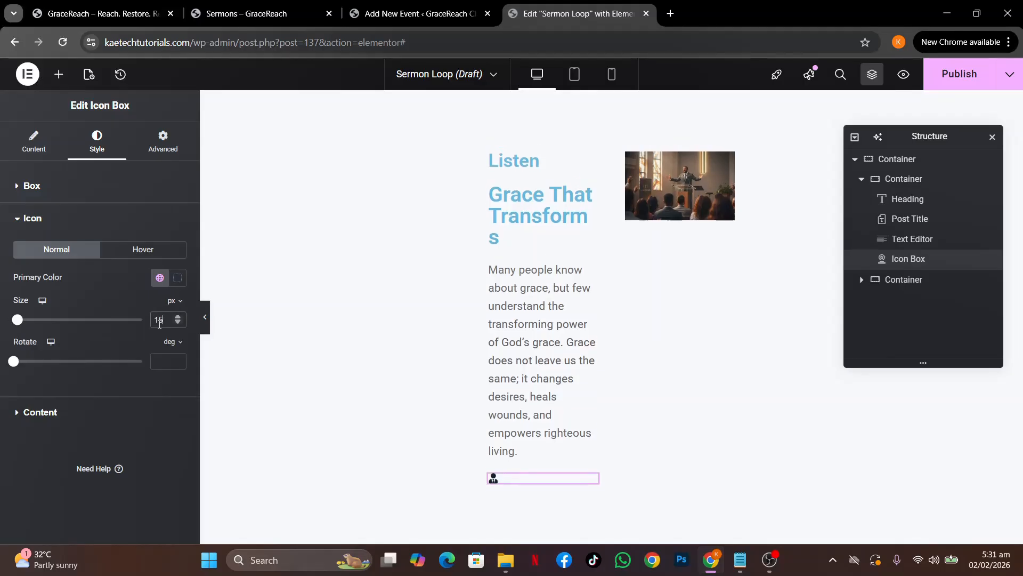
{"action": "key", "text": "BackSpace"}
{"action": "key", "text": "BackSpace"}
{"action": "type", "text": "25"}
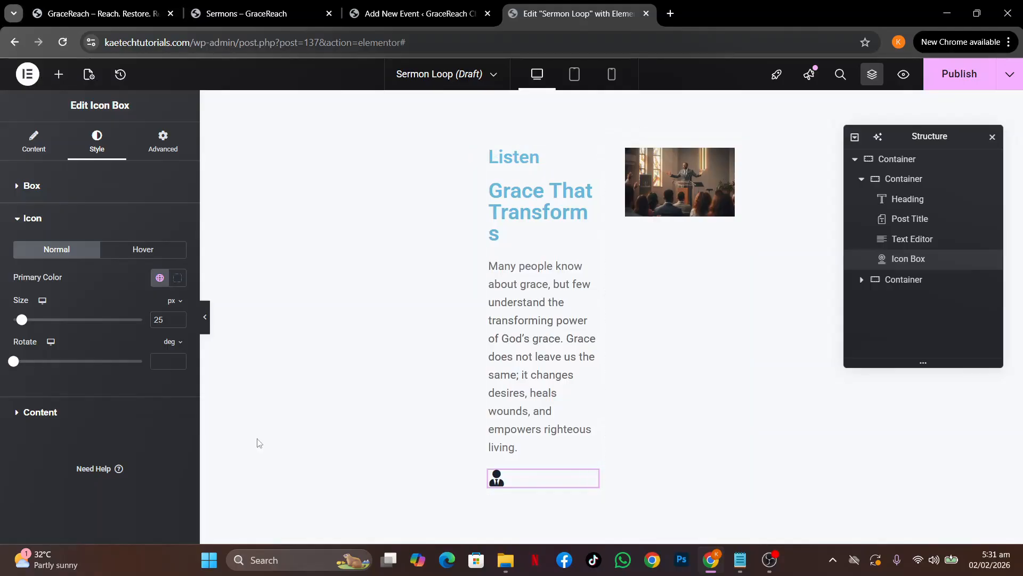
Set the icon box title colour to Strongest text
{"action": "left_click", "coordinate": [105, 406]}
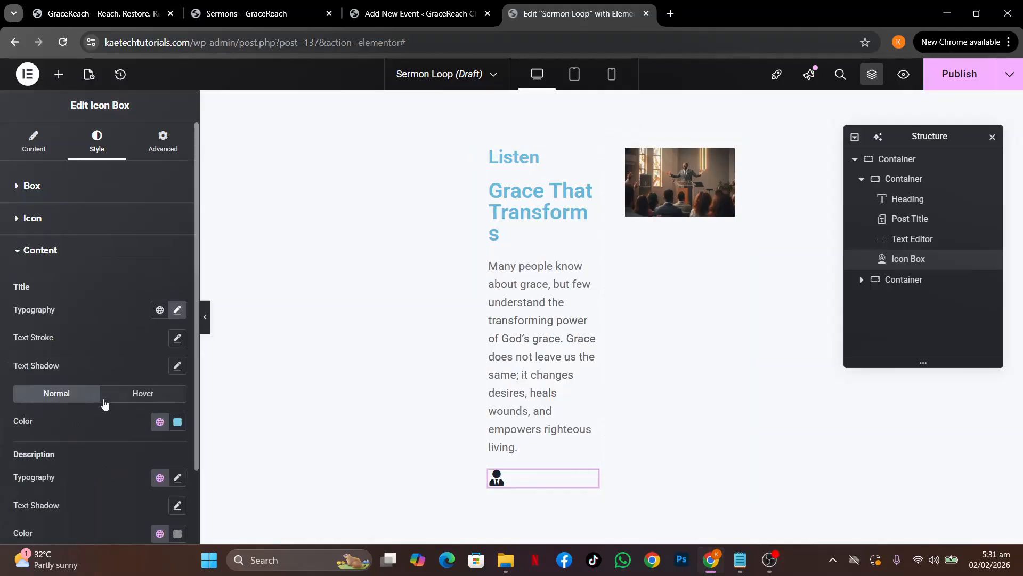
{"action": "scroll", "coordinate": [111, 425], "scroll_direction": "down", "scroll_amount": 2}
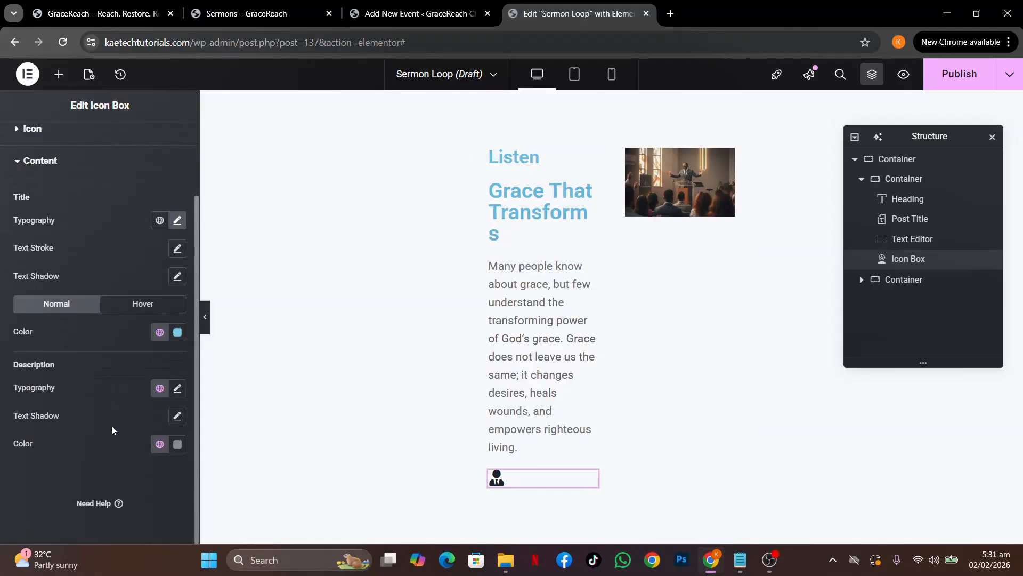
{"action": "left_click", "coordinate": [158, 331]}
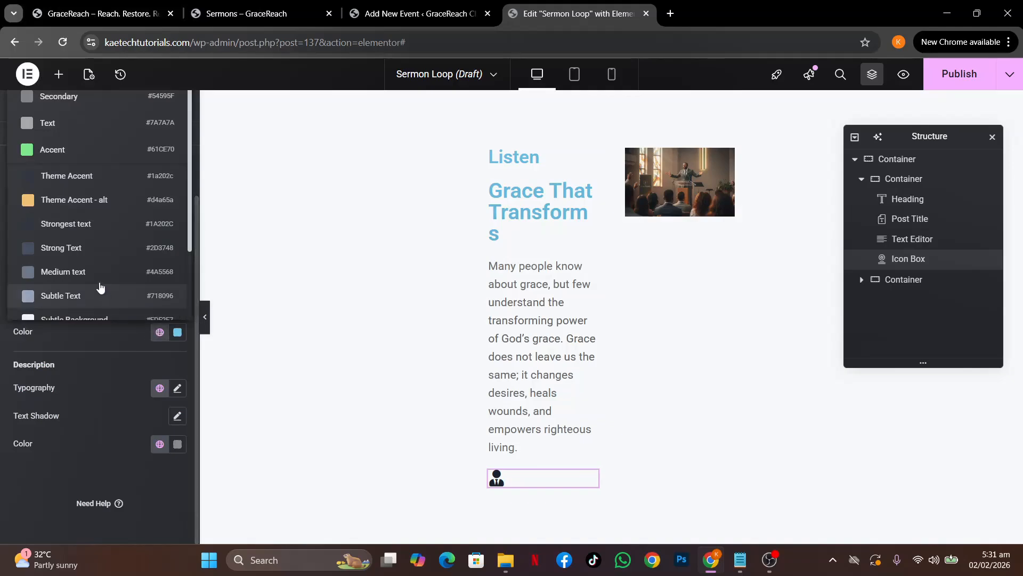
{"action": "left_click", "coordinate": [95, 228]}
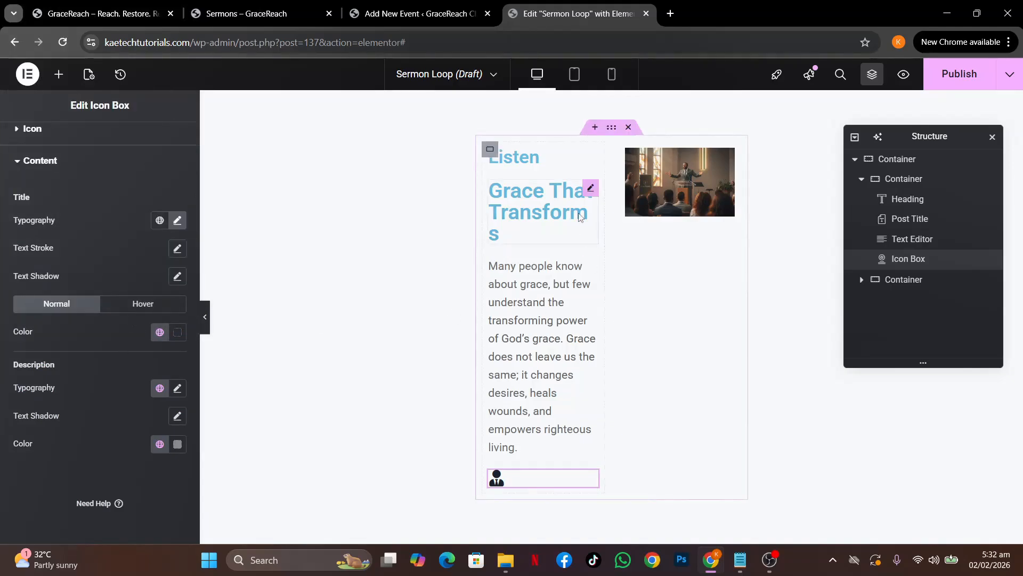
{"action": "left_click", "coordinate": [591, 191]}
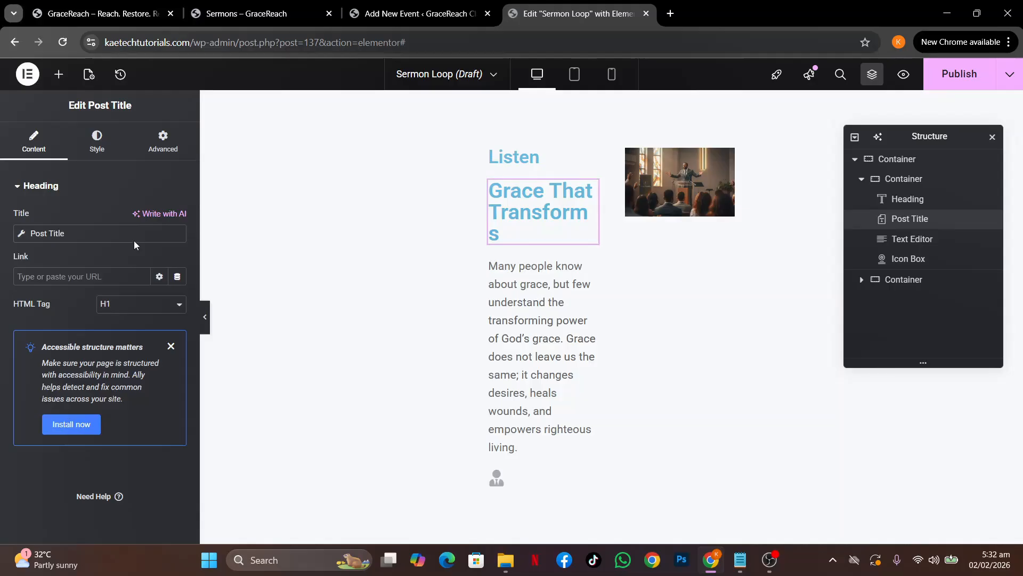
Set the sermon title's typography to Playfair Display at 45 px
{"action": "left_click", "coordinate": [96, 142]}
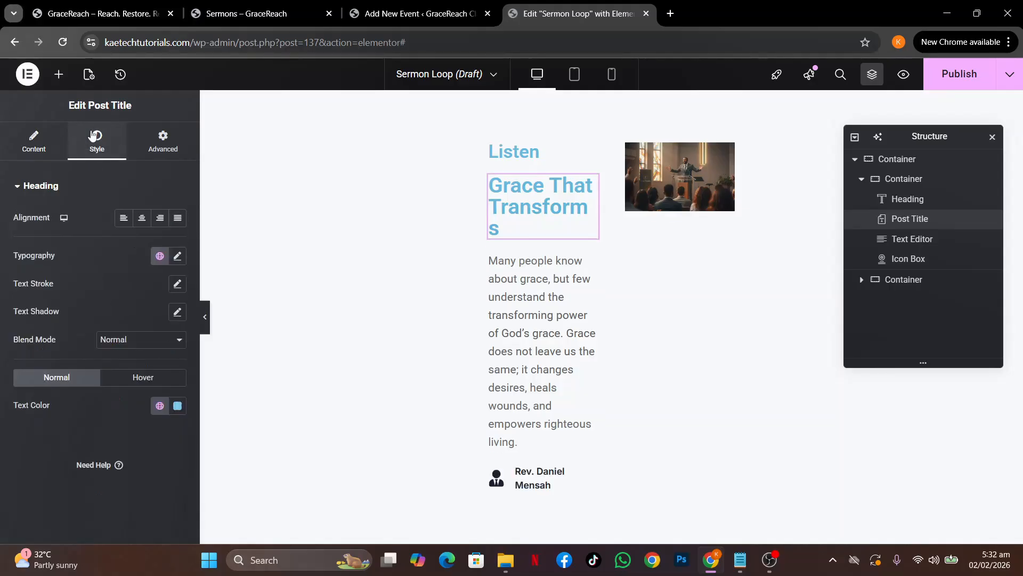
{"action": "left_click", "coordinate": [177, 256]}
{"action": "left_click", "coordinate": [137, 320]}
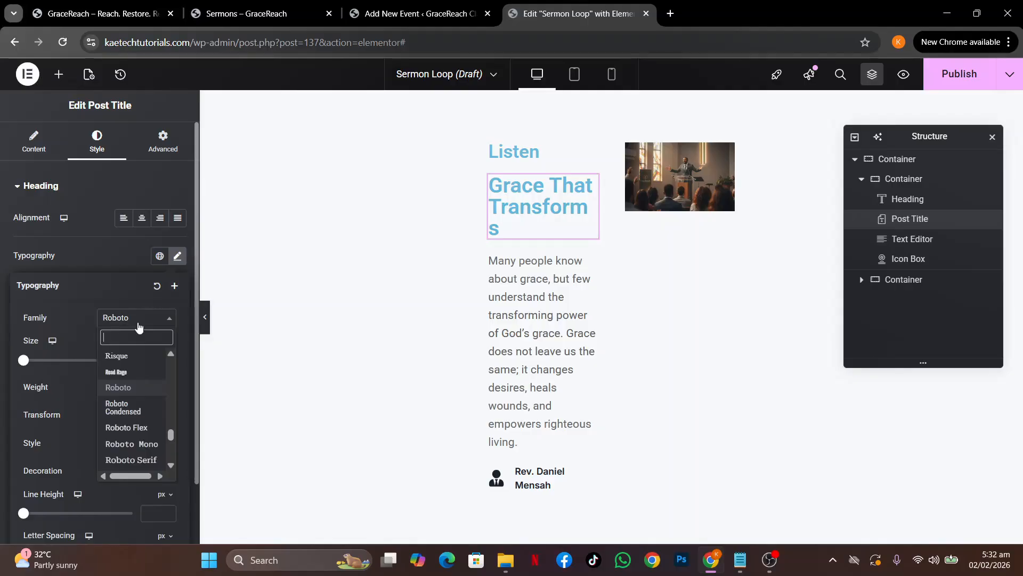
{"action": "type", "text": "play"}
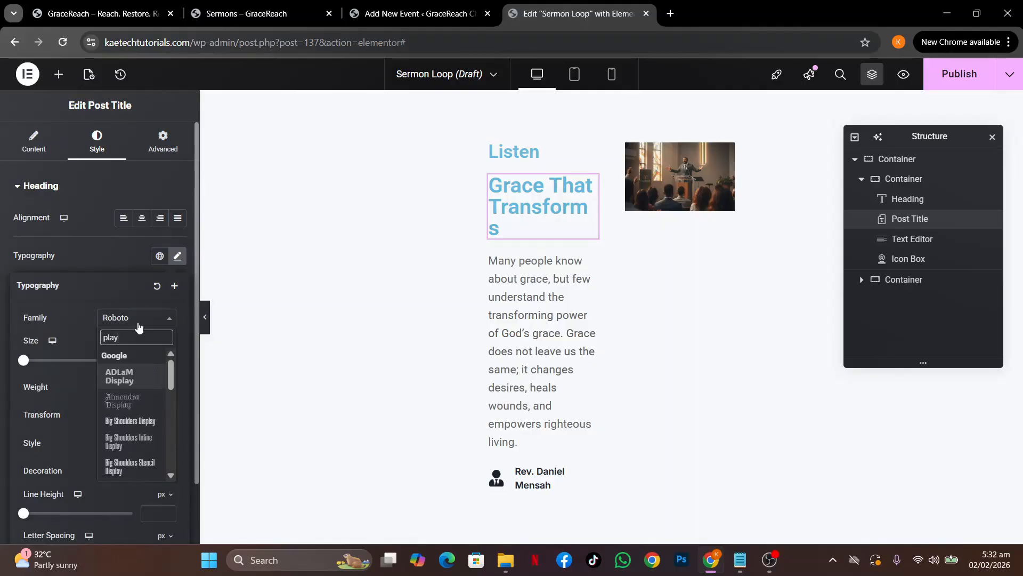
{"action": "type", "text": "fa"}
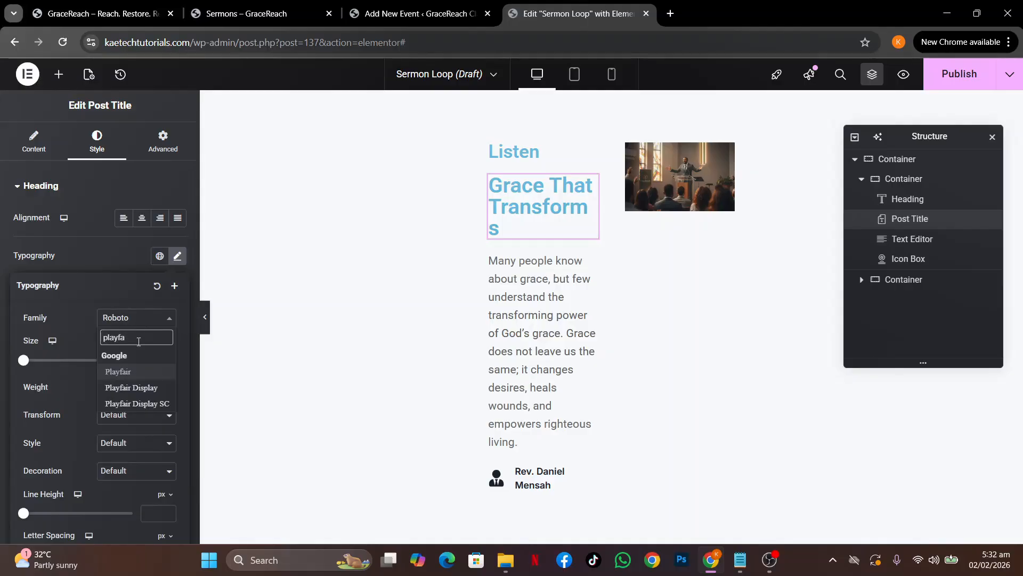
{"action": "left_click", "coordinate": [132, 392]}
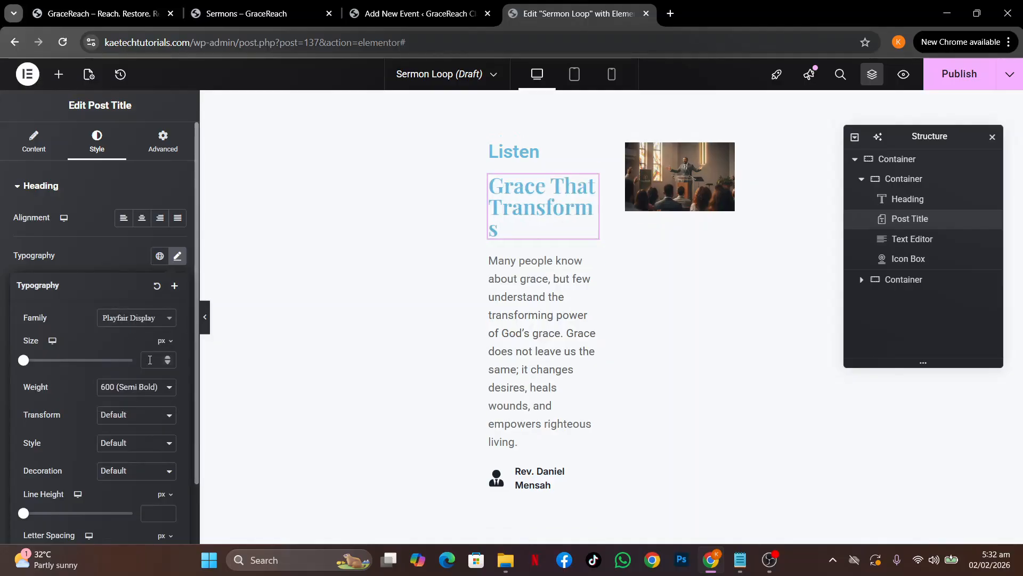
{"action": "type", "text": "45"}
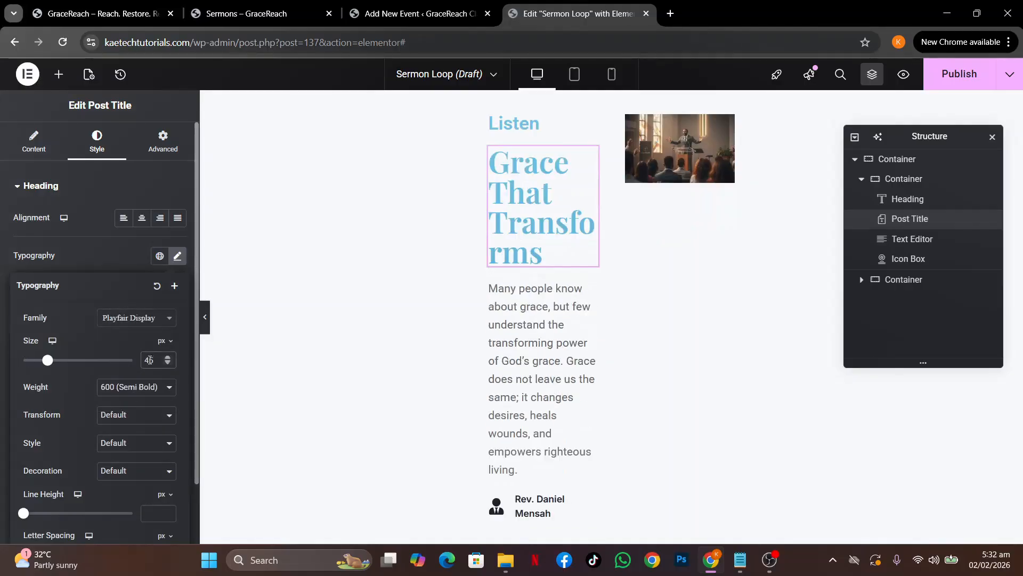
{"action": "left_click", "coordinate": [116, 255]}
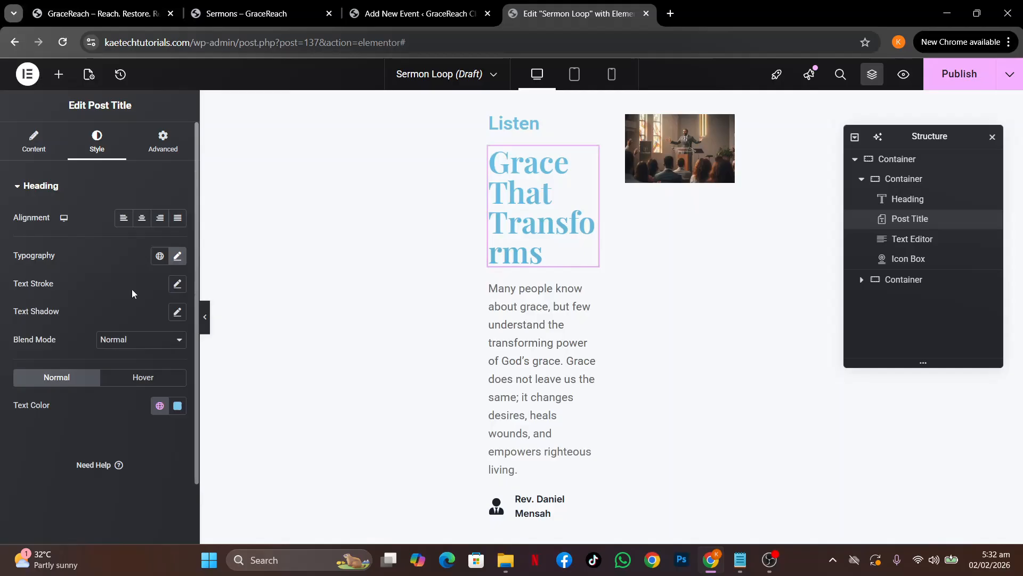
Colour the sermon title with the global Strongest text colour
{"action": "left_click", "coordinate": [158, 406]}
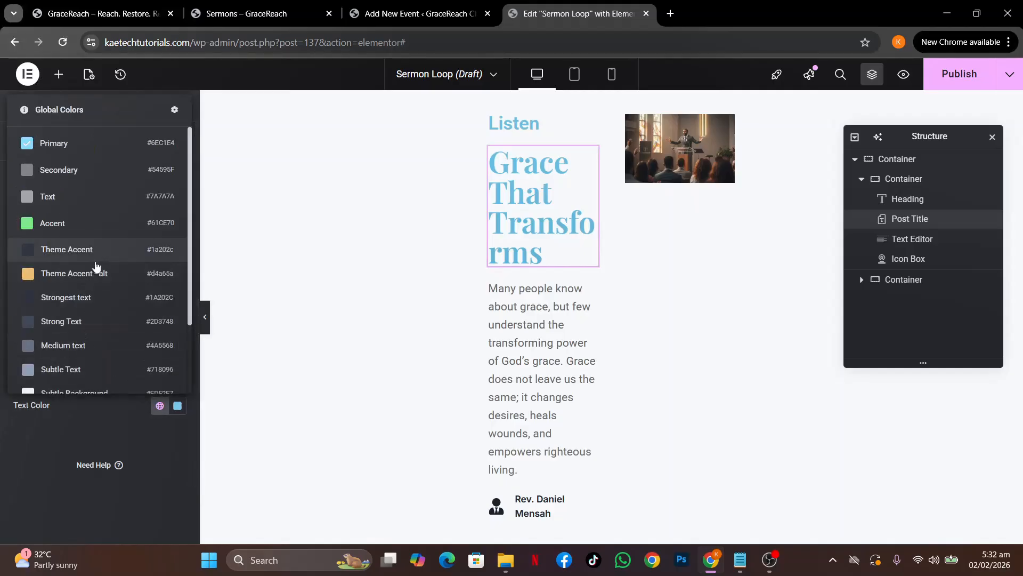
{"action": "left_click", "coordinate": [90, 303]}
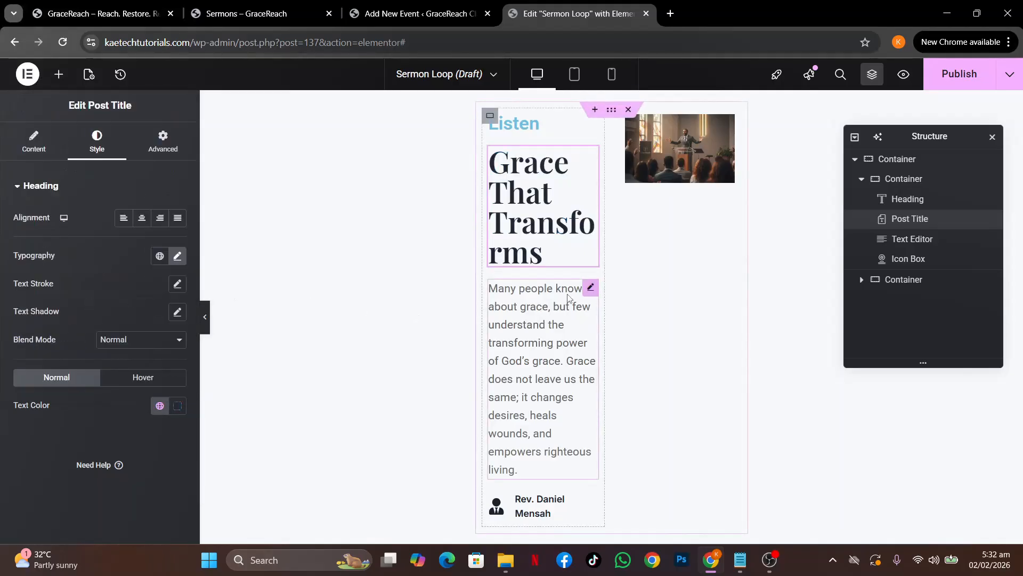
{"action": "left_click", "coordinate": [591, 289]}
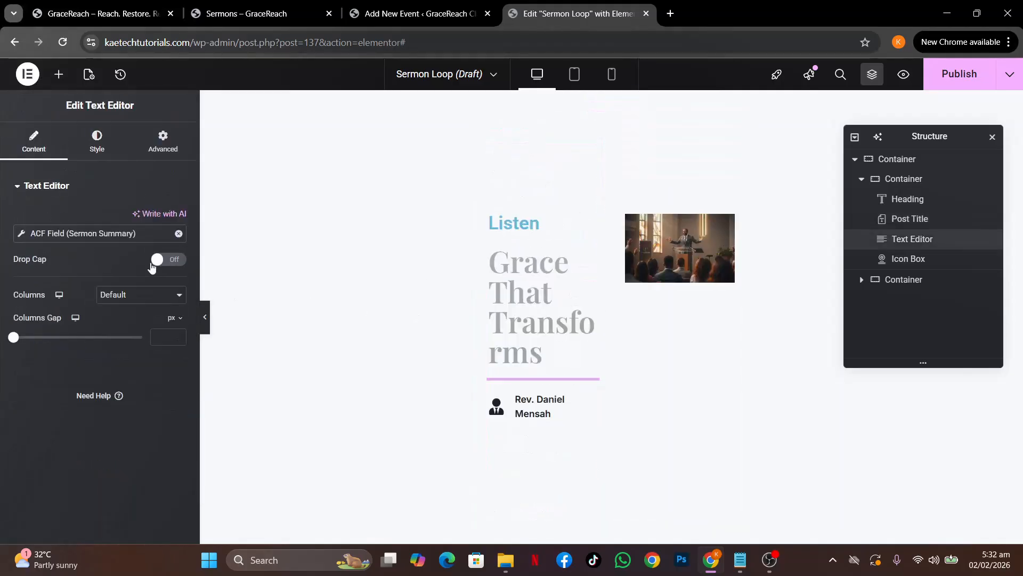
Give the summary text a darker global text colour
{"action": "left_click", "coordinate": [116, 156]}
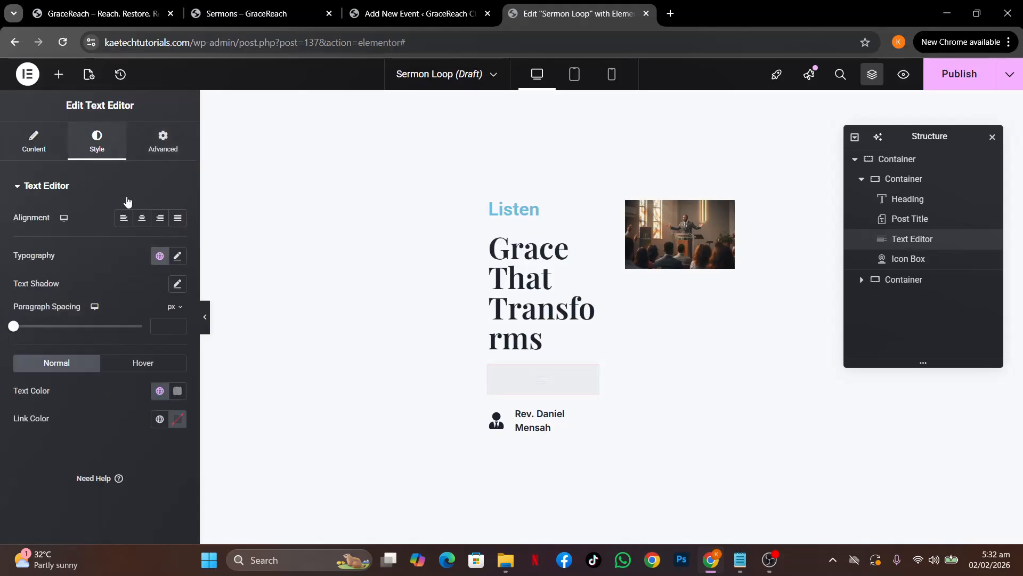
{"action": "left_click", "coordinate": [160, 392]}
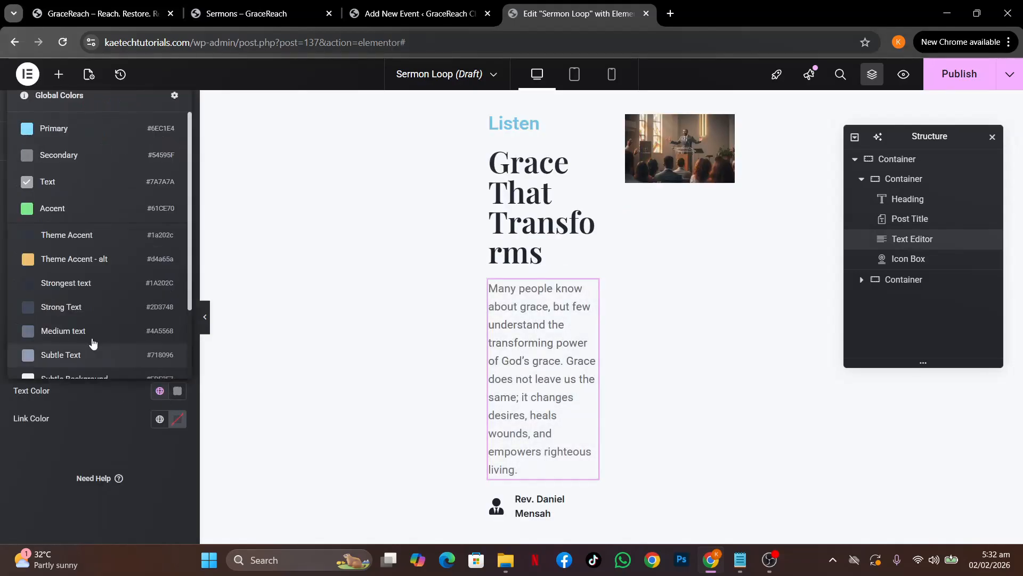
{"action": "left_click", "coordinate": [91, 277]}
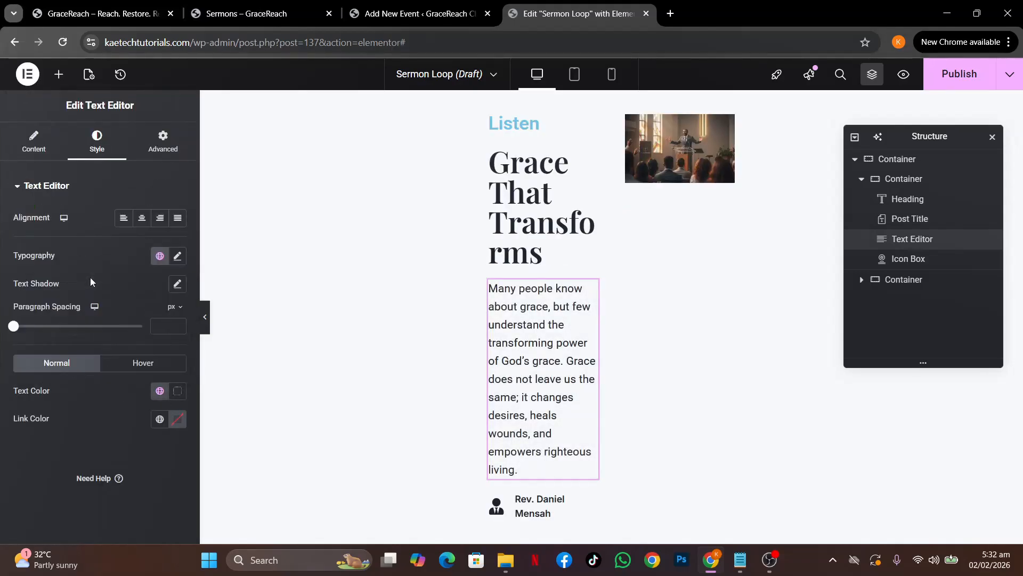
Set the summary text typography to Inter at 17 px
{"action": "left_click", "coordinate": [179, 256]}
{"action": "left_click", "coordinate": [152, 320]}
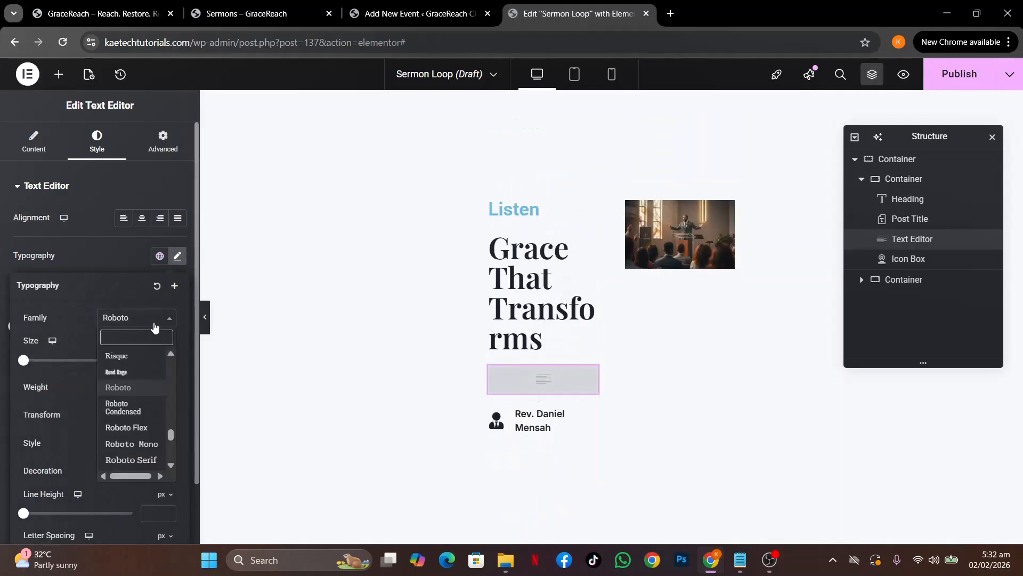
{"action": "type", "text": "inter"}
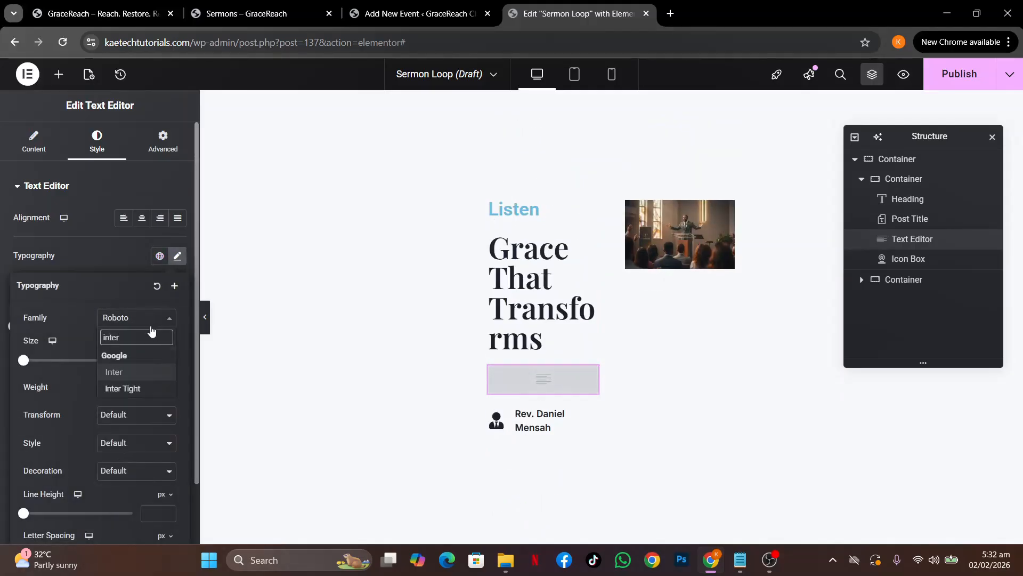
{"action": "left_click", "coordinate": [127, 373]}
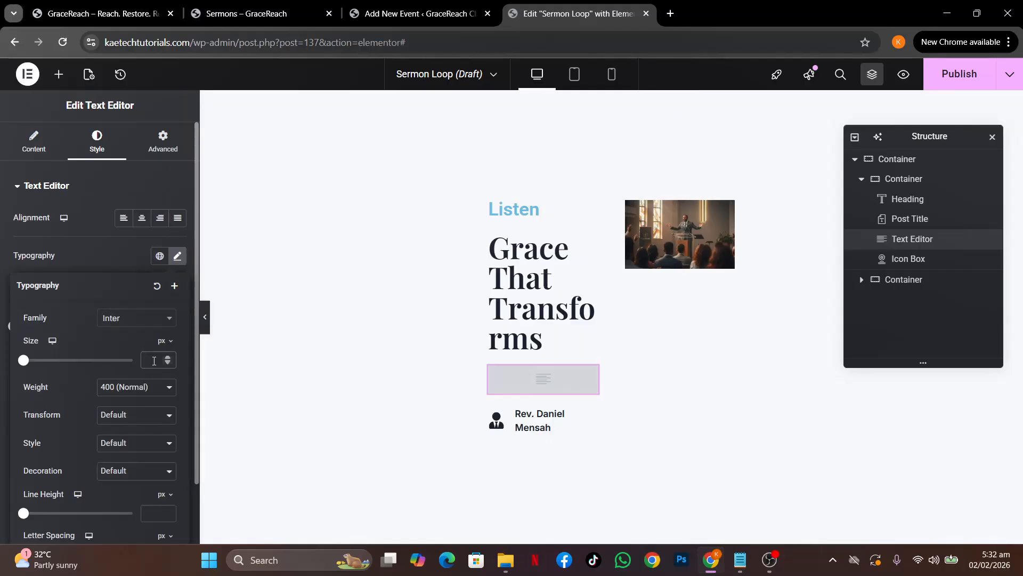
{"action": "type", "text": "17"}
{"action": "left_click", "coordinate": [110, 250]}
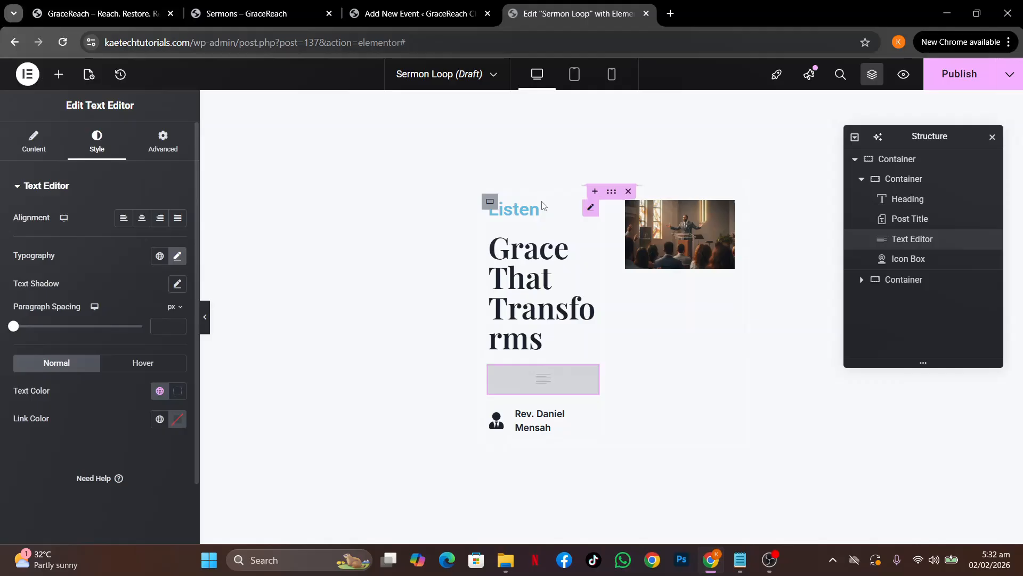
{"action": "left_click", "coordinate": [591, 210]}
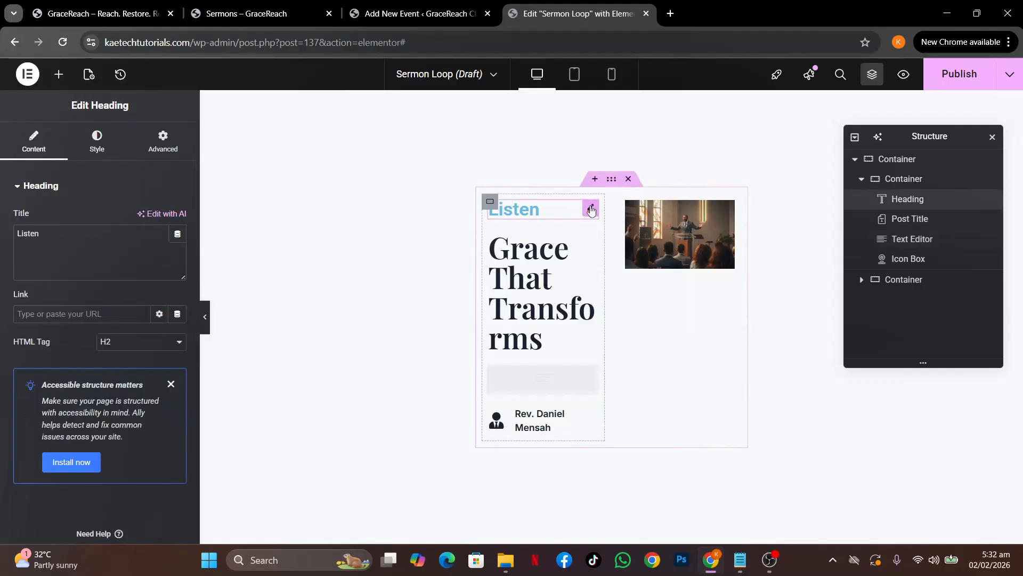
Set the Listen heading's typography to Inter at 17 px
{"action": "left_click", "coordinate": [97, 142]}
{"action": "left_click", "coordinate": [178, 256]}
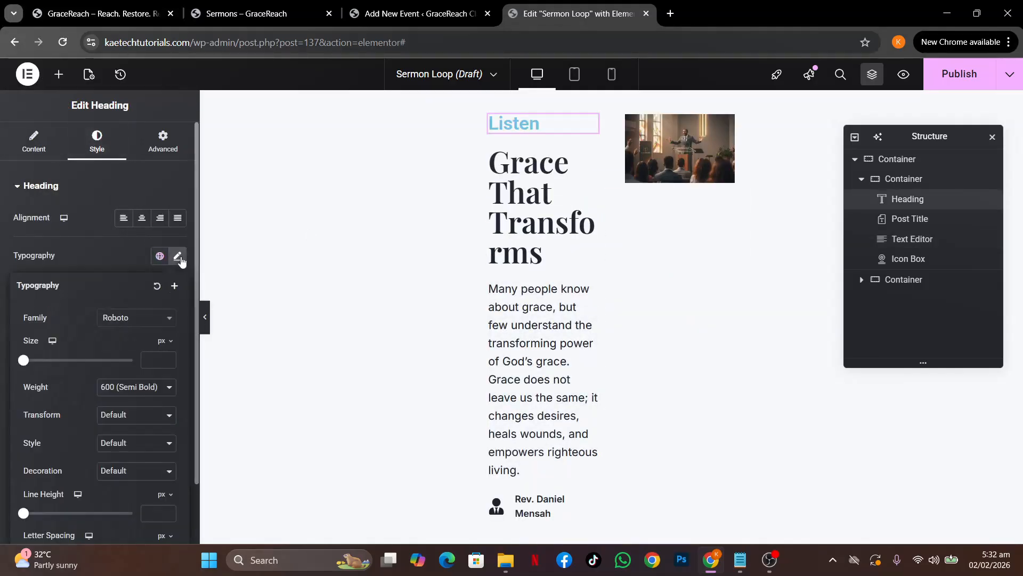
{"action": "left_click", "coordinate": [149, 326]}
{"action": "type", "text": "inter"}
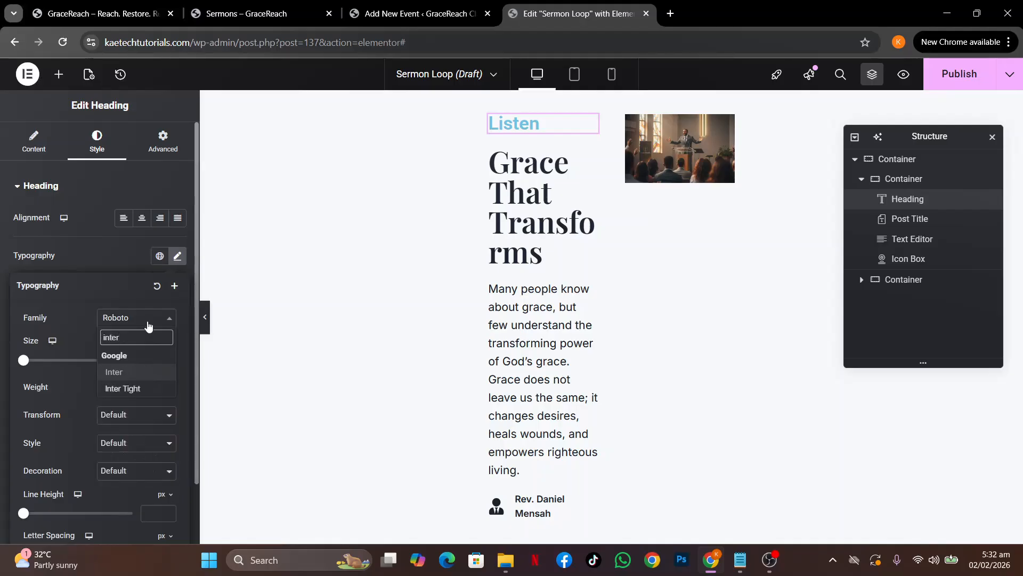
{"action": "left_click", "coordinate": [147, 373]}
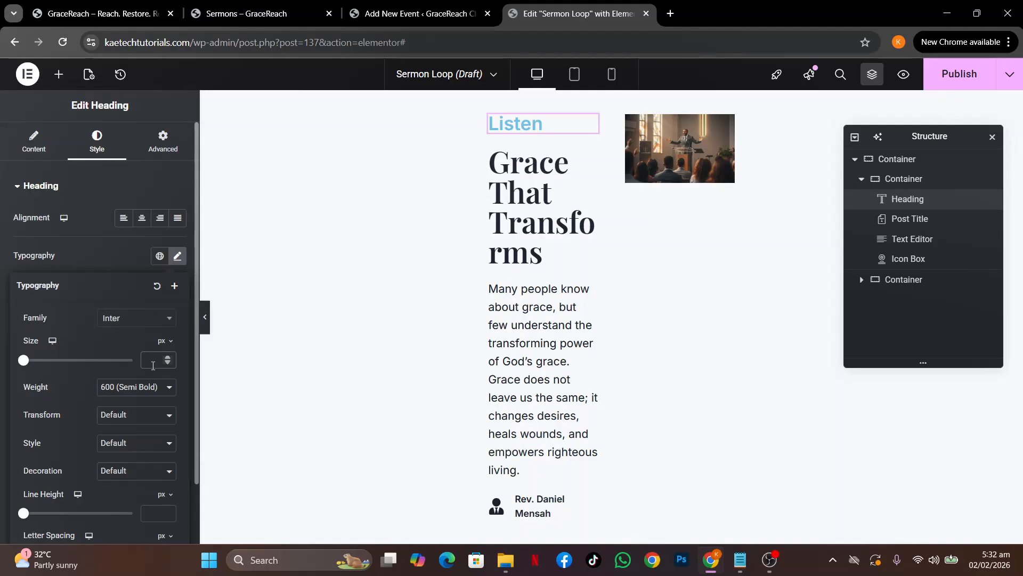
{"action": "left_click", "coordinate": [153, 360]}
{"action": "type", "text": "17"}
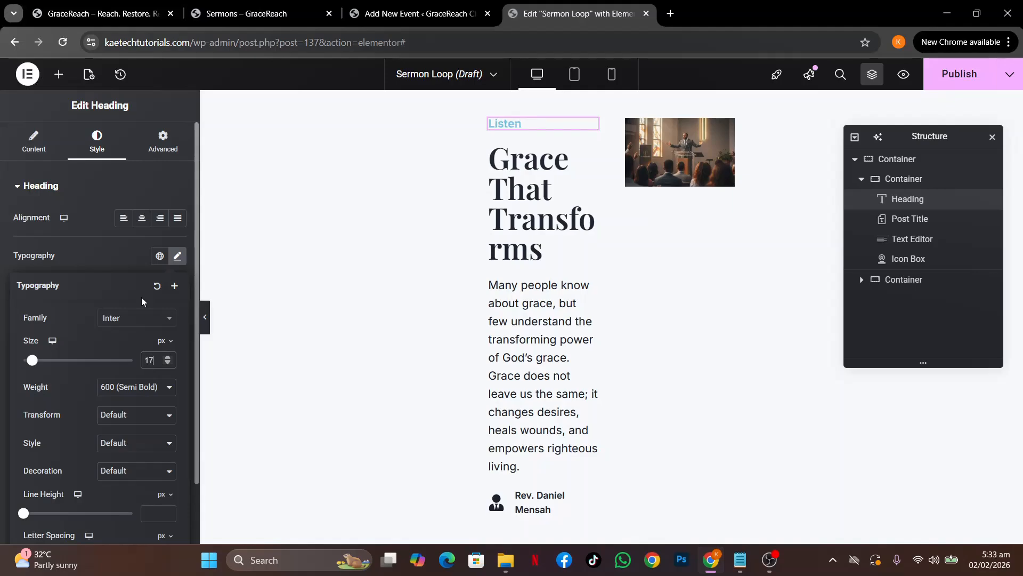
{"action": "left_click", "coordinate": [122, 257]}
Give the Listen heading a dark global text colour
{"action": "left_click", "coordinate": [159, 405]}
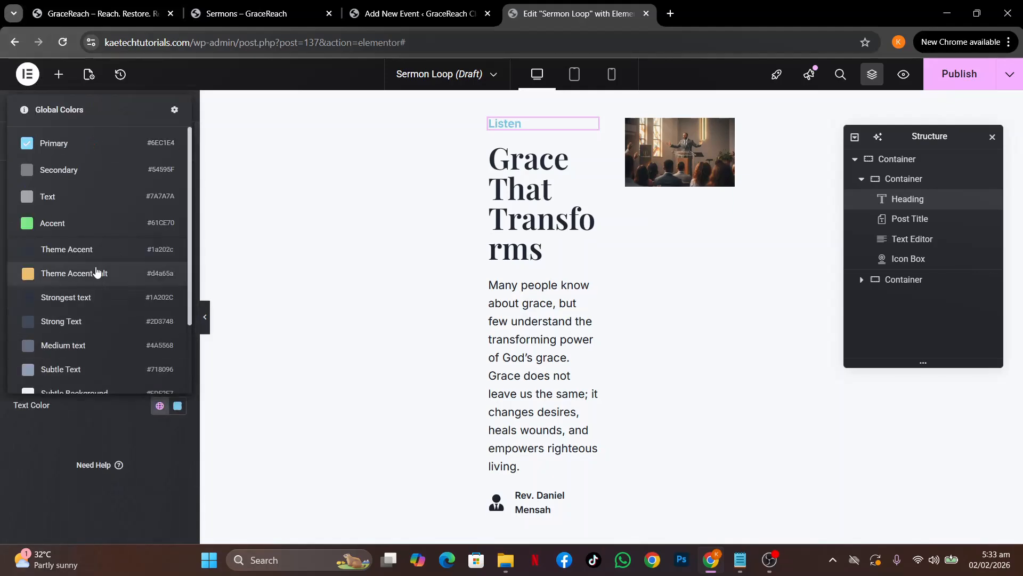
{"action": "left_click", "coordinate": [96, 251]}
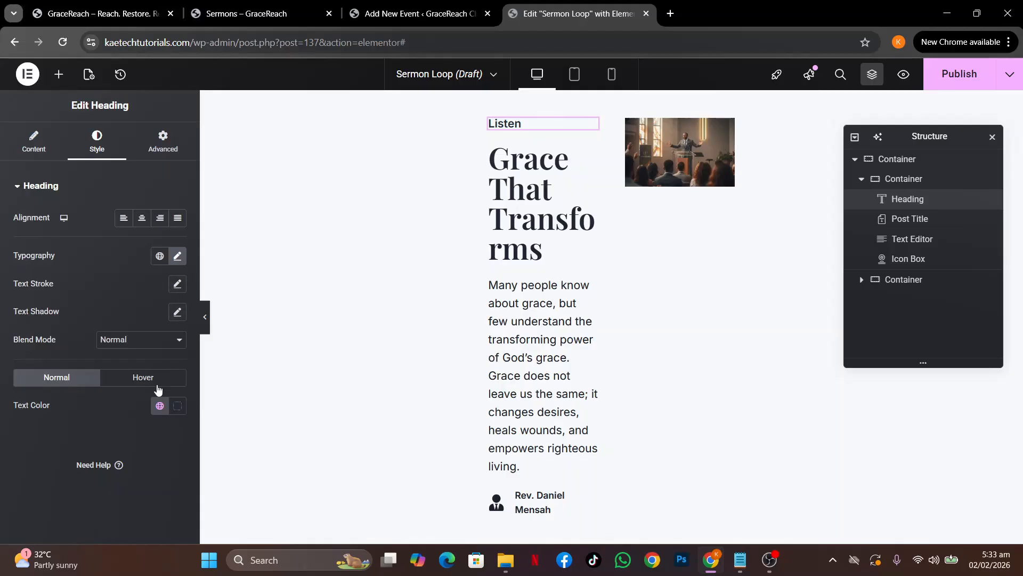
{"action": "left_click", "coordinate": [160, 405]}
{"action": "left_click", "coordinate": [122, 299]}
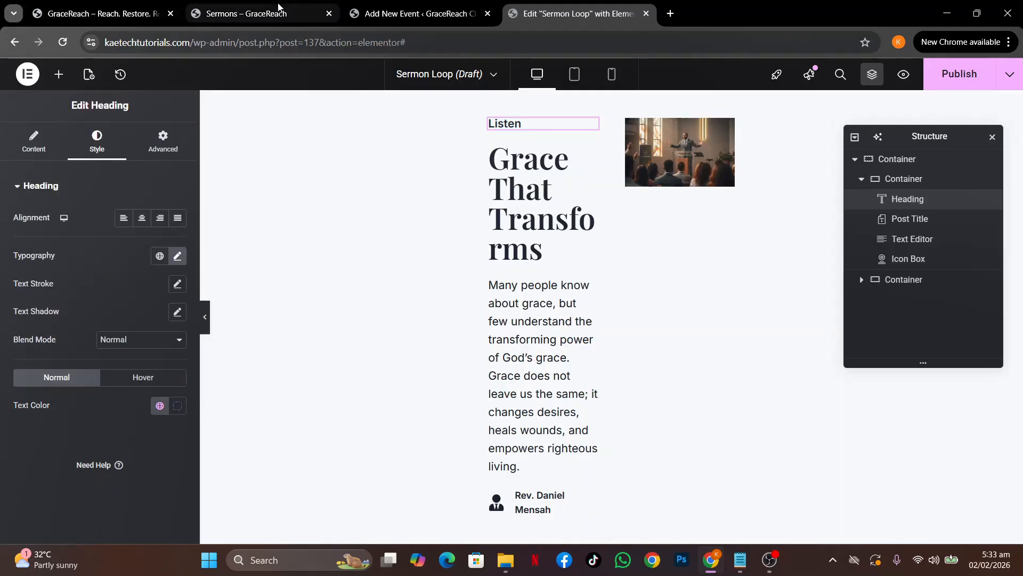
{"action": "left_click", "coordinate": [251, 14]}
Review the live Sermons page, then return to the Sermon Loop template editor
{"action": "scroll", "coordinate": [333, 190], "scroll_direction": "up", "scroll_amount": 4}
{"action": "scroll", "coordinate": [333, 190], "scroll_direction": "down", "scroll_amount": 2}
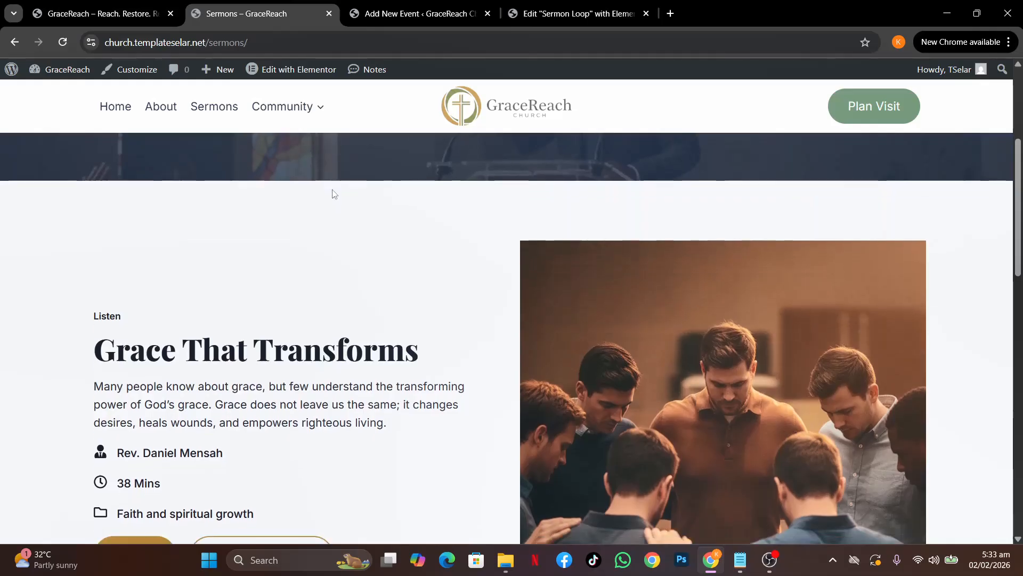
{"action": "left_click", "coordinate": [539, 15]}
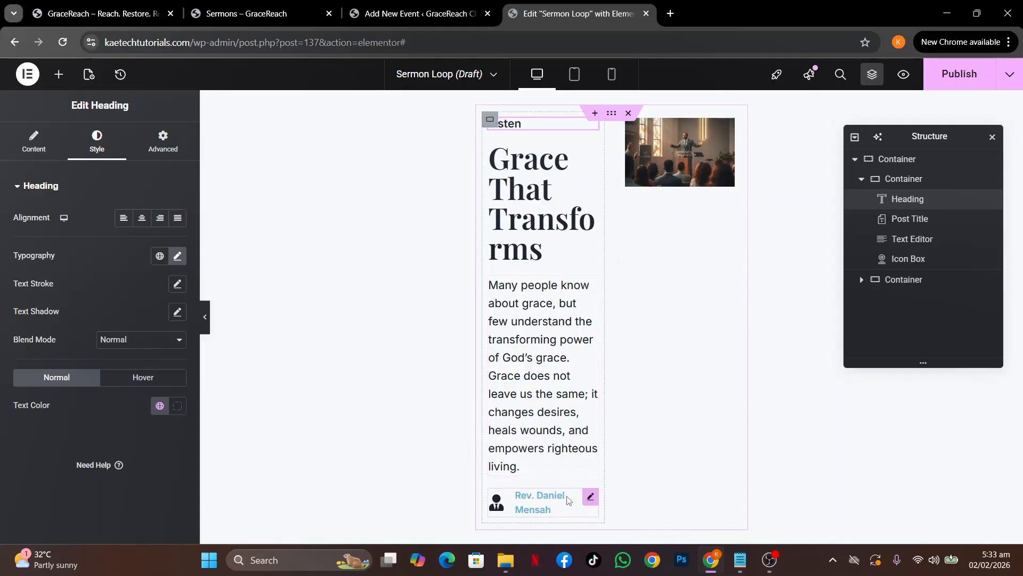
Set the preacher icon box's title hover colour to global Strongest text
{"action": "left_click", "coordinate": [589, 496]}
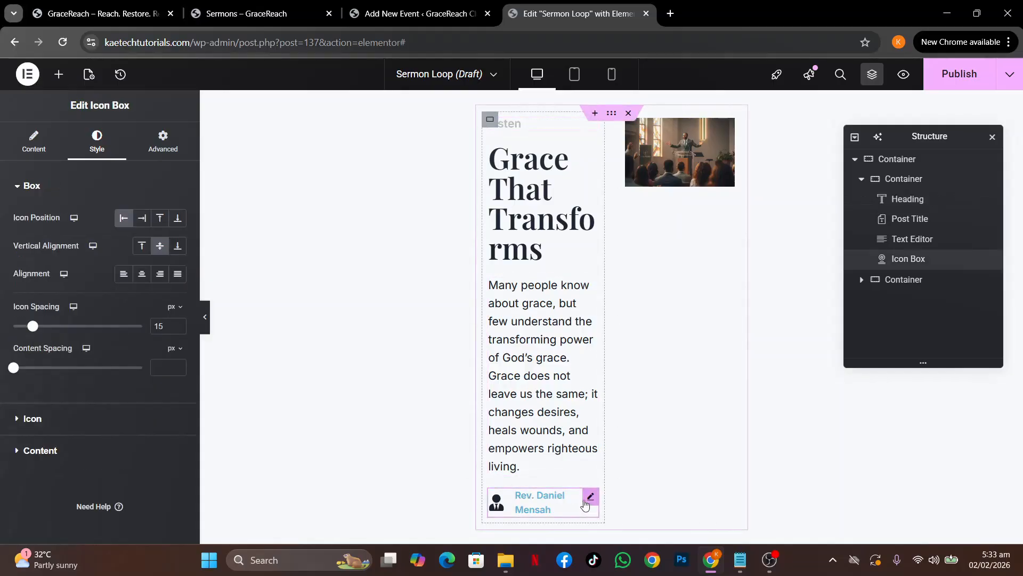
{"action": "left_click", "coordinate": [95, 447]}
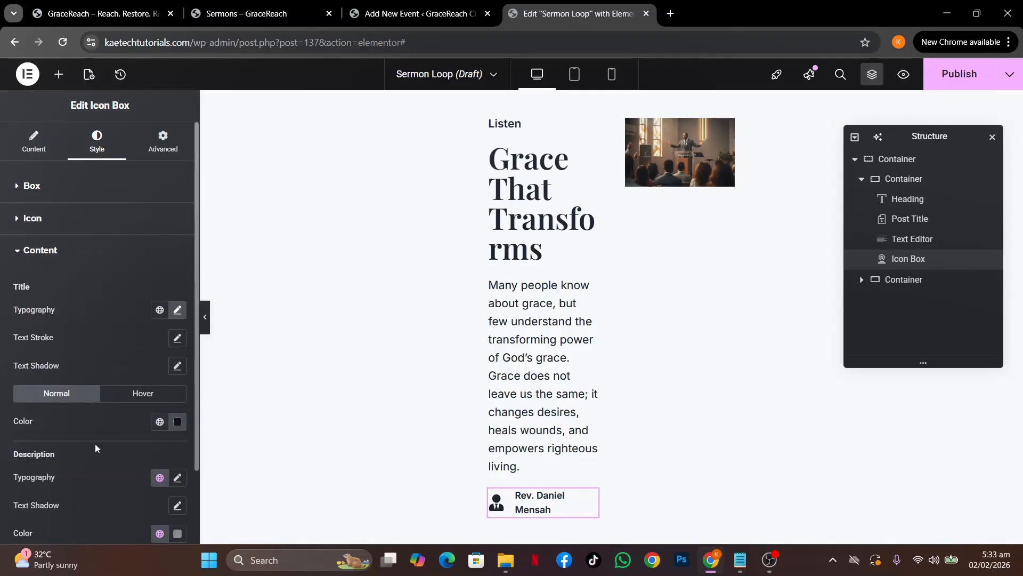
{"action": "left_click", "coordinate": [121, 394]}
{"action": "left_click", "coordinate": [160, 421]}
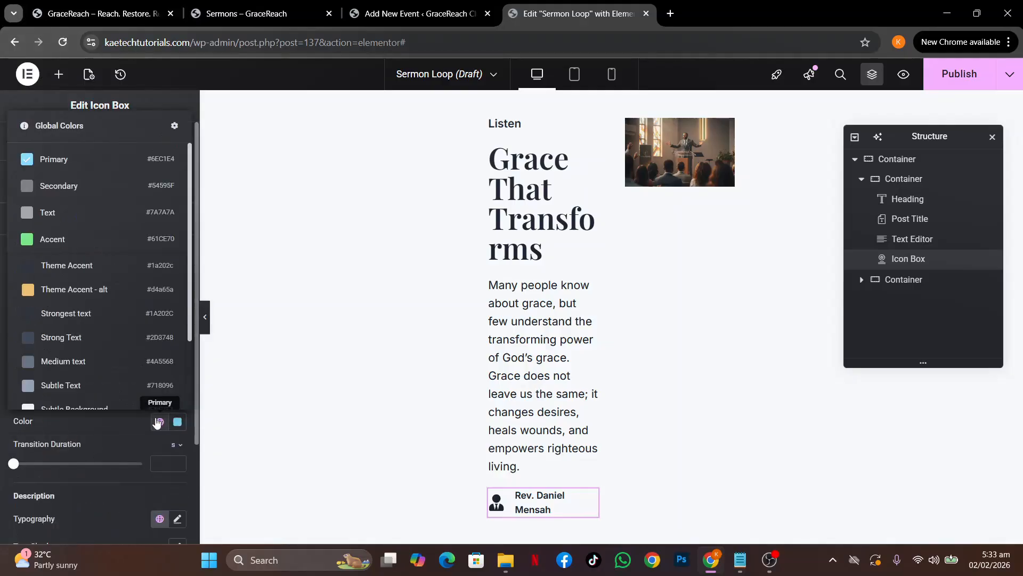
{"action": "left_click", "coordinate": [83, 316]}
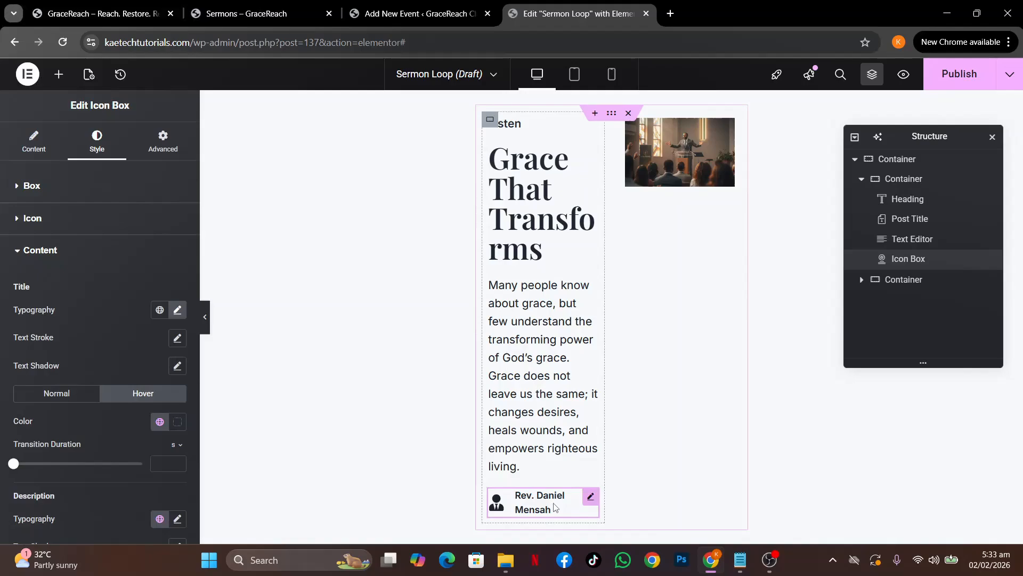
{"action": "right_click", "coordinate": [590, 495]}
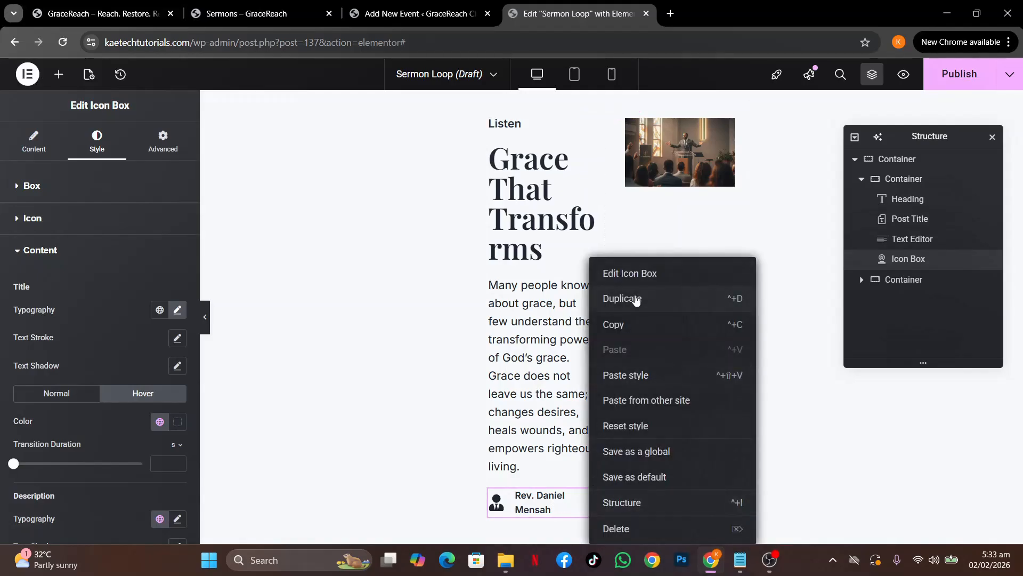
Duplicate the speaker icon box twice to make three copies
{"action": "left_click", "coordinate": [636, 296]}
{"action": "right_click", "coordinate": [585, 525]}
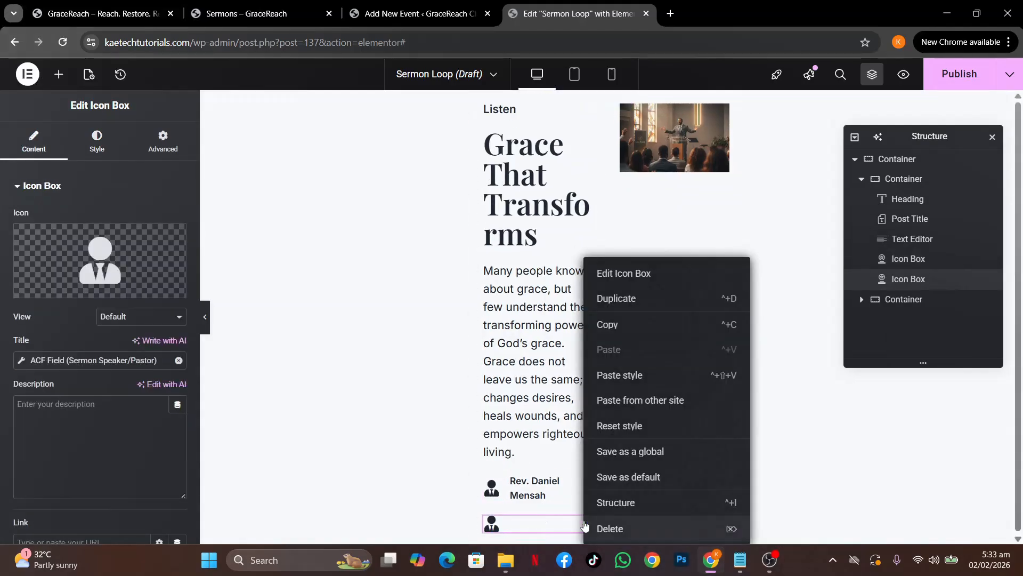
{"action": "left_click", "coordinate": [637, 299]}
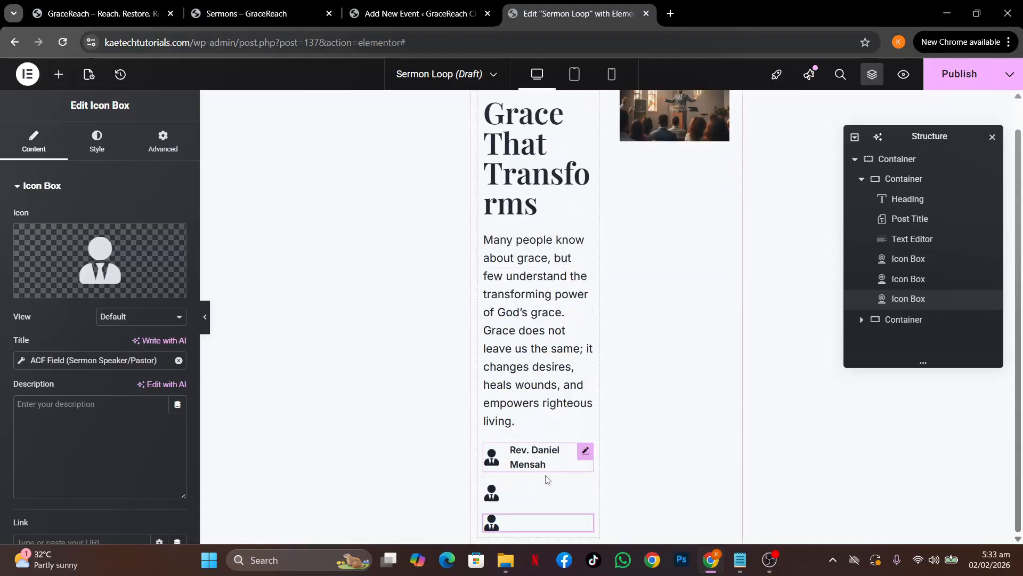
Compare with the live Sermons page and return to the template editor
{"action": "scroll", "coordinate": [496, 379], "scroll_direction": "up", "scroll_amount": 1}
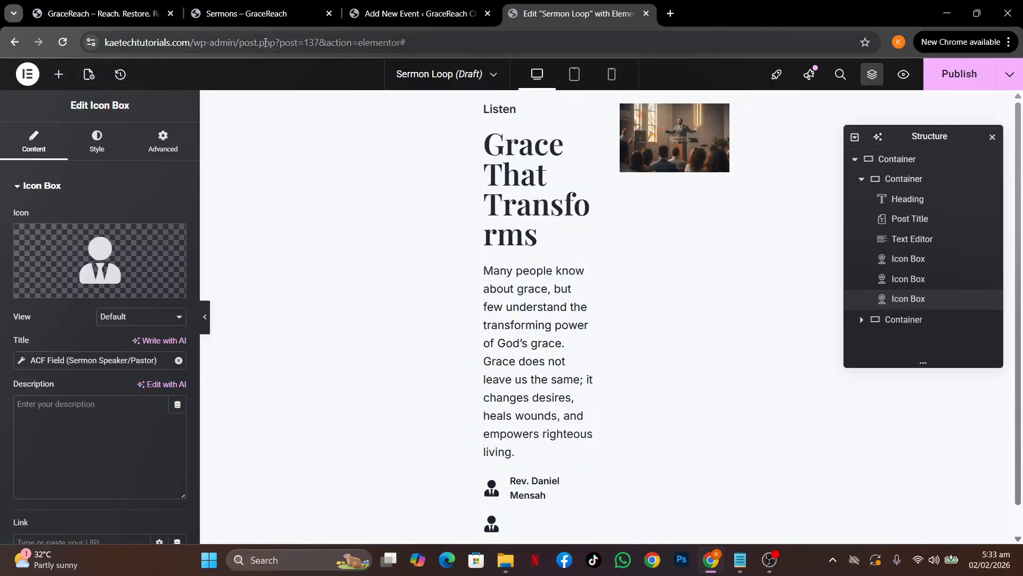
{"action": "mouse_move", "coordinate": [220, 15]}
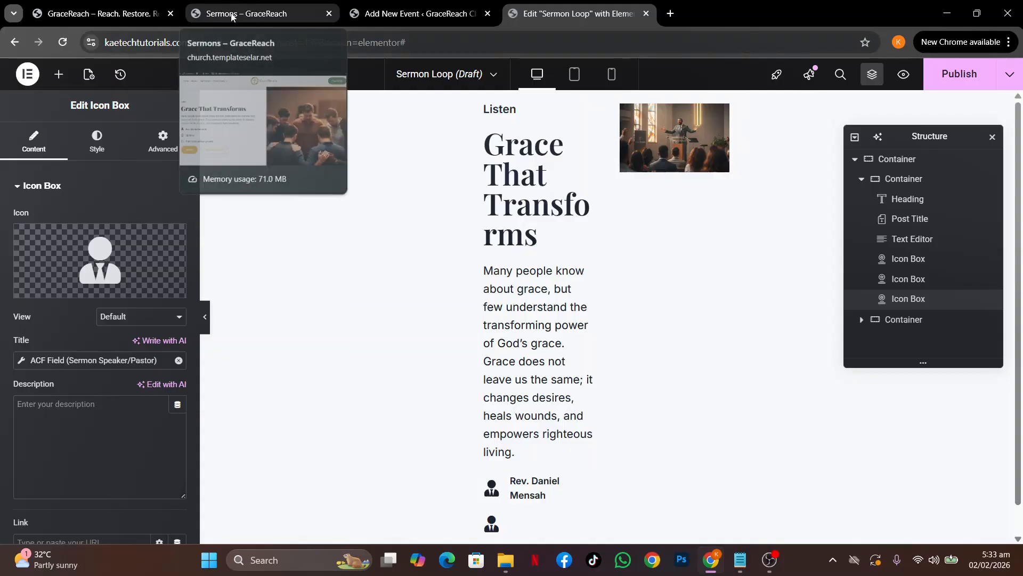
{"action": "left_click", "coordinate": [305, 17]}
{"action": "scroll", "coordinate": [472, 288], "scroll_direction": "up", "scroll_amount": 4}
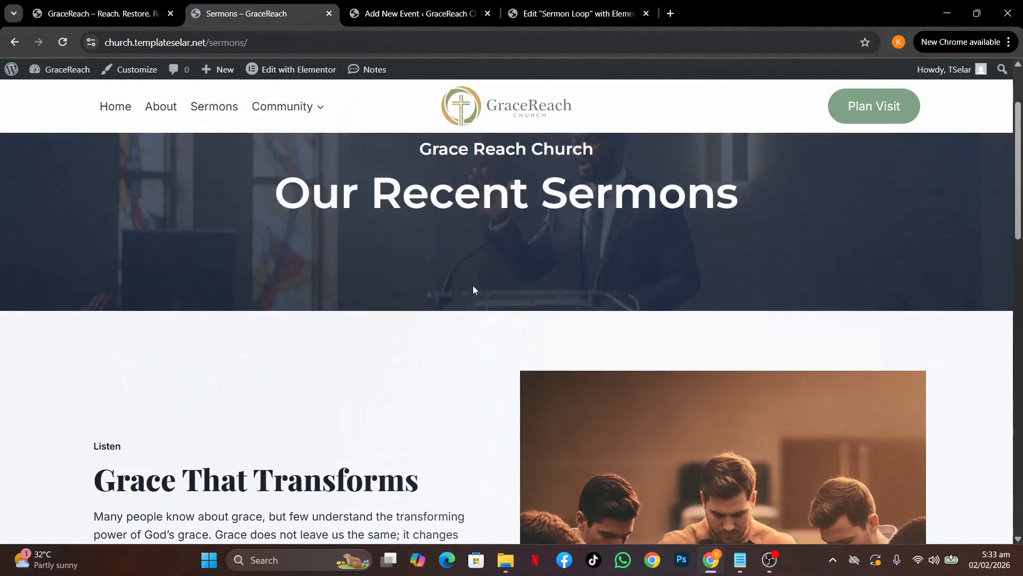
{"action": "scroll", "coordinate": [473, 289], "scroll_direction": "down", "scroll_amount": 4}
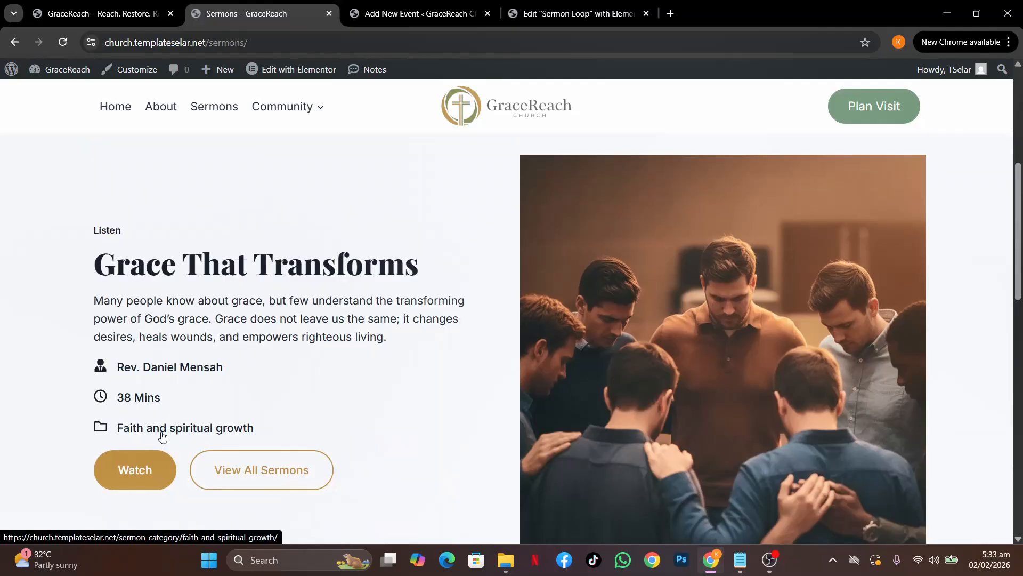
{"action": "left_click", "coordinate": [548, 8]}
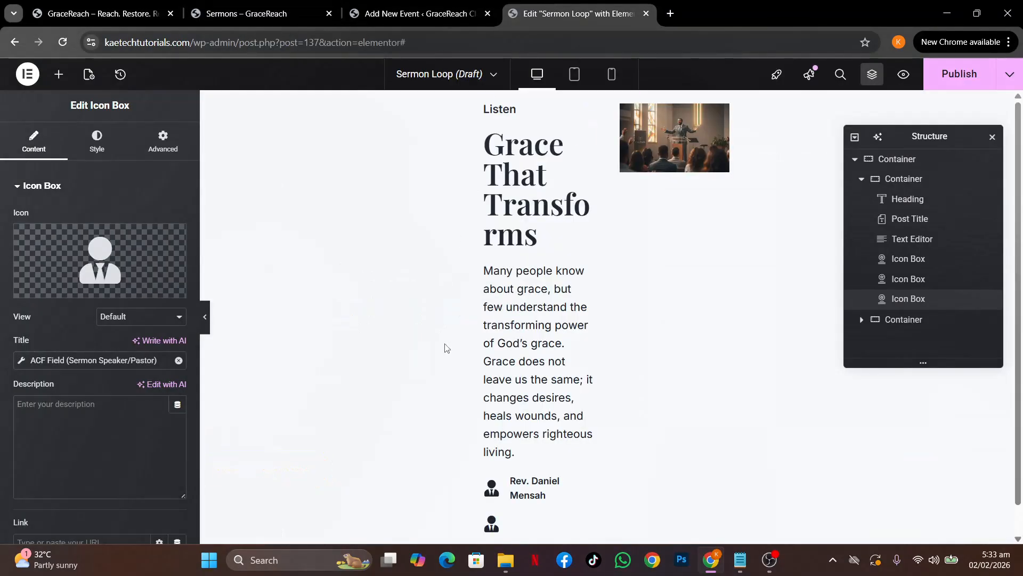
Bind the second icon box's title to the Sermon Duration ACF field
{"action": "scroll", "coordinate": [583, 521], "scroll_direction": "down", "scroll_amount": 1}
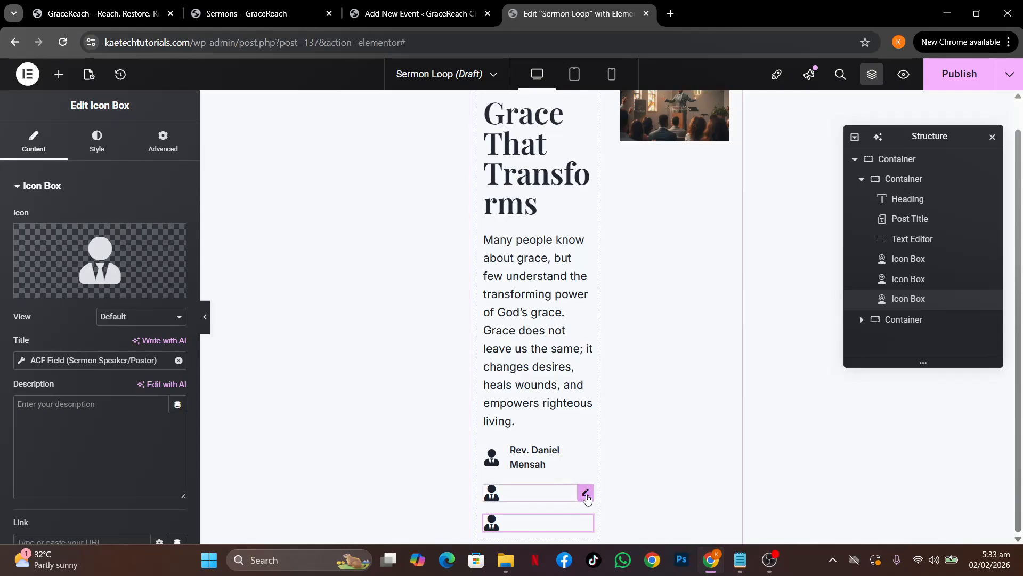
{"action": "left_click", "coordinate": [586, 493]}
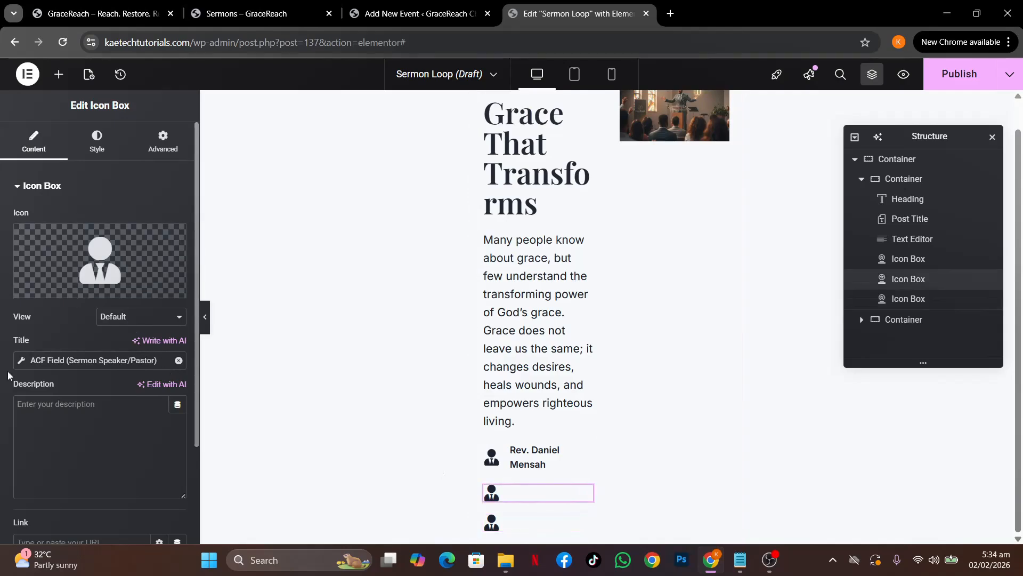
{"action": "left_click", "coordinate": [22, 362]}
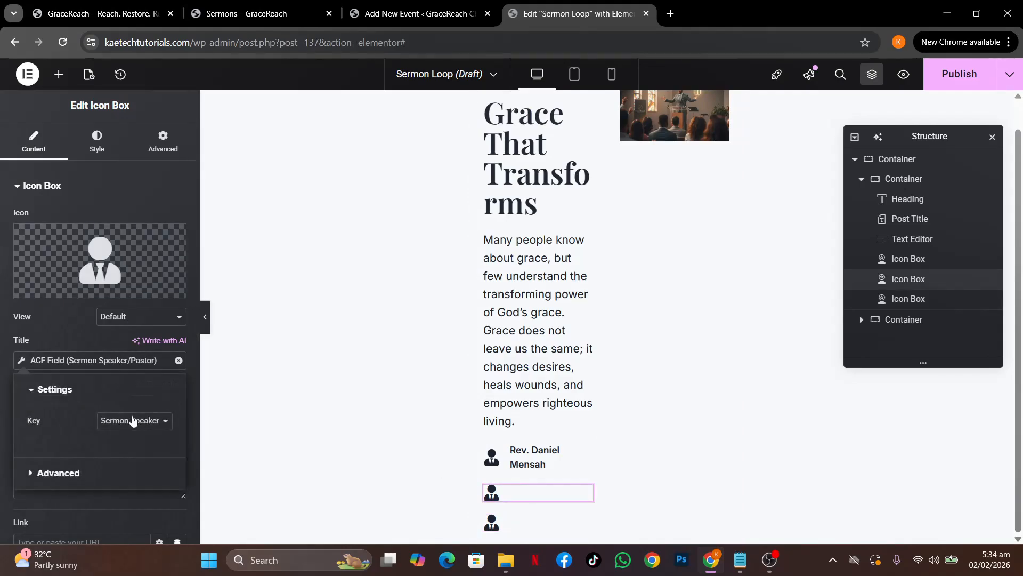
{"action": "left_click", "coordinate": [133, 421]}
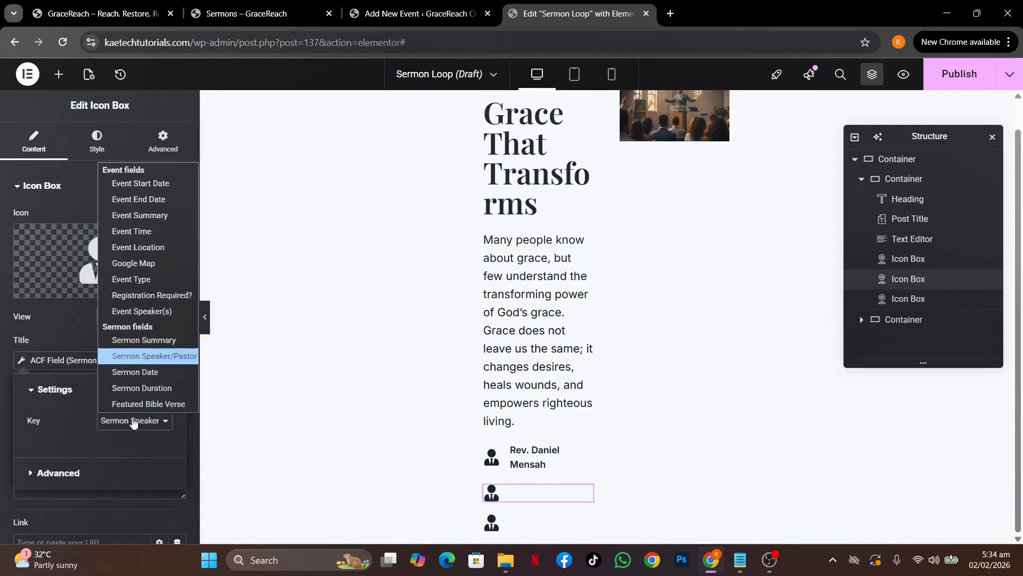
{"action": "left_click", "coordinate": [135, 388]}
Give the second icon box the Clock icon from the Icon Library
{"action": "left_click", "coordinate": [81, 283]}
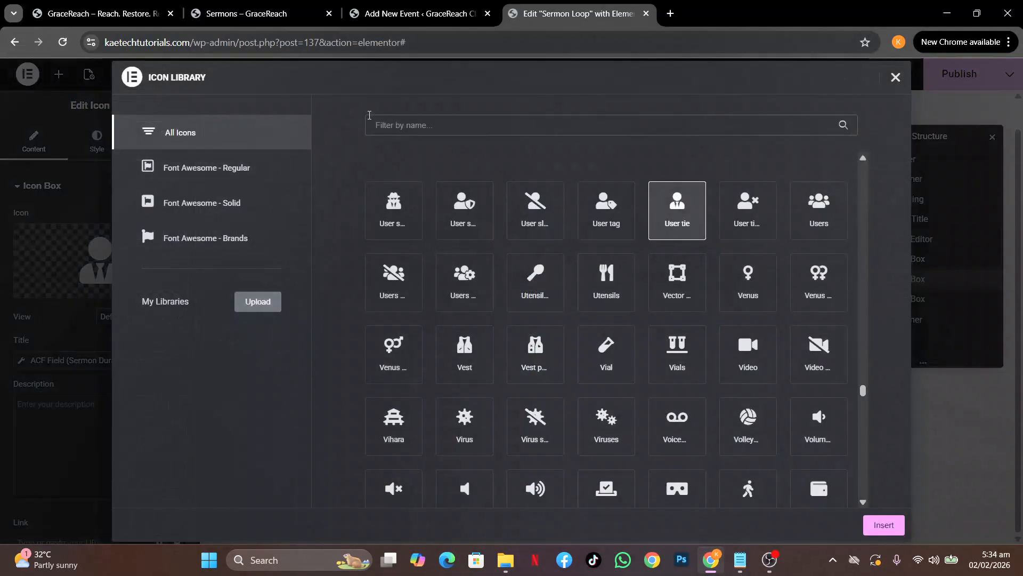
{"action": "left_click", "coordinate": [398, 124]}
{"action": "type", "text": "clo"}
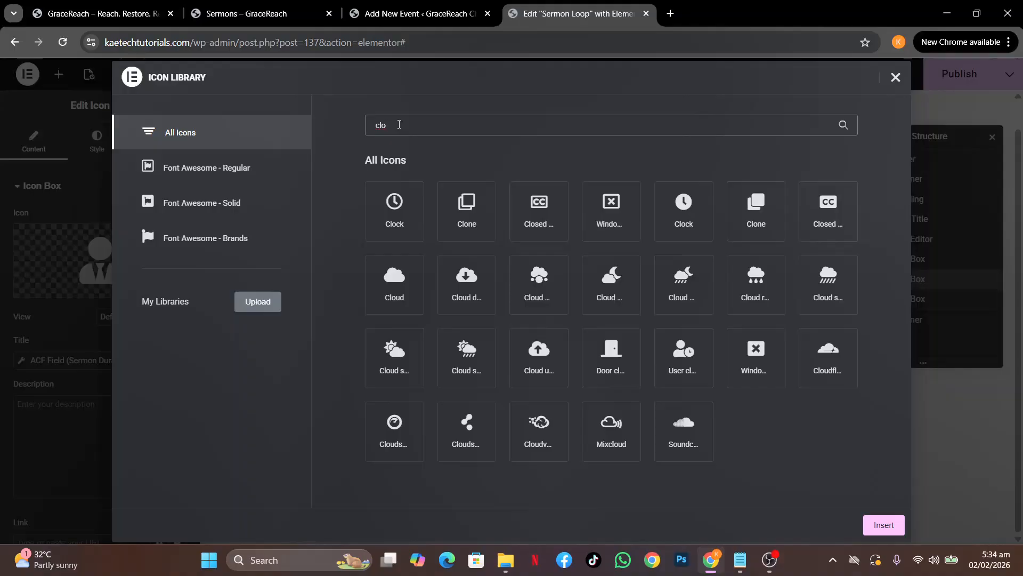
{"action": "left_click", "coordinate": [394, 205]}
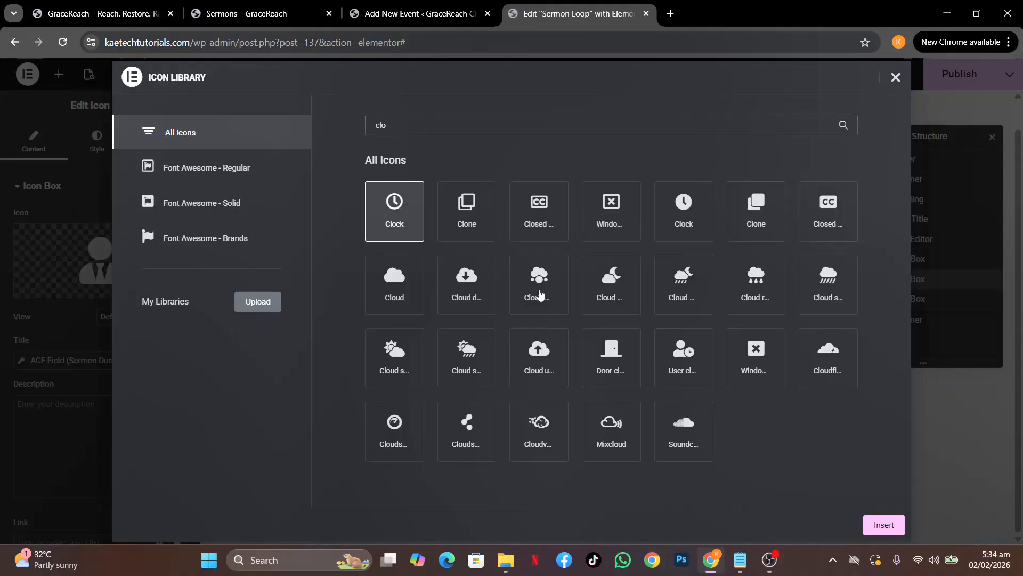
{"action": "left_click", "coordinate": [878, 527]}
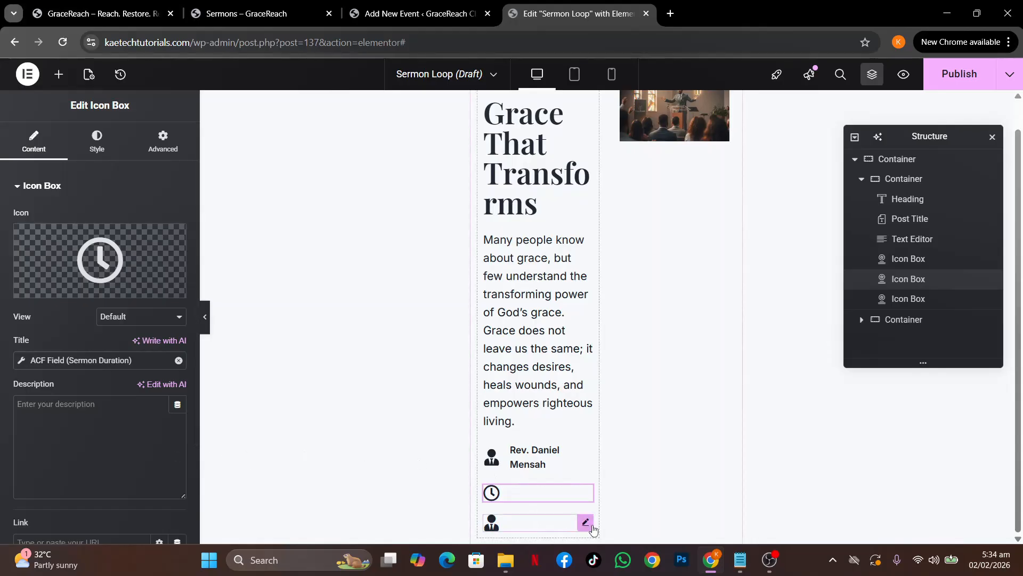
{"action": "left_click", "coordinate": [585, 525]}
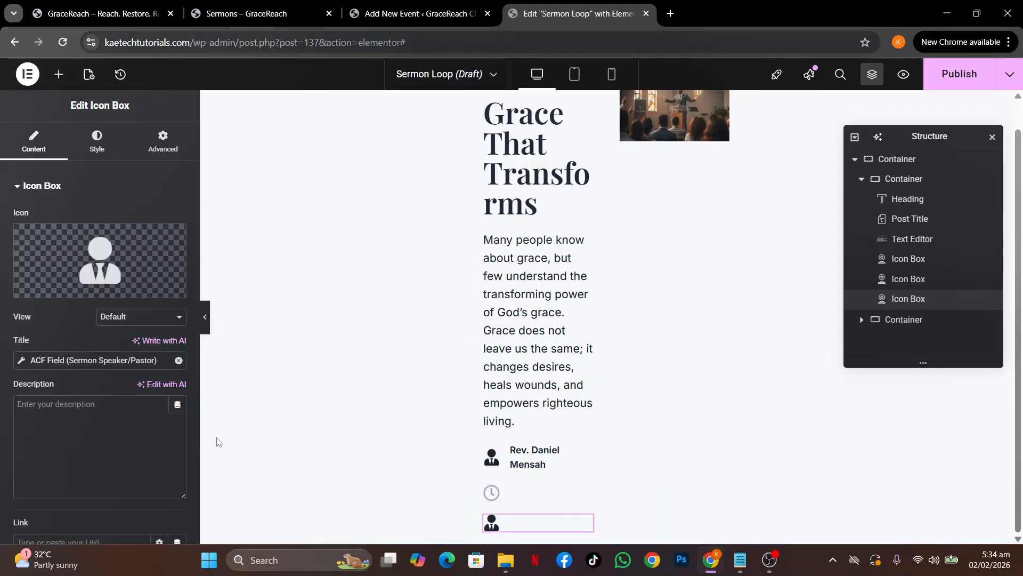
Insert the Folder icon into the third icon box
{"action": "left_click", "coordinate": [119, 262]}
{"action": "left_click", "coordinate": [415, 127]}
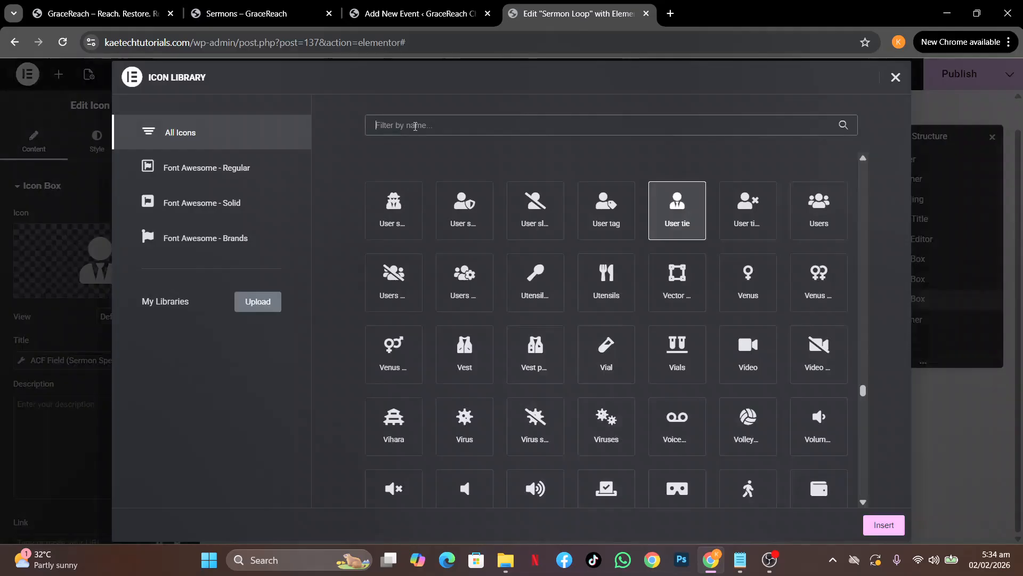
{"action": "type", "text": "fol"}
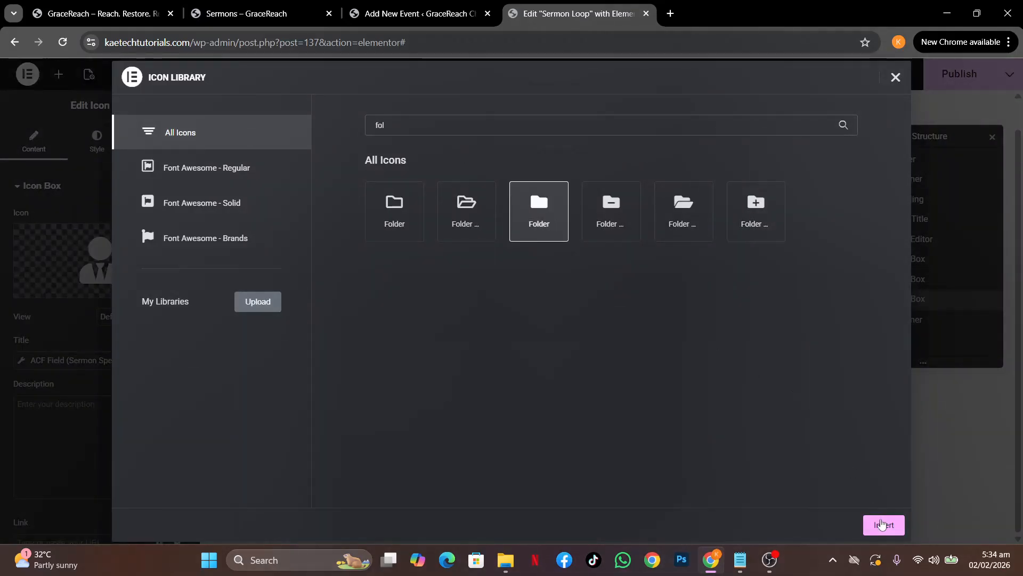
{"action": "left_click", "coordinate": [883, 524]}
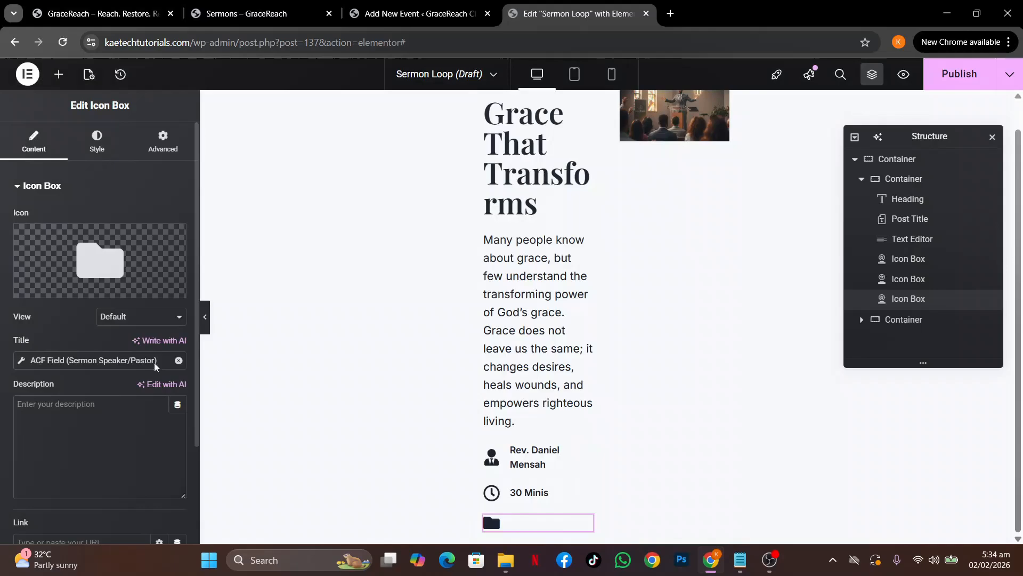
Replace the third box's title with Post Terms using the Categories taxonomy
{"action": "left_click", "coordinate": [21, 360]}
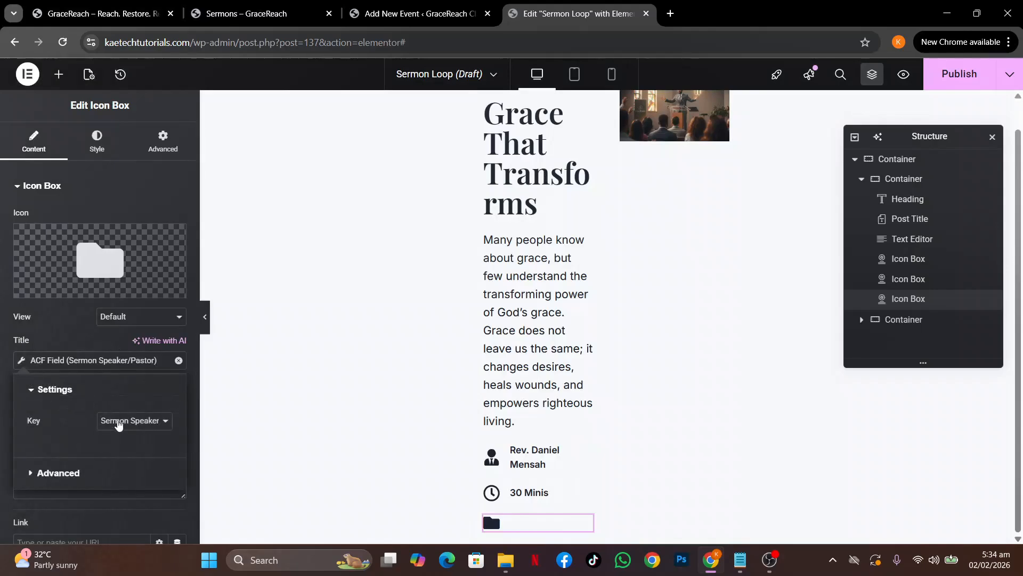
{"action": "left_click", "coordinate": [118, 422]}
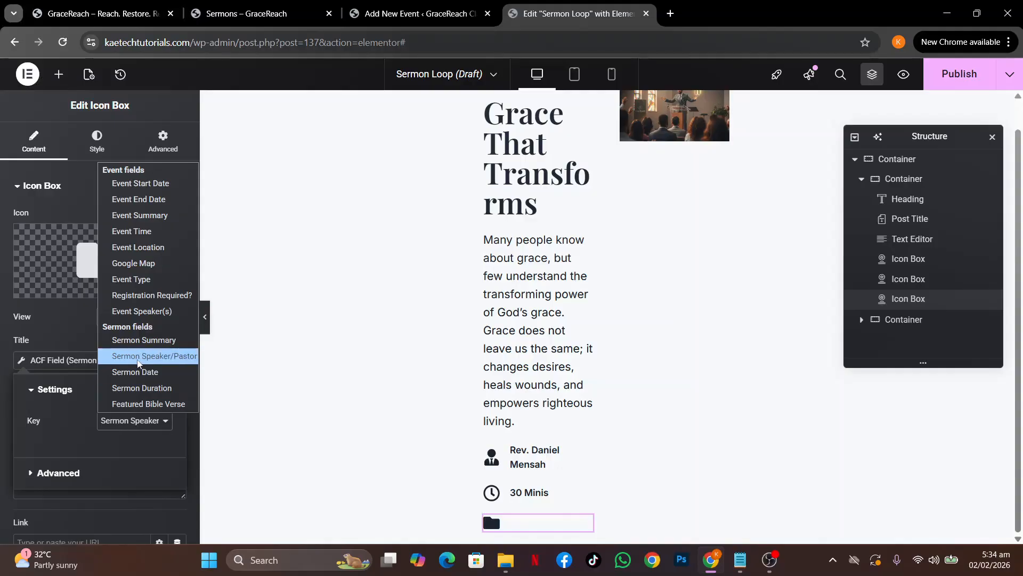
{"action": "left_click", "coordinate": [3, 374]}
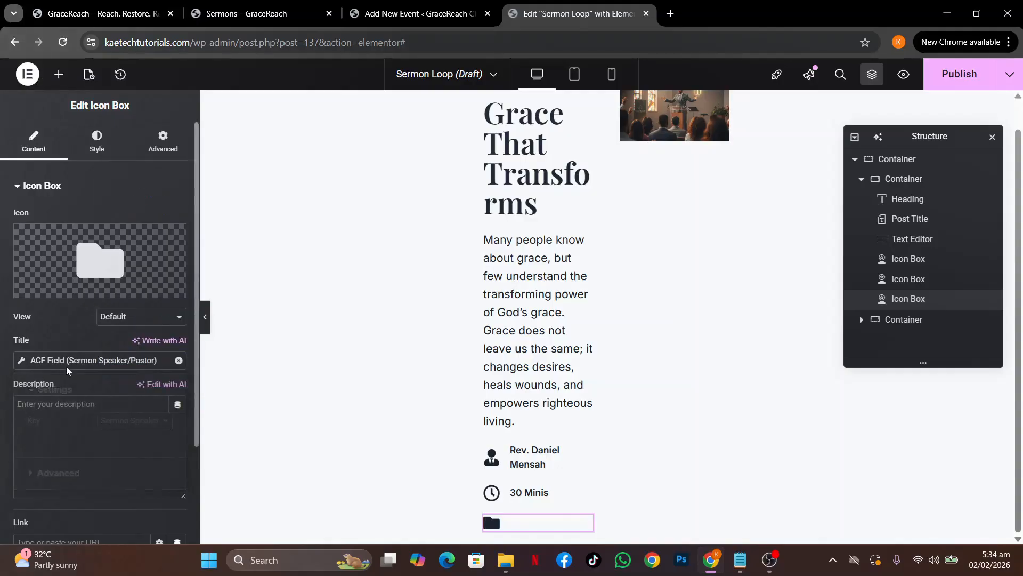
{"action": "left_click", "coordinate": [179, 362]}
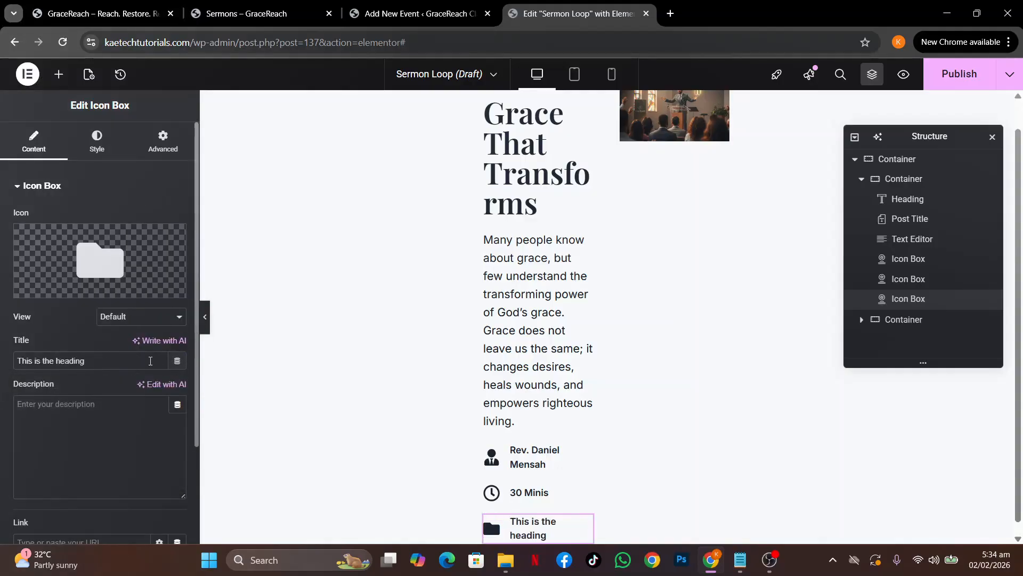
{"action": "left_click", "coordinate": [179, 362]}
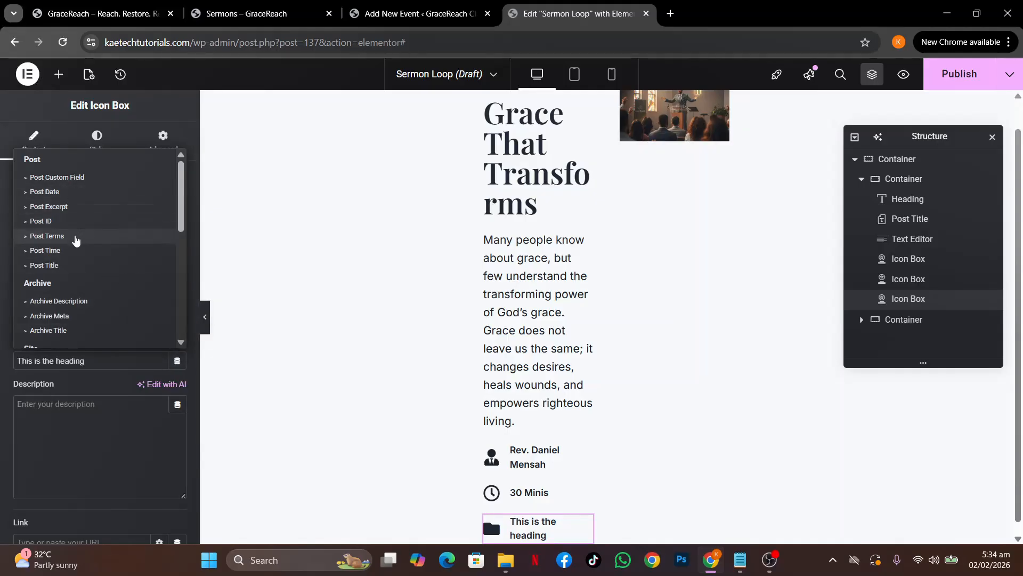
{"action": "left_click", "coordinate": [76, 236]}
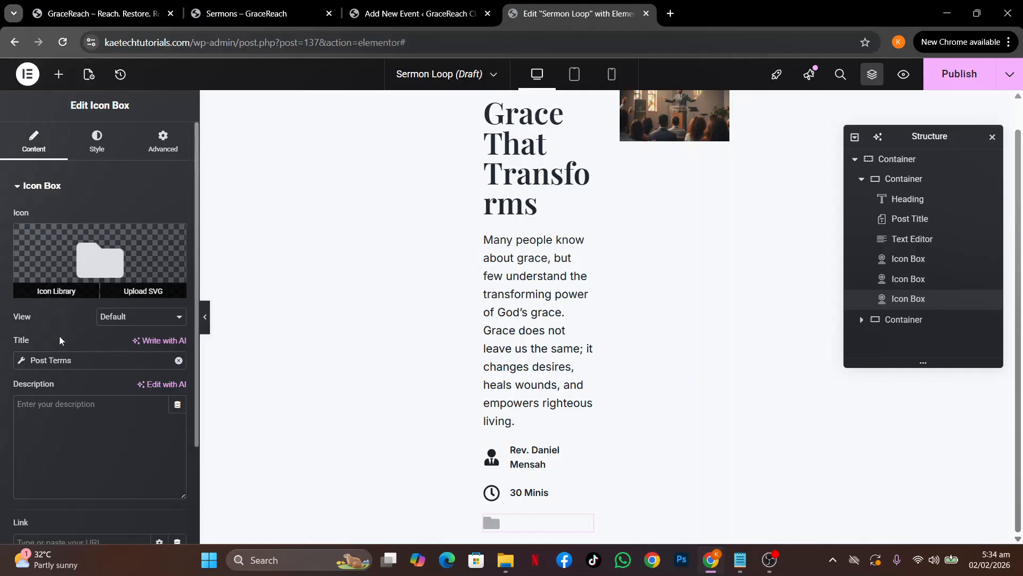
{"action": "left_click", "coordinate": [24, 362]}
{"action": "left_click", "coordinate": [115, 425]}
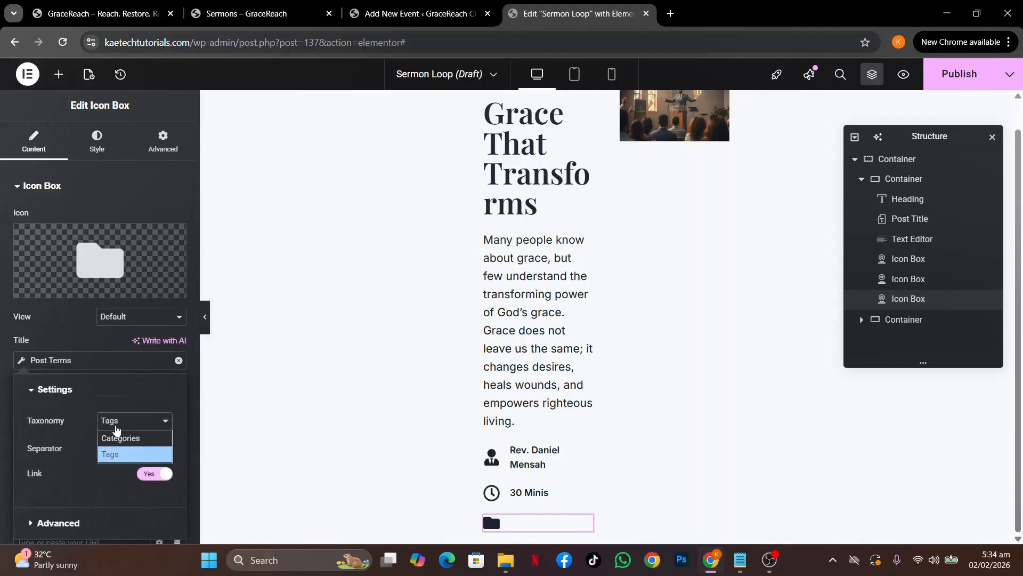
{"action": "left_click", "coordinate": [118, 438]}
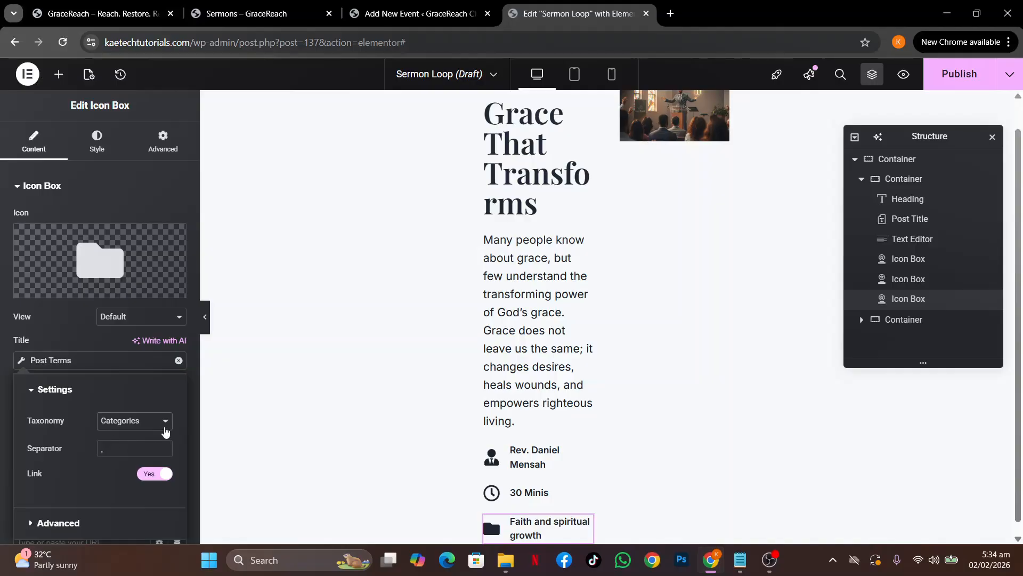
{"action": "left_click", "coordinate": [1, 399]}
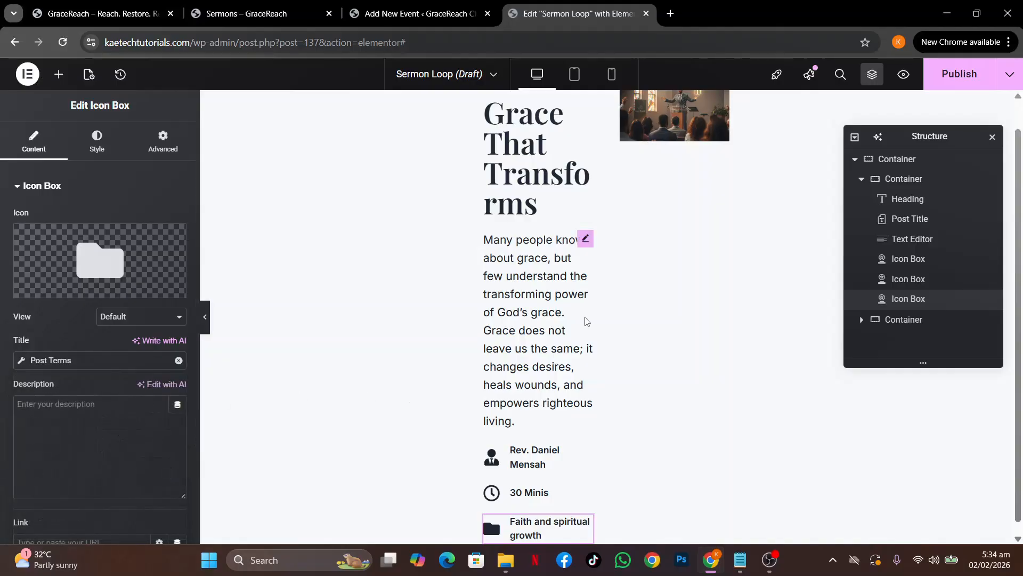
{"action": "scroll", "coordinate": [709, 327], "scroll_direction": "up", "scroll_amount": 1}
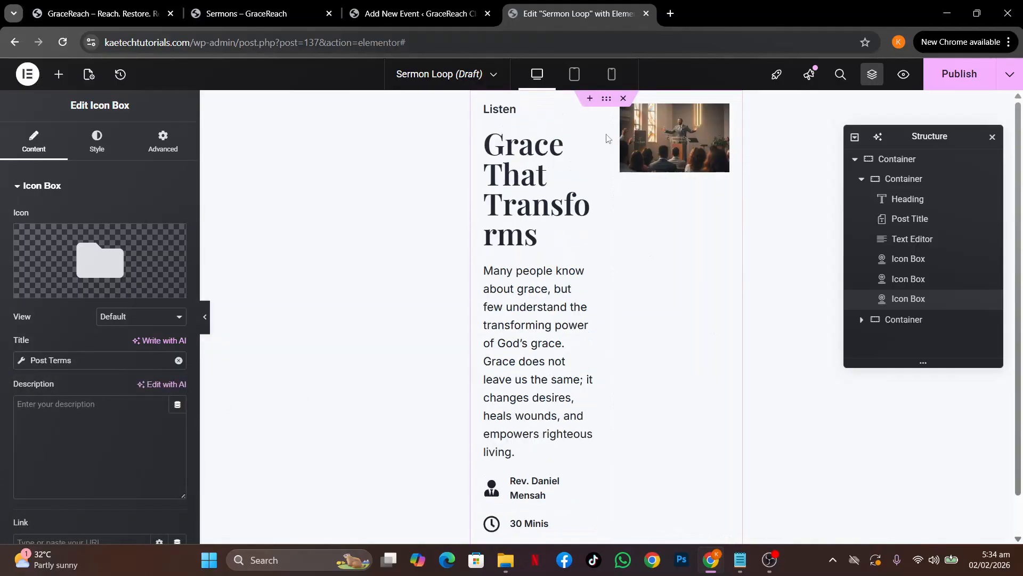
Center the outer container's content horizontally and vertically
{"action": "left_click", "coordinate": [606, 103]}
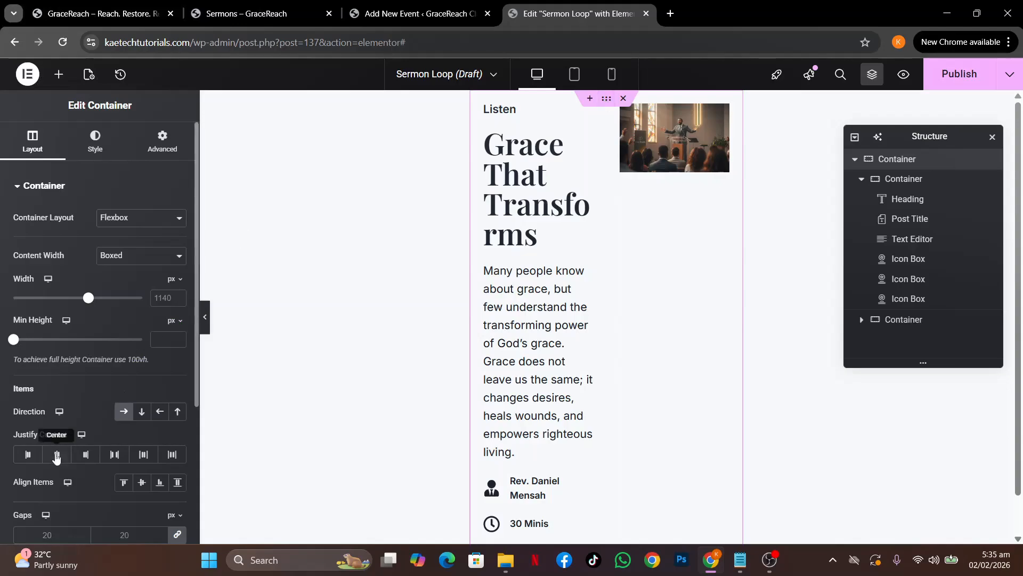
{"action": "left_click", "coordinate": [56, 455]}
{"action": "left_click", "coordinate": [142, 482]}
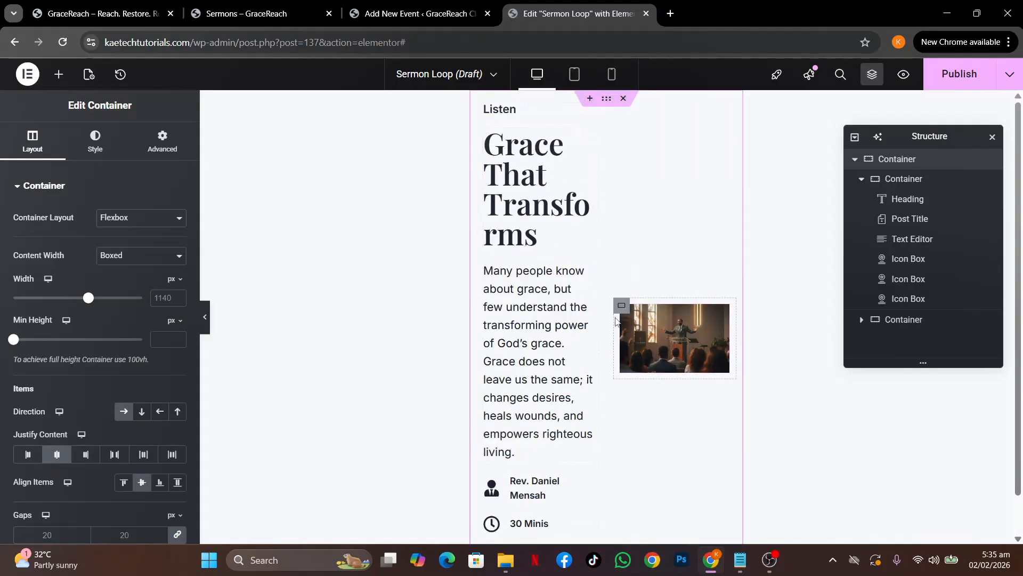
{"action": "scroll", "coordinate": [616, 320], "scroll_direction": "down", "scroll_amount": 1}
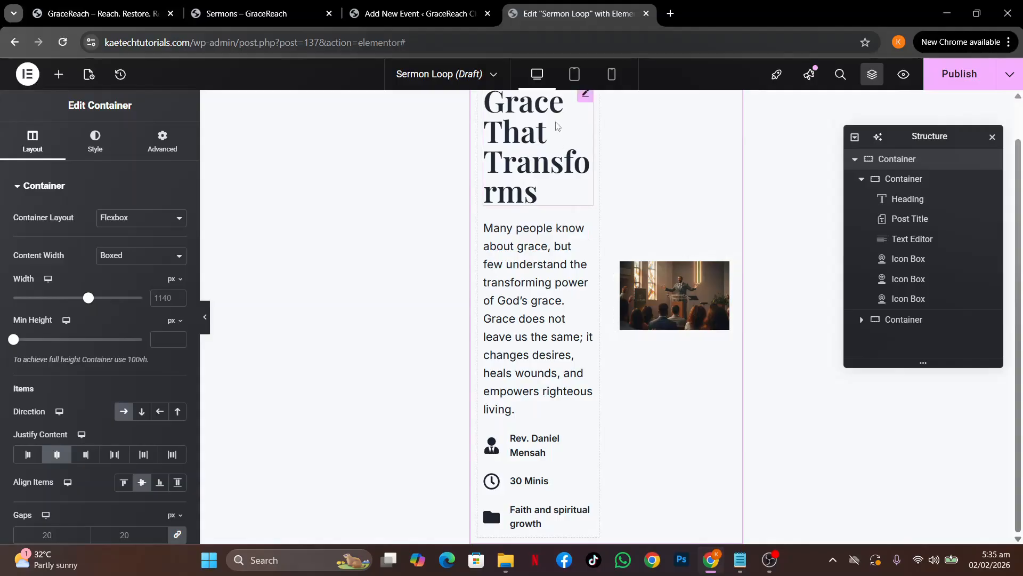
Set the card's tablet direction to Column-Reverse so the image comes first
{"action": "left_click", "coordinate": [574, 76]}
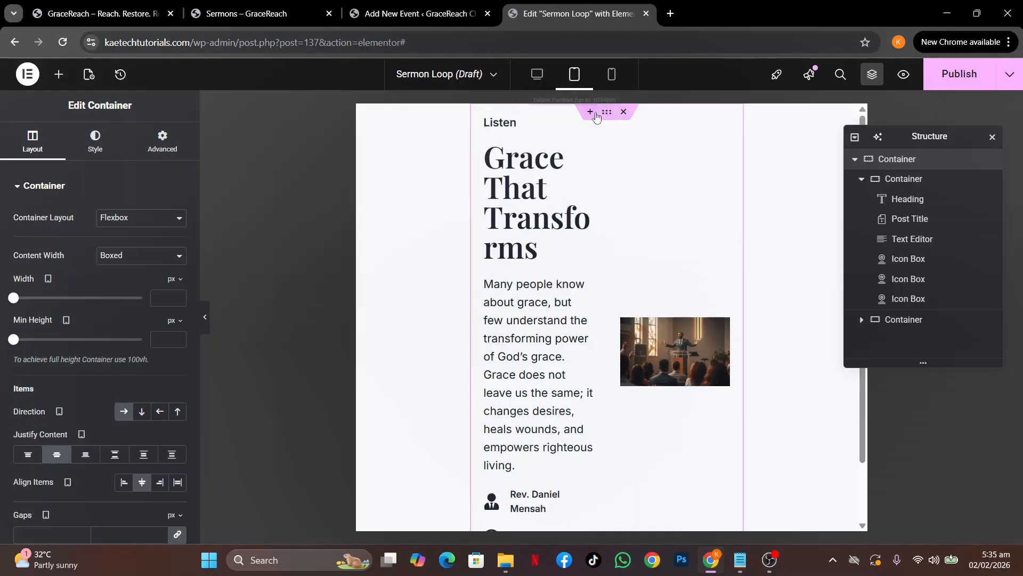
{"action": "left_click", "coordinate": [141, 411]}
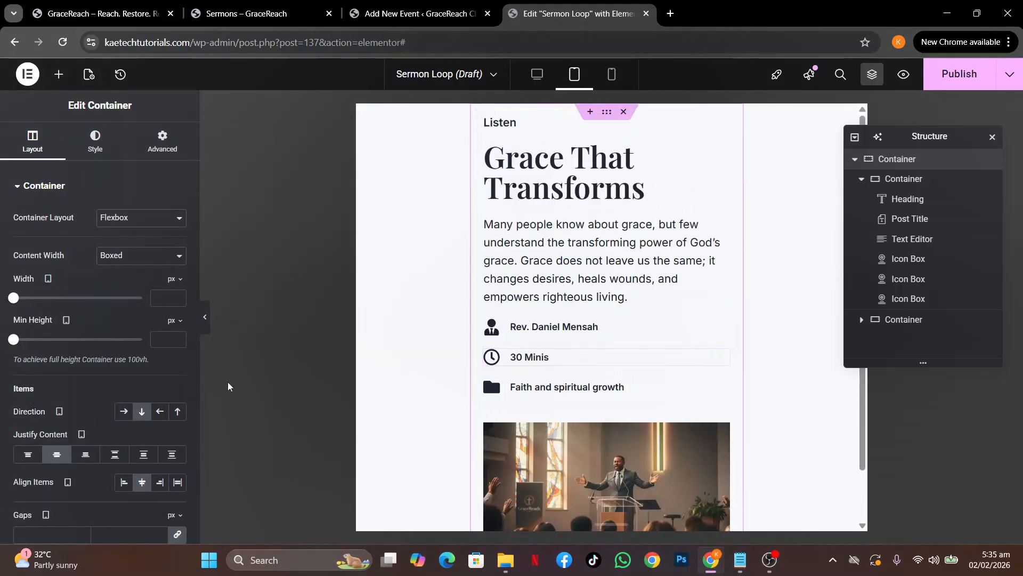
{"action": "left_click", "coordinate": [178, 411]}
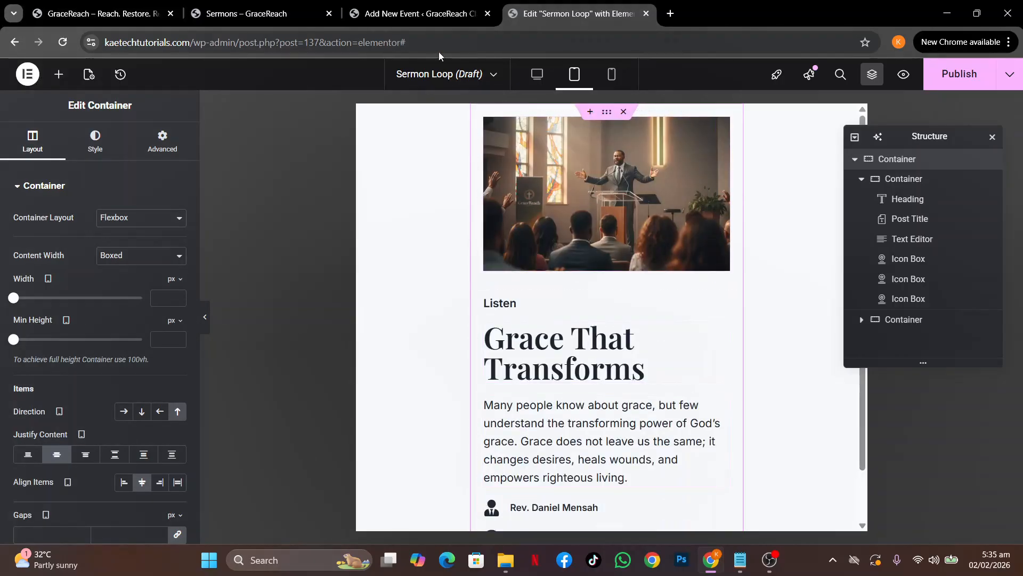
{"action": "left_click", "coordinate": [250, 16]}
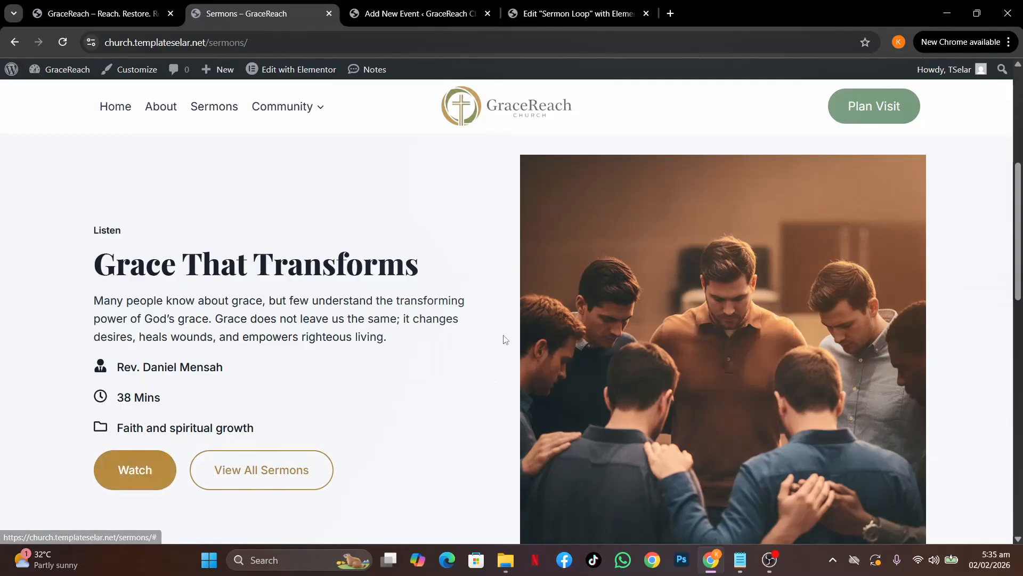
{"action": "left_click", "coordinate": [558, 16]}
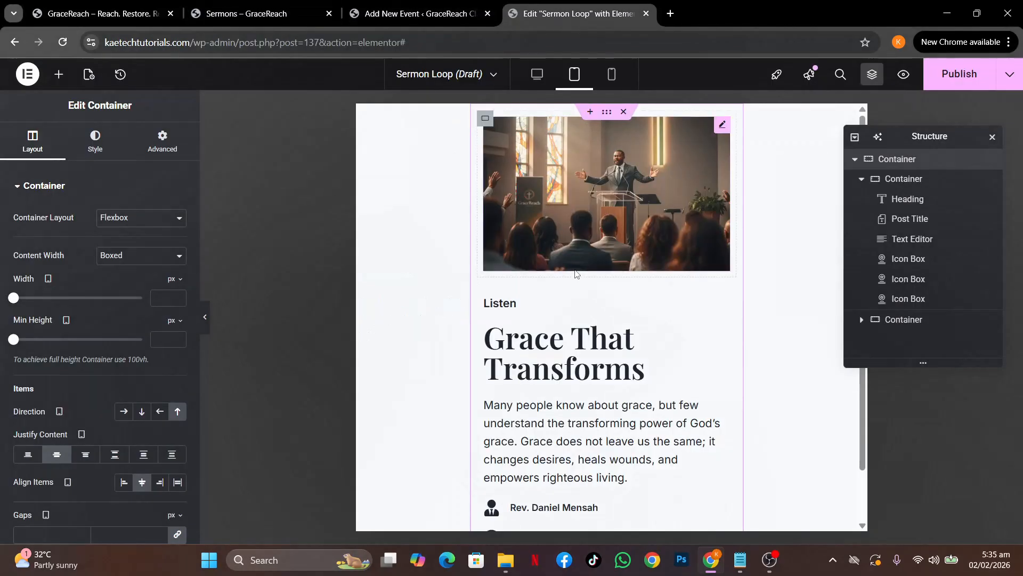
{"action": "left_click", "coordinate": [537, 75]}
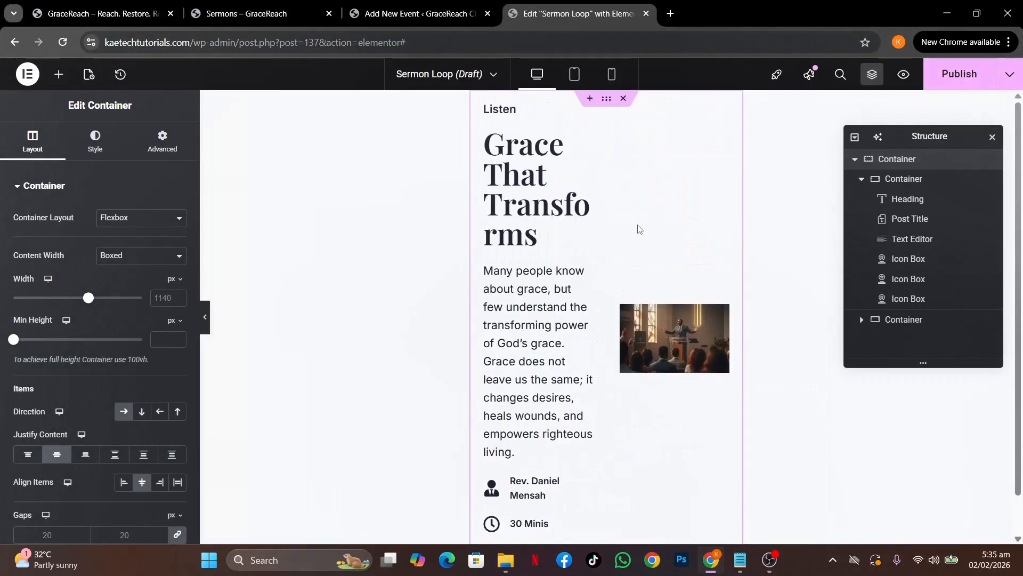
{"action": "scroll", "coordinate": [640, 229], "scroll_direction": "down", "scroll_amount": 1}
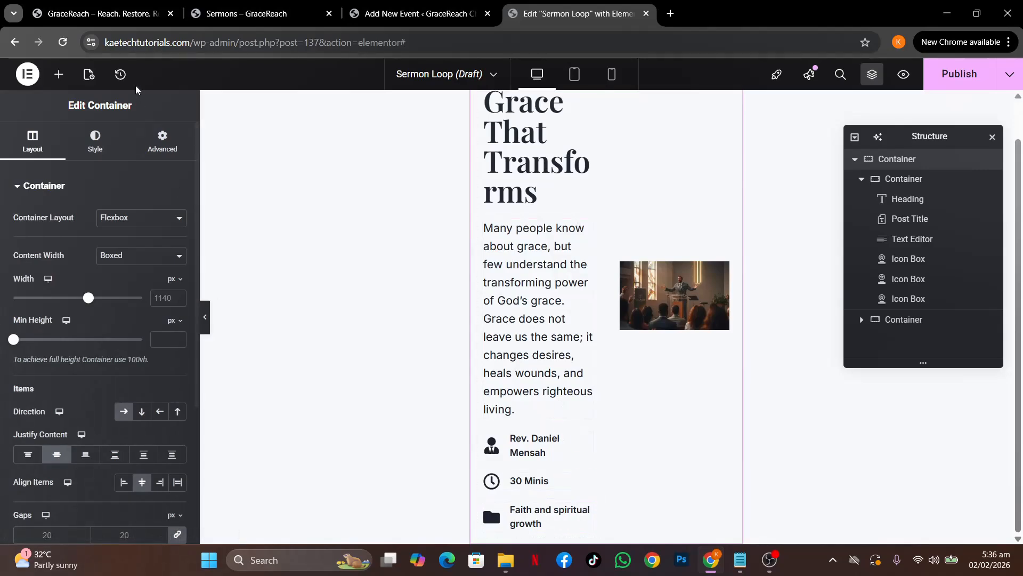
Delete the heading that was accidentally added below the icon boxes
{"action": "left_click", "coordinate": [58, 74]}
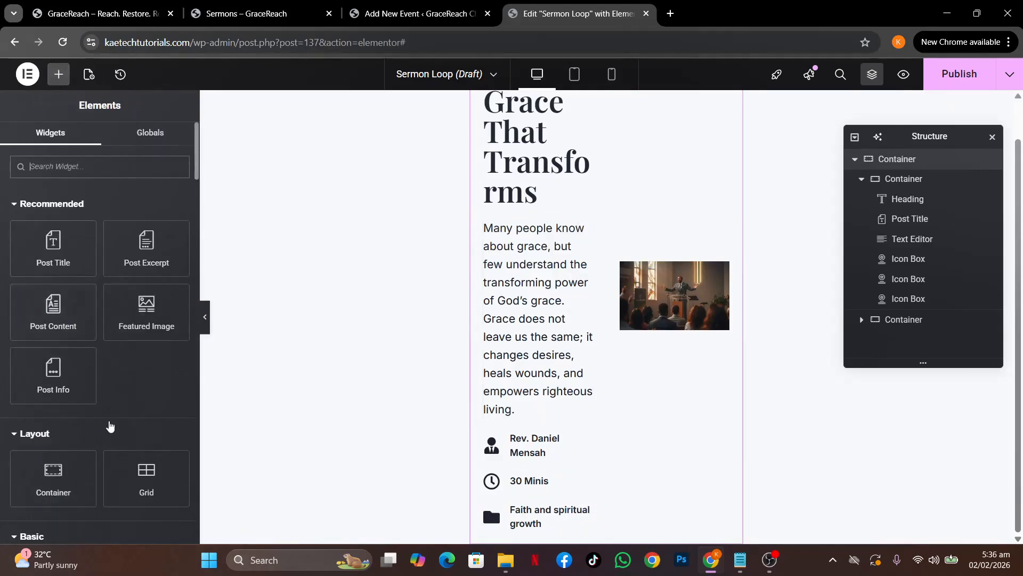
{"action": "scroll", "coordinate": [110, 423], "scroll_direction": "down", "scroll_amount": 2}
{"action": "left_click_drag", "start_coordinate": [58, 486], "coordinate": [549, 528]}
{"action": "scroll", "coordinate": [552, 477], "scroll_direction": "down", "scroll_amount": 1}
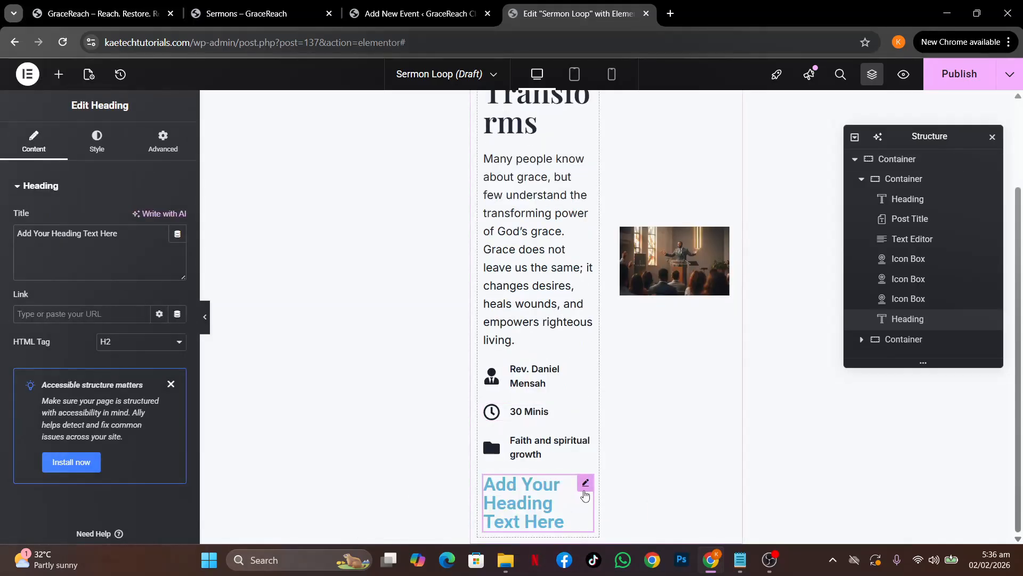
{"action": "right_click", "coordinate": [585, 494]}
{"action": "left_click", "coordinate": [613, 527]}
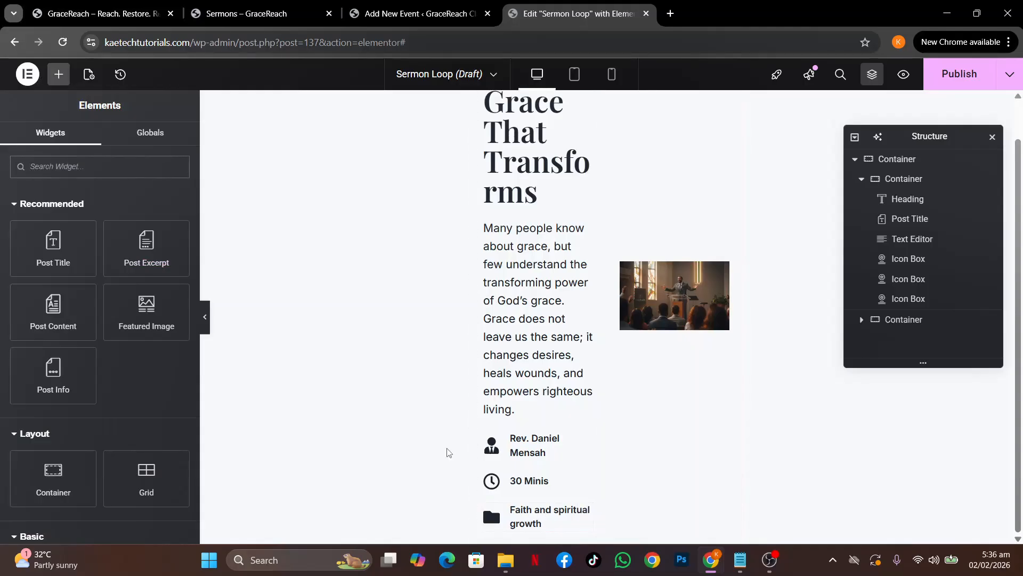
Add a new container below the icon boxes and place a Button widget in it
{"action": "left_click_drag", "start_coordinate": [54, 476], "coordinate": [533, 532]}
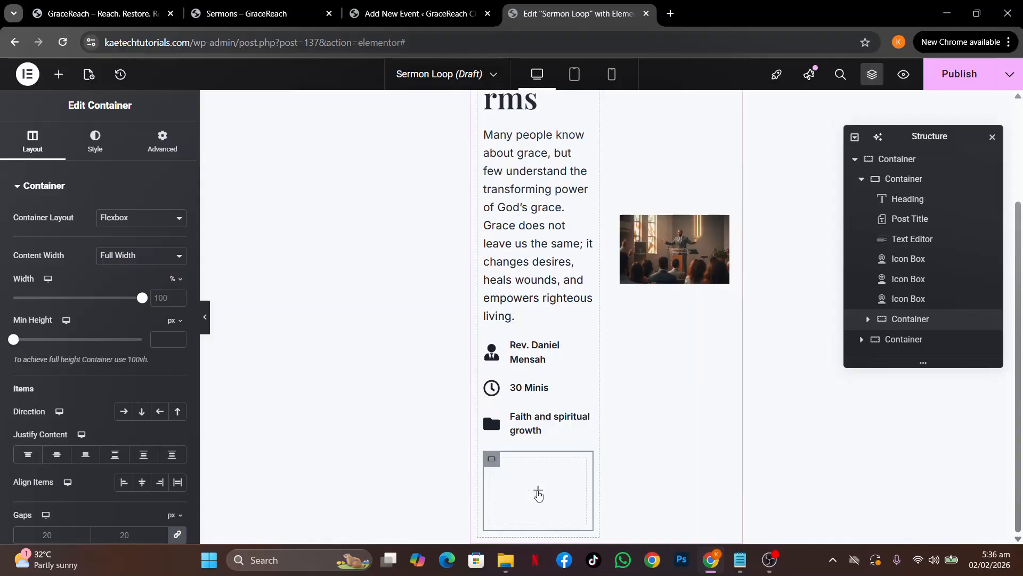
{"action": "left_click", "coordinate": [537, 490]}
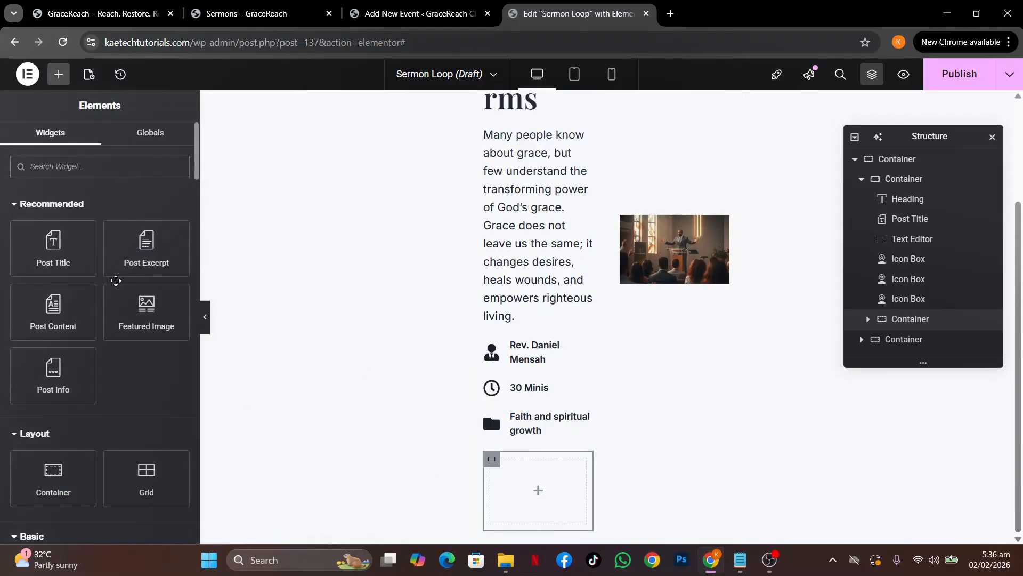
{"action": "scroll", "coordinate": [117, 341], "scroll_direction": "down", "scroll_amount": 3}
{"action": "scroll", "coordinate": [117, 340], "scroll_direction": "down", "scroll_amount": 5}
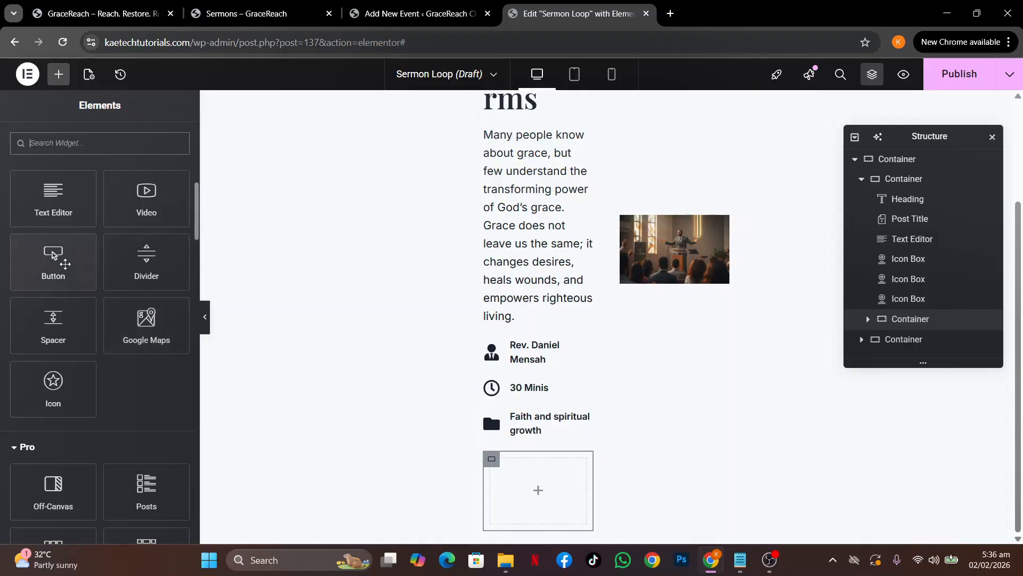
{"action": "left_click_drag", "start_coordinate": [53, 258], "coordinate": [530, 486]}
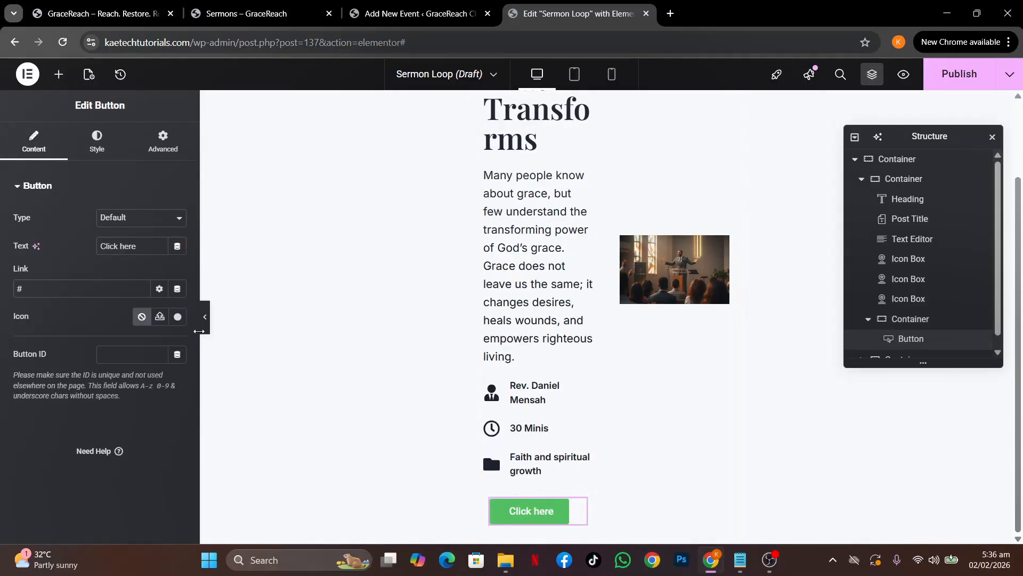
Compare buttons with the live Sermons page and select the default Click here label
{"action": "left_click", "coordinate": [234, 8]}
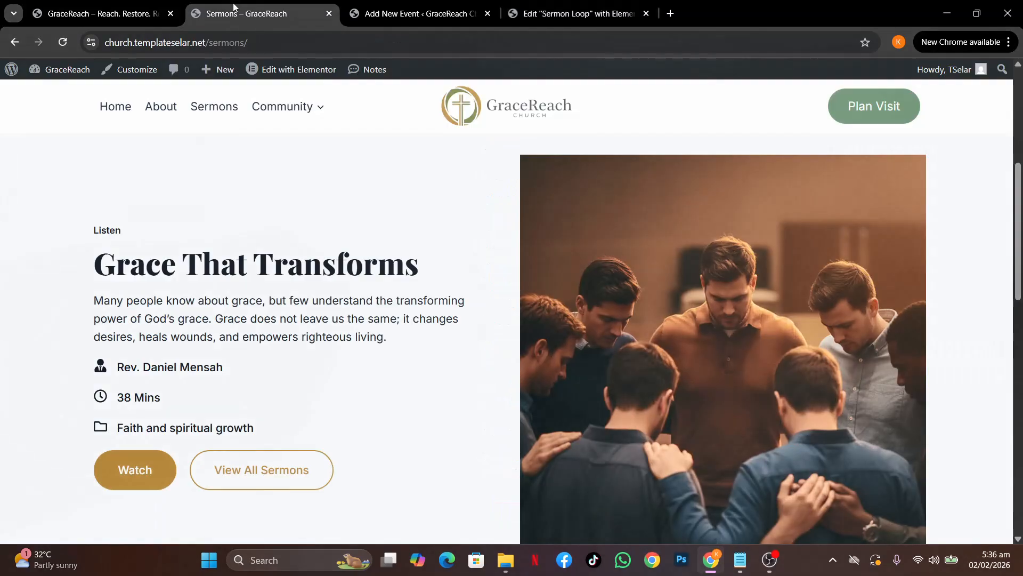
{"action": "left_click", "coordinate": [578, 14]}
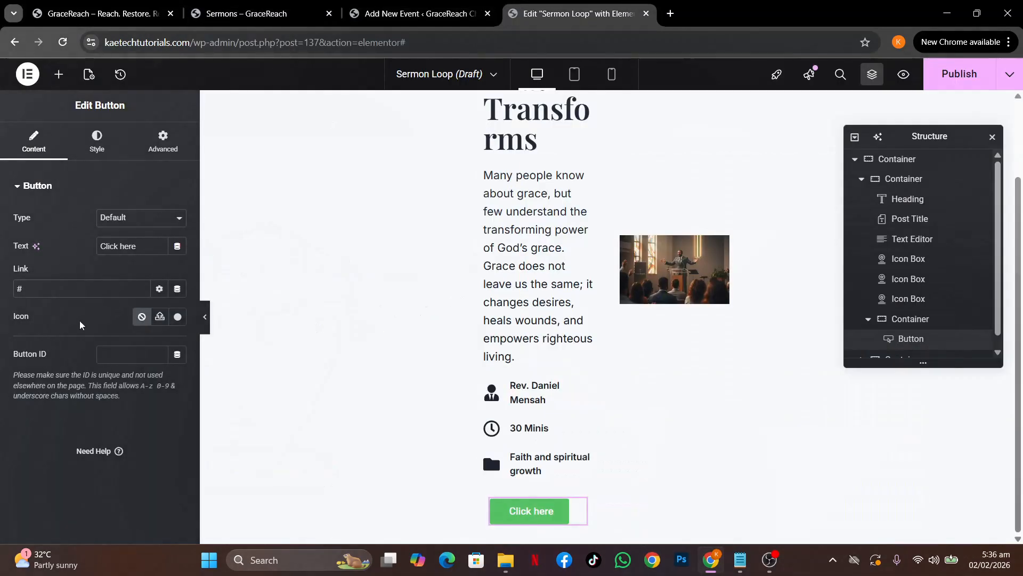
{"action": "left_click_drag", "start_coordinate": [161, 242], "coordinate": [2, 237]}
Label the button 'Watch' and link it to the Post URL
{"action": "type", "text": "Watch"}
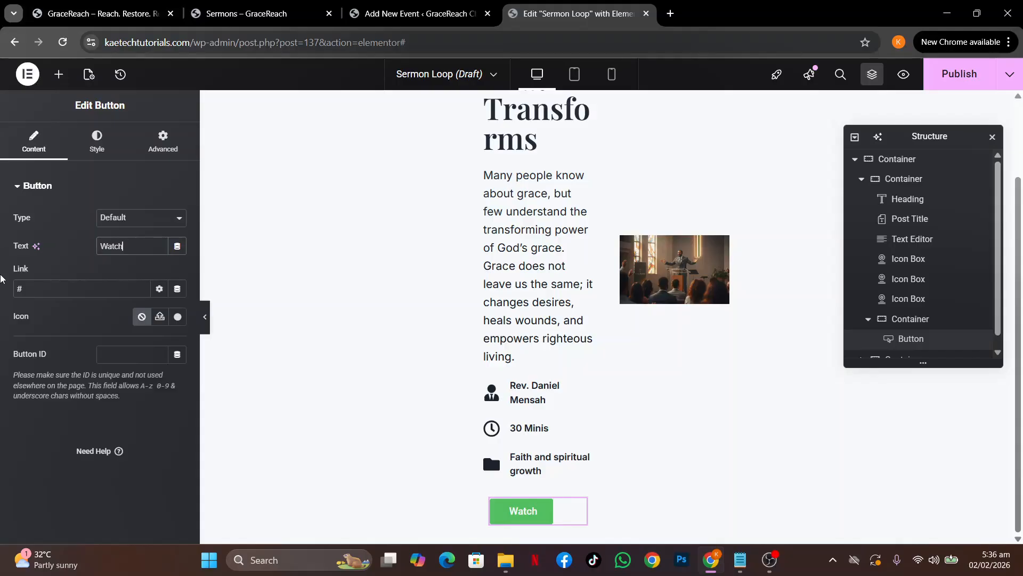
{"action": "left_click", "coordinate": [175, 290]}
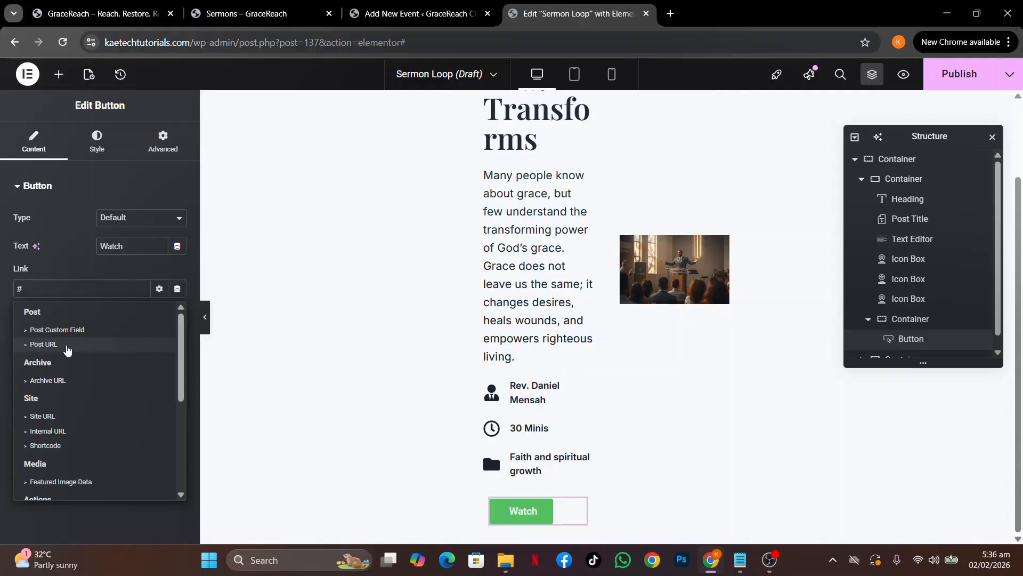
{"action": "left_click", "coordinate": [43, 345]}
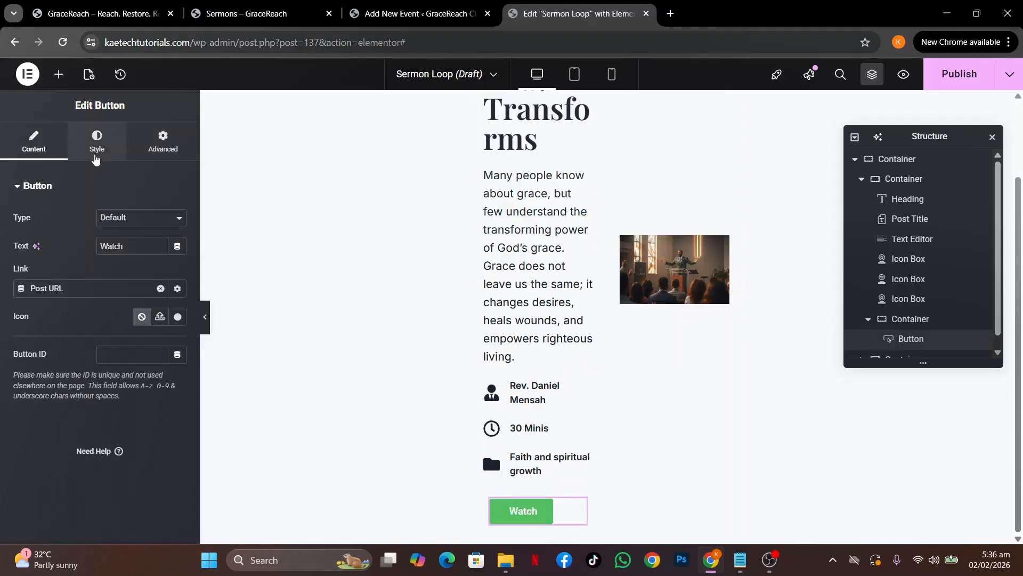
Give the button a gold global background and a 50 corner radius
{"action": "left_click", "coordinate": [96, 149]}
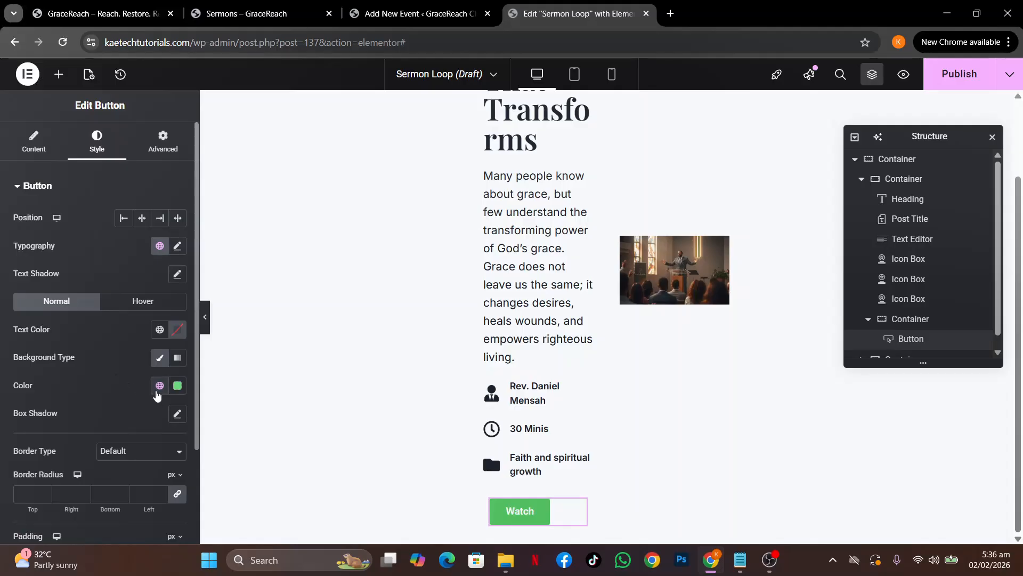
{"action": "left_click", "coordinate": [159, 386]}
{"action": "left_click", "coordinate": [84, 252]}
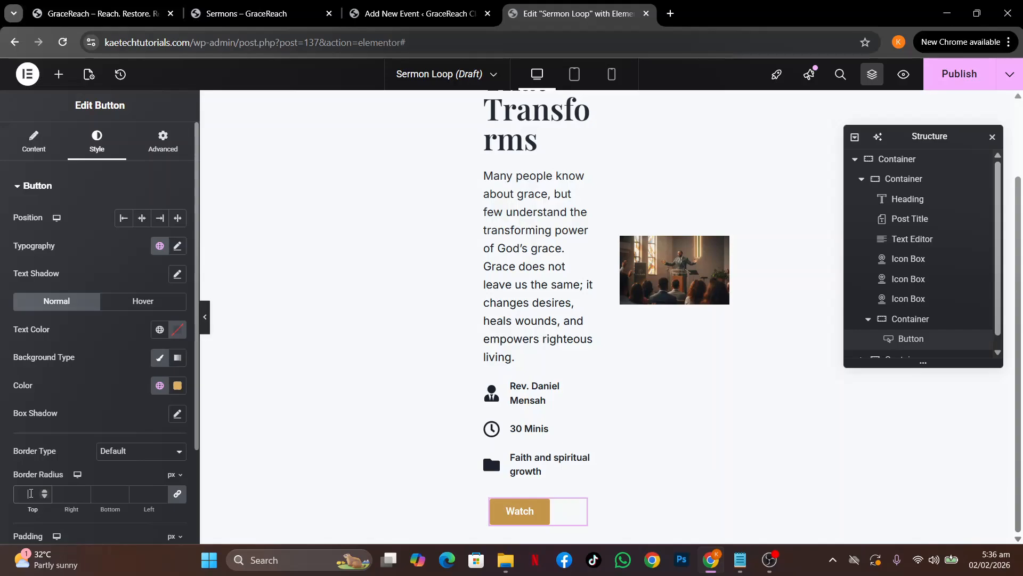
{"action": "left_click", "coordinate": [31, 493]}
{"action": "type", "text": "50"}
Set the button padding to 15 px top/bottom and 30 px left/right
{"action": "scroll", "coordinate": [110, 378], "scroll_direction": "down", "scroll_amount": 2}
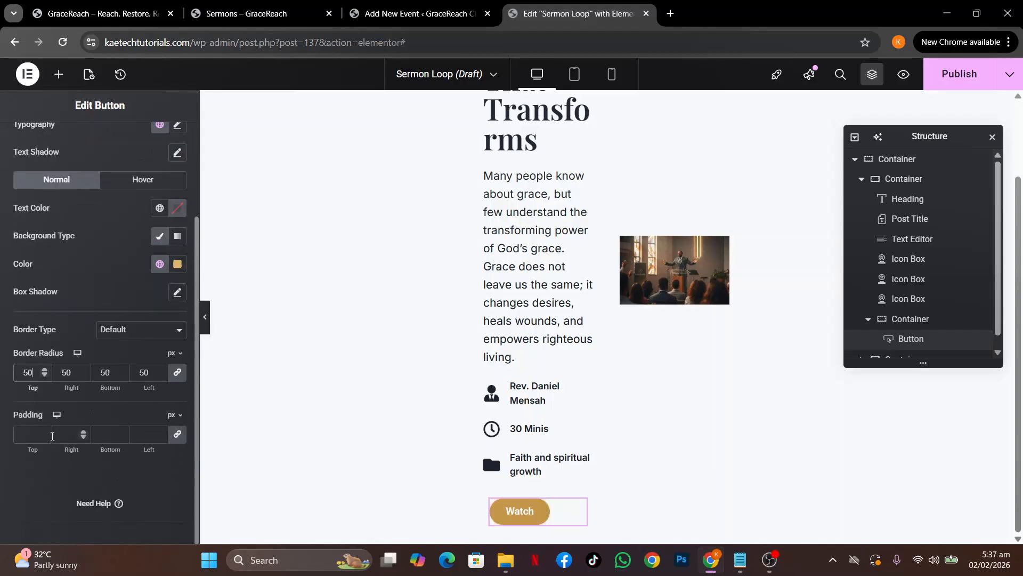
{"action": "left_click", "coordinate": [44, 436]}
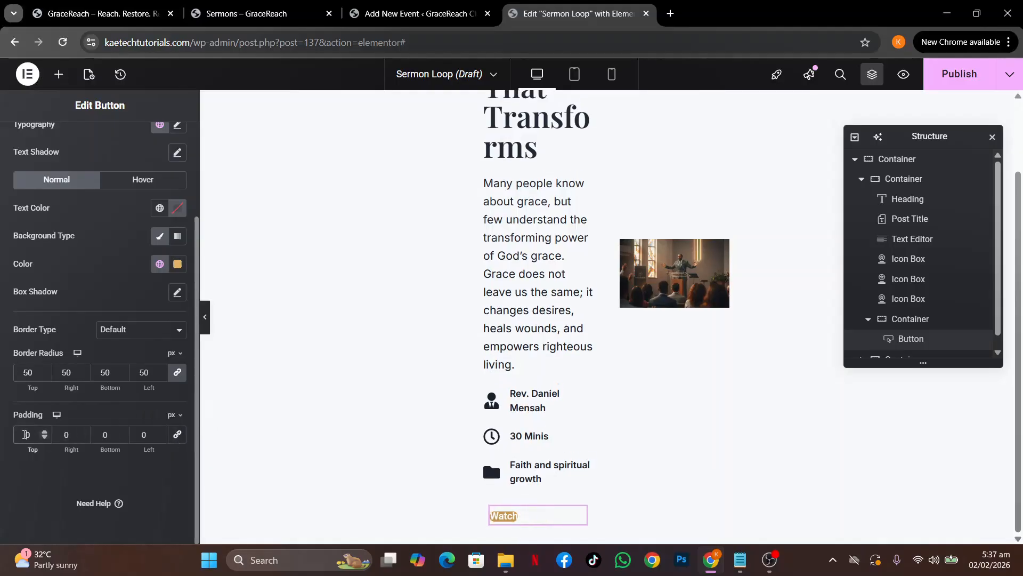
{"action": "type", "text": "15"}
{"action": "double_click", "coordinate": [102, 431]}
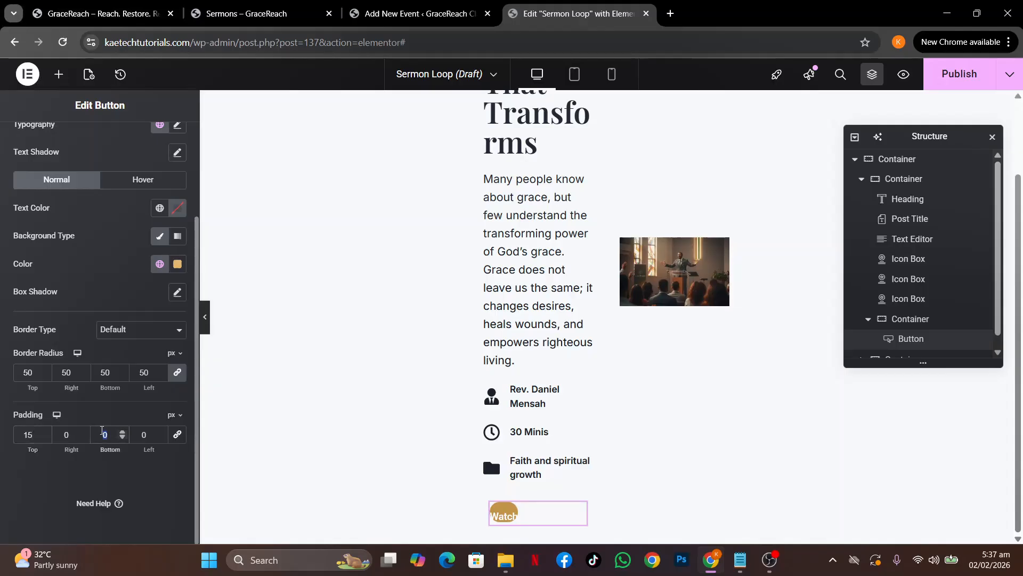
{"action": "type", "text": "15"}
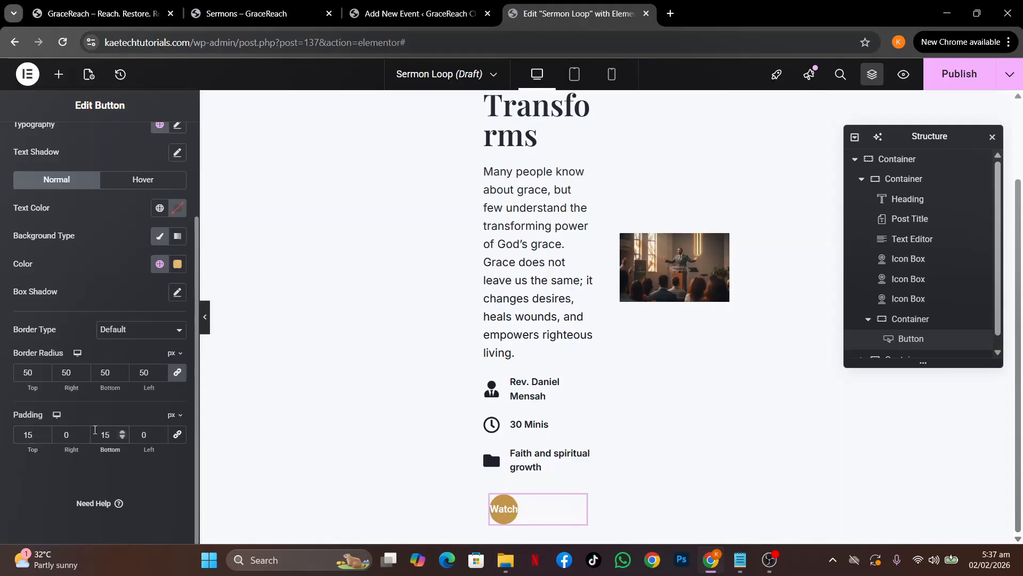
{"action": "left_click", "coordinate": [57, 436]}
{"action": "type", "text": "3"}
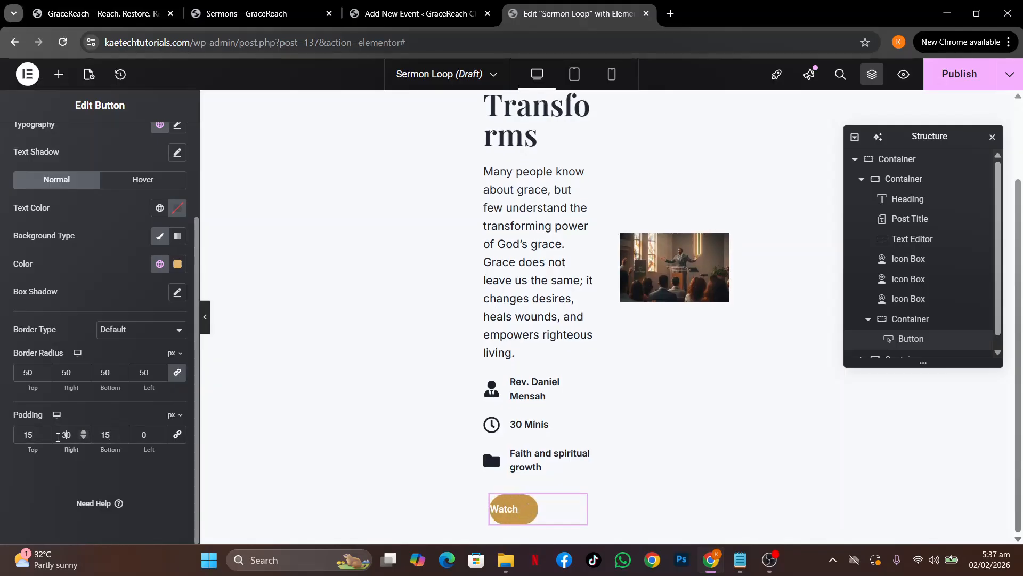
{"action": "left_click", "coordinate": [134, 436]}
{"action": "type", "text": "3"}
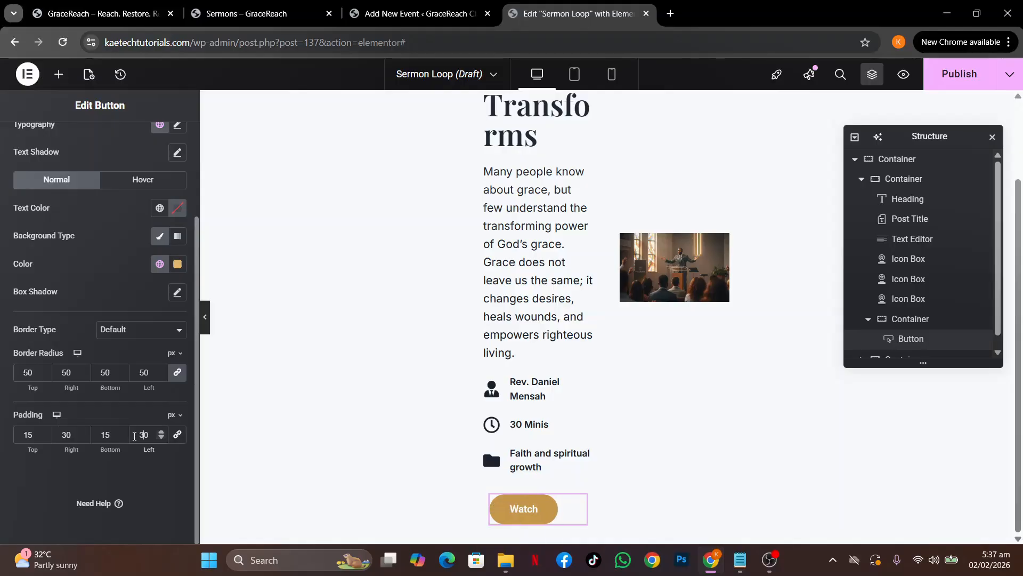
{"action": "right_click", "coordinate": [572, 505]}
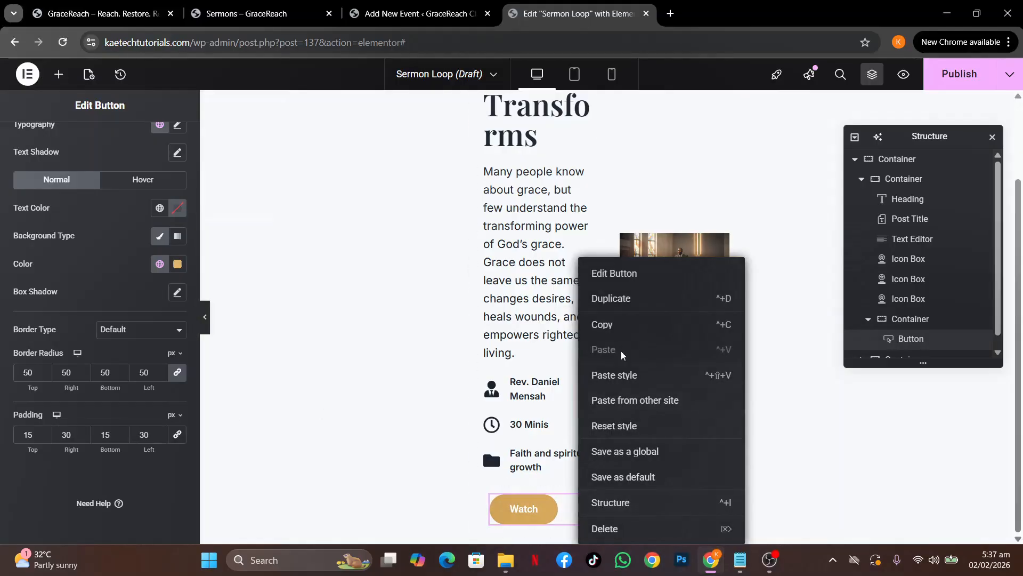
Duplicate the Watch button and start relabelling the copy 'View All Sermons'
{"action": "left_click", "coordinate": [598, 299]}
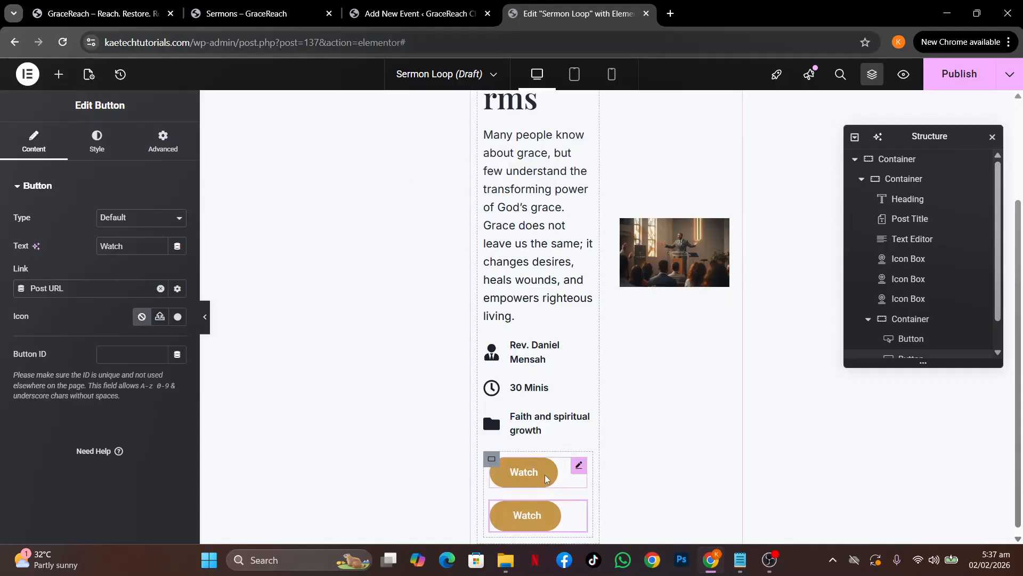
{"action": "left_click", "coordinate": [215, 14]}
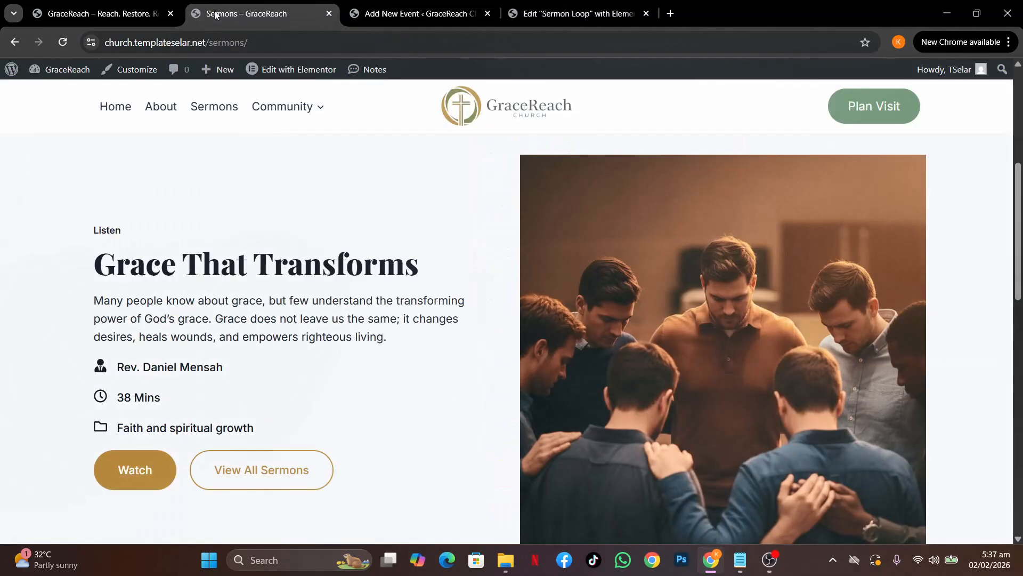
{"action": "left_click", "coordinate": [554, 12]}
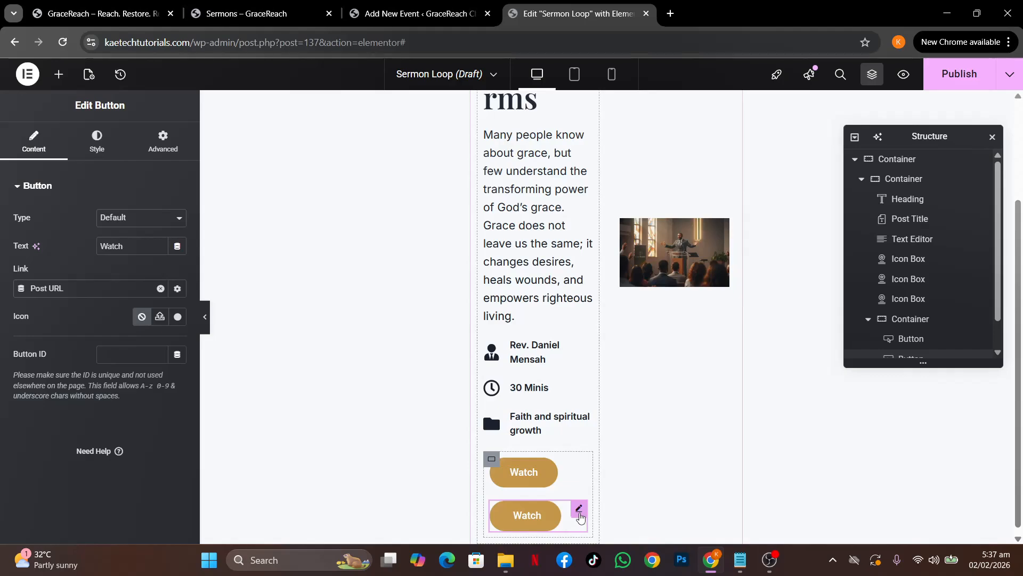
{"action": "left_click_drag", "start_coordinate": [128, 246], "coordinate": [73, 238]}
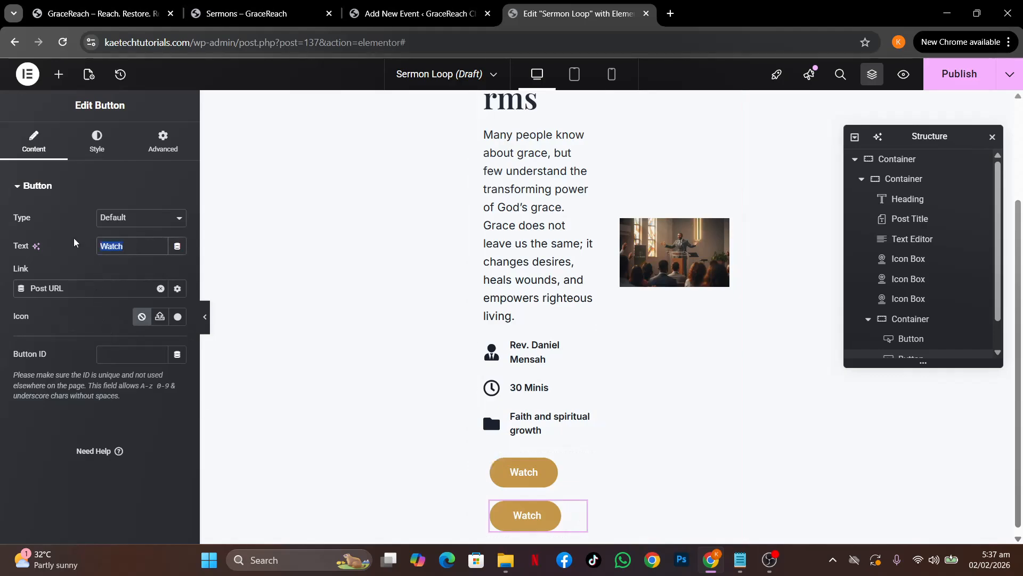
{"action": "type", "text": "Vie"}
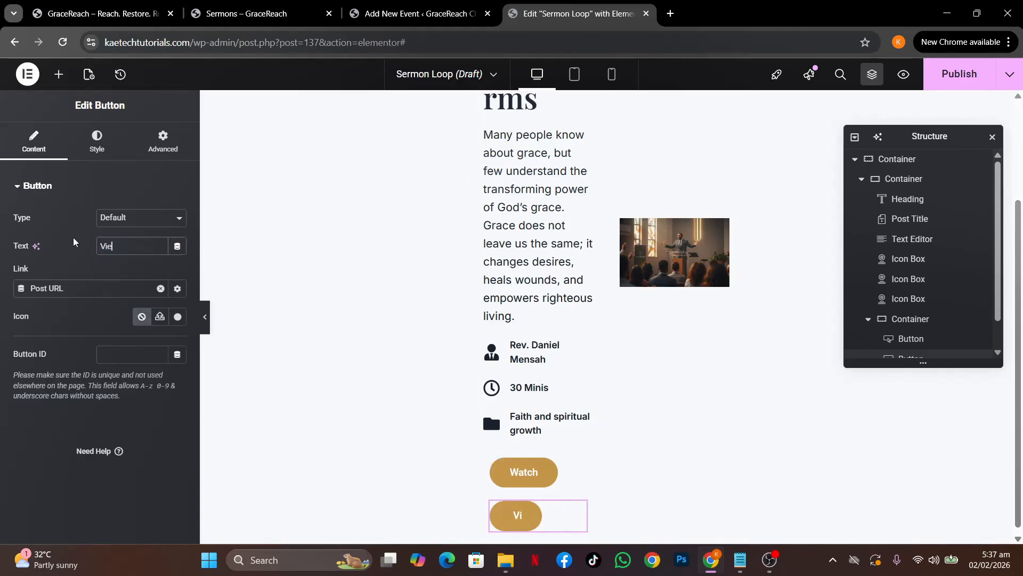
{"action": "type", "text": "w All S"}
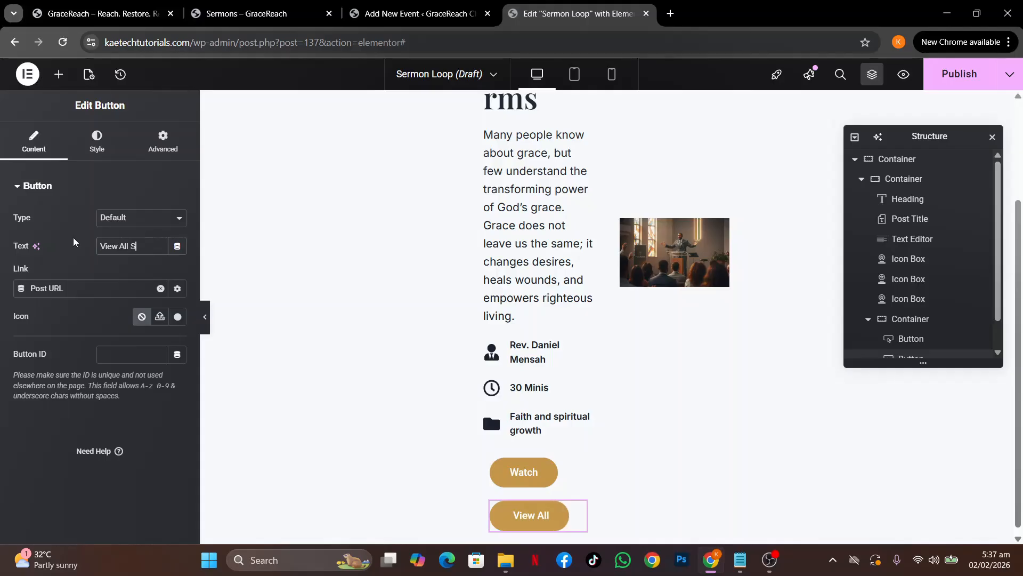
{"action": "type", "text": "ermons"}
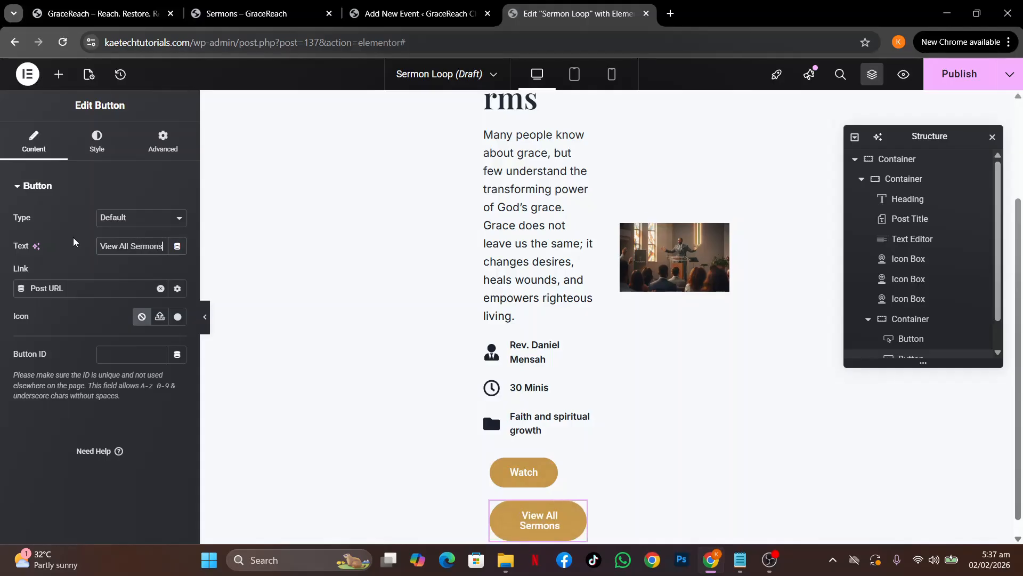
Replace the button's Post URL dynamic link with a link to the Sermons page
{"action": "left_click", "coordinate": [160, 289]}
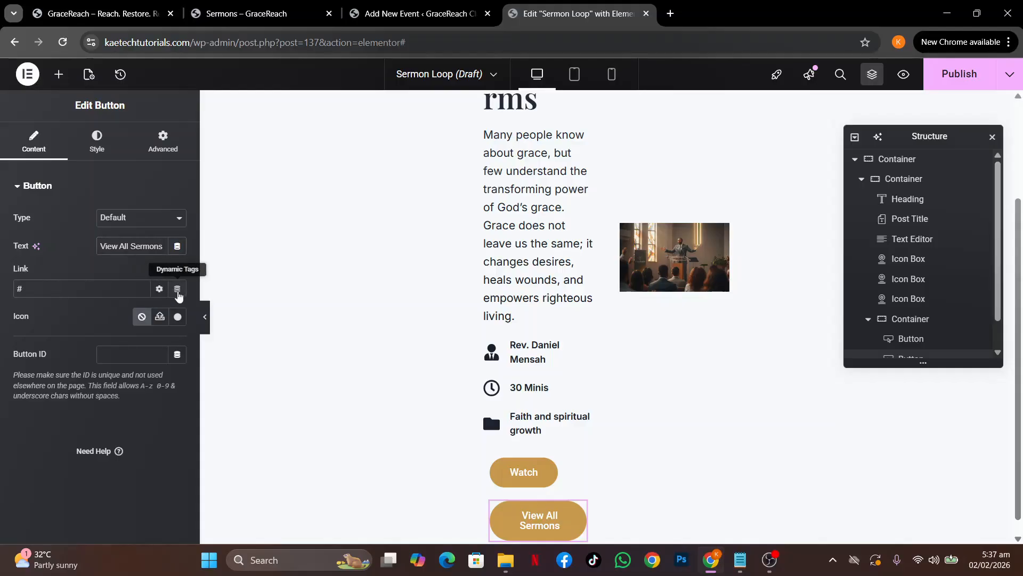
{"action": "left_click", "coordinate": [177, 290]}
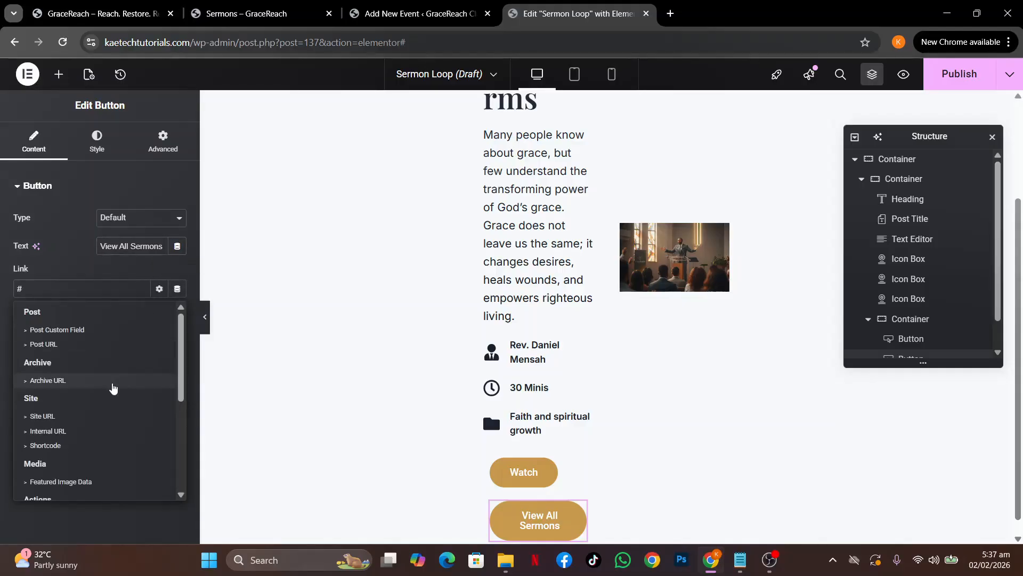
{"action": "scroll", "coordinate": [108, 432], "scroll_direction": "down", "scroll_amount": 5}
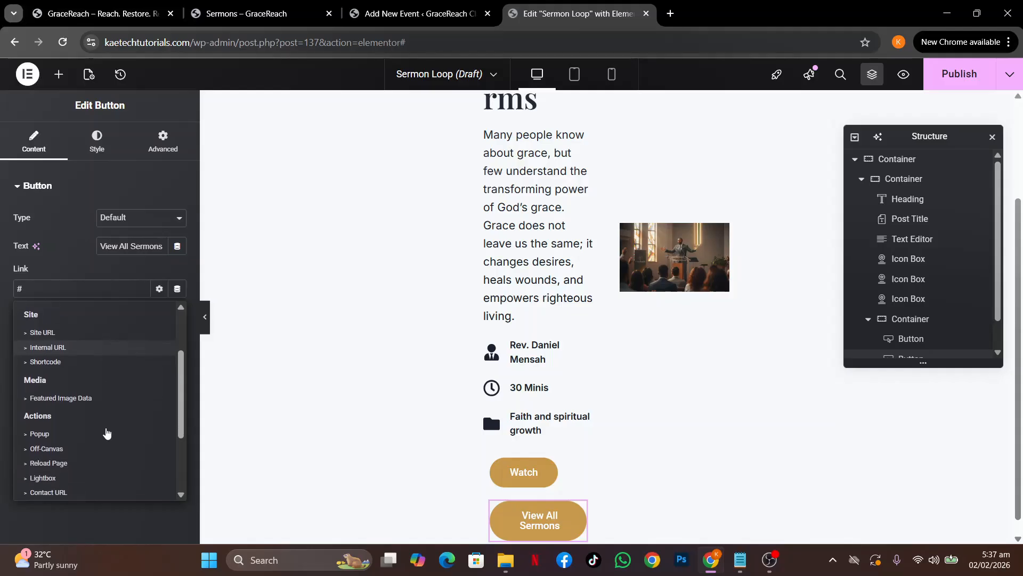
{"action": "scroll", "coordinate": [107, 433], "scroll_direction": "down", "scroll_amount": 3}
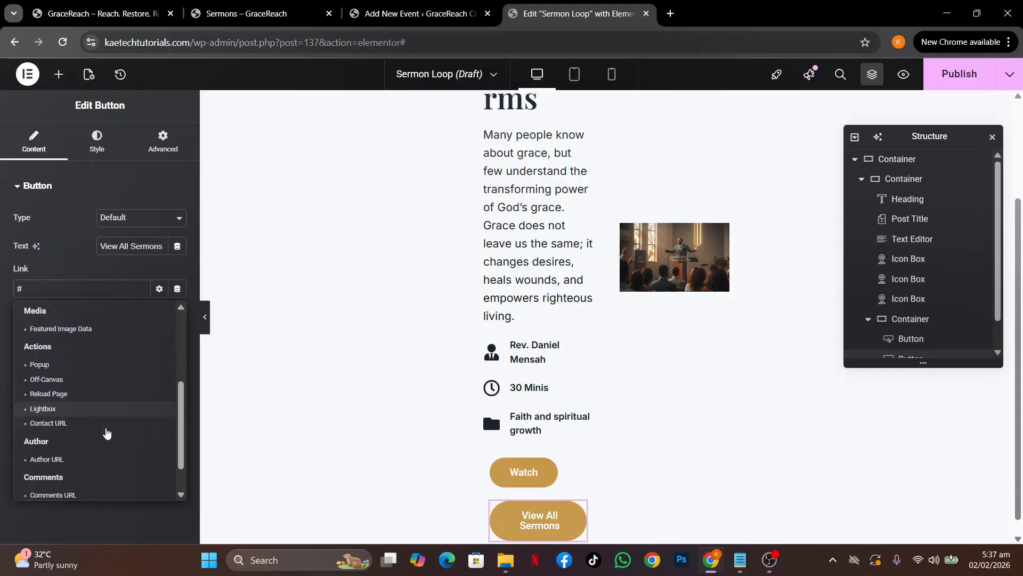
{"action": "scroll", "coordinate": [107, 433], "scroll_direction": "up", "scroll_amount": 6}
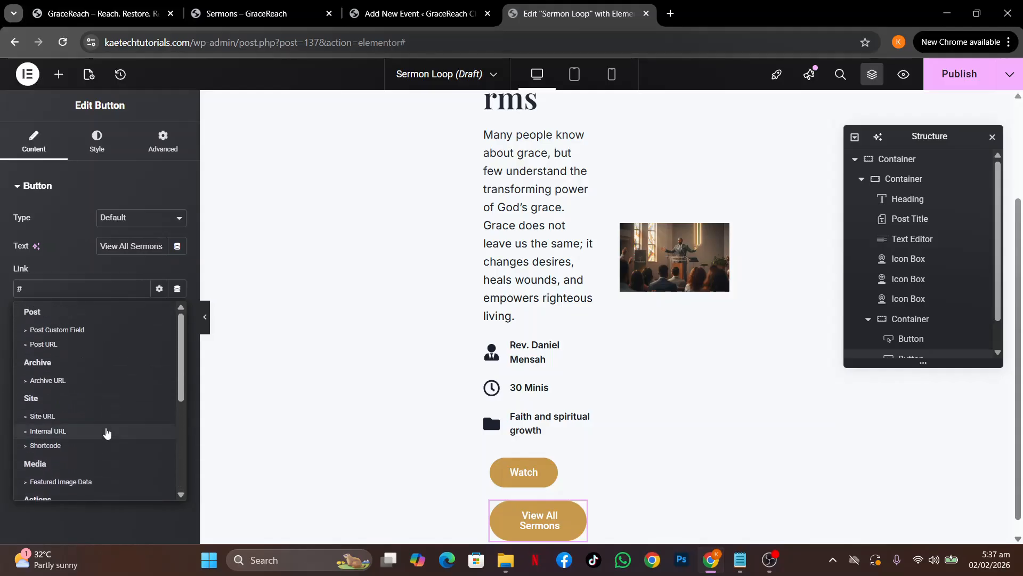
{"action": "left_click", "coordinate": [82, 268]}
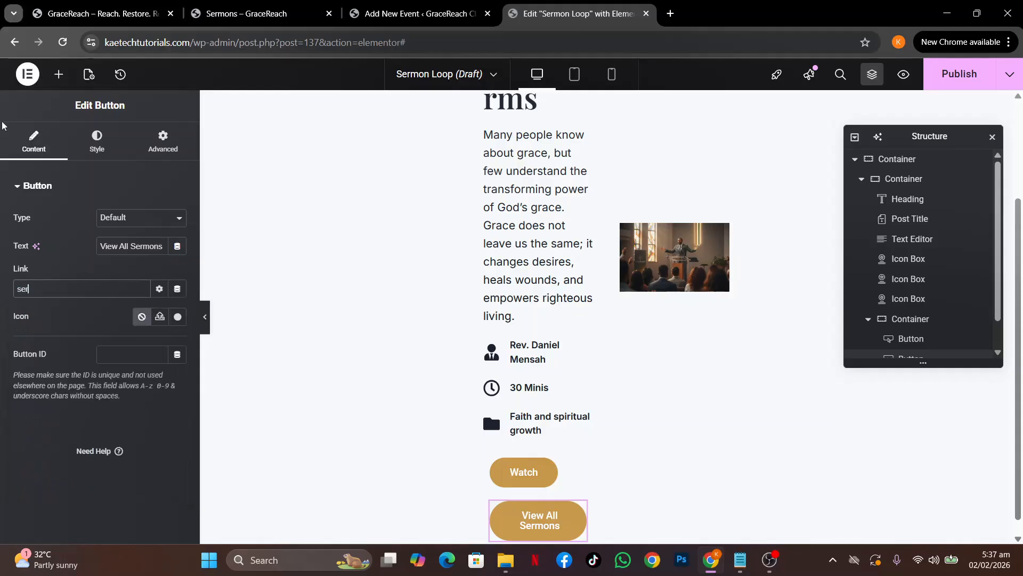
{"action": "type", "text": "sermons"}
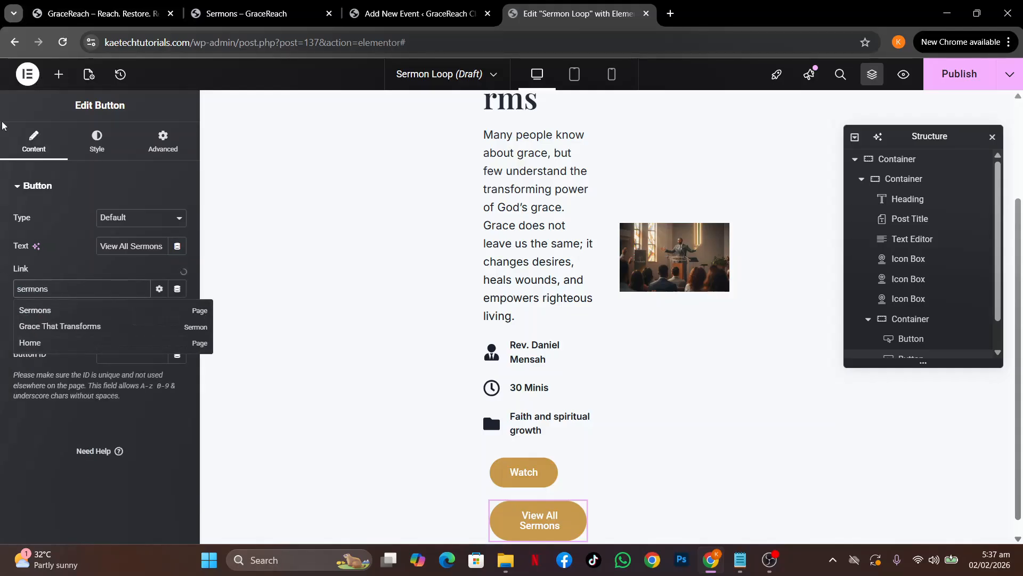
{"action": "left_click", "coordinate": [34, 310]}
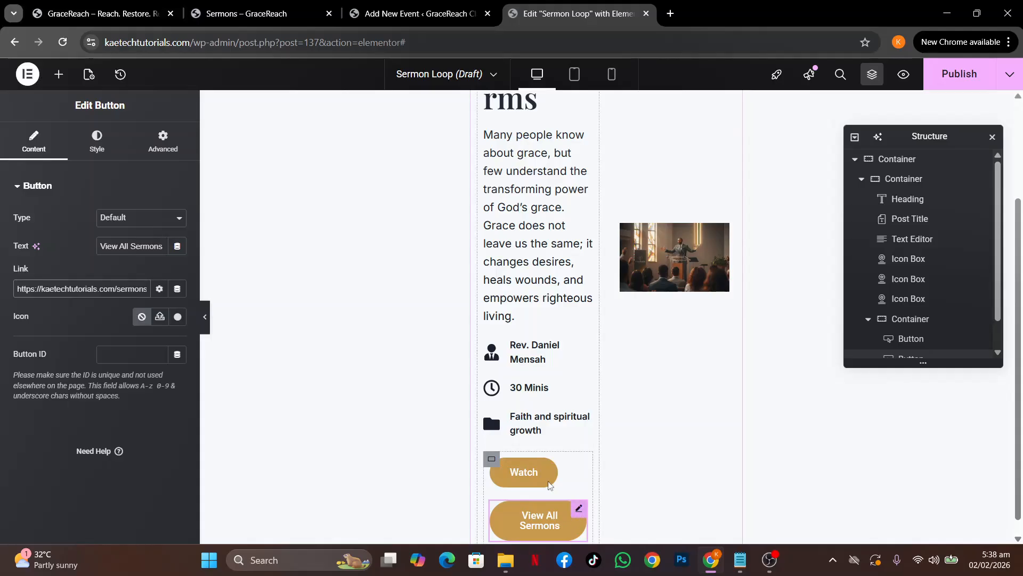
Give View All Sermons a solid 2 px border in Theme Accent - alt gold
{"action": "left_click", "coordinate": [97, 147]}
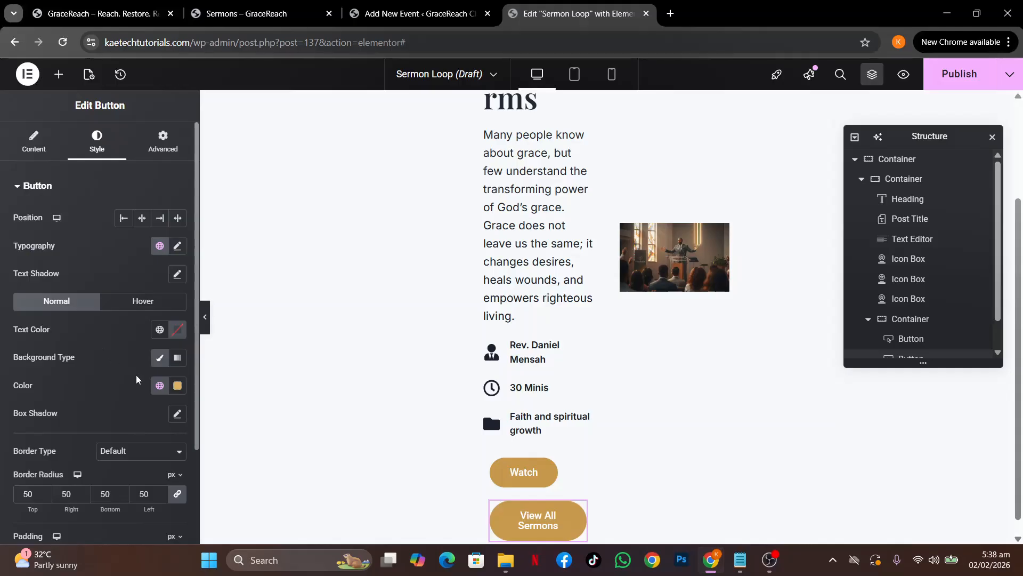
{"action": "scroll", "coordinate": [136, 379], "scroll_direction": "down", "scroll_amount": 3}
{"action": "scroll", "coordinate": [136, 385], "scroll_direction": "up", "scroll_amount": 1}
{"action": "left_click", "coordinate": [137, 378]}
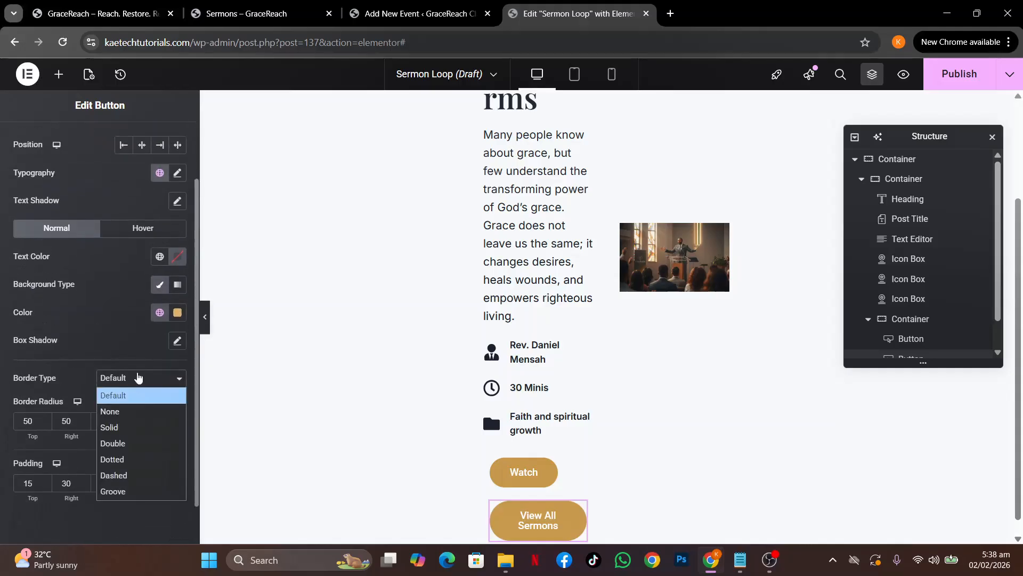
{"action": "left_click", "coordinate": [125, 428]}
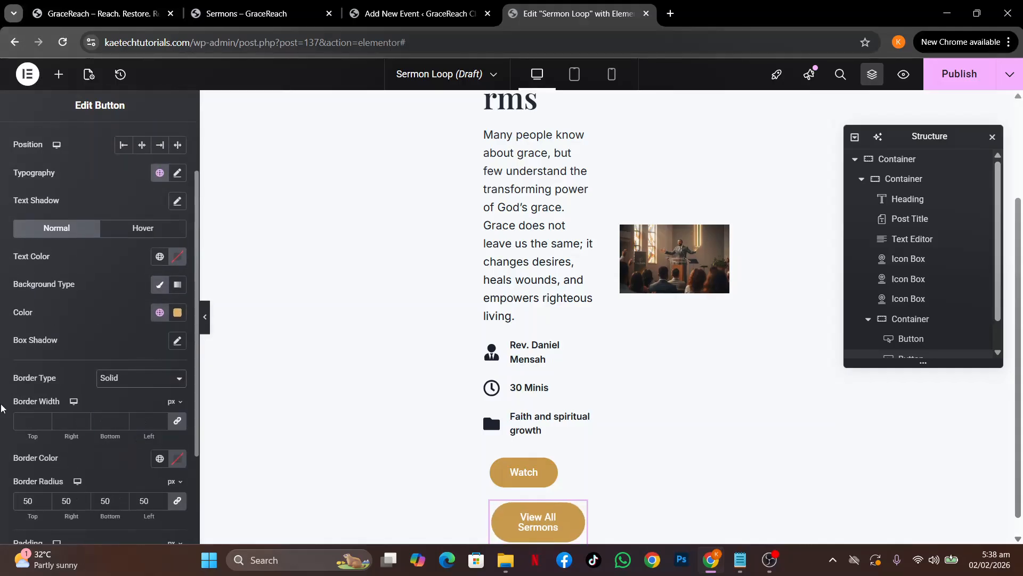
{"action": "type", "text": "2"}
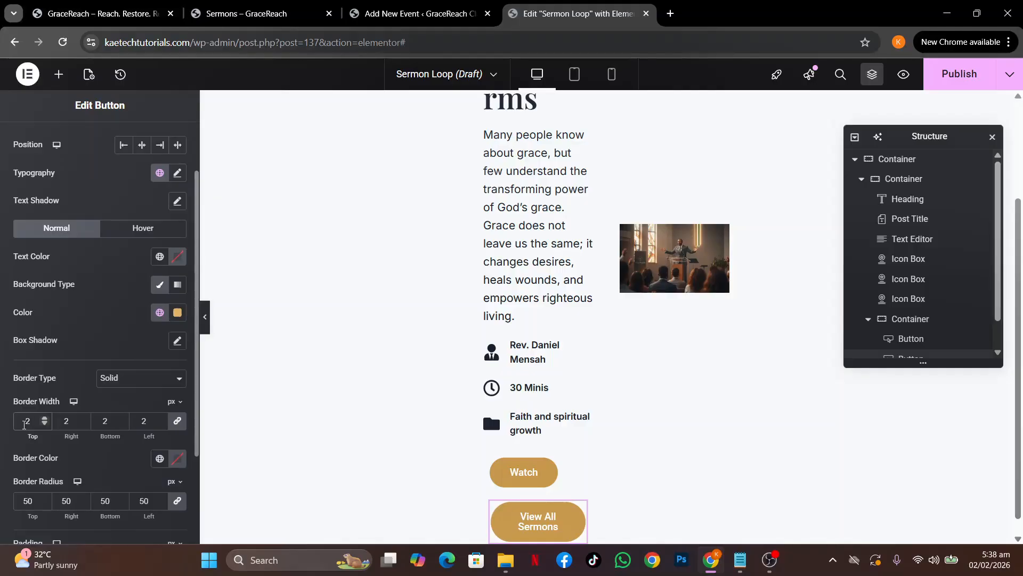
{"action": "left_click", "coordinate": [157, 459]}
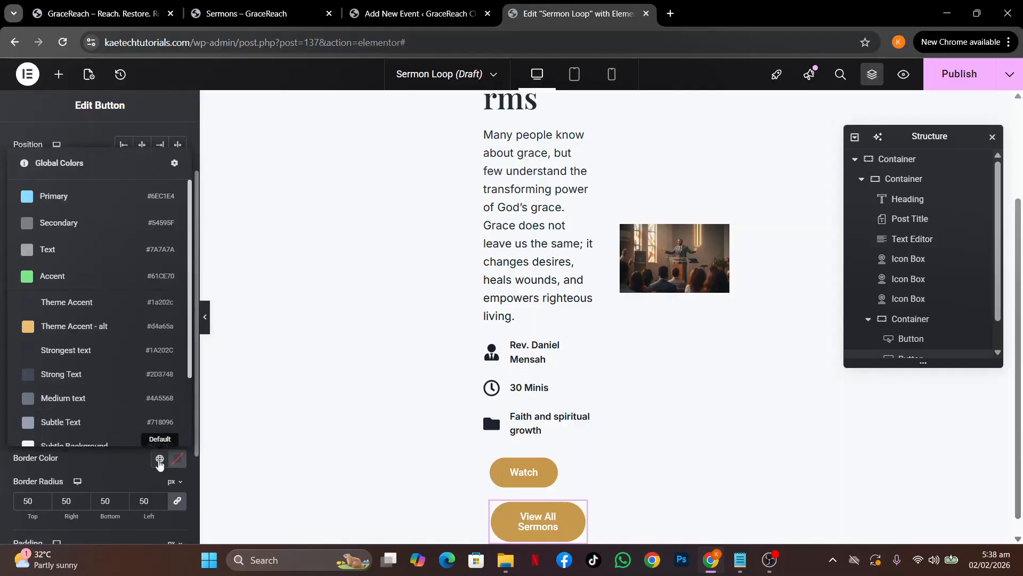
{"action": "left_click", "coordinate": [87, 328]}
Make the button text Theme Accent - alt gold and the background fully transparent
{"action": "left_click", "coordinate": [159, 257]}
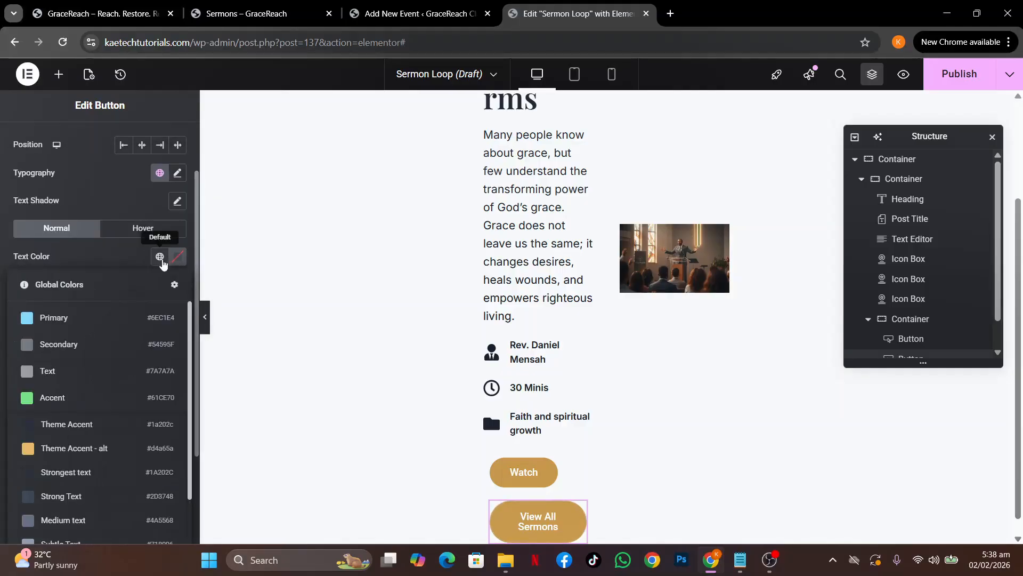
{"action": "left_click", "coordinate": [78, 450]}
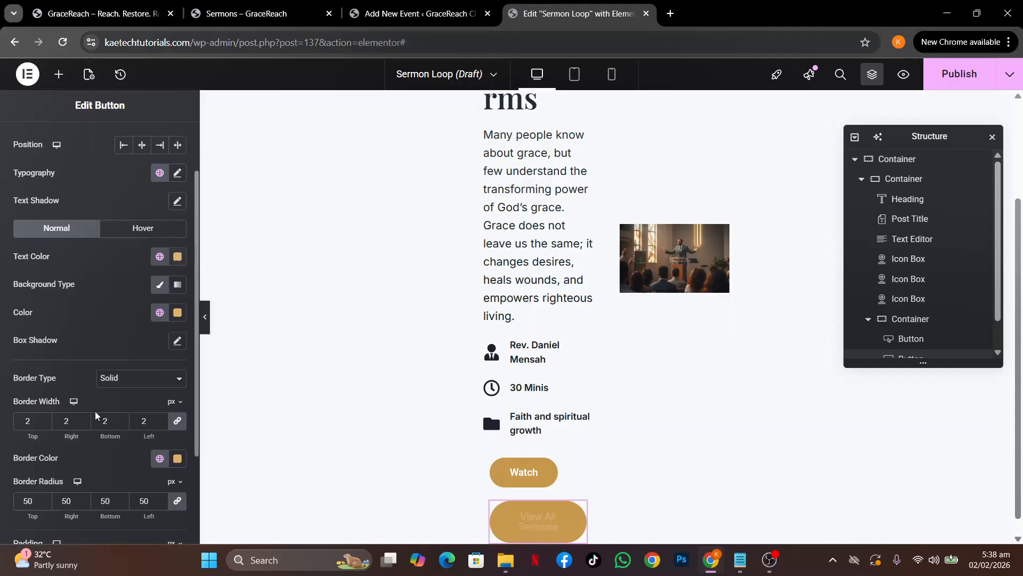
{"action": "left_click", "coordinate": [185, 314]}
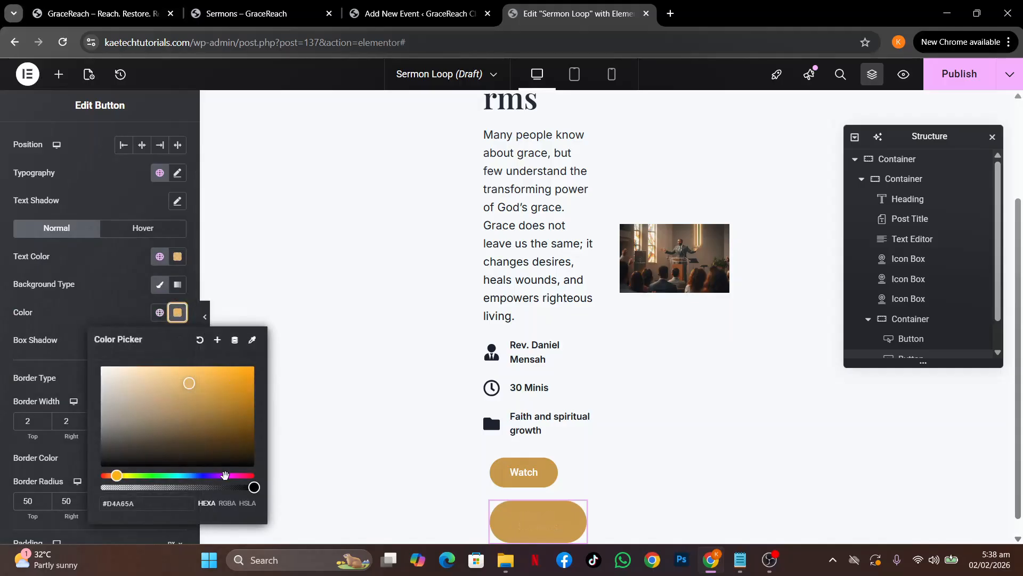
{"action": "left_click_drag", "start_coordinate": [252, 488], "coordinate": [68, 501]}
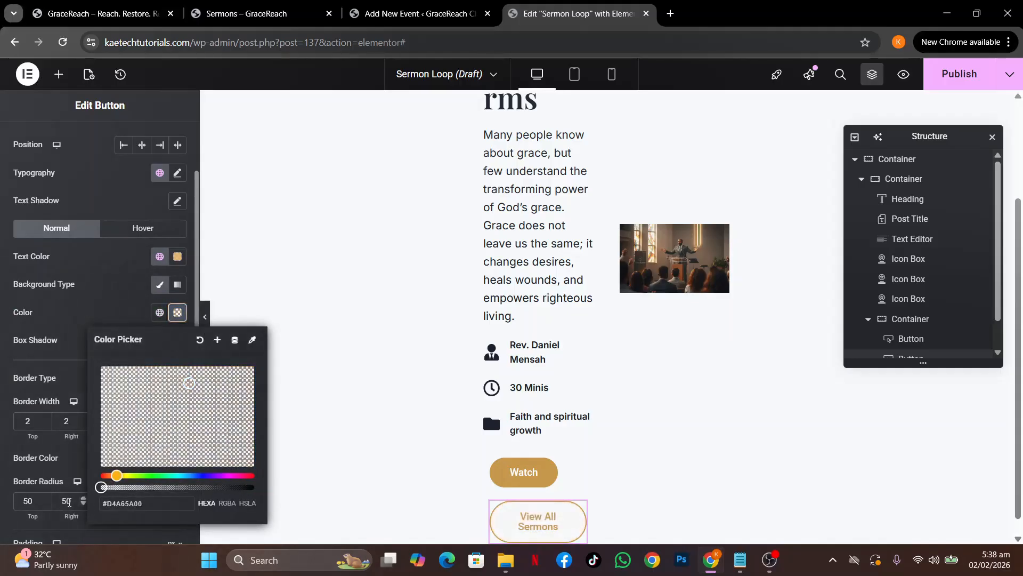
{"action": "left_click", "coordinate": [85, 306]}
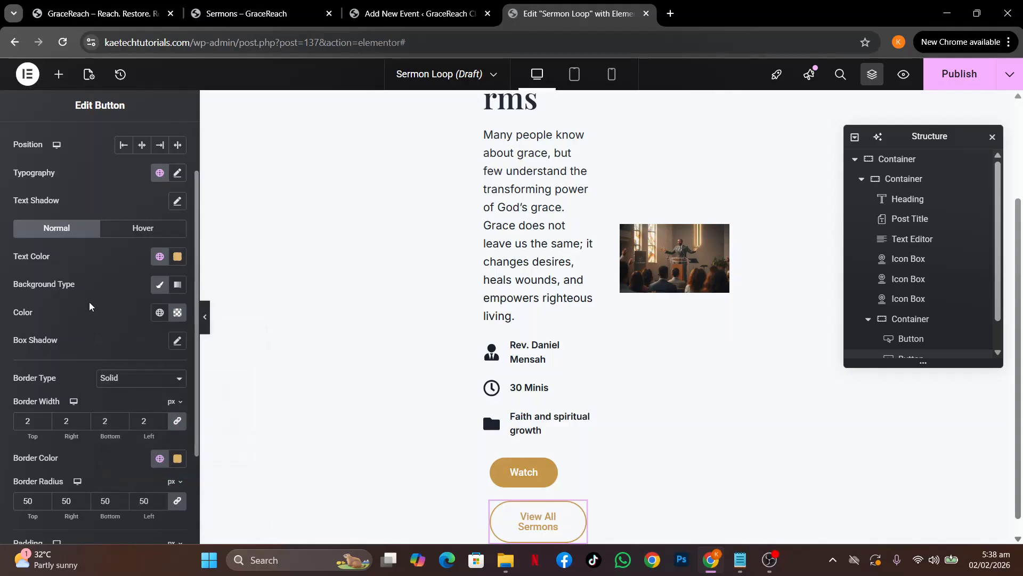
Apply the Bob hover animation to View All Sermons
{"action": "left_click", "coordinate": [141, 230]}
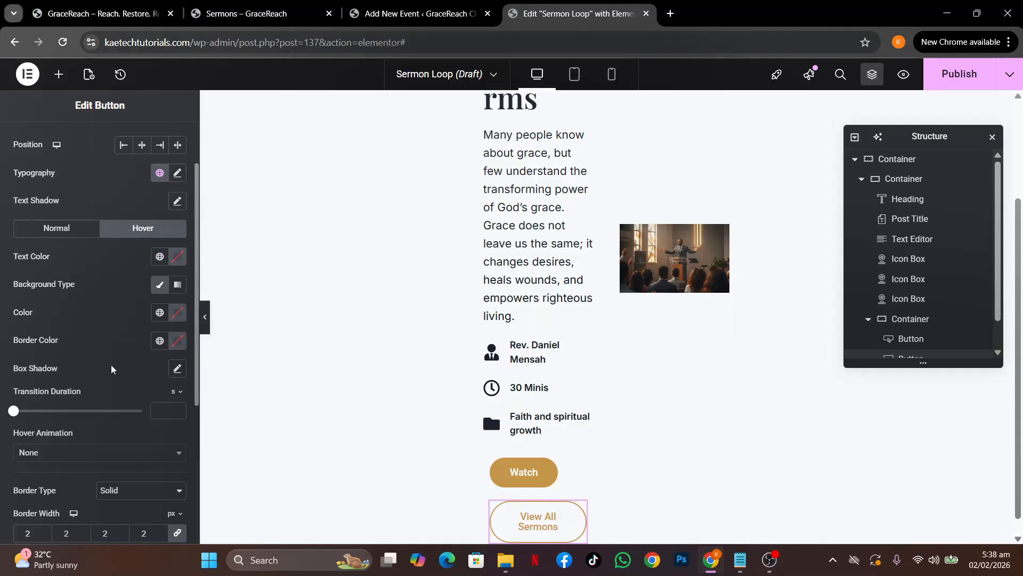
{"action": "scroll", "coordinate": [111, 364], "scroll_direction": "down", "scroll_amount": 3}
{"action": "left_click", "coordinate": [96, 297]}
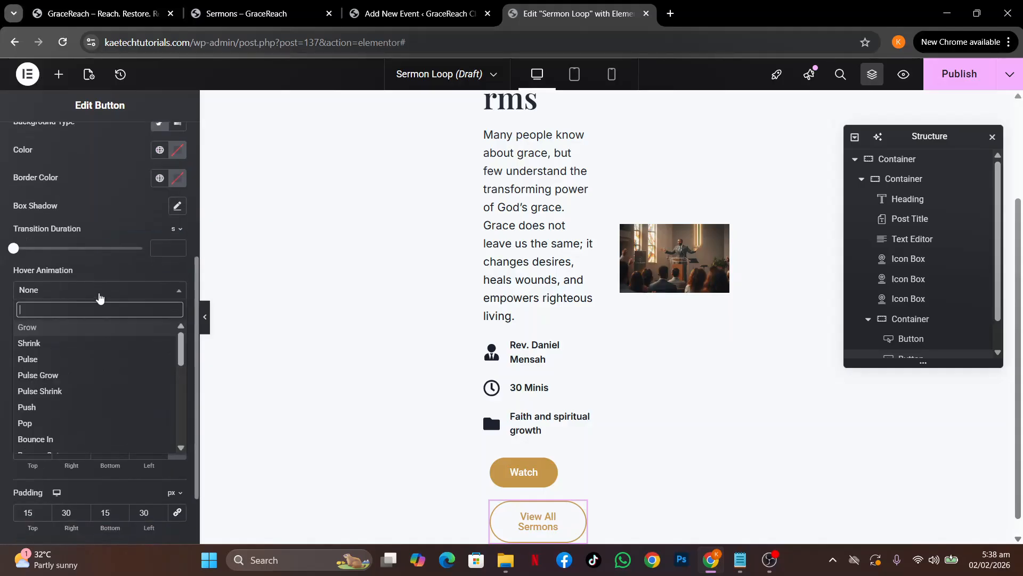
{"action": "type", "text": "bob"}
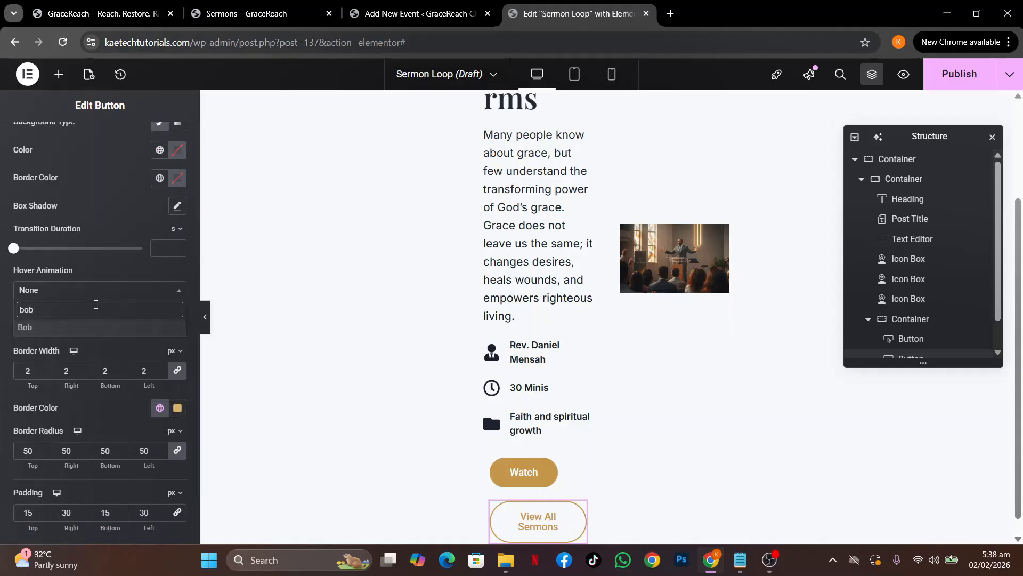
{"action": "left_click", "coordinate": [88, 328]}
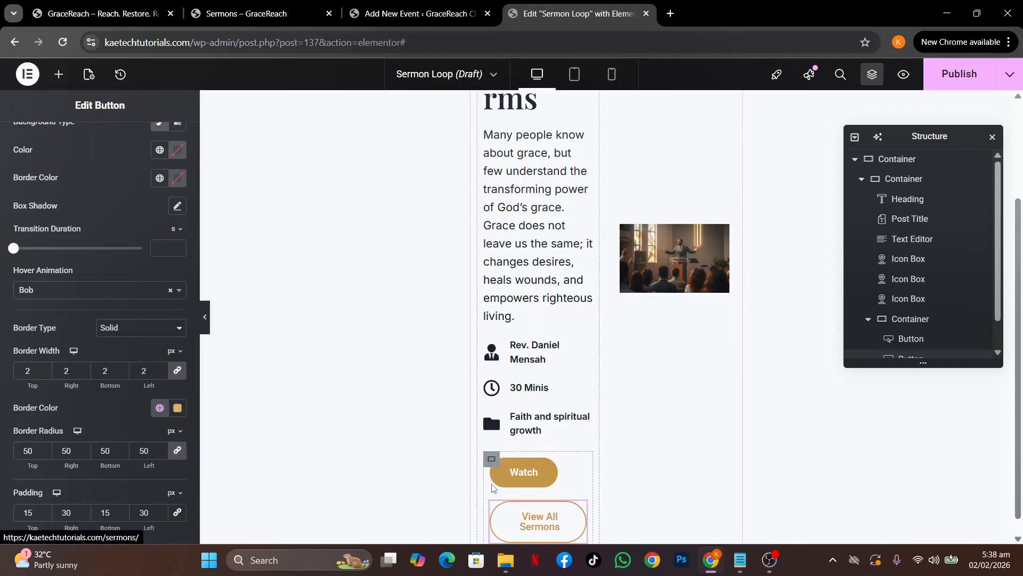
{"action": "left_click", "coordinate": [580, 467]}
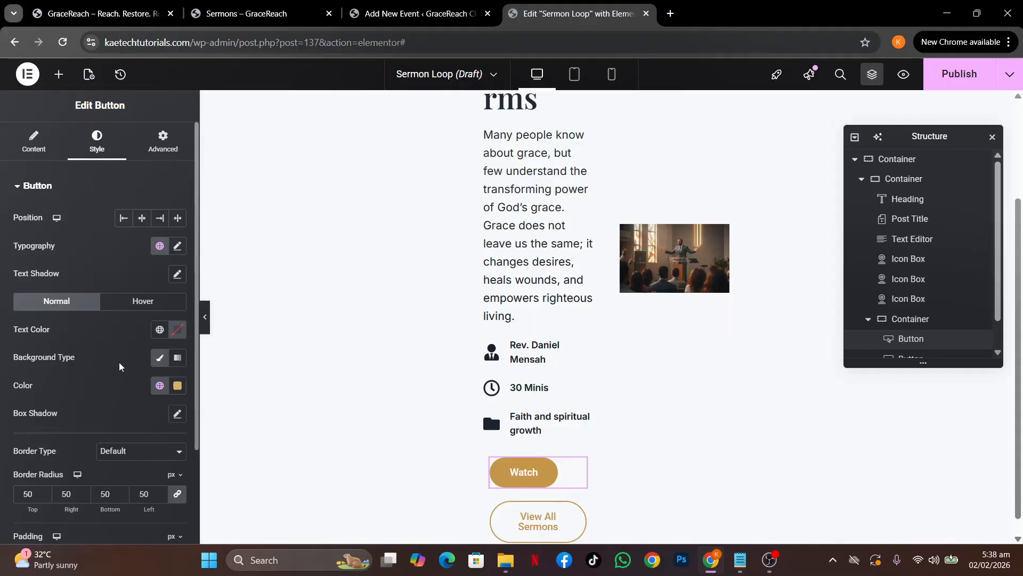
Give the Watch button a solid 2 px Theme Accent - alt gold border
{"action": "scroll", "coordinate": [119, 363], "scroll_direction": "down", "scroll_amount": 3}
{"action": "left_click", "coordinate": [126, 330]}
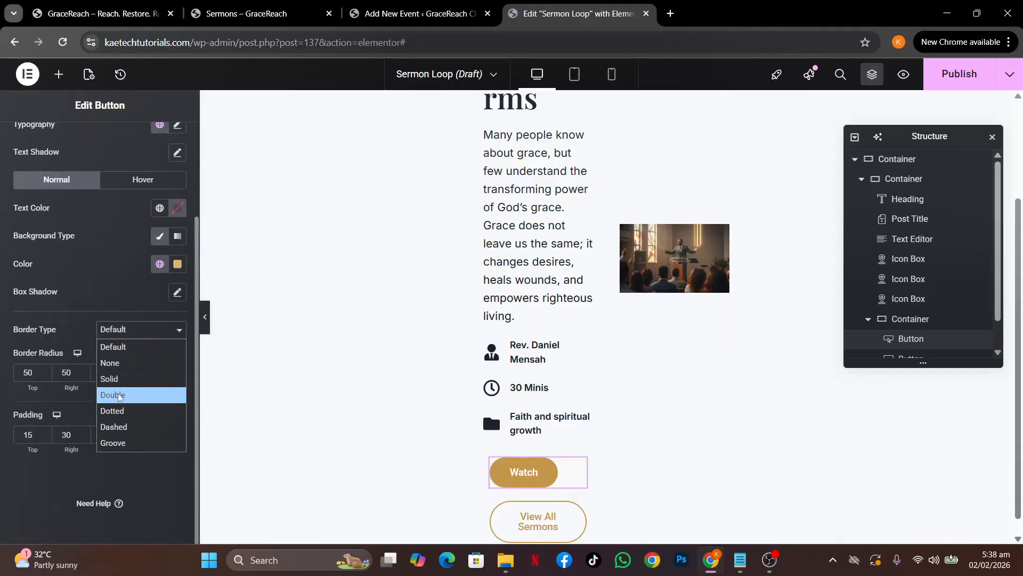
{"action": "left_click", "coordinate": [127, 378]}
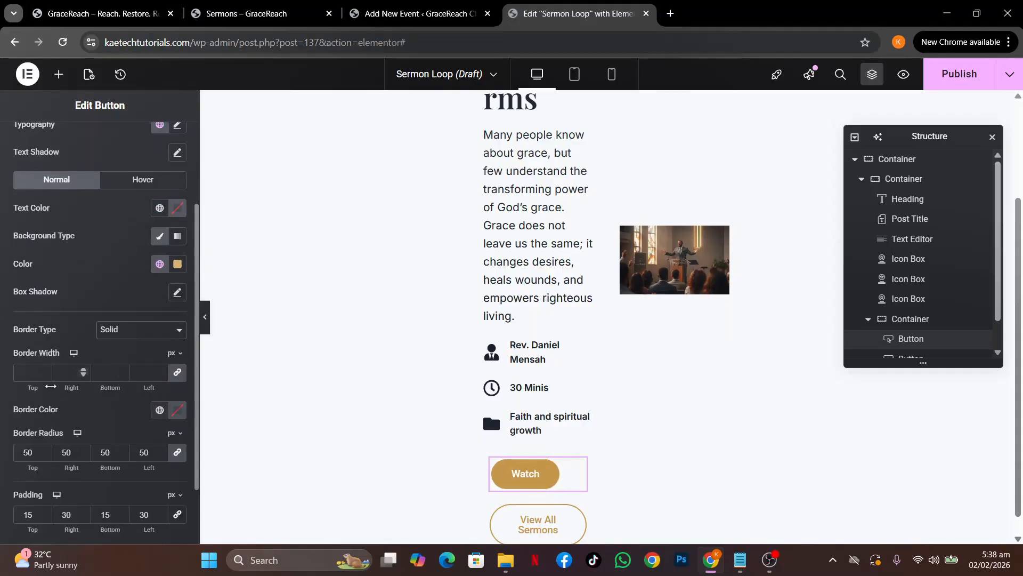
{"action": "left_click", "coordinate": [27, 376]}
{"action": "type", "text": "2"}
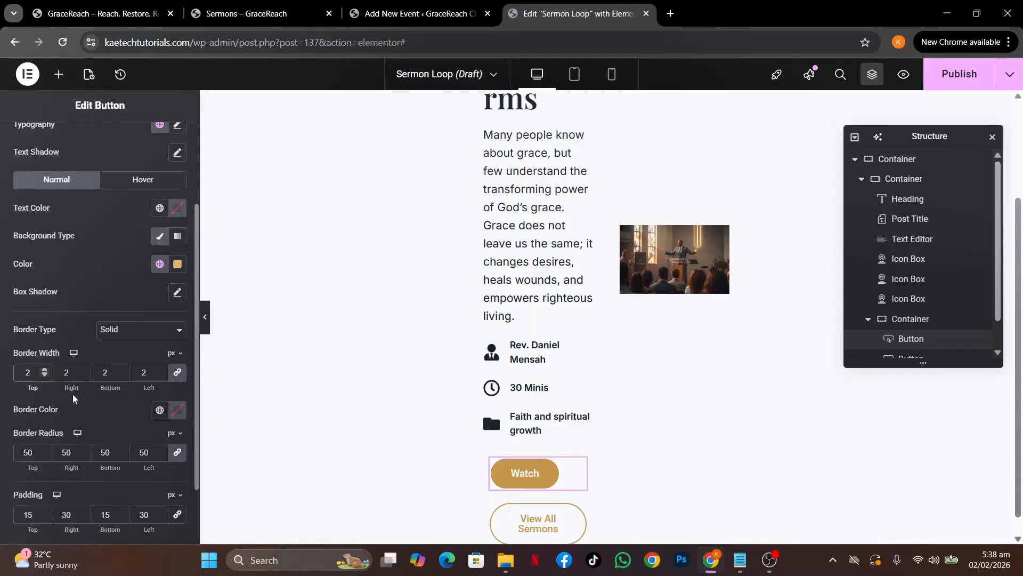
{"action": "left_click", "coordinate": [160, 410]}
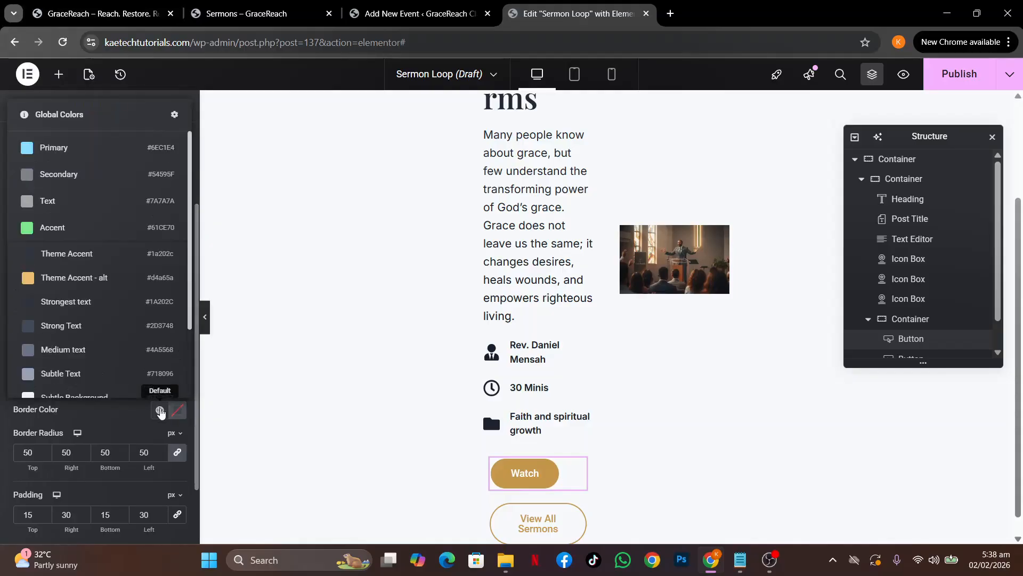
{"action": "left_click", "coordinate": [90, 280]}
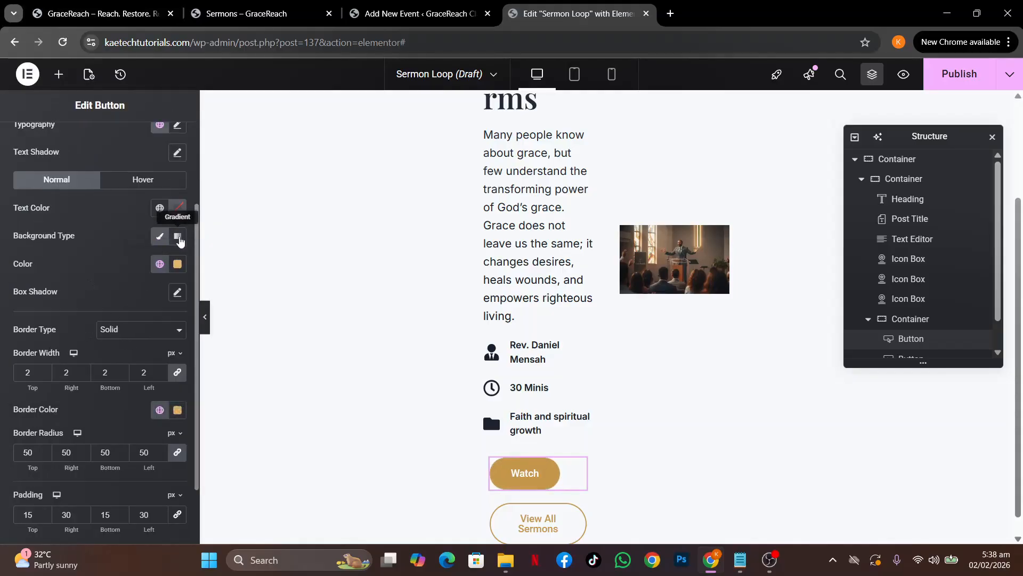
Set the Watch button's hover animation to Bob
{"action": "left_click", "coordinate": [129, 181]}
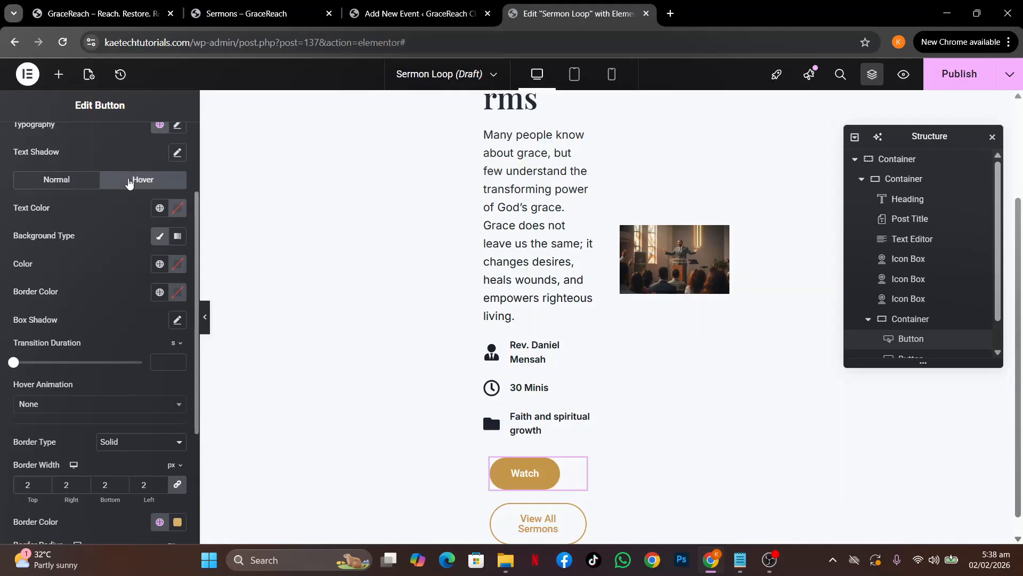
{"action": "left_click", "coordinate": [98, 408]}
{"action": "type", "text": "bob"}
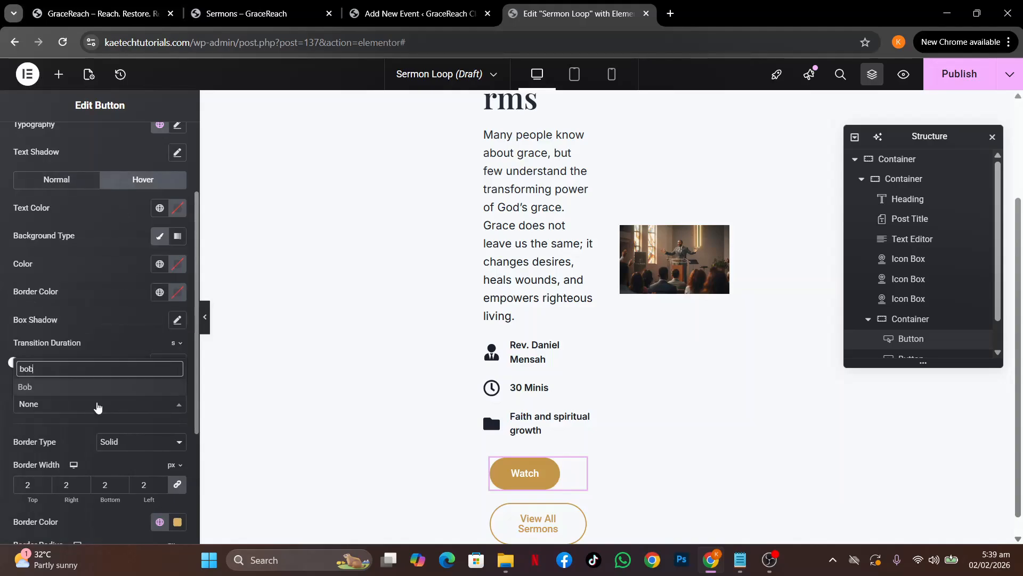
{"action": "left_click", "coordinate": [86, 389]}
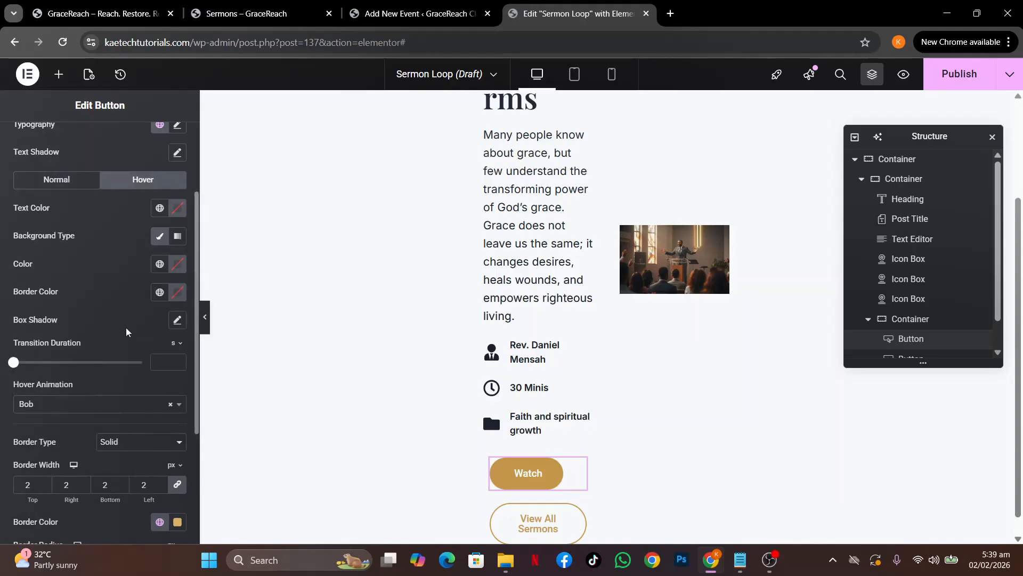
Set the button container's direction to Row so Watch and View All Sermons sit side by side
{"action": "scroll", "coordinate": [673, 226], "scroll_direction": "up", "scroll_amount": 3}
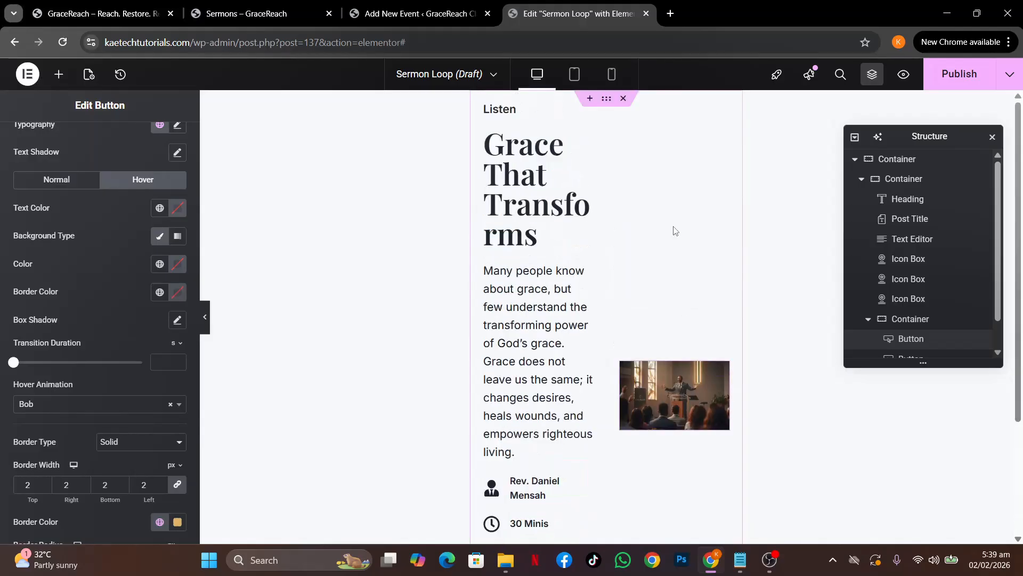
{"action": "left_click", "coordinate": [575, 76]}
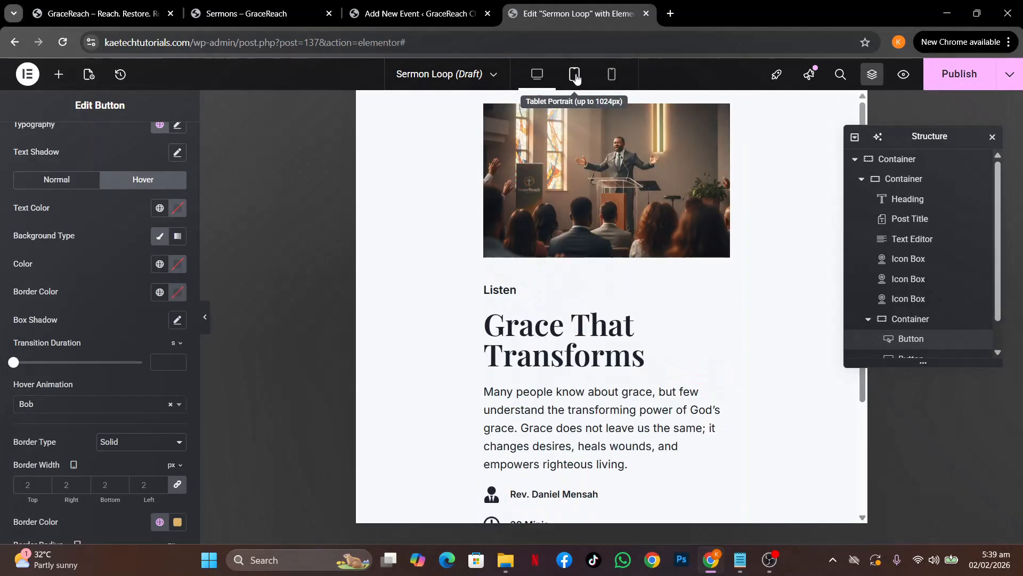
{"action": "scroll", "coordinate": [595, 160], "scroll_direction": "down", "scroll_amount": 3}
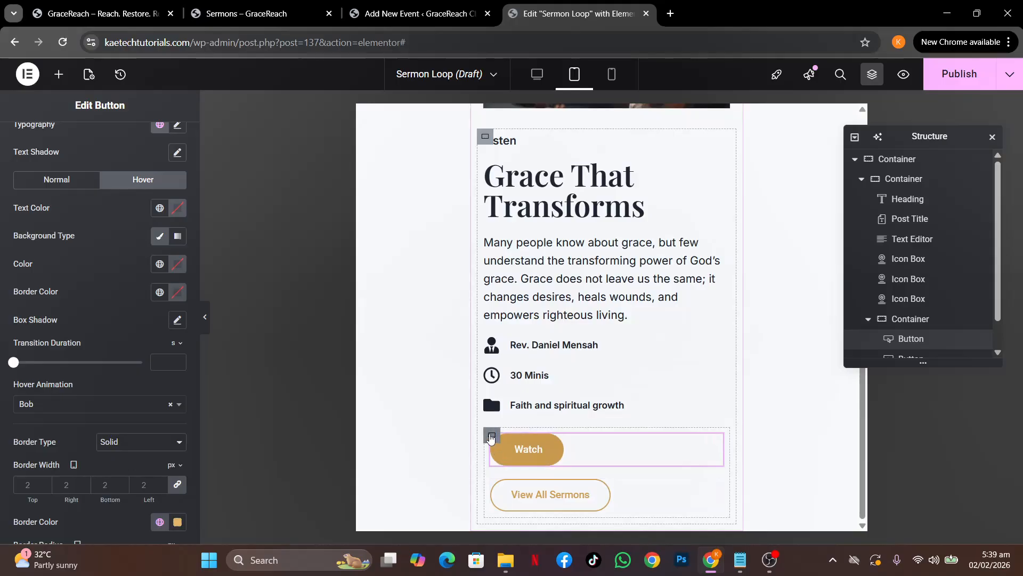
{"action": "left_click", "coordinate": [491, 436]}
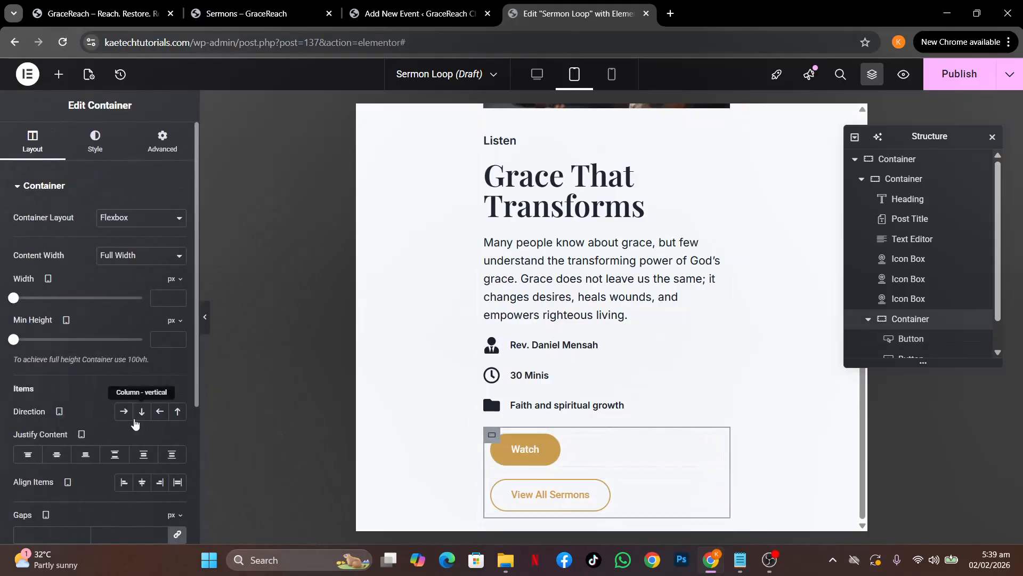
{"action": "left_click", "coordinate": [123, 411]}
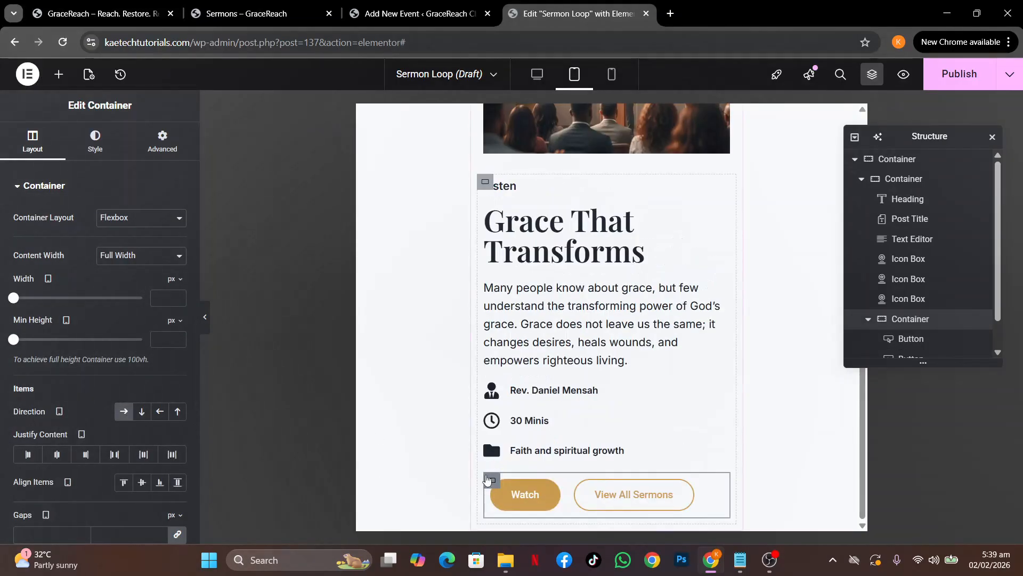
{"action": "left_click", "coordinate": [542, 79]}
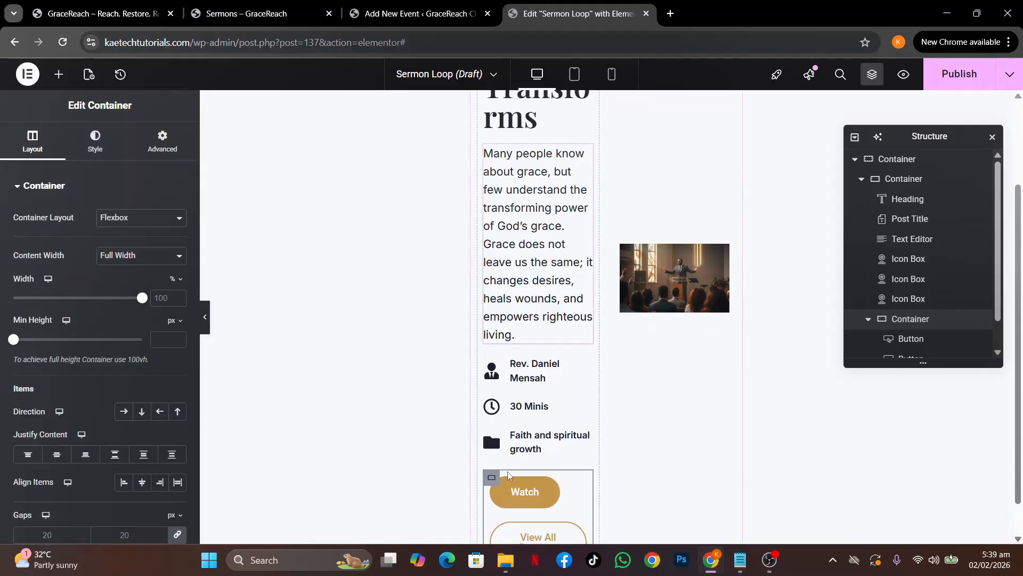
{"action": "left_click", "coordinate": [124, 411]}
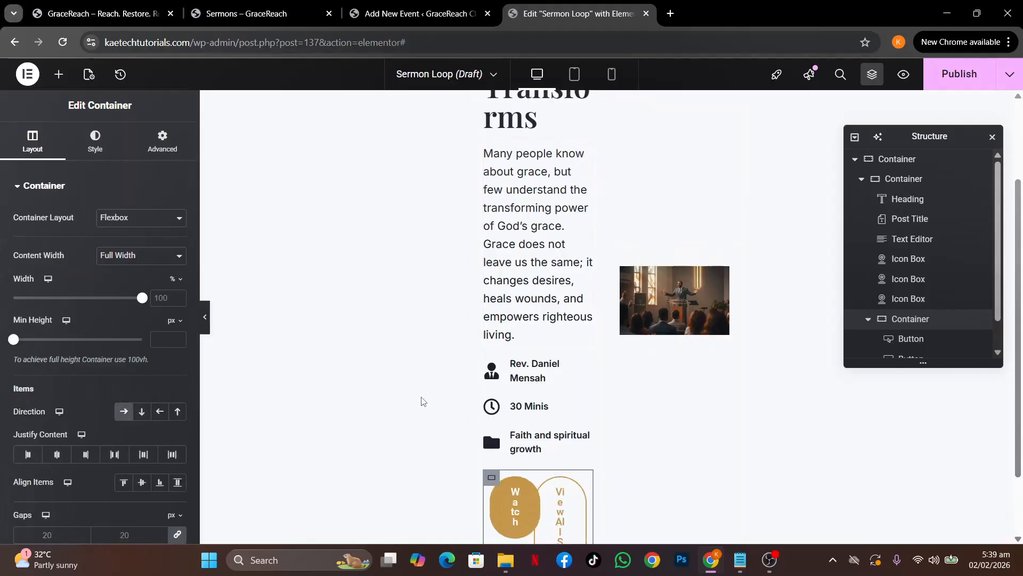
{"action": "scroll", "coordinate": [542, 471], "scroll_direction": "down", "scroll_amount": 2}
{"action": "scroll", "coordinate": [543, 472], "scroll_direction": "up", "scroll_amount": 1}
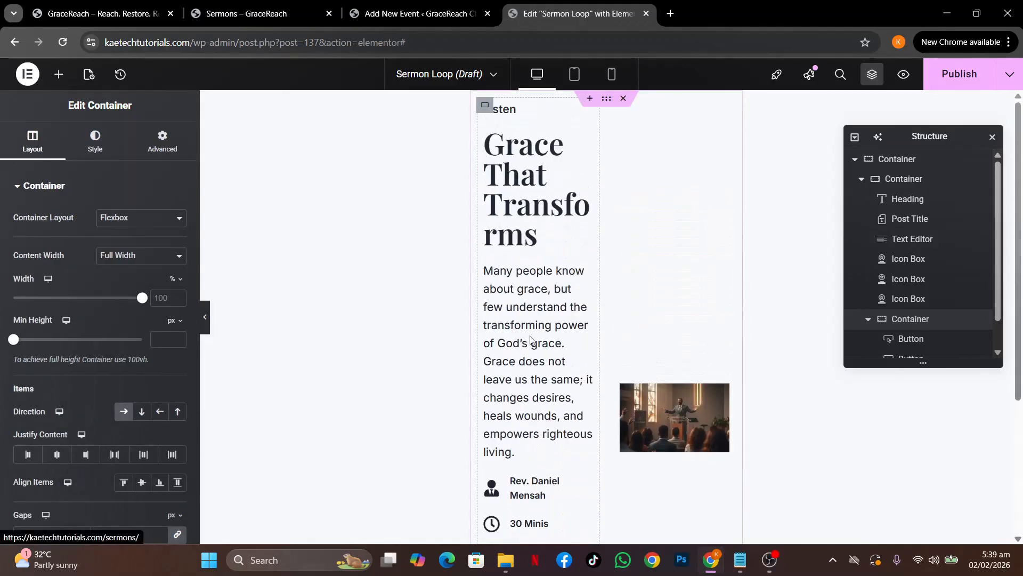
{"action": "left_click", "coordinate": [574, 75]}
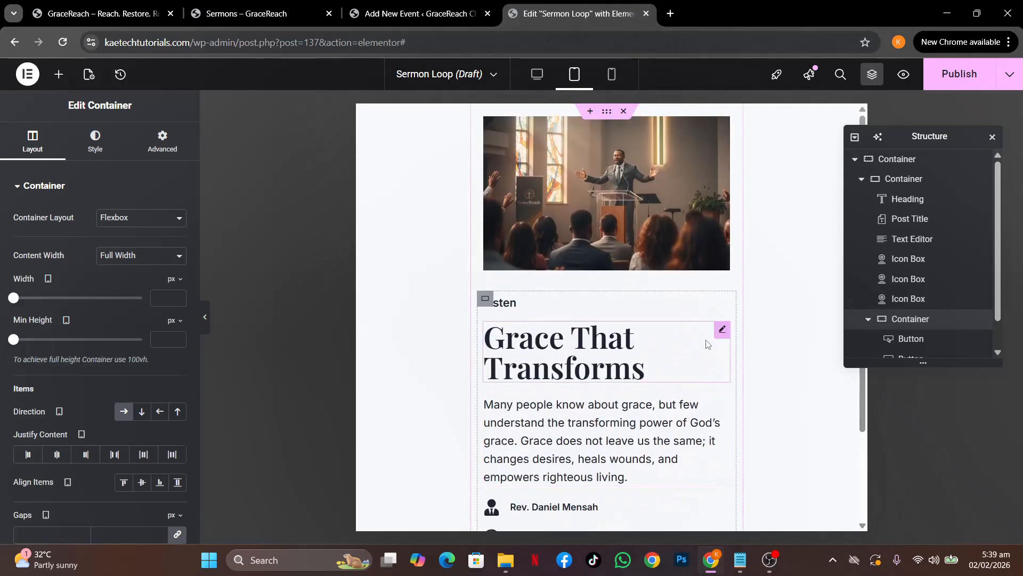
On tablet, set the sermon title size to 30 and description text size to 14
{"action": "left_click", "coordinate": [722, 330]}
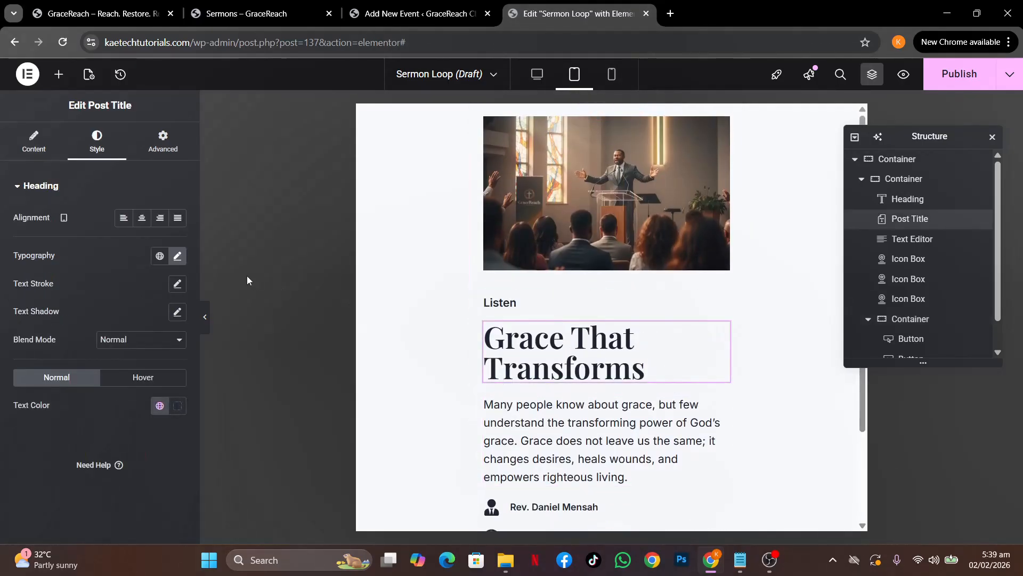
{"action": "left_click", "coordinate": [177, 256]}
{"action": "left_click", "coordinate": [157, 360]}
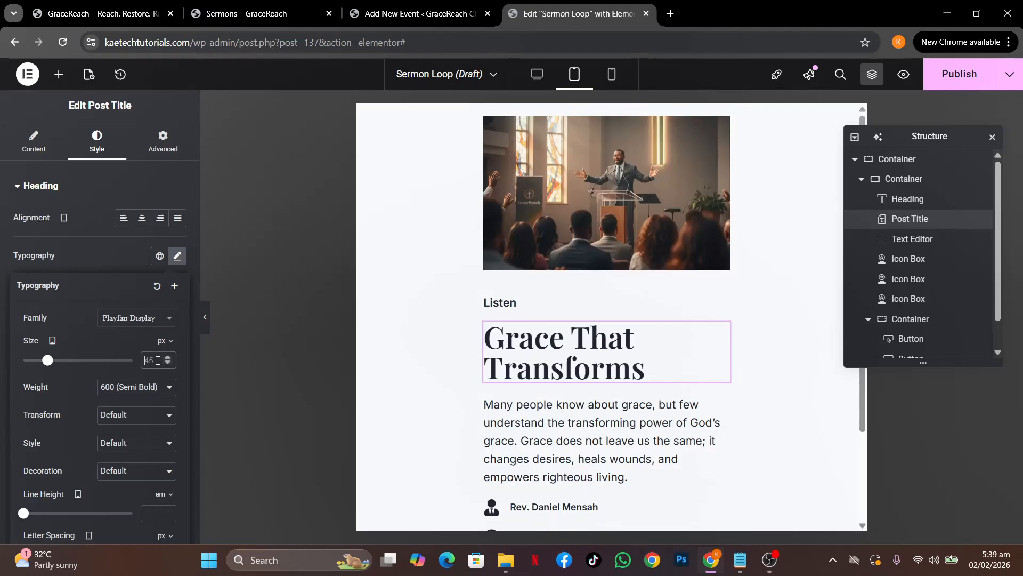
{"action": "type", "text": "35"}
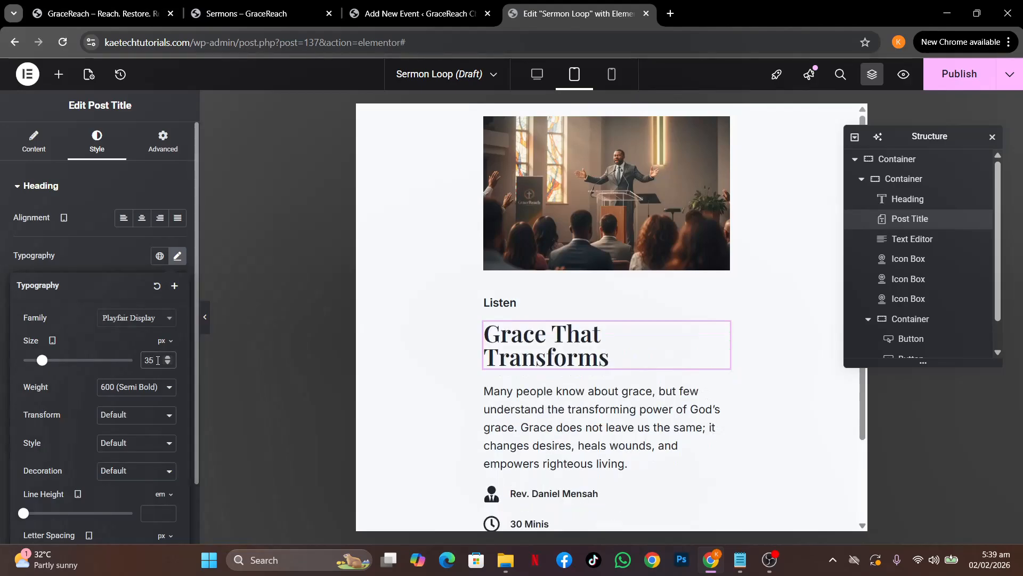
{"action": "type", "text": "30"}
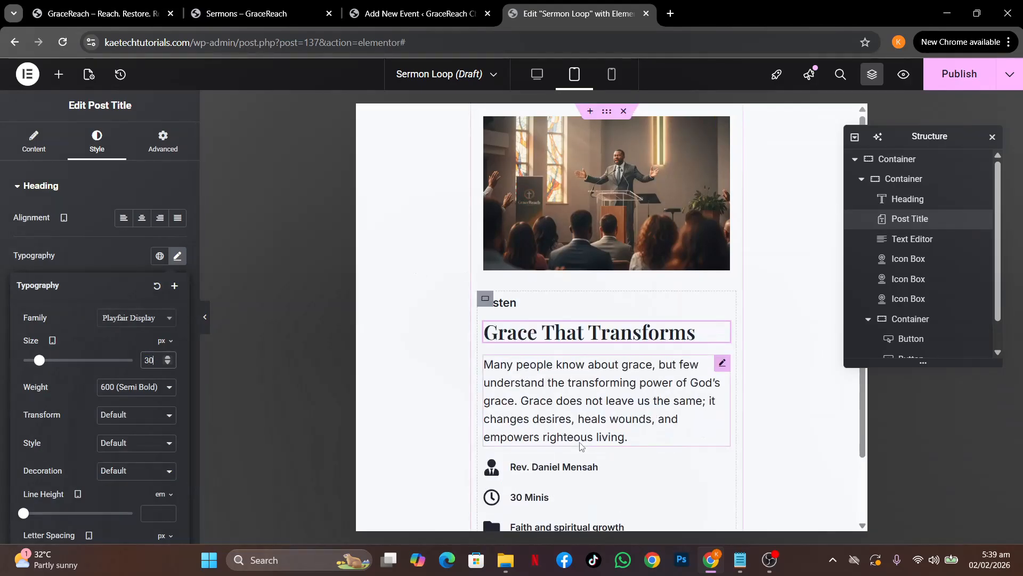
{"action": "left_click", "coordinate": [722, 363]}
{"action": "left_click", "coordinate": [178, 257]}
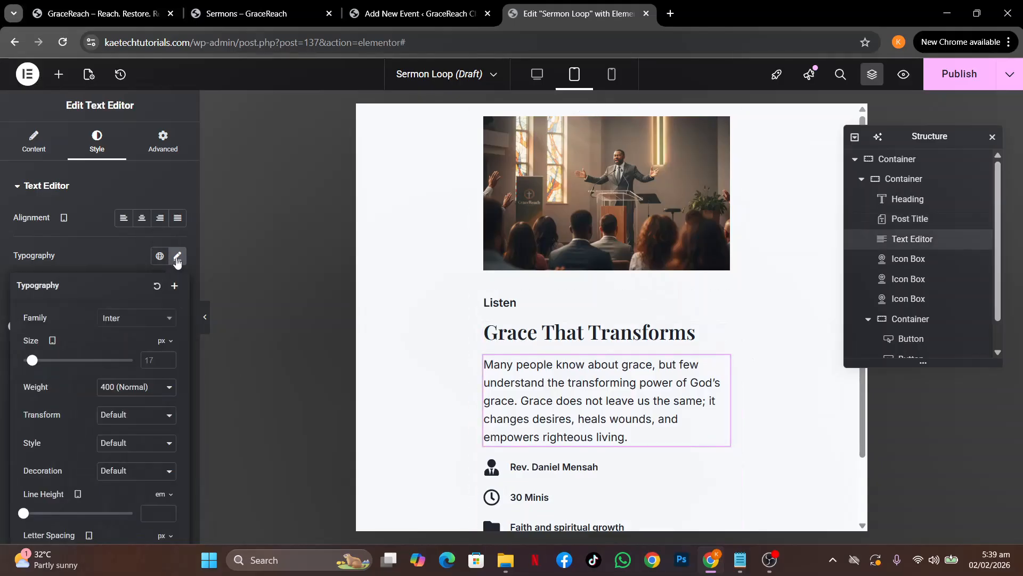
{"action": "type", "text": "14"}
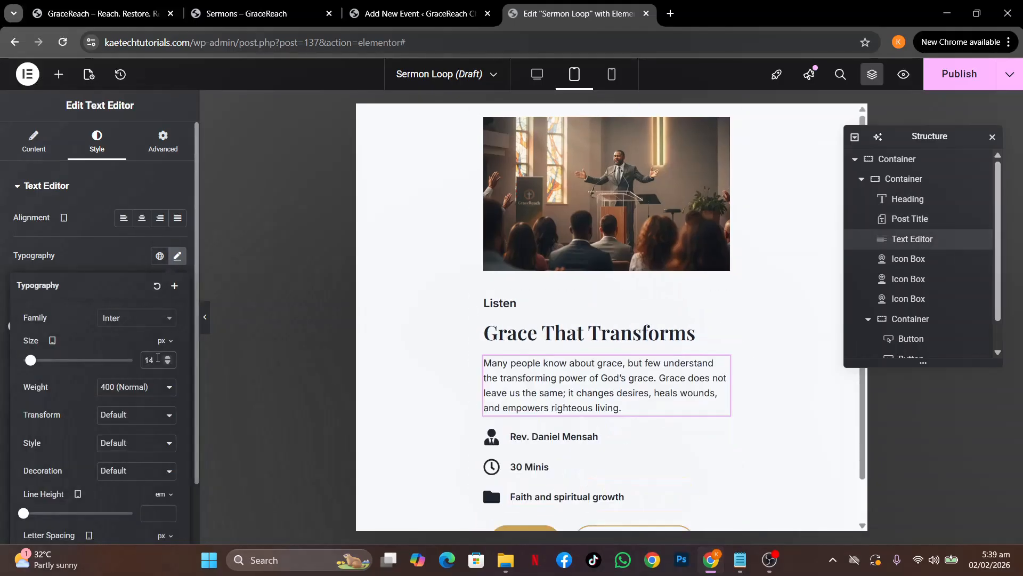
Set a 10 px gap between the two buttons on tablet
{"action": "scroll", "coordinate": [539, 414], "scroll_direction": "down", "scroll_amount": 1}
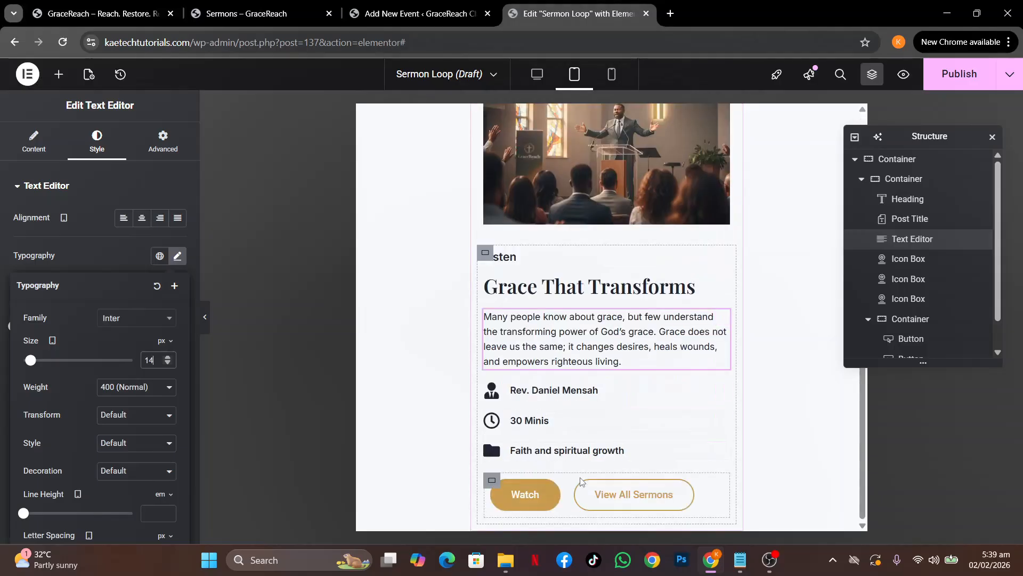
{"action": "left_click", "coordinate": [491, 479]}
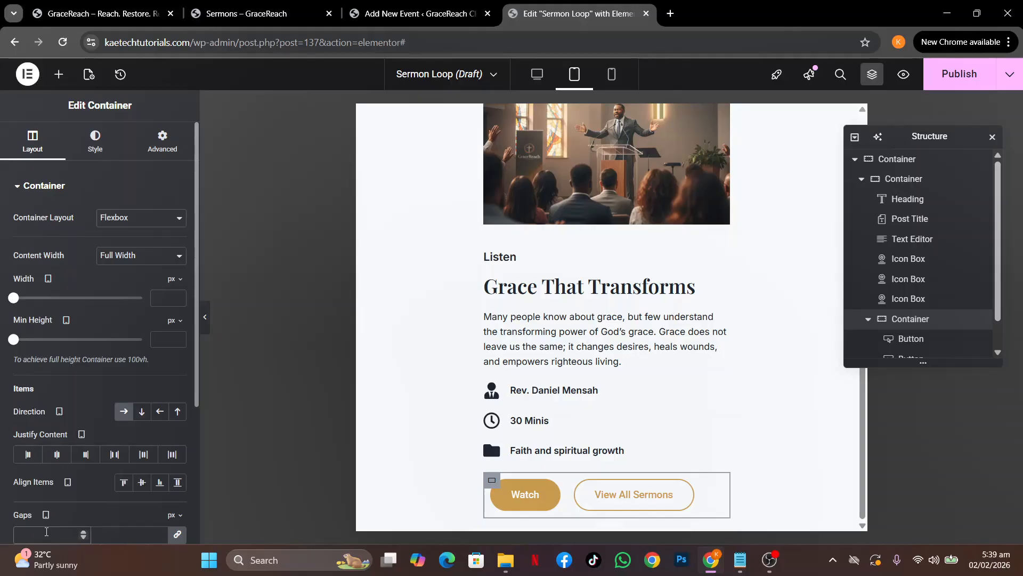
{"action": "left_click", "coordinate": [47, 531]}
{"action": "type", "text": "10"}
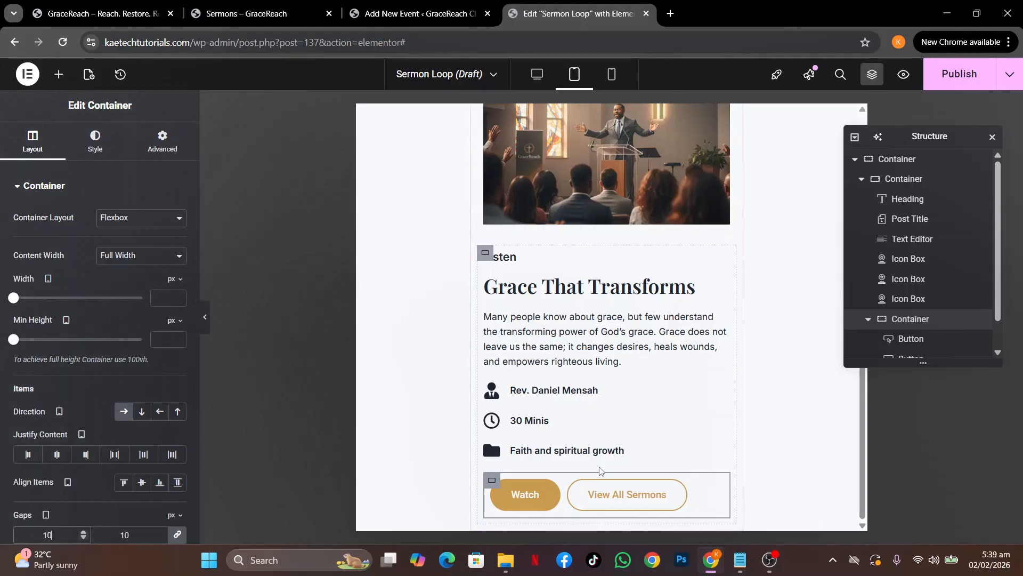
{"action": "scroll", "coordinate": [389, 128], "scroll_direction": "up", "scroll_amount": 2}
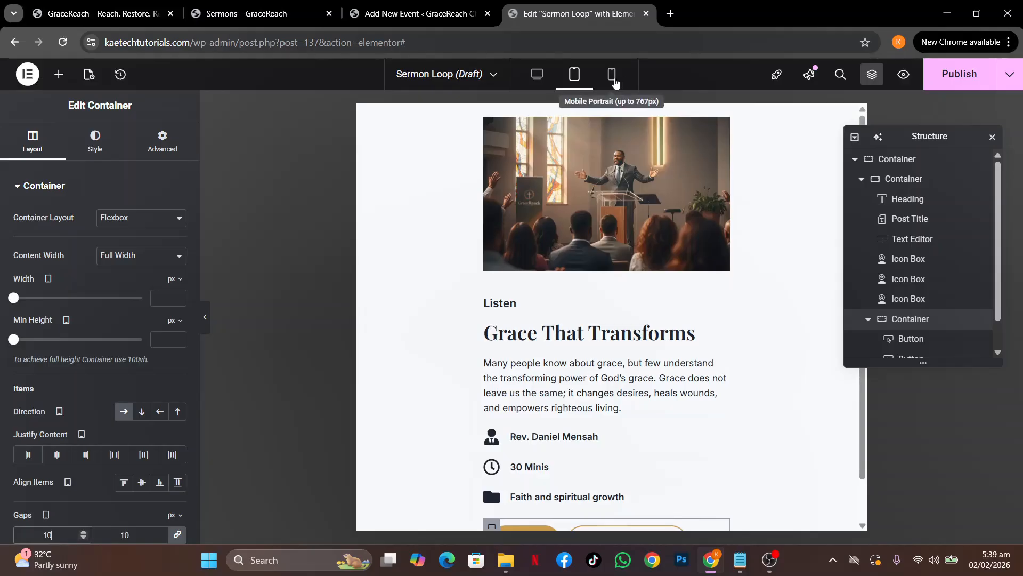
On mobile, set Icon Position to Start for the preacher, 30 Minis and Faith info lines
{"action": "left_click", "coordinate": [612, 75]}
{"action": "scroll", "coordinate": [618, 282], "scroll_direction": "down", "scroll_amount": 3}
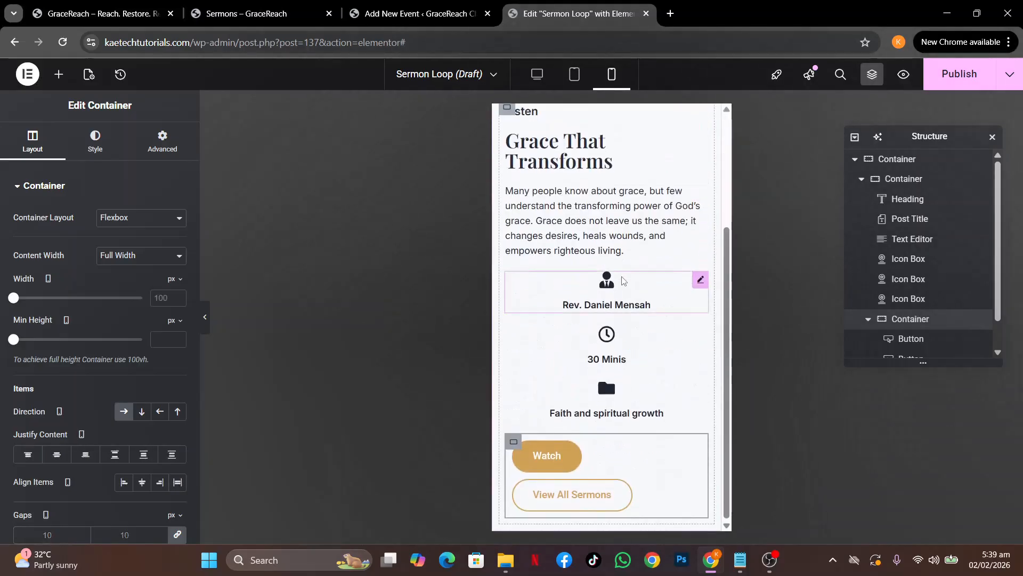
{"action": "left_click", "coordinate": [623, 288]}
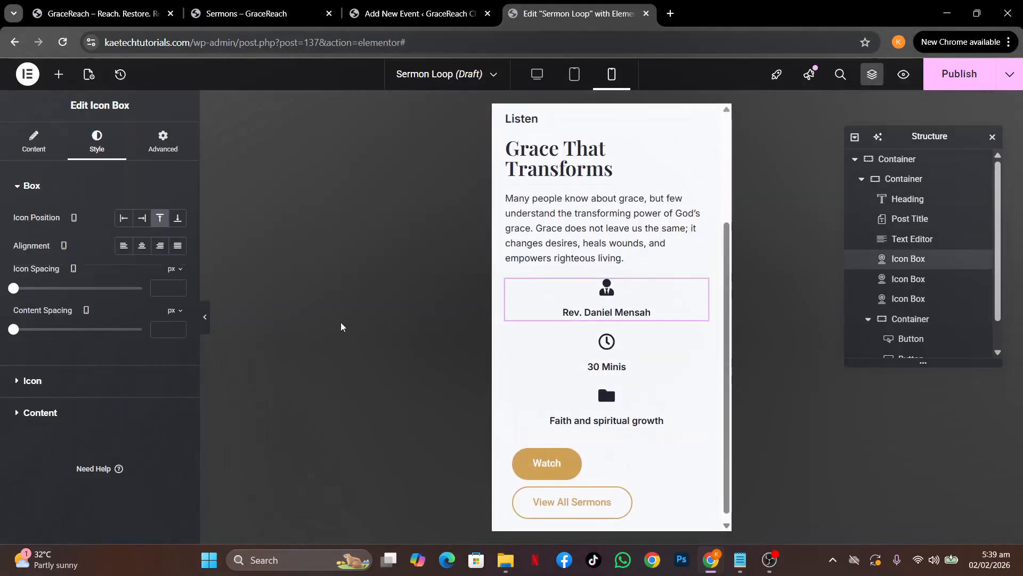
{"action": "left_click", "coordinate": [125, 223]}
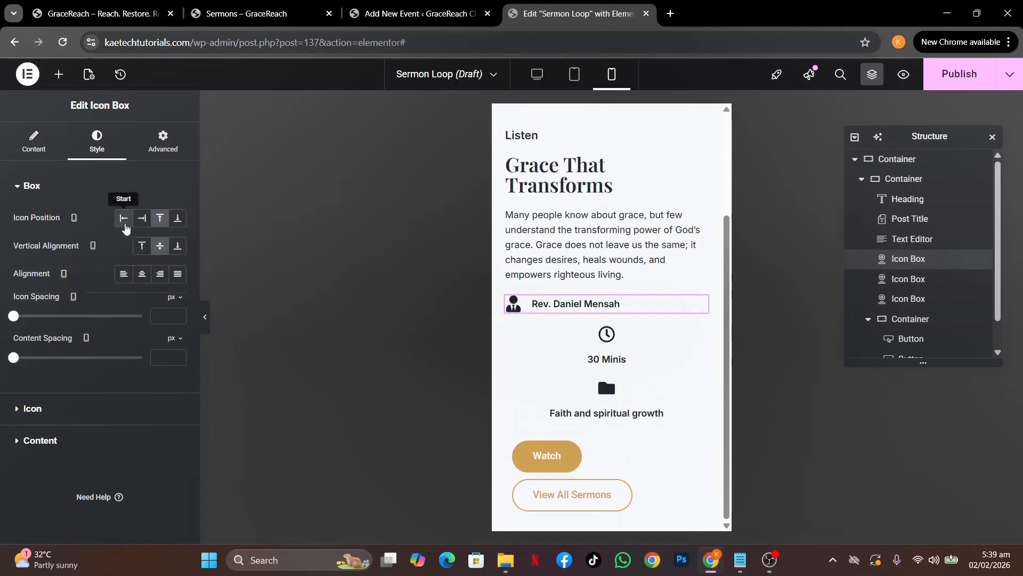
{"action": "left_click", "coordinate": [700, 334]}
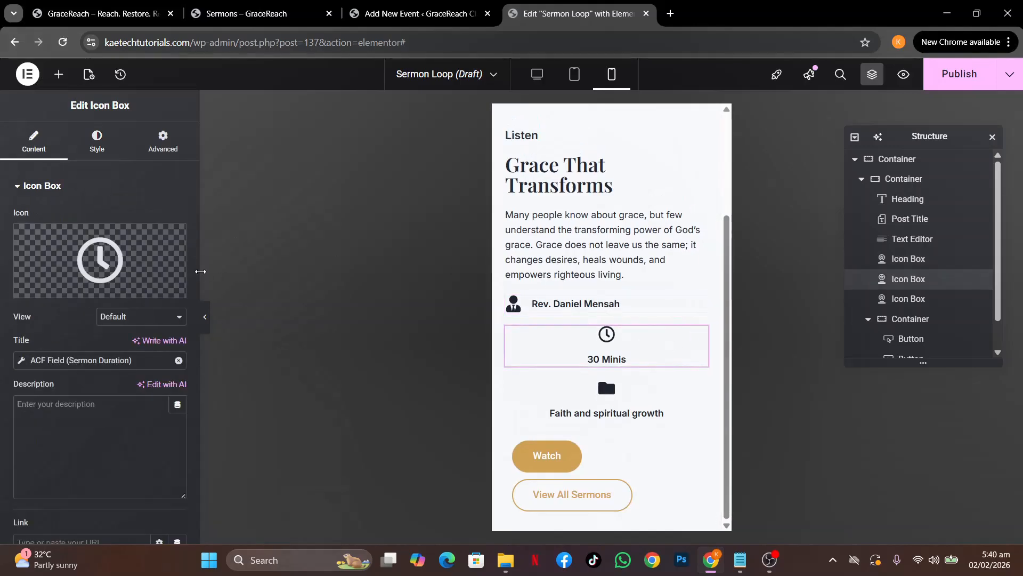
{"action": "left_click", "coordinate": [97, 141]}
{"action": "left_click", "coordinate": [123, 217]}
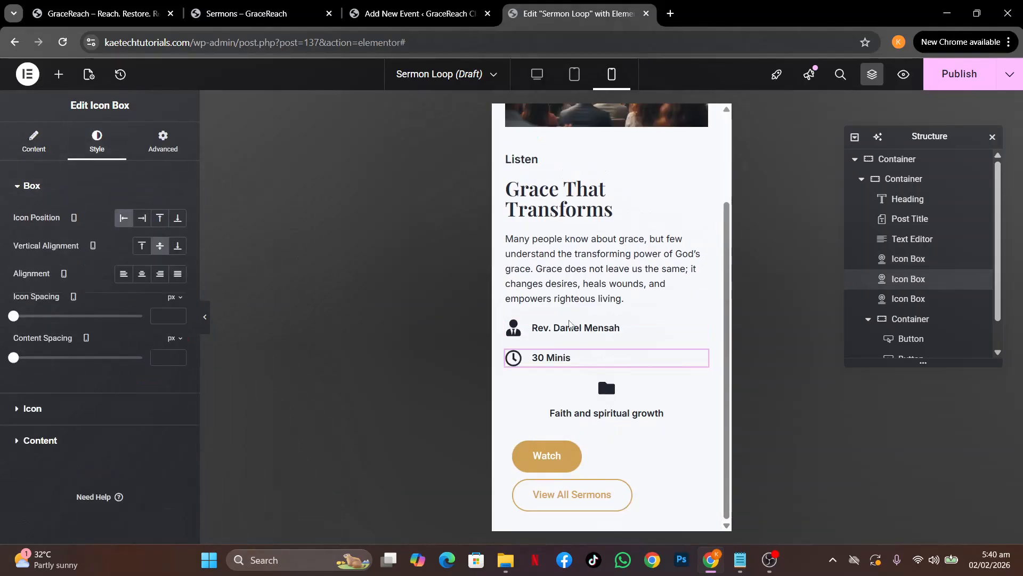
{"action": "left_click", "coordinate": [697, 389]}
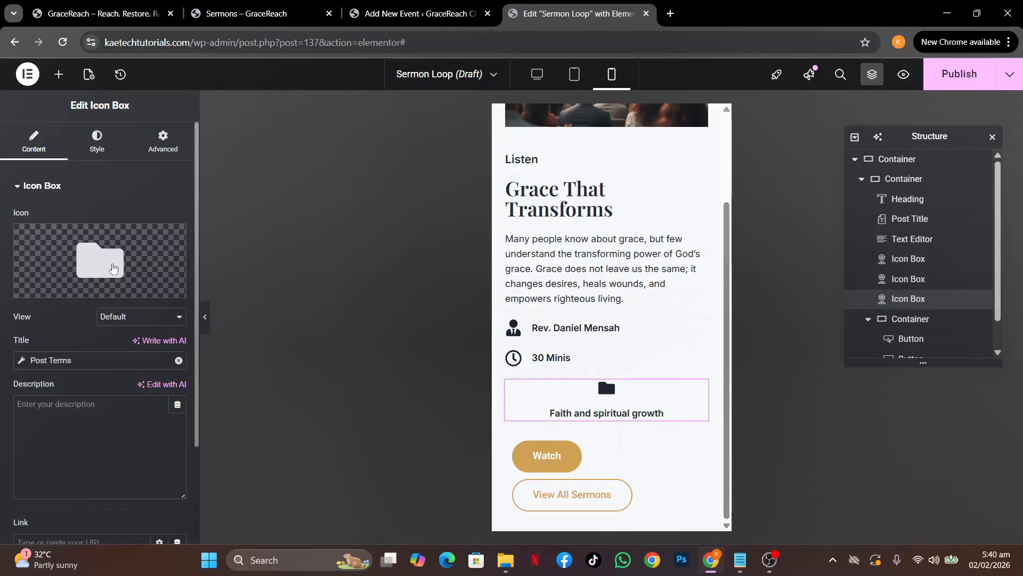
{"action": "left_click", "coordinate": [100, 155]}
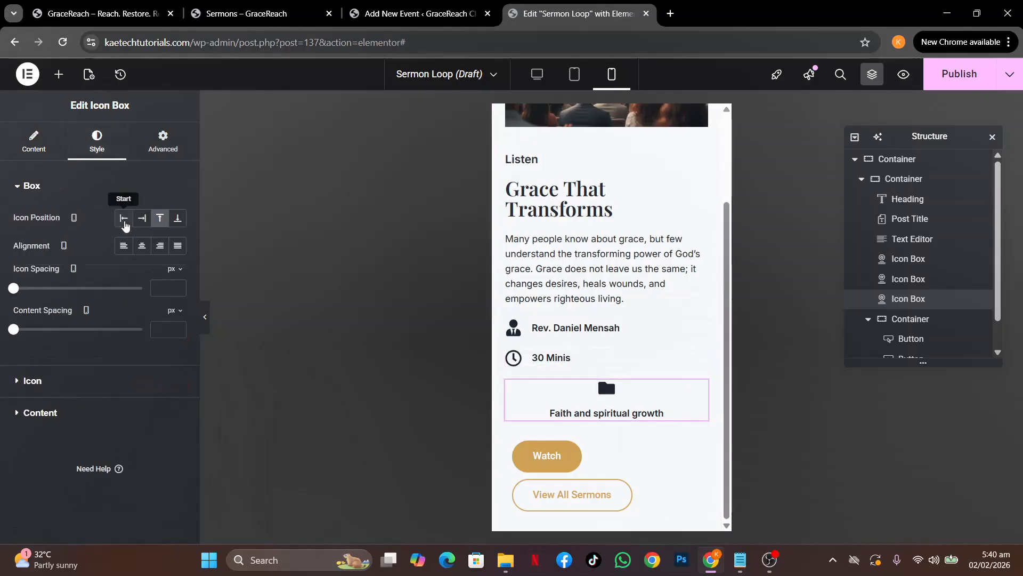
{"action": "left_click", "coordinate": [124, 217]}
{"action": "scroll", "coordinate": [608, 294], "scroll_direction": "up", "scroll_amount": 2}
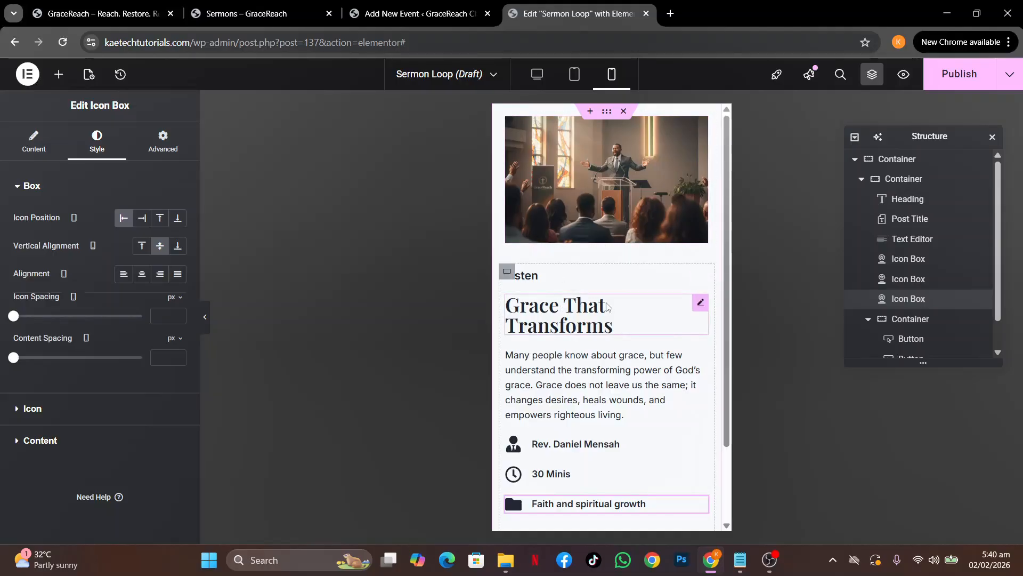
Set the sermon title font size to 28 on mobile
{"action": "left_click", "coordinate": [701, 302]}
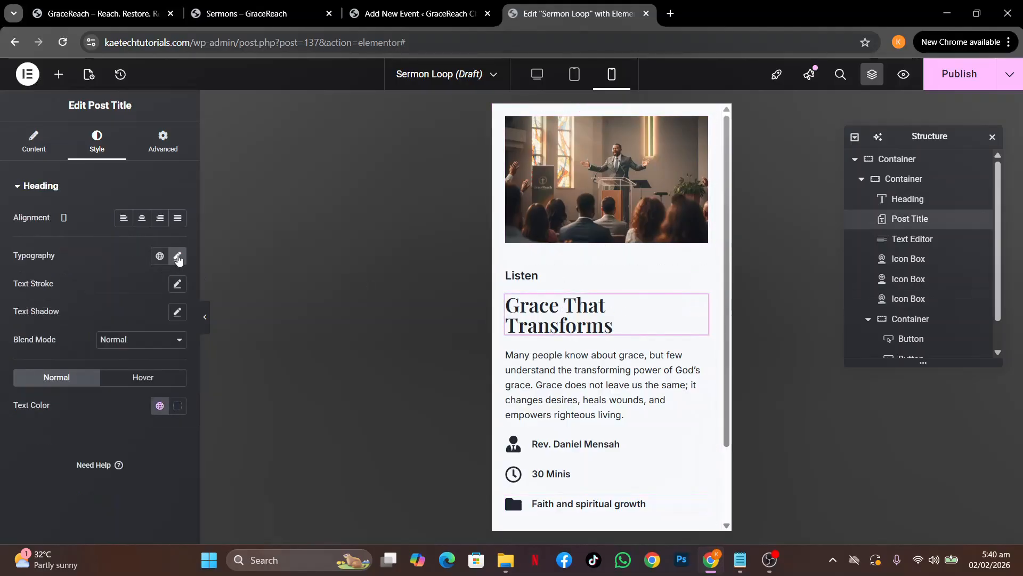
{"action": "left_click", "coordinate": [178, 257]}
{"action": "left_click", "coordinate": [157, 361]}
{"action": "type", "text": "28"}
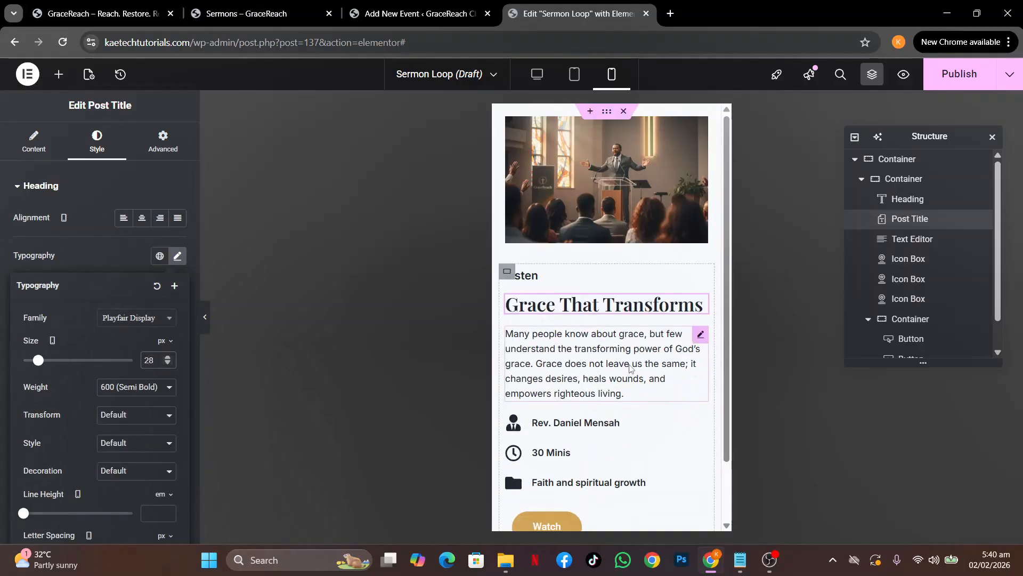
{"action": "scroll", "coordinate": [575, 484], "scroll_direction": "down", "scroll_amount": 1}
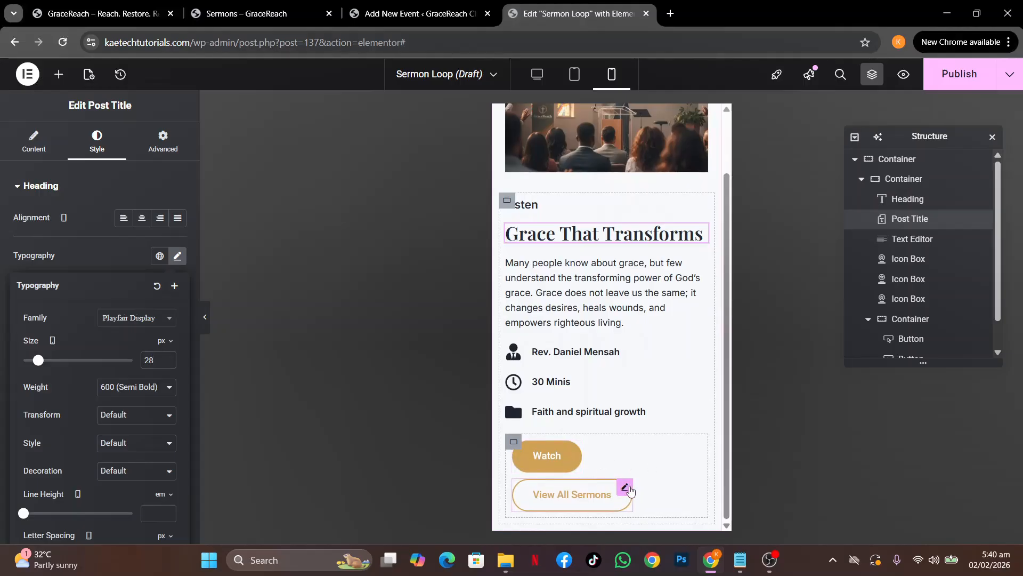
Set the View All Sermons button's mobile font size to 14
{"action": "left_click", "coordinate": [624, 487]}
{"action": "left_click", "coordinate": [178, 246]}
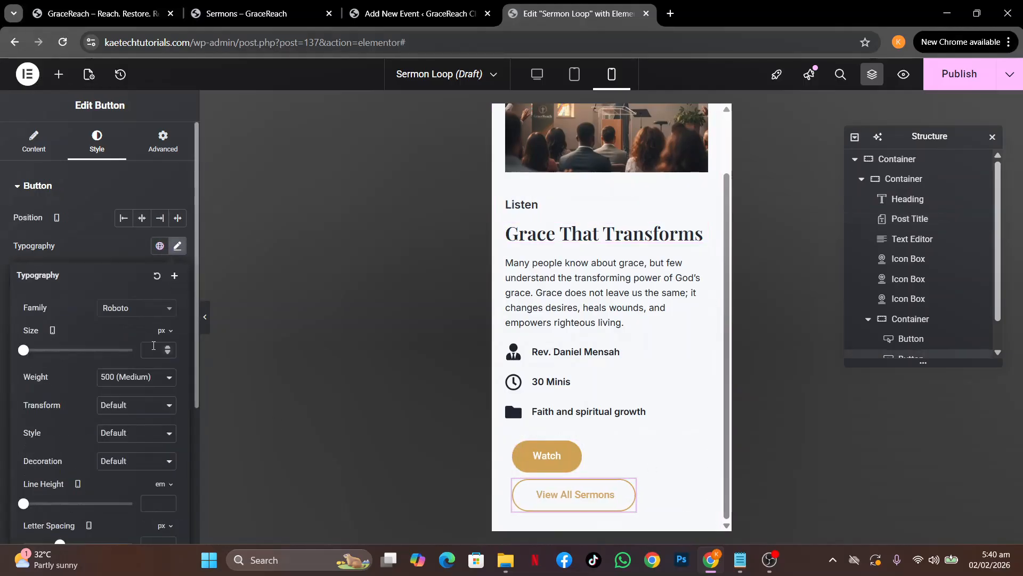
{"action": "left_click", "coordinate": [153, 349]}
{"action": "type", "text": "17"}
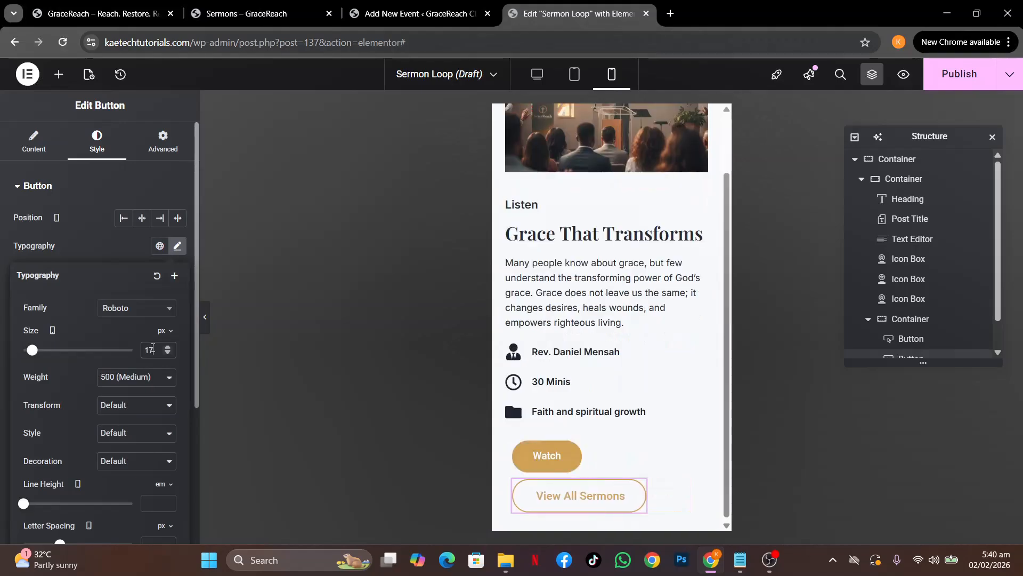
{"action": "key", "text": "BackSpace"}
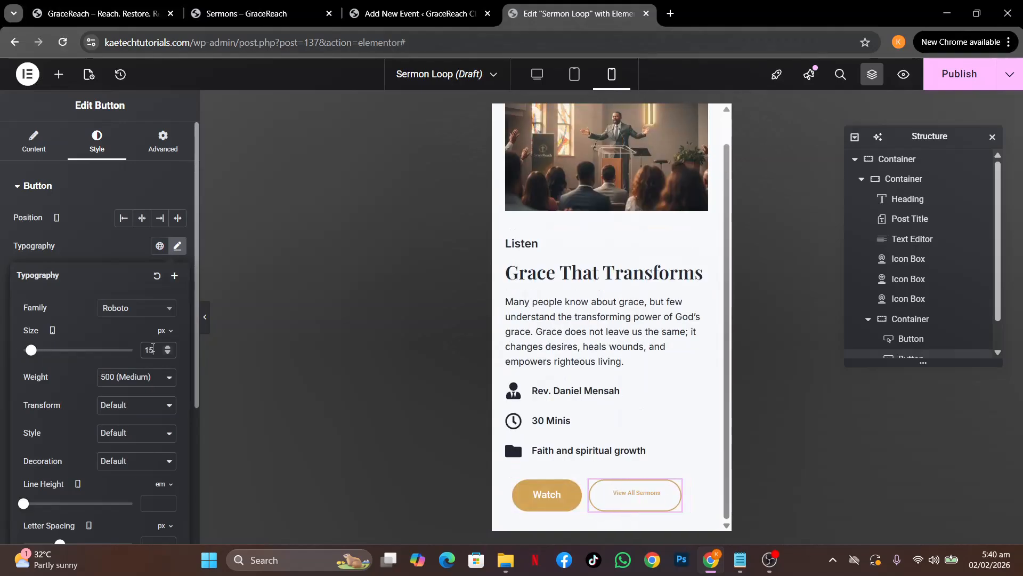
{"action": "type", "text": "4"}
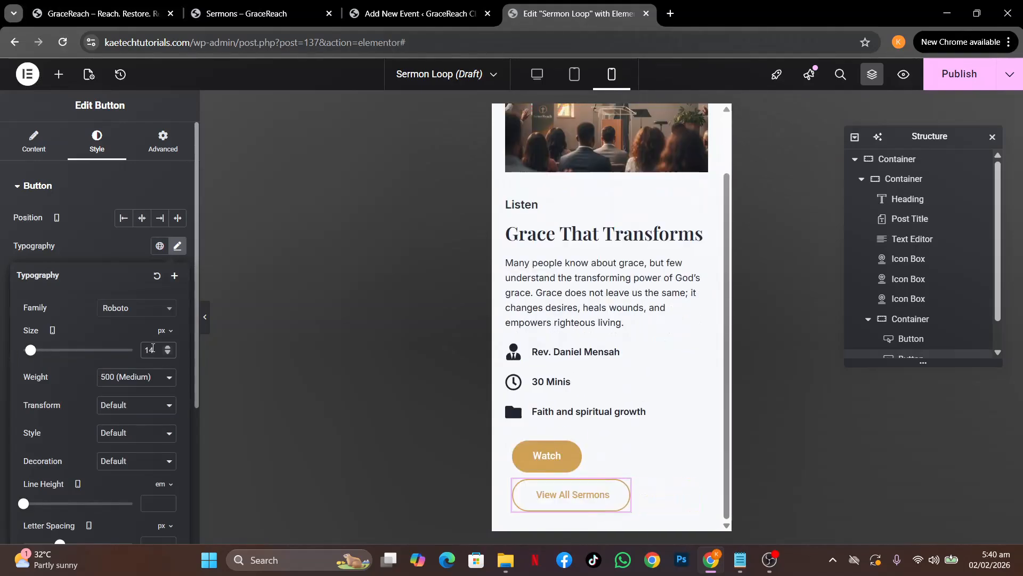
{"action": "key", "text": "BackSpace"}
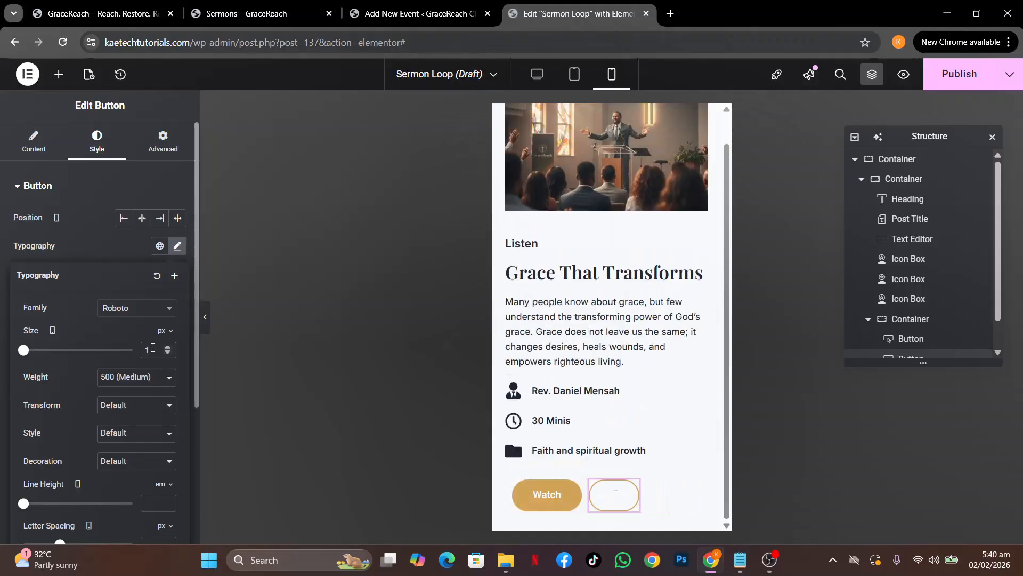
{"action": "type", "text": "3"}
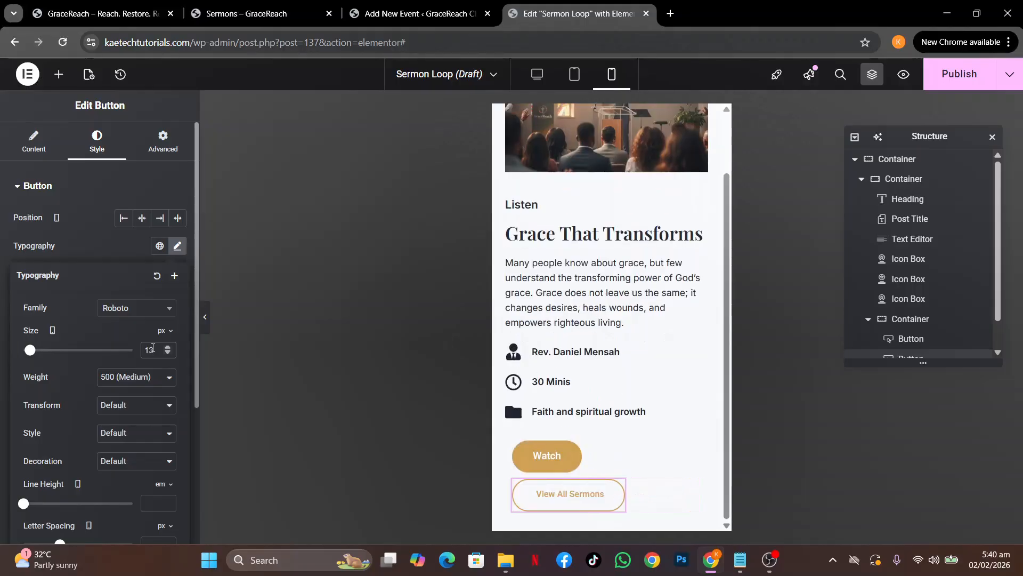
{"action": "key", "text": "BackSpace"}
{"action": "type", "text": "4"}
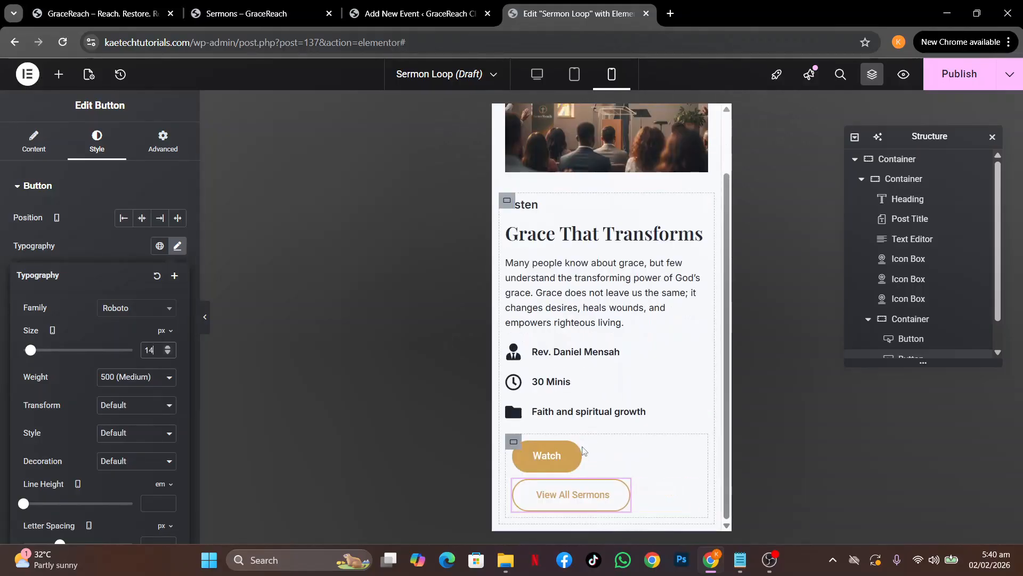
Give the Watch button 14 px Inter typography
{"action": "left_click", "coordinate": [577, 453]}
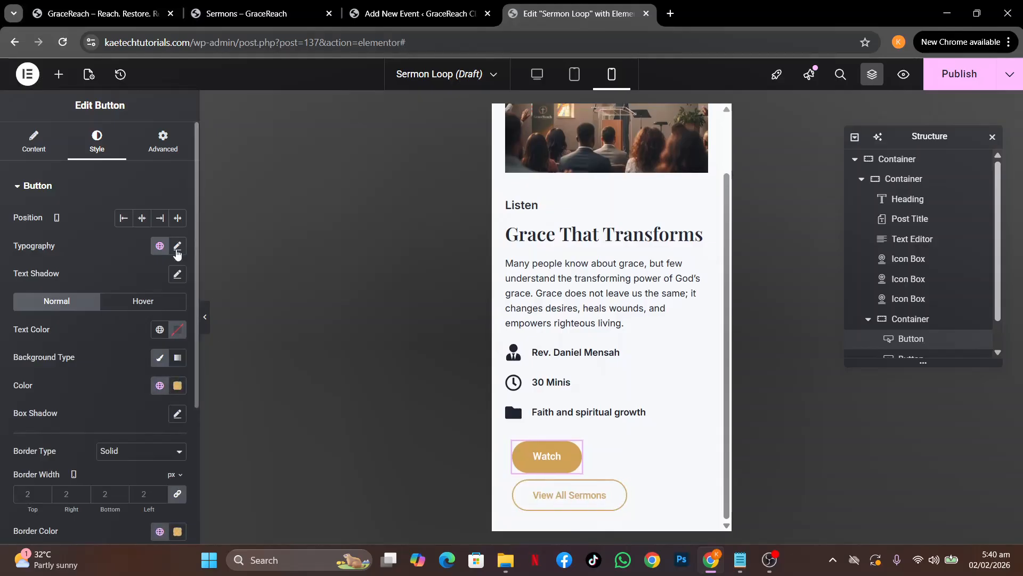
{"action": "left_click", "coordinate": [177, 250]}
{"action": "type", "text": "14"}
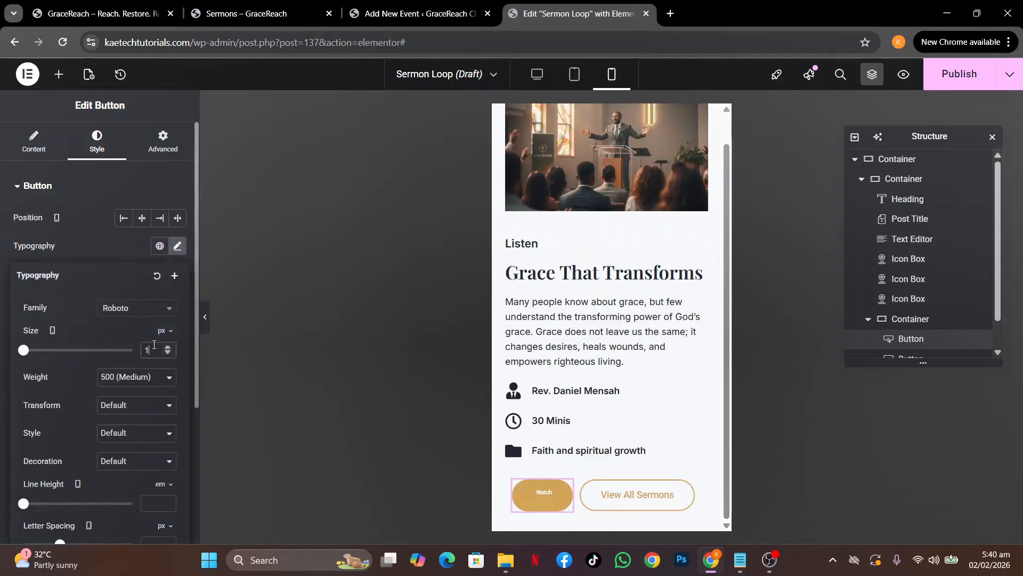
{"action": "left_click", "coordinate": [147, 312]}
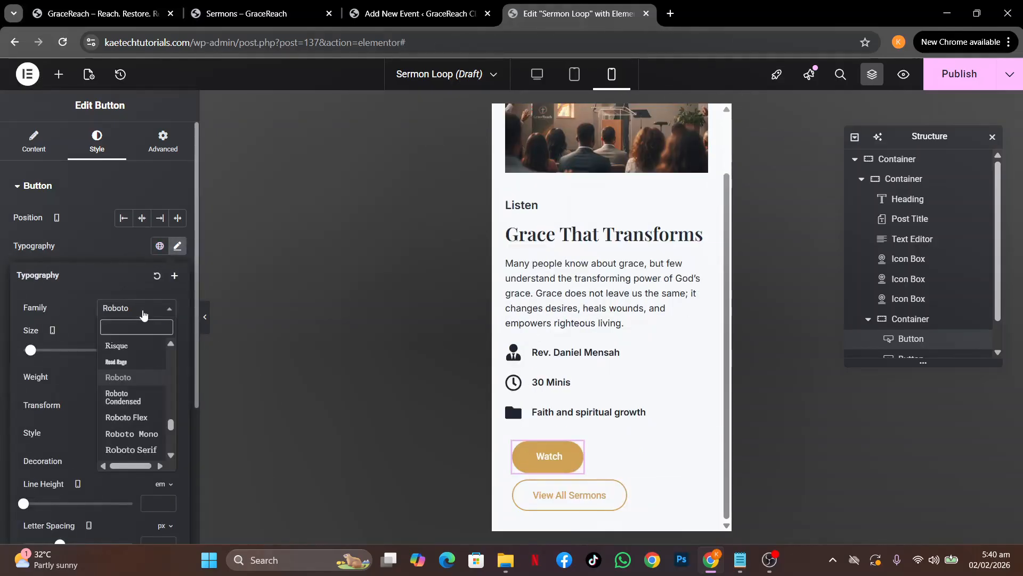
{"action": "type", "text": "int"}
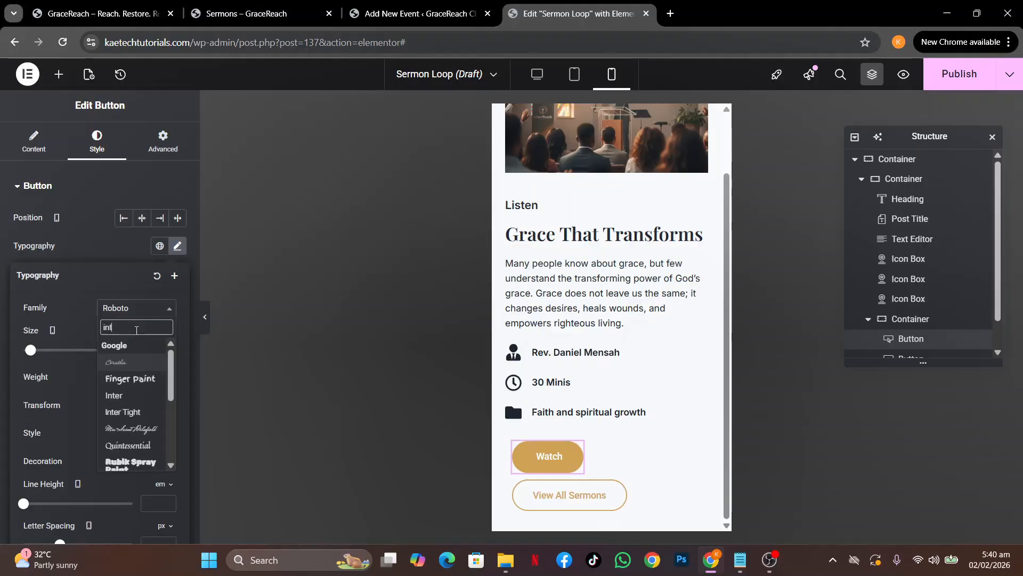
{"action": "type", "text": "er"}
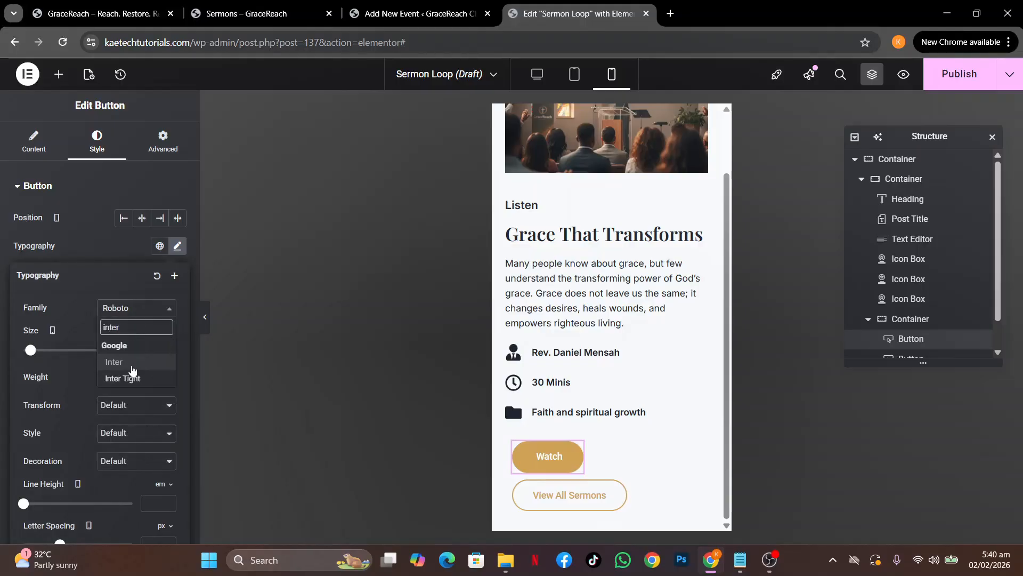
{"action": "left_click", "coordinate": [133, 364]}
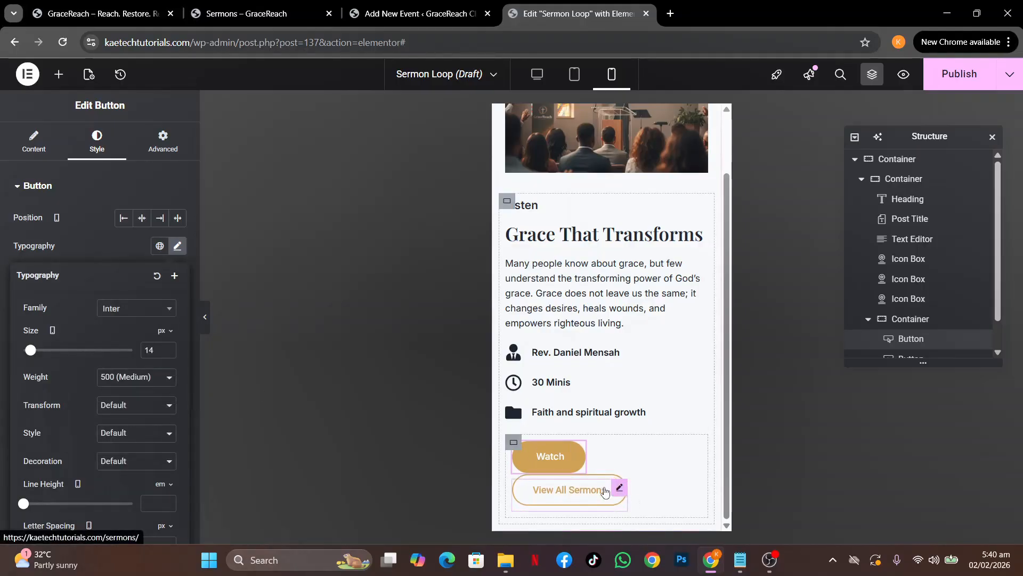
Set the View All Sermons button's font family to Inter
{"action": "left_click", "coordinate": [541, 487]}
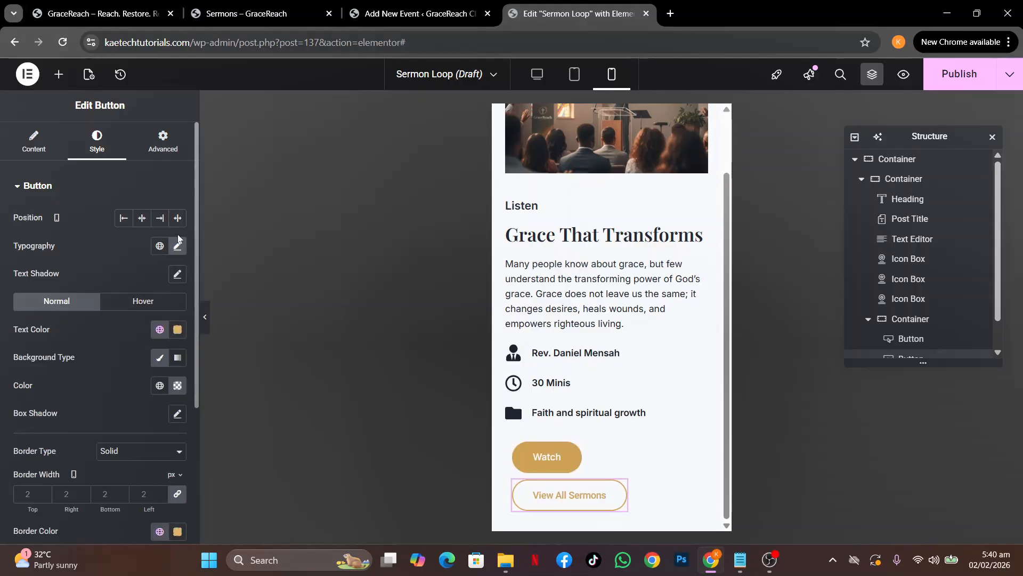
{"action": "left_click", "coordinate": [178, 245]}
{"action": "left_click", "coordinate": [136, 309]}
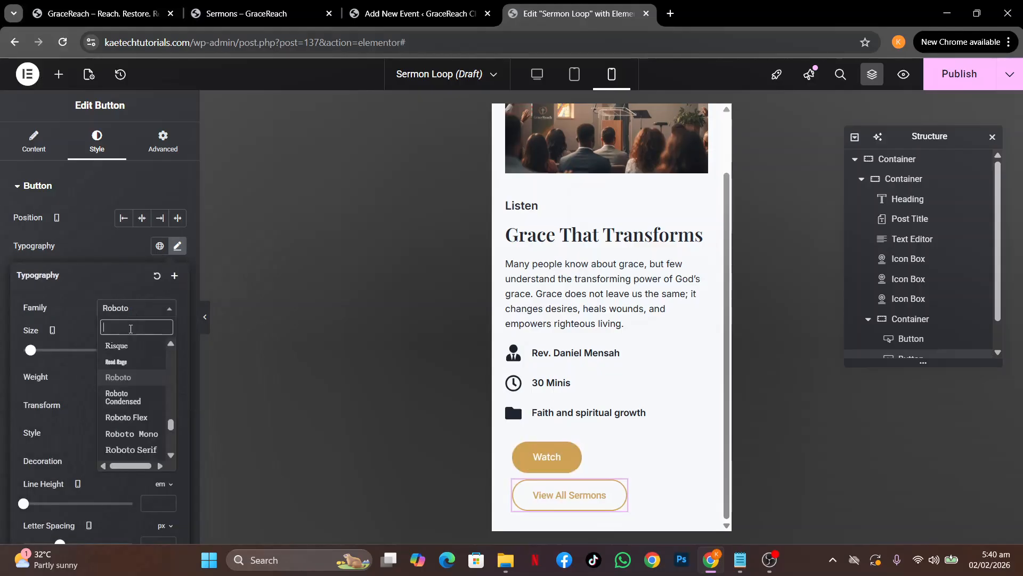
{"action": "type", "text": "inter"}
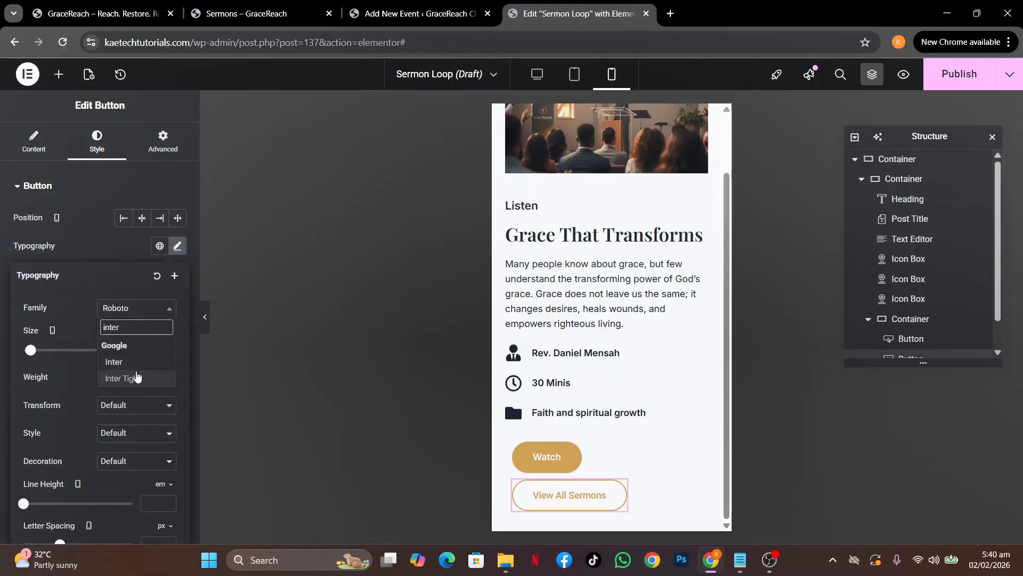
{"action": "left_click", "coordinate": [137, 363]}
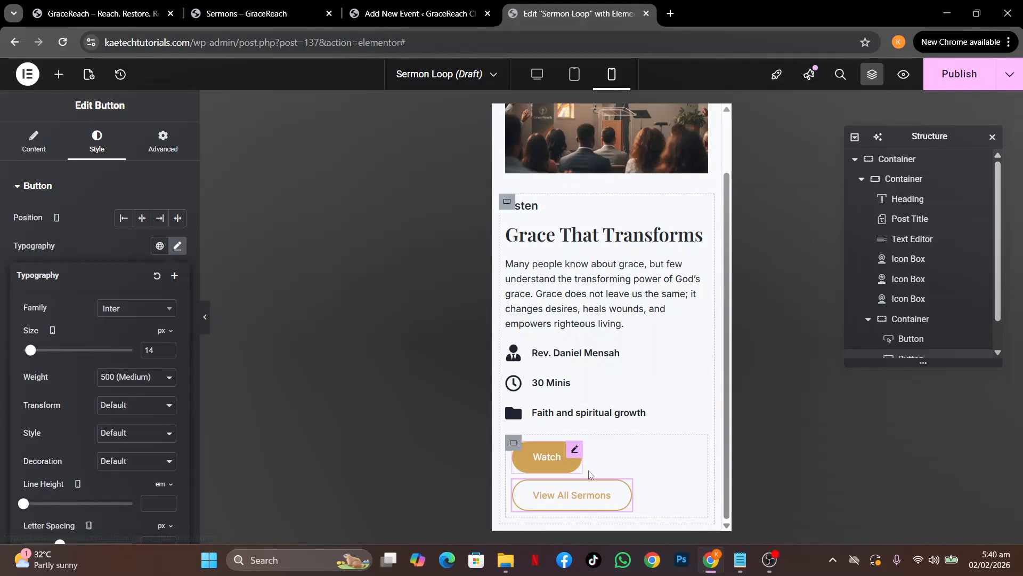
{"action": "left_click", "coordinate": [621, 490]}
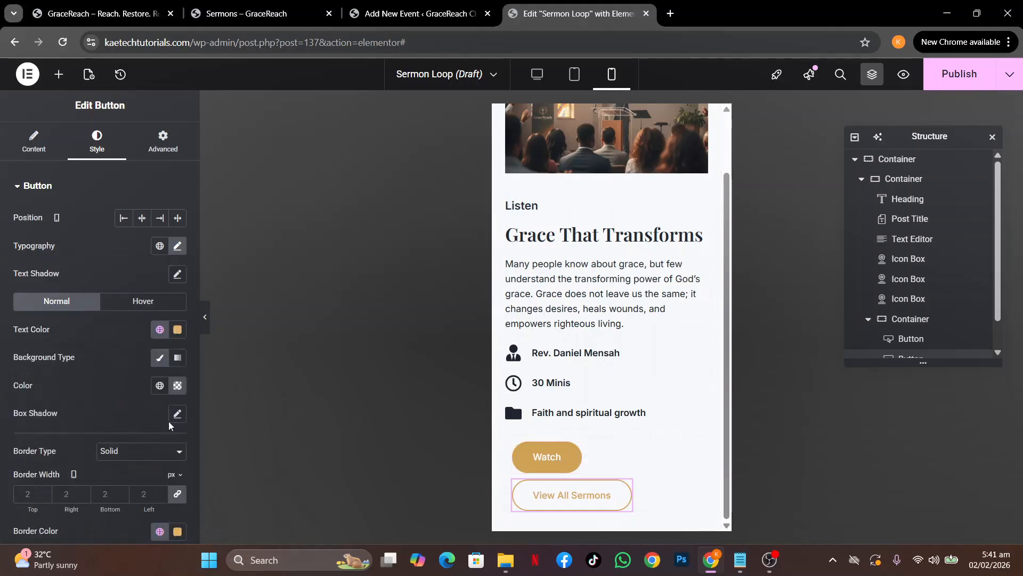
{"action": "scroll", "coordinate": [86, 494], "scroll_direction": "down", "scroll_amount": 4}
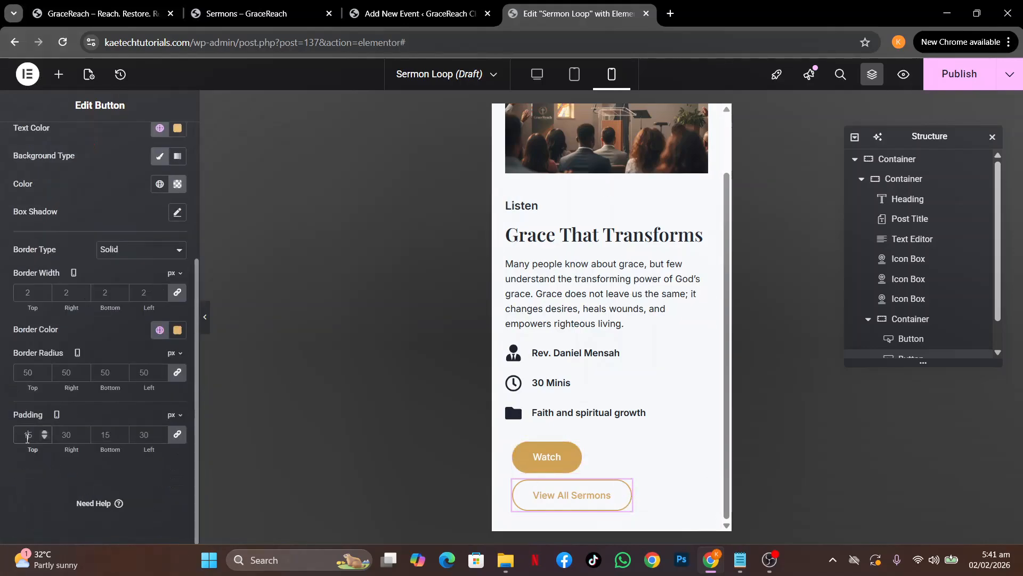
Pad View All Sermons 15 px top and bottom, 20 px left and right
{"action": "left_click", "coordinate": [66, 435]}
{"action": "left_click", "coordinate": [177, 435]}
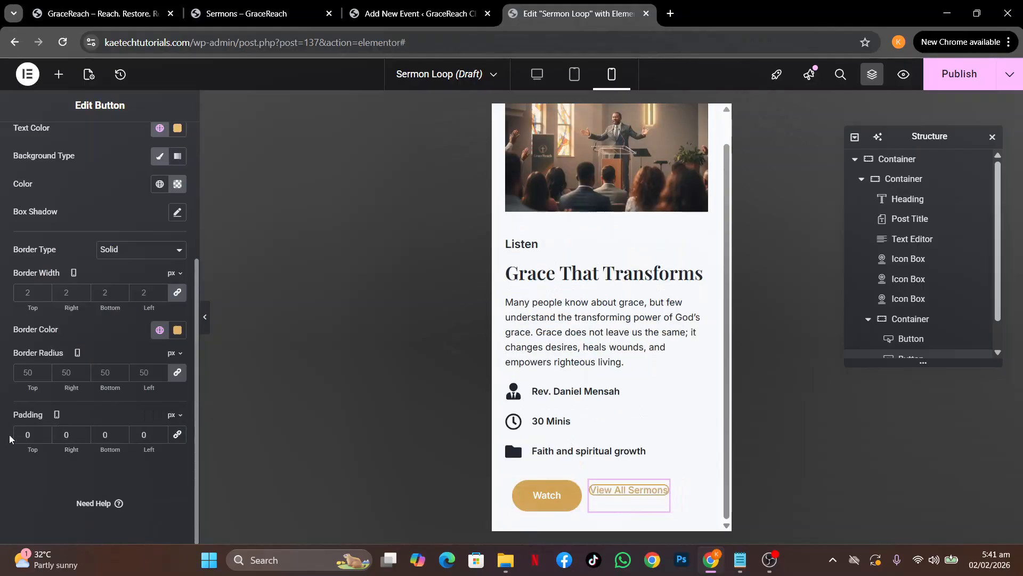
{"action": "type", "text": "15"}
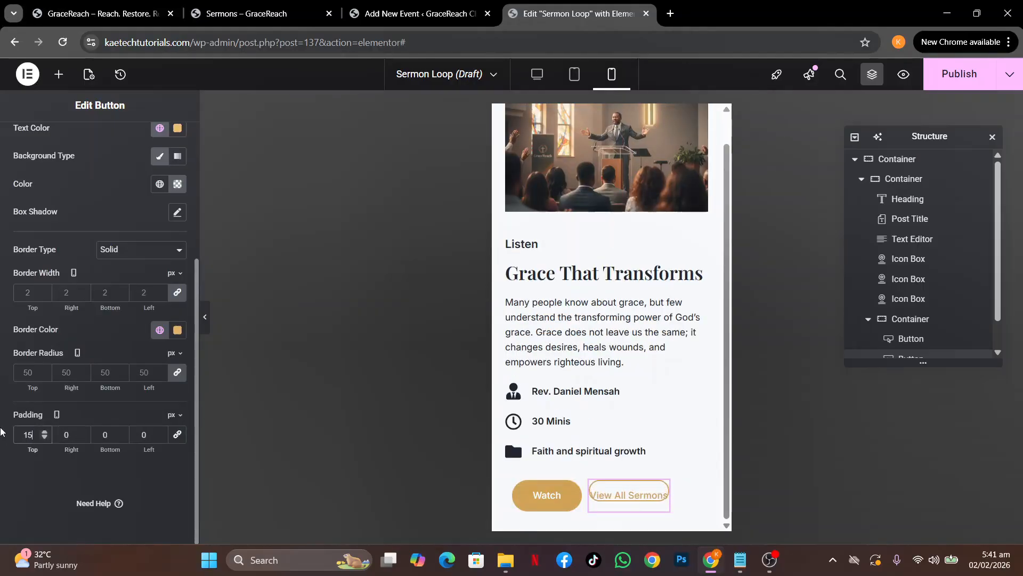
{"action": "double_click", "coordinate": [112, 435]}
{"action": "type", "text": "15"}
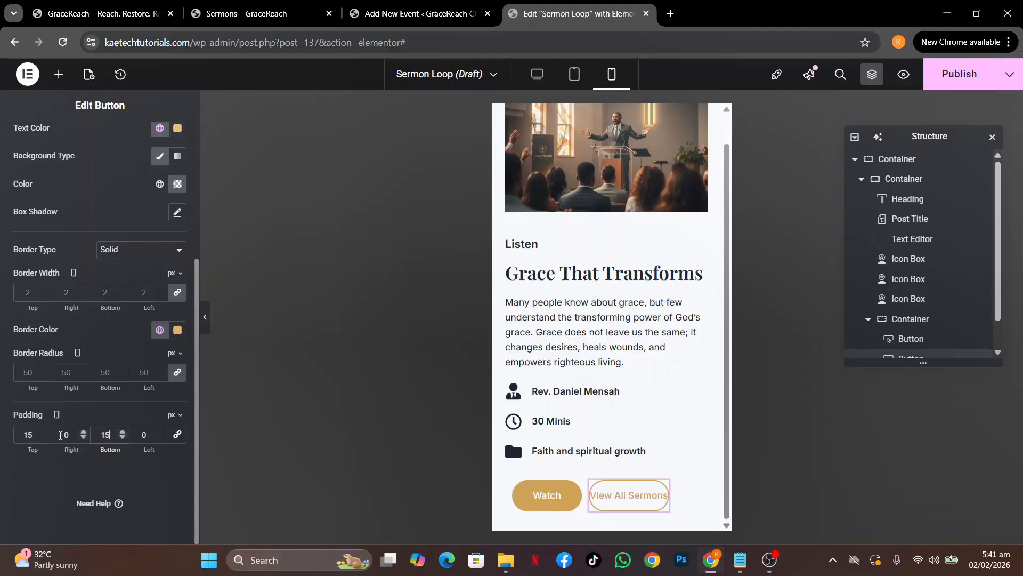
{"action": "double_click", "coordinate": [60, 435]}
{"action": "type", "text": "20"}
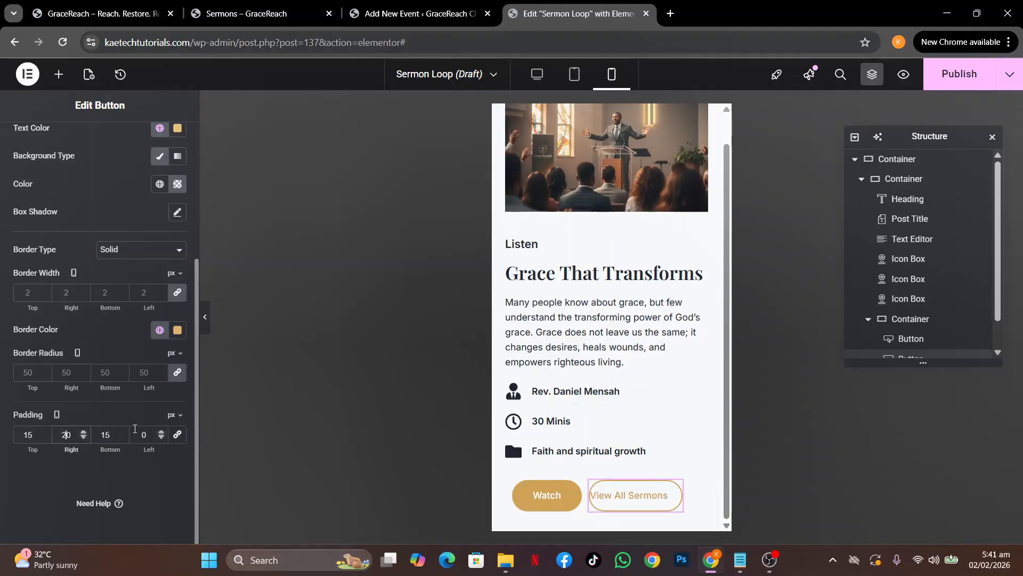
{"action": "double_click", "coordinate": [140, 434]}
{"action": "type", "text": "20"}
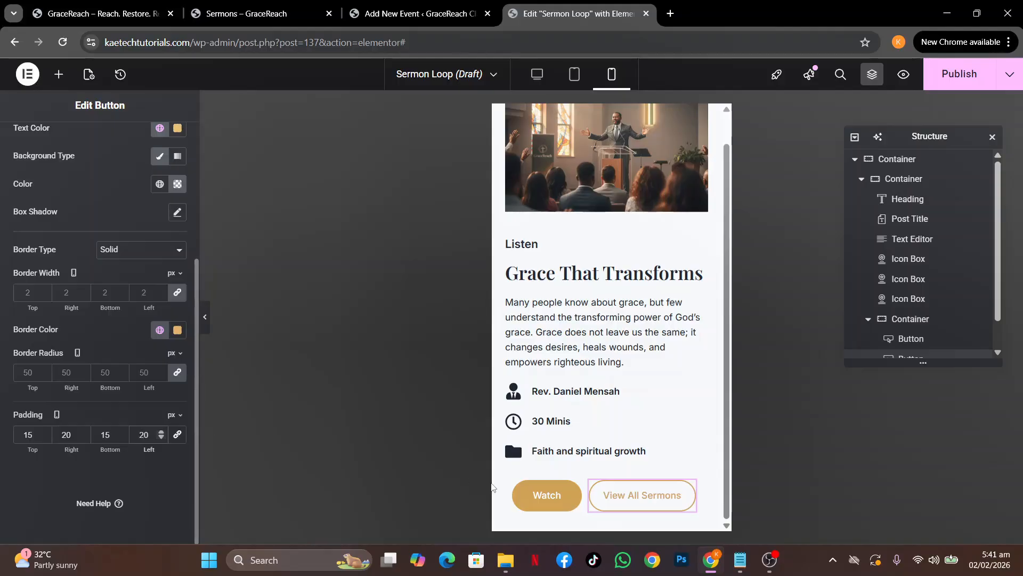
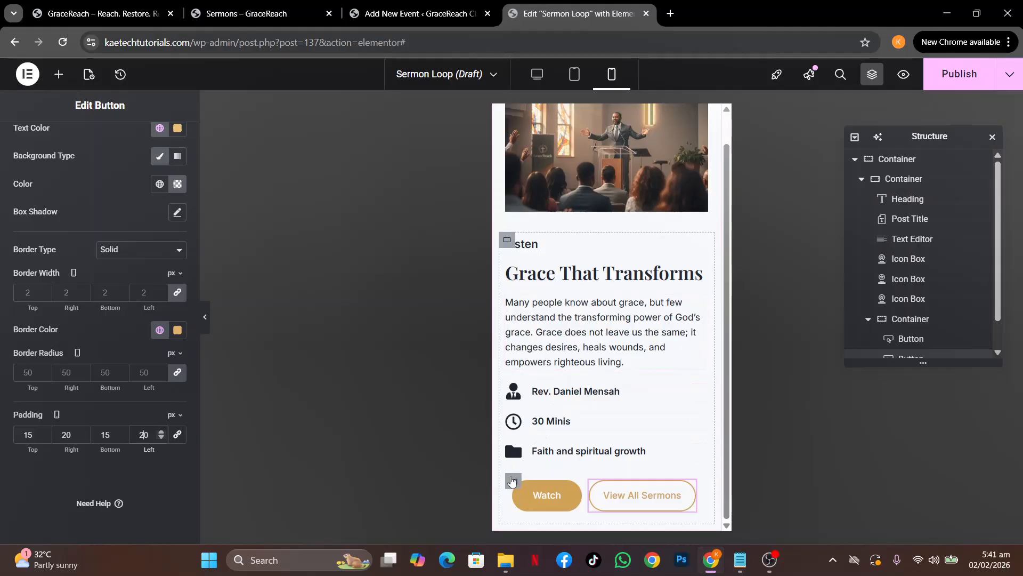
Select the parent container holding the Watch and View All Sermons buttons
{"action": "left_click", "coordinate": [513, 481]}
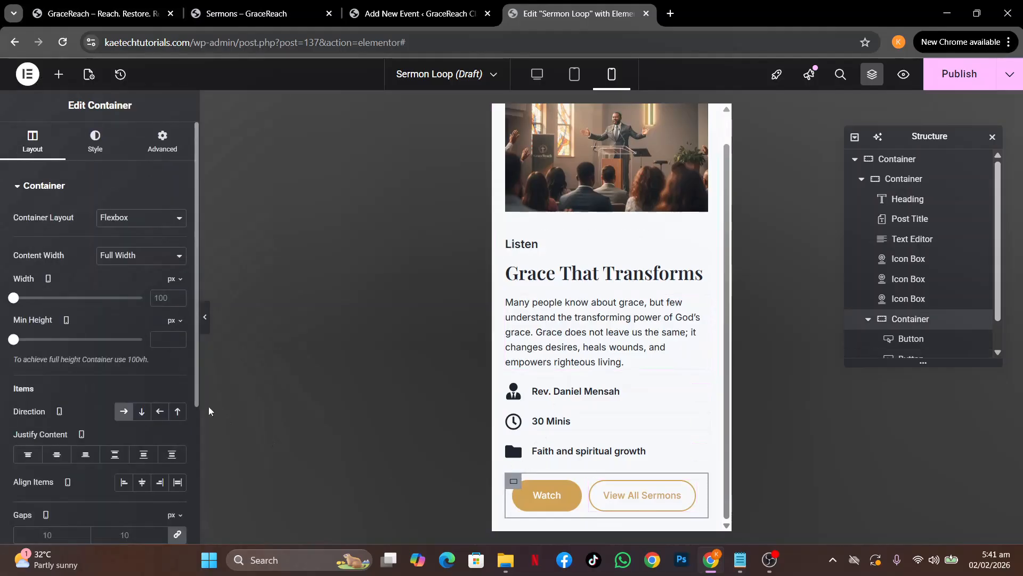
Set the button row container's mobile padding to 0
{"action": "left_click", "coordinate": [163, 143]}
{"action": "left_click", "coordinate": [29, 285]}
{"action": "type", "text": "0"}
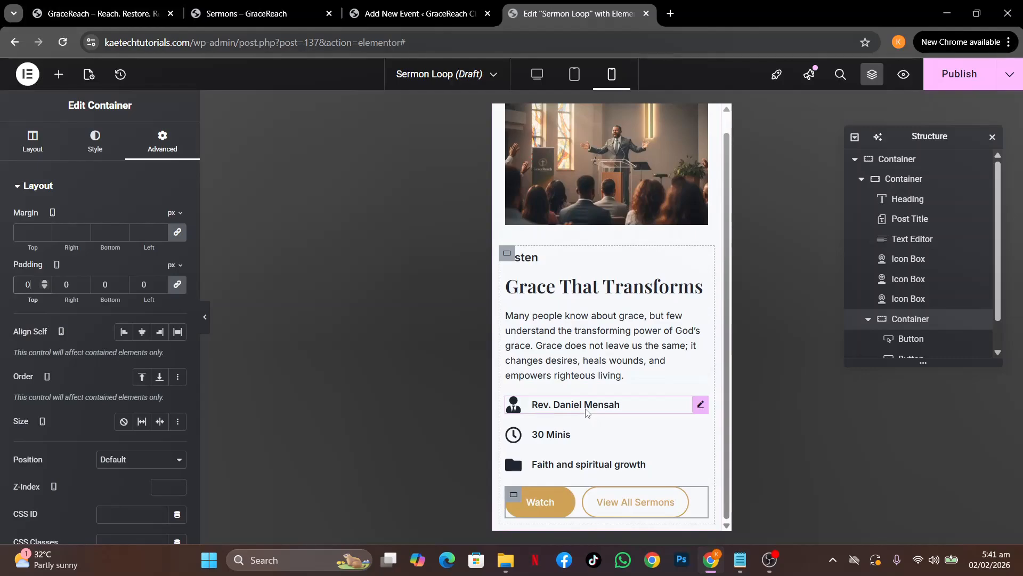
{"action": "scroll", "coordinate": [586, 412], "scroll_direction": "up", "scroll_amount": 1}
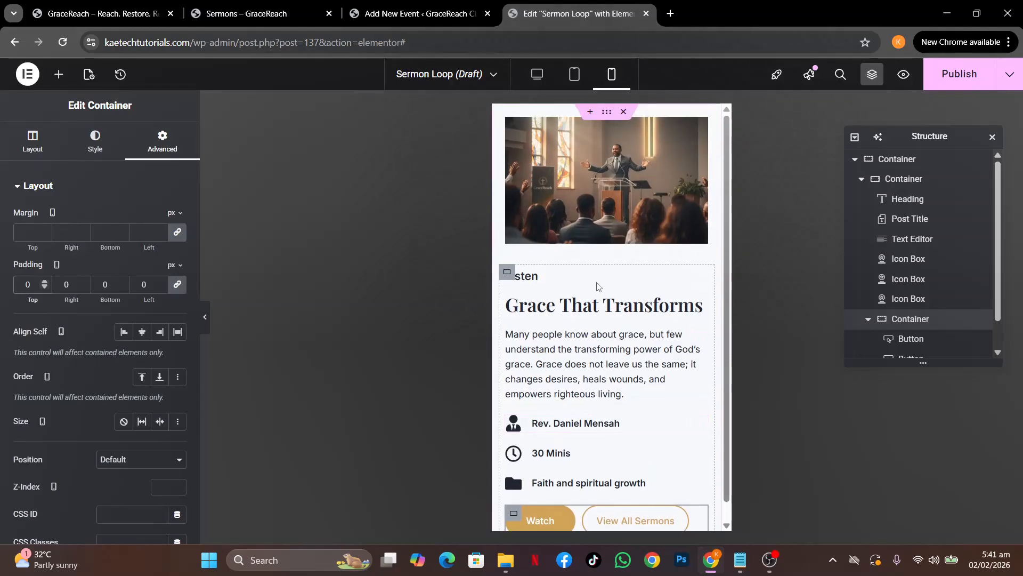
{"action": "scroll", "coordinate": [599, 287], "scroll_direction": "down", "scroll_amount": 1}
{"action": "scroll", "coordinate": [599, 287], "scroll_direction": "up", "scroll_amount": 1}
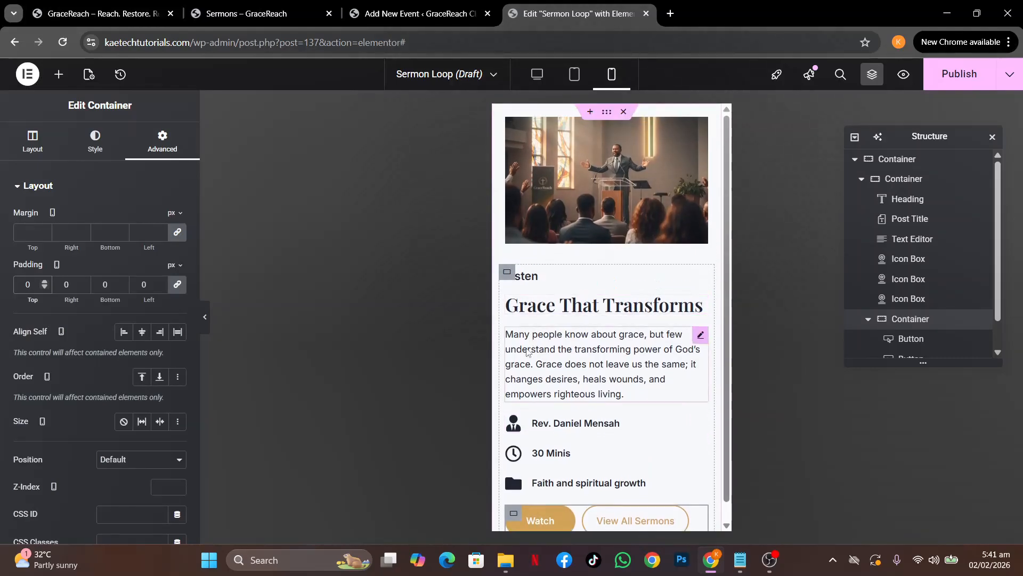
Set the sermon image container's mobile padding to 0
{"action": "left_click", "coordinate": [508, 121]}
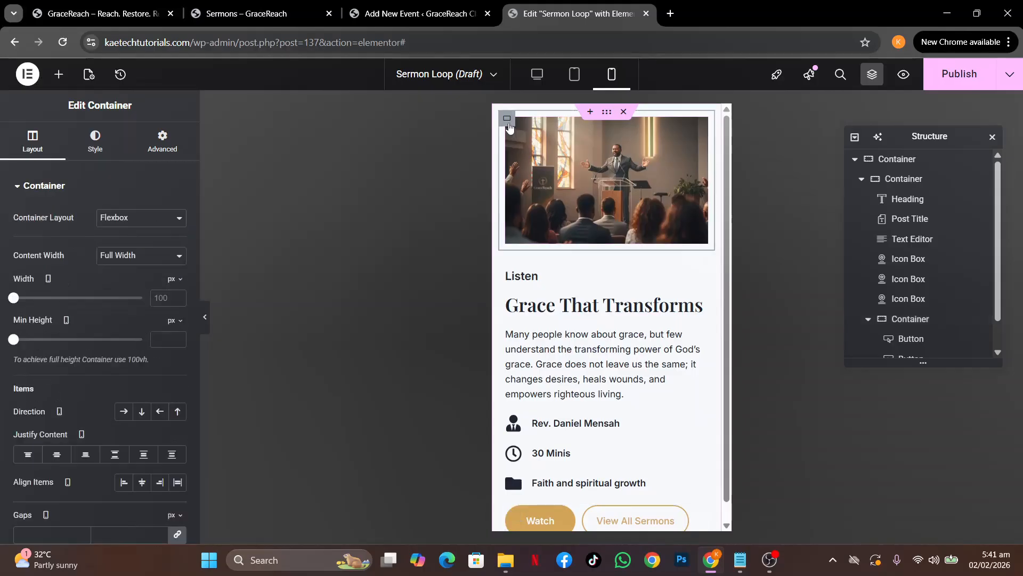
{"action": "left_click", "coordinate": [162, 140]}
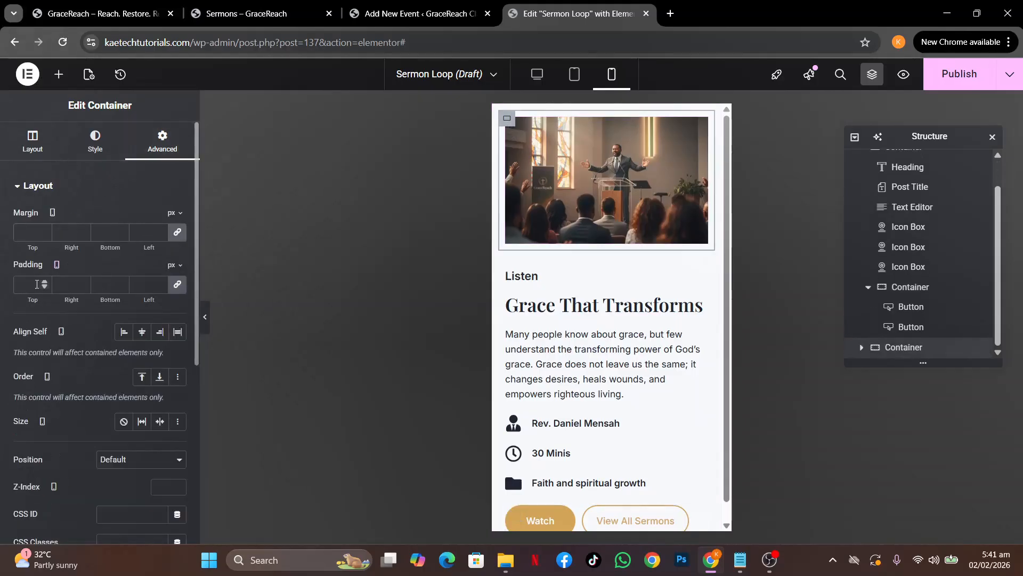
{"action": "right_click", "coordinate": [38, 284]}
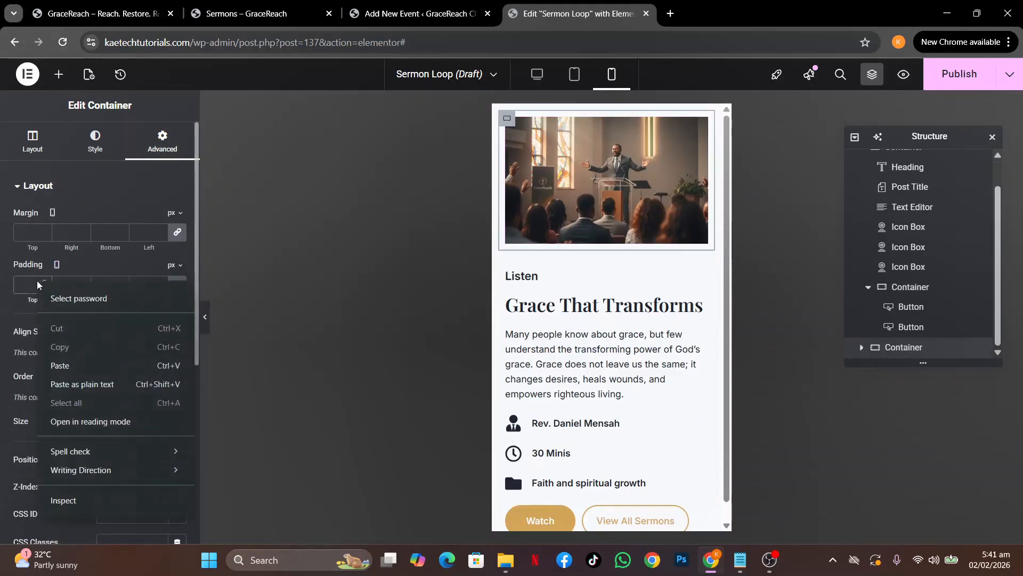
{"action": "left_click", "coordinate": [22, 284]}
{"action": "type", "text": "0"}
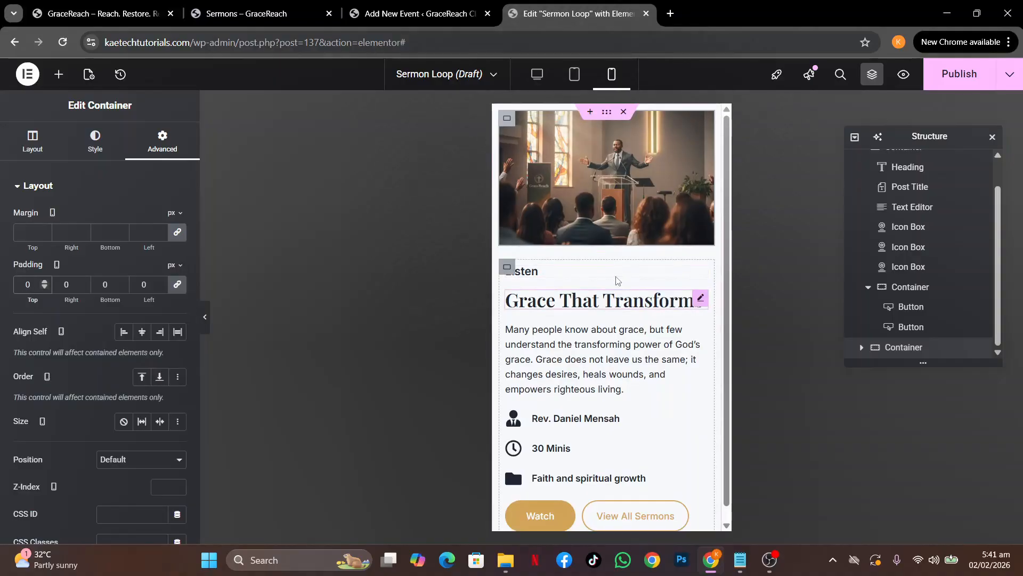
Give the outer sermon card container 20 px linked padding on mobile
{"action": "left_click", "coordinate": [575, 77]}
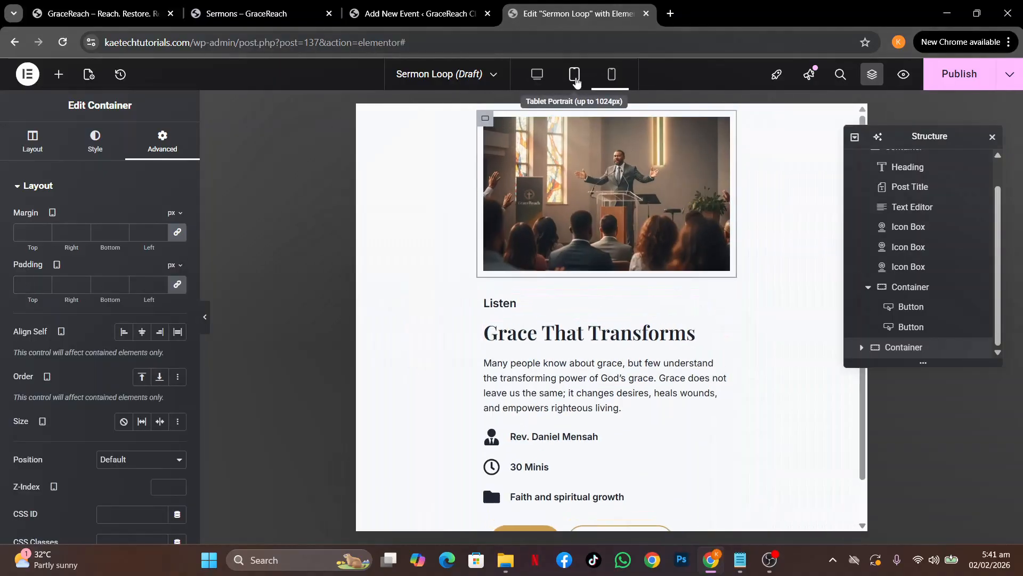
{"action": "left_click", "coordinate": [612, 76]}
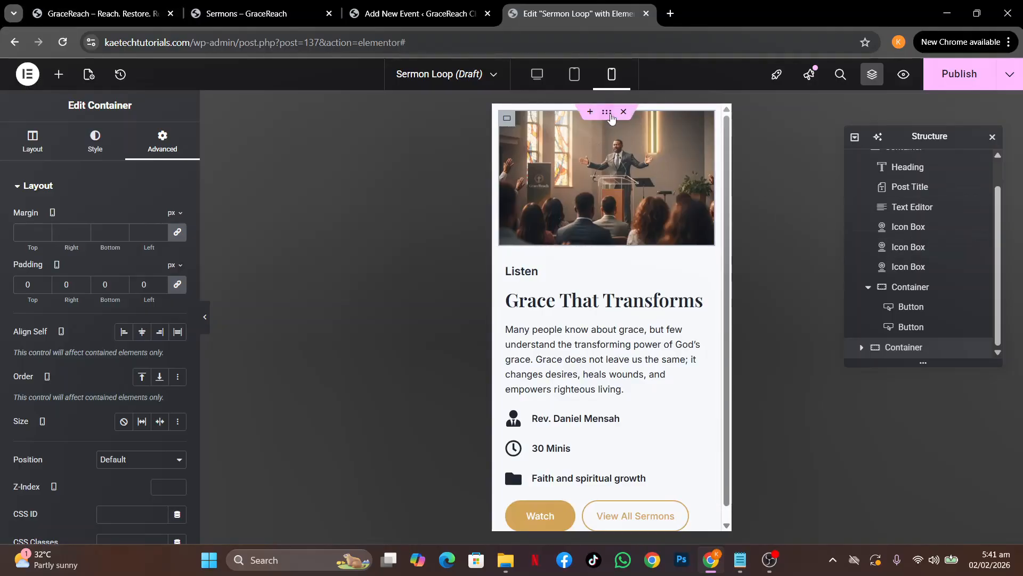
{"action": "left_click", "coordinate": [611, 115]}
{"action": "left_click", "coordinate": [162, 141]}
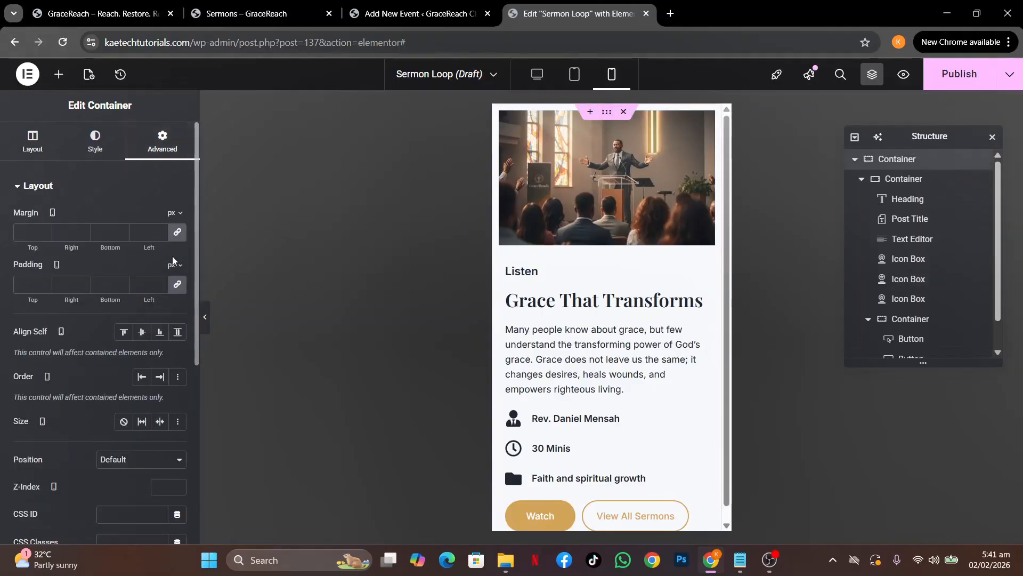
{"action": "left_click", "coordinate": [175, 284]}
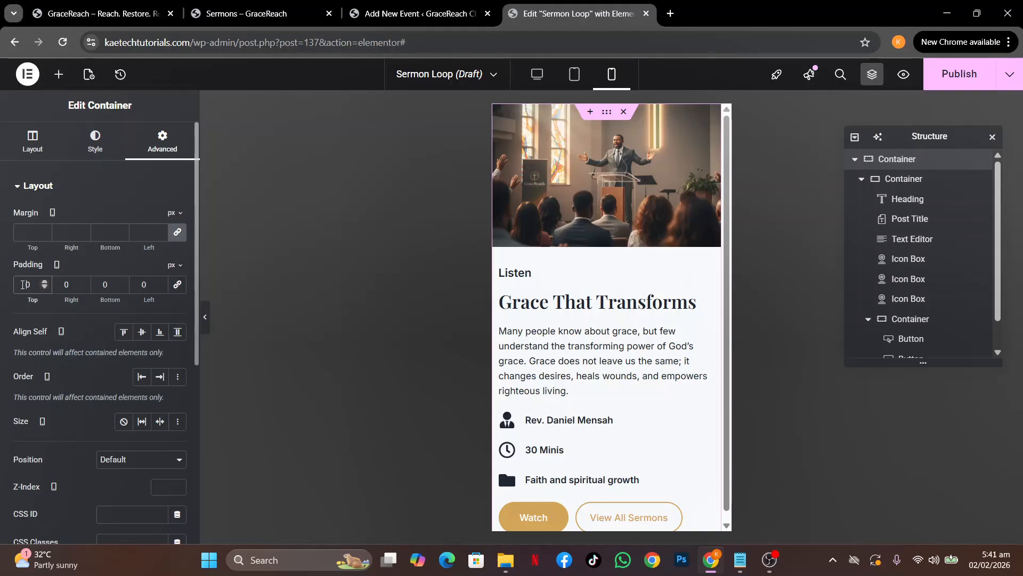
{"action": "type", "text": "2"}
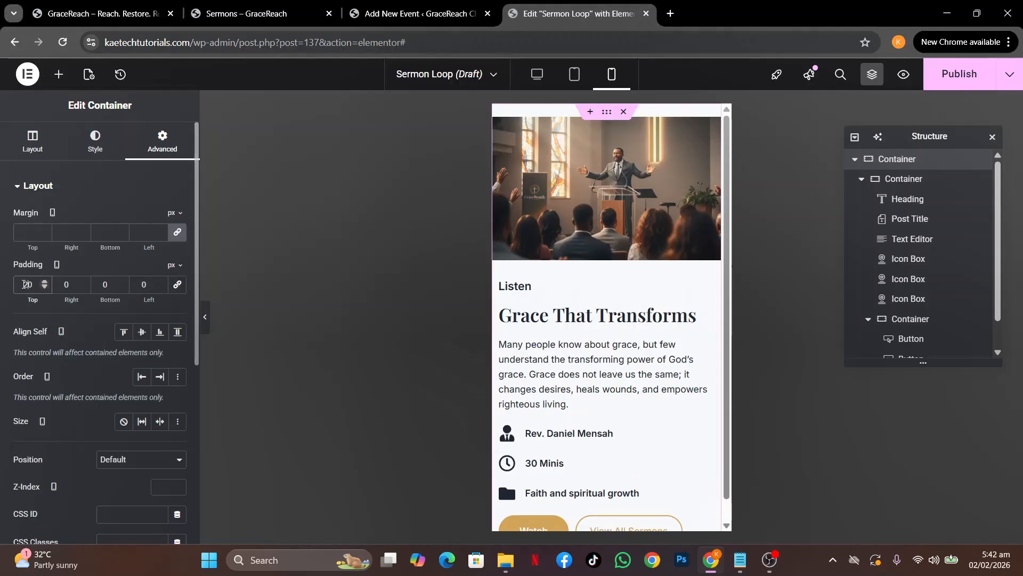
{"action": "left_click", "coordinate": [180, 291]}
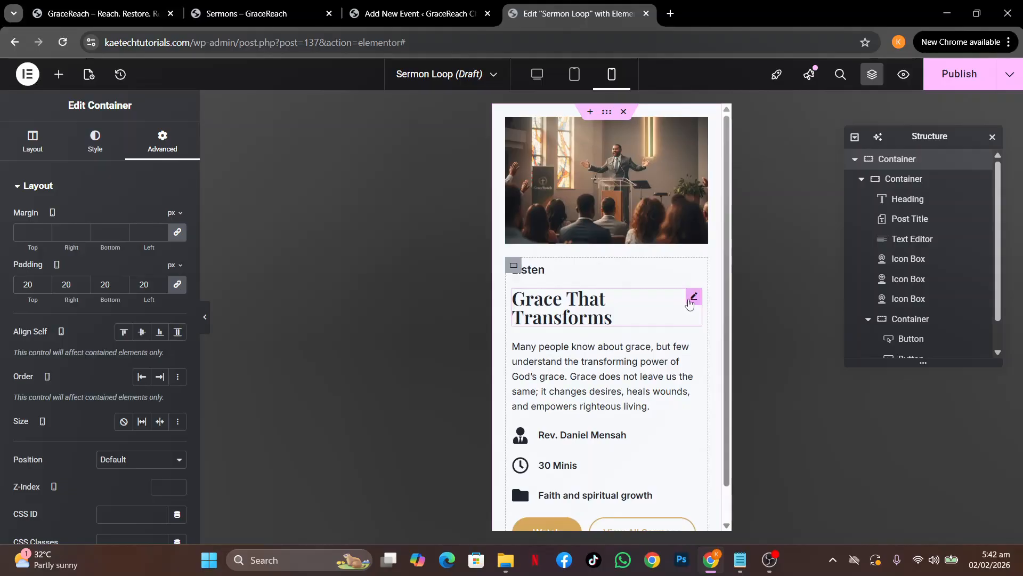
Lower the Post Title's mobile size from 28 to 26 px so 'Grace That Transforms' fits one line
{"action": "left_click", "coordinate": [687, 309]}
{"action": "left_click", "coordinate": [178, 257]}
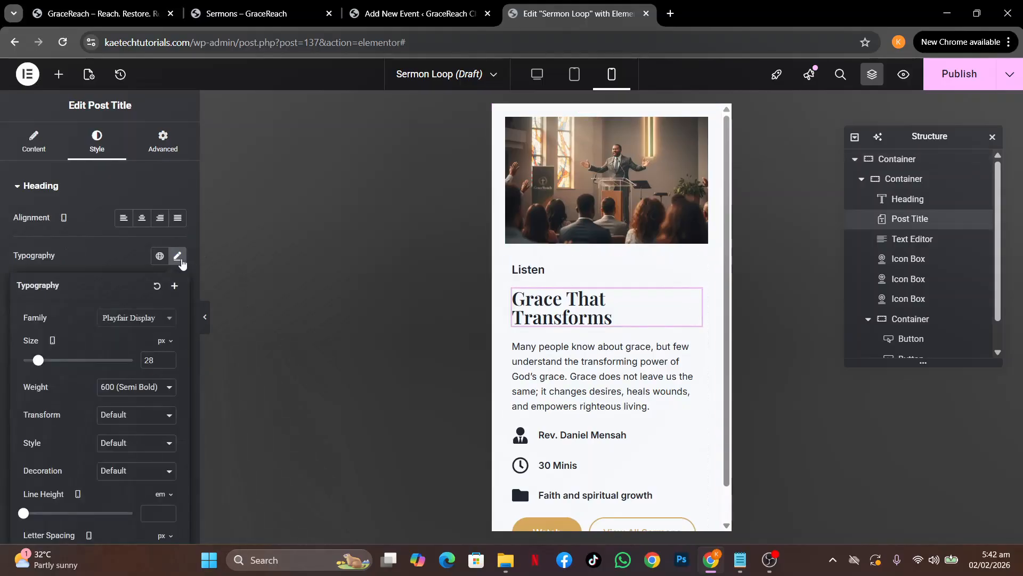
{"action": "left_click", "coordinate": [167, 363]}
{"action": "left_click", "coordinate": [167, 363]}
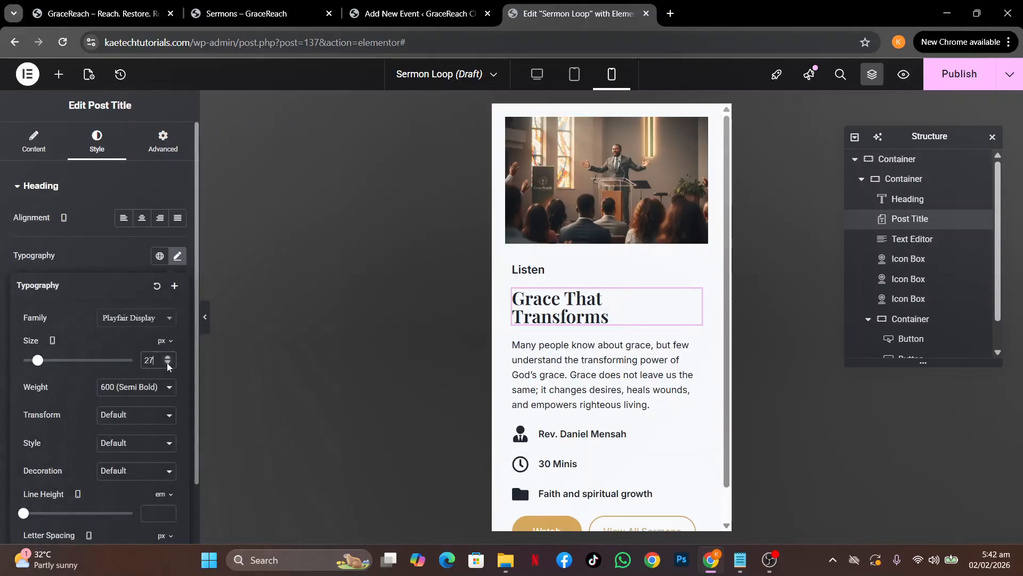
{"action": "scroll", "coordinate": [588, 354], "scroll_direction": "down", "scroll_amount": 1}
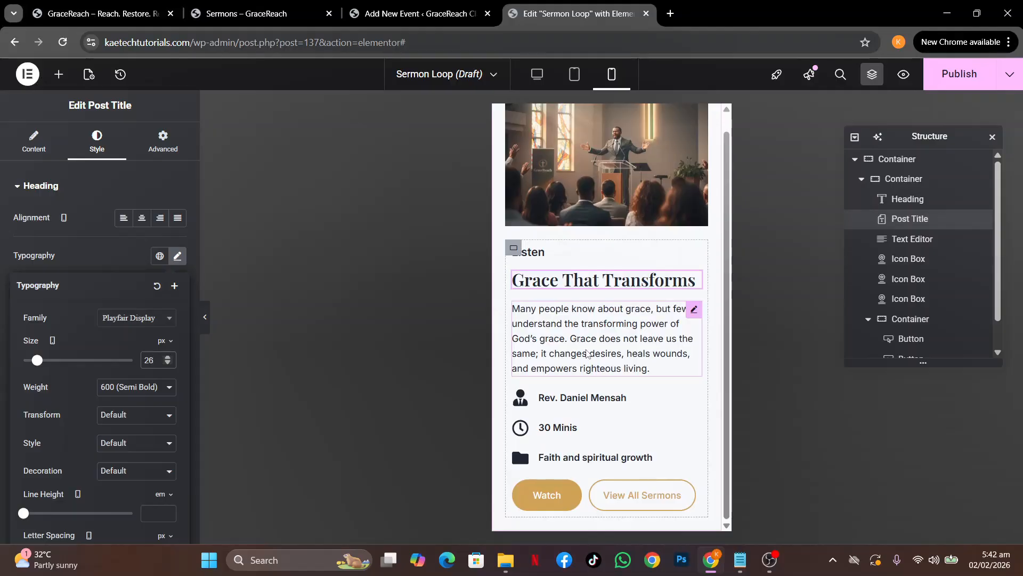
{"action": "scroll", "coordinate": [588, 354], "scroll_direction": "up", "scroll_amount": 1}
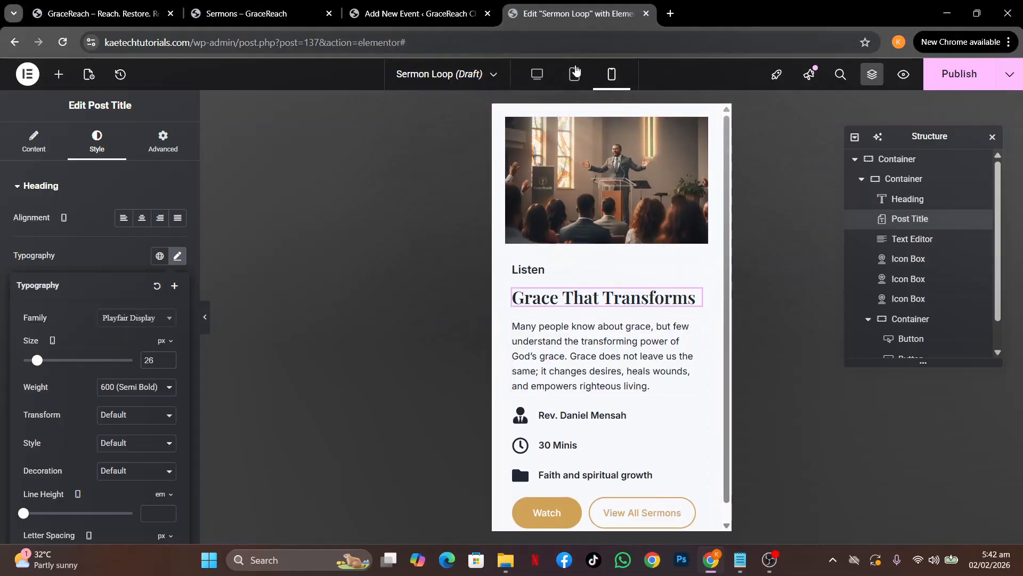
{"action": "left_click", "coordinate": [574, 74]}
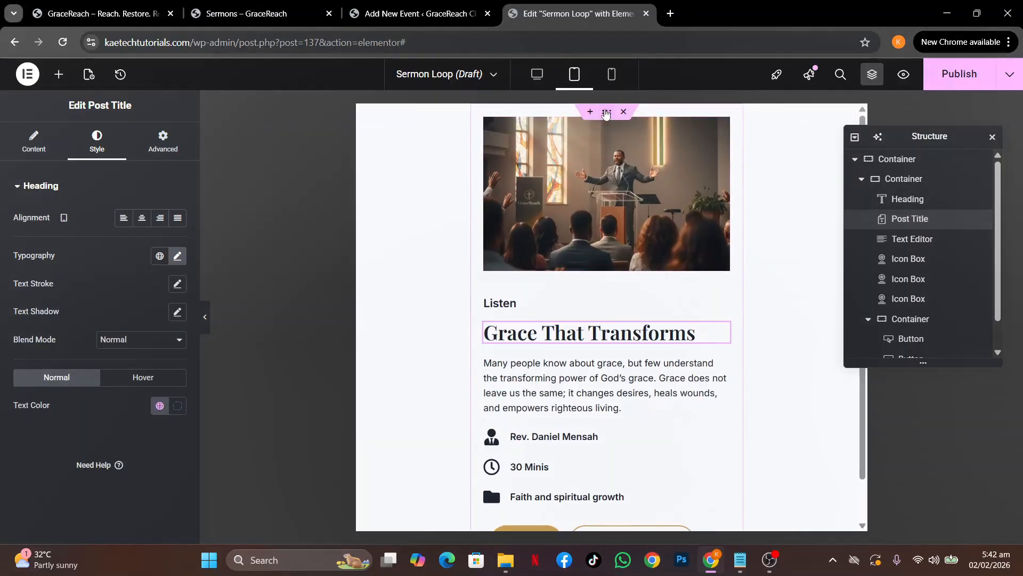
Set the sermon image container's tablet padding to 0
{"action": "left_click", "coordinate": [499, 149]}
{"action": "left_click", "coordinate": [501, 149]}
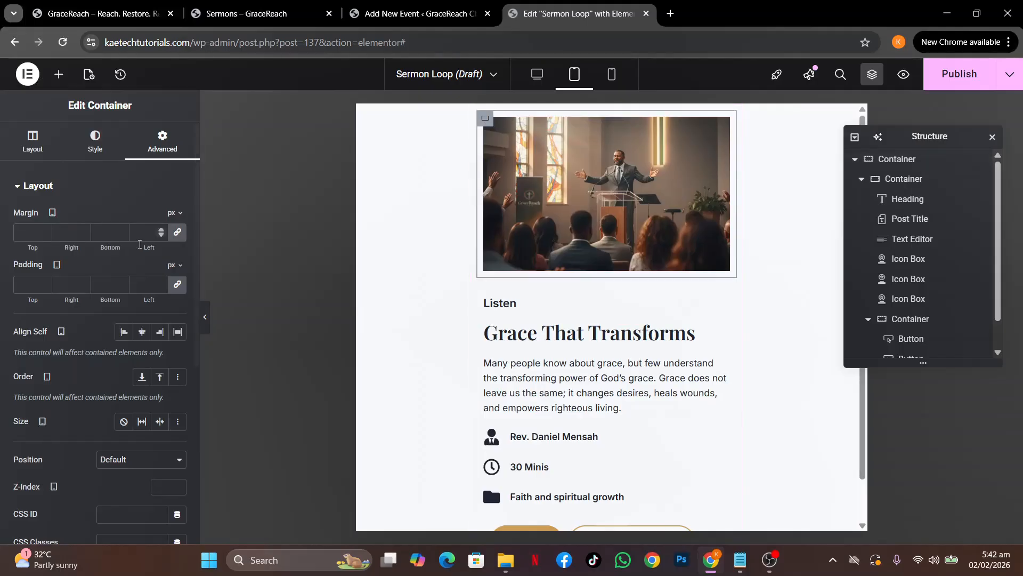
{"action": "left_click", "coordinate": [29, 285]}
{"action": "type", "text": "0"}
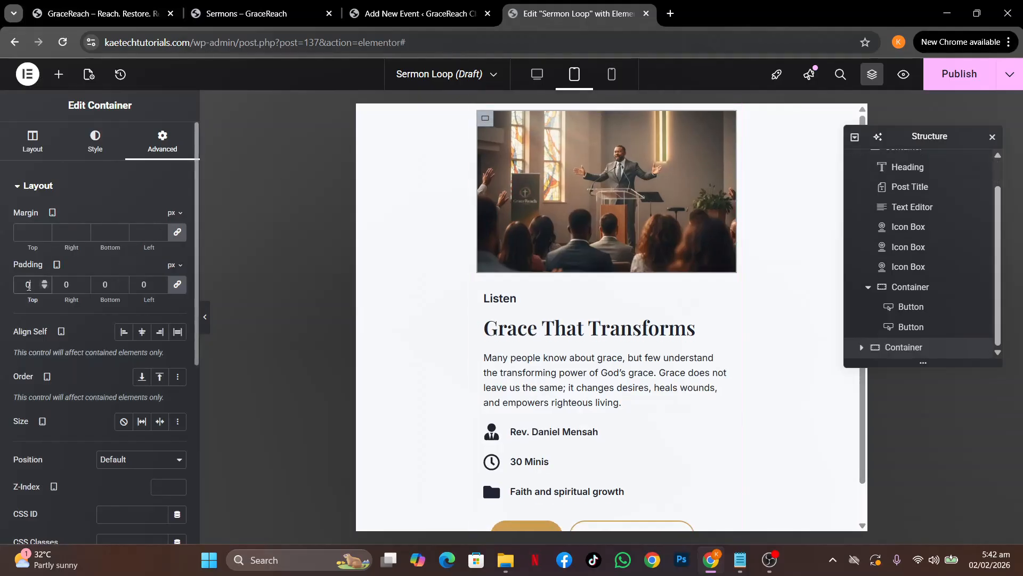
Give the outer sermon card 20 px padding on every side for tablet
{"action": "left_click", "coordinate": [606, 113]}
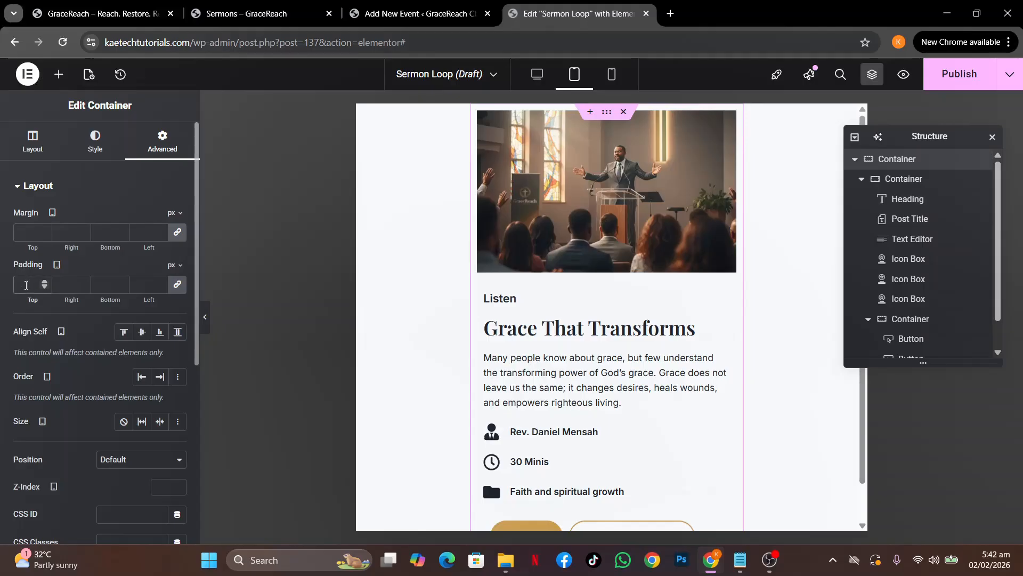
{"action": "left_click", "coordinate": [26, 285]}
{"action": "type", "text": "20"}
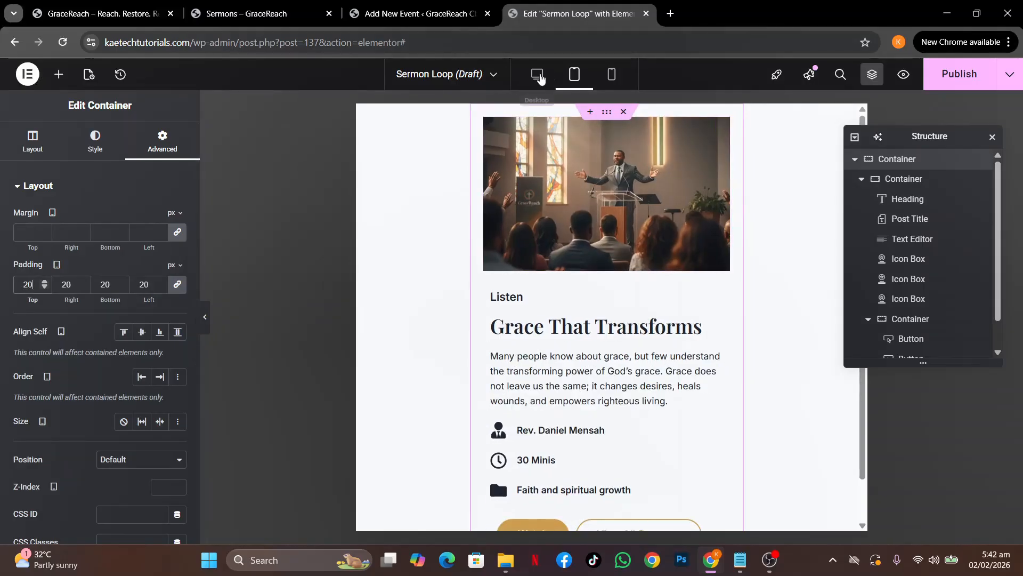
At desktop width, set the sermon image container's padding to 0
{"action": "left_click", "coordinate": [537, 74]}
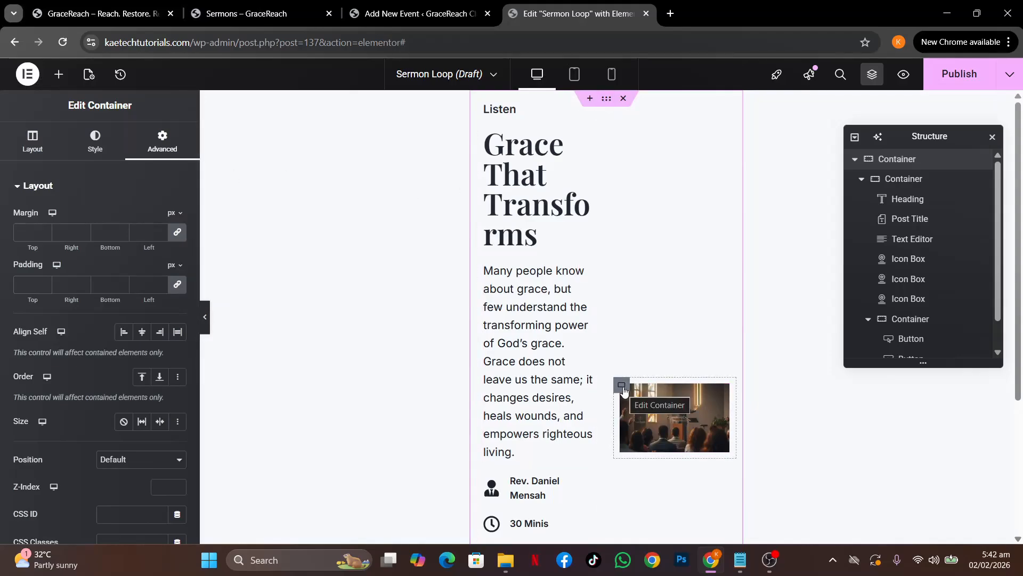
{"action": "left_click", "coordinate": [622, 387]}
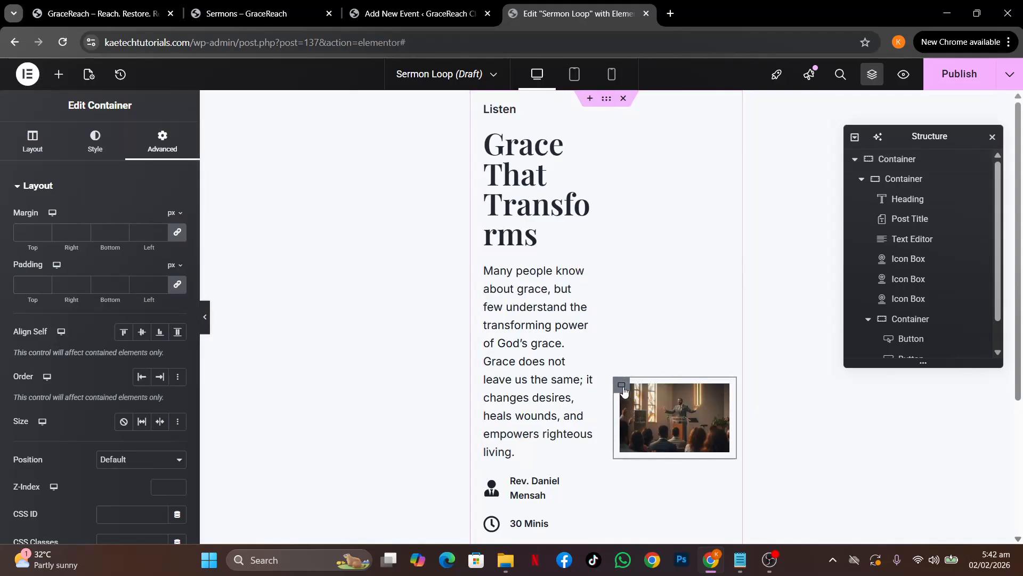
{"action": "left_click", "coordinate": [29, 284]}
{"action": "type", "text": "0"}
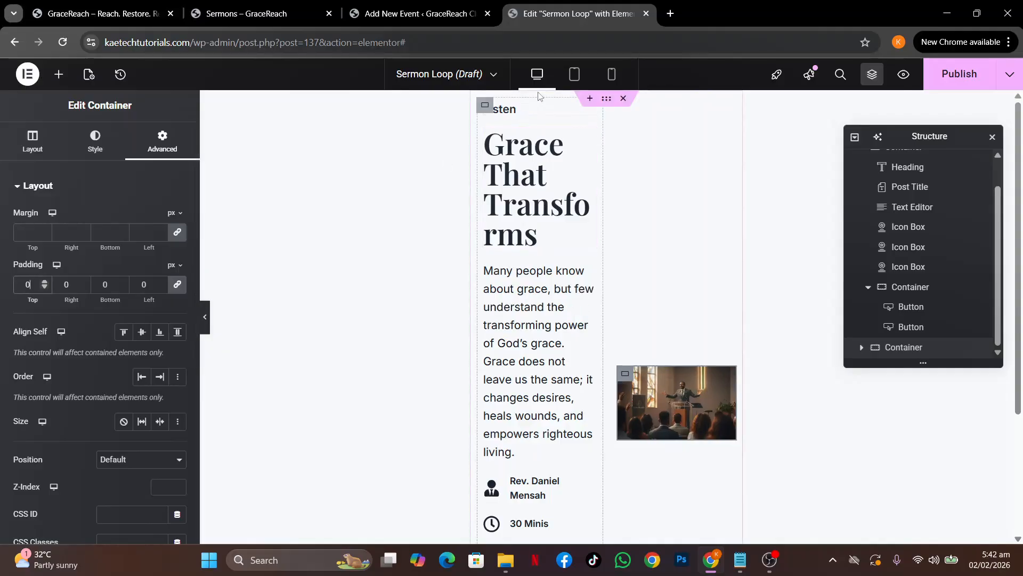
Pad the outer card 20 px on every side on desktop and publish the Sermon Loop template
{"action": "left_click", "coordinate": [607, 102]}
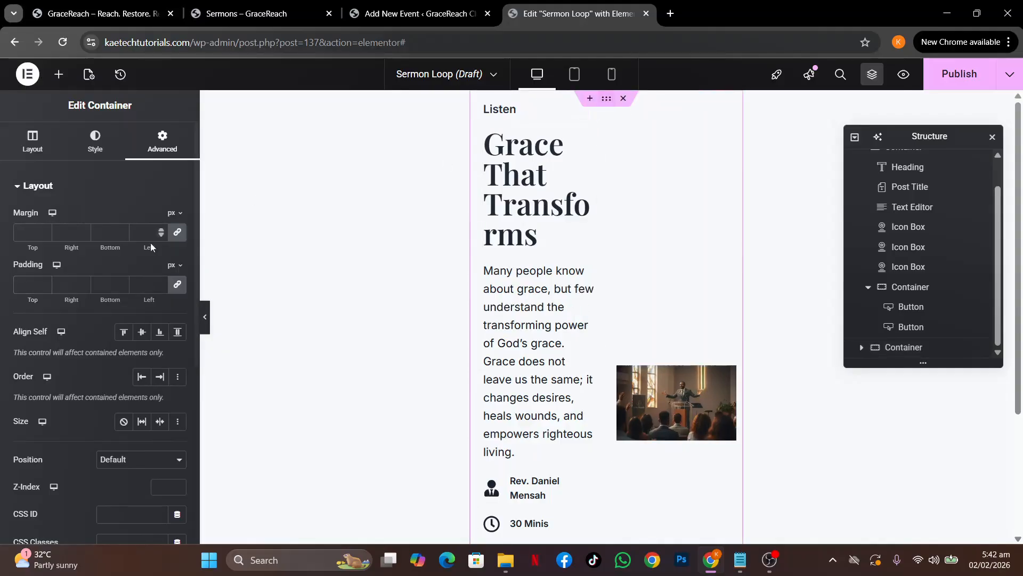
{"action": "left_click", "coordinate": [182, 291]}
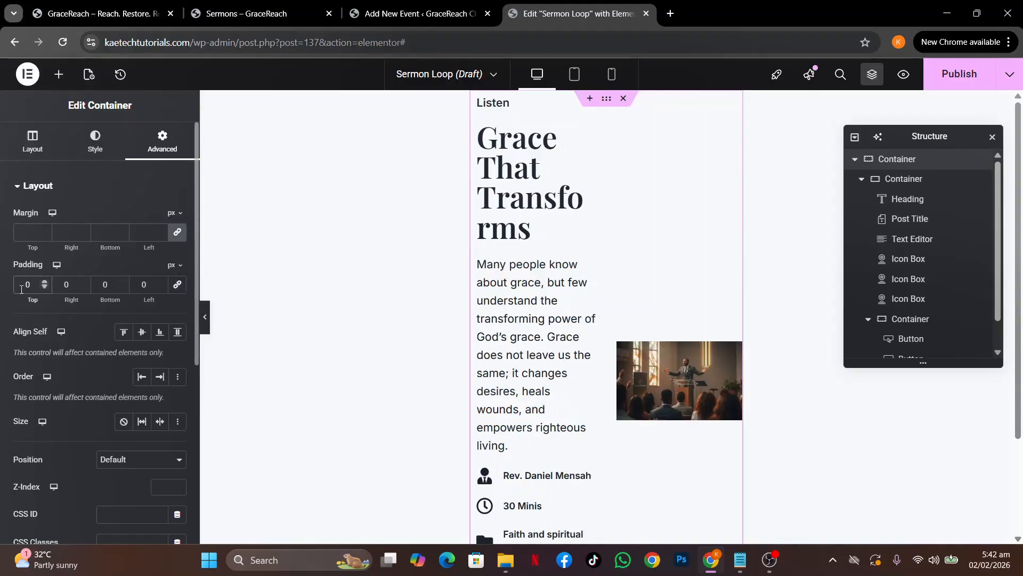
{"action": "type", "text": "2"}
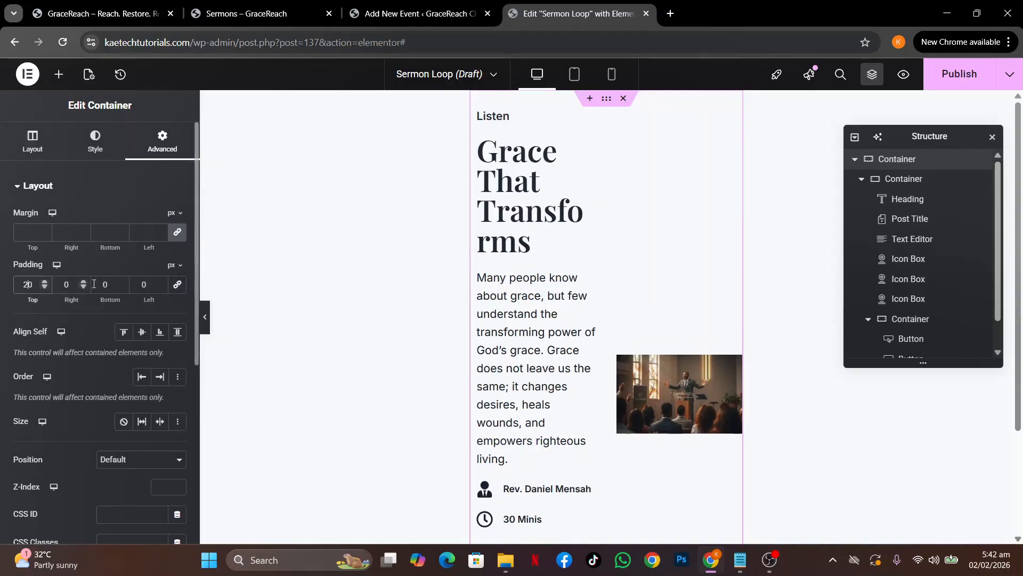
{"action": "left_click", "coordinate": [177, 284]}
{"action": "scroll", "coordinate": [646, 257], "scroll_direction": "down", "scroll_amount": 4}
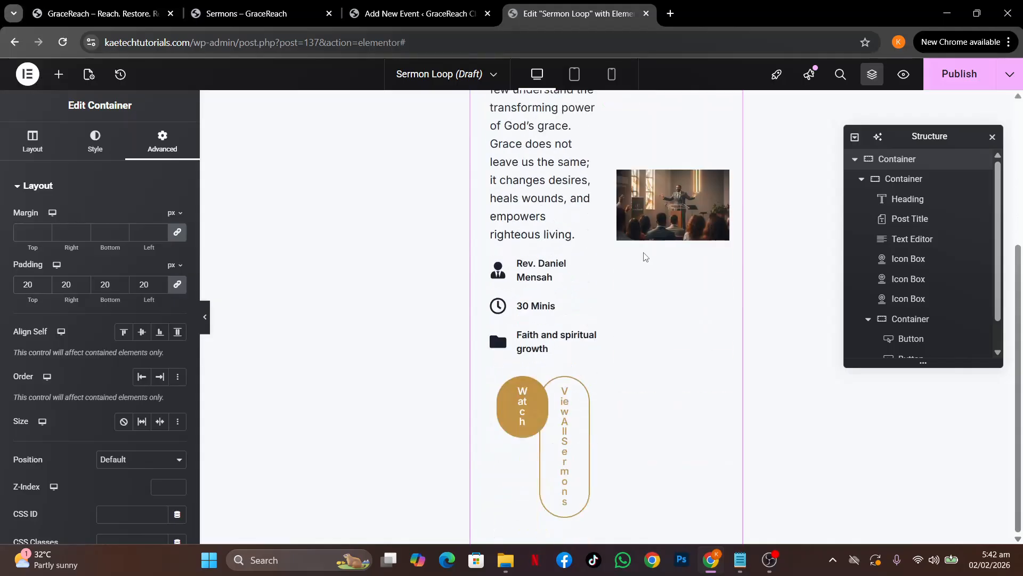
{"action": "scroll", "coordinate": [645, 257], "scroll_direction": "up", "scroll_amount": 4}
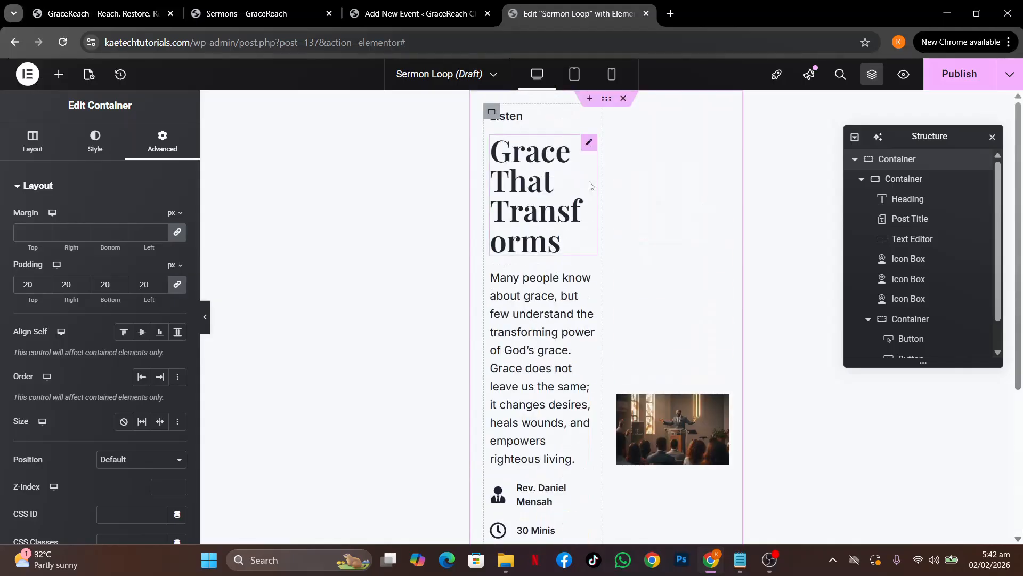
{"action": "left_click", "coordinate": [965, 84]}
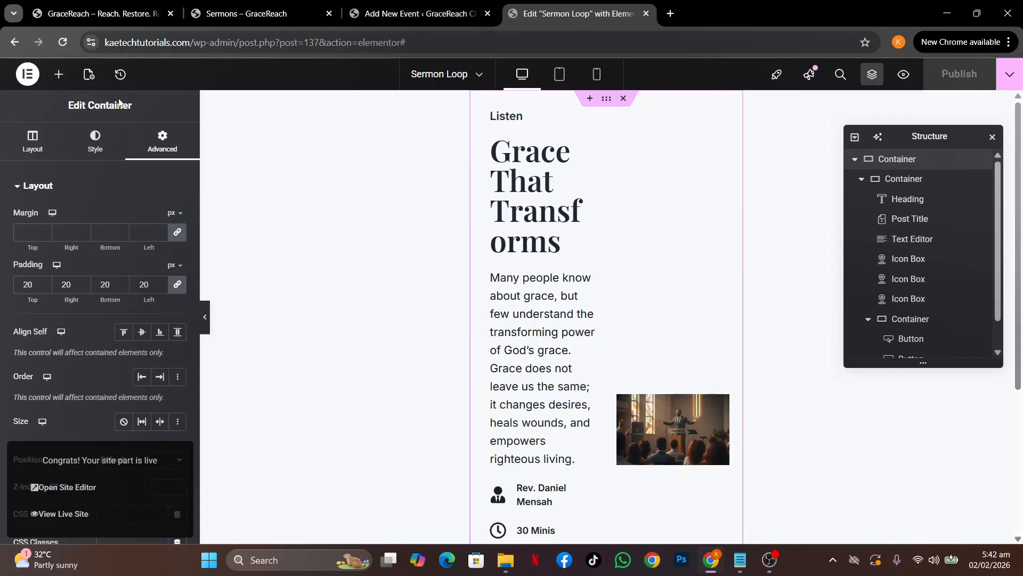
Open the live GraceReach home page via Visit Site in a new tab and scroll to the blank section
{"action": "left_click", "coordinate": [419, 13]}
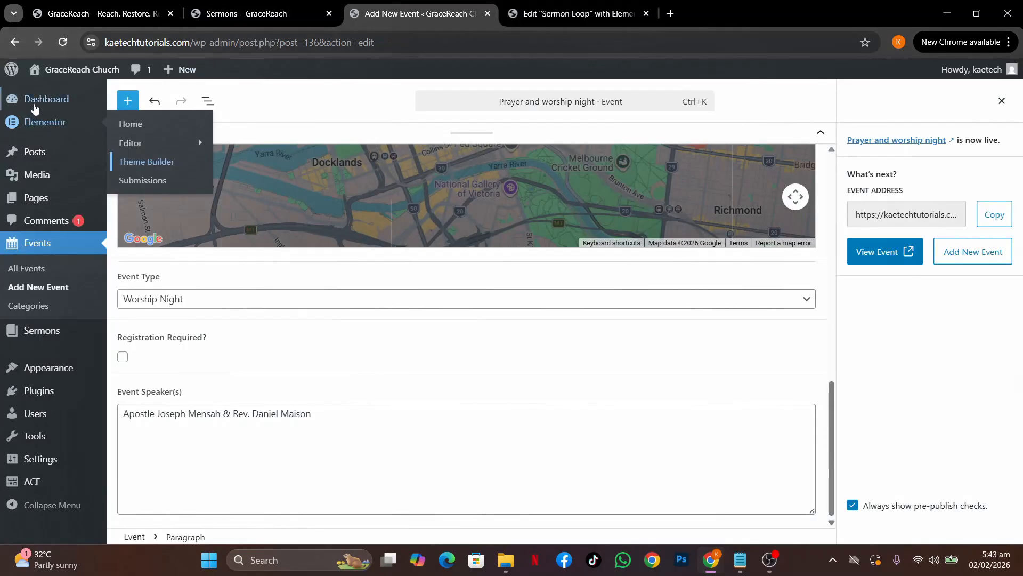
{"action": "mouse_move", "coordinate": [52, 74]}
{"action": "middle_click", "coordinate": [47, 93]}
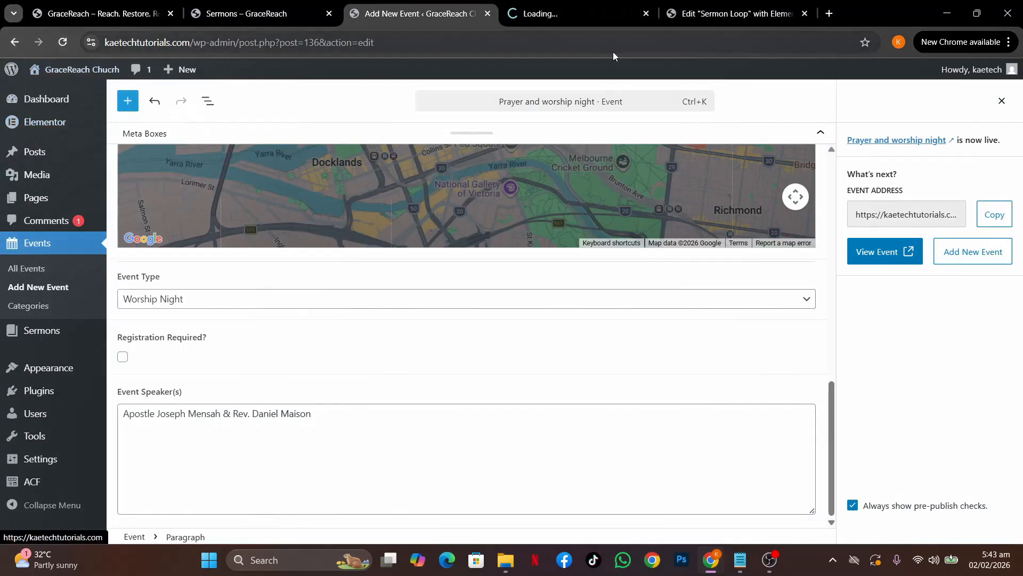
{"action": "left_click", "coordinate": [584, 13]}
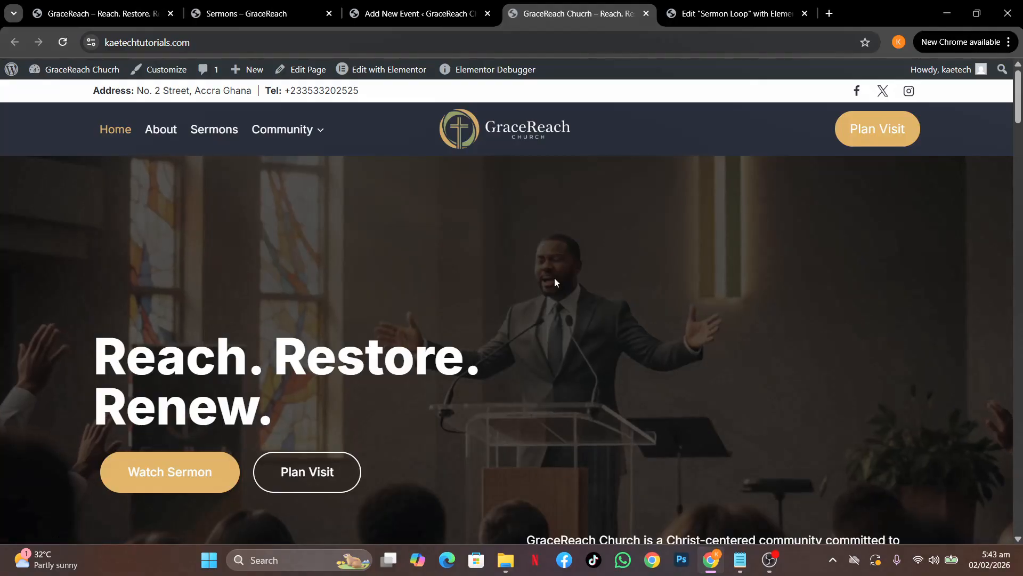
{"action": "scroll", "coordinate": [554, 280], "scroll_direction": "down", "scroll_amount": 5}
{"action": "scroll", "coordinate": [555, 282], "scroll_direction": "down", "scroll_amount": 15}
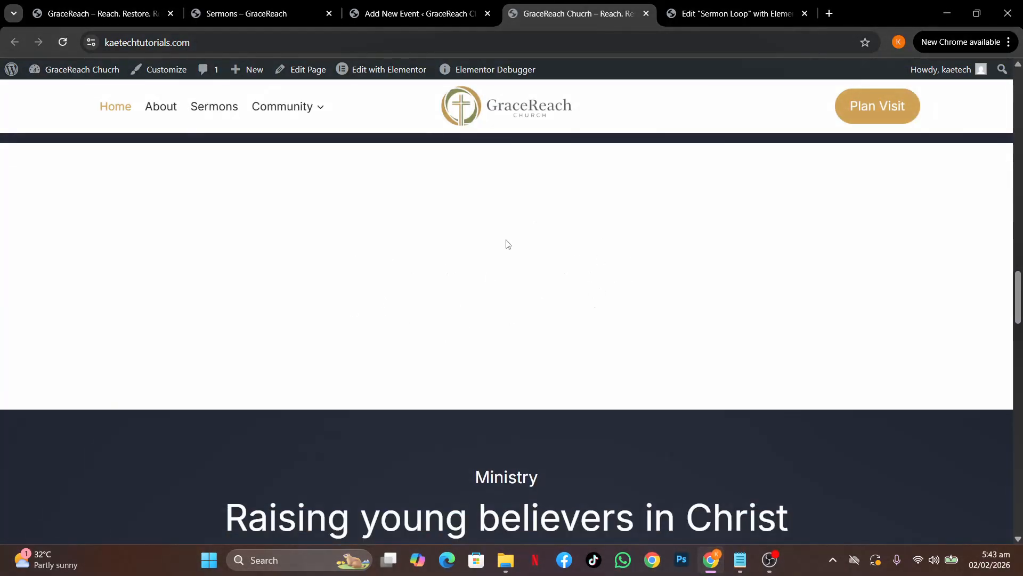
Edit the home page with Elementor and drop a Loop Carousel into the empty section
{"action": "left_click", "coordinate": [385, 69]}
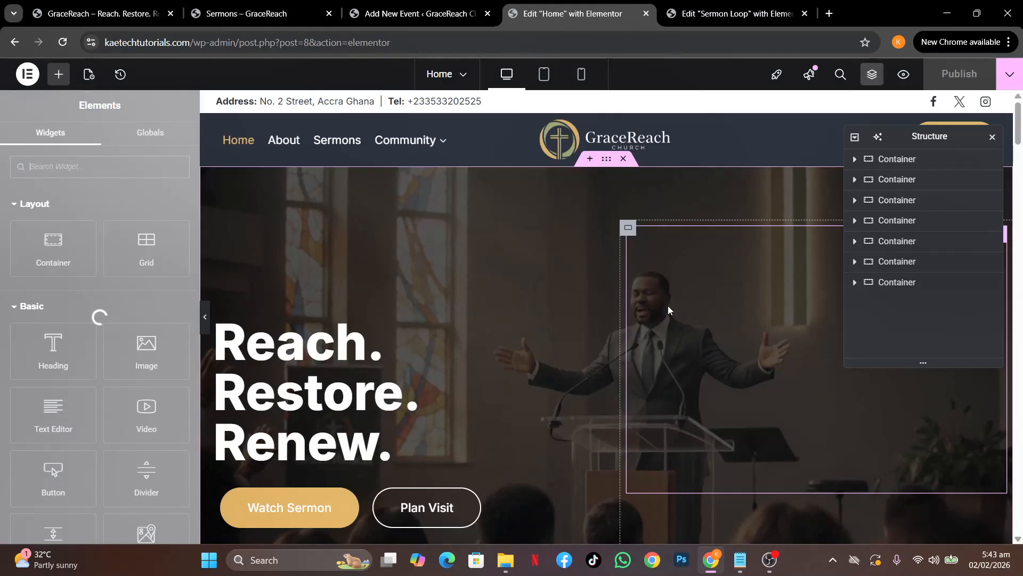
{"action": "scroll", "coordinate": [669, 310], "scroll_direction": "down", "scroll_amount": 10}
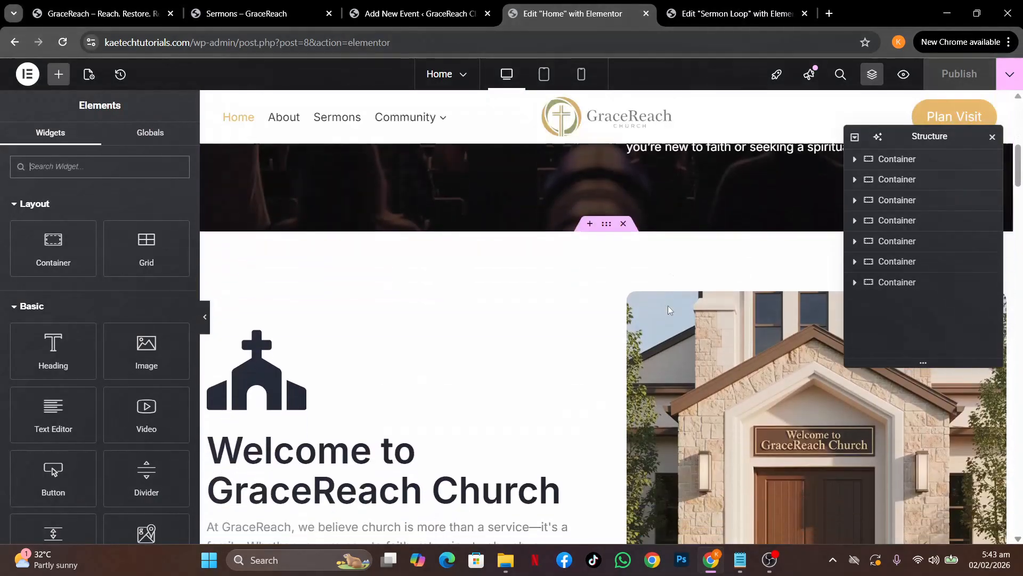
{"action": "scroll", "coordinate": [668, 310], "scroll_direction": "down", "scroll_amount": 10}
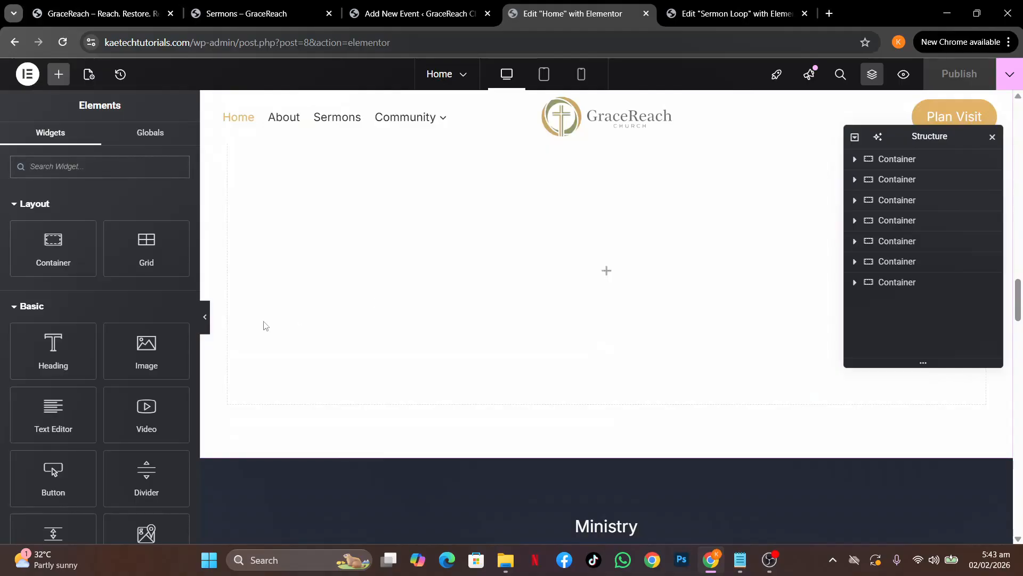
{"action": "left_click", "coordinate": [96, 176]}
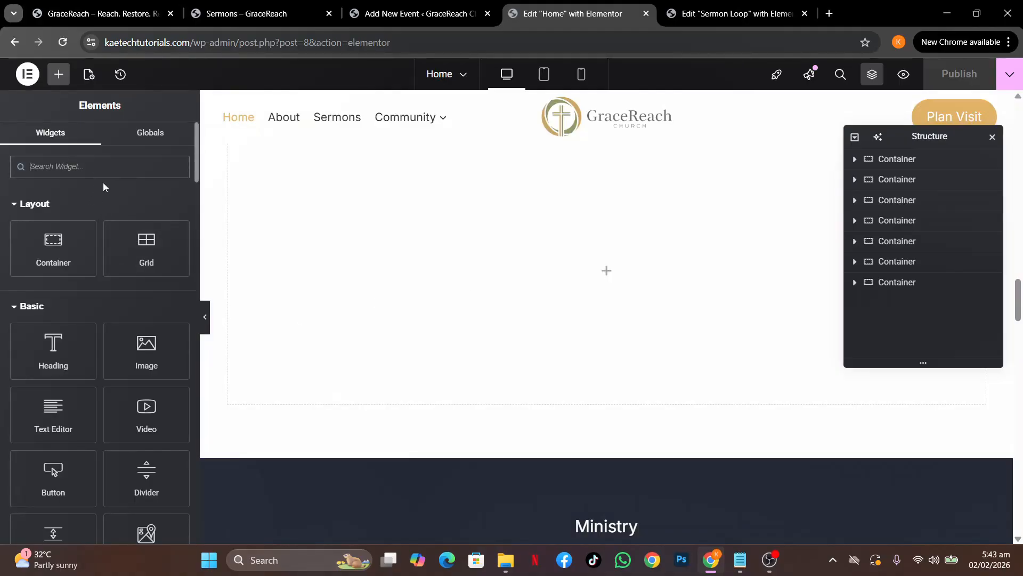
{"action": "type", "text": "loop"}
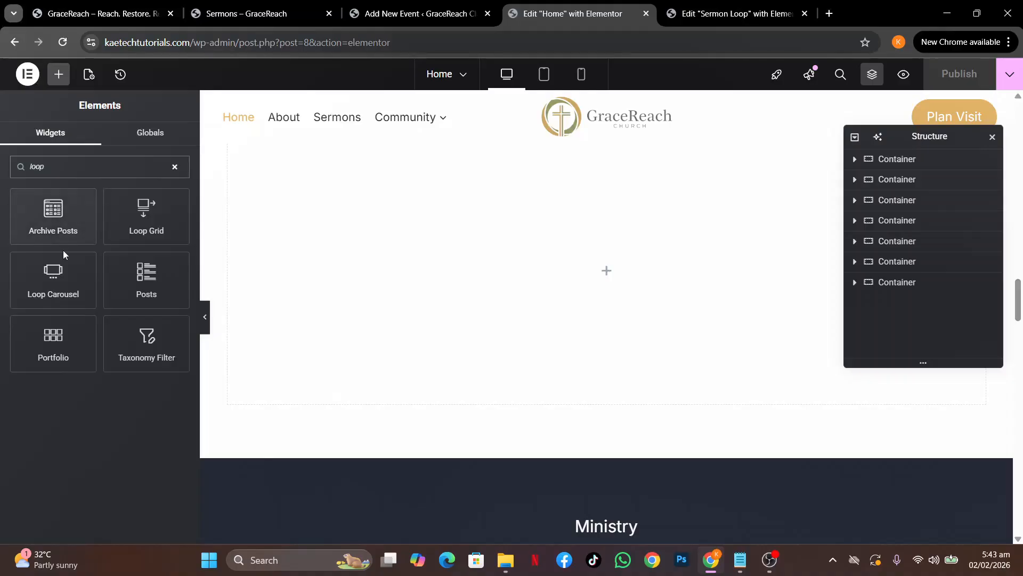
{"action": "left_click_drag", "start_coordinate": [52, 274], "coordinate": [472, 291]}
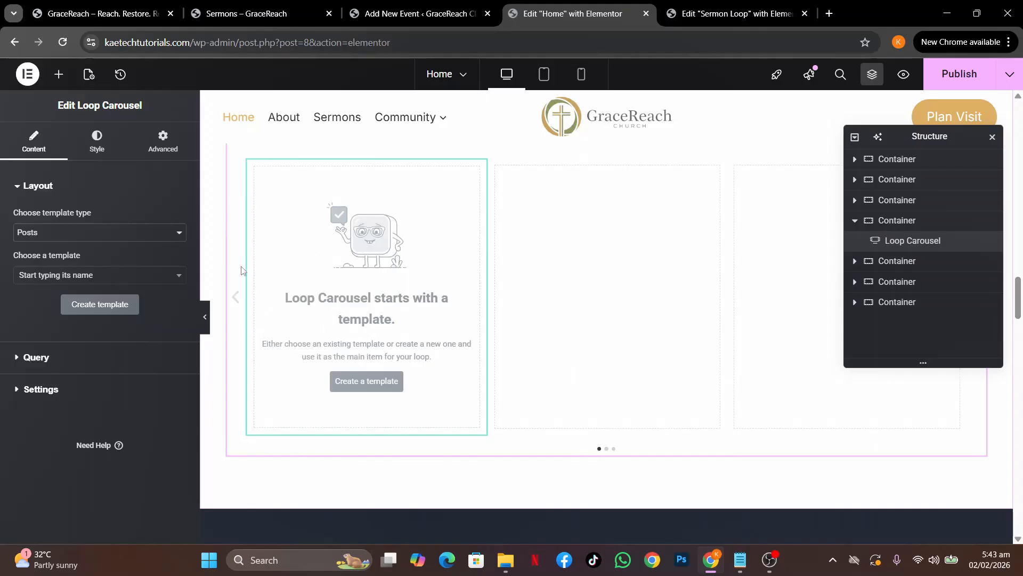
Keep Posts as the template type and set the carousel's Query Source to Sermons
{"action": "left_click", "coordinate": [127, 232]}
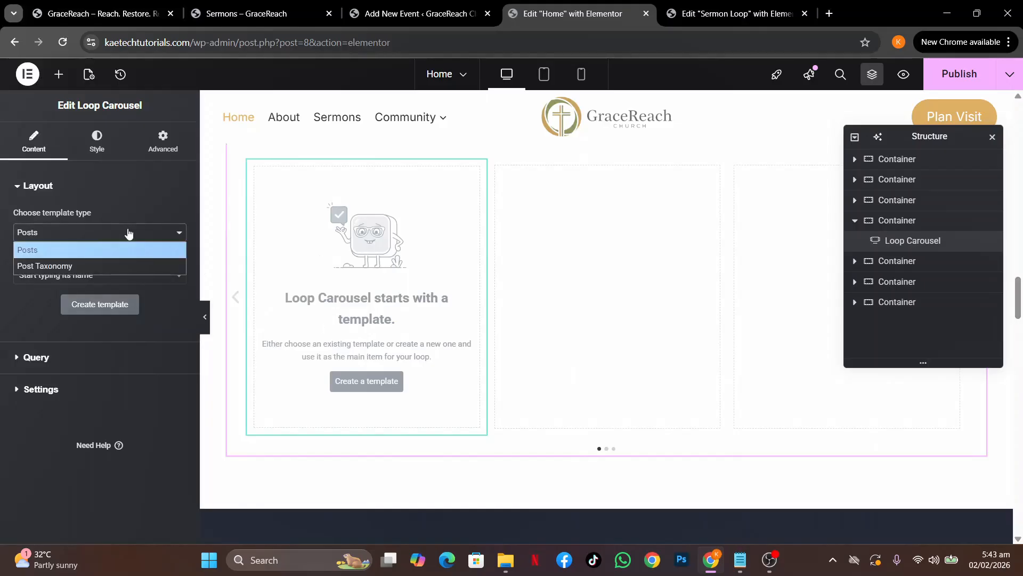
{"action": "left_click", "coordinate": [128, 232]}
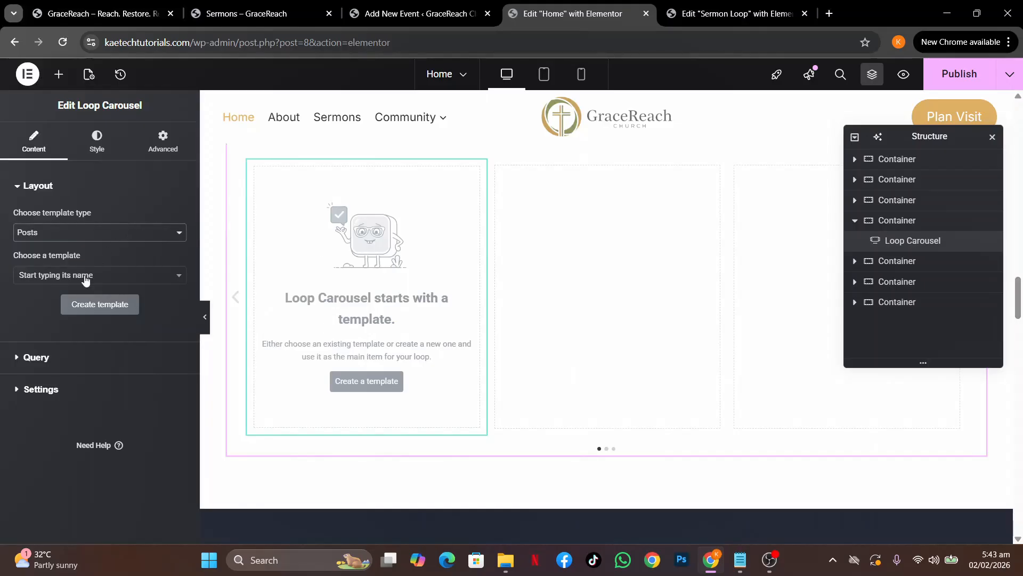
{"action": "left_click", "coordinate": [49, 358]}
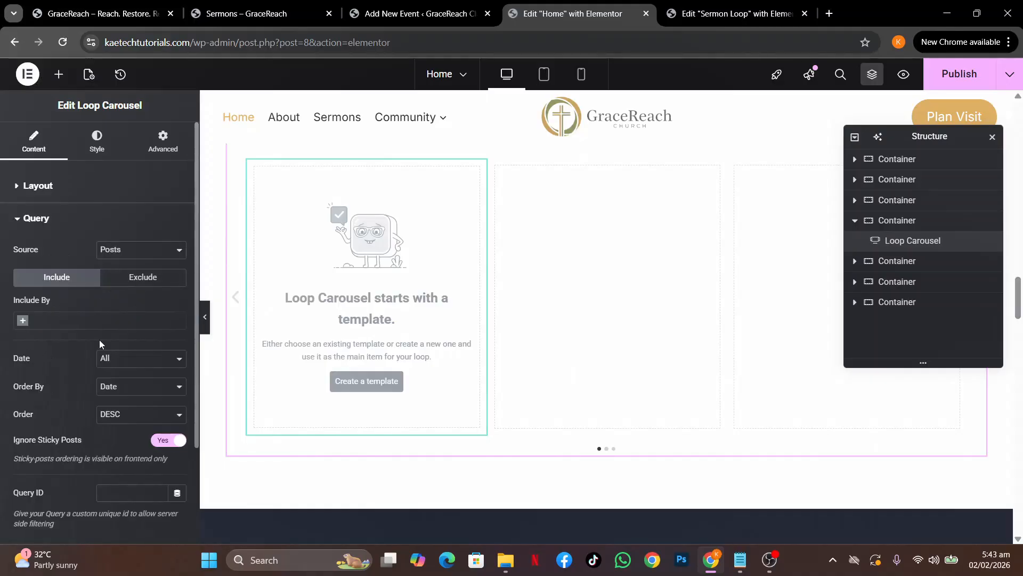
{"action": "left_click", "coordinate": [140, 251]}
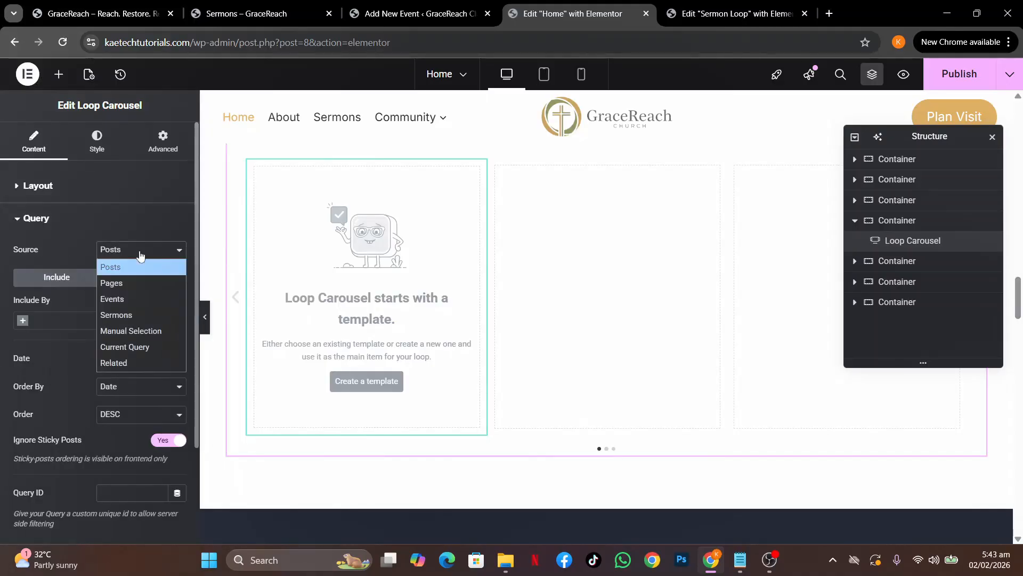
{"action": "left_click", "coordinate": [124, 314]}
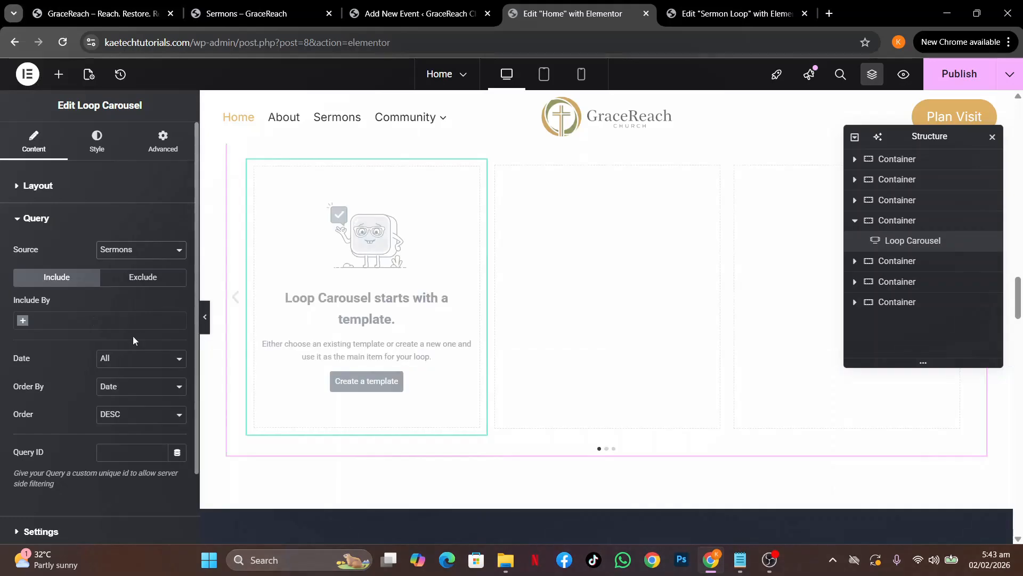
Use Sermon Loop (Template) for each slide with Slides on display set to 1
{"action": "left_click", "coordinate": [90, 196]}
{"action": "left_click", "coordinate": [66, 275]}
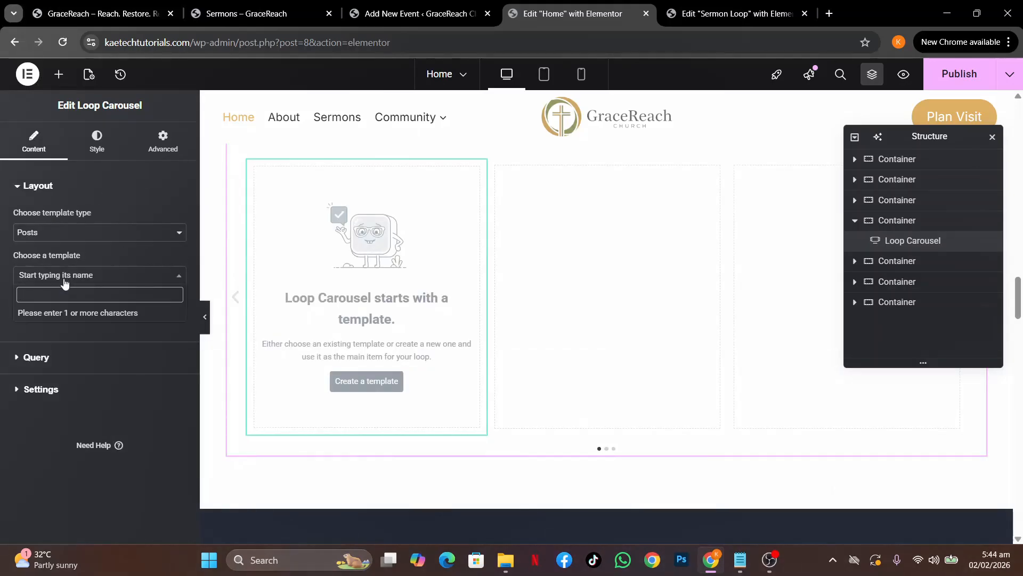
{"action": "type", "text": "loop"}
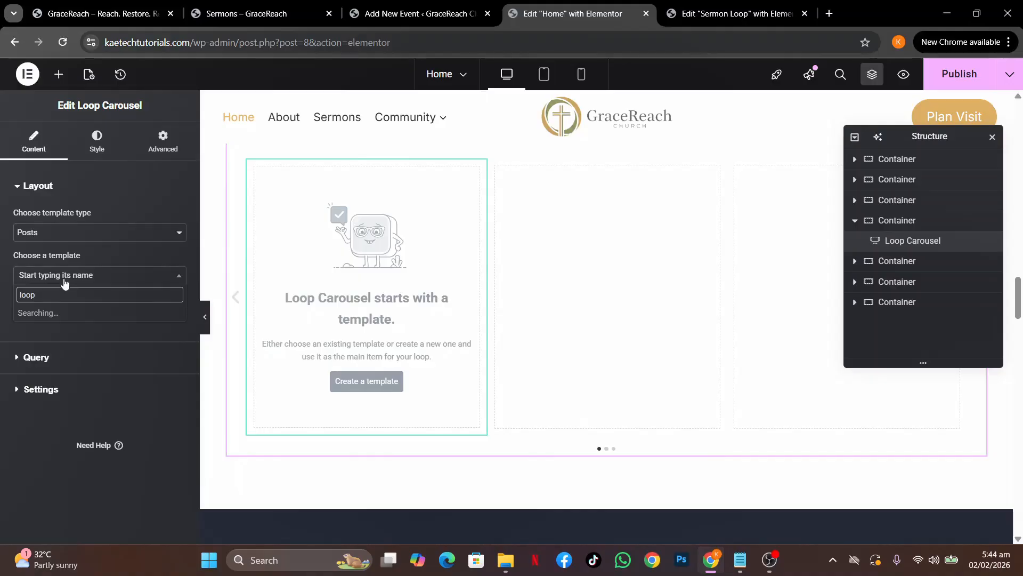
{"action": "left_click", "coordinate": [49, 314]}
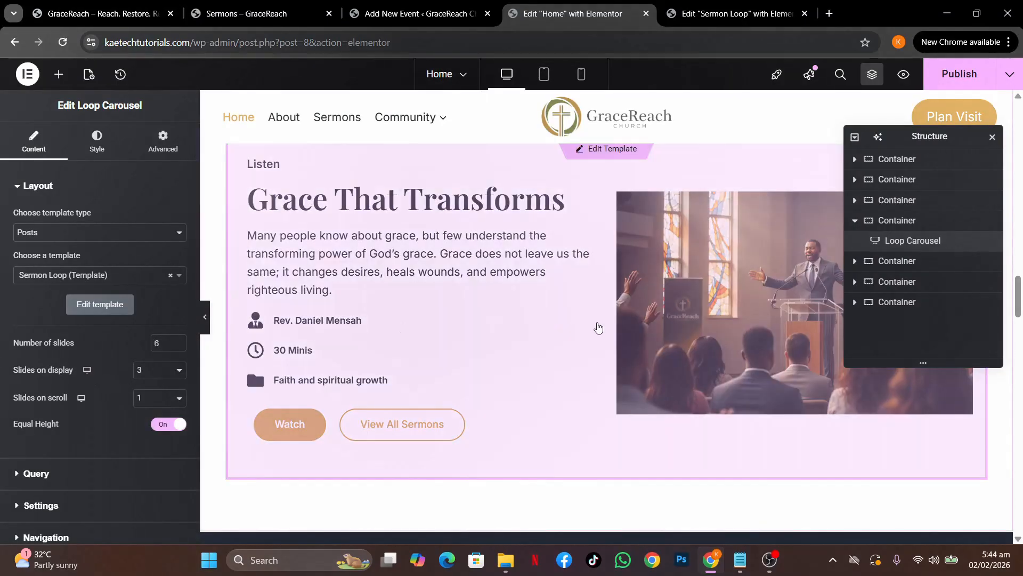
{"action": "scroll", "coordinate": [598, 327], "scroll_direction": "up", "scroll_amount": 5}
{"action": "scroll", "coordinate": [599, 328], "scroll_direction": "down", "scroll_amount": 4}
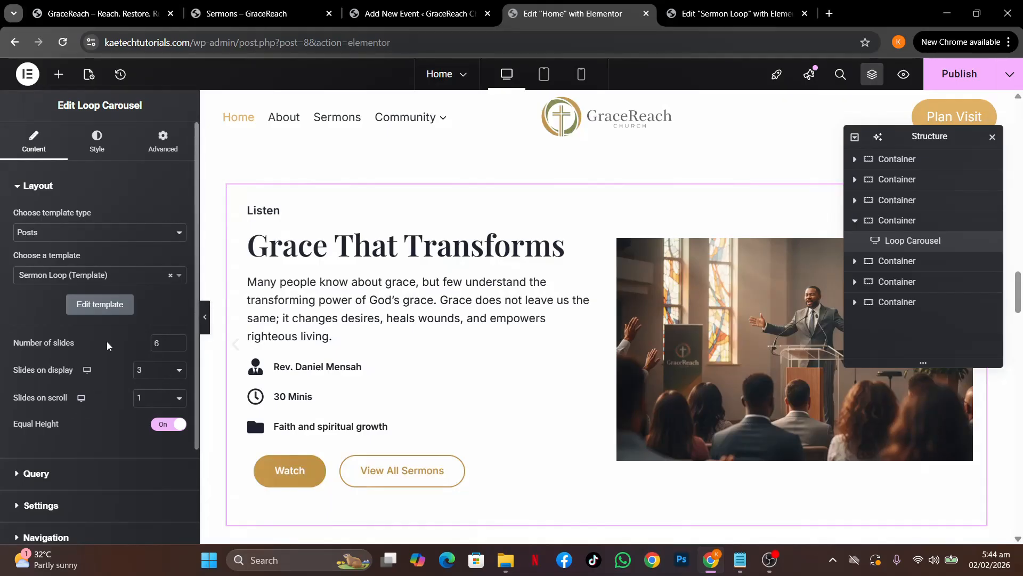
{"action": "left_click", "coordinate": [163, 370]}
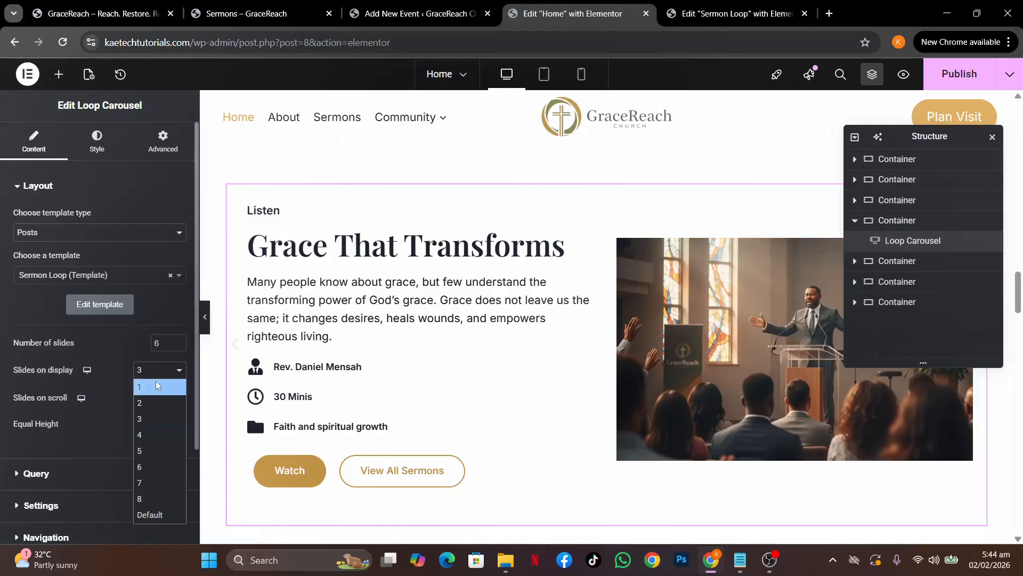
{"action": "left_click", "coordinate": [155, 387]}
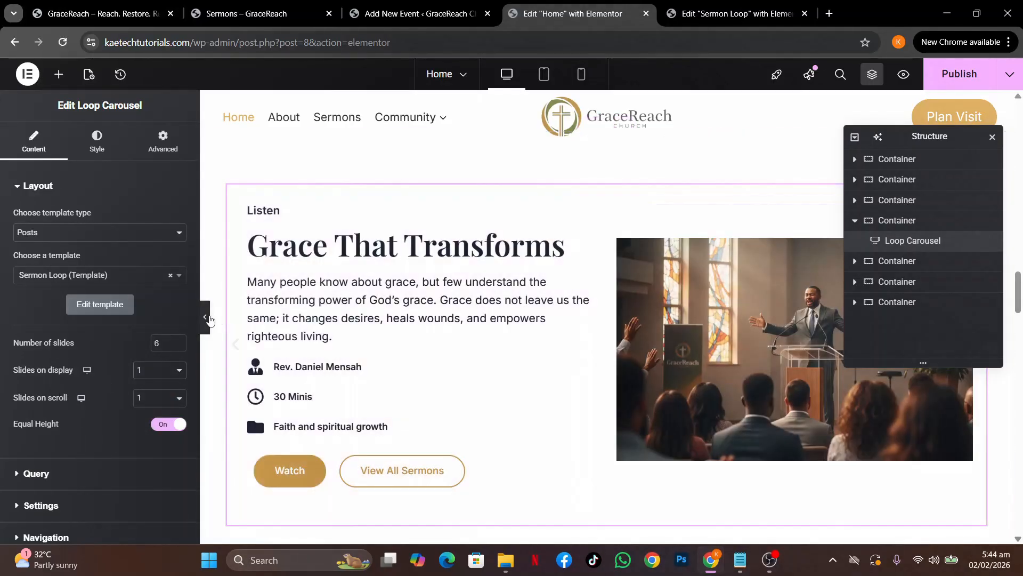
{"action": "left_click", "coordinate": [209, 319]}
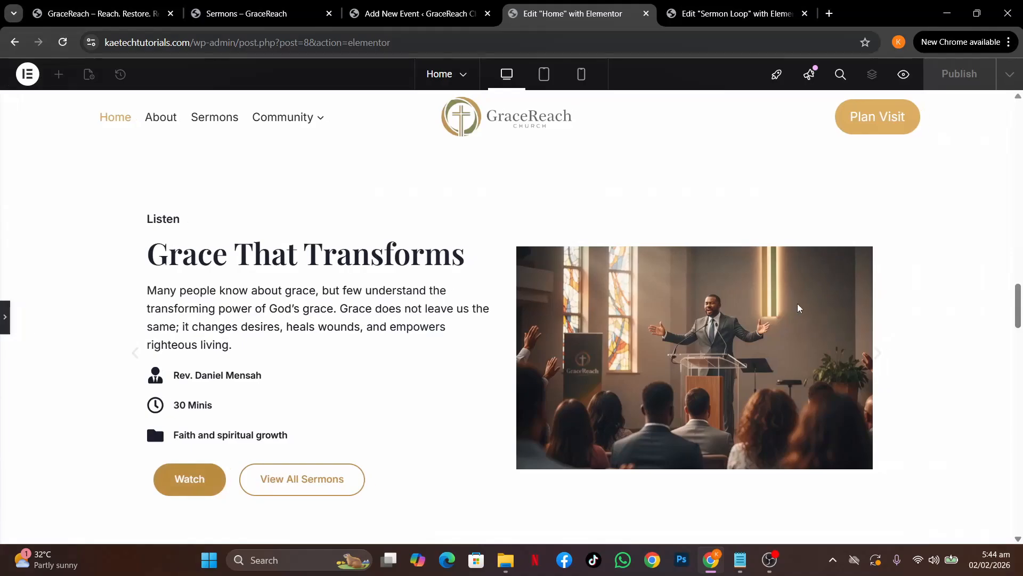
Compare the one-slide carousel preview with the live Sermons page
{"action": "scroll", "coordinate": [799, 308], "scroll_direction": "down", "scroll_amount": 4}
{"action": "scroll", "coordinate": [799, 308], "scroll_direction": "up", "scroll_amount": 5}
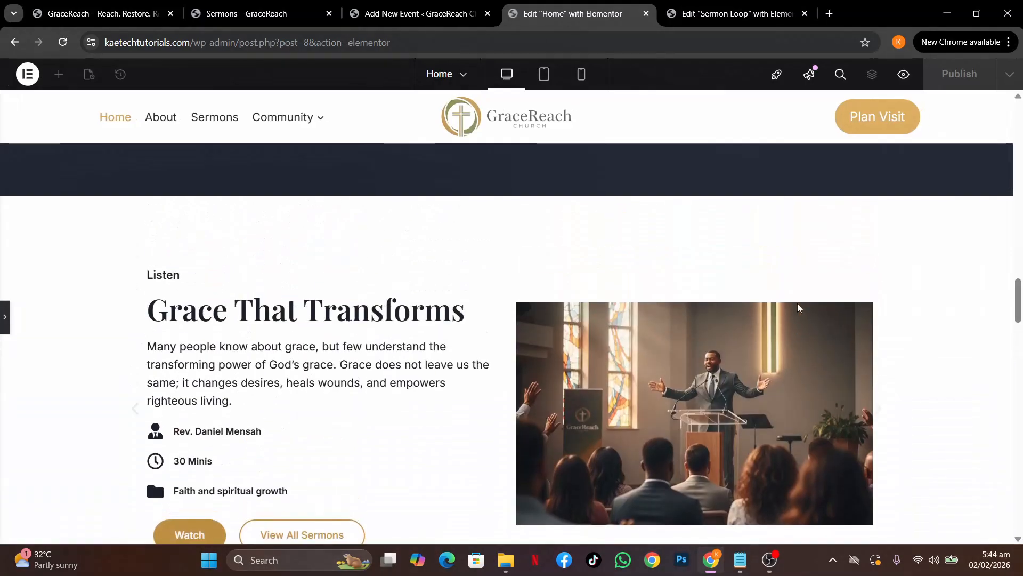
{"action": "left_click", "coordinate": [251, 14]}
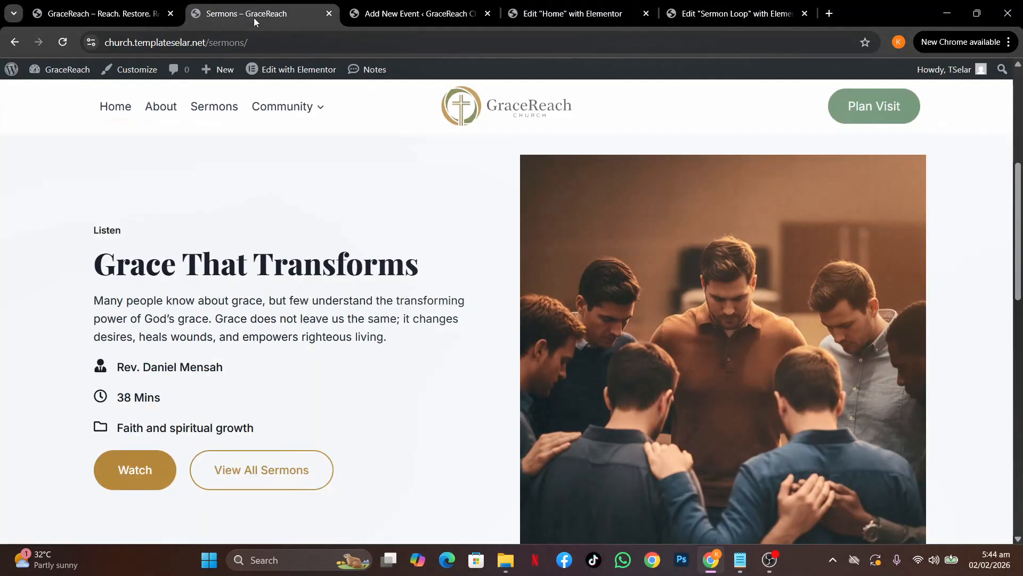
{"action": "scroll", "coordinate": [657, 330], "scroll_direction": "down", "scroll_amount": 3}
{"action": "scroll", "coordinate": [657, 329], "scroll_direction": "up", "scroll_amount": 4}
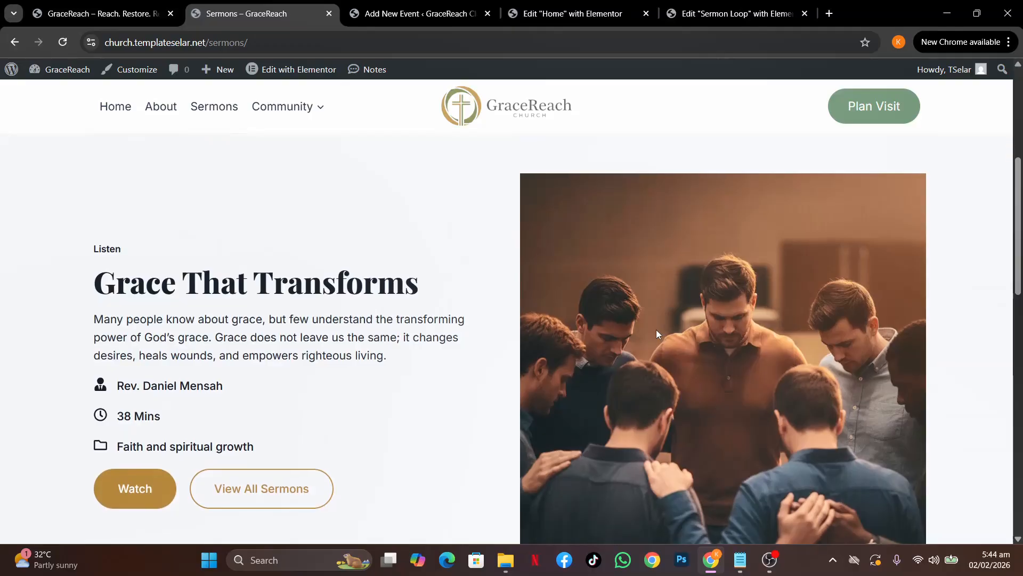
{"action": "scroll", "coordinate": [694, 416], "scroll_direction": "down", "scroll_amount": 12}
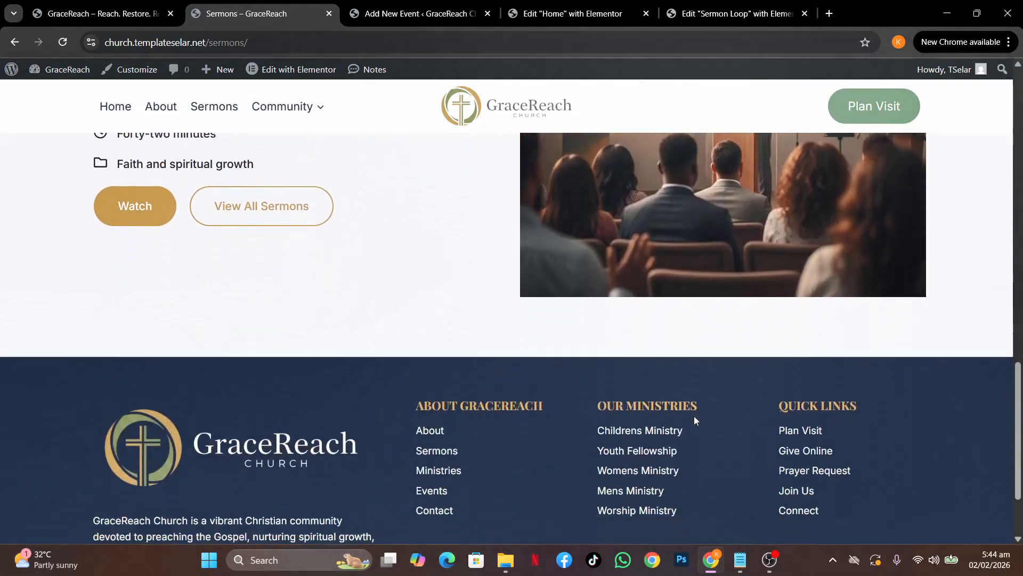
{"action": "scroll", "coordinate": [694, 416], "scroll_direction": "up", "scroll_amount": 11}
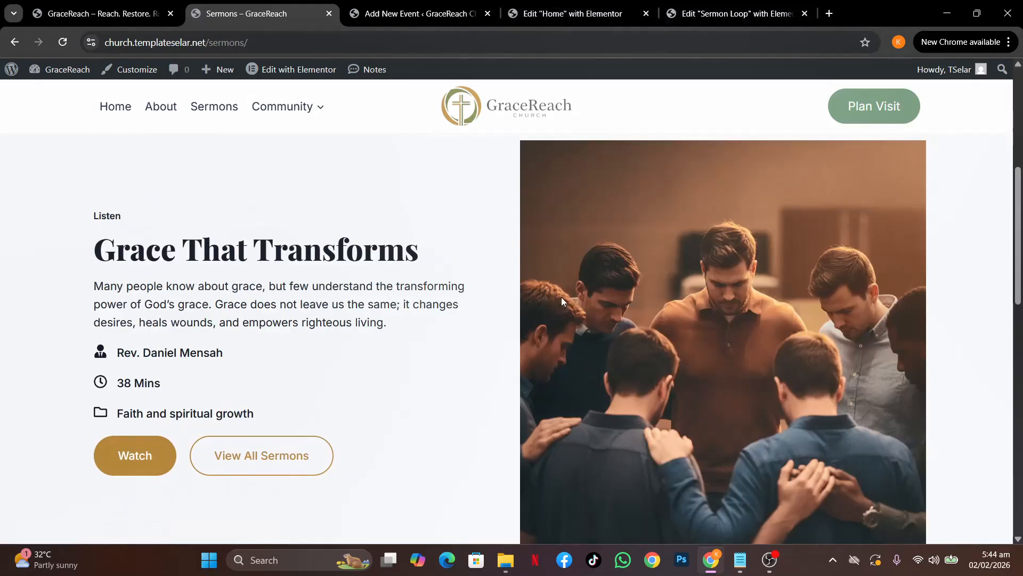
{"action": "scroll", "coordinate": [561, 296], "scroll_direction": "down", "scroll_amount": 8}
{"action": "scroll", "coordinate": [561, 297], "scroll_direction": "down", "scroll_amount": 2}
{"action": "scroll", "coordinate": [685, 287], "scroll_direction": "up", "scroll_amount": 10}
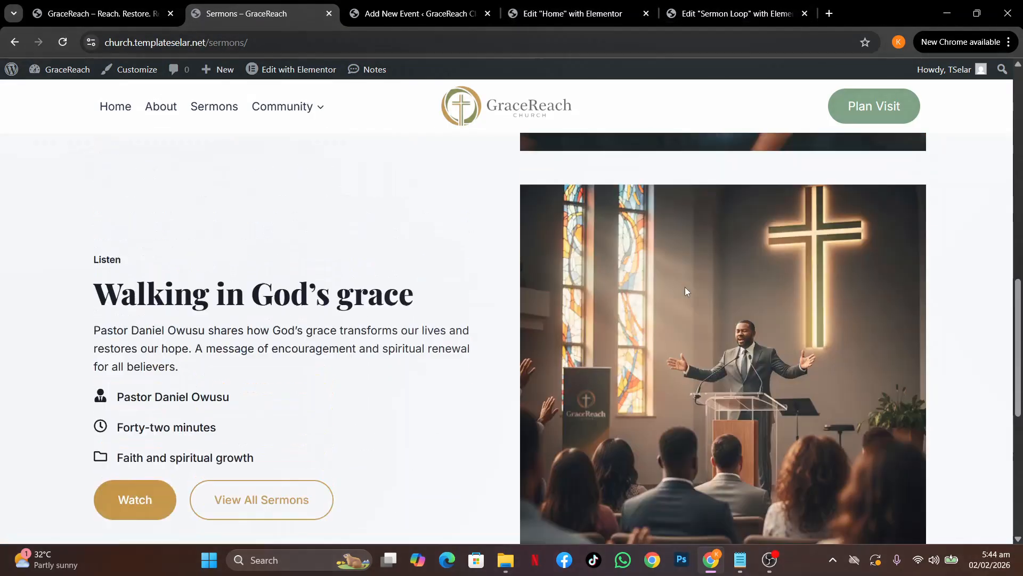
{"action": "scroll", "coordinate": [685, 287], "scroll_direction": "up", "scroll_amount": 2}
Restore the editing panels and publish the updated home page
{"action": "left_click", "coordinate": [571, 21]}
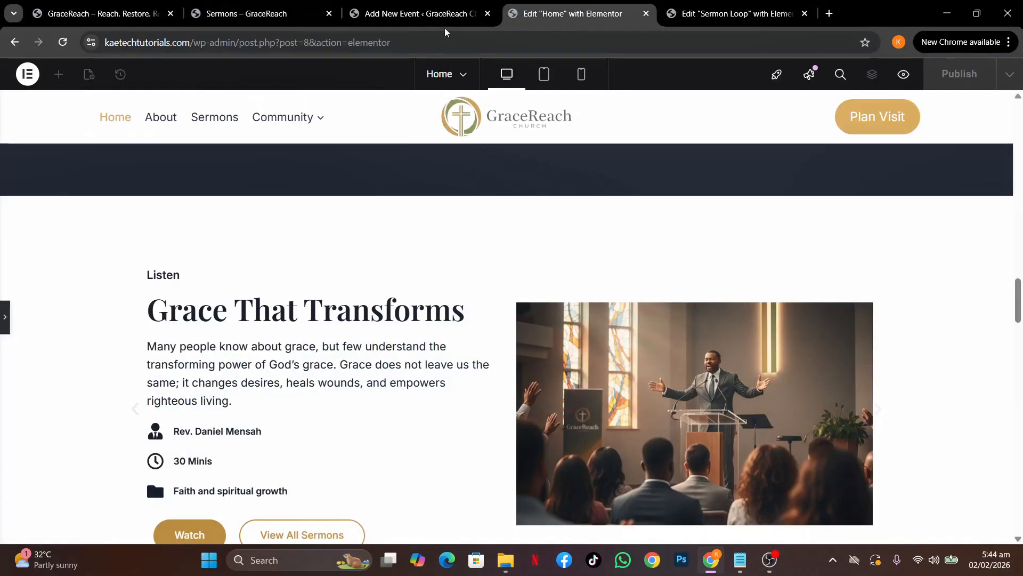
{"action": "left_click", "coordinate": [3, 316]}
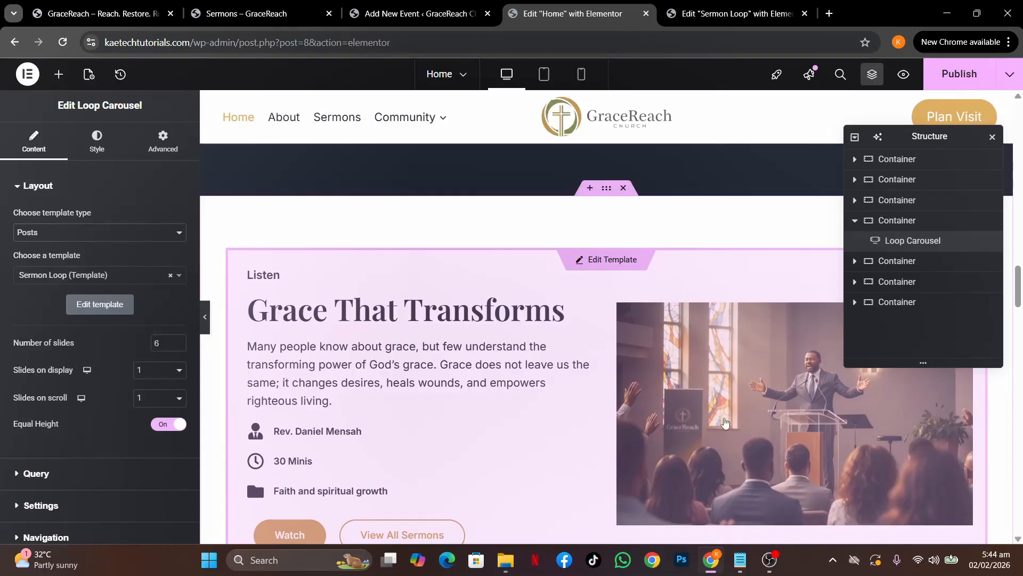
{"action": "scroll", "coordinate": [725, 423], "scroll_direction": "down", "scroll_amount": 4}
{"action": "scroll", "coordinate": [660, 424], "scroll_direction": "up", "scroll_amount": 3}
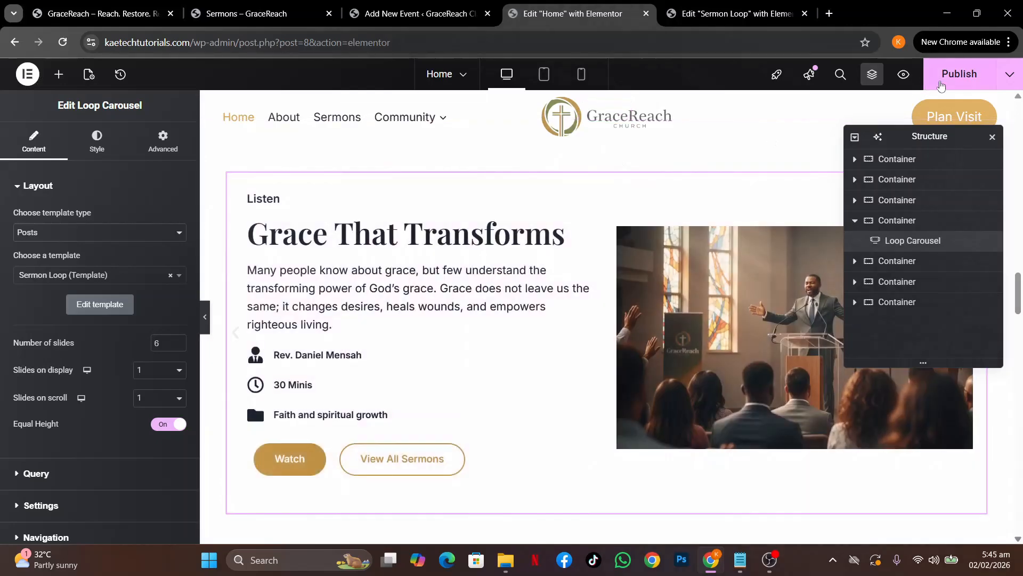
{"action": "left_click", "coordinate": [941, 85]}
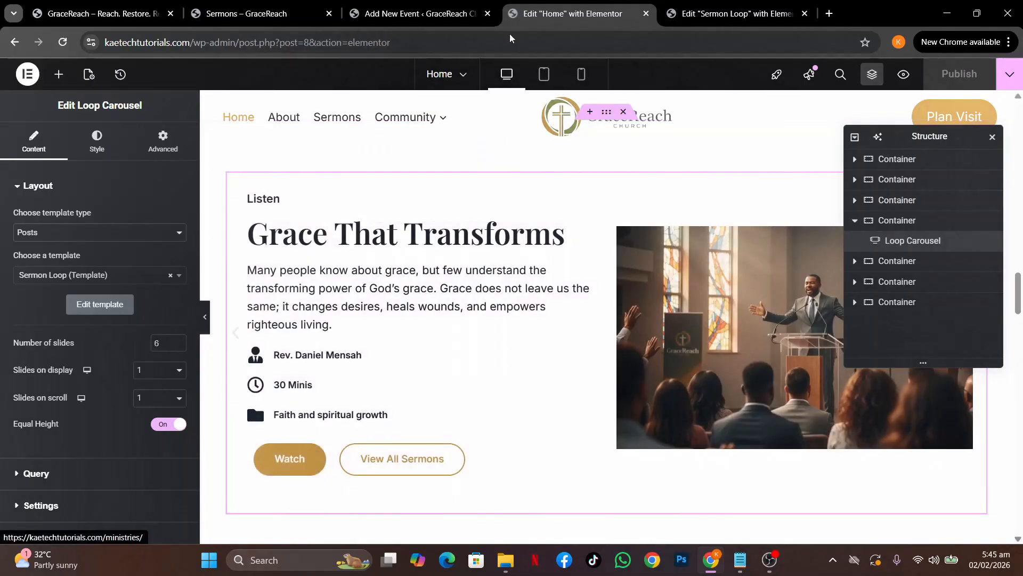
Check the Sermon Loop template editor, then return to the Prayer and worship night event editor
{"action": "left_click", "coordinate": [417, 19]}
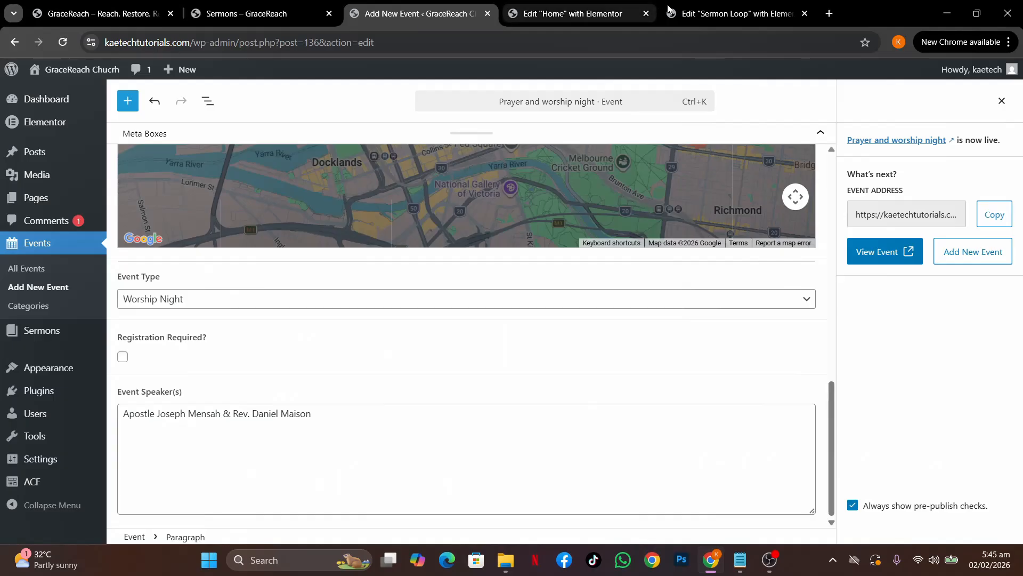
{"action": "left_click", "coordinate": [718, 16]}
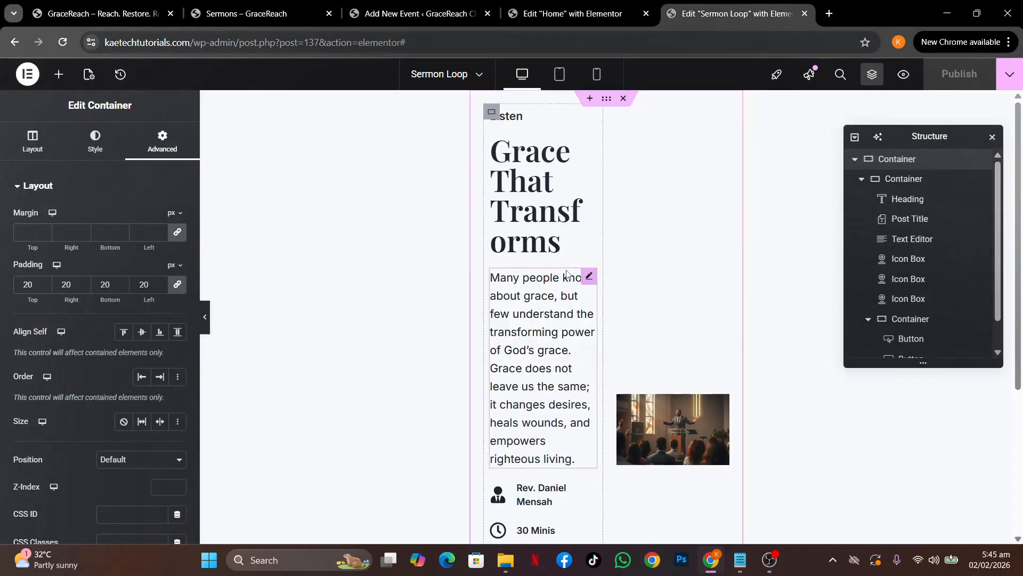
{"action": "scroll", "coordinate": [566, 275], "scroll_direction": "down", "scroll_amount": 3}
{"action": "scroll", "coordinate": [645, 205], "scroll_direction": "up", "scroll_amount": 3}
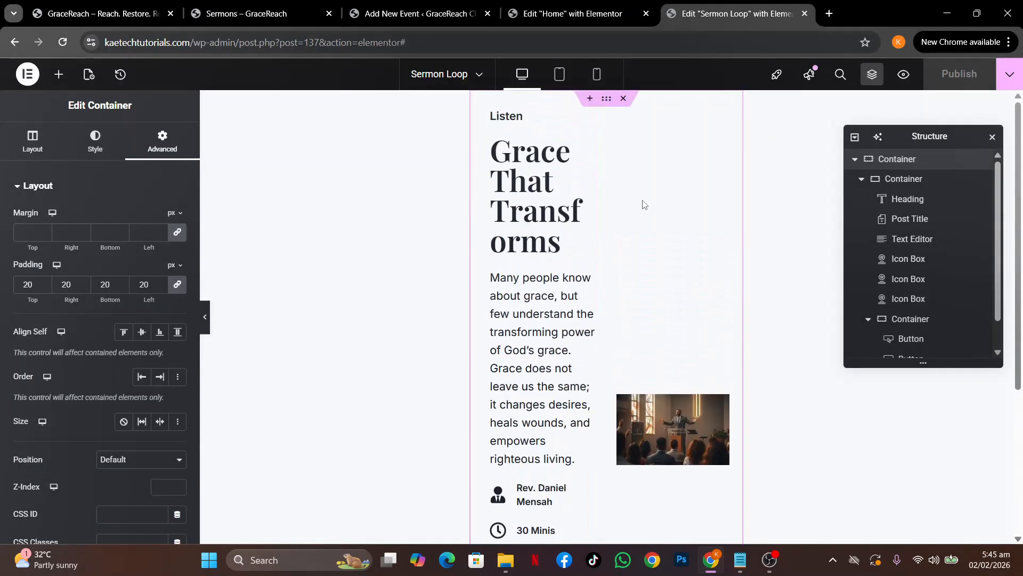
{"action": "scroll", "coordinate": [644, 205], "scroll_direction": "down", "scroll_amount": 3}
{"action": "scroll", "coordinate": [644, 204], "scroll_direction": "up", "scroll_amount": 3}
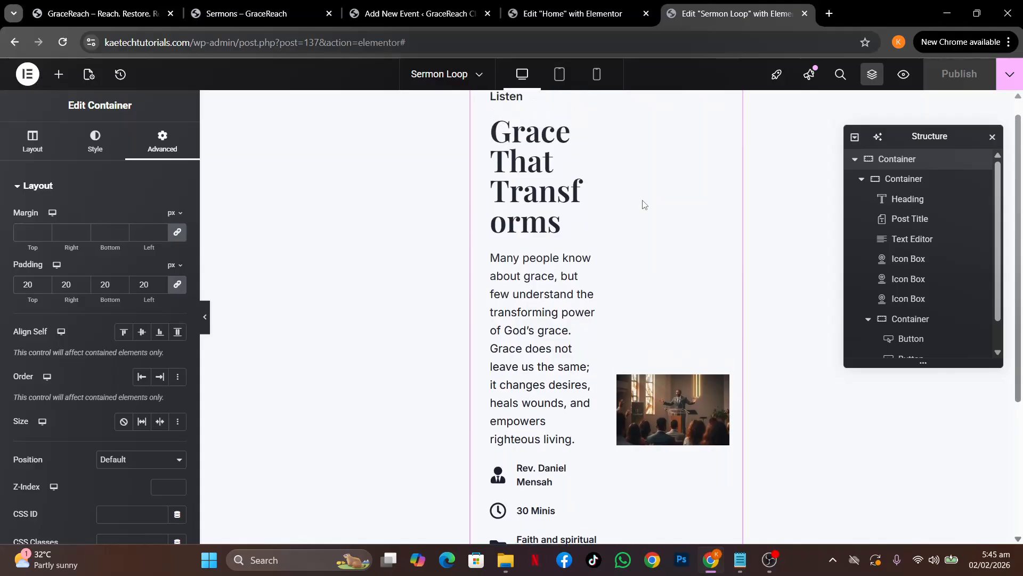
{"action": "left_click", "coordinate": [394, 15]}
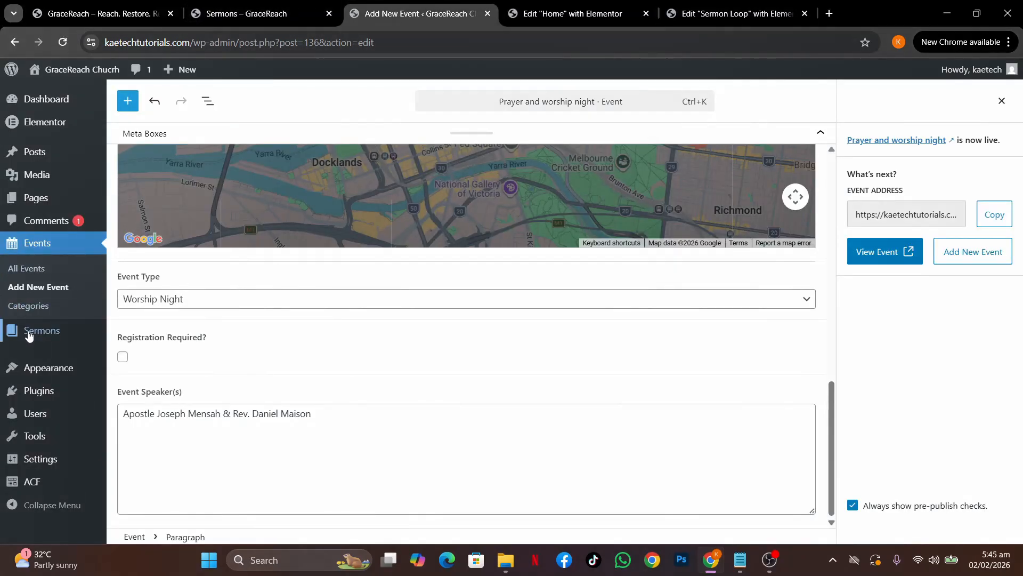
Make Grace-Pastor.jpg the Grace That Transforms sermon's featured image and save the sermon
{"action": "mouse_move", "coordinate": [32, 330]}
{"action": "left_click", "coordinate": [152, 331]}
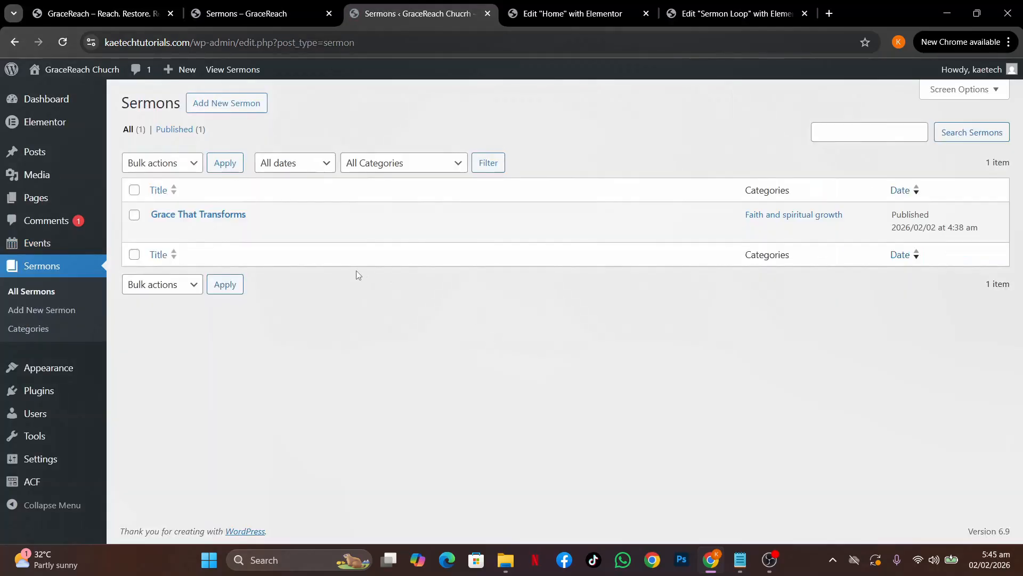
{"action": "left_click", "coordinate": [161, 235]}
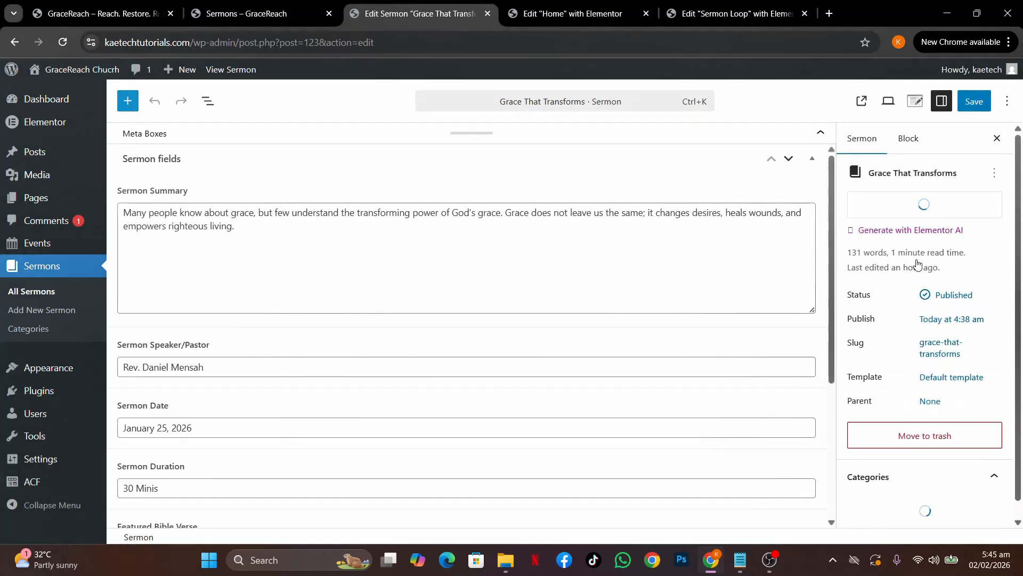
{"action": "left_click", "coordinate": [928, 217]}
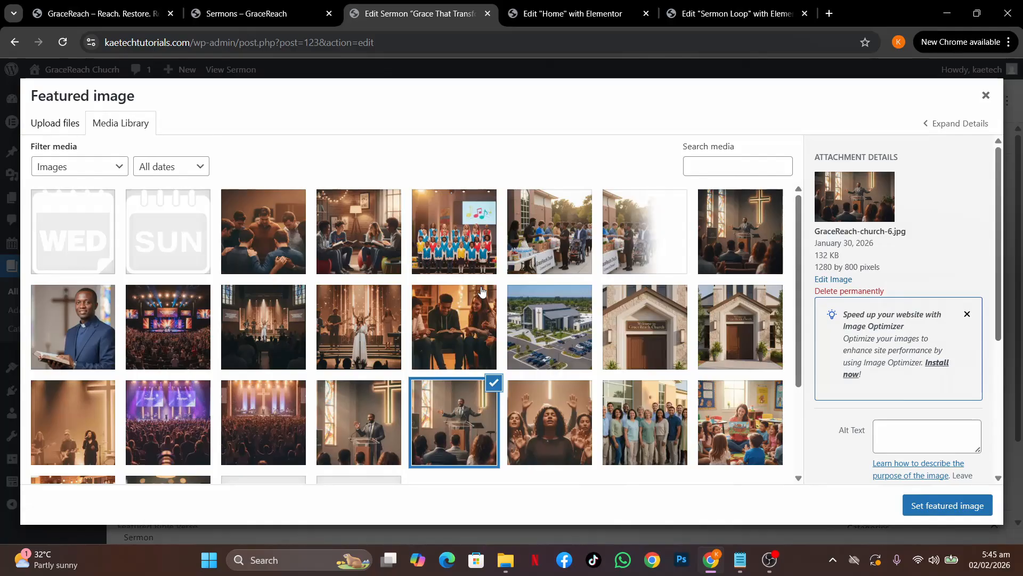
{"action": "left_click", "coordinate": [726, 237]}
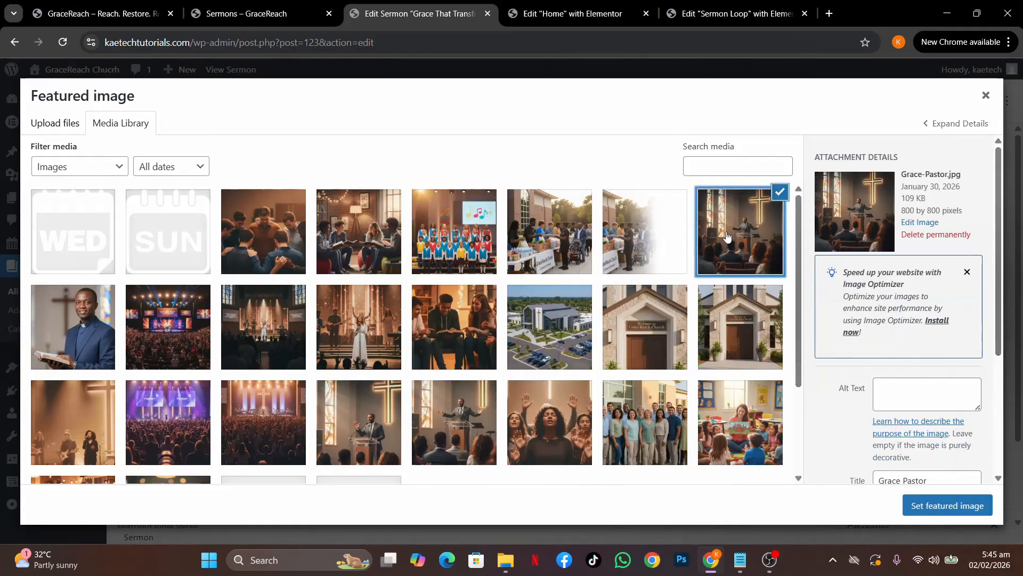
{"action": "left_click", "coordinate": [937, 507]}
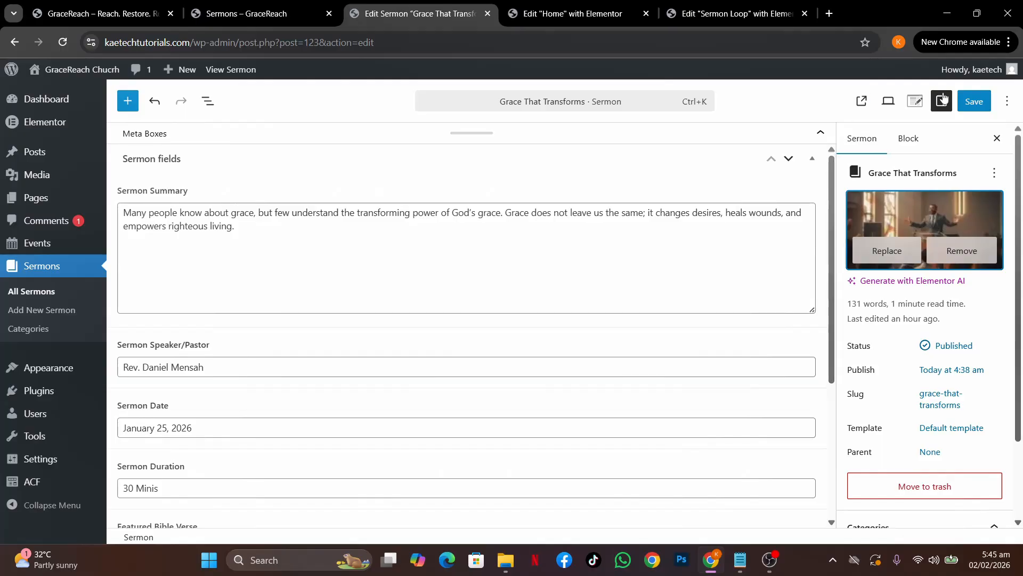
{"action": "left_click", "coordinate": [971, 102]}
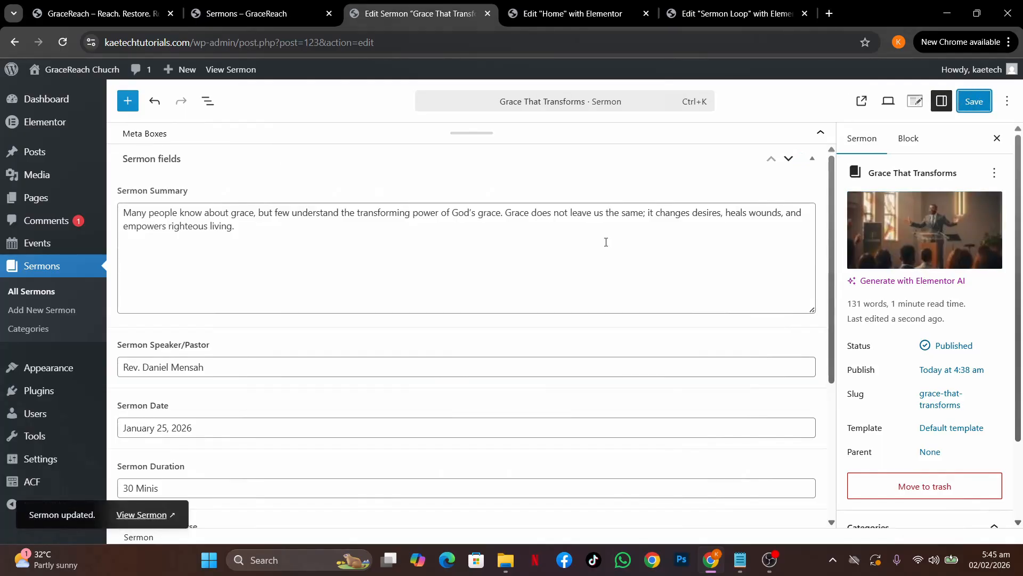
View the live home page from the Elementor editor and check the sermon carousel card
{"action": "left_click", "coordinate": [541, 13]}
{"action": "left_click", "coordinate": [1010, 74]}
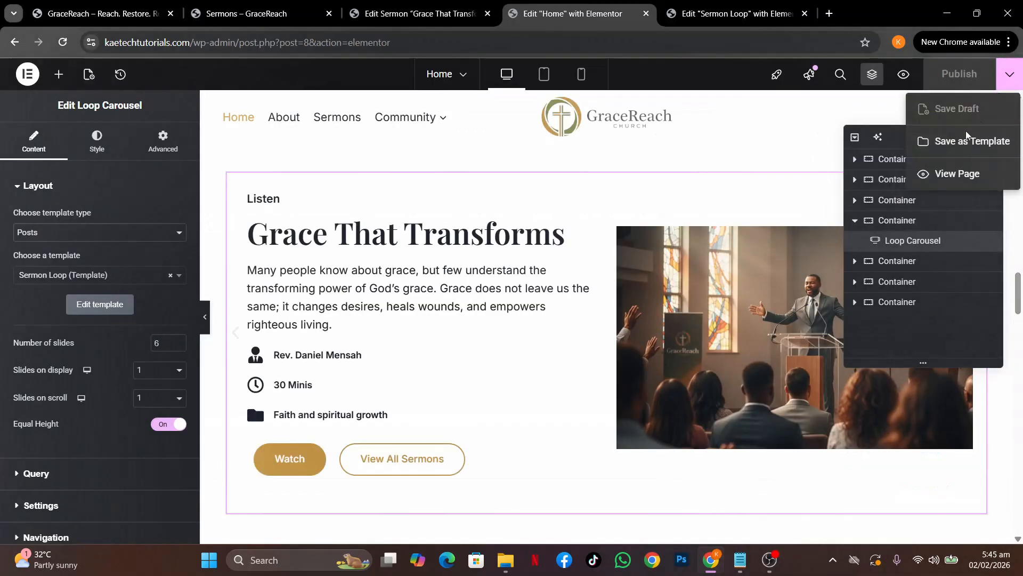
{"action": "left_click", "coordinate": [957, 174]}
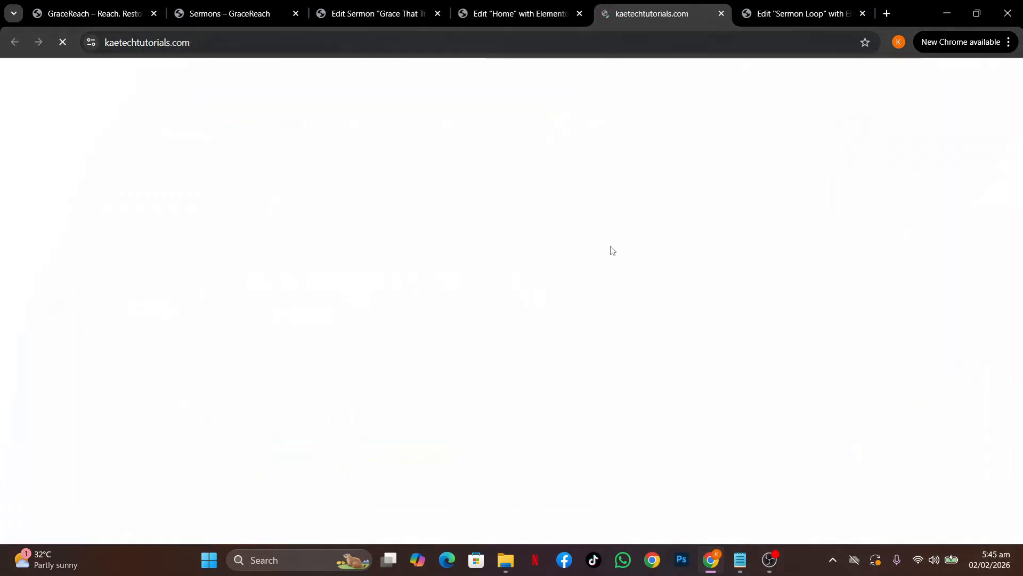
{"action": "scroll", "coordinate": [611, 250], "scroll_direction": "down", "scroll_amount": 20}
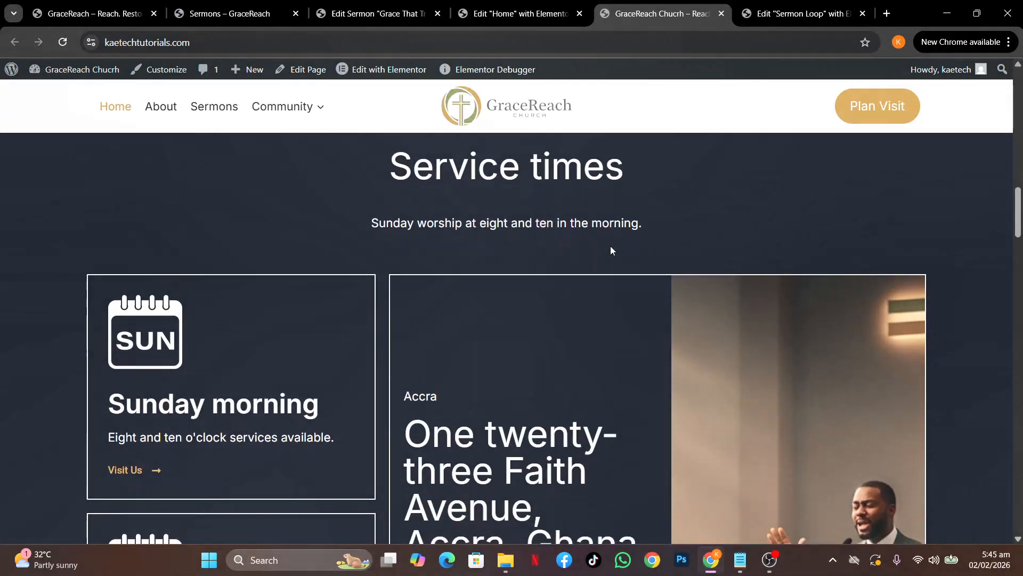
{"action": "scroll", "coordinate": [611, 251], "scroll_direction": "down", "scroll_amount": 8}
{"action": "scroll", "coordinate": [686, 271], "scroll_direction": "up", "scroll_amount": 4}
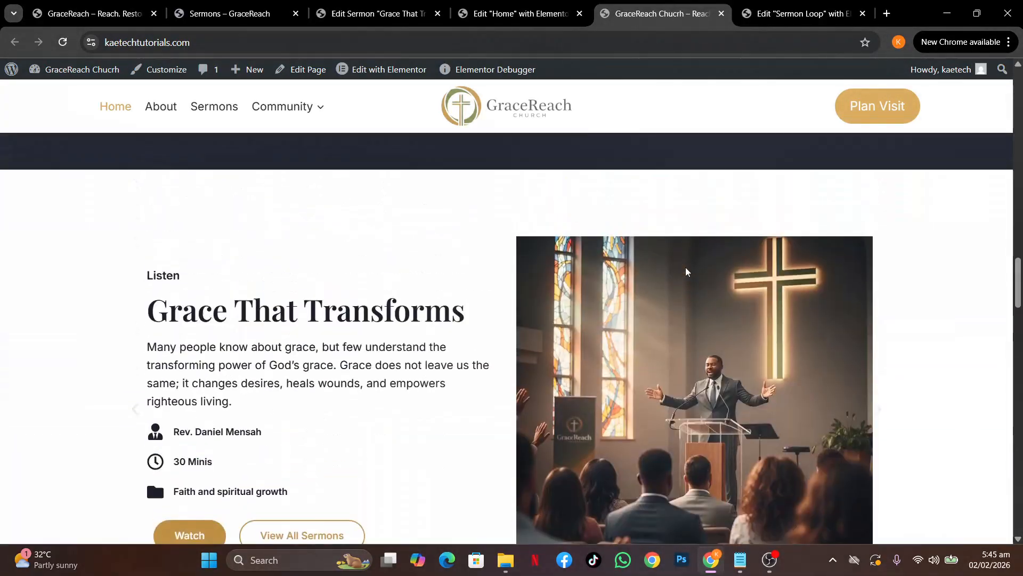
{"action": "scroll", "coordinate": [687, 270], "scroll_direction": "down", "scroll_amount": 2}
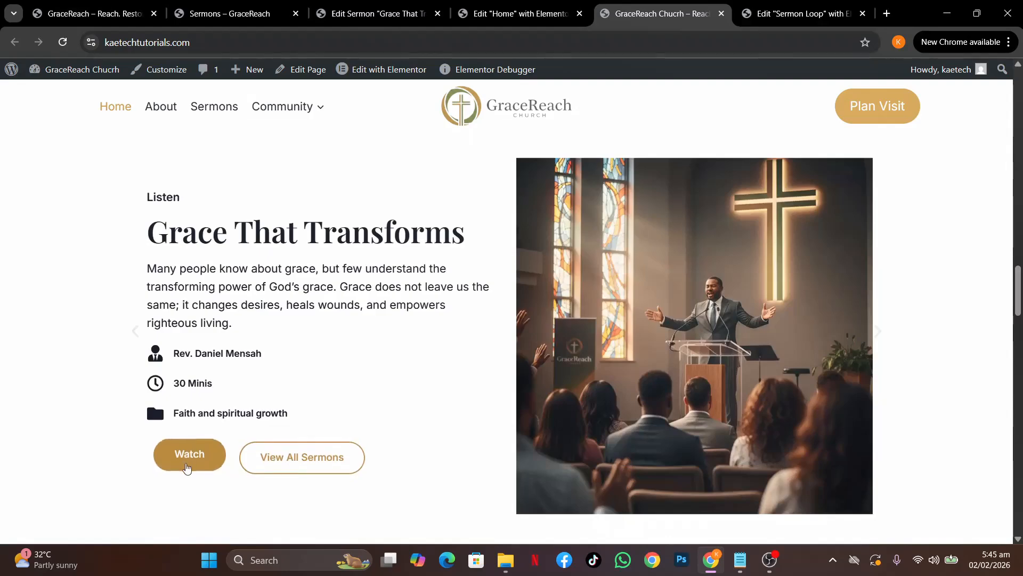
In the Sermon Loop template, set the button container's padding to 0
{"action": "left_click", "coordinate": [784, 15]}
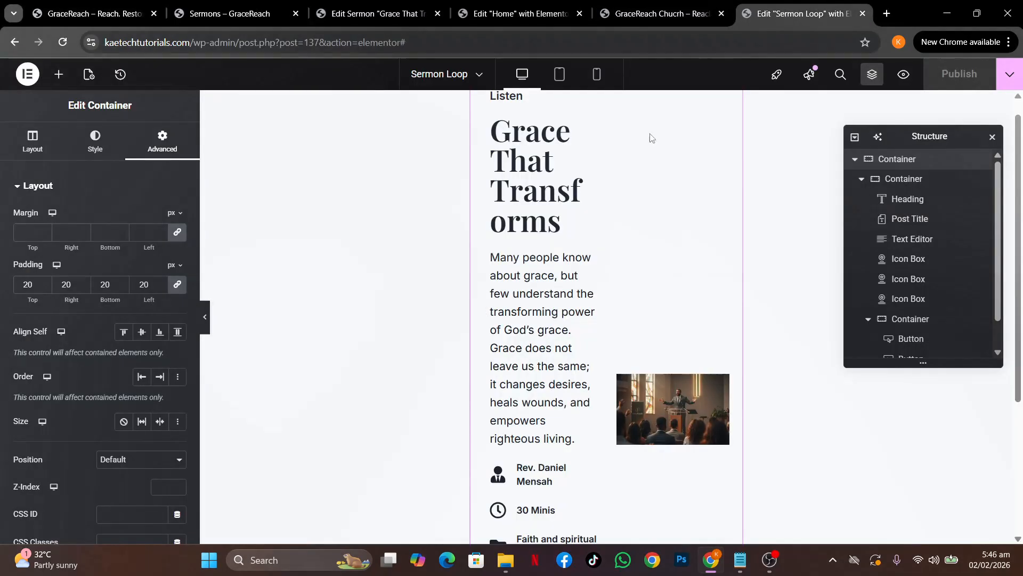
{"action": "scroll", "coordinate": [583, 331], "scroll_direction": "down", "scroll_amount": 3}
{"action": "left_click", "coordinate": [498, 377]}
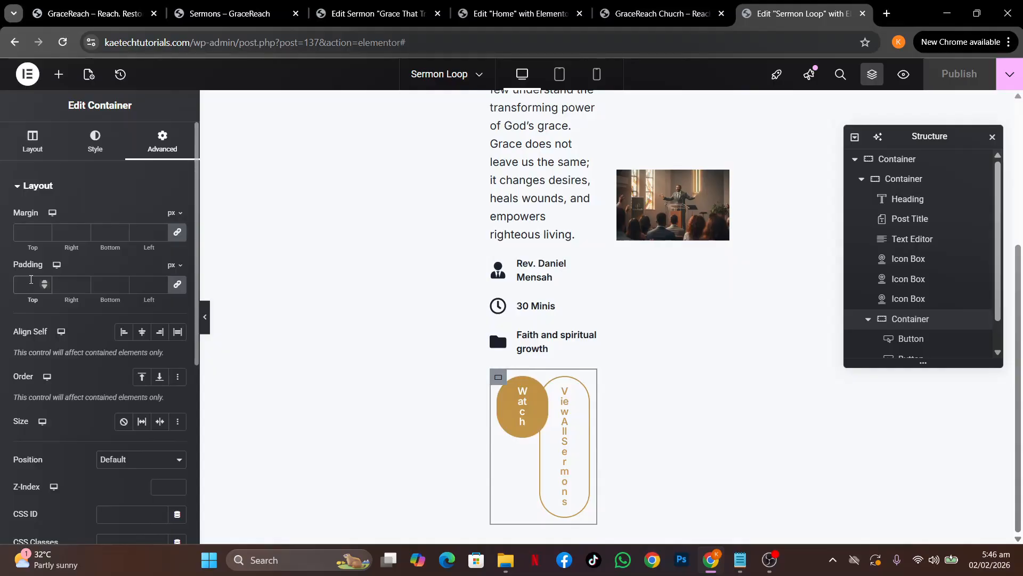
{"action": "left_click", "coordinate": [31, 279]}
{"action": "type", "text": "0"}
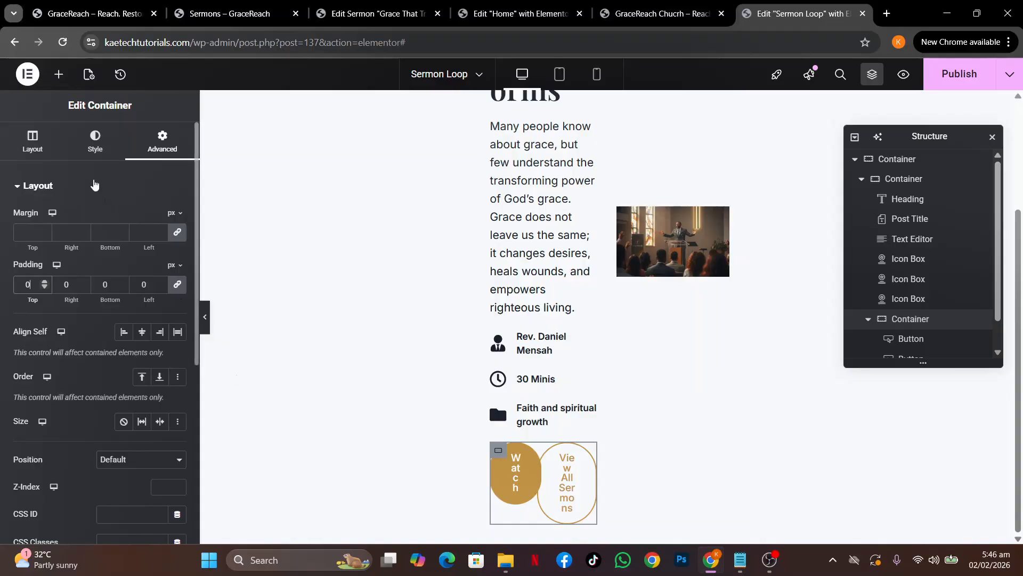
Set the button container's Align Items to Center, publish the template, and return to the live home page
{"action": "left_click", "coordinate": [33, 142]}
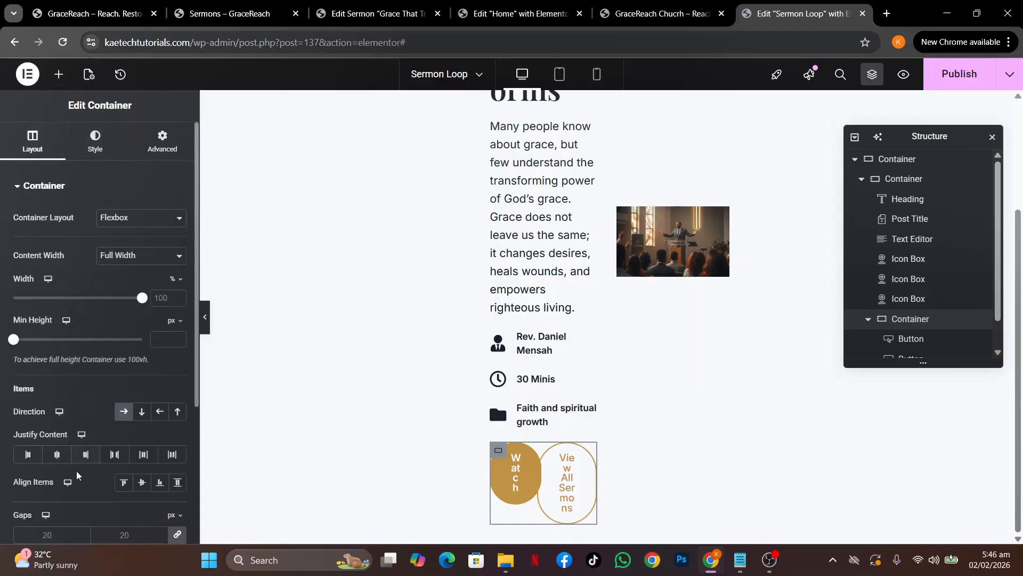
{"action": "scroll", "coordinate": [77, 480], "scroll_direction": "down", "scroll_amount": 2}
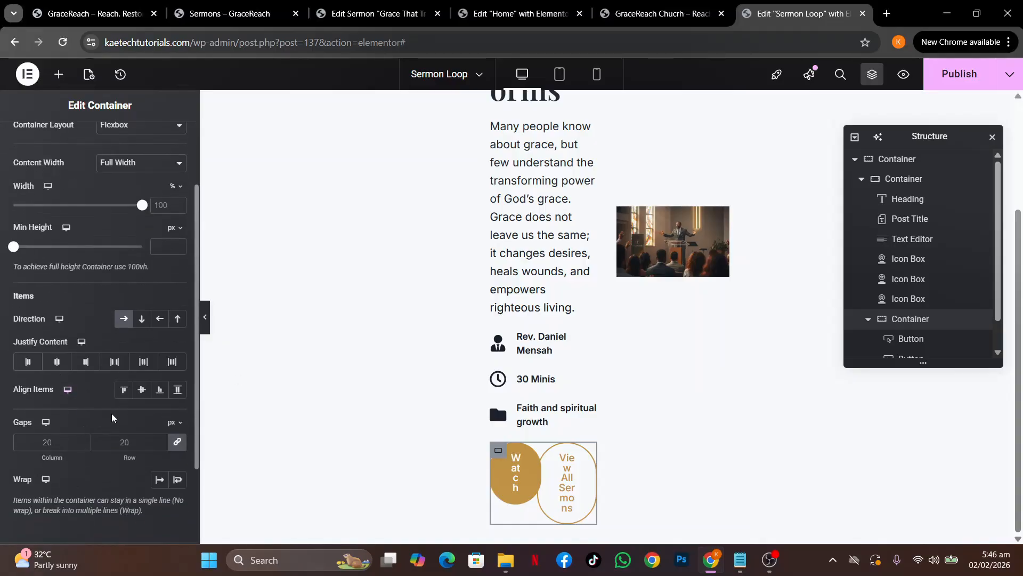
{"action": "left_click", "coordinate": [142, 389]}
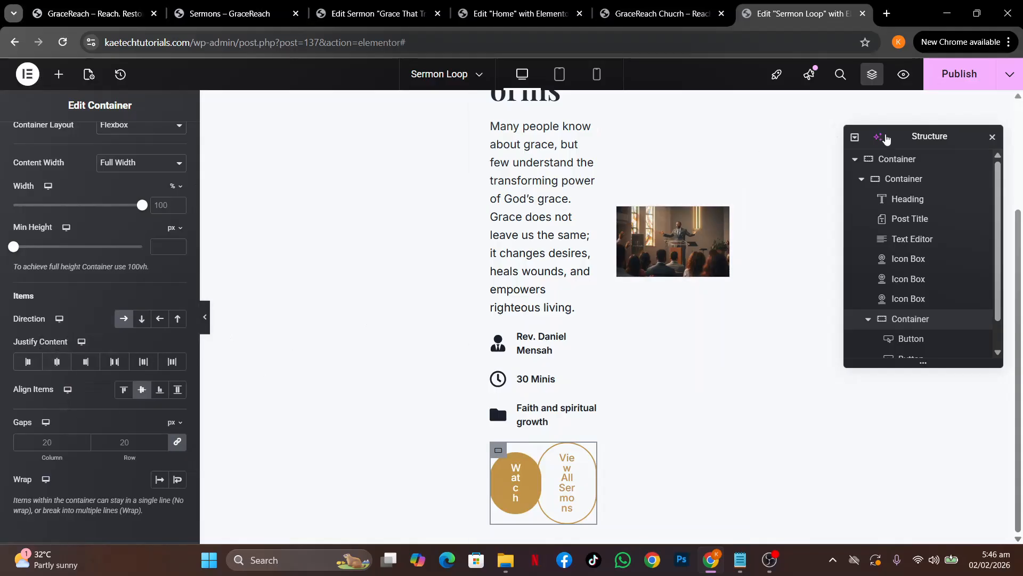
{"action": "left_click", "coordinate": [975, 75]}
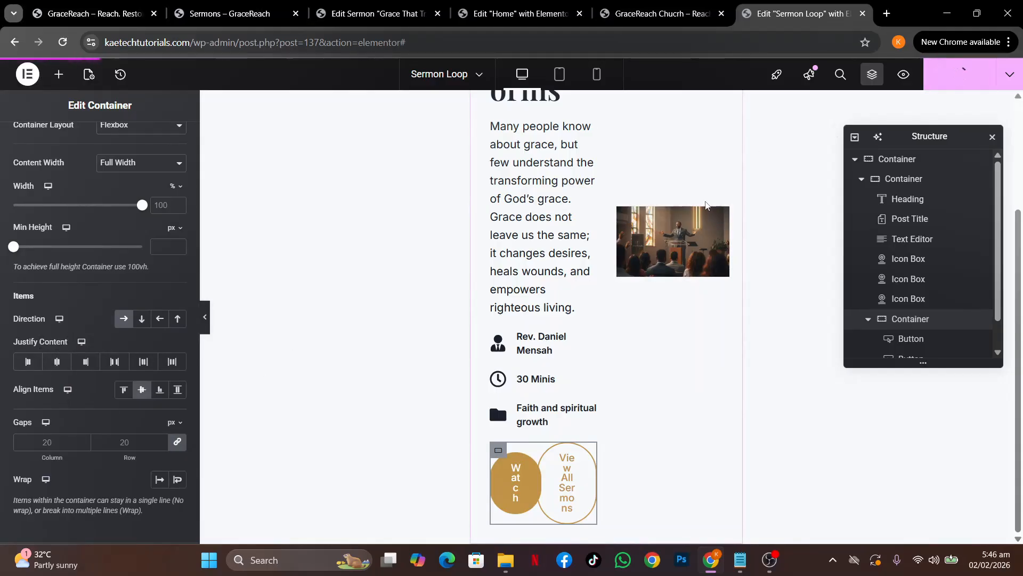
{"action": "left_click", "coordinate": [641, 15]}
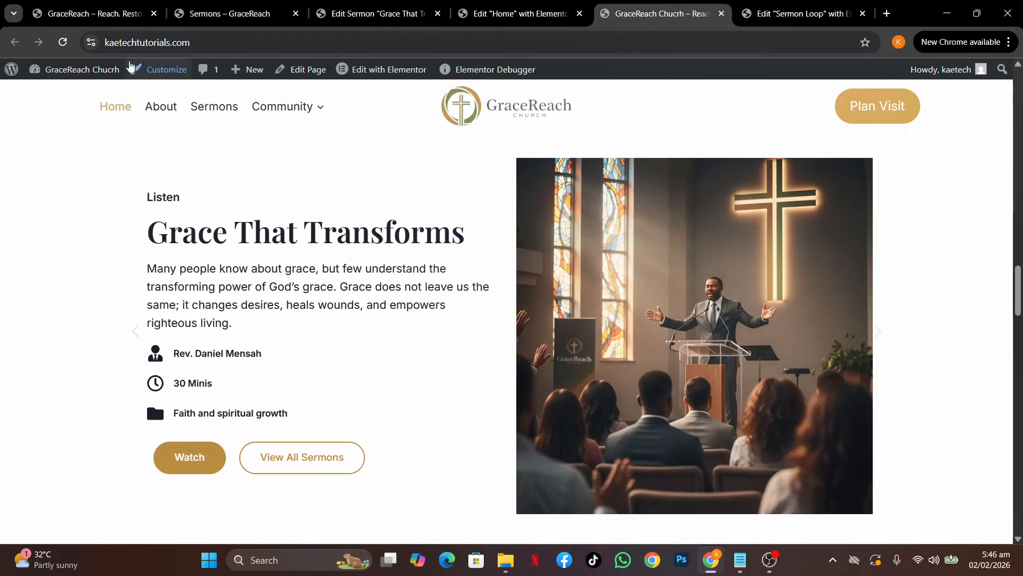
Reload the live home page, review the sermon carousel, and return to the Grace That Transforms editor
{"action": "left_click", "coordinate": [63, 43]}
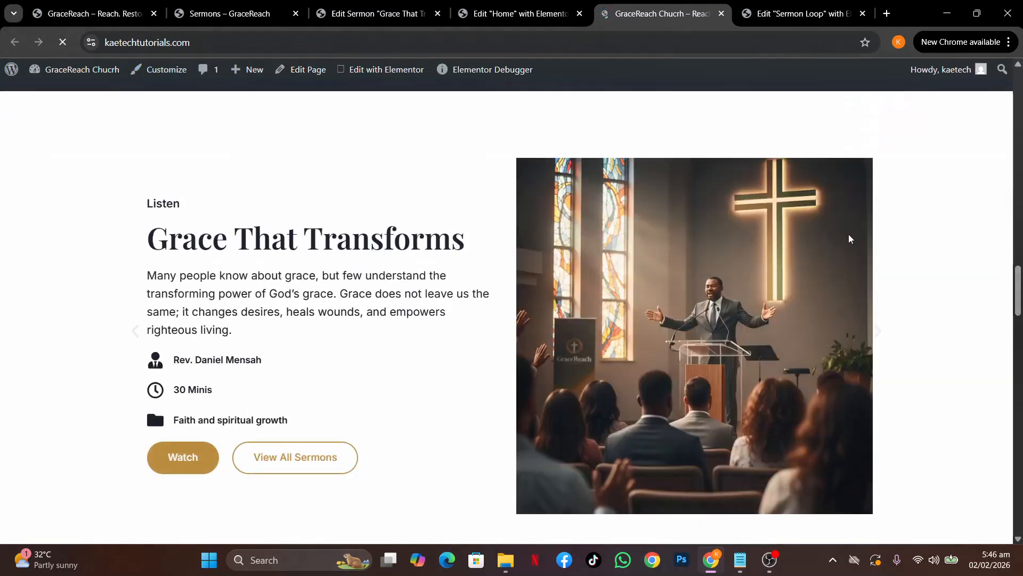
{"action": "scroll", "coordinate": [850, 239], "scroll_direction": "down", "scroll_amount": 4}
{"action": "scroll", "coordinate": [850, 239], "scroll_direction": "up", "scroll_amount": 3}
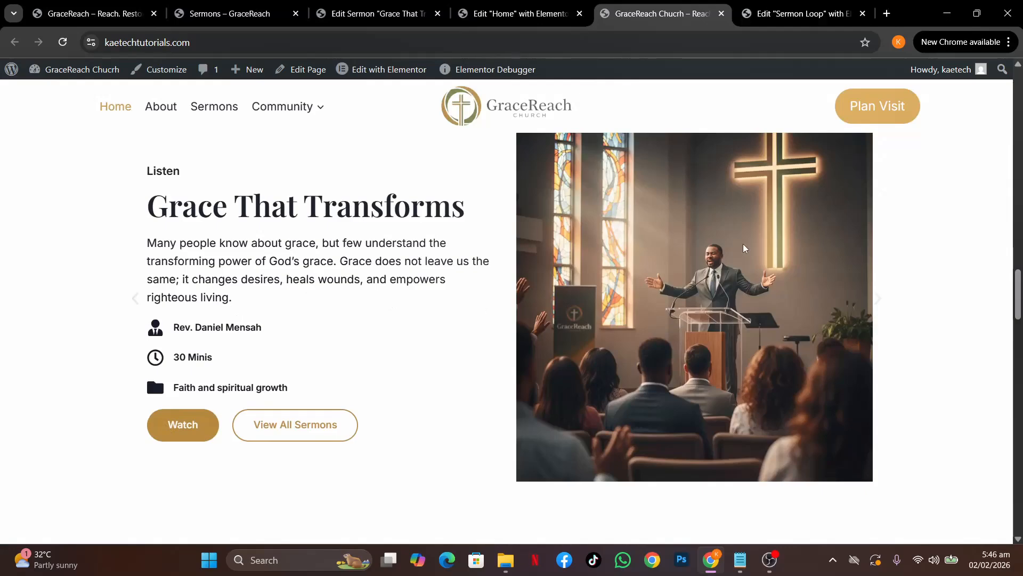
{"action": "scroll", "coordinate": [745, 248], "scroll_direction": "up", "scroll_amount": 5}
{"action": "scroll", "coordinate": [744, 248], "scroll_direction": "down", "scroll_amount": 5}
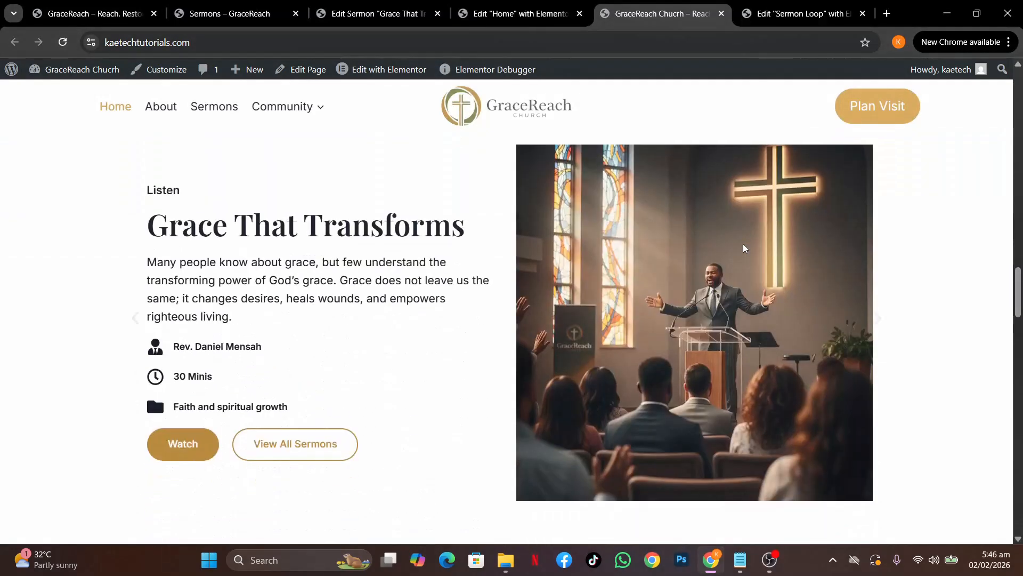
{"action": "scroll", "coordinate": [744, 248], "scroll_direction": "up", "scroll_amount": 3}
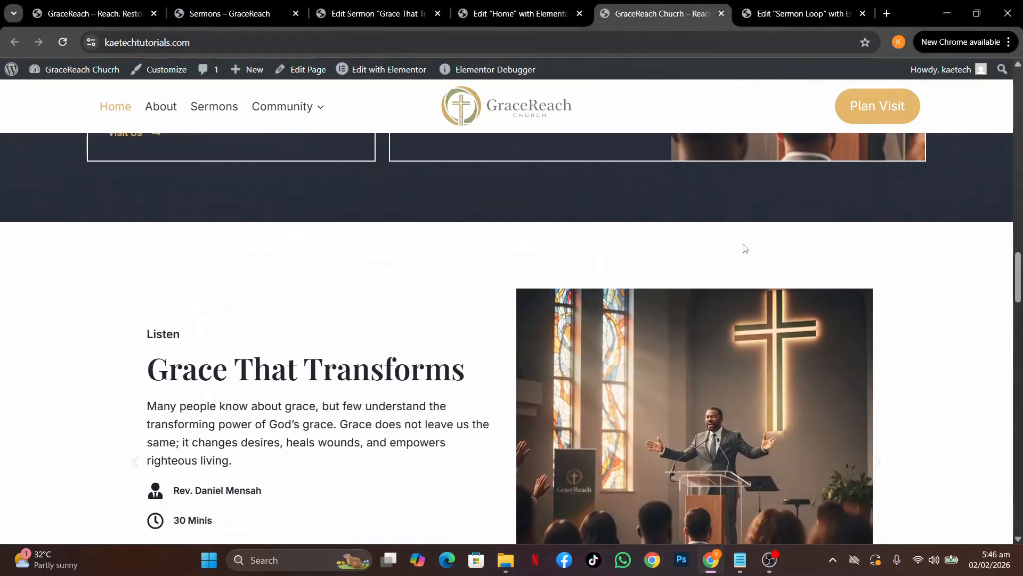
{"action": "scroll", "coordinate": [745, 247], "scroll_direction": "down", "scroll_amount": 3}
{"action": "scroll", "coordinate": [756, 300], "scroll_direction": "up", "scroll_amount": 4}
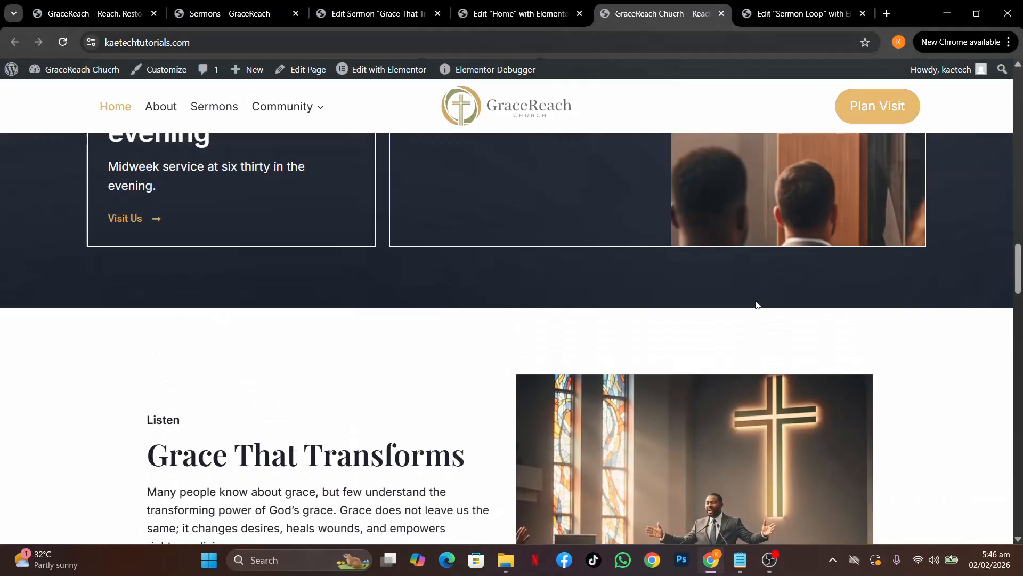
{"action": "scroll", "coordinate": [756, 299], "scroll_direction": "down", "scroll_amount": 3}
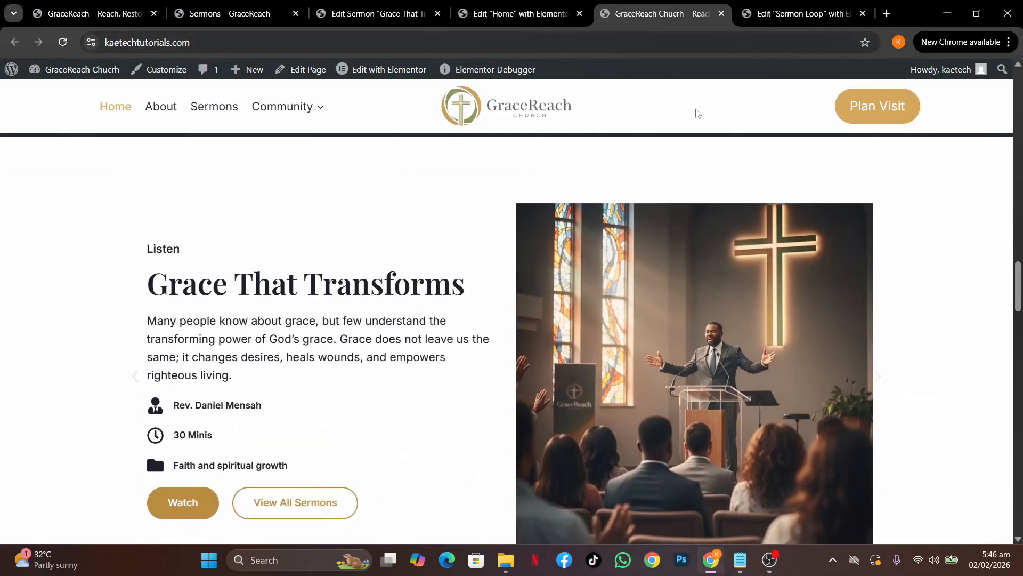
{"action": "scroll", "coordinate": [700, 264], "scroll_direction": "down", "scroll_amount": 2}
{"action": "scroll", "coordinate": [699, 265], "scroll_direction": "up", "scroll_amount": 2}
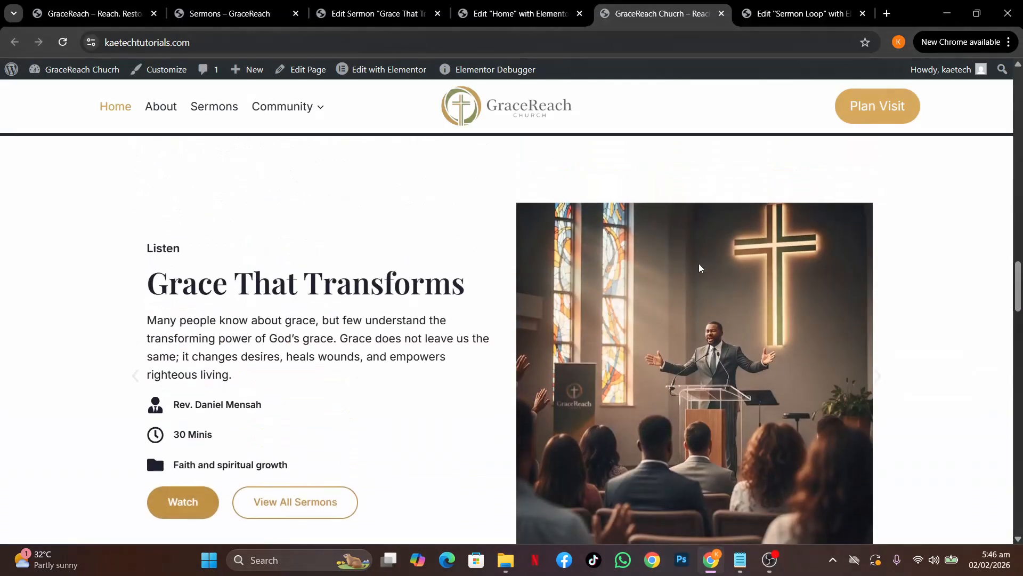
{"action": "left_click", "coordinate": [373, 13]}
Create a new sermon titled 'Walking in God's grace', copying the title from the live Sermons page
{"action": "left_click", "coordinate": [31, 291]}
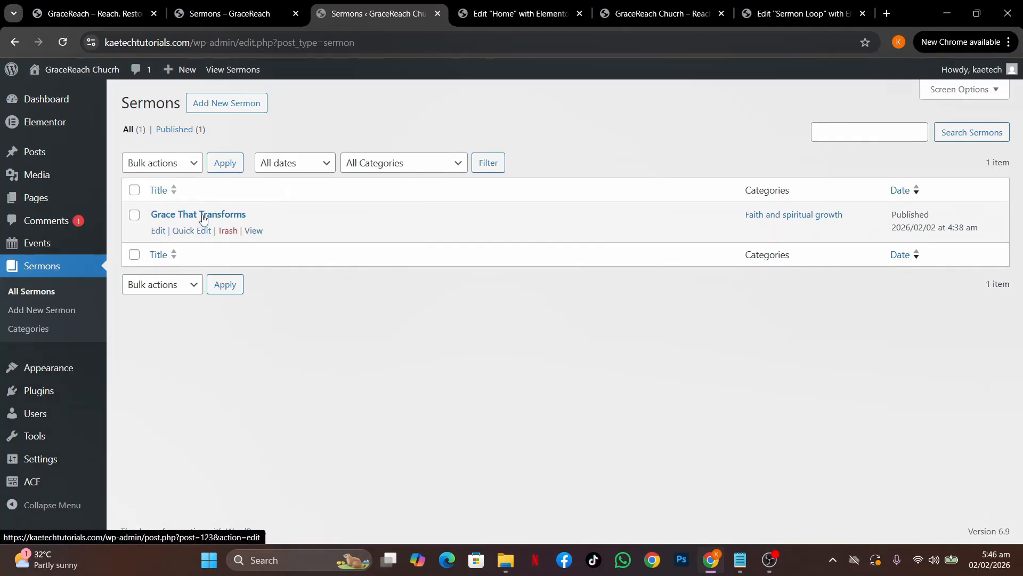
{"action": "left_click", "coordinate": [234, 109]}
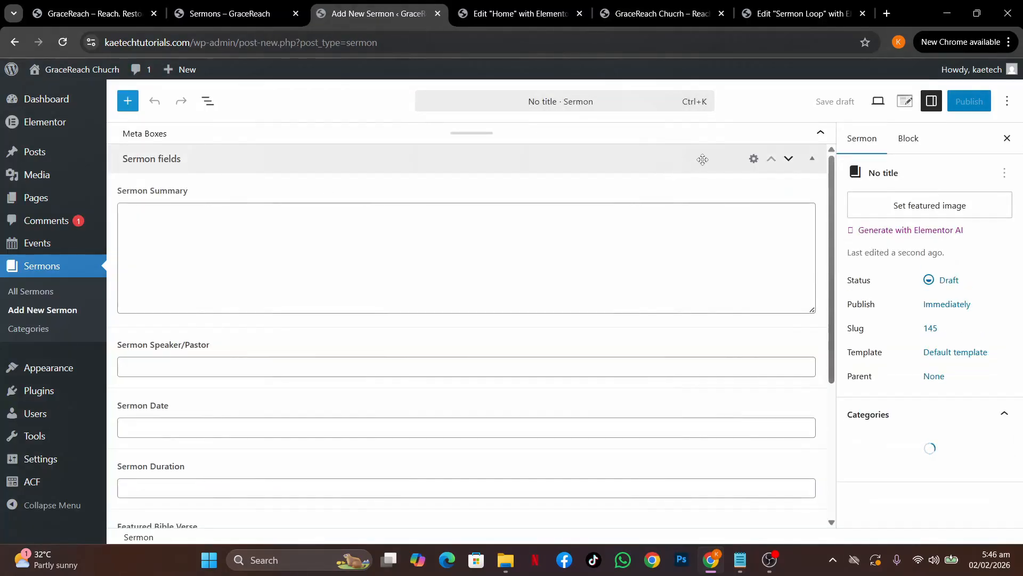
{"action": "left_click", "coordinate": [749, 138]}
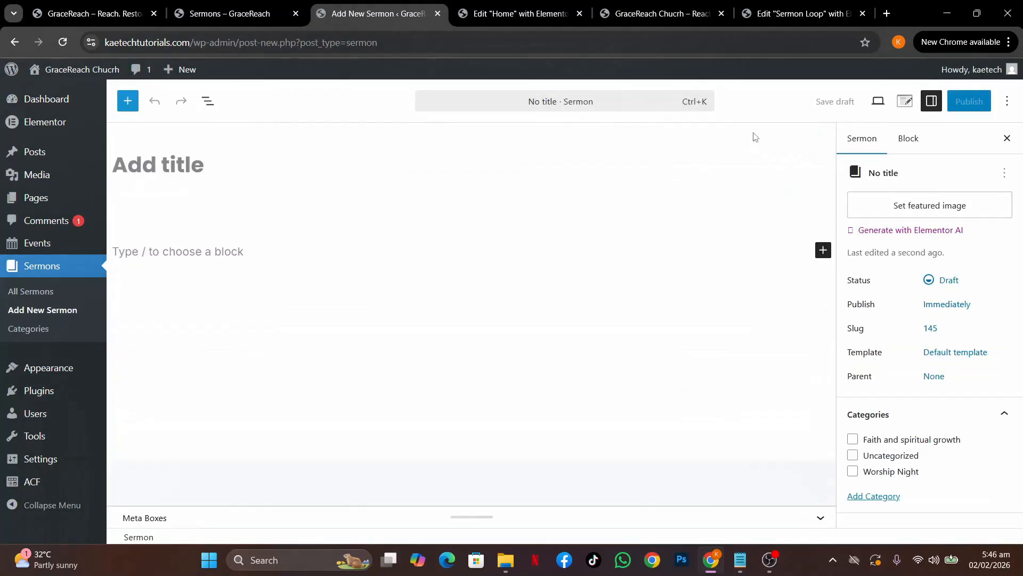
{"action": "left_click", "coordinate": [223, 13]}
{"action": "scroll", "coordinate": [347, 336], "scroll_direction": "down", "scroll_amount": 8}
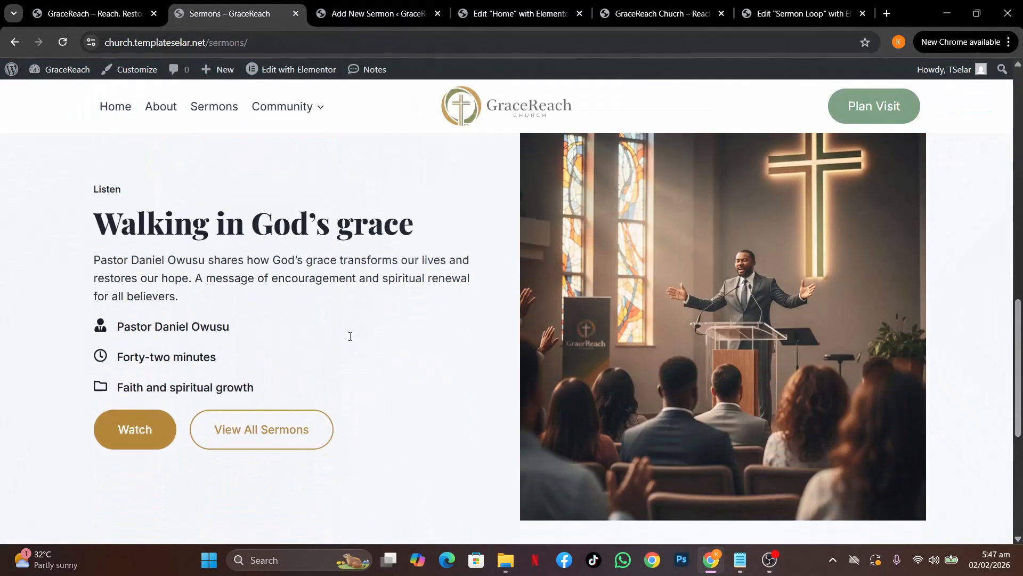
{"action": "scroll", "coordinate": [425, 300], "scroll_direction": "up", "scroll_amount": 6}
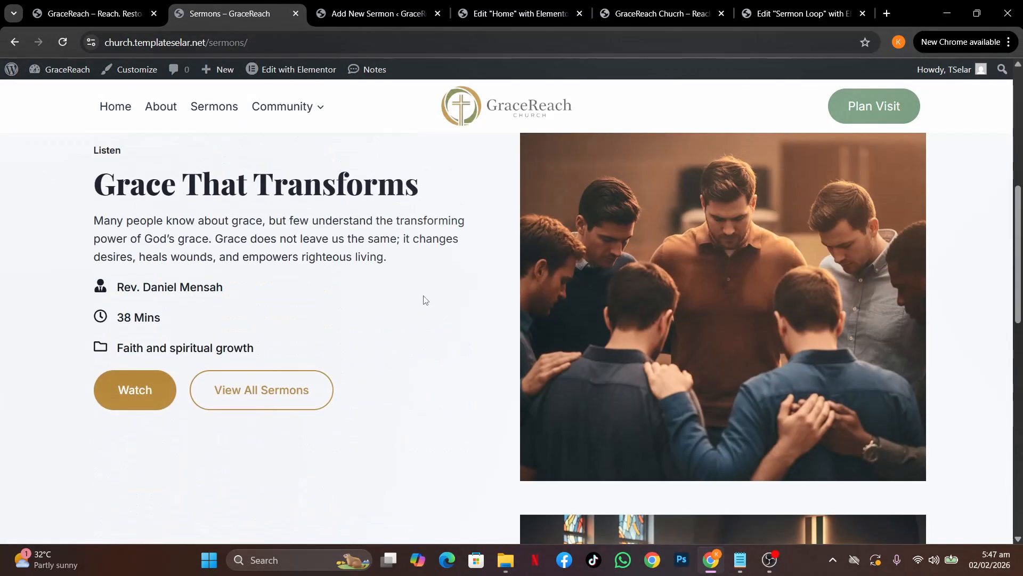
{"action": "scroll", "coordinate": [424, 300], "scroll_direction": "down", "scroll_amount": 6}
{"action": "left_click_drag", "start_coordinate": [420, 325], "coordinate": [106, 329]}
{"action": "key", "text": "ctrl+c"}
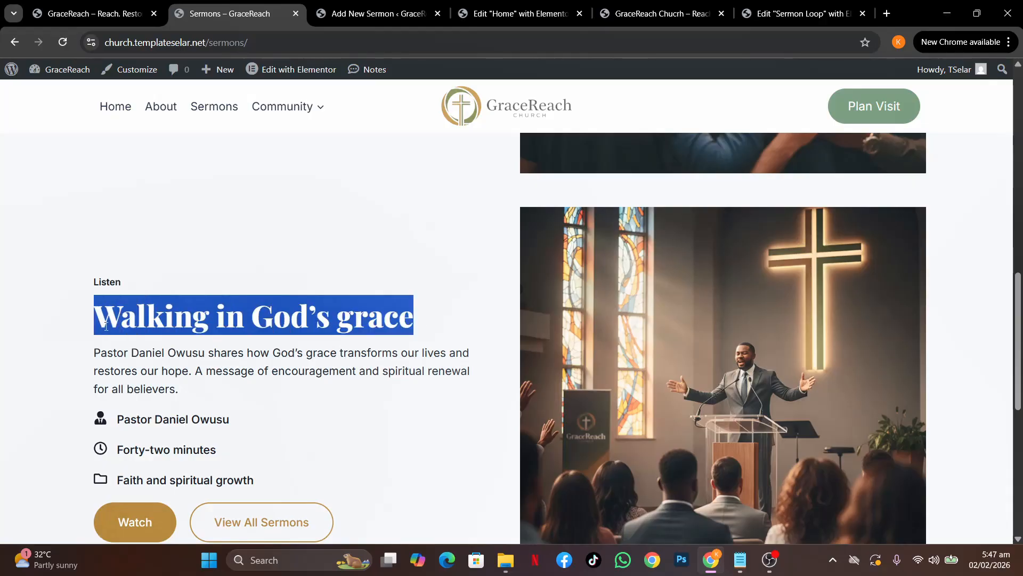
{"action": "left_click", "coordinate": [356, 10]}
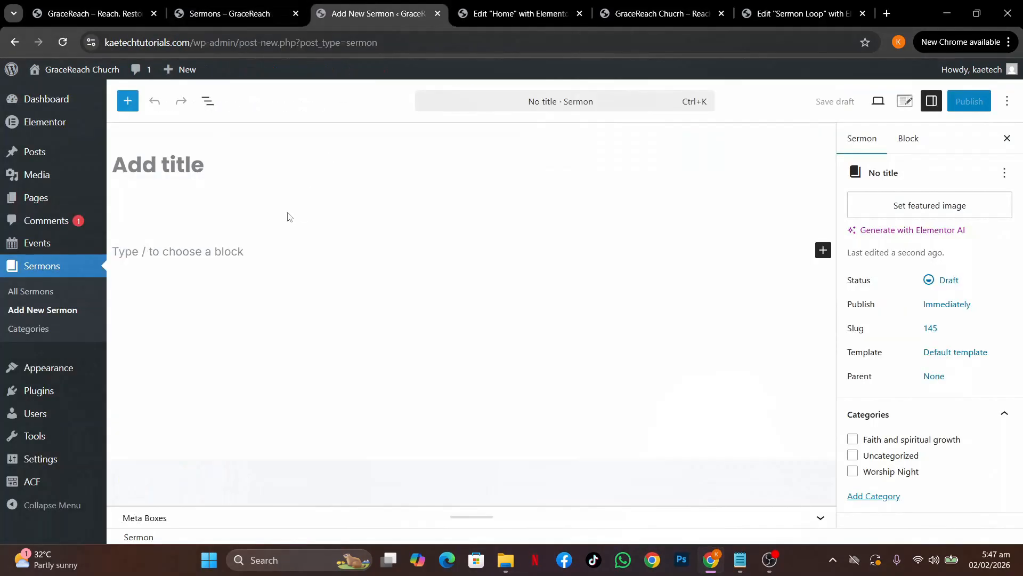
{"action": "key", "text": "ctrl+v"}
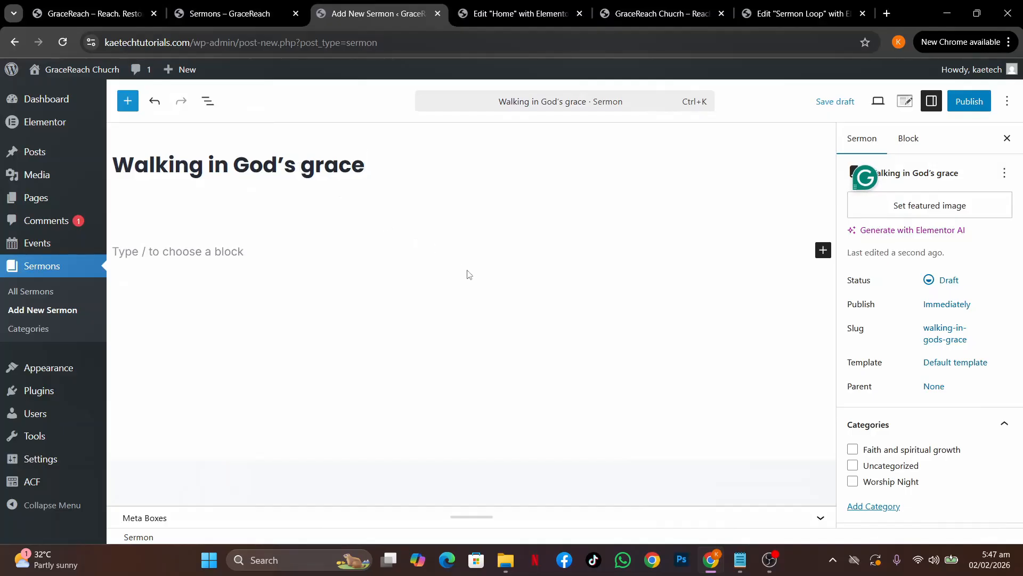
Set Grace-Men.jpg as the new sermon's featured image
{"action": "left_click", "coordinate": [944, 208]}
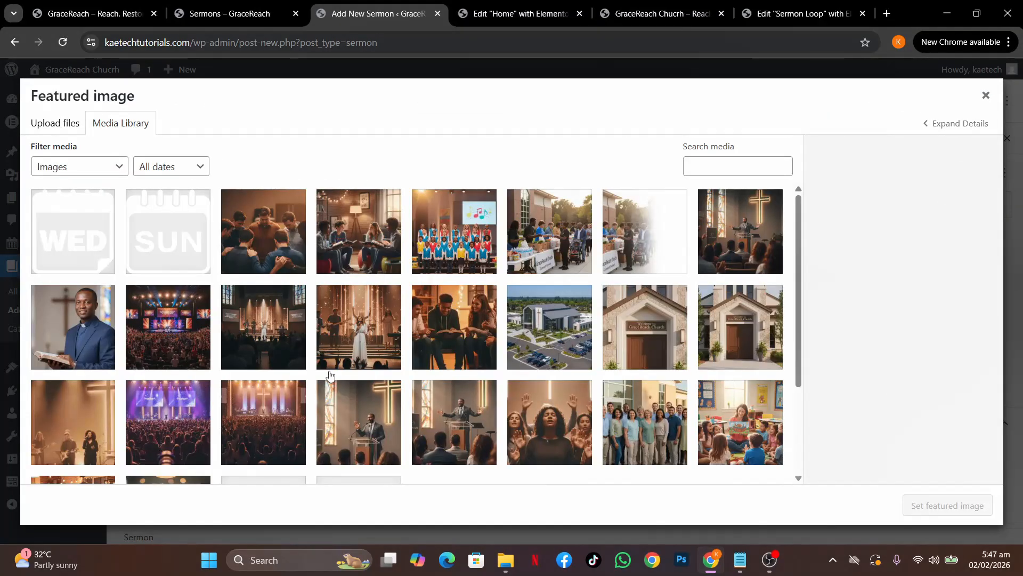
{"action": "left_click", "coordinate": [255, 247]}
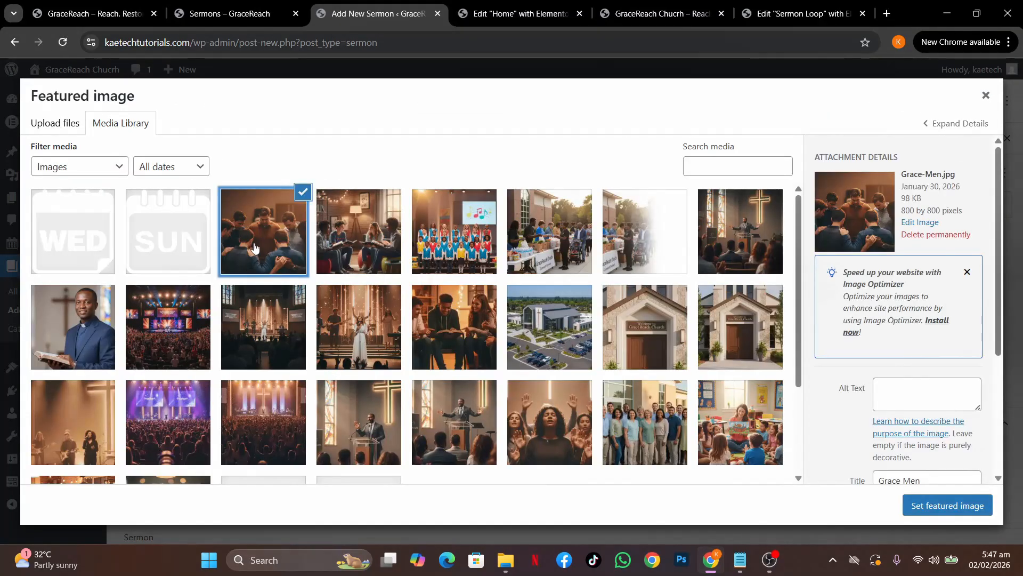
{"action": "left_click", "coordinate": [928, 508]}
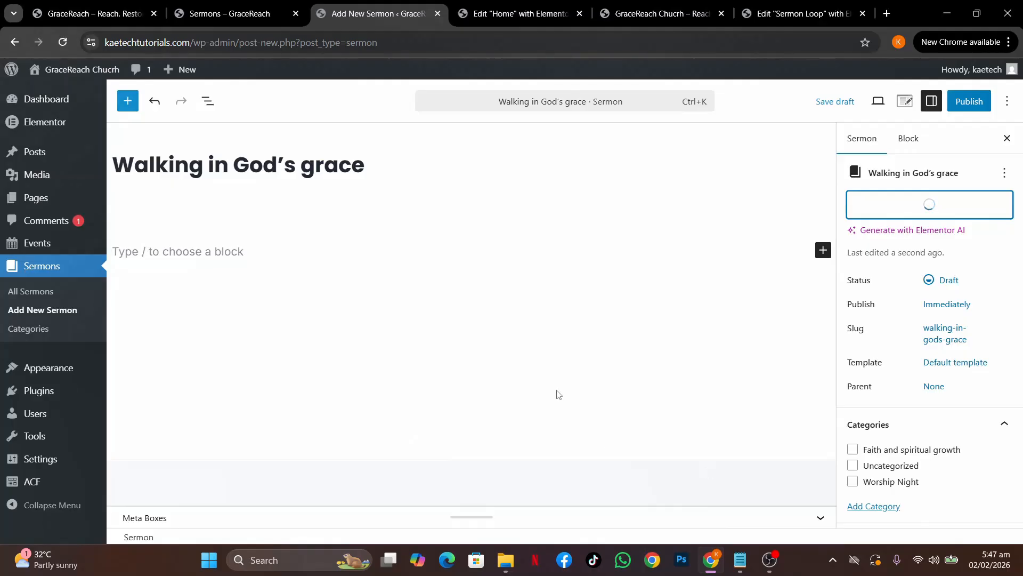
{"action": "left_click", "coordinate": [176, 251]}
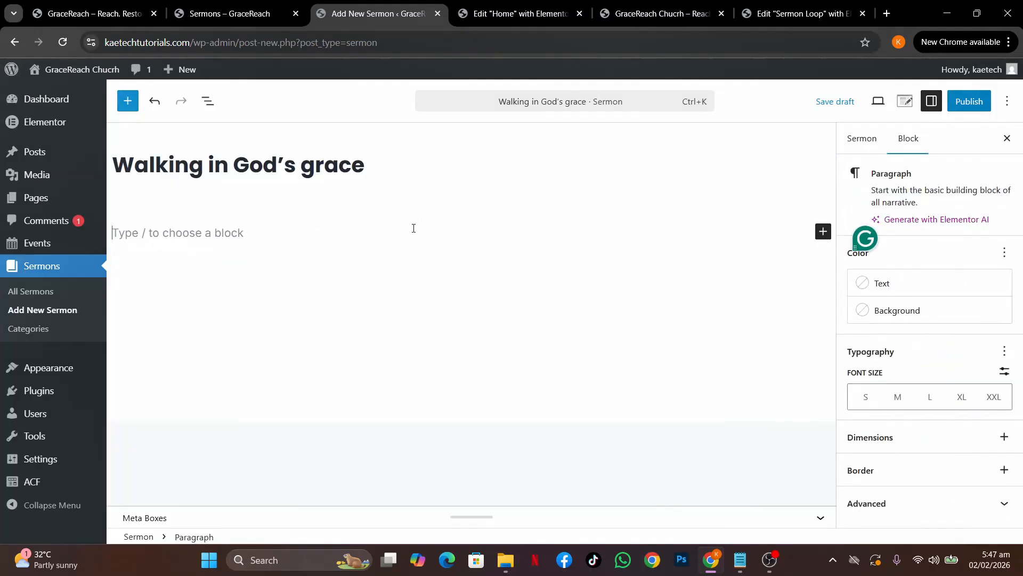
Copy the body paragraphs from the live 'Walking in God's grace' page into the sermon's body
{"action": "left_click", "coordinate": [257, 15]}
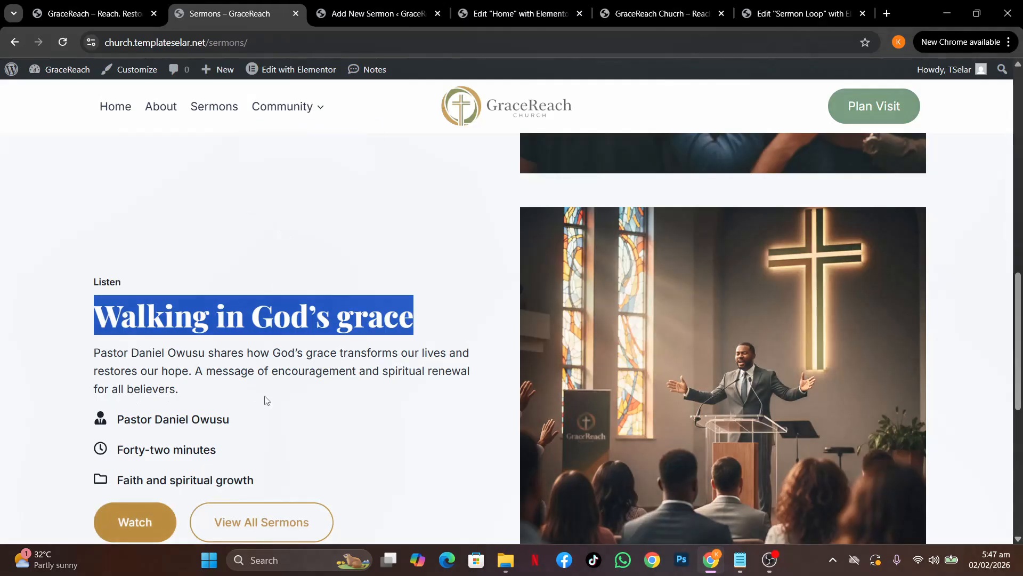
{"action": "left_click", "coordinate": [271, 349]}
{"action": "left_click", "coordinate": [129, 532], "text": "ctrl"}
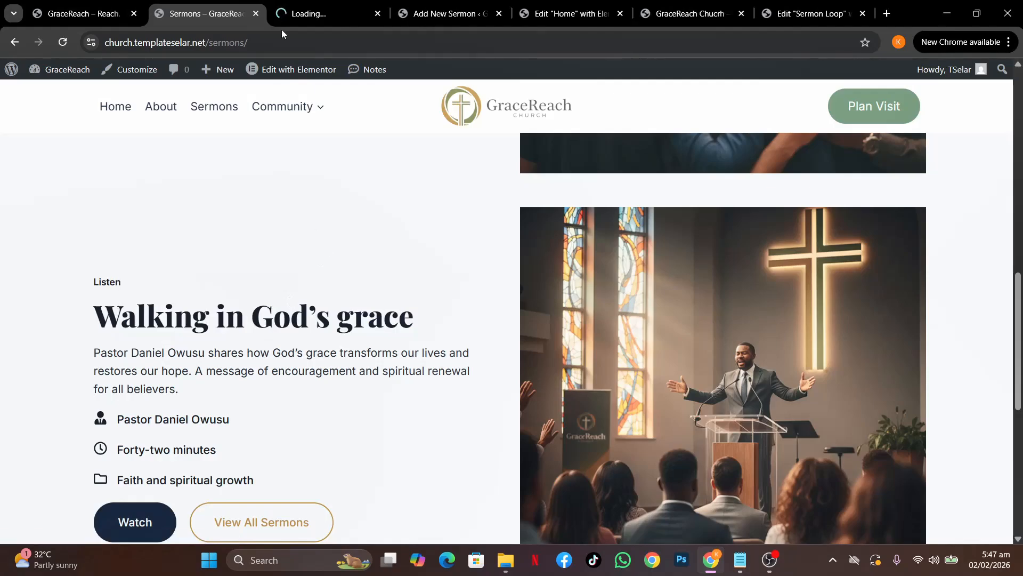
{"action": "left_click", "coordinate": [301, 10]}
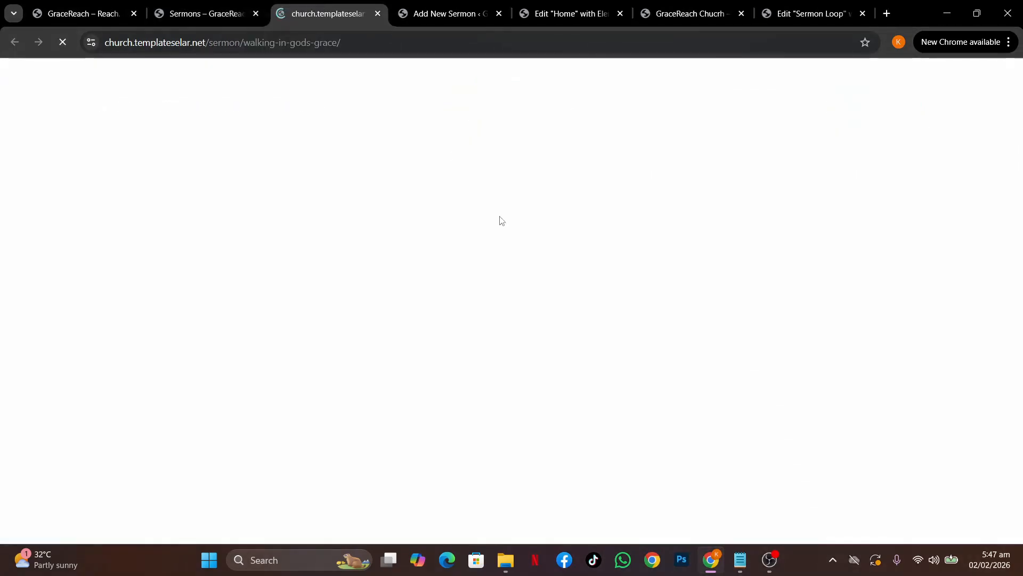
{"action": "scroll", "coordinate": [501, 220], "scroll_direction": "down", "scroll_amount": 5}
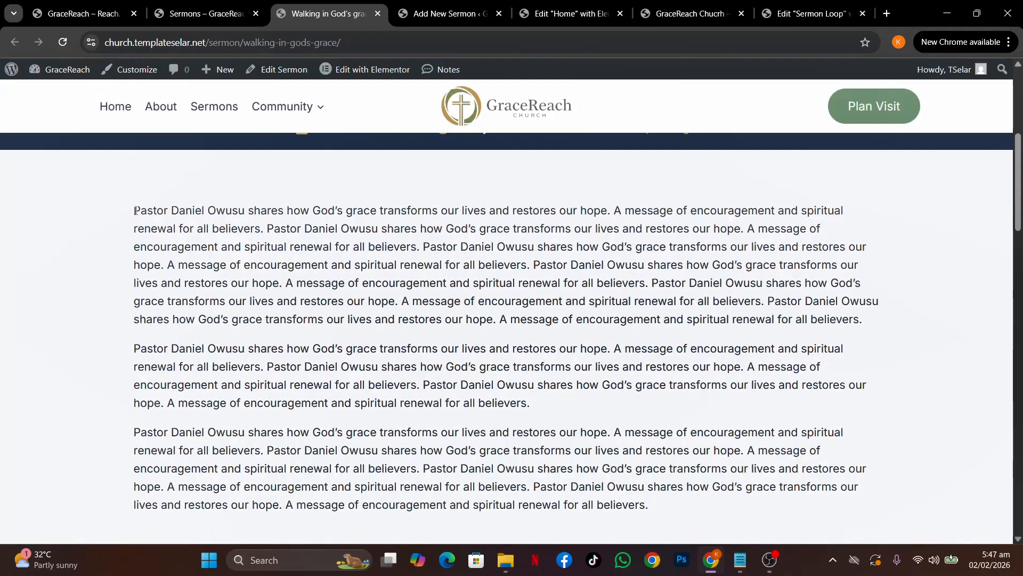
{"action": "left_click_drag", "start_coordinate": [134, 211], "coordinate": [676, 174]}
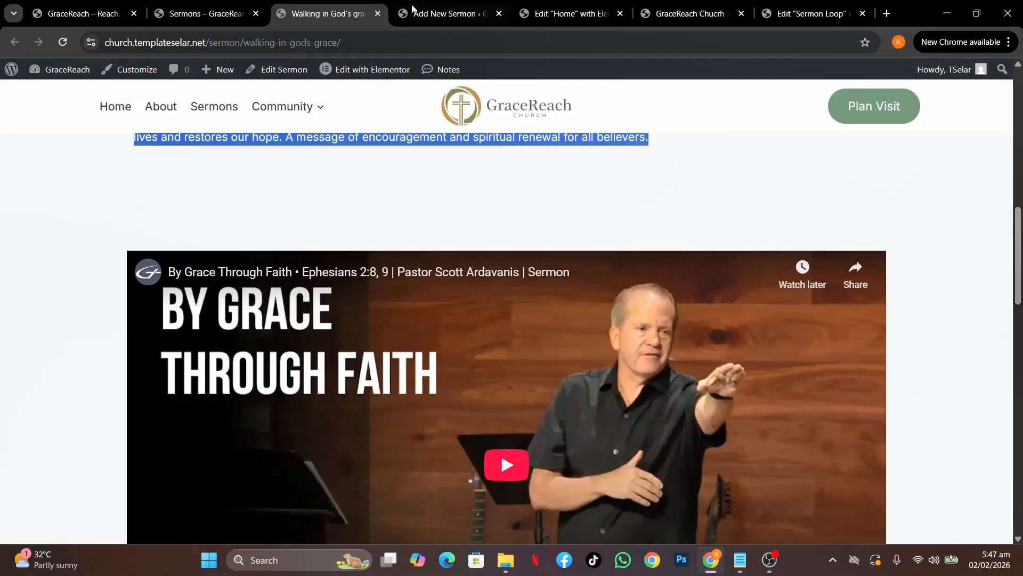
{"action": "left_click", "coordinate": [413, 10]}
{"action": "left_click", "coordinate": [271, 225]}
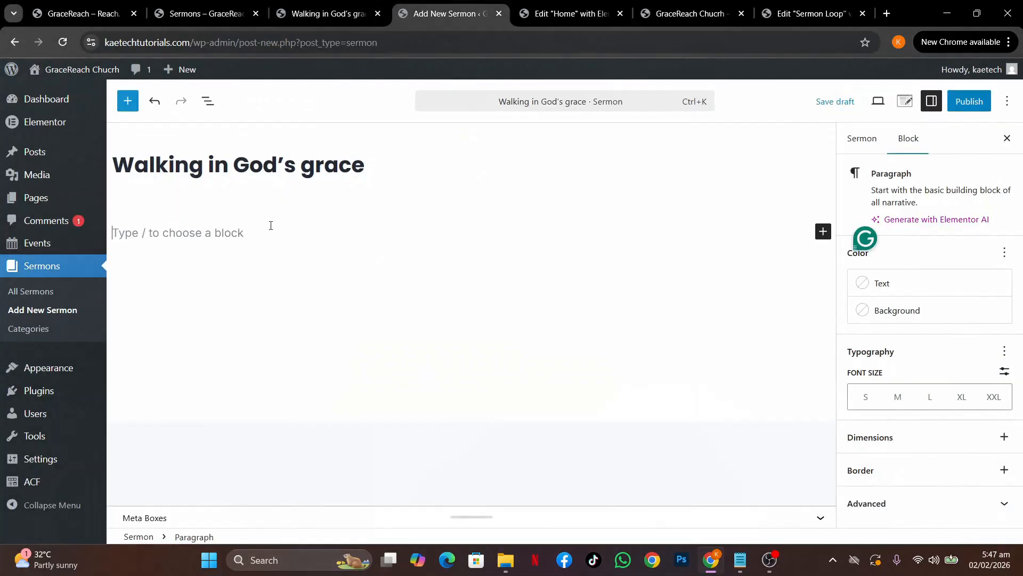
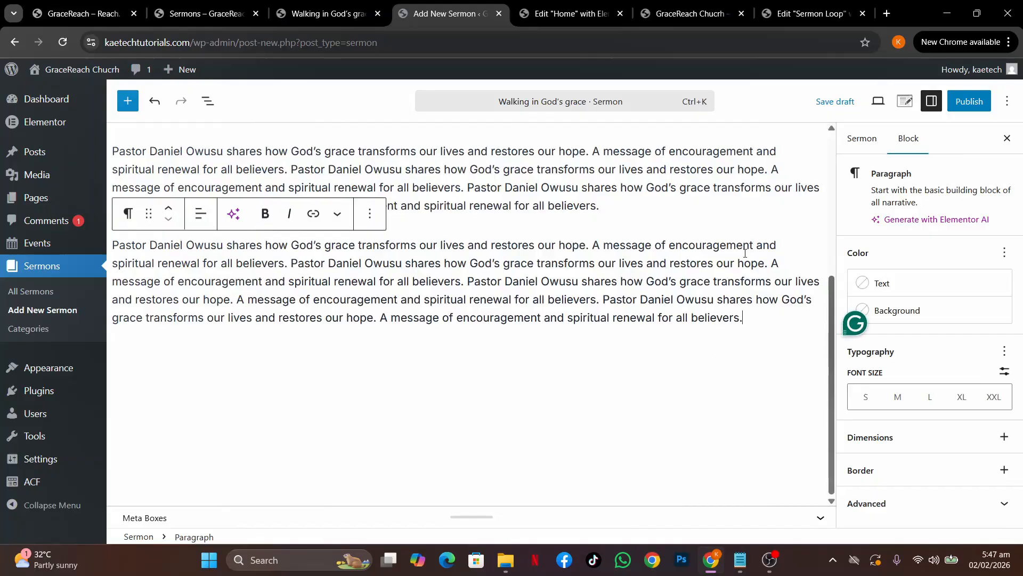
Fill the sermon summary field with the description paragraph copied from the live page
{"action": "left_click", "coordinate": [609, 520]}
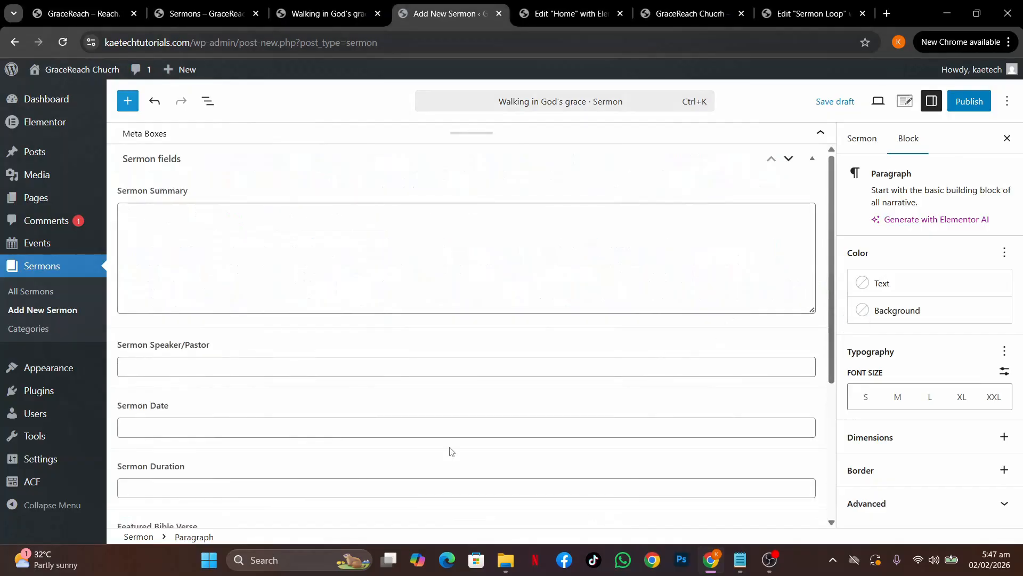
{"action": "left_click", "coordinate": [275, 236]}
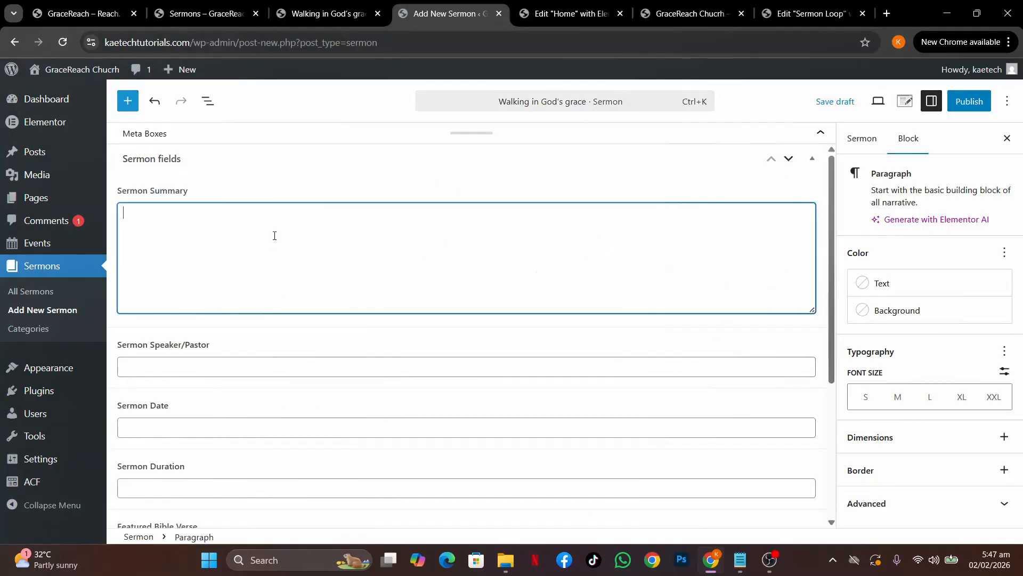
{"action": "left_click", "coordinate": [201, 14]}
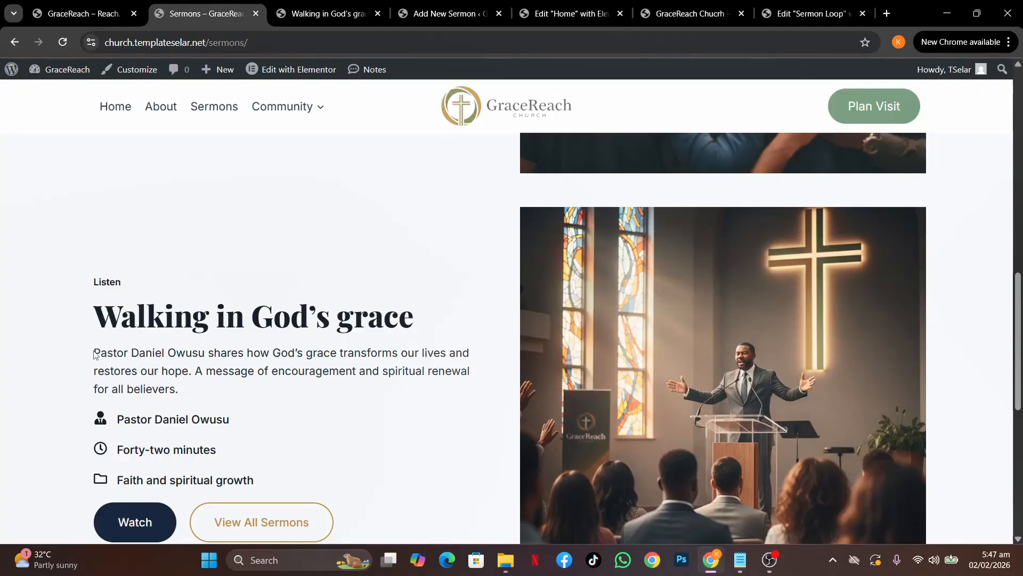
{"action": "left_click_drag", "start_coordinate": [96, 352], "coordinate": [196, 401]}
{"action": "key", "text": "ctrl+c"}
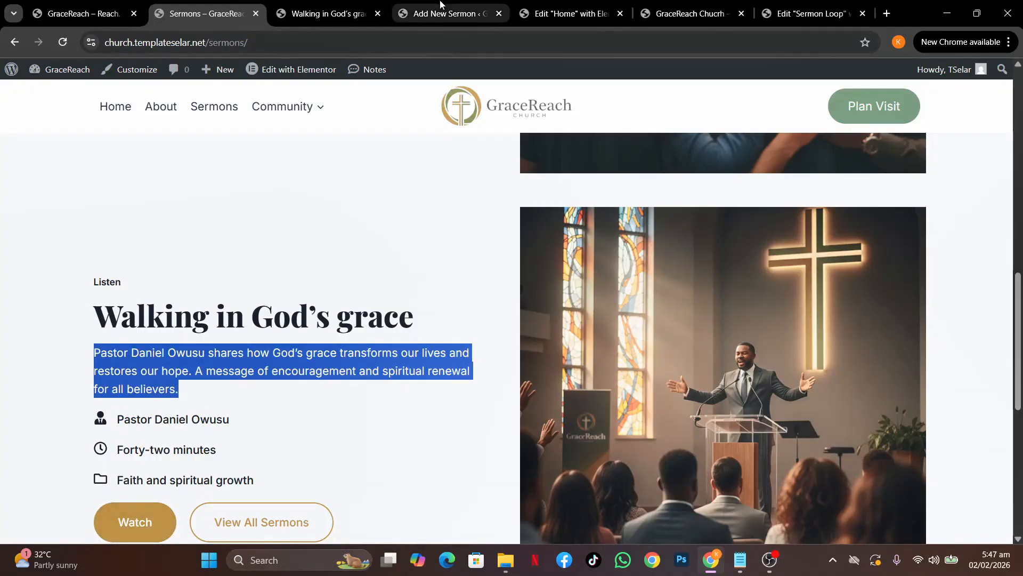
{"action": "left_click", "coordinate": [421, 13]}
{"action": "key", "text": "ctrl+v"}
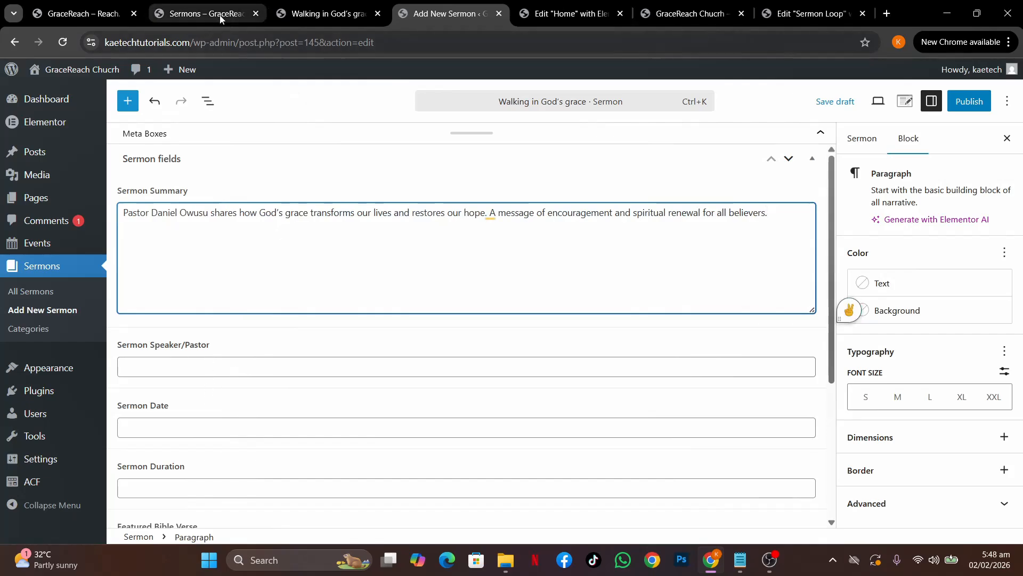
Fill the speaker field with the speaker's name copied from the live page
{"action": "left_click", "coordinate": [202, 13]}
{"action": "left_click", "coordinate": [237, 428]}
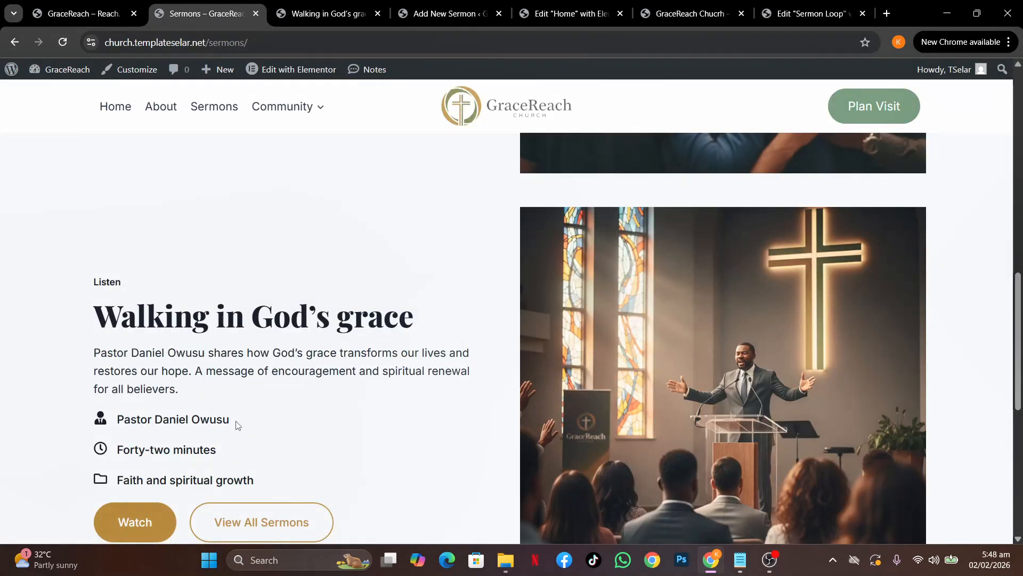
{"action": "left_click_drag", "start_coordinate": [237, 425], "coordinate": [117, 421]}
{"action": "key", "text": "ctrl+c"}
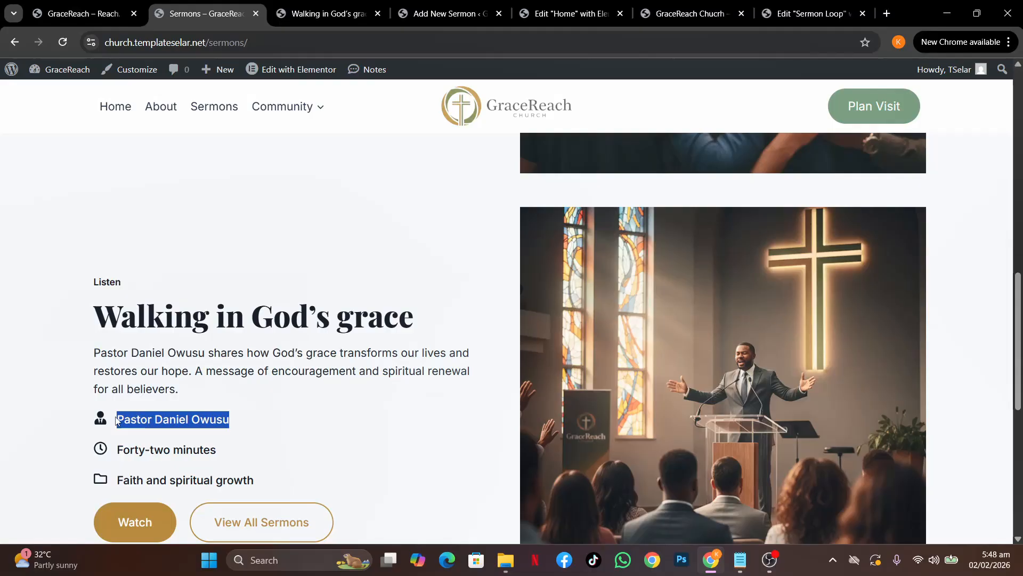
{"action": "left_click", "coordinate": [416, 7]}
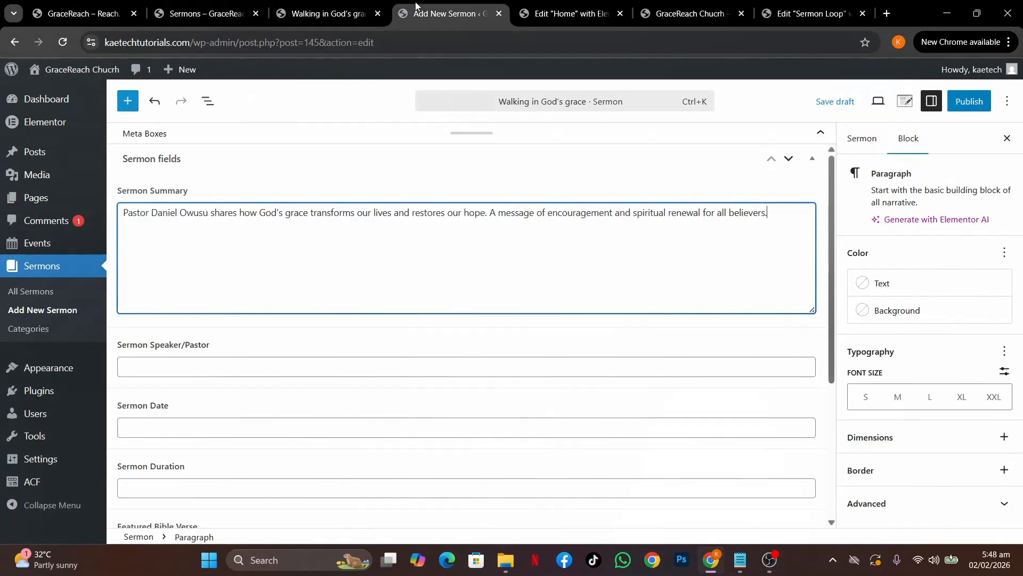
{"action": "left_click", "coordinate": [197, 365]}
{"action": "key", "text": "ctrl+v"}
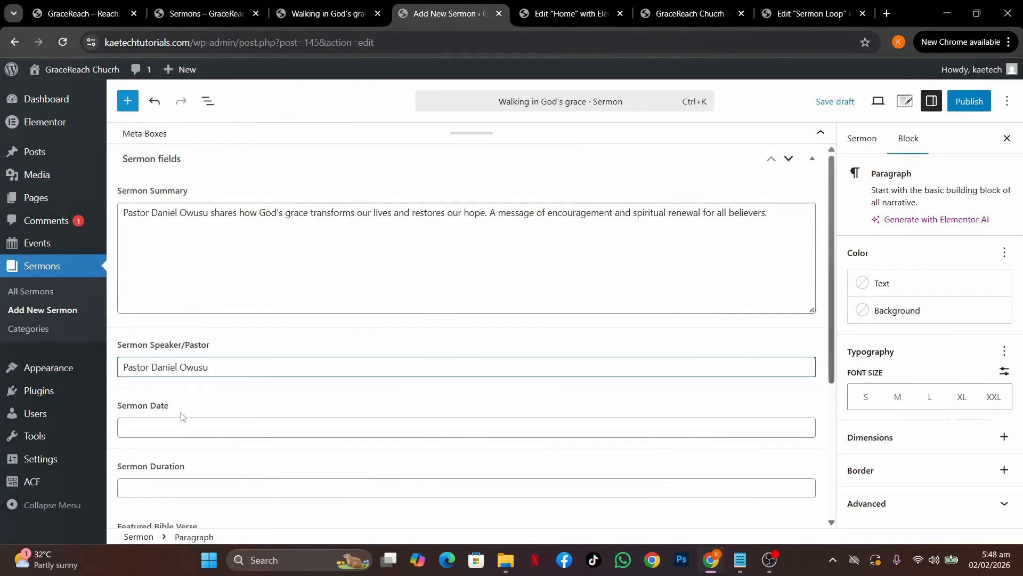
Set the sermon date to February 1, 2026 and the duration to 1 hour
{"action": "left_click", "coordinate": [177, 425]}
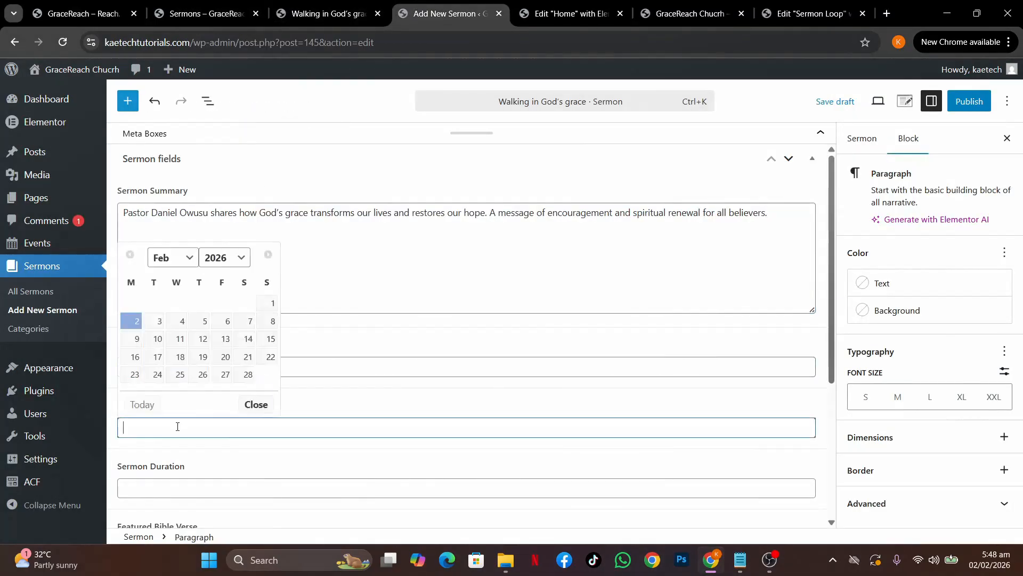
{"action": "left_click", "coordinate": [267, 303]}
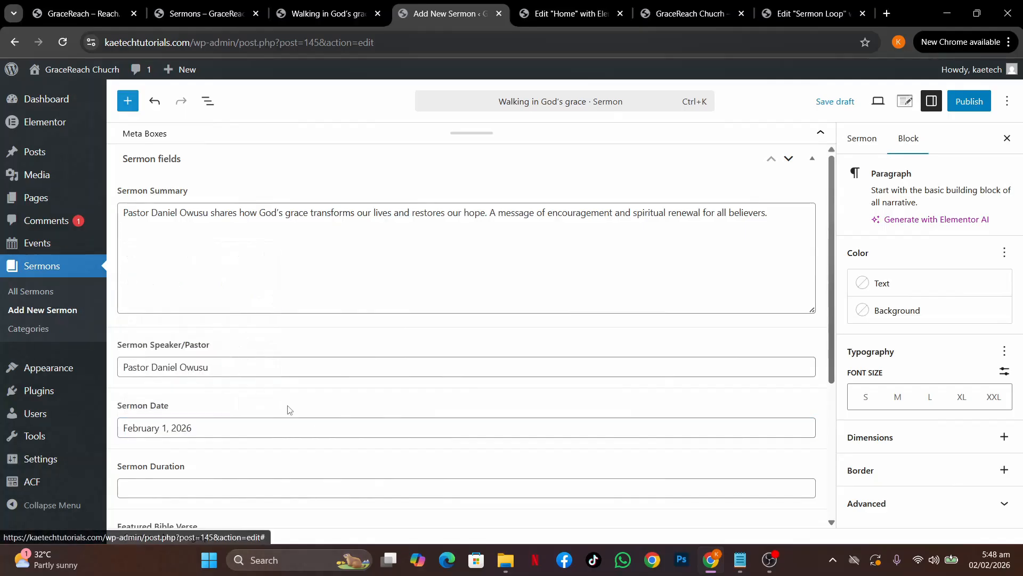
{"action": "scroll", "coordinate": [324, 453], "scroll_direction": "down", "scroll_amount": 3}
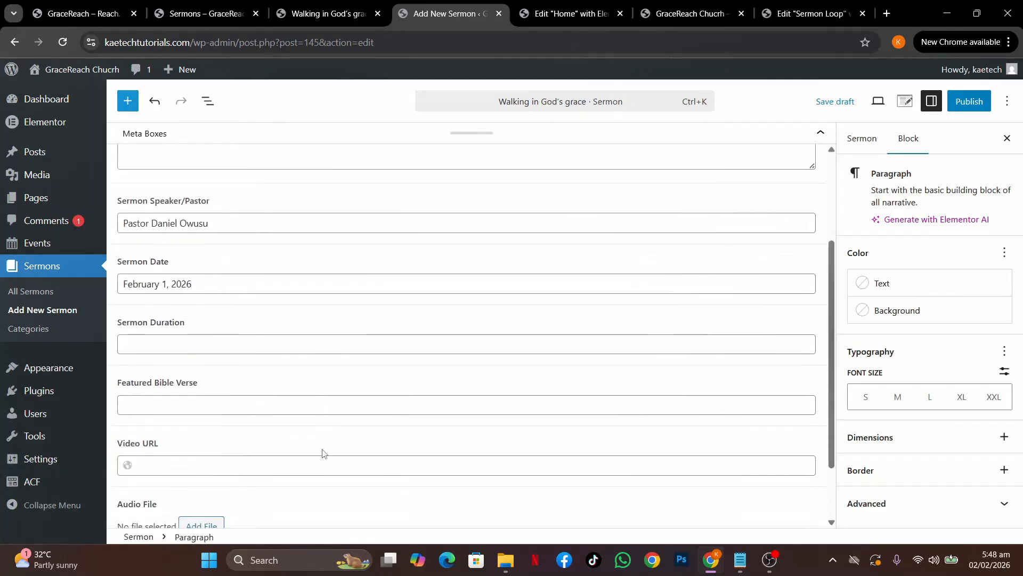
{"action": "left_click", "coordinate": [171, 342]}
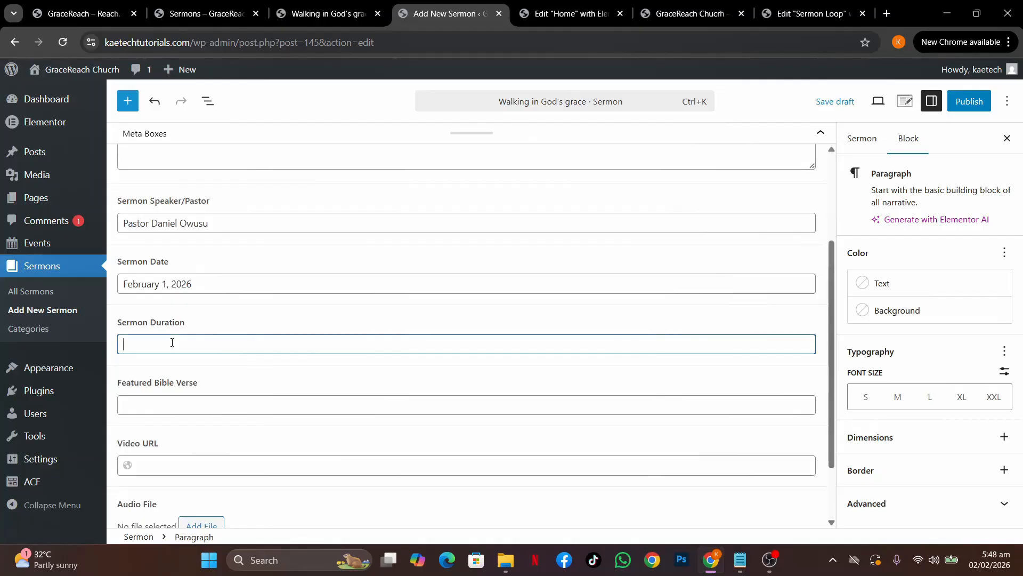
{"action": "type", "text": "1 Hour"}
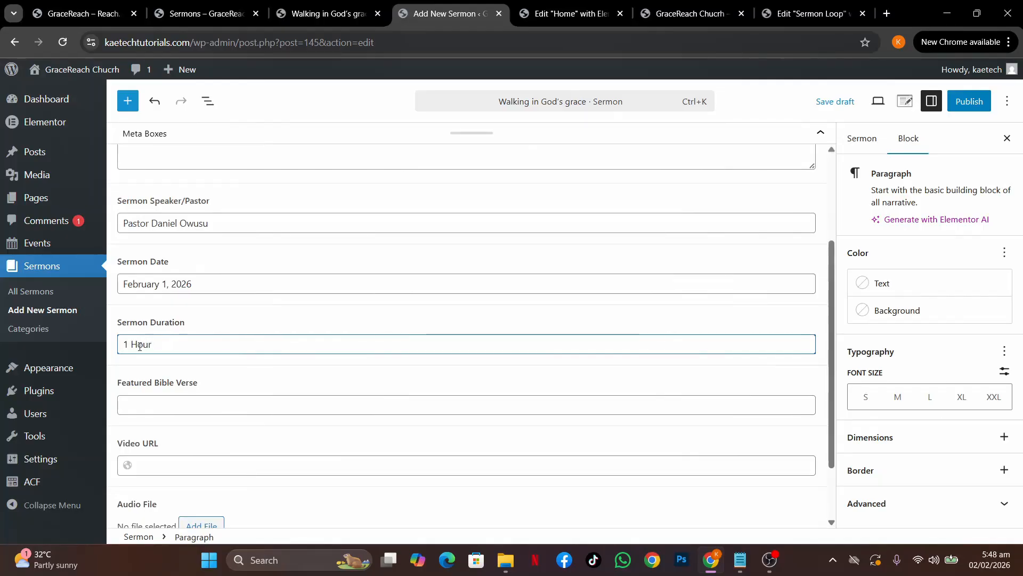
{"action": "type", "text": "h"}
{"action": "left_click", "coordinate": [214, 408]}
{"action": "scroll", "coordinate": [214, 408], "scroll_direction": "down", "scroll_amount": 2}
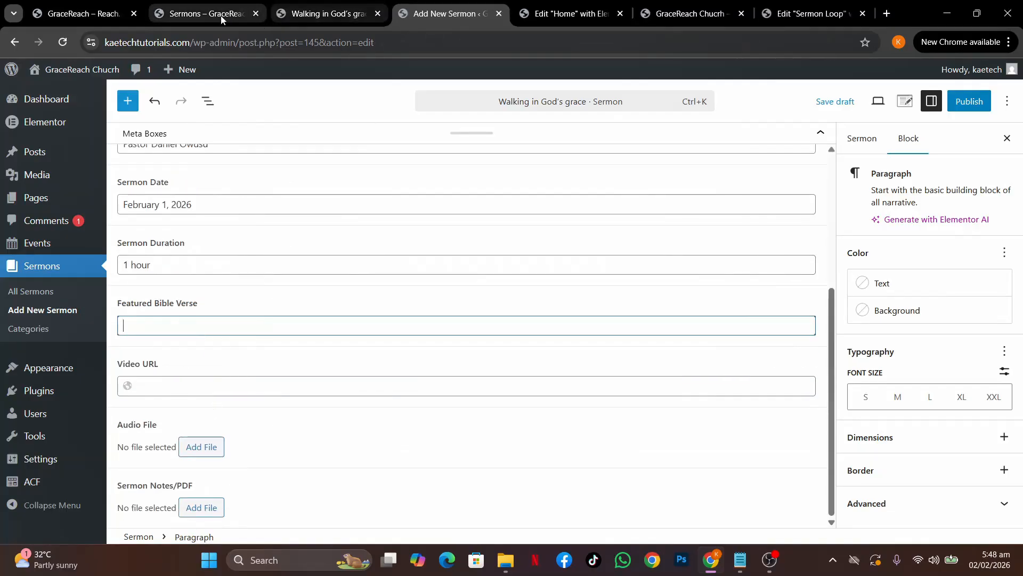
Enter Ephesians 2:8,9 as the sermon's featured Bible verse
{"action": "left_click", "coordinate": [203, 11]}
{"action": "key", "text": "ctrl+Tab"}
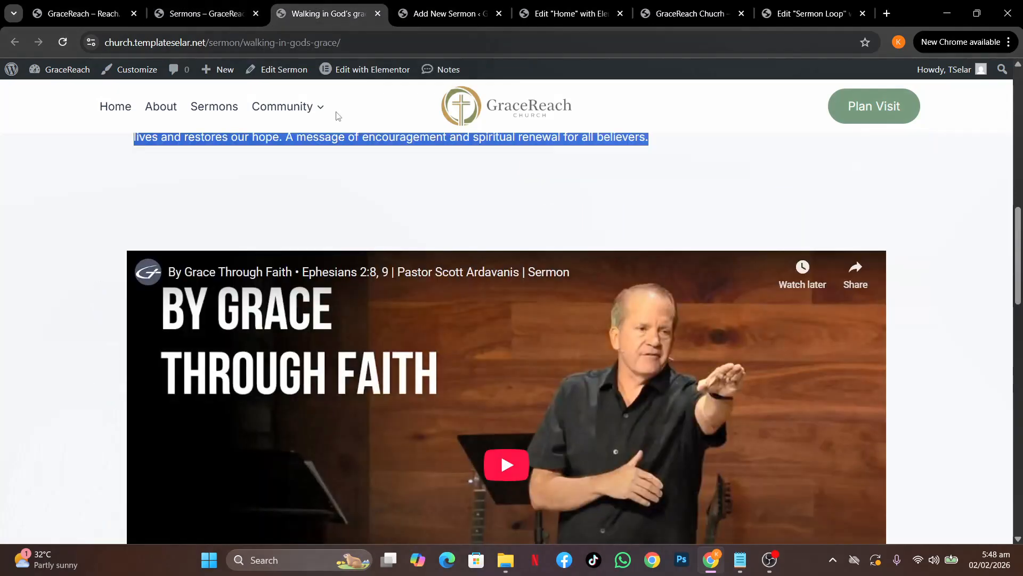
{"action": "scroll", "coordinate": [371, 245], "scroll_direction": "down", "scroll_amount": 4}
{"action": "scroll", "coordinate": [371, 245], "scroll_direction": "up", "scroll_amount": 1}
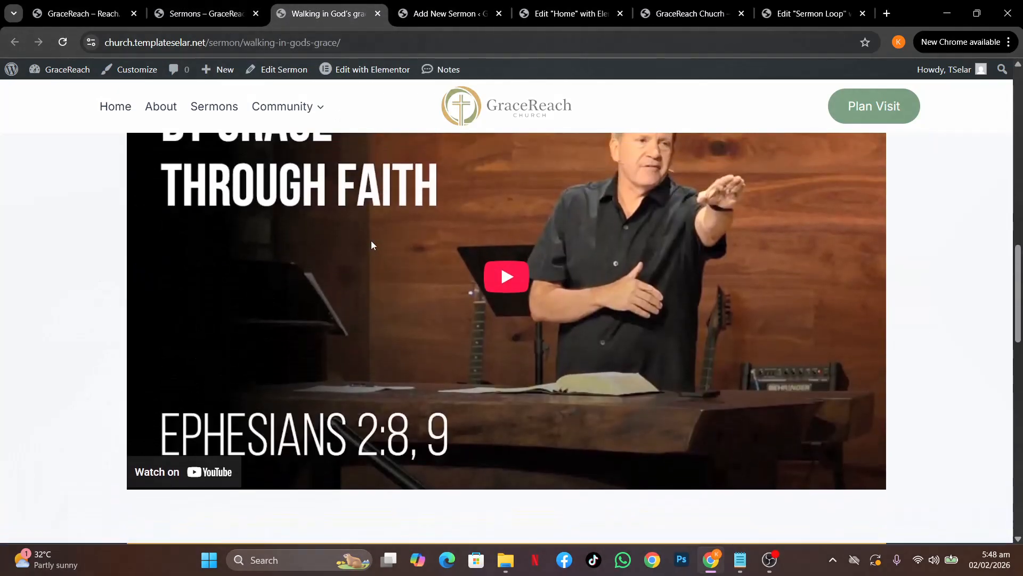
{"action": "left_click", "coordinate": [445, 19]}
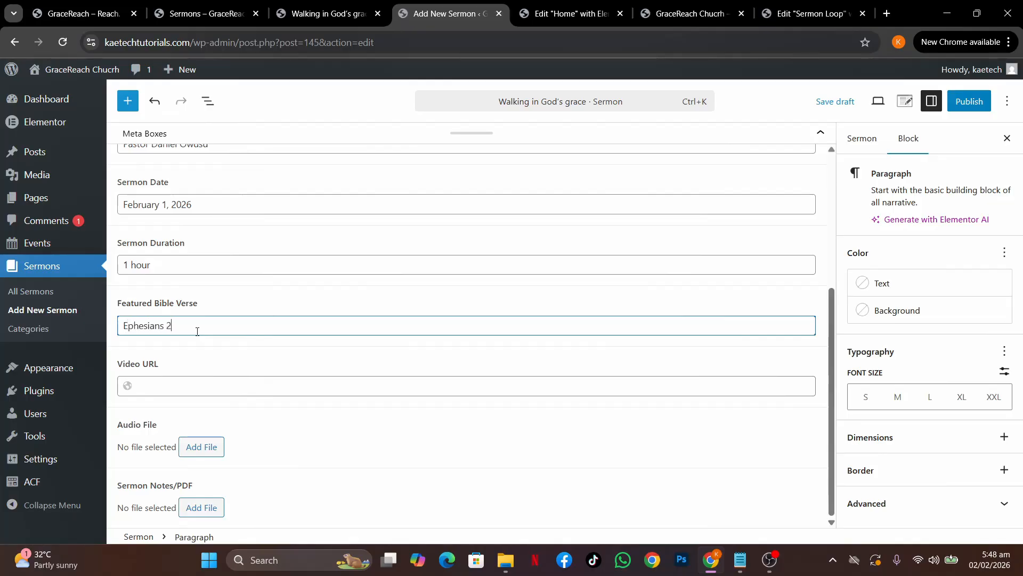
{"action": "type", "text": ":8,9"}
{"action": "left_click", "coordinate": [216, 11]}
{"action": "left_click", "coordinate": [337, 21]}
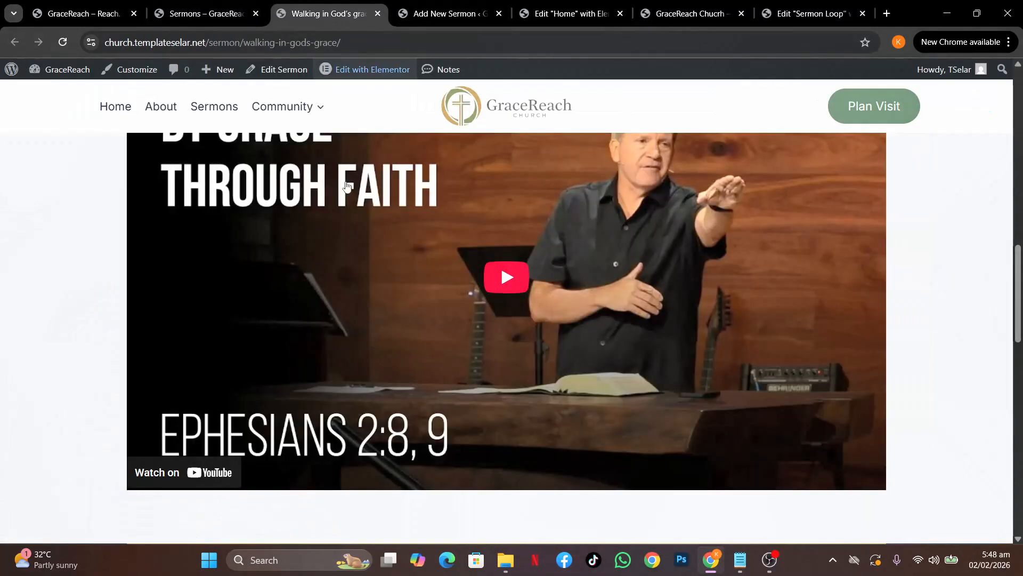
{"action": "right_click", "coordinate": [334, 262]}
{"action": "left_click", "coordinate": [368, 331]}
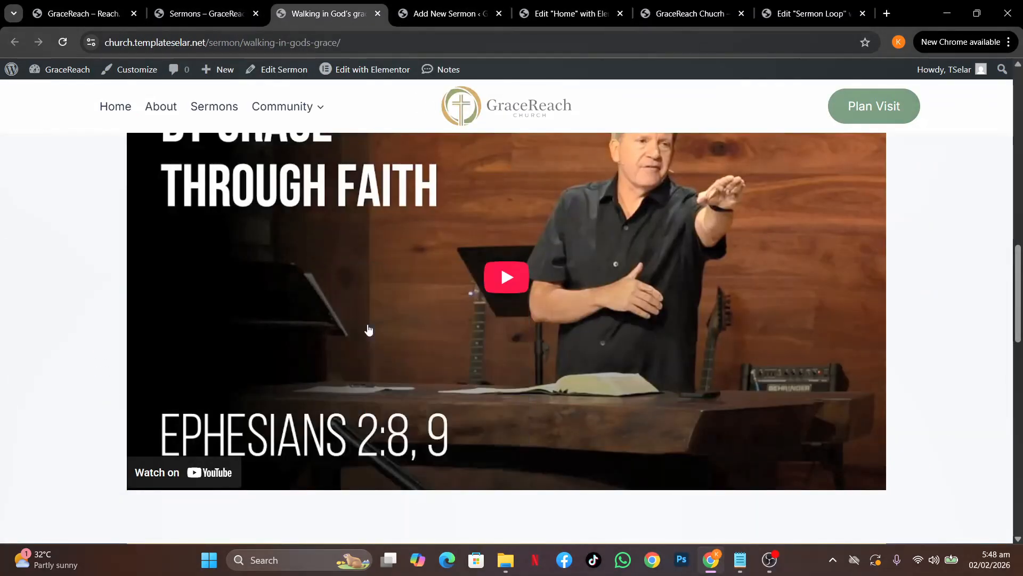
{"action": "left_click", "coordinate": [450, 13]}
{"action": "left_click", "coordinate": [160, 388]}
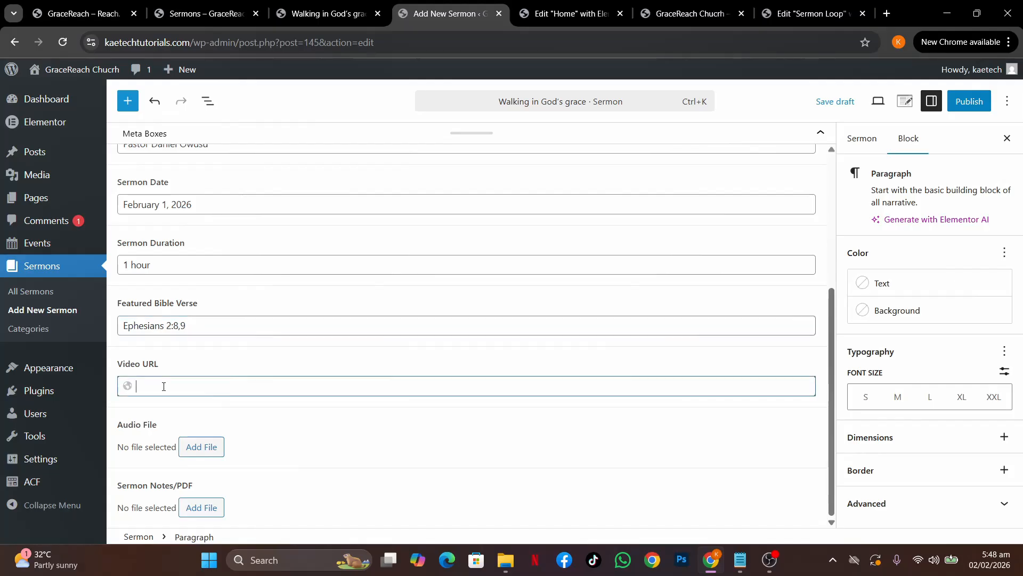
{"action": "key", "text": "ctrl+v"}
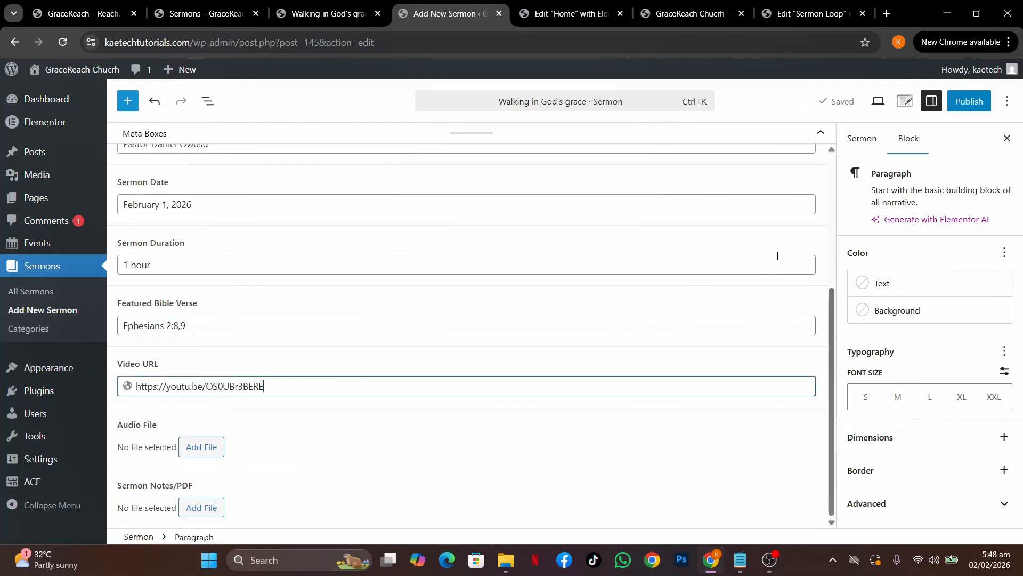
Tick the Faith and spiritual growth category and publish the 'Walking in God's grace' sermon
{"action": "left_click", "coordinate": [854, 139]}
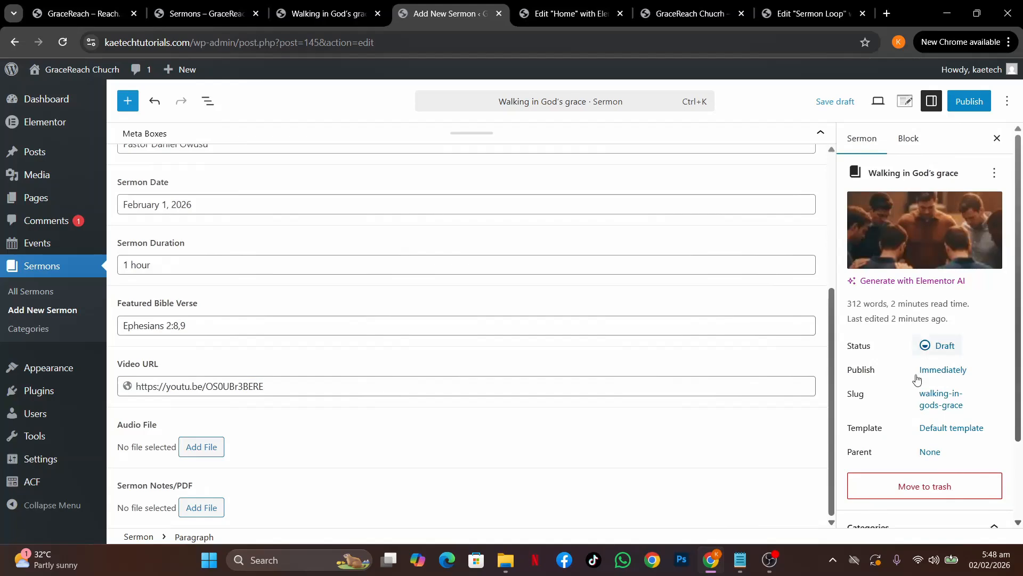
{"action": "scroll", "coordinate": [917, 379], "scroll_direction": "down", "scroll_amount": 2}
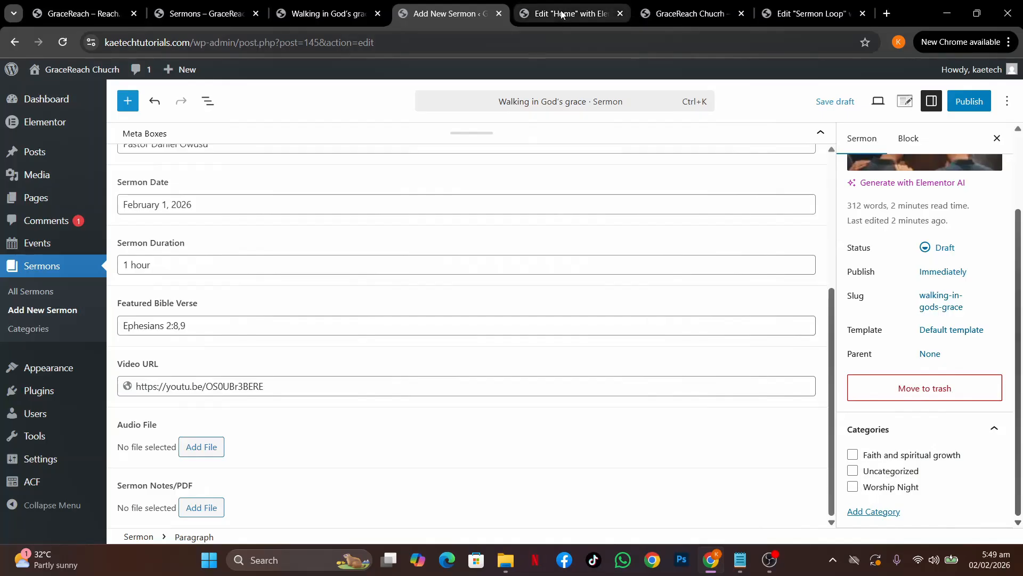
{"action": "left_click", "coordinate": [339, 16]}
{"action": "scroll", "coordinate": [343, 169], "scroll_direction": "up", "scroll_amount": 10}
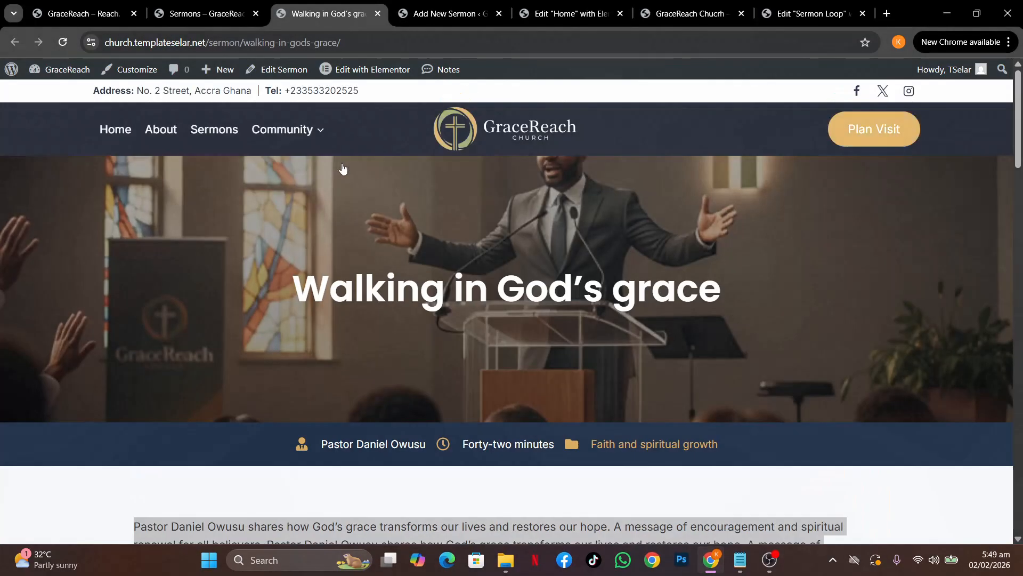
{"action": "left_click", "coordinate": [431, 21]}
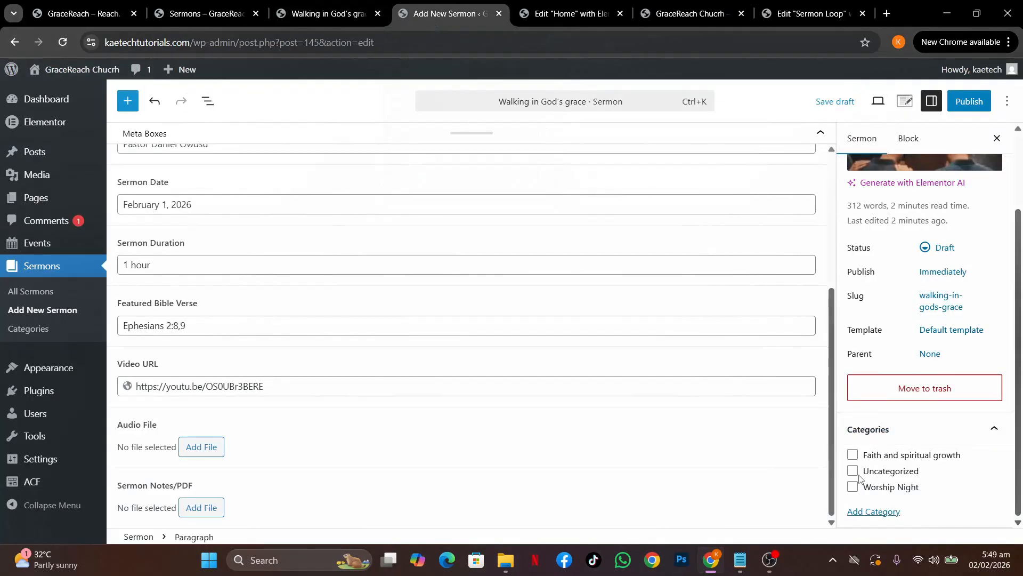
{"action": "left_click", "coordinate": [854, 456]}
{"action": "left_click", "coordinate": [969, 103]}
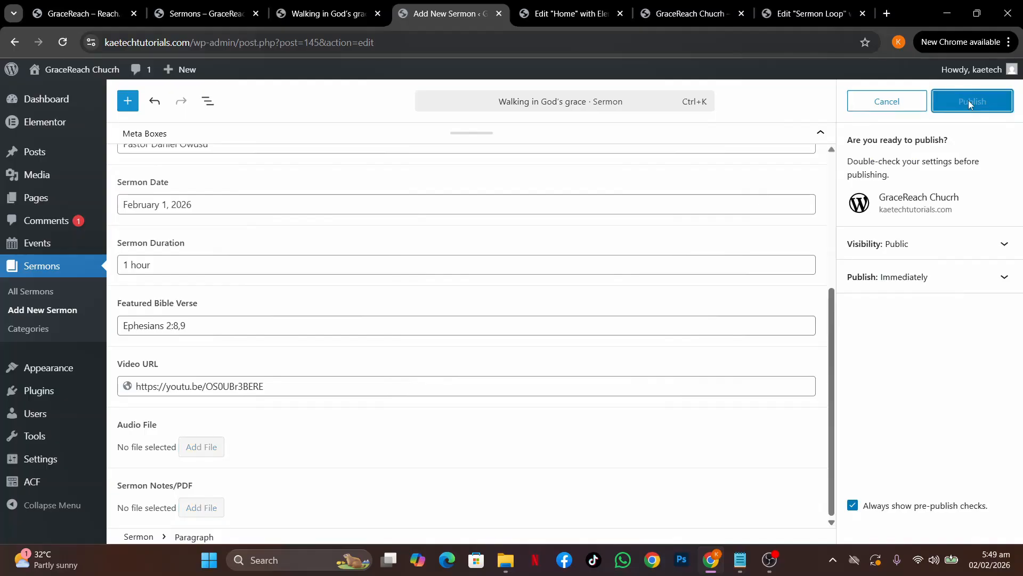
{"action": "left_click", "coordinate": [969, 103]}
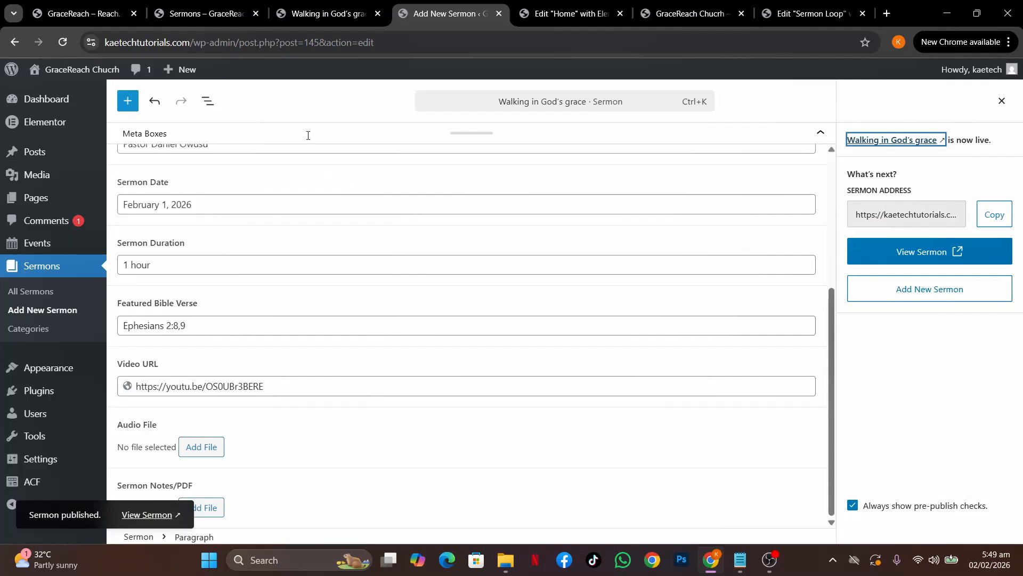
Reload the home page and check both carousel slides to confirm the new sermon appears
{"action": "left_click", "coordinate": [698, 16]}
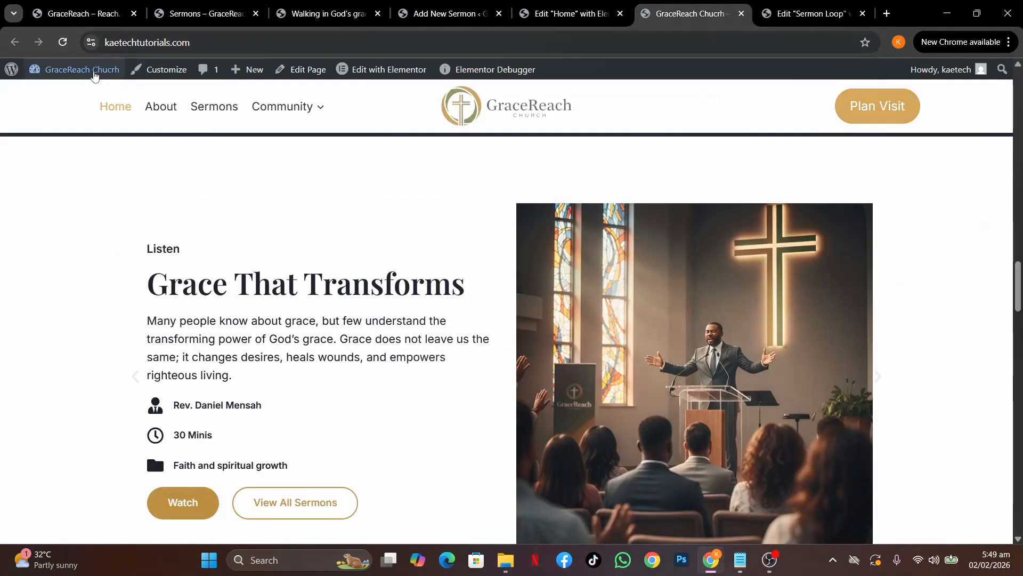
{"action": "left_click", "coordinate": [62, 42]}
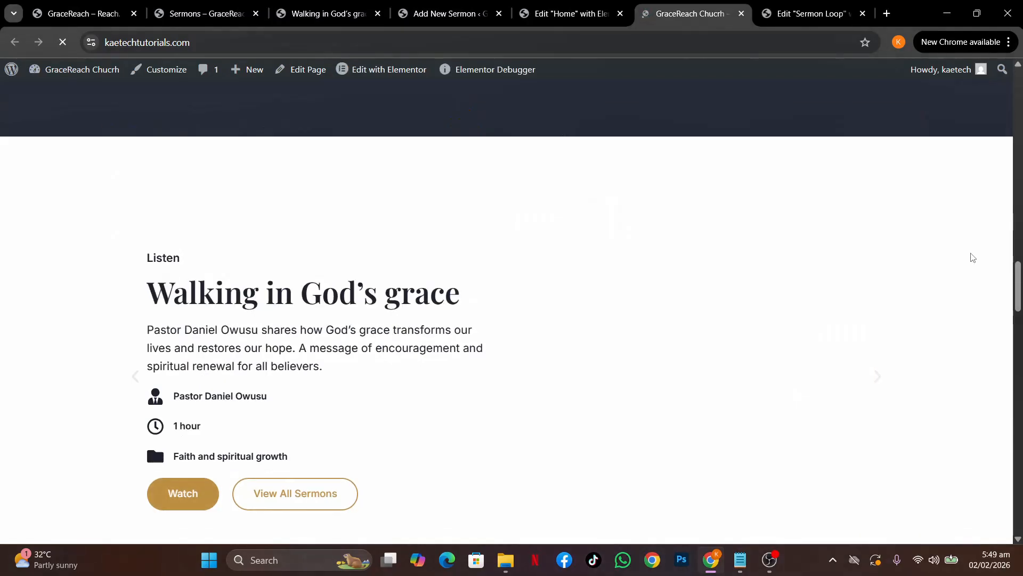
{"action": "scroll", "coordinate": [894, 277], "scroll_direction": "down", "scroll_amount": 4}
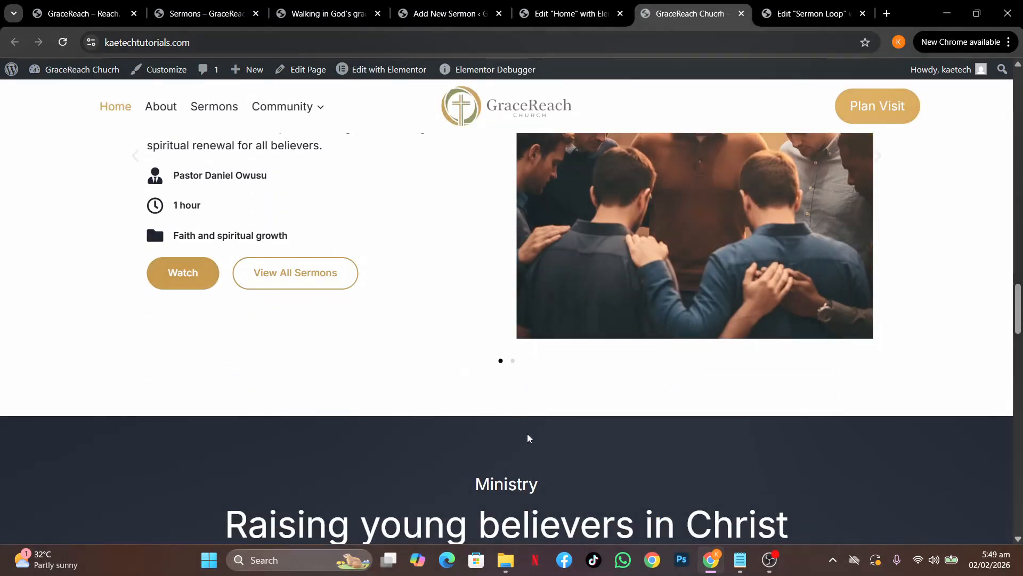
{"action": "left_click", "coordinate": [513, 361]}
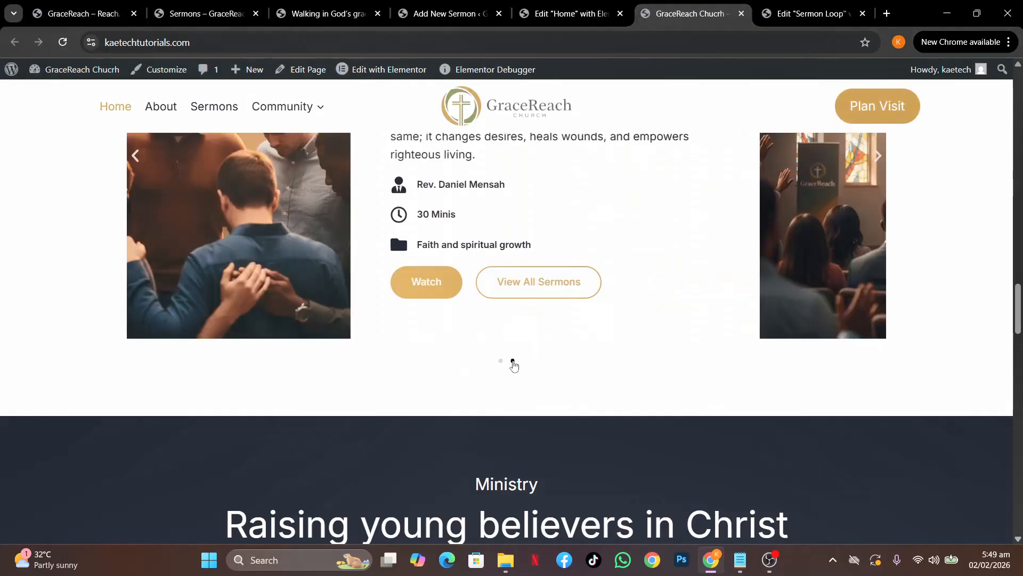
{"action": "scroll", "coordinate": [659, 357], "scroll_direction": "up", "scroll_amount": 4}
{"action": "scroll", "coordinate": [376, 248], "scroll_direction": "down", "scroll_amount": 2}
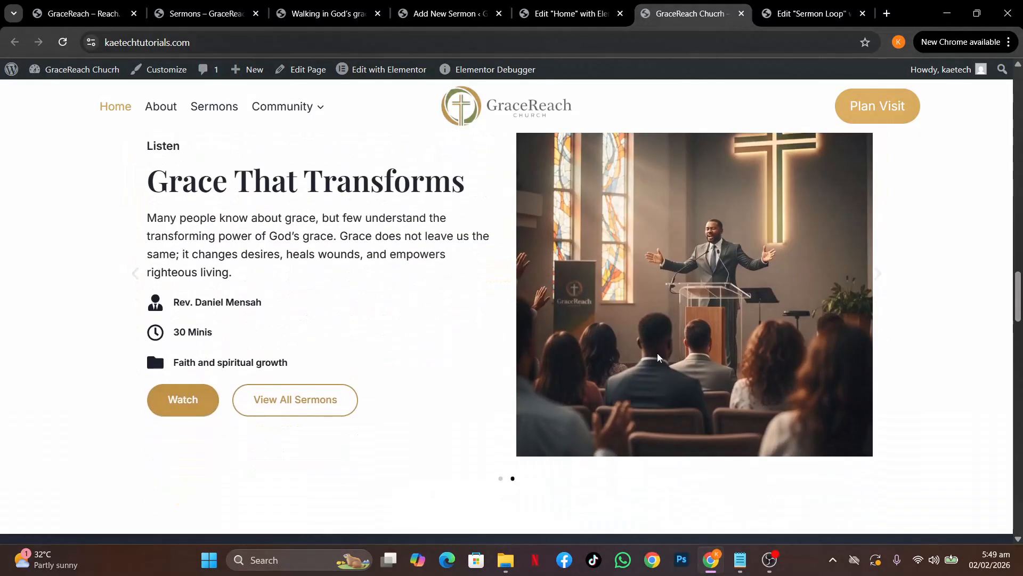
{"action": "scroll", "coordinate": [376, 248], "scroll_direction": "down", "scroll_amount": 2}
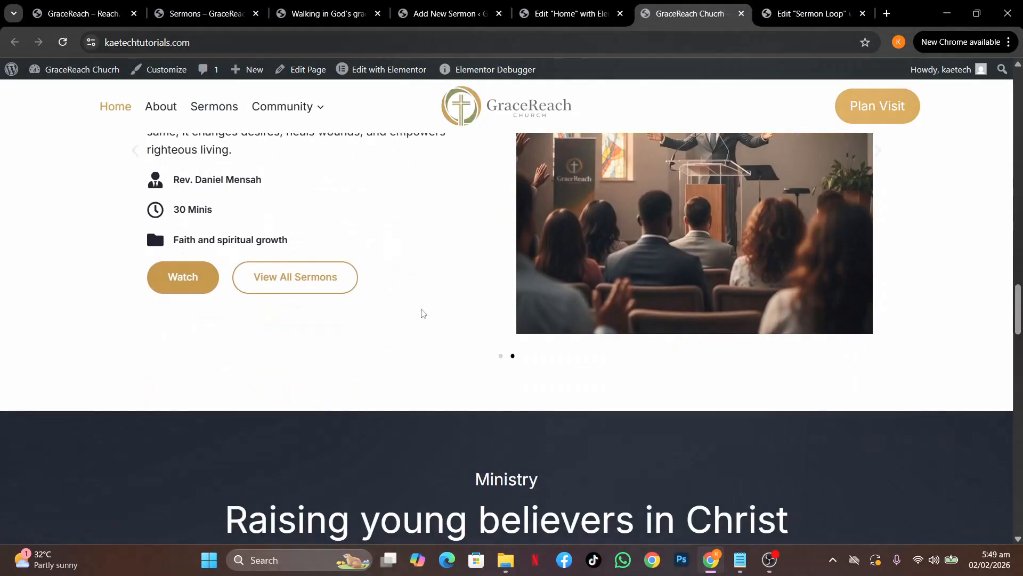
{"action": "left_click", "coordinate": [501, 357]}
{"action": "scroll", "coordinate": [501, 360], "scroll_direction": "up", "scroll_amount": 3}
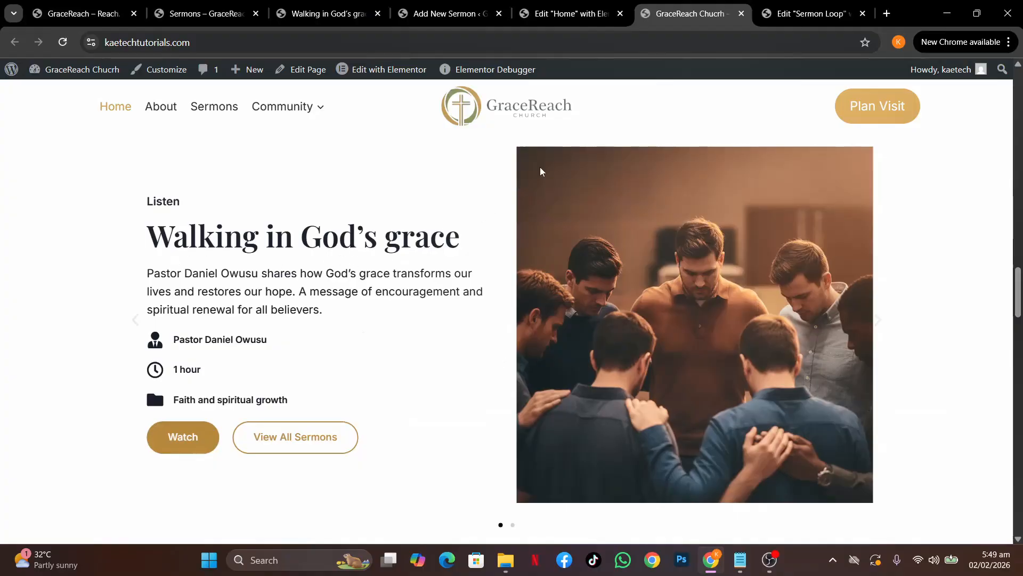
{"action": "left_click", "coordinate": [564, 13]}
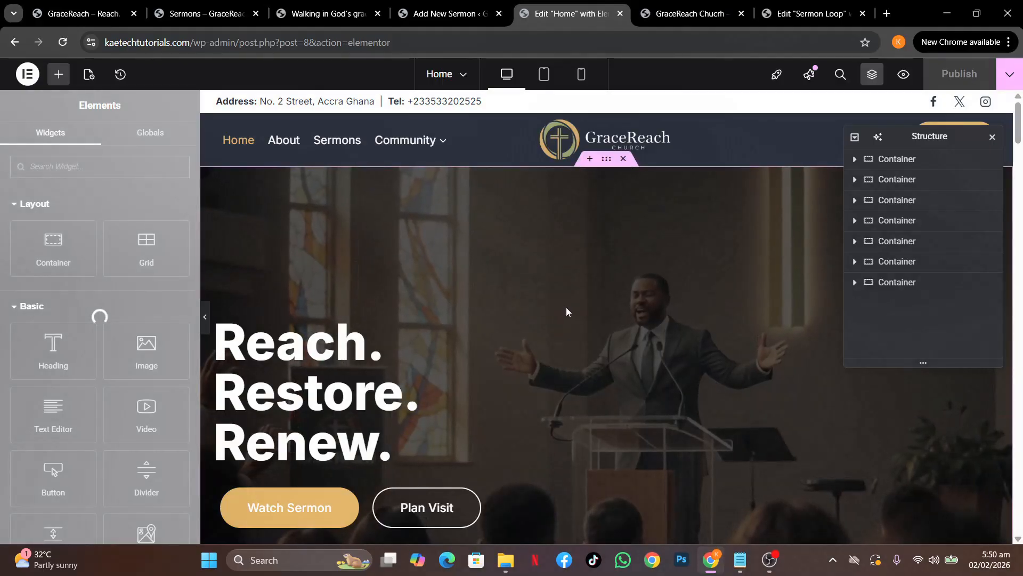
Set the sermon carousel's container width to 1280 and bring up the Loop Carousel's Style settings
{"action": "scroll", "coordinate": [566, 308], "scroll_direction": "down", "scroll_amount": 5}
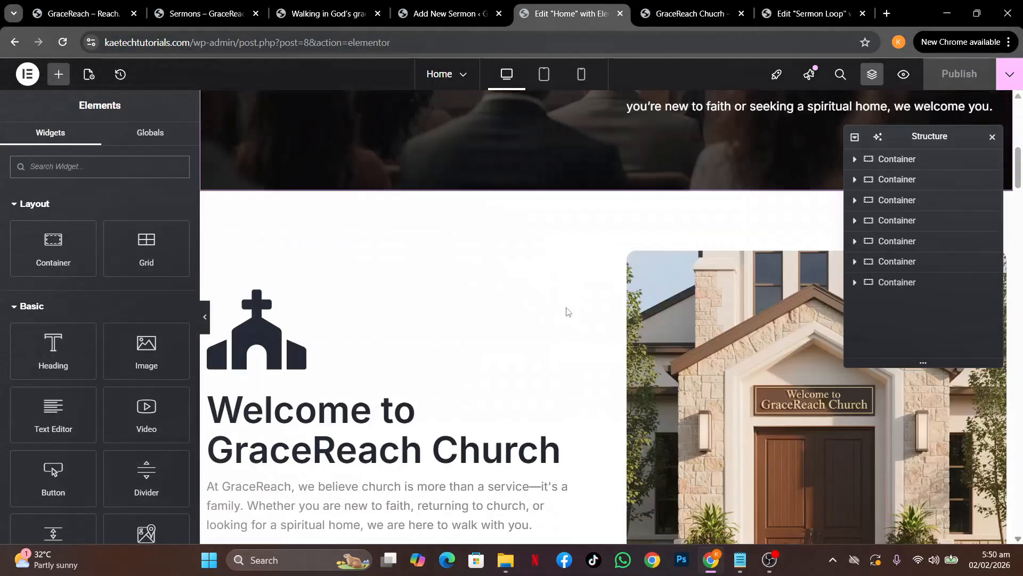
{"action": "scroll", "coordinate": [567, 313], "scroll_direction": "down", "scroll_amount": 15}
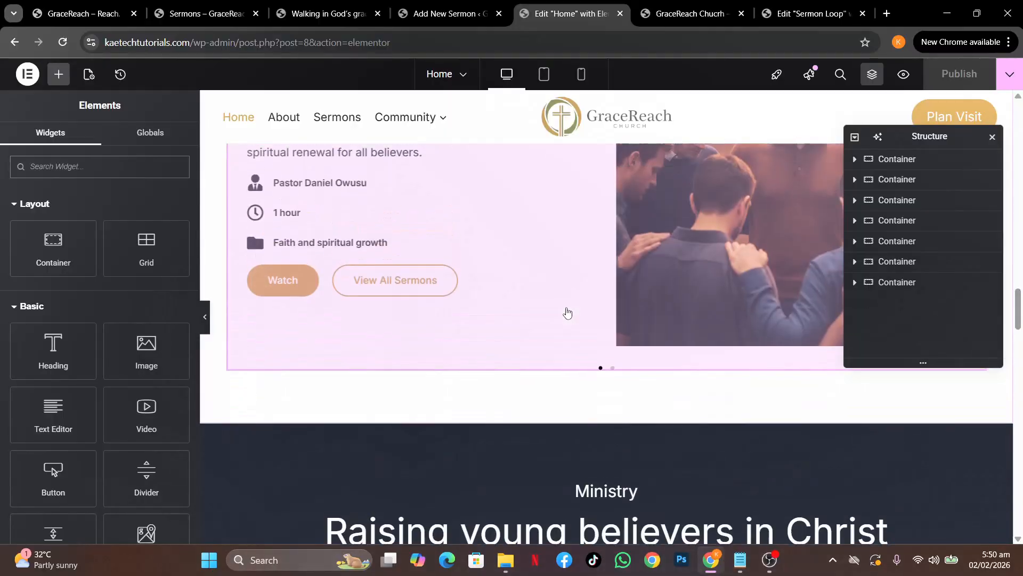
{"action": "scroll", "coordinate": [567, 313], "scroll_direction": "up", "scroll_amount": 3}
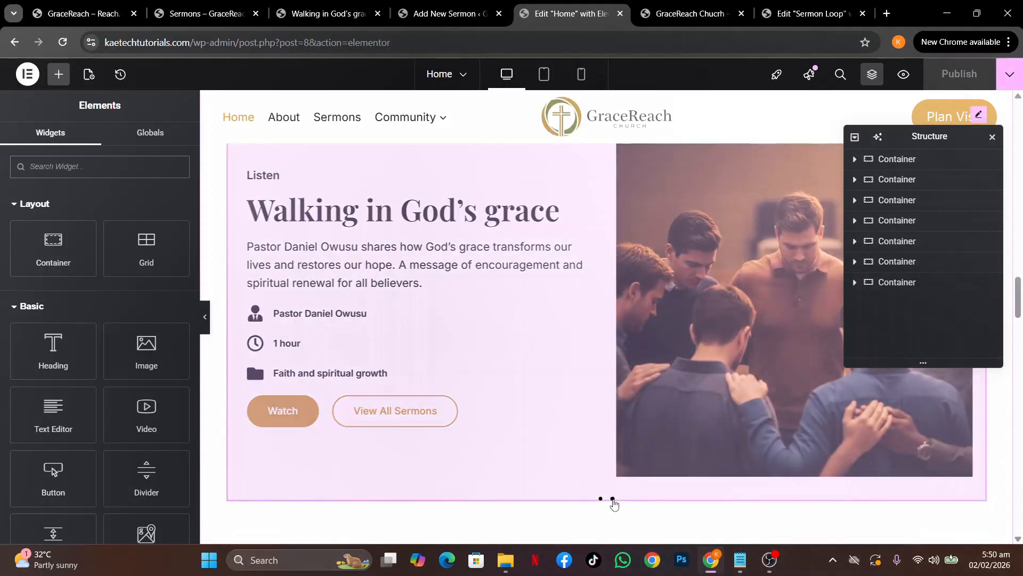
{"action": "left_click", "coordinate": [613, 499]}
{"action": "scroll", "coordinate": [685, 317], "scroll_direction": "up", "scroll_amount": 3}
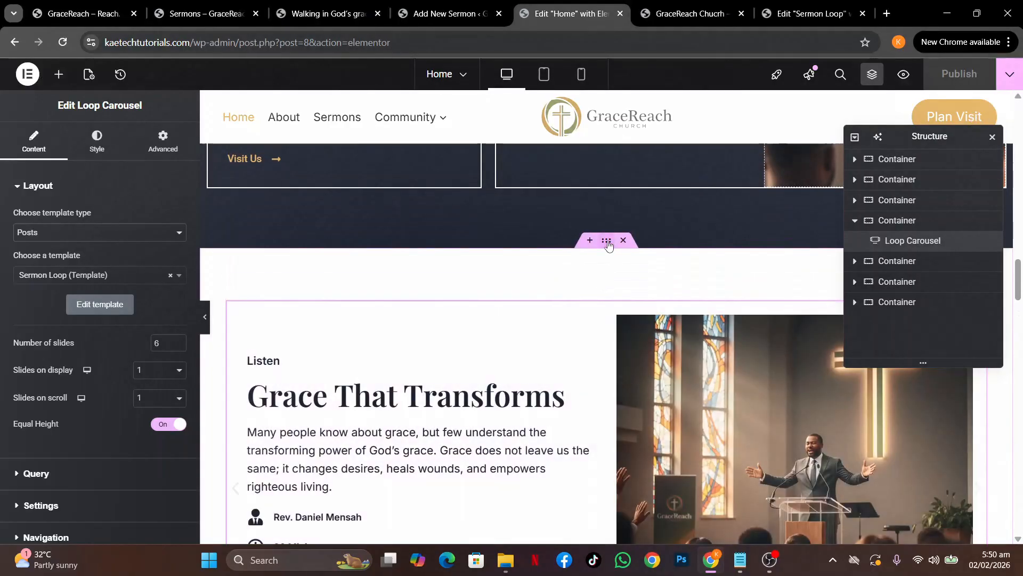
{"action": "left_click", "coordinate": [607, 241]}
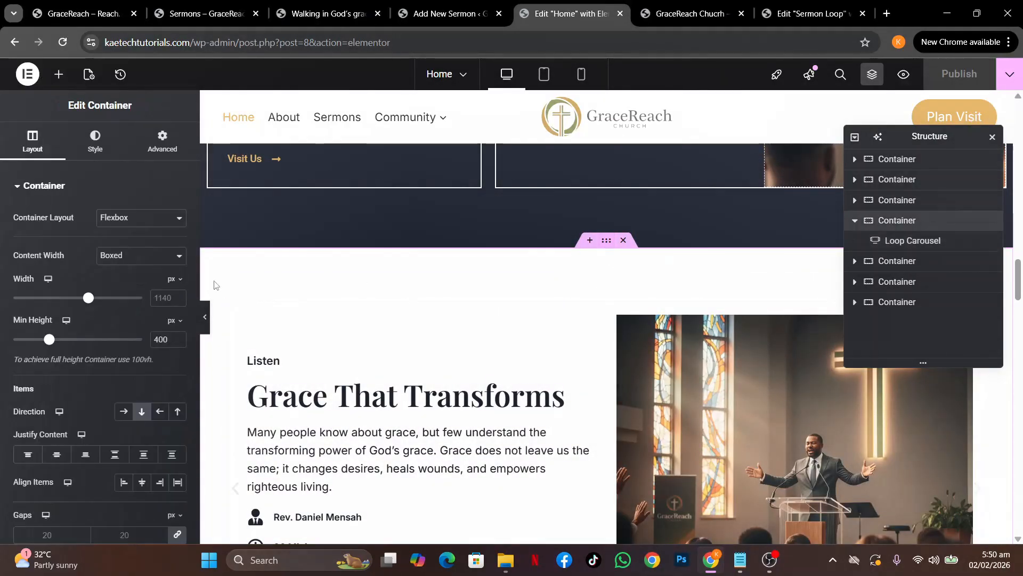
{"action": "double_click", "coordinate": [159, 298]}
{"action": "type", "text": "1280"}
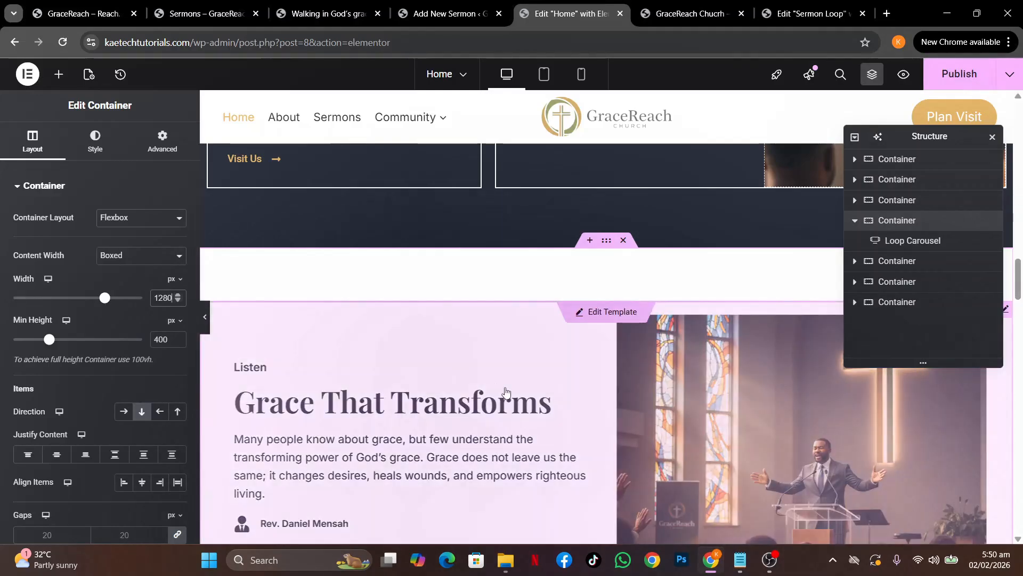
{"action": "scroll", "coordinate": [501, 389], "scroll_direction": "down", "scroll_amount": 3}
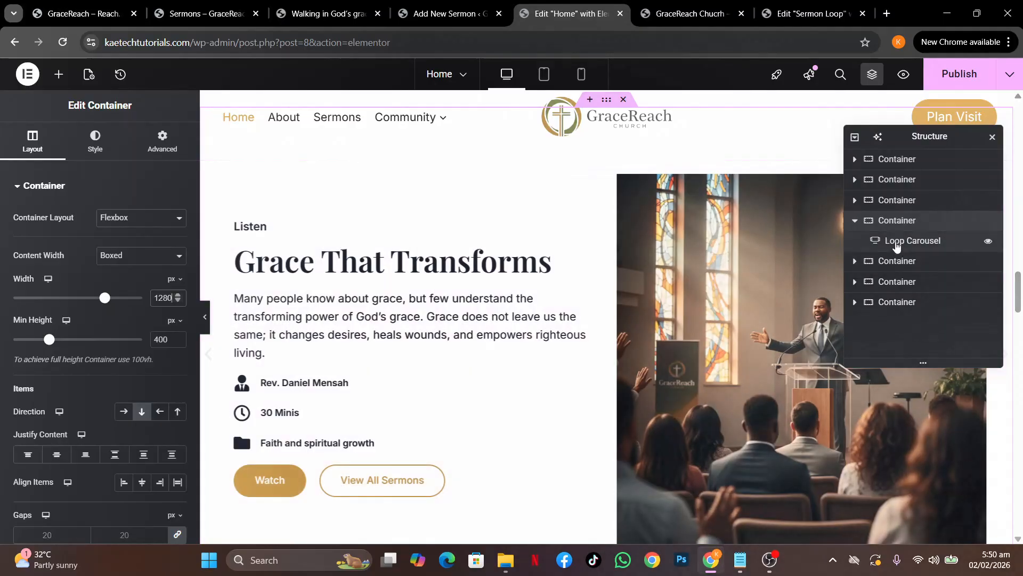
{"action": "left_click", "coordinate": [897, 241]}
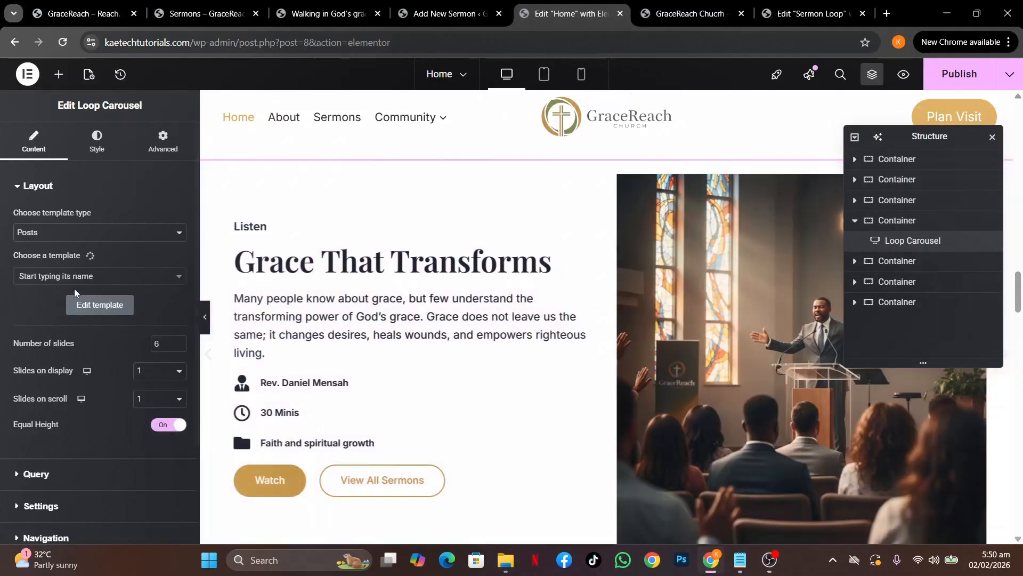
{"action": "left_click", "coordinate": [97, 150]}
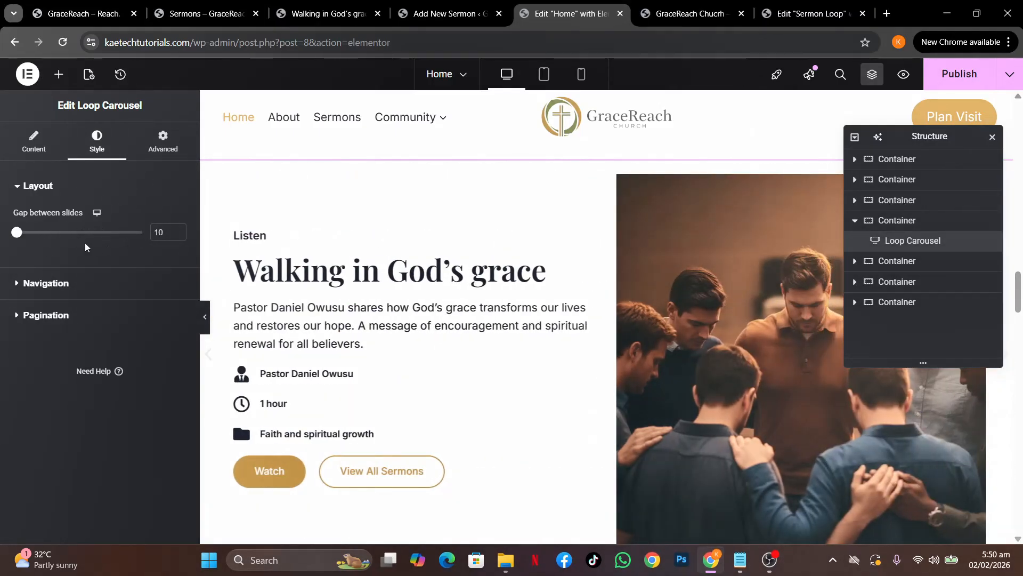
Make the carousel navigation arrows global Green, turning gold on hover
{"action": "left_click", "coordinate": [36, 284]}
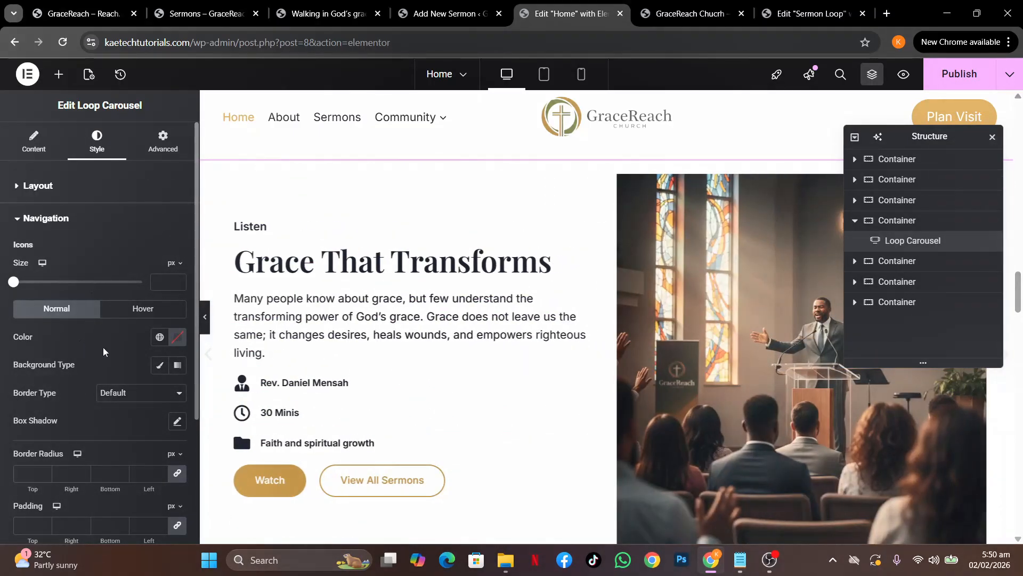
{"action": "scroll", "coordinate": [105, 349], "scroll_direction": "down", "scroll_amount": 3}
{"action": "left_click", "coordinate": [159, 216]}
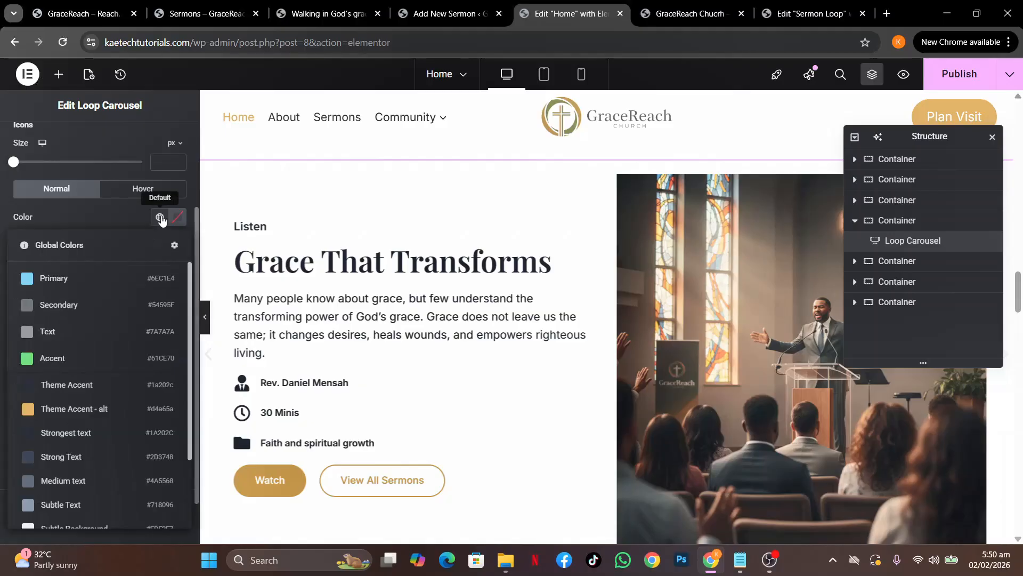
{"action": "scroll", "coordinate": [98, 414], "scroll_direction": "down", "scroll_amount": 2}
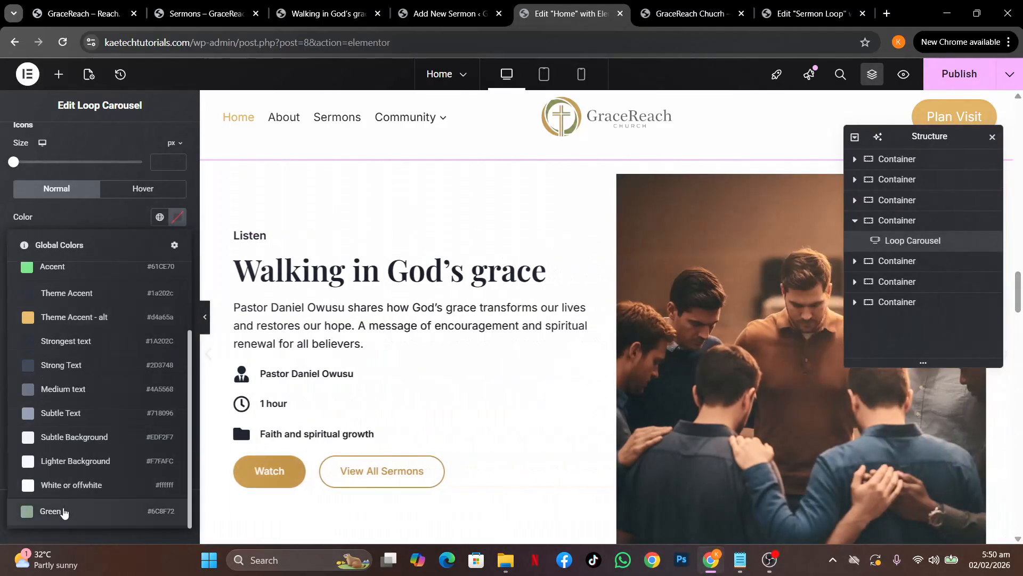
{"action": "left_click", "coordinate": [60, 511]}
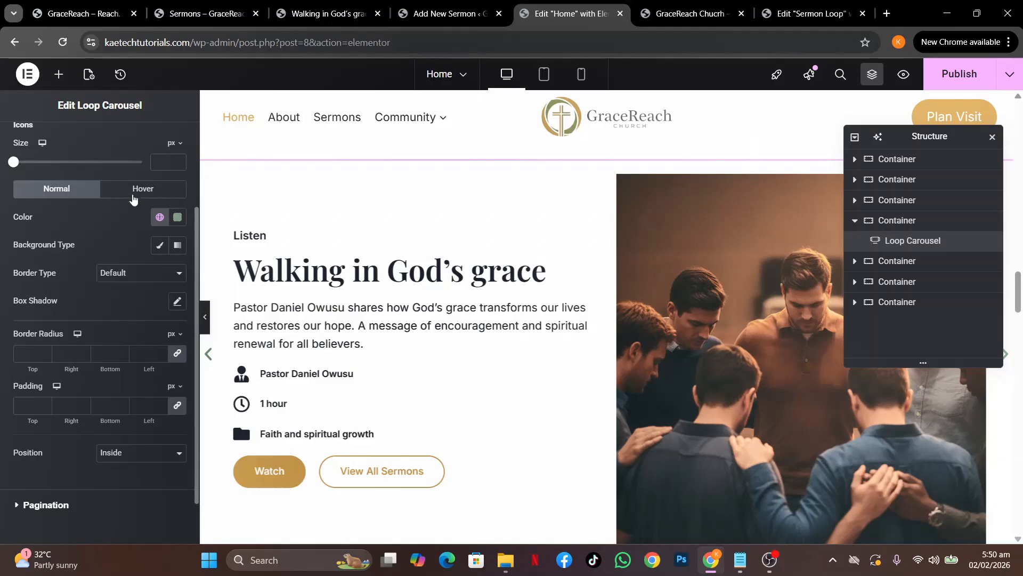
{"action": "left_click", "coordinate": [132, 195]}
{"action": "left_click", "coordinate": [160, 215]}
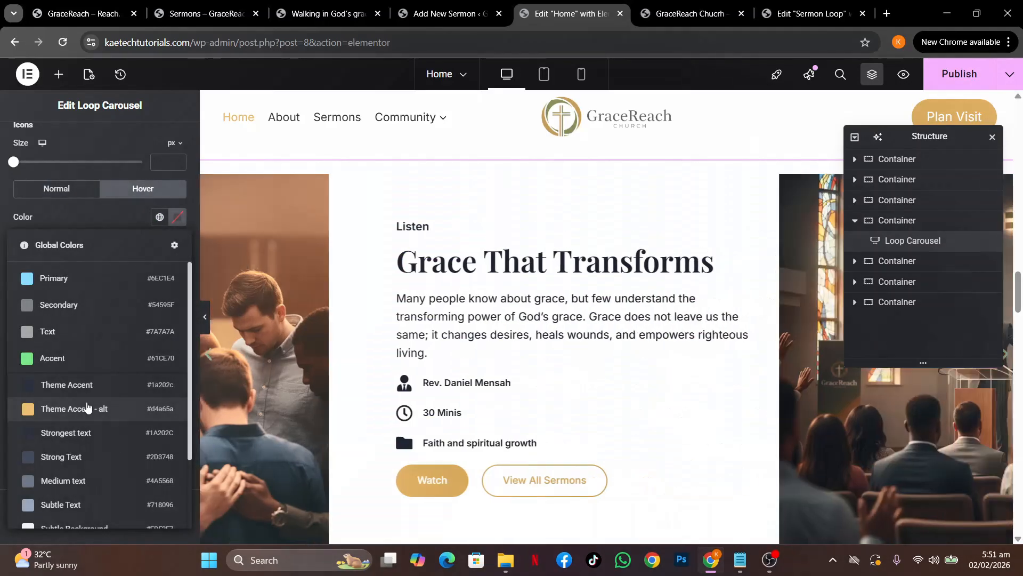
{"action": "left_click", "coordinate": [91, 408]}
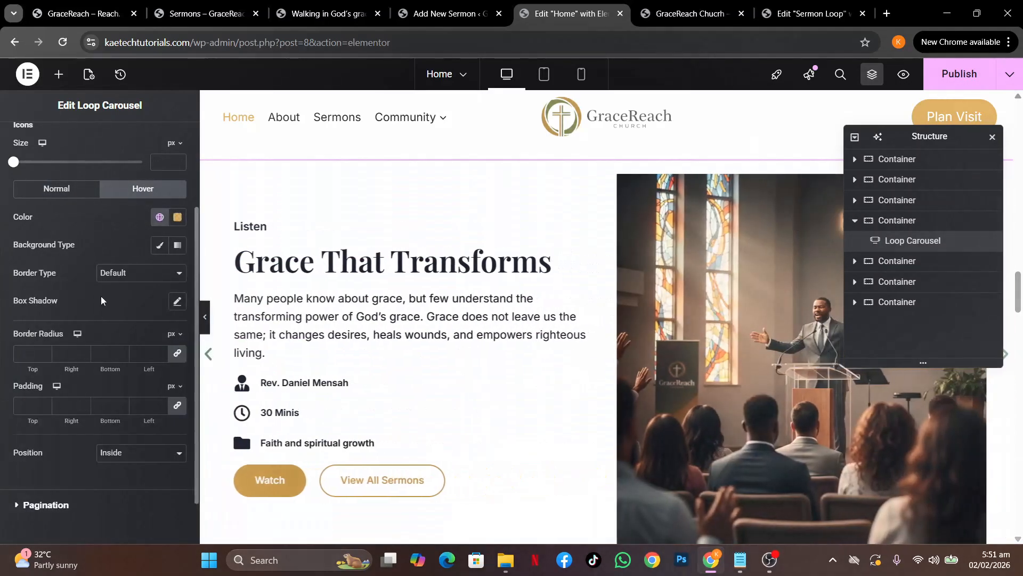
{"action": "scroll", "coordinate": [100, 297], "scroll_direction": "down", "scroll_amount": 1}
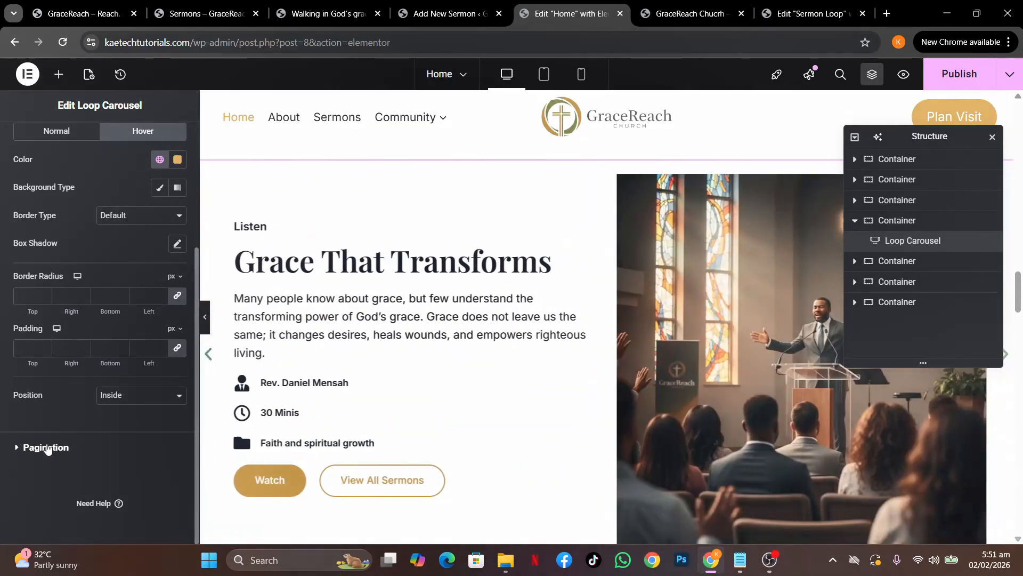
Set the carousel's pagination dots size to 15
{"action": "left_click", "coordinate": [51, 447]}
{"action": "scroll", "coordinate": [101, 328], "scroll_direction": "down", "scroll_amount": 2}
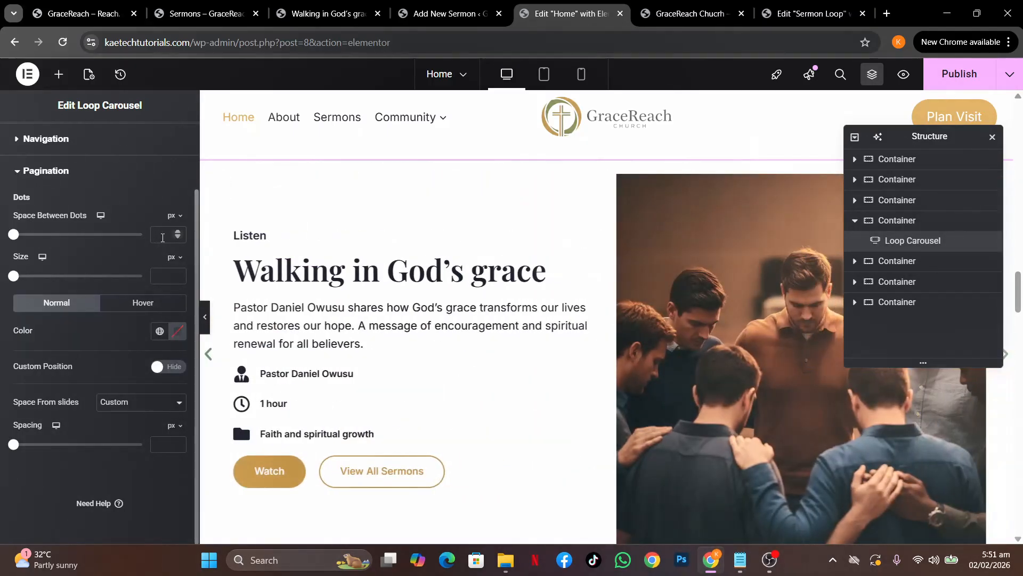
{"action": "scroll", "coordinate": [379, 322], "scroll_direction": "down", "scroll_amount": 4}
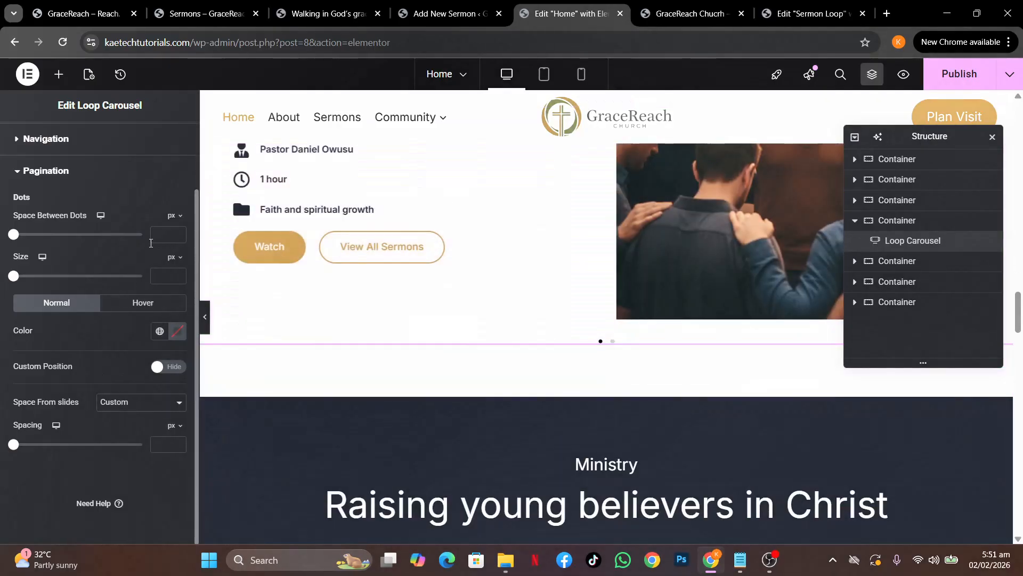
{"action": "left_click", "coordinate": [167, 277]}
{"action": "type", "text": "20"}
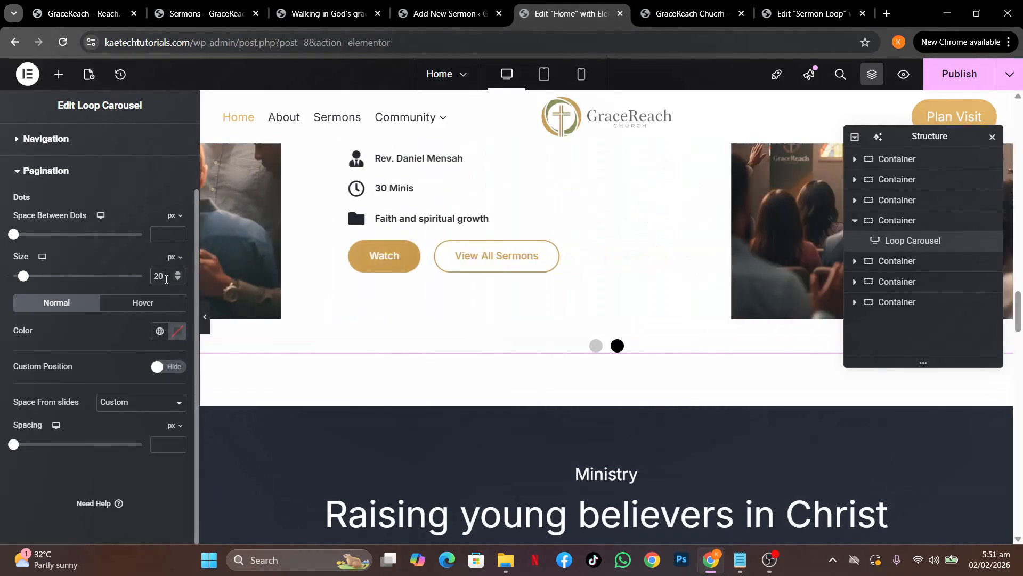
{"action": "key", "text": "BackSpace"}
{"action": "key", "text": "BackSpace"}
{"action": "type", "text": "15"}
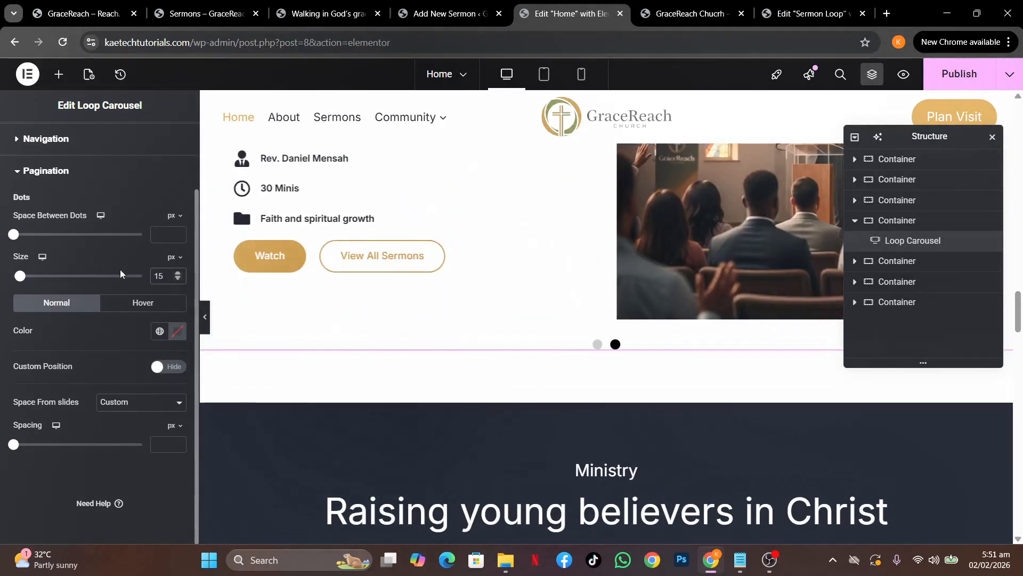
Colour the pagination dots Green, with Theme Accent - alt gold on hover, and close Structure
{"action": "left_click", "coordinate": [161, 334]}
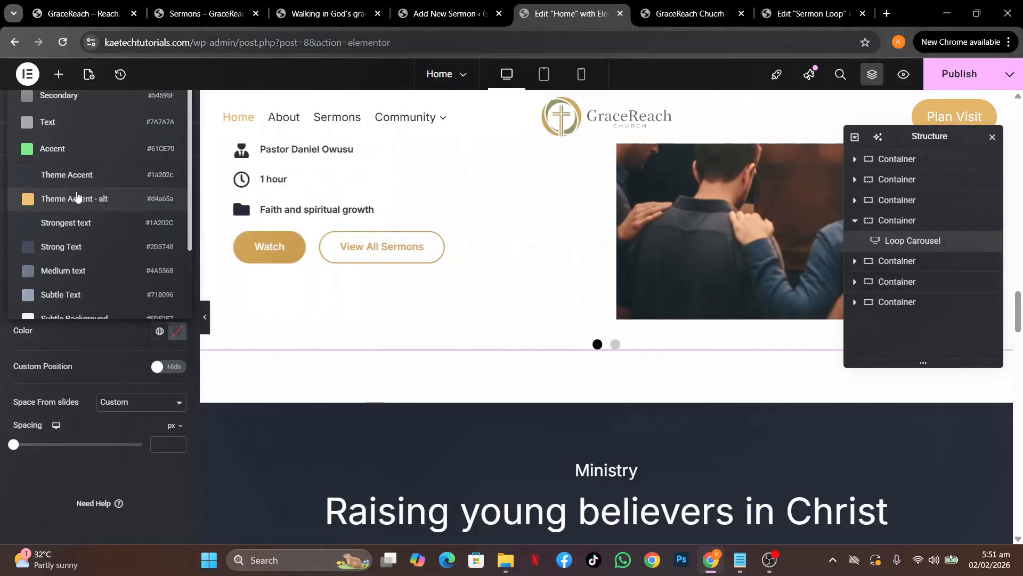
{"action": "scroll", "coordinate": [58, 277], "scroll_direction": "down", "scroll_amount": 3}
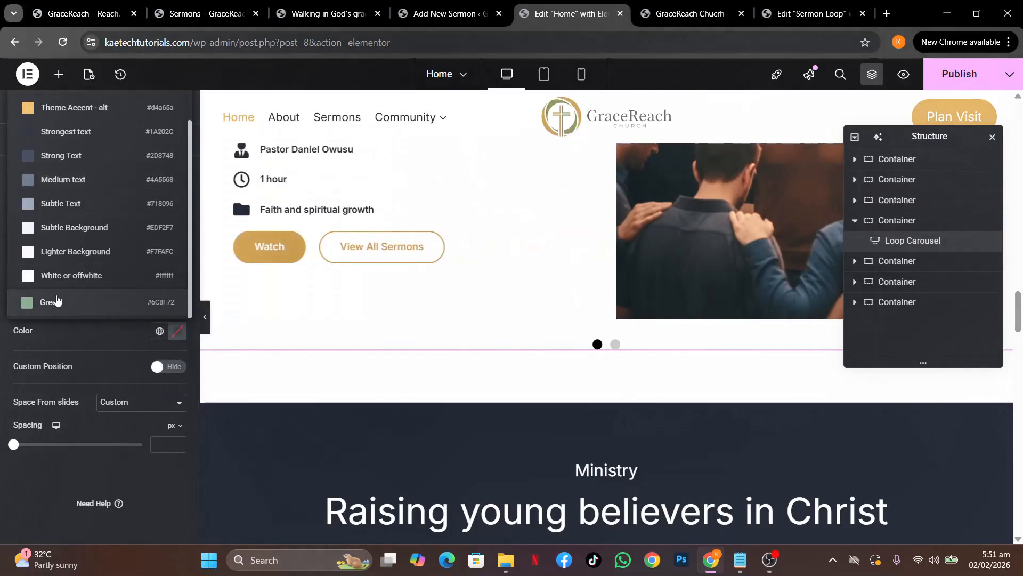
{"action": "left_click", "coordinate": [56, 301]}
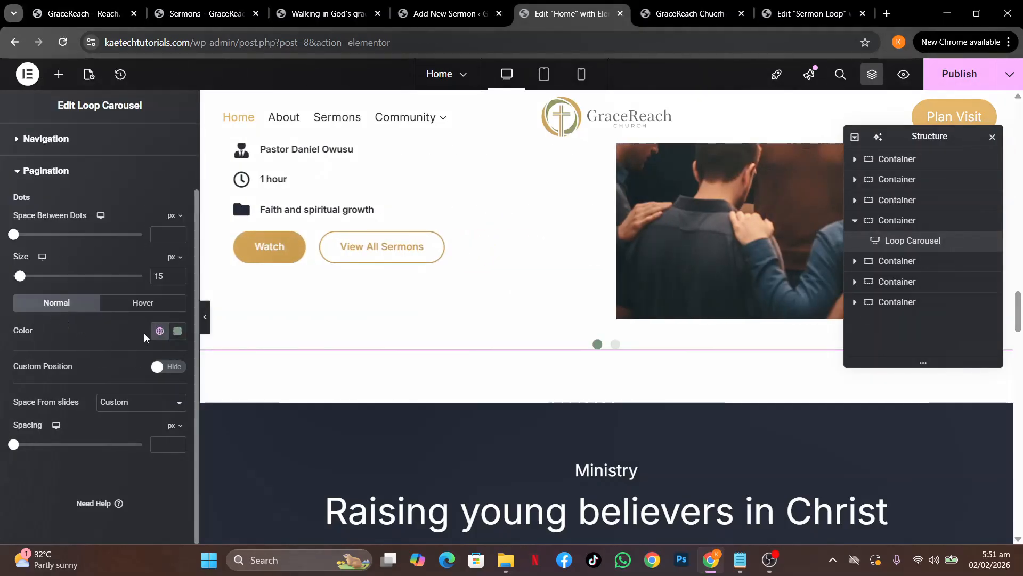
{"action": "left_click", "coordinate": [144, 305]}
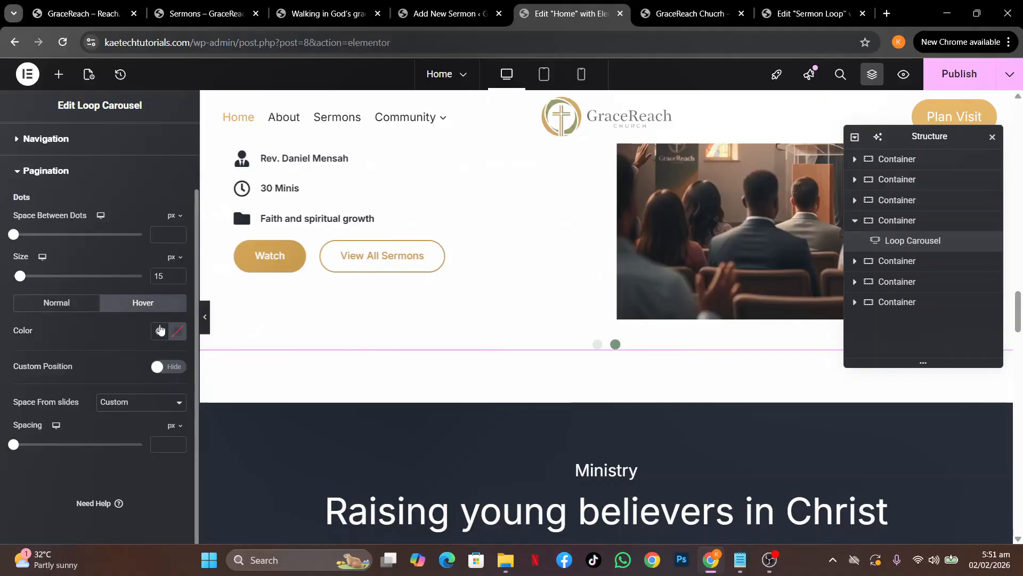
{"action": "left_click", "coordinate": [160, 331]}
{"action": "left_click", "coordinate": [64, 204]}
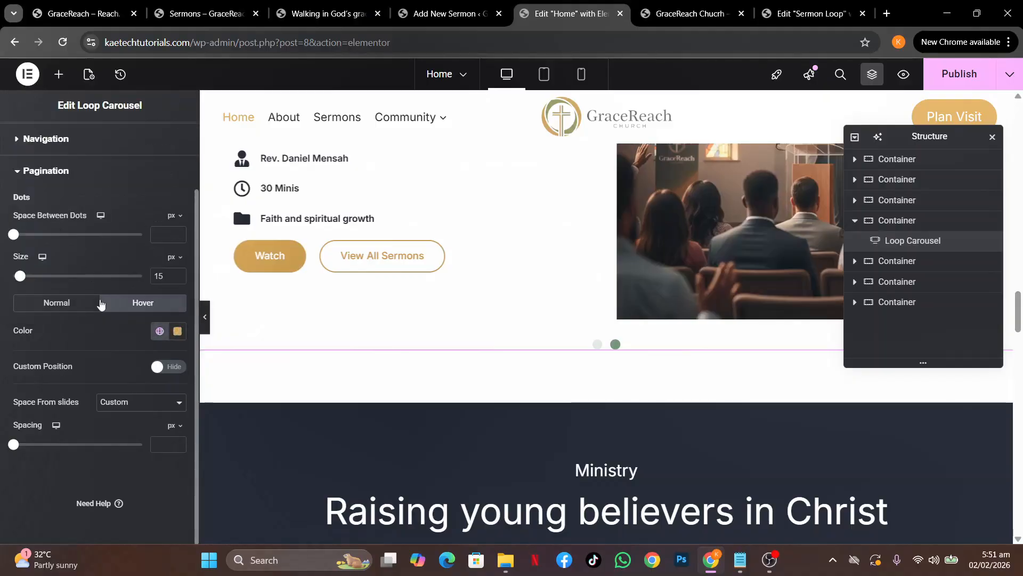
{"action": "scroll", "coordinate": [104, 340], "scroll_direction": "up", "scroll_amount": 2}
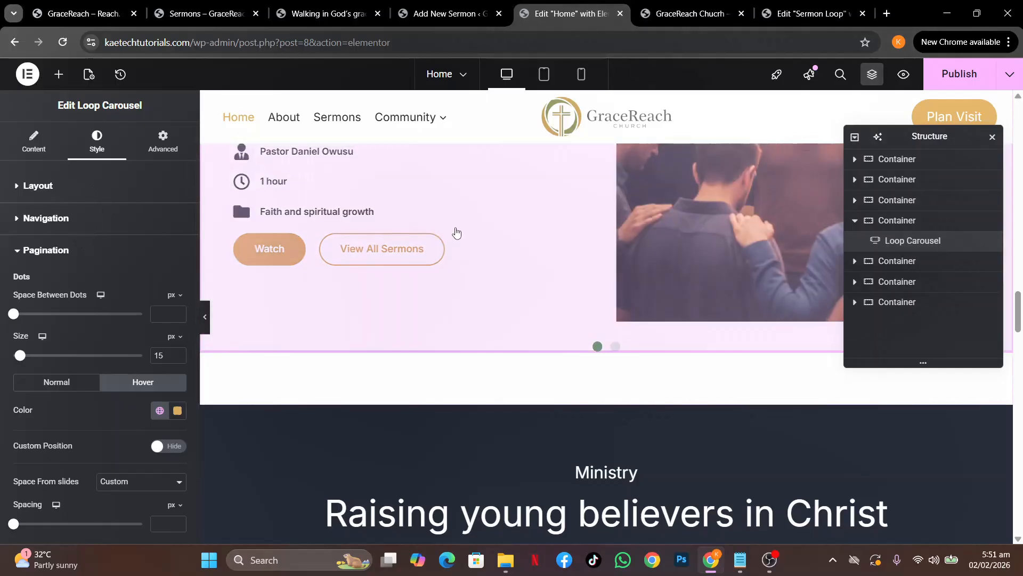
{"action": "scroll", "coordinate": [235, 215], "scroll_direction": "up", "scroll_amount": 3}
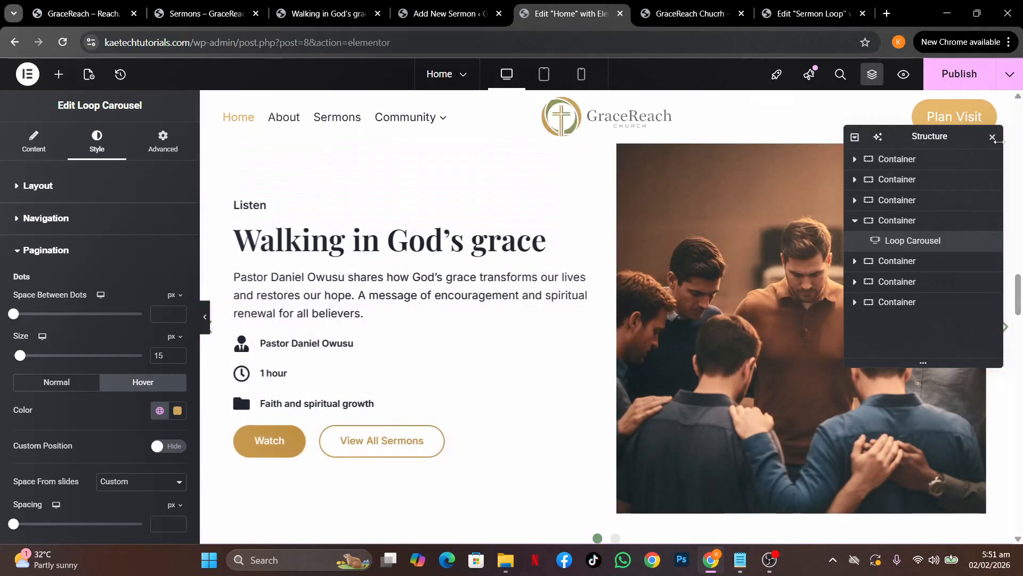
{"action": "left_click", "coordinate": [993, 137]}
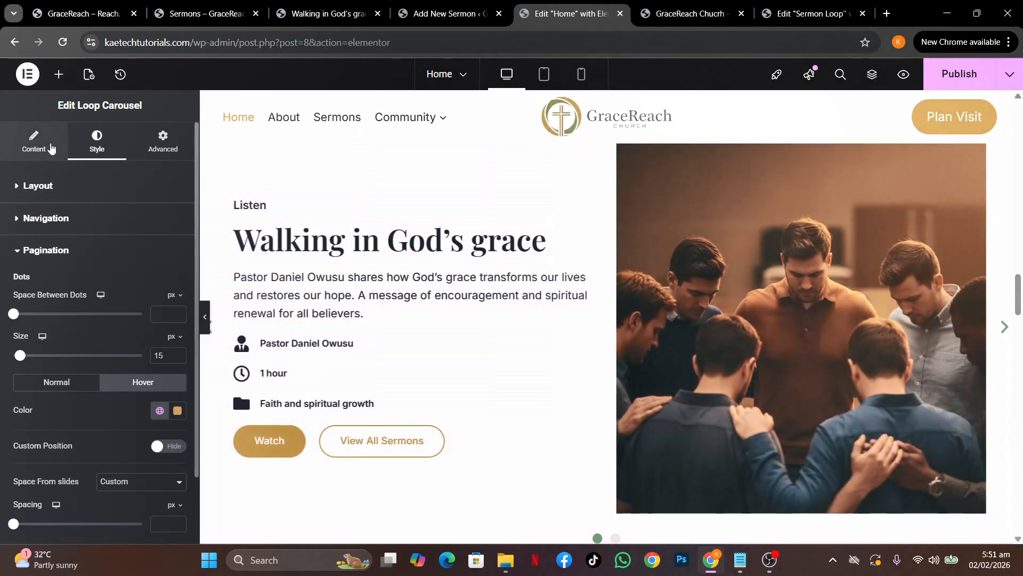
Hide the home carousel's navigation arrows
{"action": "left_click", "coordinate": [49, 148]}
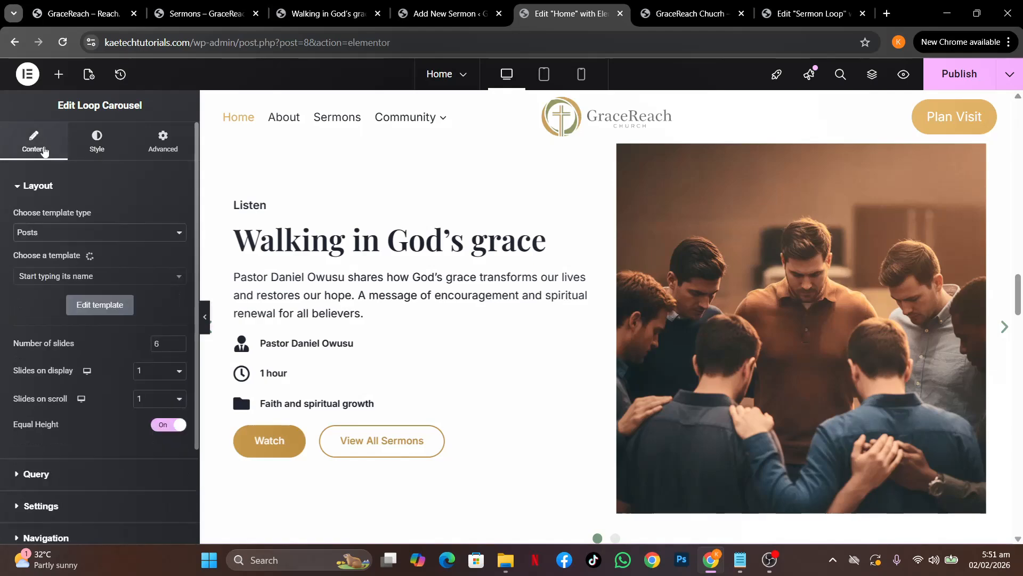
{"action": "scroll", "coordinate": [67, 304], "scroll_direction": "down", "scroll_amount": 3}
{"action": "left_click", "coordinate": [53, 417]}
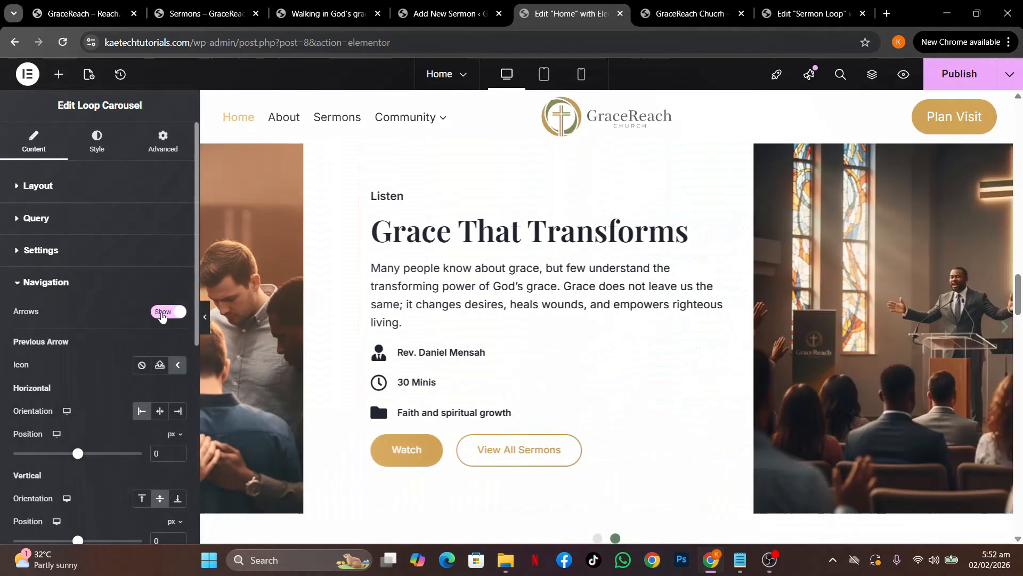
{"action": "left_click", "coordinate": [157, 313]}
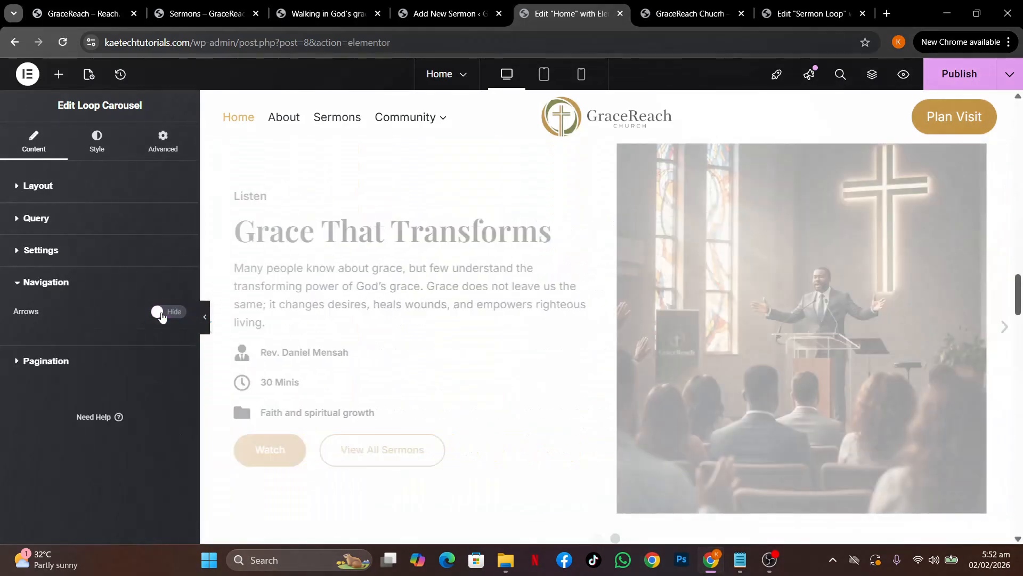
{"action": "left_click", "coordinate": [64, 290]}
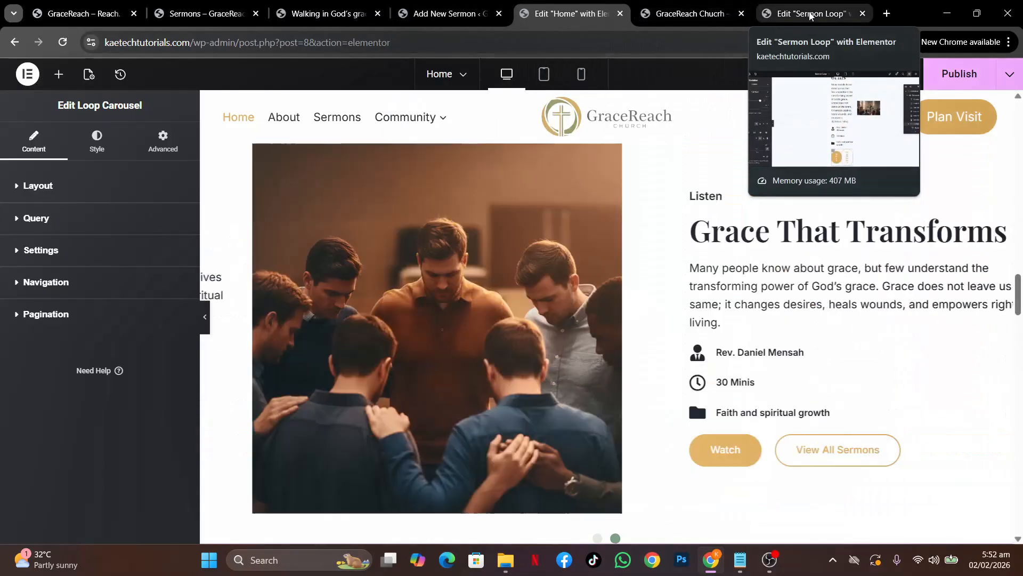
Set the Sermon Loop featured image width to 100% and publish the template
{"action": "left_click", "coordinate": [805, 13]}
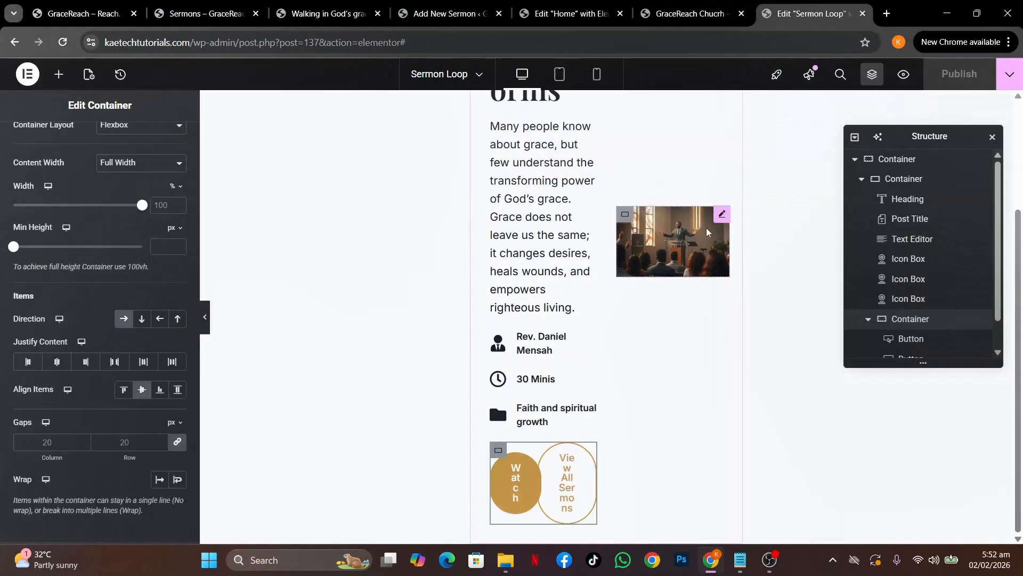
{"action": "left_click", "coordinate": [715, 213]}
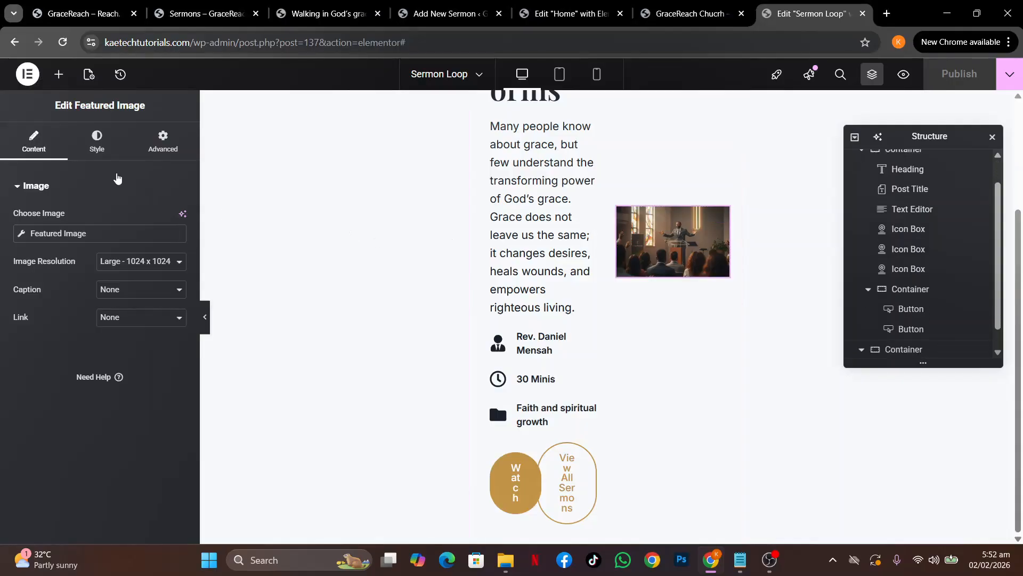
{"action": "left_click", "coordinate": [94, 153]}
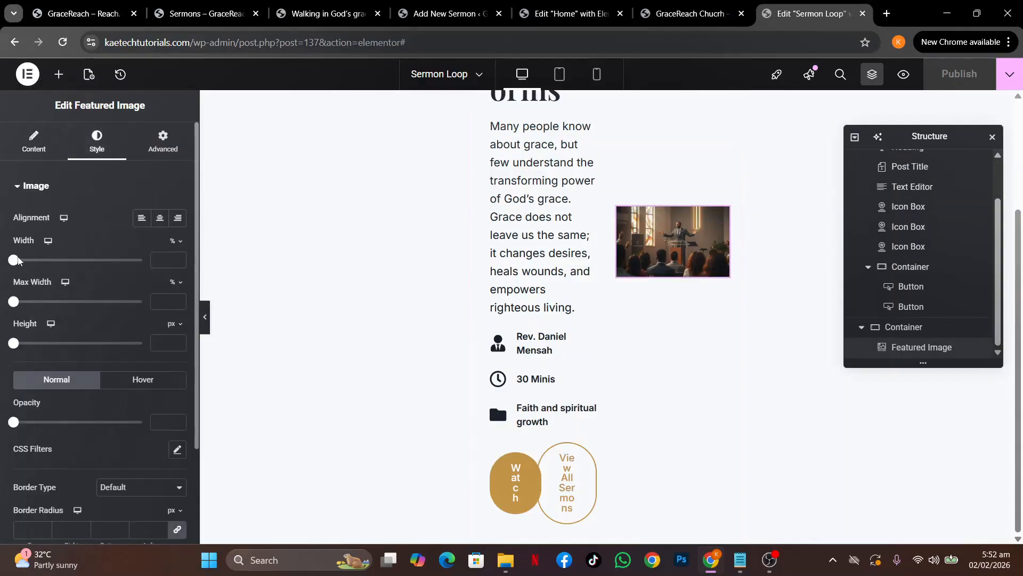
{"action": "left_click_drag", "start_coordinate": [18, 261], "coordinate": [209, 262]}
{"action": "left_click", "coordinate": [210, 262]}
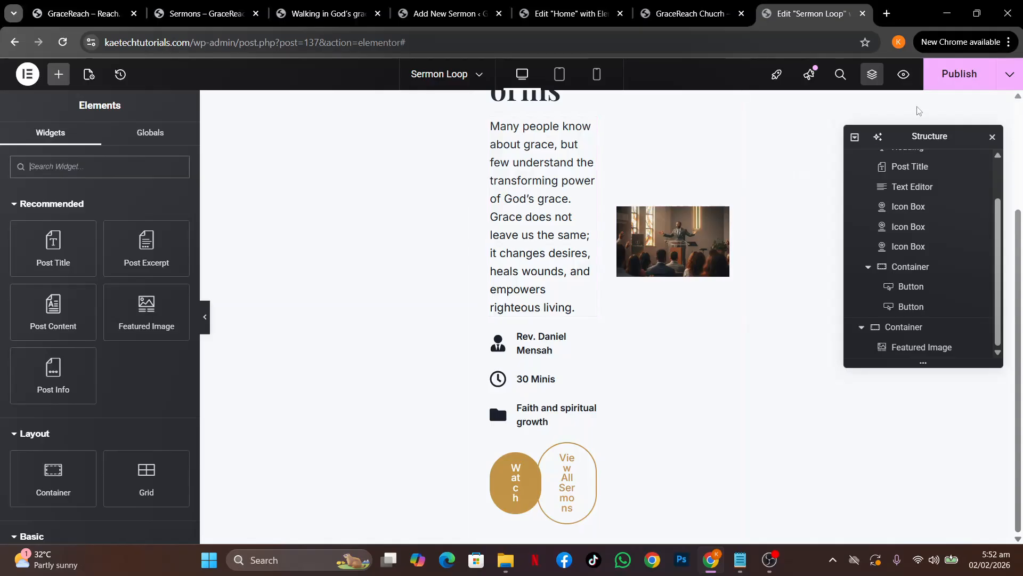
{"action": "left_click", "coordinate": [954, 85]}
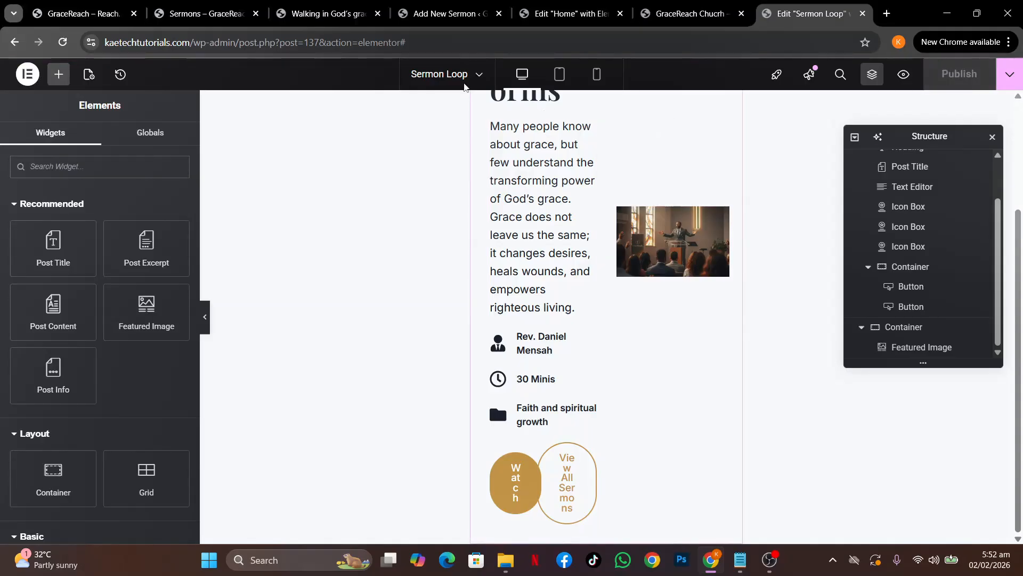
{"action": "left_click", "coordinate": [567, 13]}
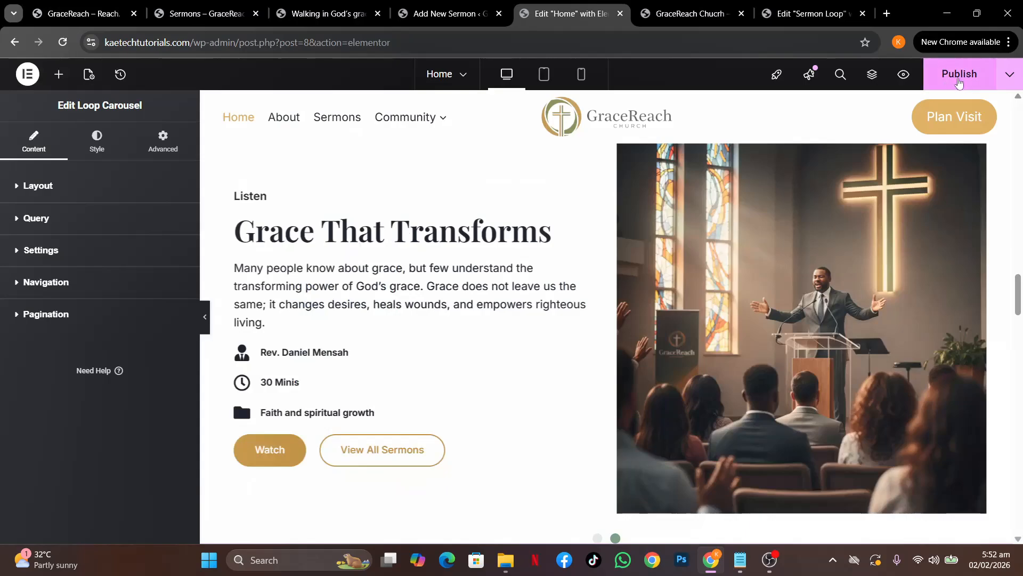
Publish the home page changes and reload the live home page
{"action": "left_click", "coordinate": [950, 79]}
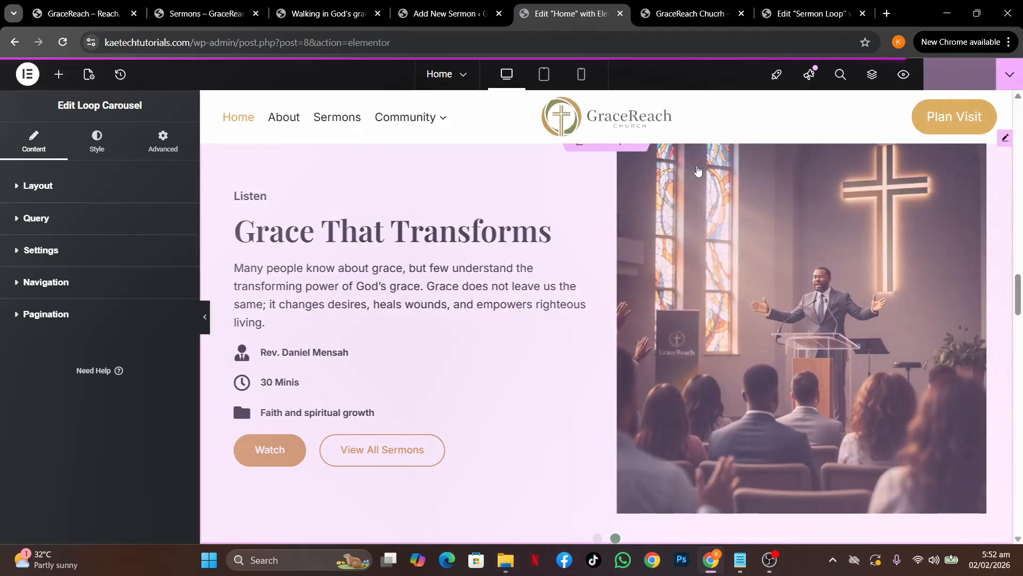
{"action": "left_click", "coordinate": [688, 13]}
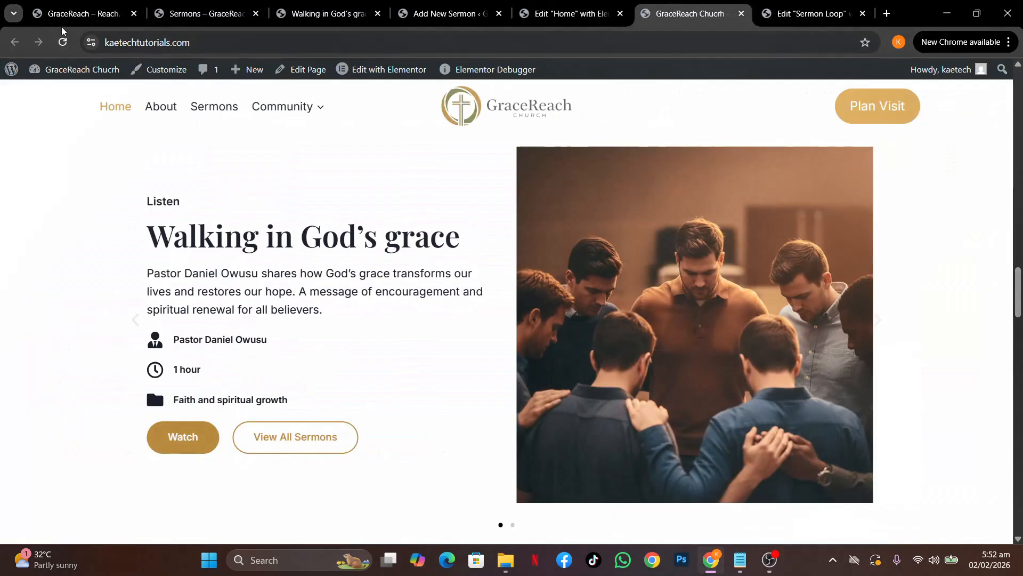
{"action": "left_click", "coordinate": [62, 42]}
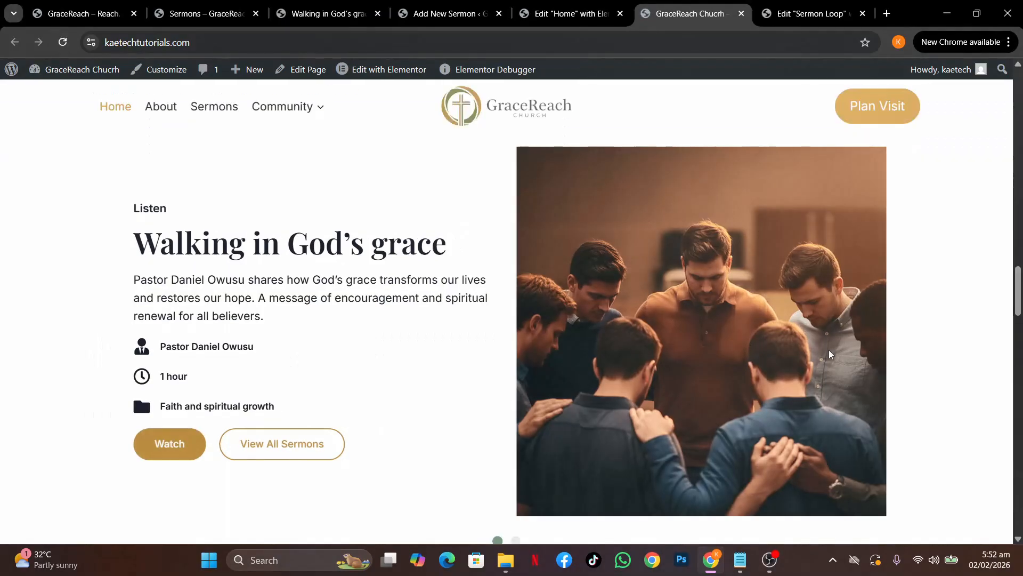
Scroll to the sermon carousel and flip it to the second sermon slide
{"action": "scroll", "coordinate": [830, 349], "scroll_direction": "down", "scroll_amount": 3}
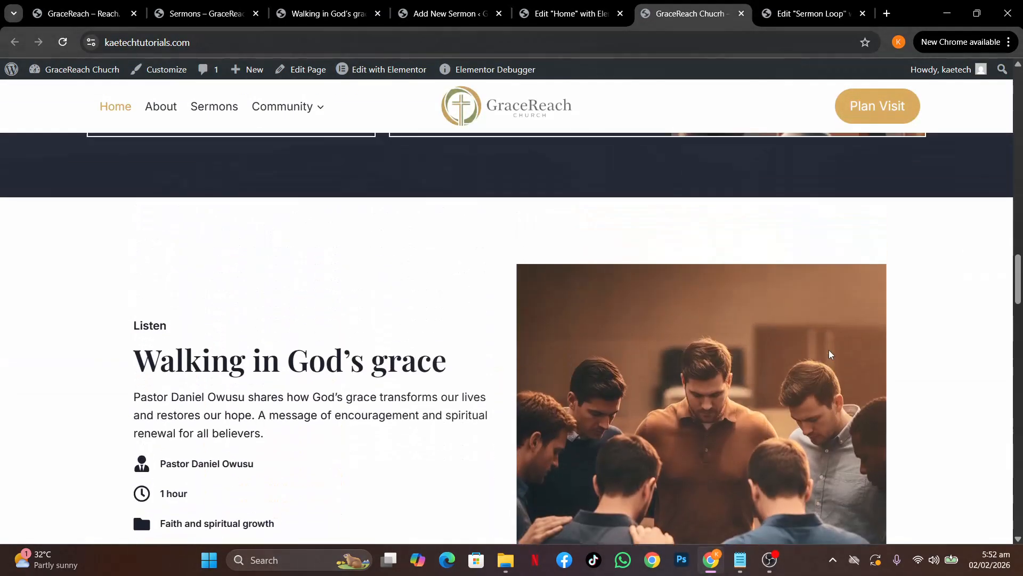
{"action": "scroll", "coordinate": [831, 355], "scroll_direction": "down", "scroll_amount": 5}
{"action": "scroll", "coordinate": [829, 355], "scroll_direction": "up", "scroll_amount": 4}
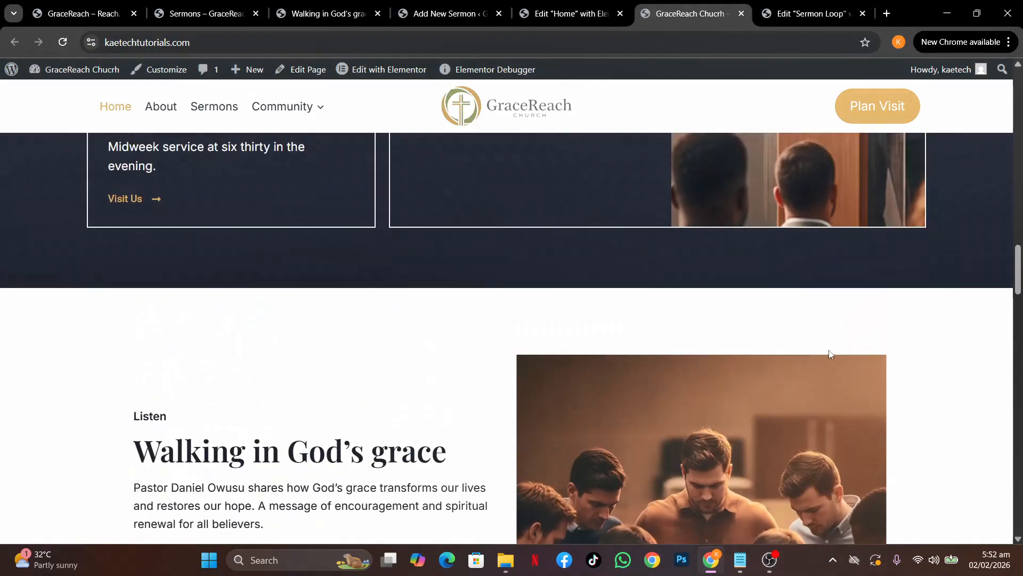
{"action": "scroll", "coordinate": [829, 354], "scroll_direction": "down", "scroll_amount": 8}
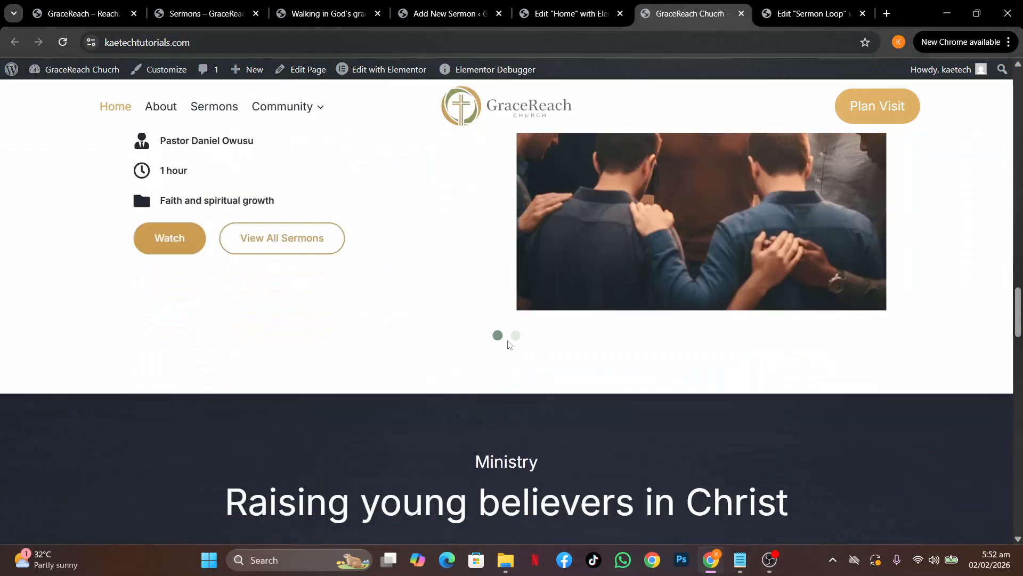
{"action": "left_click", "coordinate": [516, 336]}
{"action": "left_click", "coordinate": [498, 339]}
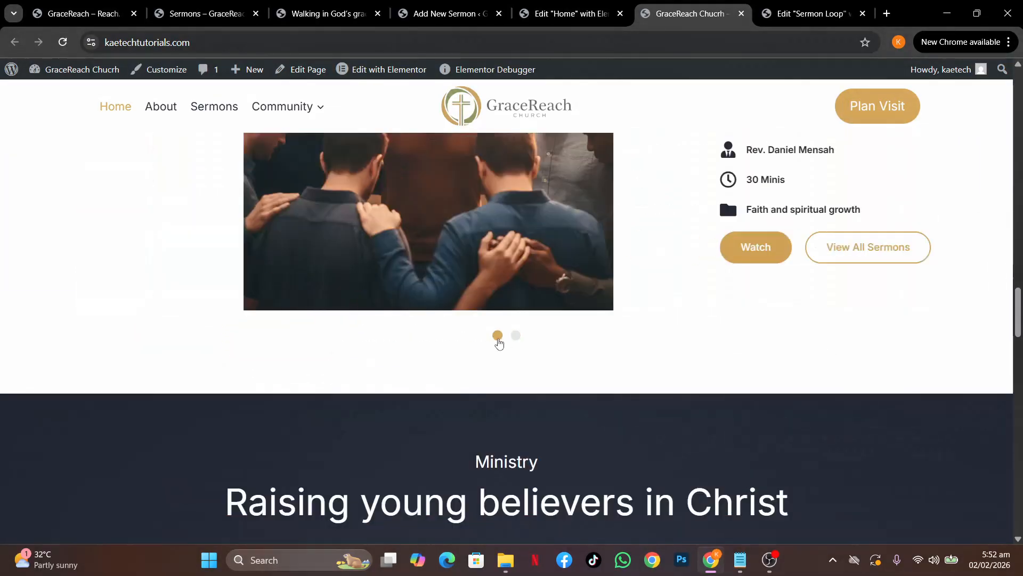
{"action": "left_click", "coordinate": [516, 335]}
Change the carousel's autoplay scroll speed from 5000 to 3000 ms and publish the home page
{"action": "left_click", "coordinate": [566, 13]}
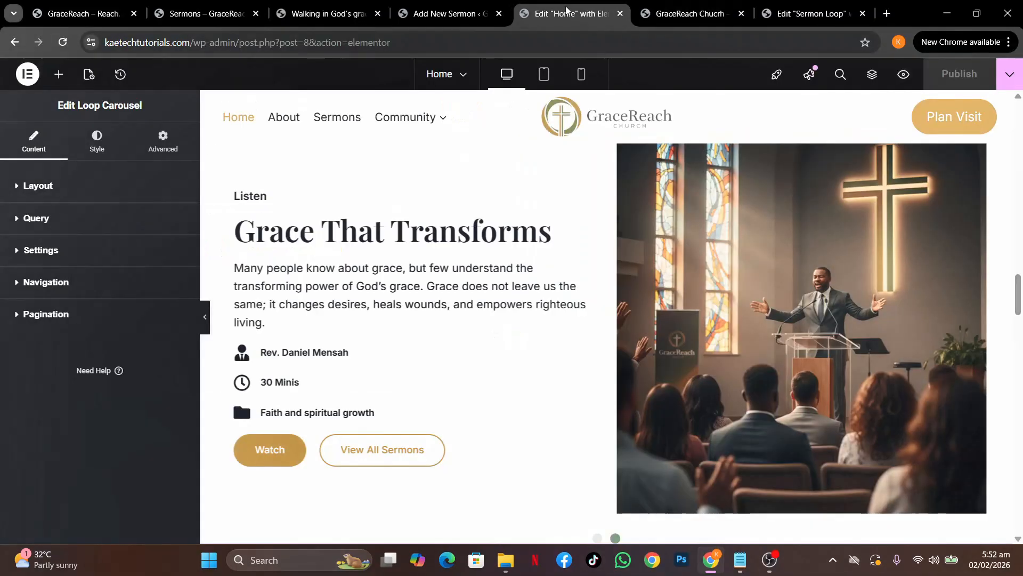
{"action": "left_click", "coordinate": [96, 187]}
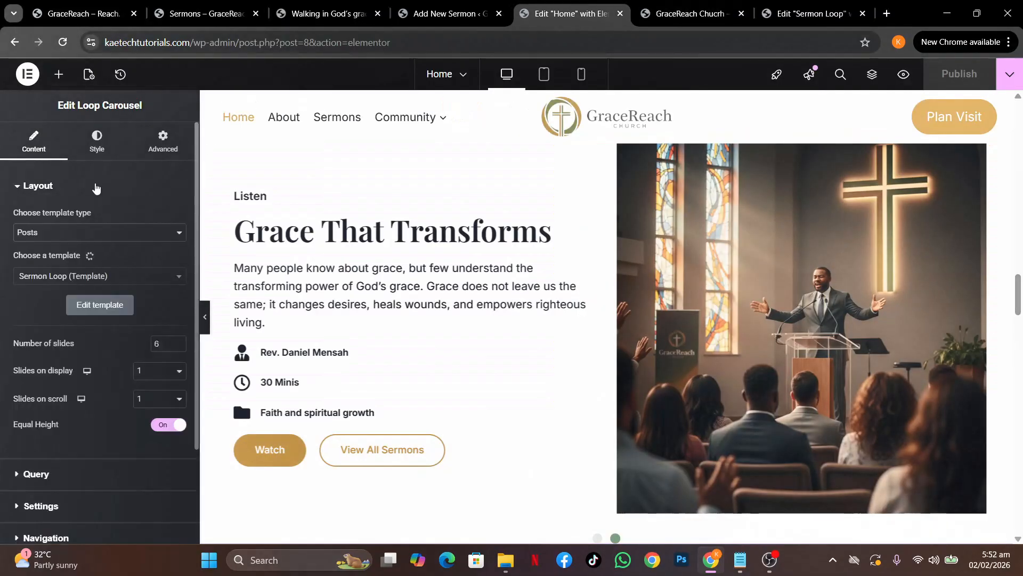
{"action": "scroll", "coordinate": [56, 388], "scroll_direction": "down", "scroll_amount": 2}
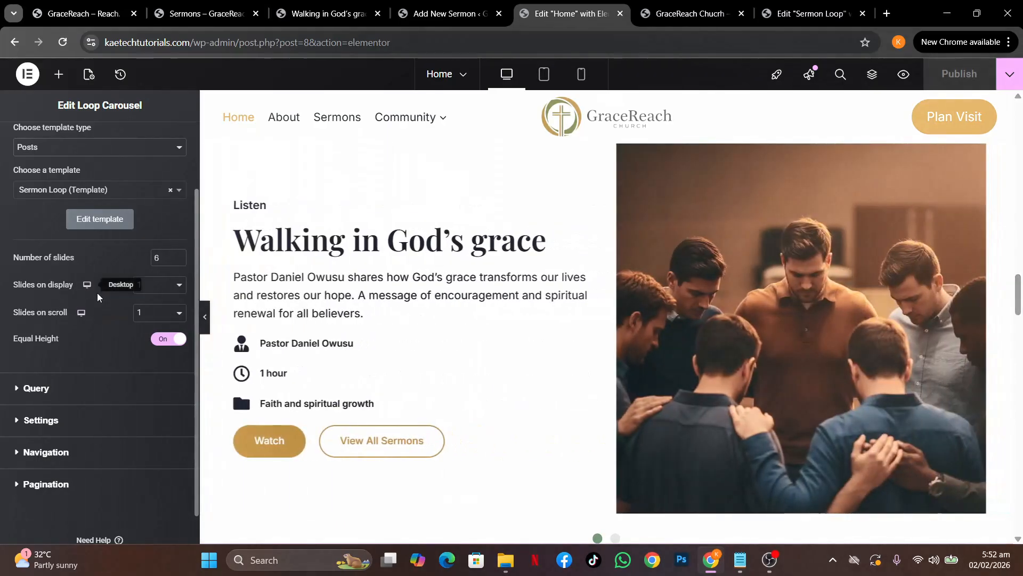
{"action": "left_click", "coordinate": [72, 388]}
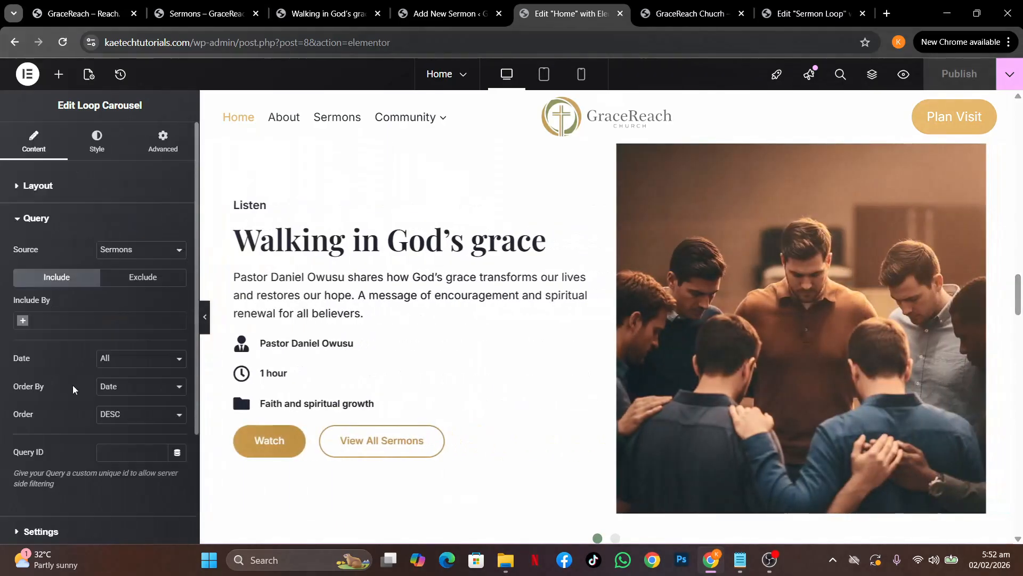
{"action": "scroll", "coordinate": [56, 392], "scroll_direction": "down", "scroll_amount": 3}
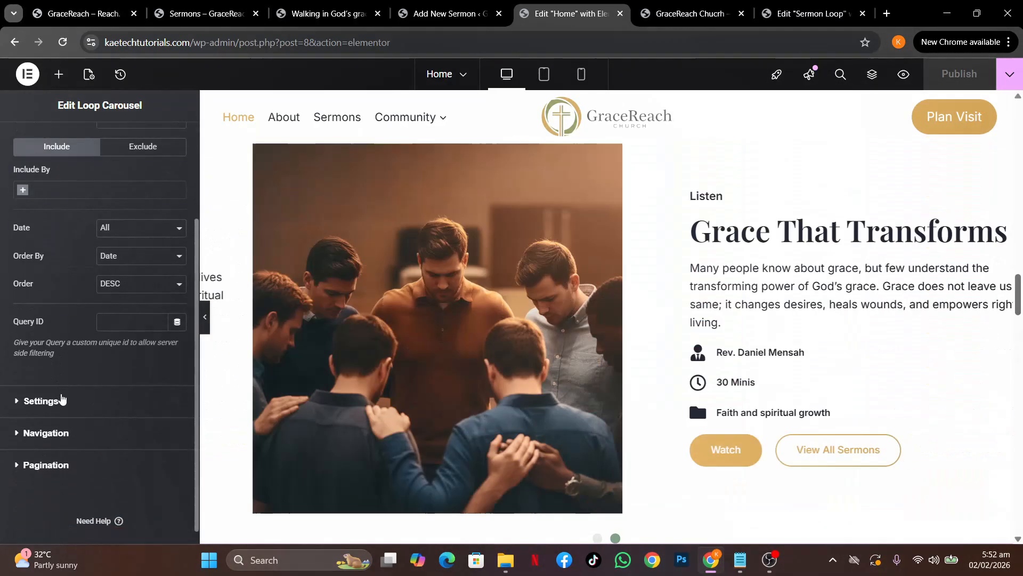
{"action": "left_click", "coordinate": [61, 399]}
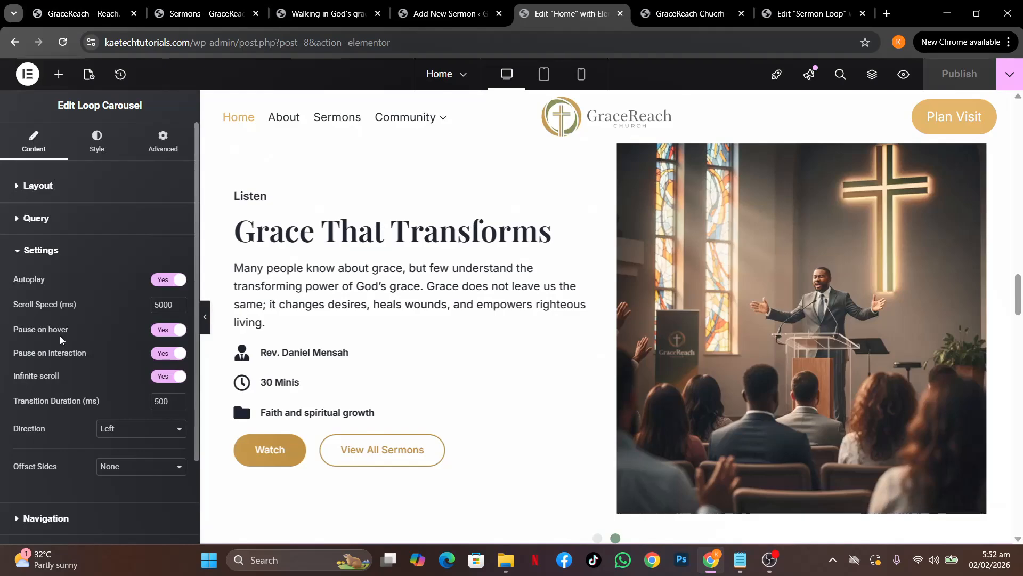
{"action": "scroll", "coordinate": [86, 381], "scroll_direction": "down", "scroll_amount": 1}
{"action": "scroll", "coordinate": [85, 380], "scroll_direction": "down", "scroll_amount": 1}
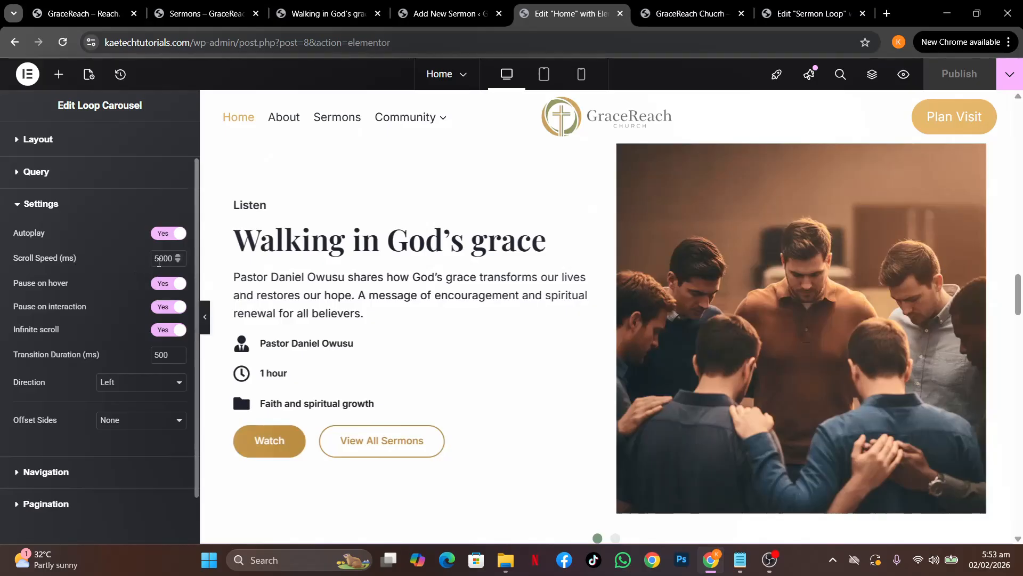
{"action": "left_click_drag", "start_coordinate": [158, 262], "coordinate": [154, 260]}
{"action": "type", "text": "1"}
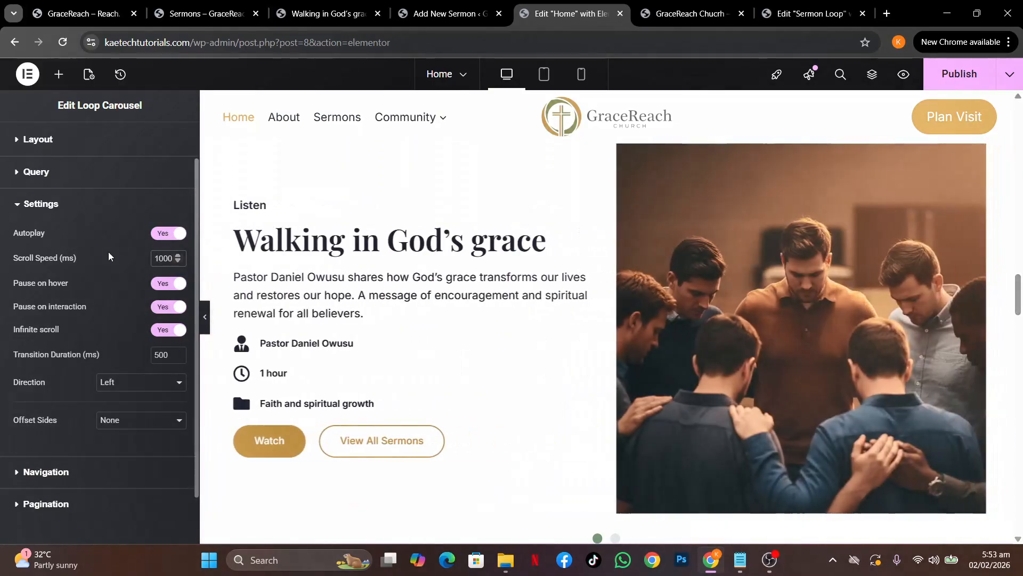
{"action": "key", "text": "BackSpace"}
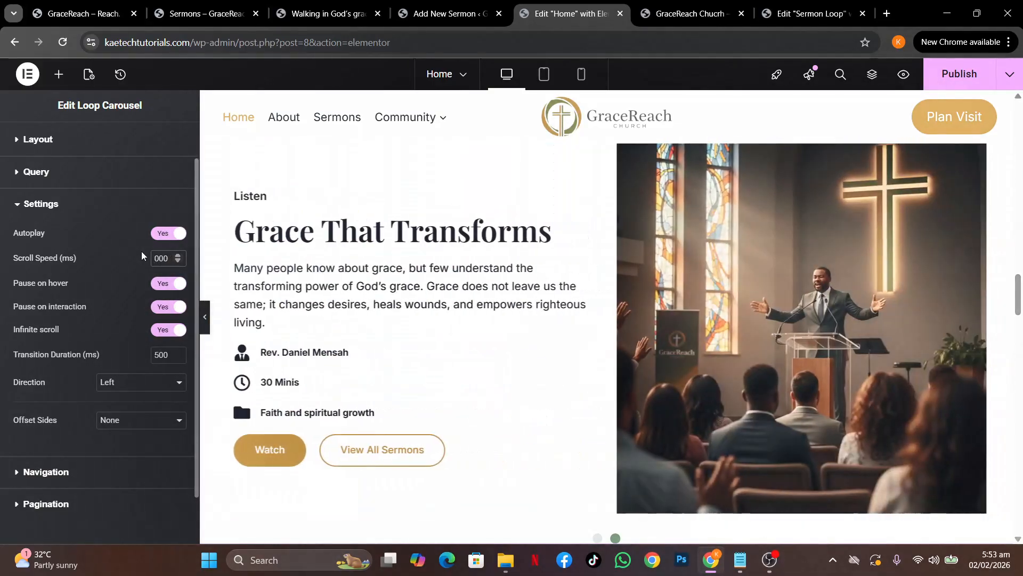
{"action": "type", "text": "3"}
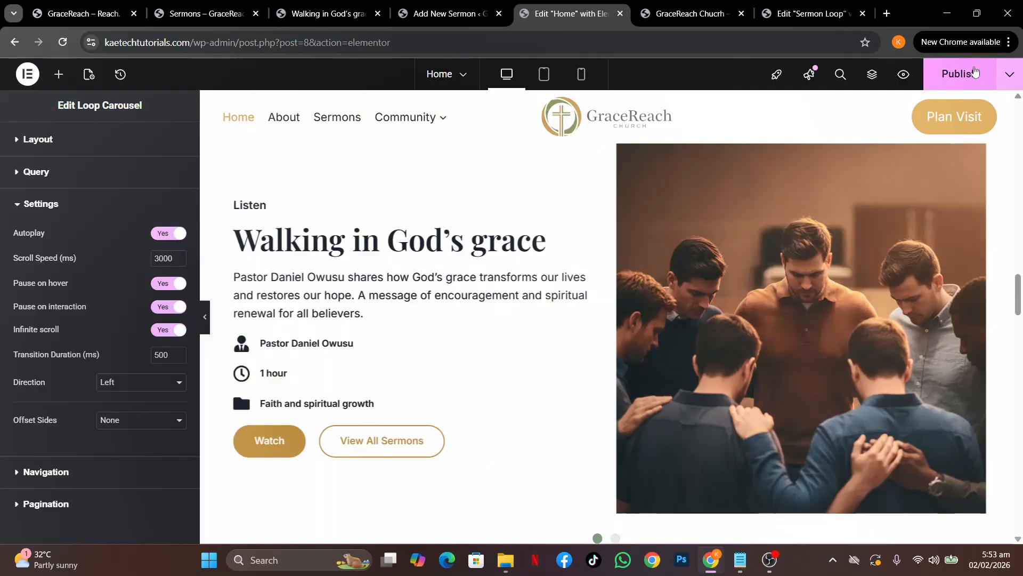
{"action": "left_click", "coordinate": [975, 74]}
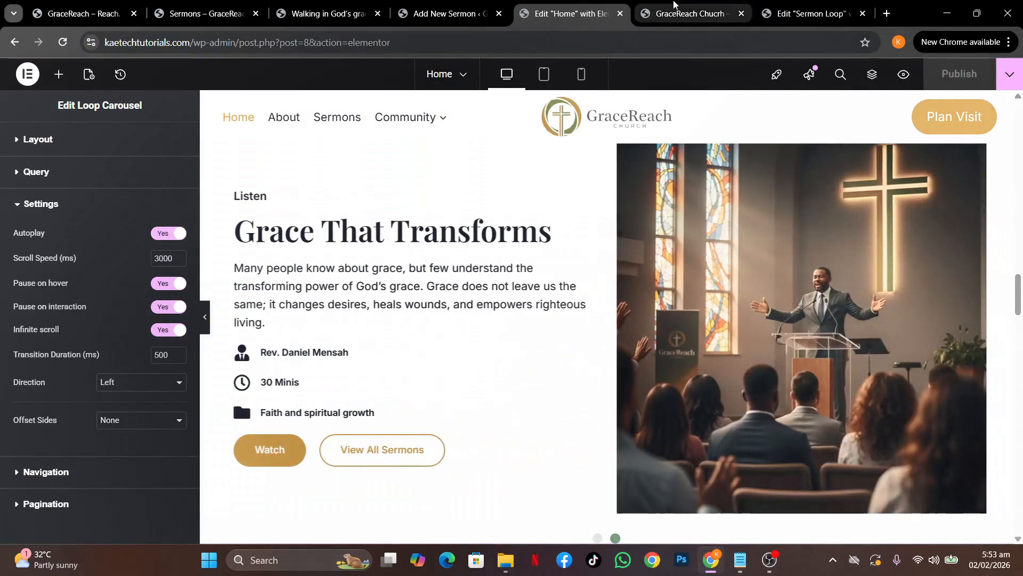
Reload the live home page and scroll down to check the carousel
{"action": "left_click", "coordinate": [684, 11]}
{"action": "left_click", "coordinate": [60, 39]}
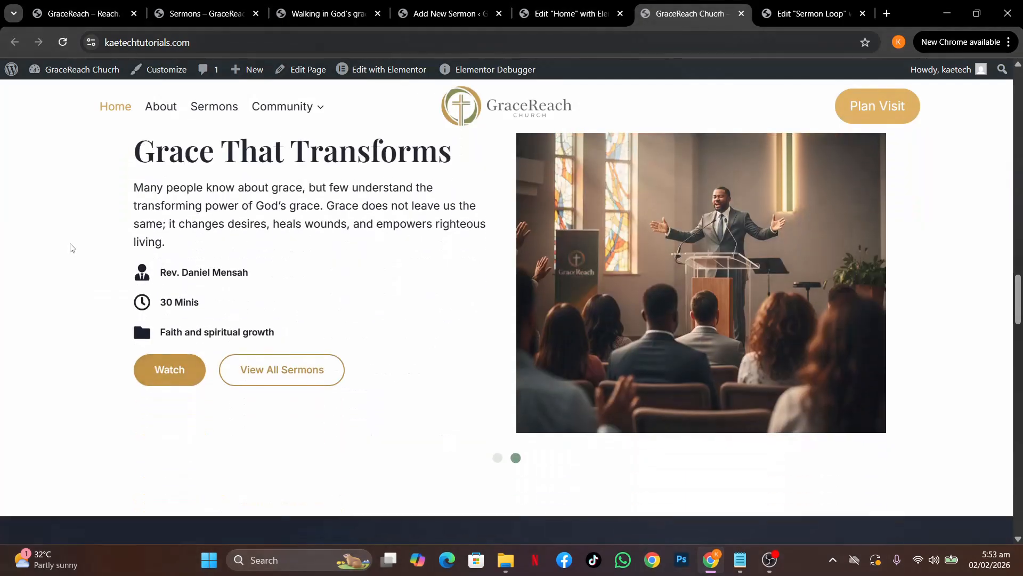
{"action": "scroll", "coordinate": [70, 247], "scroll_direction": "down", "scroll_amount": 12}
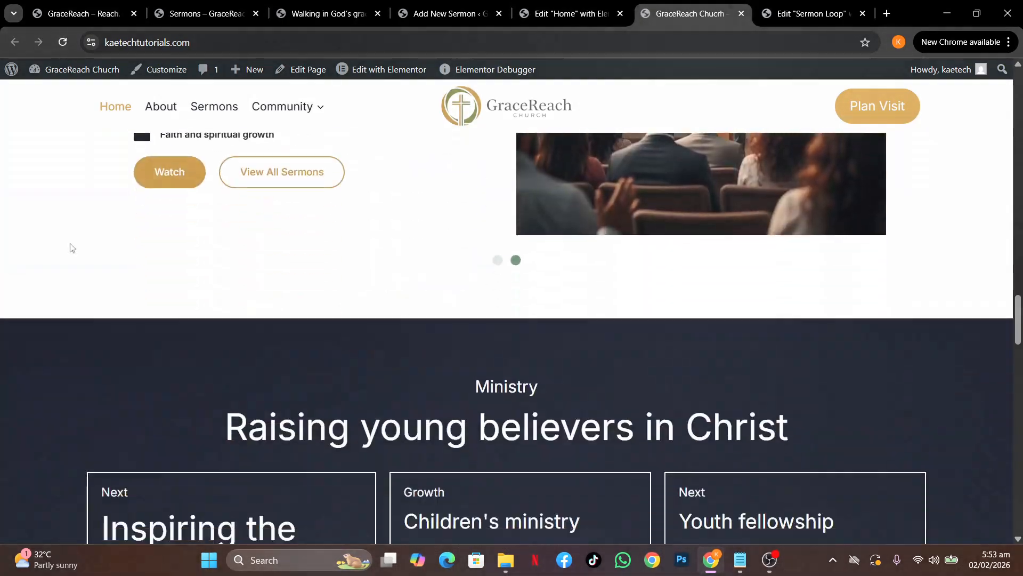
{"action": "scroll", "coordinate": [70, 247], "scroll_direction": "down", "scroll_amount": 10}
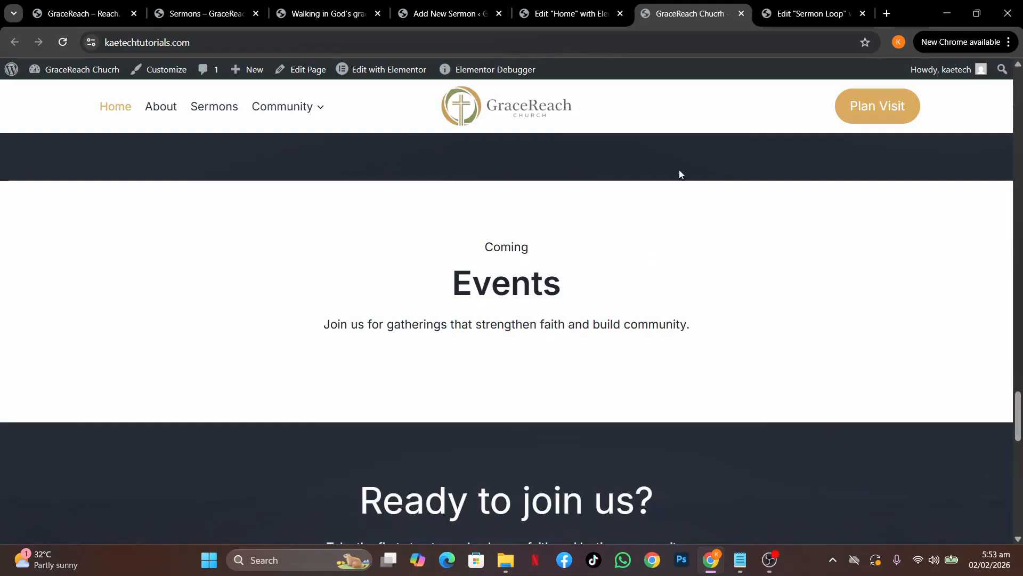
Close the Sermon Loop and Home Elementor editor tabs
{"action": "left_click", "coordinate": [811, 13]}
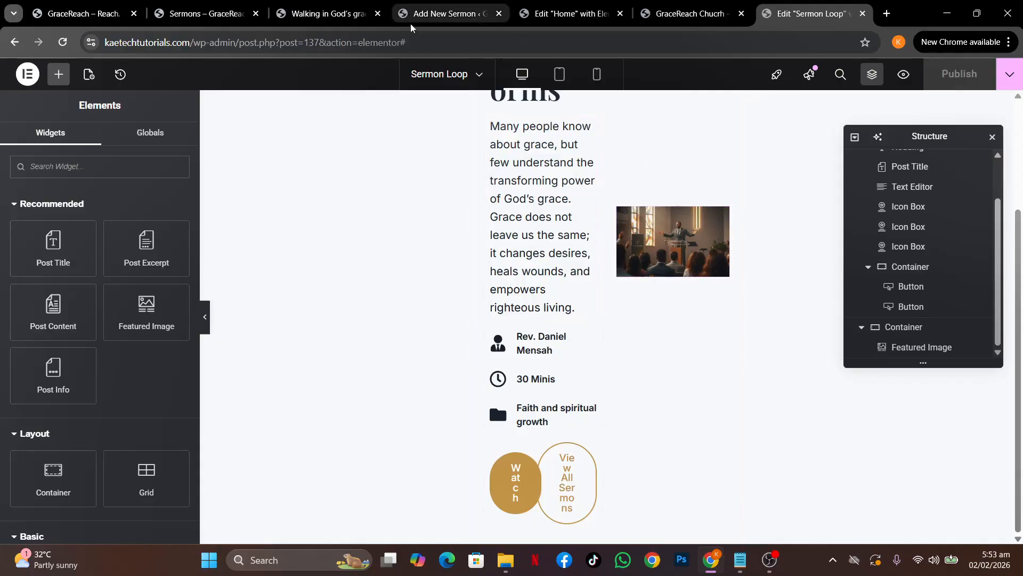
{"action": "left_click", "coordinate": [864, 13]}
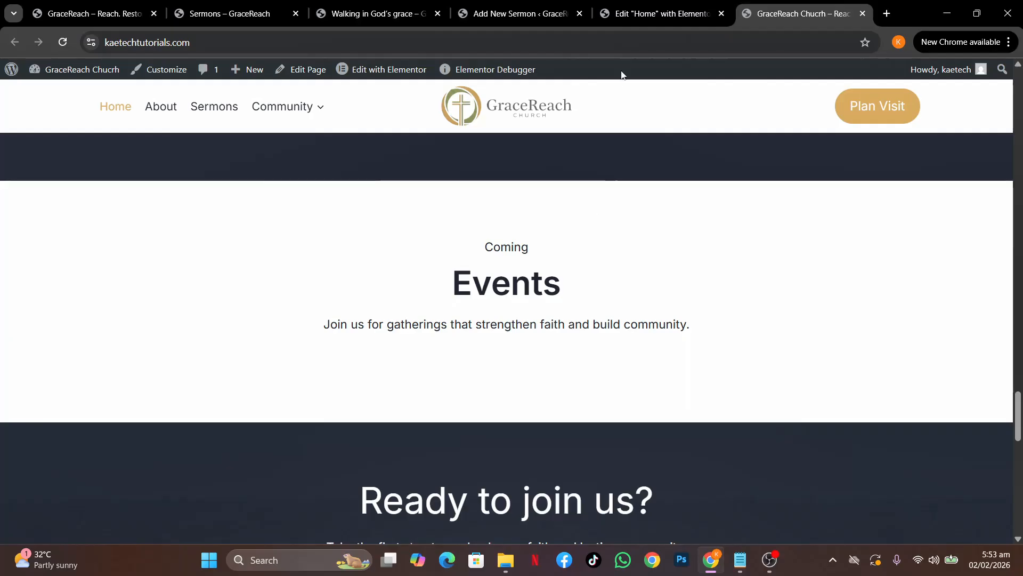
{"action": "left_click", "coordinate": [654, 14]}
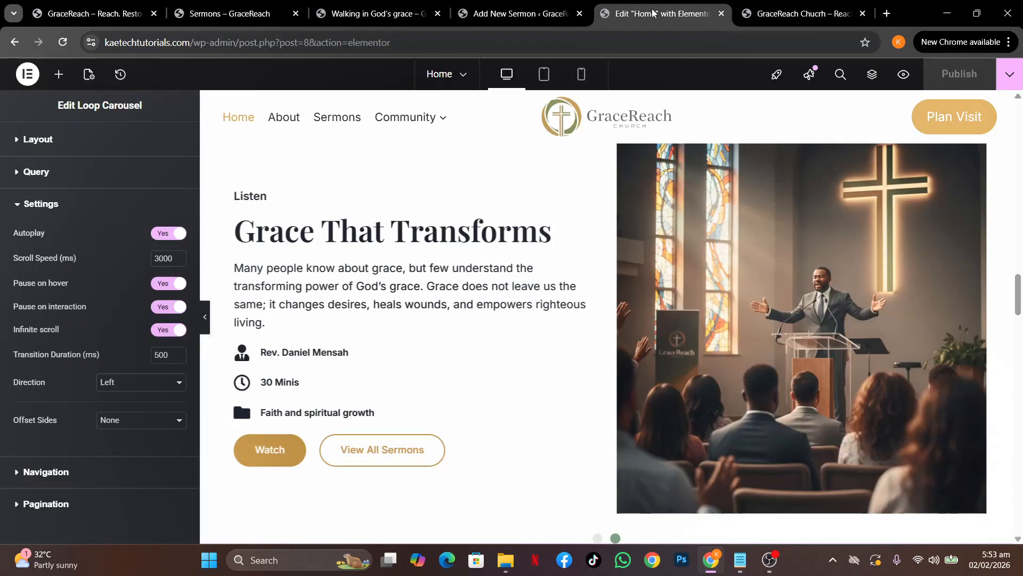
{"action": "left_click", "coordinate": [771, 13]}
{"action": "left_click", "coordinate": [686, 21]}
{"action": "left_click", "coordinate": [722, 13]}
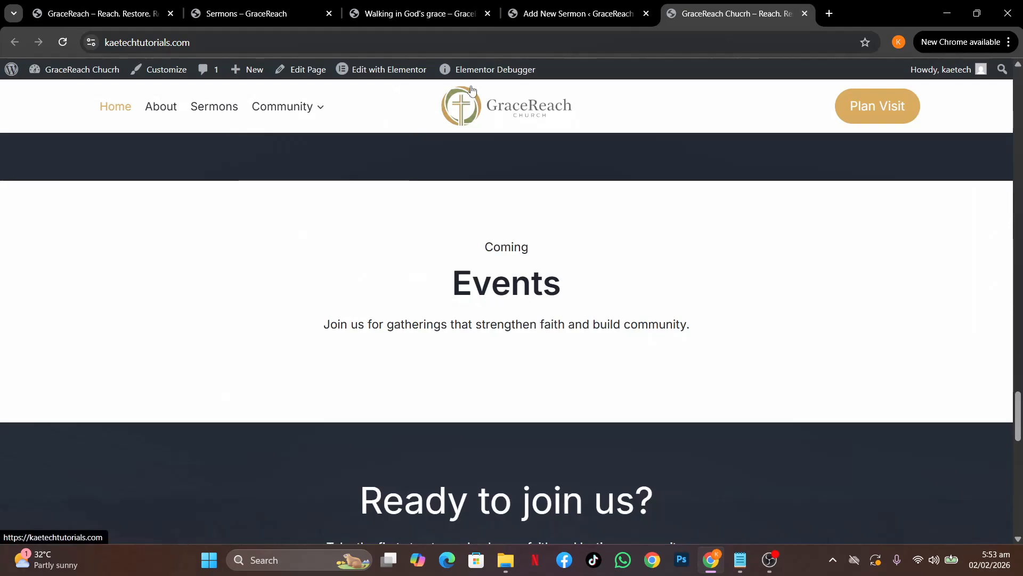
Close the reference site's Sermons page
{"action": "left_click", "coordinate": [581, 14]}
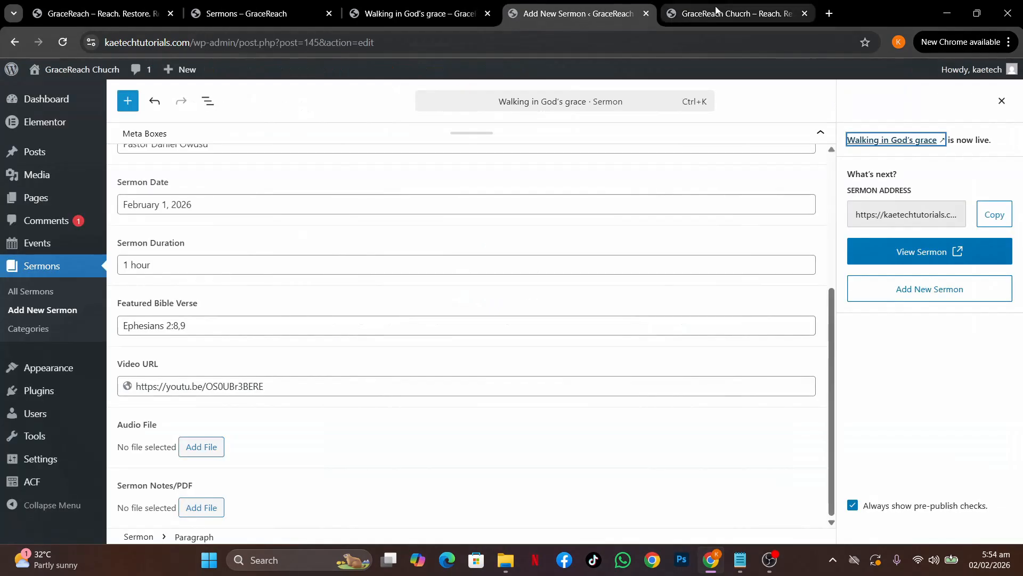
{"action": "left_click", "coordinate": [724, 11]}
{"action": "left_click", "coordinate": [572, 16]}
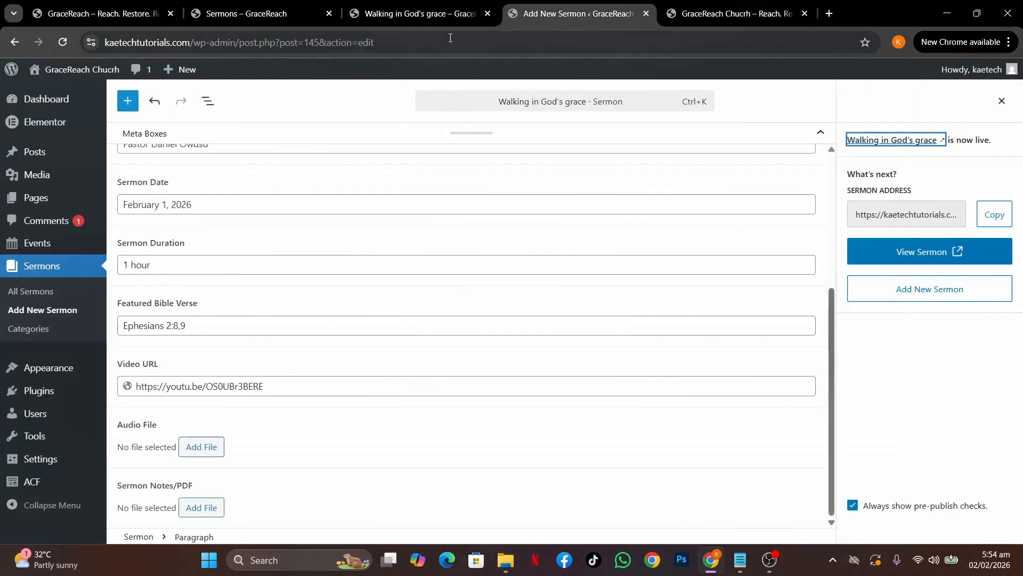
{"action": "left_click", "coordinate": [281, 15]}
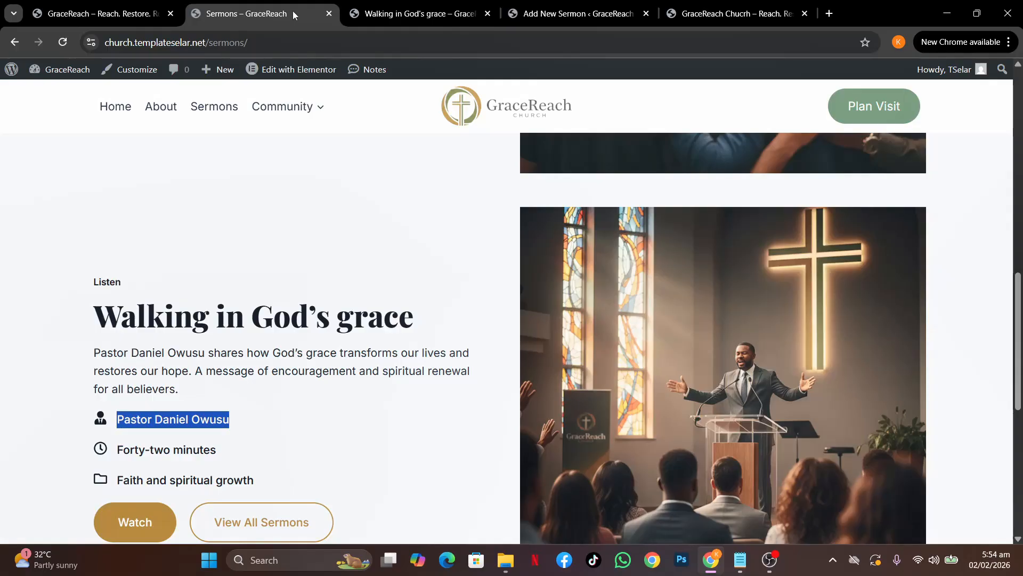
{"action": "left_click", "coordinate": [329, 14]}
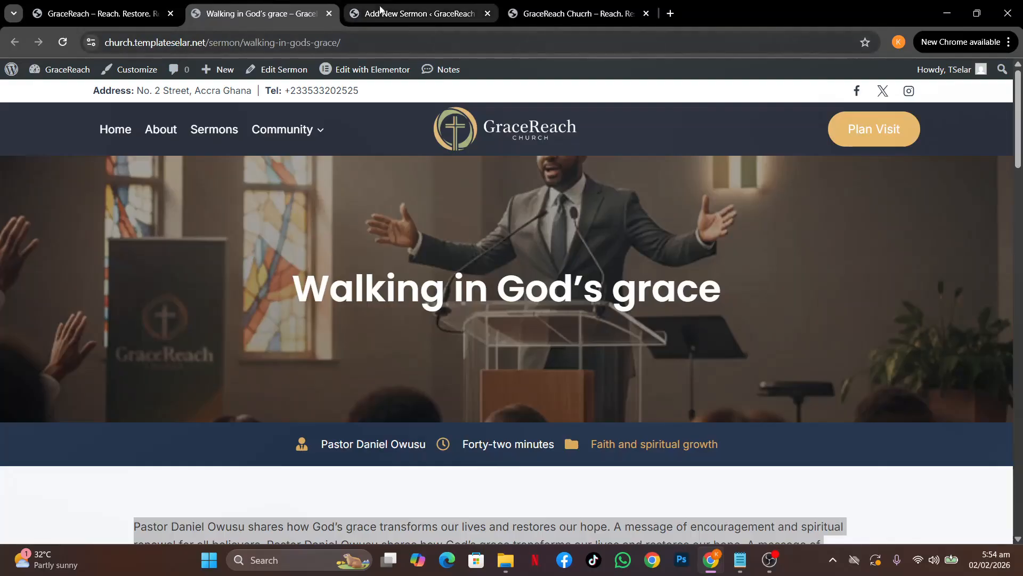
Open Elementor's Theme Builder in a new tab from the sermon editor
{"action": "left_click", "coordinate": [402, 11]}
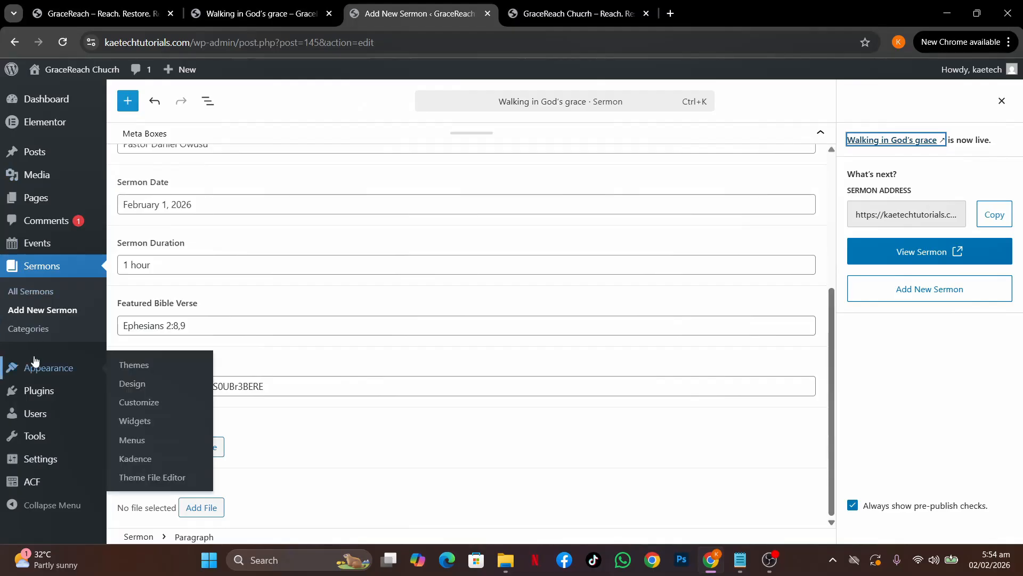
{"action": "mouse_move", "coordinate": [53, 122]}
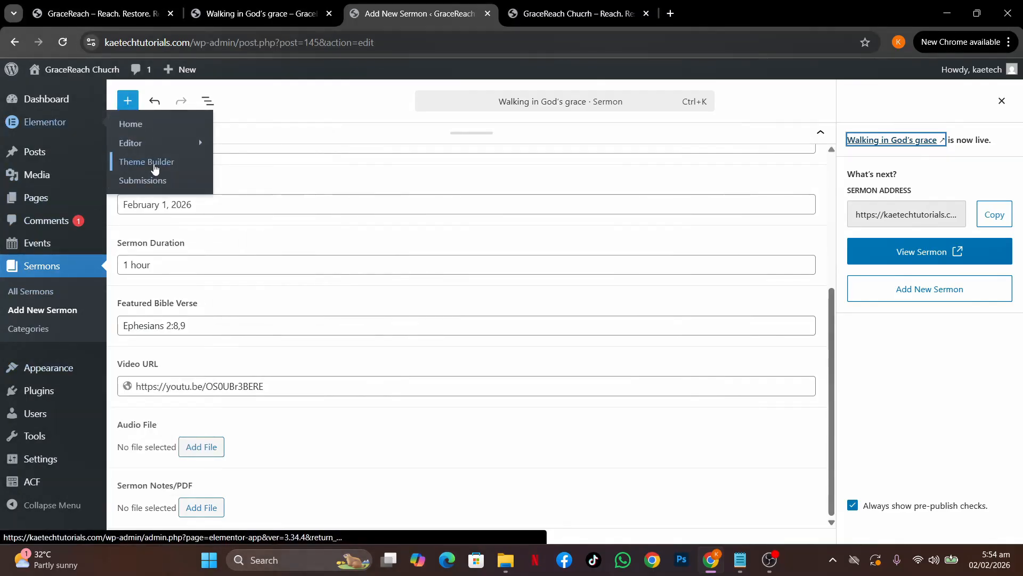
{"action": "middle_click", "coordinate": [154, 168]}
Start a new Loop Item template from the Theme Builder's loop item list
{"action": "left_click", "coordinate": [581, 4]}
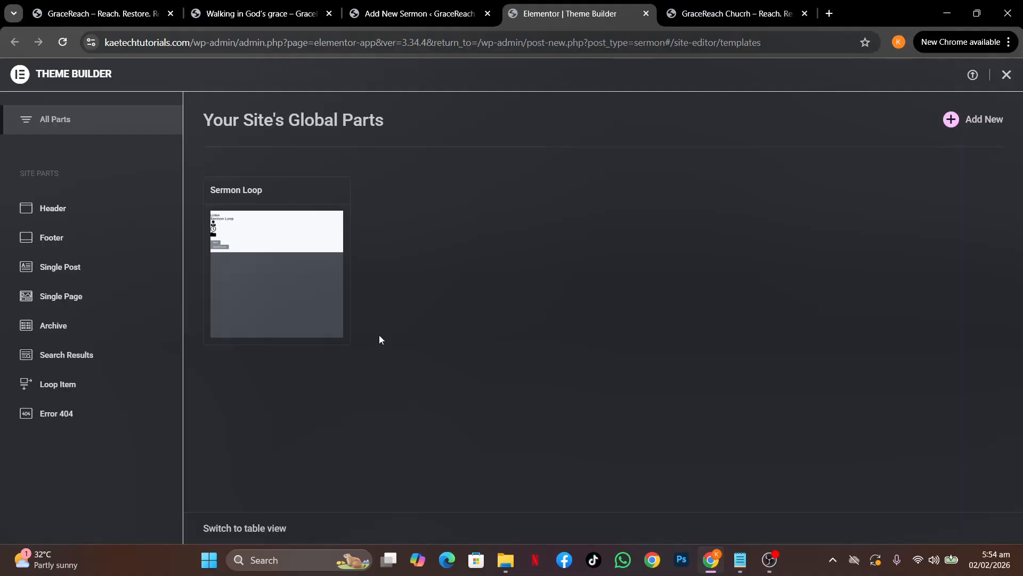
{"action": "left_click", "coordinate": [64, 386]}
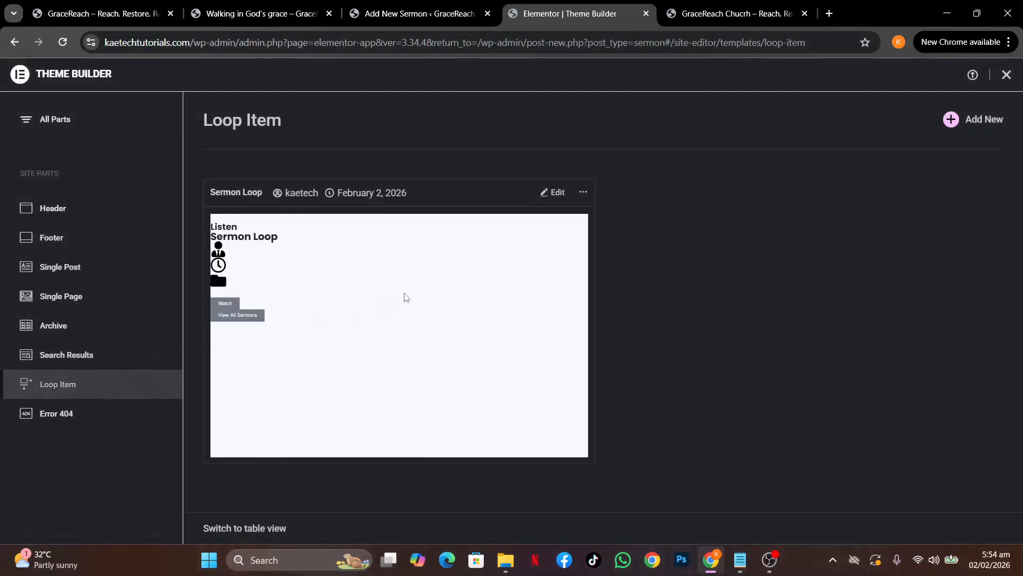
{"action": "left_click", "coordinate": [981, 121]}
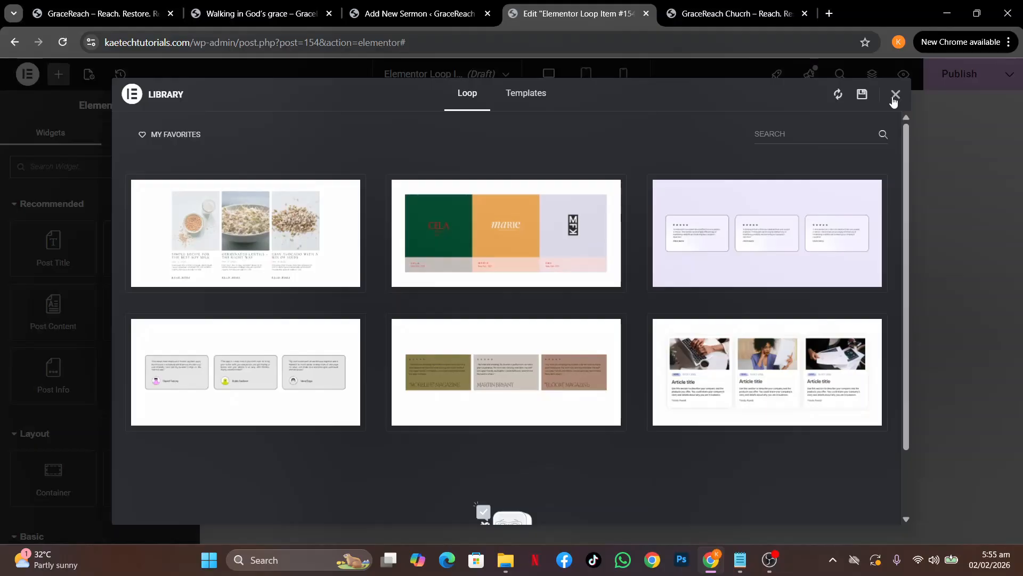
Try inserting the article-card loop design, then dismiss the template library sign-up prompt
{"action": "mouse_move", "coordinate": [813, 282]}
{"action": "mouse_move", "coordinate": [776, 380]}
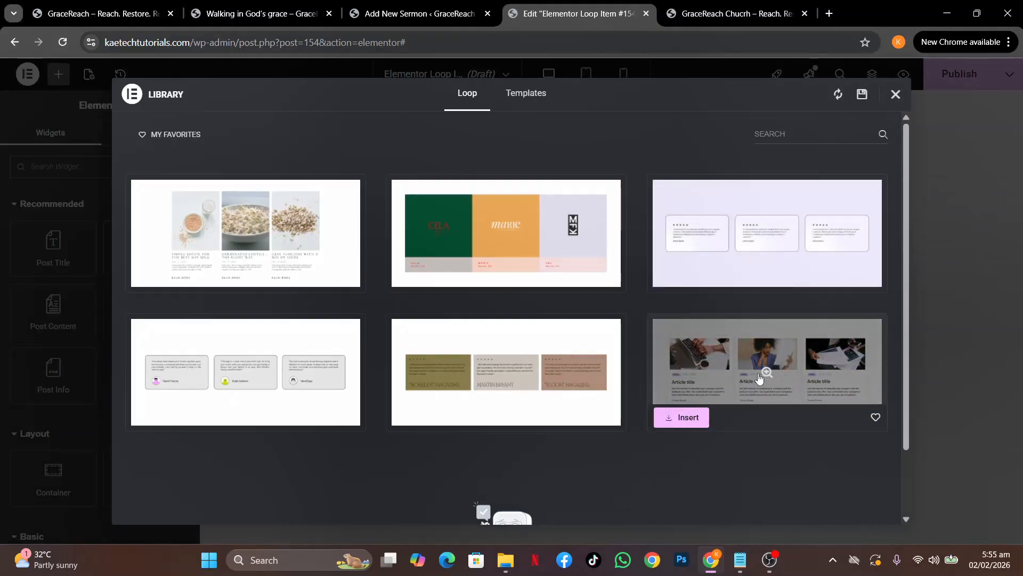
{"action": "left_click", "coordinate": [685, 421]}
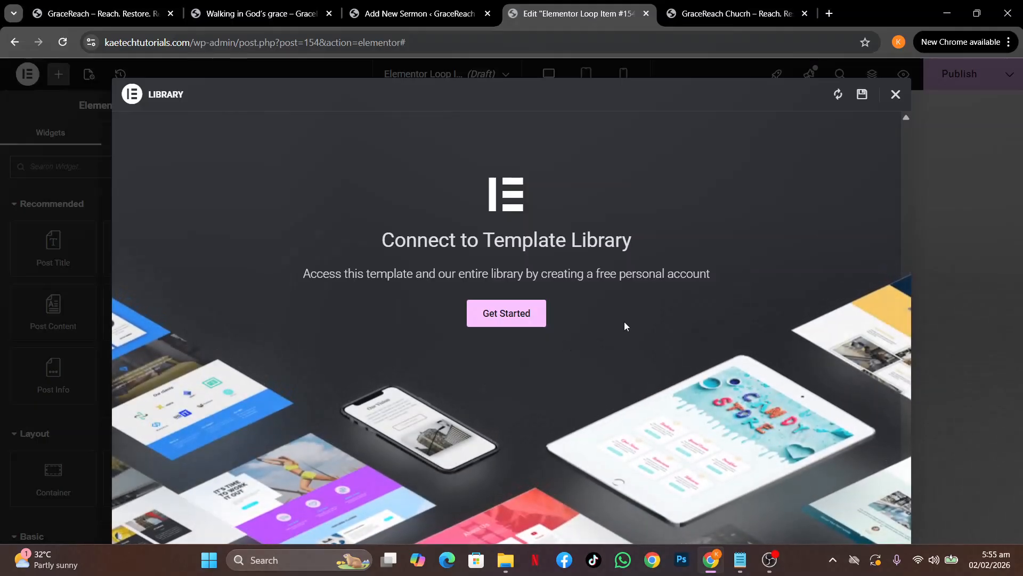
{"action": "left_click", "coordinate": [896, 94]}
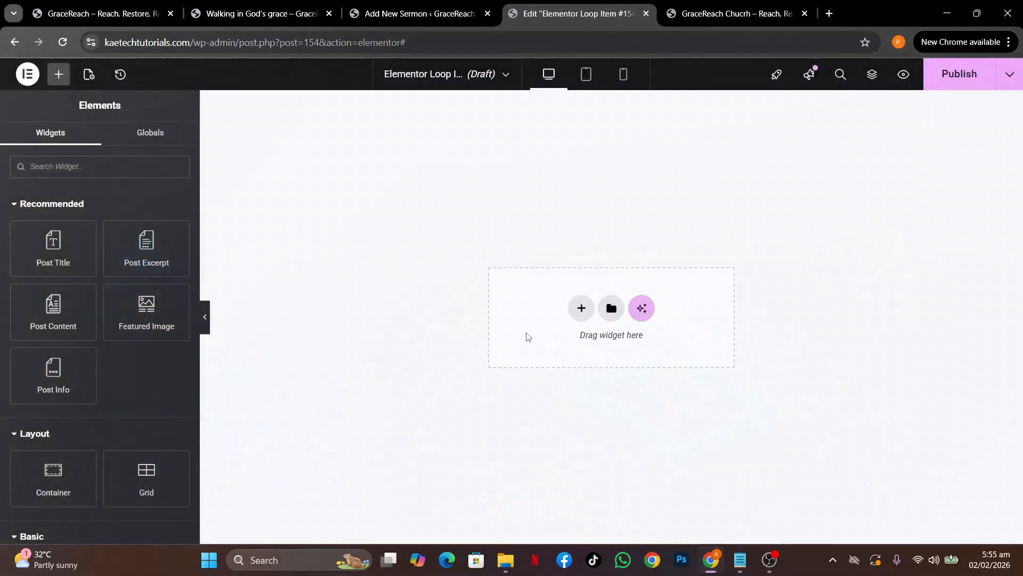
Add a single flexbox container with two nested containers and a Featured Image in the top one
{"action": "left_click", "coordinate": [583, 318]}
{"action": "left_click", "coordinate": [561, 325]}
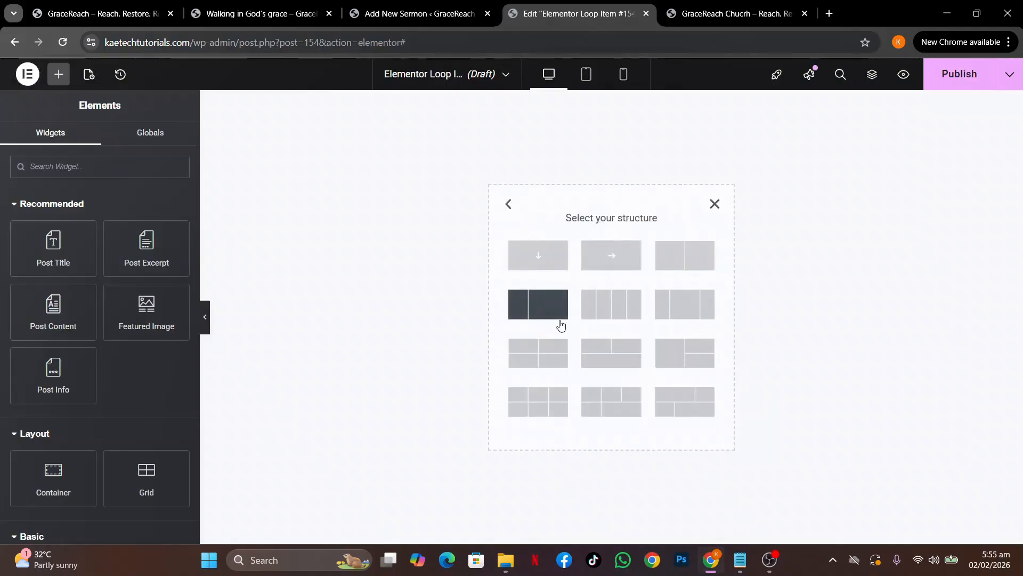
{"action": "left_click", "coordinate": [543, 263]}
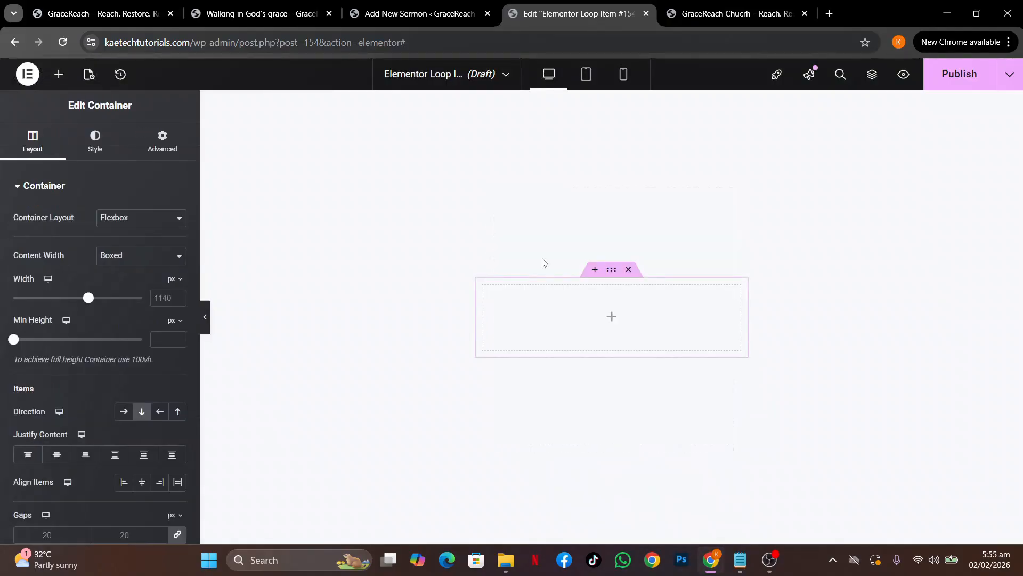
{"action": "left_click", "coordinate": [613, 320]}
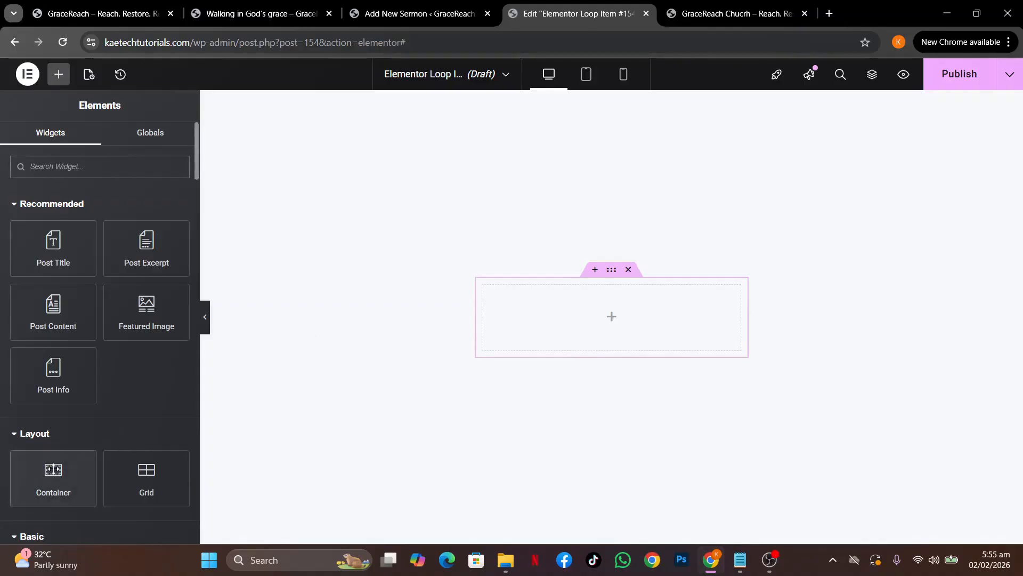
{"action": "left_click_drag", "start_coordinate": [49, 470], "coordinate": [531, 313]}
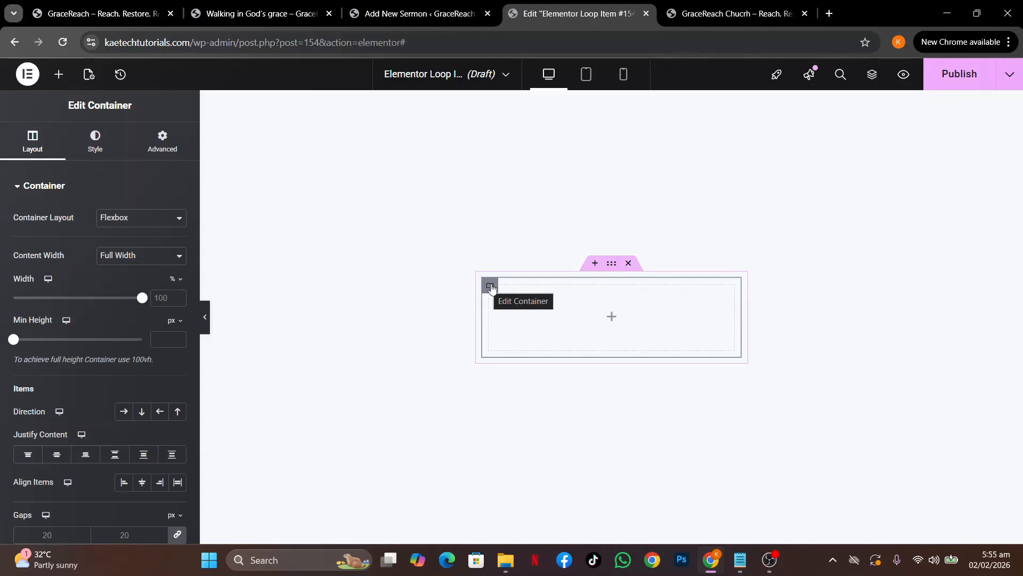
{"action": "right_click", "coordinate": [492, 289]}
{"action": "left_click", "coordinate": [533, 245]}
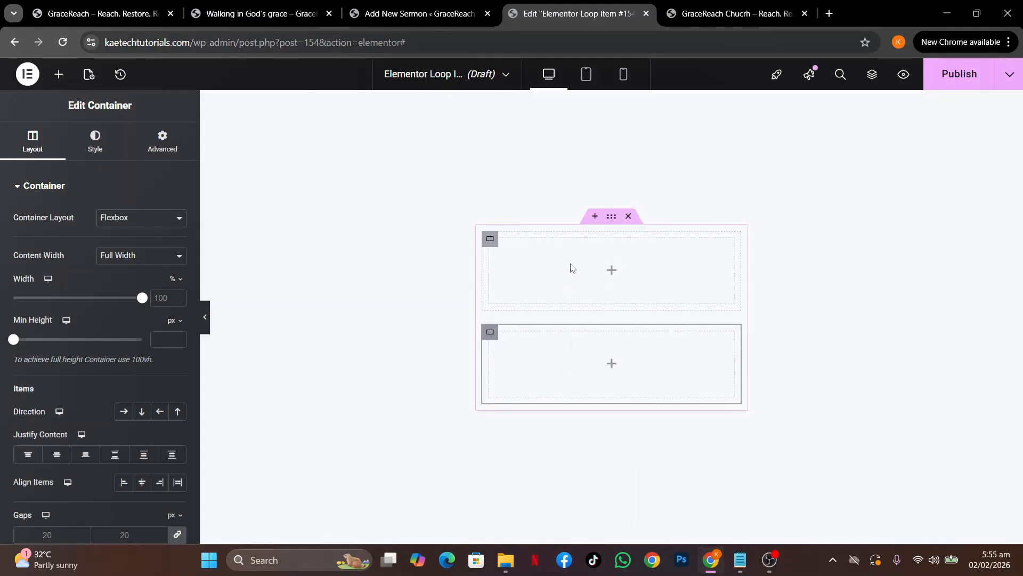
{"action": "left_click", "coordinate": [613, 273]}
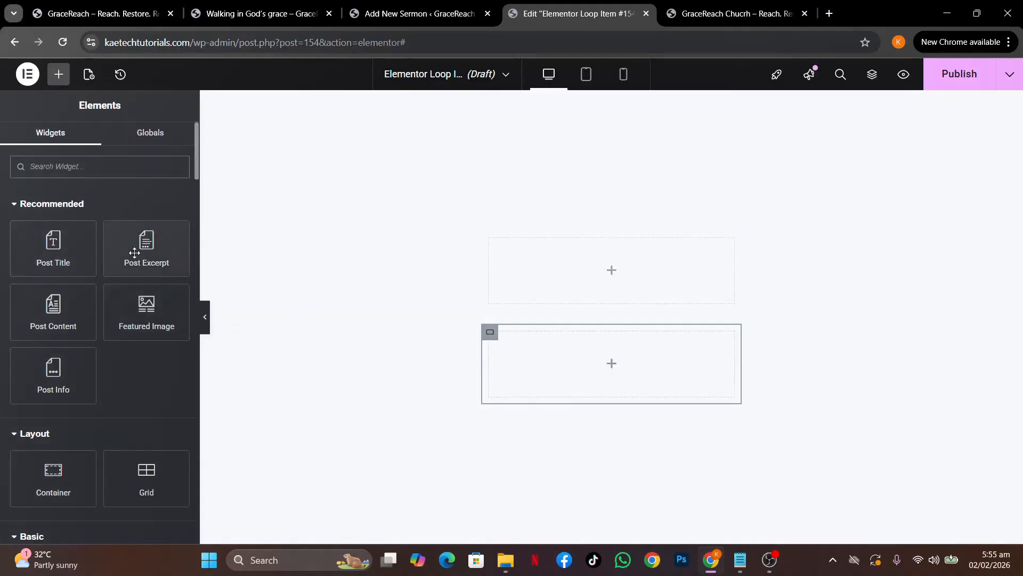
{"action": "left_click_drag", "start_coordinate": [141, 315], "coordinate": [526, 288]}
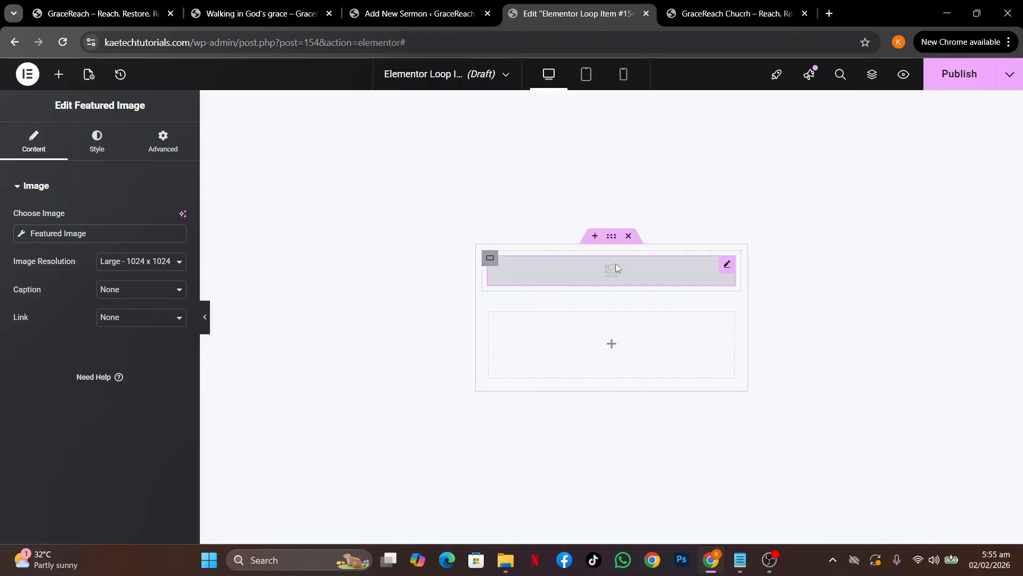
Delete the nested layout and rebuild two inner containers with a Featured Image in the top one
{"action": "right_click", "coordinate": [487, 258]}
{"action": "left_click", "coordinate": [521, 530]}
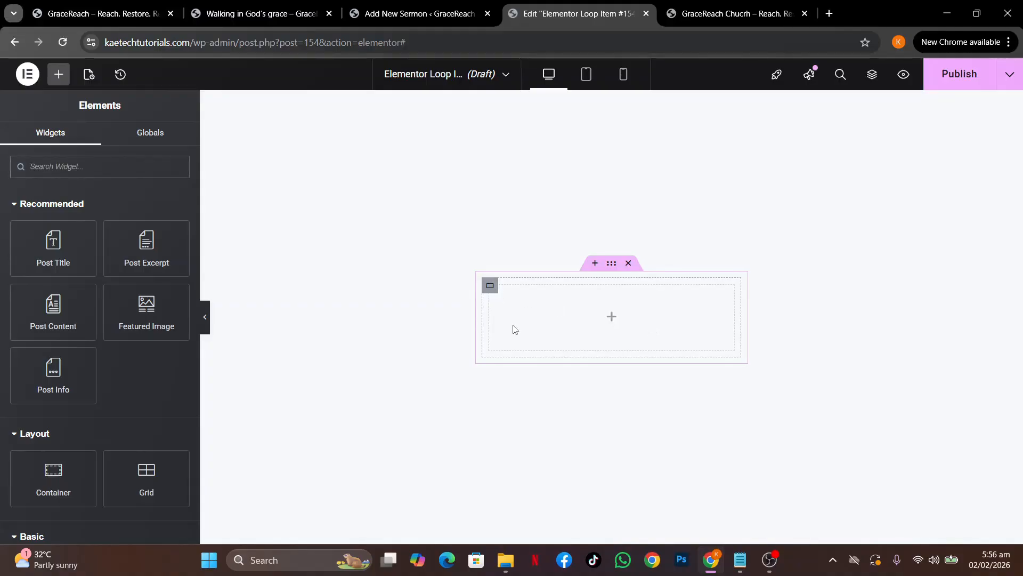
{"action": "left_click_drag", "start_coordinate": [48, 476], "coordinate": [564, 318]}
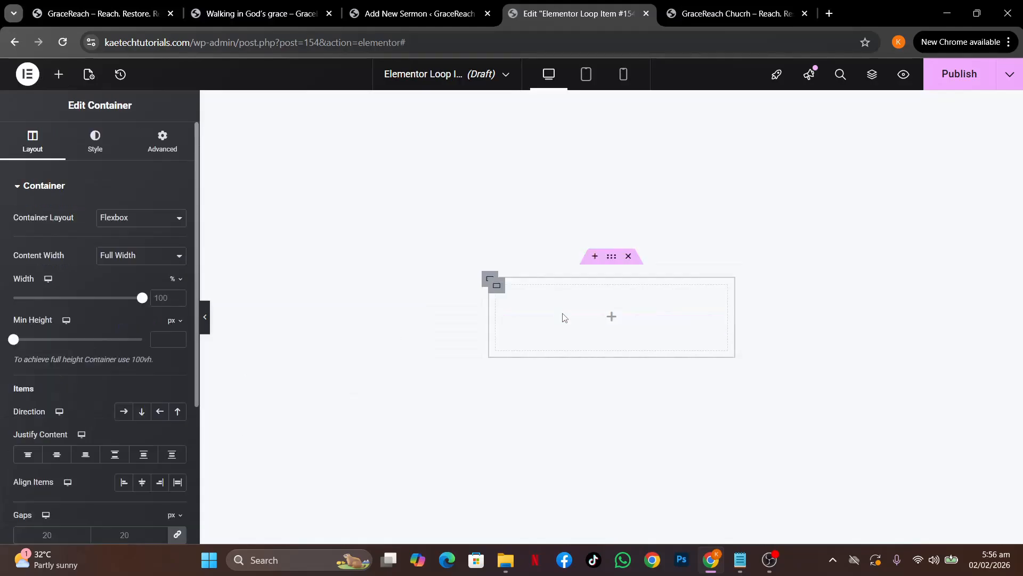
{"action": "right_click", "coordinate": [500, 291]}
{"action": "left_click", "coordinate": [528, 248]}
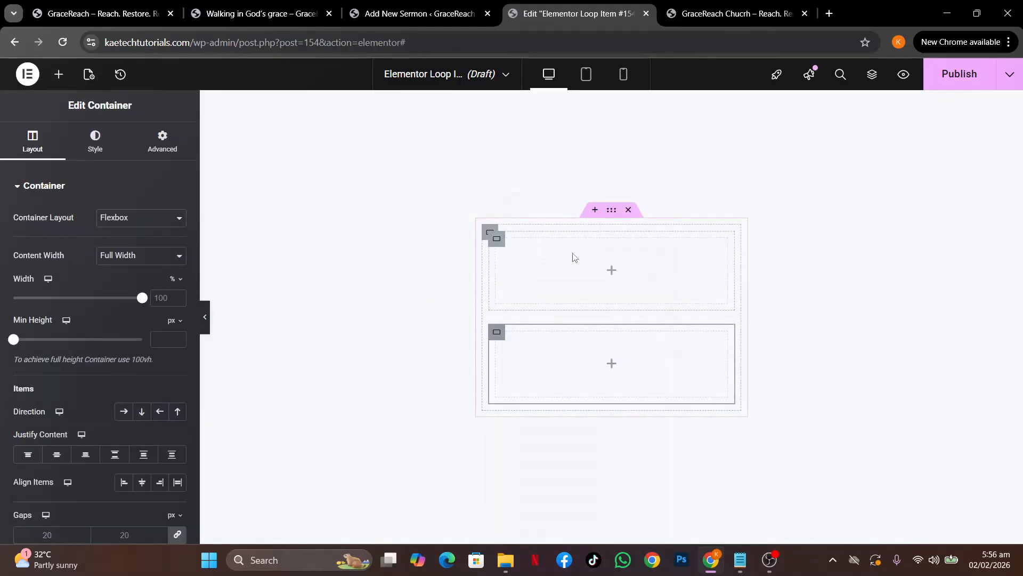
{"action": "left_click", "coordinate": [612, 270]}
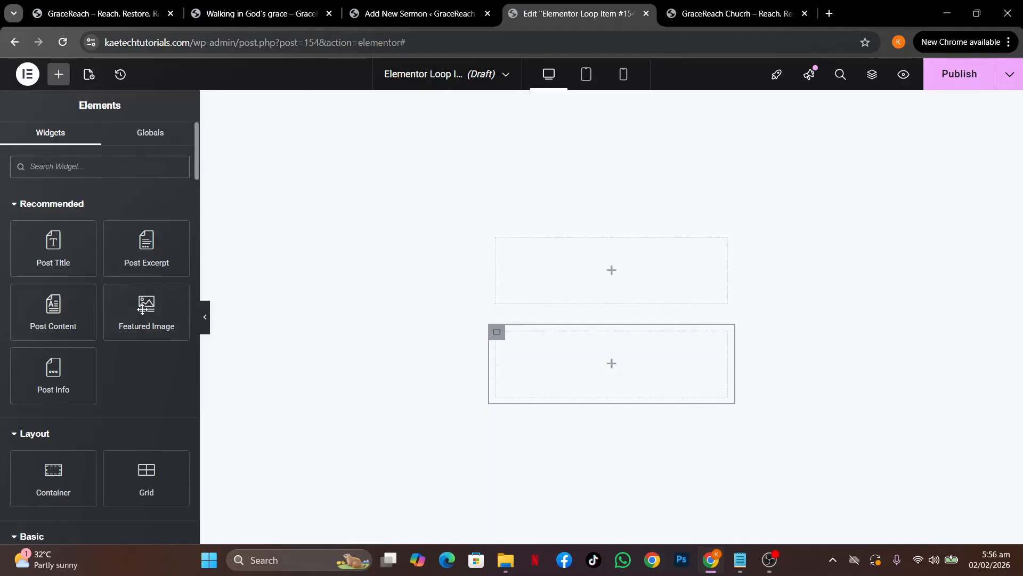
{"action": "left_click_drag", "start_coordinate": [160, 301], "coordinate": [513, 283]}
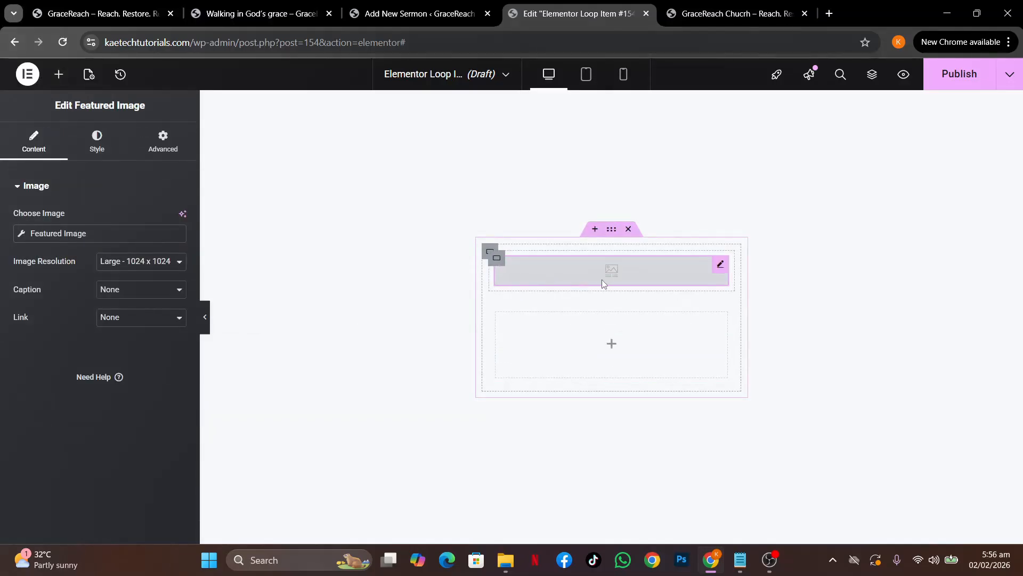
Rename the loop item to 'Events Loop' and preview it with Event posts
{"action": "left_click", "coordinate": [90, 76]}
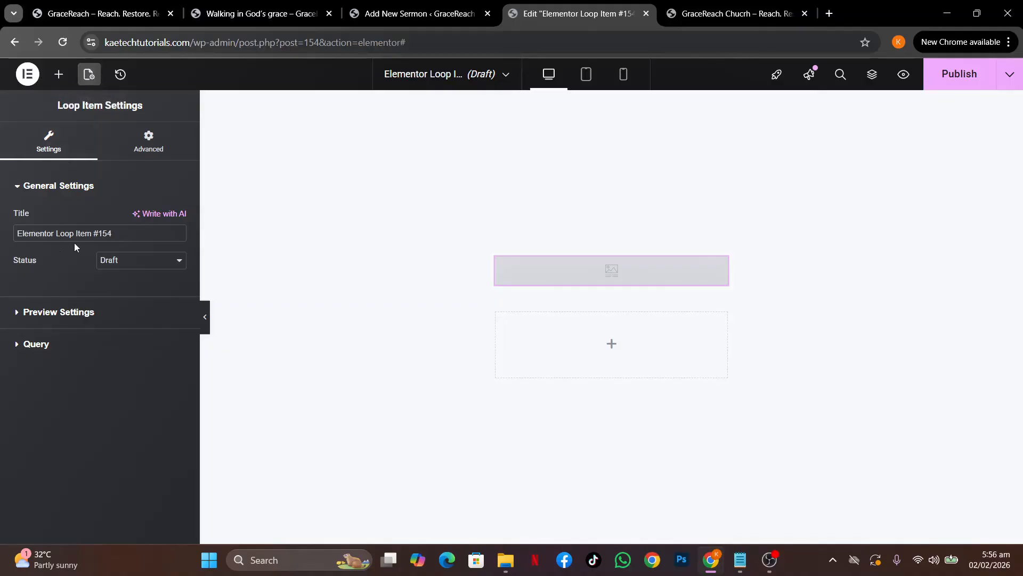
{"action": "left_click_drag", "start_coordinate": [123, 233], "coordinate": [0, 225]}
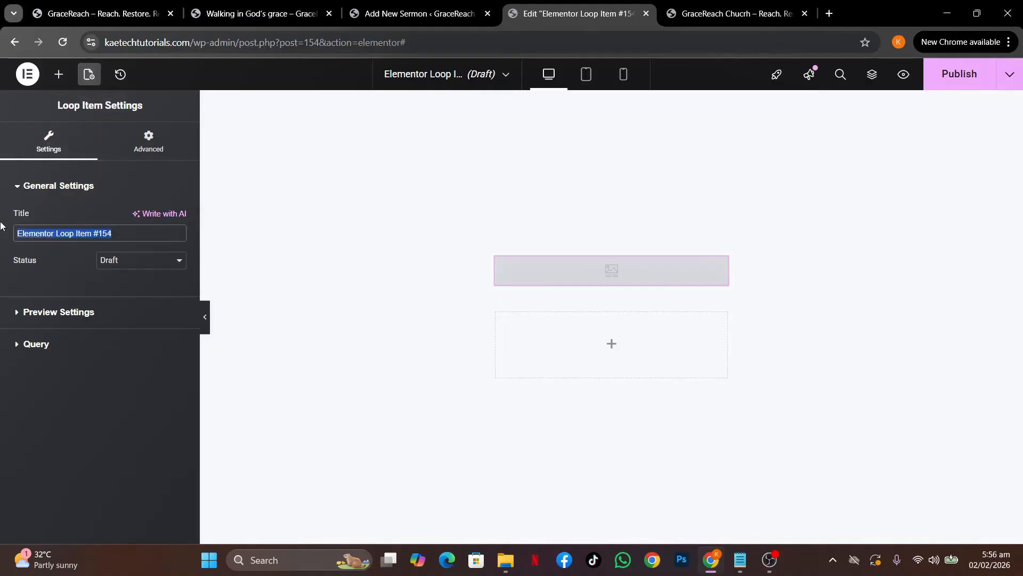
{"action": "type", "text": "Even"}
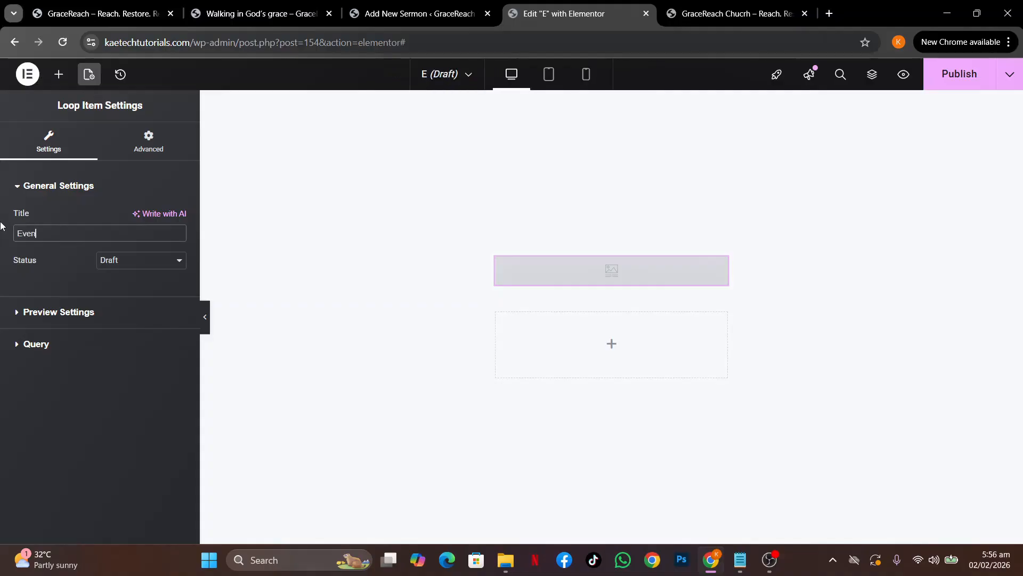
{"action": "type", "text": "ts Loop"}
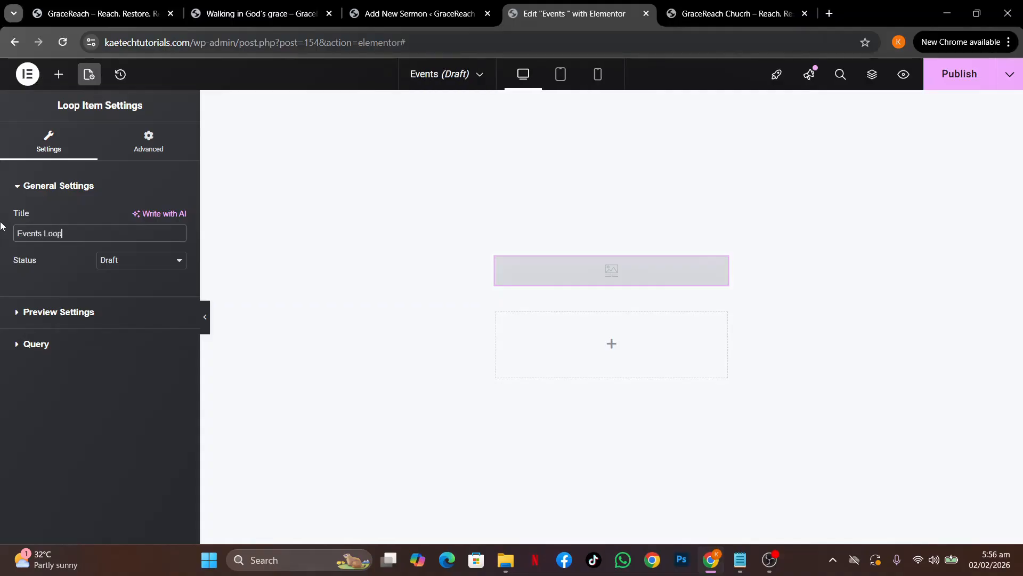
{"action": "left_click", "coordinate": [112, 315]}
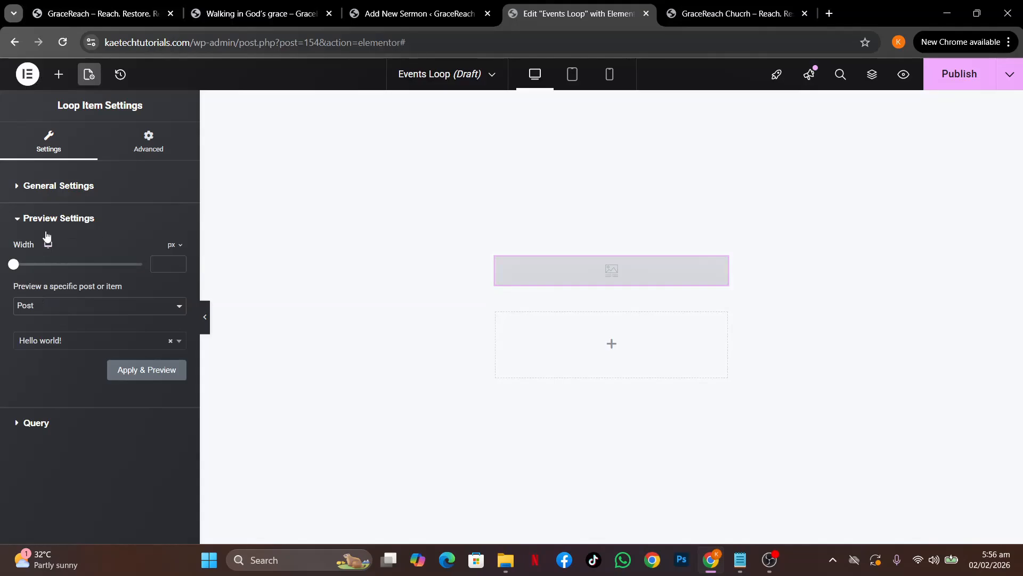
{"action": "left_click", "coordinate": [118, 316]}
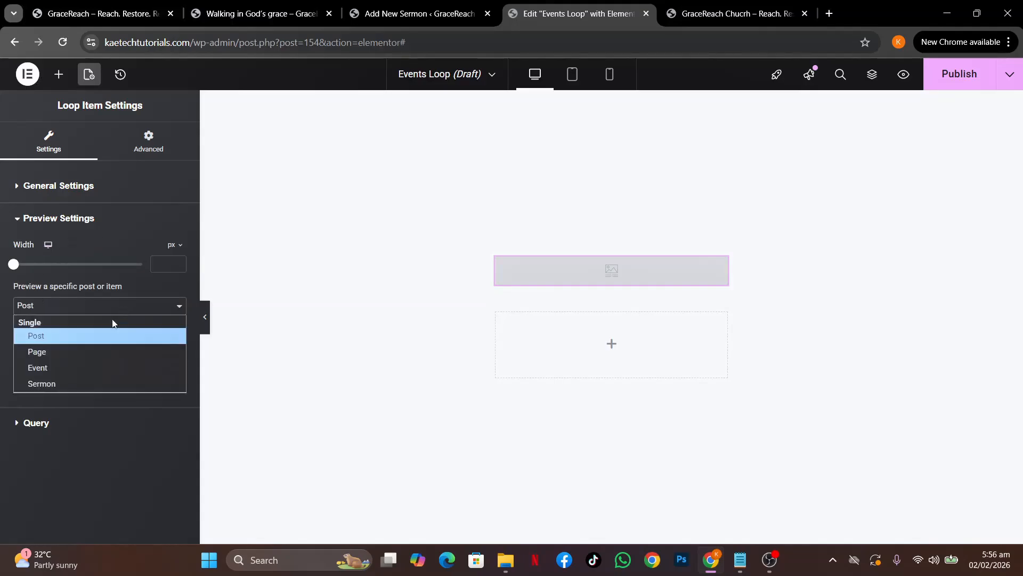
{"action": "left_click", "coordinate": [67, 364]}
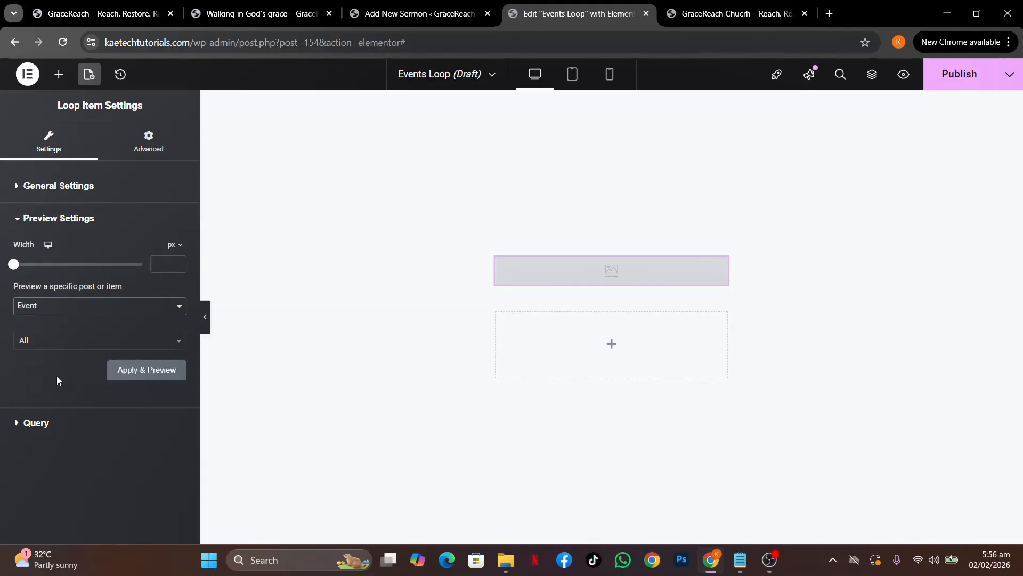
{"action": "left_click", "coordinate": [44, 423]}
{"action": "left_click", "coordinate": [110, 281]}
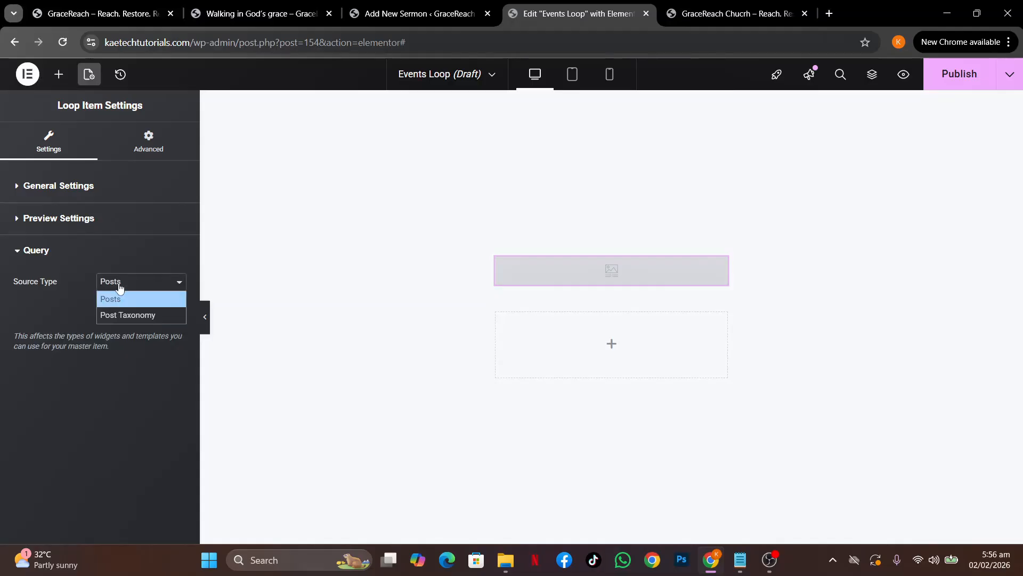
{"action": "left_click", "coordinate": [115, 293]}
{"action": "left_click", "coordinate": [48, 216]}
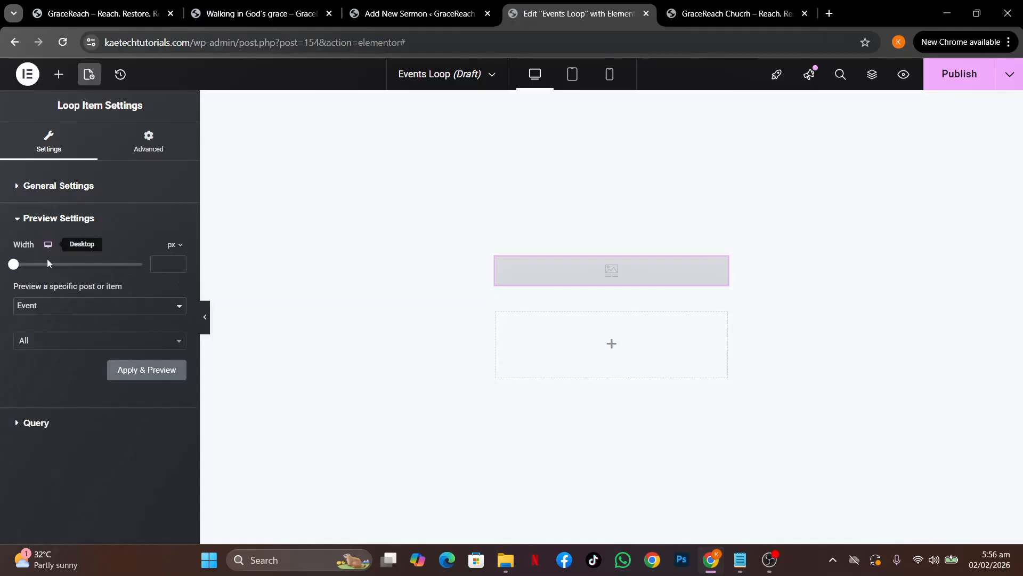
{"action": "left_click", "coordinate": [137, 368]}
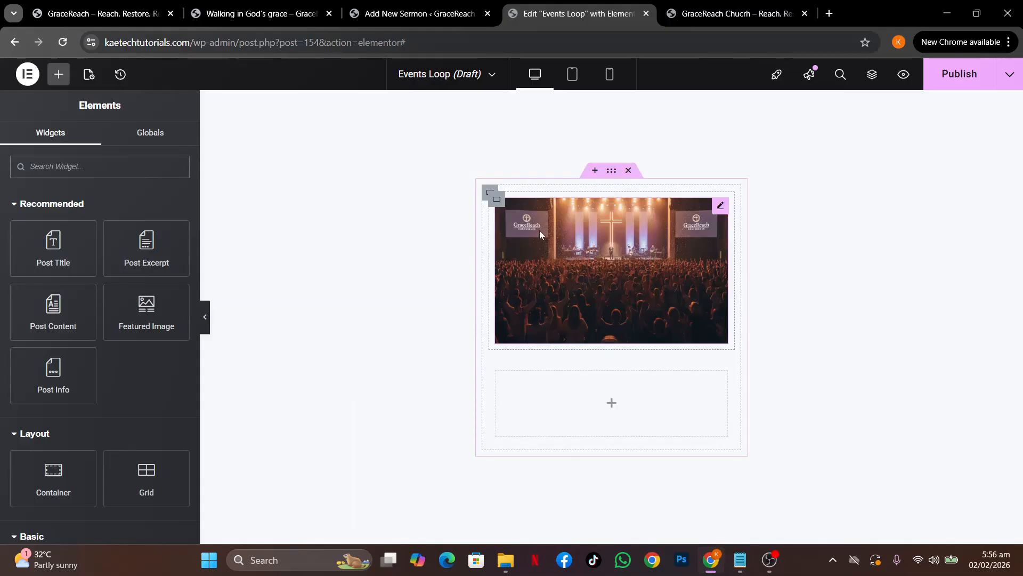
Set the featured image container's padding to 0
{"action": "left_click", "coordinate": [496, 202]}
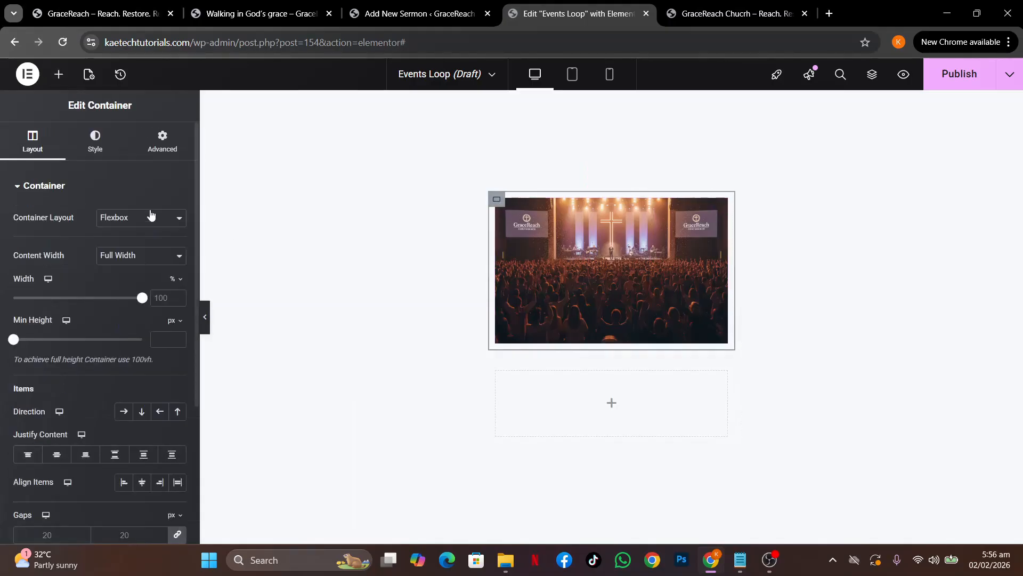
{"action": "left_click", "coordinate": [160, 143]}
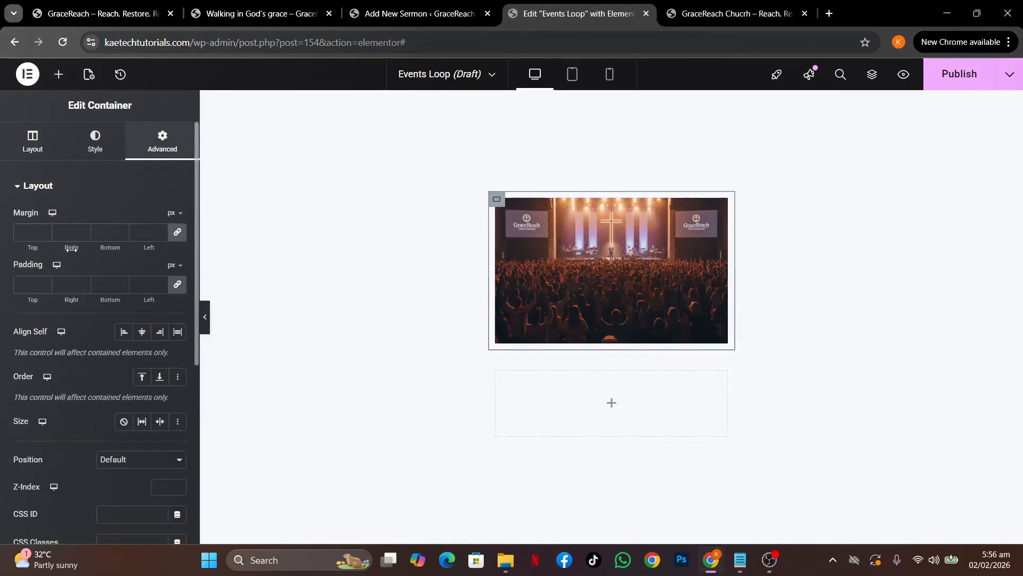
{"action": "left_click", "coordinate": [26, 285]}
{"action": "type", "text": "0"}
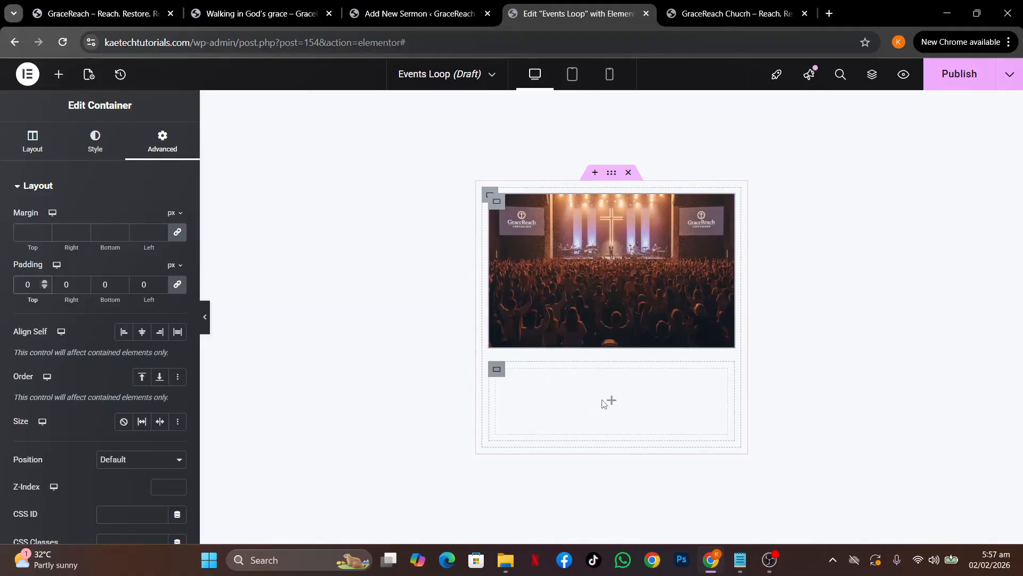
Open the live site's Community > Events page and scroll to the event cards
{"action": "left_click", "coordinate": [265, 11]}
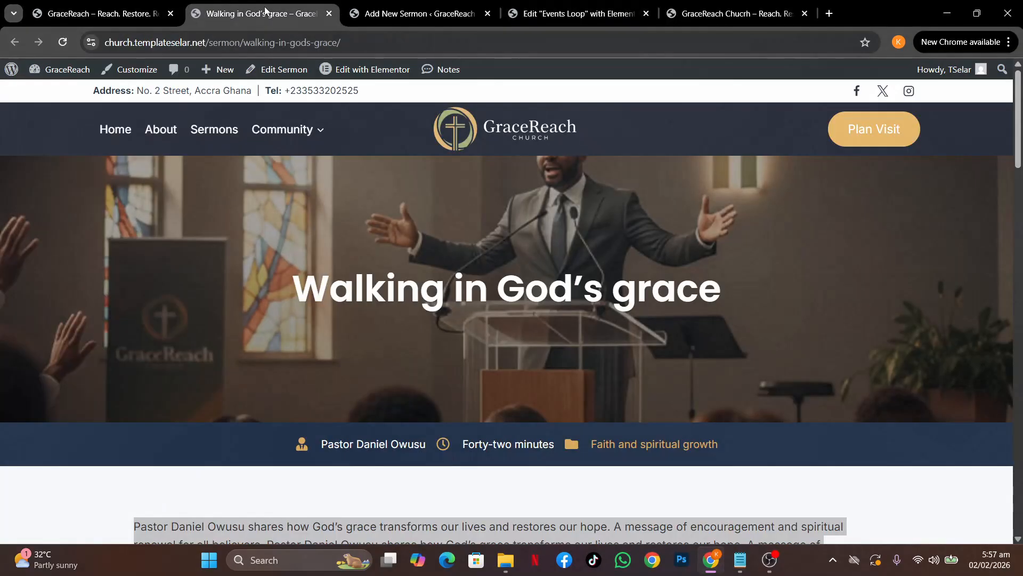
{"action": "mouse_move", "coordinate": [314, 133]}
{"action": "left_click", "coordinate": [289, 160]}
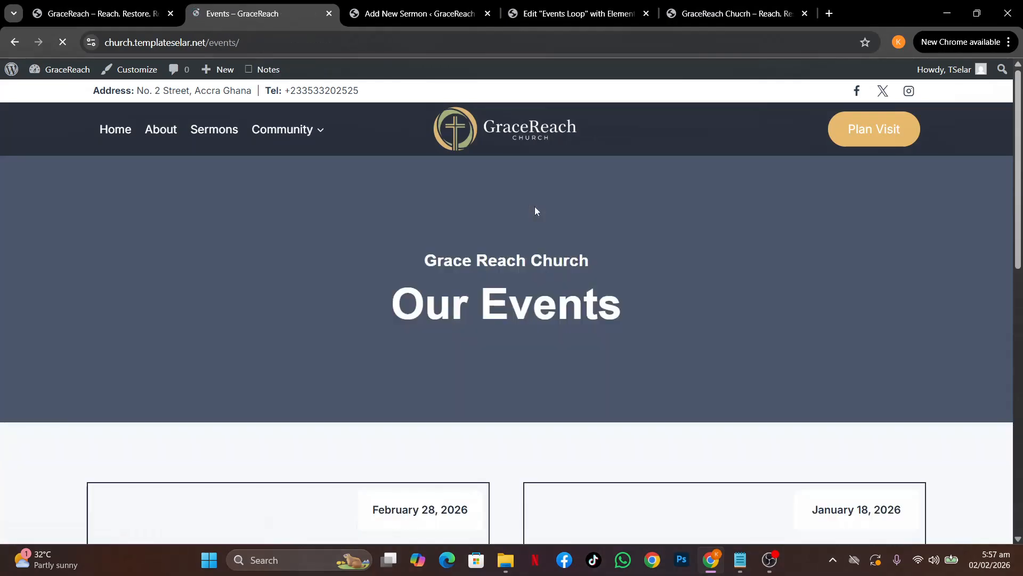
{"action": "scroll", "coordinate": [535, 211], "scroll_direction": "down", "scroll_amount": 7}
{"action": "scroll", "coordinate": [535, 210], "scroll_direction": "up", "scroll_amount": 3}
{"action": "scroll", "coordinate": [535, 210], "scroll_direction": "down", "scroll_amount": 1}
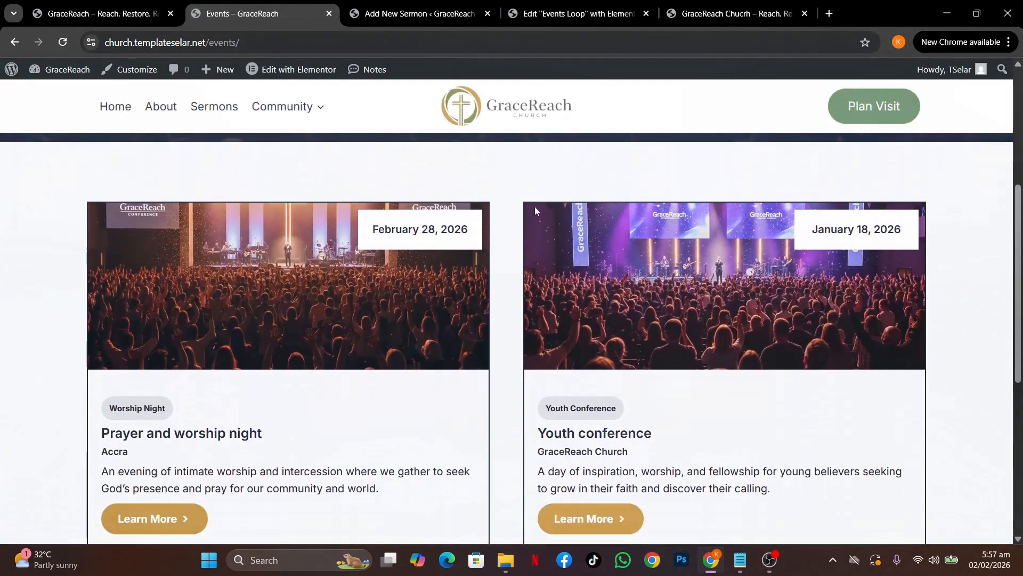
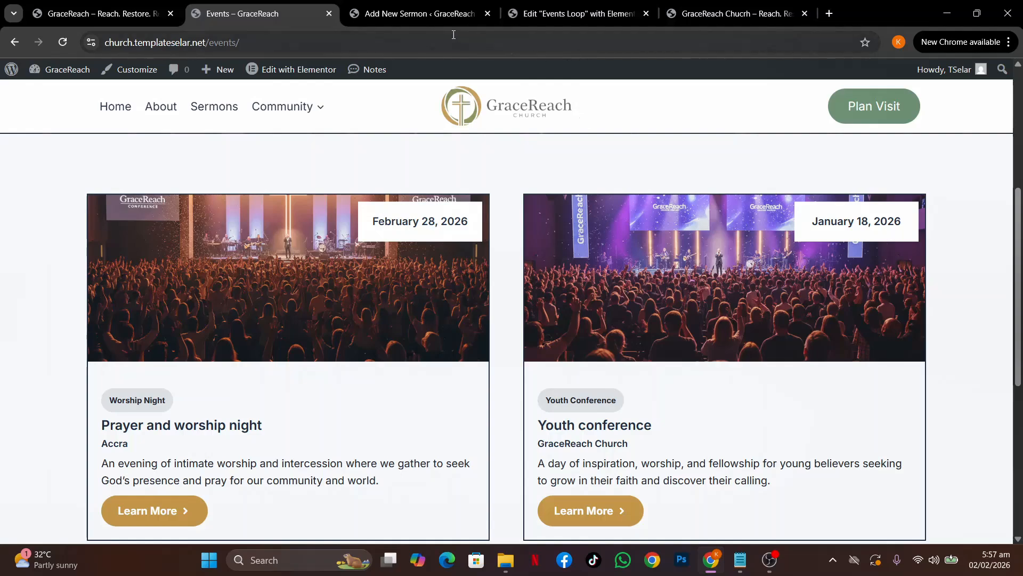
Check the sermon edit screen and live Events page cards, then return to the Events Loop editor
{"action": "left_click", "coordinate": [529, 6]}
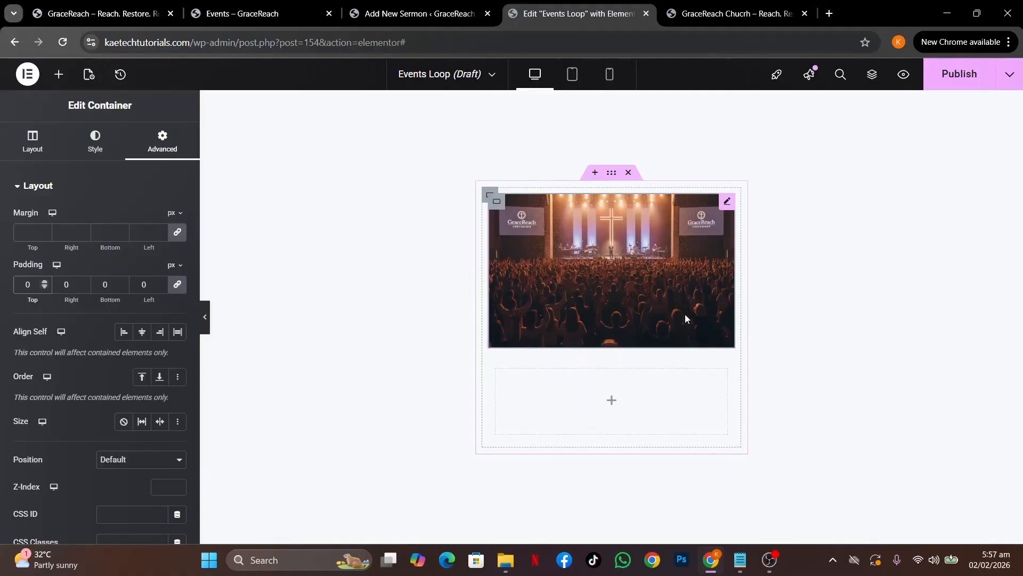
{"action": "left_click", "coordinate": [412, 13]}
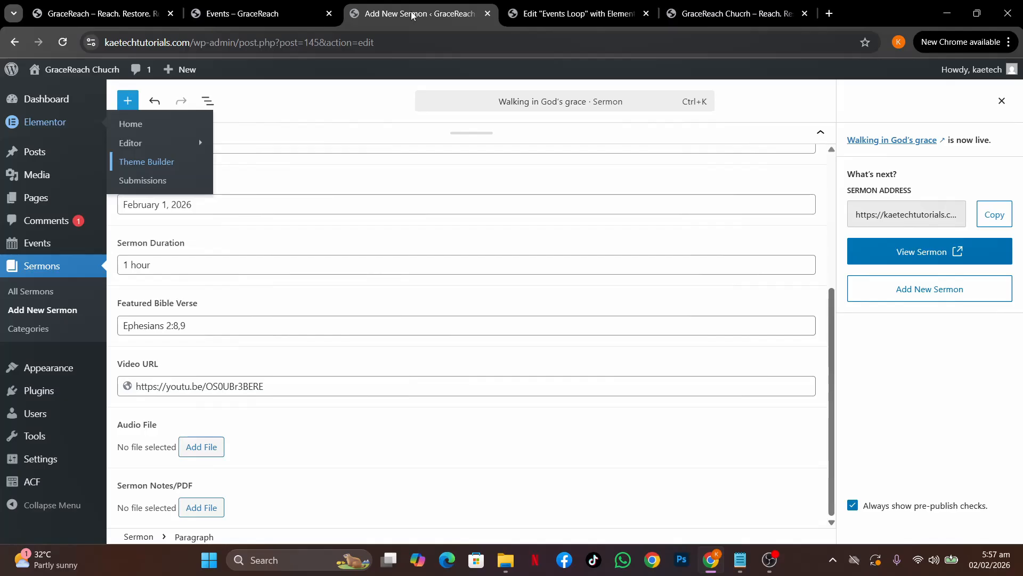
{"action": "left_click", "coordinate": [247, 15]}
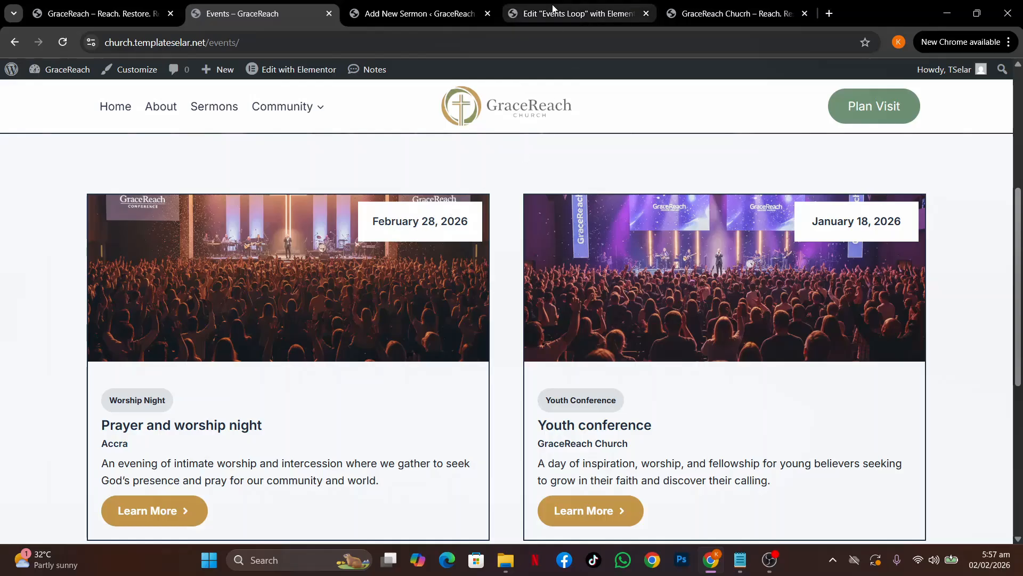
{"action": "left_click", "coordinate": [552, 14]}
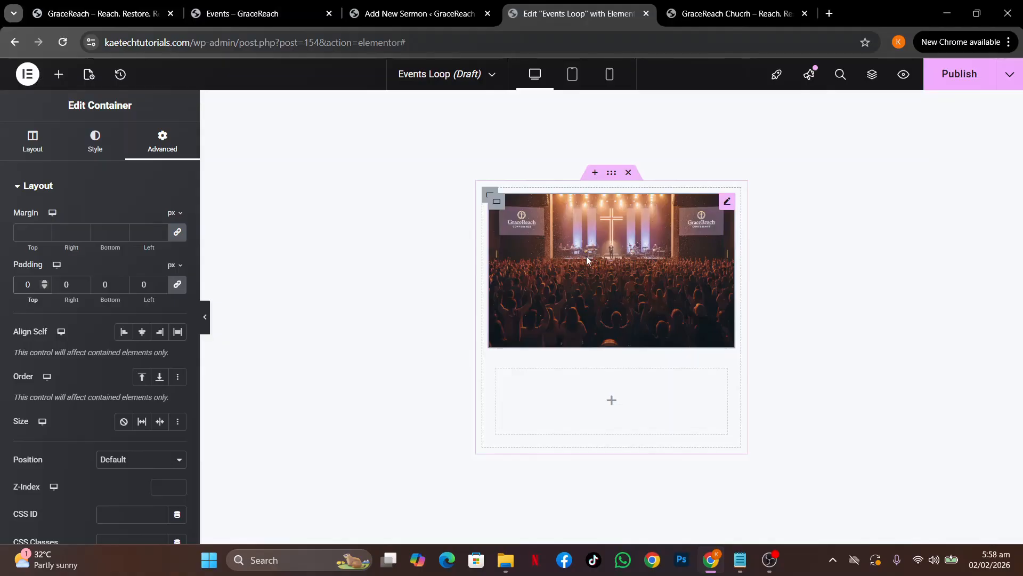
Pause the OBS screen recording and minimise the OBS window
{"action": "key", "text": "alt+Tab"}
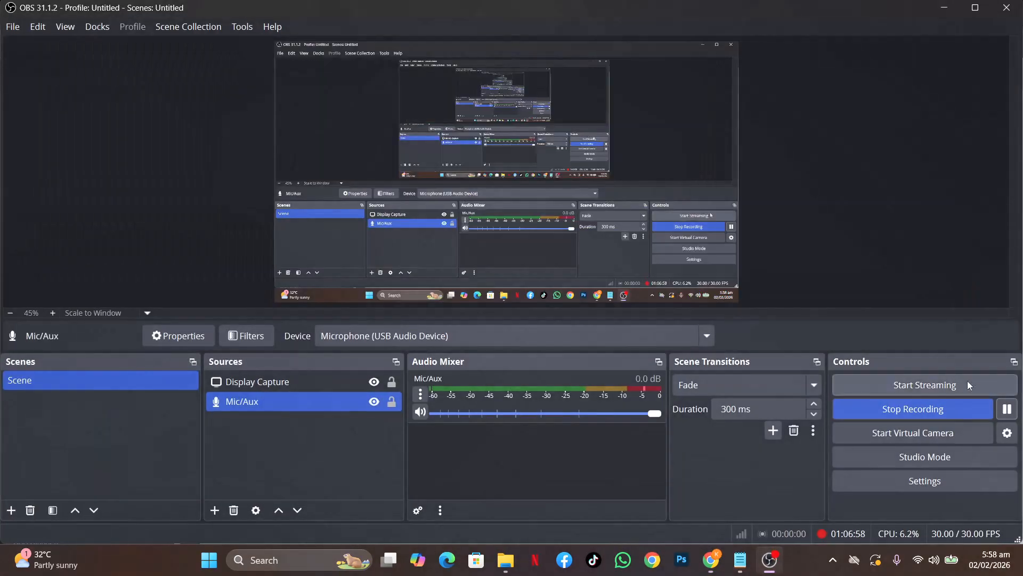
{"action": "left_click", "coordinate": [1007, 410]}
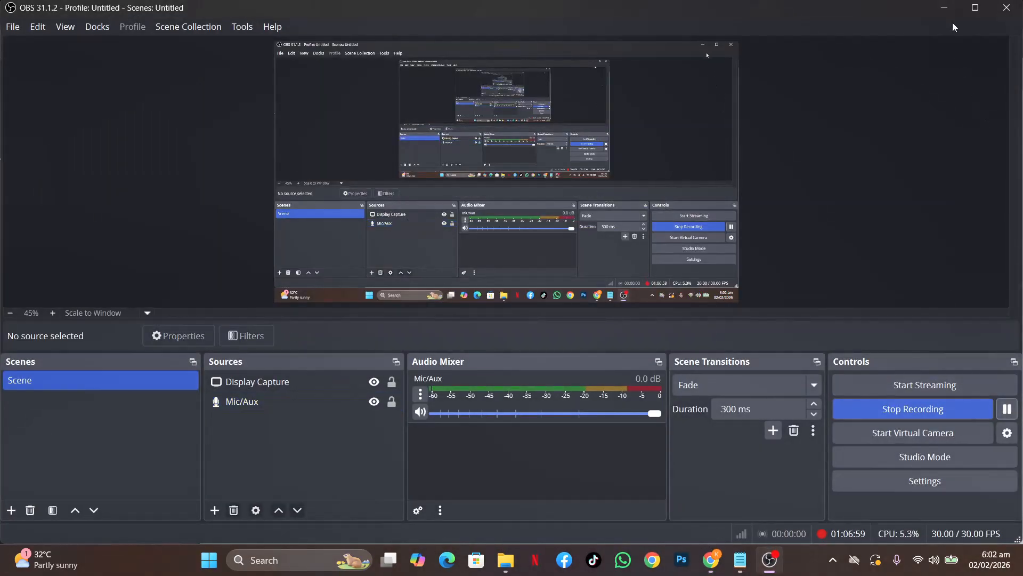
{"action": "left_click", "coordinate": [944, 8]}
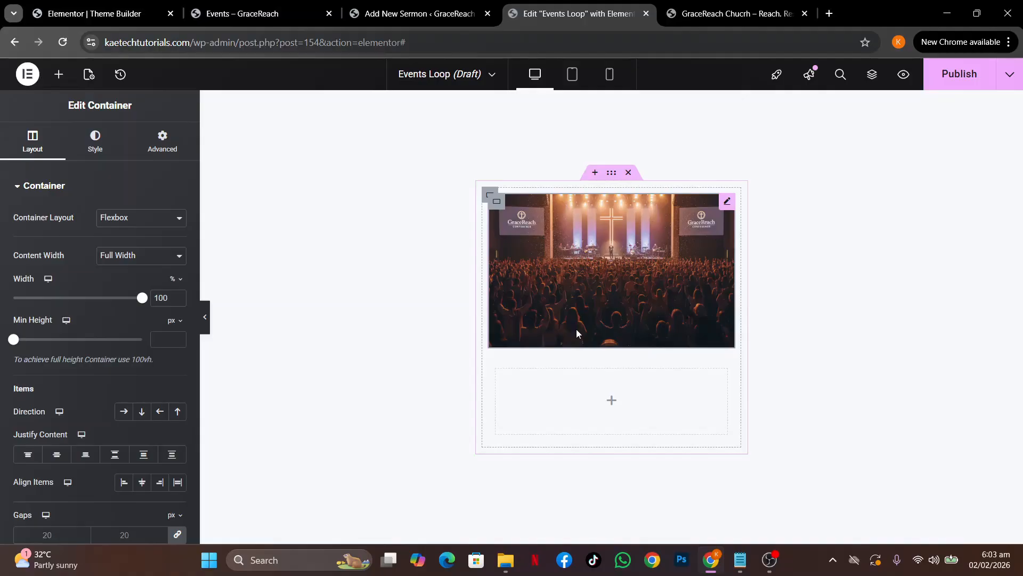
Delete the Featured Image widget and set the empty container's minimum height to 300
{"action": "right_click", "coordinate": [726, 200]}
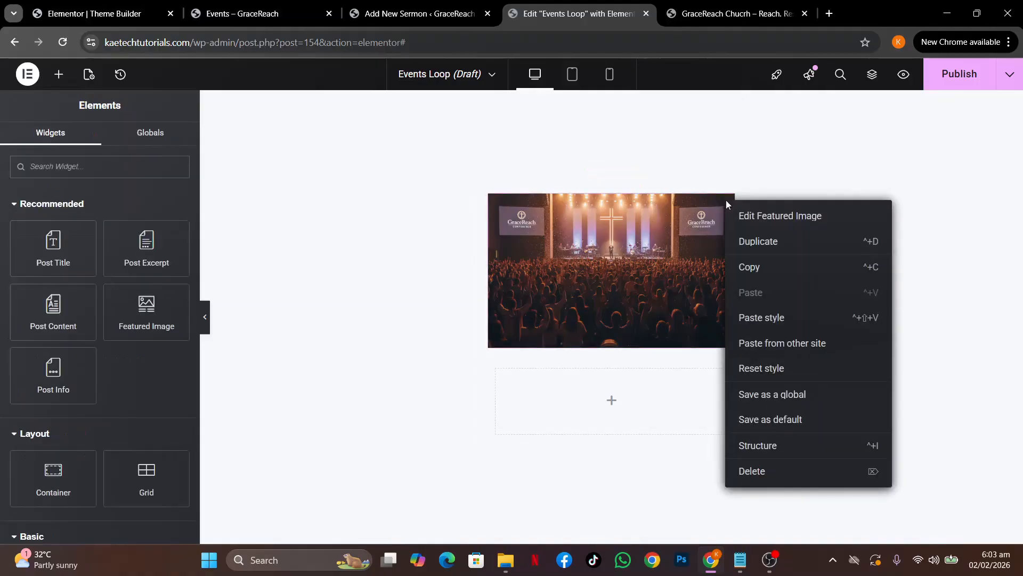
{"action": "left_click", "coordinate": [752, 471]}
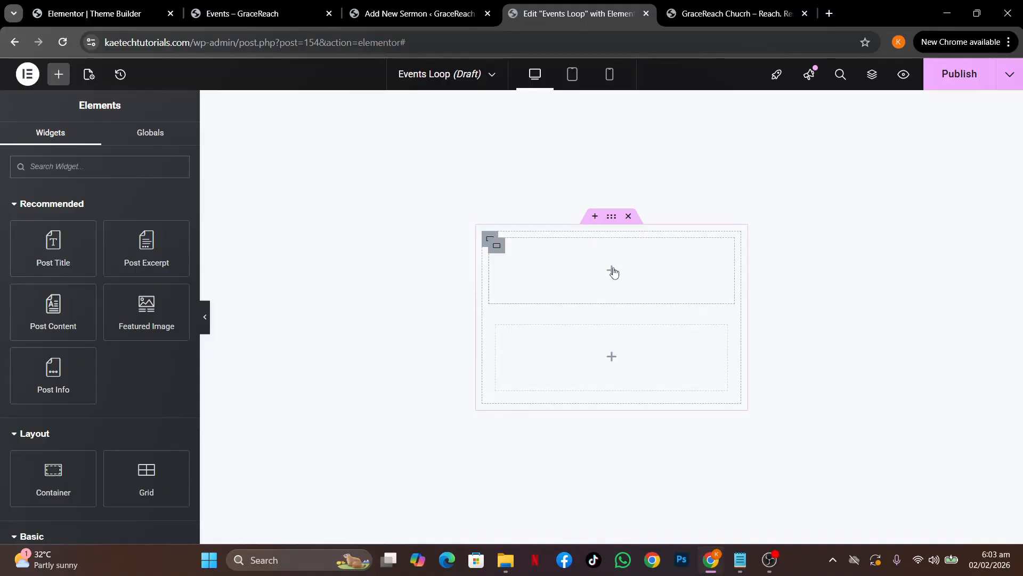
{"action": "left_click", "coordinate": [500, 252]}
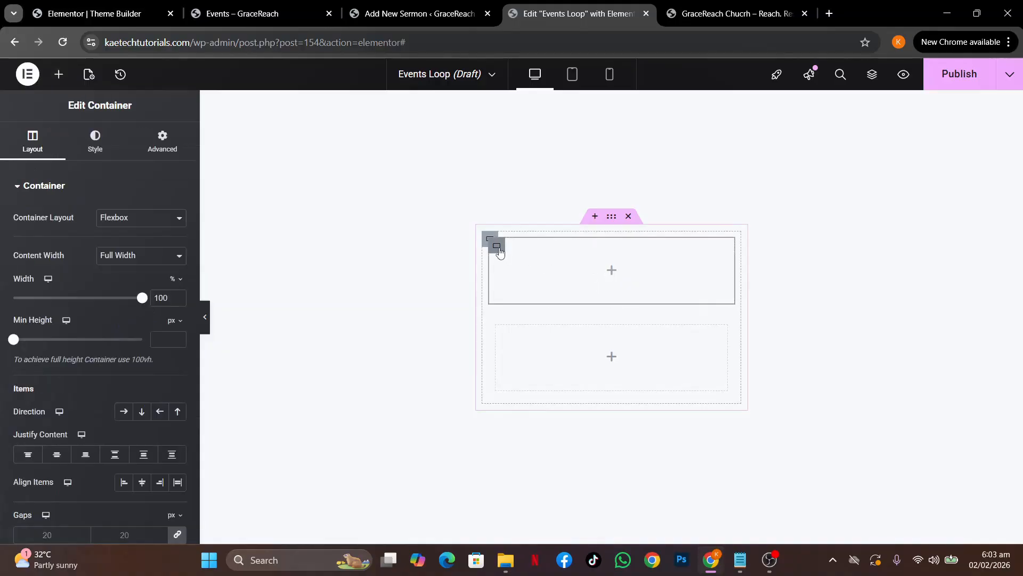
{"action": "left_click", "coordinate": [163, 338]}
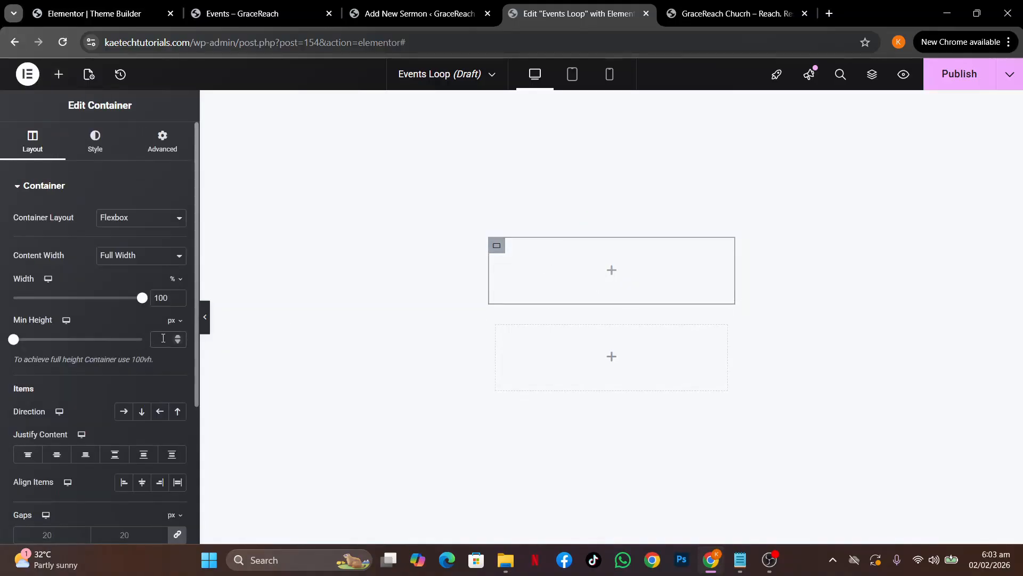
{"action": "type", "text": "400"}
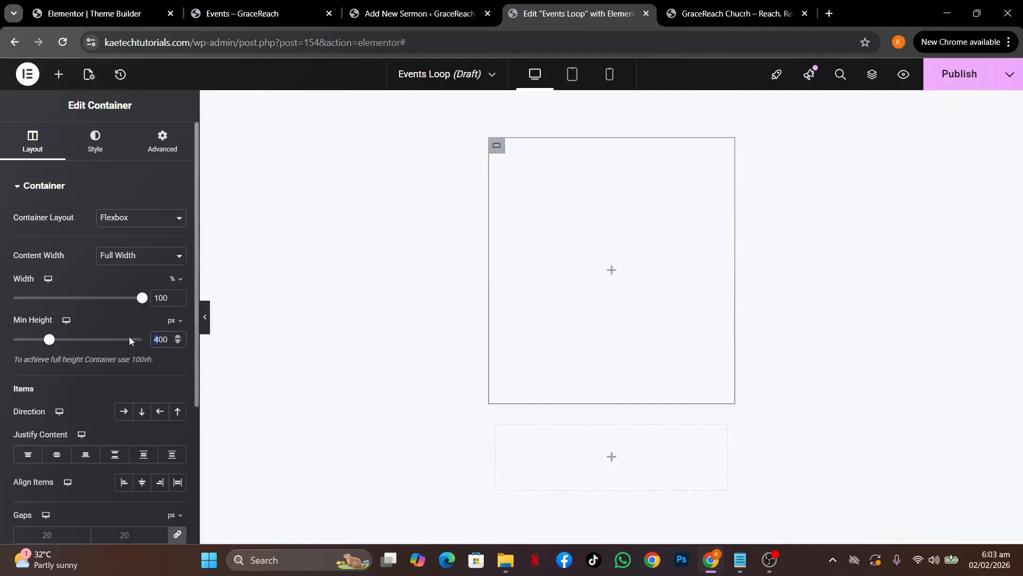
{"action": "type", "text": "3"}
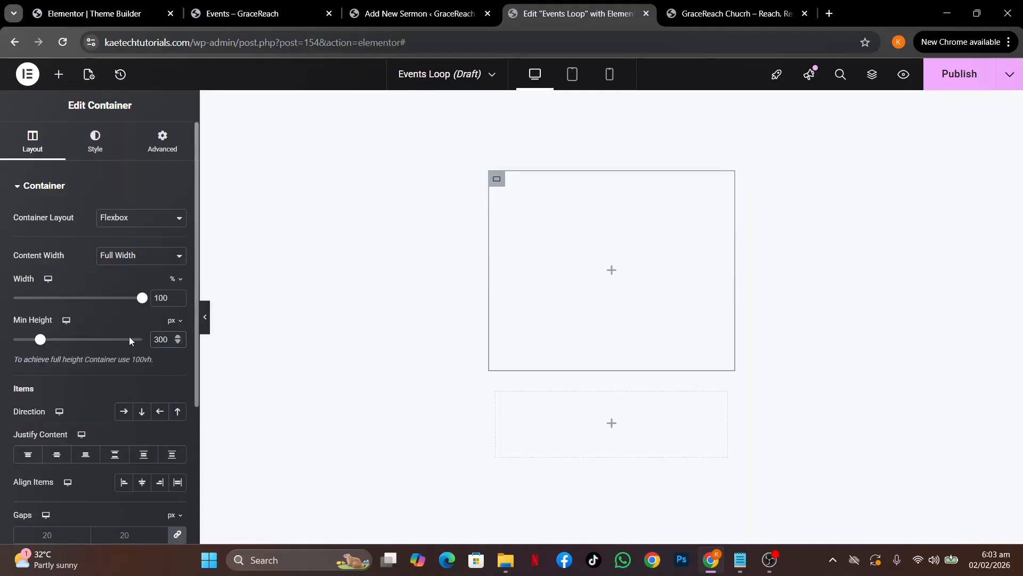
Give the container a classic Featured Image background: Center Center, Cover, No-repeat
{"action": "left_click", "coordinate": [94, 145]}
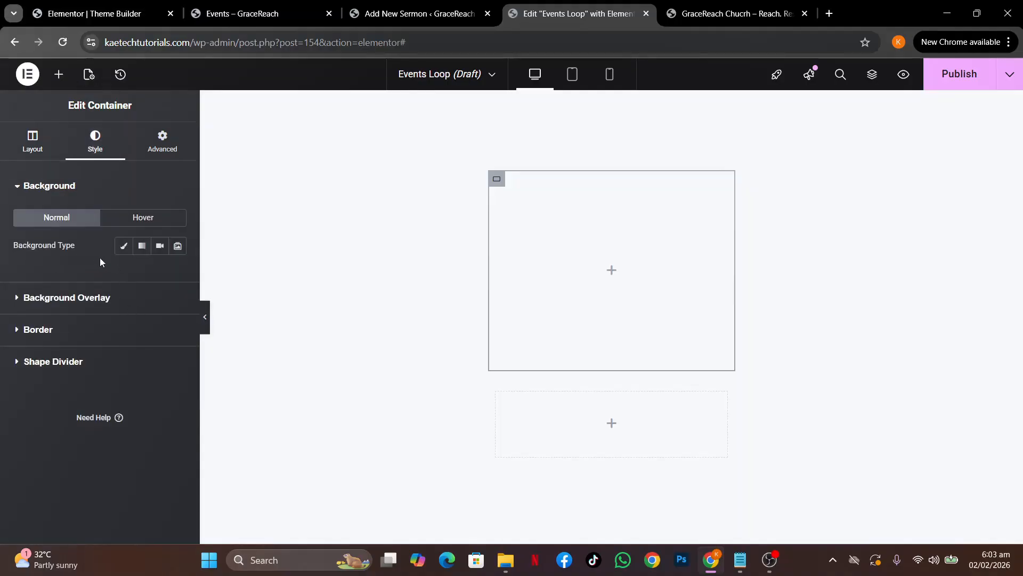
{"action": "left_click", "coordinate": [124, 249]}
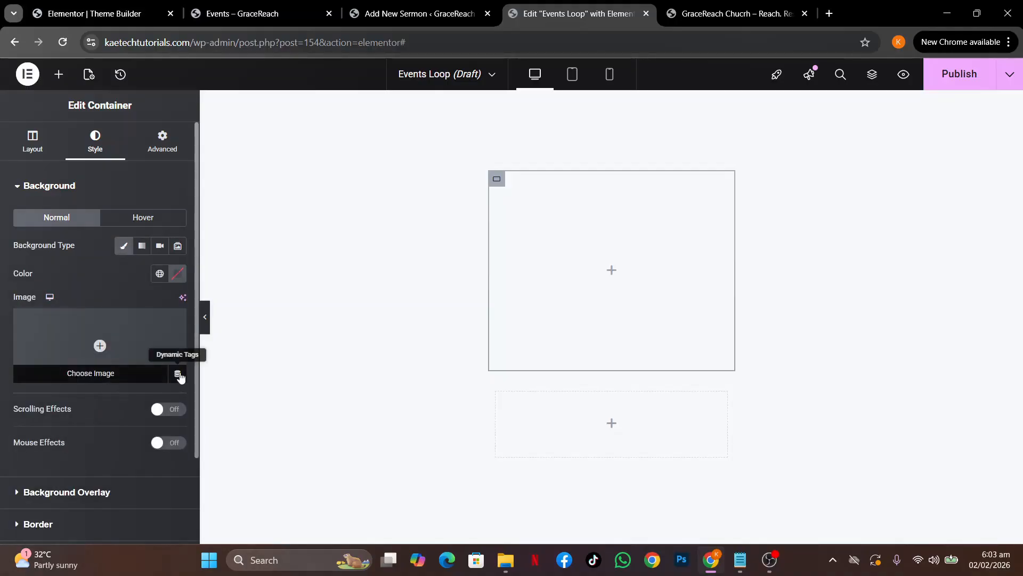
{"action": "left_click", "coordinate": [179, 375]}
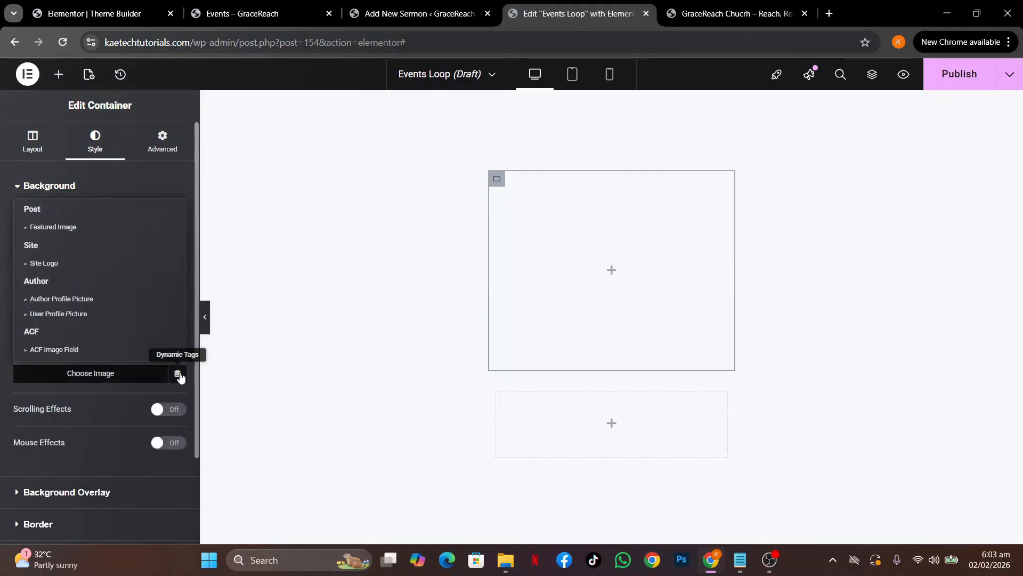
{"action": "left_click", "coordinate": [66, 227]}
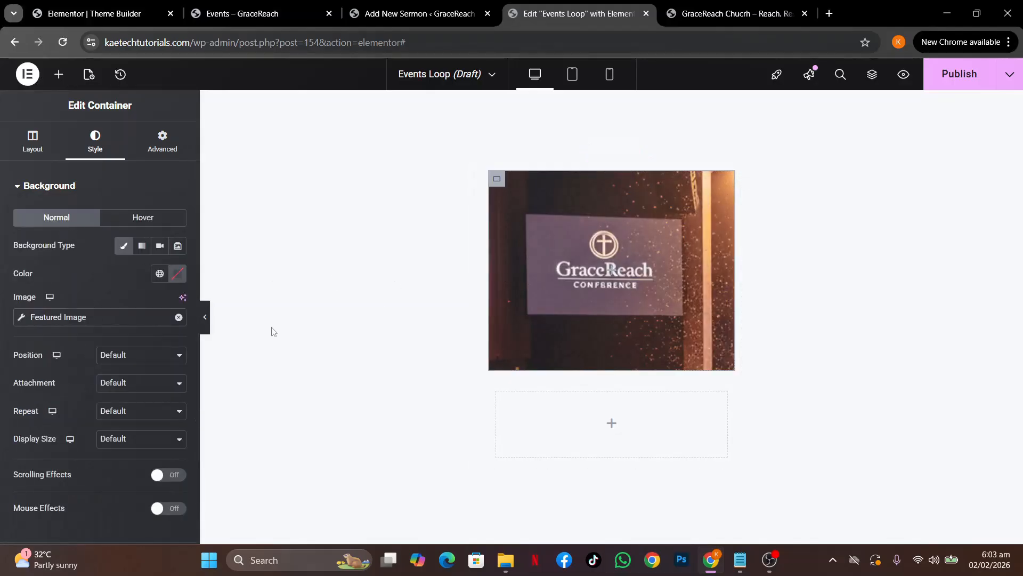
{"action": "left_click", "coordinate": [137, 356]}
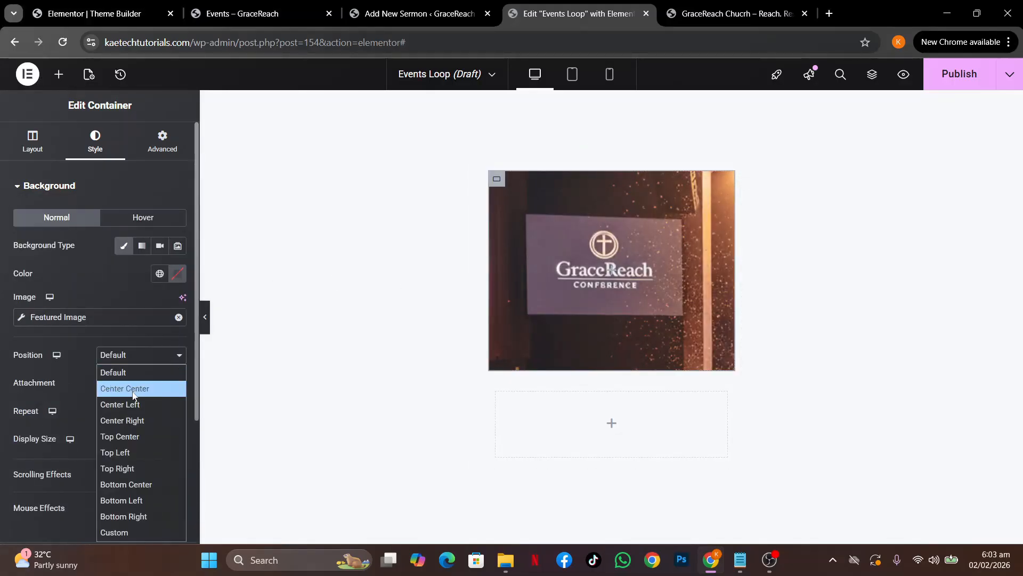
{"action": "left_click", "coordinate": [134, 387]}
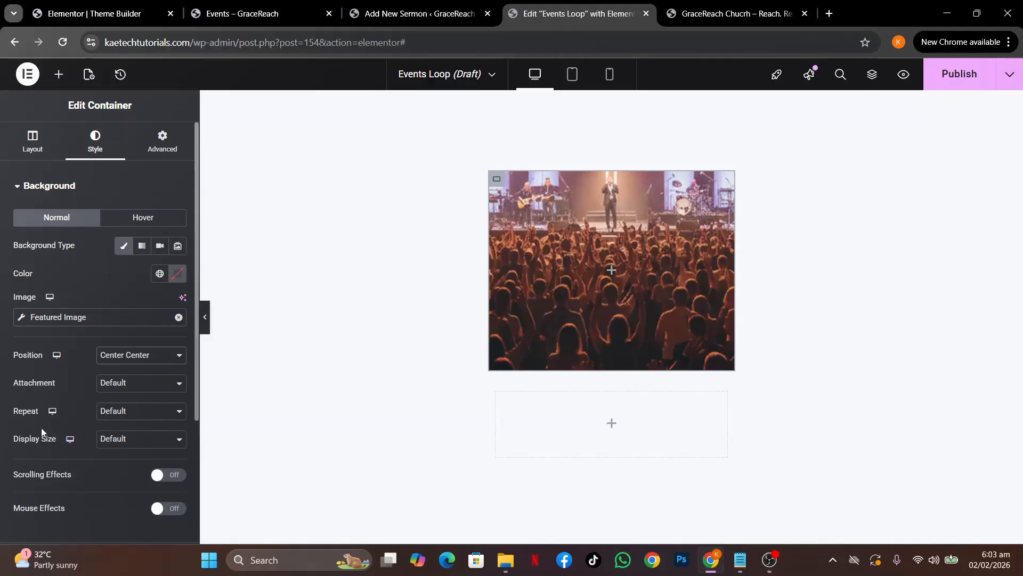
{"action": "left_click", "coordinate": [130, 440]}
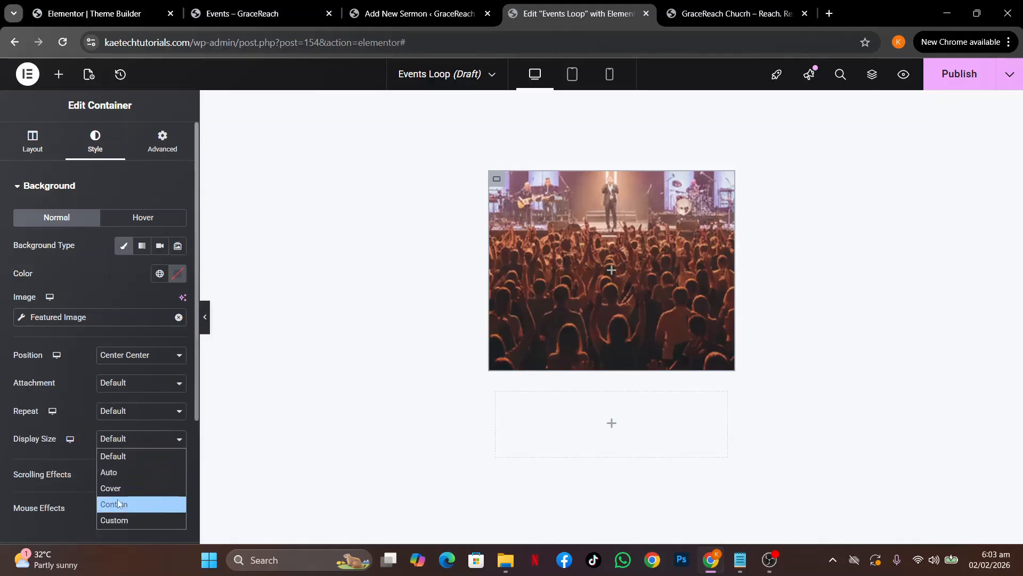
{"action": "left_click", "coordinate": [113, 488]}
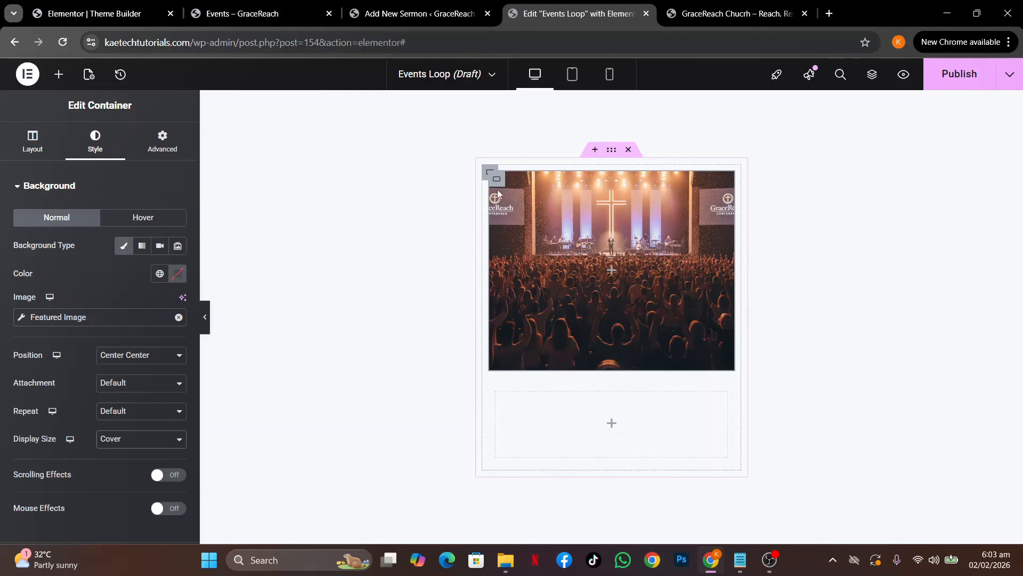
{"action": "left_click", "coordinate": [122, 411]}
{"action": "left_click", "coordinate": [126, 442]}
Add a container inside the image container with a classic #FFFFFF background
{"action": "left_click", "coordinate": [611, 272]}
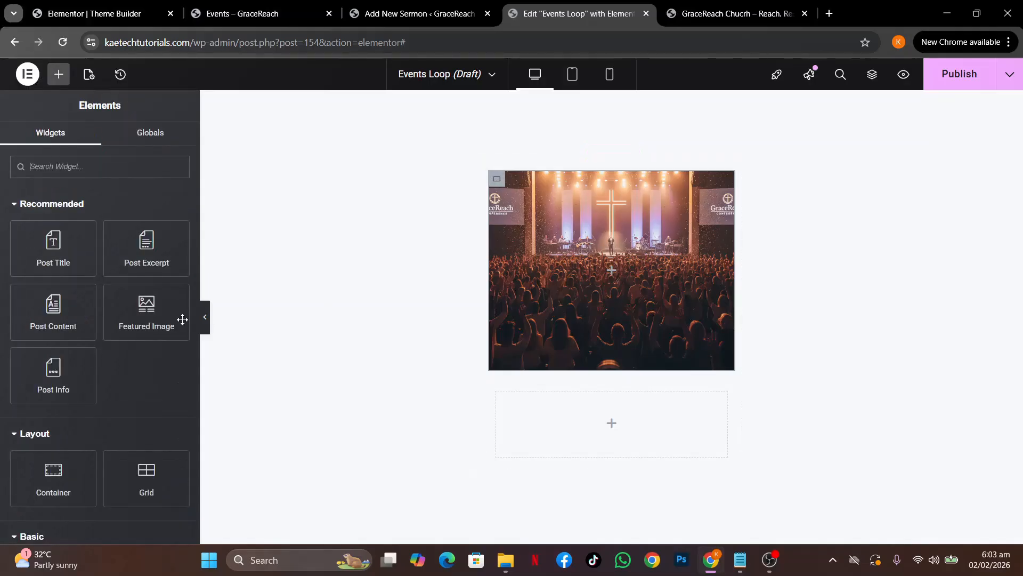
{"action": "left_click_drag", "start_coordinate": [53, 469], "coordinate": [586, 273]}
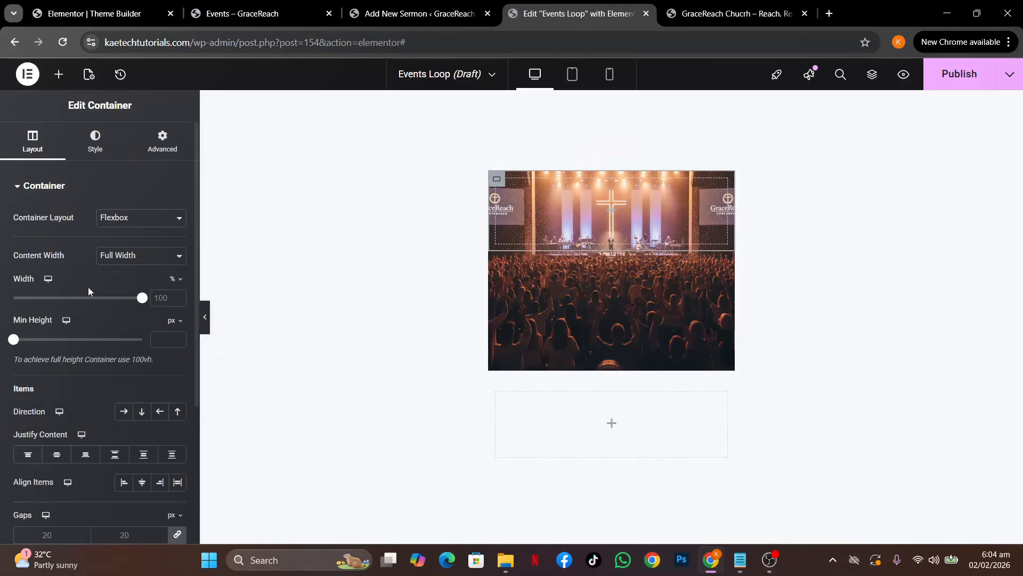
{"action": "left_click", "coordinate": [99, 159]}
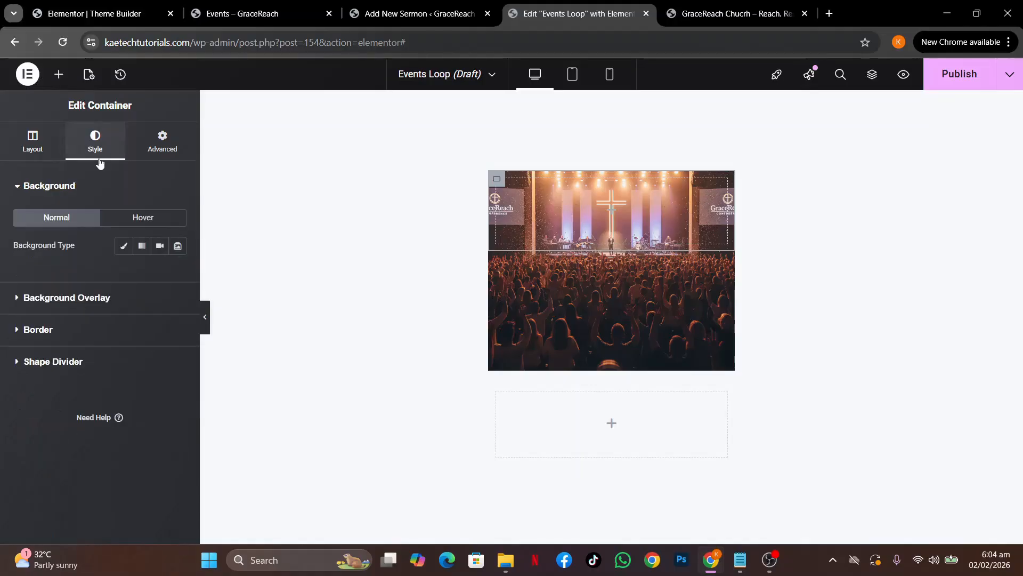
{"action": "left_click", "coordinate": [123, 246]}
{"action": "left_click", "coordinate": [176, 273]}
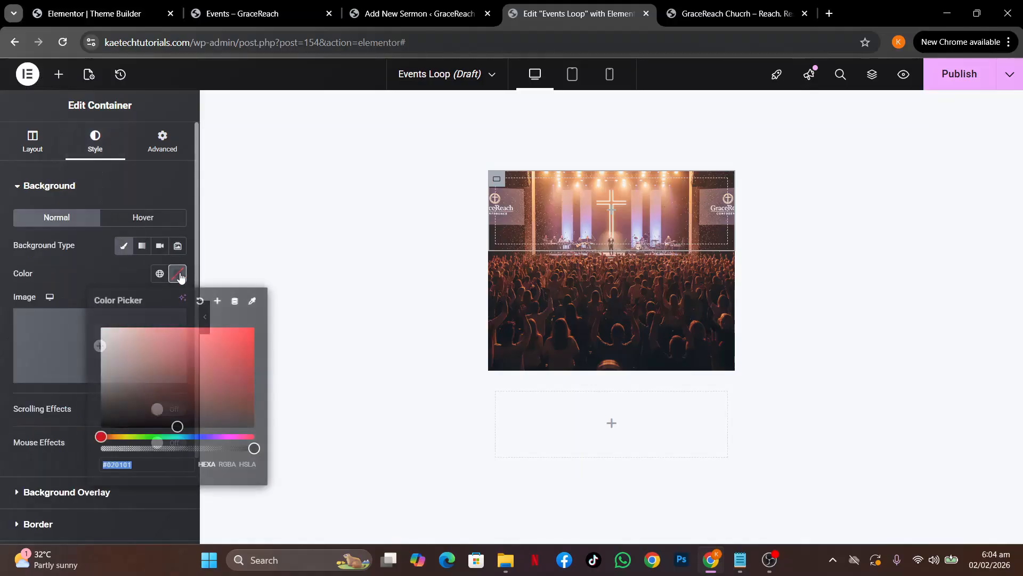
{"action": "left_click_drag", "start_coordinate": [155, 409], "coordinate": [69, 287]}
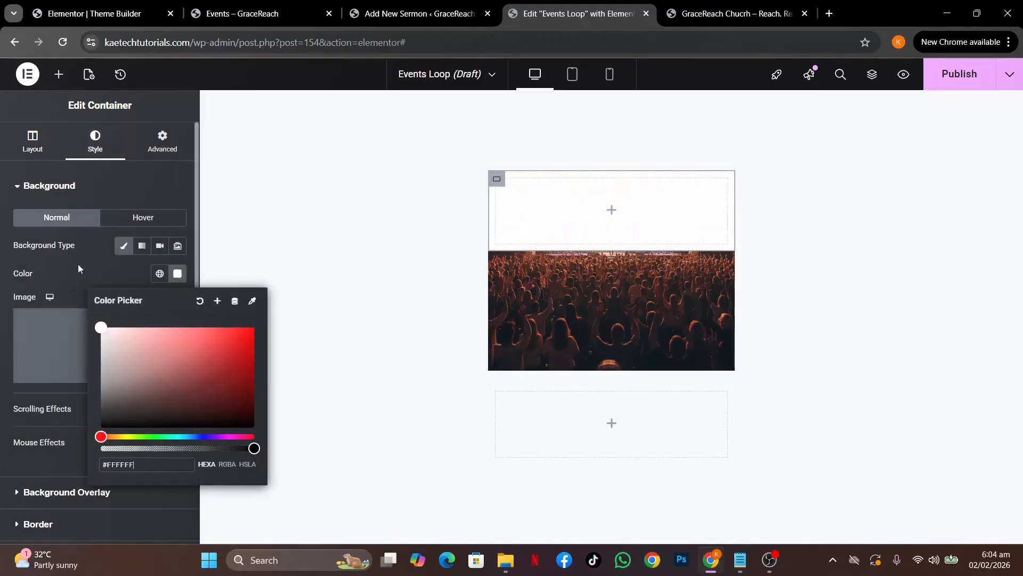
{"action": "left_click", "coordinate": [78, 265]}
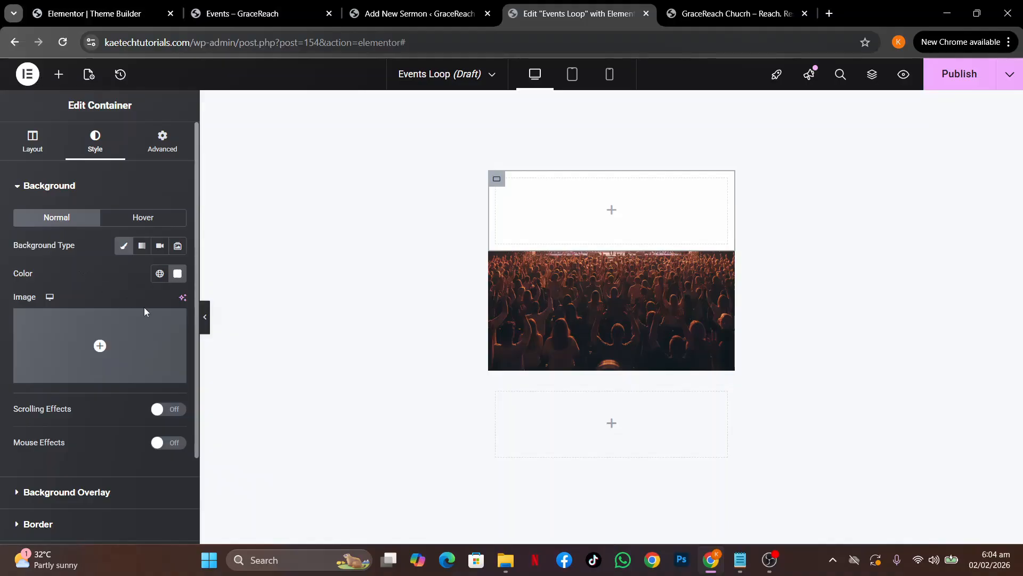
{"action": "left_click", "coordinate": [33, 143]}
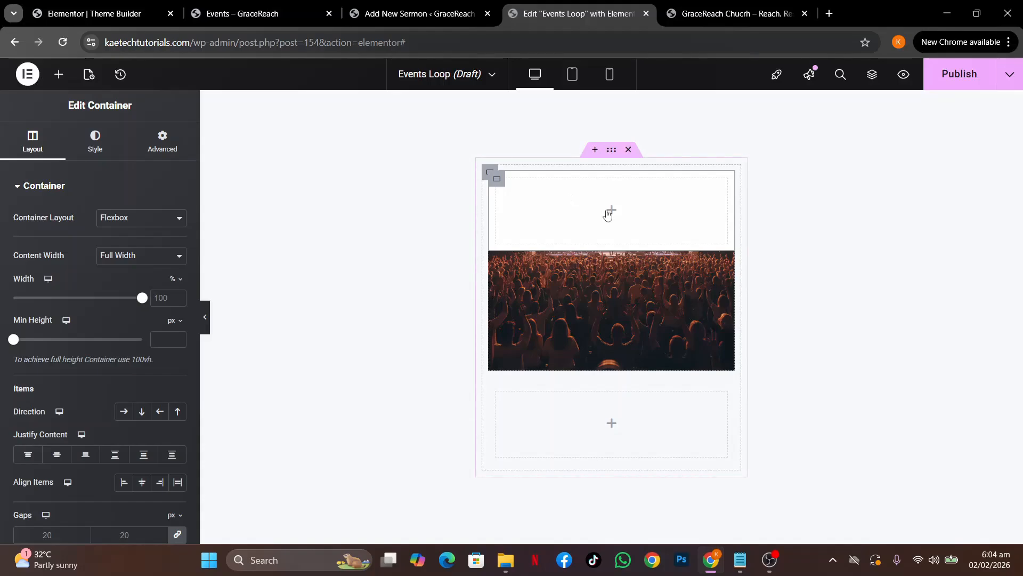
{"action": "left_click", "coordinate": [612, 211]}
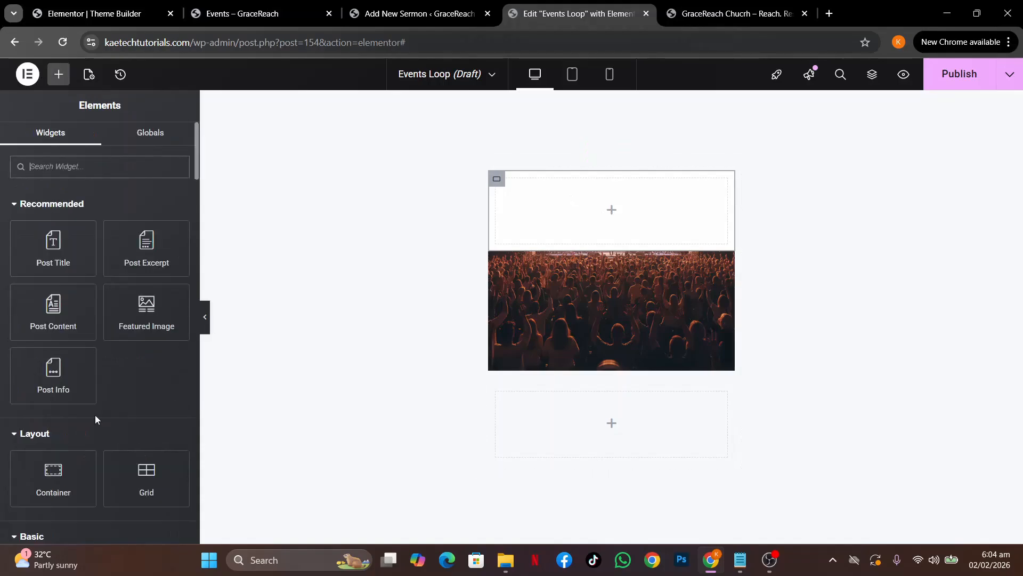
Add a Heading to the white container whose title uses the ACF field Sermon Date
{"action": "scroll", "coordinate": [95, 414], "scroll_direction": "down", "scroll_amount": 3}
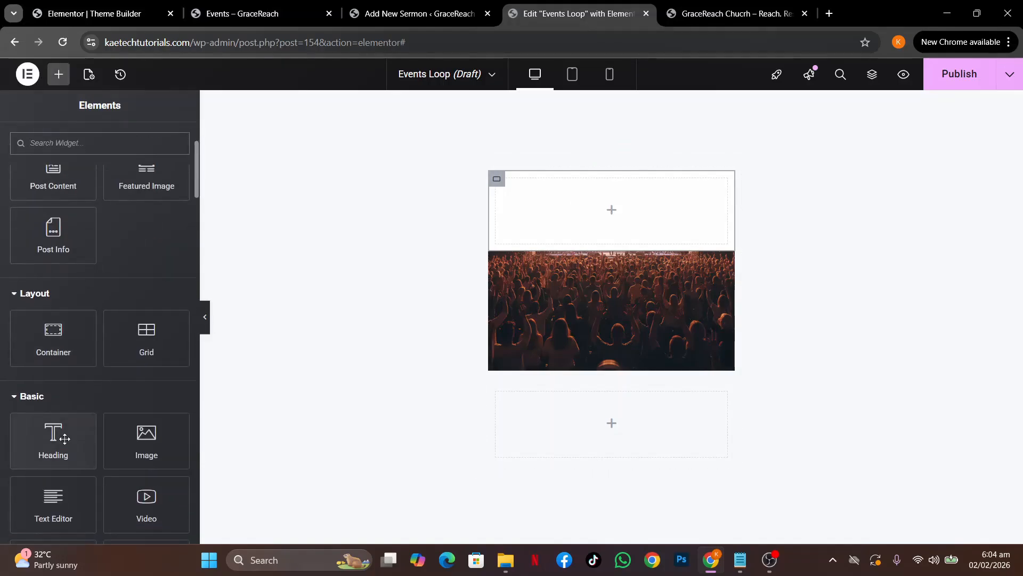
{"action": "left_click_drag", "start_coordinate": [51, 440], "coordinate": [634, 222]}
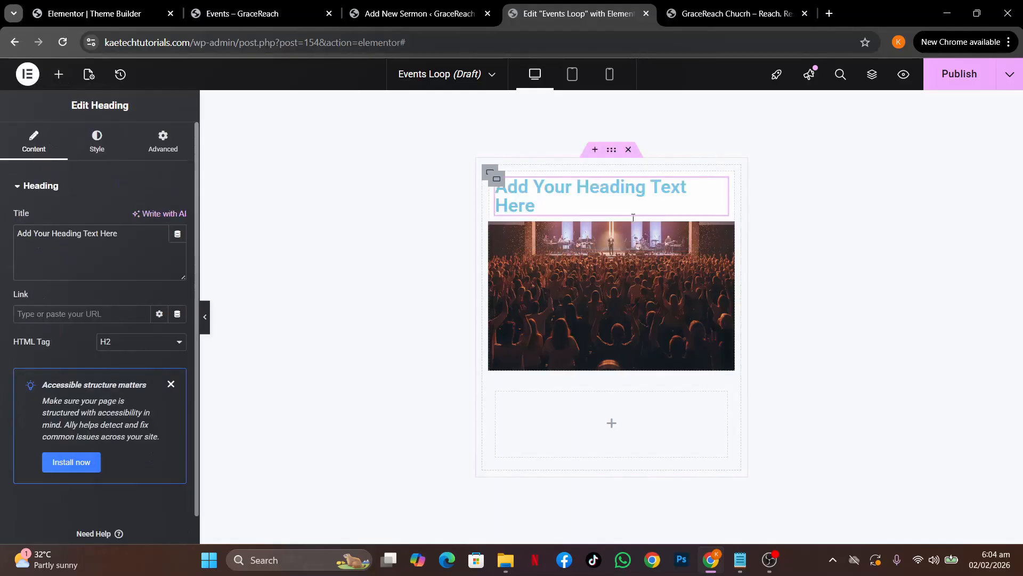
{"action": "left_click", "coordinate": [177, 233]}
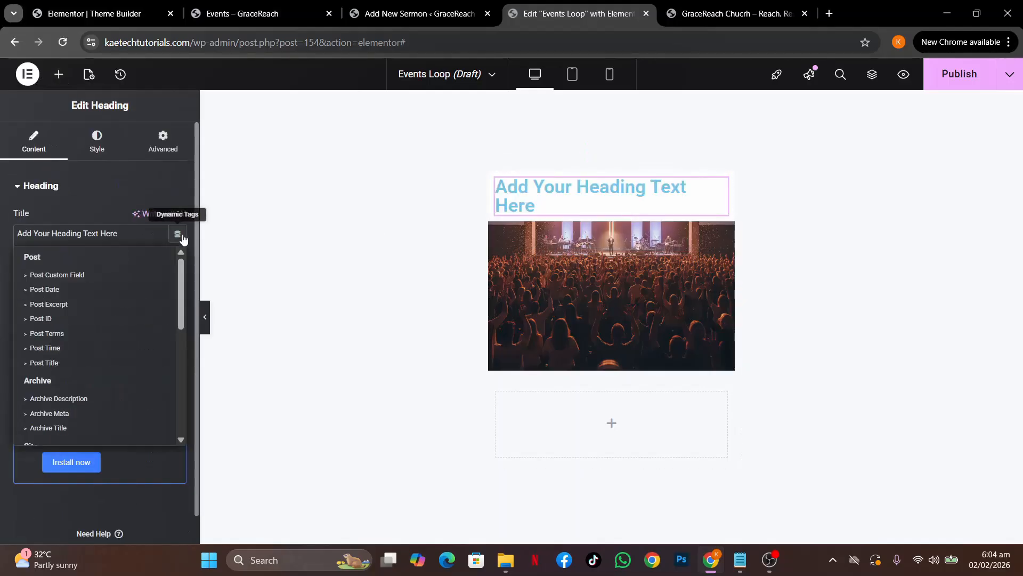
{"action": "scroll", "coordinate": [92, 401], "scroll_direction": "down", "scroll_amount": 5}
{"action": "left_click", "coordinate": [50, 433]}
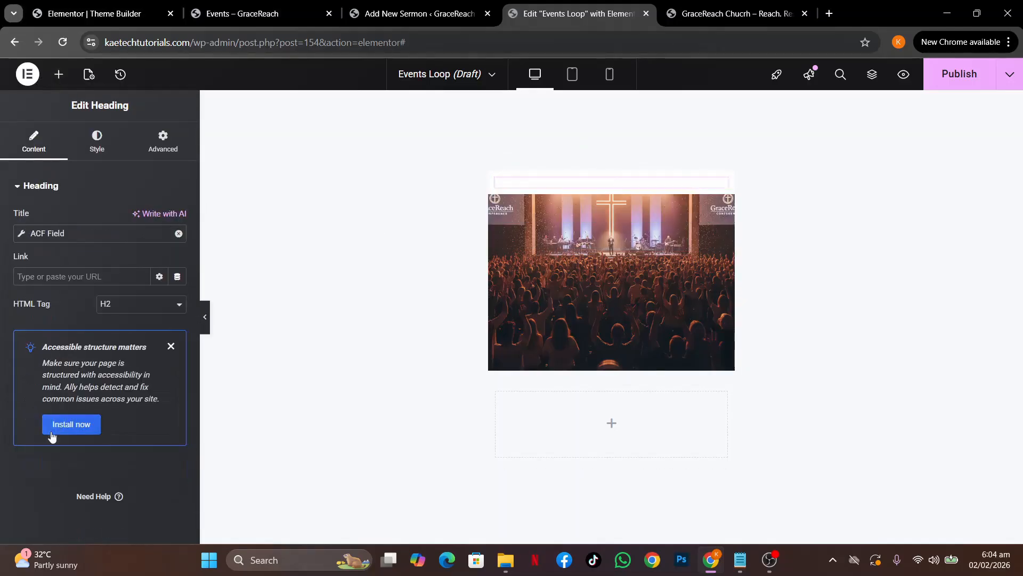
{"action": "left_click", "coordinate": [22, 235]}
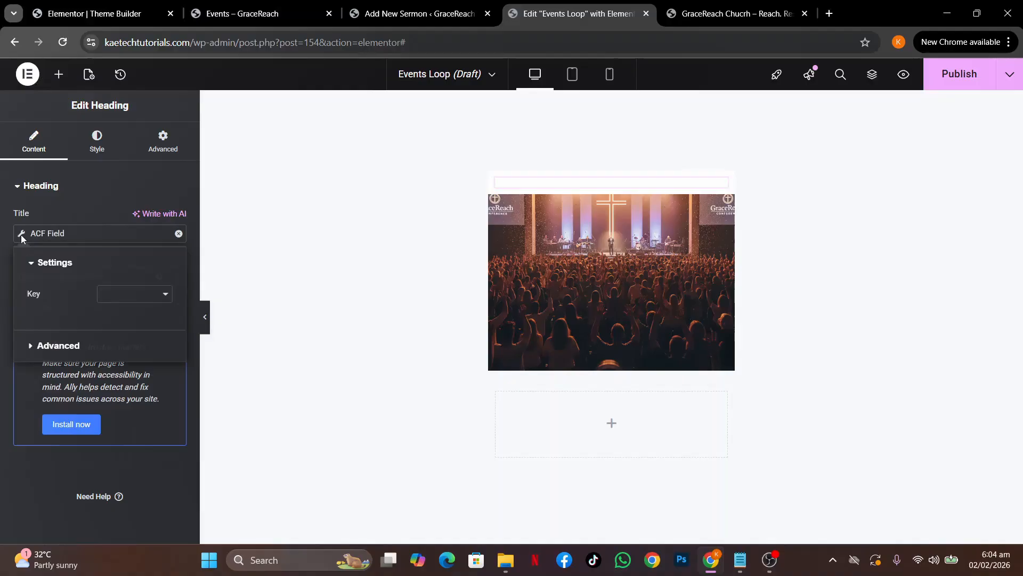
{"action": "left_click", "coordinate": [137, 301]}
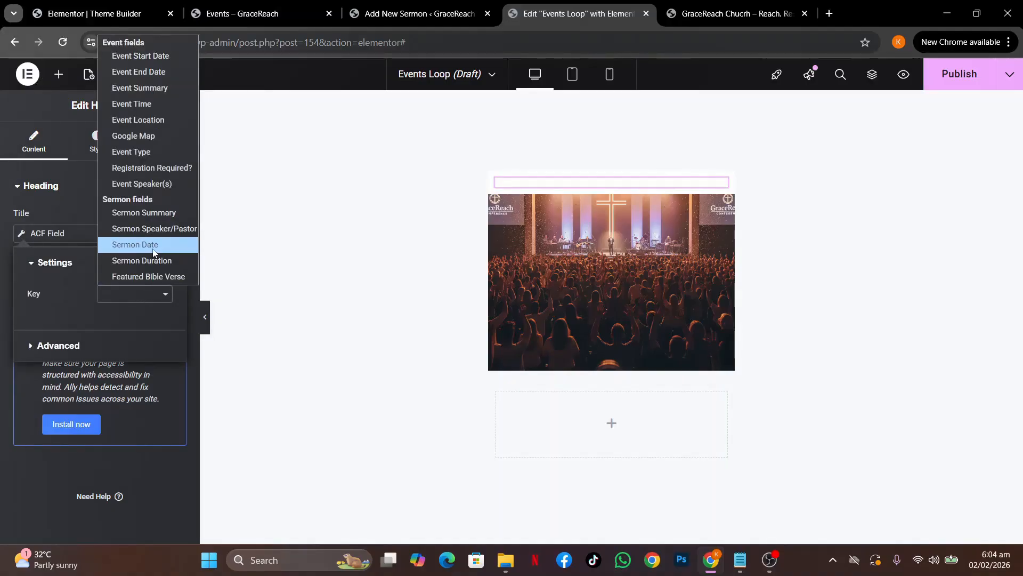
{"action": "left_click", "coordinate": [135, 246]}
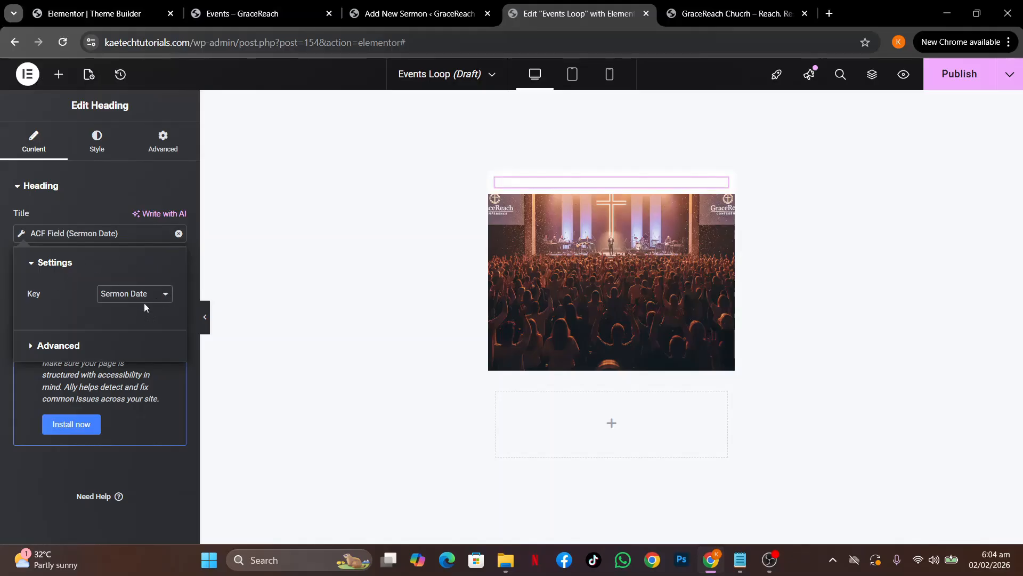
{"action": "left_click", "coordinate": [1, 269]}
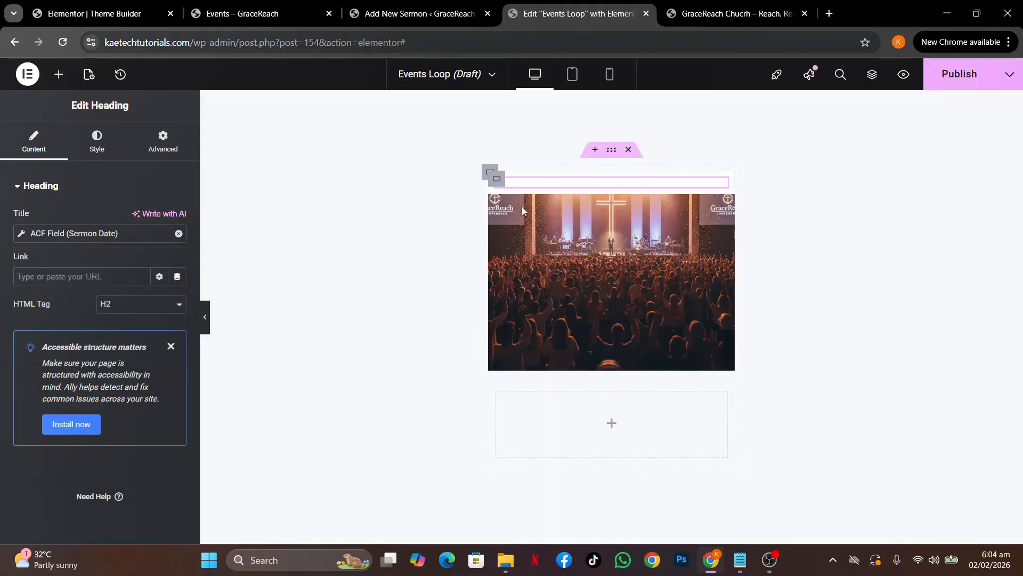
{"action": "left_click", "coordinate": [496, 179]}
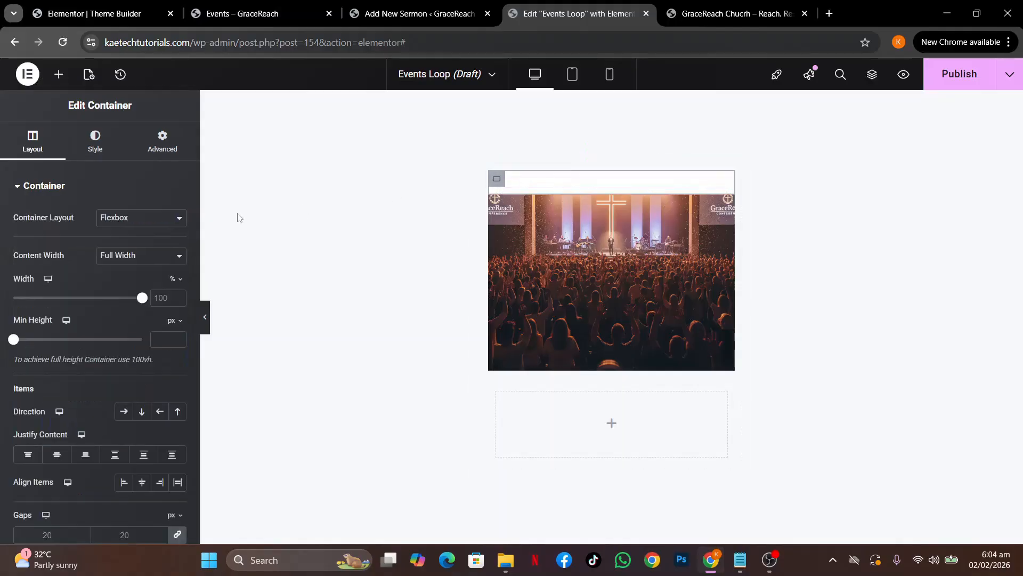
Set the date container's padding to 15, width to 32%, and Align Items to End
{"action": "left_click", "coordinate": [155, 137]}
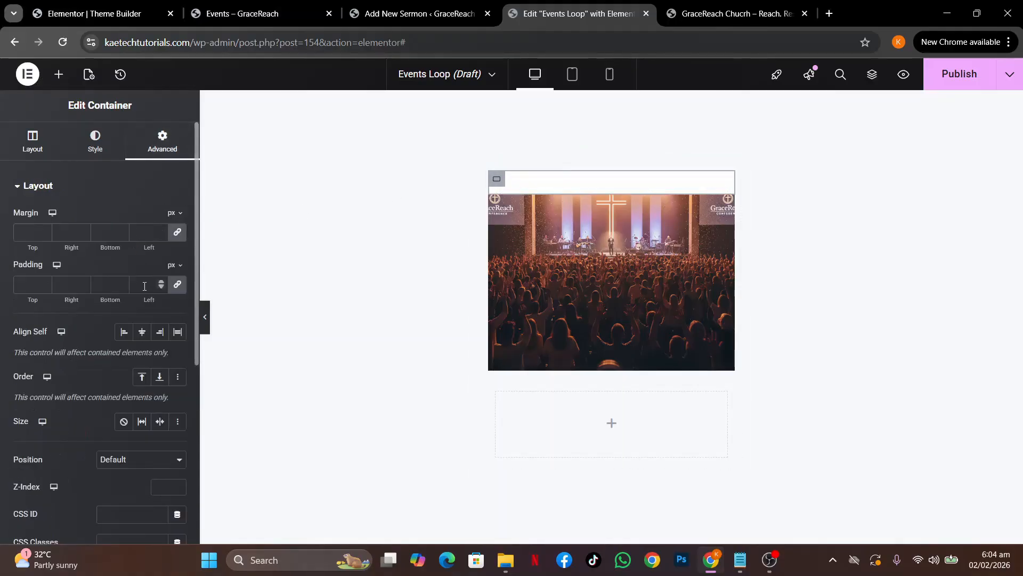
{"action": "left_click", "coordinate": [24, 286]}
{"action": "type", "text": "15"}
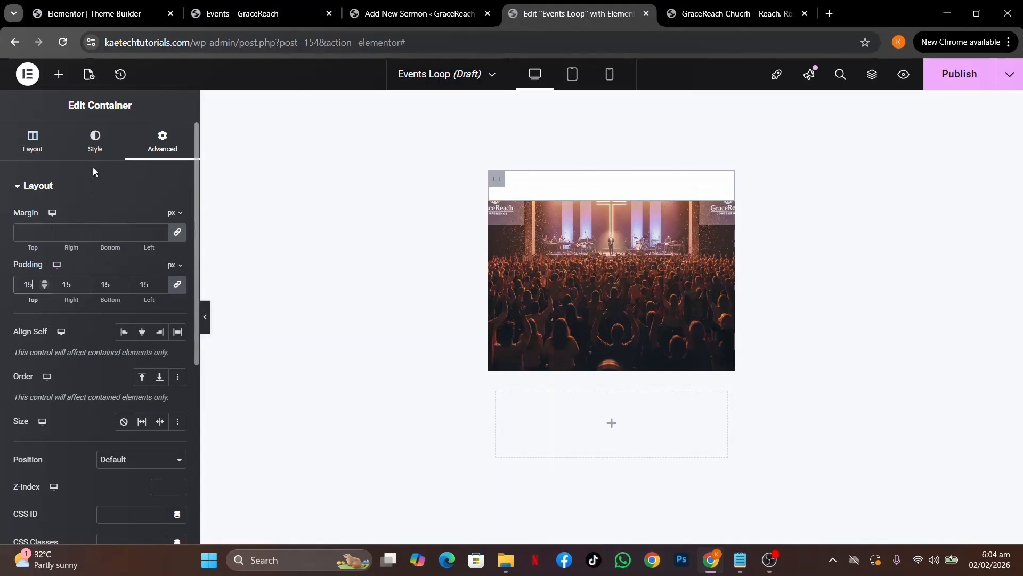
{"action": "left_click", "coordinate": [33, 143]}
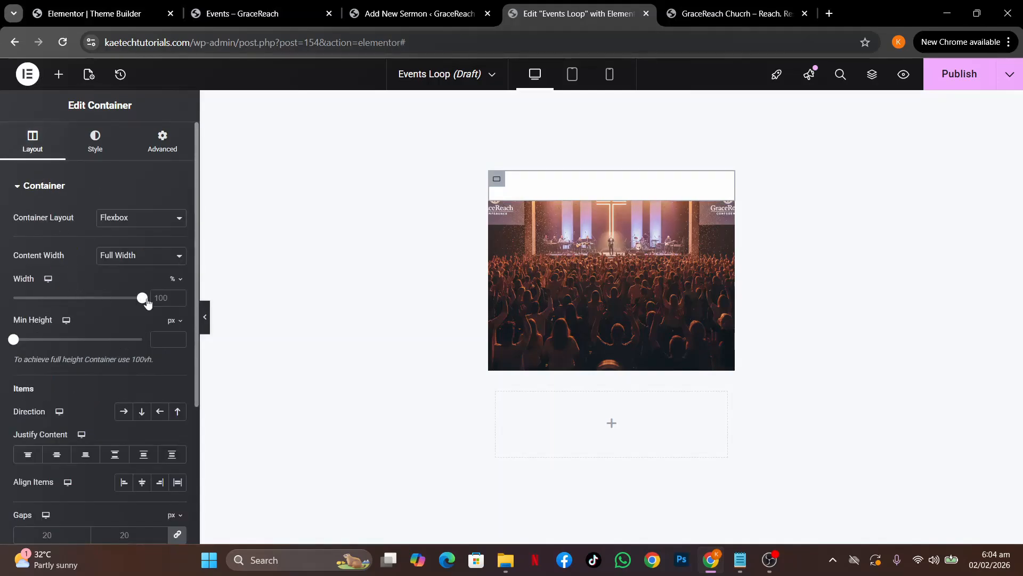
{"action": "left_click", "coordinate": [163, 298]}
{"action": "type", "text": "32"}
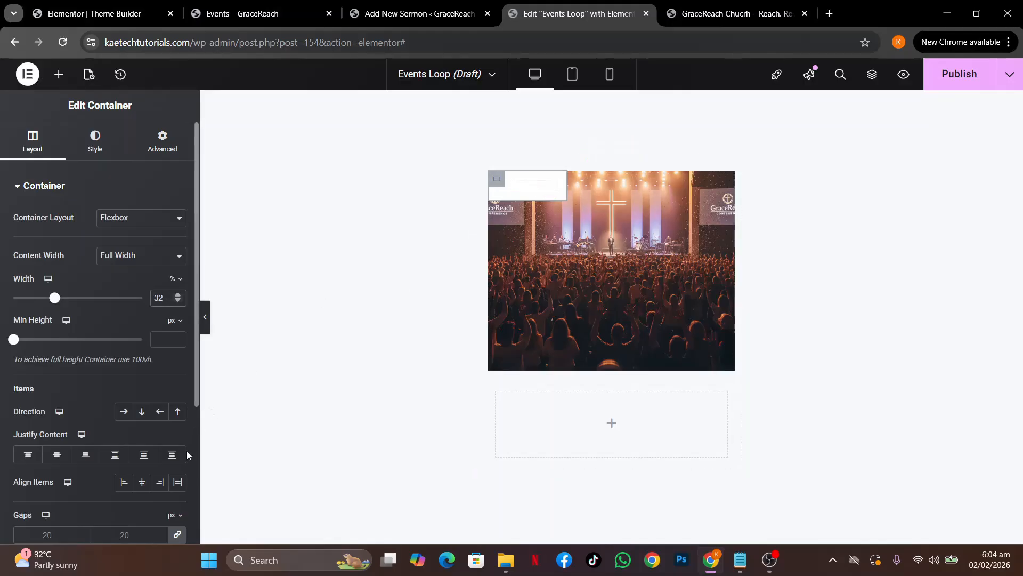
{"action": "left_click", "coordinate": [161, 482]}
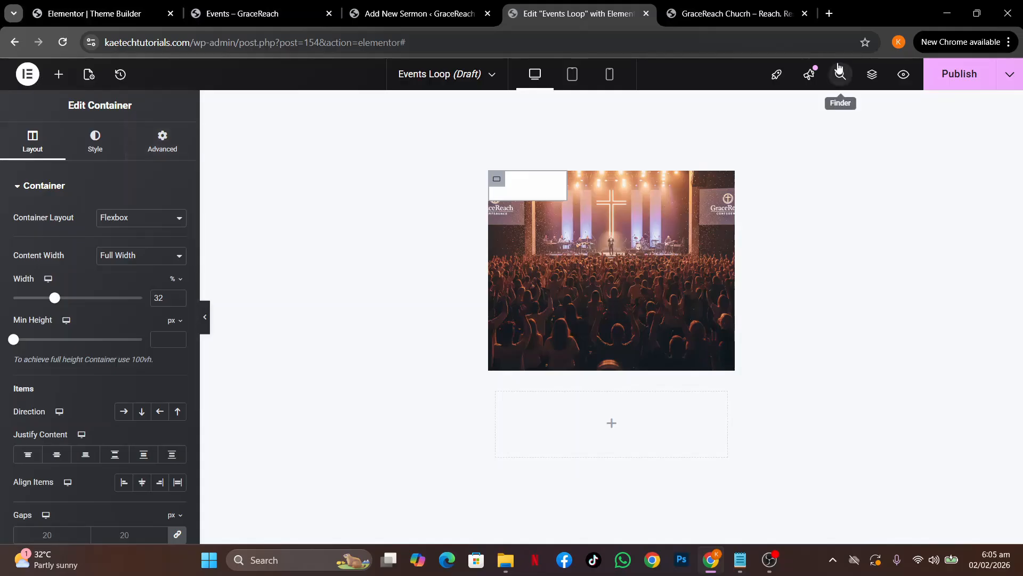
Select the image container in Navigator, align items to End, and set padding to 20
{"action": "left_click", "coordinate": [872, 74]}
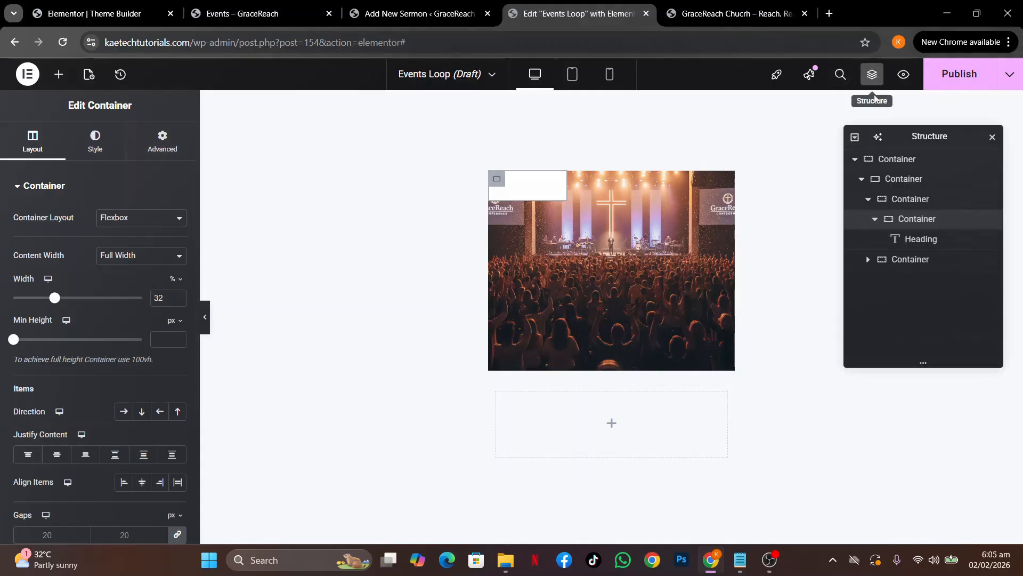
{"action": "left_click", "coordinate": [903, 201]}
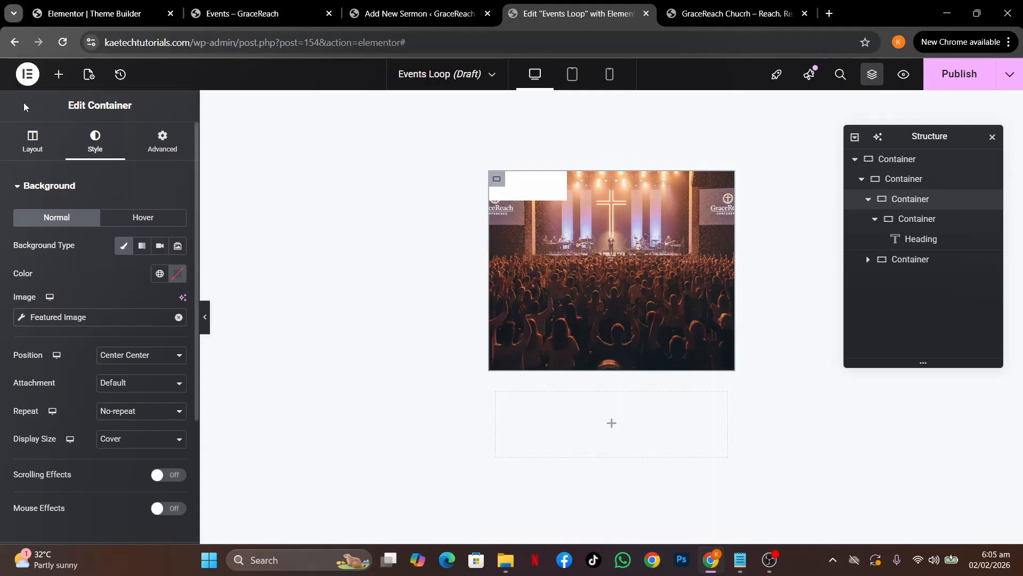
{"action": "left_click", "coordinate": [36, 148]}
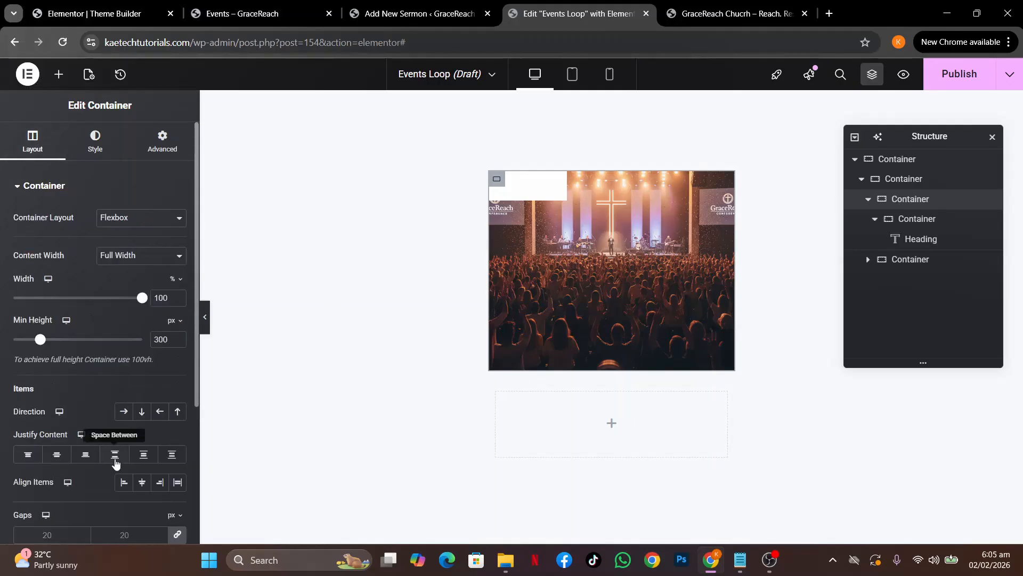
{"action": "left_click", "coordinate": [160, 486]}
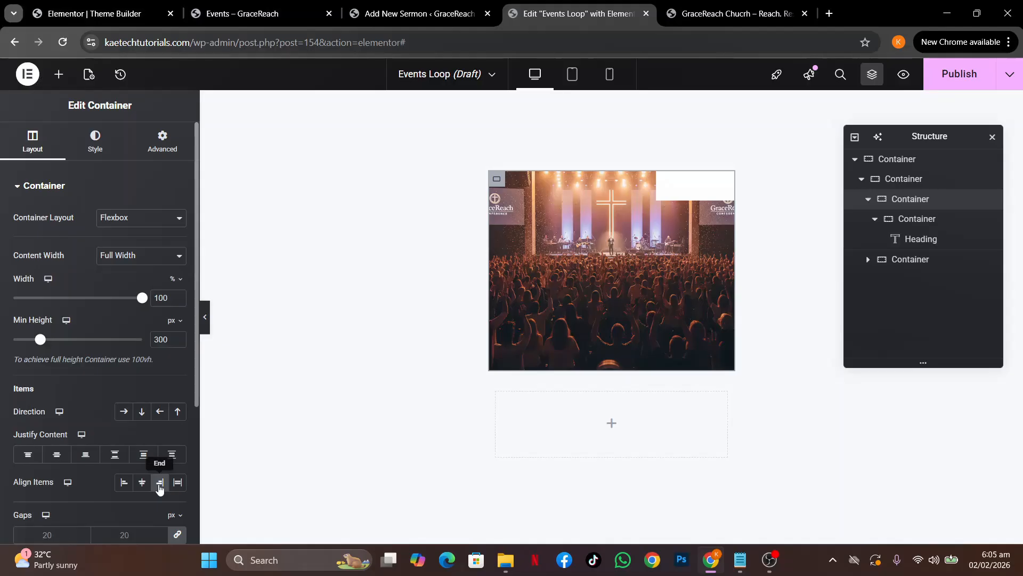
{"action": "left_click", "coordinate": [153, 162]}
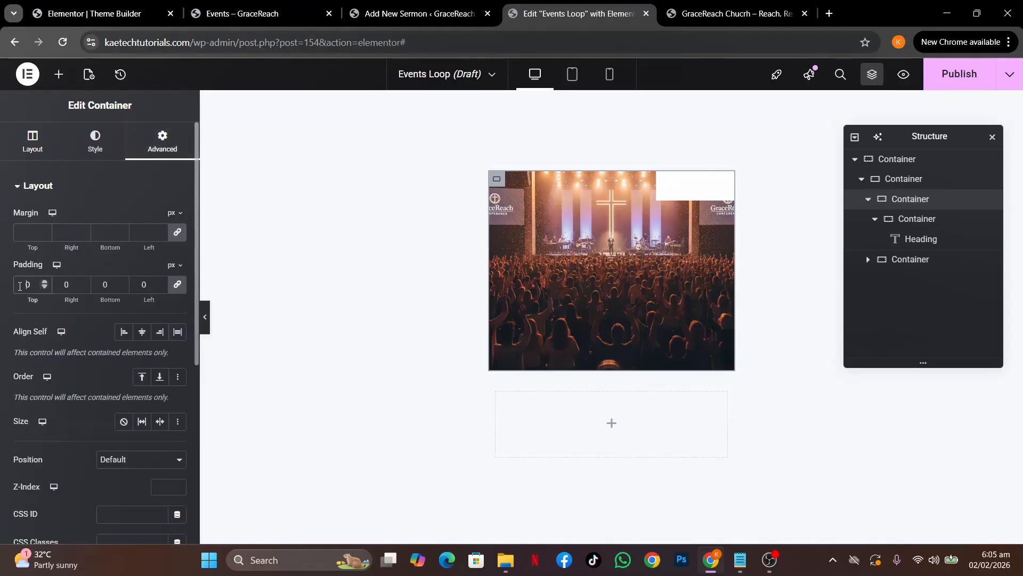
{"action": "type", "text": "2"}
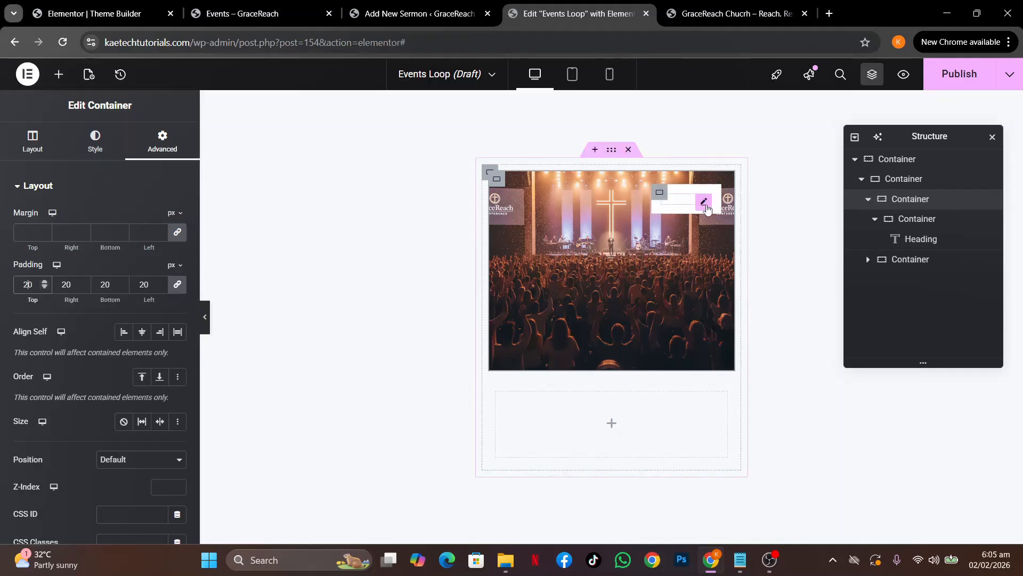
{"action": "left_click", "coordinate": [705, 205]}
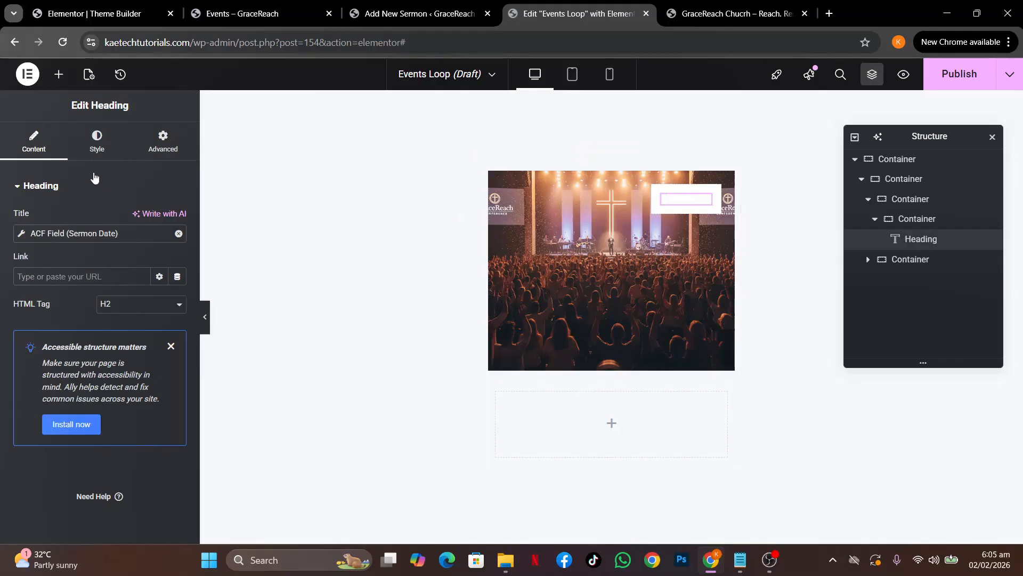
Set the date heading's typography to the Inter font family at size 12
{"action": "left_click", "coordinate": [96, 154]}
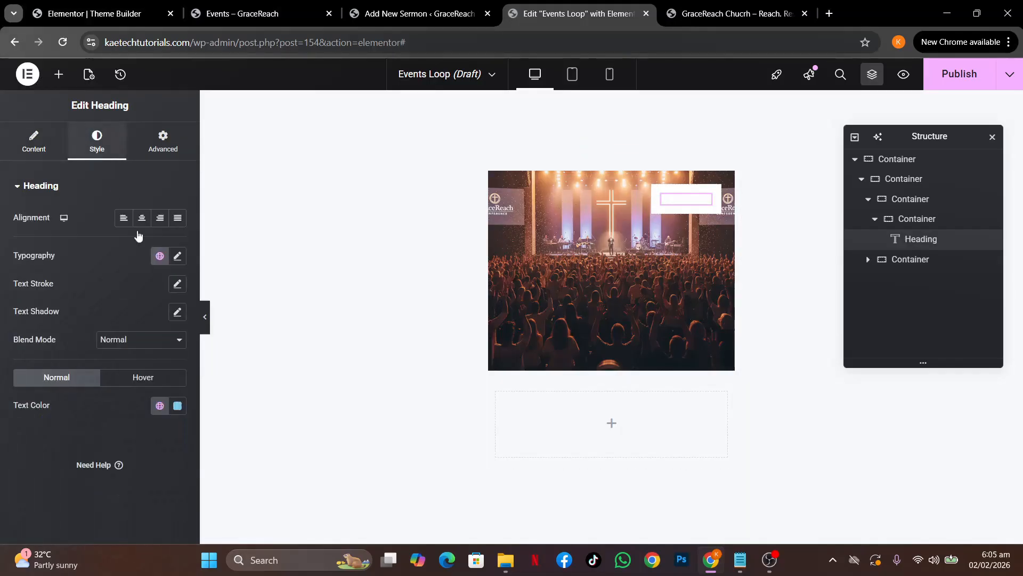
{"action": "left_click", "coordinate": [177, 256]}
{"action": "left_click", "coordinate": [137, 320]}
{"action": "type", "text": "int"}
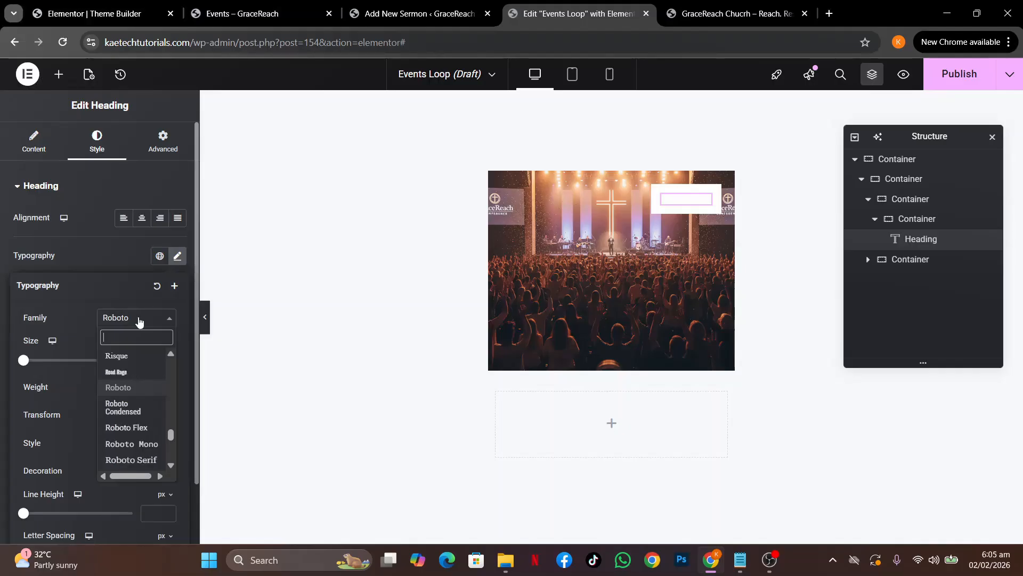
{"action": "type", "text": "er"}
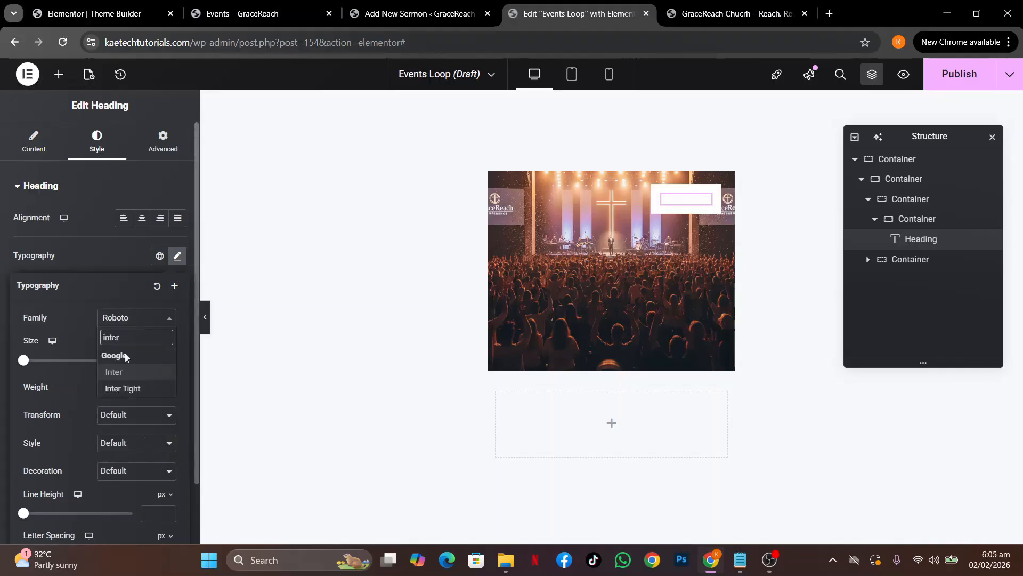
{"action": "left_click", "coordinate": [127, 372]}
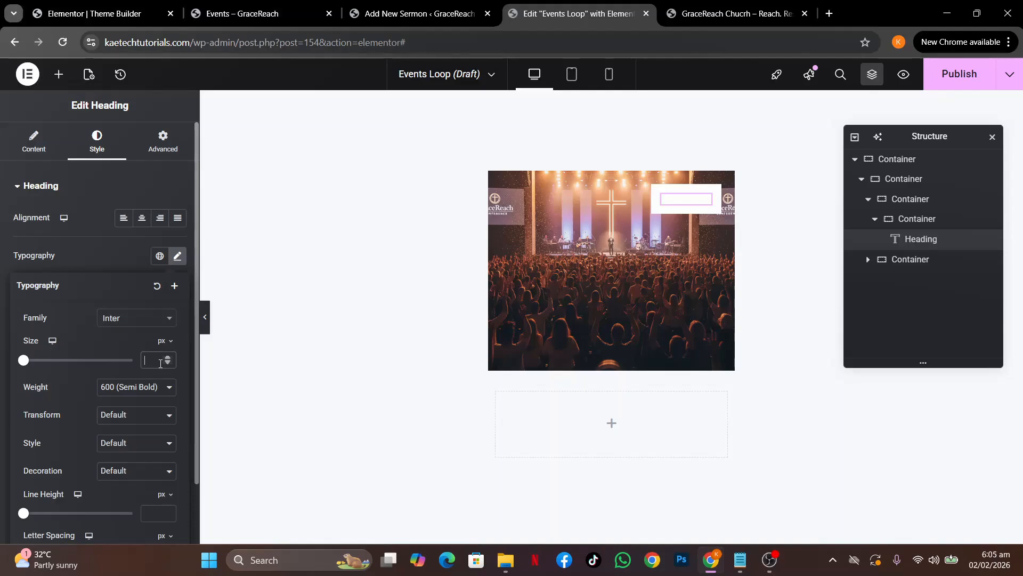
{"action": "left_click", "coordinate": [160, 363]}
{"action": "type", "text": "12"}
{"action": "left_click", "coordinate": [129, 259]}
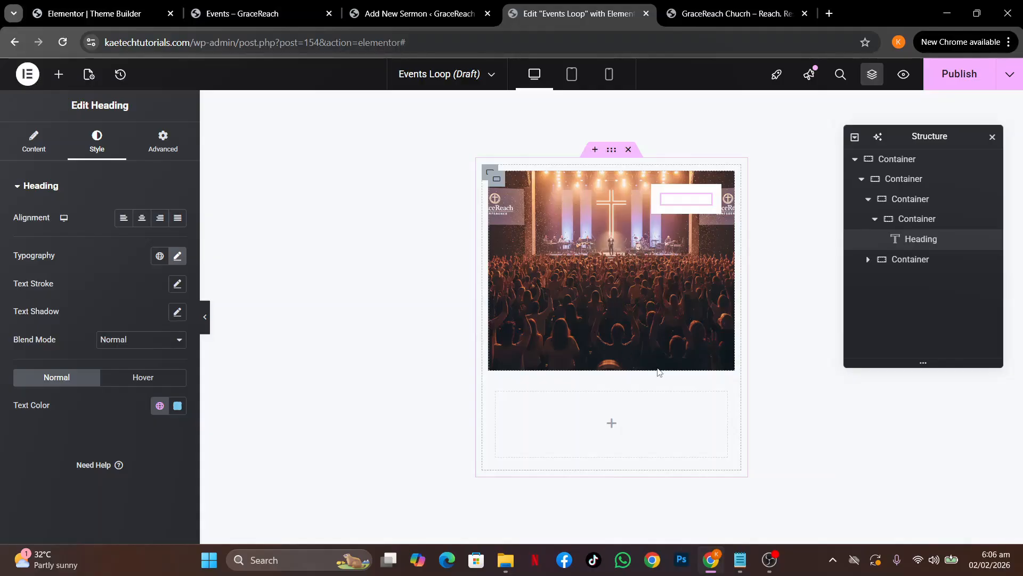
{"action": "left_click", "coordinate": [251, 15]}
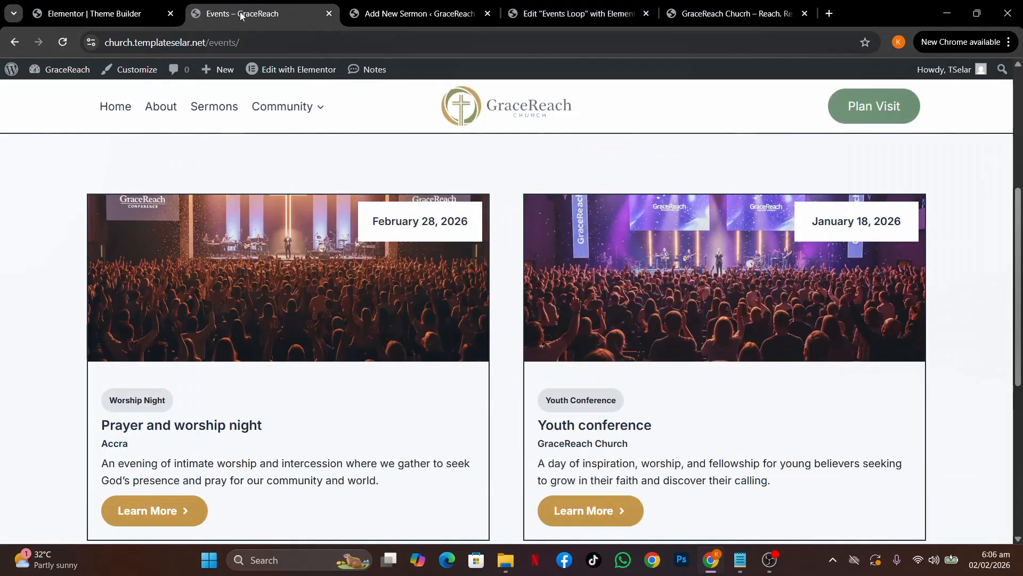
{"action": "scroll", "coordinate": [366, 402], "scroll_direction": "down", "scroll_amount": 3}
{"action": "scroll", "coordinate": [286, 261], "scroll_direction": "up", "scroll_amount": 4}
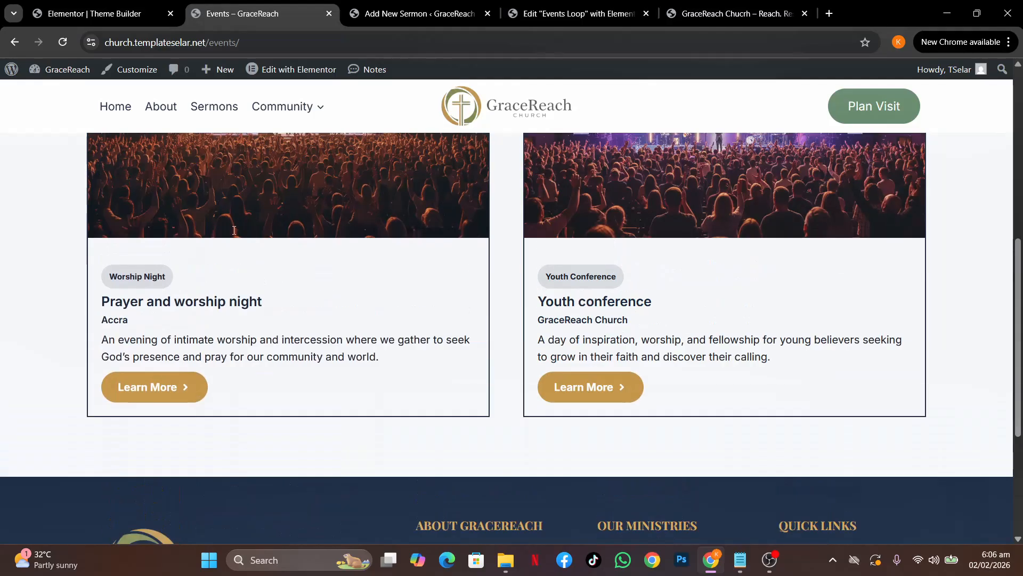
{"action": "scroll", "coordinate": [233, 229], "scroll_direction": "down", "scroll_amount": 2}
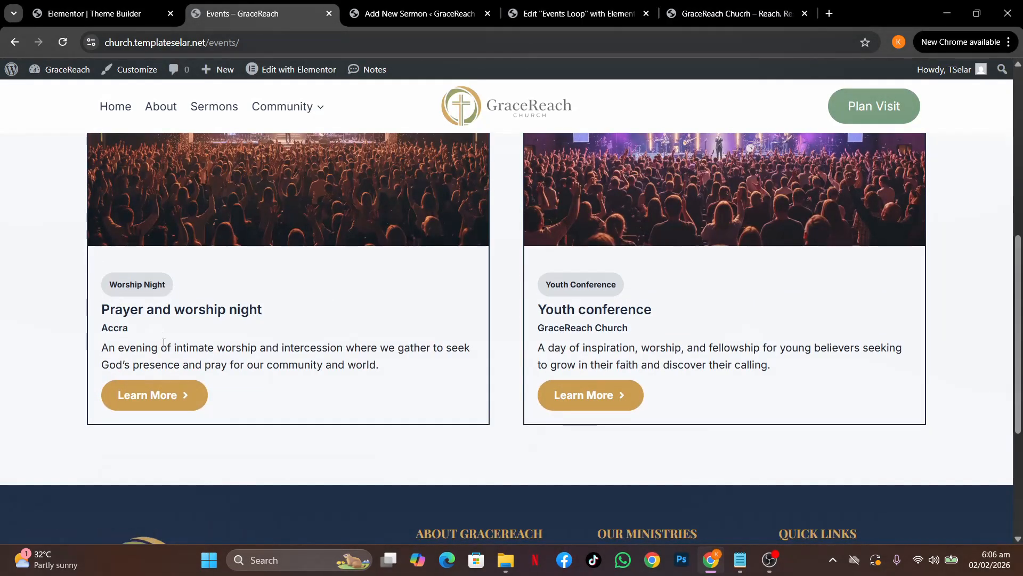
{"action": "left_click", "coordinate": [565, 16]}
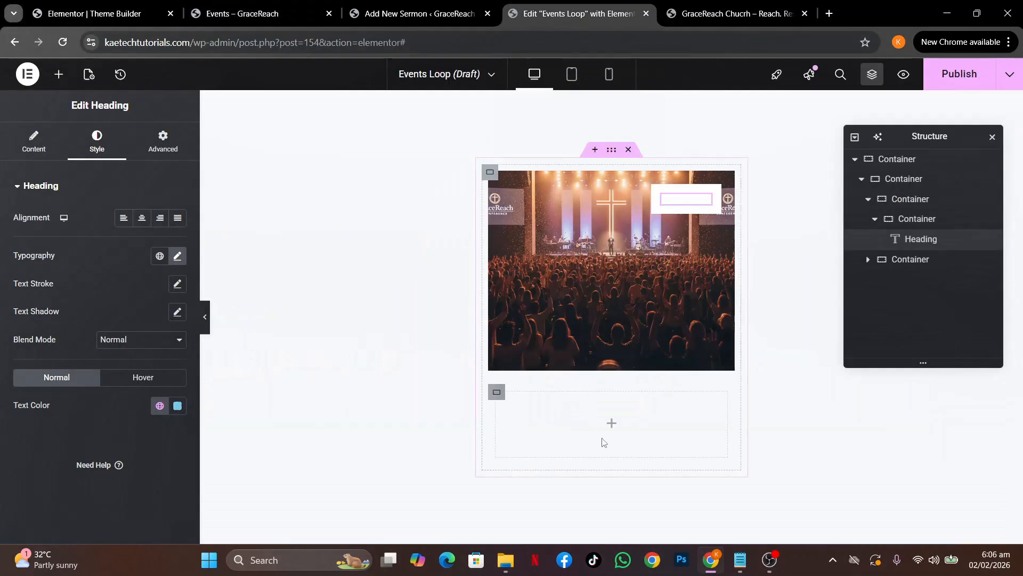
Place a Button widget in the lower container and compare with the live Events page
{"action": "left_click", "coordinate": [614, 426]}
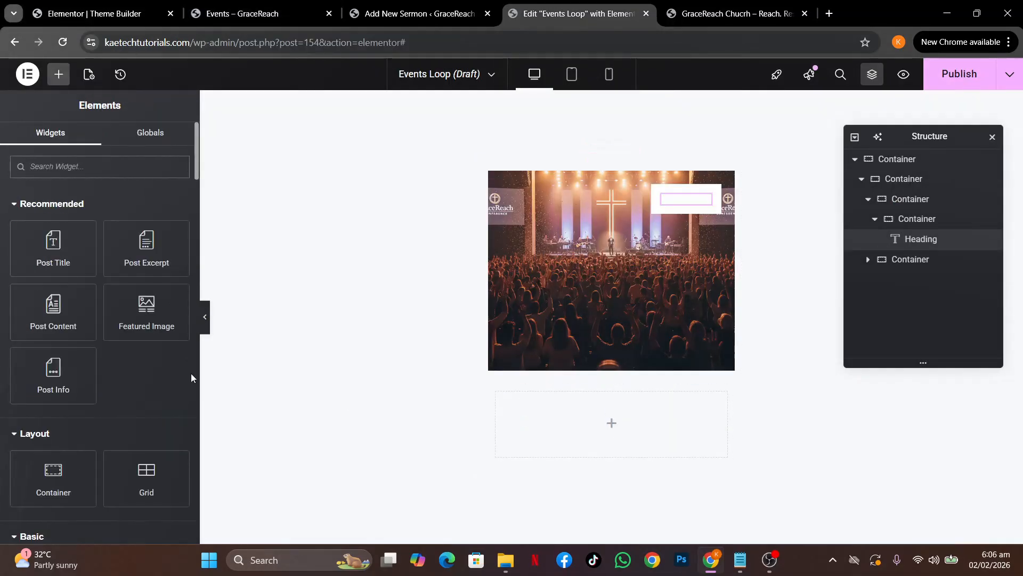
{"action": "type", "text": "butt"}
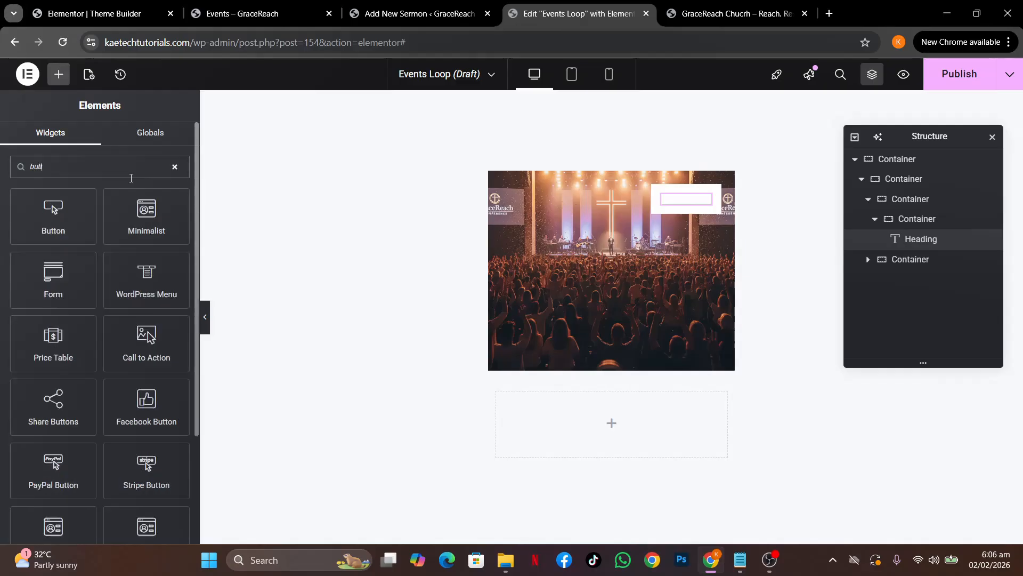
{"action": "left_click_drag", "start_coordinate": [61, 209], "coordinate": [628, 428]}
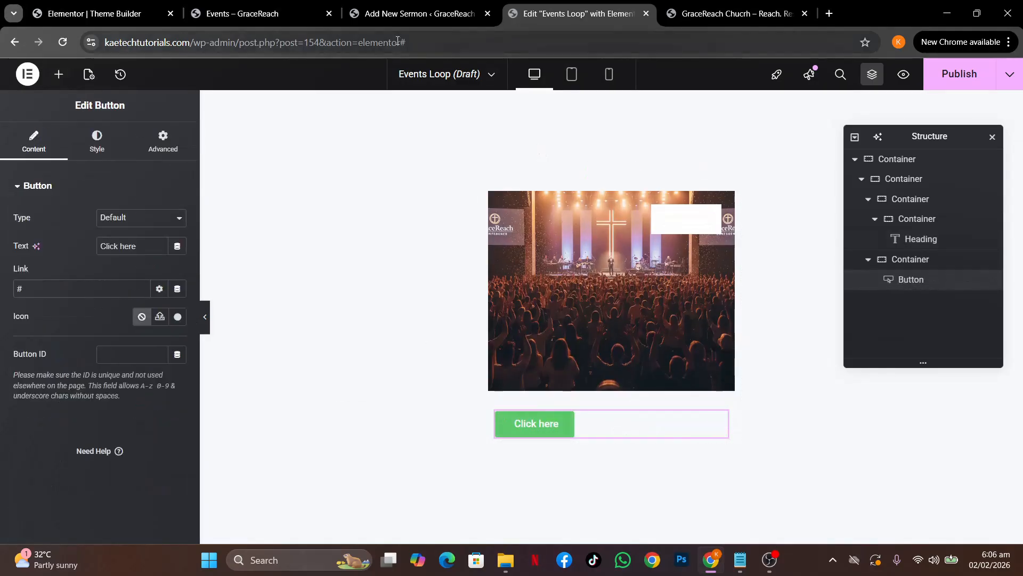
{"action": "left_click", "coordinate": [260, 13]}
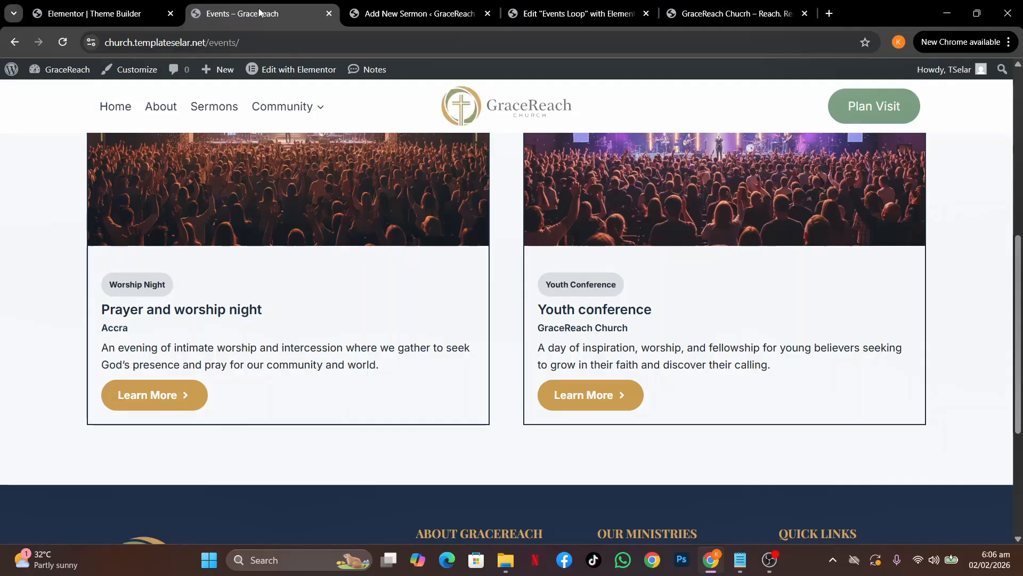
{"action": "left_click", "coordinate": [555, 15]}
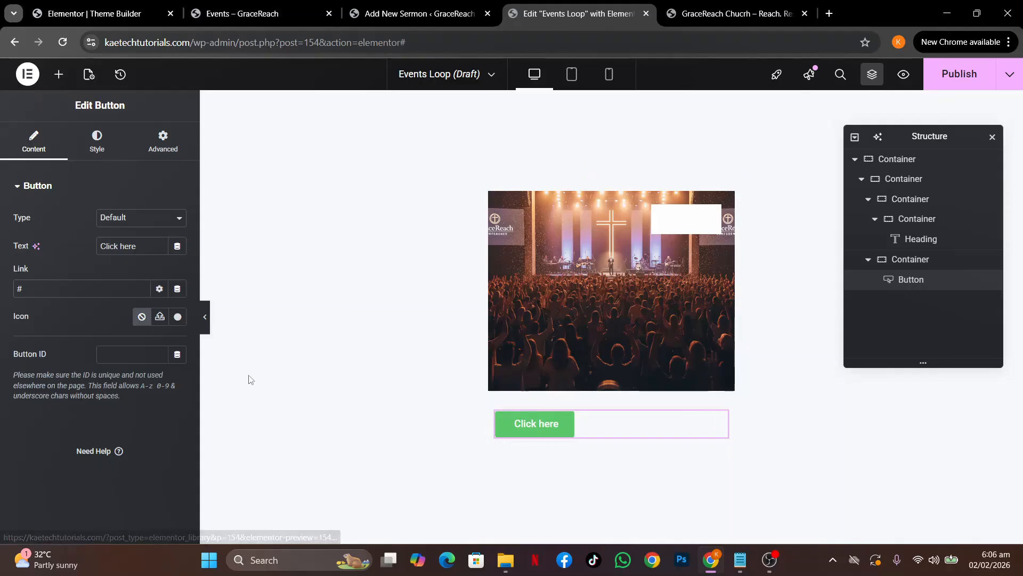
Link the button to the dynamic Archive URL and browse the button text's dynamic tags
{"action": "left_click", "coordinate": [178, 289]}
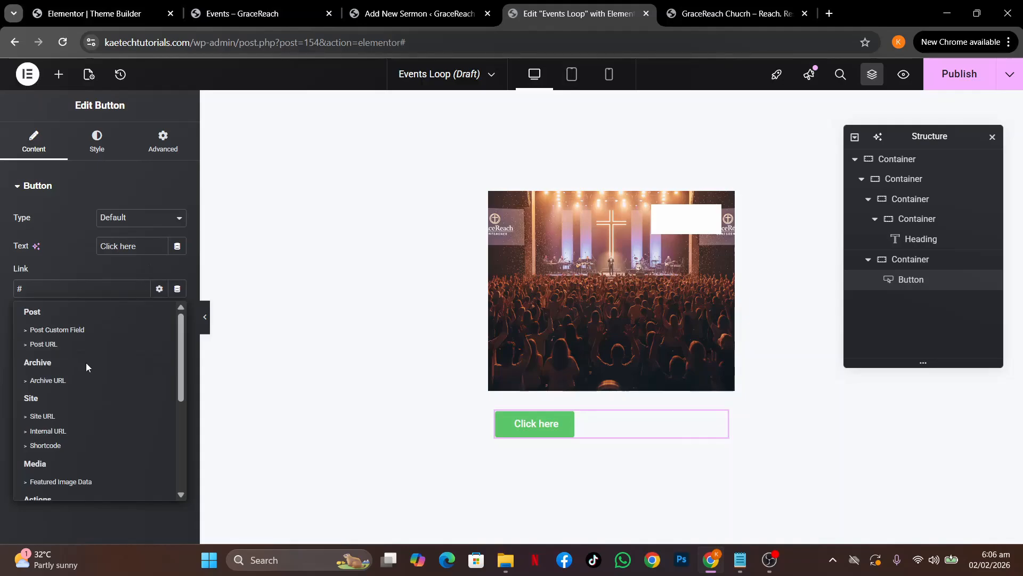
{"action": "left_click", "coordinate": [80, 382]}
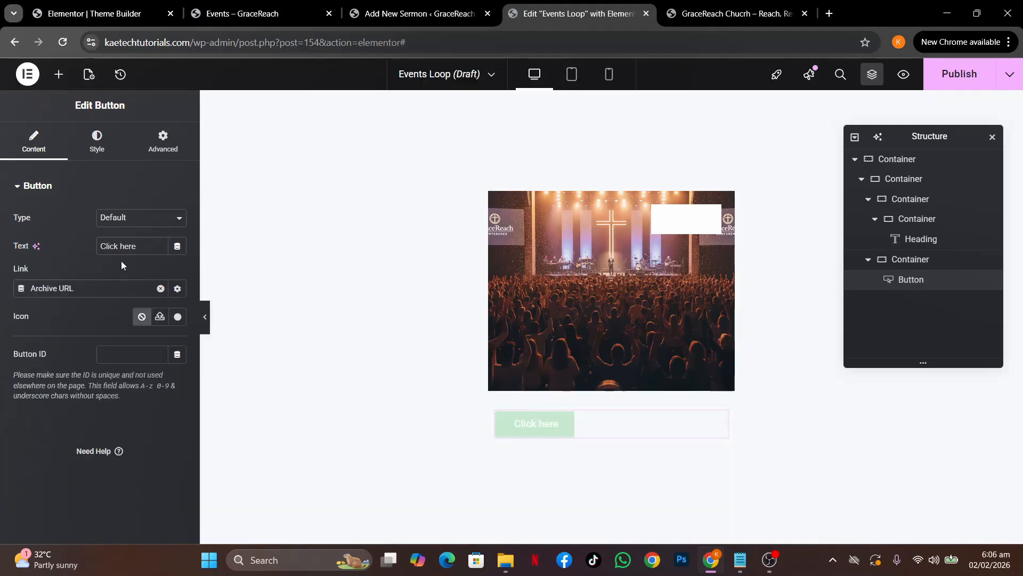
{"action": "left_click_drag", "start_coordinate": [143, 246], "coordinate": [1, 238]}
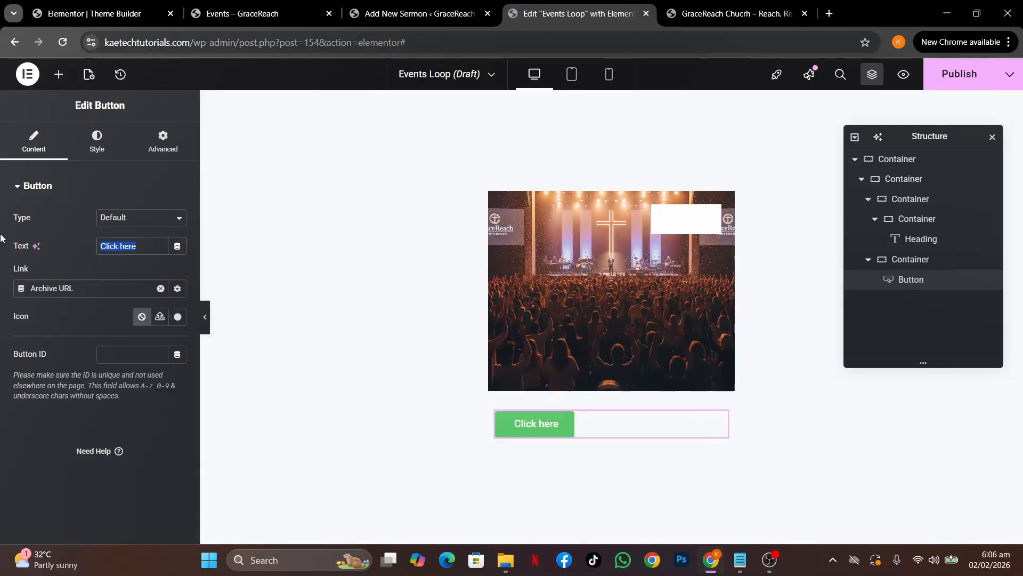
{"action": "left_click", "coordinate": [177, 245]}
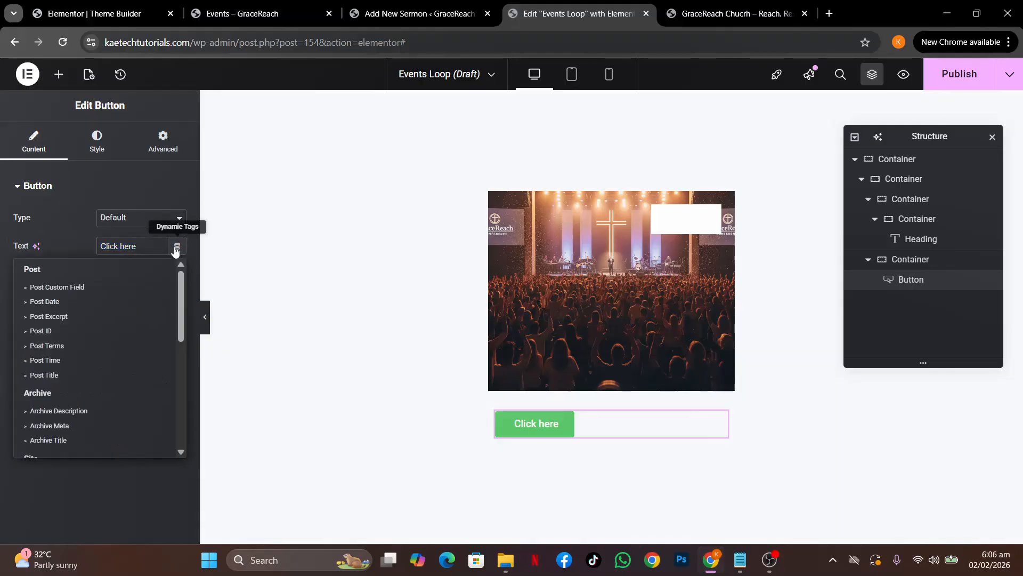
{"action": "scroll", "coordinate": [72, 434], "scroll_direction": "down", "scroll_amount": 4}
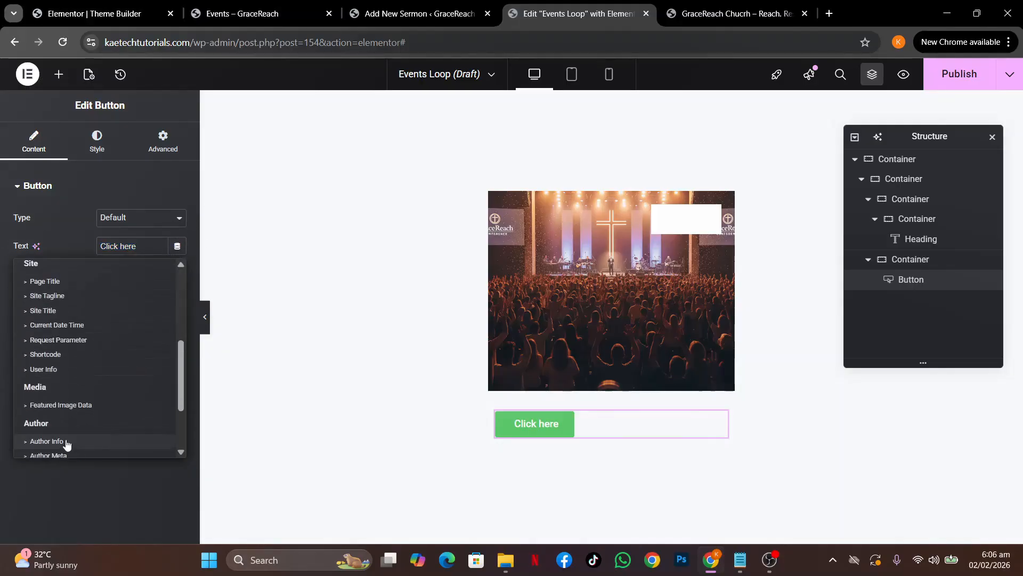
{"action": "scroll", "coordinate": [76, 430], "scroll_direction": "down", "scroll_amount": 3}
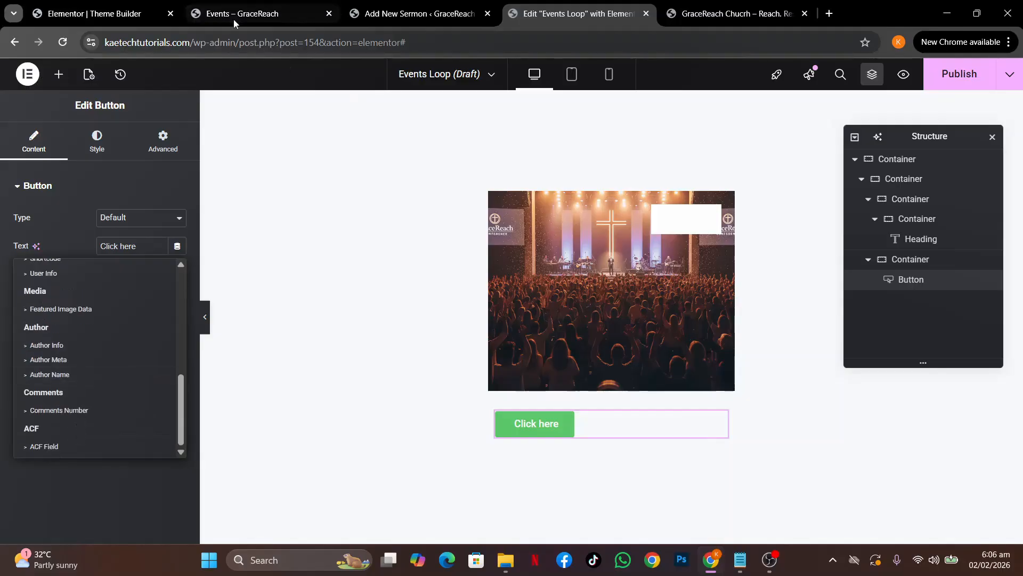
{"action": "left_click", "coordinate": [275, 15]}
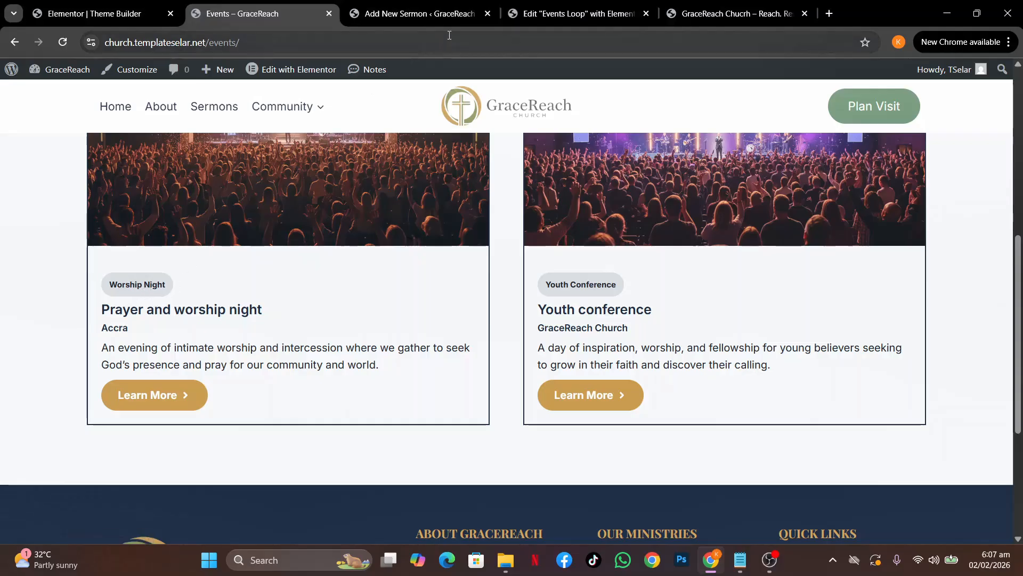
Set the button text to the Post Terms tag with Categories taxonomy, showing Worship Night
{"action": "left_click", "coordinate": [462, 32]}
{"action": "left_click", "coordinate": [579, 16]}
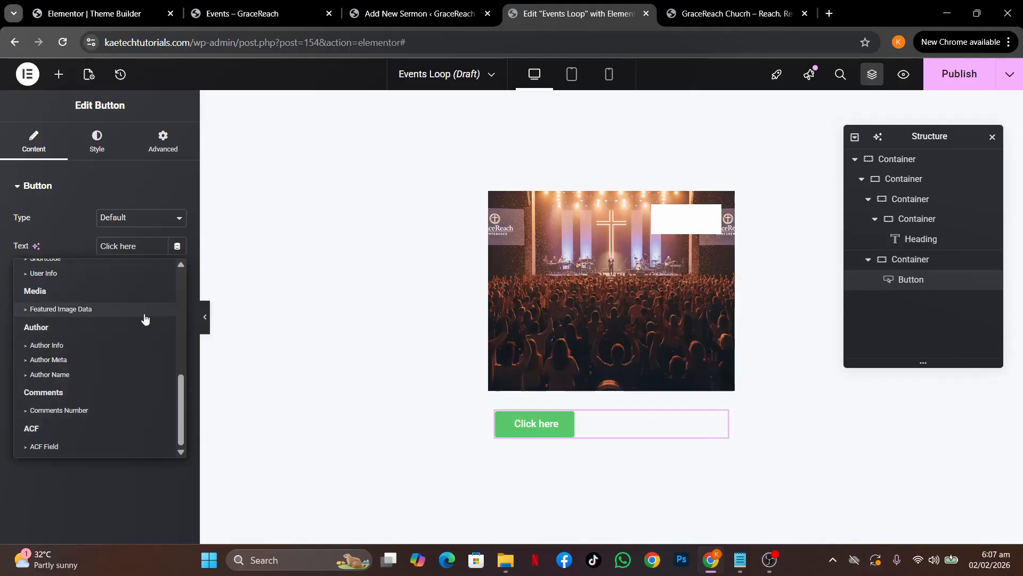
{"action": "left_click_drag", "start_coordinate": [184, 382], "coordinate": [176, 256]}
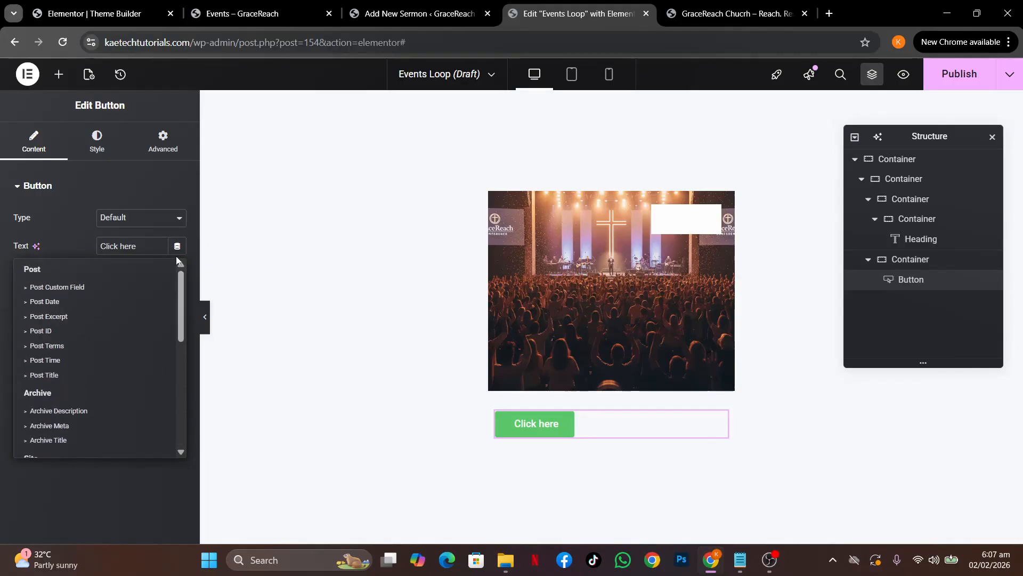
{"action": "left_click", "coordinate": [65, 346]}
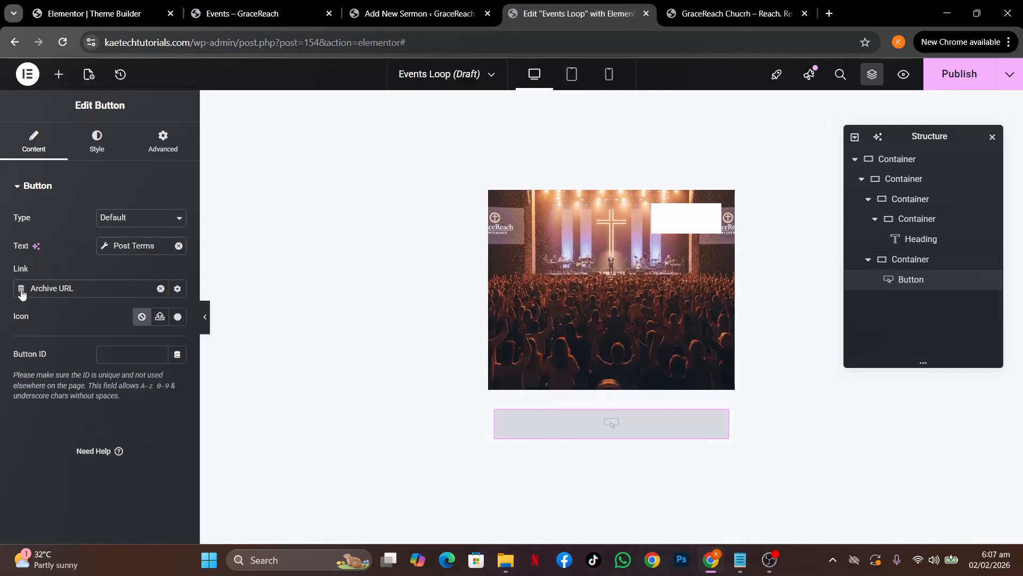
{"action": "left_click", "coordinate": [105, 245]}
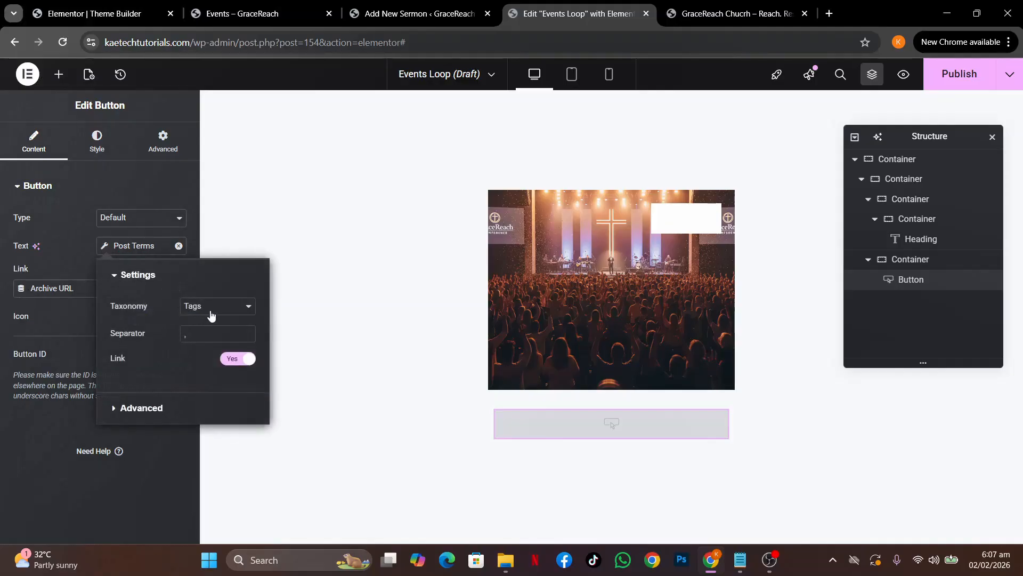
{"action": "left_click", "coordinate": [210, 312]}
{"action": "left_click", "coordinate": [207, 321]}
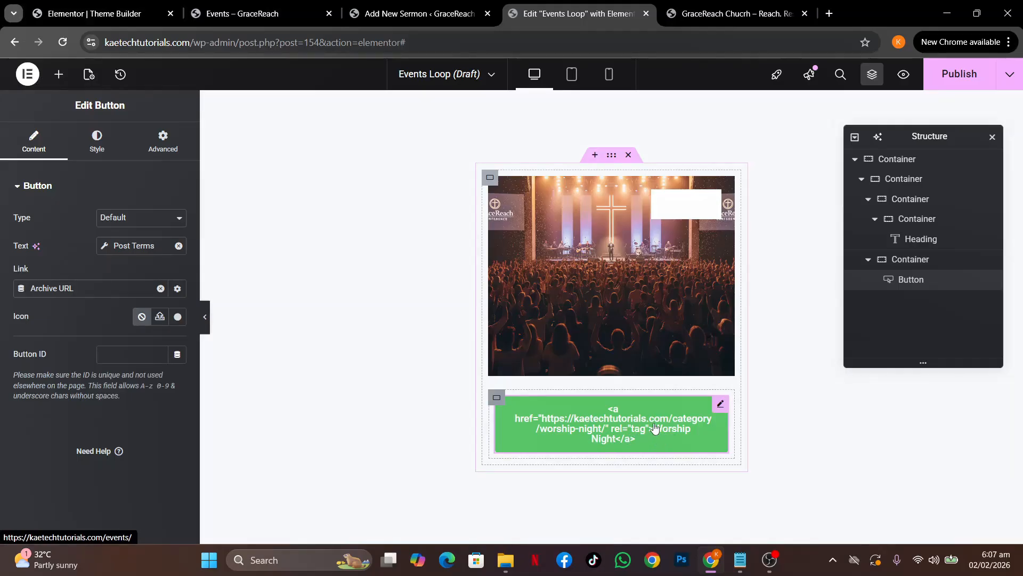
{"action": "right_click", "coordinate": [717, 410]}
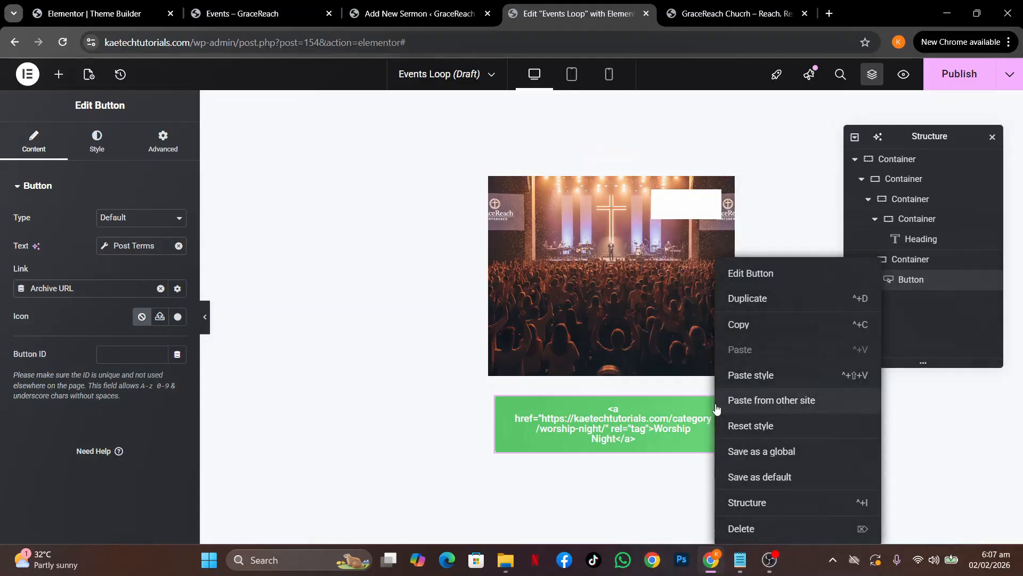
Delete the button and drop a Heading widget into the empty container
{"action": "left_click", "coordinate": [764, 530]}
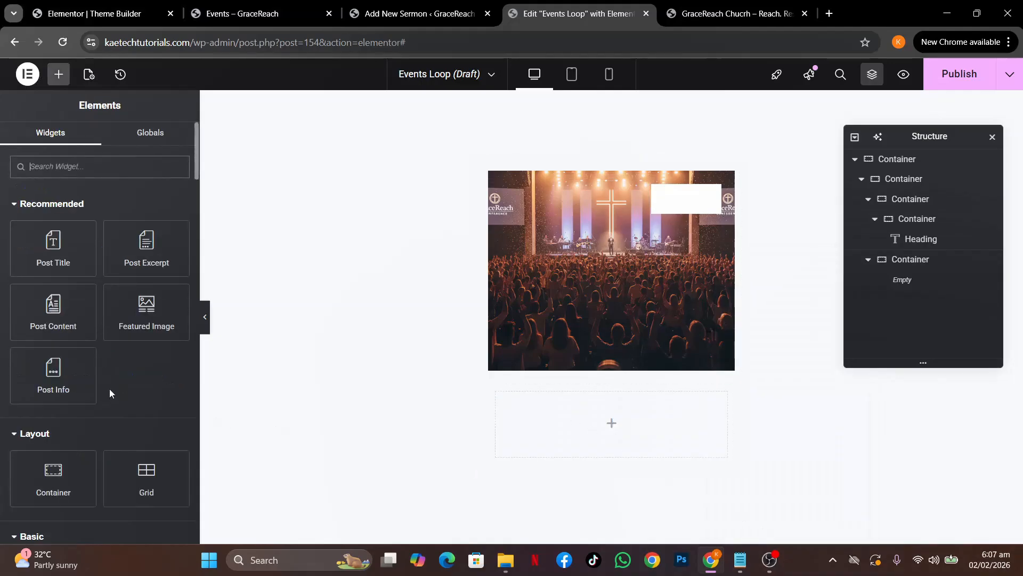
{"action": "scroll", "coordinate": [110, 390], "scroll_direction": "down", "scroll_amount": 4}
{"action": "left_click_drag", "start_coordinate": [79, 387], "coordinate": [594, 439]}
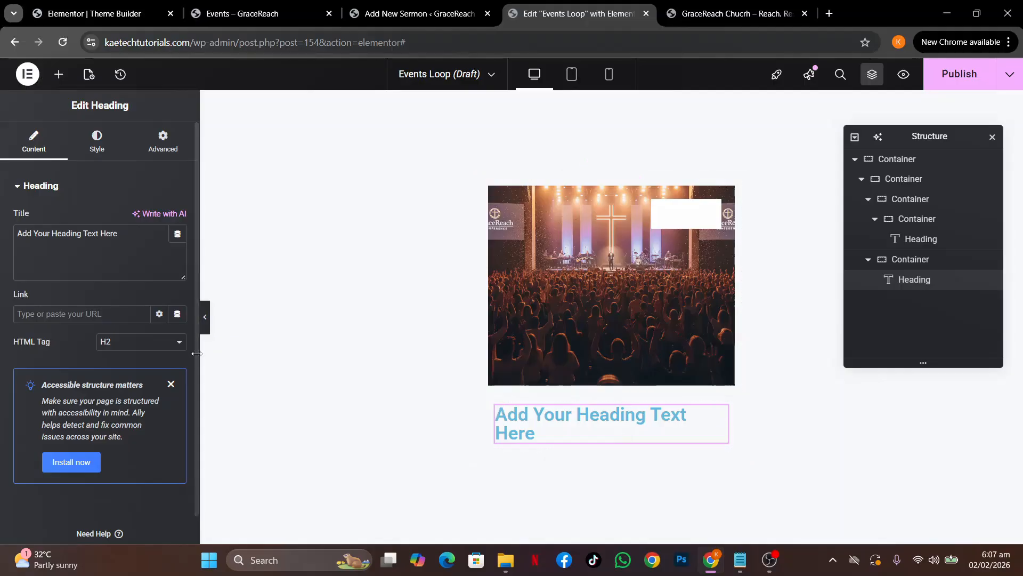
Set the heading to dynamic Post Terms with Categories taxonomy, then add an empty container below it
{"action": "left_click", "coordinate": [177, 234]}
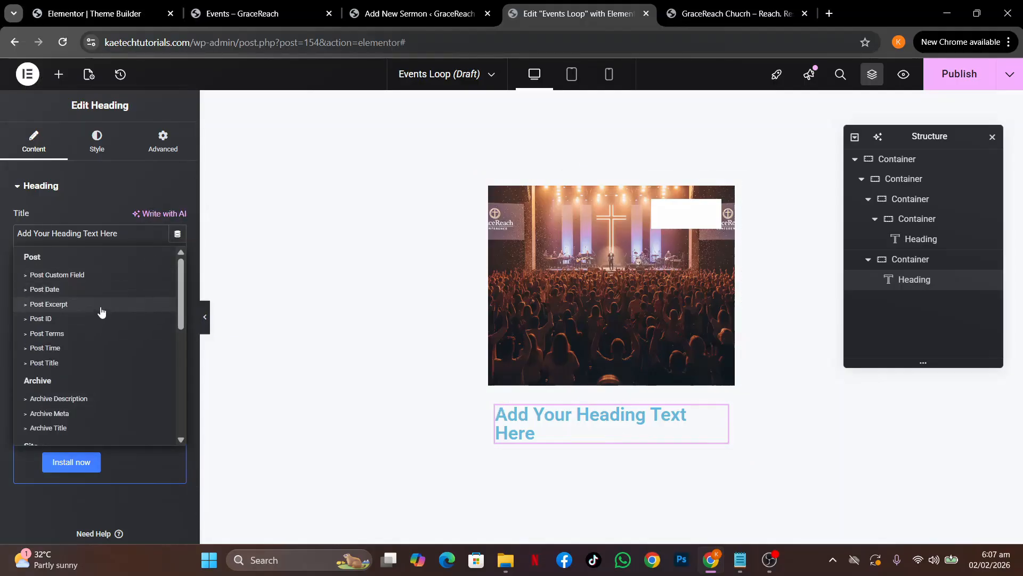
{"action": "left_click", "coordinate": [90, 333]}
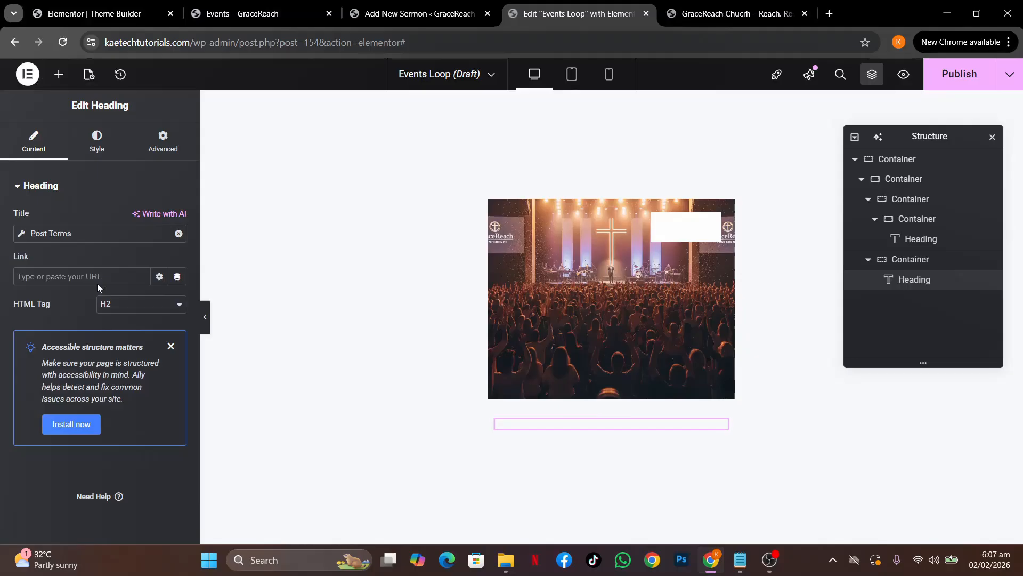
{"action": "left_click", "coordinate": [21, 235]}
{"action": "left_click", "coordinate": [131, 293]}
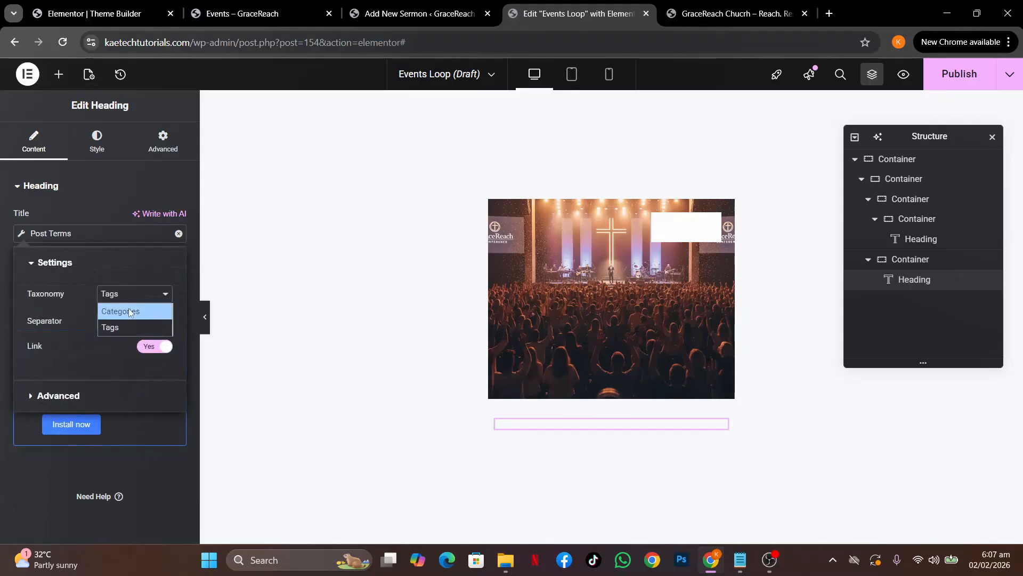
{"action": "left_click", "coordinate": [129, 308]}
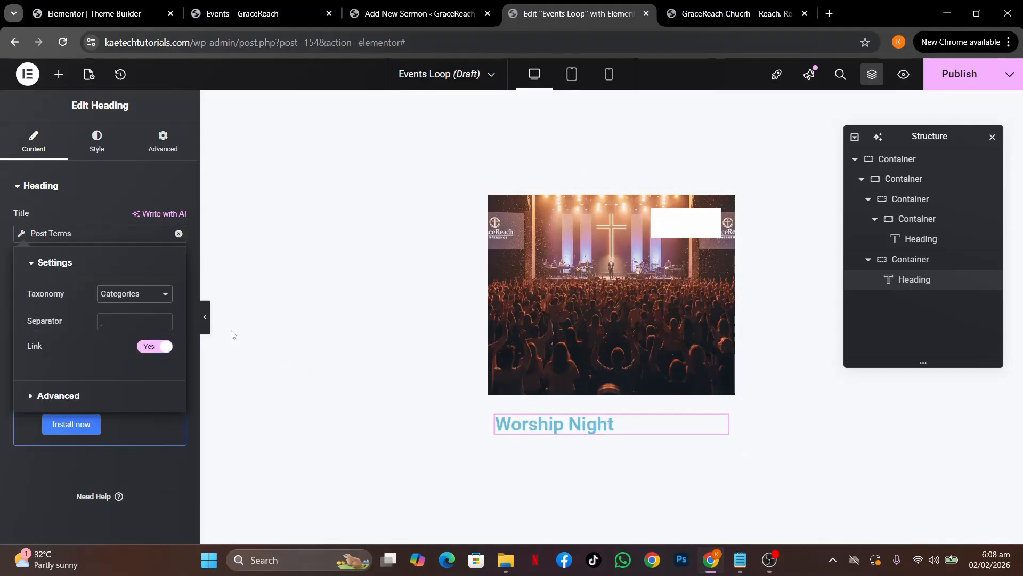
{"action": "left_click", "coordinate": [92, 209]}
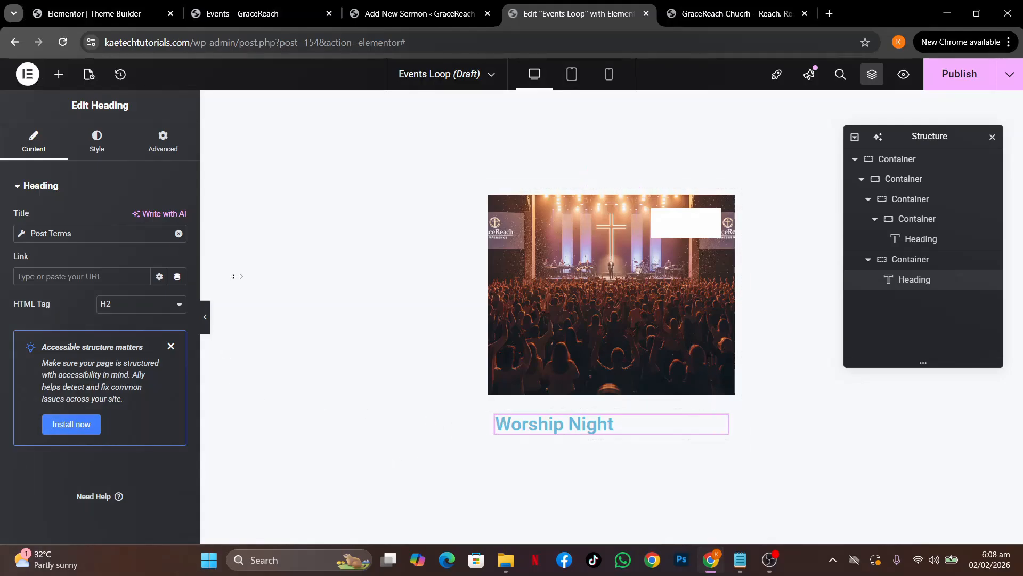
{"action": "left_click", "coordinate": [58, 75]}
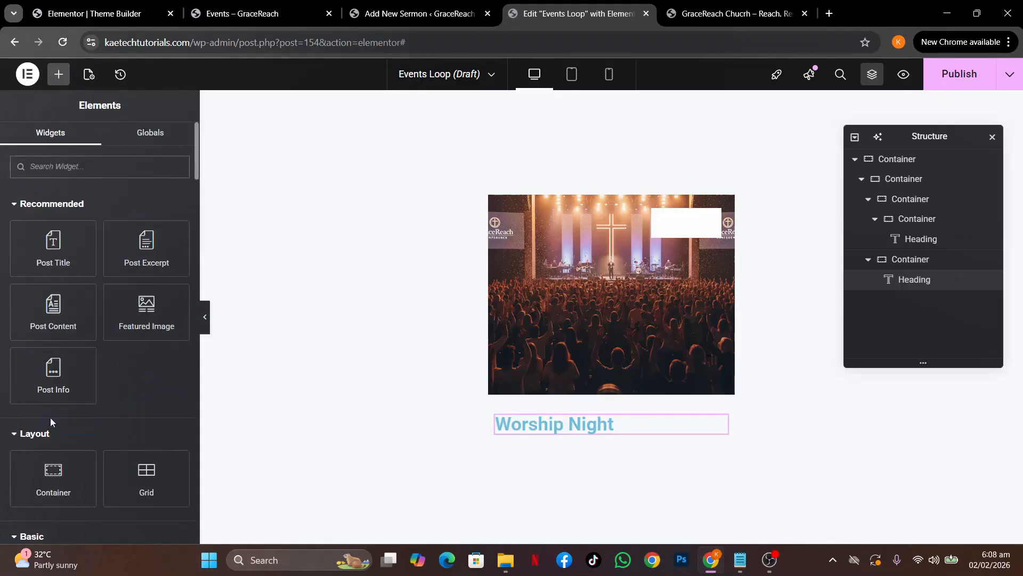
{"action": "left_click_drag", "start_coordinate": [46, 472], "coordinate": [546, 428]}
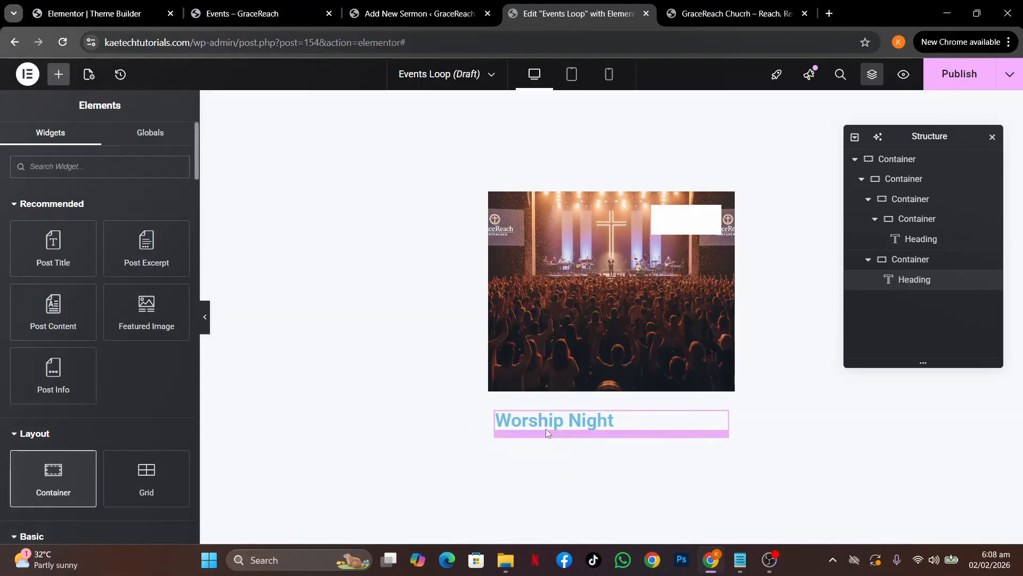
Move the Worship Night heading into the new container and lay its items out in a row
{"action": "left_click_drag", "start_coordinate": [717, 377], "coordinate": [627, 432]}
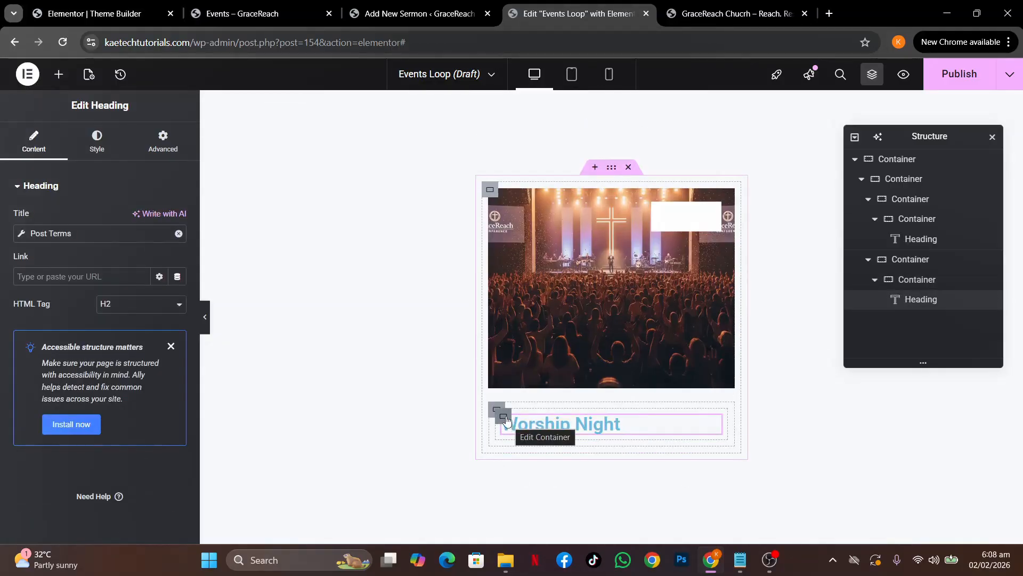
{"action": "left_click", "coordinate": [504, 418]}
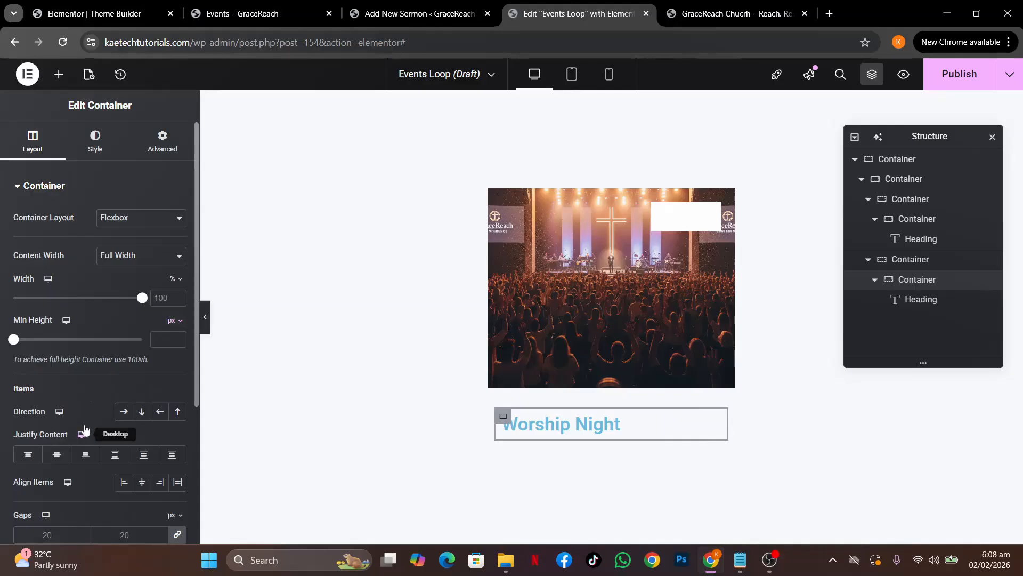
{"action": "left_click", "coordinate": [123, 412]}
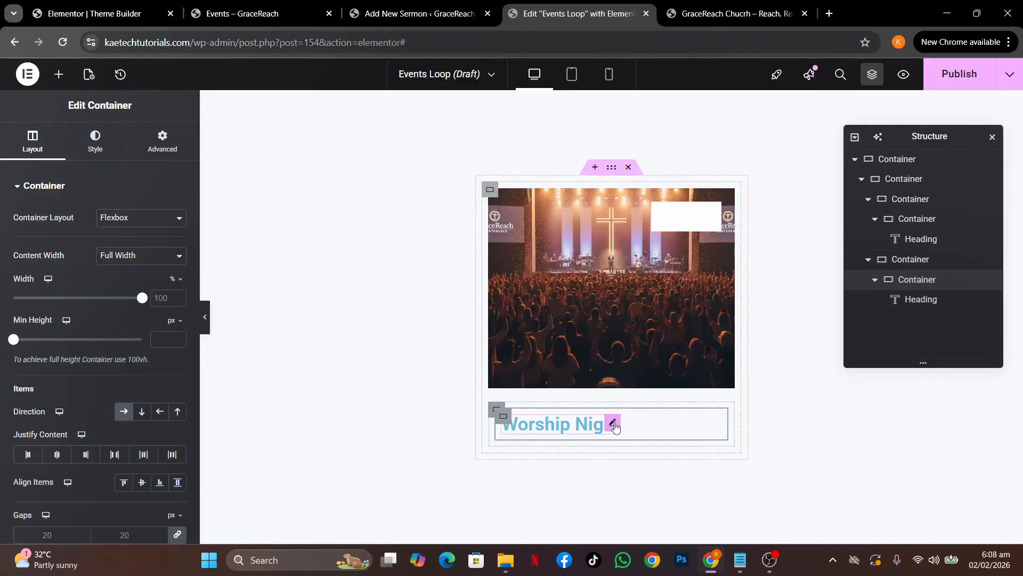
Set the Worship Night heading's typography to Inter at 14 px
{"action": "left_click", "coordinate": [614, 425]}
{"action": "left_click", "coordinate": [97, 140]}
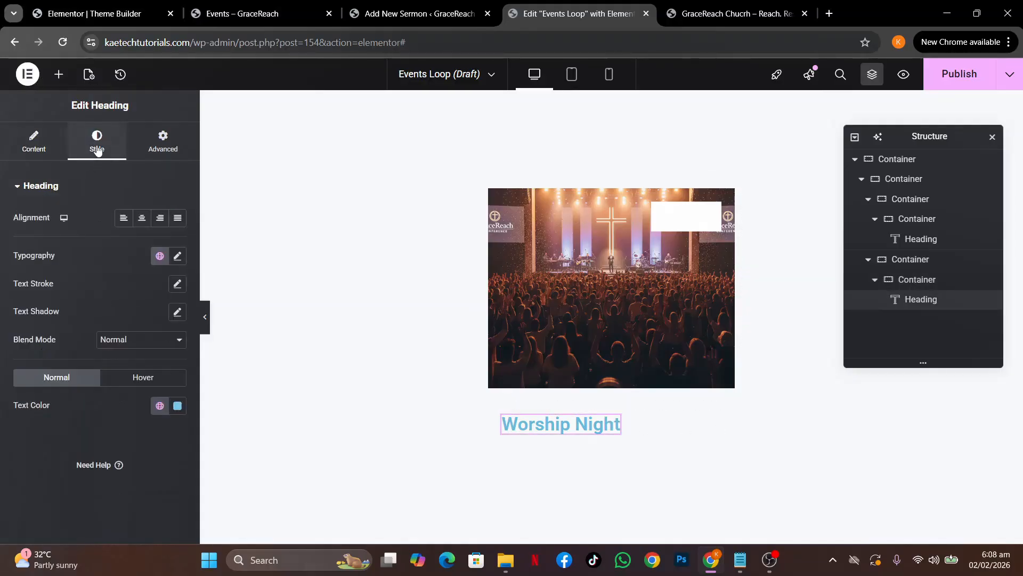
{"action": "left_click", "coordinate": [177, 256]}
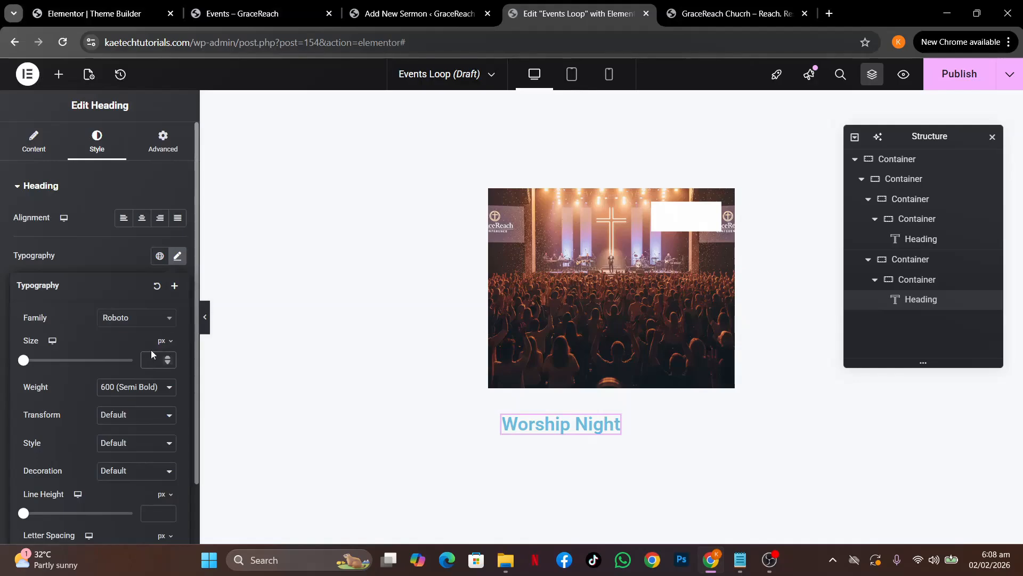
{"action": "left_click", "coordinate": [151, 353]}
{"action": "type", "text": "14"}
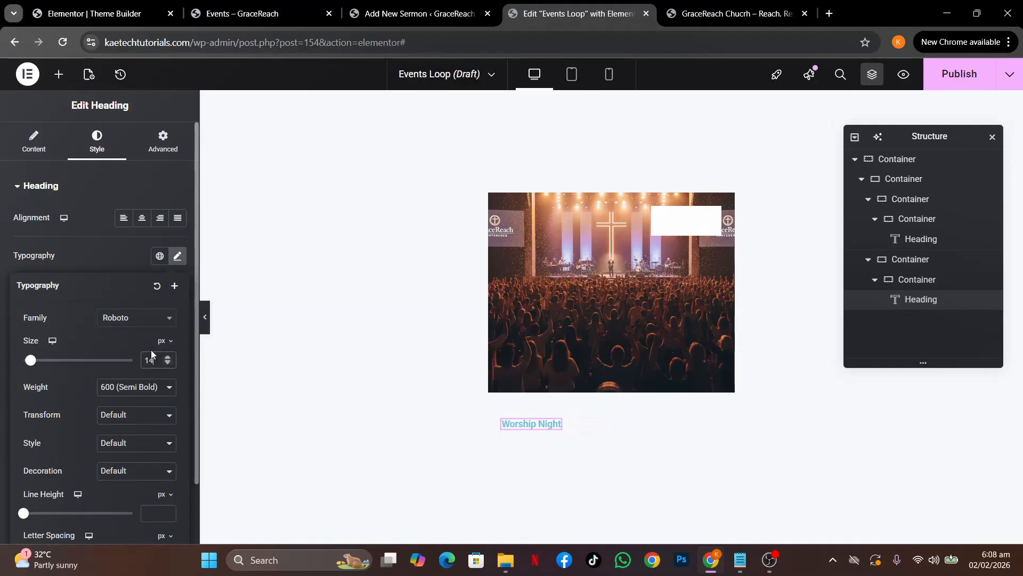
{"action": "left_click", "coordinate": [129, 317]}
{"action": "type", "text": "inter"}
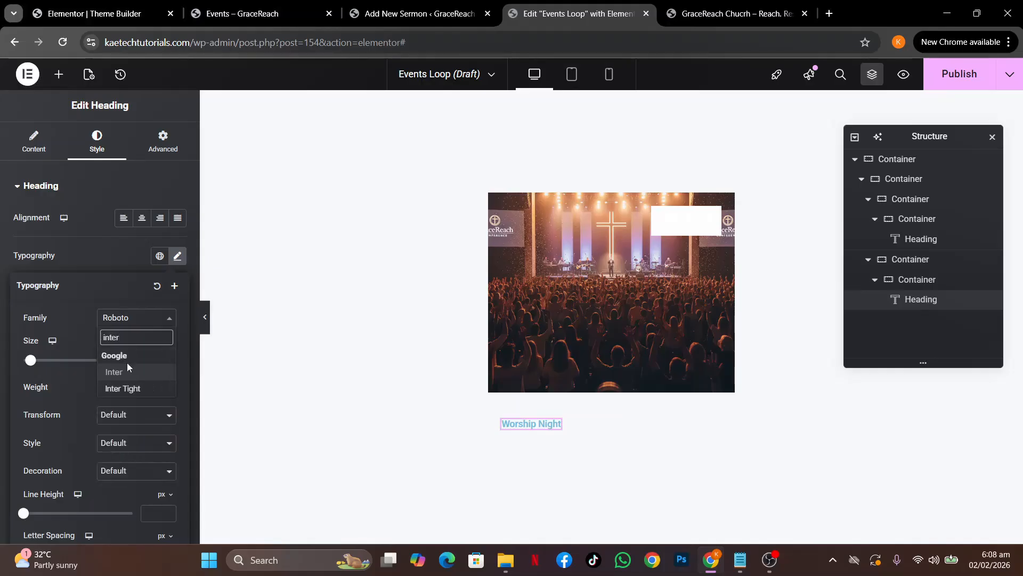
{"action": "left_click", "coordinate": [127, 372]}
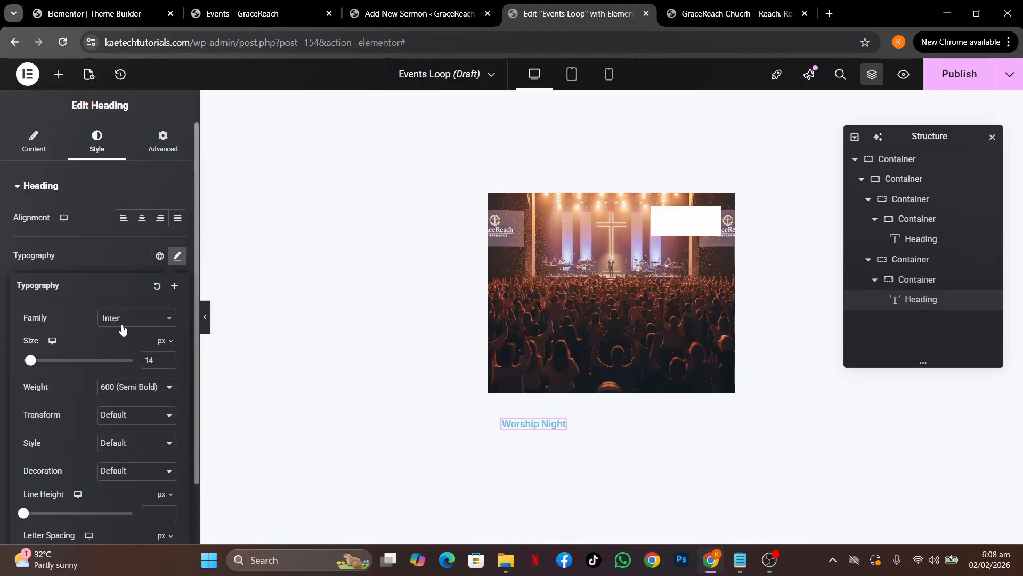
{"action": "left_click", "coordinate": [117, 260]}
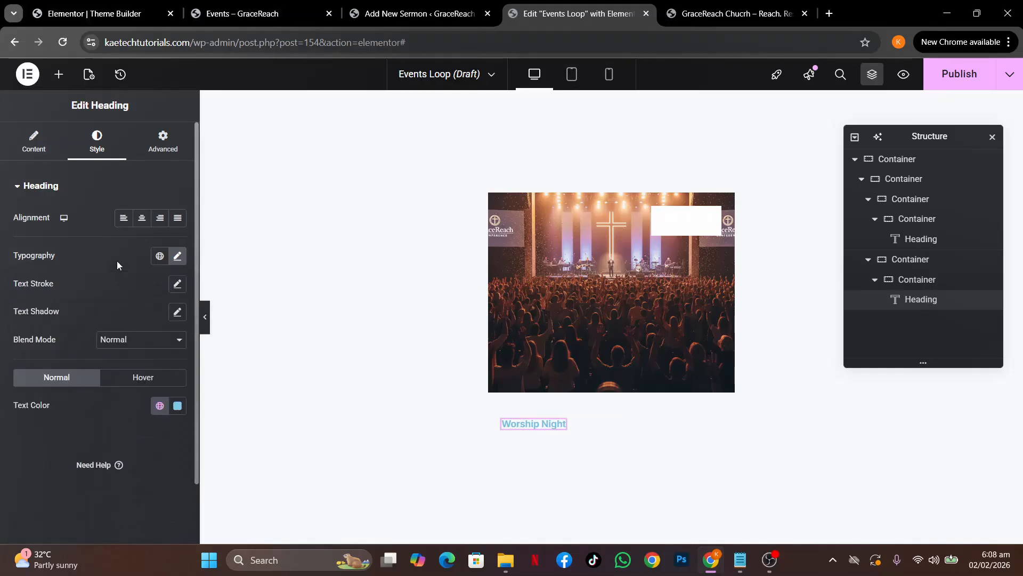
Make the heading text the dark Strongest text global colour
{"action": "left_click", "coordinate": [161, 155]}
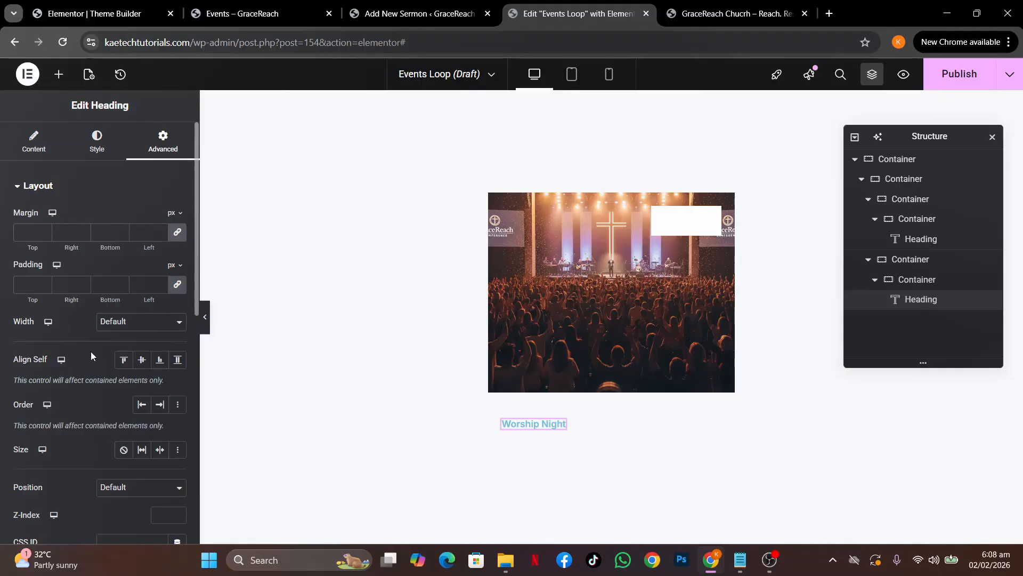
{"action": "left_click", "coordinate": [96, 152]}
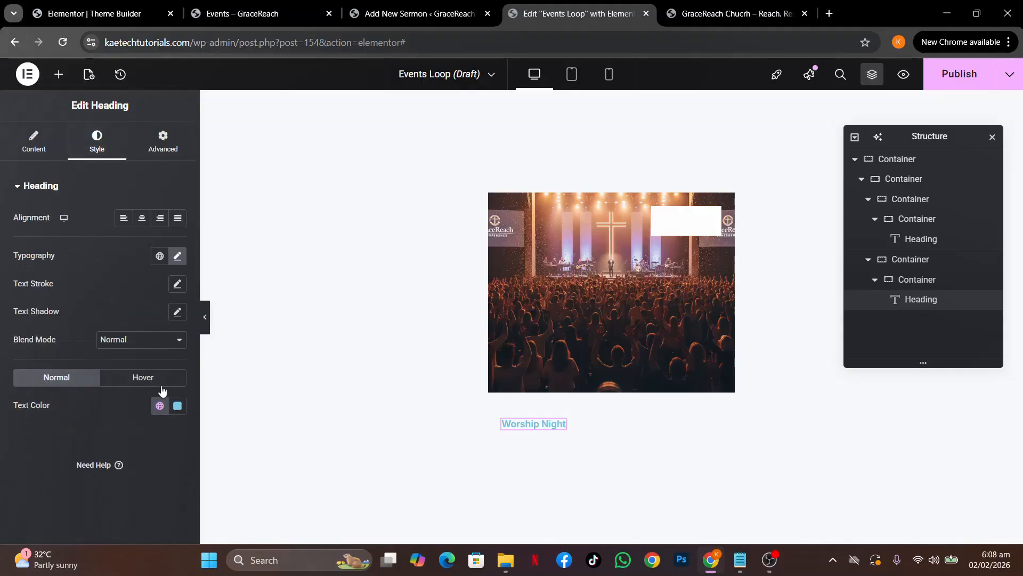
{"action": "left_click", "coordinate": [159, 407]}
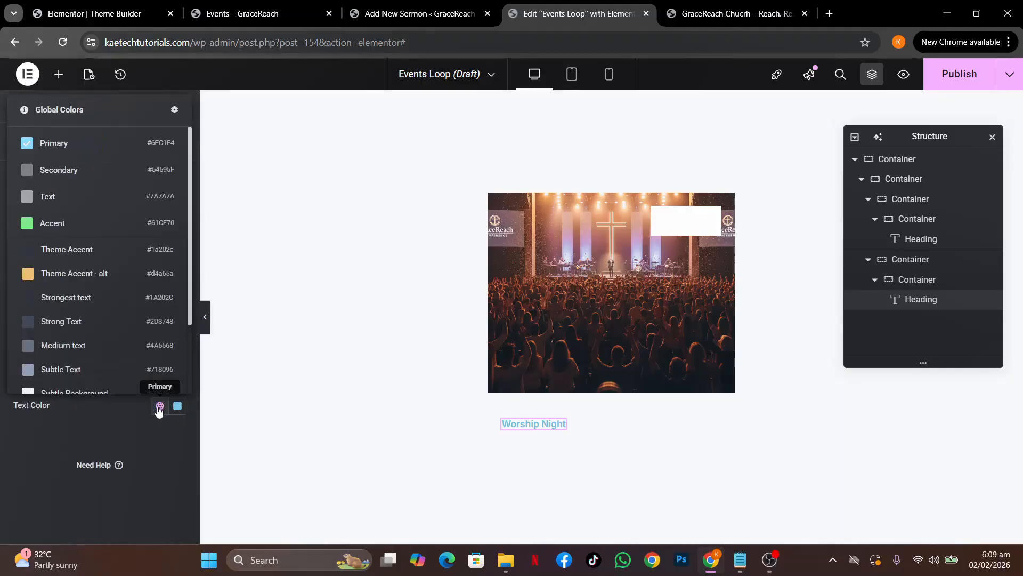
{"action": "left_click", "coordinate": [97, 296]}
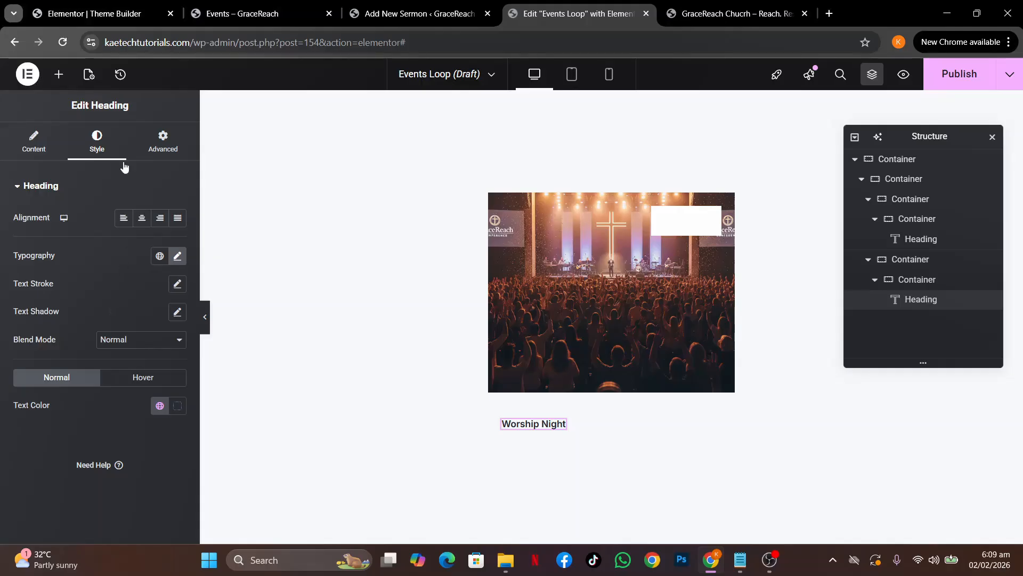
{"action": "left_click", "coordinate": [162, 139]}
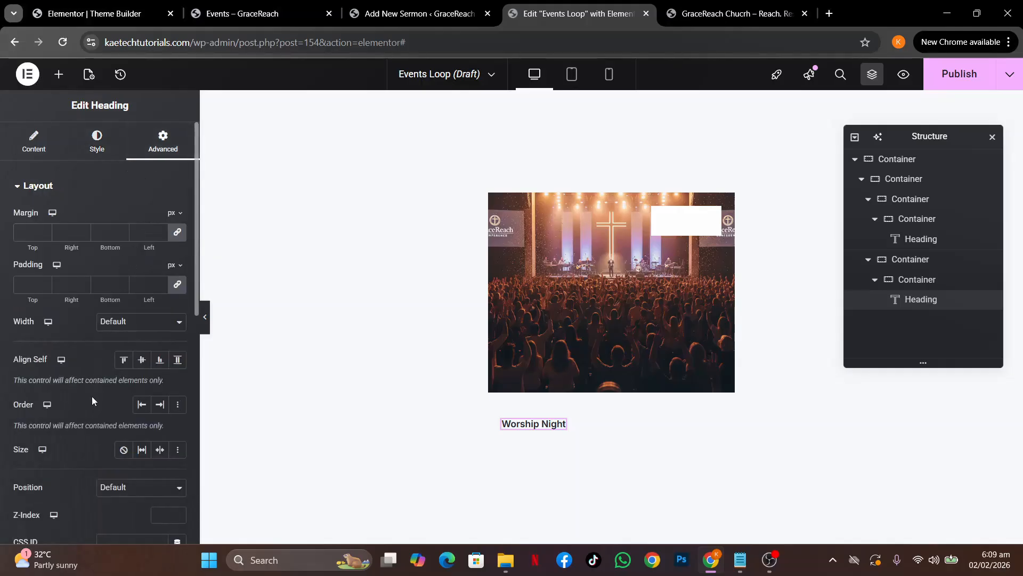
Give the Worship Night heading 15 px padding and 50 px rounded corners
{"action": "scroll", "coordinate": [92, 396], "scroll_direction": "down", "scroll_amount": 5}
{"action": "scroll", "coordinate": [92, 396], "scroll_direction": "up", "scroll_amount": 4}
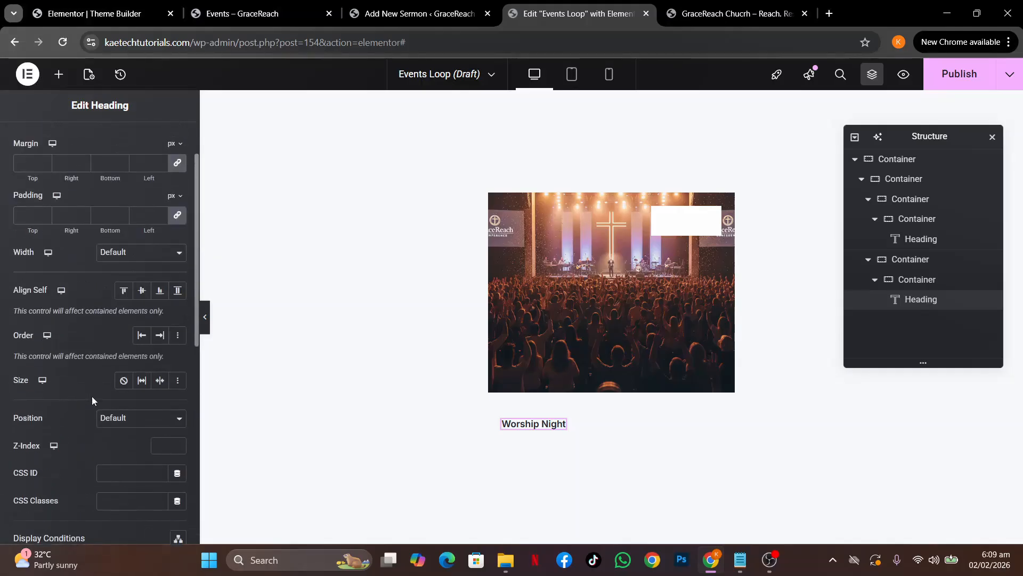
{"action": "left_click", "coordinate": [27, 213]}
{"action": "type", "text": "15"}
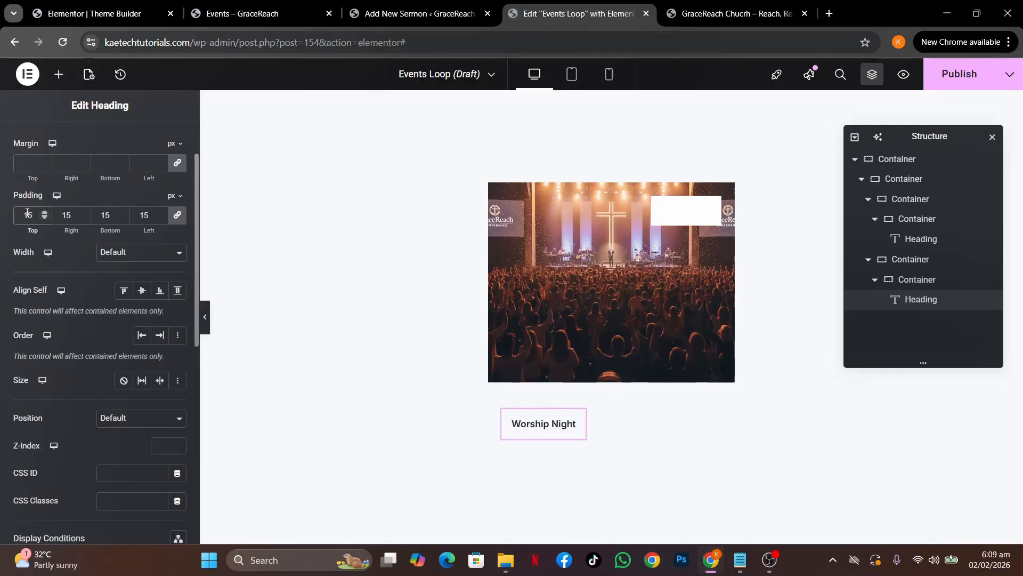
{"action": "scroll", "coordinate": [59, 291], "scroll_direction": "down", "scroll_amount": 7}
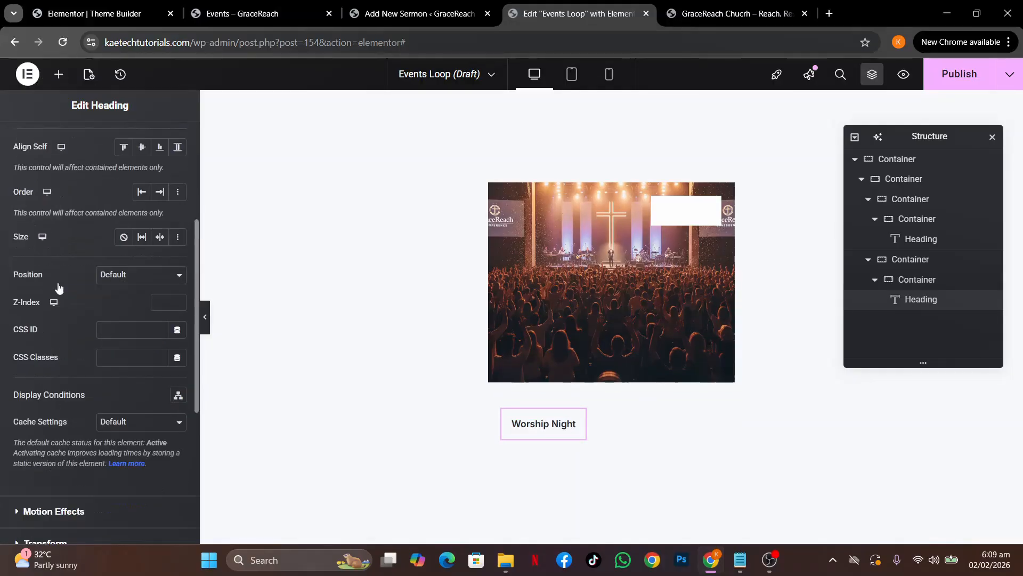
{"action": "left_click", "coordinate": [63, 396]}
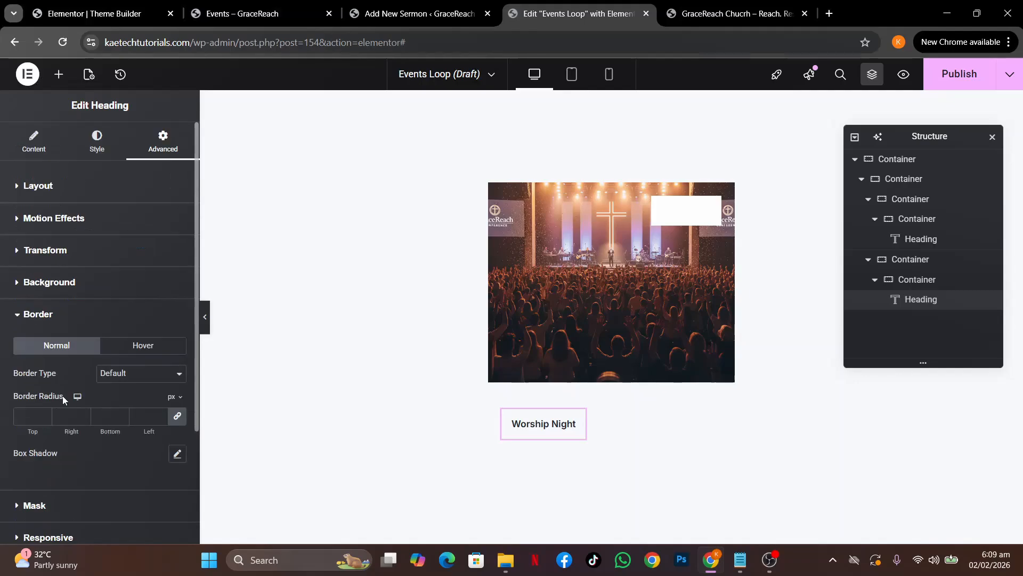
{"action": "left_click", "coordinate": [28, 415]}
{"action": "type", "text": "50"}
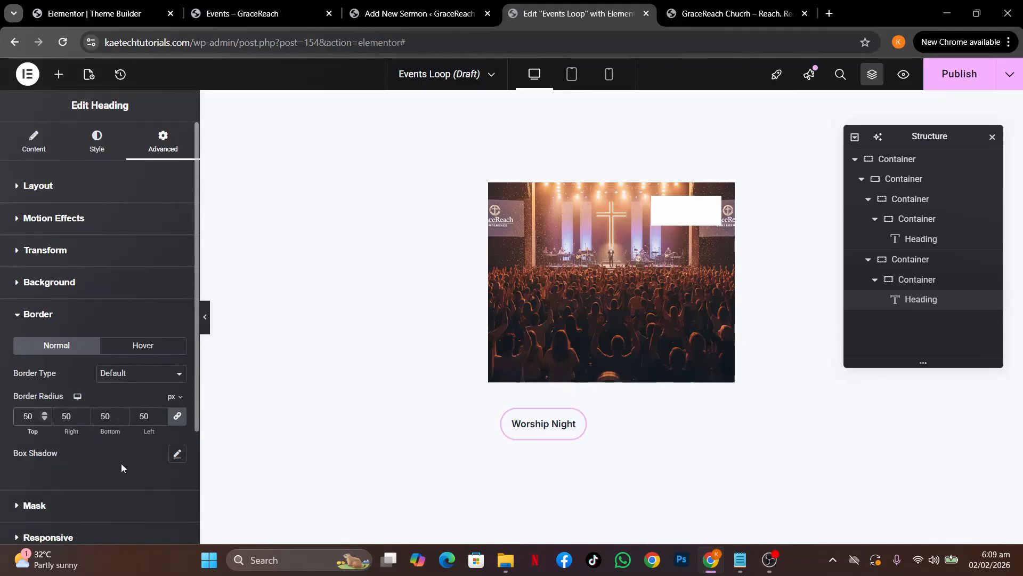
Give the heading a light grey classic colour background, then view the live Events page
{"action": "left_click", "coordinate": [103, 286]}
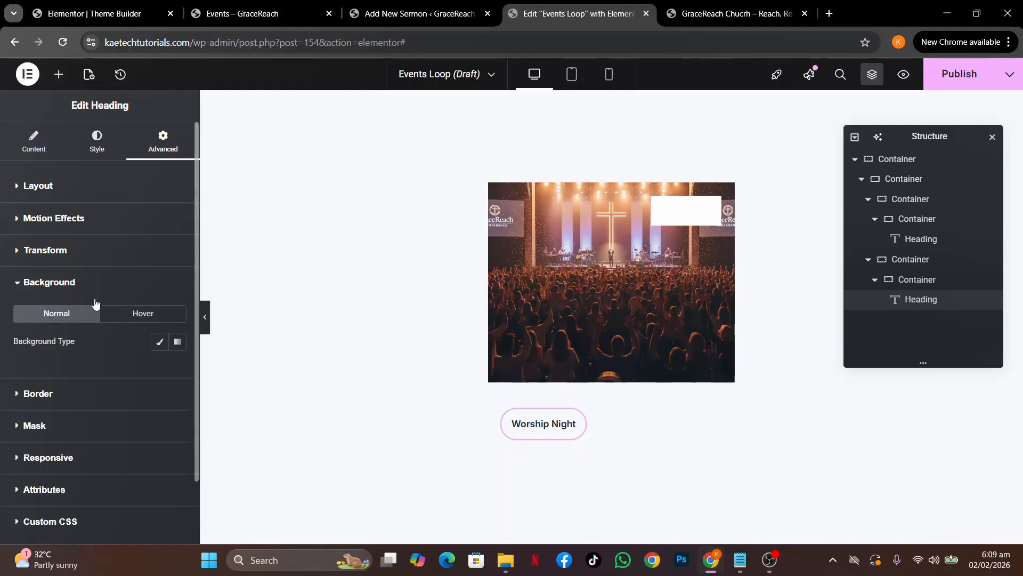
{"action": "left_click", "coordinate": [160, 345]}
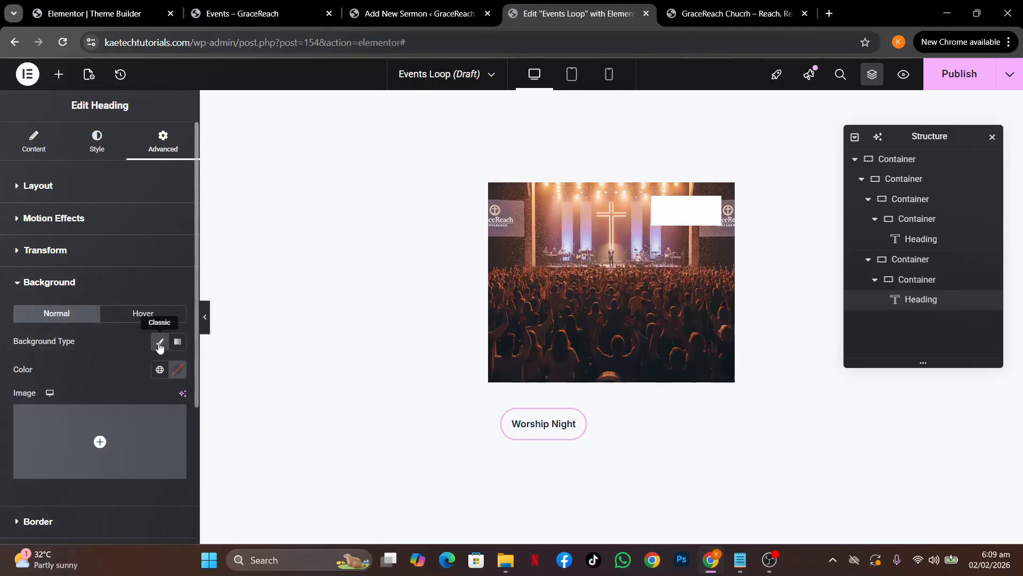
{"action": "left_click", "coordinate": [177, 370]}
{"action": "left_click_drag", "start_coordinate": [120, 225], "coordinate": [96, 212]}
{"action": "left_click", "coordinate": [94, 378]}
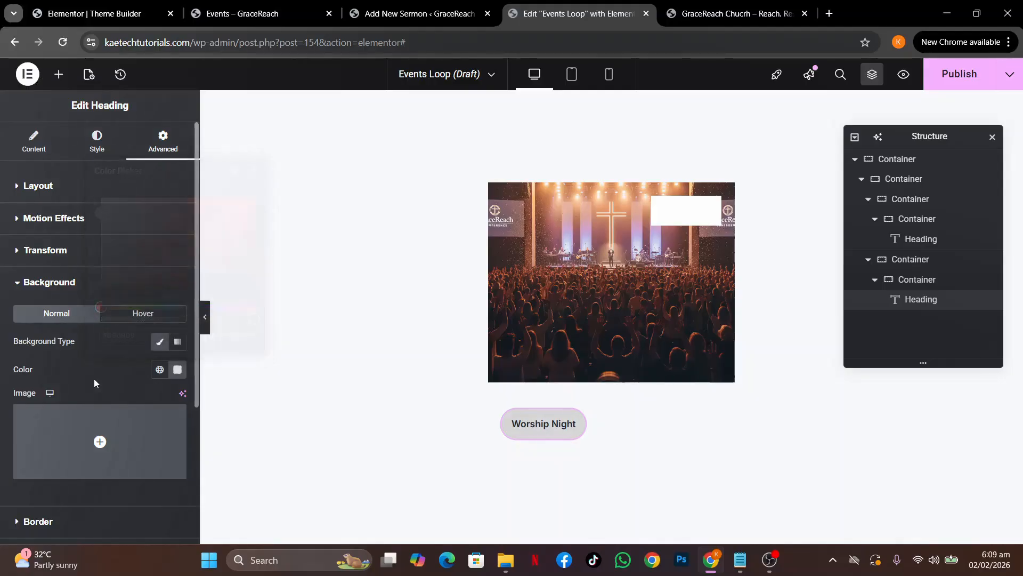
{"action": "left_click", "coordinate": [238, 13]}
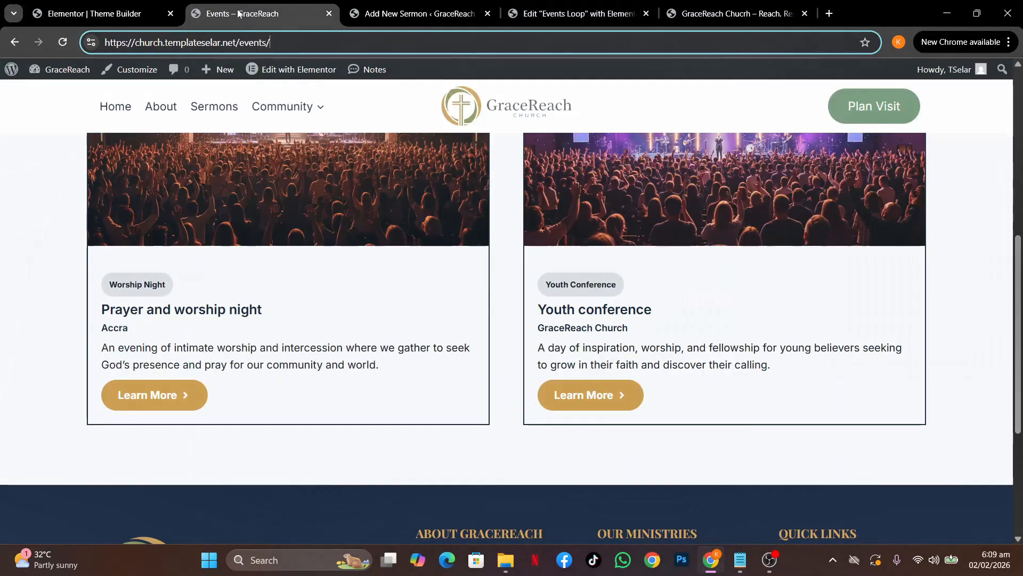
Set the padding of the container holding the Worship Night heading to 0
{"action": "left_click", "coordinate": [564, 14]}
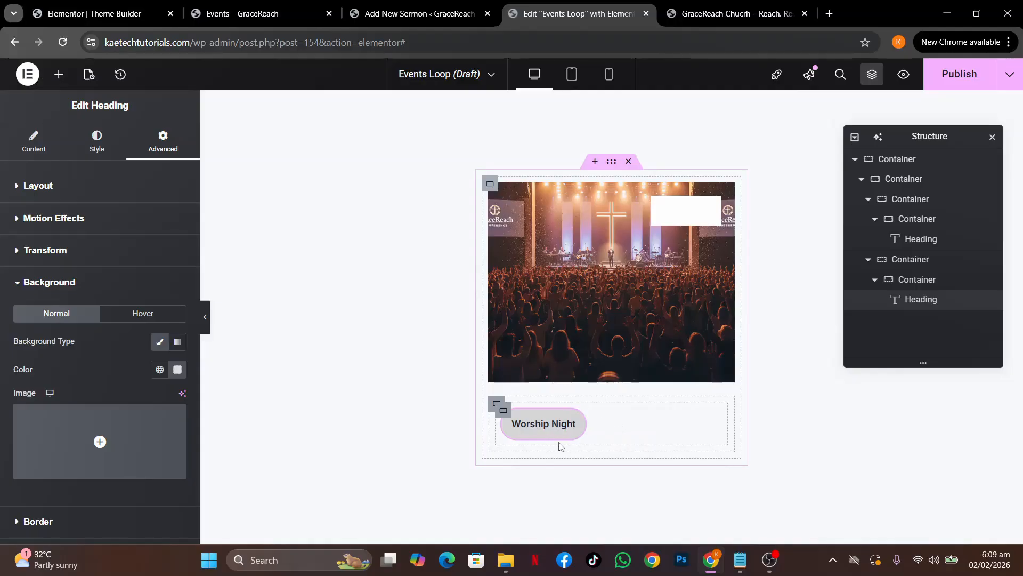
{"action": "left_click", "coordinate": [501, 408]}
{"action": "left_click", "coordinate": [162, 141]}
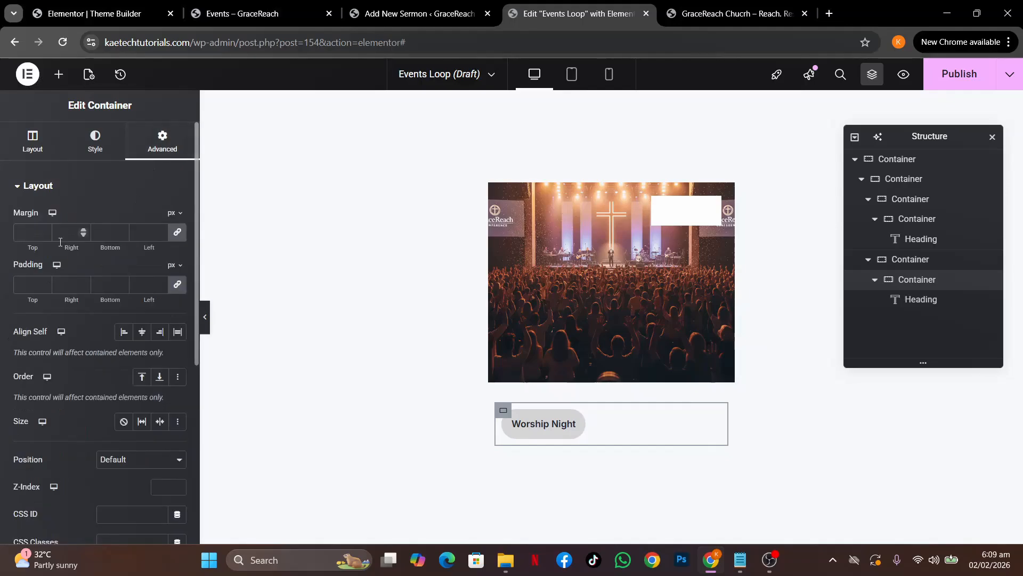
{"action": "type", "text": "0"}
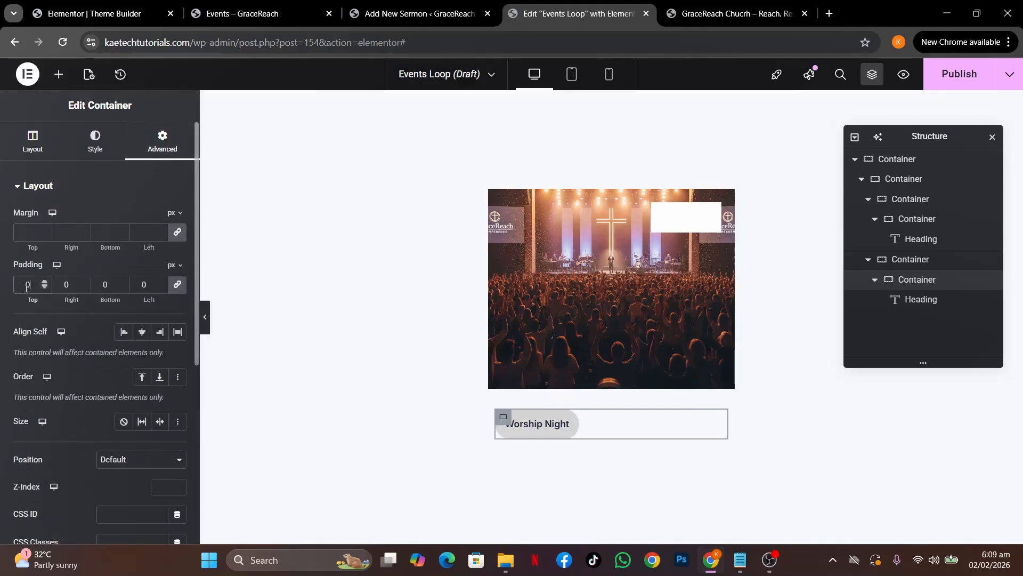
{"action": "left_click", "coordinate": [495, 412]}
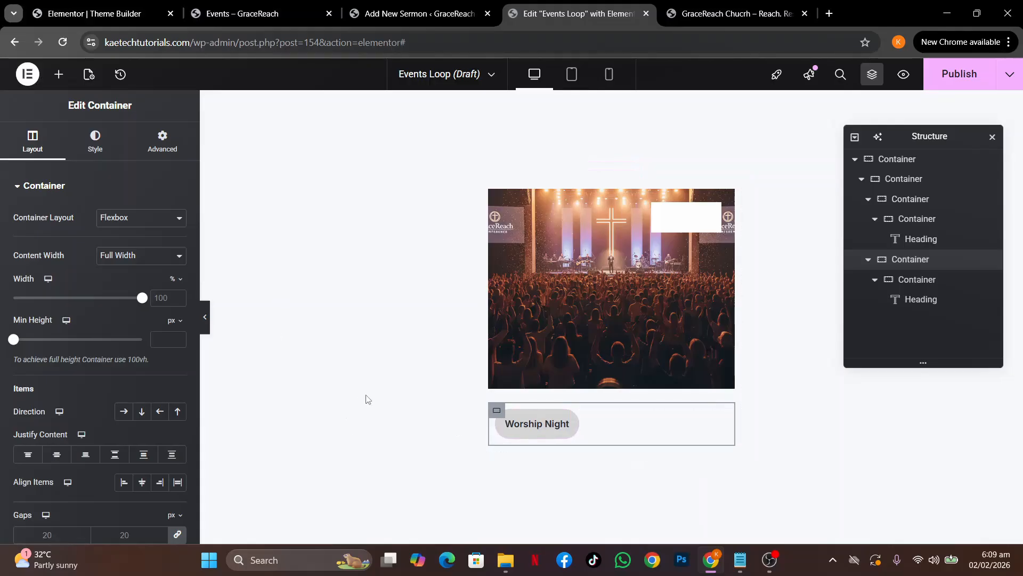
Reduce the Worship Night pill's padding to 10 and its text size to 12 px
{"action": "left_click", "coordinate": [571, 424]}
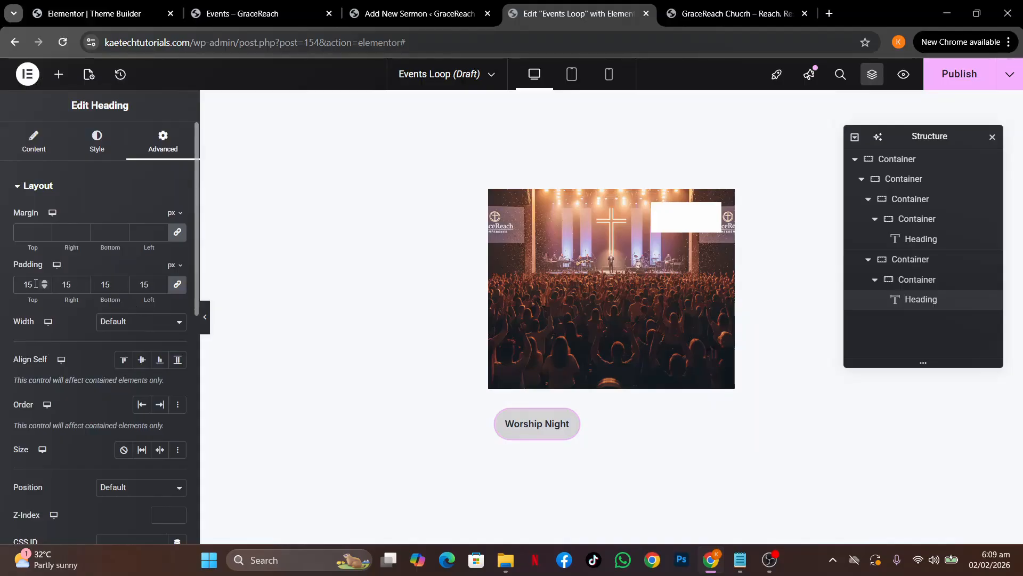
{"action": "left_click_drag", "start_coordinate": [36, 284], "coordinate": [1, 274]}
{"action": "type", "text": "10"}
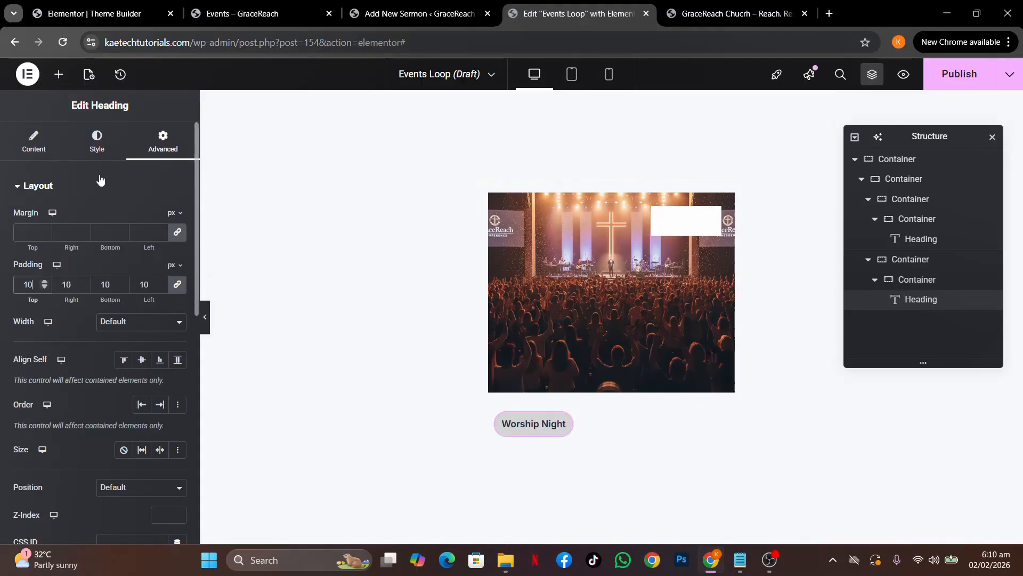
{"action": "left_click", "coordinate": [97, 150]}
{"action": "left_click", "coordinate": [177, 256]}
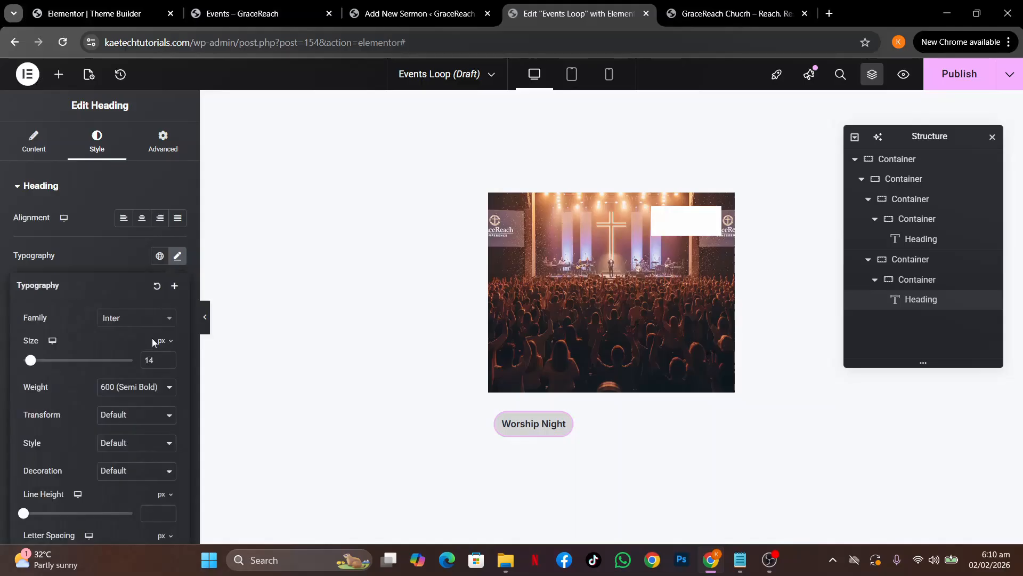
{"action": "left_click", "coordinate": [167, 364]}
{"action": "left_click", "coordinate": [168, 363]}
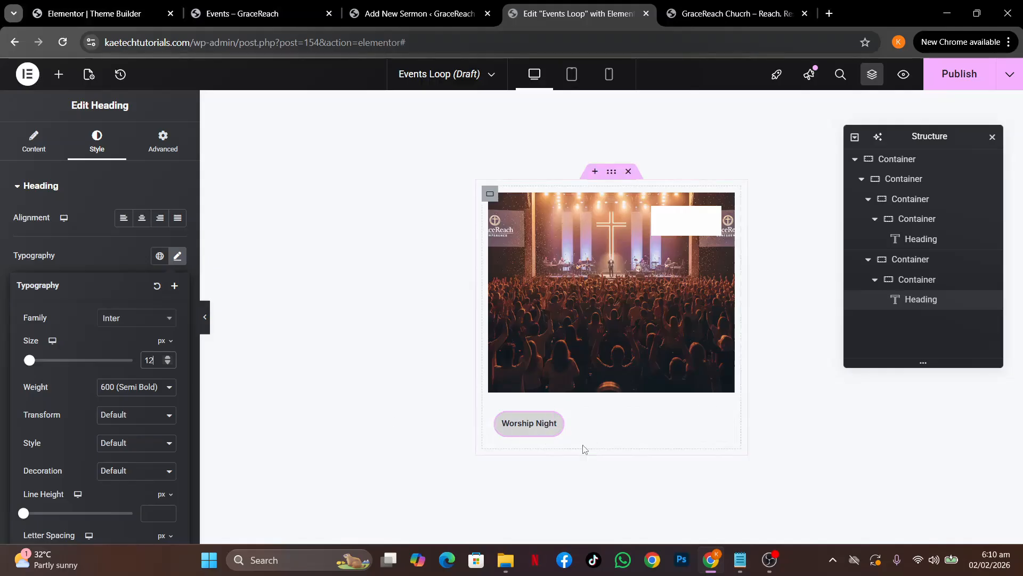
Compare the pill with the live Events page, then return to the editor
{"action": "left_click", "coordinate": [496, 416]}
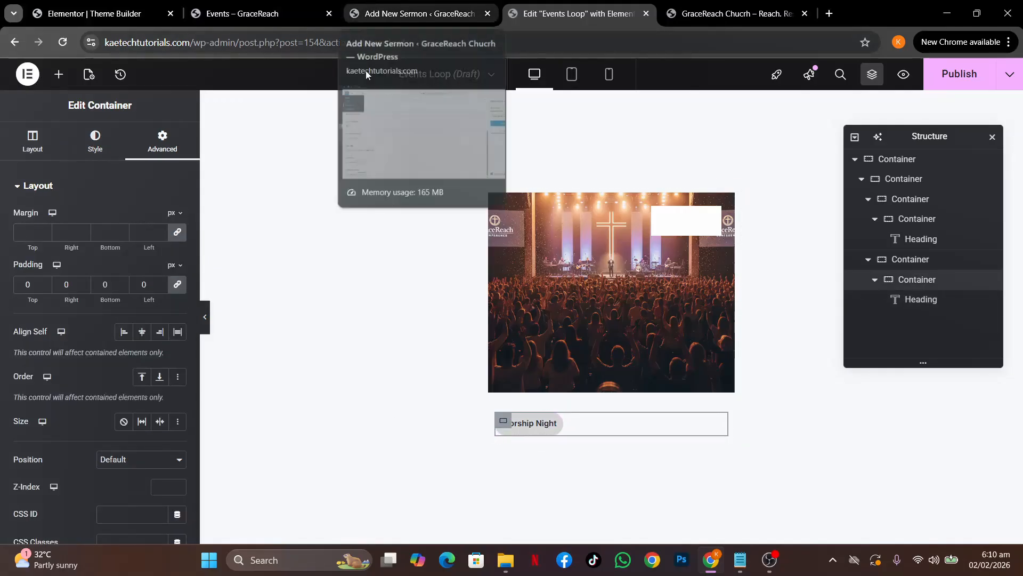
{"action": "left_click", "coordinate": [240, 4]}
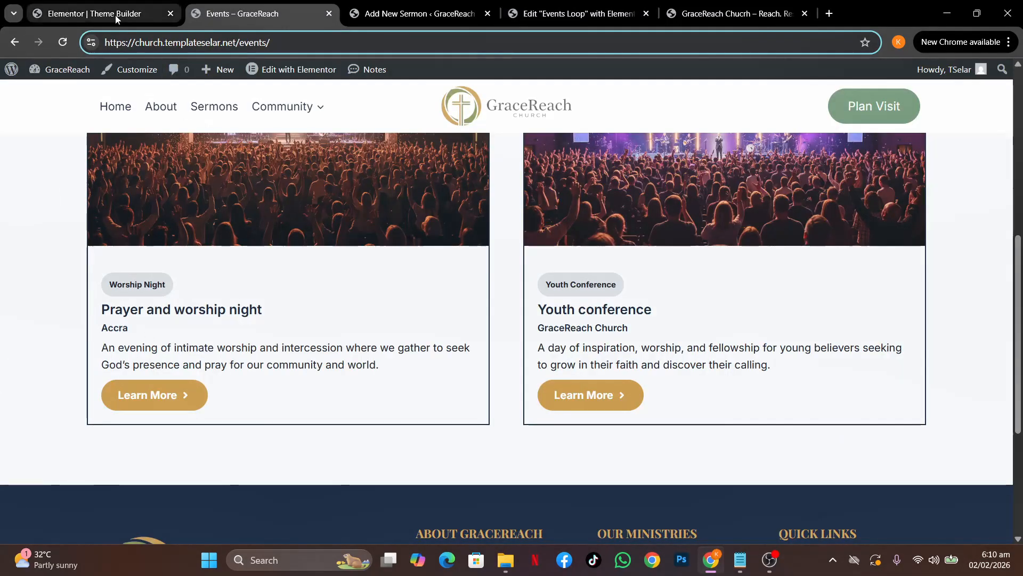
{"action": "left_click", "coordinate": [584, 17]}
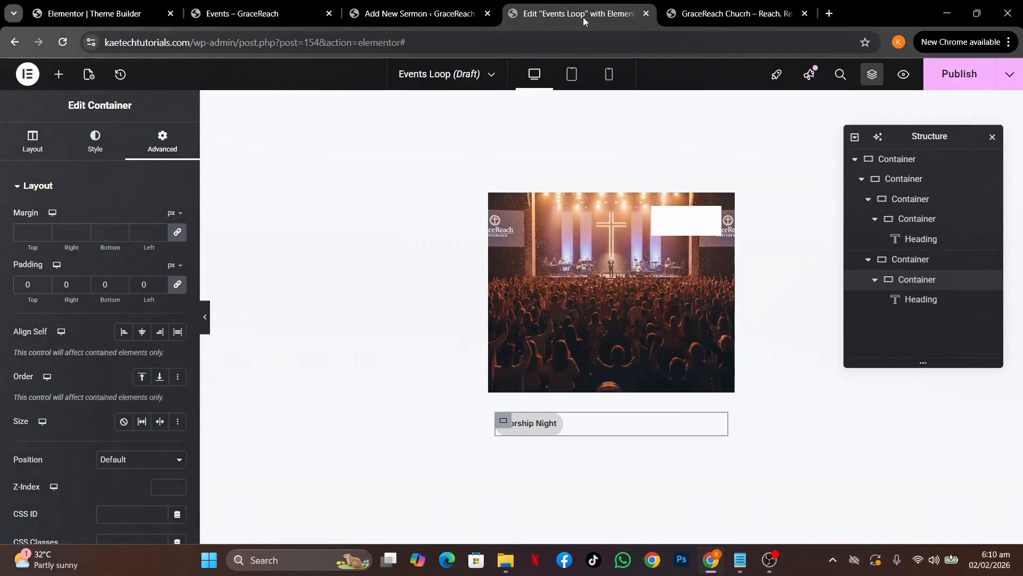
Add a Post Title widget and position it just under the Worship Night pill
{"action": "left_click", "coordinate": [59, 77]}
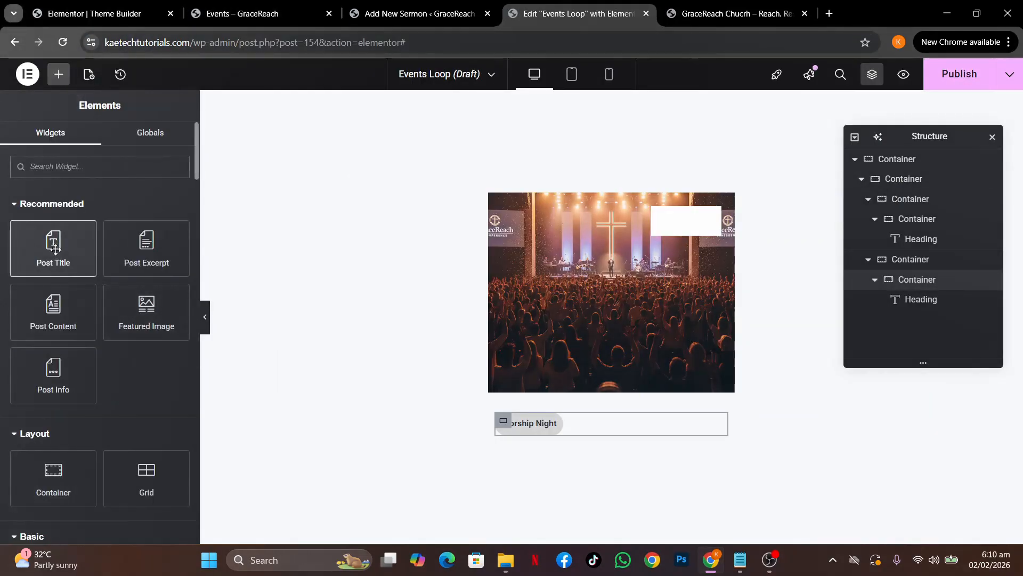
{"action": "left_click_drag", "start_coordinate": [55, 249], "coordinate": [525, 446]}
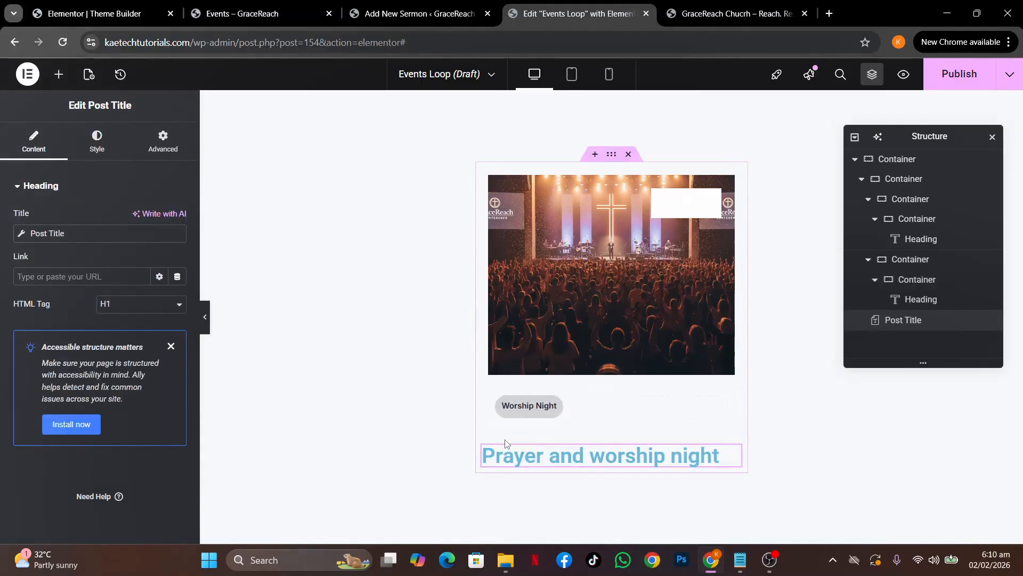
{"action": "left_click_drag", "start_coordinate": [506, 457], "coordinate": [516, 428]}
{"action": "left_click_drag", "start_coordinate": [709, 454], "coordinate": [534, 423]}
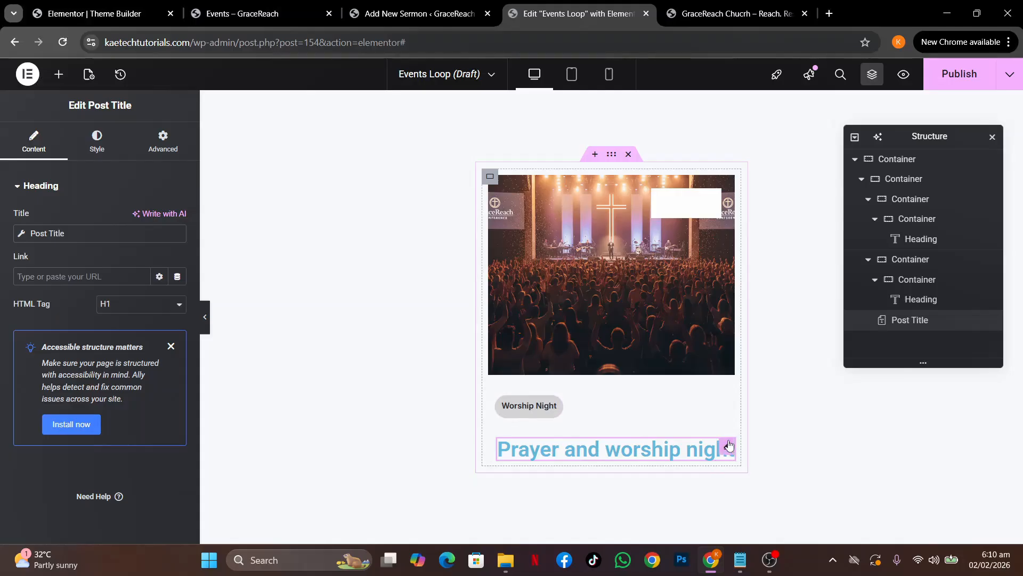
{"action": "left_click_drag", "start_coordinate": [728, 446], "coordinate": [501, 420]}
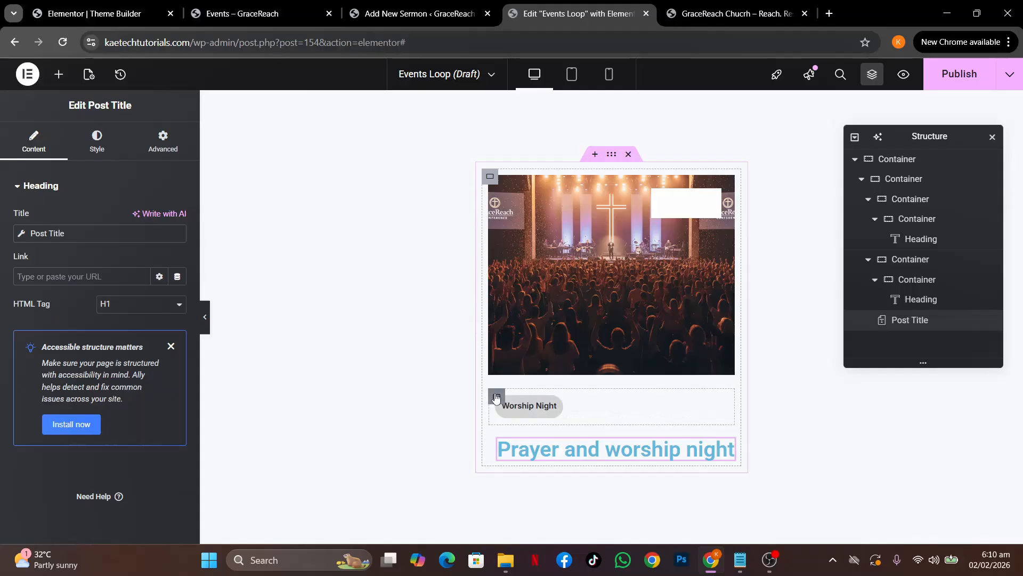
Copy the post title into the Worship Night container and delete the leftover duplicate
{"action": "right_click", "coordinate": [729, 452]}
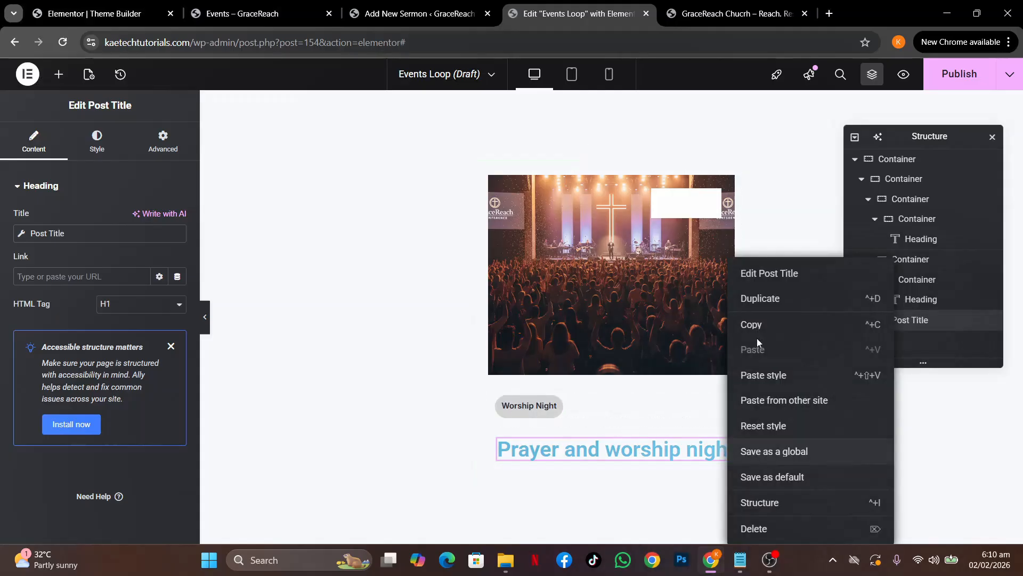
{"action": "left_click", "coordinate": [763, 324]}
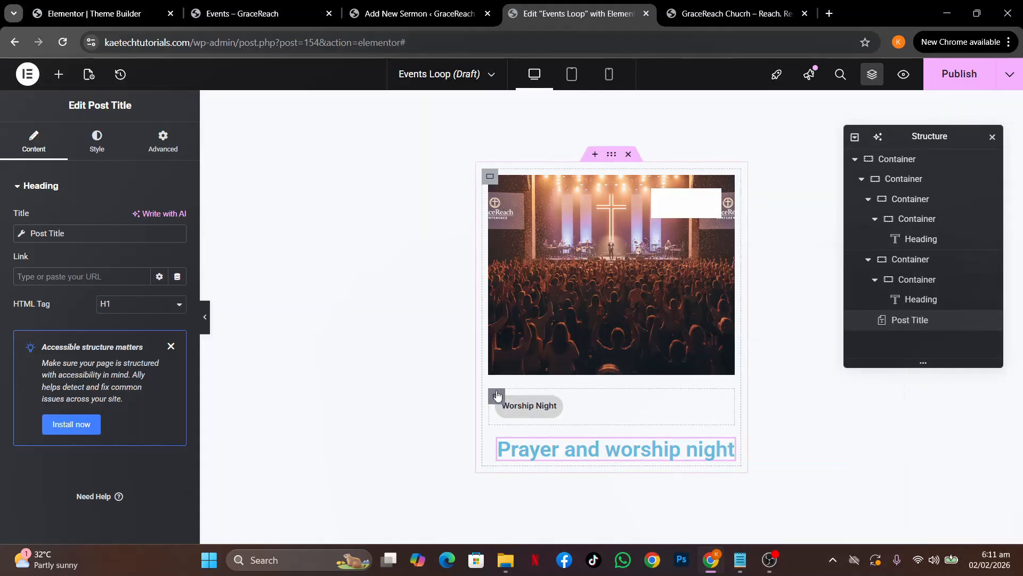
{"action": "right_click", "coordinate": [497, 395]}
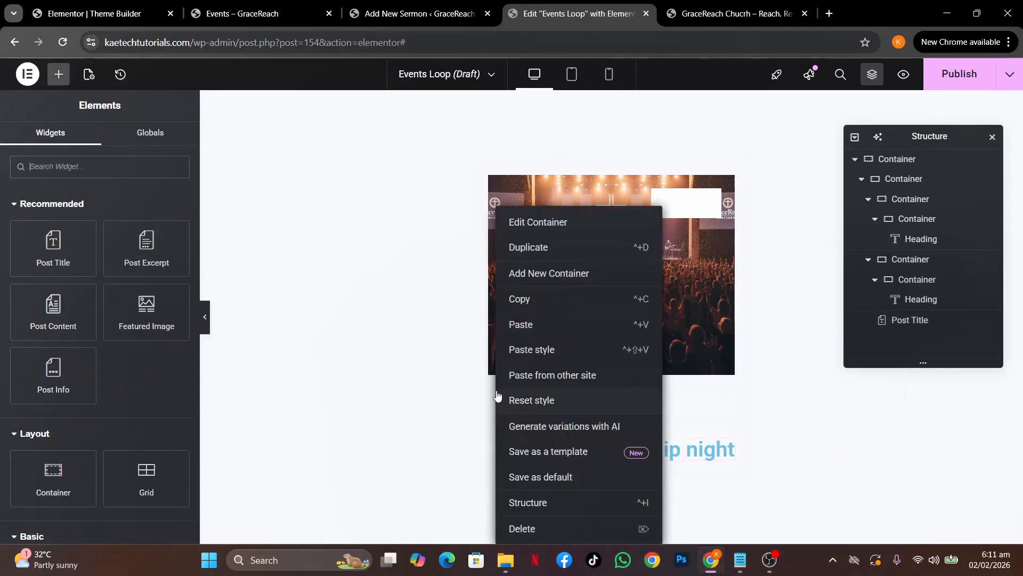
{"action": "left_click", "coordinate": [533, 324]}
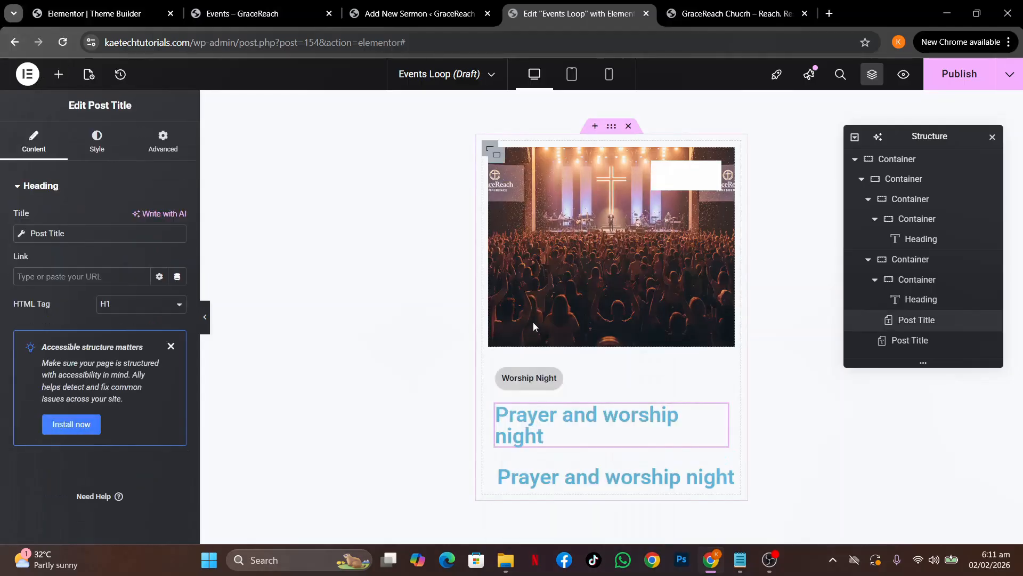
{"action": "right_click", "coordinate": [718, 472]}
{"action": "left_click", "coordinate": [756, 539]}
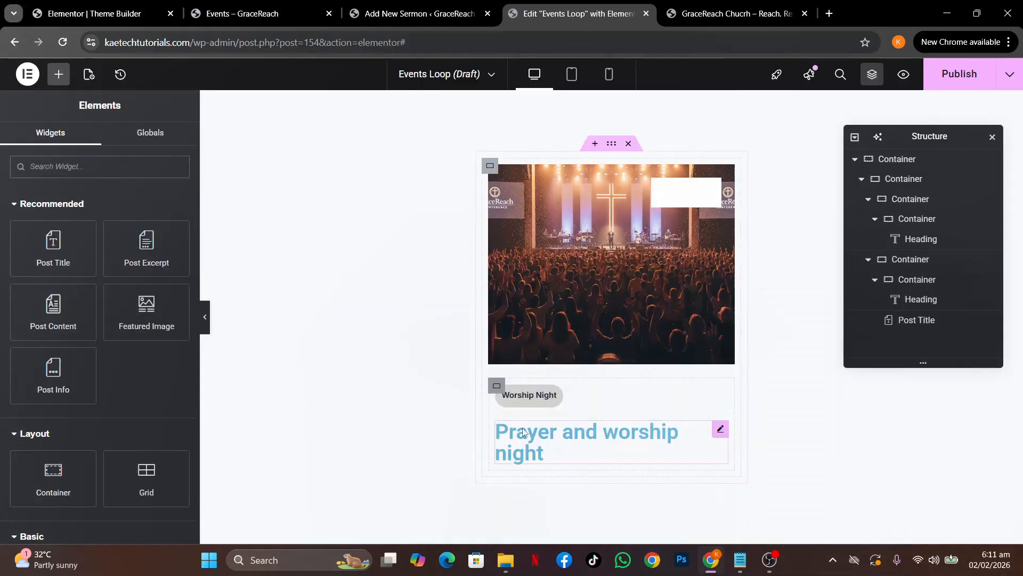
Link the Worship Night category pill to the Archive URL dynamic tag
{"action": "left_click", "coordinate": [717, 432]}
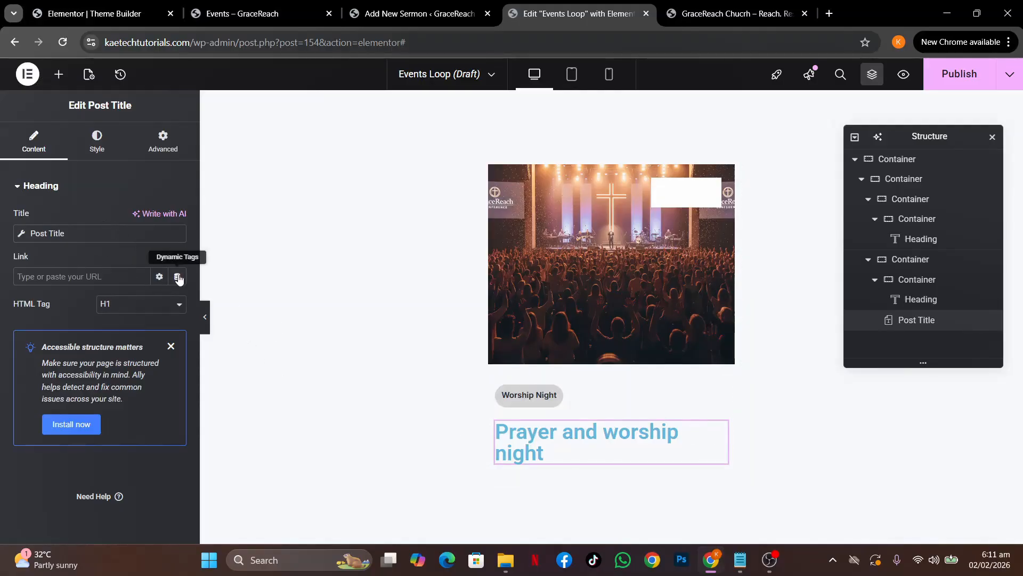
{"action": "left_click", "coordinate": [551, 393]}
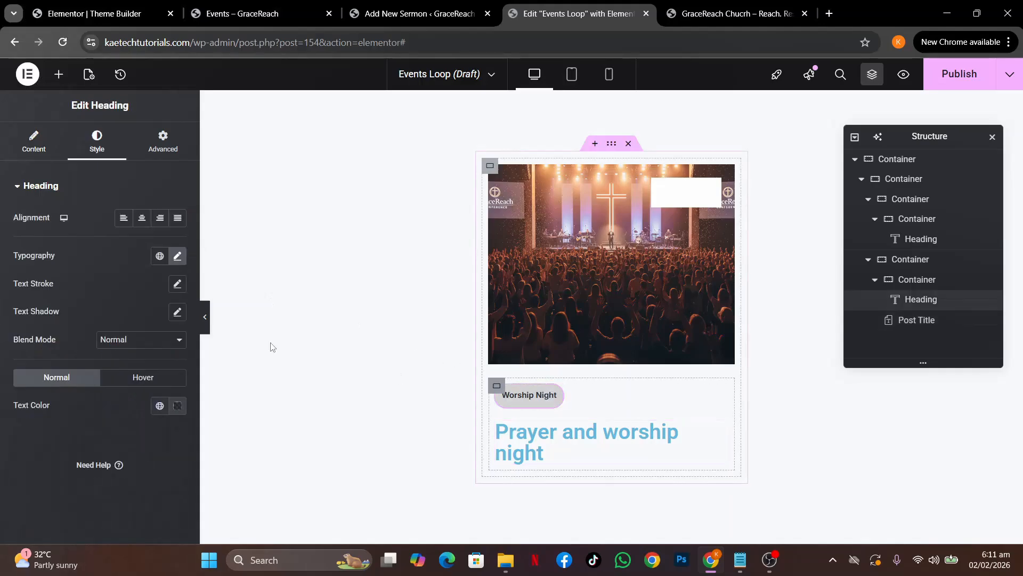
{"action": "left_click", "coordinate": [34, 140]}
{"action": "left_click", "coordinate": [179, 278]}
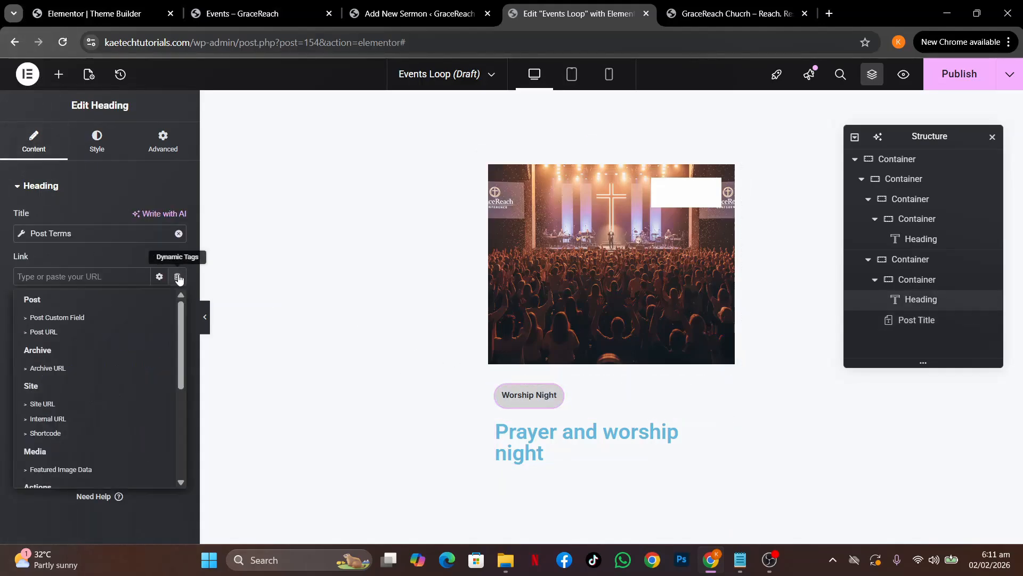
{"action": "left_click", "coordinate": [64, 372]}
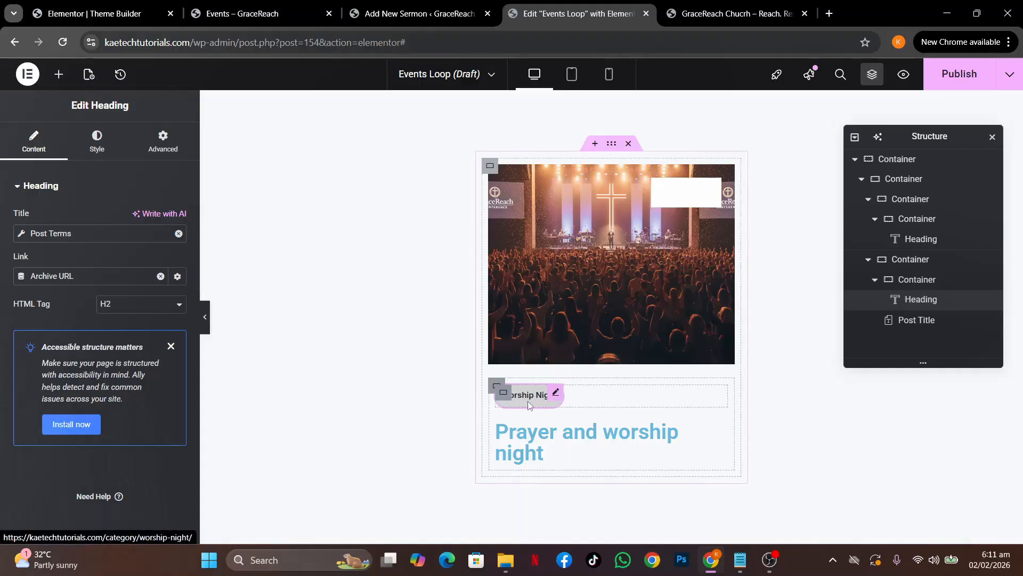
Link the event title to the Post URL dynamic tag
{"action": "left_click", "coordinate": [719, 427]}
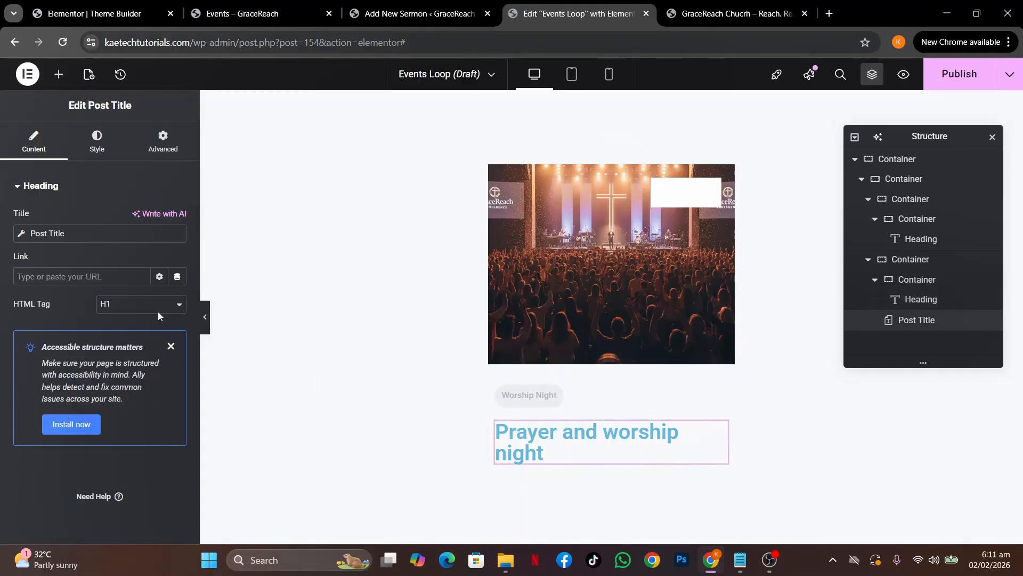
{"action": "left_click", "coordinate": [177, 276]}
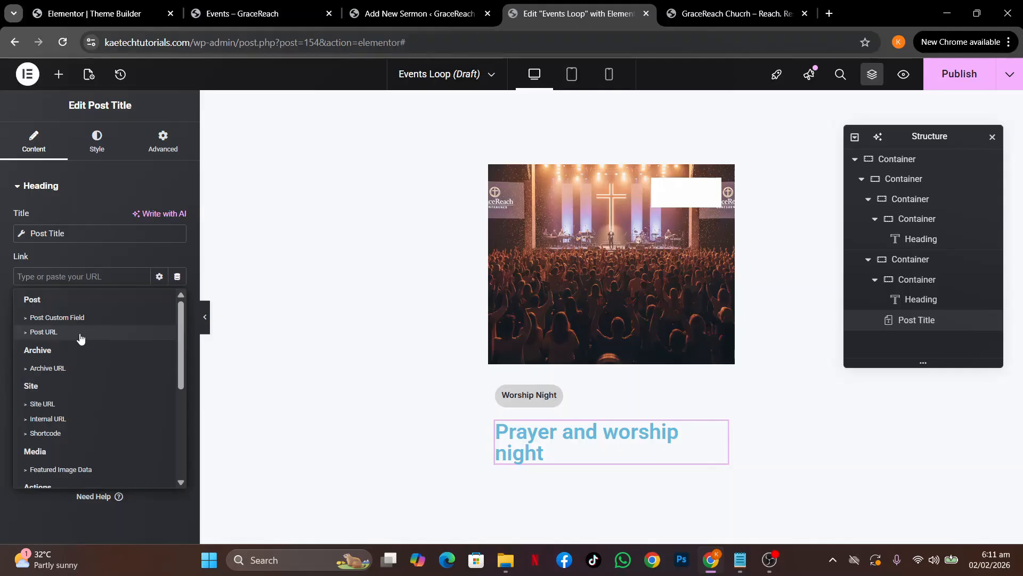
{"action": "left_click", "coordinate": [81, 332]}
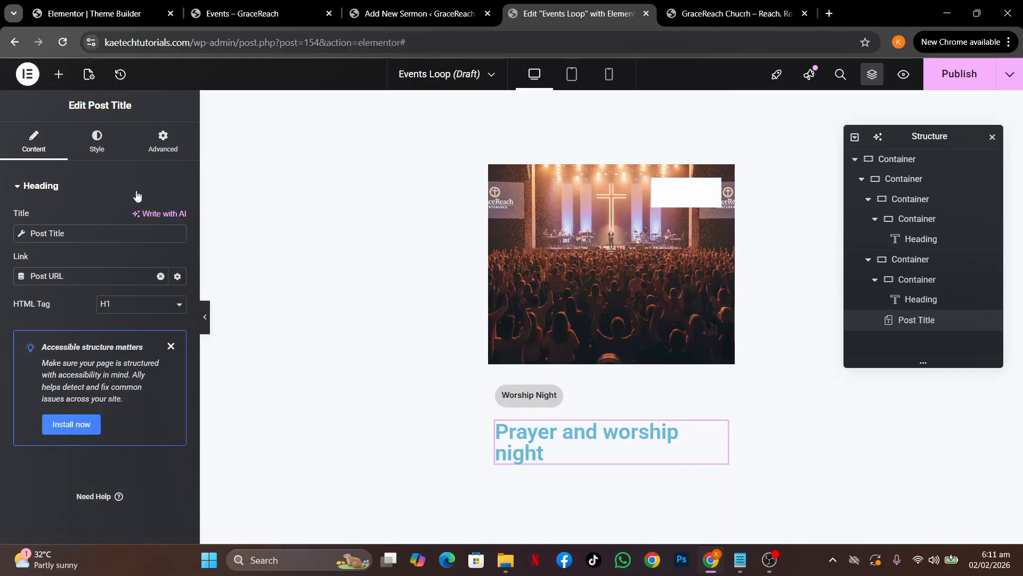
Set the event title's typography to Inter at 22 px
{"action": "left_click", "coordinate": [97, 140]}
{"action": "left_click", "coordinate": [177, 257]}
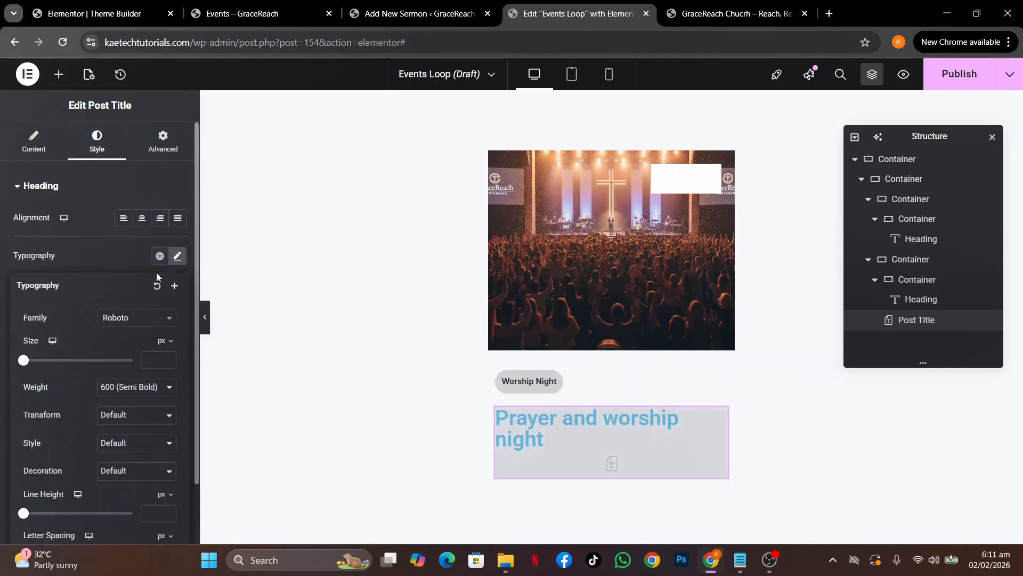
{"action": "left_click", "coordinate": [130, 320]}
{"action": "type", "text": "inter"}
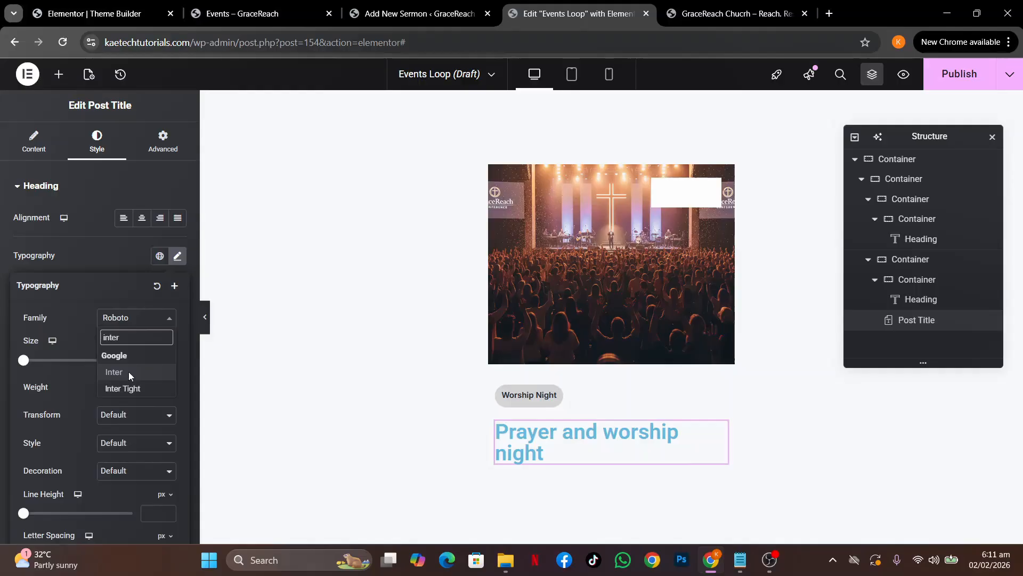
{"action": "left_click", "coordinate": [129, 372]}
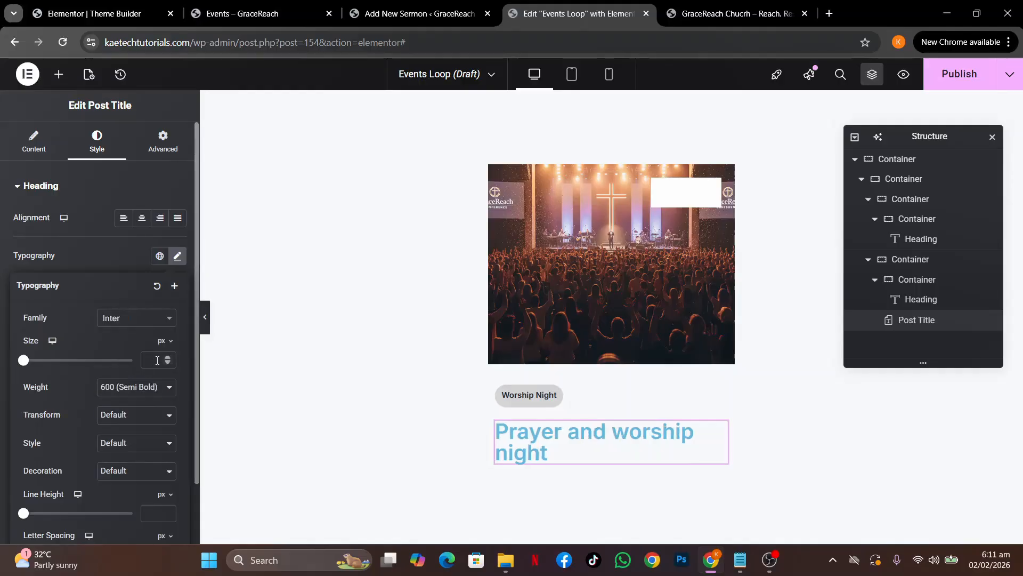
{"action": "left_click", "coordinate": [157, 361]}
{"action": "type", "text": "20"}
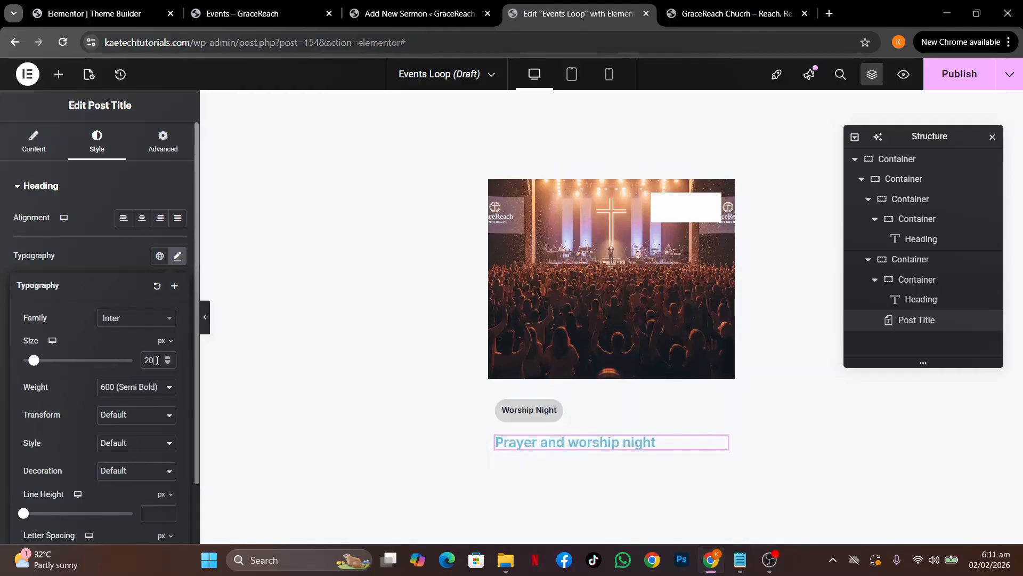
{"action": "left_click_drag", "start_coordinate": [156, 360], "coordinate": [86, 351]}
{"action": "type", "text": "22"}
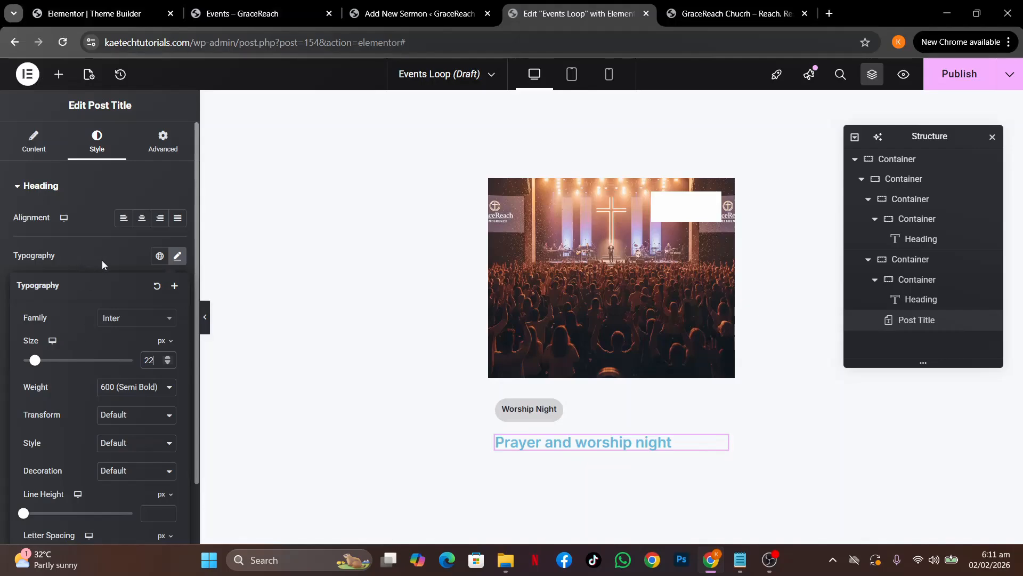
{"action": "left_click", "coordinate": [101, 260]}
Colour the event title with the dark Strongest text global colour
{"action": "left_click", "coordinate": [159, 406]}
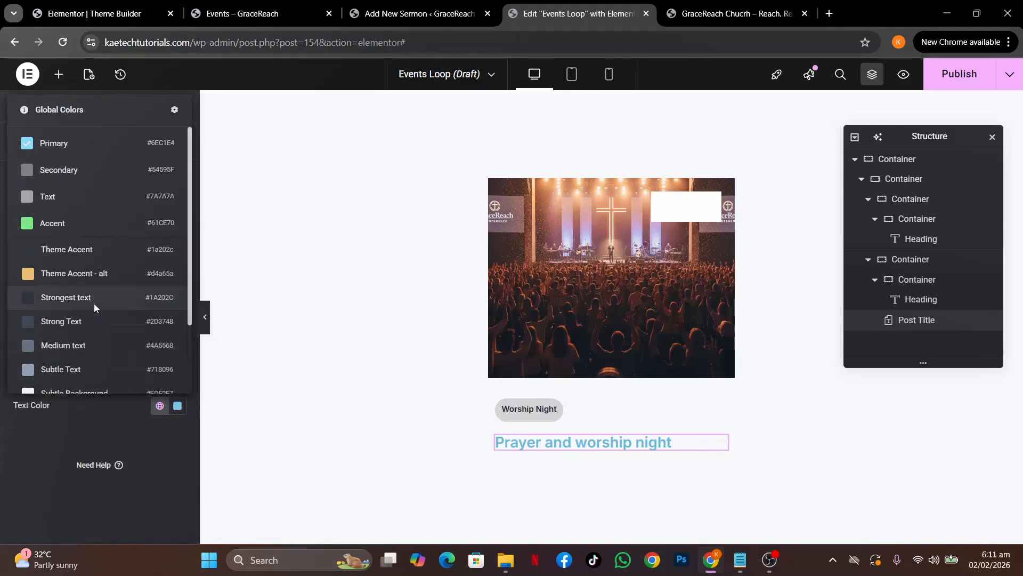
{"action": "left_click", "coordinate": [94, 302]}
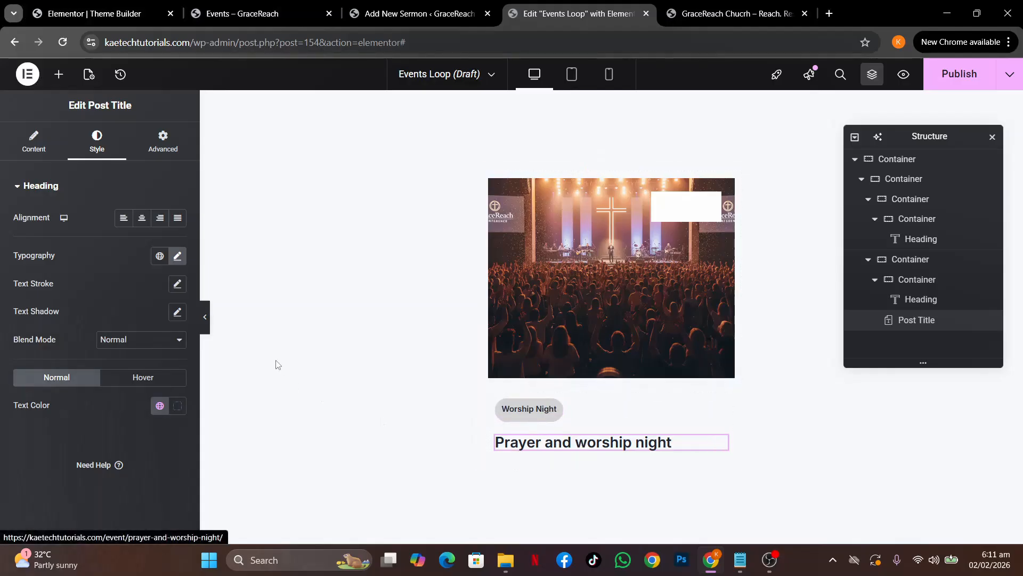
{"action": "left_click", "coordinate": [58, 74]}
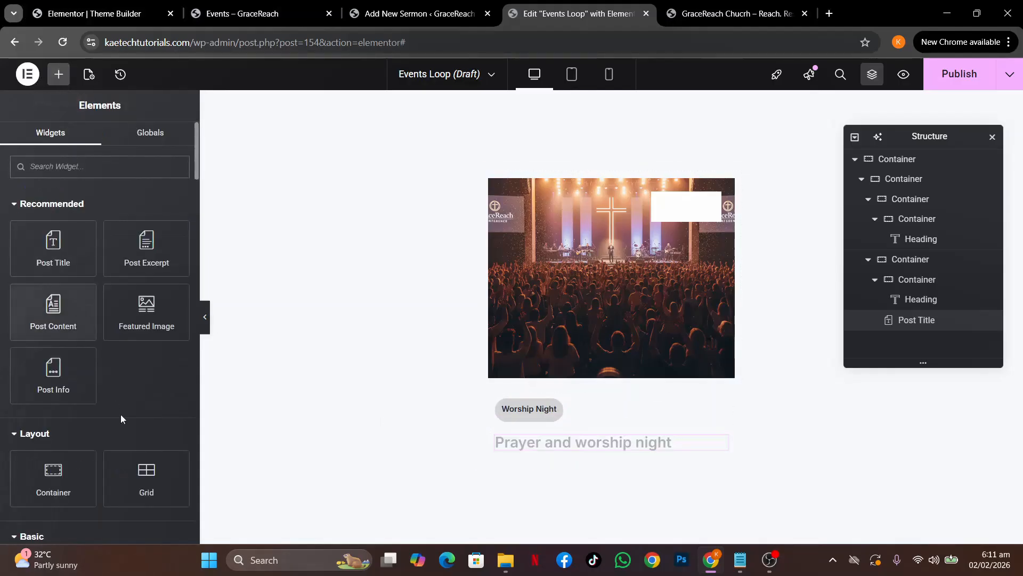
Add a Heading under the event title whose text comes from the ACF Event Location field
{"action": "scroll", "coordinate": [120, 414], "scroll_direction": "down", "scroll_amount": 2}
{"action": "scroll", "coordinate": [122, 418], "scroll_direction": "down", "scroll_amount": 2}
{"action": "left_click_drag", "start_coordinate": [54, 335], "coordinate": [545, 446]}
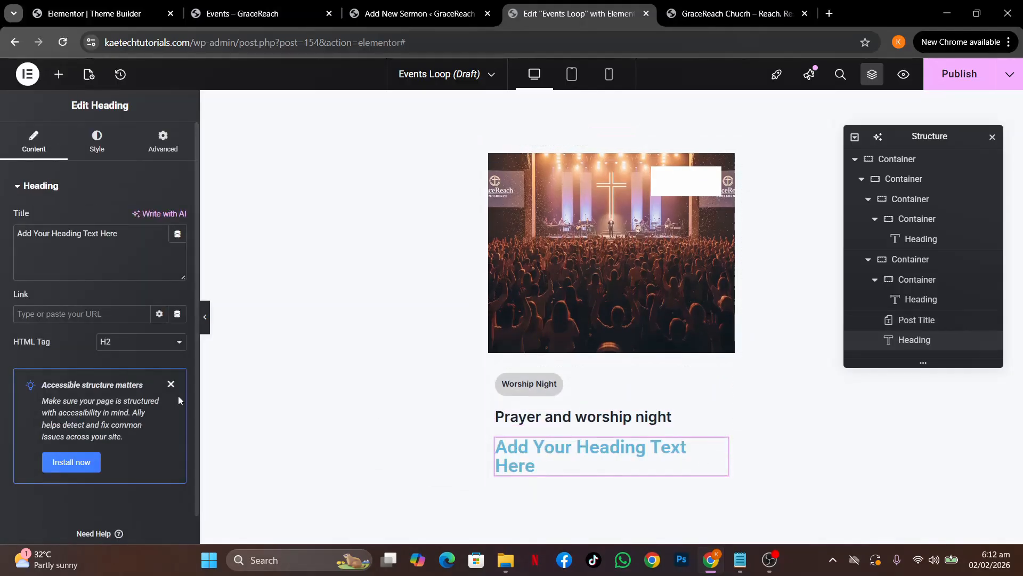
{"action": "left_click", "coordinate": [178, 239]}
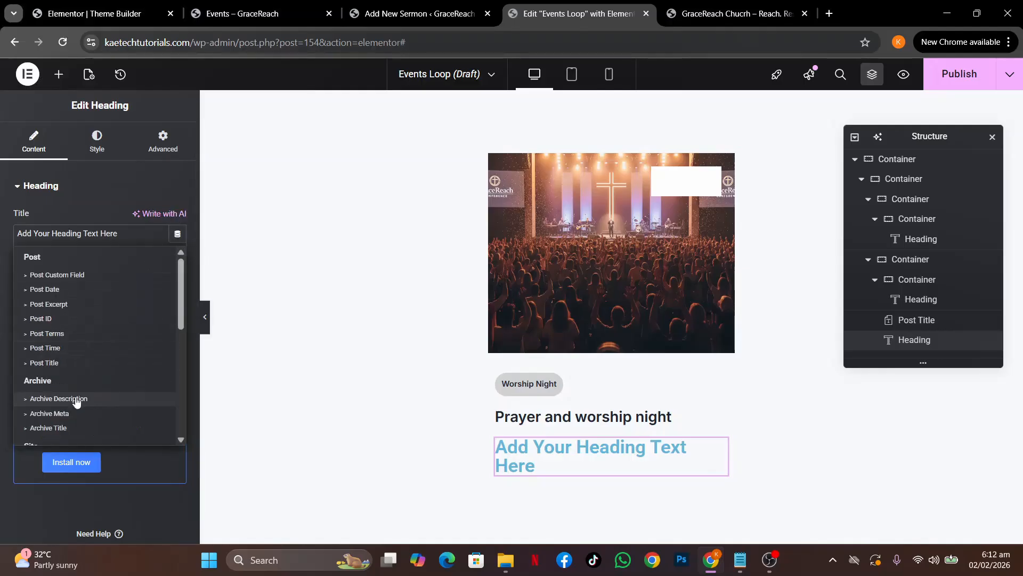
{"action": "scroll", "coordinate": [76, 401], "scroll_direction": "down", "scroll_amount": 5}
{"action": "left_click", "coordinate": [50, 432]}
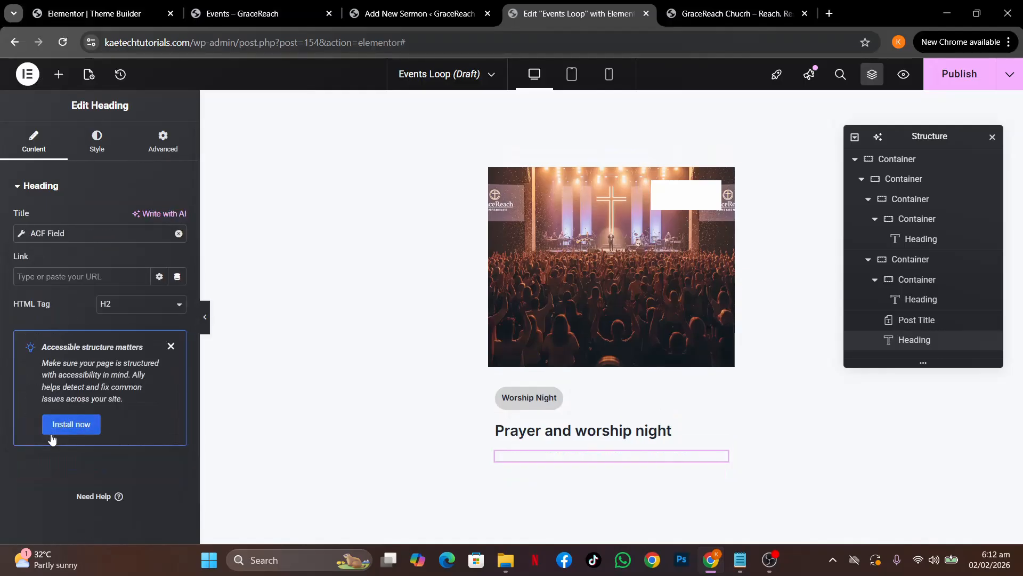
{"action": "left_click", "coordinate": [24, 233]}
{"action": "left_click", "coordinate": [148, 293]}
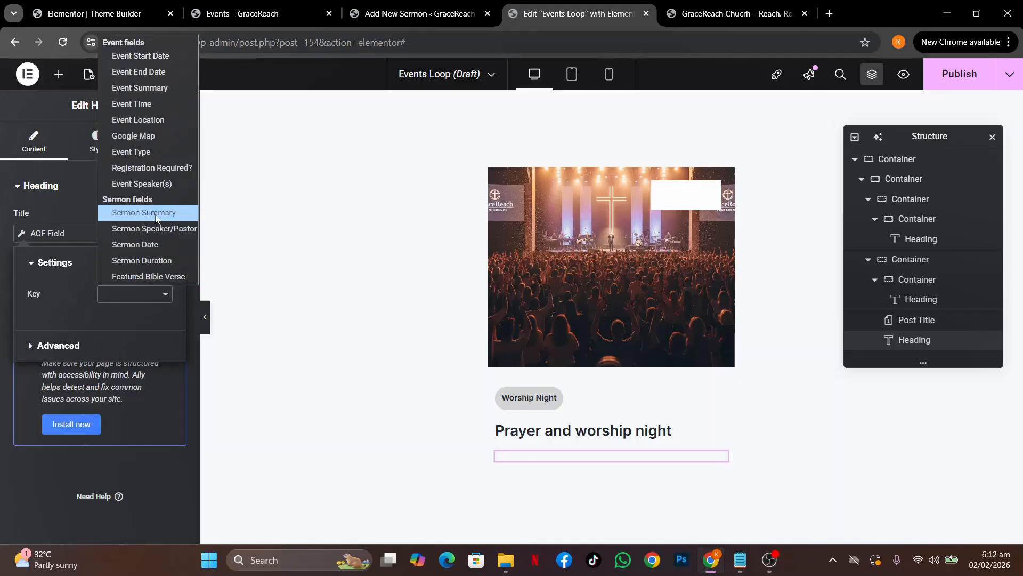
{"action": "left_click", "coordinate": [154, 123]}
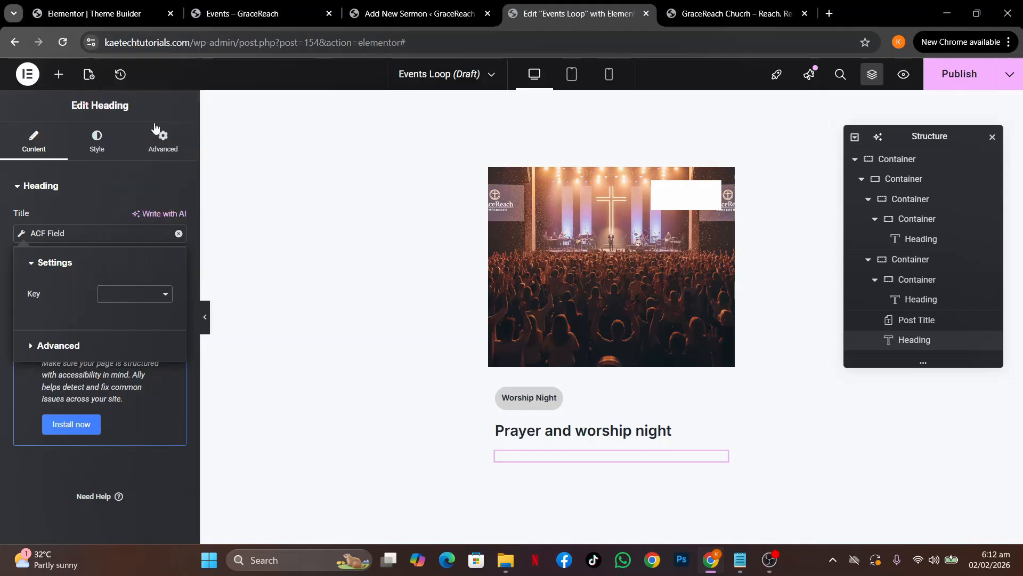
{"action": "left_click", "coordinate": [2, 316]}
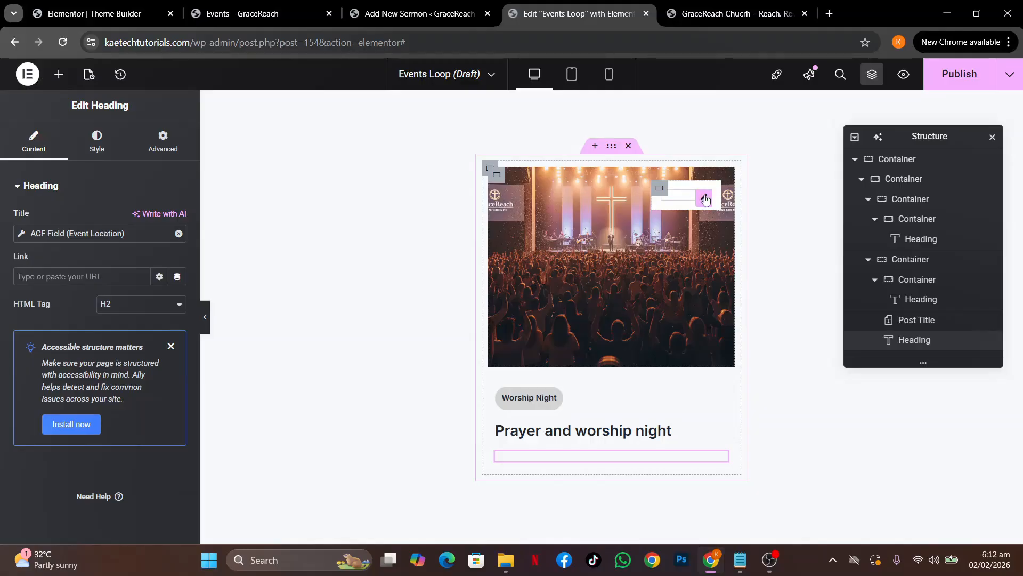
Make the date badge pull the ACF Event Start Date field
{"action": "left_click", "coordinate": [705, 199]}
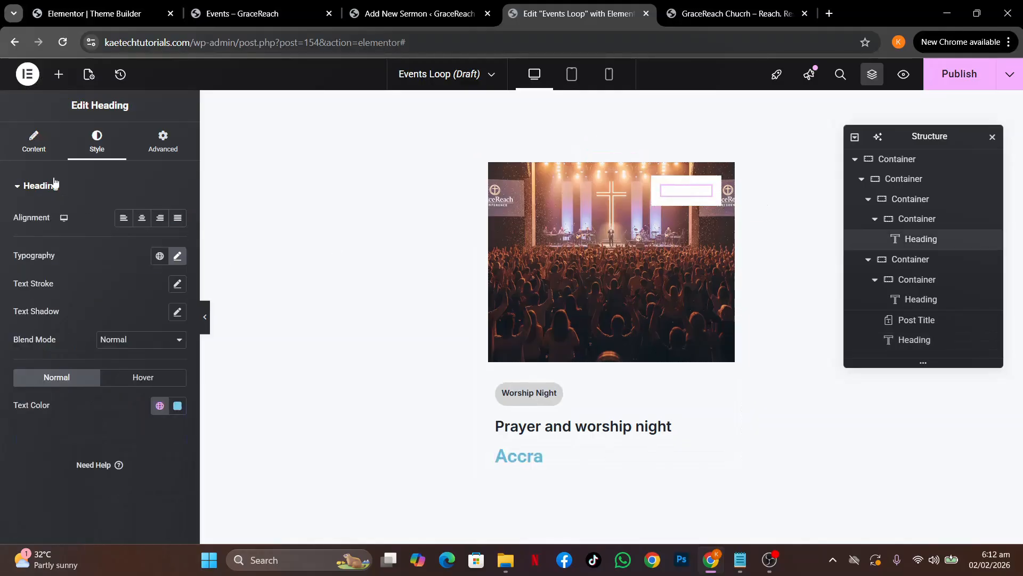
{"action": "left_click", "coordinate": [34, 155]}
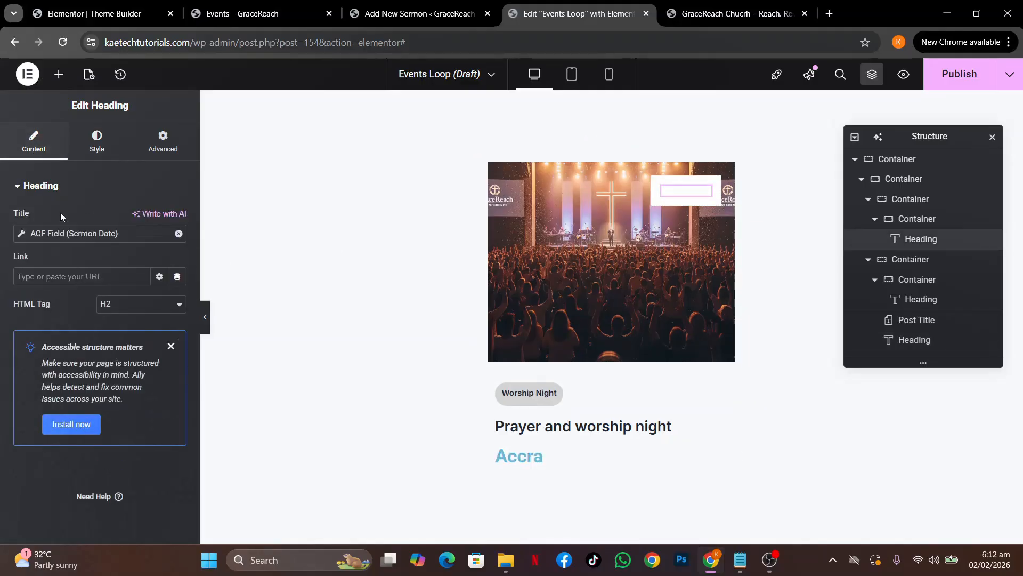
{"action": "left_click", "coordinate": [21, 235]}
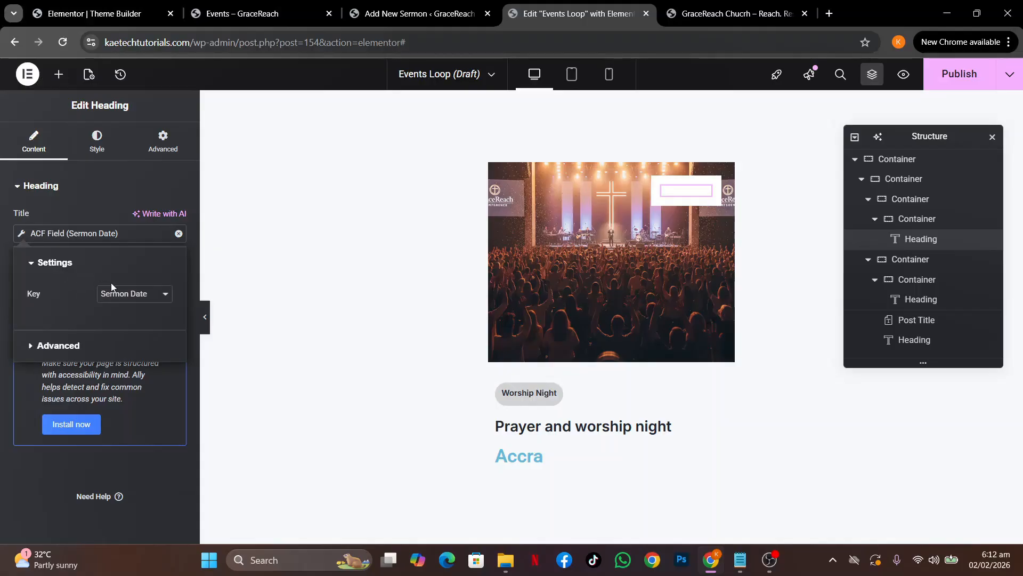
{"action": "left_click", "coordinate": [136, 294]}
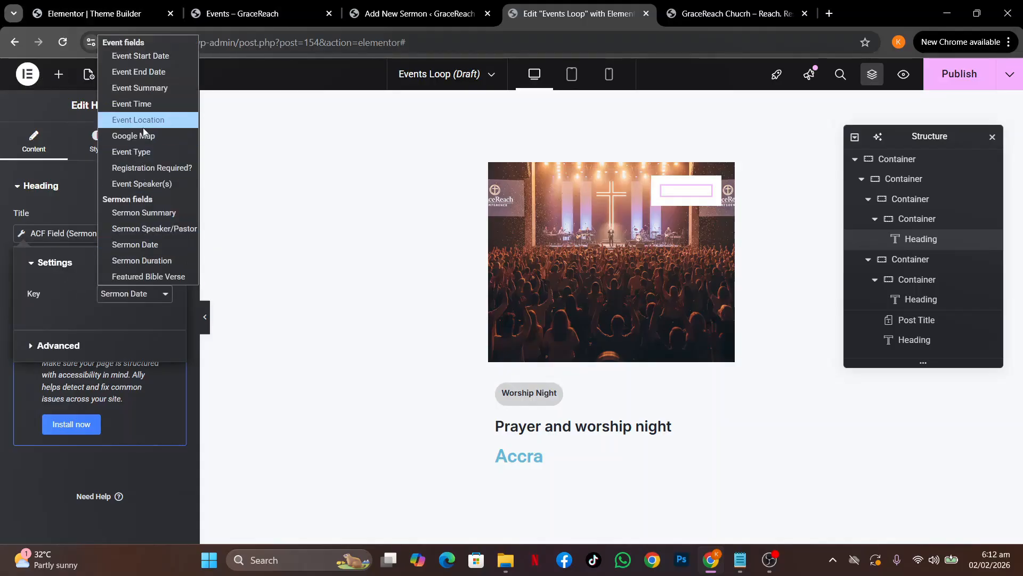
{"action": "left_click", "coordinate": [141, 56]}
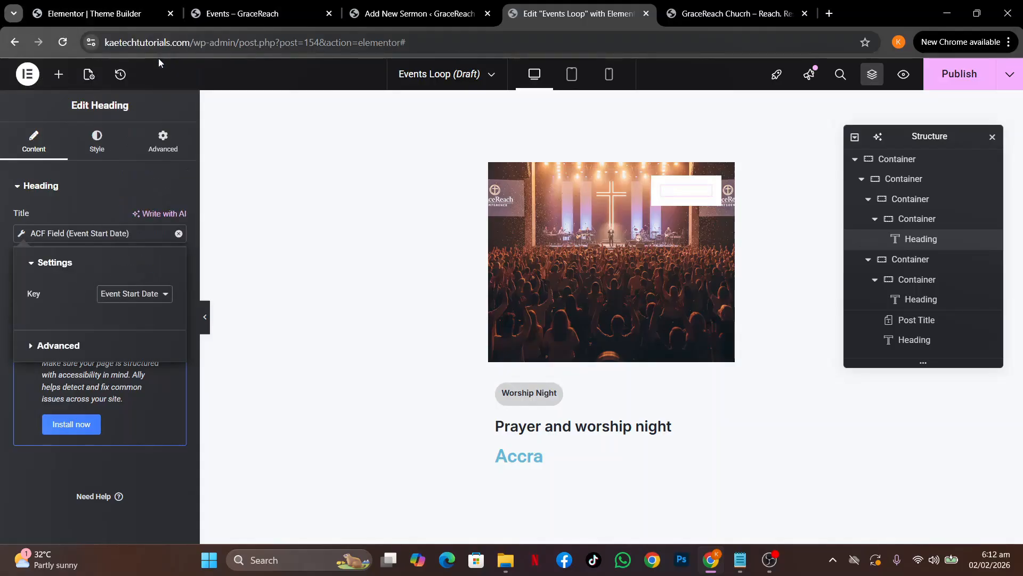
{"action": "left_click", "coordinate": [2, 255]}
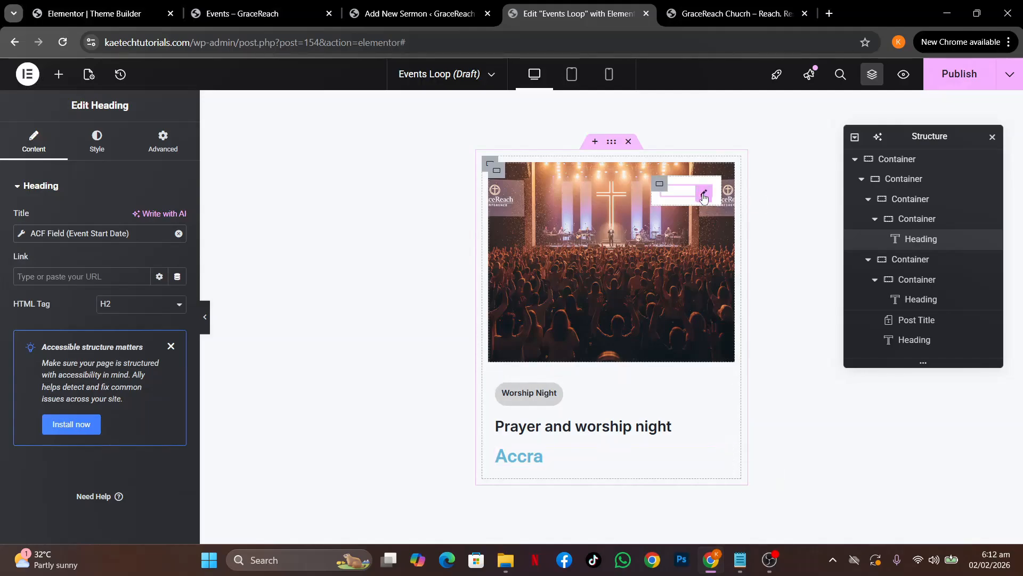
Make the date badge text the dark Strongest text global colour
{"action": "left_click", "coordinate": [98, 145]}
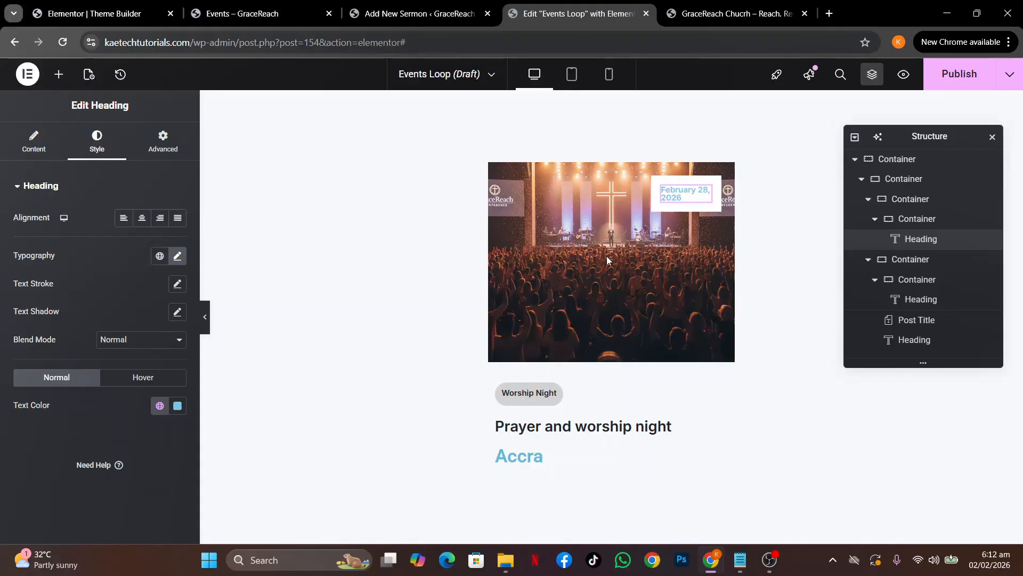
{"action": "left_click", "coordinate": [160, 405]}
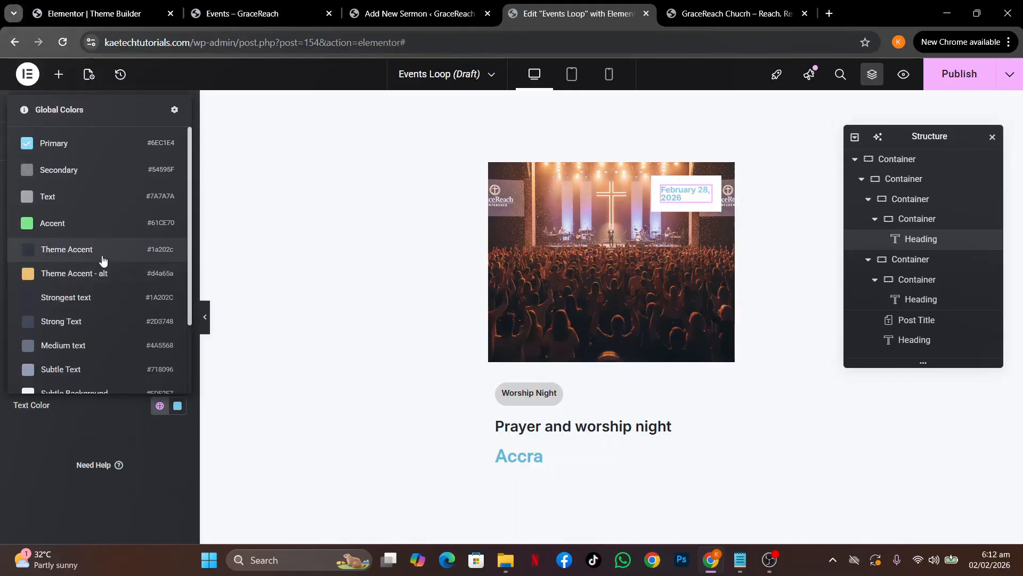
{"action": "left_click", "coordinate": [97, 296]}
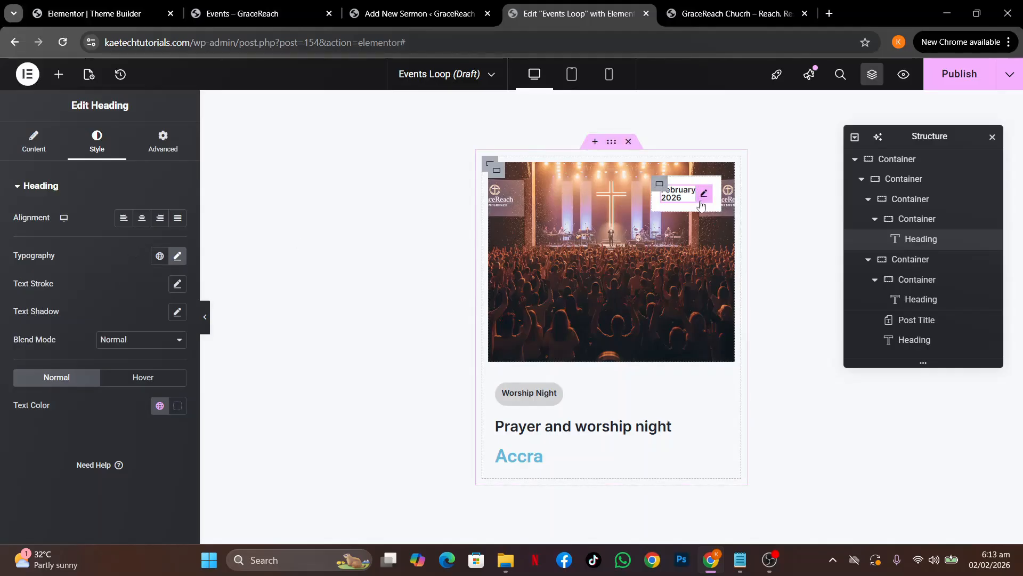
{"action": "left_click", "coordinate": [177, 256]}
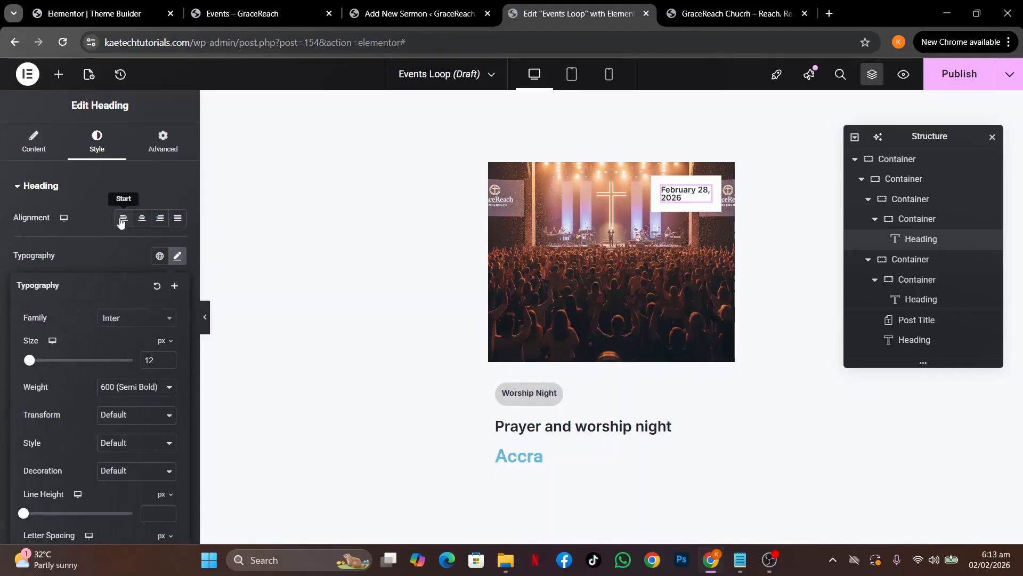
{"action": "left_click", "coordinate": [117, 261]}
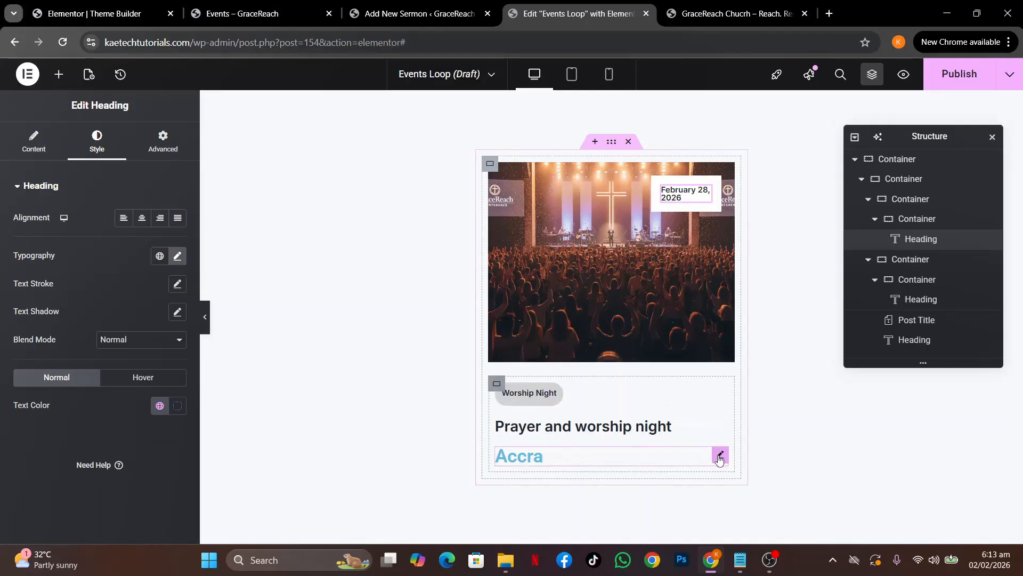
Set the Accra location heading to Inter at 14 px, then view the live Events page
{"action": "left_click", "coordinate": [719, 457]}
{"action": "left_click", "coordinate": [97, 143]}
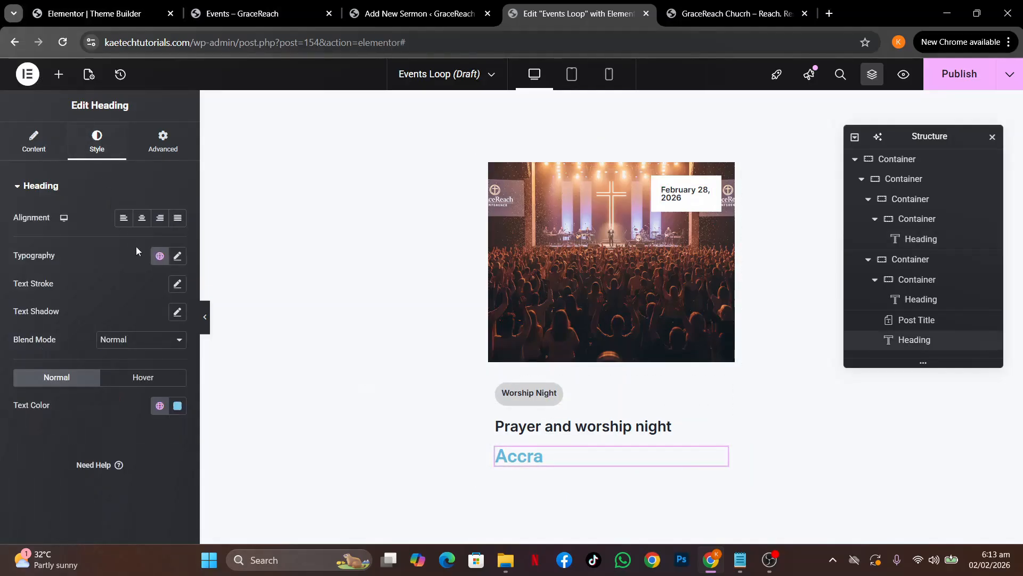
{"action": "left_click", "coordinate": [178, 256]}
{"action": "left_click", "coordinate": [135, 318]}
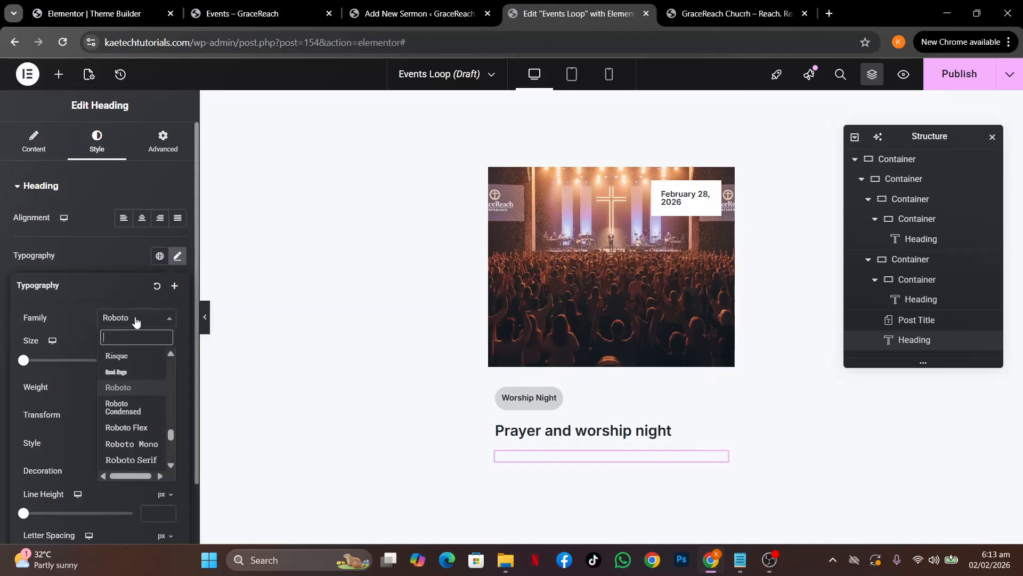
{"action": "type", "text": "int"}
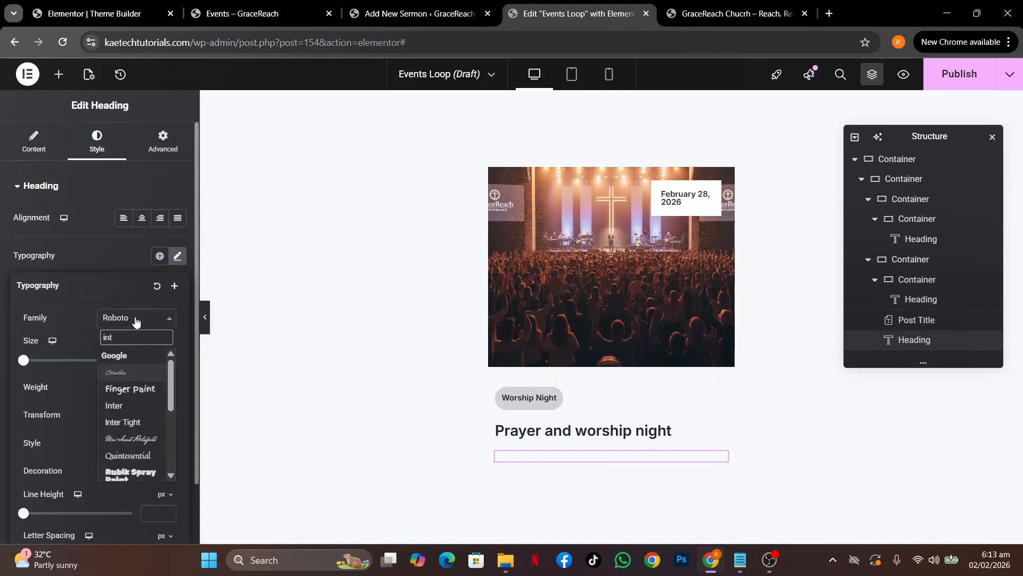
{"action": "type", "text": "er"}
{"action": "left_click", "coordinate": [114, 371]}
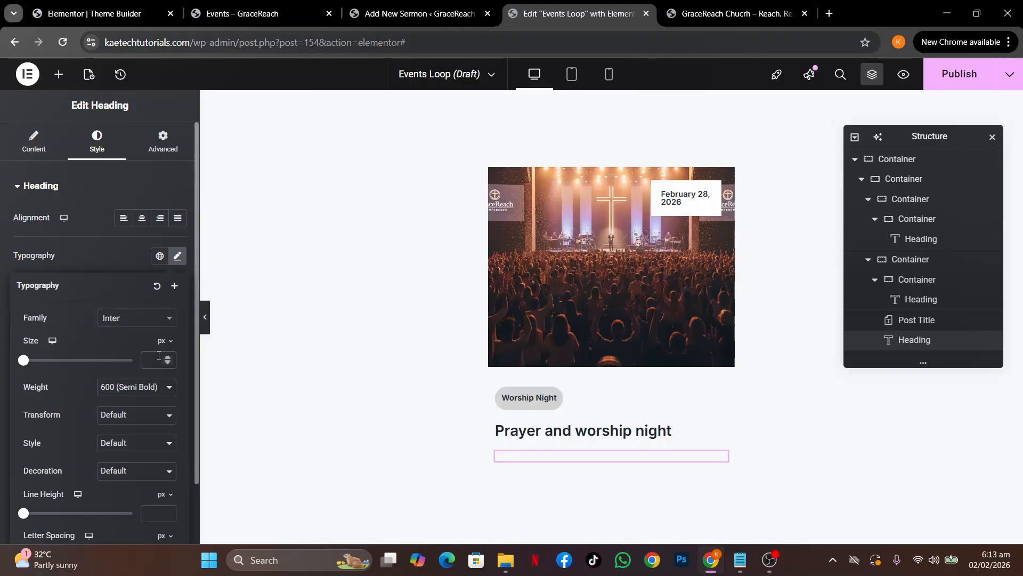
{"action": "left_click", "coordinate": [159, 355]}
{"action": "type", "text": "14"}
{"action": "left_click", "coordinate": [116, 247]}
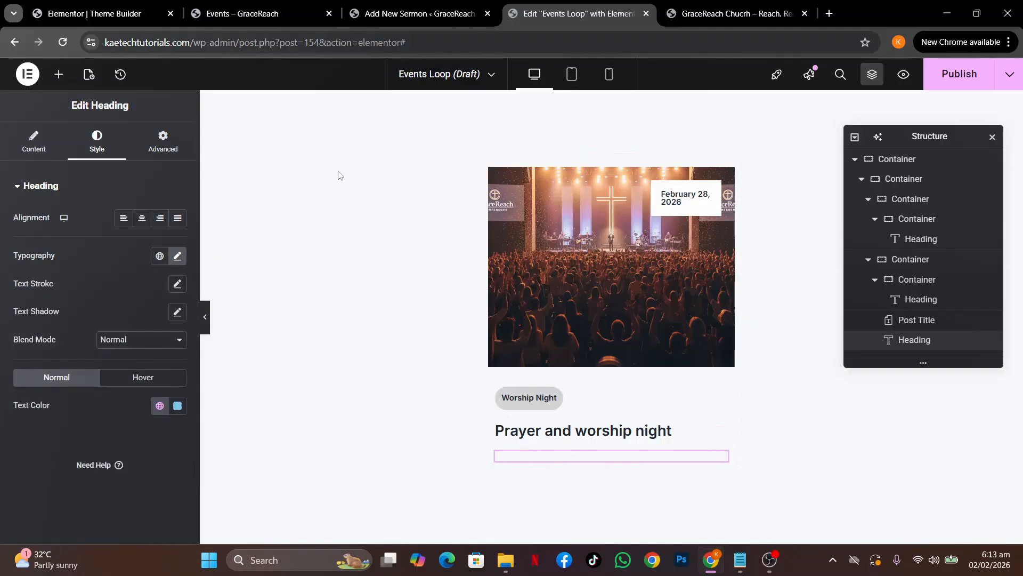
{"action": "left_click", "coordinate": [234, 13]}
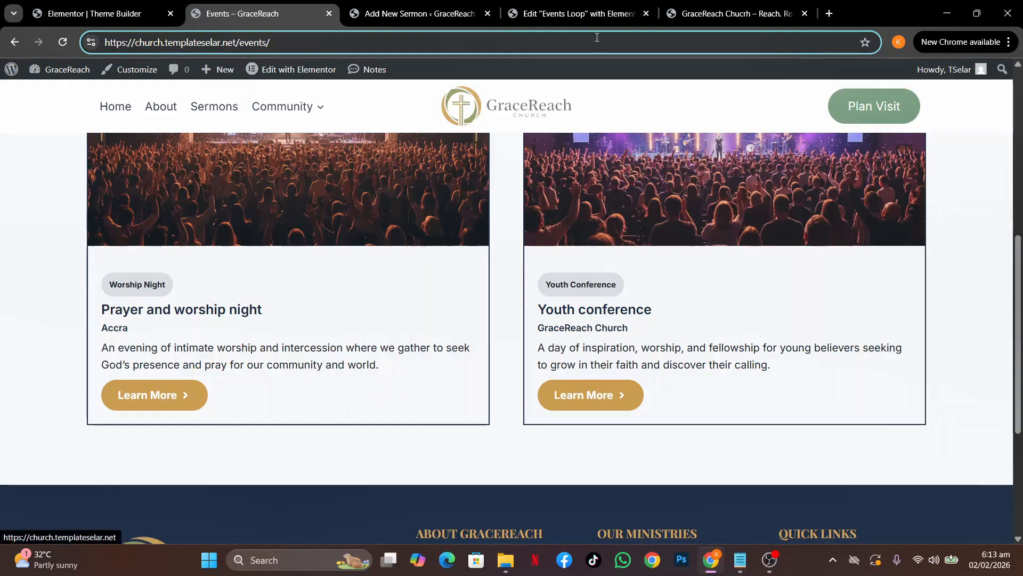
Back in the Events Loop editor, place a Text Editor widget below the Accra heading
{"action": "left_click", "coordinate": [575, 16]}
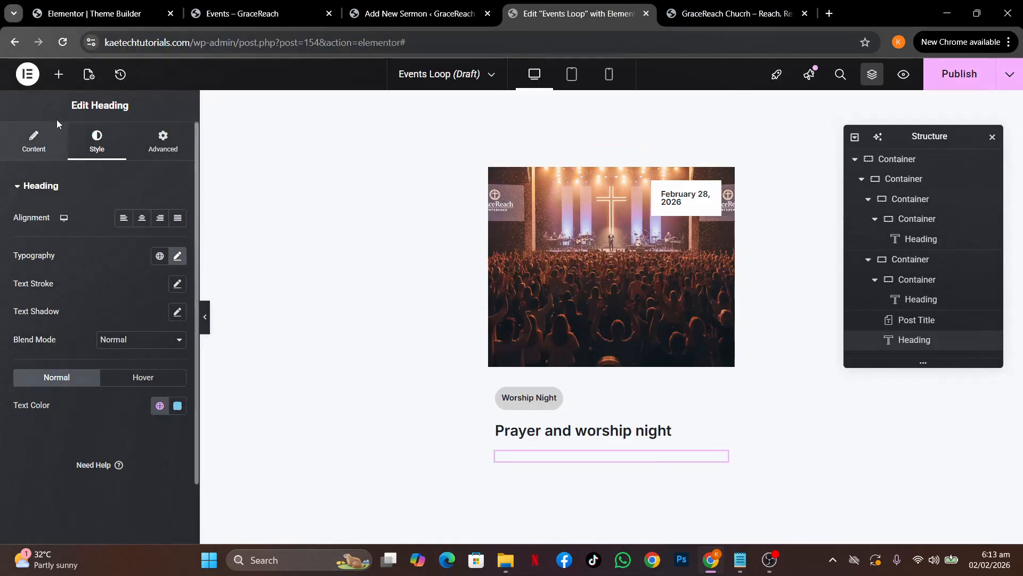
{"action": "left_click", "coordinate": [59, 74]}
{"action": "scroll", "coordinate": [80, 254], "scroll_direction": "down", "scroll_amount": 2}
{"action": "scroll", "coordinate": [80, 254], "scroll_direction": "down", "scroll_amount": 5}
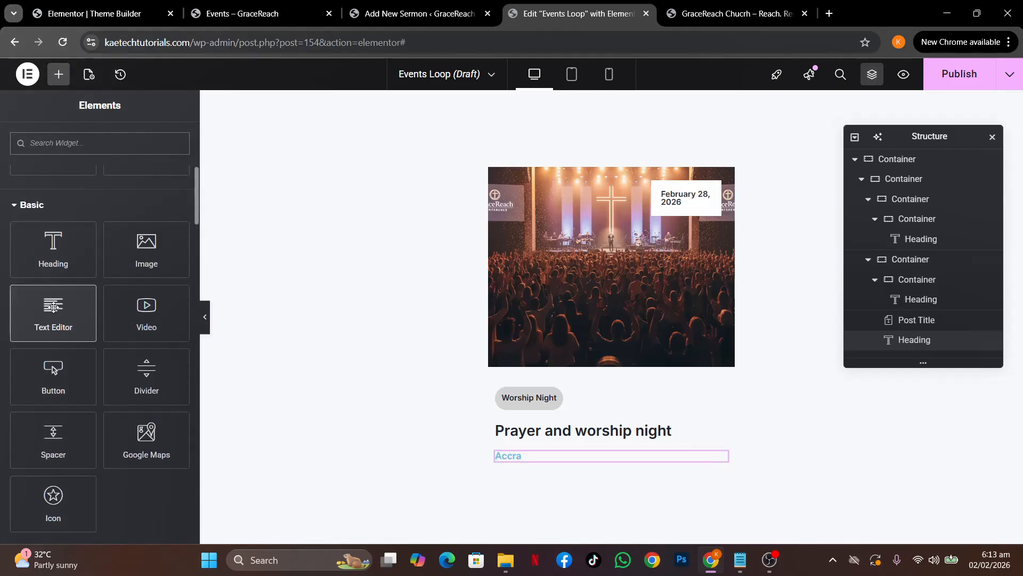
{"action": "left_click_drag", "start_coordinate": [53, 307], "coordinate": [525, 458]}
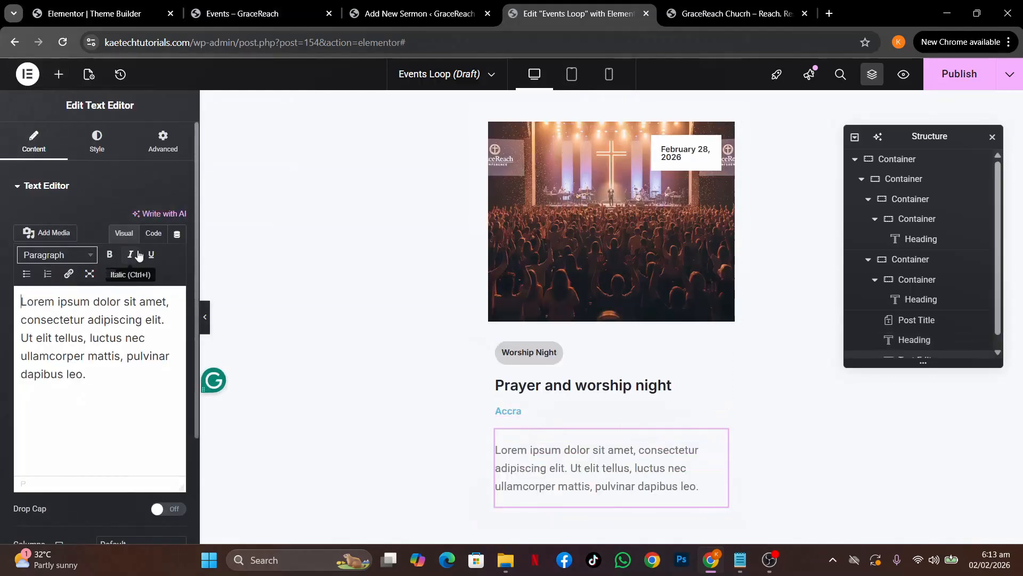
Fill the text block dynamically from the ACF field with key Event Summary
{"action": "left_click", "coordinate": [177, 234]}
{"action": "scroll", "coordinate": [80, 413], "scroll_direction": "down", "scroll_amount": 5}
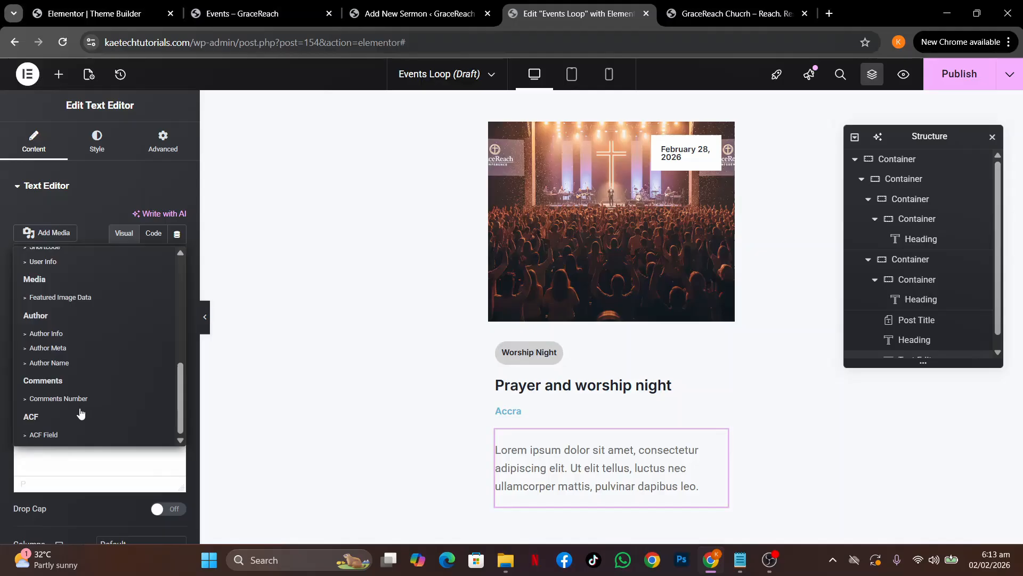
{"action": "left_click", "coordinate": [43, 433]}
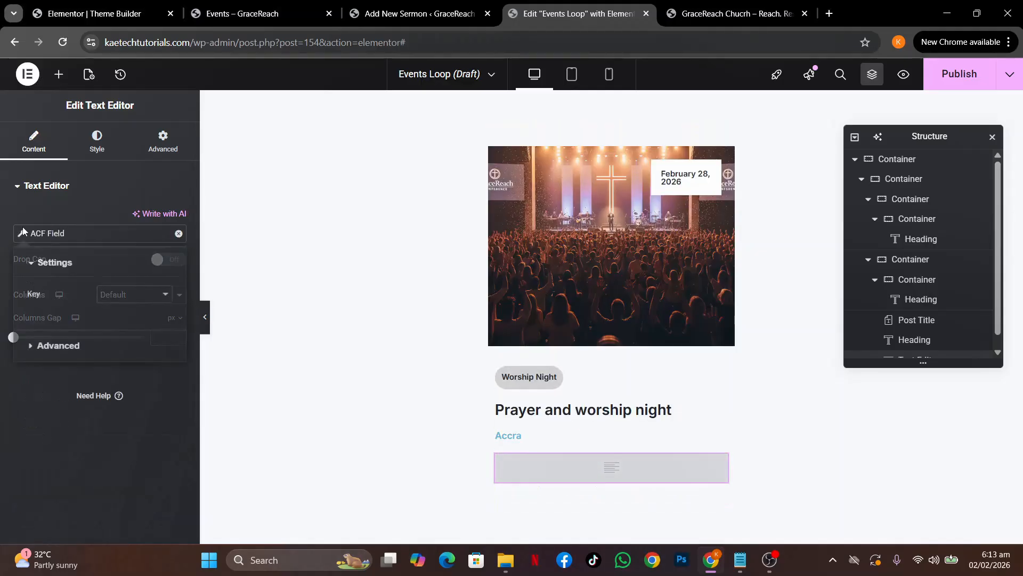
{"action": "left_click", "coordinate": [124, 295]}
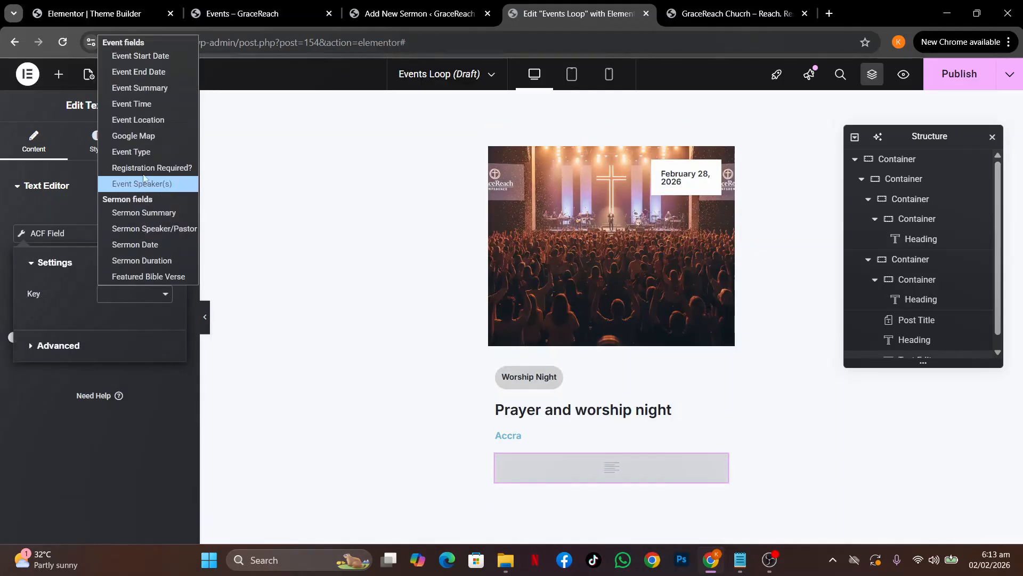
{"action": "left_click", "coordinate": [150, 89]}
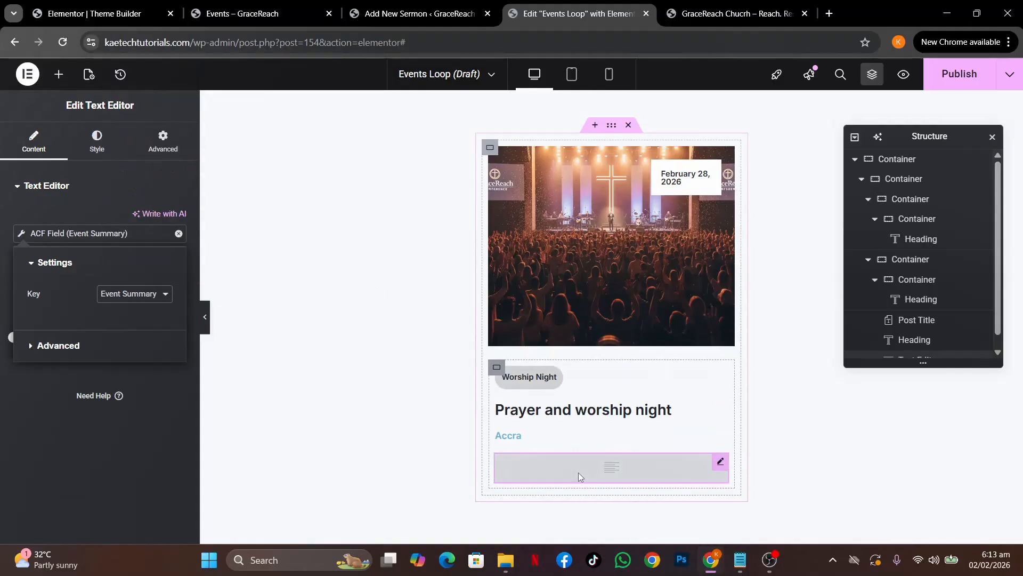
{"action": "left_click", "coordinate": [11, 405]}
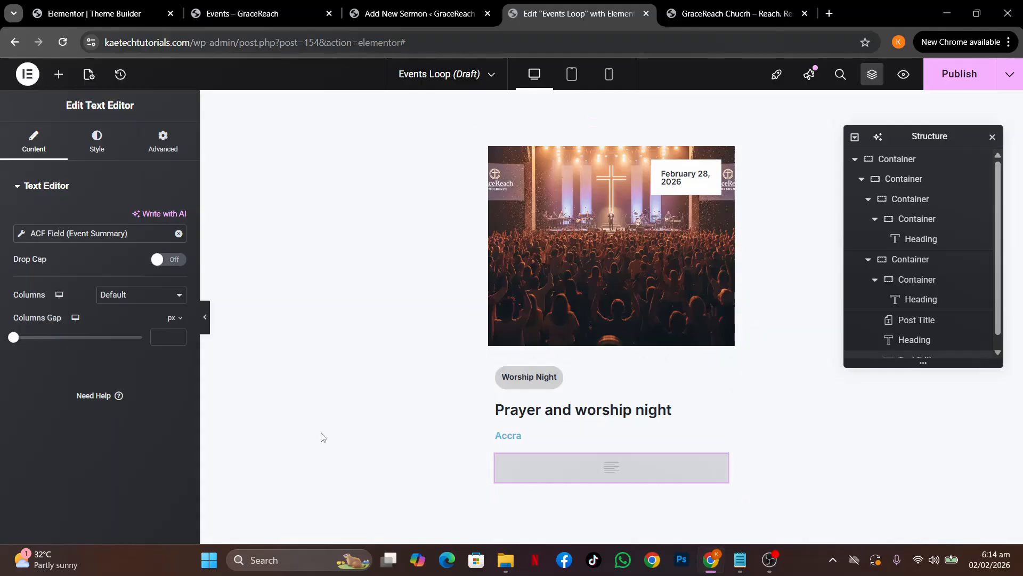
Place a Button widget beneath the event summary, checking the live page's button design
{"action": "left_click", "coordinate": [59, 74]}
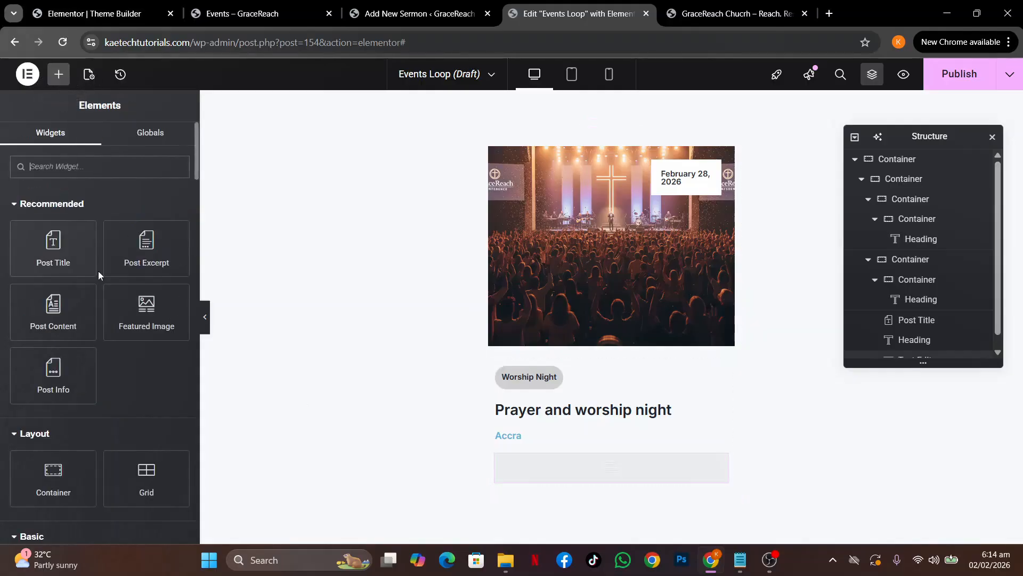
{"action": "scroll", "coordinate": [90, 417], "scroll_direction": "down", "scroll_amount": 8}
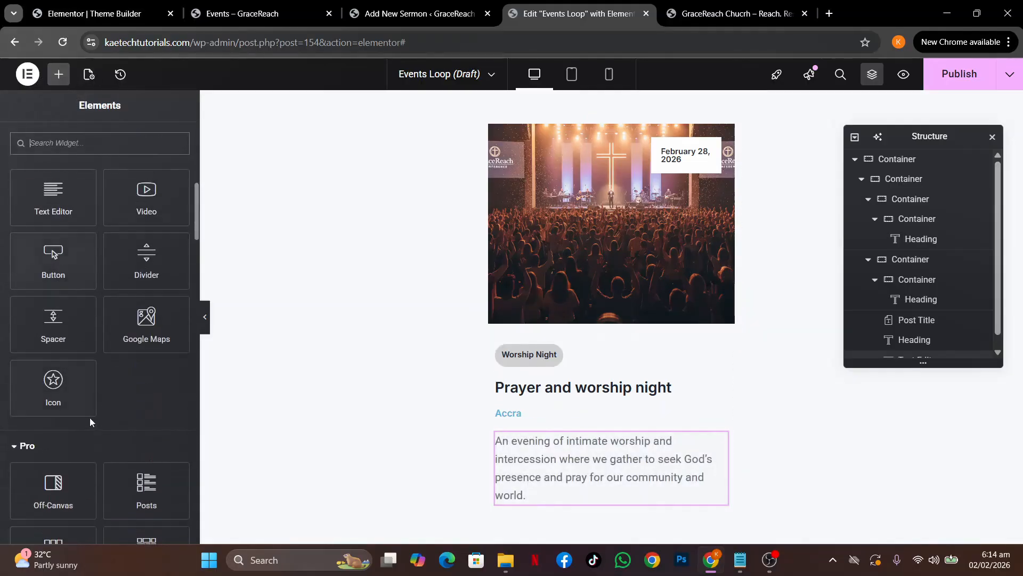
{"action": "left_click_drag", "start_coordinate": [52, 253], "coordinate": [542, 492]}
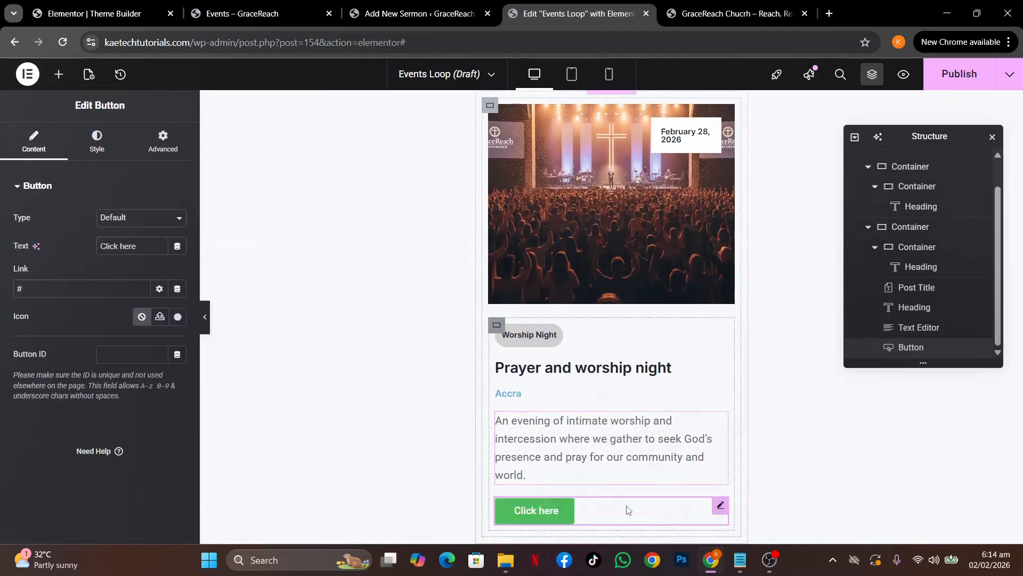
{"action": "left_click", "coordinate": [239, 8]}
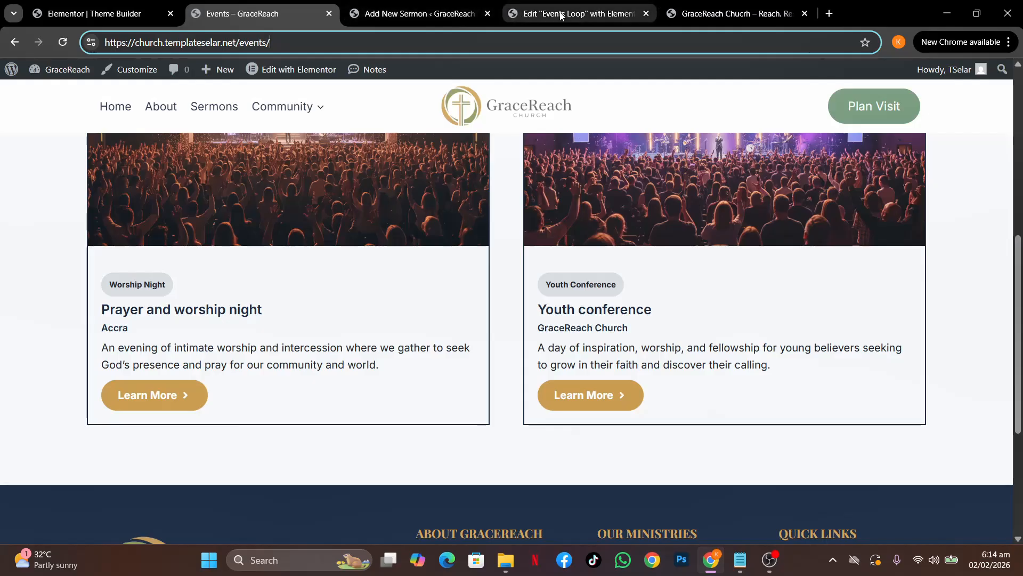
{"action": "left_click", "coordinate": [584, 16]}
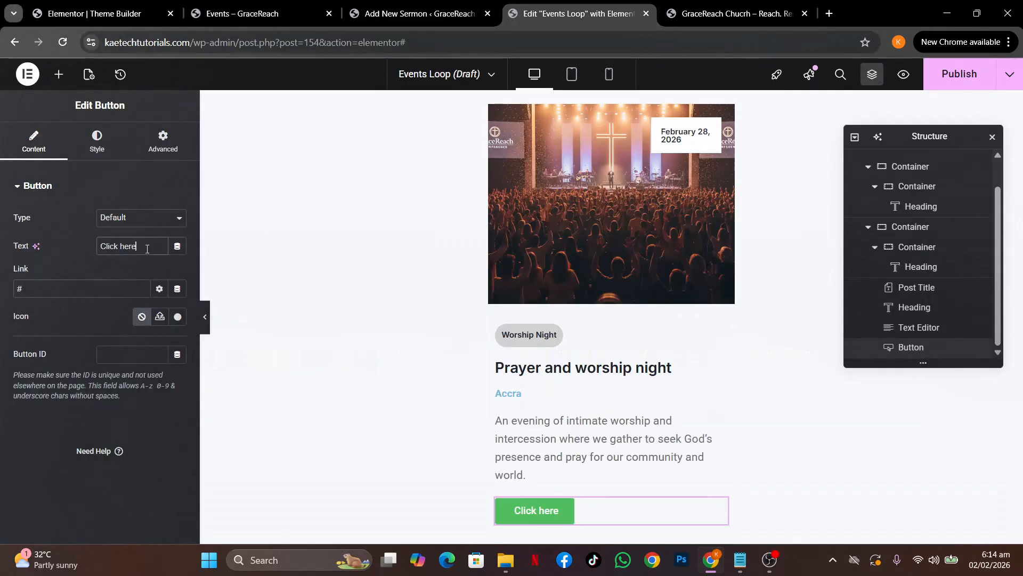
Label the button 'Learn More', link it to the dynamic Post URL, and open the icon library
{"action": "key", "text": "ctrl+a"}
{"action": "type", "text": "Lear"}
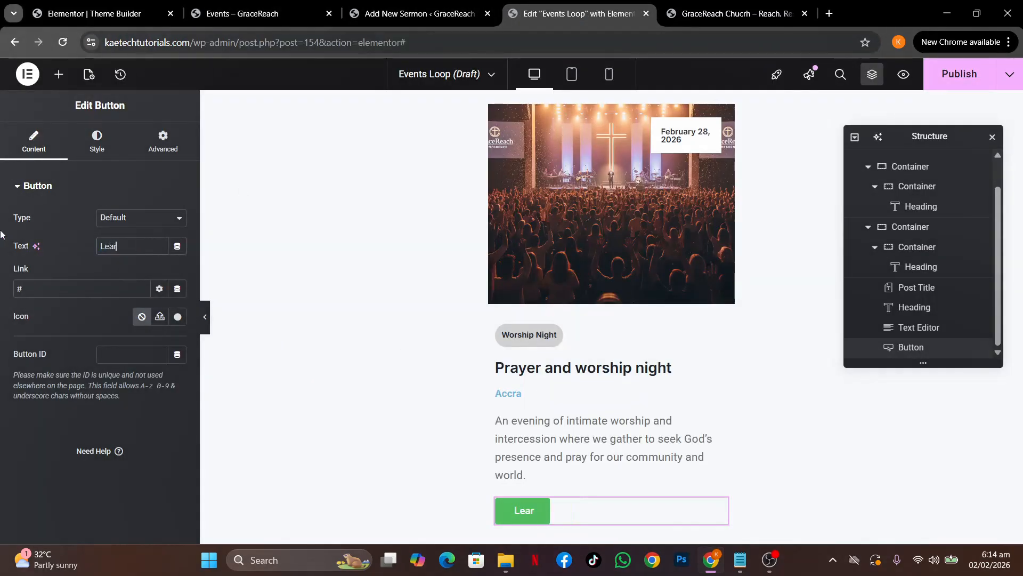
{"action": "type", "text": "n More"}
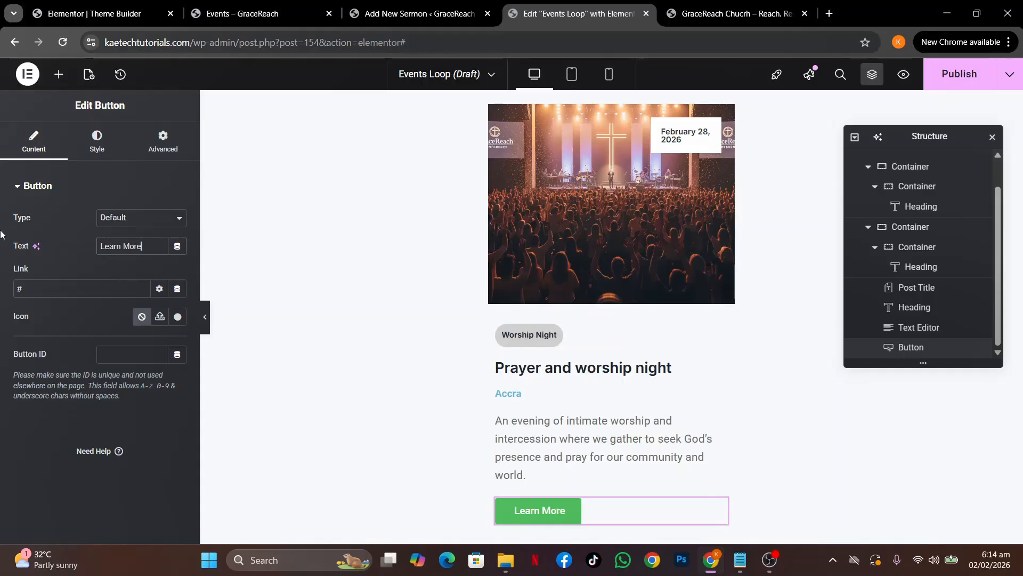
{"action": "left_click", "coordinate": [176, 289]}
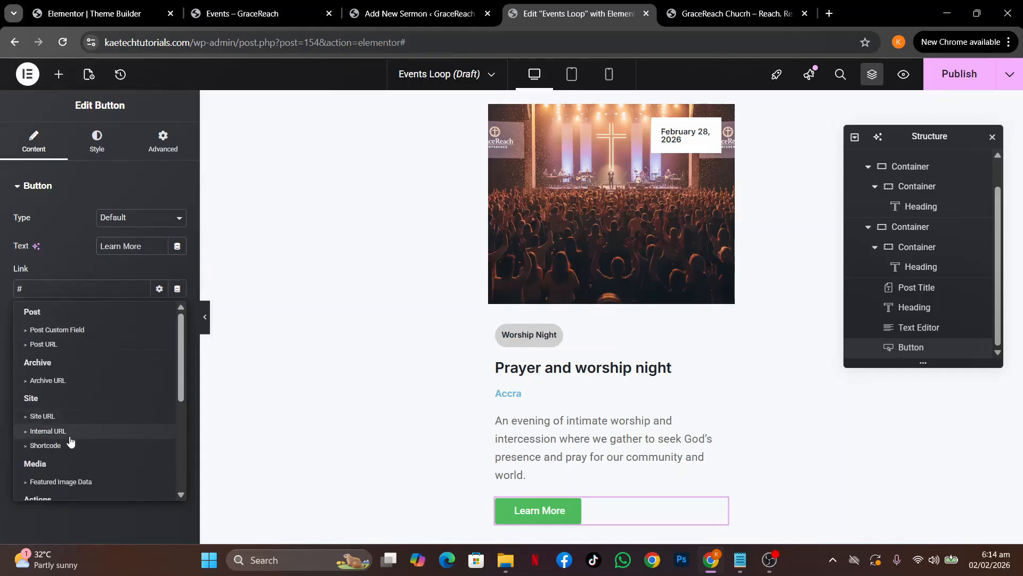
{"action": "left_click", "coordinate": [105, 344]}
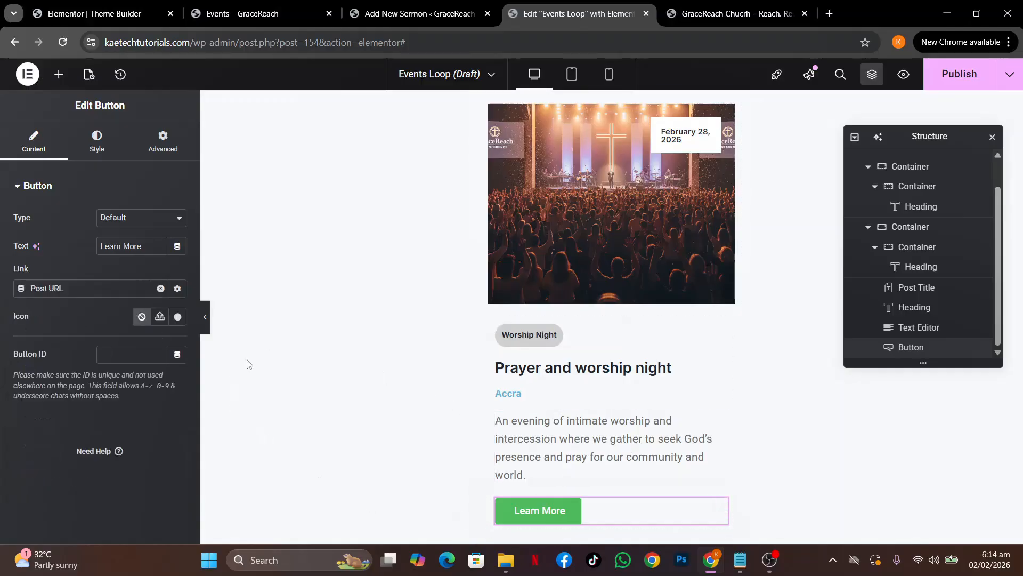
{"action": "left_click", "coordinate": [177, 317]}
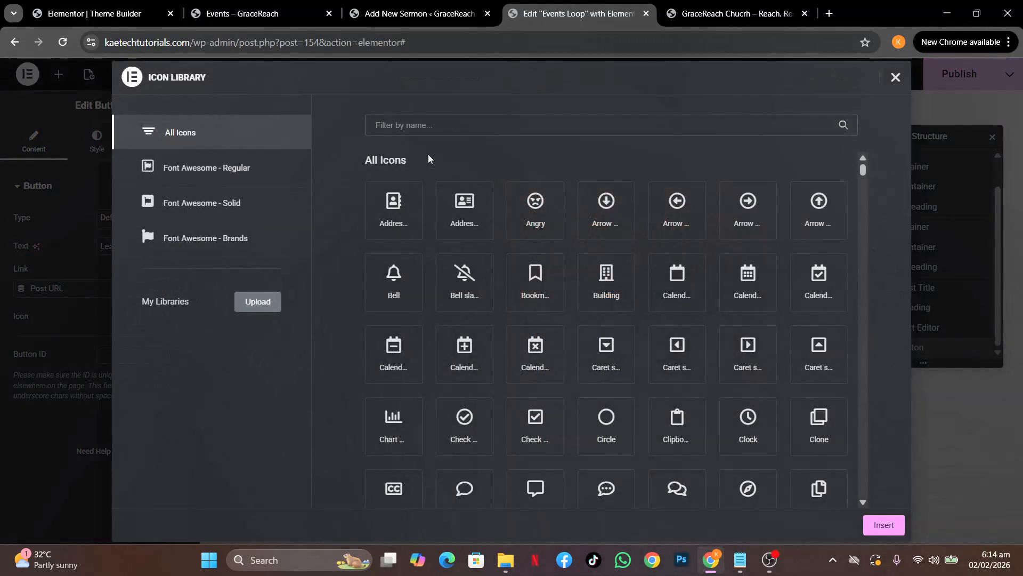
Add an angle-right icon after the Learn More text, spaced 11 px
{"action": "type", "text": "arr"}
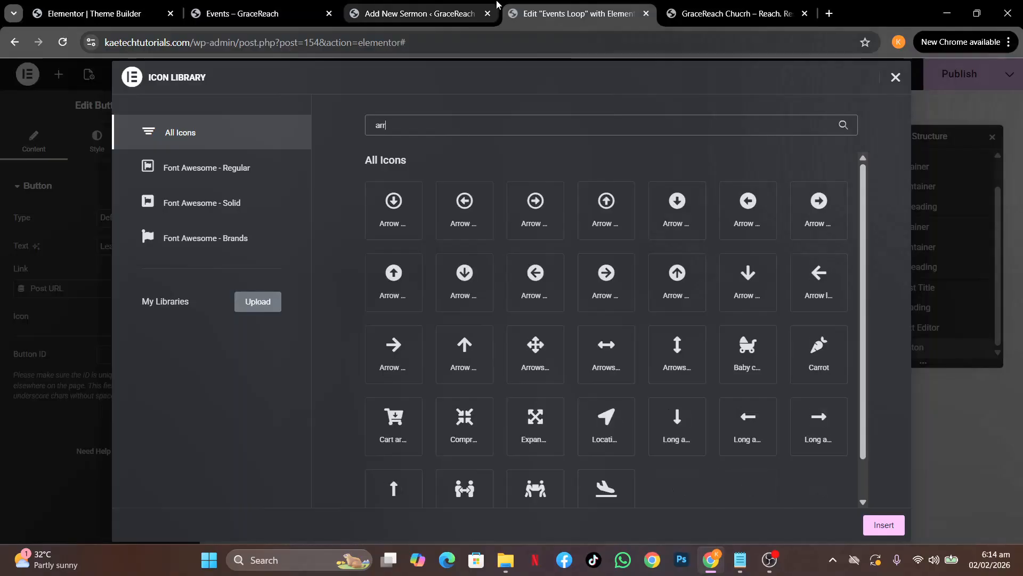
{"action": "type", "text": "ow"}
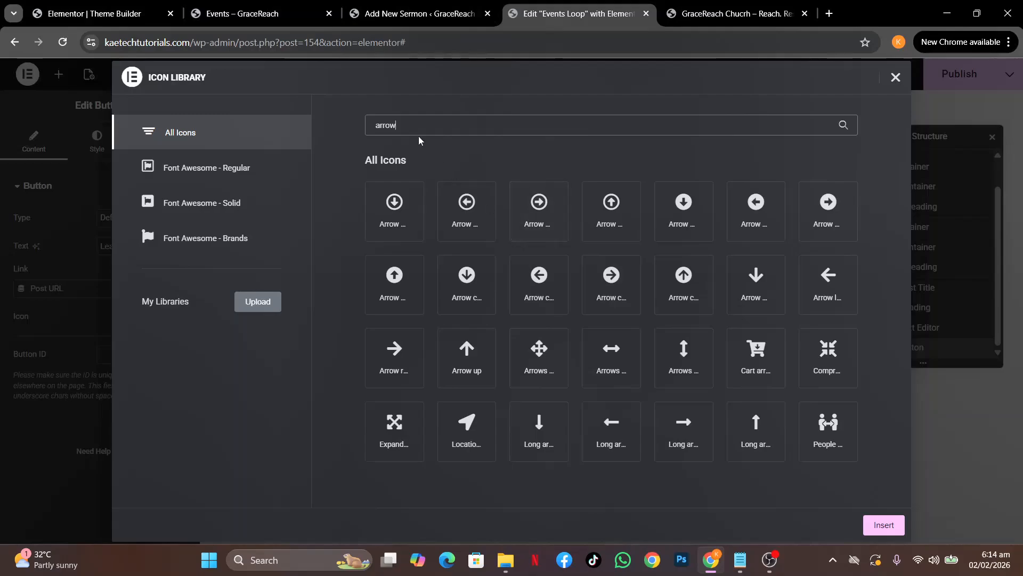
{"action": "left_click_drag", "start_coordinate": [411, 128], "coordinate": [341, 145]}
{"action": "type", "text": "ang"}
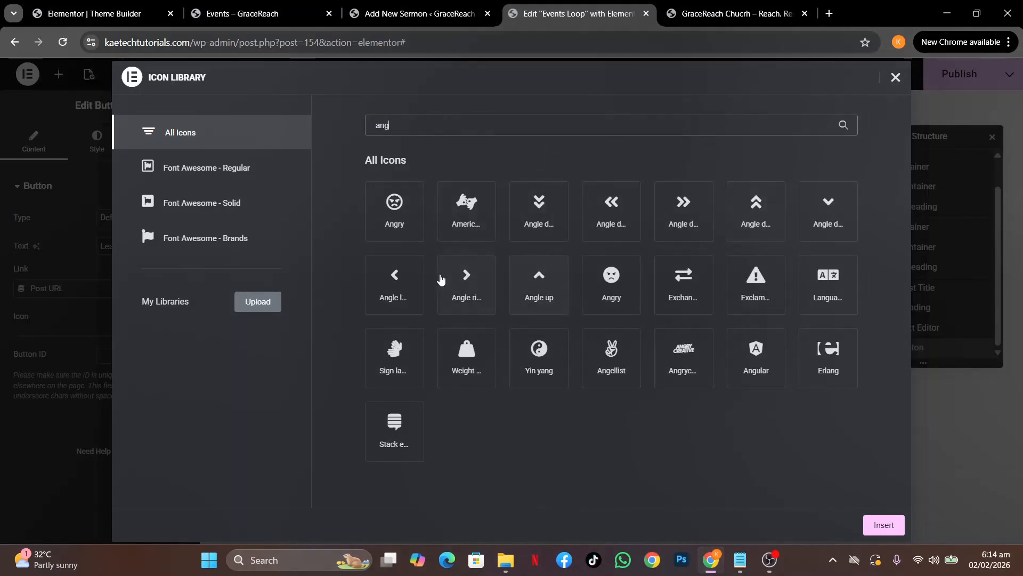
{"action": "left_click", "coordinate": [465, 292]}
{"action": "left_click", "coordinate": [891, 527]}
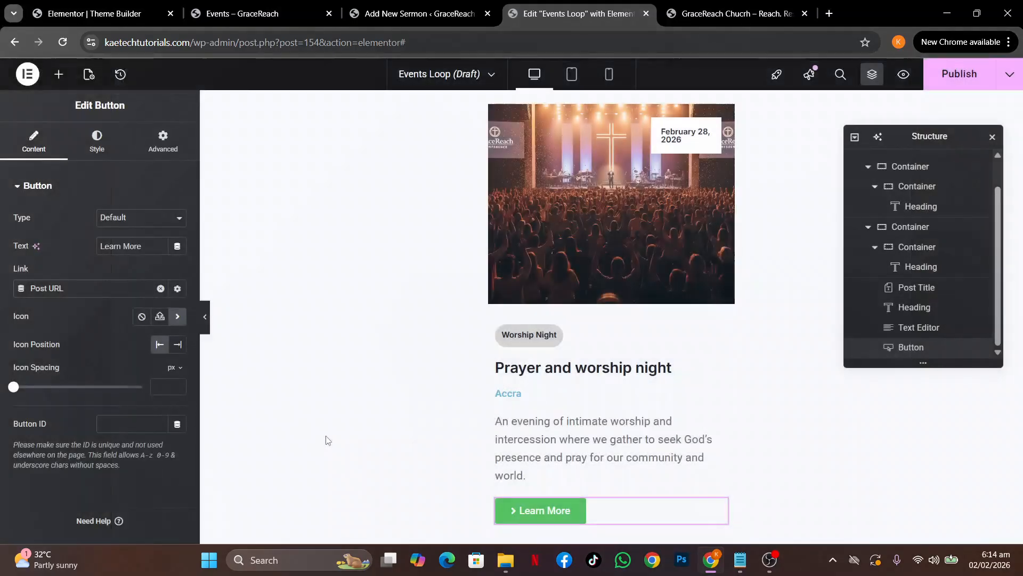
{"action": "left_click", "coordinate": [178, 344]}
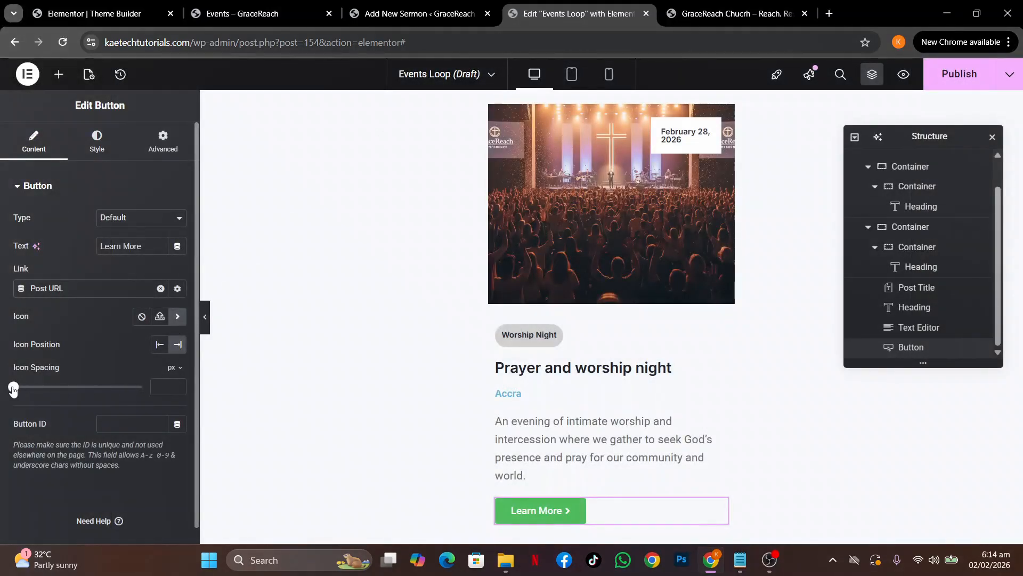
{"action": "left_click_drag", "start_coordinate": [13, 389], "coordinate": [41, 389]}
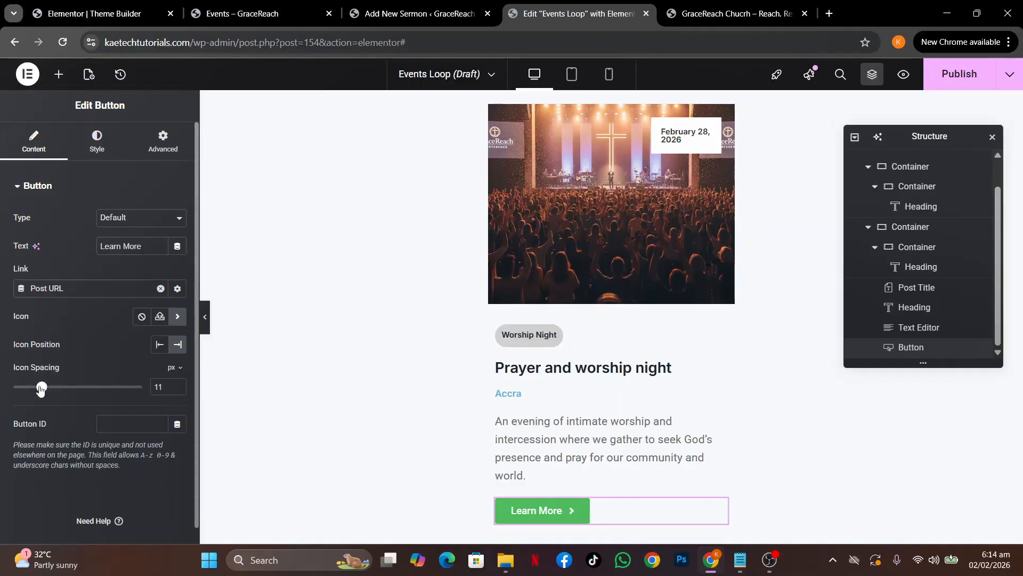
Give the button a gold Theme Accent-alt background and 50 px border radius
{"action": "left_click", "coordinate": [97, 141]}
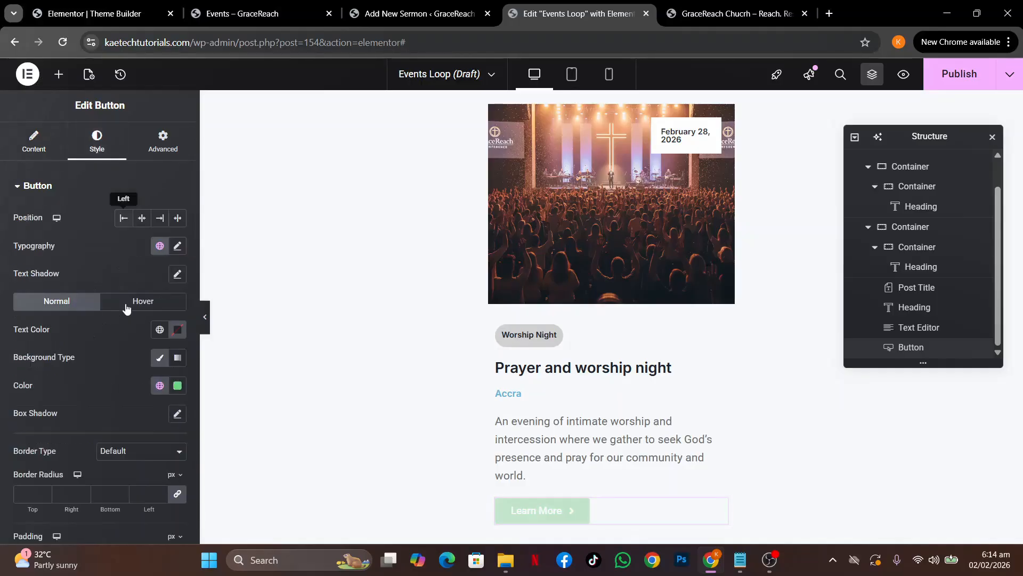
{"action": "left_click", "coordinate": [159, 386]}
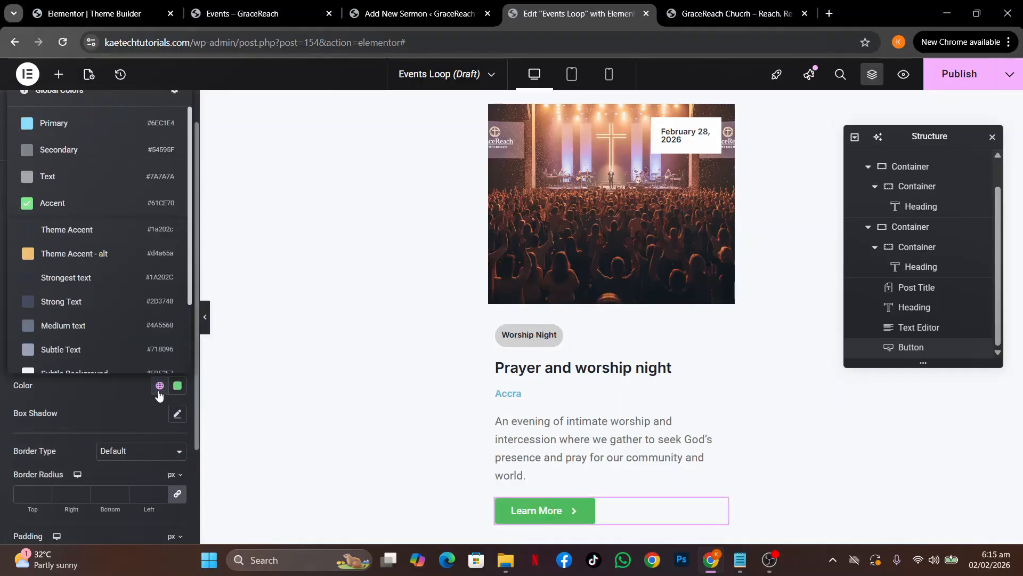
{"action": "left_click", "coordinate": [98, 257]}
{"action": "scroll", "coordinate": [100, 361], "scroll_direction": "down", "scroll_amount": 3}
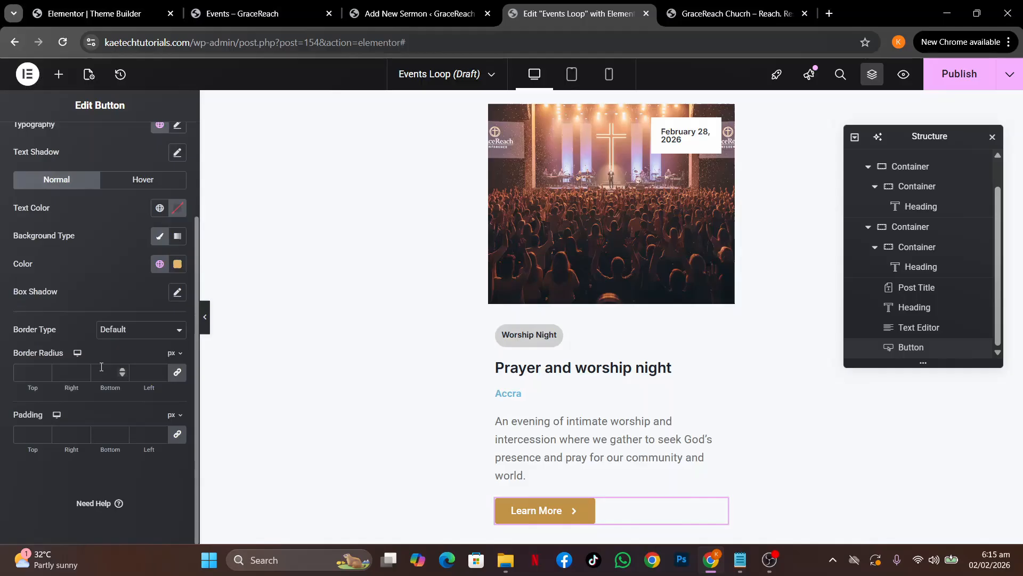
{"action": "left_click", "coordinate": [26, 373]}
{"action": "type", "text": "50"}
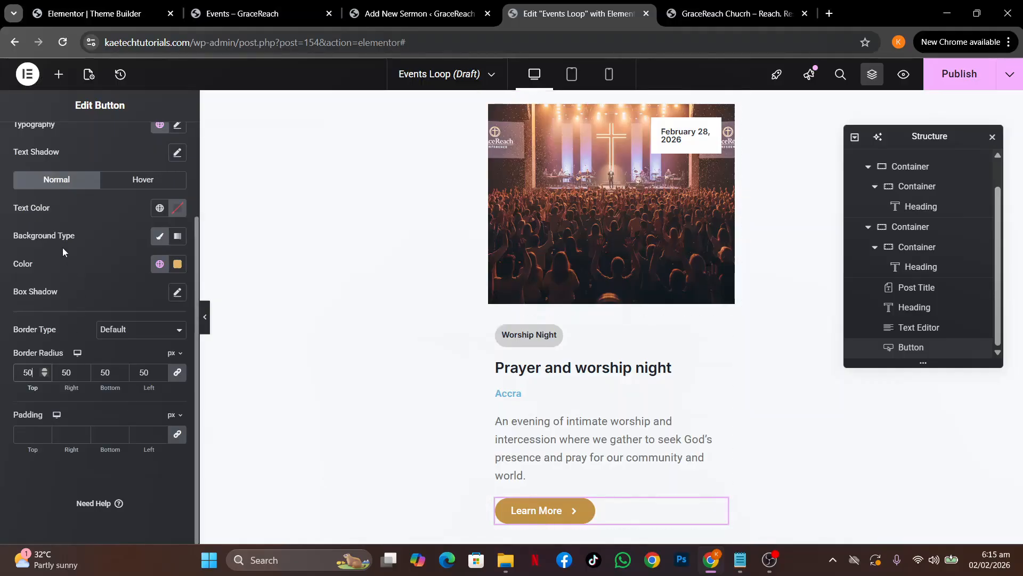
Set the button's hover animation to Bob
{"action": "left_click", "coordinate": [139, 181]}
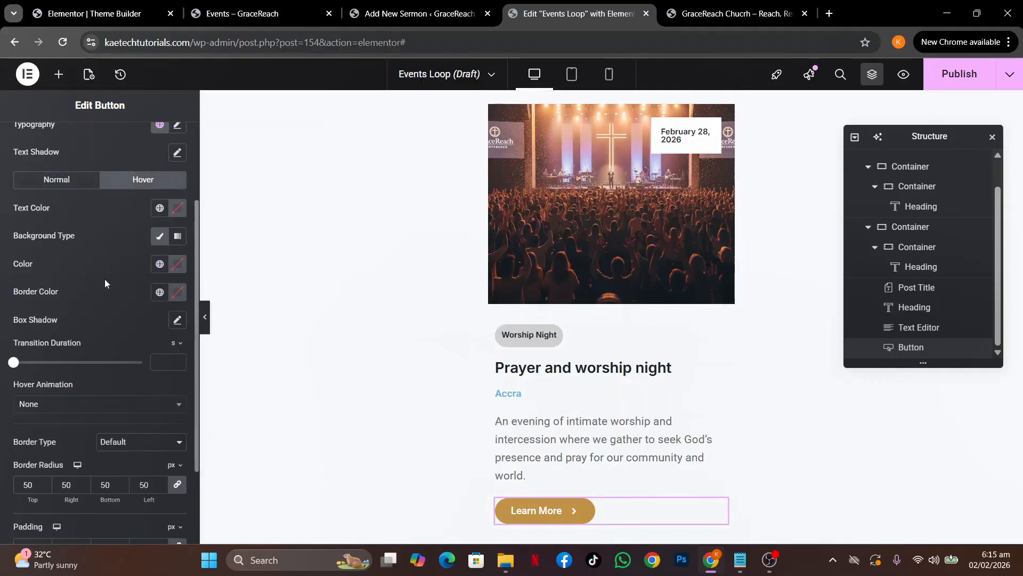
{"action": "left_click", "coordinate": [101, 408]}
{"action": "type", "text": "bob"}
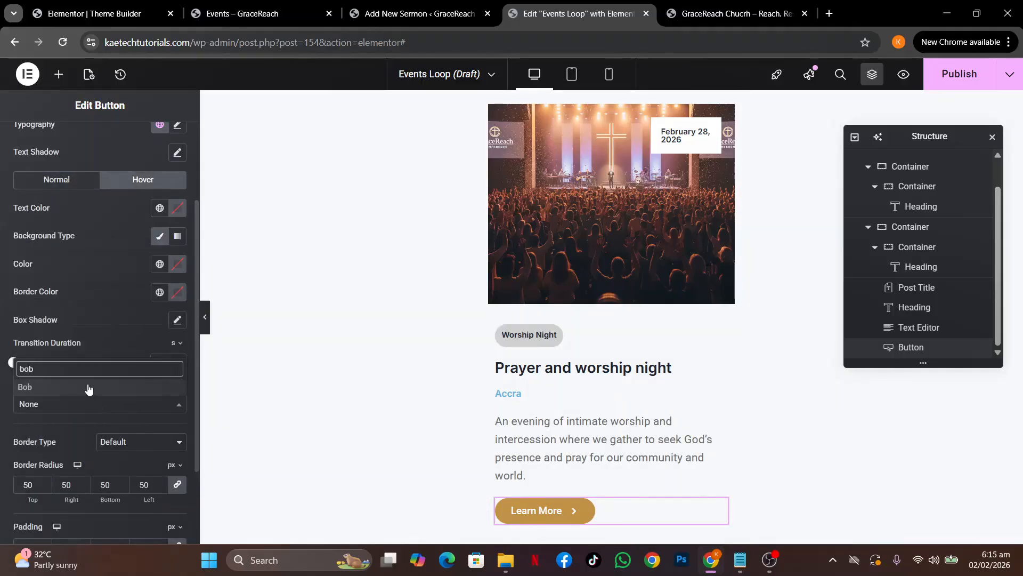
{"action": "left_click", "coordinate": [88, 388]}
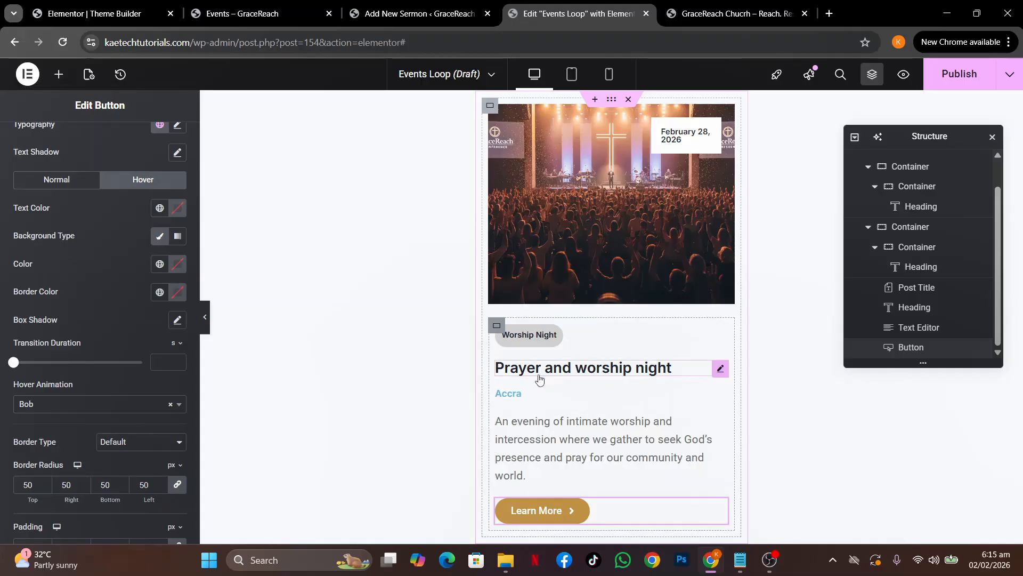
Make the Accra location heading a dark global colour
{"action": "left_click", "coordinate": [720, 398]}
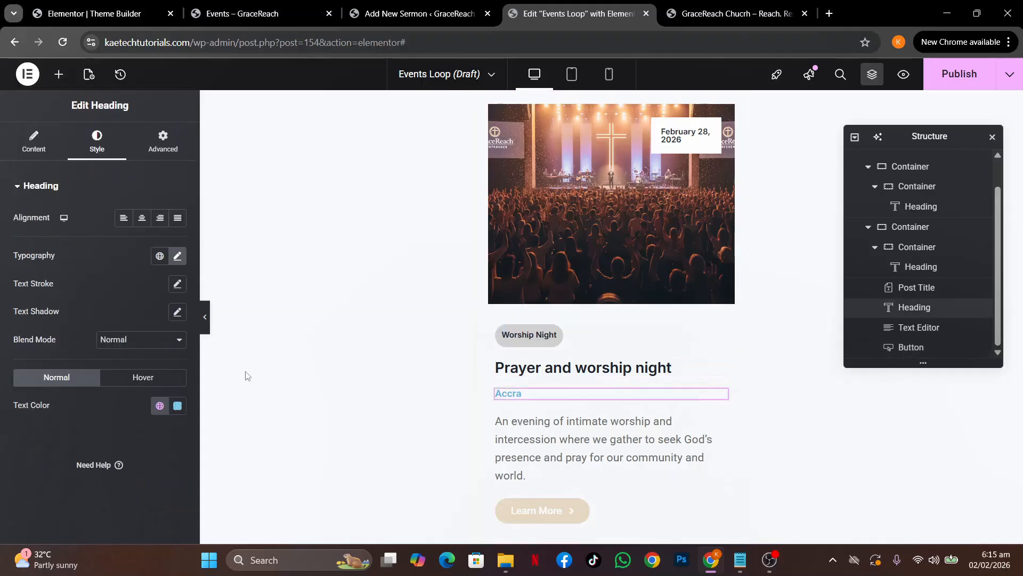
{"action": "left_click", "coordinate": [160, 406]}
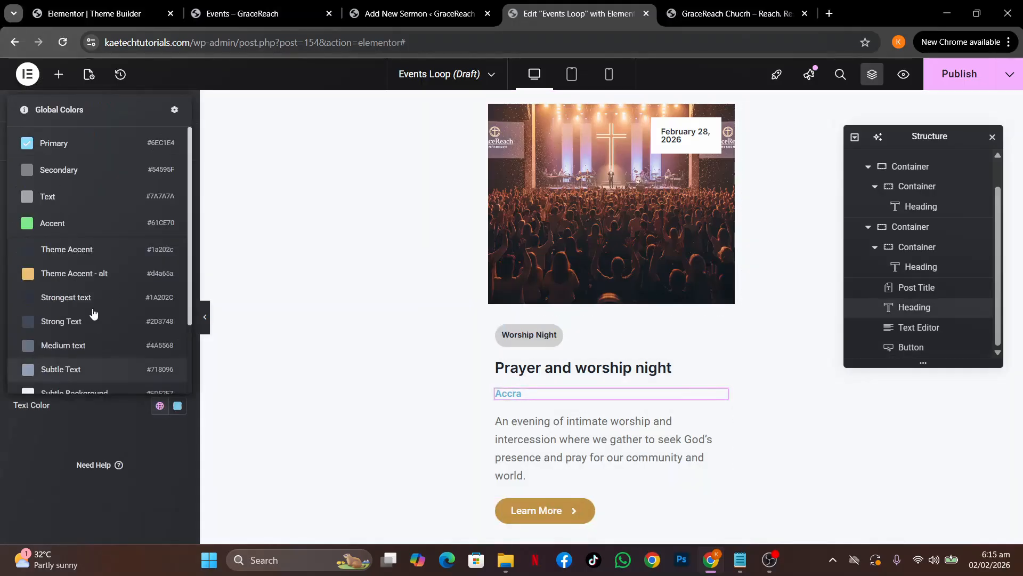
{"action": "left_click", "coordinate": [85, 297]}
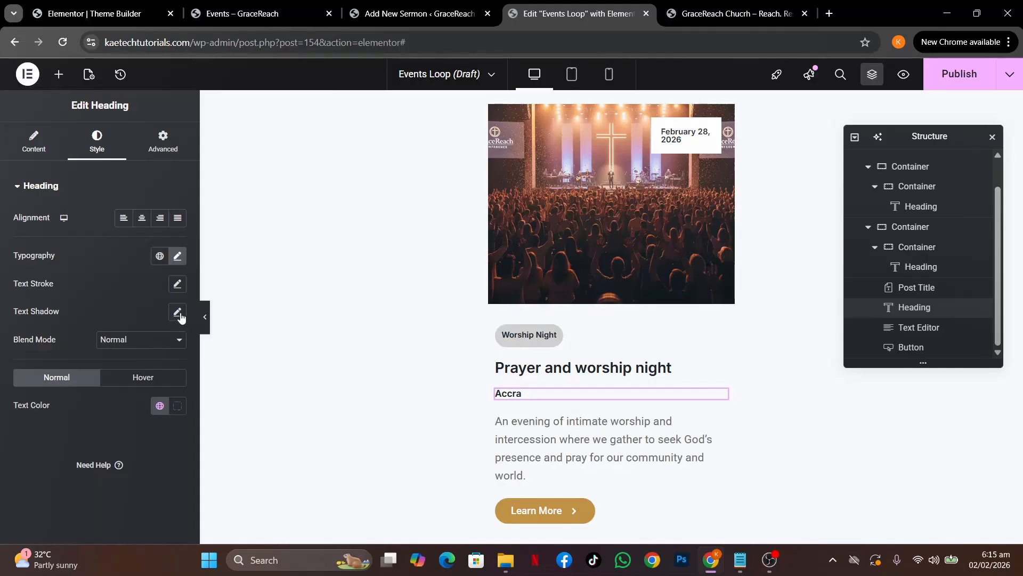
{"action": "left_click", "coordinate": [178, 257]}
{"action": "left_click", "coordinate": [177, 258]}
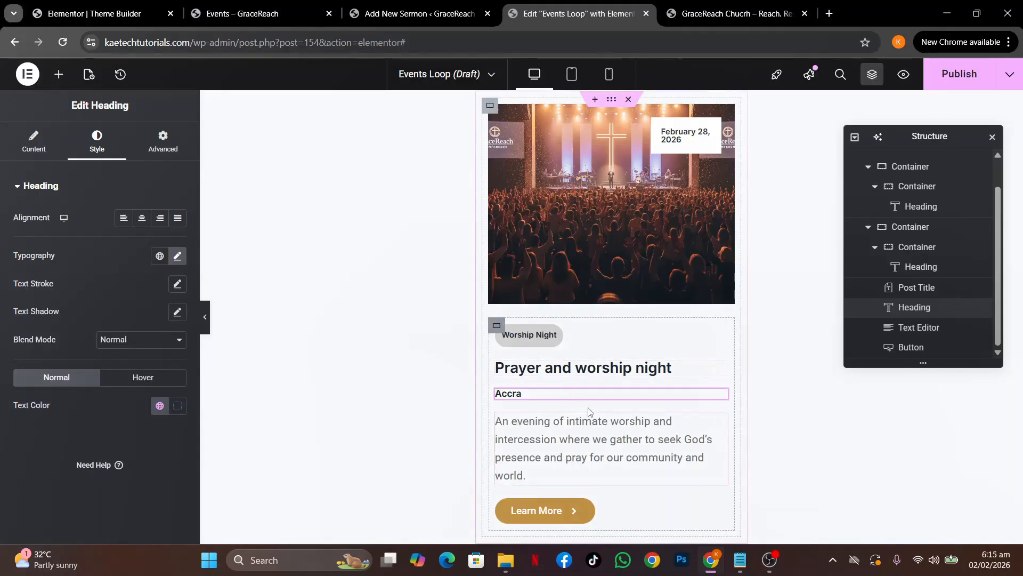
Set the event description's typography to Inter at 14 px
{"action": "left_click", "coordinate": [720, 421]}
{"action": "left_click", "coordinate": [90, 141]}
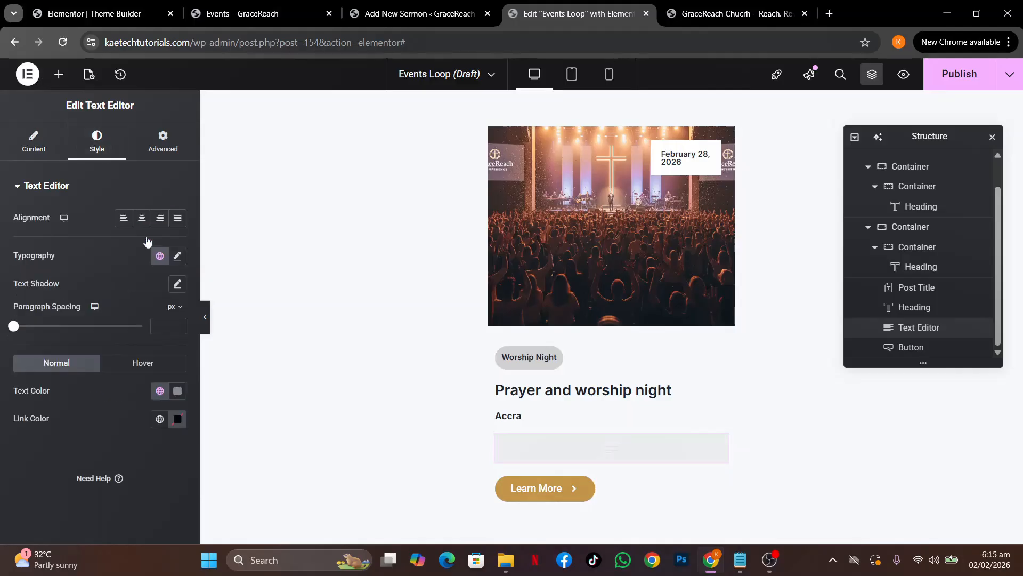
{"action": "left_click", "coordinate": [178, 256]}
{"action": "left_click", "coordinate": [143, 320]}
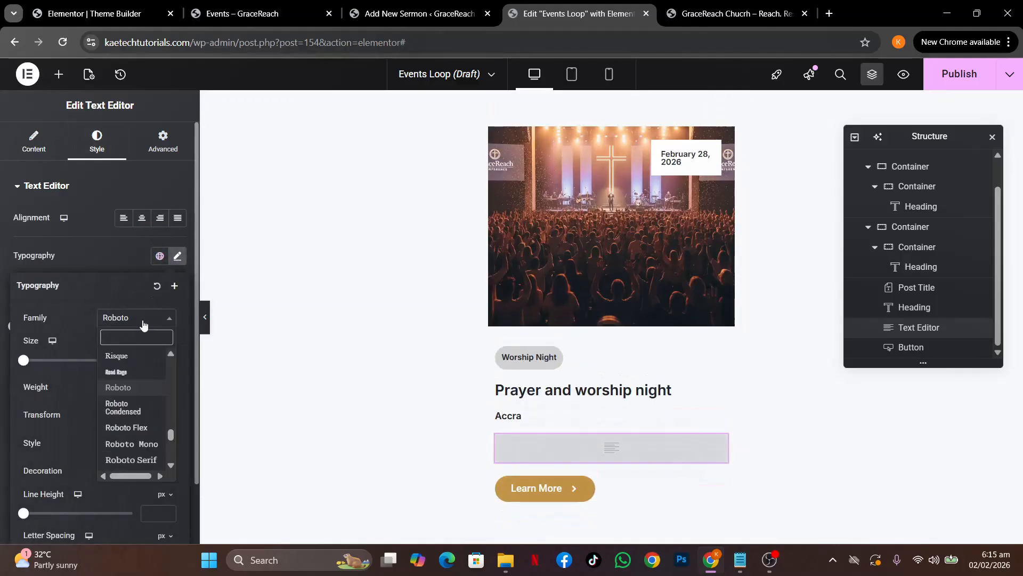
{"action": "type", "text": "inter"}
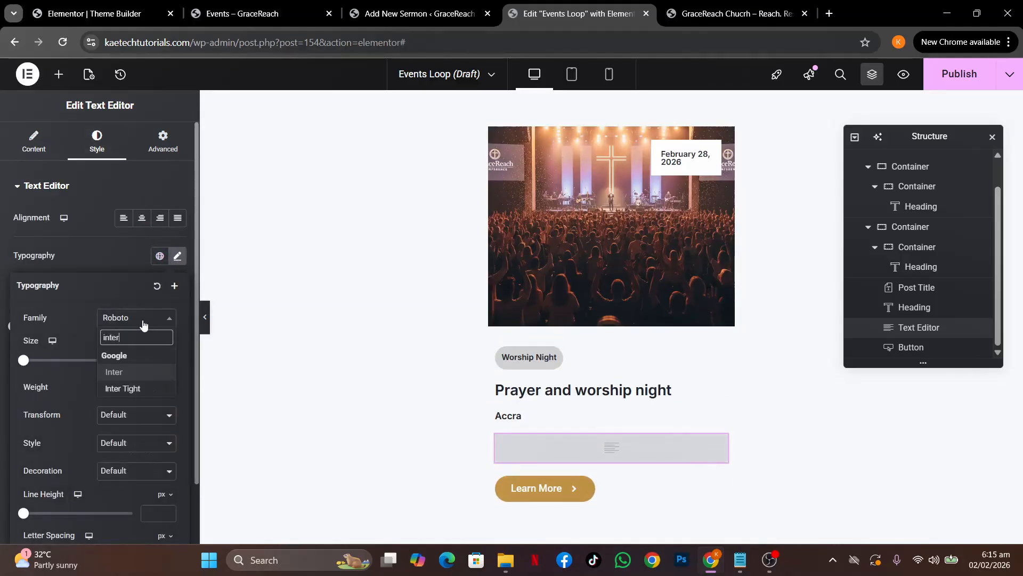
{"action": "left_click", "coordinate": [123, 377]}
{"action": "left_click", "coordinate": [148, 363]}
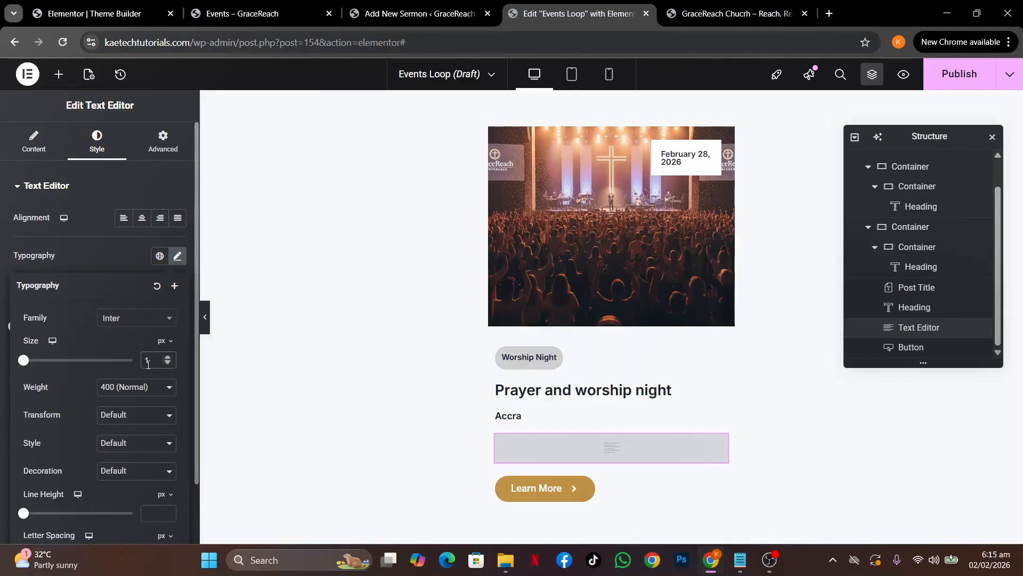
{"action": "type", "text": "16"}
{"action": "key", "text": "BackSpace"}
{"action": "type", "text": "4"}
{"action": "left_click", "coordinate": [117, 256]}
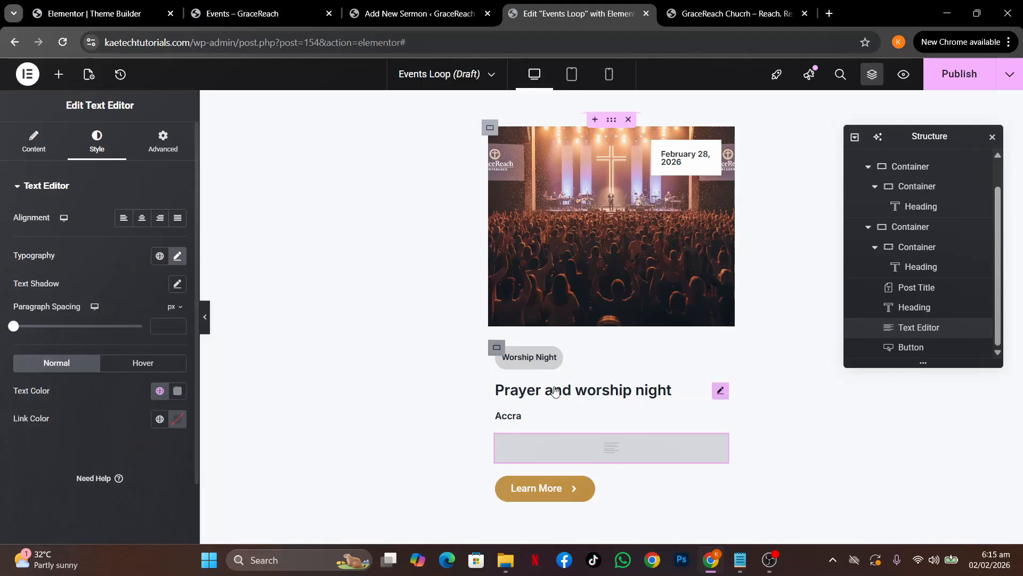
{"action": "left_click", "coordinate": [496, 347]}
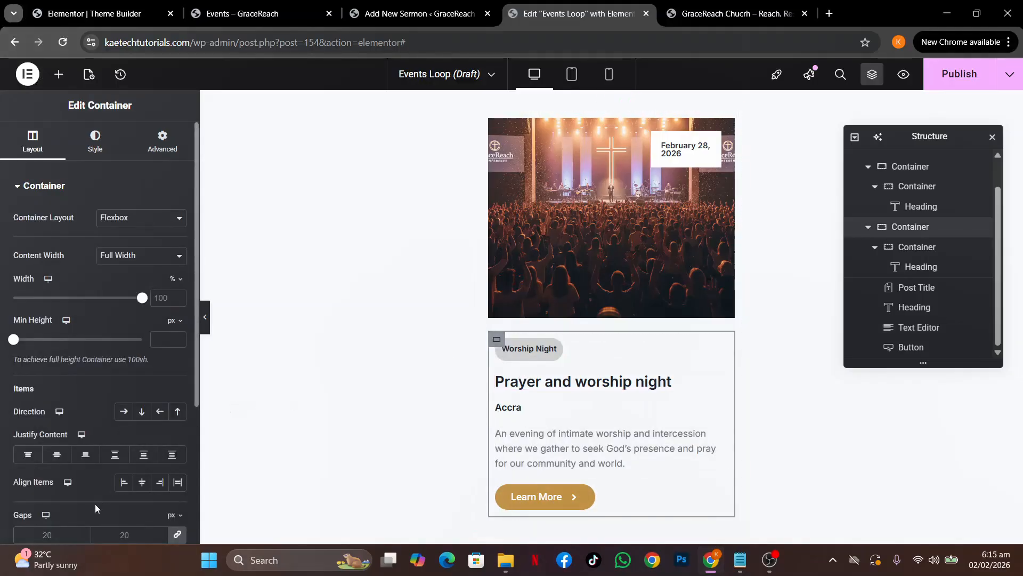
Set the text container gap to 10 and make the description text dark
{"action": "double_click", "coordinate": [52, 535]}
{"action": "type", "text": "10"}
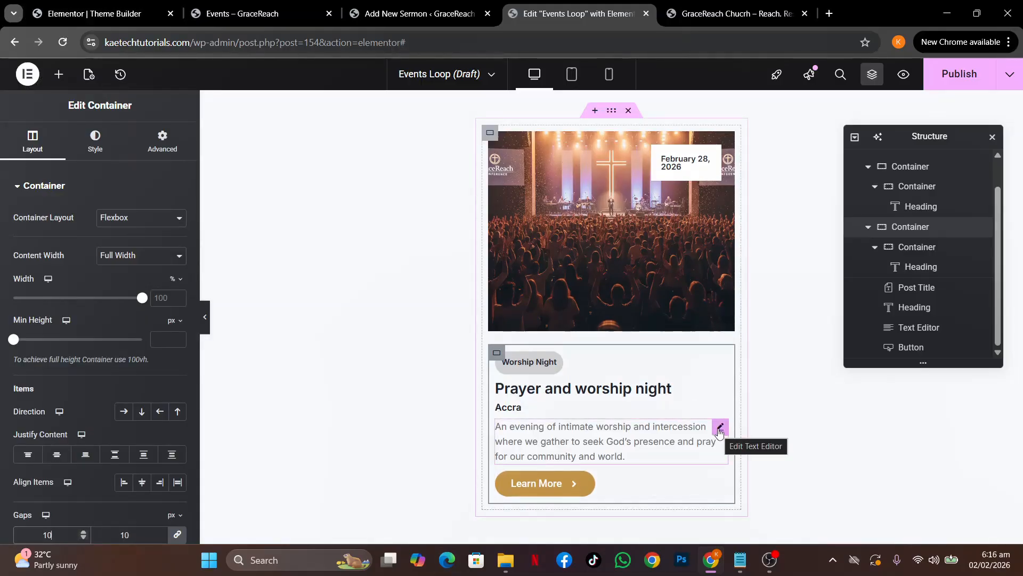
{"action": "left_click", "coordinate": [720, 429]}
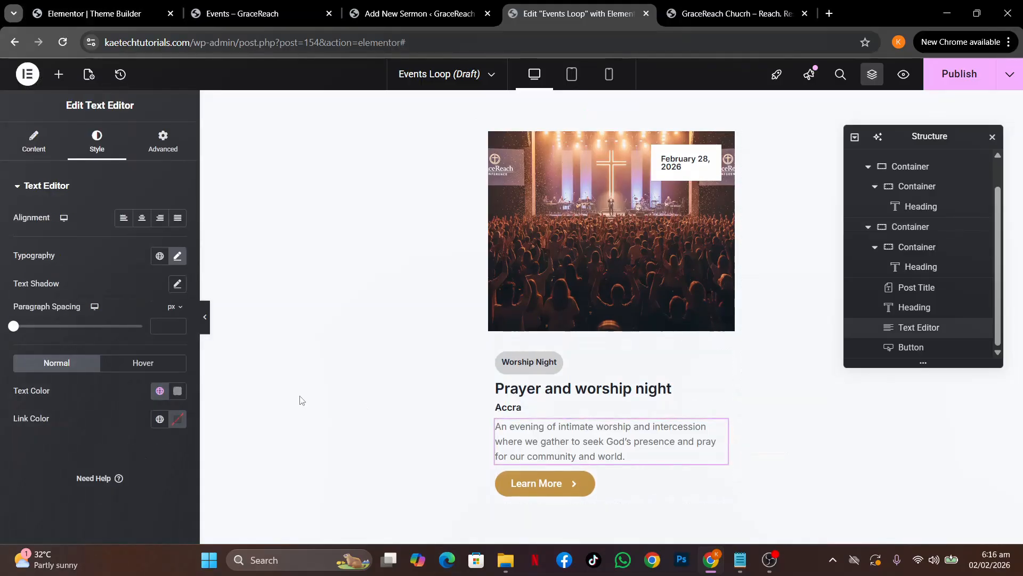
{"action": "left_click", "coordinate": [159, 390]}
{"action": "left_click", "coordinate": [104, 291]}
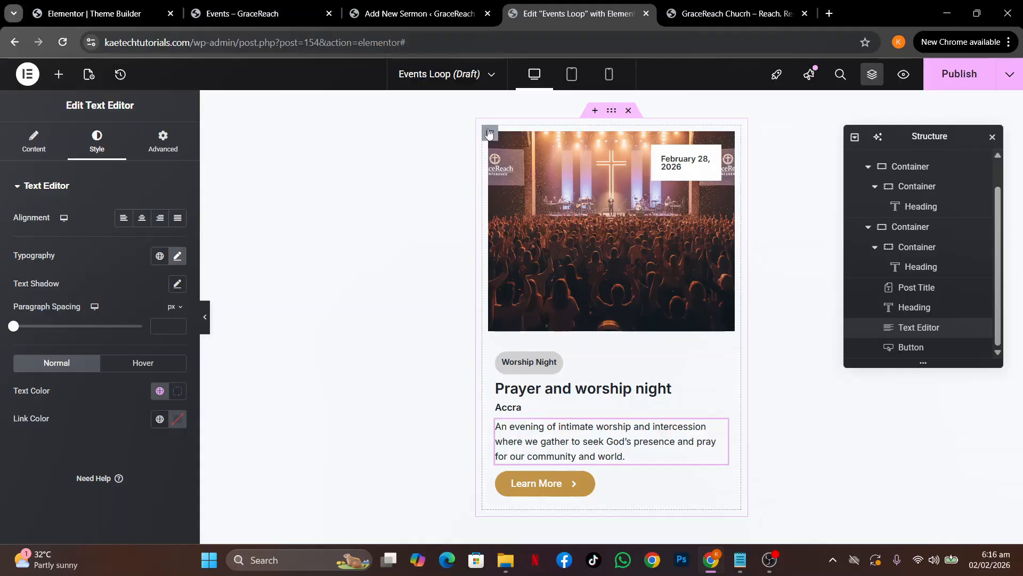
Set the outer card container padding to 0 and the inner container padding to 20
{"action": "left_click", "coordinate": [490, 133]}
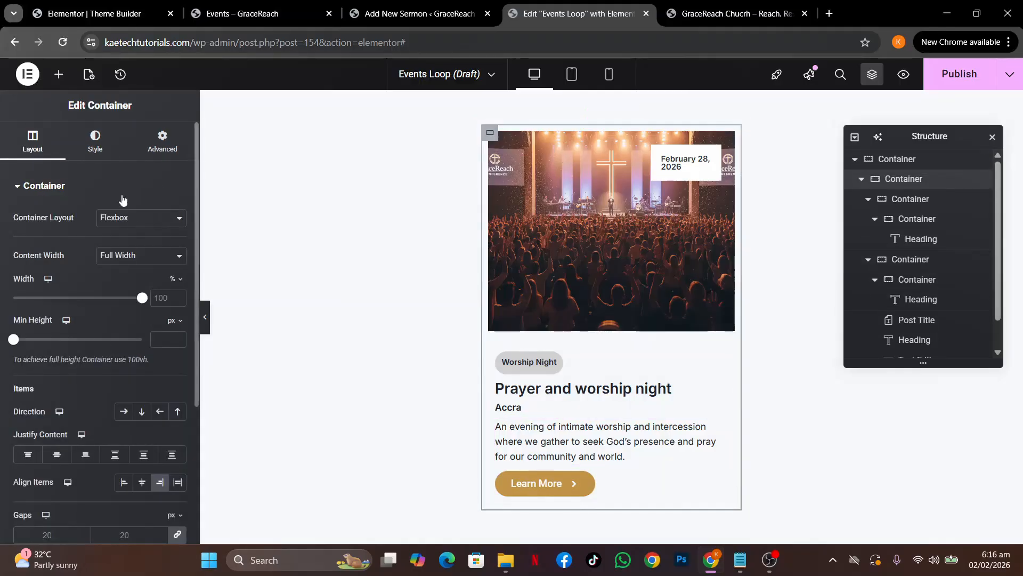
{"action": "left_click", "coordinate": [164, 150]}
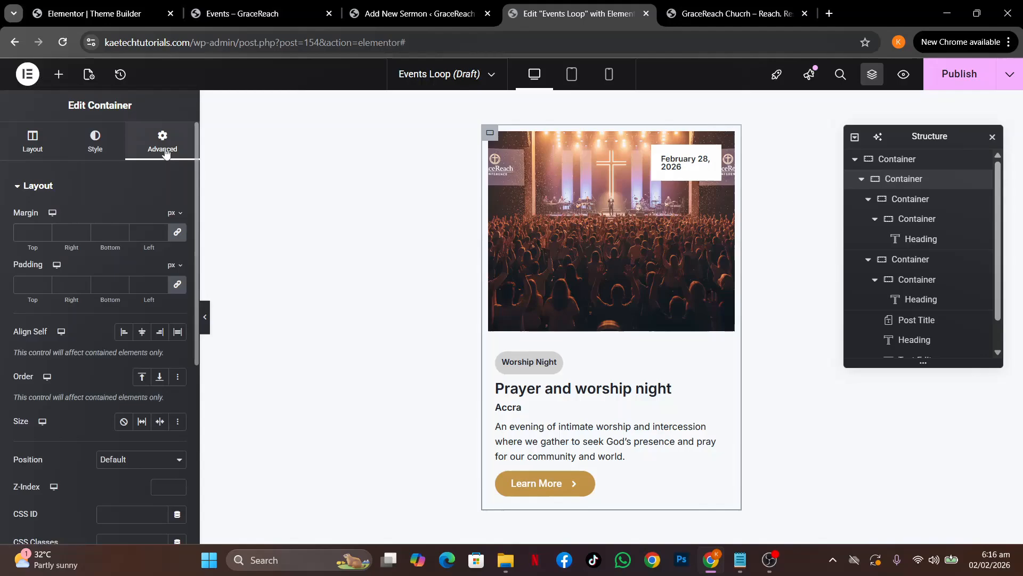
{"action": "left_click", "coordinate": [19, 288]}
{"action": "type", "text": "0"}
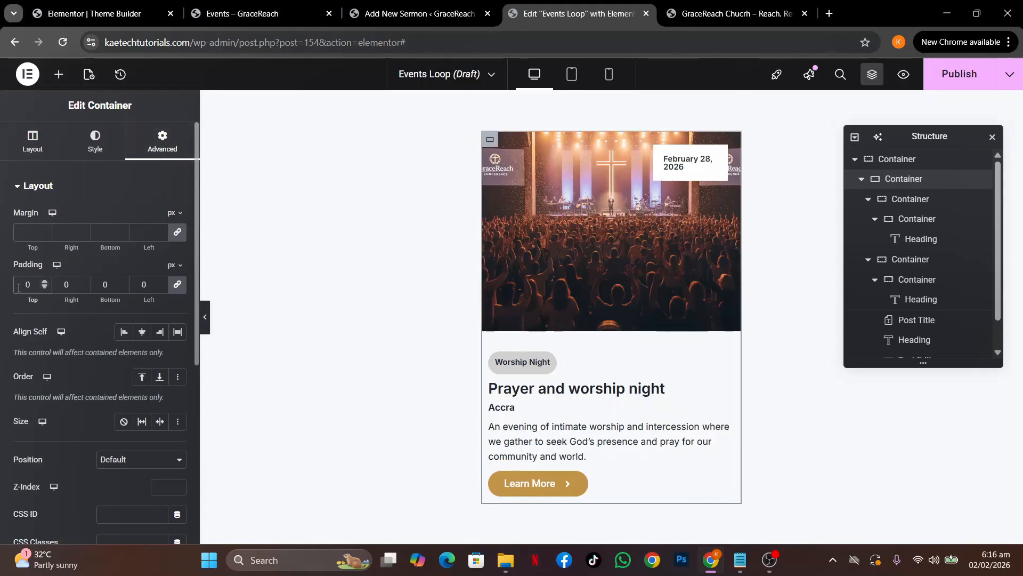
{"action": "left_click", "coordinate": [489, 351]}
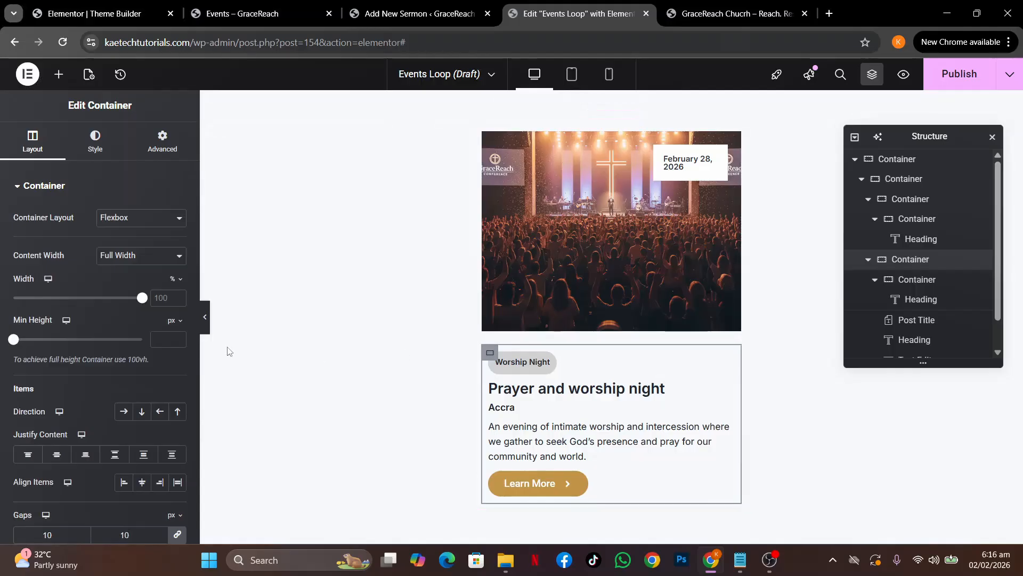
{"action": "left_click", "coordinate": [163, 144]}
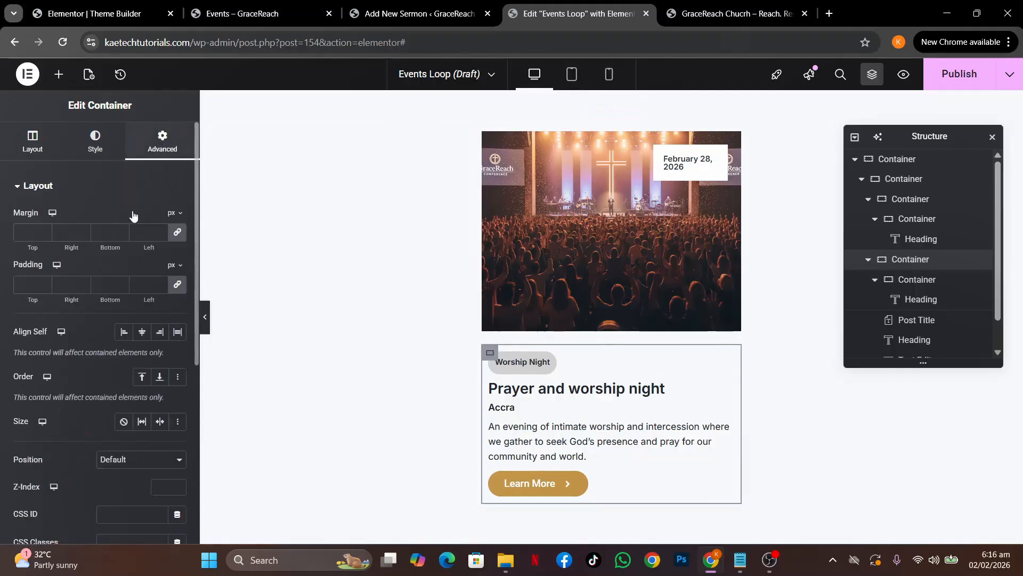
{"action": "left_click", "coordinate": [32, 283]}
{"action": "type", "text": "20"}
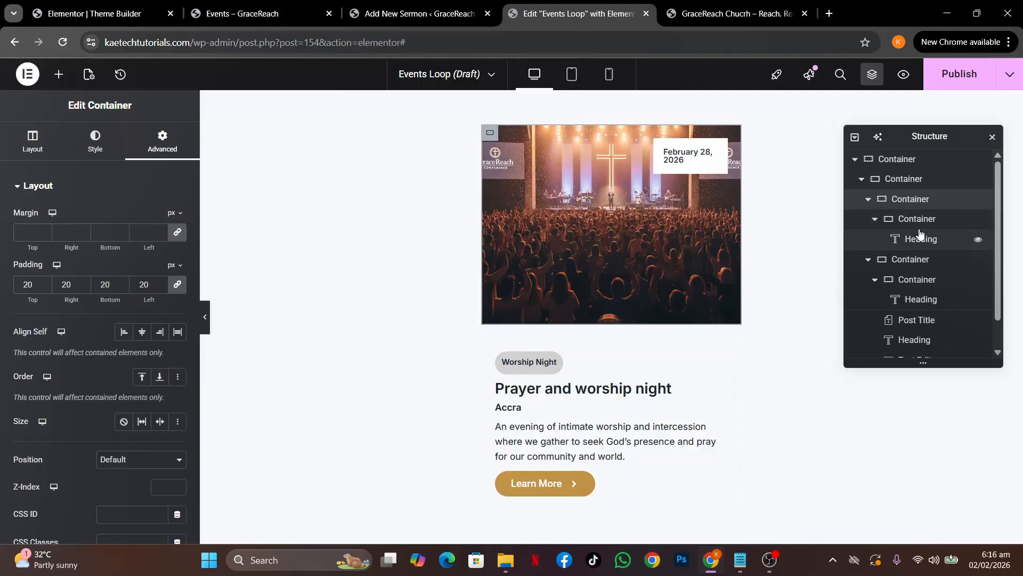
Set the card container's gap to 0 so the image meets the text
{"action": "left_click", "coordinate": [901, 160]}
{"action": "left_click", "coordinate": [902, 183]}
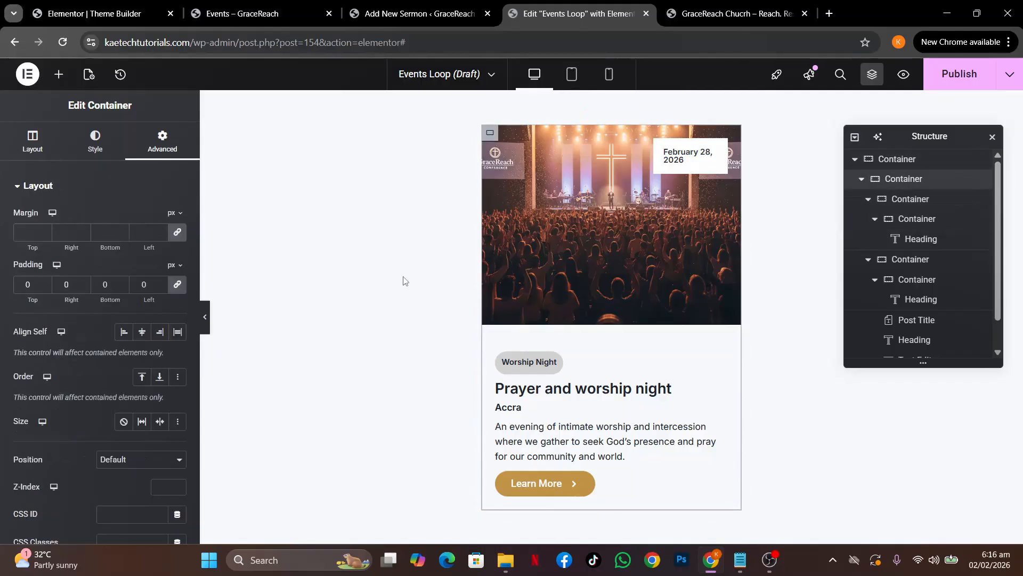
{"action": "left_click", "coordinate": [35, 138]}
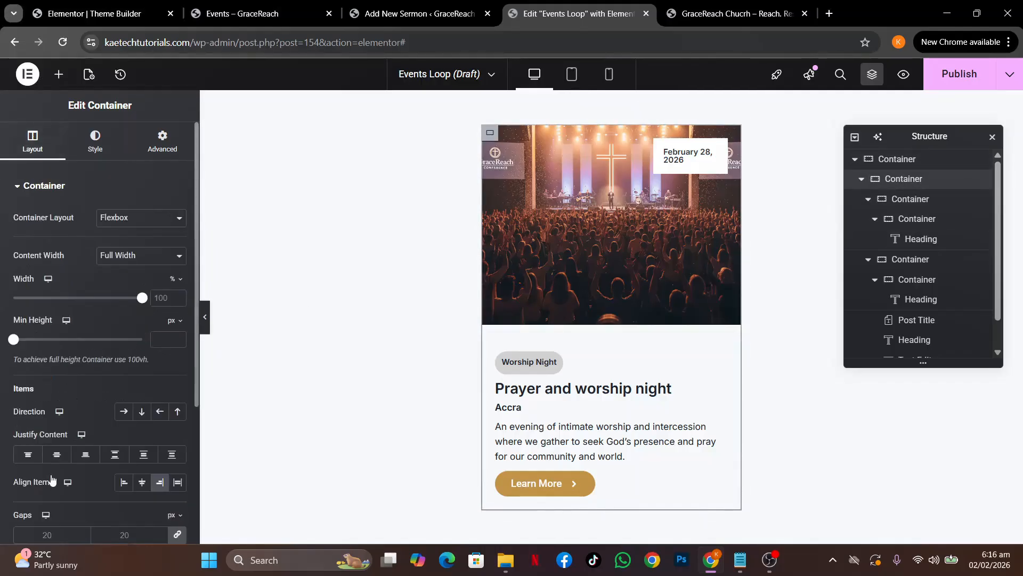
{"action": "double_click", "coordinate": [50, 535]}
{"action": "type", "text": "10"}
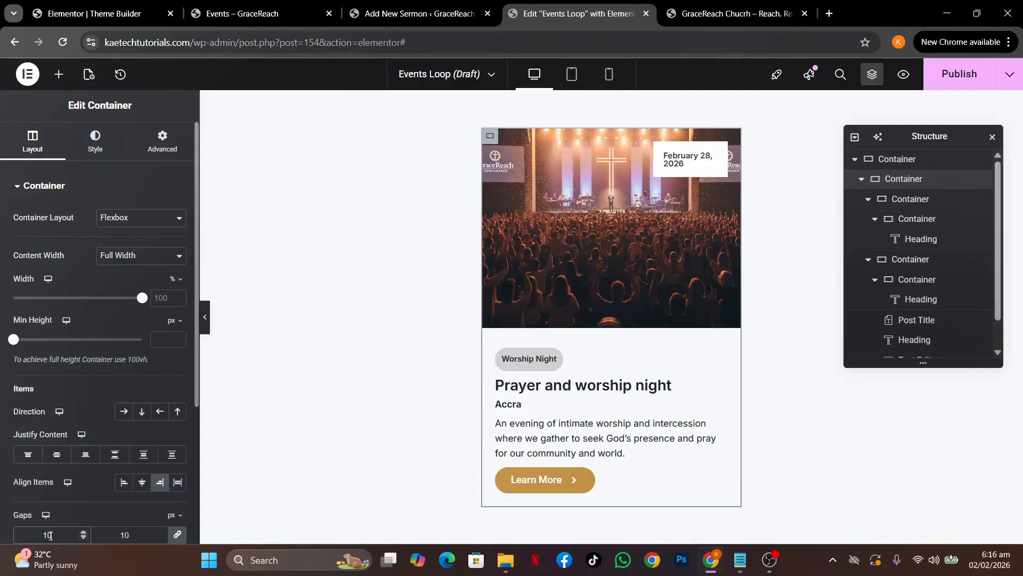
{"action": "double_click", "coordinate": [49, 535]}
{"action": "type", "text": "0"}
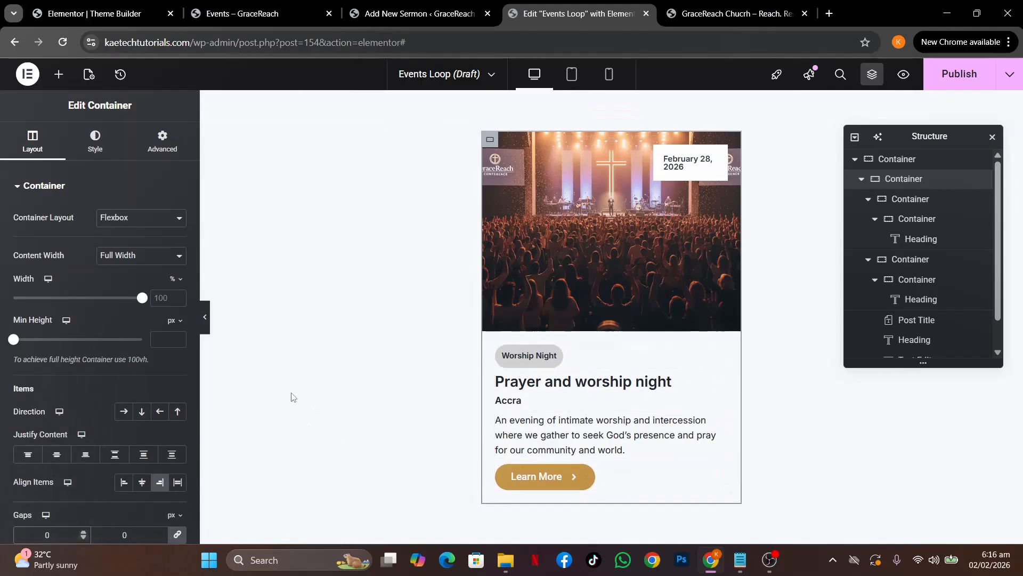
Give the card container a solid 2 px border in the Strong Text global colour
{"action": "left_click", "coordinate": [102, 149]}
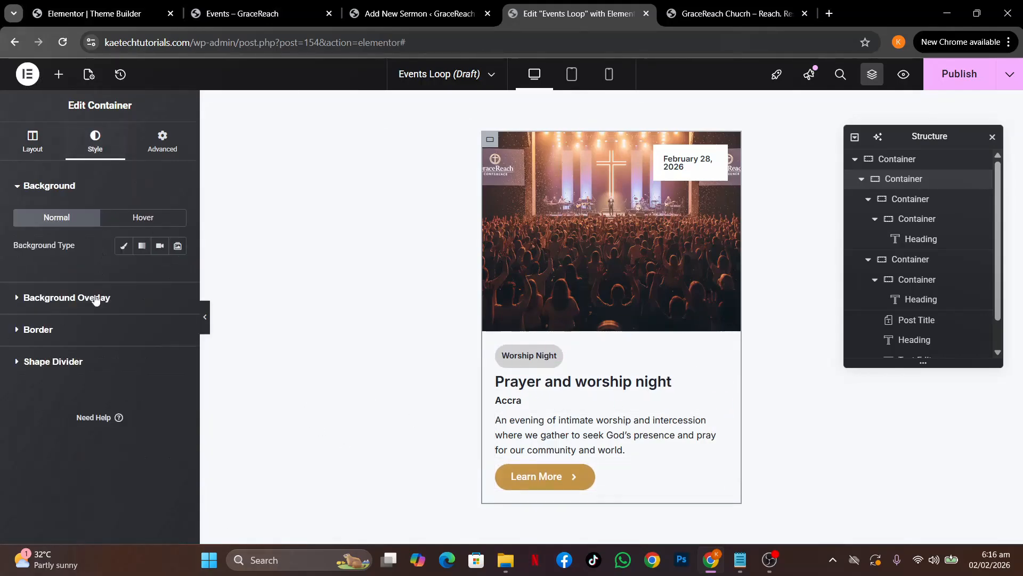
{"action": "left_click", "coordinate": [88, 332]}
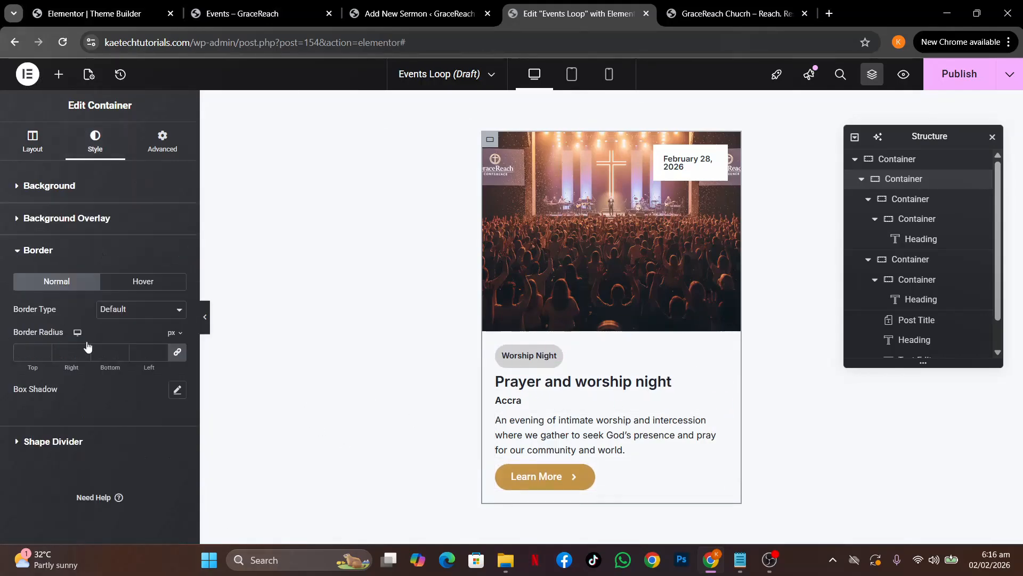
{"action": "left_click", "coordinate": [130, 317]}
{"action": "left_click", "coordinate": [122, 356]}
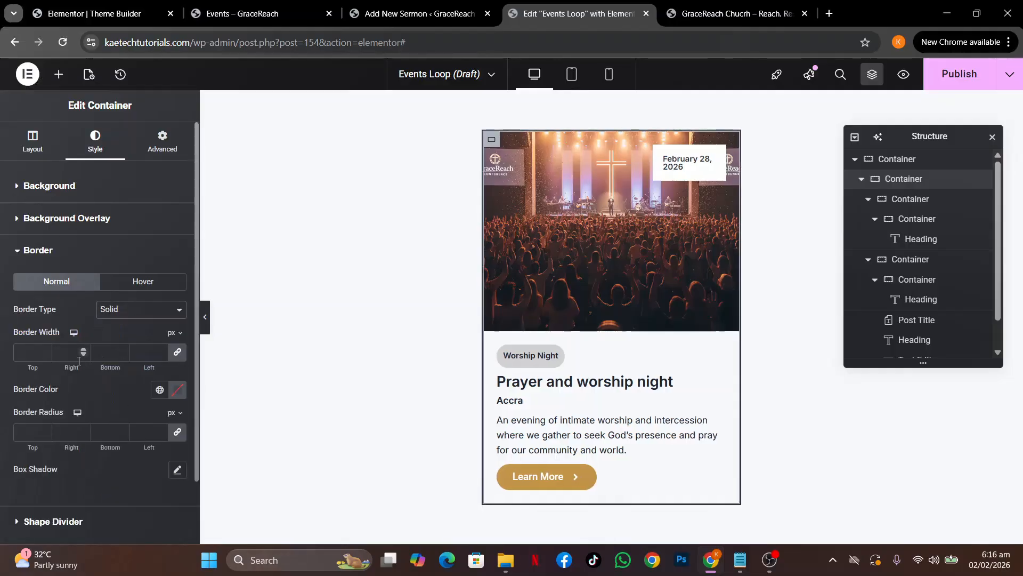
{"action": "left_click", "coordinate": [23, 352]}
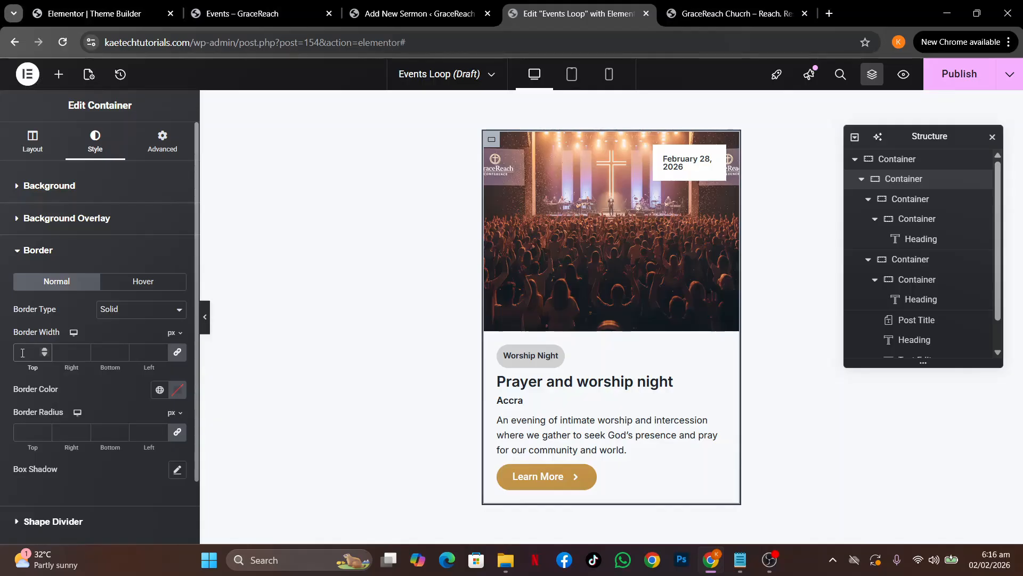
{"action": "type", "text": "2"}
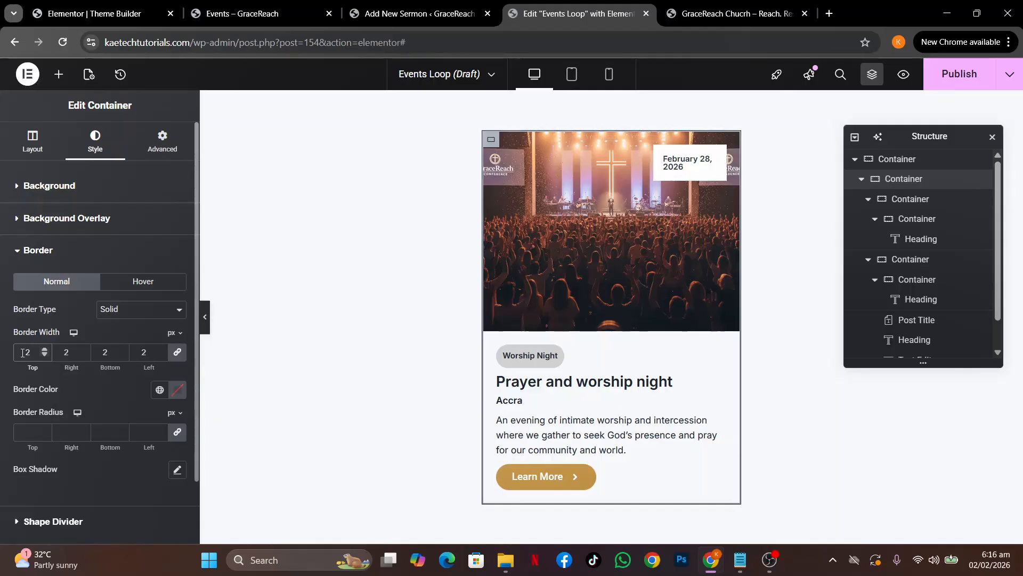
{"action": "left_click", "coordinate": [159, 389]}
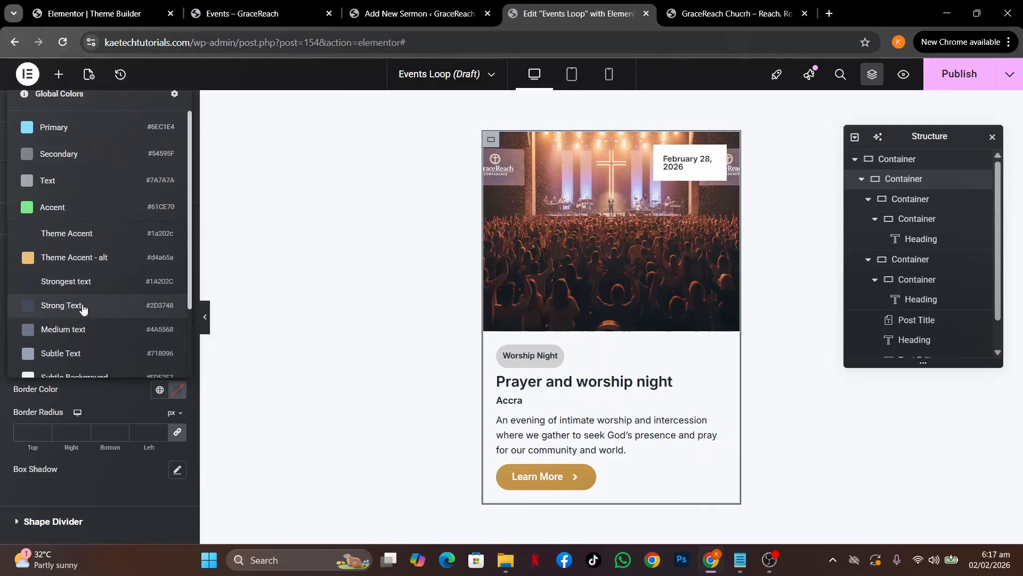
{"action": "left_click", "coordinate": [59, 305]}
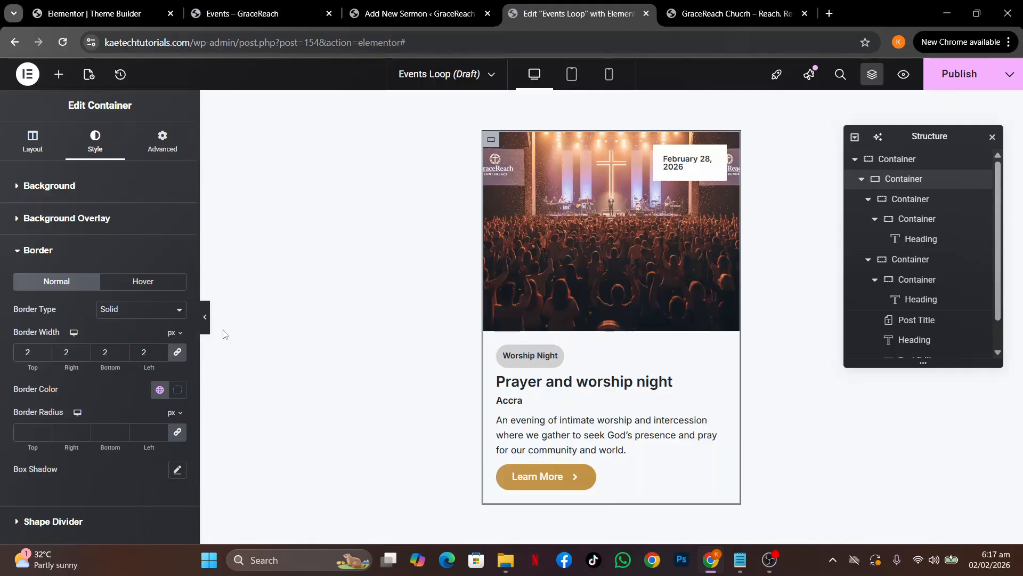
Preview the bordered card with the editing panels hidden, then restore them
{"action": "left_click", "coordinate": [205, 319]}
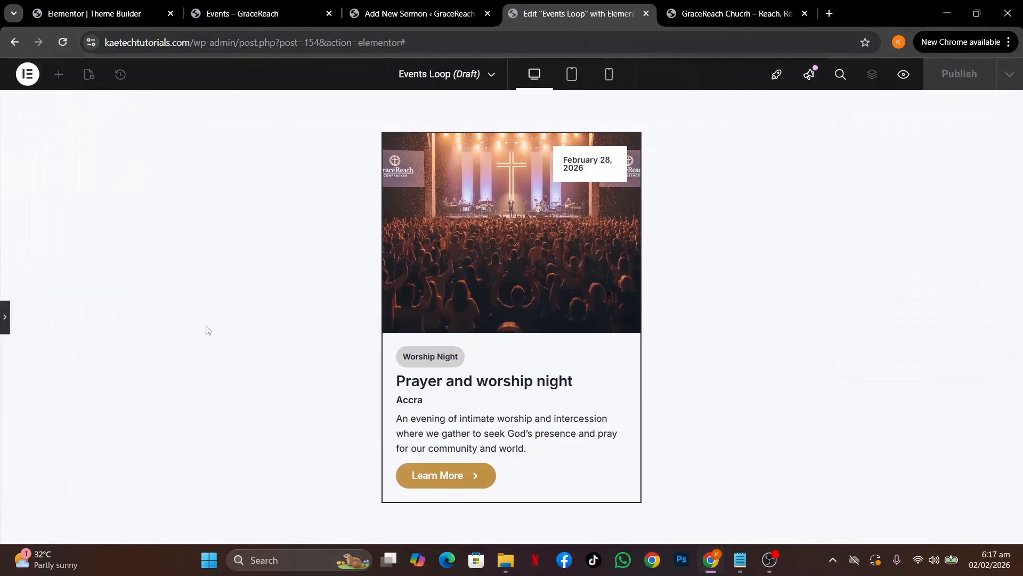
{"action": "left_click", "coordinate": [5, 326]}
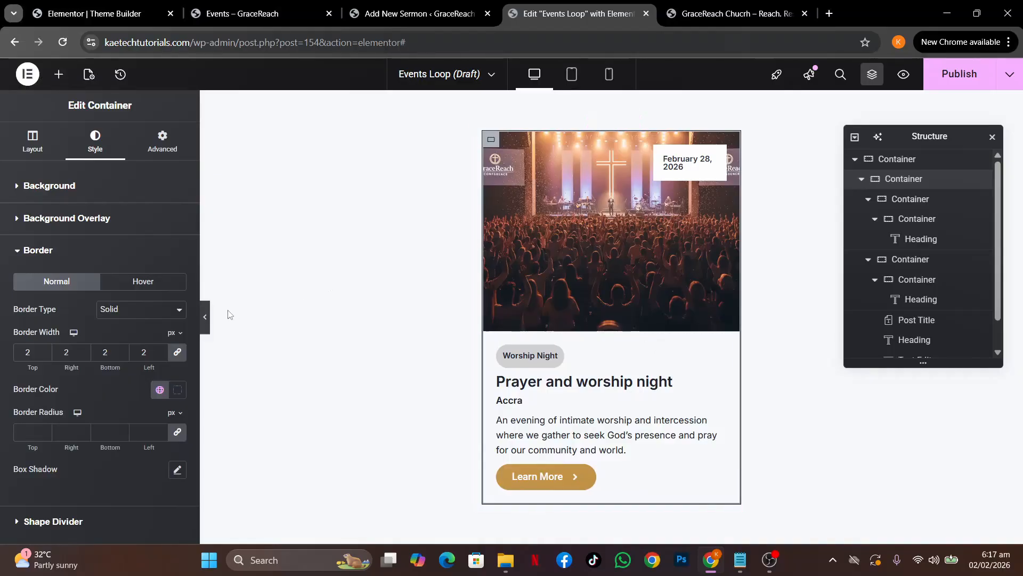
{"action": "left_click", "coordinate": [203, 317]}
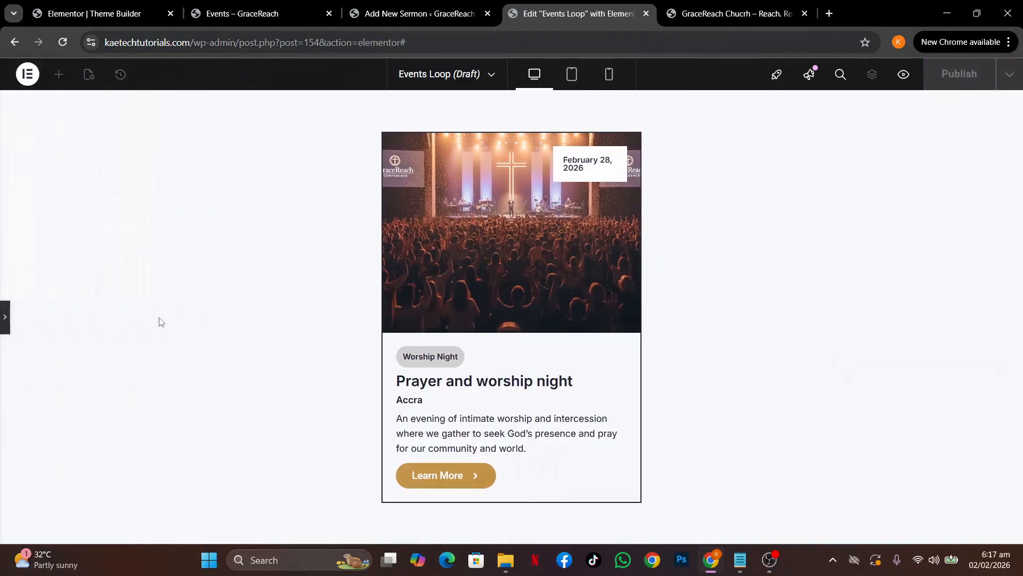
{"action": "left_click", "coordinate": [4, 320]}
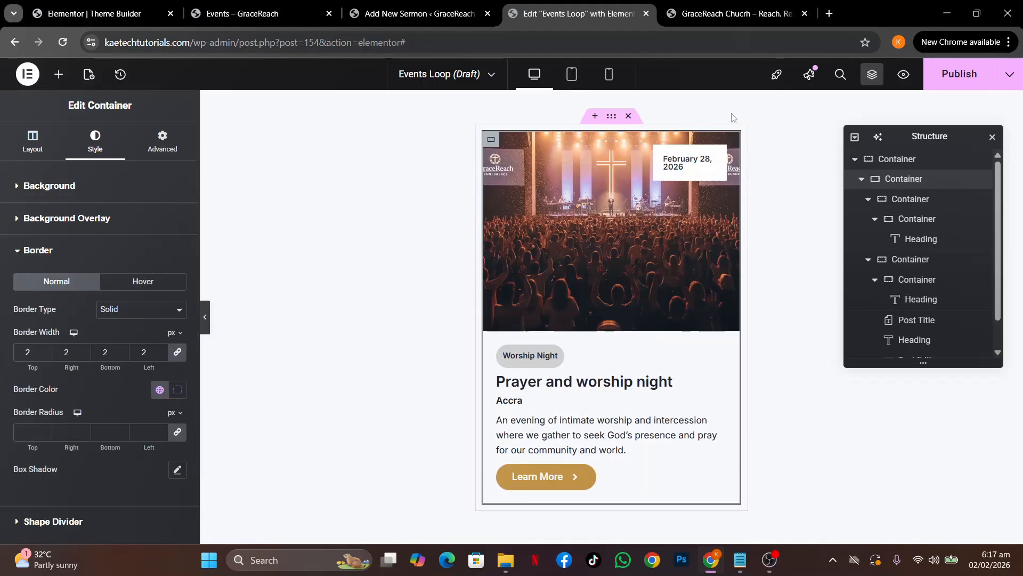
Set the date badge container's padding to 12 on all sides
{"action": "left_click", "coordinate": [710, 166]}
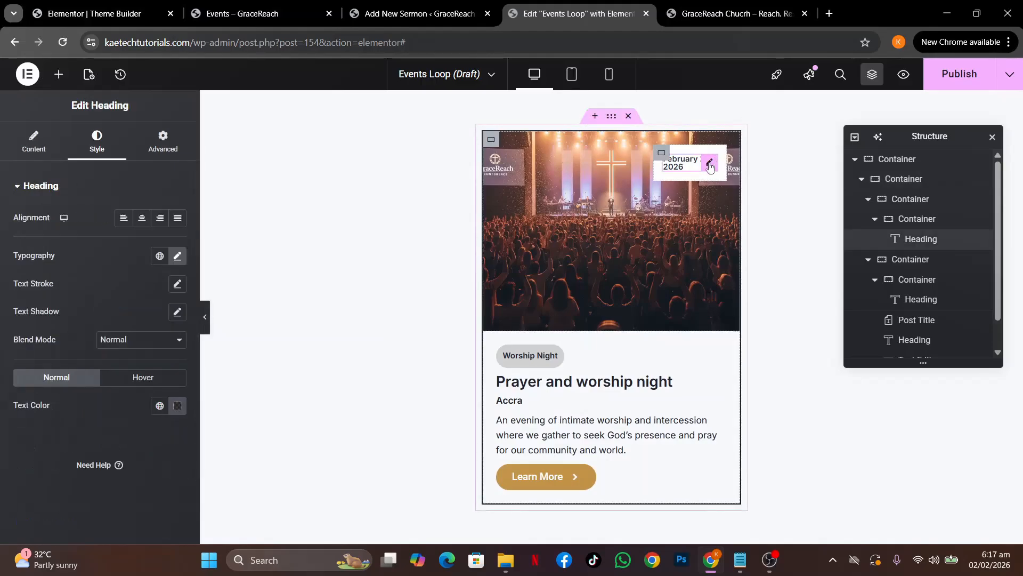
{"action": "left_click", "coordinate": [662, 154]}
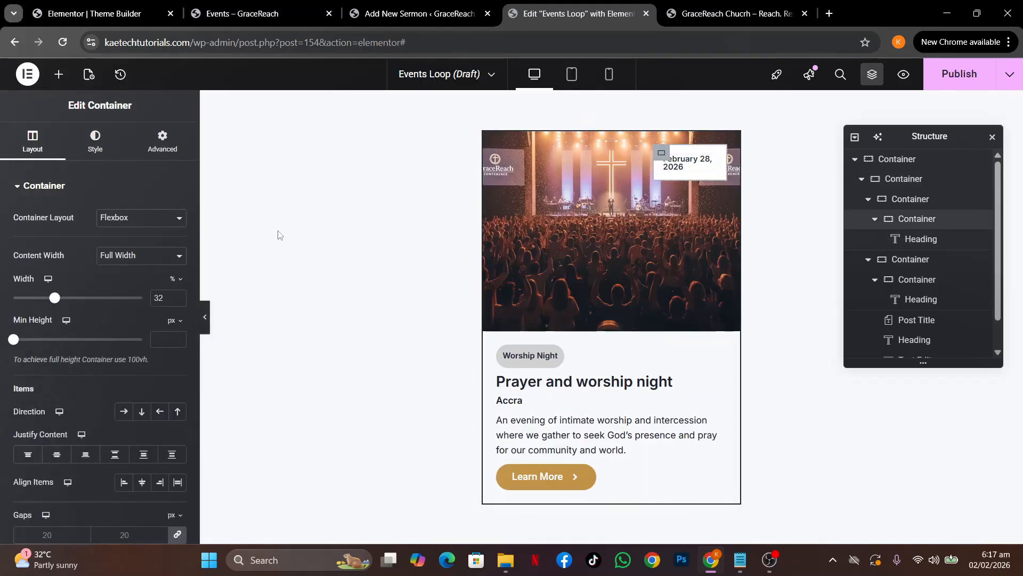
{"action": "left_click", "coordinate": [156, 142]}
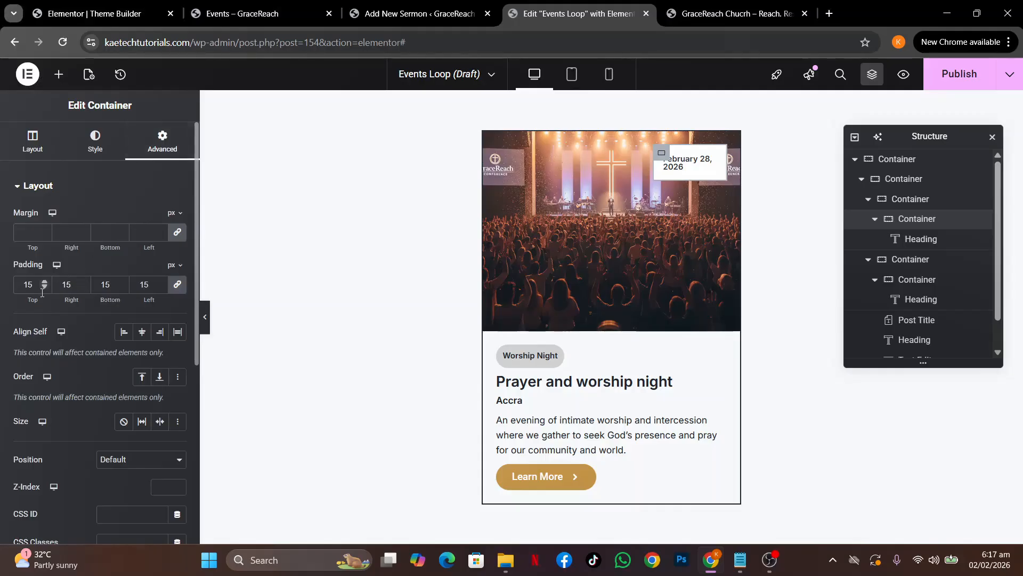
{"action": "type", "text": "12"}
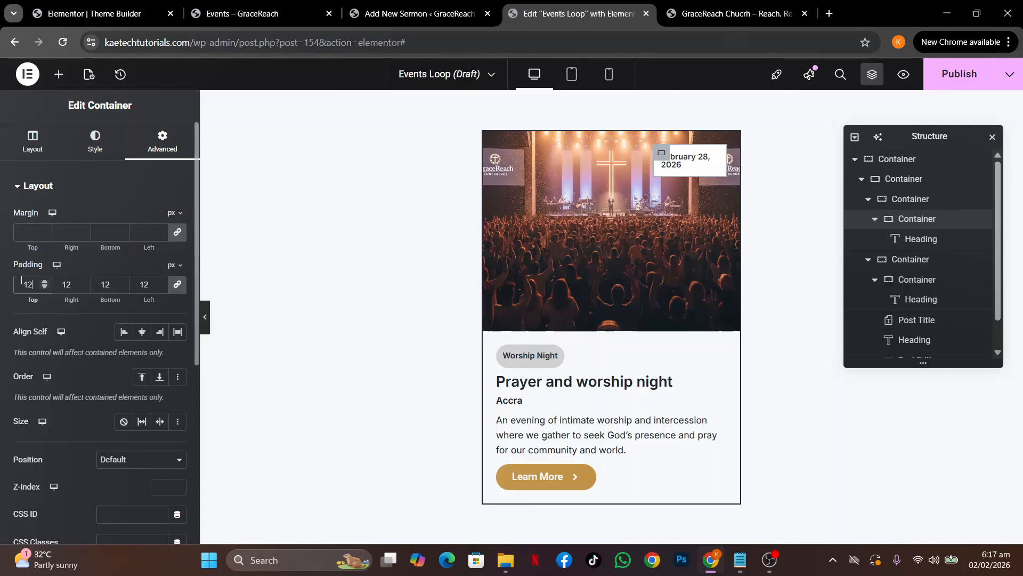
{"action": "left_click", "coordinate": [85, 153]}
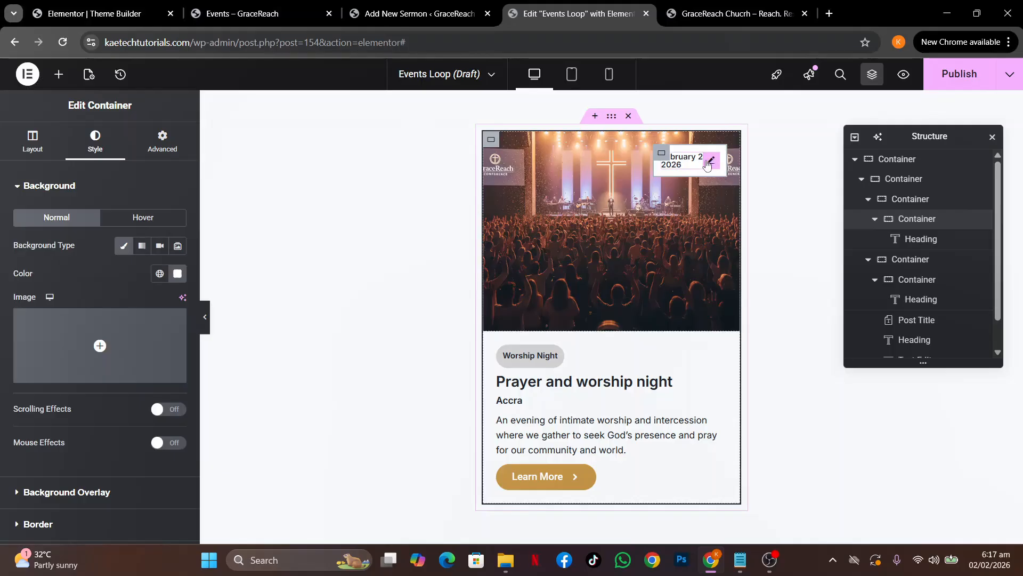
Set the date heading's line height to 14 px and preview the card
{"action": "left_click", "coordinate": [709, 161]}
{"action": "left_click", "coordinate": [178, 256]}
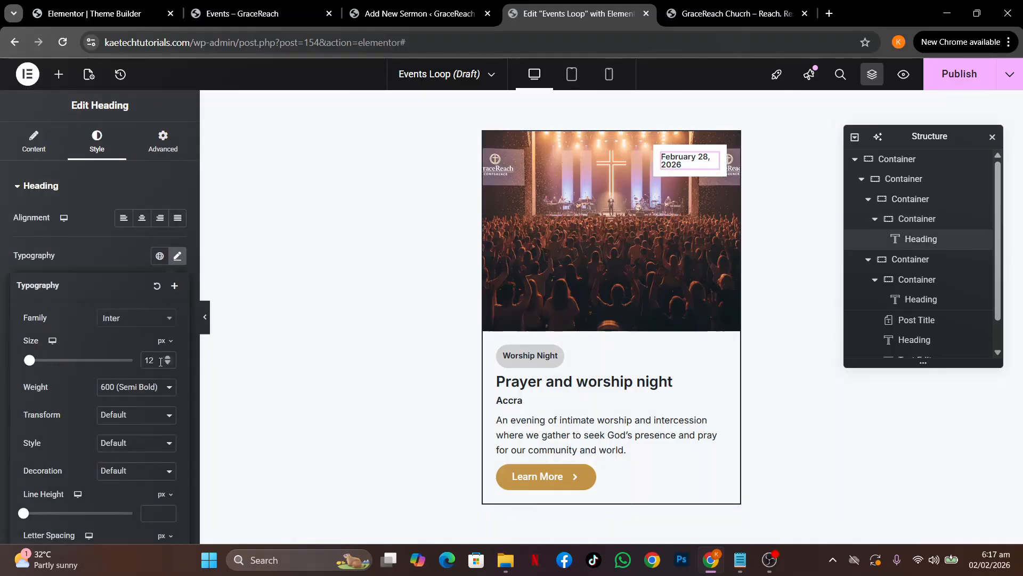
{"action": "left_click", "coordinate": [156, 511]}
{"action": "type", "text": "14"}
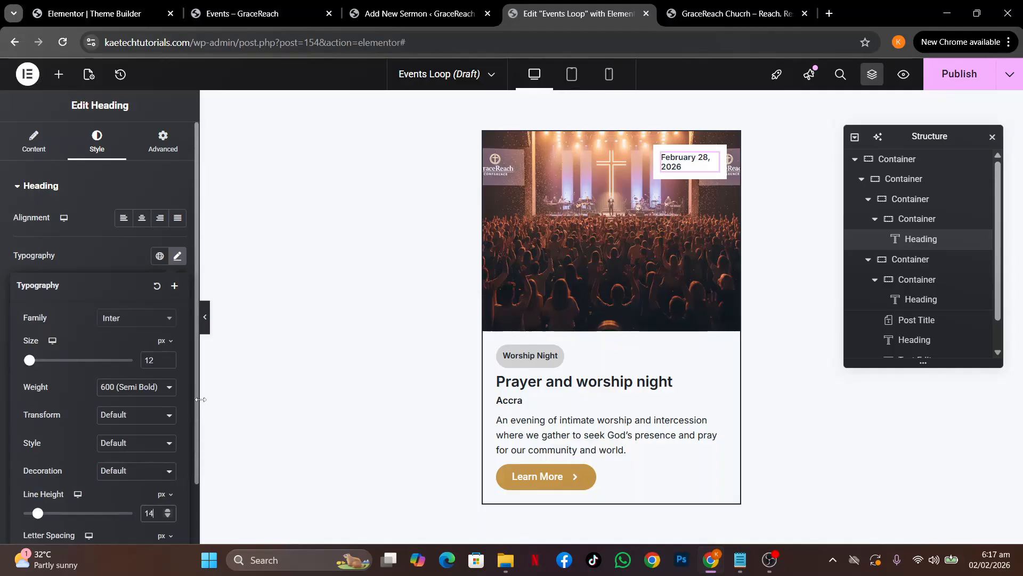
{"action": "left_click", "coordinate": [205, 317]}
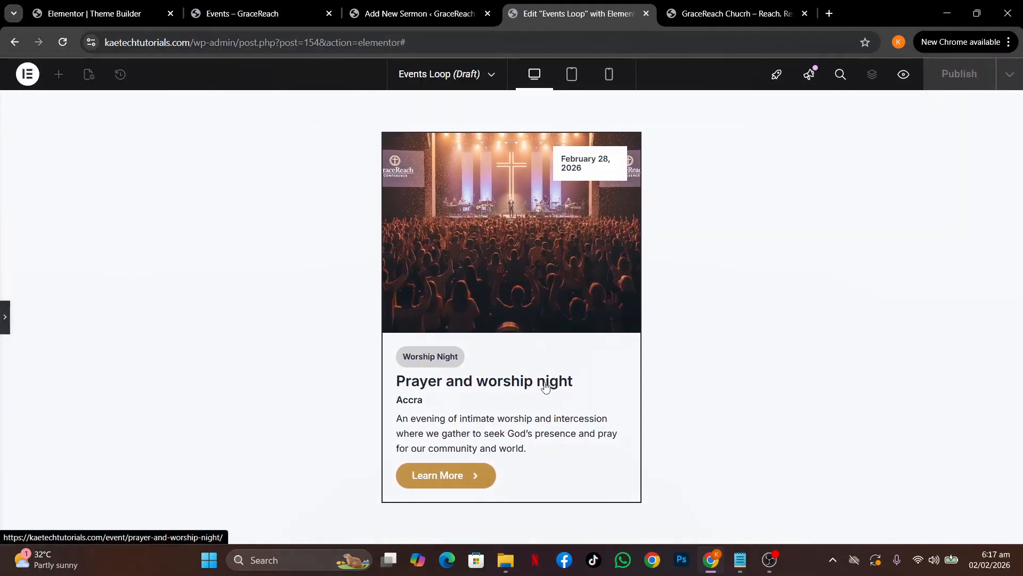
In mobile view, set the date badge container width to 45%
{"action": "left_click", "coordinate": [4, 317]}
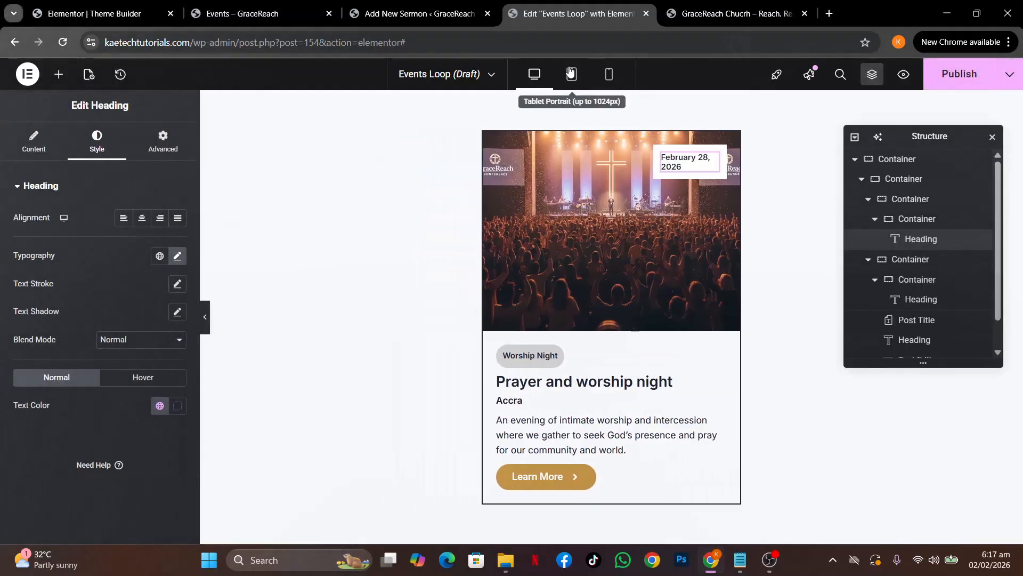
{"action": "left_click", "coordinate": [571, 73]}
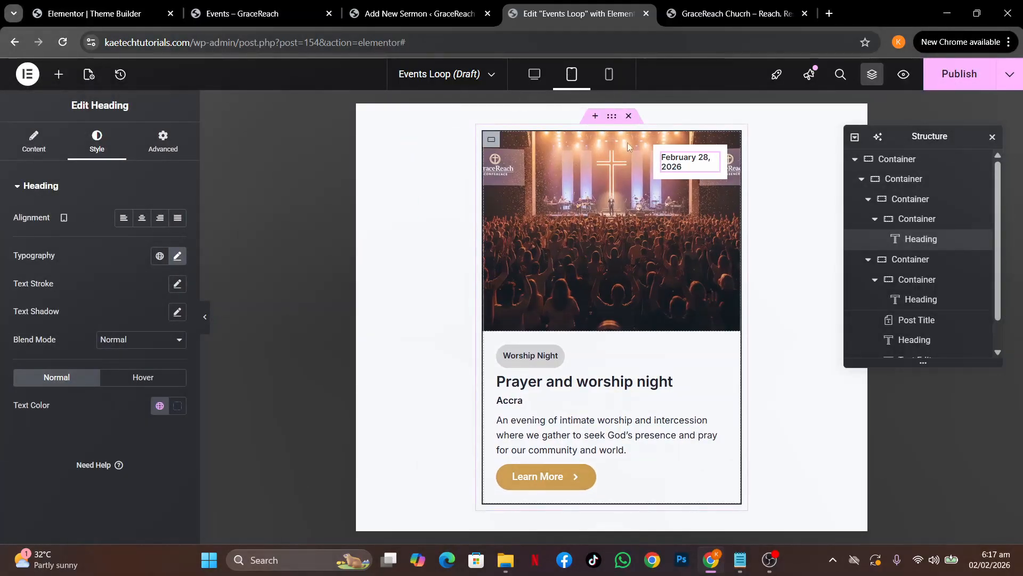
{"action": "left_click", "coordinate": [609, 74]}
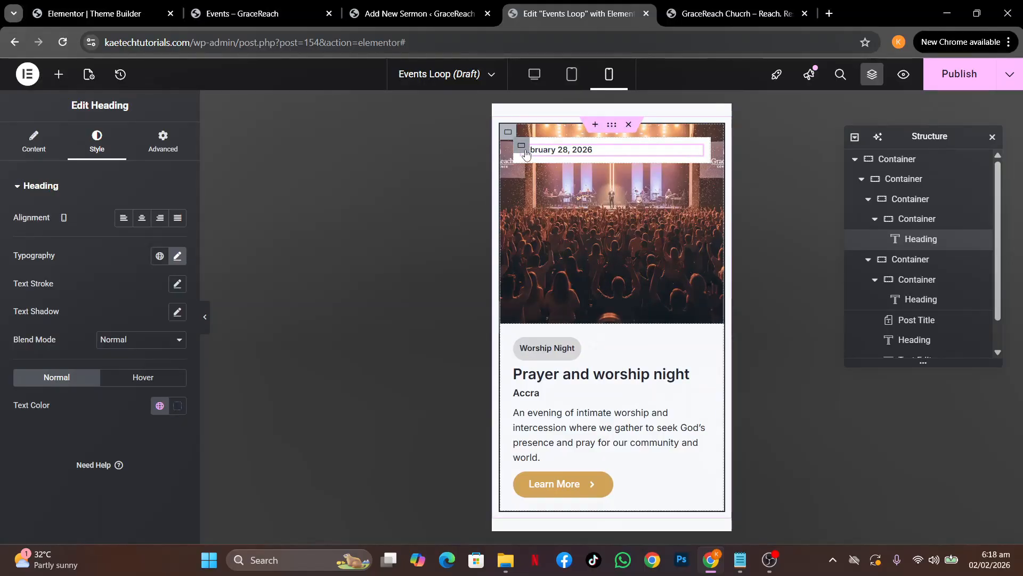
{"action": "left_click", "coordinate": [522, 146]}
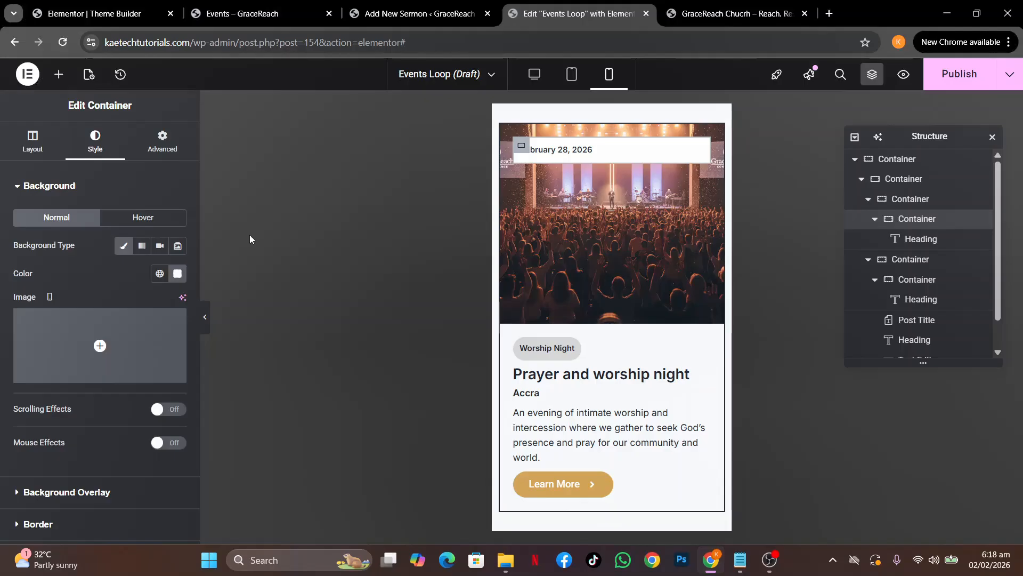
{"action": "left_click", "coordinate": [53, 150]}
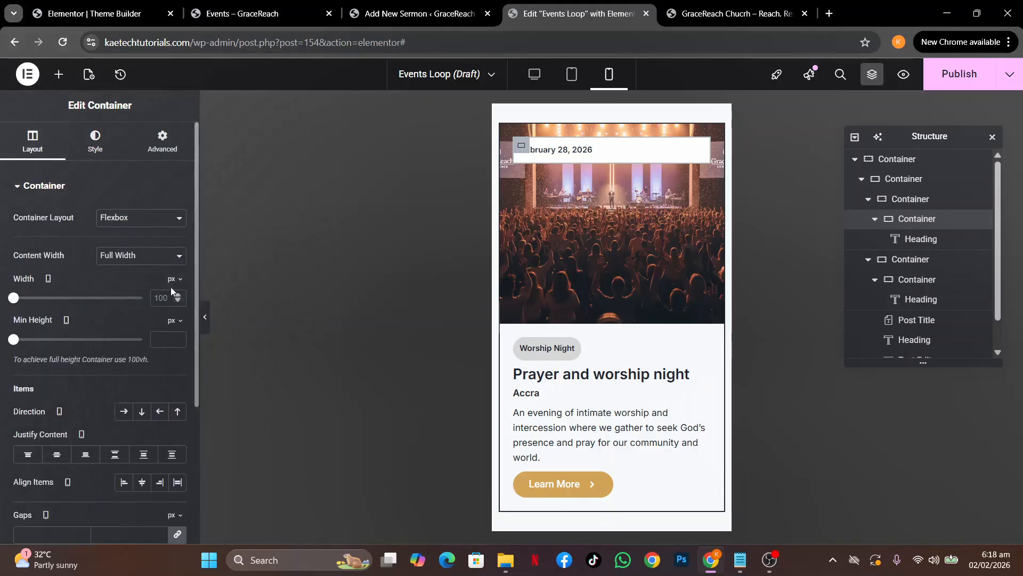
{"action": "left_click", "coordinate": [174, 280]}
{"action": "left_click", "coordinate": [173, 298]}
{"action": "left_click_drag", "start_coordinate": [142, 299], "coordinate": [73, 304]}
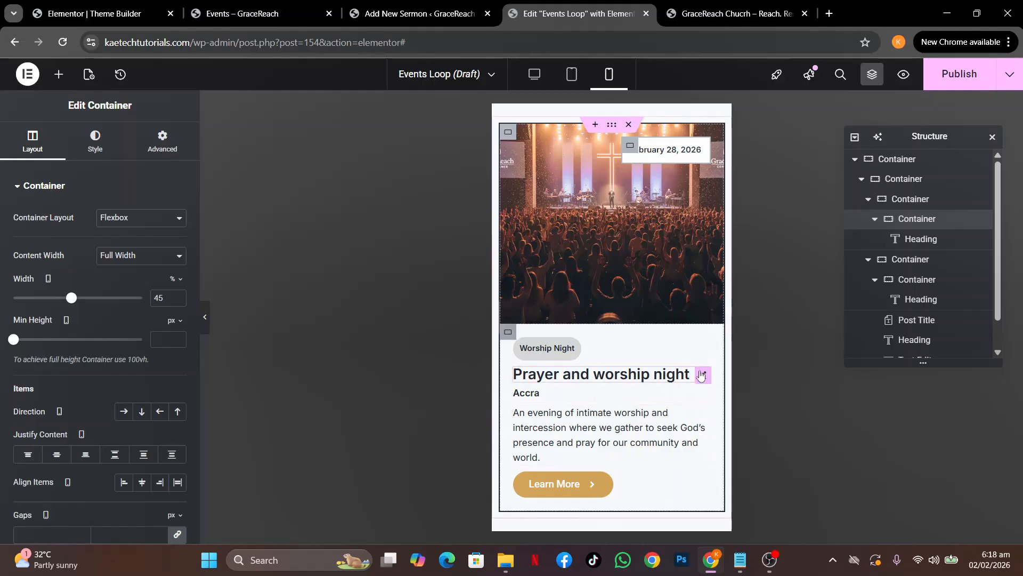
Set the event title's mobile font size to 20 px, then return to desktop view
{"action": "left_click", "coordinate": [703, 375]}
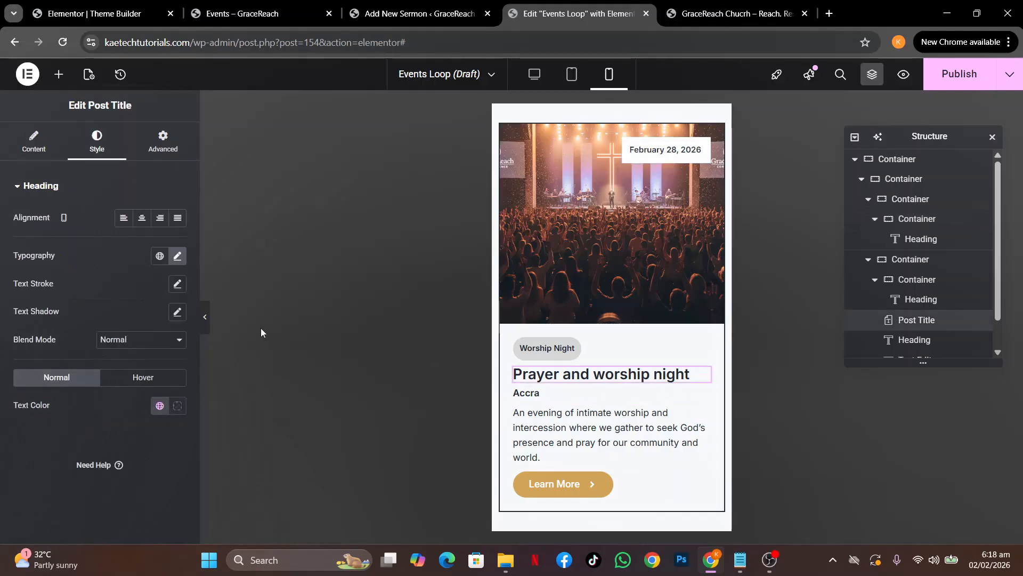
{"action": "left_click", "coordinate": [178, 258]}
{"action": "left_click", "coordinate": [156, 357]}
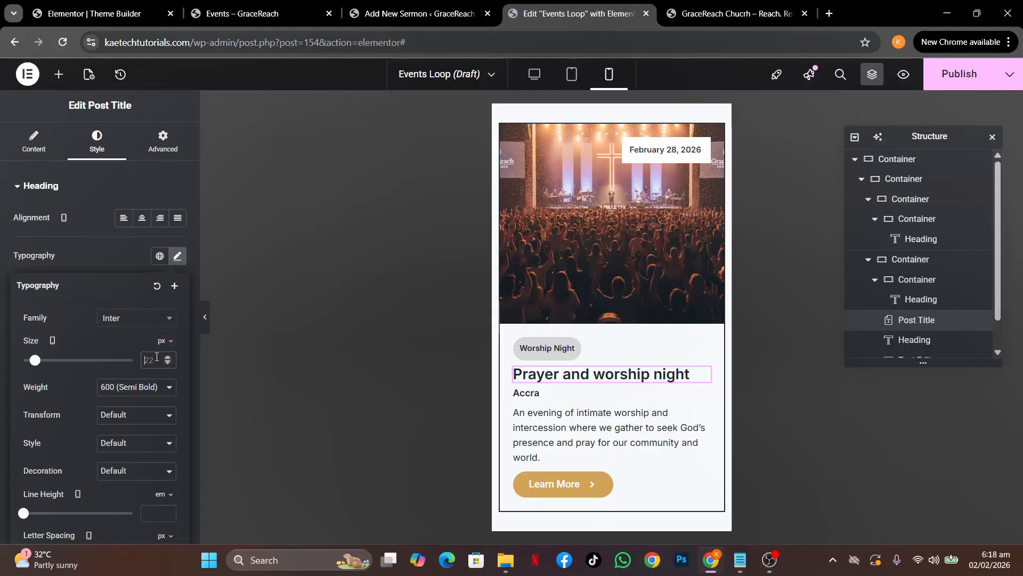
{"action": "type", "text": "20"}
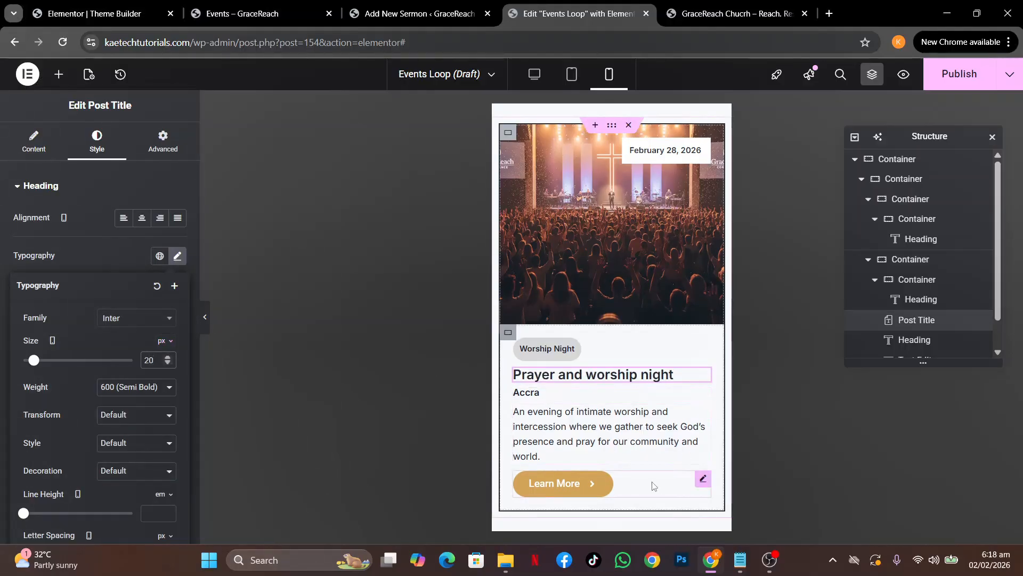
{"action": "left_click", "coordinate": [534, 75]}
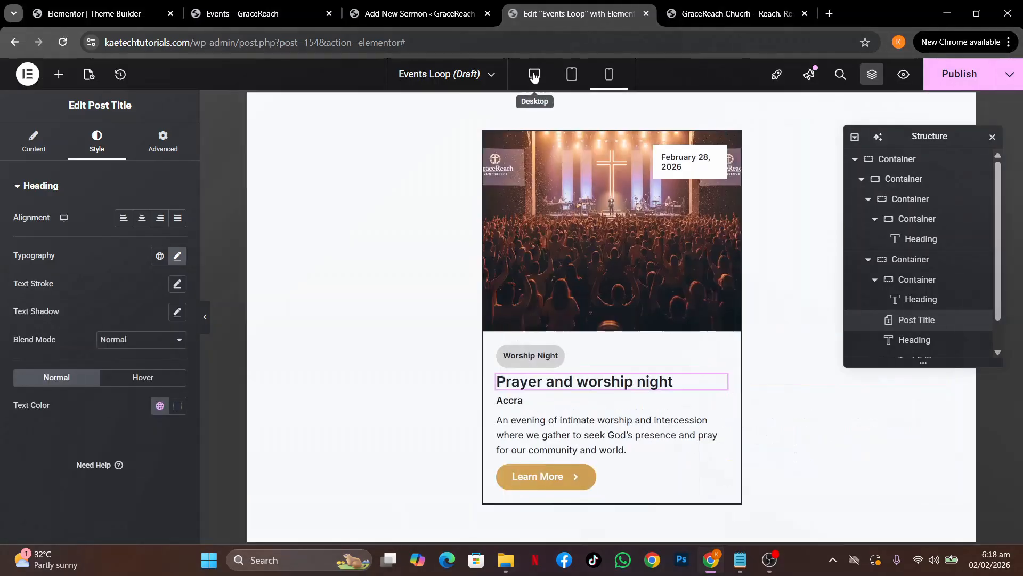
Publish the Events Loop template and open the GraceReach Home page in Elementor
{"action": "left_click", "coordinate": [971, 75]}
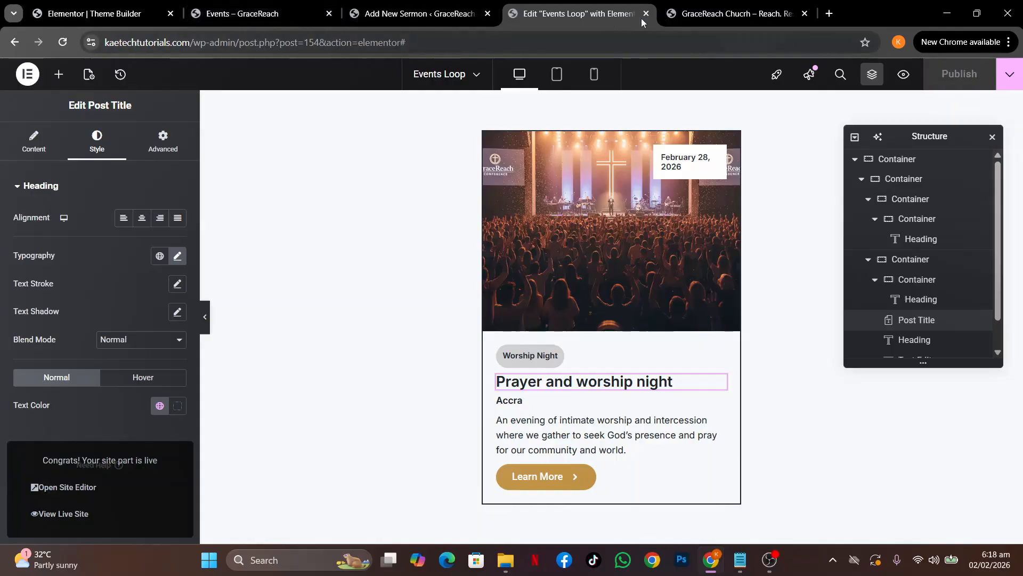
{"action": "left_click", "coordinate": [688, 16]}
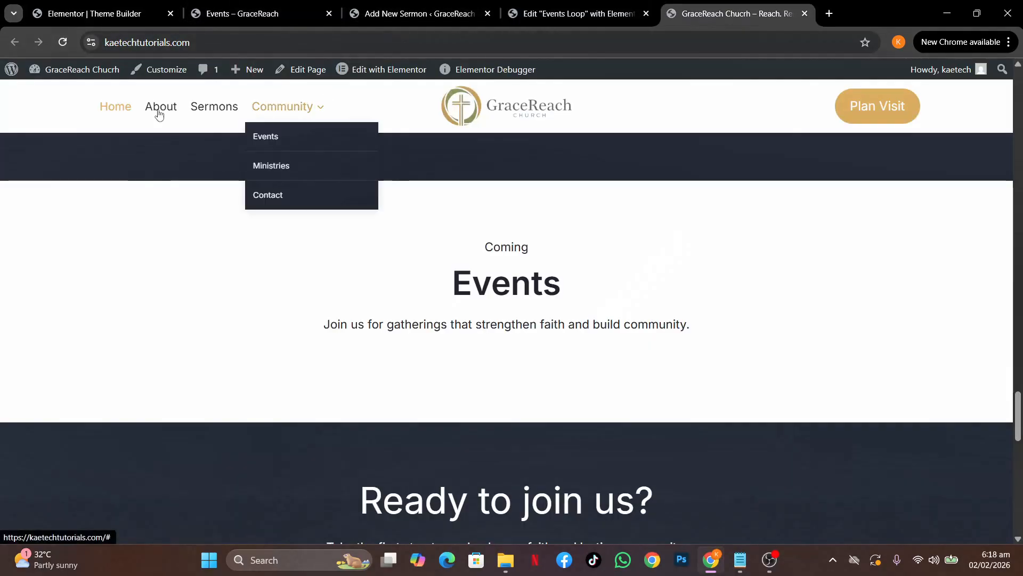
{"action": "left_click", "coordinate": [389, 75]}
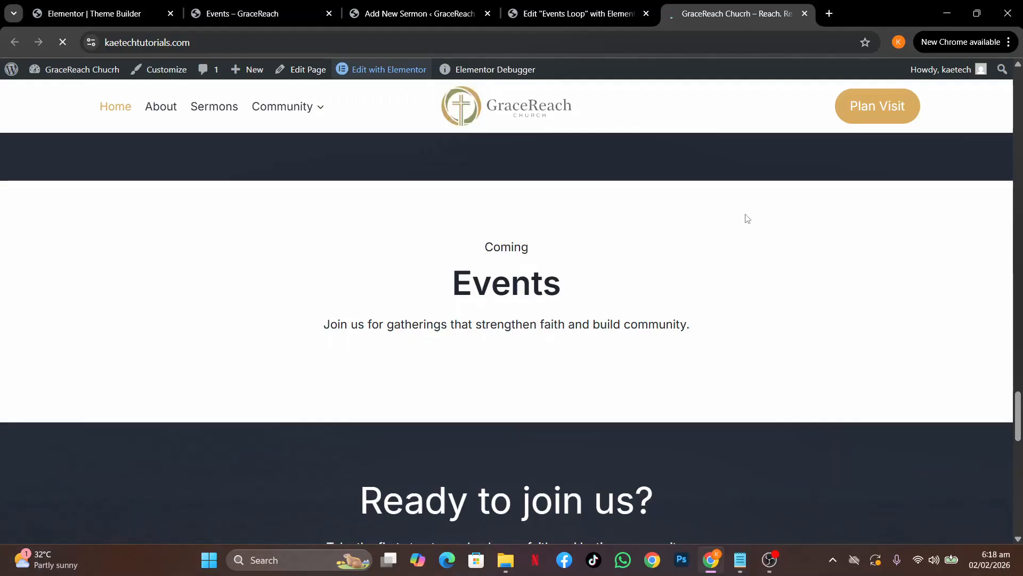
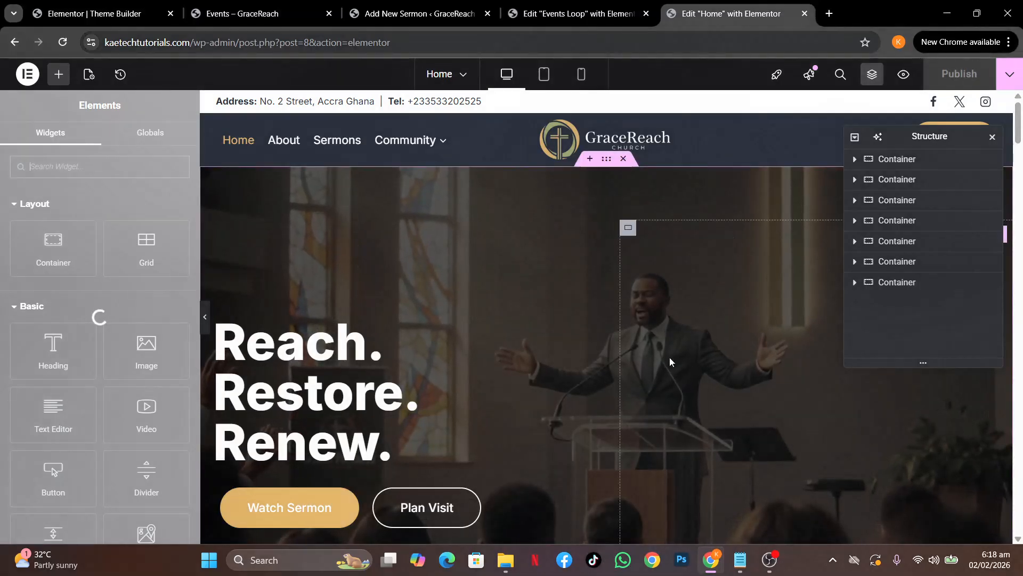
Drag a Loop Grid widget, found by searching 'loop', into the empty container below Coming Events
{"action": "scroll", "coordinate": [670, 357], "scroll_direction": "down", "scroll_amount": 10}
{"action": "scroll", "coordinate": [671, 362], "scroll_direction": "down", "scroll_amount": 15}
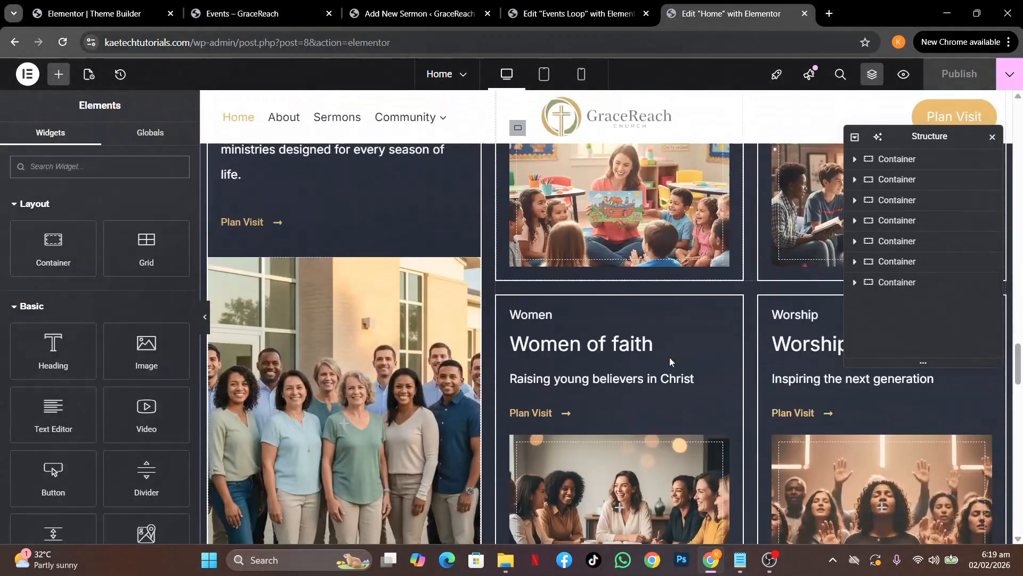
{"action": "scroll", "coordinate": [671, 362], "scroll_direction": "down", "scroll_amount": 3}
{"action": "scroll", "coordinate": [670, 362], "scroll_direction": "up", "scroll_amount": 5}
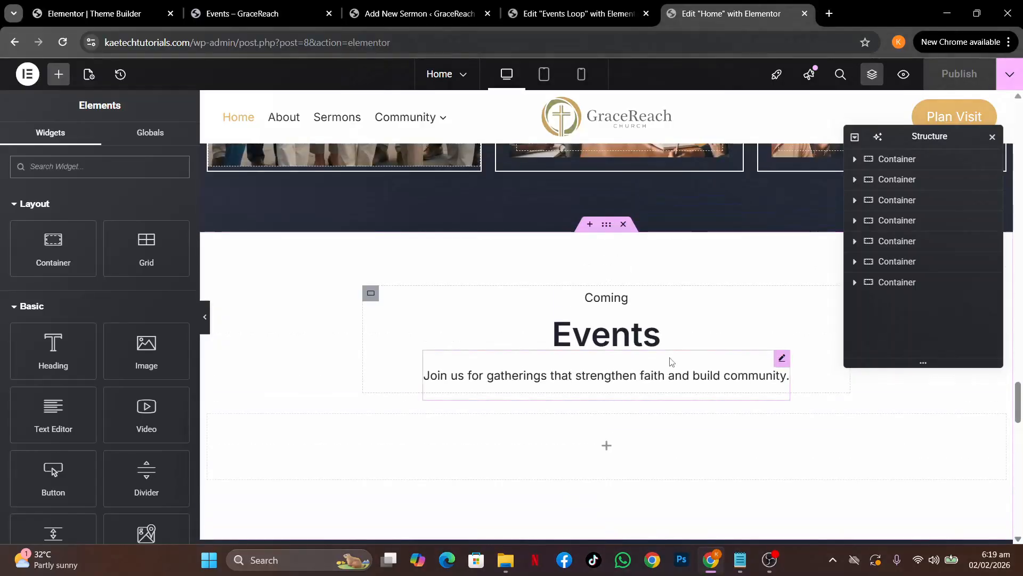
{"action": "scroll", "coordinate": [671, 362], "scroll_direction": "down", "scroll_amount": 1}
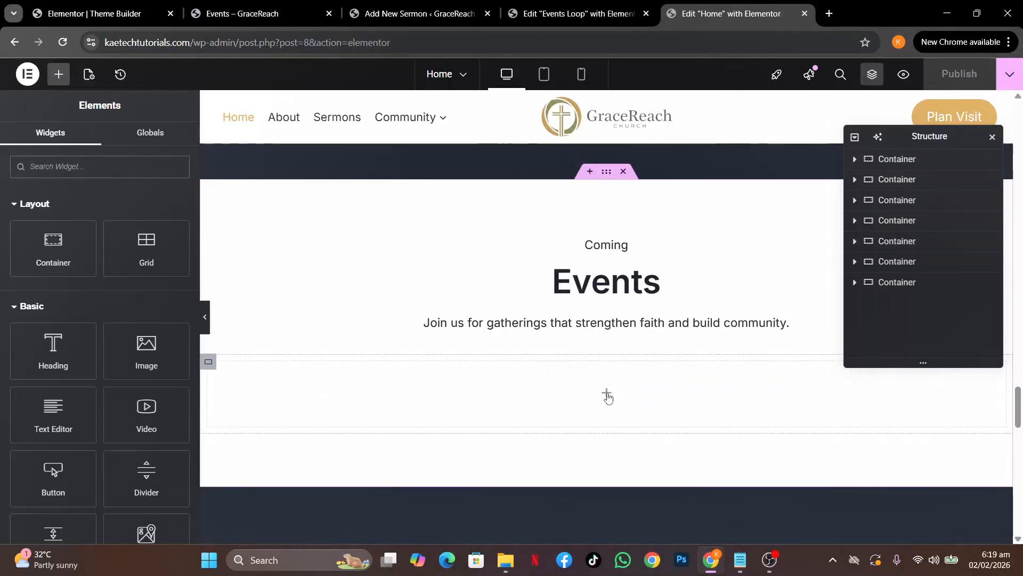
{"action": "type", "text": "loop"}
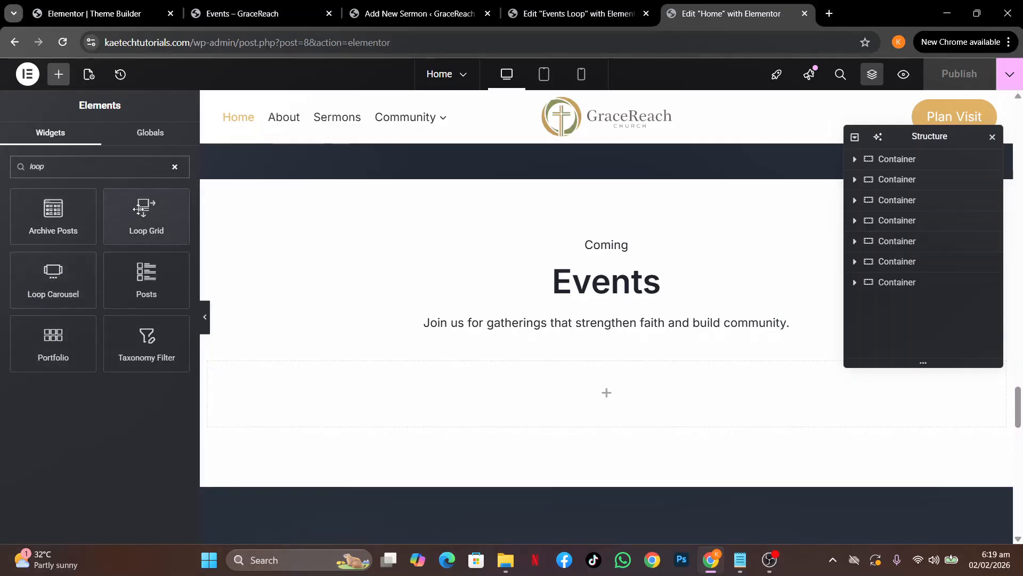
{"action": "left_click_drag", "start_coordinate": [138, 209], "coordinate": [505, 391]}
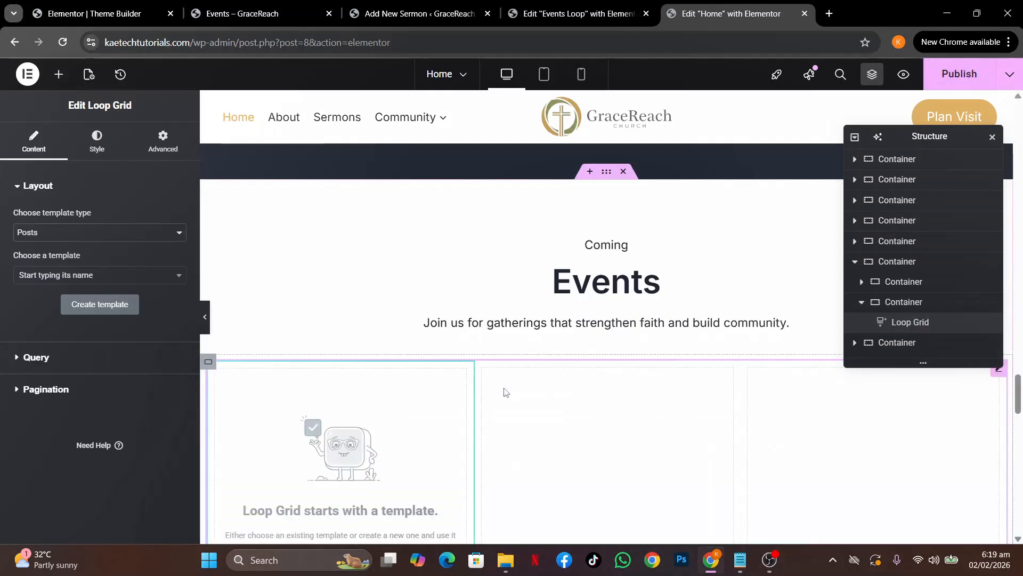
Apply the Events Loop template to the Loop Grid and set Items Per Page to 3
{"action": "left_click", "coordinate": [112, 276]}
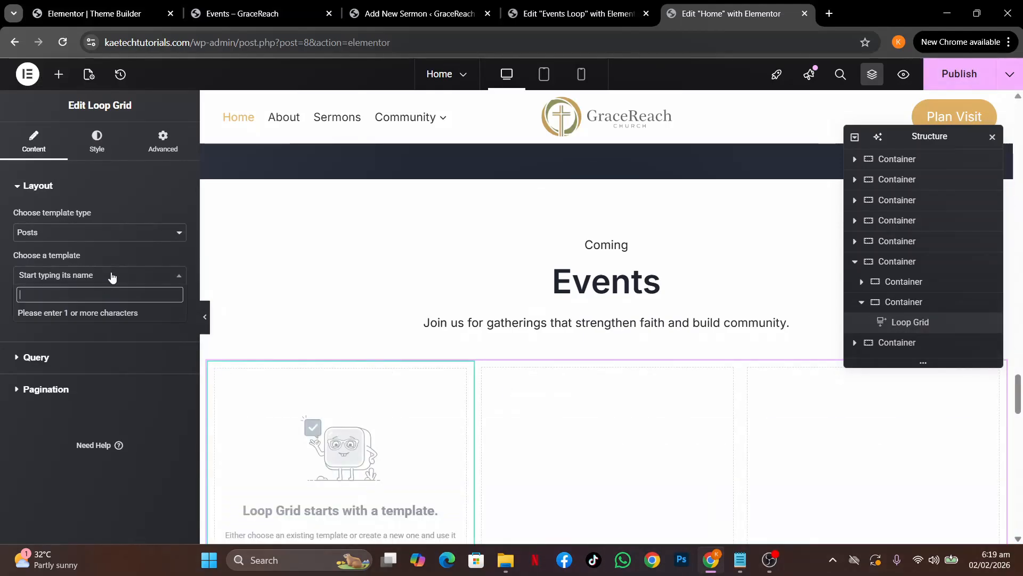
{"action": "type", "text": "event"}
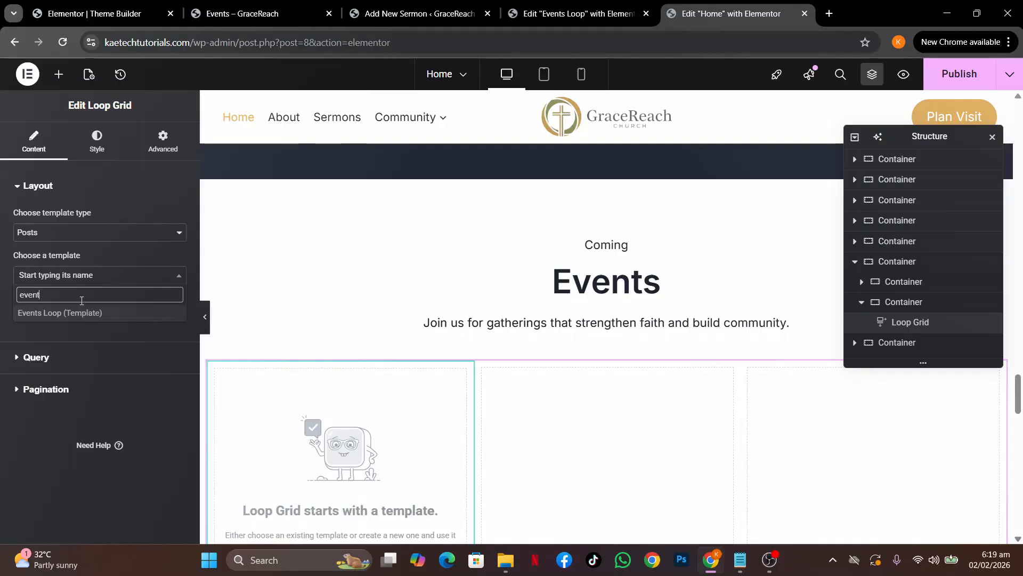
{"action": "left_click", "coordinate": [59, 314]}
{"action": "scroll", "coordinate": [100, 356], "scroll_direction": "down", "scroll_amount": 3}
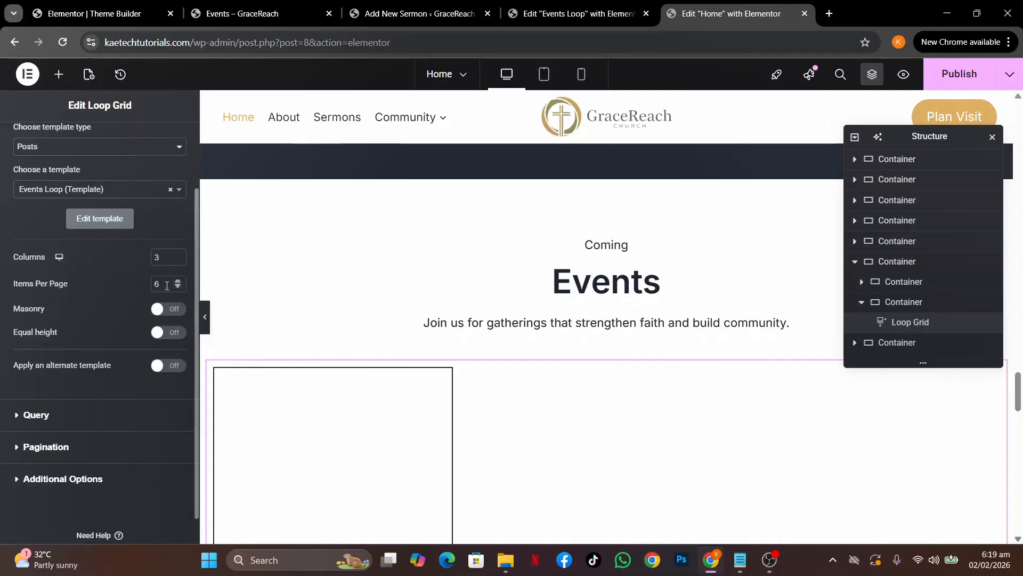
{"action": "type", "text": "3"}
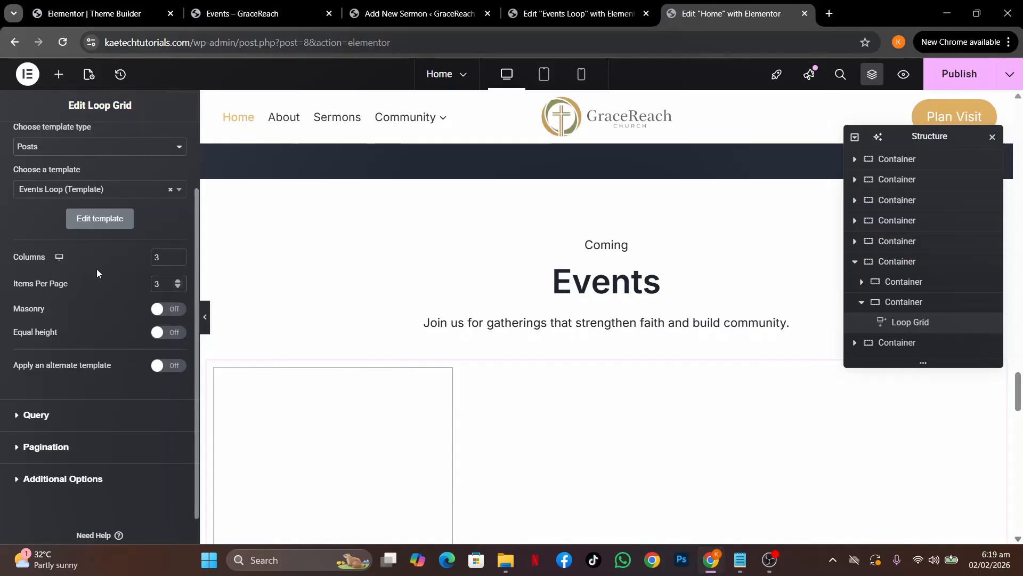
{"action": "scroll", "coordinate": [442, 327], "scroll_direction": "down", "scroll_amount": 6}
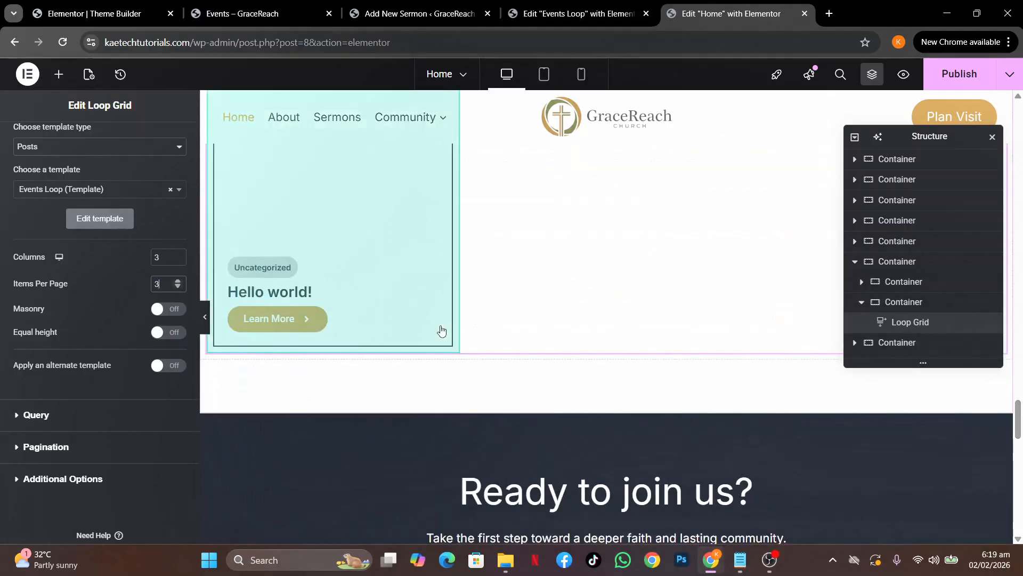
{"action": "scroll", "coordinate": [442, 331], "scroll_direction": "up", "scroll_amount": 3}
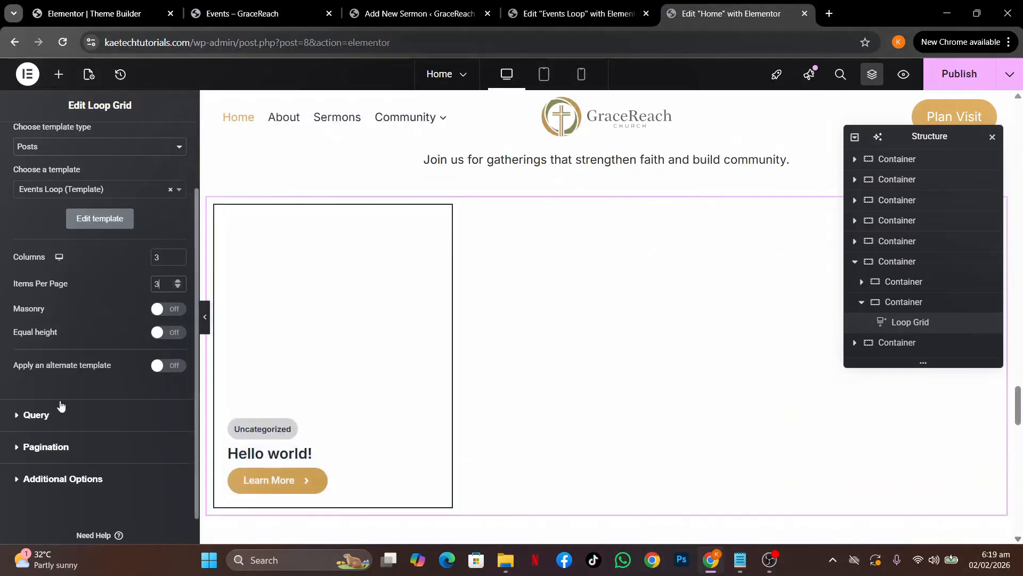
{"action": "left_click", "coordinate": [56, 416]}
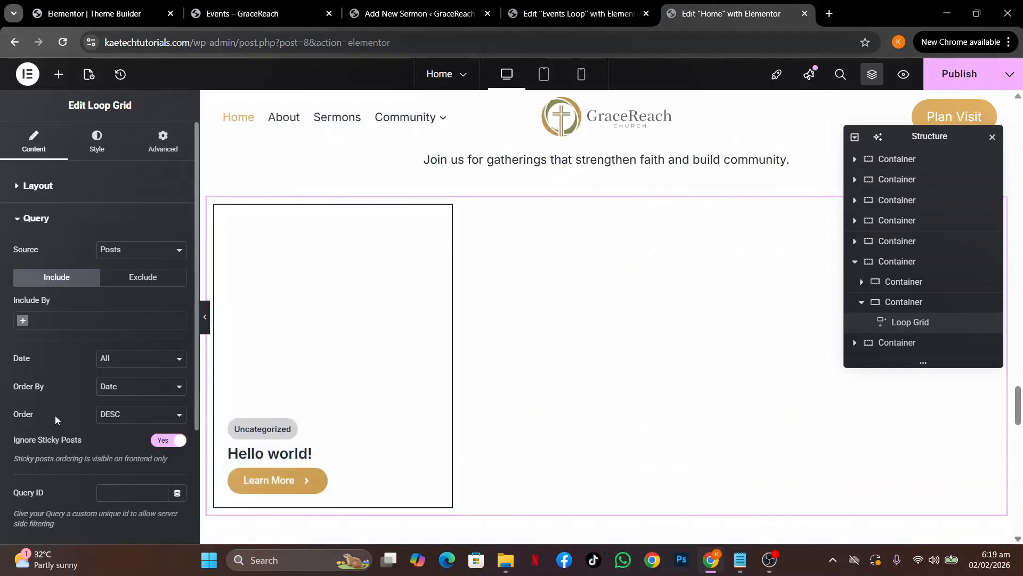
Set the grid's query source to Events, publish the homepage, and view the live Events page
{"action": "left_click", "coordinate": [148, 252]}
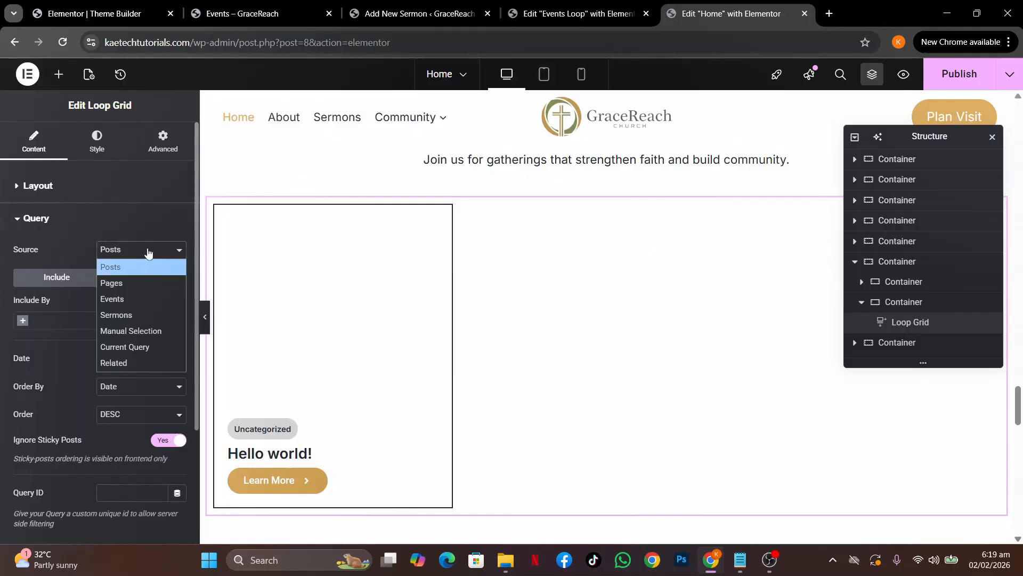
{"action": "left_click", "coordinate": [126, 297]}
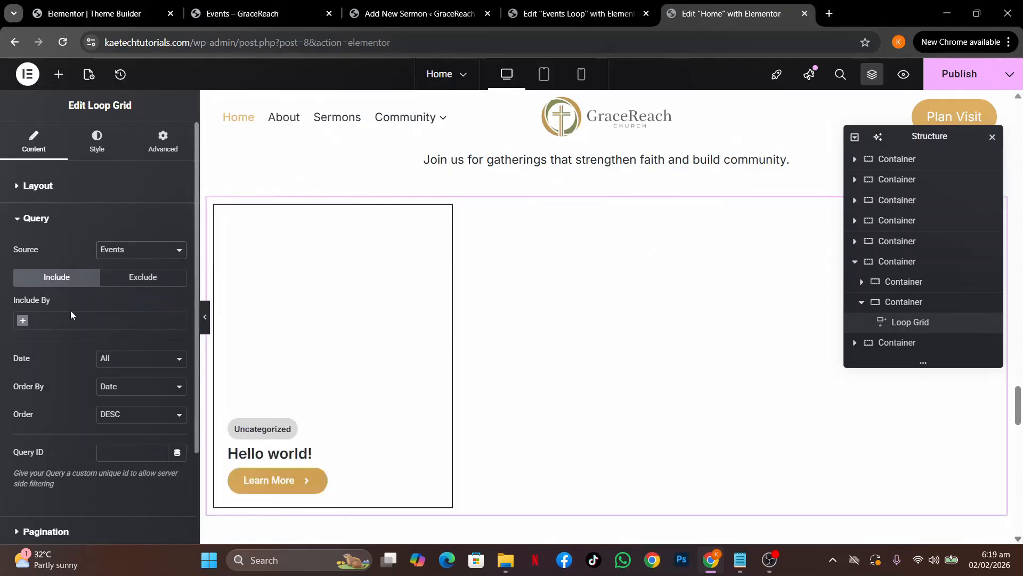
{"action": "scroll", "coordinate": [553, 377], "scroll_direction": "down", "scroll_amount": 2}
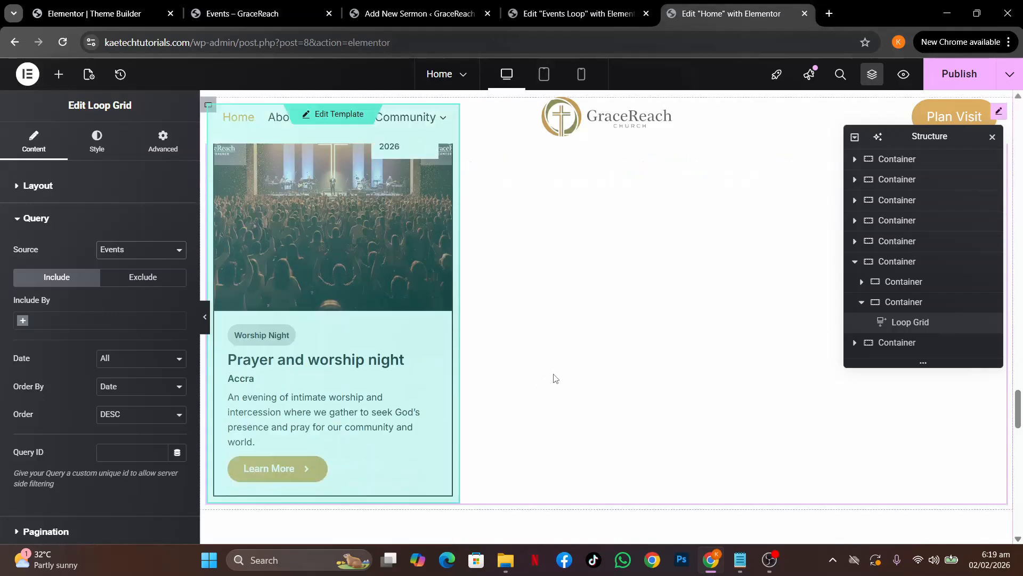
{"action": "scroll", "coordinate": [513, 268], "scroll_direction": "up", "scroll_amount": 4}
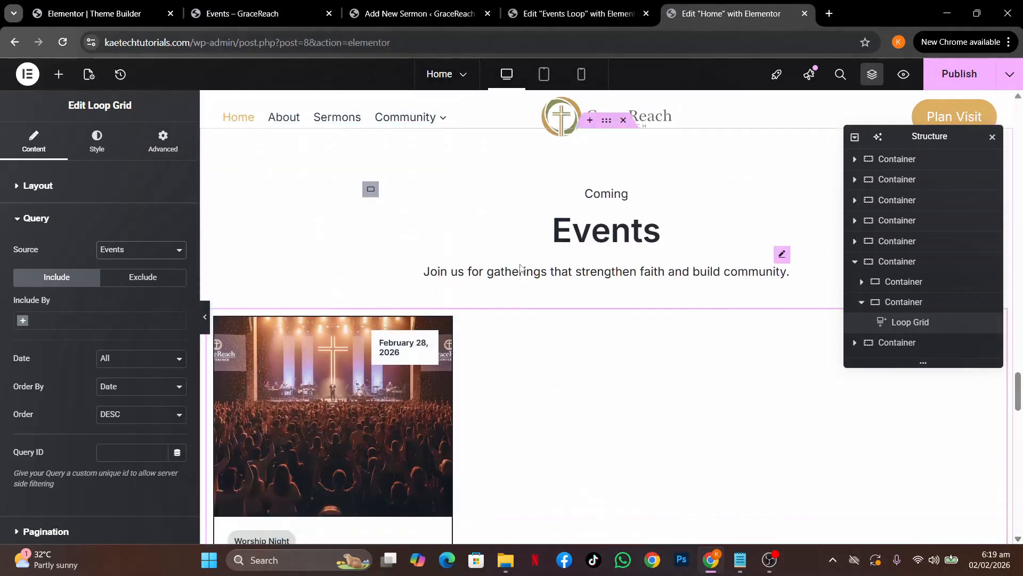
{"action": "left_click", "coordinate": [960, 73]}
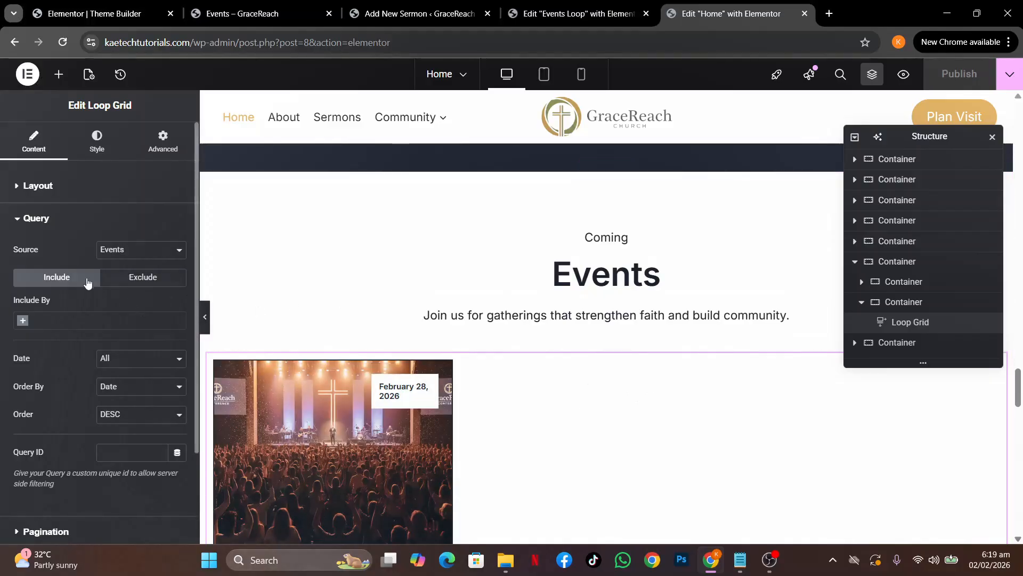
{"action": "left_click", "coordinate": [235, 14]}
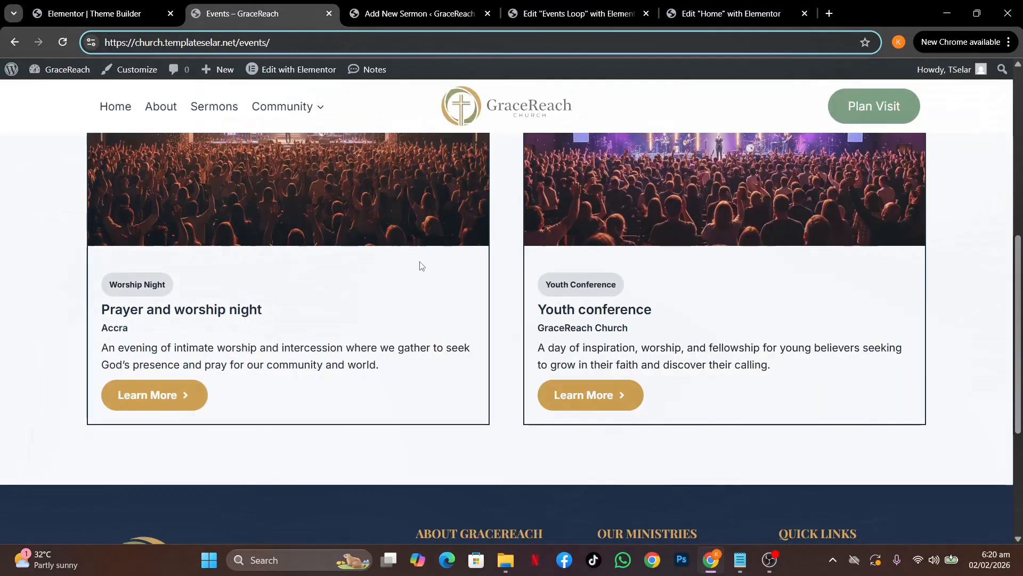
Back in the homepage editor, set the Loop Grid to 3 columns and 3 items per page
{"action": "left_click", "coordinate": [721, 14]}
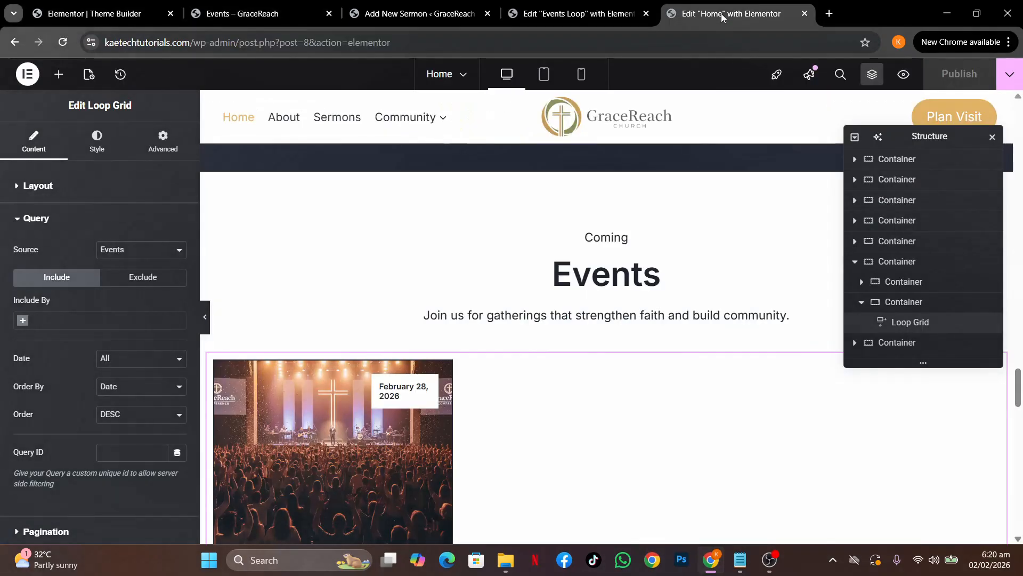
{"action": "left_click", "coordinate": [112, 187]}
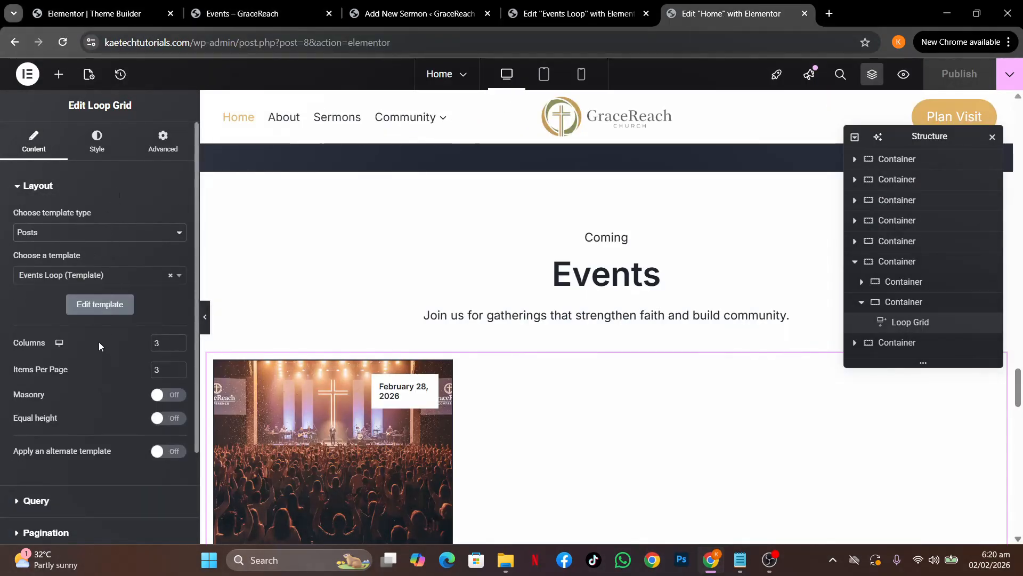
{"action": "left_click_drag", "start_coordinate": [164, 344], "coordinate": [112, 345]}
{"action": "type", "text": "3"}
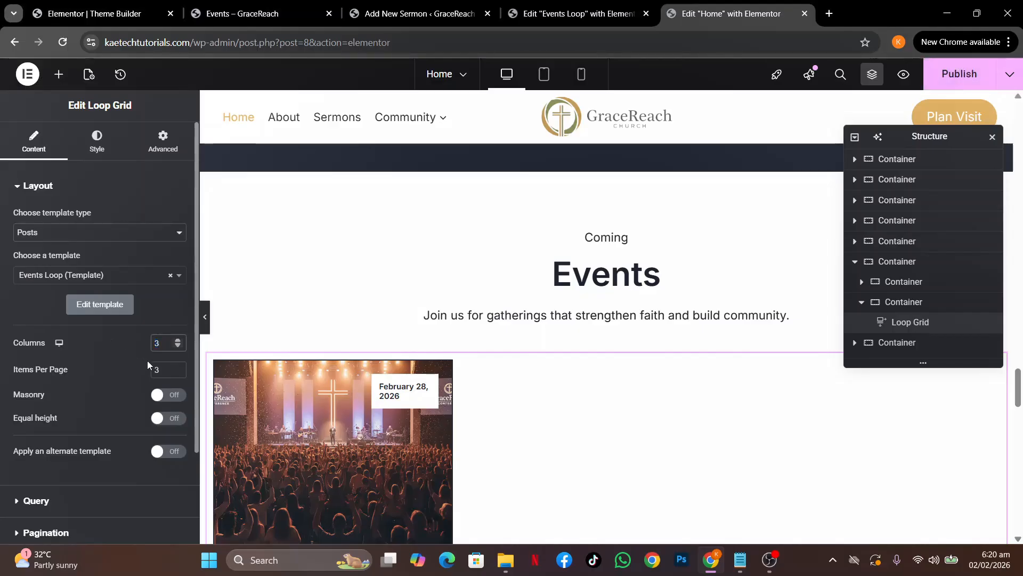
{"action": "left_click", "coordinate": [161, 370]}
{"action": "type", "text": "3"}
Enable equal-height event cards and publish the homepage changes
{"action": "scroll", "coordinate": [568, 440], "scroll_direction": "down", "scroll_amount": 4}
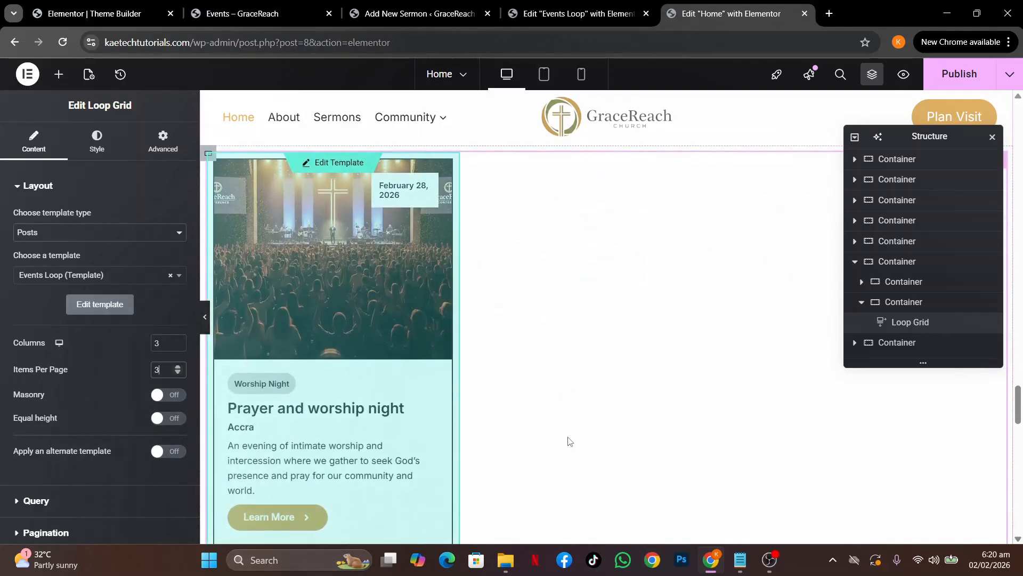
{"action": "scroll", "coordinate": [569, 440], "scroll_direction": "down", "scroll_amount": 1}
{"action": "scroll", "coordinate": [569, 440], "scroll_direction": "up", "scroll_amount": 3}
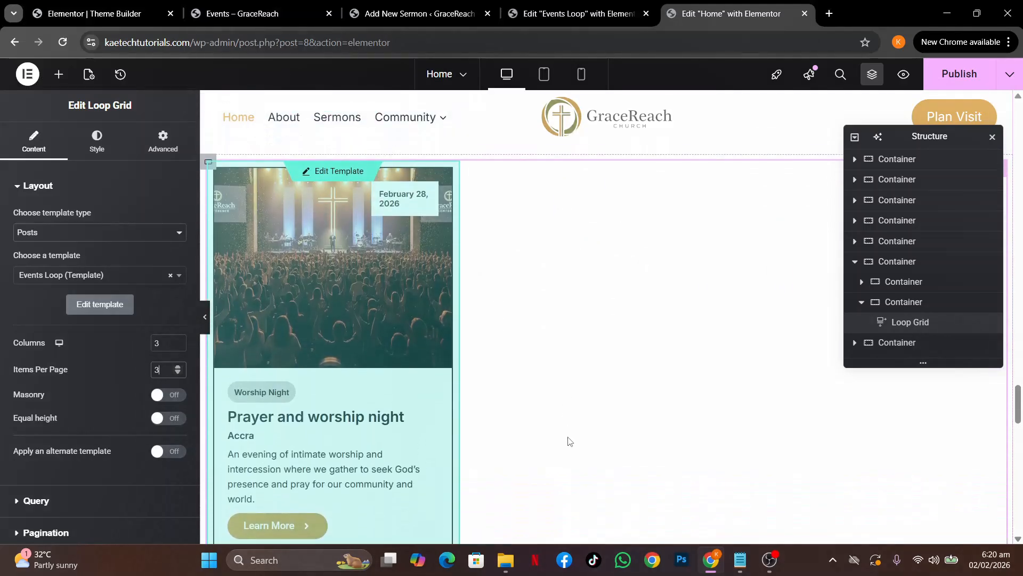
{"action": "scroll", "coordinate": [569, 440], "scroll_direction": "up", "scroll_amount": 1}
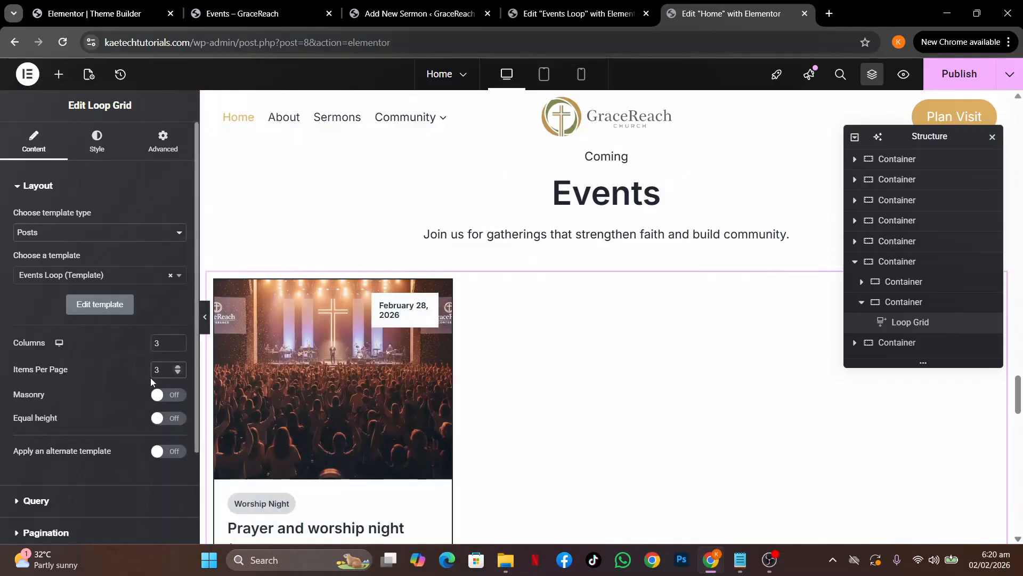
{"action": "left_click", "coordinate": [165, 419]}
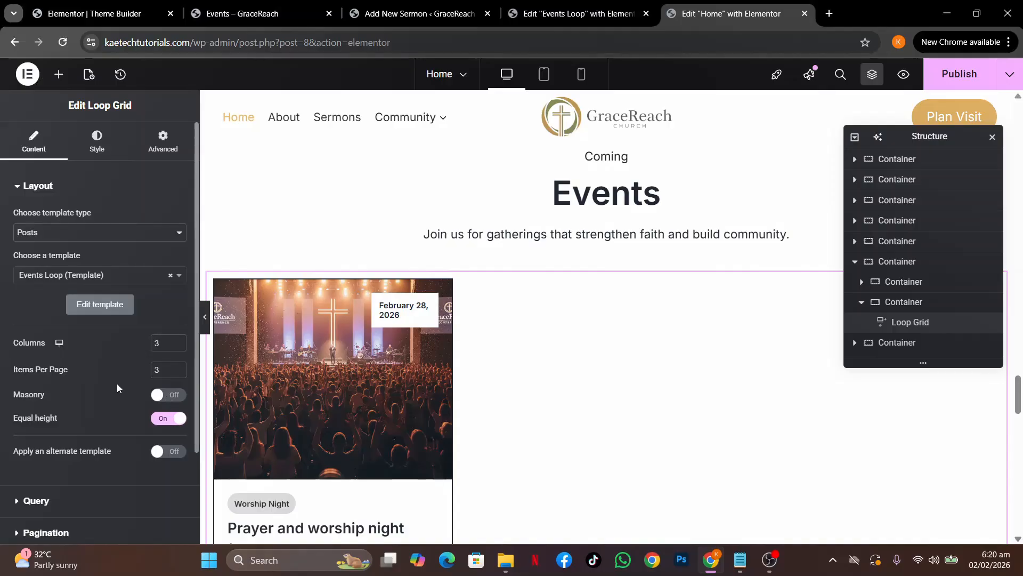
{"action": "scroll", "coordinate": [110, 420], "scroll_direction": "down", "scroll_amount": 2}
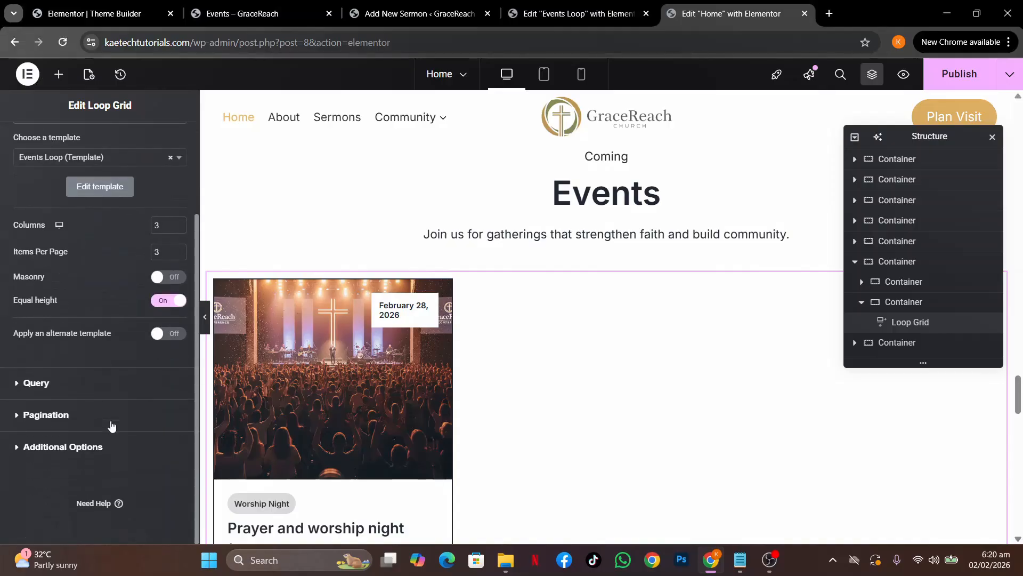
{"action": "left_click", "coordinate": [111, 385]}
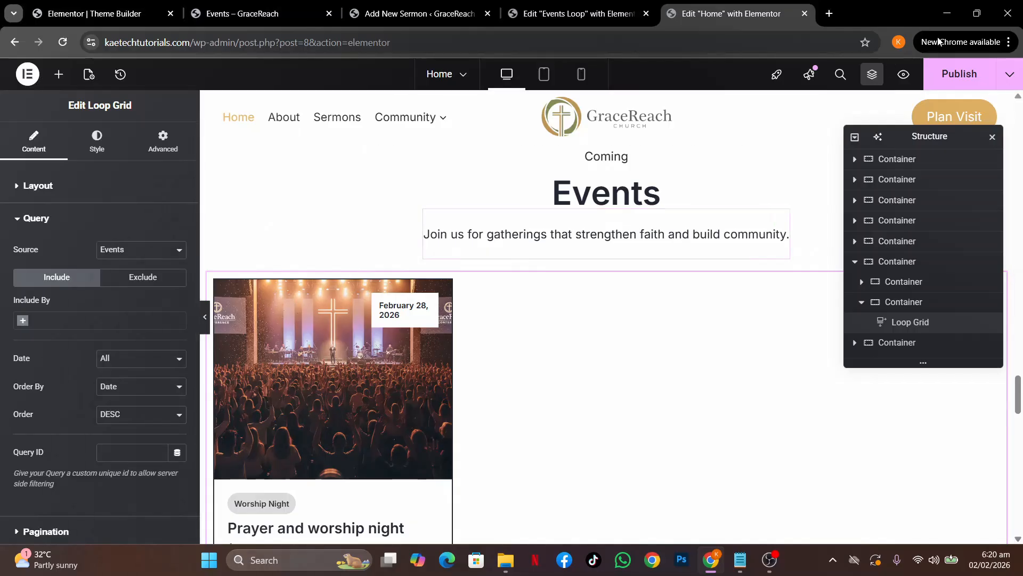
{"action": "left_click", "coordinate": [958, 75]}
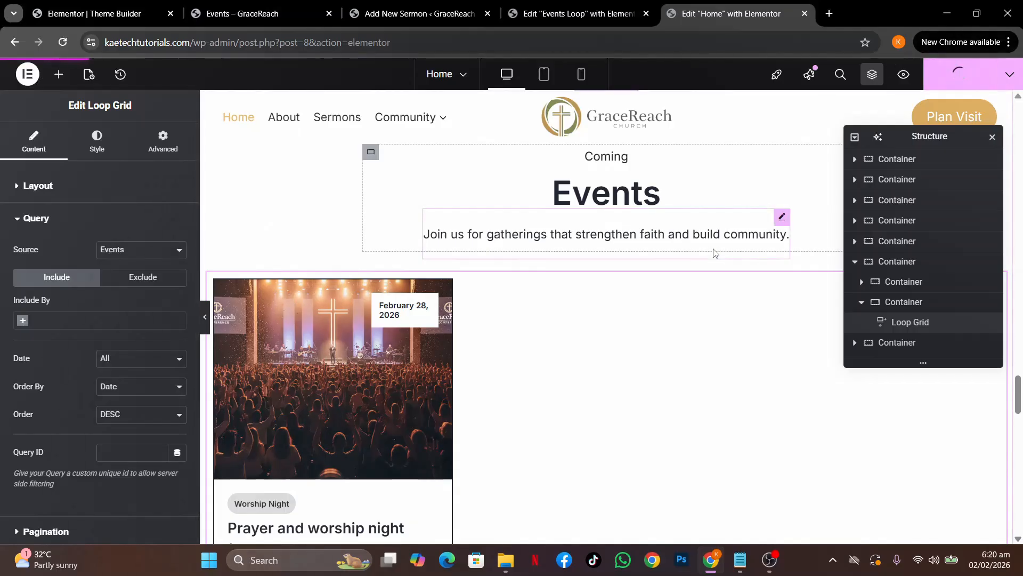
{"action": "left_click", "coordinate": [1011, 74]}
{"action": "left_click", "coordinate": [947, 170]}
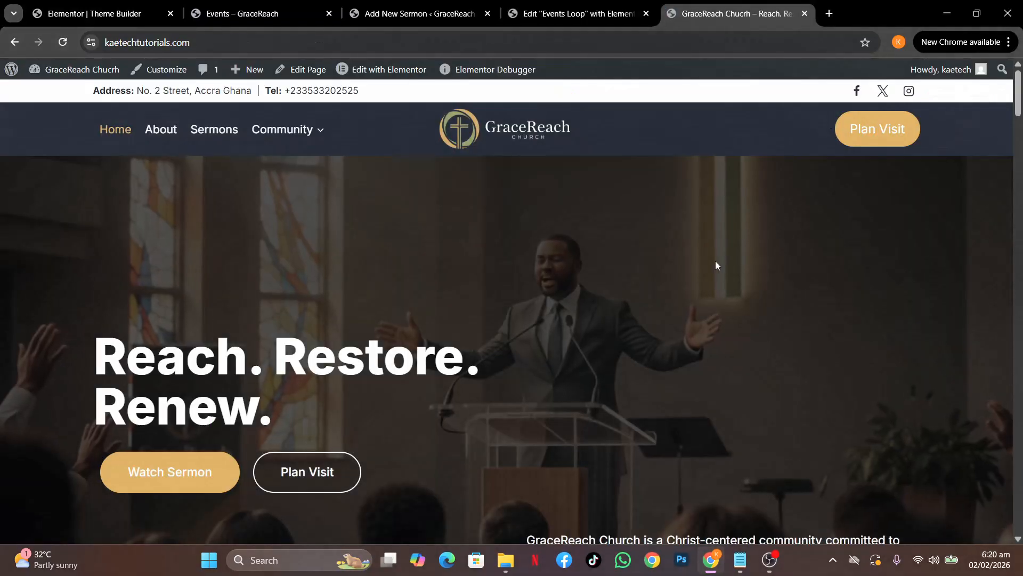
{"action": "scroll", "coordinate": [716, 265], "scroll_direction": "down", "scroll_amount": 5}
{"action": "scroll", "coordinate": [715, 260], "scroll_direction": "down", "scroll_amount": 20}
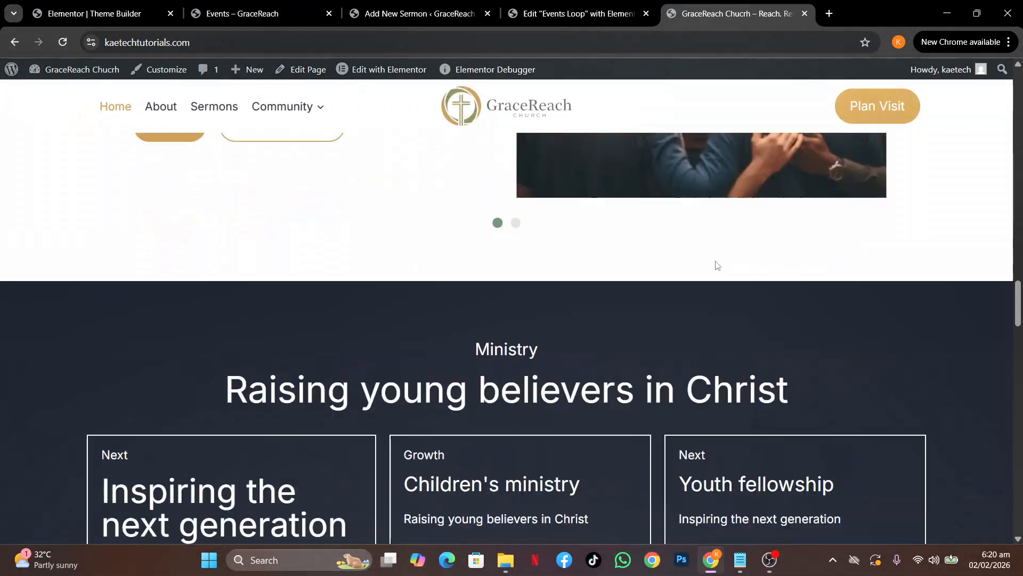
{"action": "scroll", "coordinate": [715, 260], "scroll_direction": "down", "scroll_amount": 10}
{"action": "scroll", "coordinate": [717, 263], "scroll_direction": "up", "scroll_amount": 5}
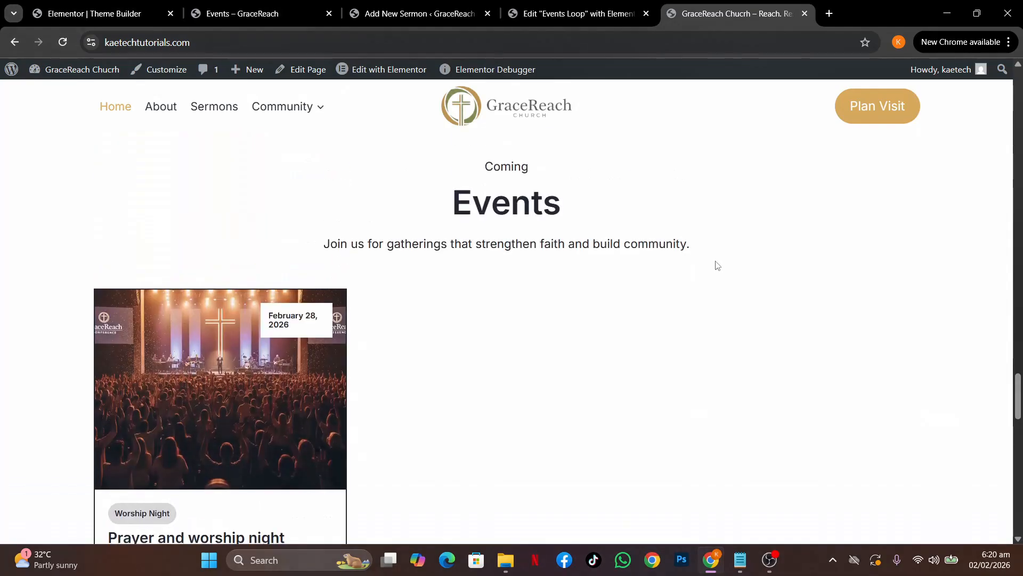
{"action": "scroll", "coordinate": [717, 265], "scroll_direction": "down", "scroll_amount": 2}
{"action": "scroll", "coordinate": [717, 265], "scroll_direction": "down", "scroll_amount": 1}
{"action": "scroll", "coordinate": [717, 265], "scroll_direction": "down", "scroll_amount": 1}
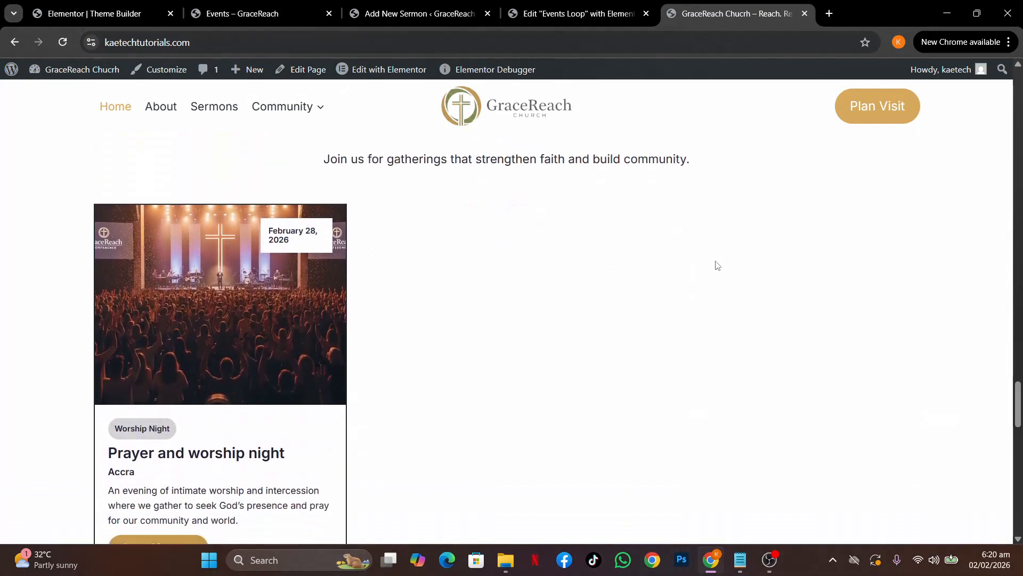
{"action": "scroll", "coordinate": [717, 265], "scroll_direction": "down", "scroll_amount": 1}
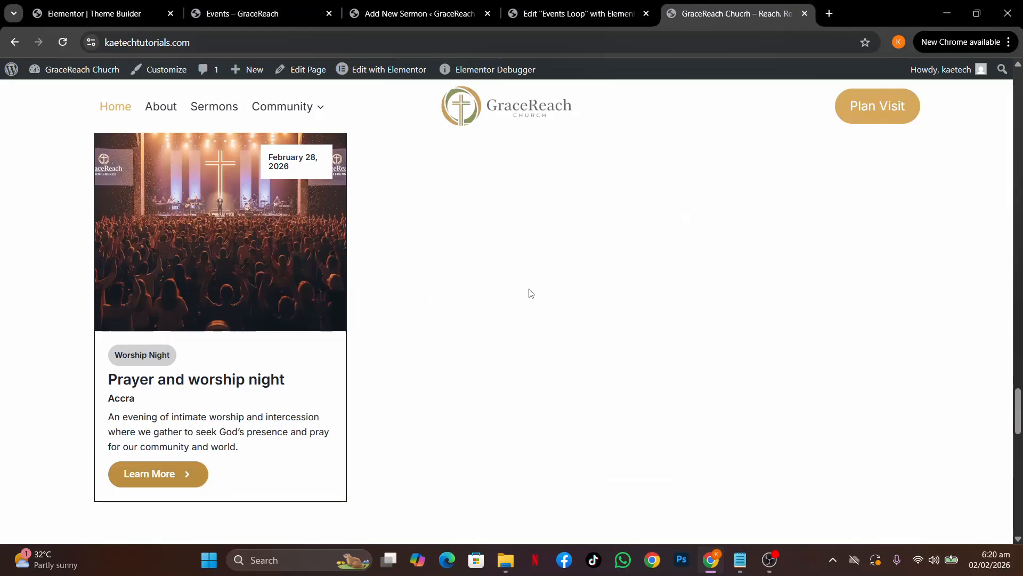
{"action": "scroll", "coordinate": [664, 286], "scroll_direction": "up", "scroll_amount": 2}
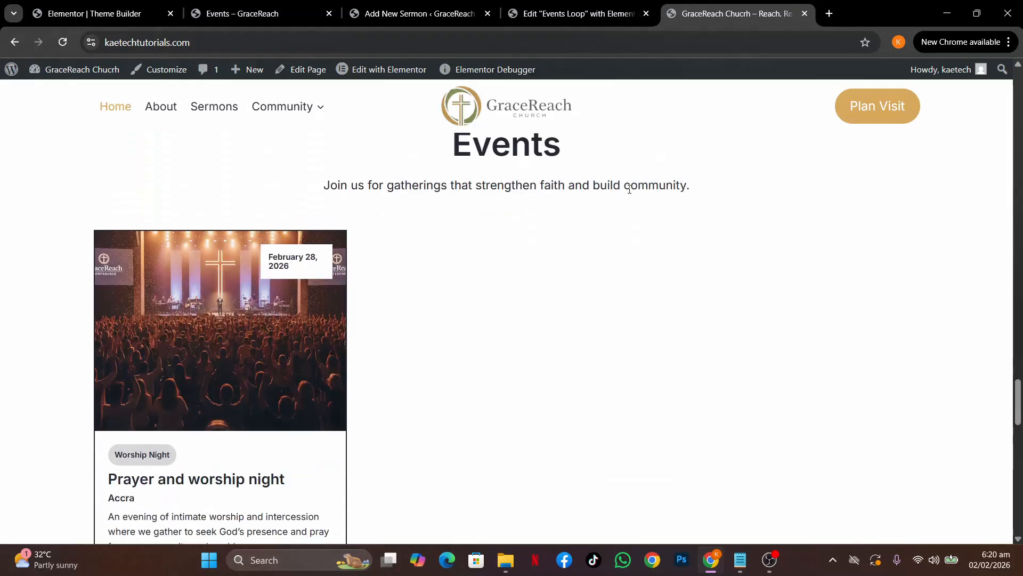
{"action": "left_click", "coordinate": [554, 13]}
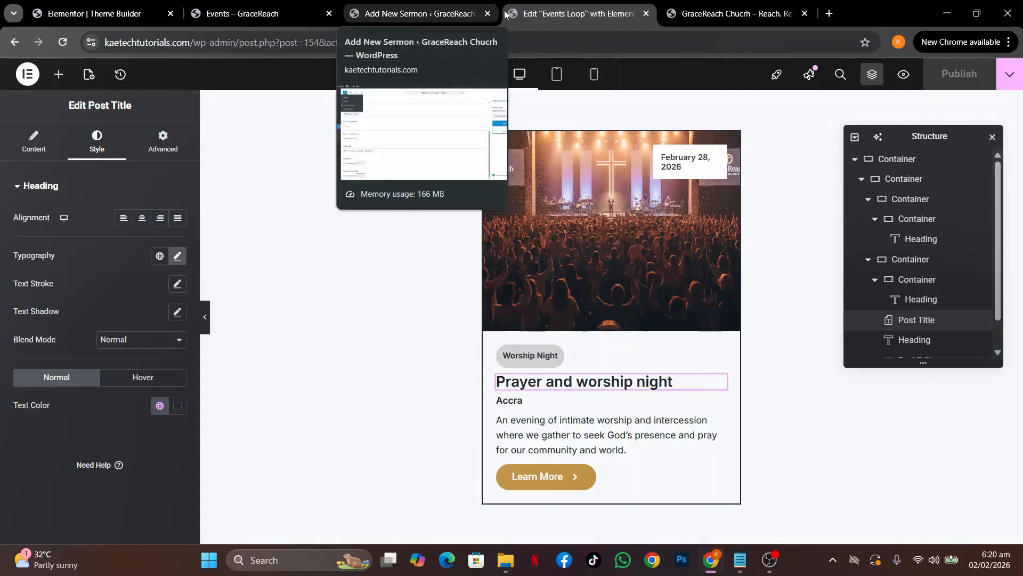
{"action": "left_click", "coordinate": [731, 13]}
{"action": "mouse_move", "coordinate": [268, 113]}
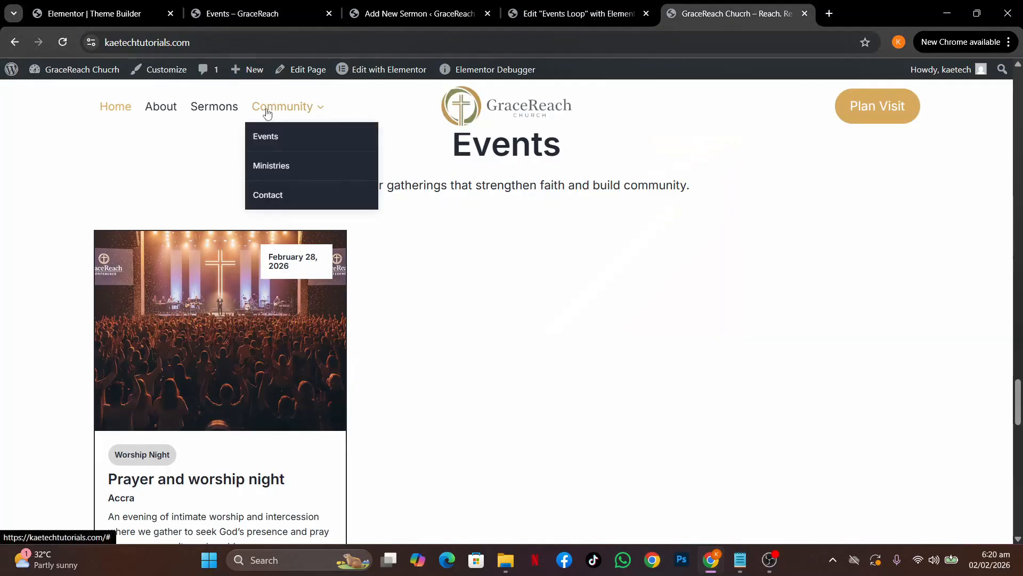
{"action": "left_click", "coordinate": [368, 71]}
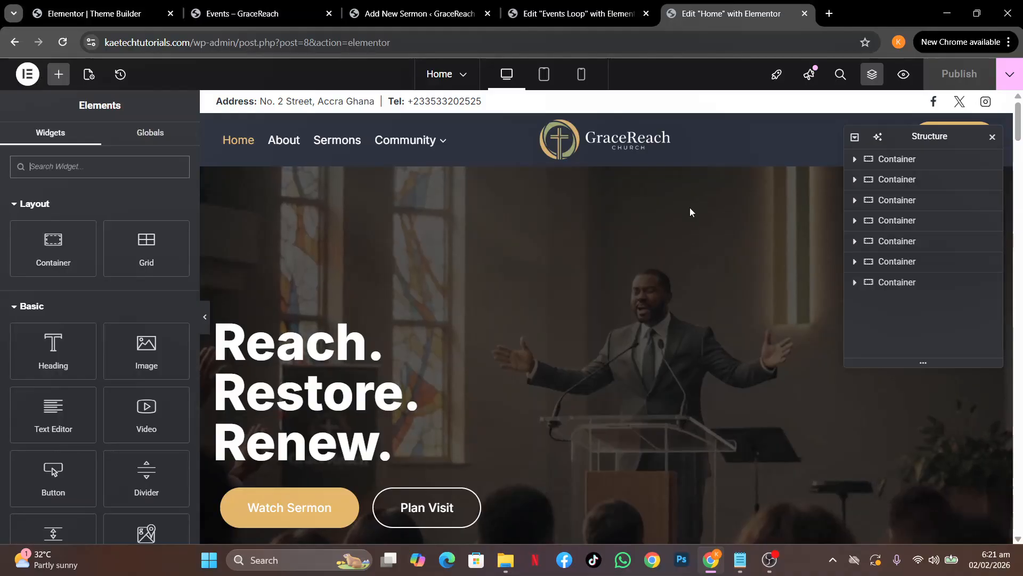
Set the events Loop Grid to 2 columns and 2 items per page, then view the published page
{"action": "scroll", "coordinate": [657, 417], "scroll_direction": "down", "scroll_amount": 15}
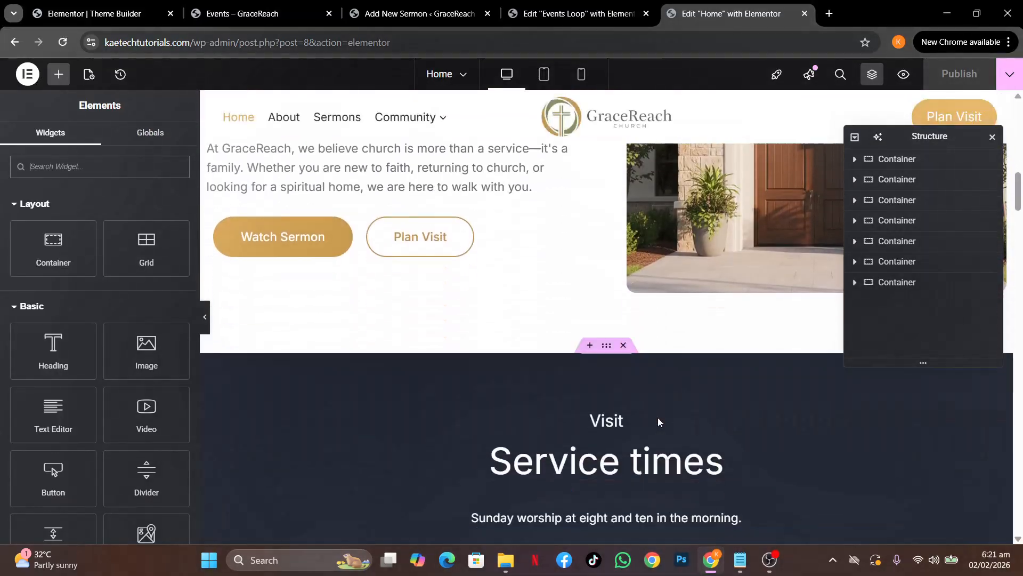
{"action": "scroll", "coordinate": [659, 422], "scroll_direction": "down", "scroll_amount": 15}
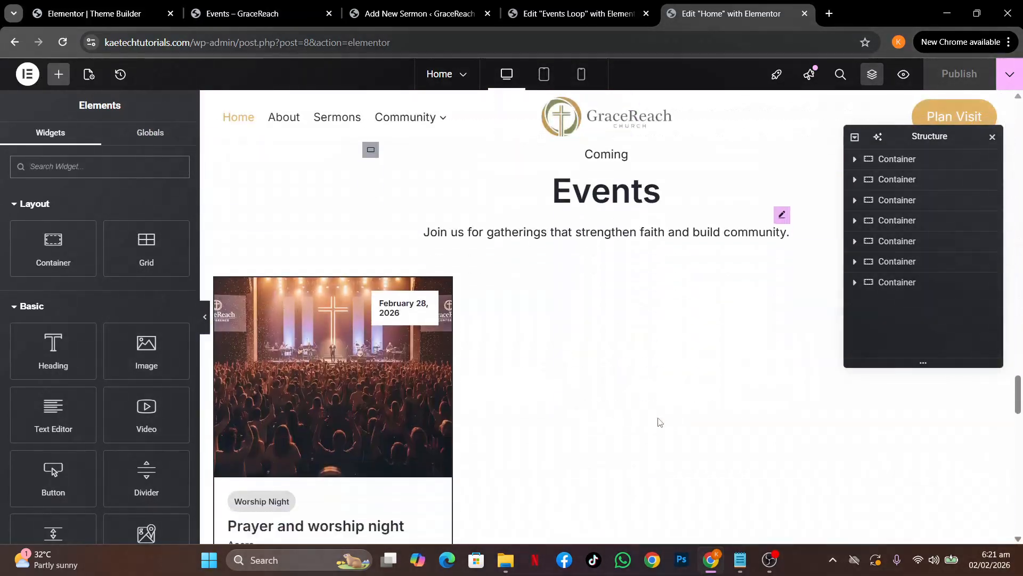
{"action": "scroll", "coordinate": [660, 422], "scroll_direction": "up", "scroll_amount": 3}
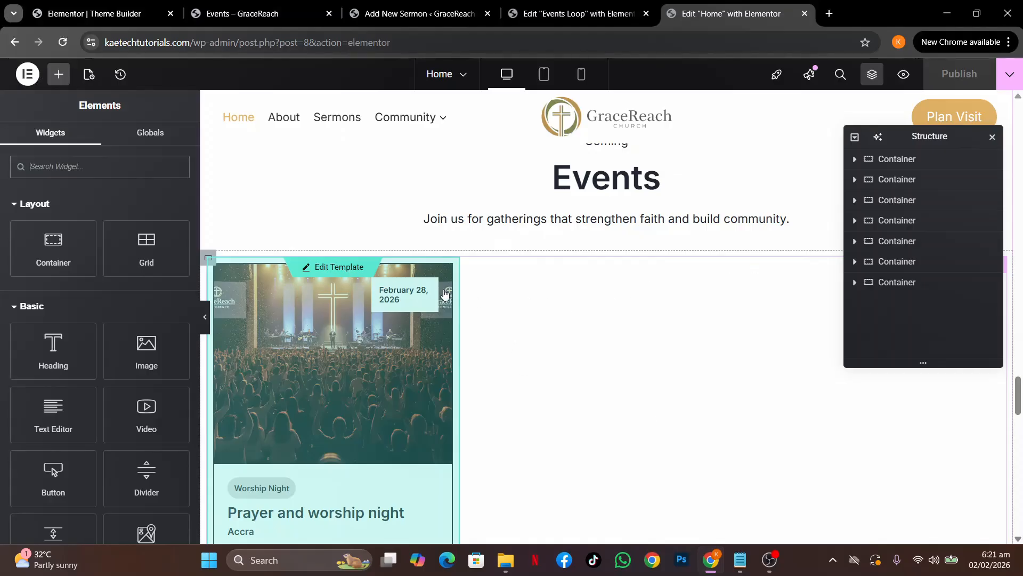
{"action": "left_click", "coordinate": [599, 305]}
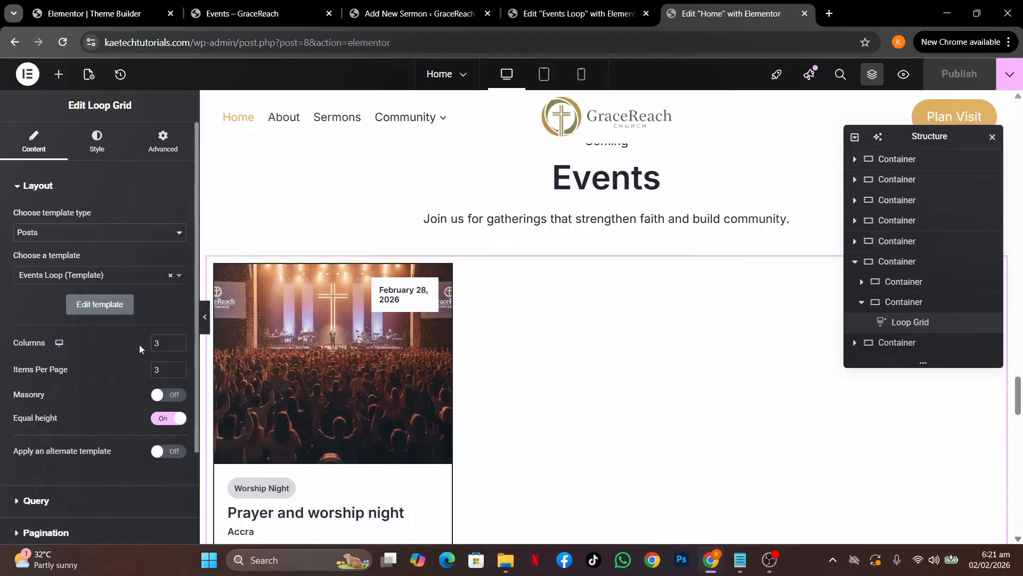
{"action": "left_click", "coordinate": [179, 341]}
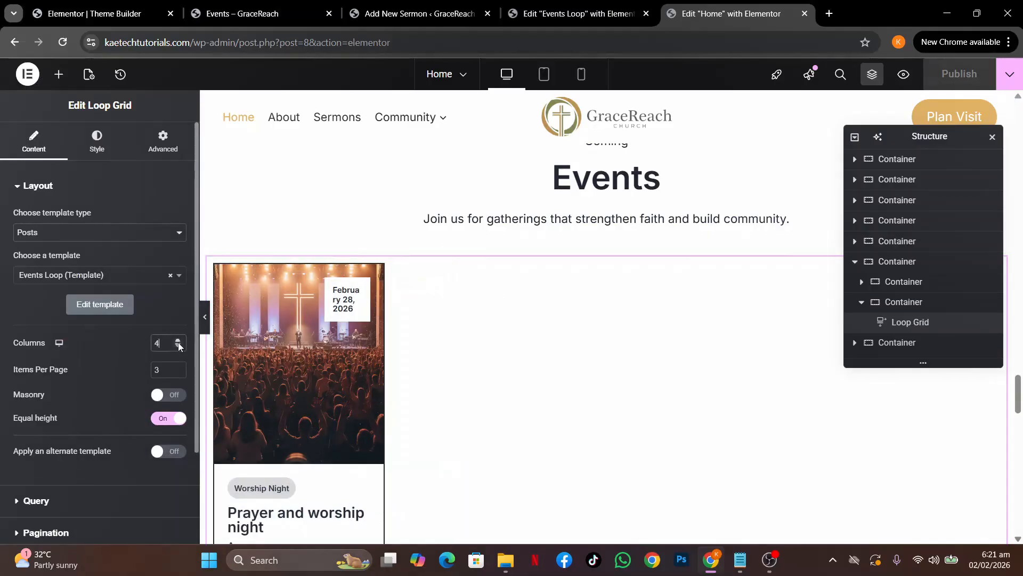
{"action": "left_click", "coordinate": [179, 342]}
{"action": "left_click", "coordinate": [179, 342]}
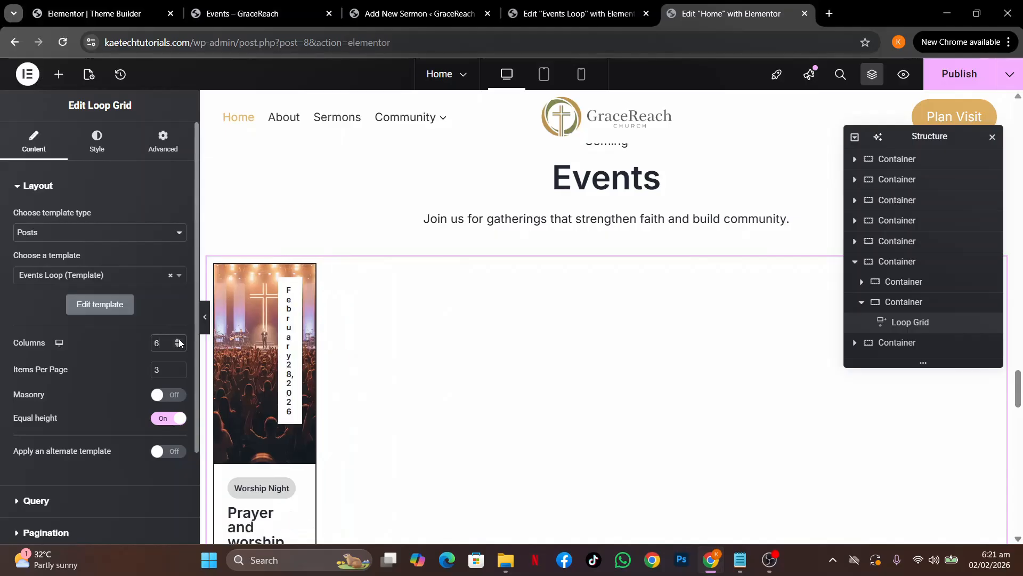
{"action": "left_click", "coordinate": [178, 344]}
{"action": "left_click", "coordinate": [178, 344]}
{"action": "left_click", "coordinate": [178, 345]}
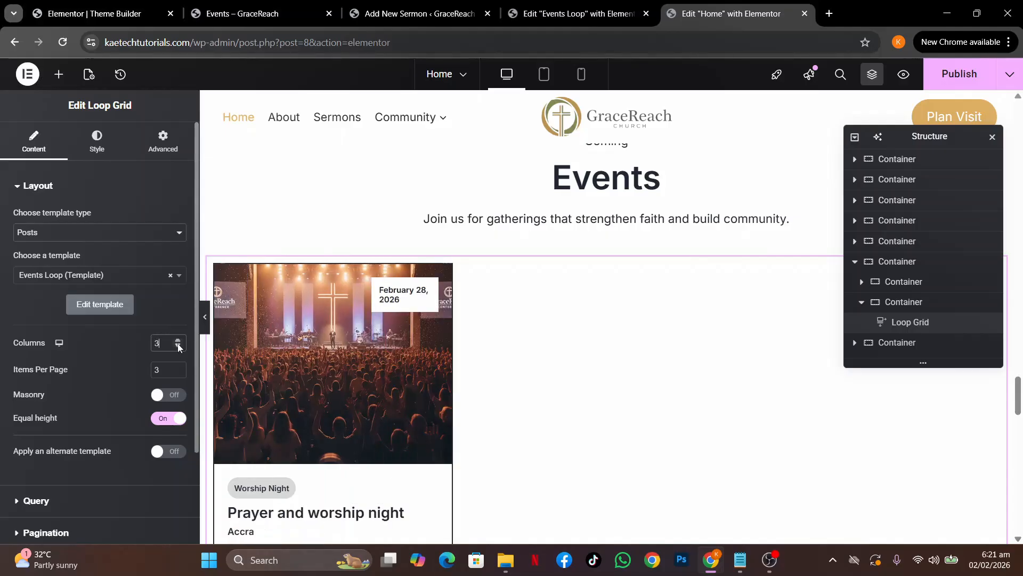
{"action": "left_click", "coordinate": [179, 345]}
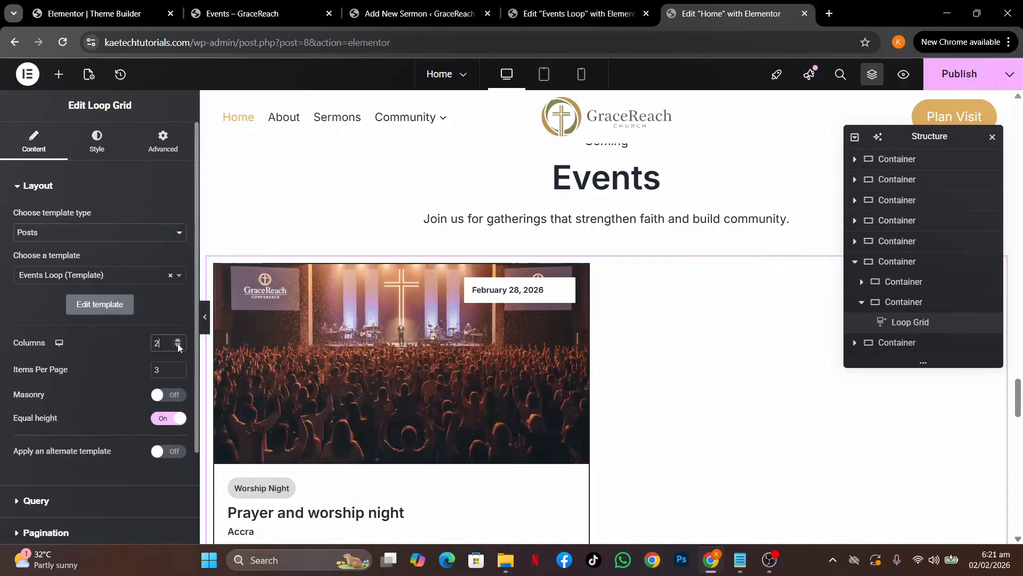
{"action": "left_click", "coordinate": [179, 376]}
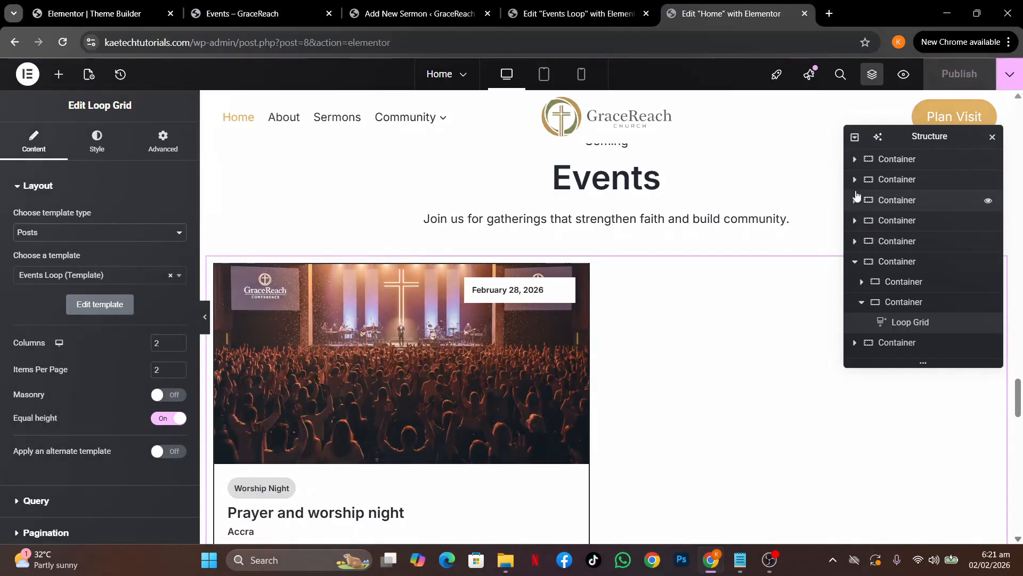
{"action": "left_click", "coordinate": [1010, 74]}
{"action": "left_click", "coordinate": [970, 173]}
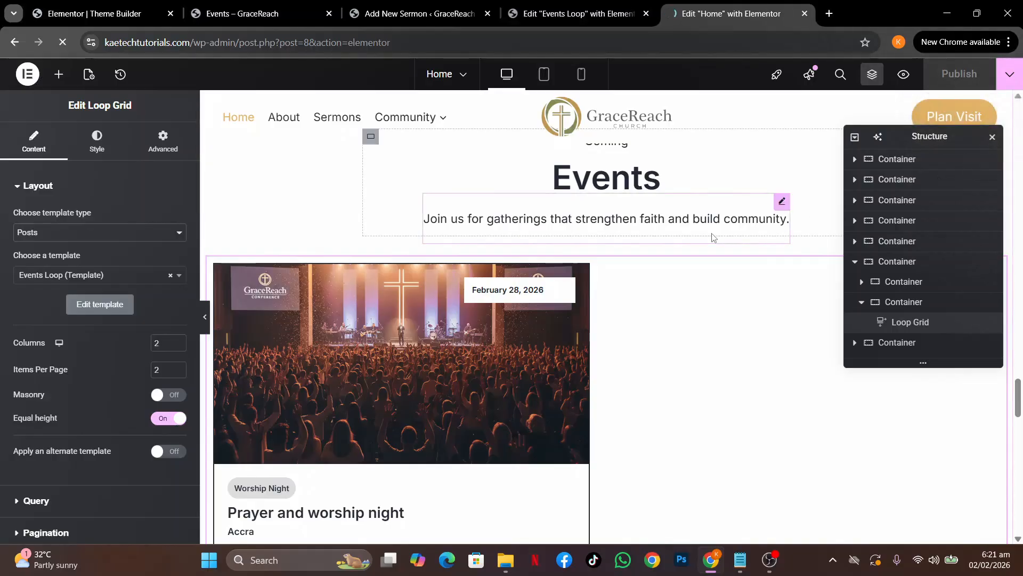
Check the wider event card on the live homepage, then go back to the Events Loop template editor
{"action": "scroll", "coordinate": [713, 237], "scroll_direction": "down", "scroll_amount": 20}
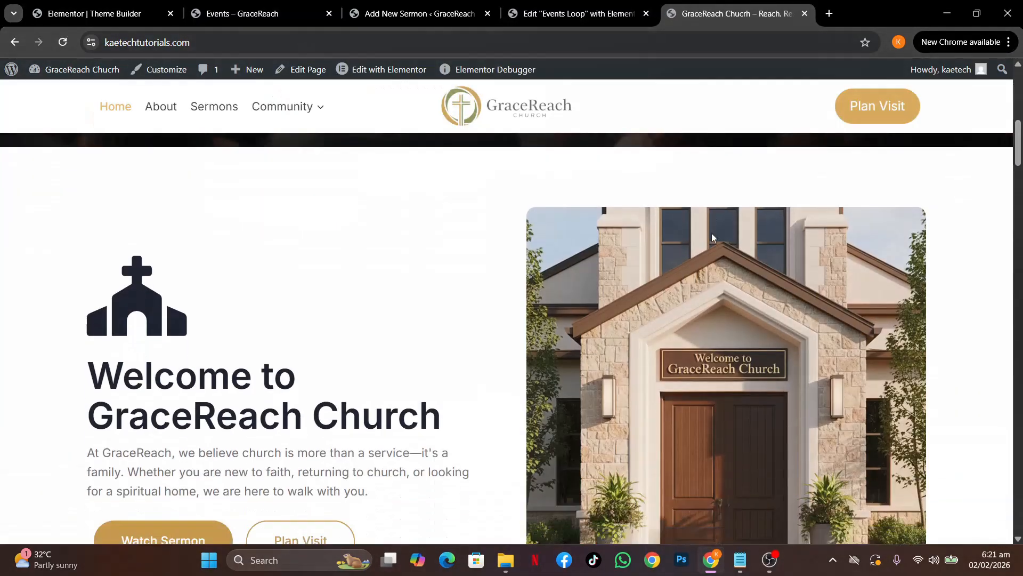
{"action": "scroll", "coordinate": [712, 234], "scroll_direction": "down", "scroll_amount": 10}
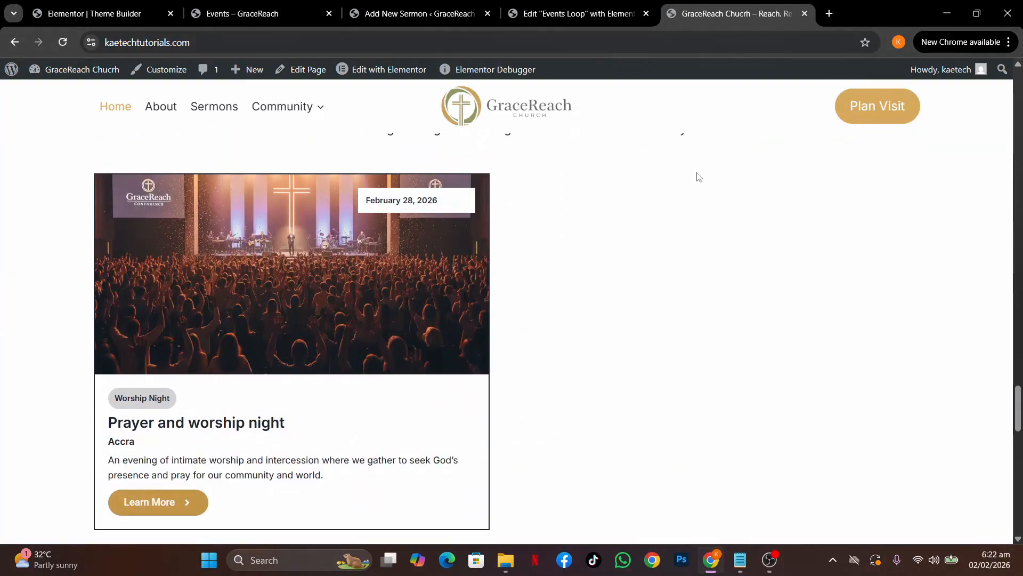
{"action": "left_click", "coordinate": [576, 15]}
{"action": "left_click", "coordinate": [731, 15]}
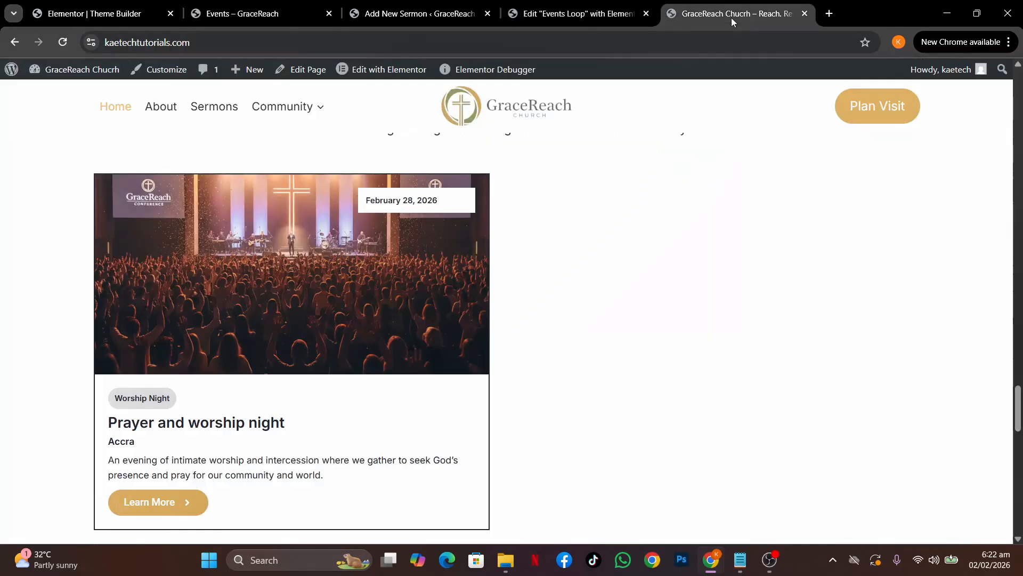
{"action": "left_click", "coordinate": [576, 5]}
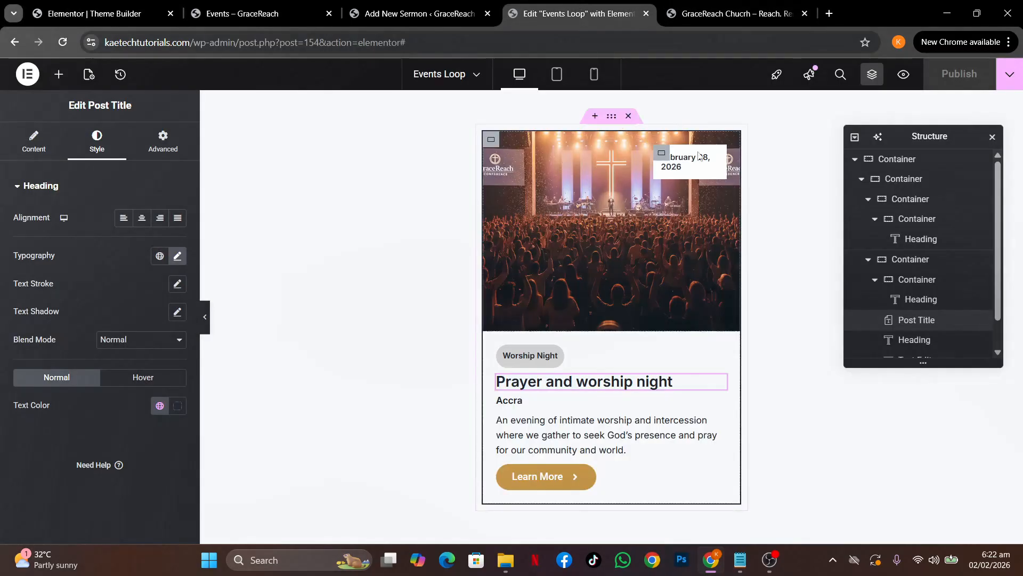
Give the date badge container 15 padding on every side, then view the live homepage
{"action": "left_click", "coordinate": [663, 157]}
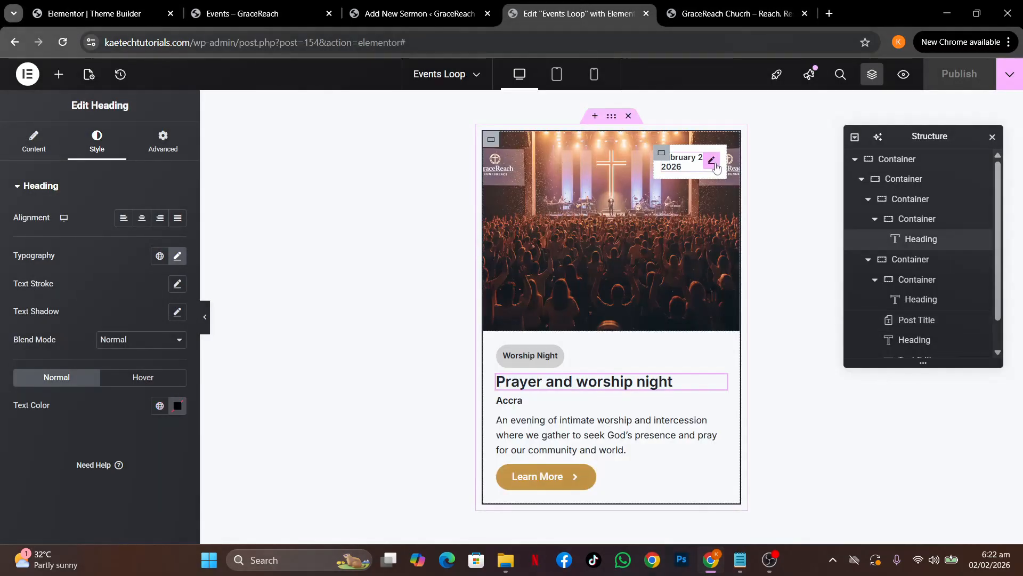
{"action": "left_click", "coordinate": [661, 154]}
{"action": "left_click", "coordinate": [163, 141]}
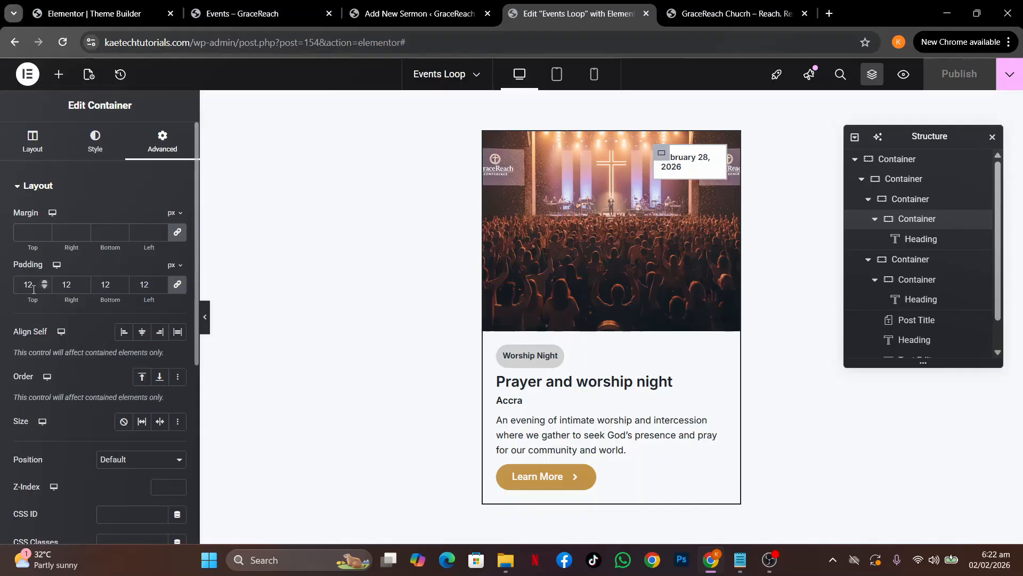
{"action": "type", "text": "15"}
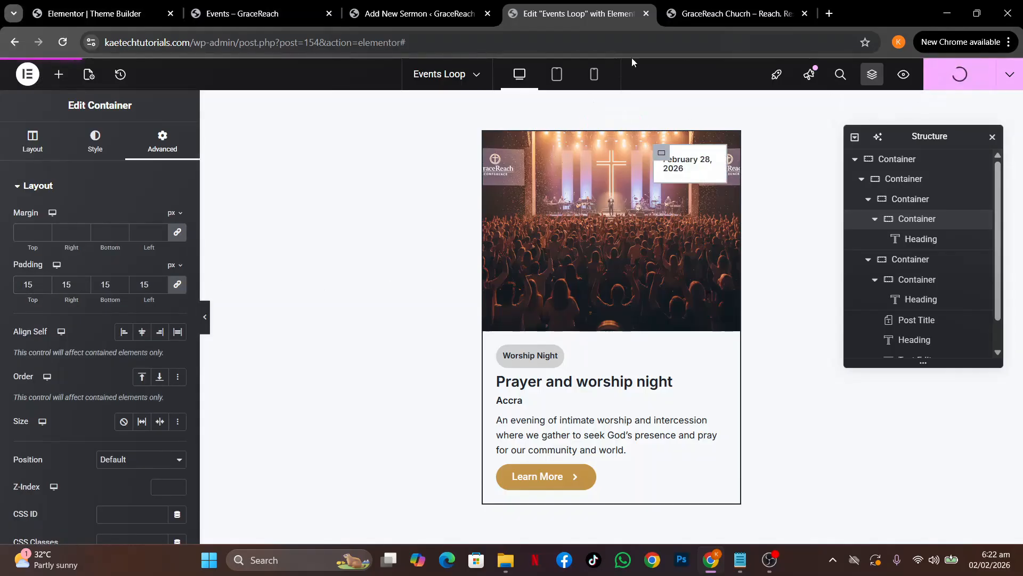
{"action": "left_click", "coordinate": [708, 17]}
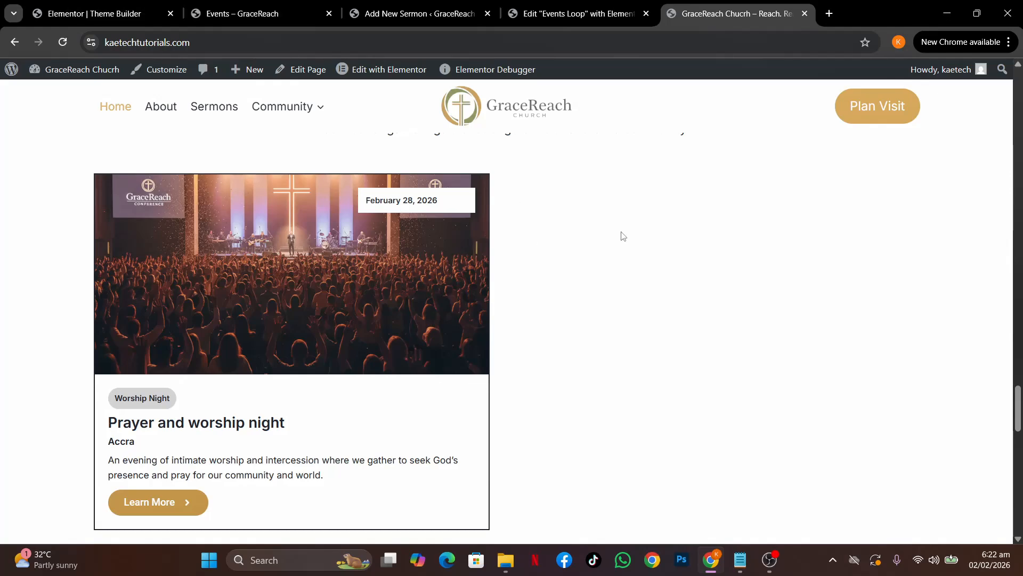
Compare the homepage event card with the Events page cards, then reload the homepage
{"action": "scroll", "coordinate": [709, 235], "scroll_direction": "up", "scroll_amount": 3}
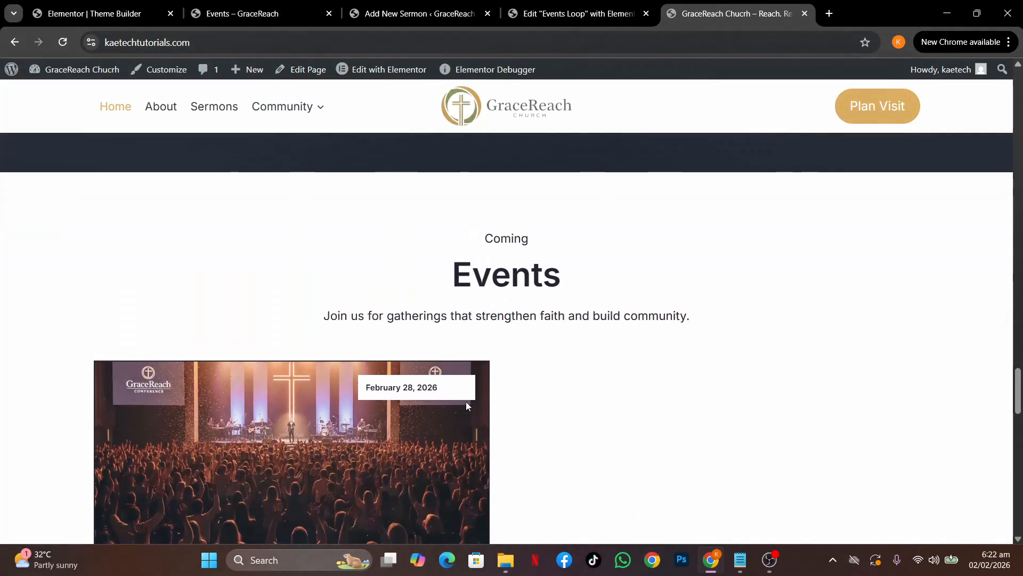
{"action": "left_click", "coordinate": [244, 17]}
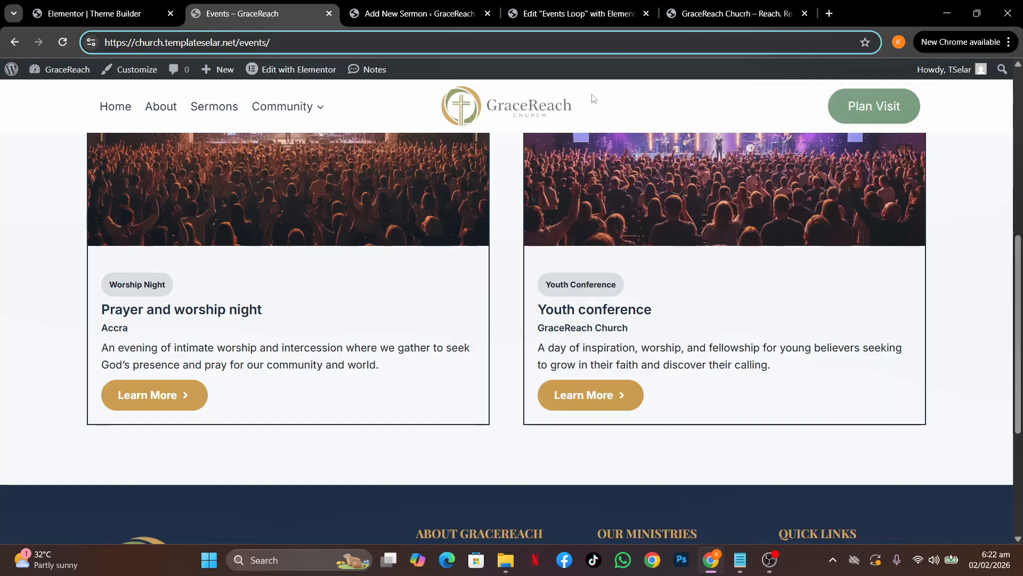
{"action": "scroll", "coordinate": [587, 253], "scroll_direction": "up", "scroll_amount": 5}
{"action": "scroll", "coordinate": [589, 256], "scroll_direction": "down", "scroll_amount": 2}
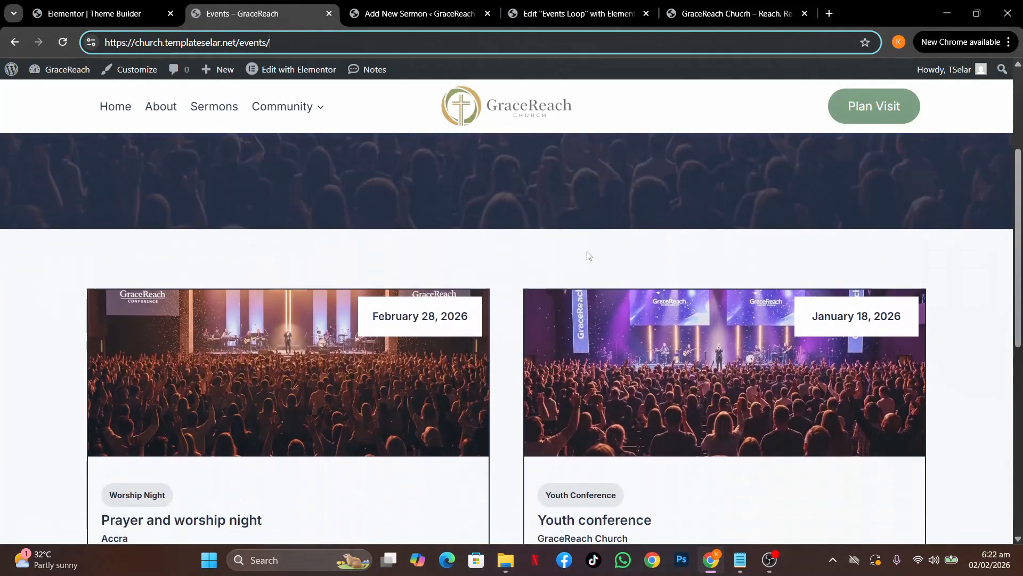
{"action": "scroll", "coordinate": [587, 254], "scroll_direction": "down", "scroll_amount": 1}
{"action": "left_click", "coordinate": [735, 14]}
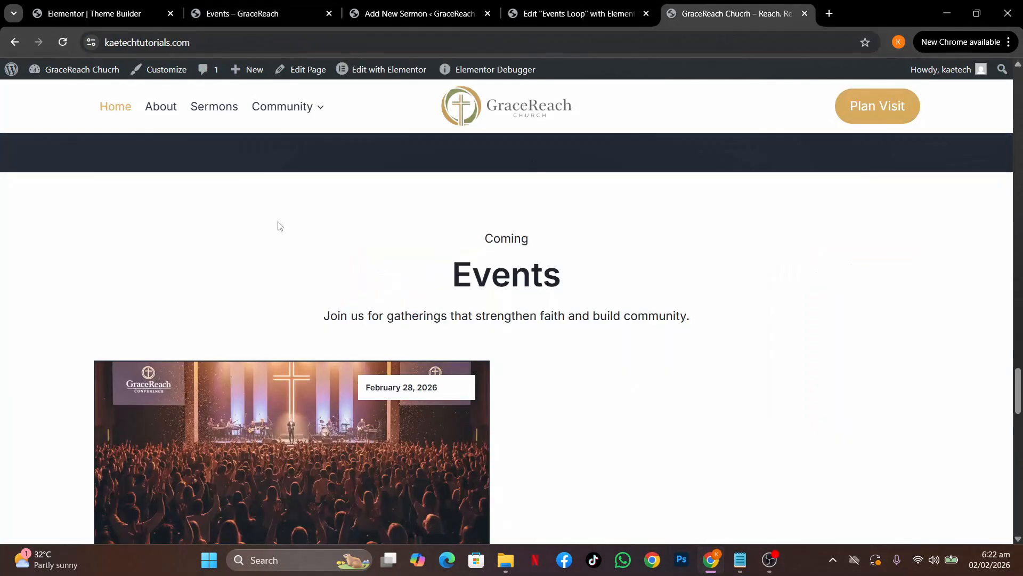
{"action": "left_click", "coordinate": [122, 105]}
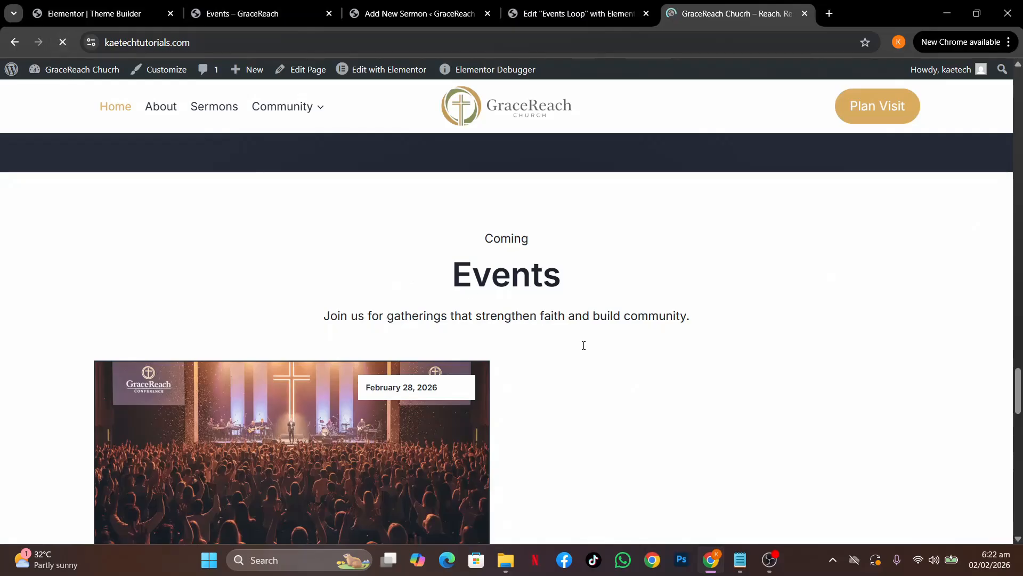
{"action": "scroll", "coordinate": [596, 361], "scroll_direction": "down", "scroll_amount": 2}
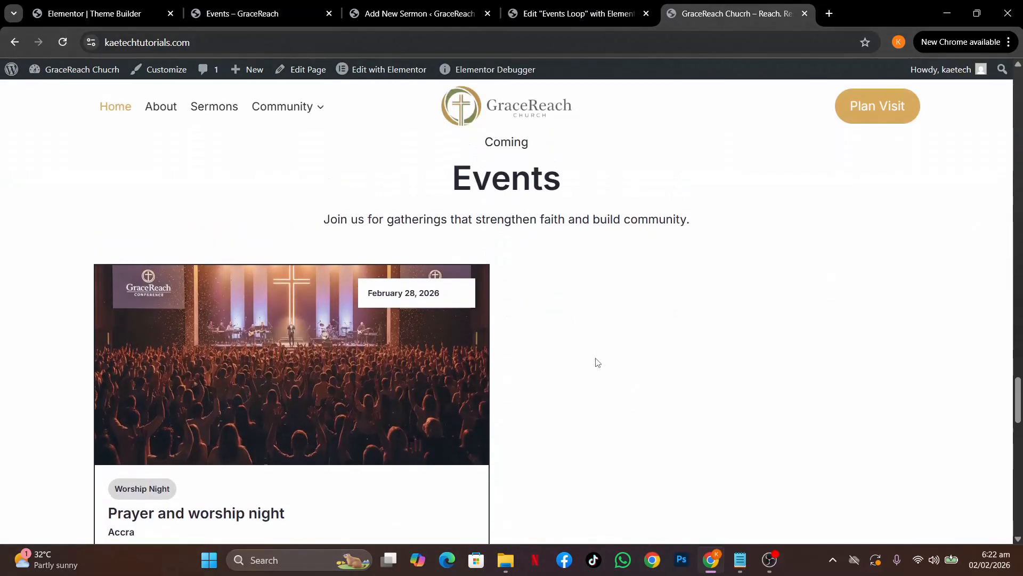
Set the date heading's typography to 14 px size with 18 px line height
{"action": "left_click", "coordinate": [618, 15]}
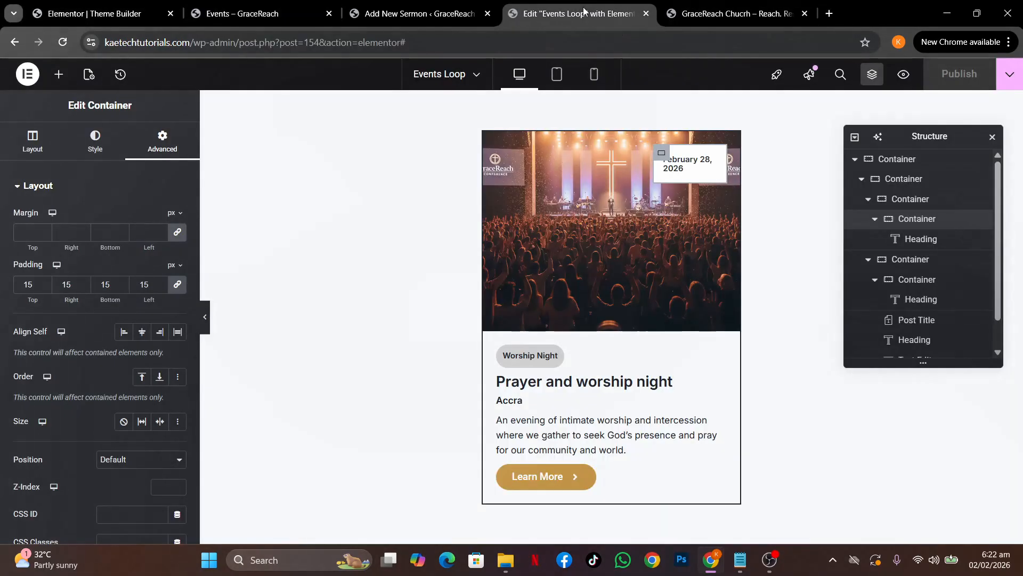
{"action": "left_click", "coordinate": [710, 162]}
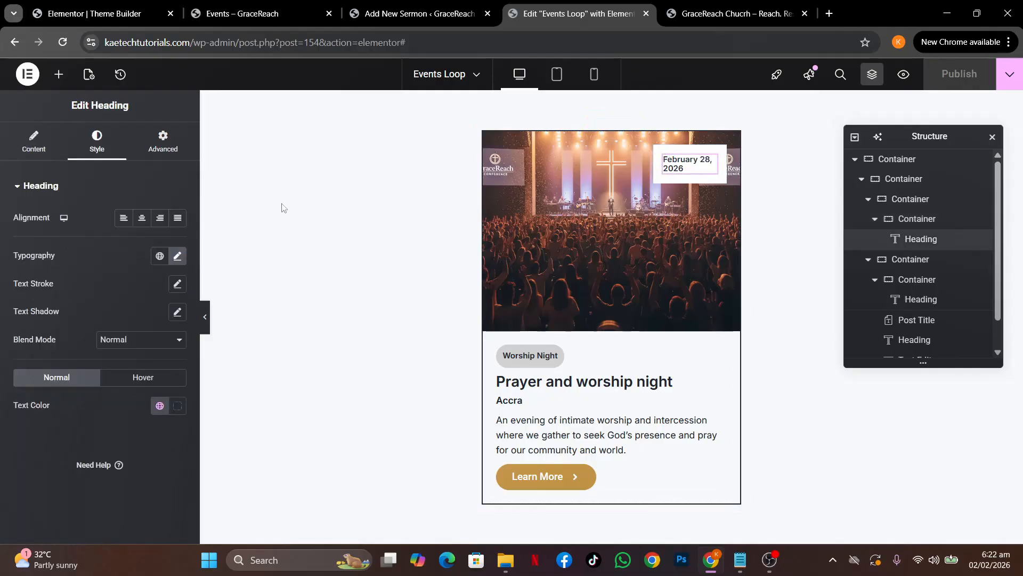
{"action": "left_click", "coordinate": [178, 257]}
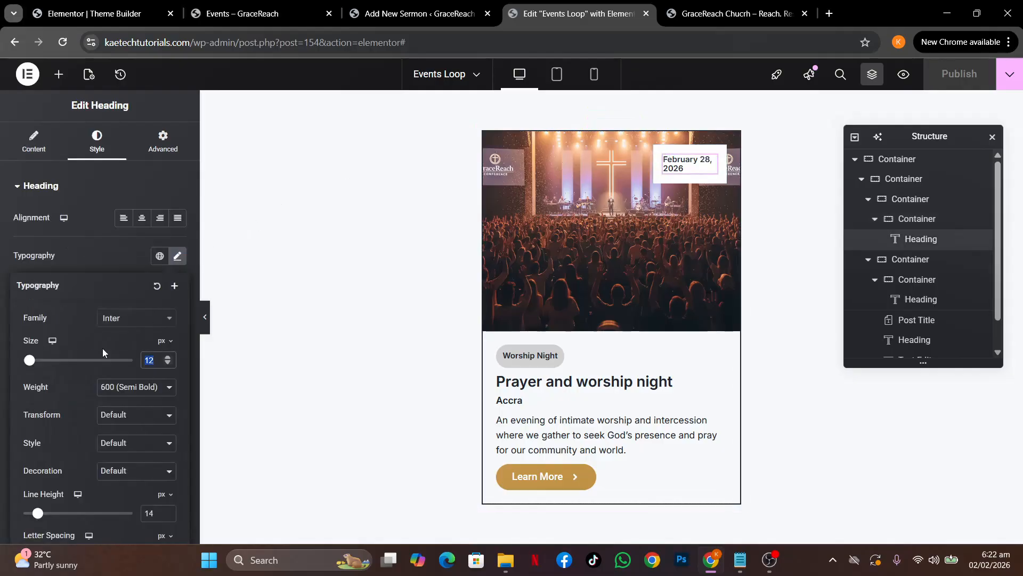
{"action": "type", "text": "14"}
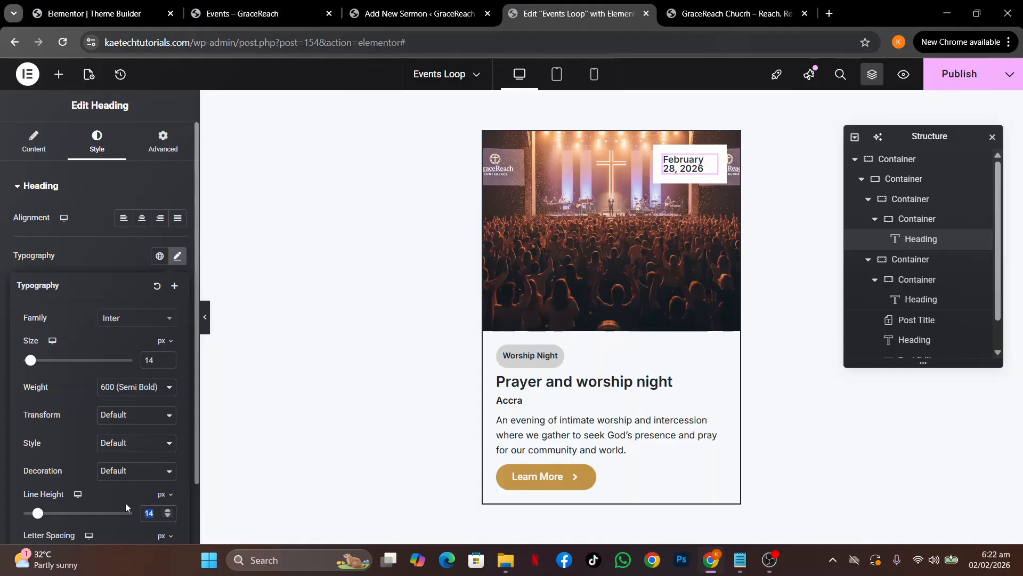
{"action": "type", "text": "18"}
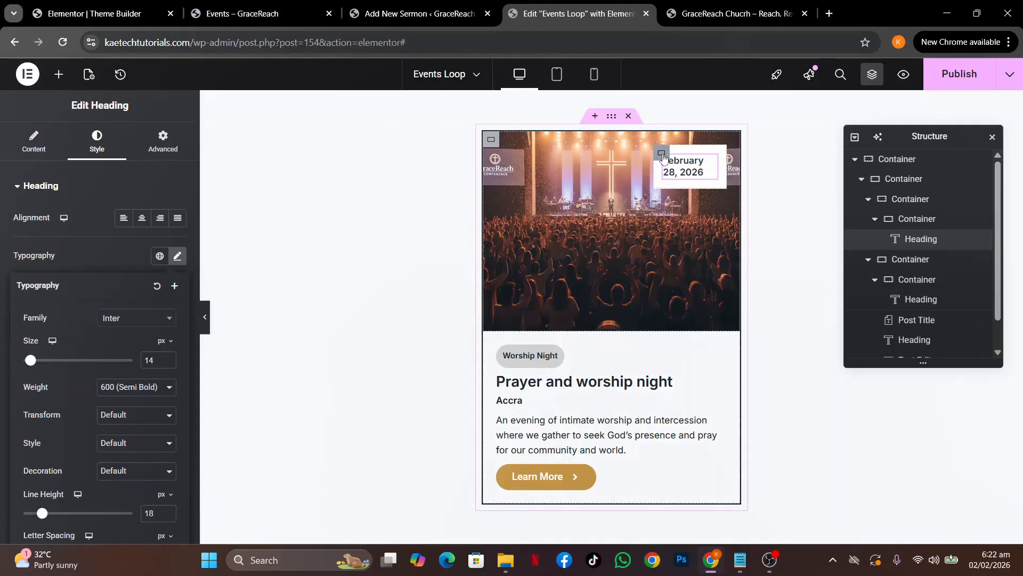
Center the date badge's content both ways, publish the template, and reload the live homepage
{"action": "left_click", "coordinate": [661, 154]}
{"action": "left_click", "coordinate": [45, 150]}
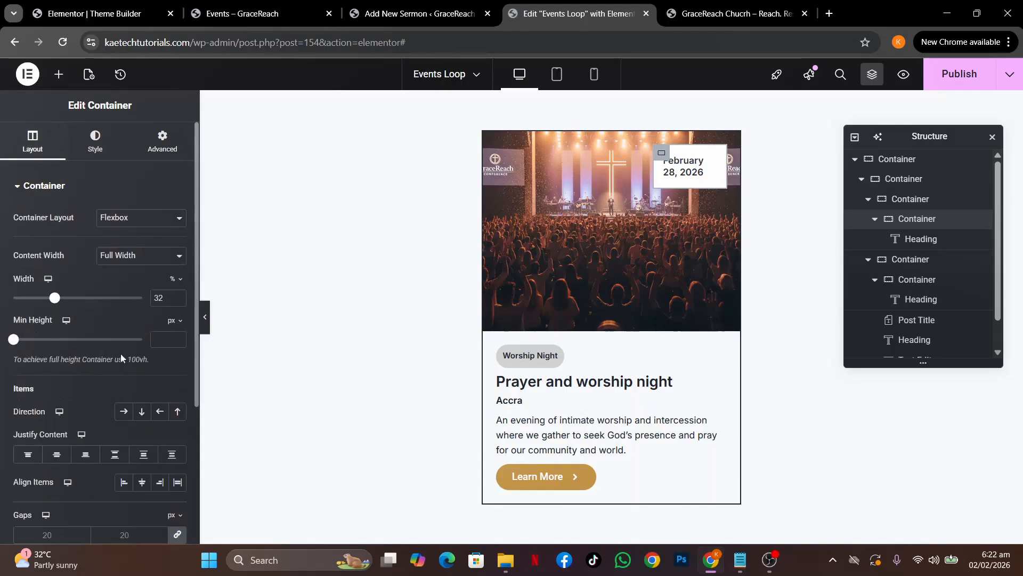
{"action": "left_click", "coordinate": [62, 460]}
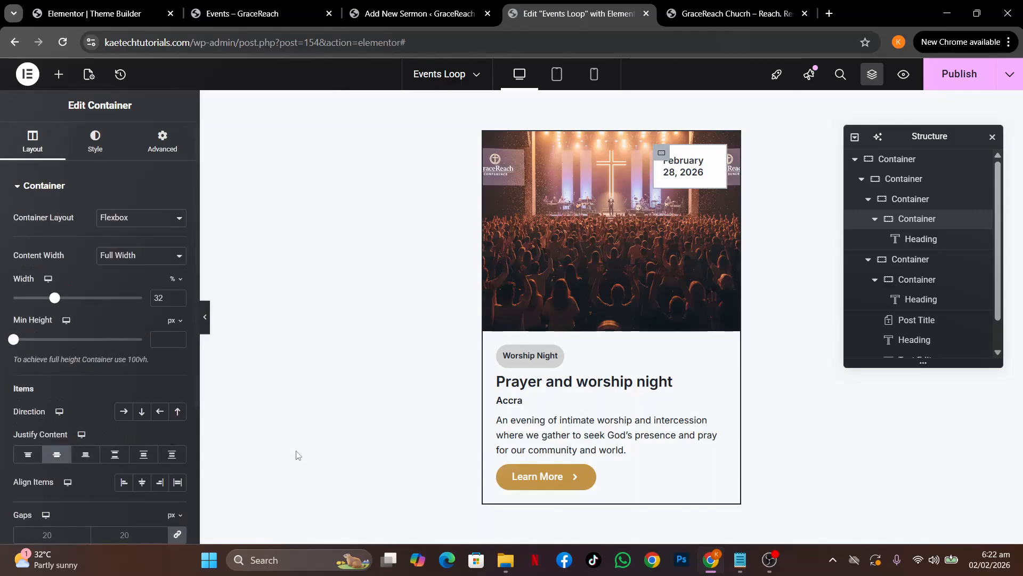
{"action": "left_click", "coordinate": [142, 481]}
{"action": "left_click", "coordinate": [947, 73]}
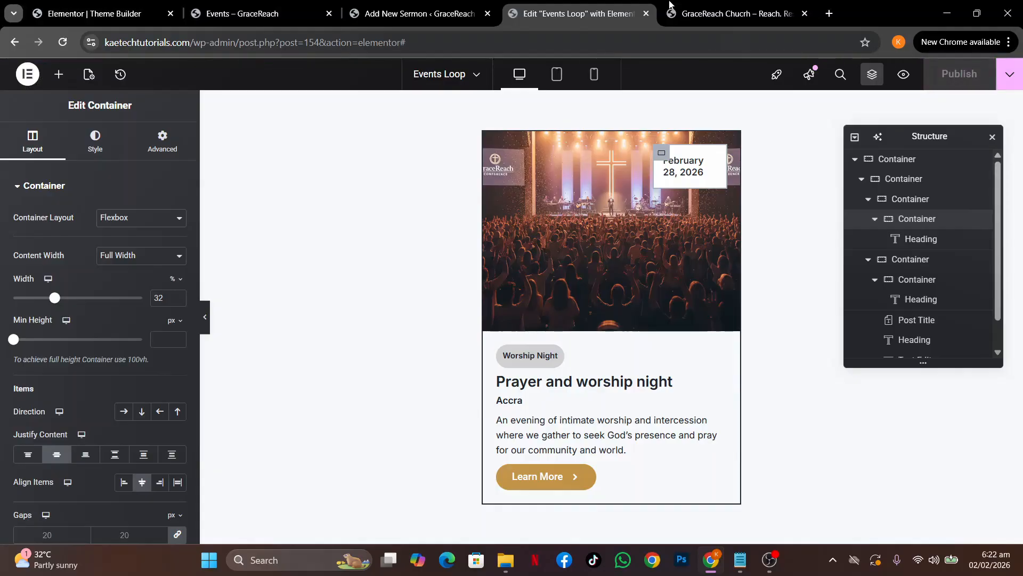
{"action": "left_click", "coordinate": [738, 13]}
{"action": "left_click", "coordinate": [68, 42]}
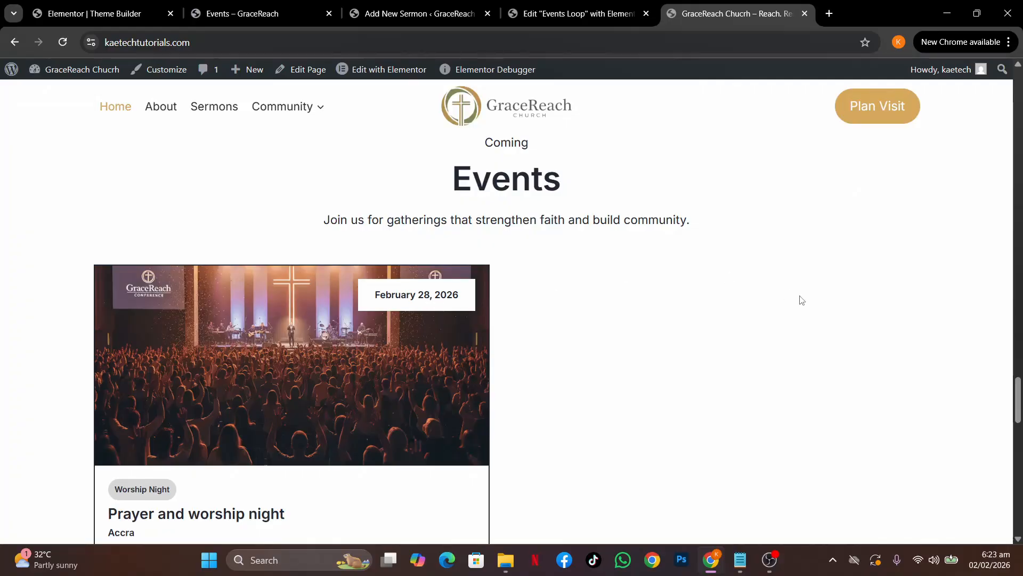
{"action": "scroll", "coordinate": [799, 300], "scroll_direction": "down", "scroll_amount": 8}
{"action": "scroll", "coordinate": [800, 299], "scroll_direction": "up", "scroll_amount": 11}
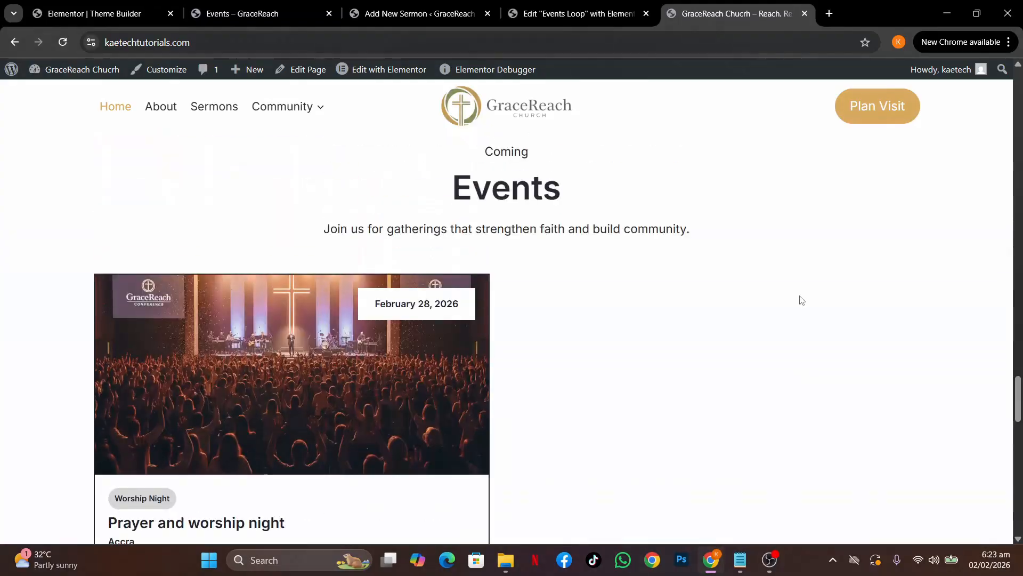
{"action": "scroll", "coordinate": [799, 300], "scroll_direction": "up", "scroll_amount": 1}
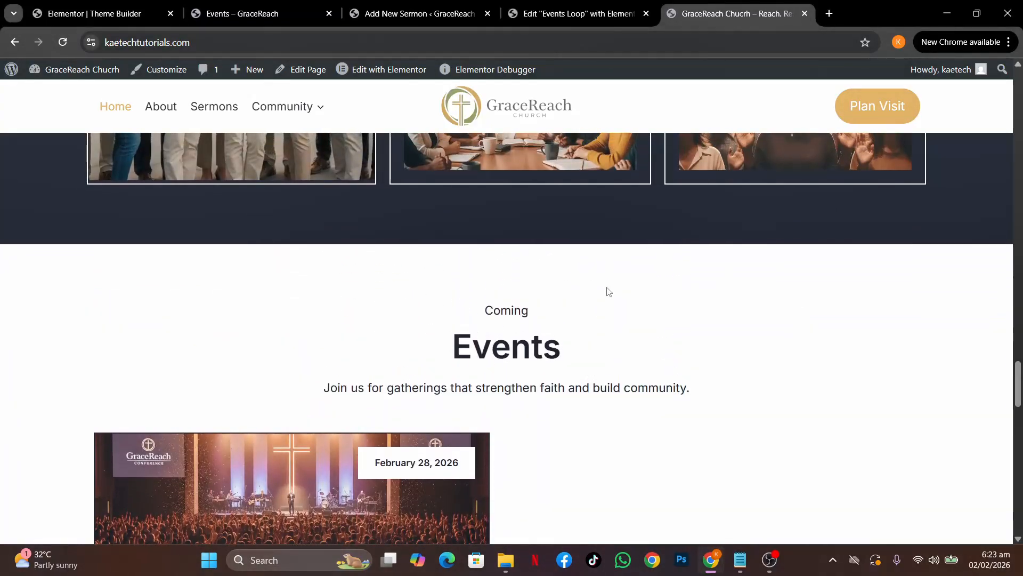
{"action": "scroll", "coordinate": [607, 290], "scroll_direction": "down", "scroll_amount": 15}
{"action": "scroll", "coordinate": [607, 290], "scroll_direction": "up", "scroll_amount": 8}
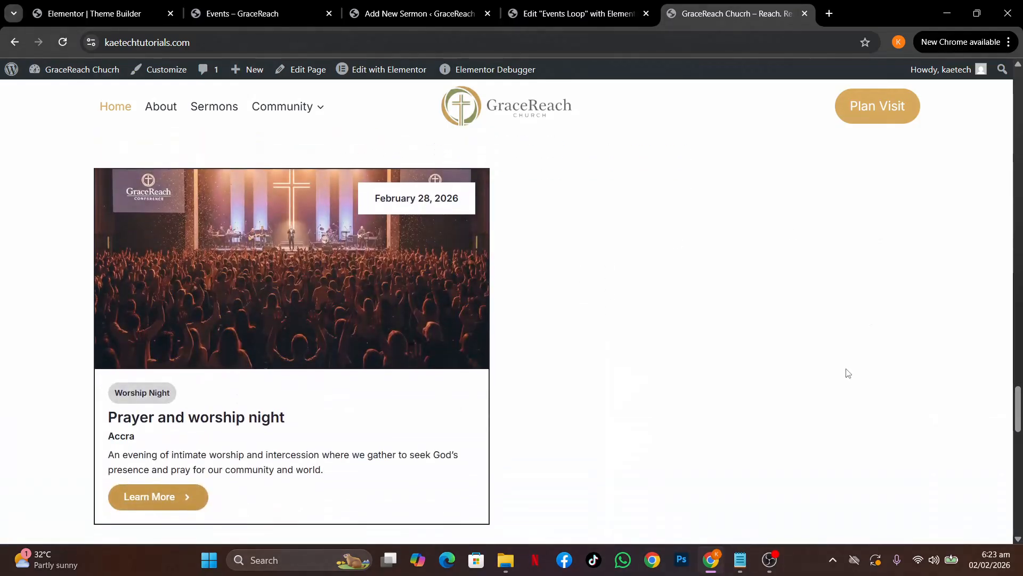
{"action": "scroll", "coordinate": [846, 372], "scroll_direction": "down", "scroll_amount": 10}
{"action": "scroll", "coordinate": [846, 372], "scroll_direction": "up", "scroll_amount": 8}
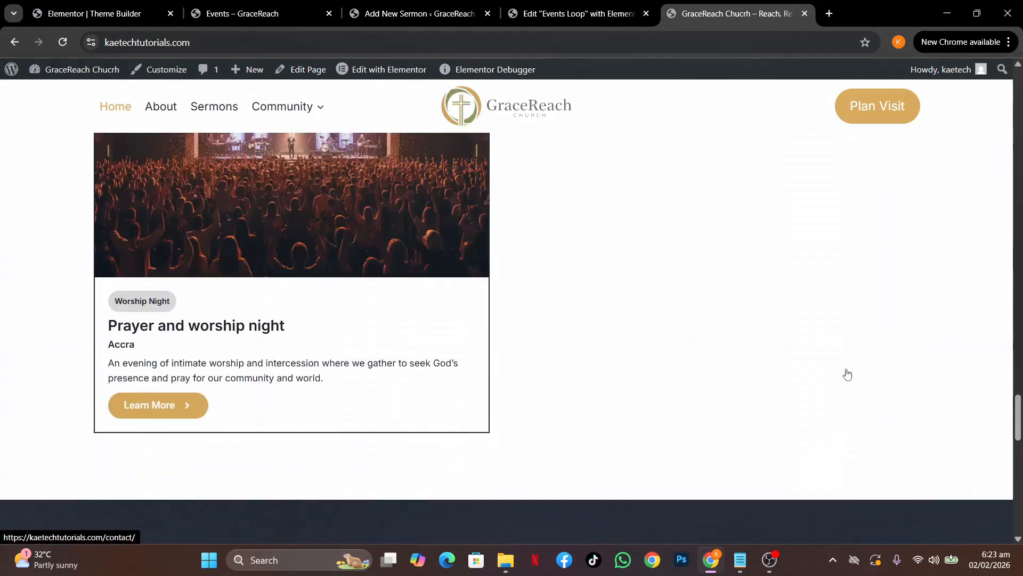
{"action": "scroll", "coordinate": [847, 374], "scroll_direction": "up", "scroll_amount": 10}
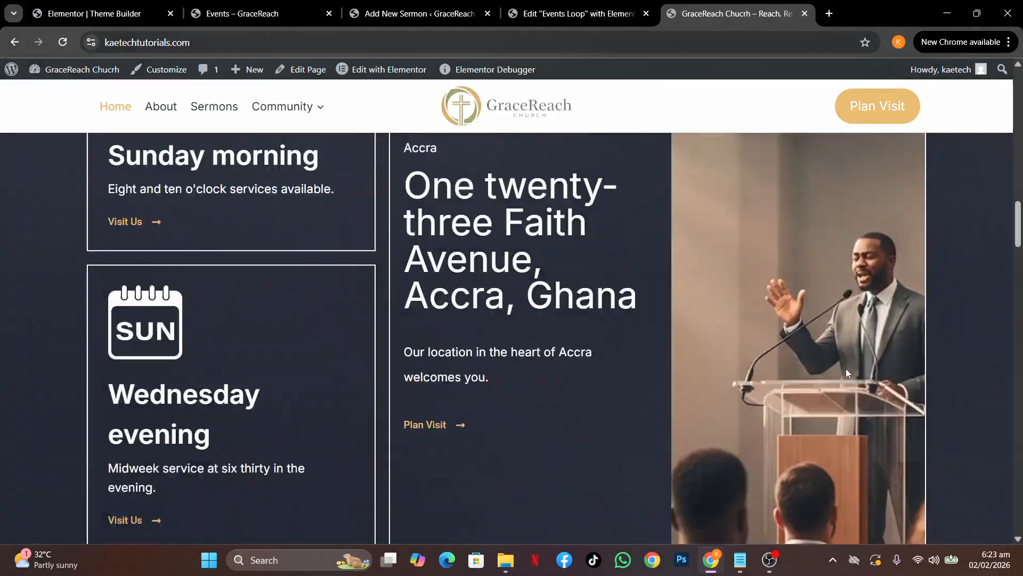
{"action": "scroll", "coordinate": [846, 370], "scroll_direction": "up", "scroll_amount": 15}
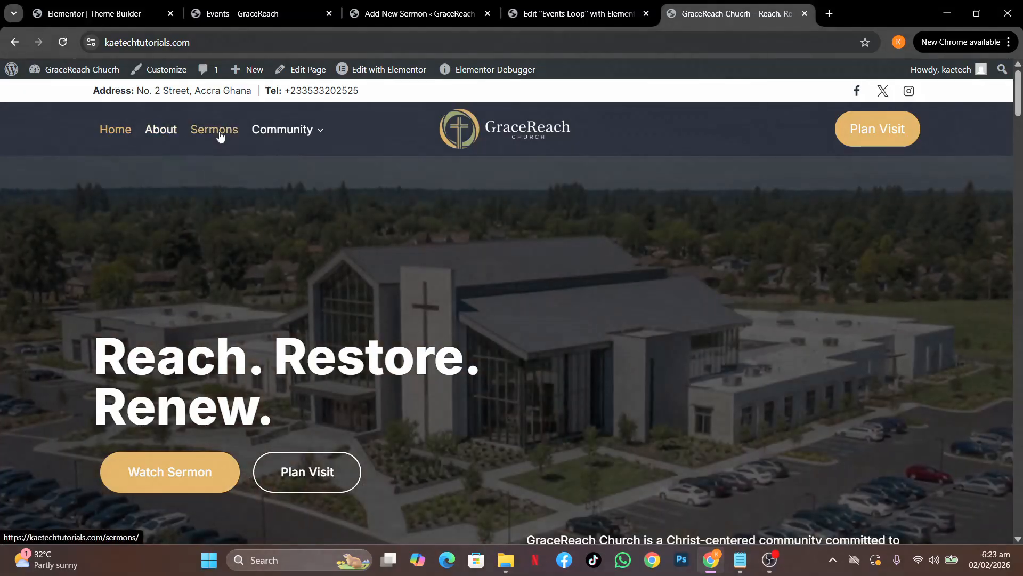
{"action": "mouse_move", "coordinate": [259, 130]}
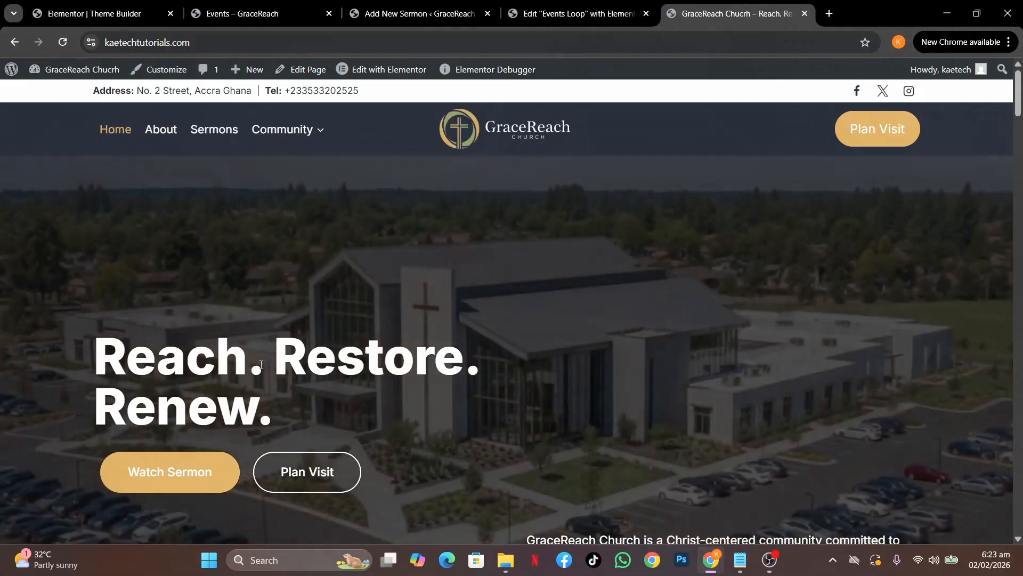
{"action": "scroll", "coordinate": [600, 421], "scroll_direction": "down", "scroll_amount": 10}
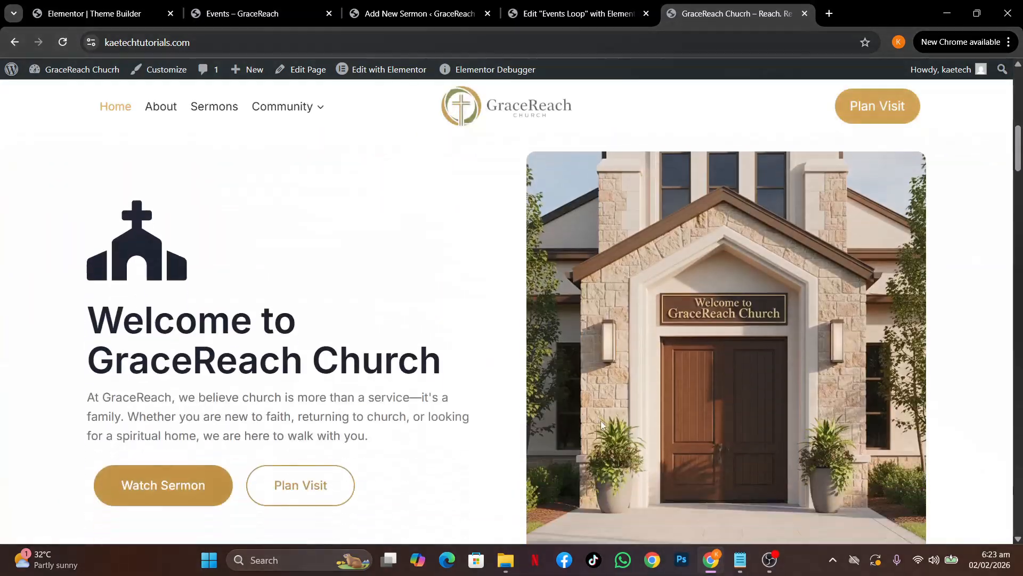
{"action": "scroll", "coordinate": [600, 420], "scroll_direction": "up", "scroll_amount": 10}
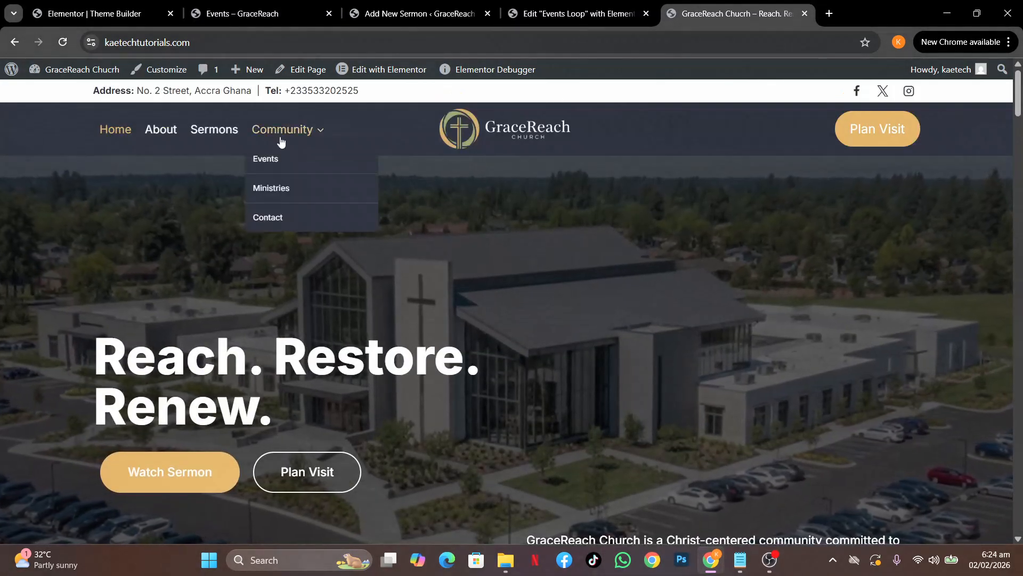